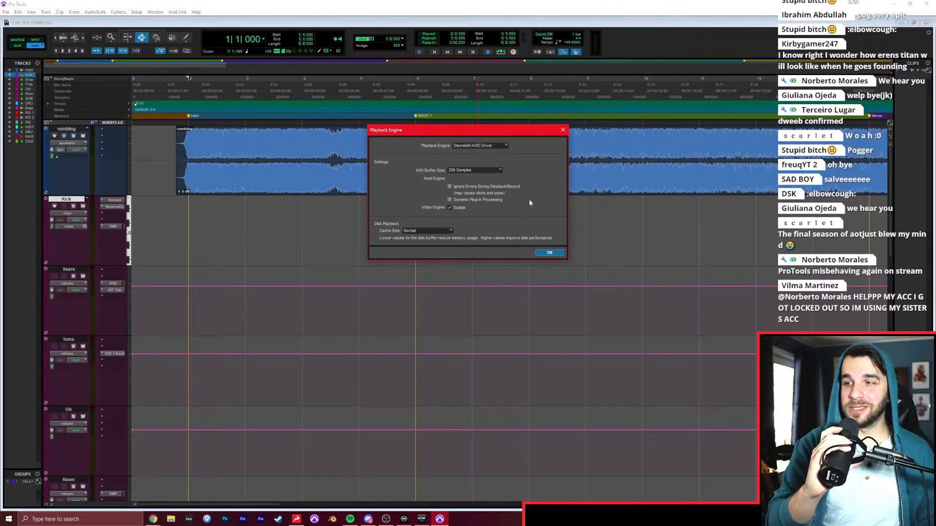
Close the Playback Engine dialog, exit through the hardware and error prompts, and dismiss the duplicate-launch alert.
{"action": "left_click", "coordinate": [545, 253]}
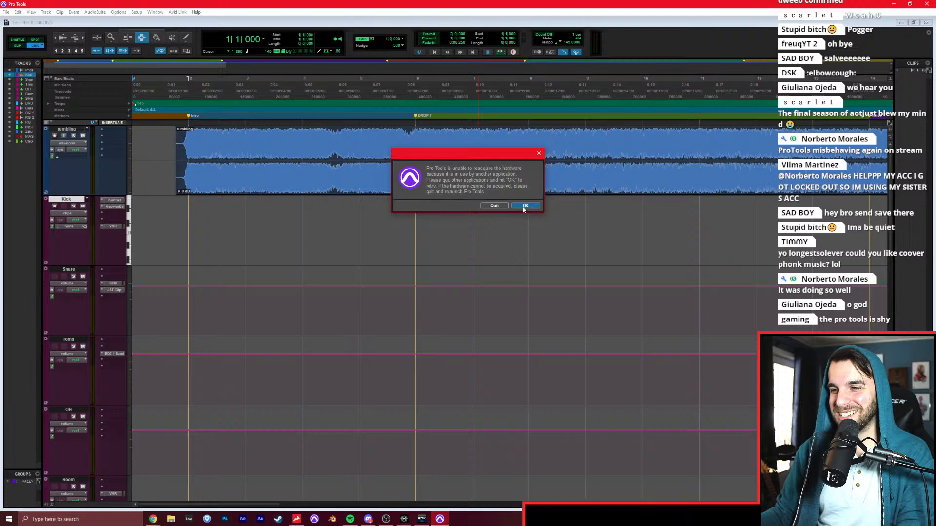
{"action": "left_click", "coordinate": [502, 207]}
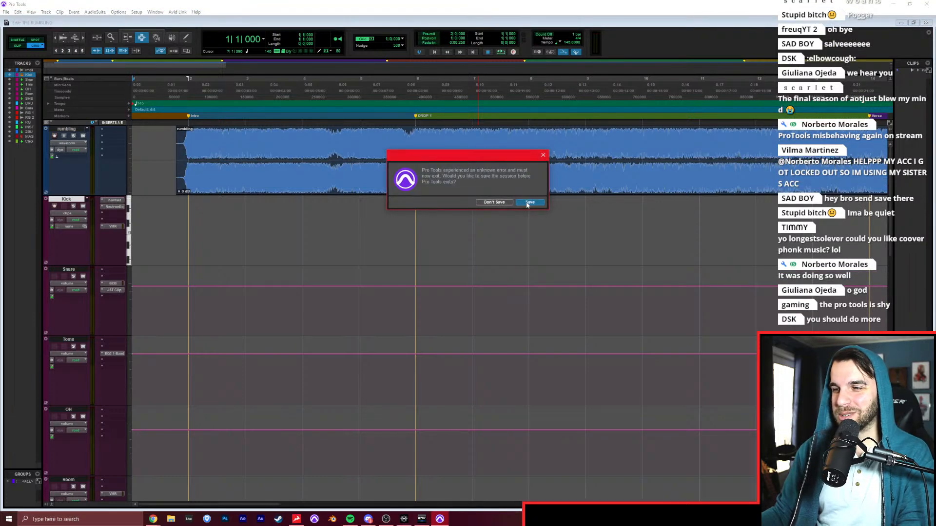
{"action": "left_click", "coordinate": [503, 203]}
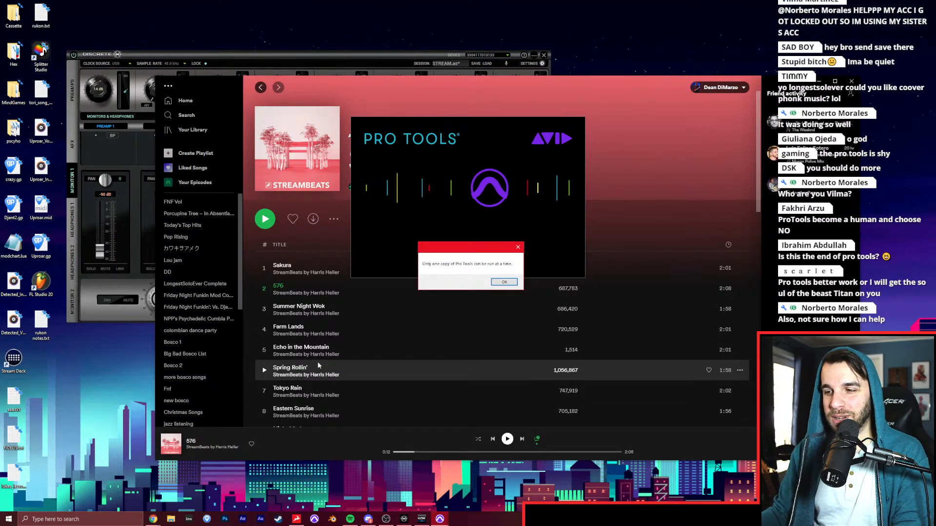
{"action": "left_click", "coordinate": [505, 288]}
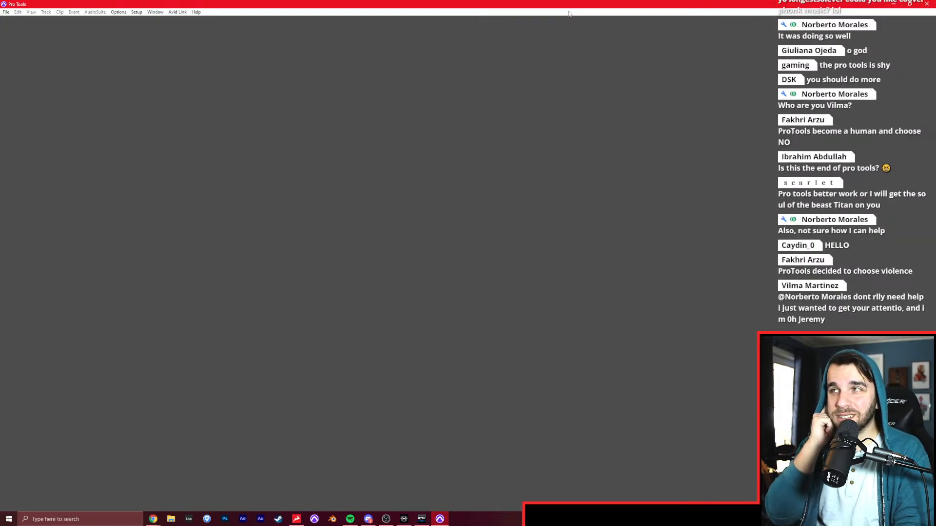
Create a new local session named RUMBLING with Create From Template turned off.
{"action": "left_click", "coordinate": [6, 12]}
{"action": "left_click", "coordinate": [11, 22]}
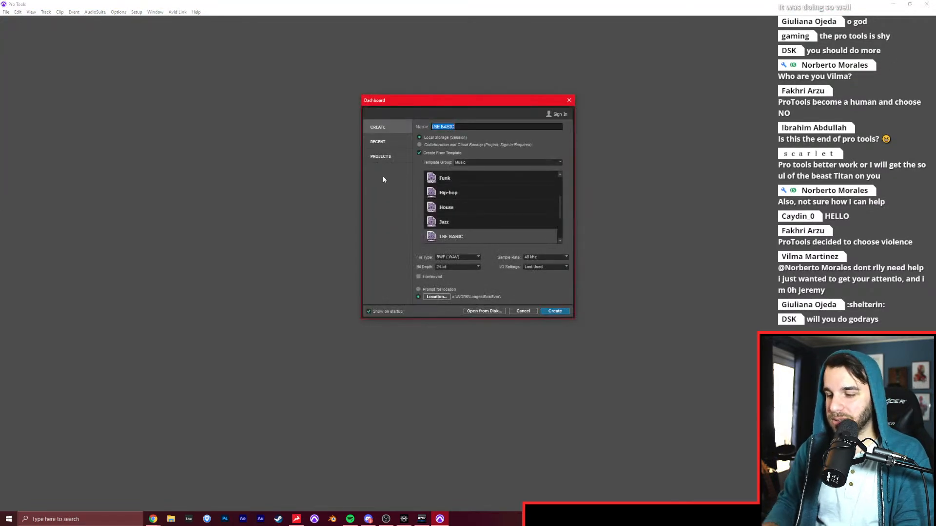
{"action": "type", "text": "RUMBLING"}
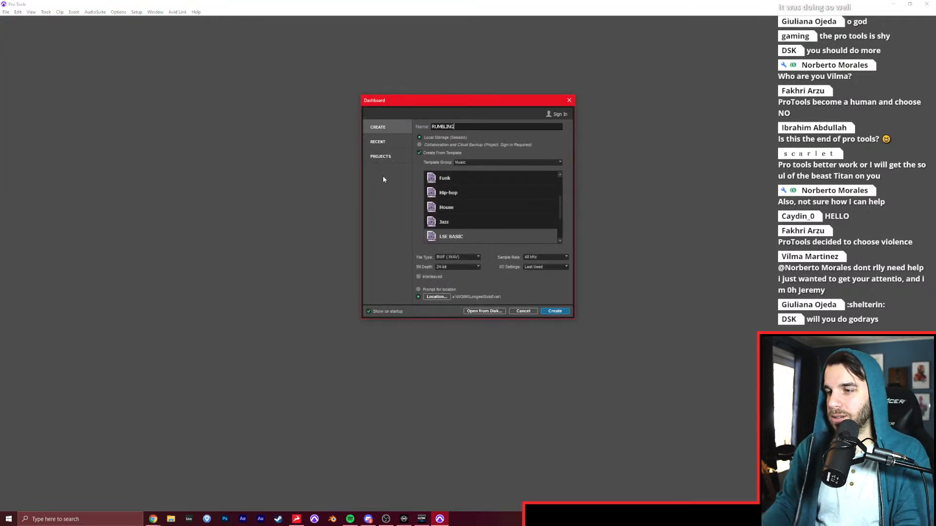
{"action": "left_click", "coordinate": [432, 154]}
{"action": "left_click", "coordinate": [551, 311]}
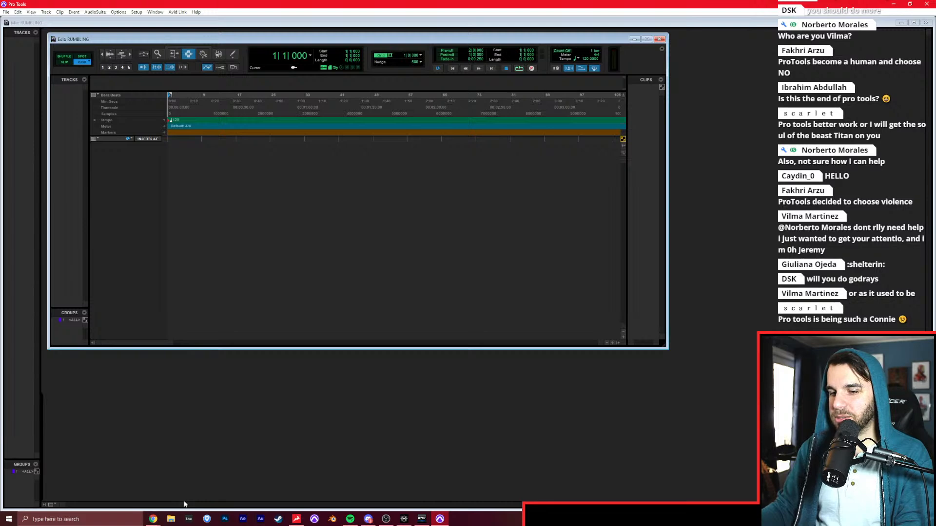
Import the rumbling audio file from File Explorer onto a new track in the session.
{"action": "left_click", "coordinate": [171, 519]}
{"action": "left_click_drag", "start_coordinate": [495, 133], "coordinate": [500, 0]}
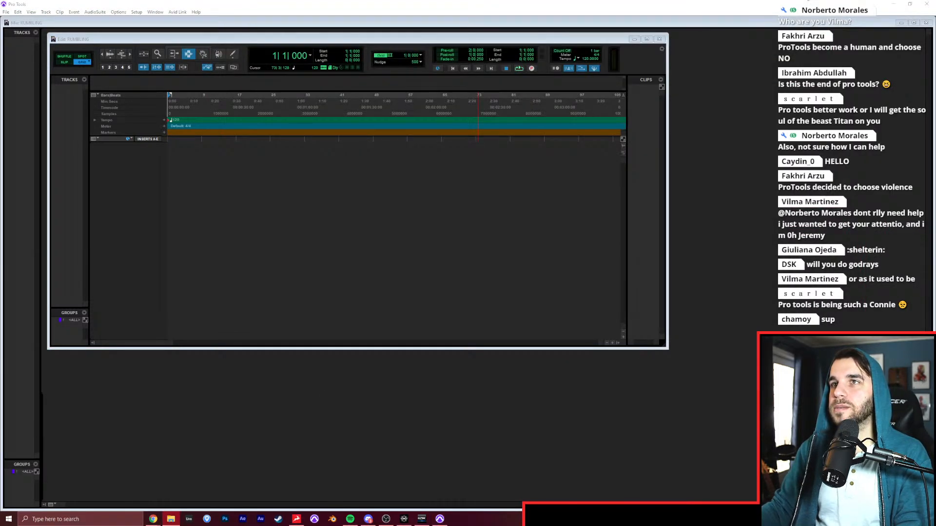
{"action": "left_click_drag", "start_coordinate": [500, 0], "coordinate": [73, 137]}
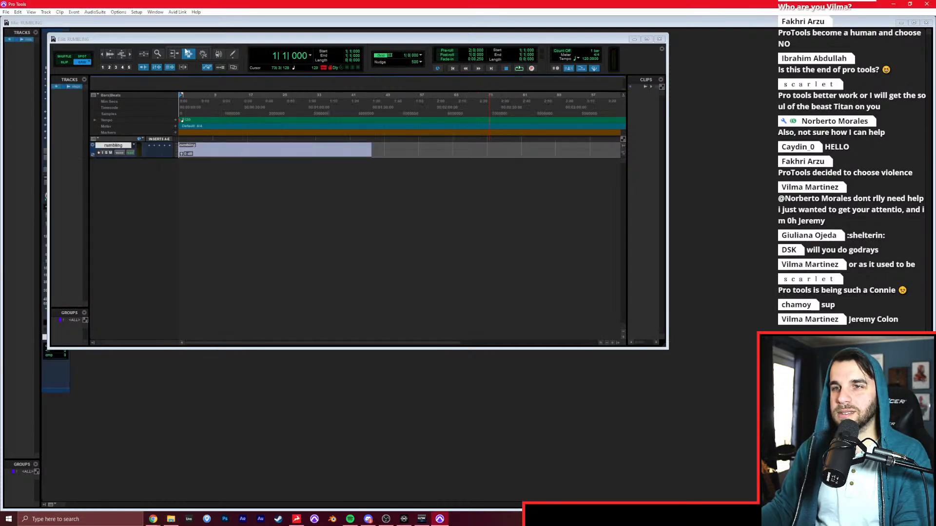
Maximize the Edit window and enlarge the rumbling track's height to show its waveform clearly.
{"action": "double_click", "coordinate": [193, 39]}
{"action": "key", "text": "t"}
{"action": "key", "text": "t"}
{"action": "key", "text": "t"}
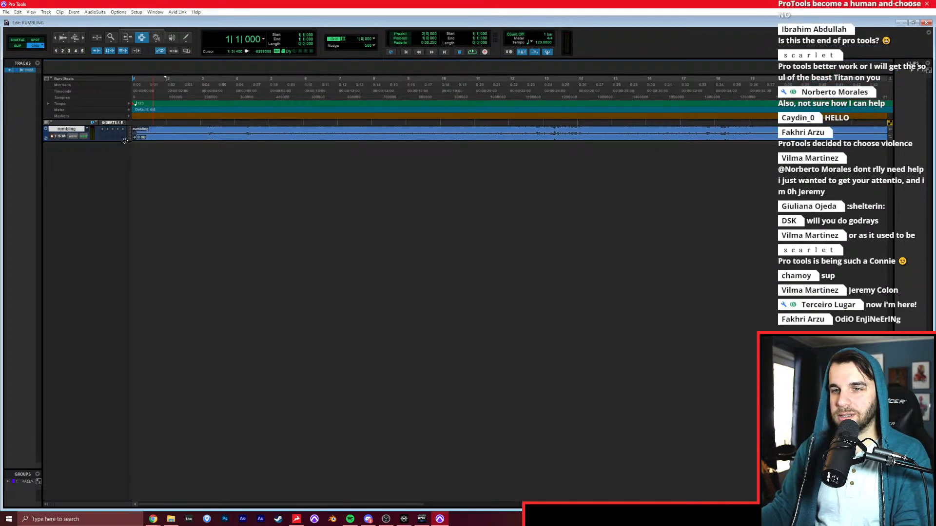
{"action": "left_click_drag", "start_coordinate": [125, 140], "coordinate": [113, 269]}
Play the rumbling track from its start, skipping ahead to bar 36 to hear the ending.
{"action": "key", "text": "space"}
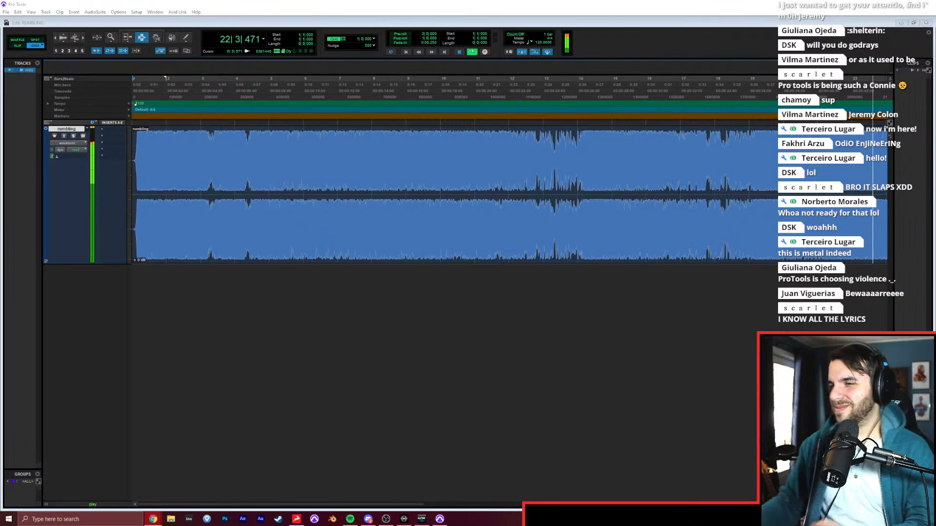
{"action": "left_click", "coordinate": [207, 280]}
{"action": "key", "text": "r"}
{"action": "key", "text": "r"}
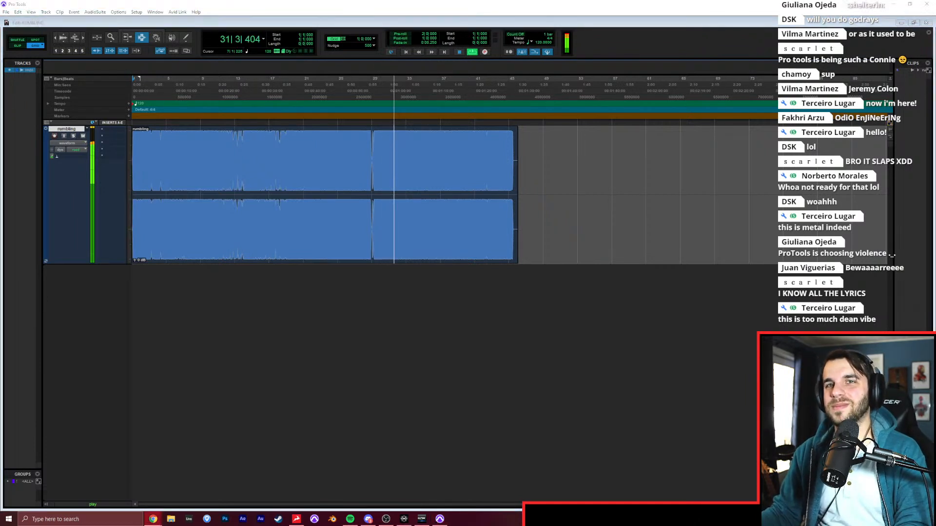
{"action": "left_click", "coordinate": [610, 28]}
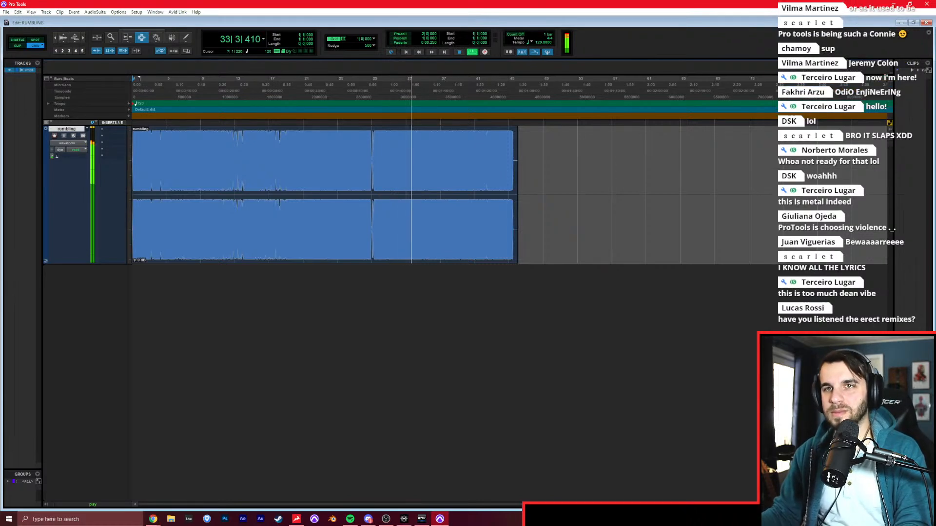
{"action": "key", "text": "t"}
{"action": "key", "text": "t"}
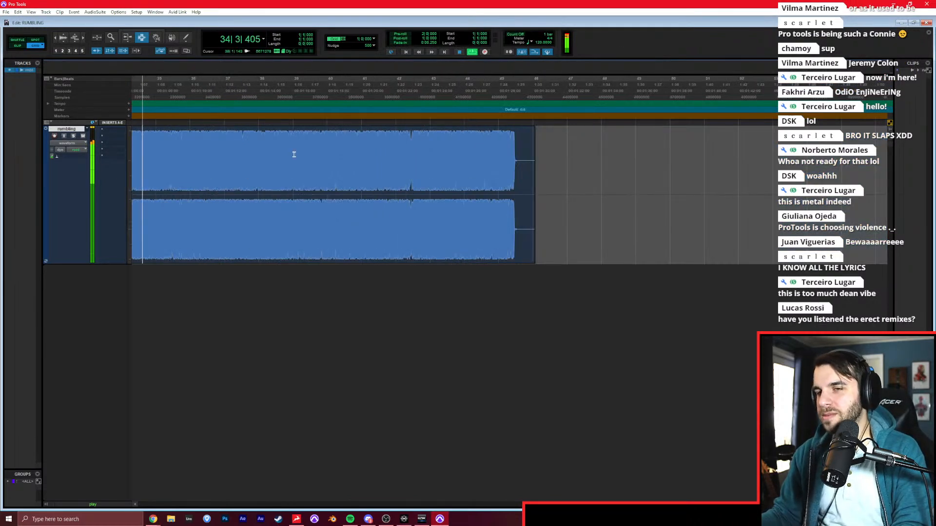
{"action": "scroll", "coordinate": [294, 154], "scroll_direction": "left", "scroll_amount": 2}
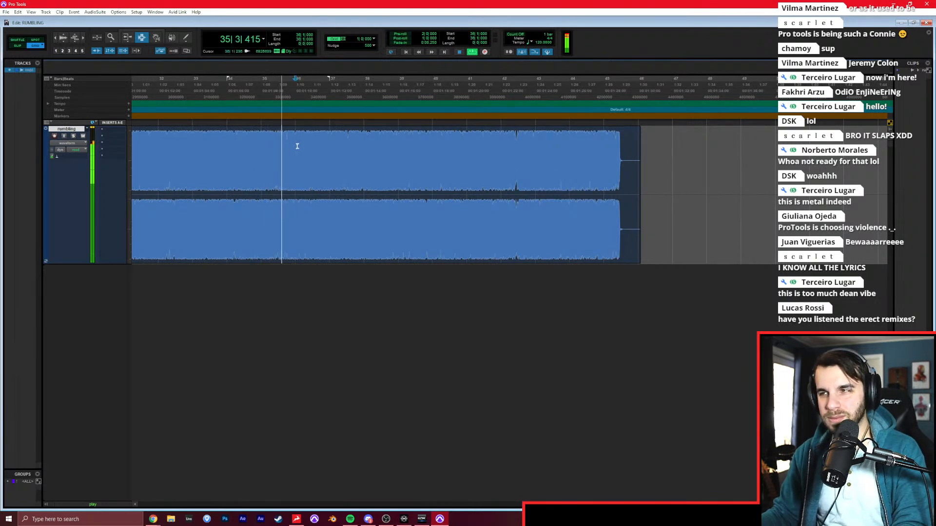
{"action": "left_click", "coordinate": [296, 146]}
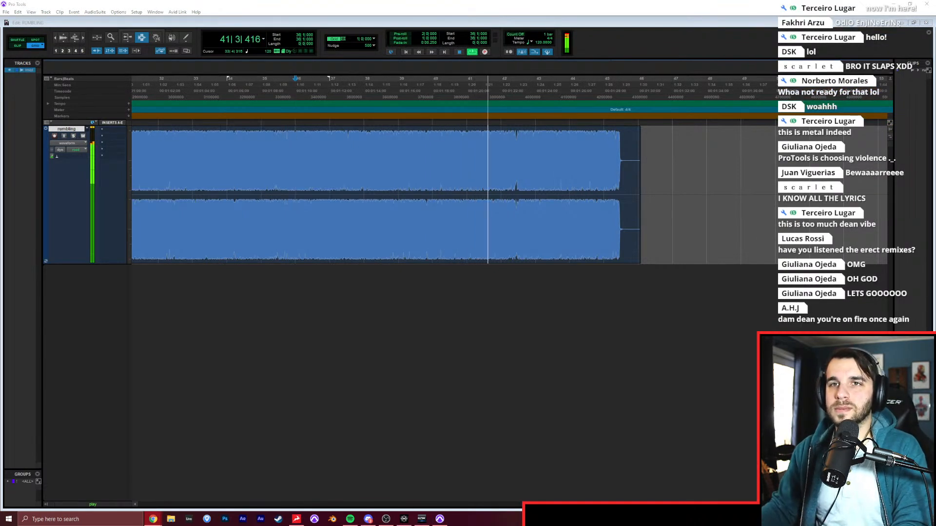
{"action": "left_click", "coordinate": [397, 292]}
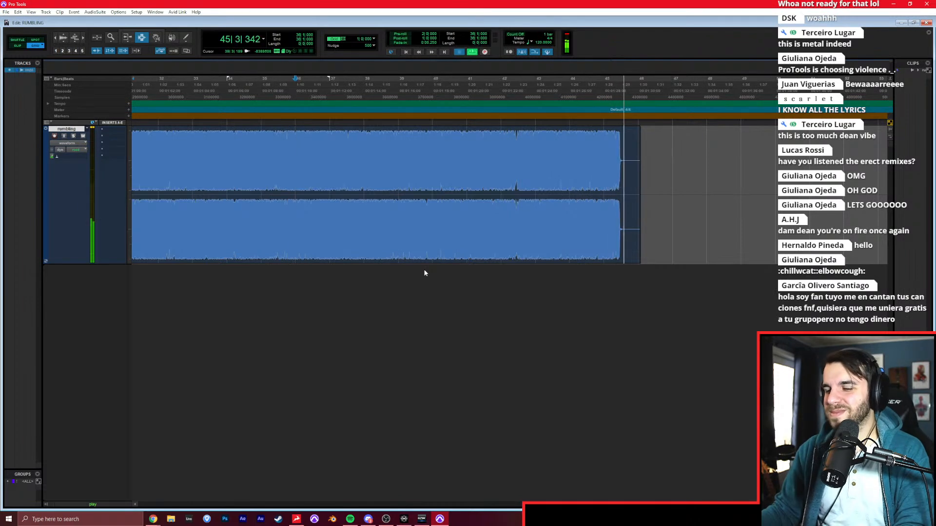
Trim the quiet fade-in off the beginning of the rumbling clip in Slip mode, at about 1|1|681.
{"action": "key", "text": "Return"}
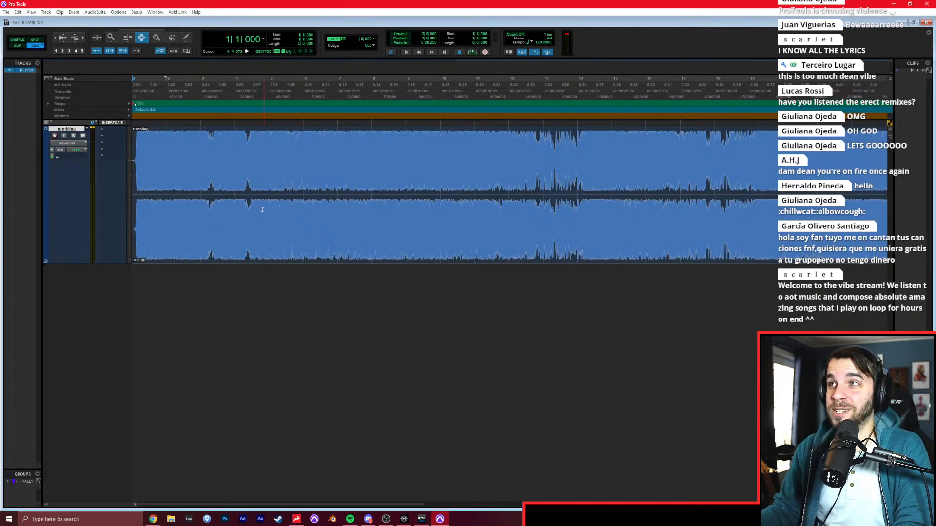
{"action": "key", "text": "t"}
{"action": "key", "text": "t"}
{"action": "key", "text": "t"}
{"action": "key", "text": "t"}
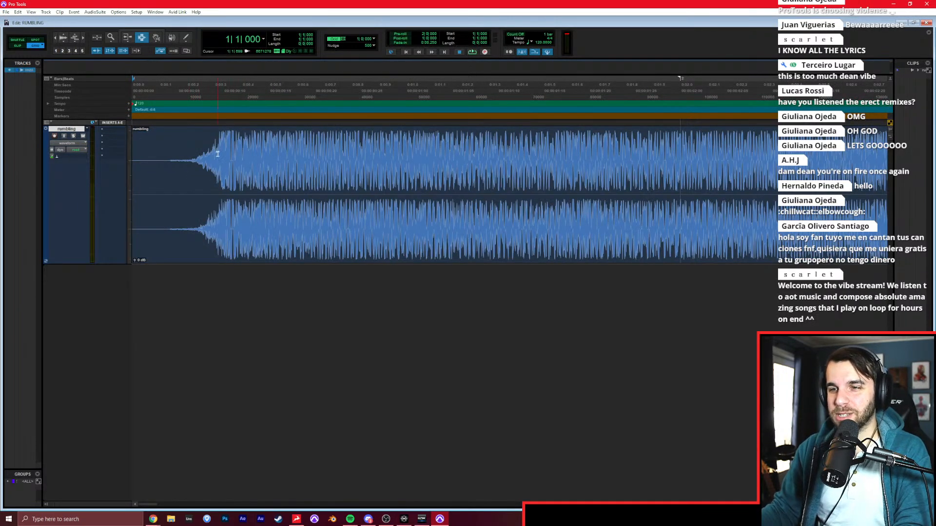
{"action": "key", "text": "F2"}
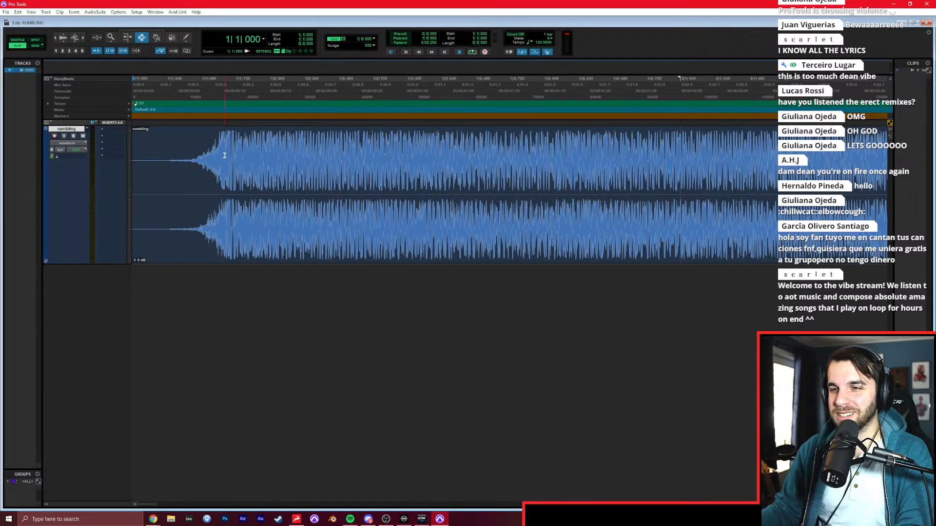
{"action": "key", "text": "a"}
Move the trimmed rumbling clip in Grid mode so that it starts at bar 2.
{"action": "key", "text": "F4"}
{"action": "key", "text": "F8"}
{"action": "key", "text": "r"}
{"action": "key", "text": "r"}
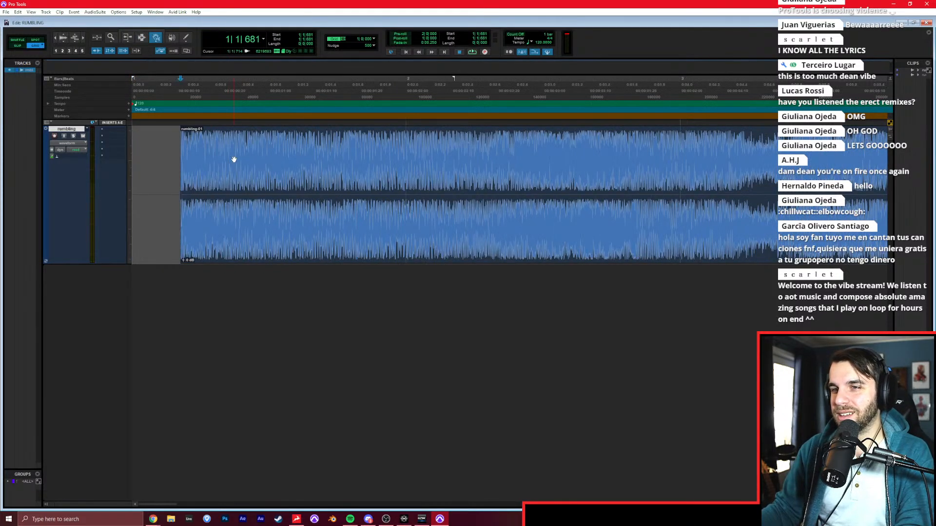
{"action": "left_click_drag", "start_coordinate": [199, 188], "coordinate": [290, 183]}
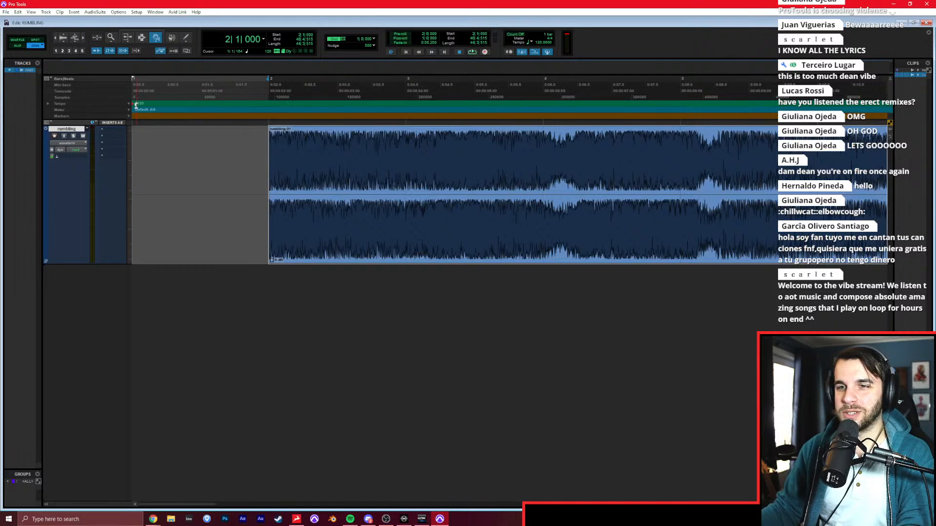
Set the session's starting tempo to 145 BPM.
{"action": "left_click", "coordinate": [133, 105]}
{"action": "double_click", "coordinate": [134, 105]}
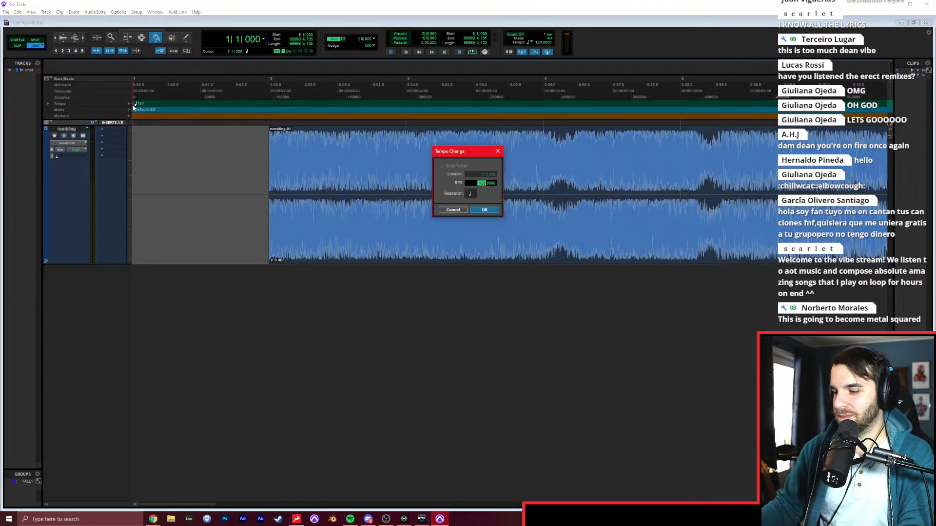
{"action": "type", "text": "145"}
{"action": "key", "text": "Return"}
Add a marker named INTRO at bar 2, where the rumbling clip starts.
{"action": "left_click", "coordinate": [233, 169]}
{"action": "key", "text": "r"}
{"action": "key", "text": "r"}
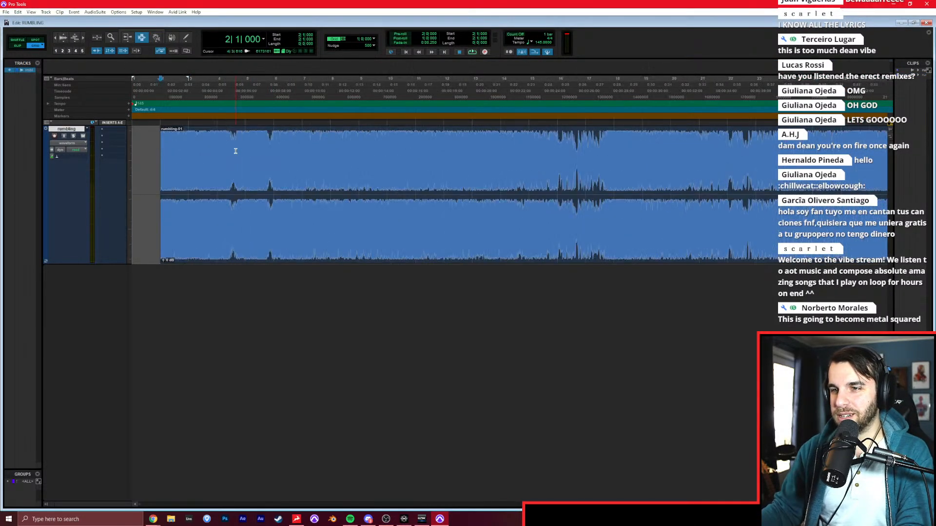
{"action": "key", "text": "KP_Enter"}
{"action": "type", "text": "INTRO"}
{"action": "key", "text": "Return"}
Play from the INTRO marker, lower the rumbling track's level in the mixer, and create a click track.
{"action": "key", "text": "space"}
{"action": "key", "text": "ctrl+equal"}
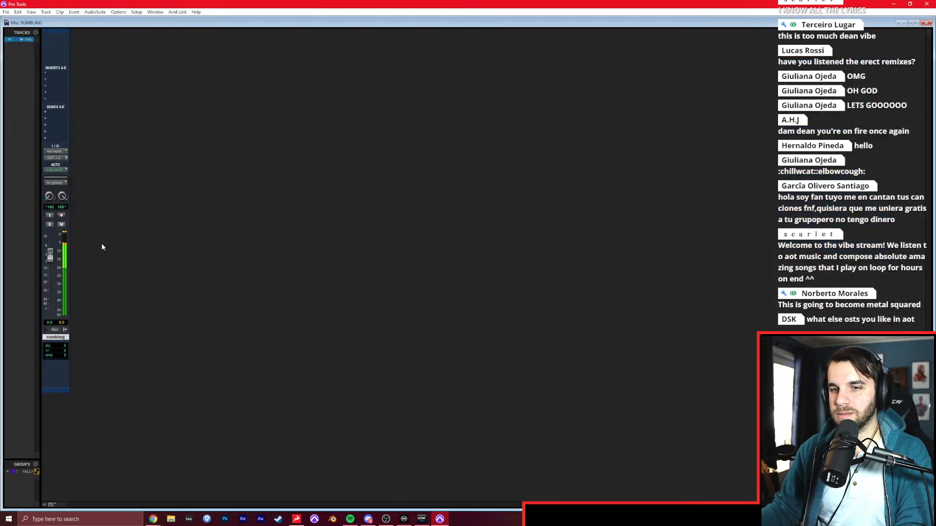
{"action": "key", "text": "ctrl+equal"}
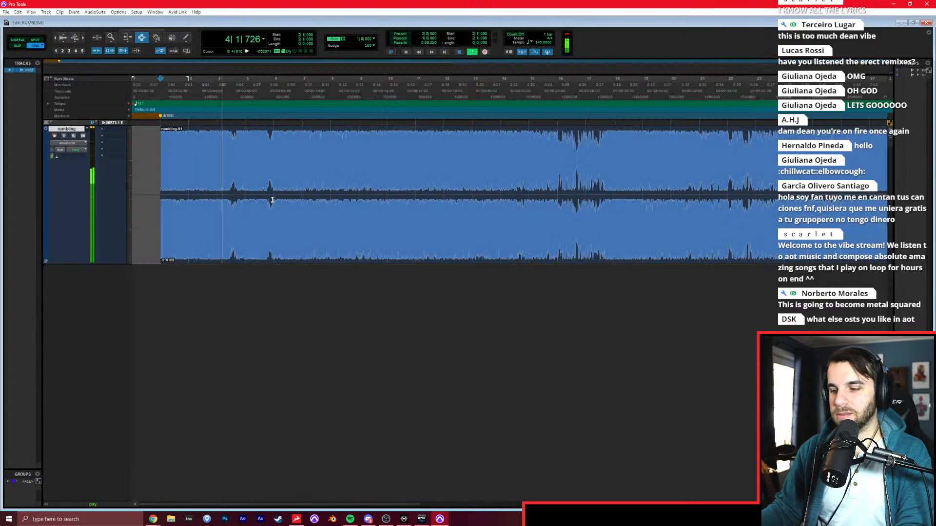
{"action": "left_click", "coordinate": [46, 11]}
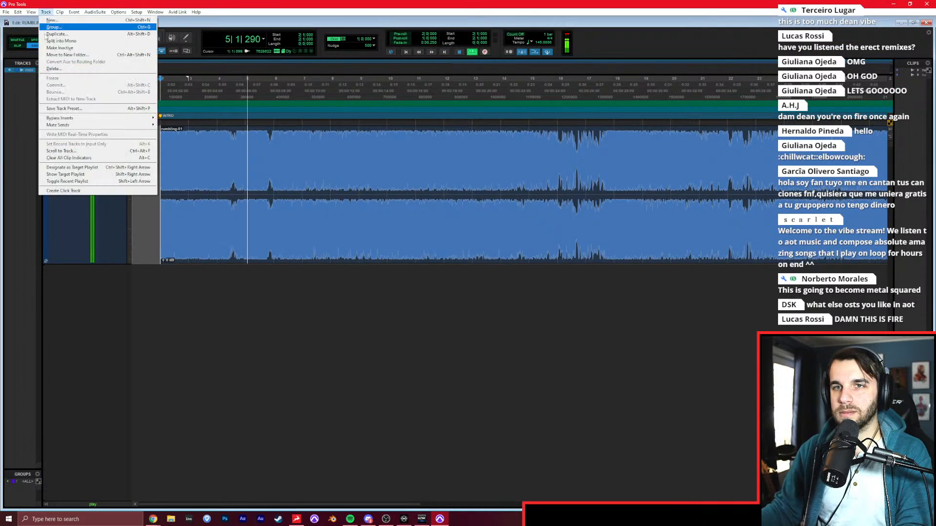
{"action": "left_click", "coordinate": [78, 191]}
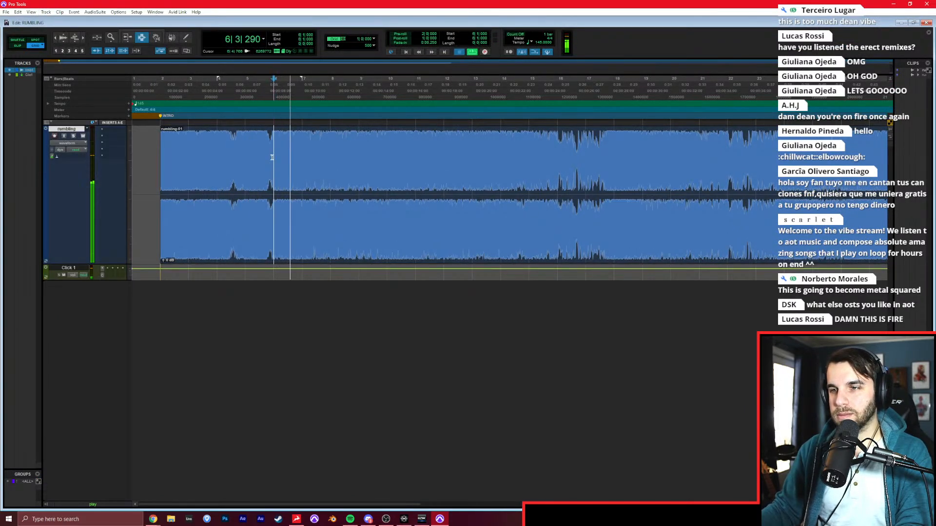
Stop playback and add a marker named DROP 1 at bar 6.
{"action": "key", "text": "space"}
{"action": "key", "text": "KP_Enter"}
{"action": "type", "text": "DROP 1"}
{"action": "key", "text": "Return"}
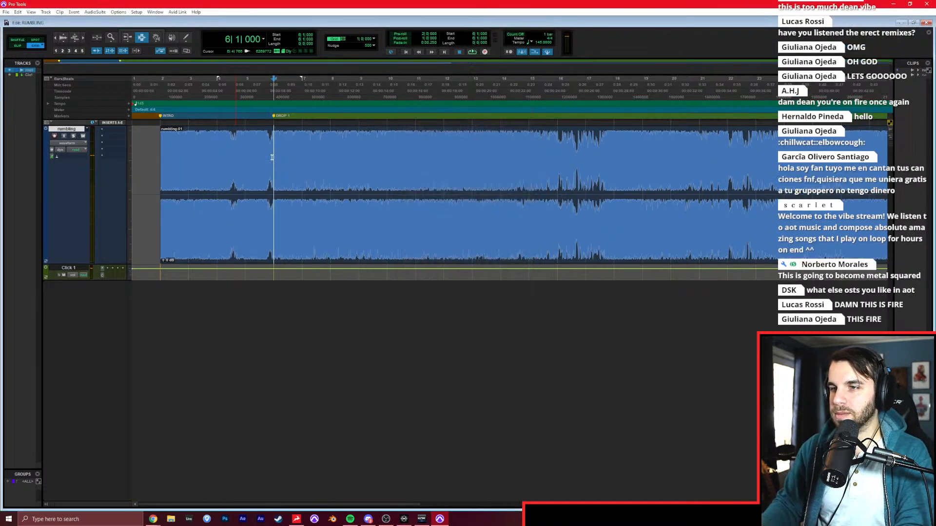
Play on from the drop and add a marker named VERSE at bar 14.
{"action": "key", "text": "space"}
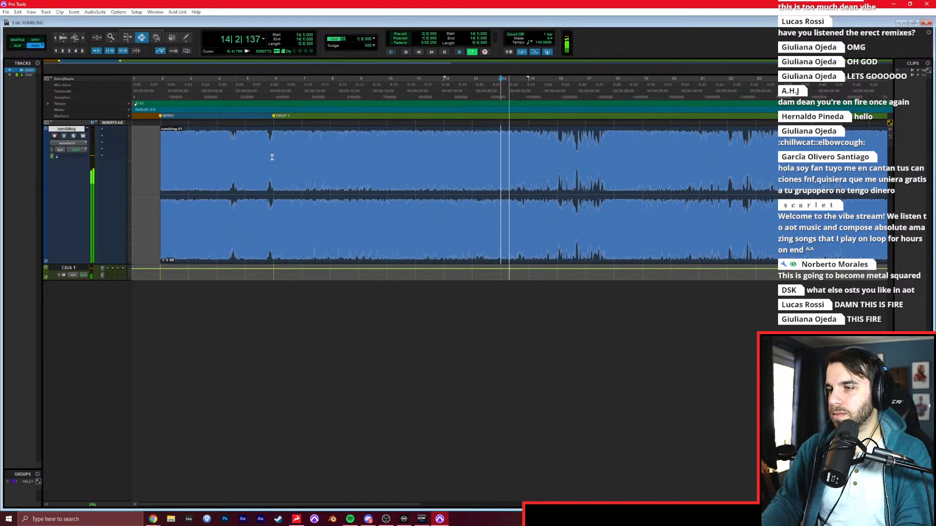
{"action": "key", "text": "space"}
{"action": "key", "text": "KP_Enter"}
{"action": "type", "text": "V"}
{"action": "key", "text": "Return"}
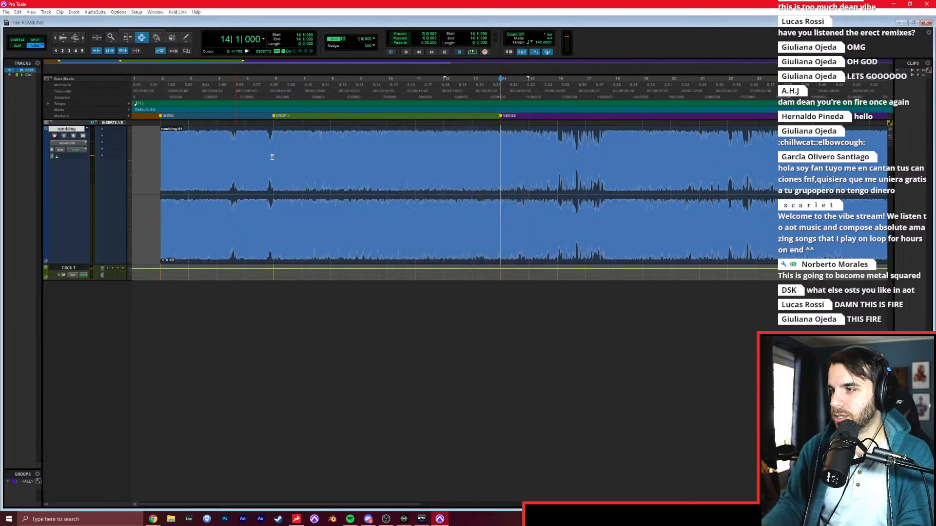
Listen through the verse, add a marker named PRE-CHORUS at bar 26, and stop playback.
{"action": "key", "text": "r"}
{"action": "key", "text": "r"}
{"action": "key", "text": "space"}
{"action": "key", "text": "t"}
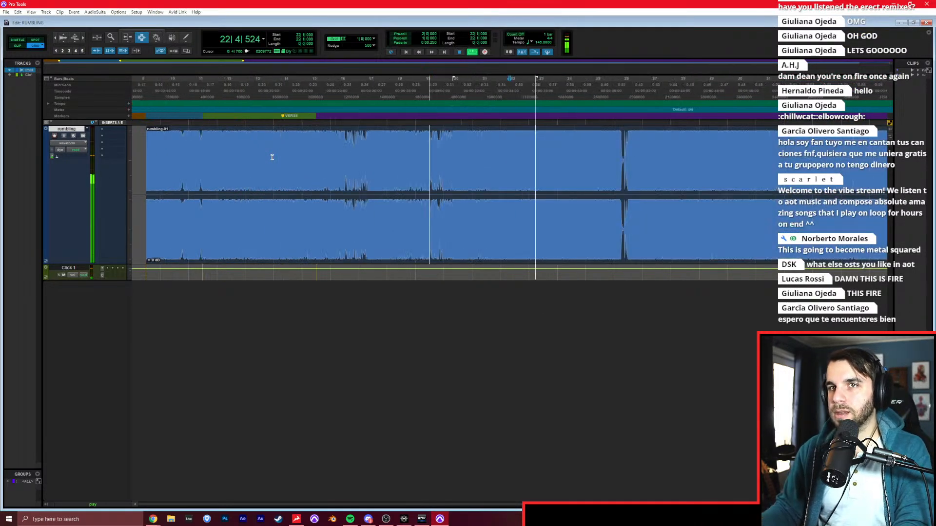
{"action": "key", "text": "t"}
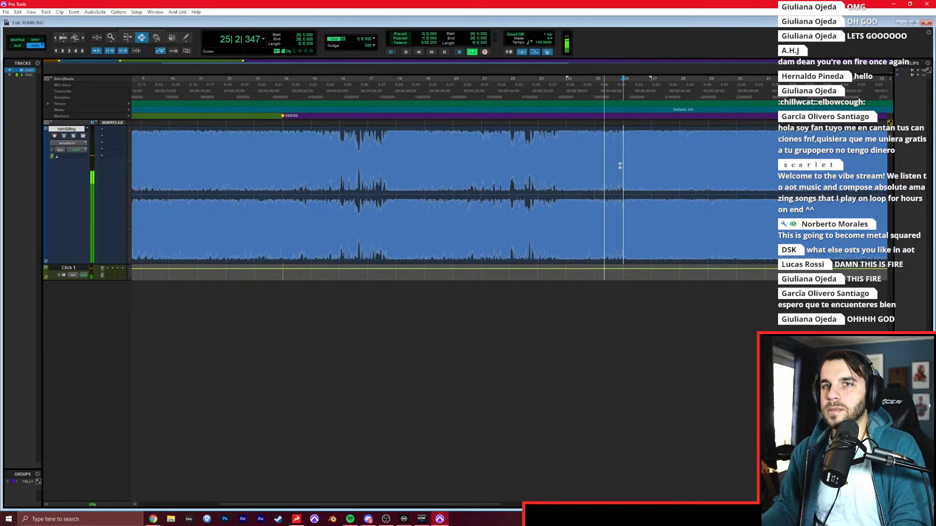
{"action": "key", "text": "KP_Enter"}
{"action": "type", "text": "PRE-CHOR"}
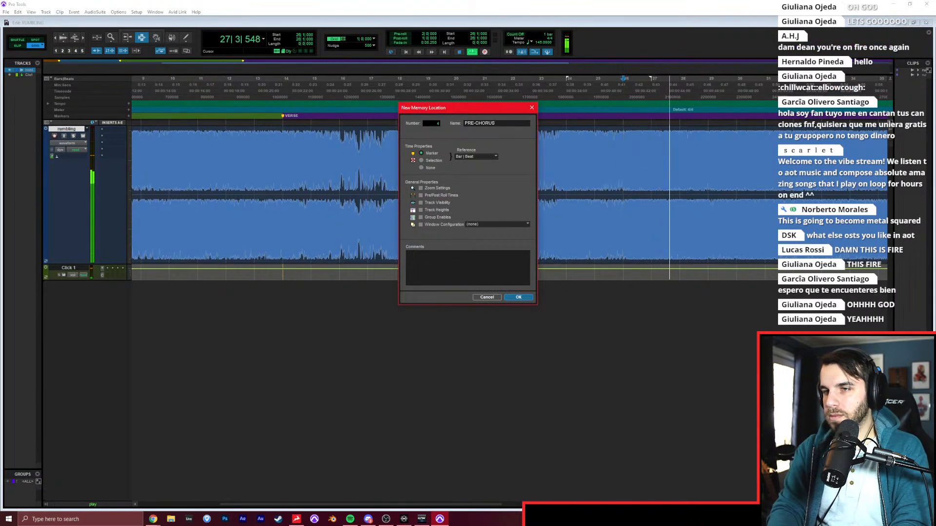
{"action": "type", "text": "US"}
{"action": "key", "text": "Return"}
{"action": "key", "text": "r"}
{"action": "key", "text": "r"}
{"action": "key", "text": "r"}
{"action": "key", "text": "t"}
{"action": "key", "text": "t"}
{"action": "key", "text": "space"}
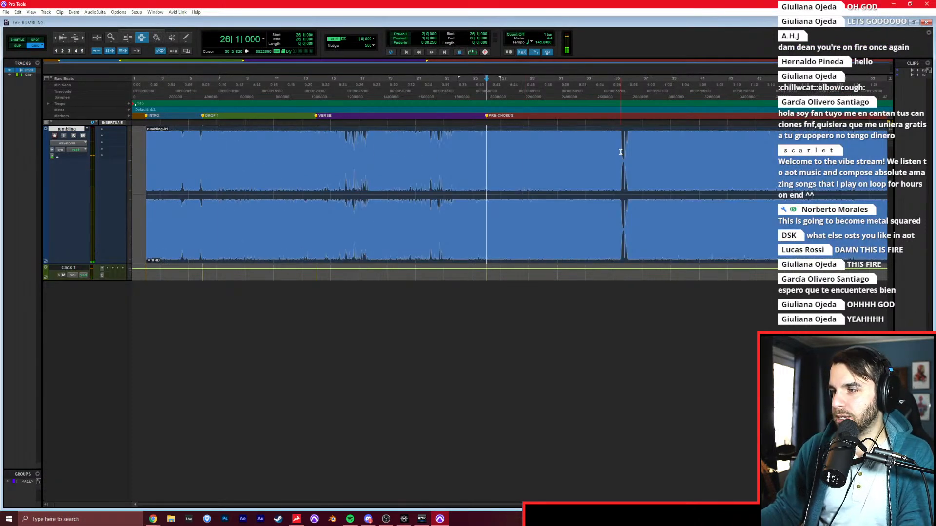
Add a marker named CHORUS at bar 36, where the rumbling track's waveform comes back in after the short gap.
{"action": "left_click", "coordinate": [620, 152]}
{"action": "key", "text": "t"}
{"action": "key", "text": "KP_Enter"}
{"action": "type", "text": "C"}
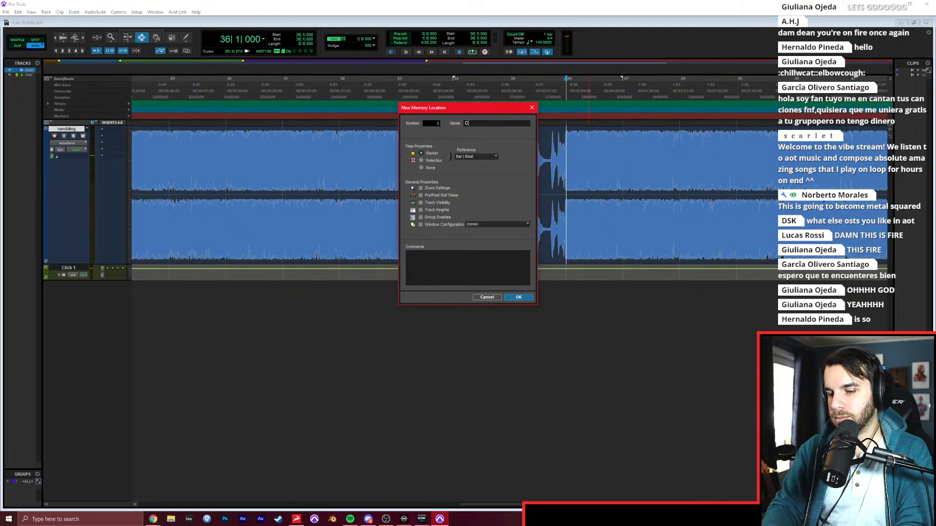
{"action": "key", "text": "Return"}
Play on from the chorus, skip ahead through it, and add a marker named DROP 2 at bar 52.
{"action": "key", "text": "space"}
{"action": "key", "text": "r"}
{"action": "key", "text": "r"}
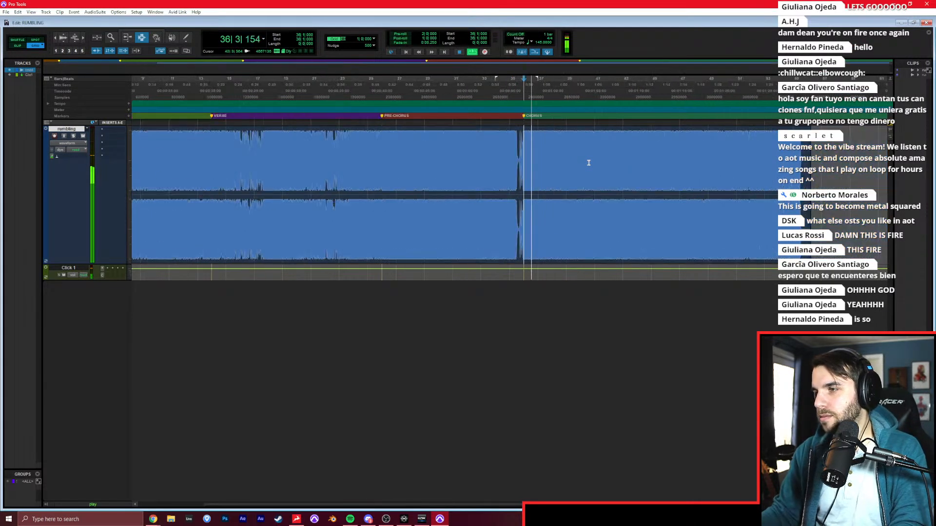
{"action": "key", "text": "space"}
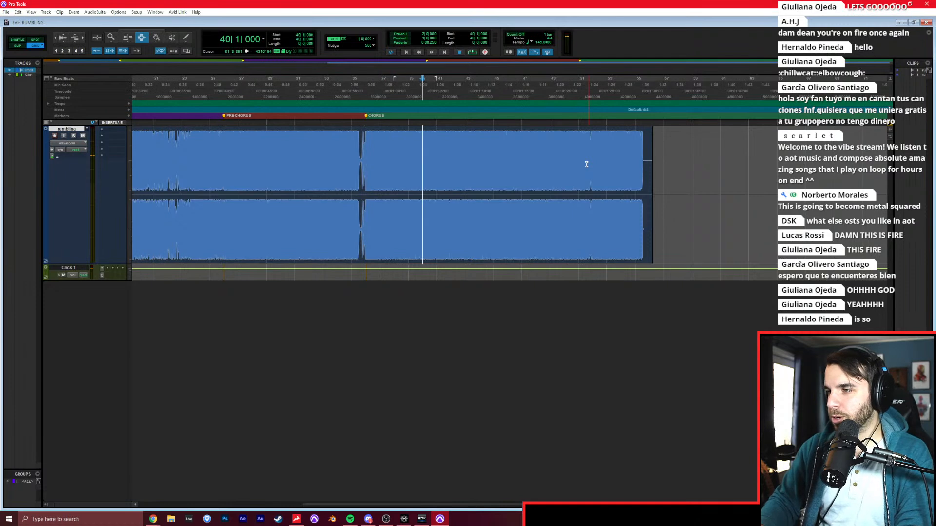
{"action": "key", "text": "space"}
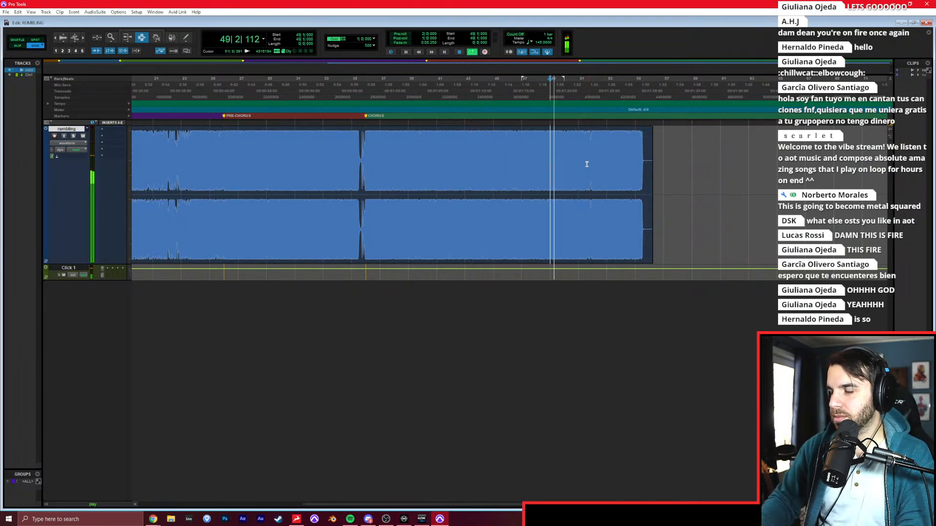
{"action": "key", "text": "t"}
{"action": "key", "text": "t"}
{"action": "key", "text": "t"}
{"action": "key", "text": "r"}
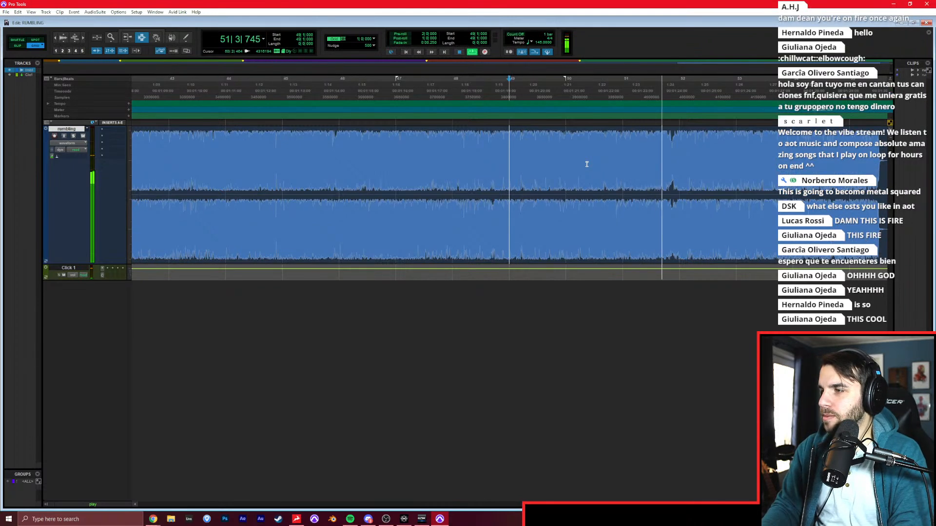
{"action": "key", "text": "KP_Enter"}
{"action": "type", "text": "D"}
{"action": "key", "text": "Return"}
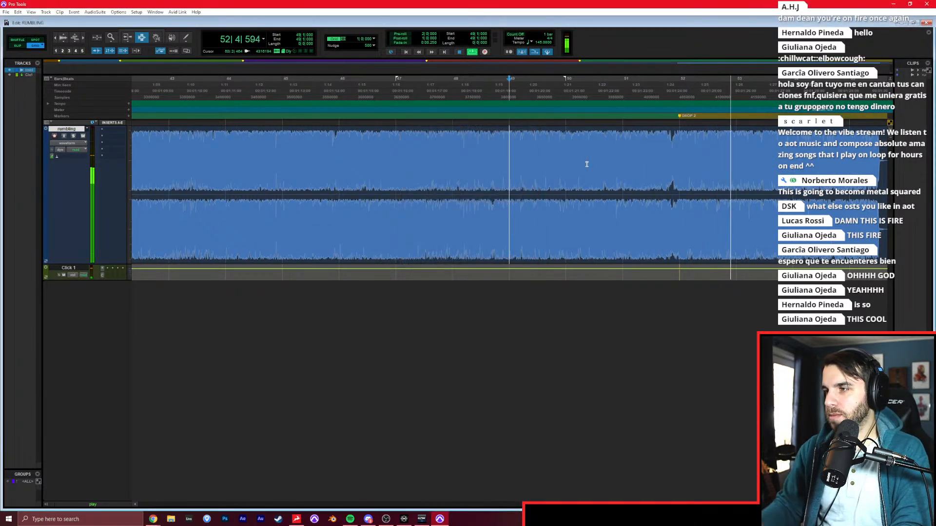
Stop playback and return the edit cursor to the start of the session.
{"action": "key", "text": "r"}
{"action": "key", "text": "r"}
{"action": "key", "text": "r"}
{"action": "left_click", "coordinate": [485, 181]}
{"action": "key", "text": "space"}
{"action": "key", "text": "Return"}
{"action": "key", "text": "t"}
{"action": "key", "text": "t"}
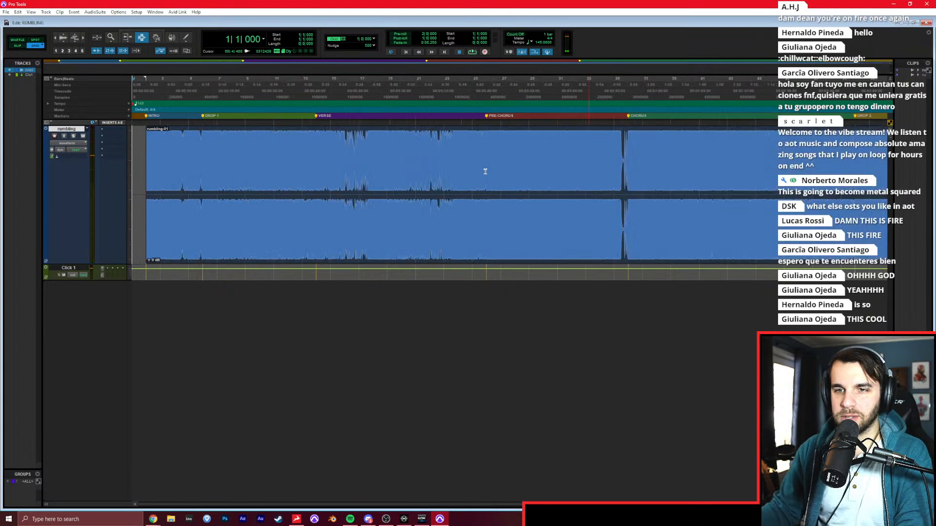
Start importing session data from TripleTrouble, with Kick, Snare, Toms, OH, Room, SHELLS and DRUMS as new tracks.
{"action": "left_click", "coordinate": [6, 11]}
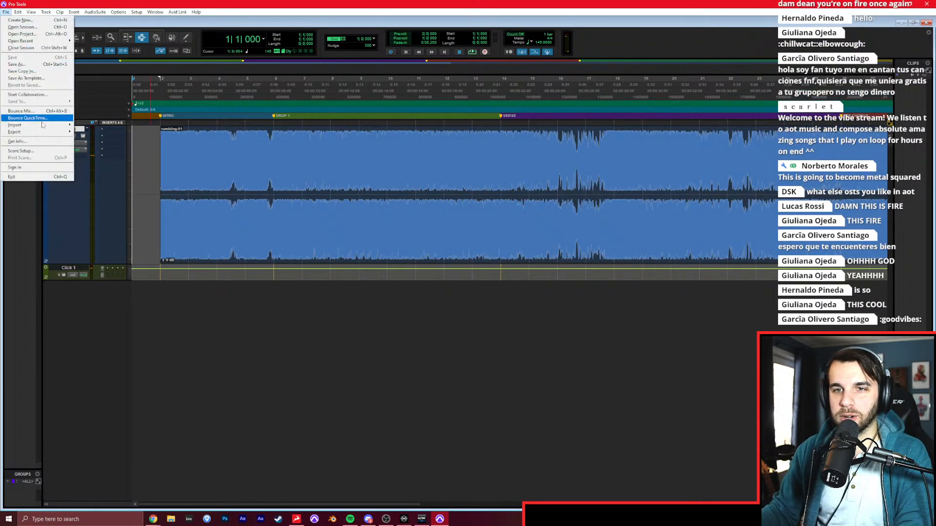
{"action": "left_click", "coordinate": [78, 125]}
{"action": "left_click", "coordinate": [432, 251]}
{"action": "double_click", "coordinate": [432, 250]}
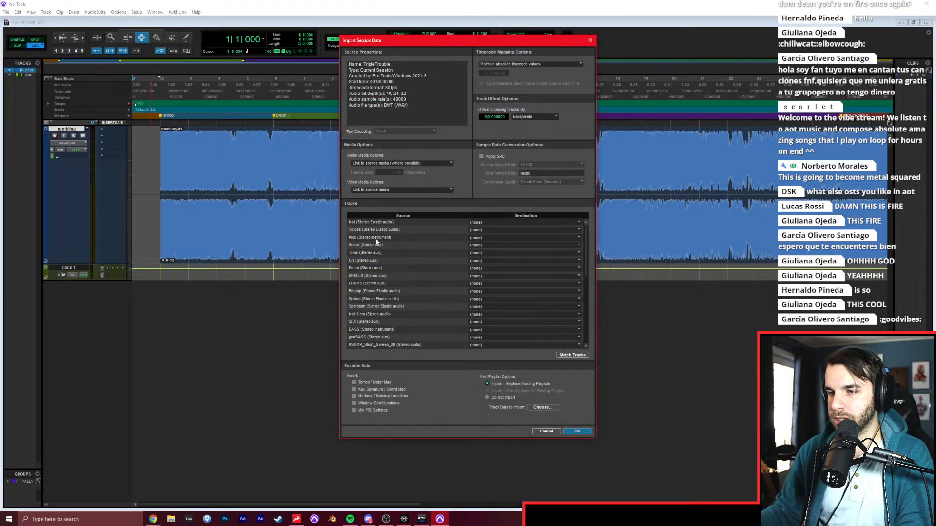
{"action": "left_click", "coordinate": [376, 238]}
{"action": "left_click", "coordinate": [378, 283], "text": "shift"}
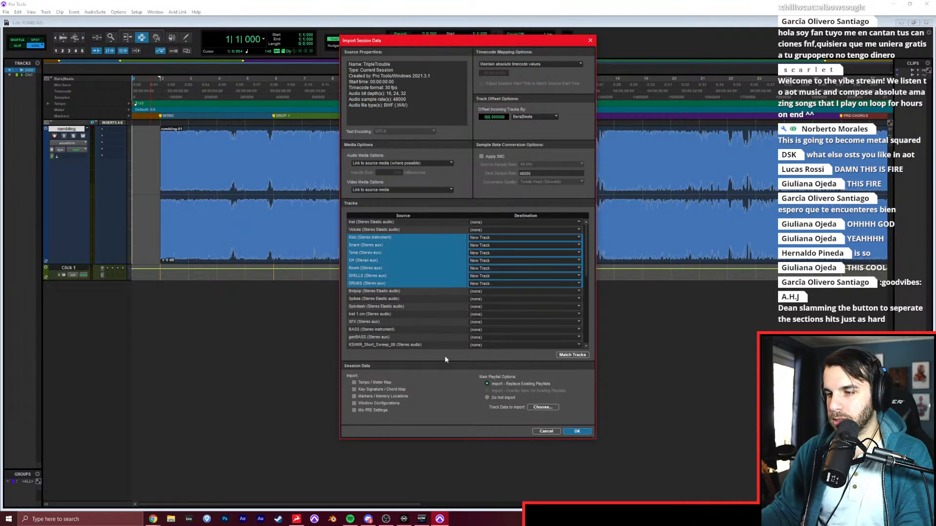
Include the INST, 2BUS and MASTER tracks as new tracks and carry out the session data import.
{"action": "scroll", "coordinate": [414, 333], "scroll_direction": "down", "scroll_amount": 5}
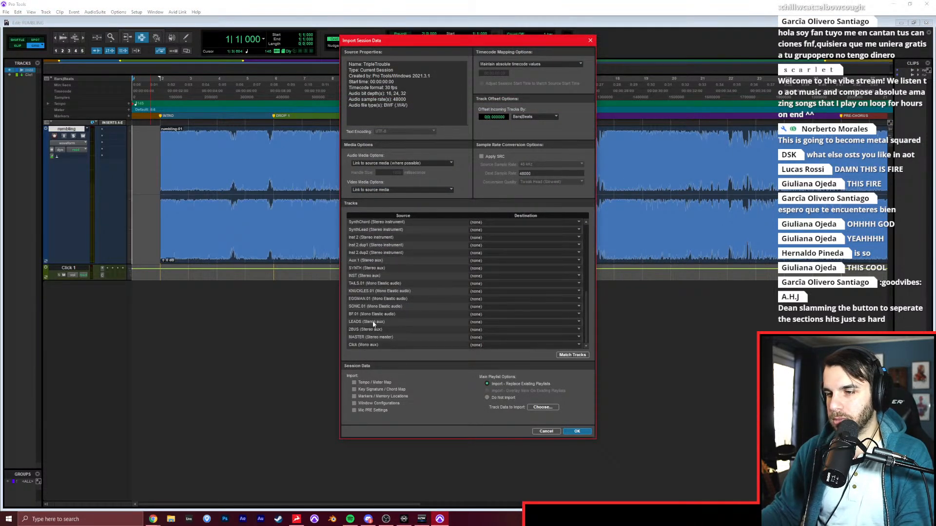
{"action": "left_click", "coordinate": [373, 330], "text": "ctrl"}
{"action": "left_click", "coordinate": [375, 338], "text": "ctrl"}
{"action": "left_click", "coordinate": [385, 275], "text": "ctrl"}
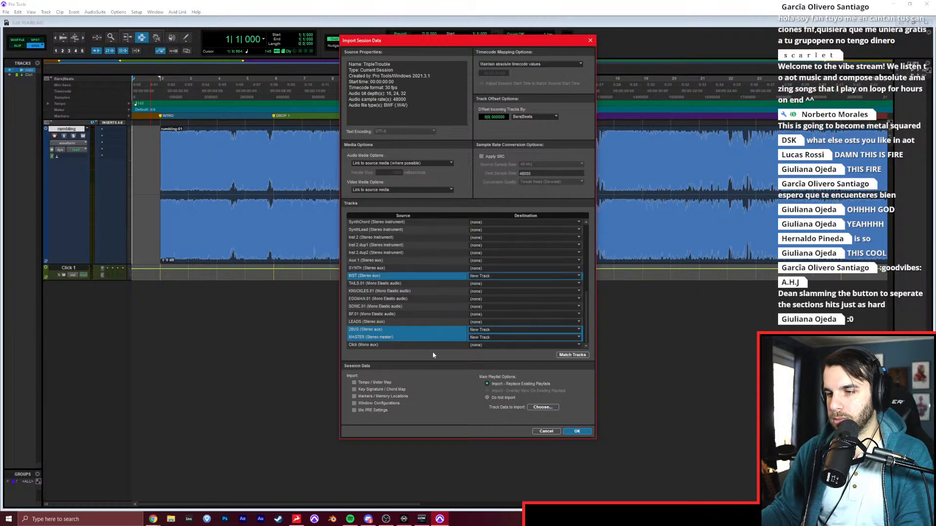
{"action": "left_click", "coordinate": [577, 432]}
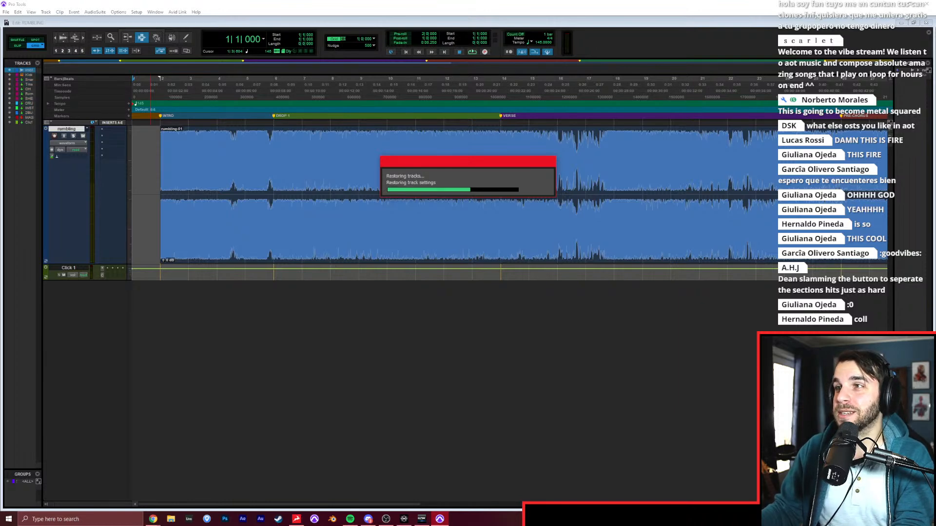
{"action": "left_click", "coordinate": [331, 187]}
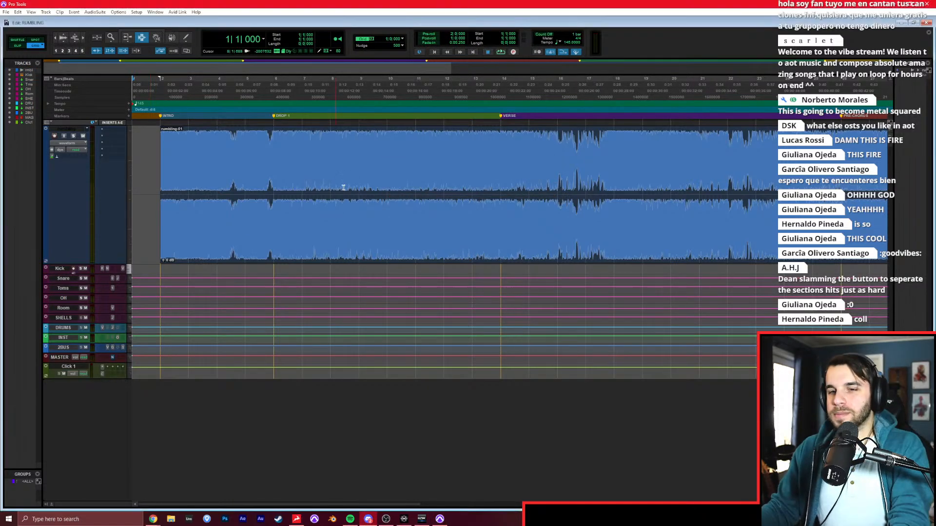
Place the edit cursor on the Kick track at bar 2, check the mixer, and set all tracks to one uniform height.
{"action": "left_click", "coordinate": [161, 273]}
{"action": "key", "text": "t"}
{"action": "key", "text": "t"}
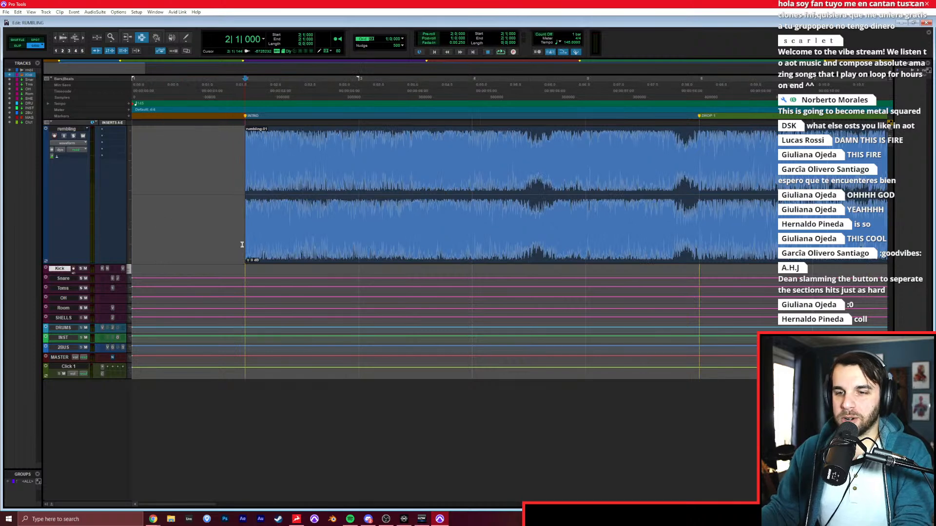
{"action": "key", "text": "ctrl+equal"}
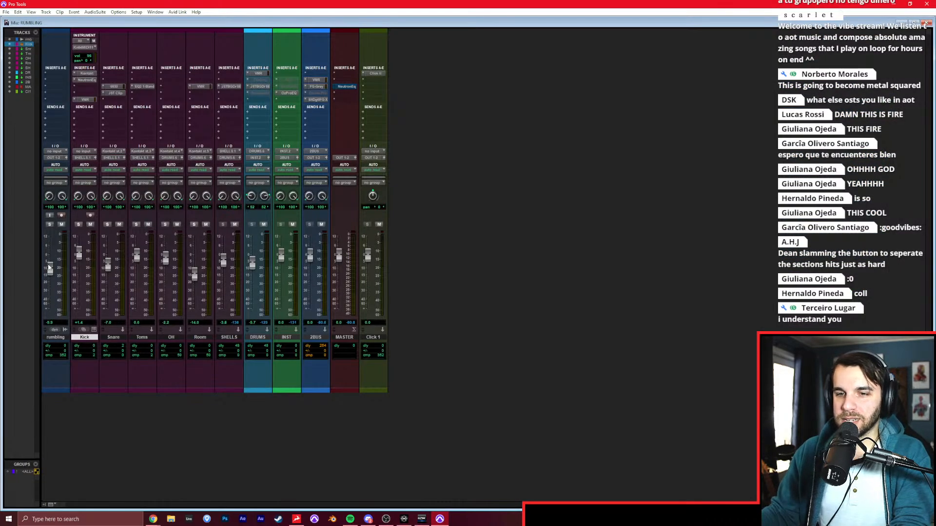
{"action": "key", "text": "ctrl+equal"}
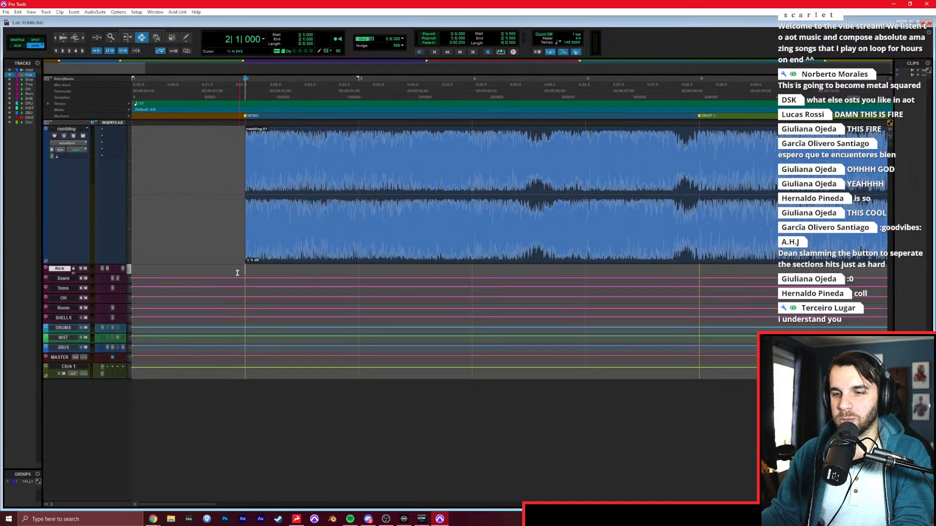
{"action": "left_click", "coordinate": [129, 281]}
{"action": "left_click", "coordinate": [142, 305], "text": "alt"}
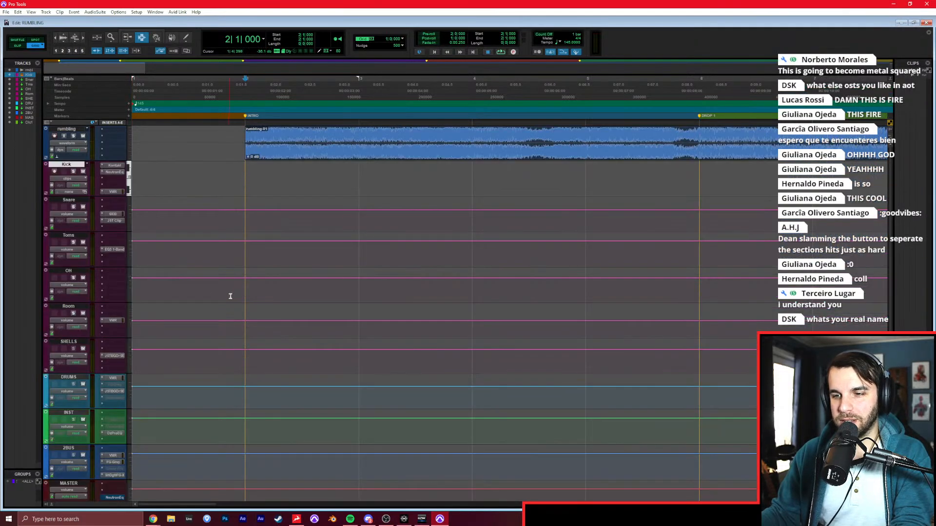
Play the intro from bar 2 and open the Kick track in the MIDI editor.
{"action": "key", "text": "space"}
{"action": "key", "text": "ctrl+bracketright"}
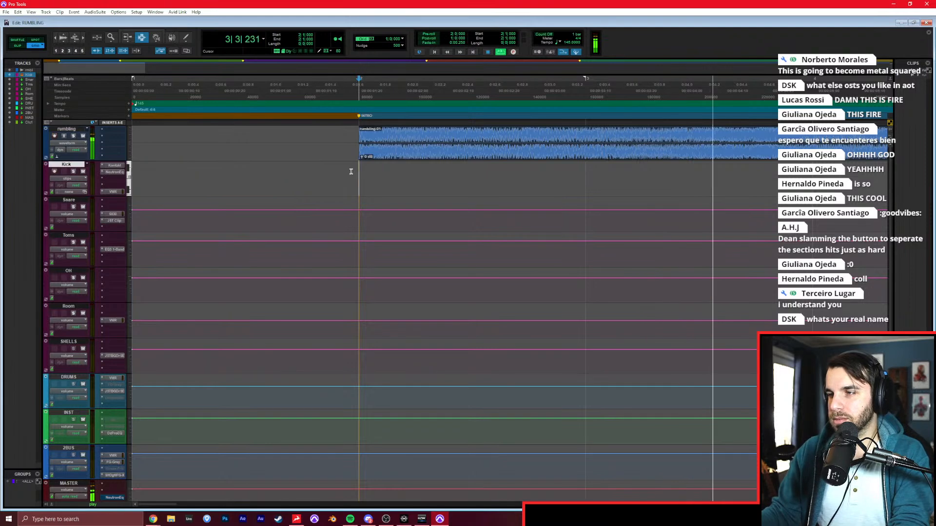
{"action": "key", "text": "super+equal"}
{"action": "key", "text": "space"}
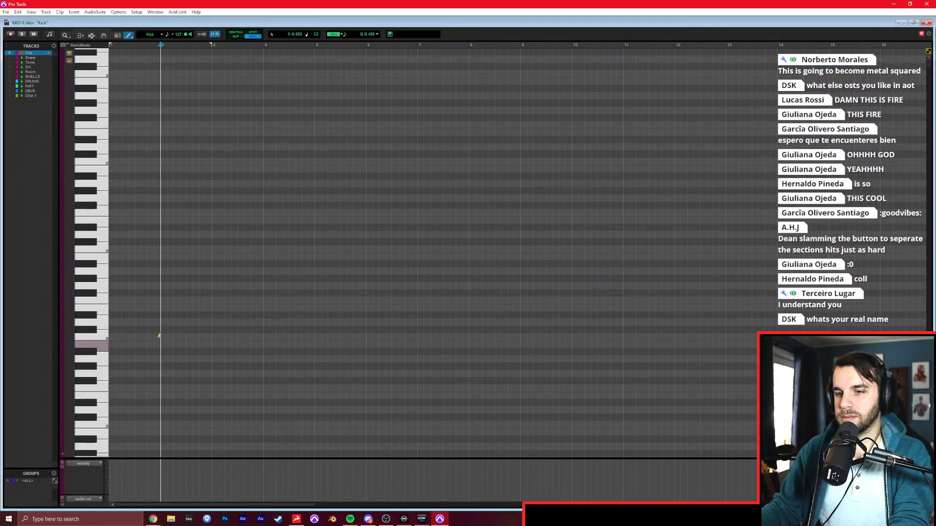
{"action": "key", "text": "space"}
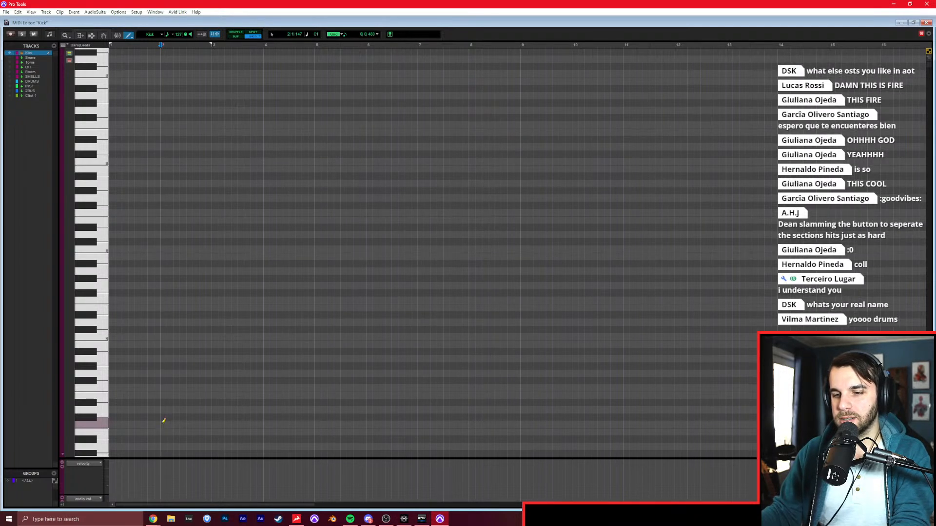
Draw drum notes on C0, E2 and F#2 at the start of bar 2.
{"action": "scroll", "coordinate": [163, 359], "scroll_direction": "down", "scroll_amount": 2}
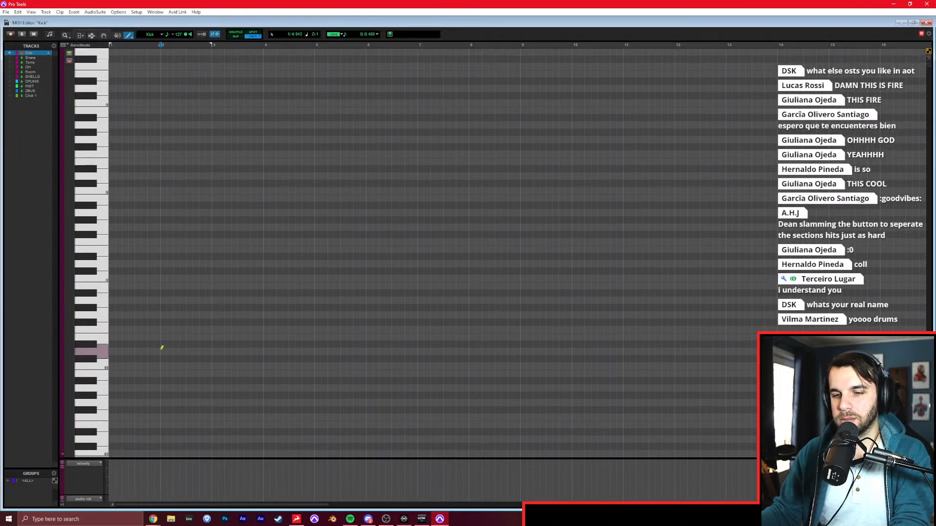
{"action": "left_click", "coordinate": [163, 279]}
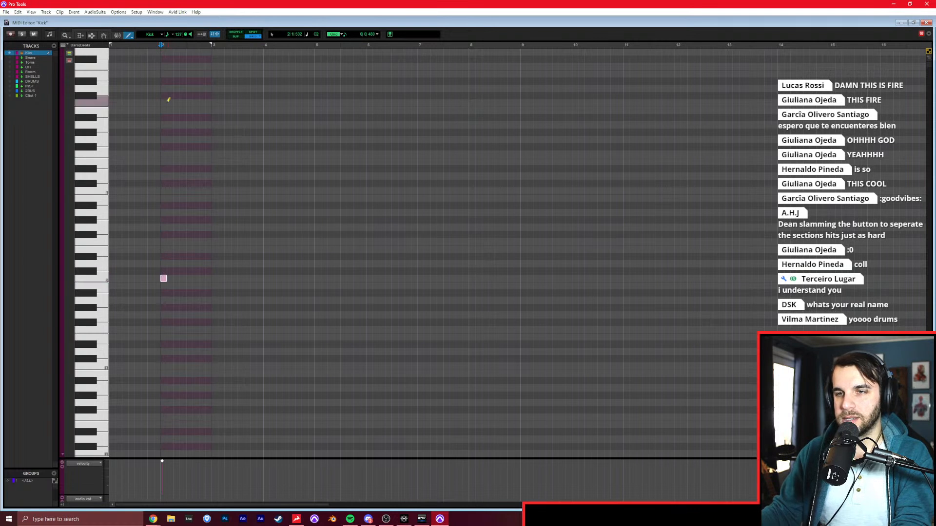
{"action": "left_click", "coordinate": [163, 73]}
{"action": "left_click", "coordinate": [164, 74]}
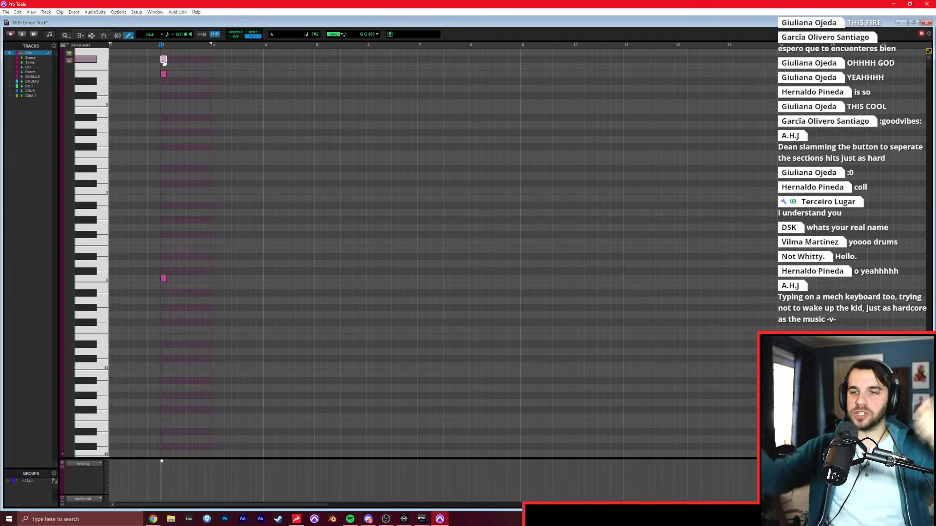
Listen from just before bar 2 and draw an A#1 note on beat 4 of bar 3.
{"action": "key", "text": "F7"}
{"action": "left_click", "coordinate": [147, 99]}
{"action": "key", "text": "space"}
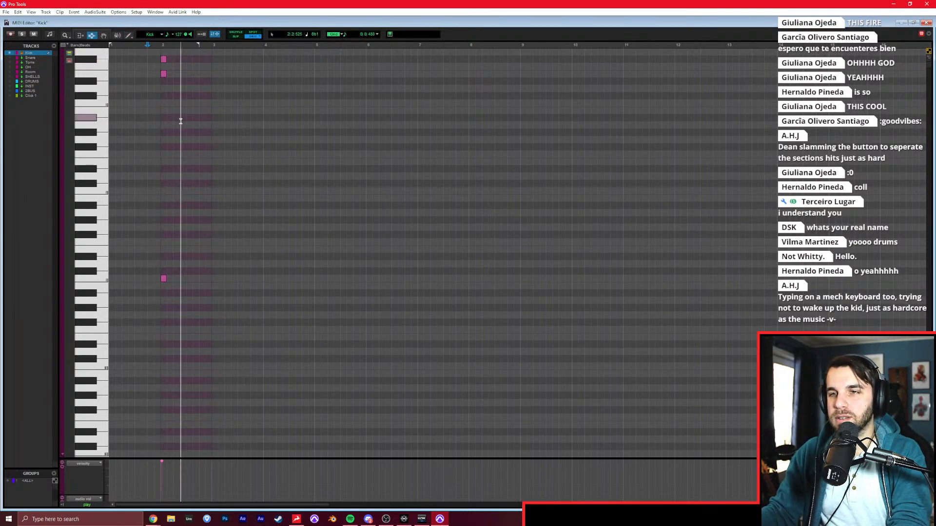
{"action": "key", "text": "t"}
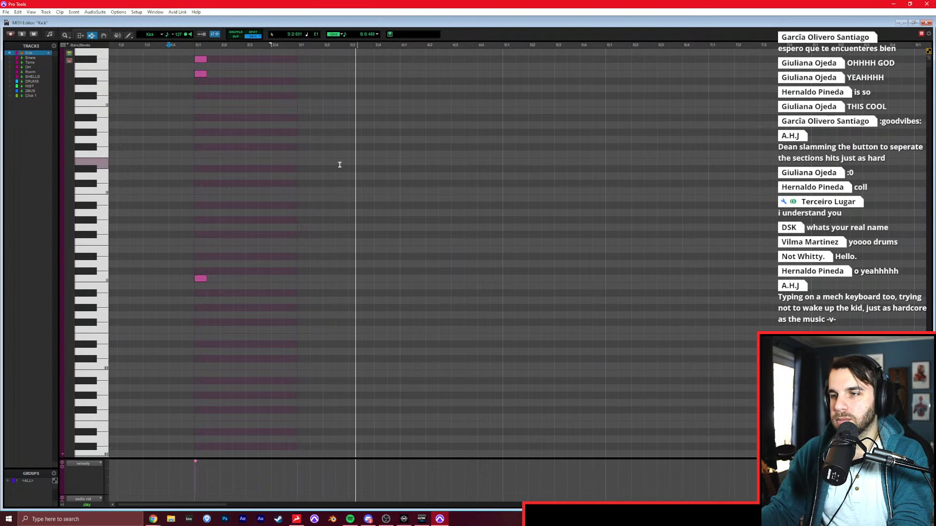
{"action": "key", "text": "space"}
{"action": "key", "text": "F10"}
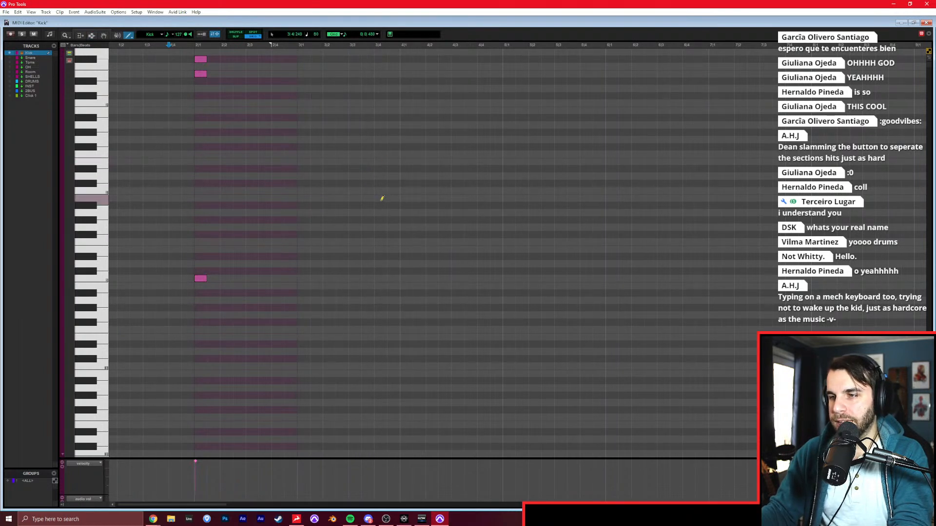
{"action": "left_click", "coordinate": [378, 118]}
Listen on from bar 4 and draw three consecutive eighth notes on both D0 and C1 from the bar's first beat.
{"action": "key", "text": "F7"}
{"action": "left_click", "coordinate": [398, 177]}
{"action": "key", "text": "space"}
{"action": "key", "text": "F10"}
{"action": "left_click_drag", "start_coordinate": [405, 263], "coordinate": [433, 264]}
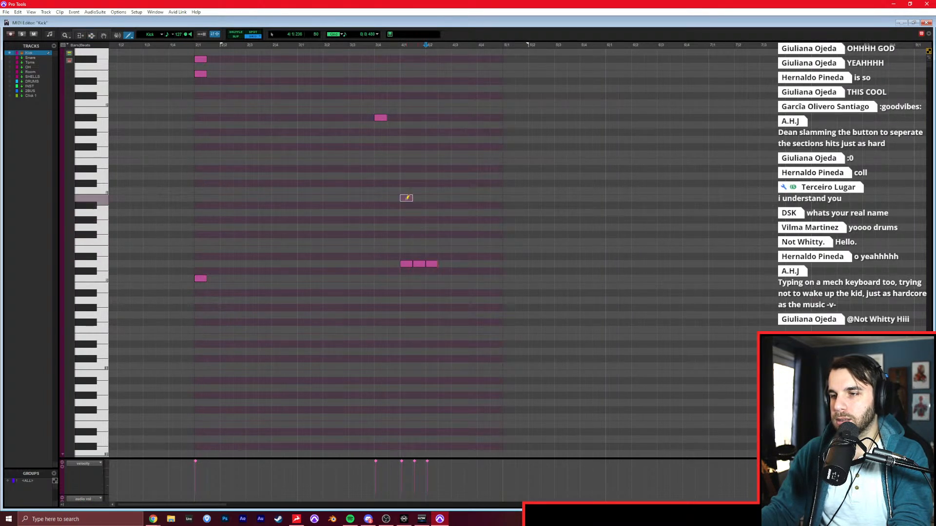
{"action": "left_click", "coordinate": [406, 191]}
{"action": "left_click_drag", "start_coordinate": [418, 191], "coordinate": [434, 191]}
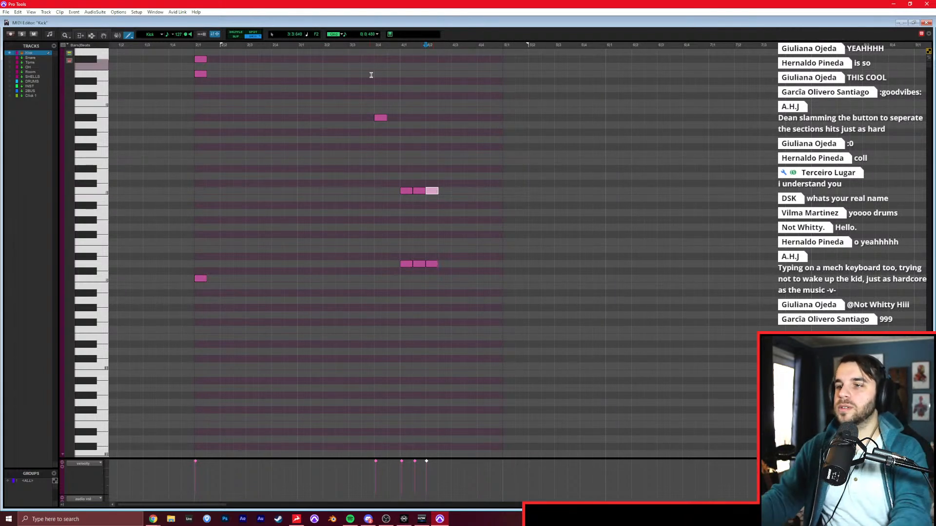
Play the pattern from bar 4 and set the grid value to 0|0|240.
{"action": "key", "text": "F7"}
{"action": "left_click", "coordinate": [402, 111]}
{"action": "key", "text": "space"}
{"action": "left_click", "coordinate": [377, 35]}
{"action": "left_click", "coordinate": [387, 64]}
{"action": "scroll", "coordinate": [505, 142], "scroll_direction": "right", "scroll_amount": 4}
{"action": "key", "text": "F10"}
{"action": "key", "text": "space"}
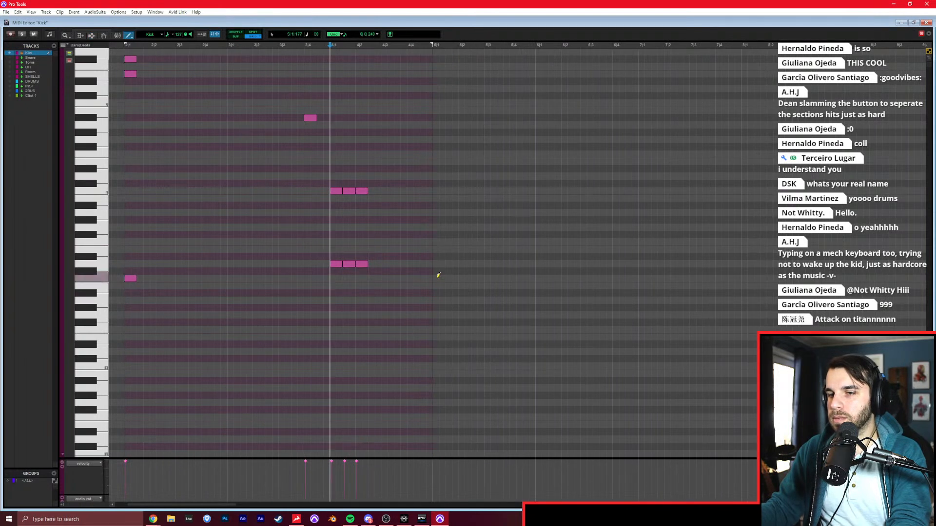
Draw C0, E2 and F#2 notes at the start of bar 5, plus A#1 notes on its beats 2 and 3.
{"action": "left_click", "coordinate": [437, 276]}
{"action": "left_click", "coordinate": [435, 73]}
{"action": "left_click", "coordinate": [435, 59]}
{"action": "key", "text": "space"}
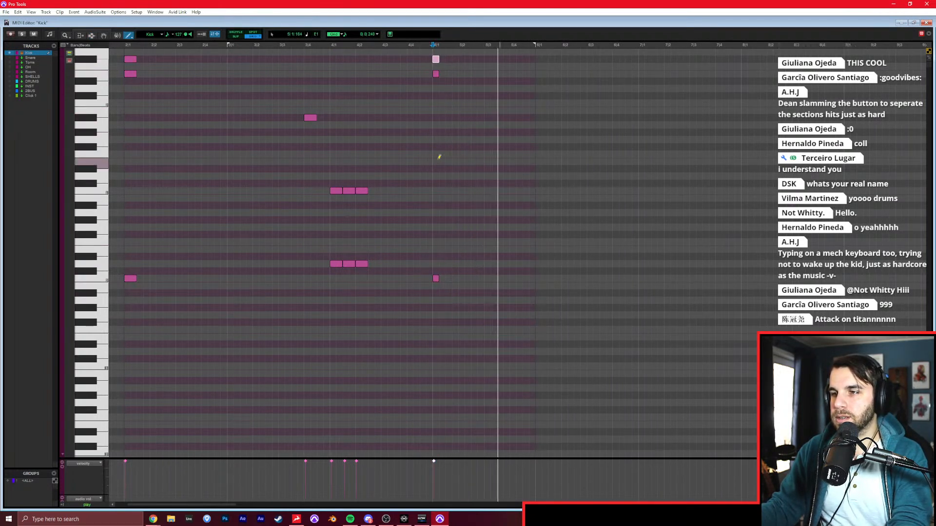
Draw C1 and D1 notes on beat 4 of bar 5 and shift the D1 note slightly off the grid in Slip mode.
{"action": "left_click", "coordinate": [514, 188]}
{"action": "left_click", "coordinate": [513, 177]}
{"action": "key", "text": "F8"}
{"action": "key", "text": "F2"}
{"action": "key", "text": "t"}
{"action": "key", "text": "t"}
{"action": "key", "text": "F7"}
{"action": "key", "text": "r"}
{"action": "key", "text": "r"}
{"action": "key", "text": "t"}
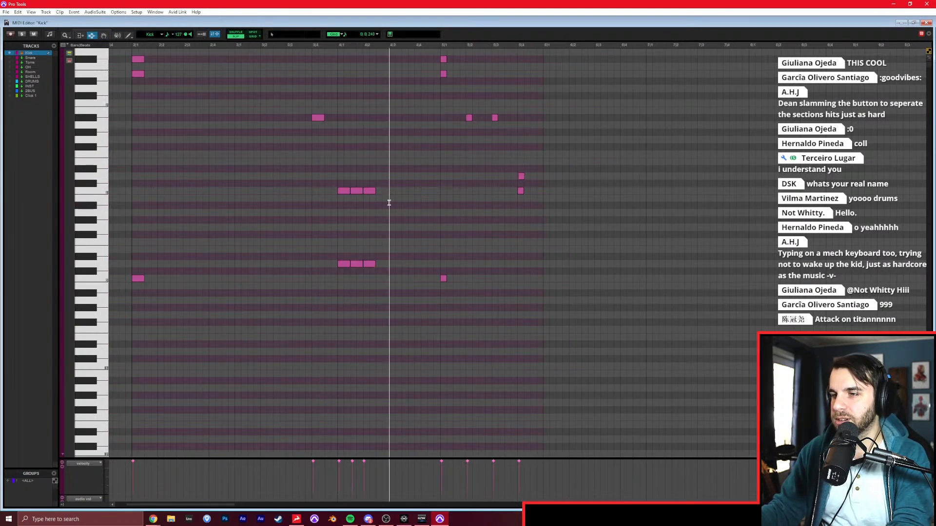
Play back the Kick pattern from just before bar 4 to check the programmed drum hits.
{"action": "left_click", "coordinate": [388, 177]}
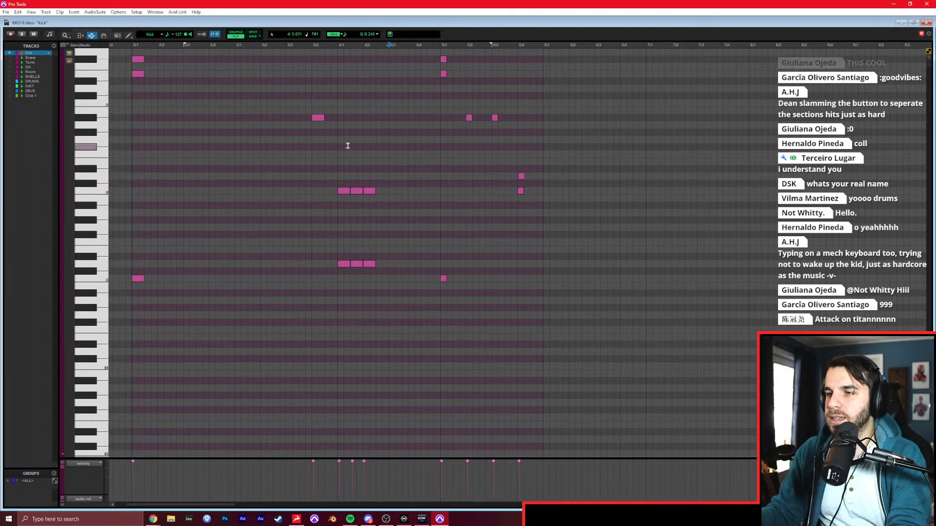
{"action": "left_click", "coordinate": [333, 139]}
{"action": "key", "text": "space"}
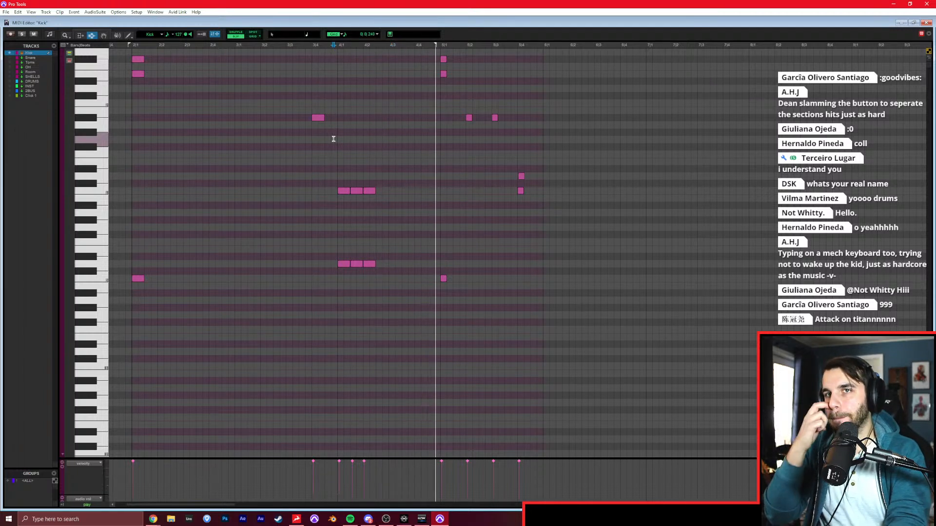
{"action": "scroll", "coordinate": [487, 188], "scroll_direction": "right", "scroll_amount": 3}
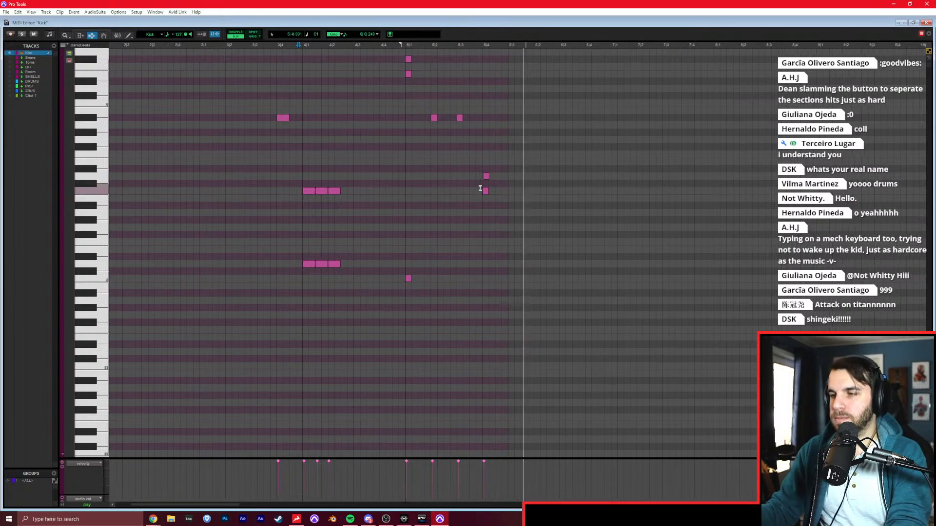
Set the grid value to 0|0|480 and draw a syncopated C0 kick pattern across bars 6 and 7.
{"action": "key", "text": "F10"}
{"action": "left_click", "coordinate": [531, 249]}
{"action": "key", "text": "t"}
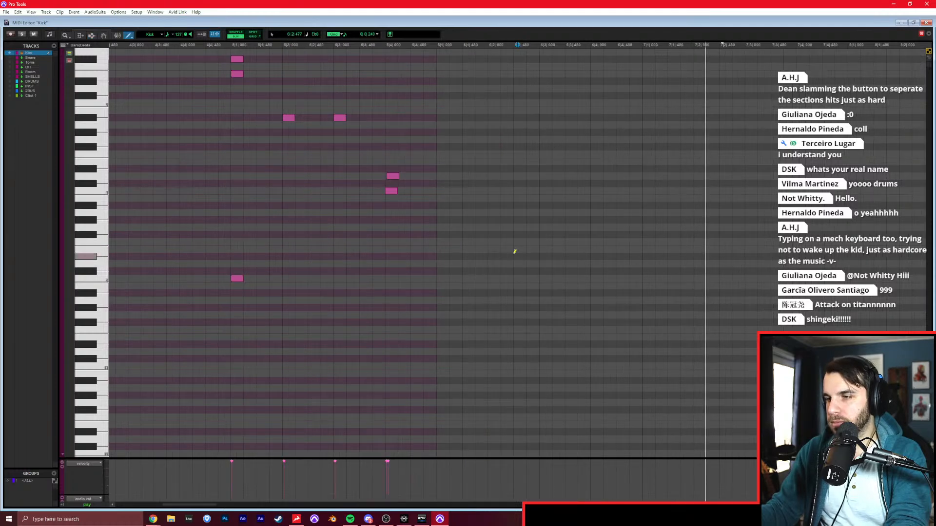
{"action": "left_click", "coordinate": [370, 35]}
{"action": "left_click", "coordinate": [389, 58]}
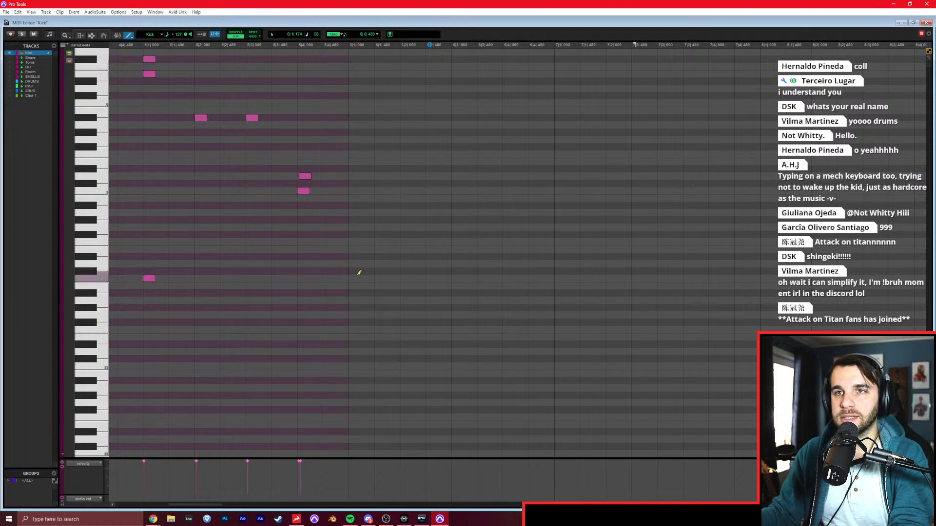
{"action": "left_click_drag", "start_coordinate": [361, 278], "coordinate": [716, 278]}
{"action": "key", "text": "ctrl+z"}
Play back the pattern from beat 4 of bar 5 through bars 6 and 7.
{"action": "key", "text": "F7"}
{"action": "left_click", "coordinate": [304, 253]}
{"action": "key", "text": "space"}
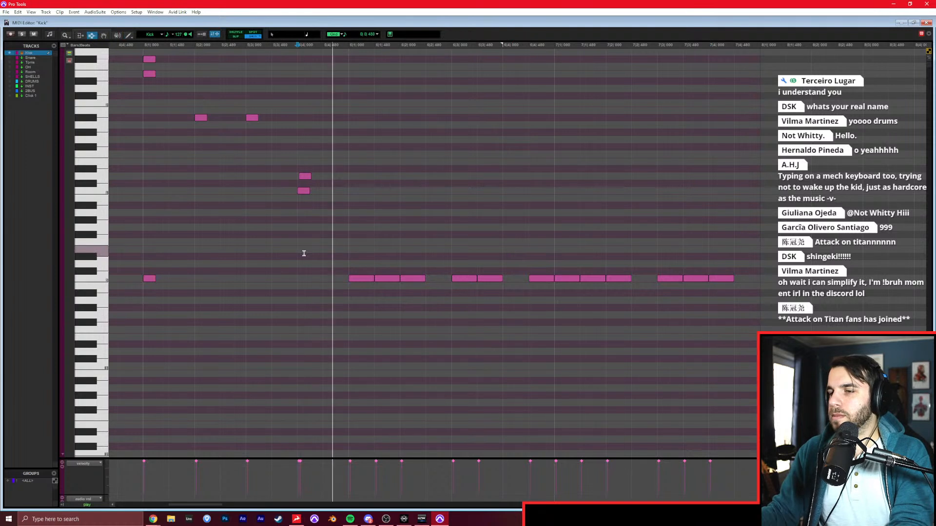
{"action": "scroll", "coordinate": [303, 253], "scroll_direction": "right", "scroll_amount": 2}
{"action": "scroll", "coordinate": [304, 253], "scroll_direction": "right", "scroll_amount": 3}
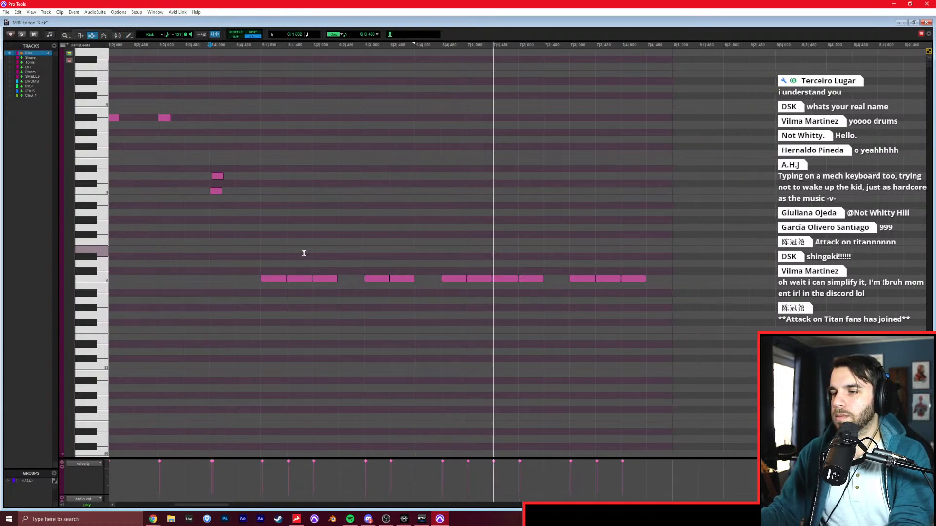
{"action": "key", "text": "space"}
Draw D0 notes on beat 3 of bars 6 and 7.
{"action": "key", "text": "F10"}
{"action": "left_click", "coordinate": [376, 264]}
{"action": "left_click", "coordinate": [575, 263]}
Draw an F#2 note at the start of bar 6 and G#2 notes on every following beat through bar 7.
{"action": "scroll", "coordinate": [554, 259], "scroll_direction": "up", "scroll_amount": 4}
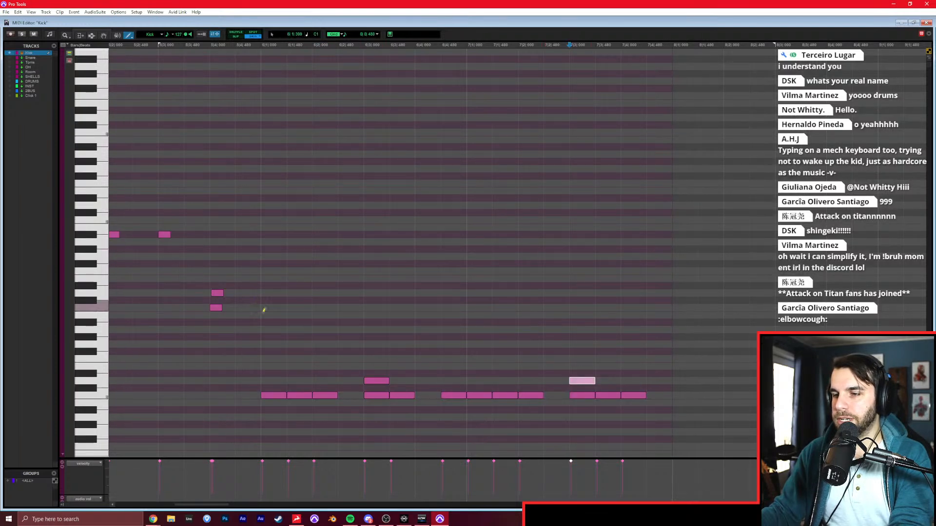
{"action": "left_click", "coordinate": [268, 175]}
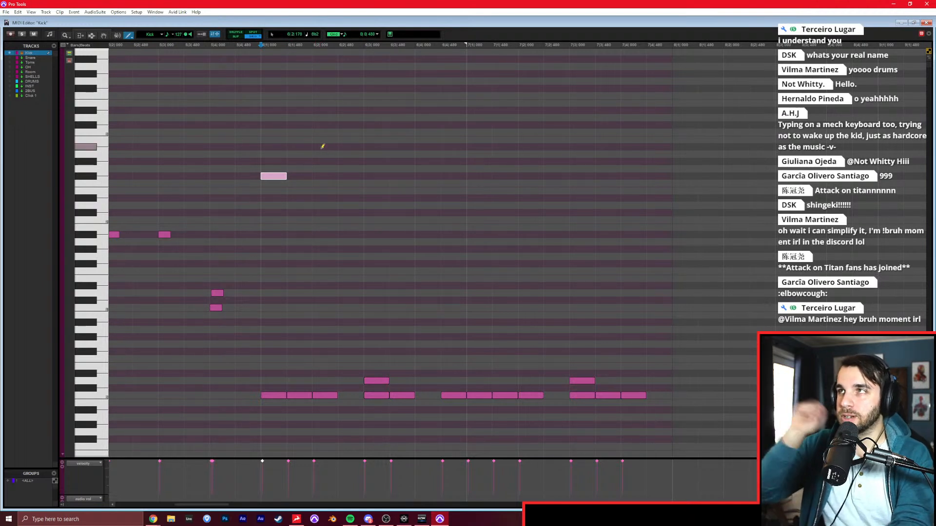
{"action": "left_click", "coordinate": [377, 161]}
{"action": "left_click", "coordinate": [428, 162]}
{"action": "left_click", "coordinate": [582, 161]}
{"action": "left_click", "coordinate": [633, 162]}
Play back the kick, snare and cymbal notes in bars 6 and 7.
{"action": "key", "text": "F7"}
{"action": "left_click", "coordinate": [185, 190]}
{"action": "key", "text": "space"}
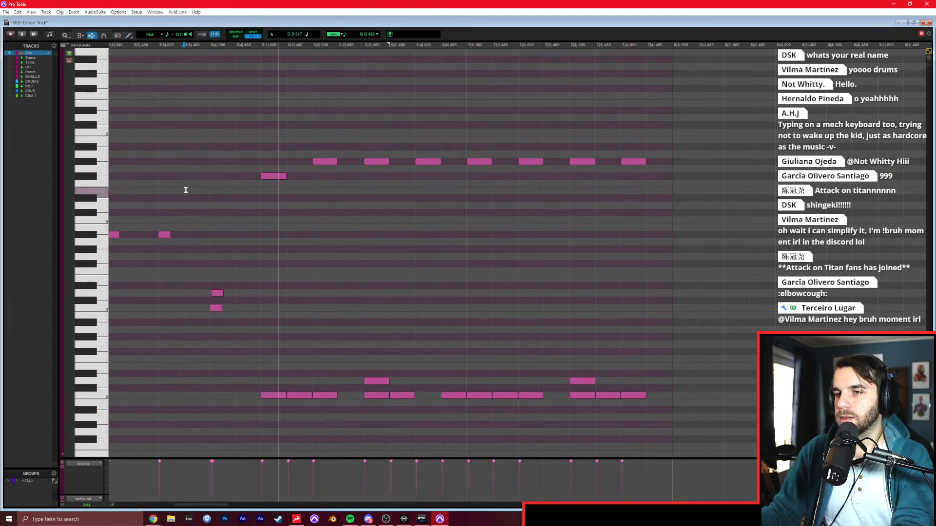
{"action": "scroll", "coordinate": [184, 189], "scroll_direction": "right", "scroll_amount": 1}
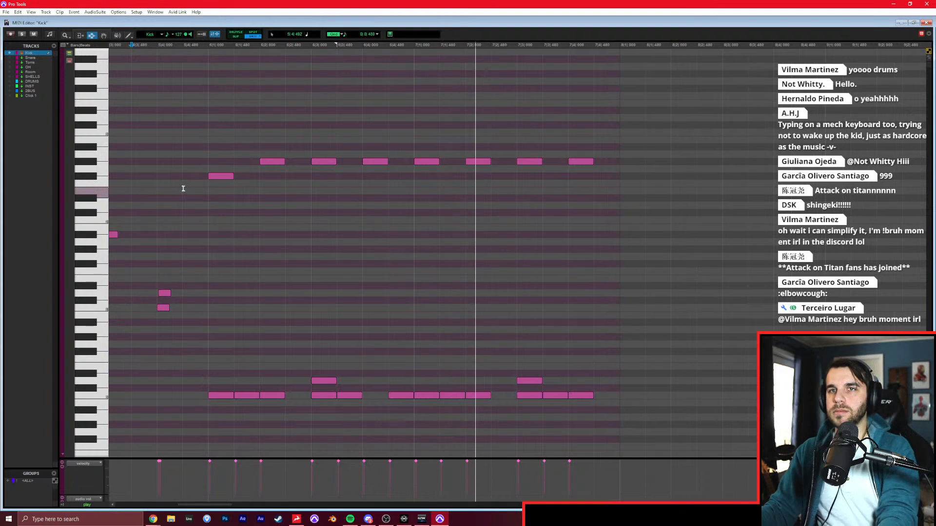
{"action": "left_click", "coordinate": [404, 251]}
Duplicate all the notes of bars 6 and 7 into bars 8 and 9.
{"action": "key", "text": "F8"}
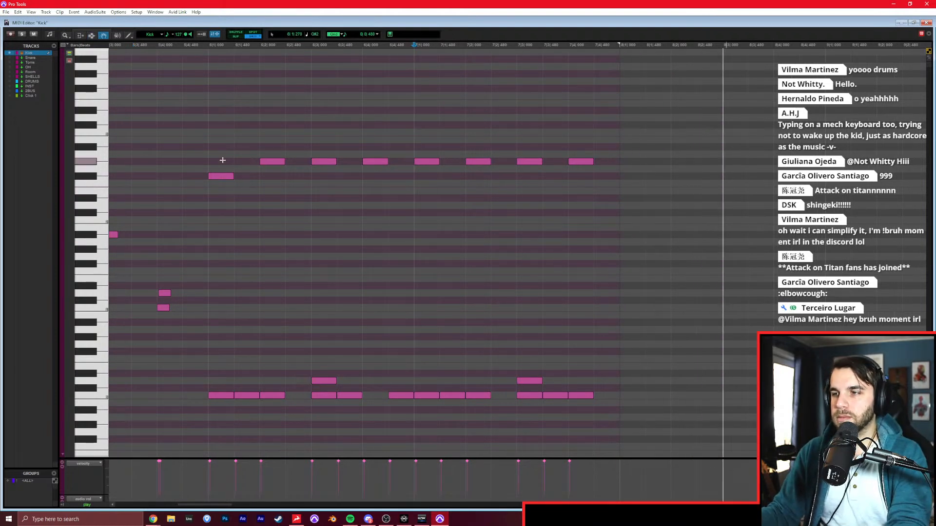
{"action": "key", "text": "r"}
{"action": "scroll", "coordinate": [243, 165], "scroll_direction": "right", "scroll_amount": 1}
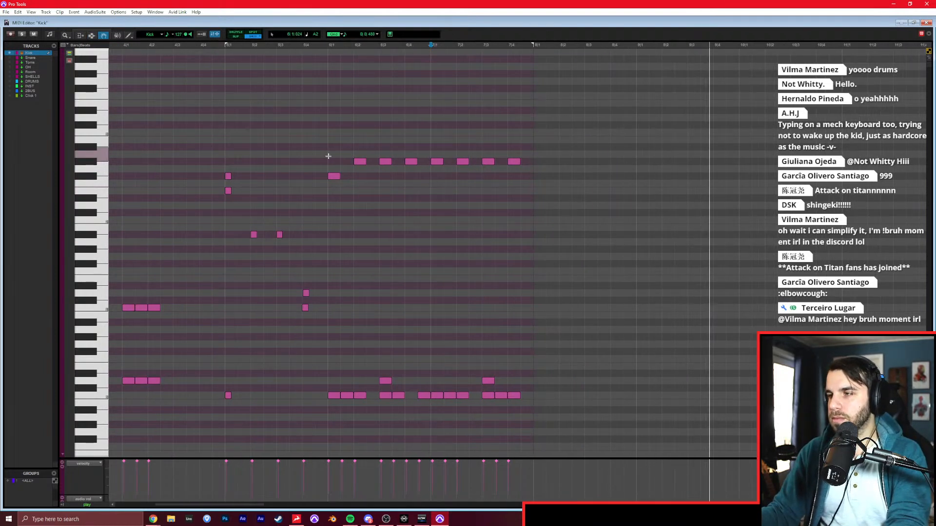
{"action": "left_click_drag", "start_coordinate": [328, 154], "coordinate": [541, 391]}
{"action": "key", "text": "ctrl+d"}
Replace the G#2 note on beat 4 of bar 9 with a D#0 note and play back the result.
{"action": "key", "text": "F10"}
{"action": "left_click", "coordinate": [719, 366]}
{"action": "key", "text": "ctrl+z"}
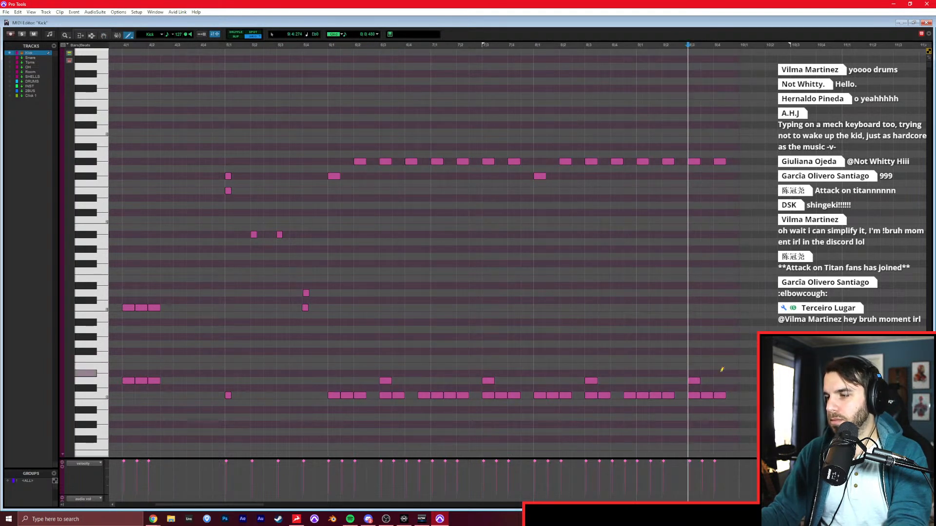
{"action": "left_click_drag", "start_coordinate": [750, 183], "coordinate": [689, 136]}
{"action": "key", "text": "Delete"}
{"action": "key", "text": "F7"}
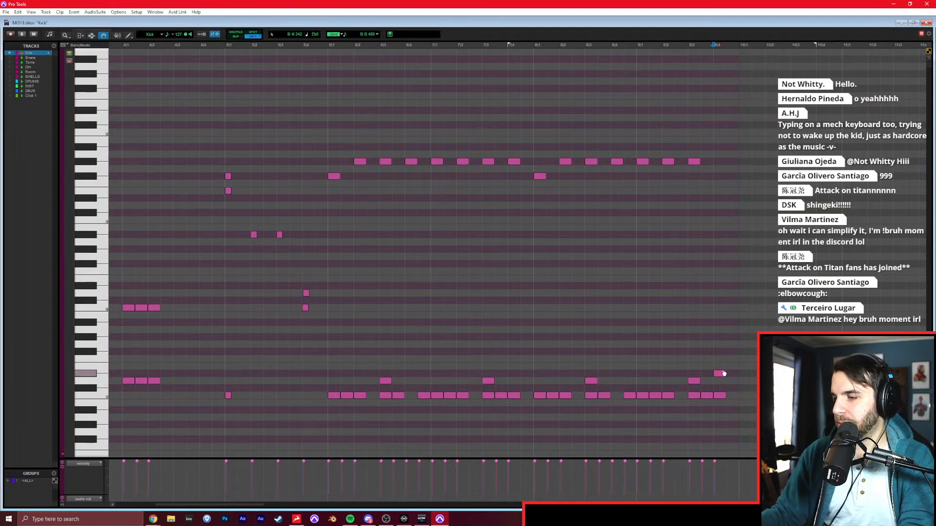
{"action": "left_click", "coordinate": [533, 307]}
{"action": "key", "text": "space"}
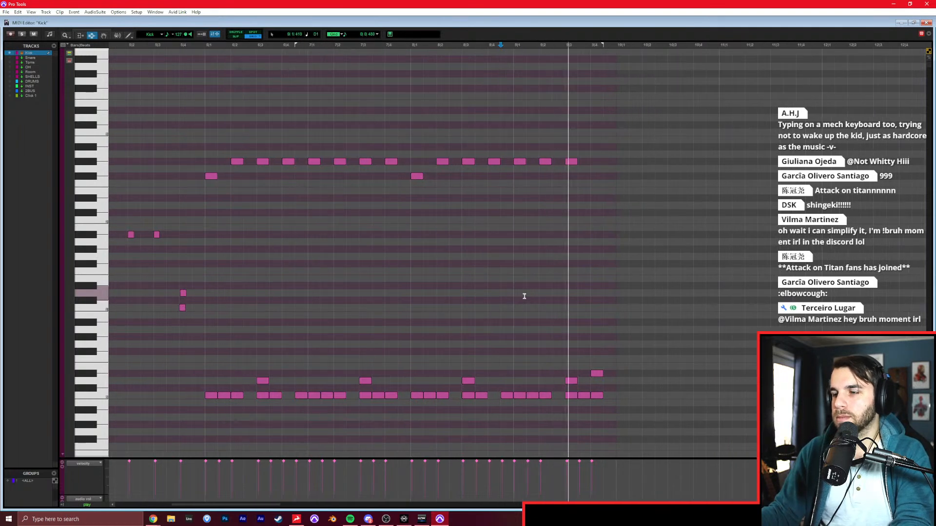
Duplicate the notes of bars 6 to 9 into bars 10 to 13.
{"action": "left_click_drag", "start_coordinate": [203, 291], "coordinate": [616, 263]}
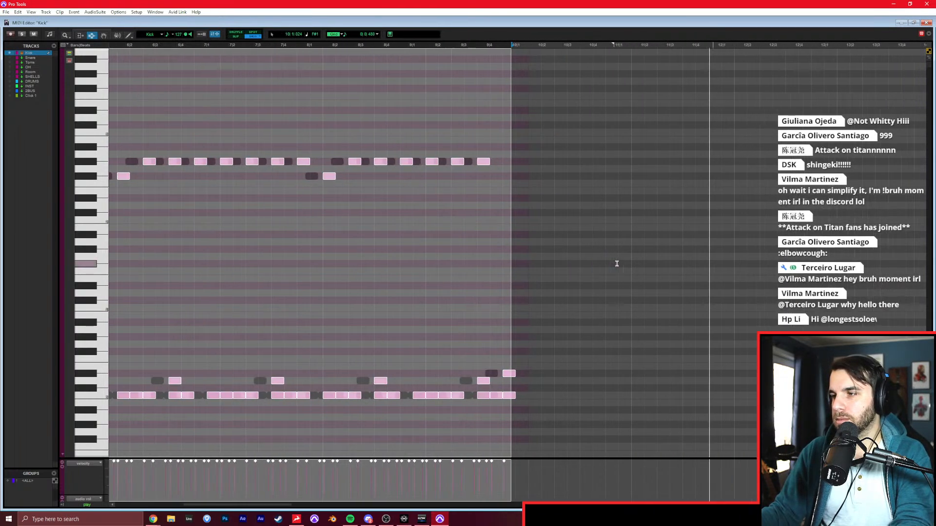
{"action": "key", "text": "ctrl+d"}
Add A#2 notes on the second eighth of bars 10 and 12, keeping a G#2 note on beat 2.
{"action": "left_click", "coordinate": [539, 160]}
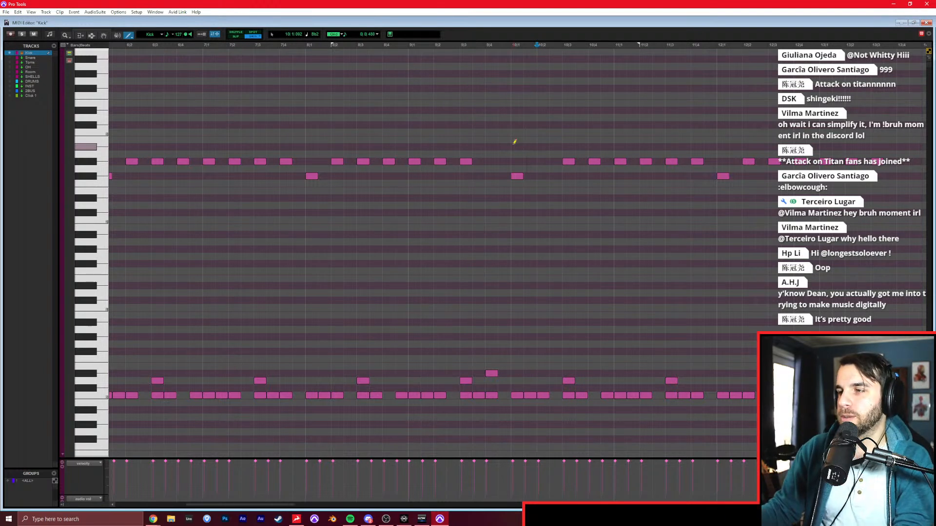
{"action": "left_click", "coordinate": [529, 147]}
{"action": "left_click", "coordinate": [542, 162]}
{"action": "key", "text": "F7"}
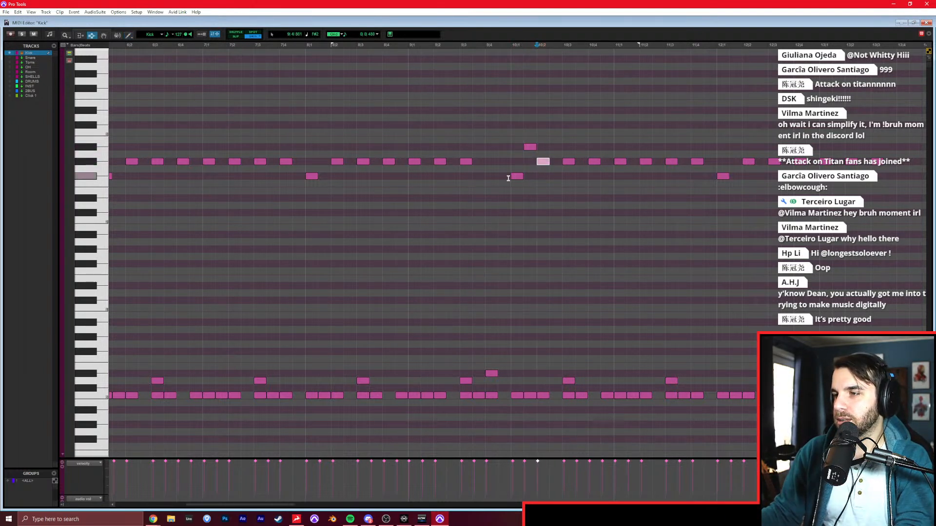
{"action": "scroll", "coordinate": [508, 178], "scroll_direction": "right", "scroll_amount": 2}
{"action": "key", "text": "F10"}
{"action": "key", "text": "F7"}
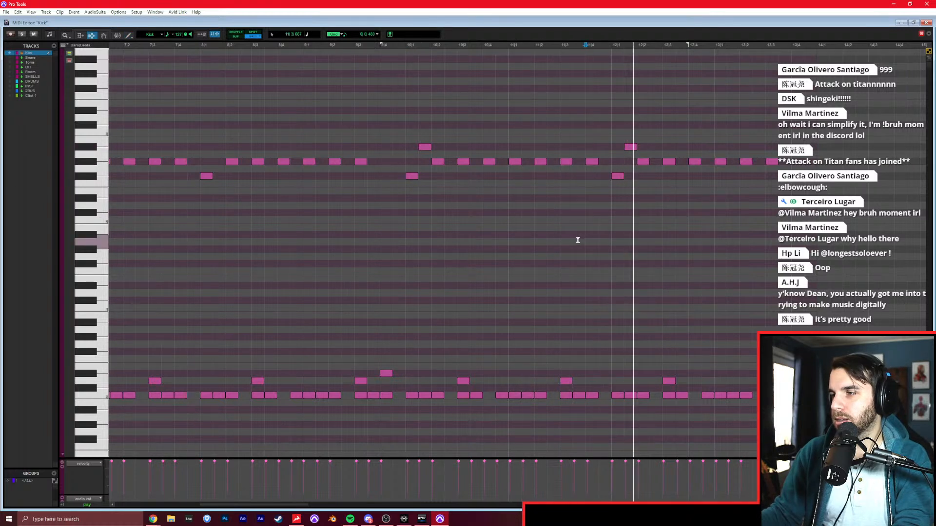
Delete all notes in bar 13 and the C0 note on the last eighth of bar 12.
{"action": "scroll", "coordinate": [576, 241], "scroll_direction": "right", "scroll_amount": 2}
{"action": "left_click_drag", "start_coordinate": [608, 194], "coordinate": [744, 190]}
{"action": "key", "text": "Delete"}
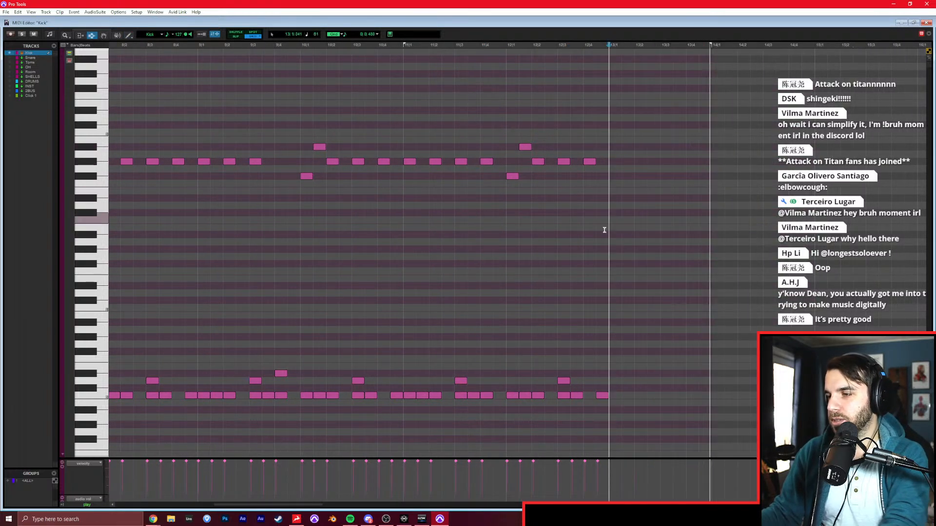
{"action": "left_click_drag", "start_coordinate": [594, 209], "coordinate": [633, 209]}
{"action": "key", "text": "Delete"}
Play back bar 12 into the emptied bar 13.
{"action": "left_click", "coordinate": [513, 226]}
{"action": "key", "text": "t"}
{"action": "key", "text": "space"}
{"action": "scroll", "coordinate": [580, 240], "scroll_direction": "right", "scroll_amount": 5}
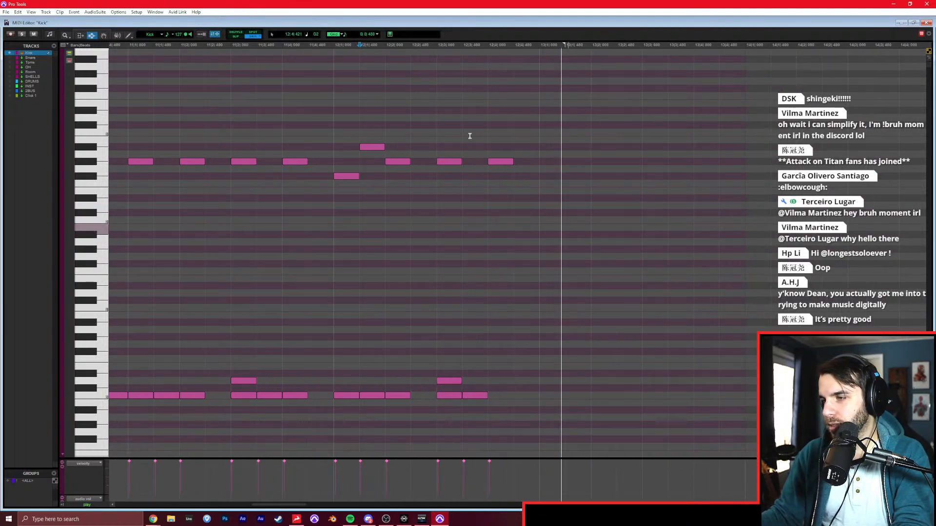
Set the grid value to 0|0|240, draw a C0, D0, D#0, B0 and C#1 fill from the end of bar 12 through bar 13, and play it.
{"action": "left_click", "coordinate": [377, 34]}
{"action": "left_click", "coordinate": [393, 65]}
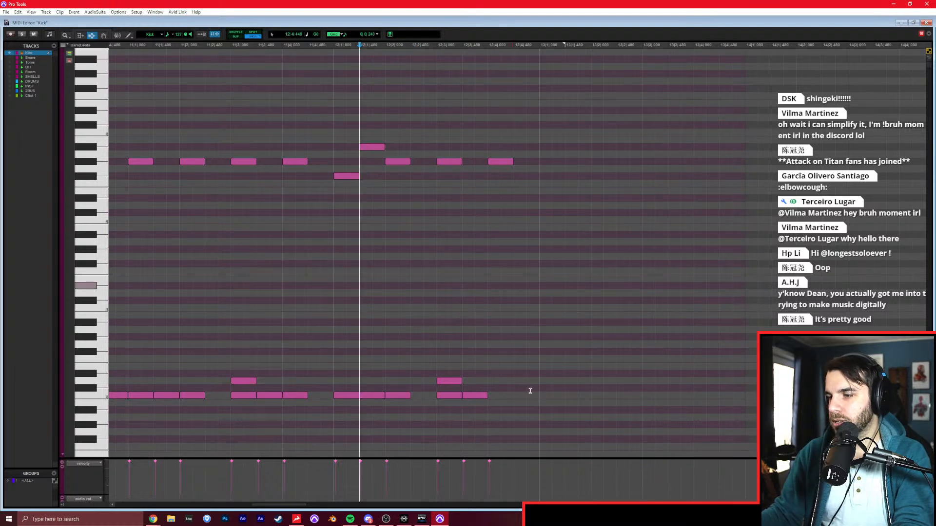
{"action": "left_click", "coordinate": [571, 380]}
{"action": "left_click", "coordinate": [652, 372]}
{"action": "left_click", "coordinate": [674, 315]}
{"action": "left_click", "coordinate": [699, 300]}
{"action": "key", "text": "F7"}
{"action": "left_click", "coordinate": [436, 305]}
{"action": "key", "text": "space"}
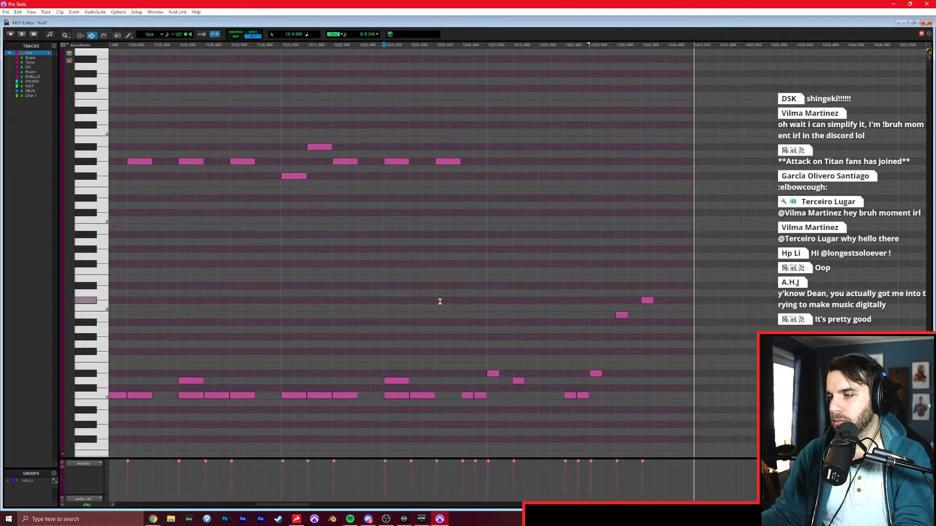
Add a D1 note on the last eighth of bar 13 and play back the fill.
{"action": "key", "text": "F10"}
{"action": "left_click", "coordinate": [573, 294]}
{"action": "key", "text": "F7"}
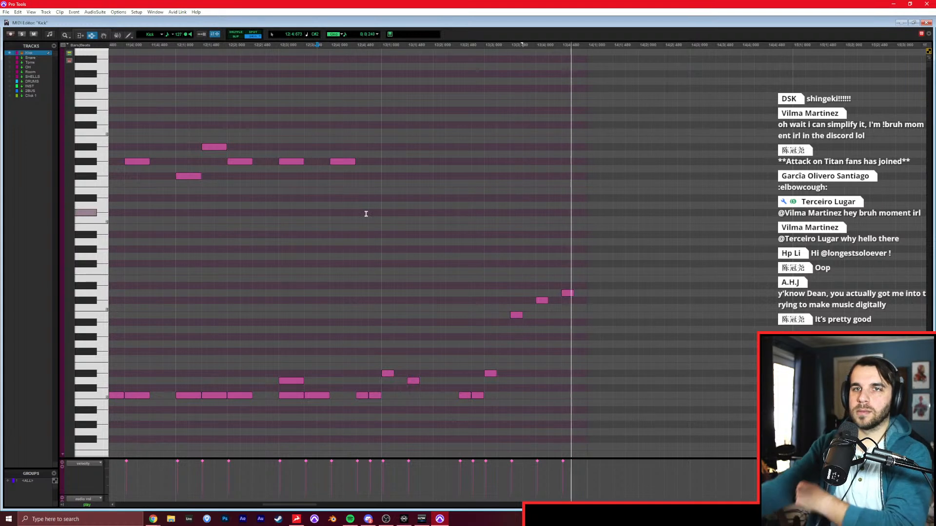
{"action": "key", "text": "space"}
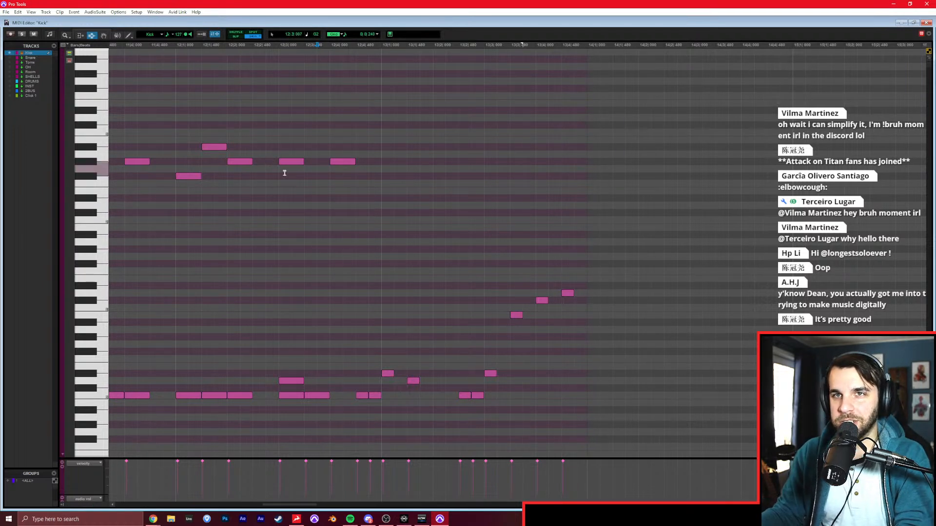
{"action": "left_click", "coordinate": [303, 213]}
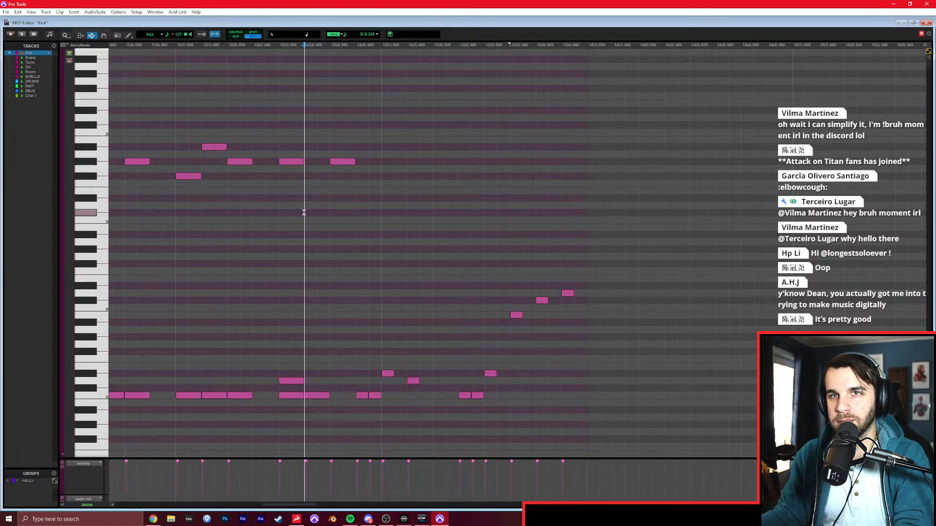
{"action": "key", "text": "space"}
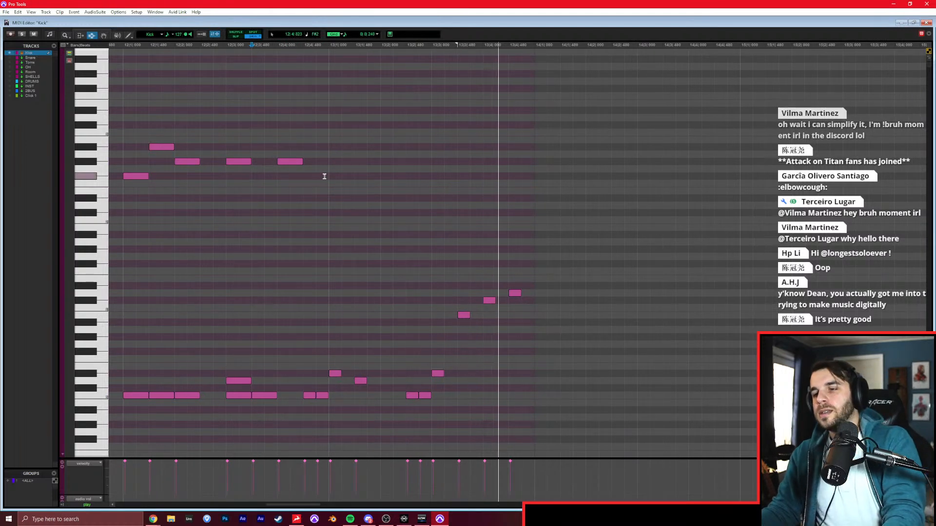
Play back the song from the start of bar 14 to hear where the next hits fall.
{"action": "scroll", "coordinate": [468, 266], "scroll_direction": "right", "scroll_amount": 2}
{"action": "key", "text": "F10"}
{"action": "scroll", "coordinate": [476, 368], "scroll_direction": "right", "scroll_amount": 1}
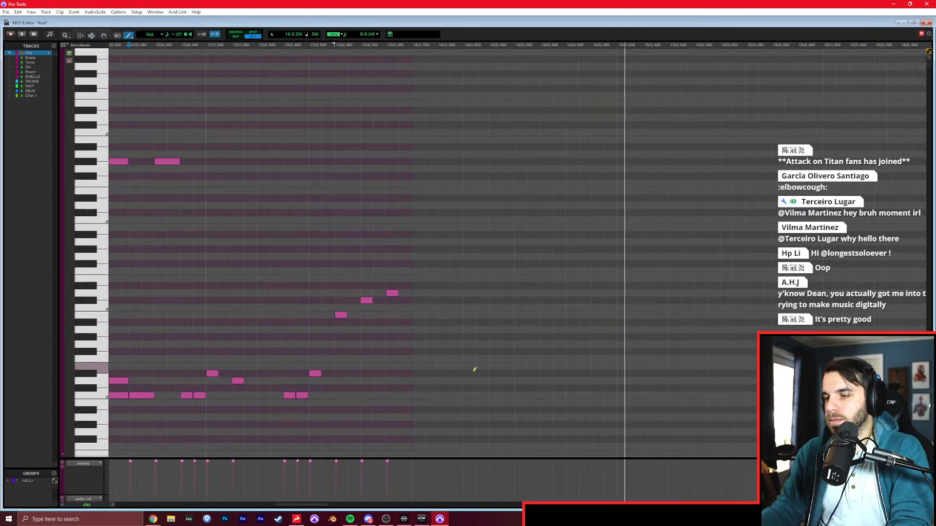
{"action": "key", "text": "space"}
{"action": "key", "text": "F7"}
{"action": "left_click", "coordinate": [413, 394]}
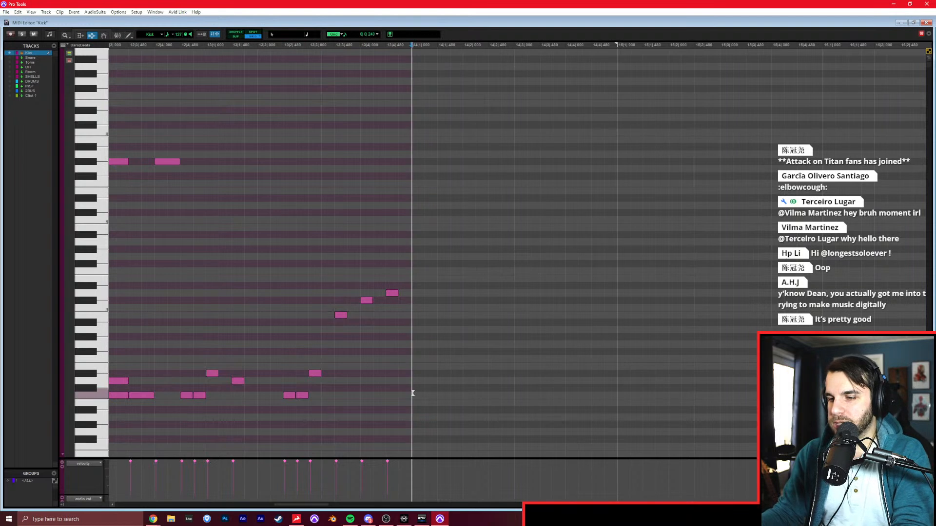
{"action": "scroll", "coordinate": [415, 393], "scroll_direction": "right", "scroll_amount": 1}
{"action": "key", "text": "F10"}
{"action": "key", "text": "space"}
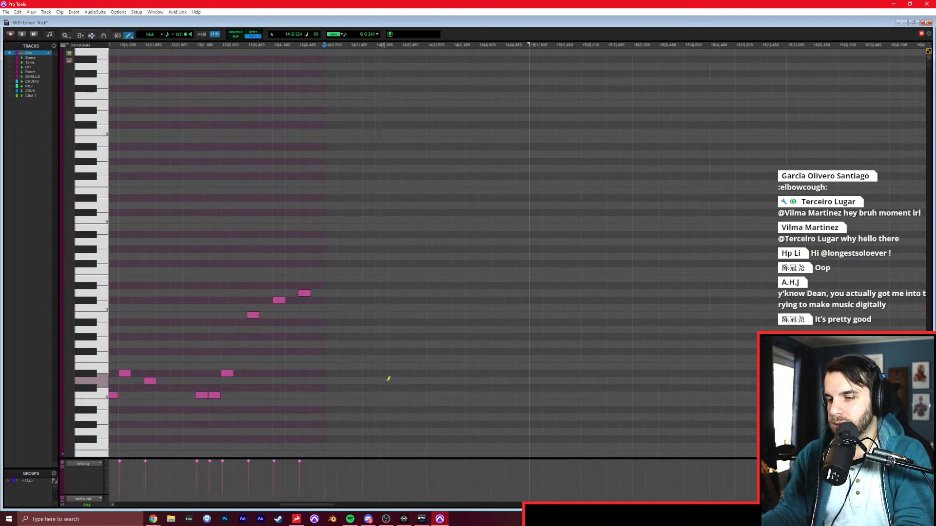
Draw three C0 notes spaced three sixteenths apart from the start of bar 14 and play them back.
{"action": "left_click", "coordinate": [346, 394]}
{"action": "left_click_drag", "start_coordinate": [341, 396], "coordinate": [330, 394]}
{"action": "left_click", "coordinate": [366, 395]}
{"action": "key", "text": "F7"}
{"action": "left_click", "coordinate": [325, 380]}
{"action": "key", "text": "space"}
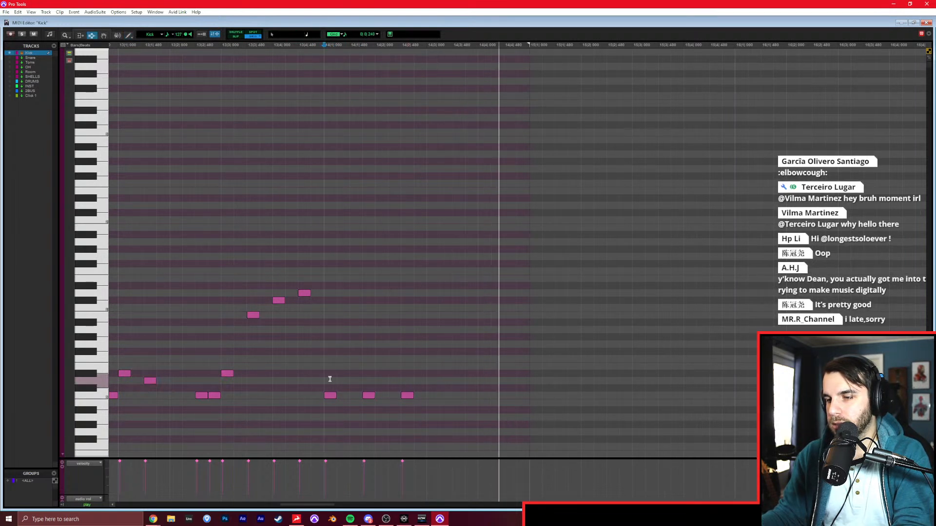
Draw three more C0 notes, three sixteenths apart, from just before beat 4 of bar 14 and play back both groups.
{"action": "key", "text": "space"}
{"action": "key", "text": "F10"}
{"action": "left_click", "coordinate": [469, 394]}
{"action": "left_click", "coordinate": [495, 388]}
{"action": "key", "text": "ctrl+z"}
{"action": "left_click", "coordinate": [509, 393]}
{"action": "left_click", "coordinate": [547, 393]}
{"action": "key", "text": "F7"}
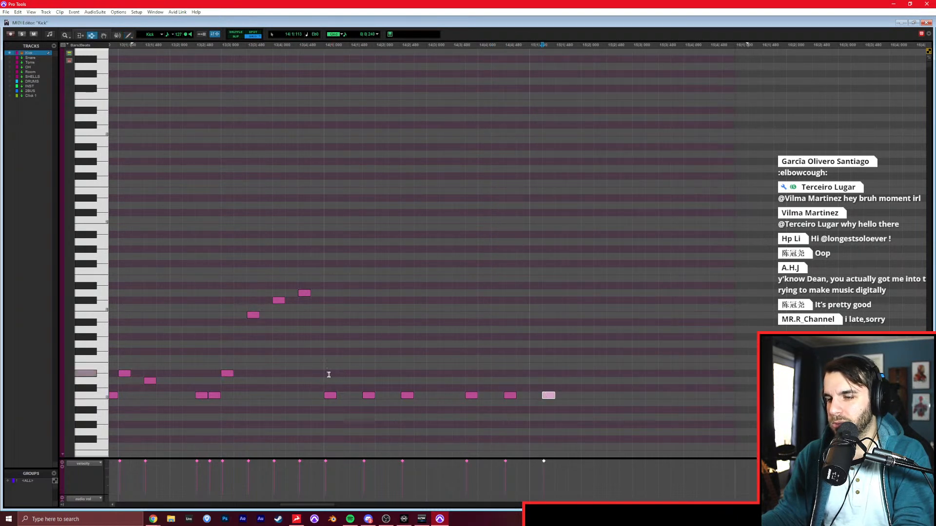
{"action": "key", "text": "space"}
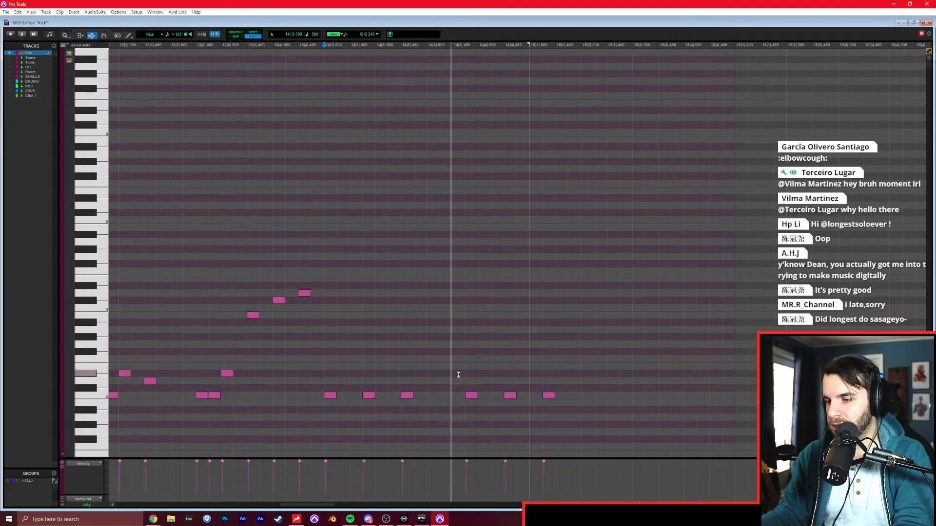
{"action": "key", "text": "space"}
Move the second group of three C0 notes one sixteenth later, onto beat 4 of bar 14, and play them back.
{"action": "left_click_drag", "start_coordinate": [454, 374], "coordinate": [609, 428]}
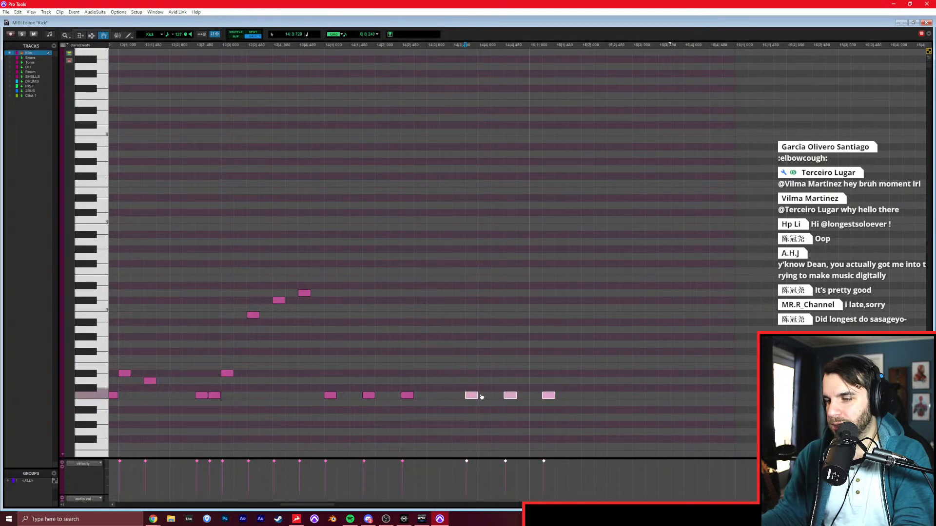
{"action": "left_click_drag", "start_coordinate": [480, 397], "coordinate": [493, 397]}
{"action": "left_click", "coordinate": [298, 353]}
{"action": "key", "text": "space"}
{"action": "scroll", "coordinate": [368, 360], "scroll_direction": "right", "scroll_amount": 2}
{"action": "key", "text": "F10"}
{"action": "left_click", "coordinate": [396, 344]}
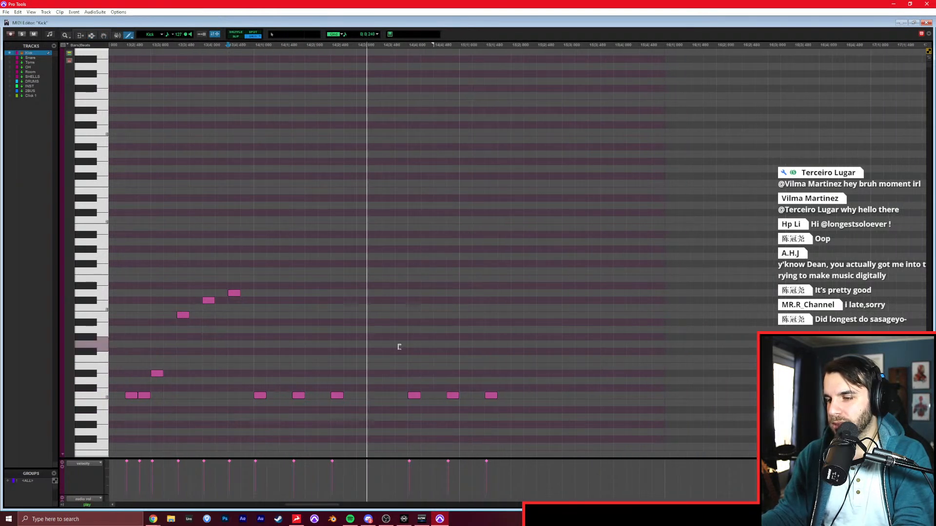
{"action": "key", "text": "ctrl+z"}
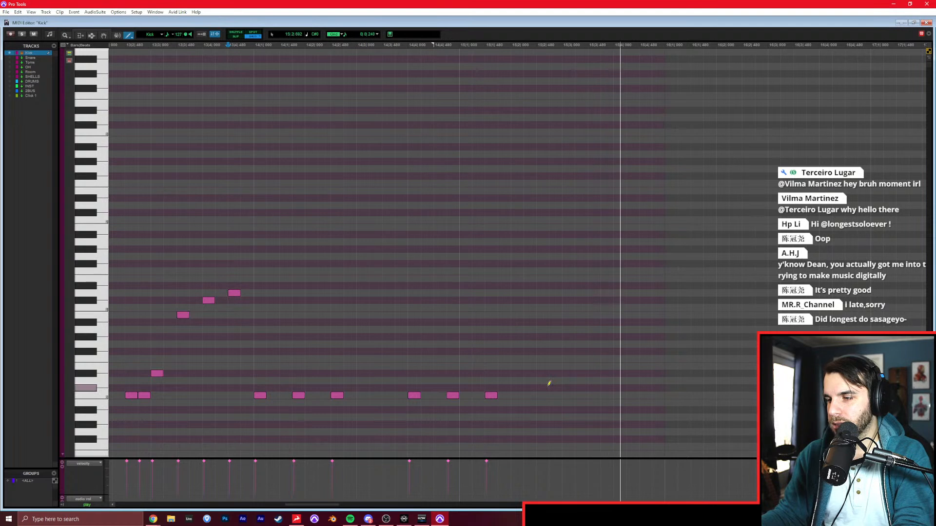
Draw a C0 note on the second half of beat 2 and a D0 note on beat 3 of bar 15, and resume playback.
{"action": "key", "text": "space"}
{"action": "left_click", "coordinate": [542, 395]}
{"action": "left_click", "coordinate": [567, 381]}
{"action": "key", "text": "space"}
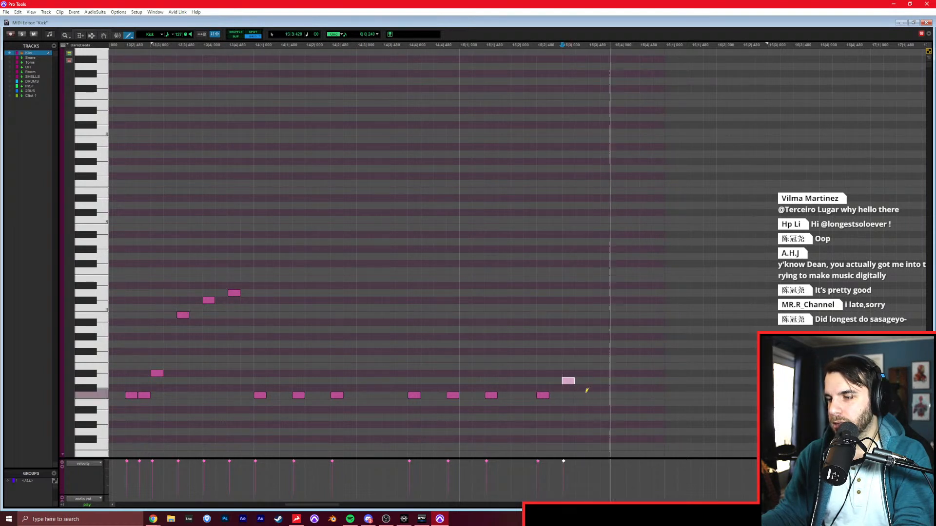
Complete bar 15 with C0 after beat 3, two D0 sixteenths on beat 4 and a following A#1, and add D0 on beat 3 of bar 14.
{"action": "left_click", "coordinate": [594, 395]}
{"action": "key", "text": "space"}
{"action": "left_click", "coordinate": [632, 381]}
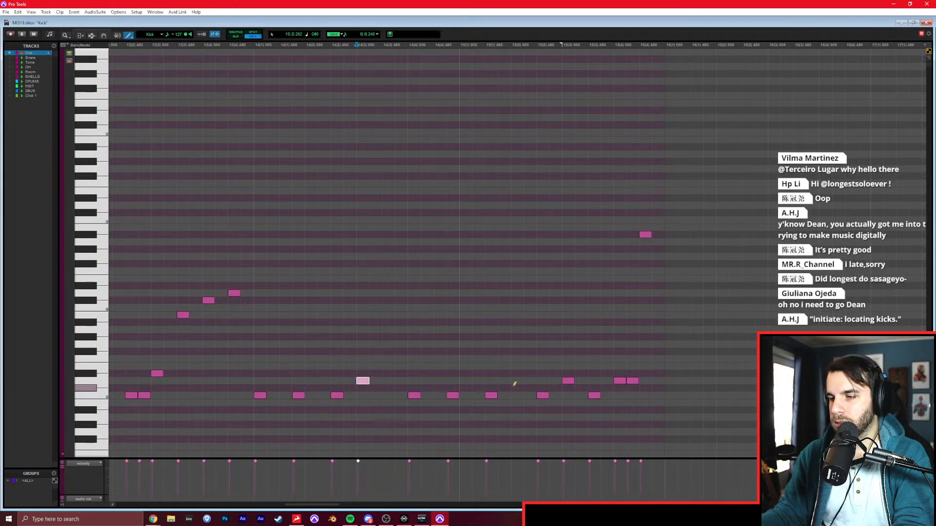
Add an F#2 note on the downbeat of bar 14 and play it back.
{"action": "left_click_drag", "start_coordinate": [266, 184], "coordinate": [263, 183]}
{"action": "key", "text": "F7"}
{"action": "key", "text": "Up"}
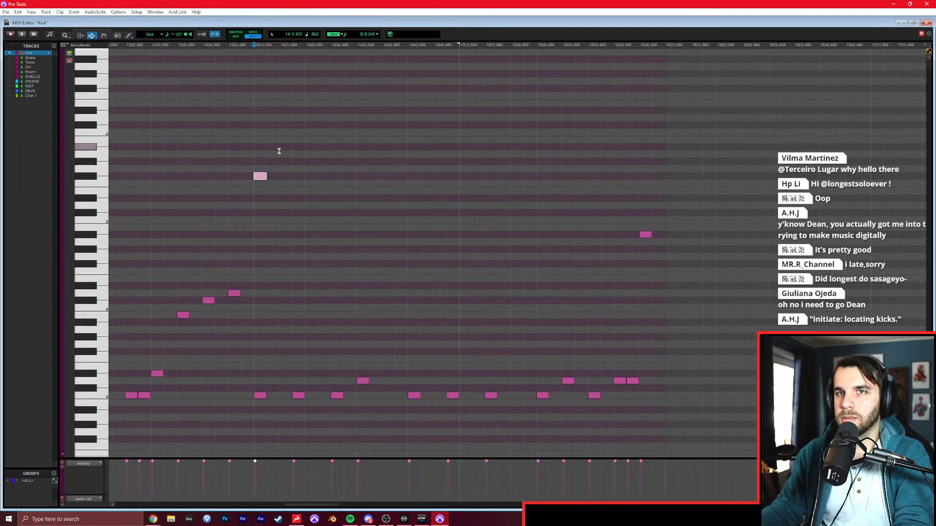
{"action": "key", "text": "space"}
{"action": "key", "text": "space"}
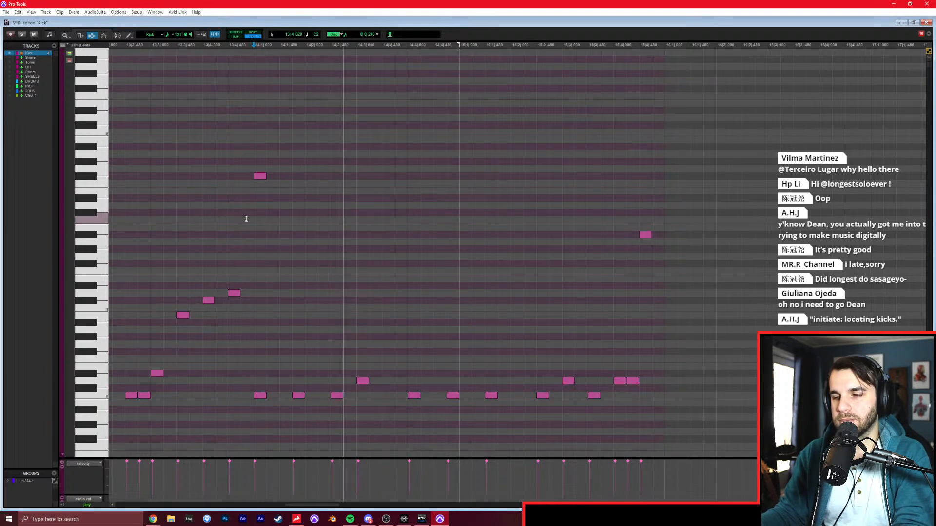
Toggle muting of the shown track and listen repeatedly from the start of bar 14.
{"action": "key", "text": "F10"}
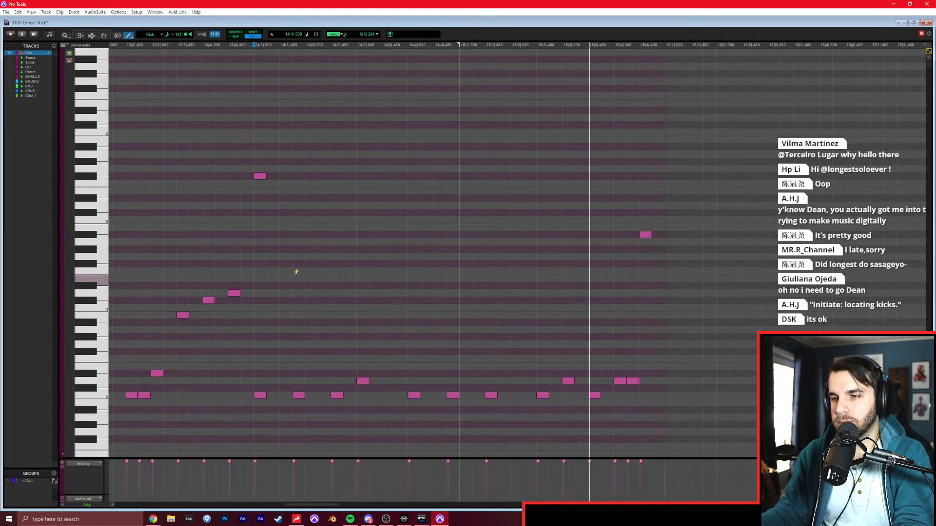
{"action": "key", "text": "space"}
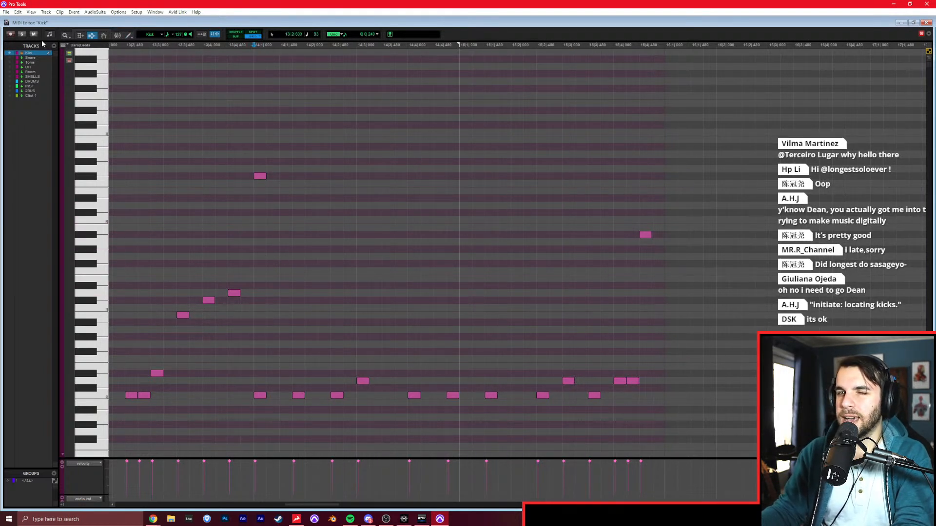
{"action": "key", "text": "space"}
{"action": "key", "text": "space"}
{"action": "left_click", "coordinate": [33, 35]}
{"action": "key", "text": "space"}
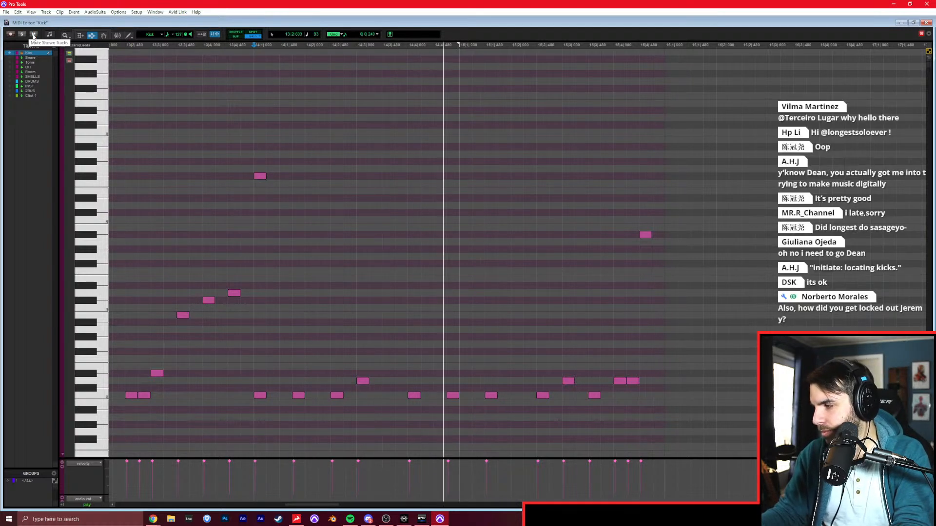
{"action": "key", "text": "space"}
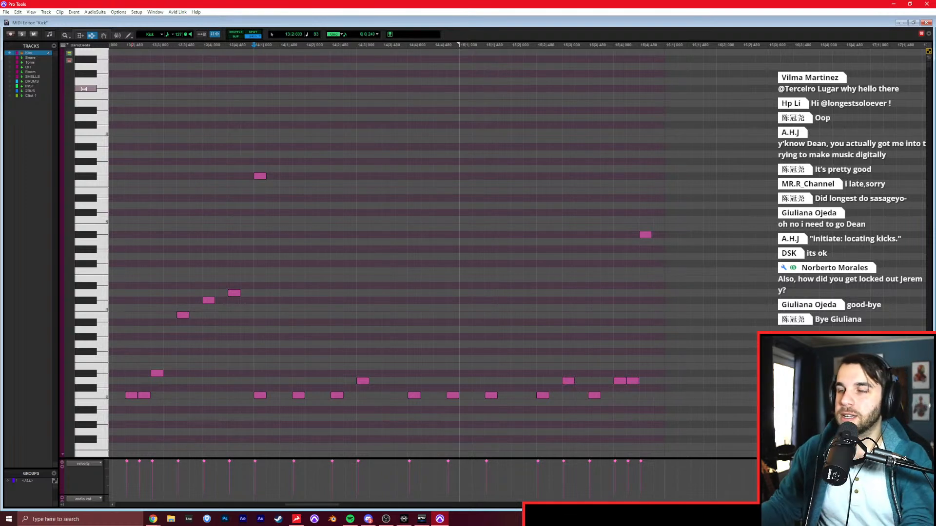
Build a line of F#1 eighth notes in bar 14 after the downbeat, with lower velocity on the offbeat notes.
{"action": "key", "text": "F10"}
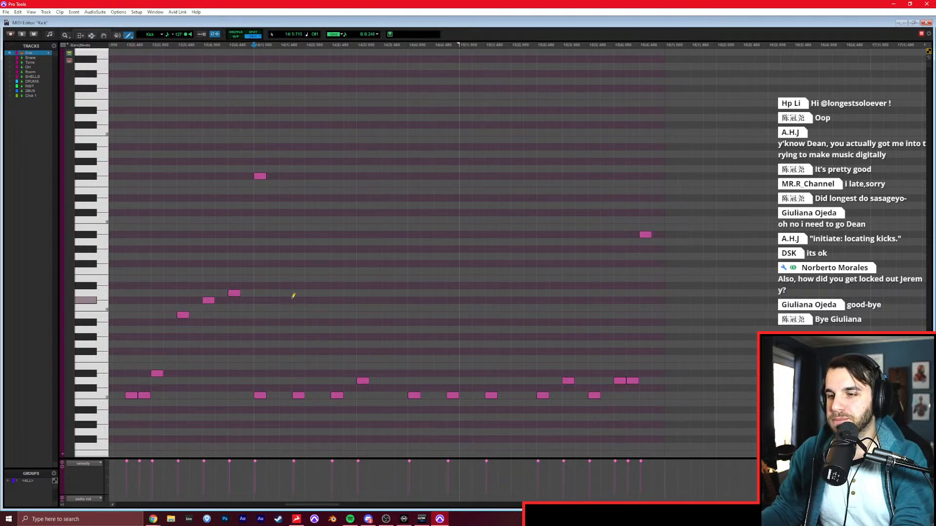
{"action": "left_click", "coordinate": [286, 263]}
{"action": "left_click", "coordinate": [335, 263]}
{"action": "key", "text": "F8"}
{"action": "left_click", "coordinate": [285, 263], "text": "shift"}
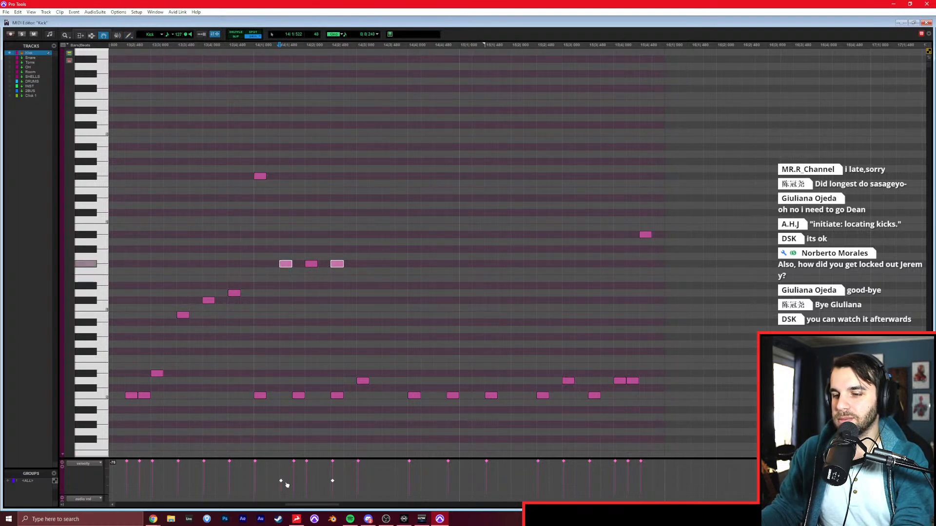
{"action": "left_click_drag", "start_coordinate": [306, 243], "coordinate": [349, 278]}
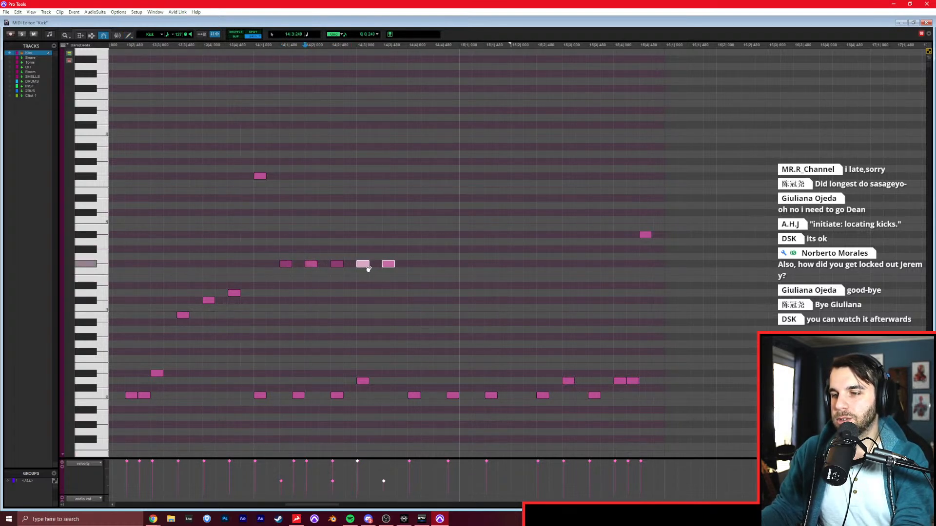
{"action": "left_click", "coordinate": [228, 265]}
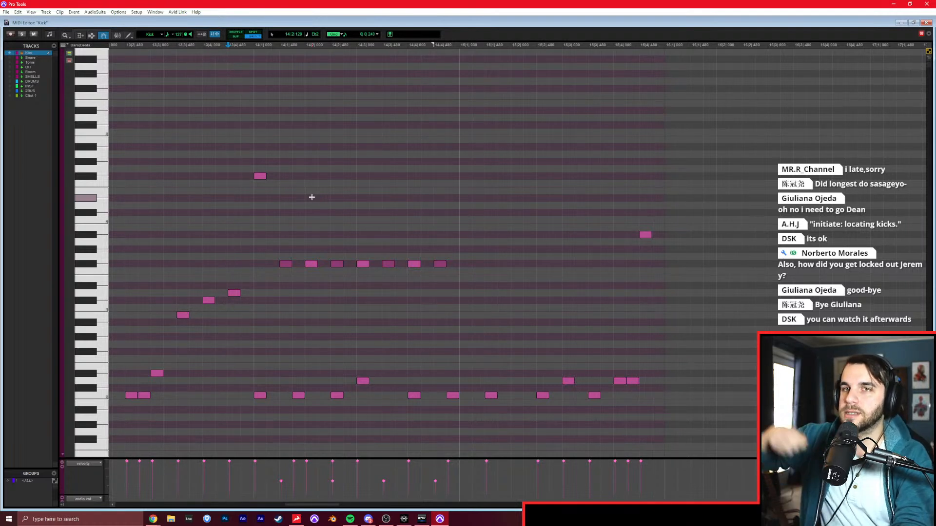
Play back from the start of bar 14 and add an F#1 note on the bar's last sixteenth.
{"action": "key", "text": "F7"}
{"action": "left_click", "coordinate": [253, 195]}
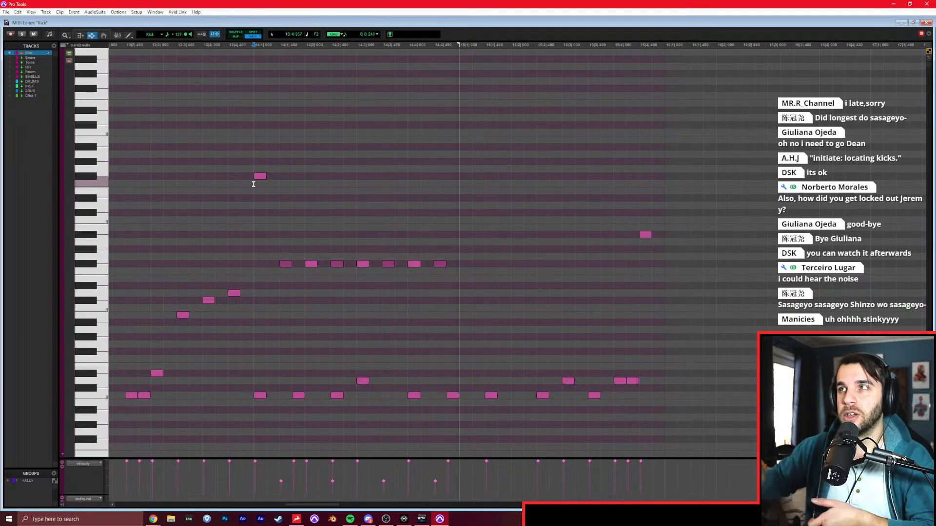
{"action": "key", "text": "space"}
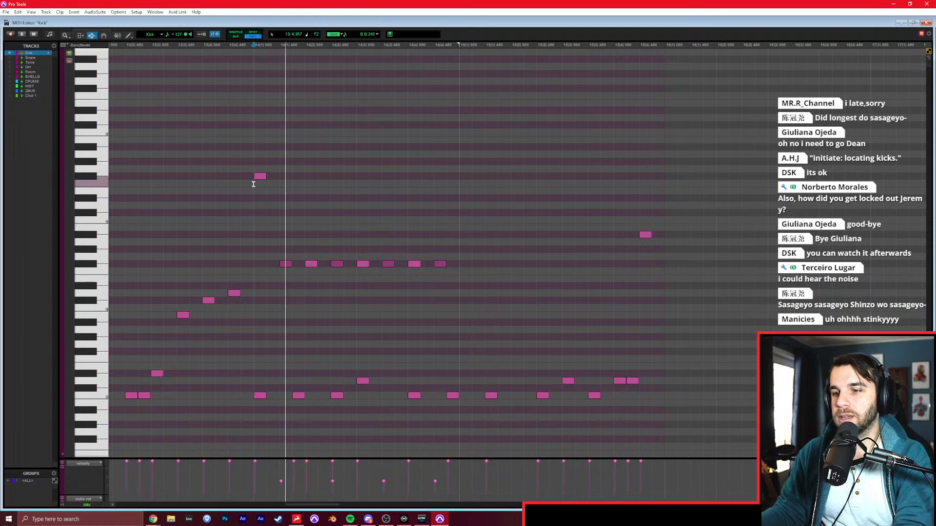
{"action": "key", "text": "F10"}
{"action": "left_click", "coordinate": [437, 264]}
Duplicate the F#1 line from bar 14 into bar 15, add an F#1 on the bar 15 downbeat, and play it back.
{"action": "left_click_drag", "start_coordinate": [466, 233], "coordinate": [253, 310]}
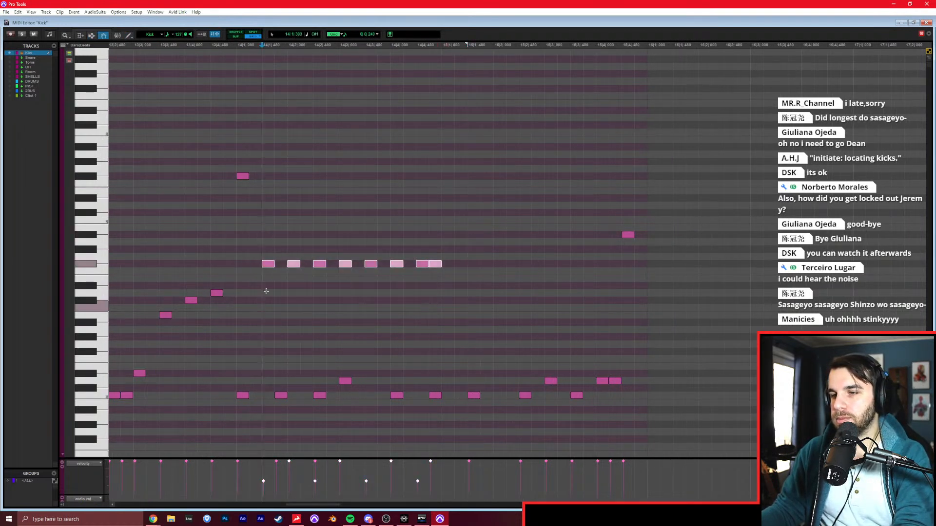
{"action": "key", "text": "ctrl+d"}
{"action": "key", "text": "F10"}
{"action": "left_click", "coordinate": [449, 261]}
{"action": "key", "text": "F8"}
{"action": "left_click", "coordinate": [198, 217]}
{"action": "key", "text": "space"}
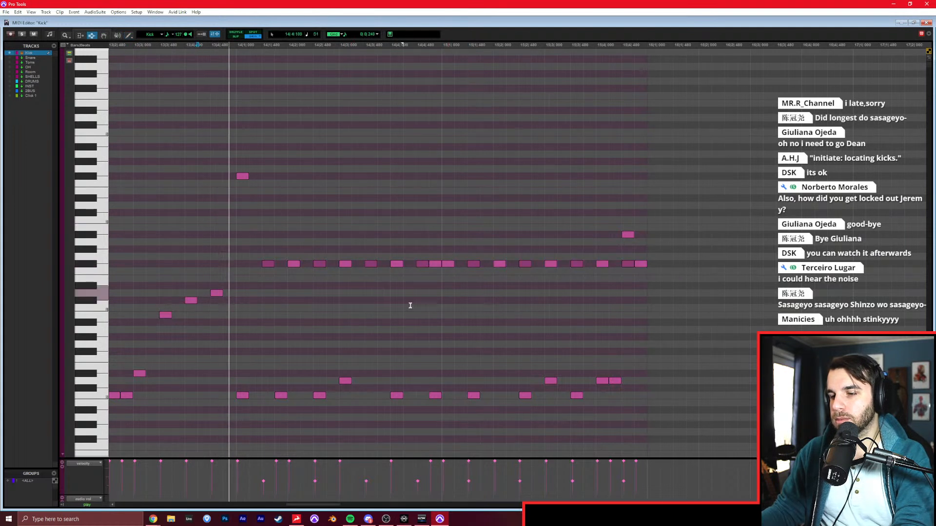
Lower the velocities of the last two F#1 notes in bar 14.
{"action": "left_click", "coordinate": [412, 348]}
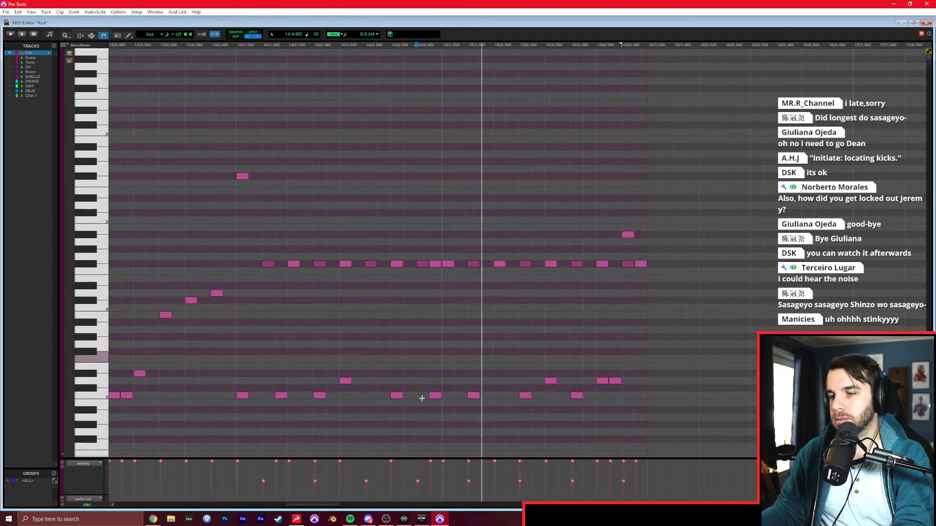
{"action": "key", "text": "space"}
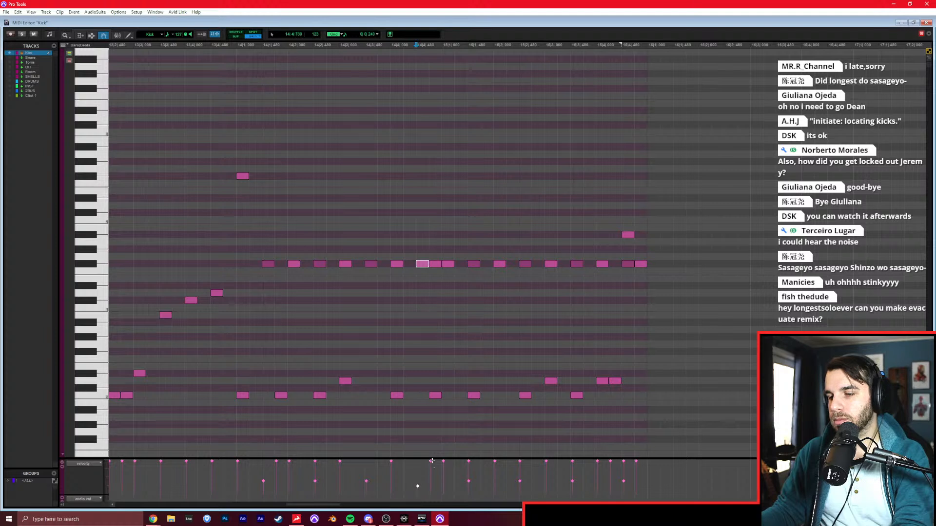
{"action": "left_click_drag", "start_coordinate": [432, 460], "coordinate": [431, 470]}
{"action": "left_click", "coordinate": [432, 461]}
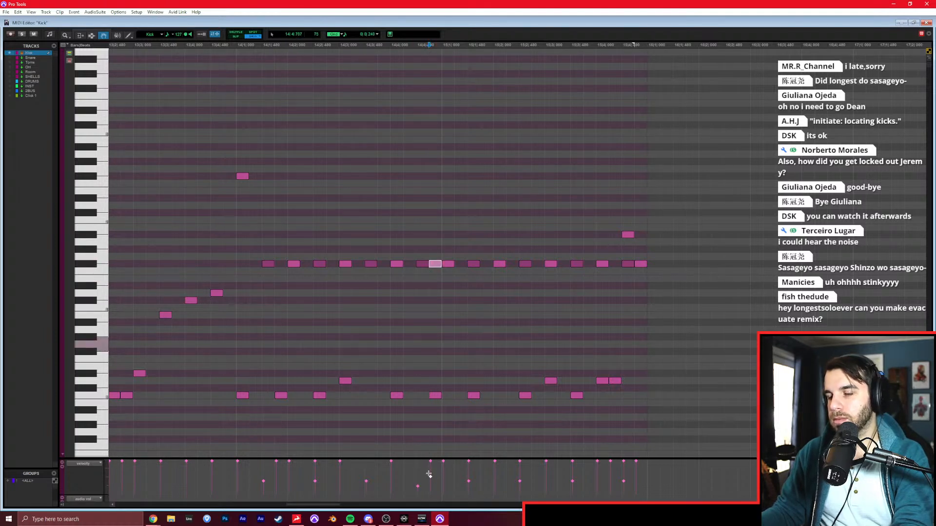
Play back the pattern and delete the two F#1 notes that follow beat 4 of bar 15.
{"action": "left_click", "coordinate": [189, 322]}
{"action": "key", "text": "space"}
{"action": "scroll", "coordinate": [203, 311], "scroll_direction": "right", "scroll_amount": 1}
{"action": "left_click", "coordinate": [279, 295]}
{"action": "key", "text": "F8"}
{"action": "left_click_drag", "start_coordinate": [624, 256], "coordinate": [577, 289]}
{"action": "key", "text": "Delete"}
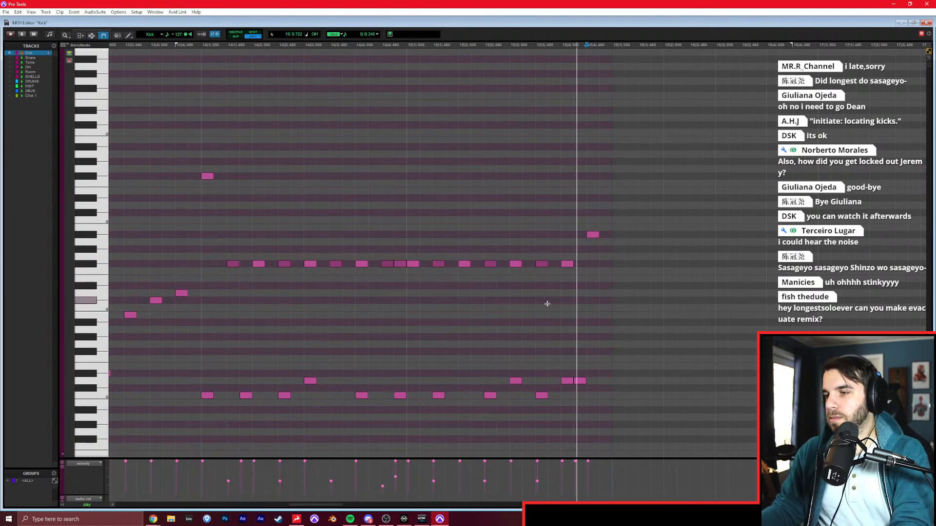
Duplicate bars 14 and 15 into bars 16 and 17, and delete the copied notes from beat 3 of bar 17 onward.
{"action": "key", "text": "F7"}
{"action": "left_click_drag", "start_coordinate": [201, 270], "coordinate": [609, 271]}
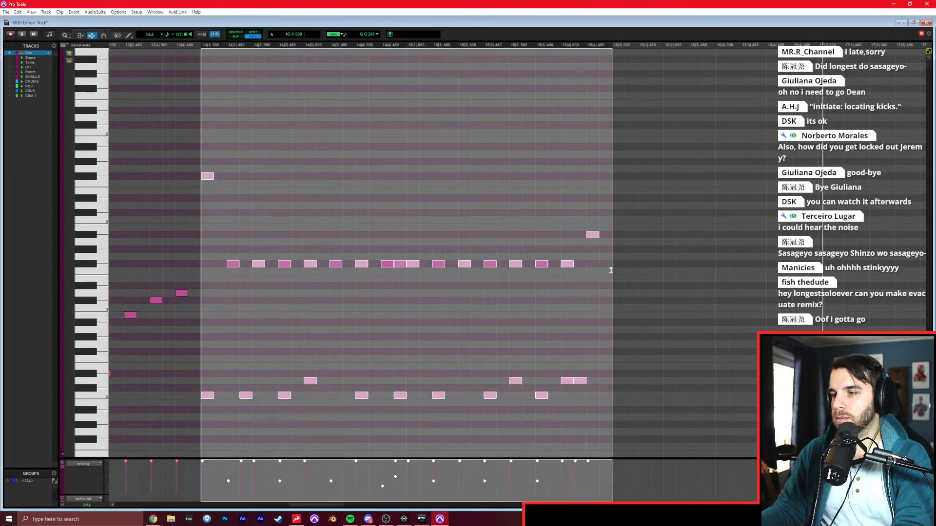
{"action": "key", "text": "ctrl+d"}
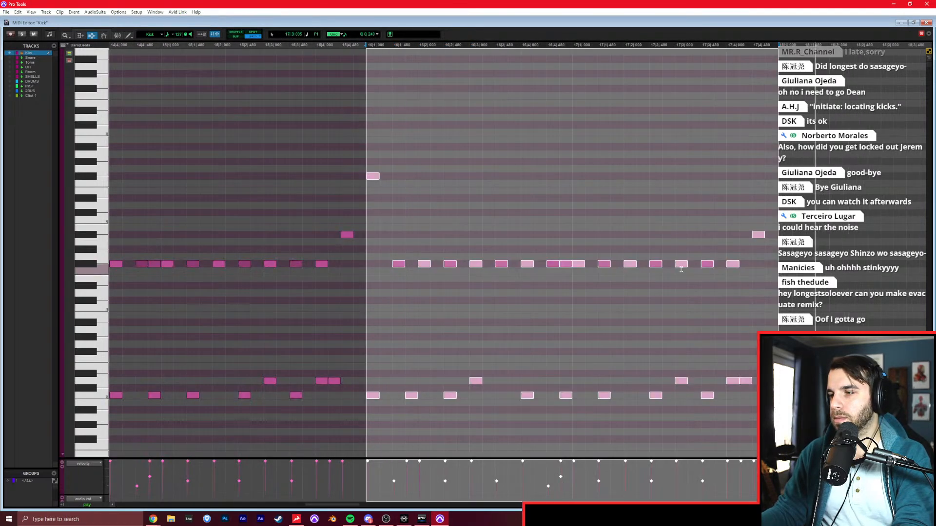
{"action": "left_click_drag", "start_coordinate": [672, 280], "coordinate": [830, 279]}
{"action": "key", "text": "Delete"}
End bar 17 with D#0 on beats 3 and 4, two C0 sixteenths before beat 4 and A#1 on beat 4, and play it back.
{"action": "key", "text": "F10"}
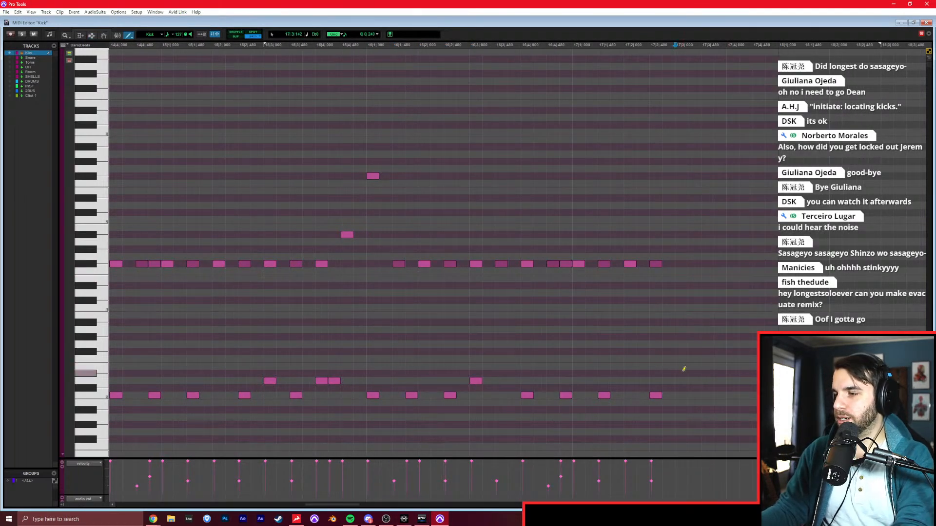
{"action": "left_click", "coordinate": [706, 396]}
{"action": "left_click", "coordinate": [720, 395]}
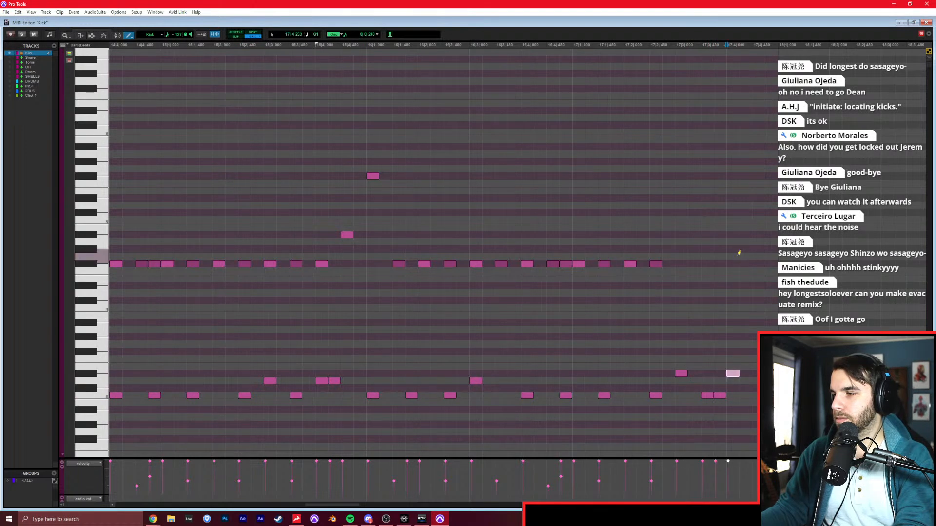
{"action": "left_click", "coordinate": [735, 236]}
{"action": "key", "text": "F7"}
{"action": "left_click", "coordinate": [572, 240]}
{"action": "key", "text": "space"}
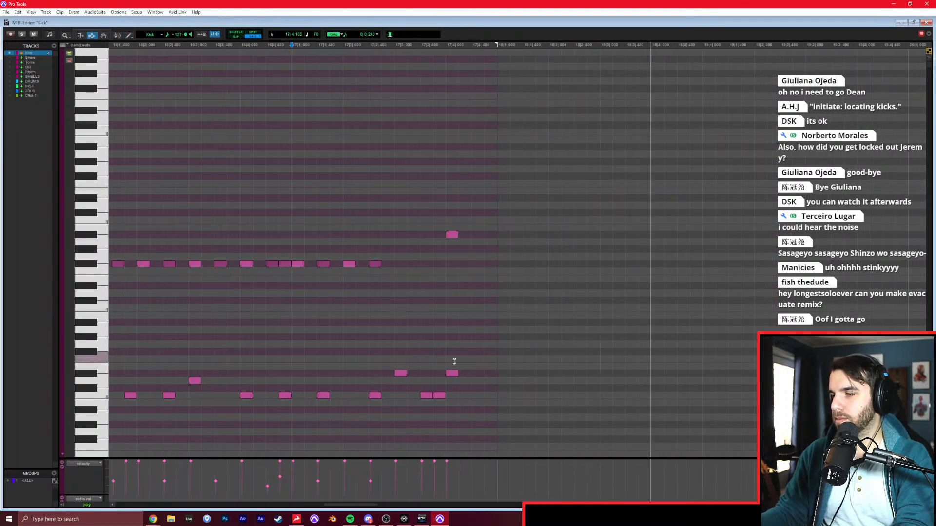
Draw three D0 notes three sixteenths apart from bar 18's start, two D0 sixteenths before beat 4, and a B0, B0, C#1, C0 fill on beat 4.
{"action": "key", "text": "F10"}
{"action": "left_click", "coordinate": [381, 379]}
{"action": "left_click", "coordinate": [458, 380]}
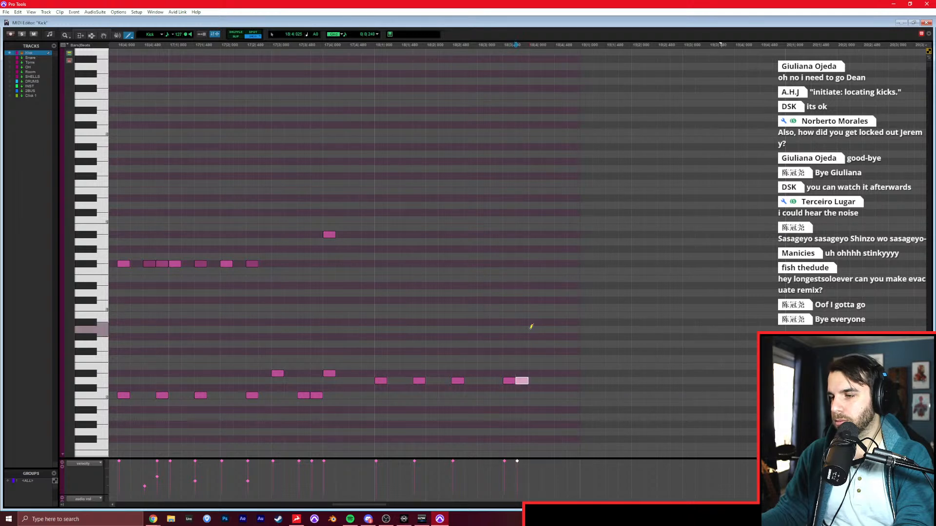
{"action": "key", "text": "ctrl+z"}
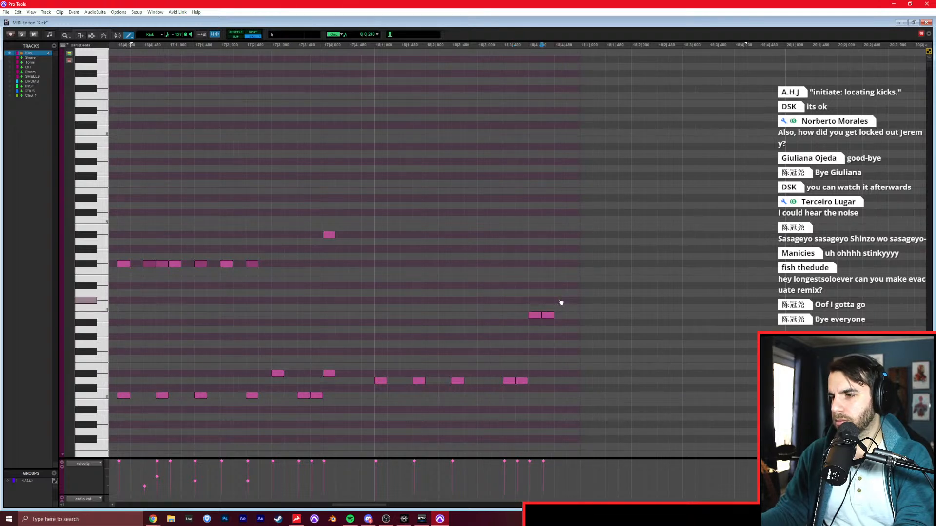
{"action": "left_click_drag", "start_coordinate": [573, 380], "coordinate": [573, 395]}
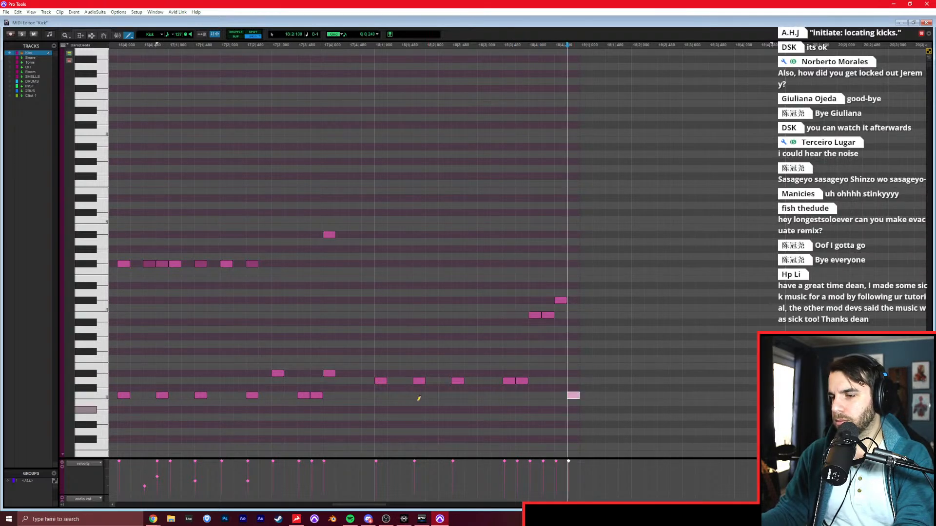
Draw C0 sixteenth pairs between the first three D0 notes of bar 18 and add F#2, G#2 and F#2 above those D0 notes.
{"action": "left_click", "coordinate": [398, 395]}
{"action": "left_click", "coordinate": [406, 395]}
{"action": "left_click", "coordinate": [430, 395]}
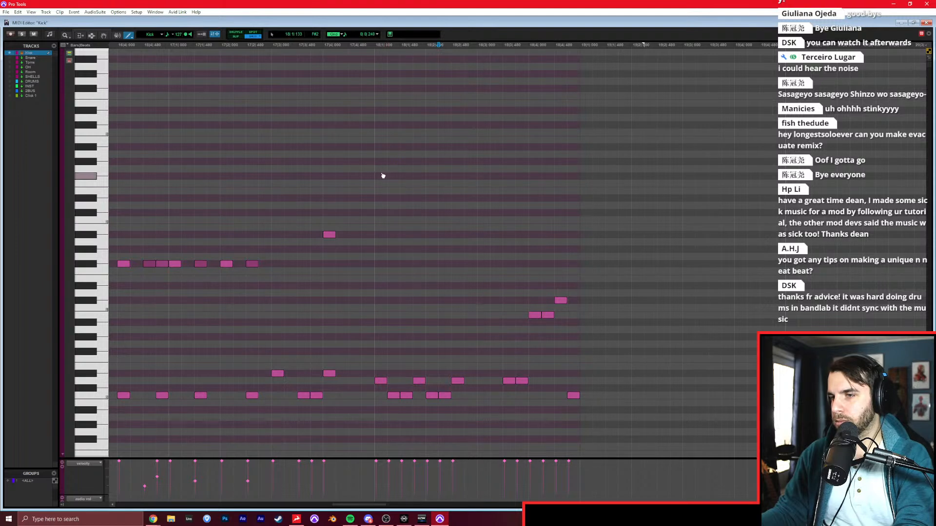
{"action": "left_click", "coordinate": [454, 175]}
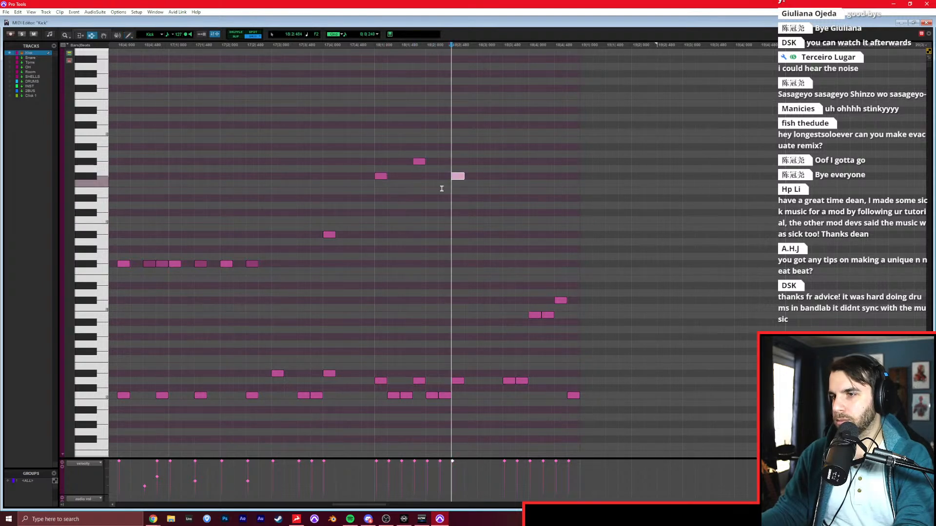
{"action": "key", "text": "F6"}
{"action": "key", "text": "space"}
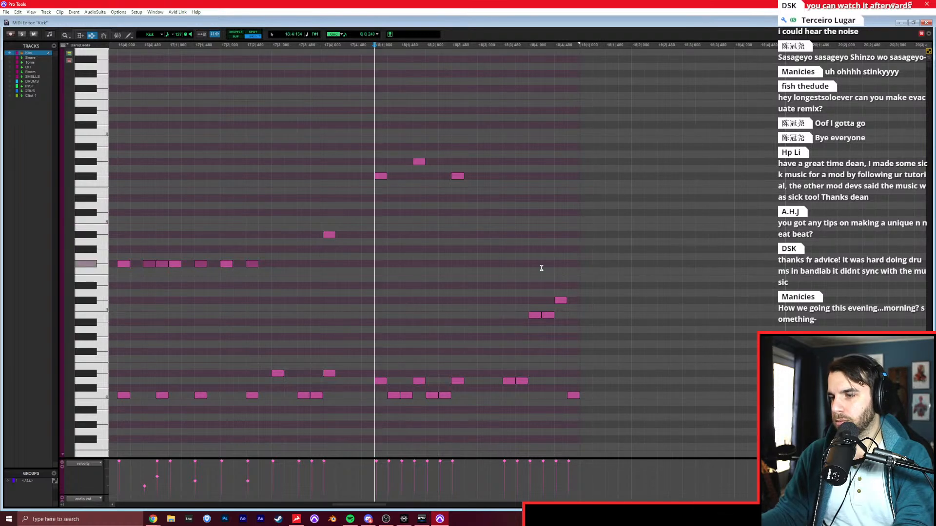
Copy the opening pattern of bar 18 to the start of bar 19 and play it back.
{"action": "left_click", "coordinate": [502, 272], "text": "shift"}
{"action": "key", "text": "ctrl+c"}
{"action": "left_click", "coordinate": [587, 261]}
{"action": "left_click", "coordinate": [582, 262]}
{"action": "key", "text": "ctrl+v"}
{"action": "left_click", "coordinate": [577, 264]}
{"action": "key", "text": "space"}
{"action": "scroll", "coordinate": [499, 276], "scroll_direction": "right", "scroll_amount": 5}
Draw two D0 sixteenths on beat 3 of bar 19 and C0 with E2 on the beat's second half.
{"action": "key", "text": "F10"}
{"action": "left_click", "coordinate": [475, 381]}
{"action": "left_click", "coordinate": [491, 381]}
{"action": "left_click", "coordinate": [504, 395]}
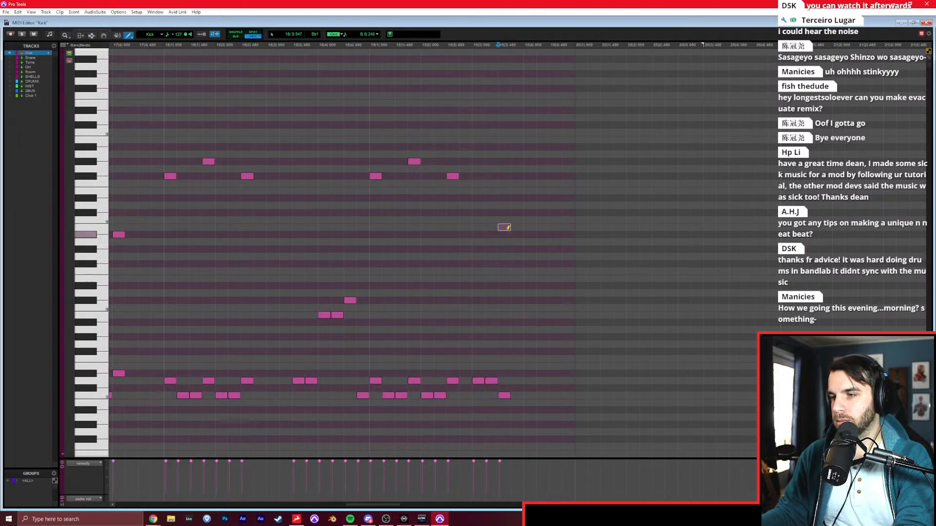
{"action": "left_click", "coordinate": [506, 190]}
Draw a sixteenth-note fill of D#0, C1, D1 and D1 on beat 4 of bar 19, and play it back.
{"action": "left_click", "coordinate": [530, 373]}
{"action": "left_click", "coordinate": [542, 308]}
{"action": "left_click", "coordinate": [554, 293]}
{"action": "left_click", "coordinate": [568, 293]}
{"action": "key", "text": "F7"}
{"action": "left_click", "coordinate": [330, 264]}
{"action": "key", "text": "space"}
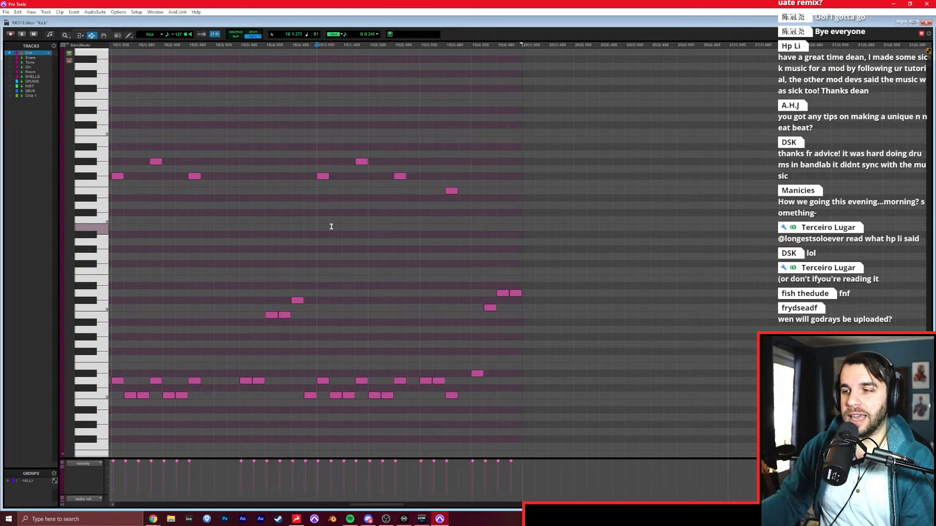
Draw a bar 21 beat with C0 on beats 1 and 3 and after beat 3, and D0 on beats 2 and 4.
{"action": "scroll", "coordinate": [474, 265], "scroll_direction": "right", "scroll_amount": 5}
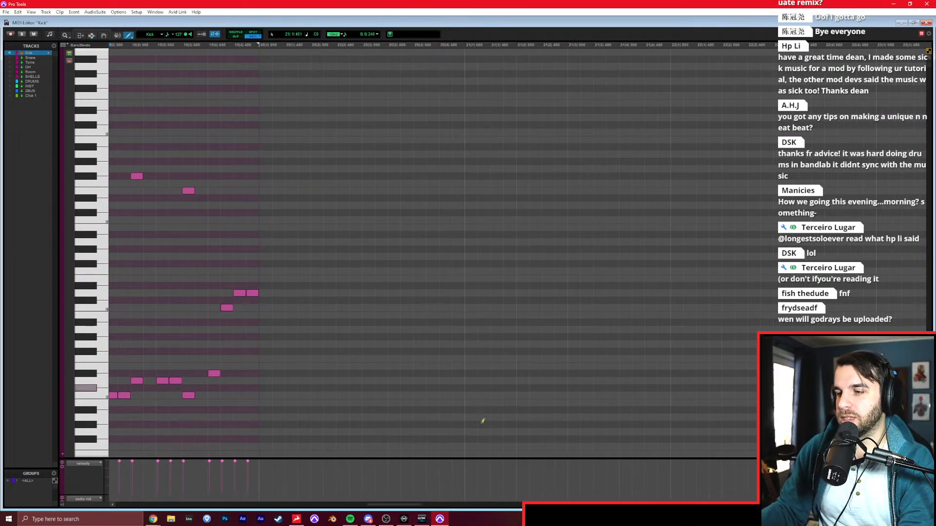
{"action": "left_click", "coordinate": [470, 395]}
{"action": "left_click", "coordinate": [522, 381]}
{"action": "left_click", "coordinate": [573, 395]}
{"action": "left_click", "coordinate": [626, 381]}
{"action": "left_click", "coordinate": [600, 395]}
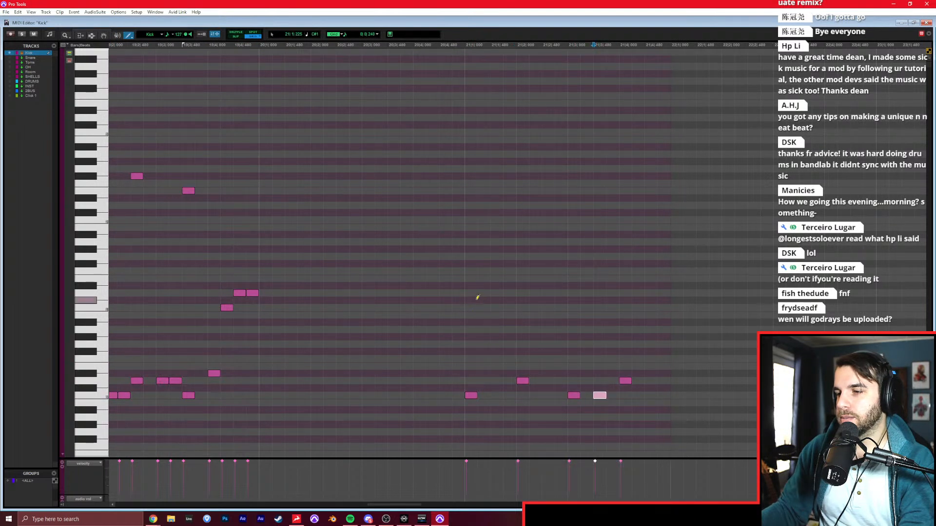
Draw a loud F#1 on beat 1 of bar 21 and a softer one on its second half, and copy the pair across the bar.
{"action": "left_click", "coordinate": [477, 265]}
{"action": "left_click", "coordinate": [510, 264]}
{"action": "key", "text": "ctrl+z"}
{"action": "left_click", "coordinate": [499, 266]}
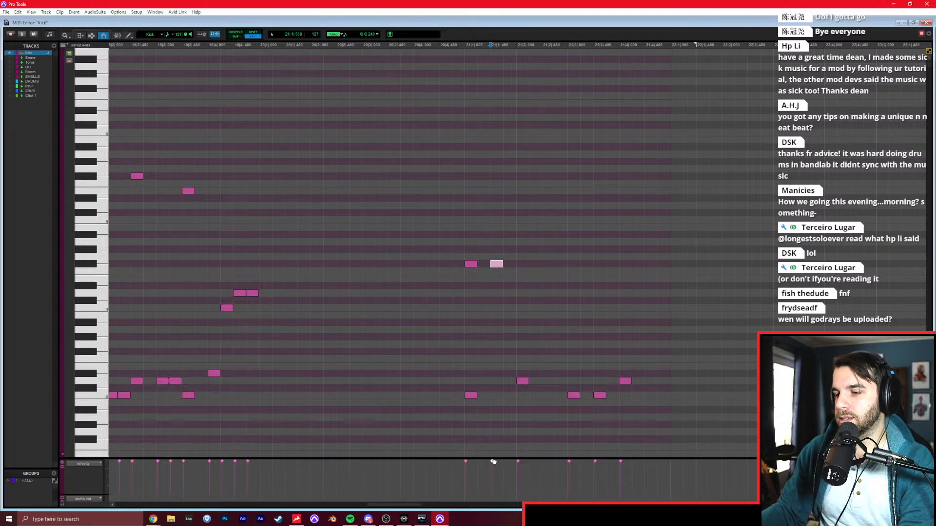
{"action": "left_click", "coordinate": [471, 263]}
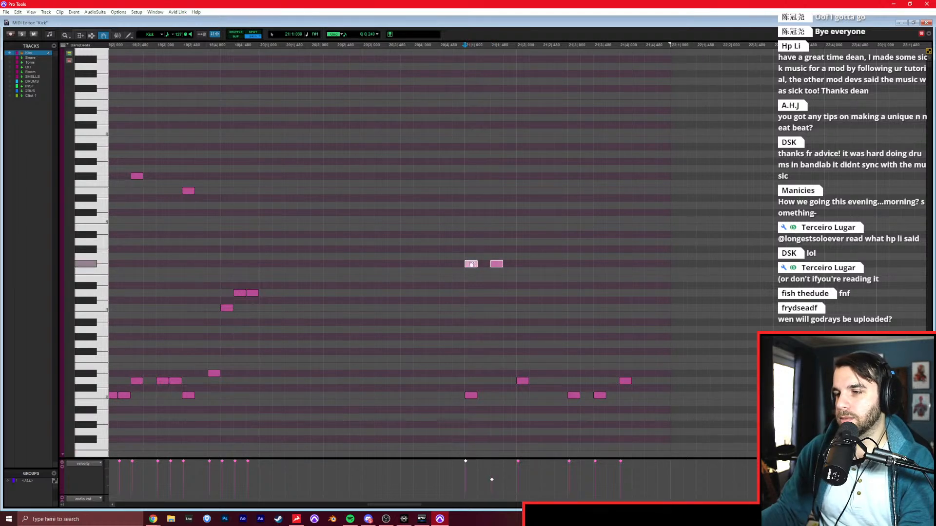
{"action": "left_click_drag", "start_coordinate": [525, 265], "coordinate": [590, 265]}
{"action": "left_click_drag", "start_coordinate": [590, 265], "coordinate": [641, 266]}
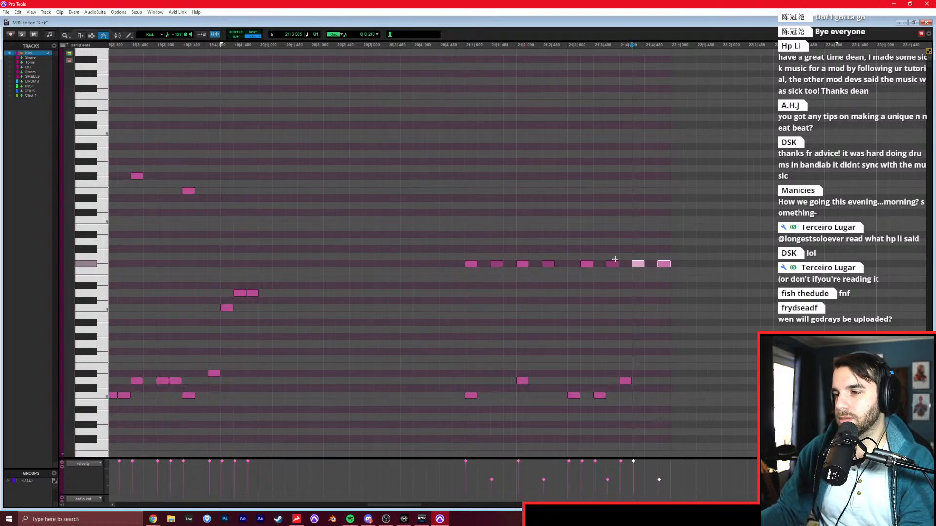
Move the last two F#1 pairs onto beats 3 and 4 of bar 21 and play the bar back.
{"action": "key", "text": "ctrl+w"}
{"action": "key", "text": "super+equal"}
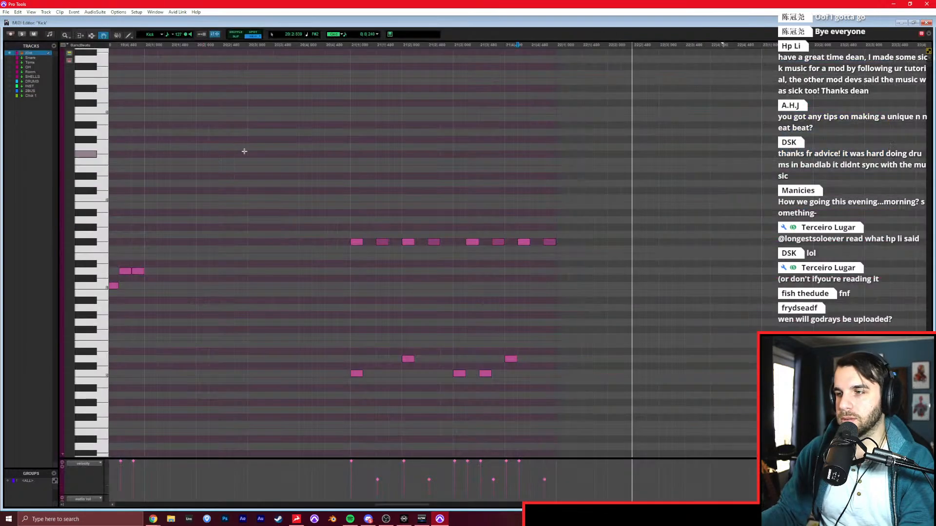
{"action": "left_click_drag", "start_coordinate": [464, 224], "coordinate": [462, 242]}
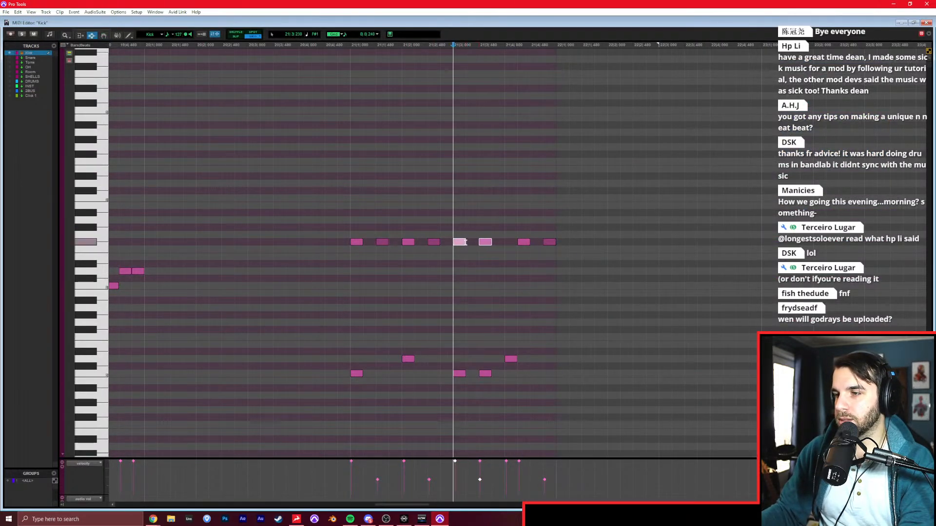
{"action": "left_click_drag", "start_coordinate": [515, 226], "coordinate": [571, 262]}
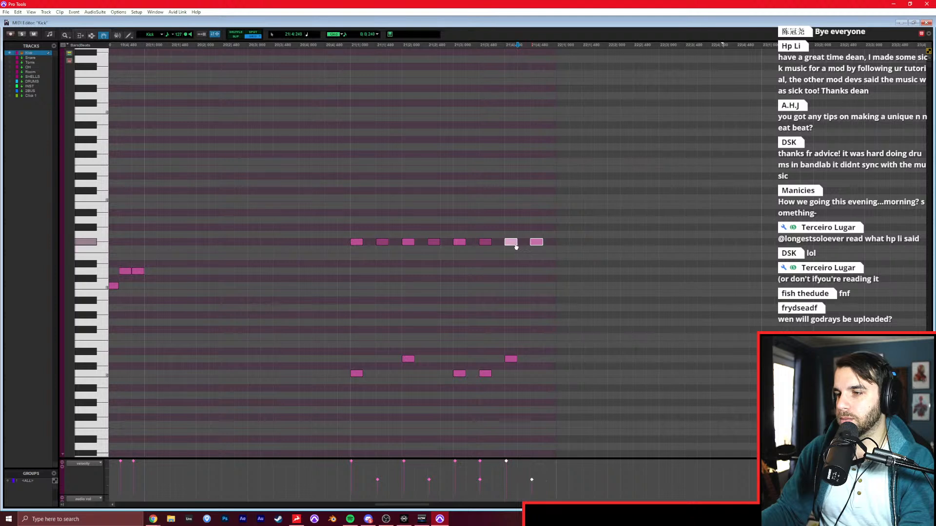
{"action": "left_click", "coordinate": [349, 279]}
{"action": "key", "text": "space"}
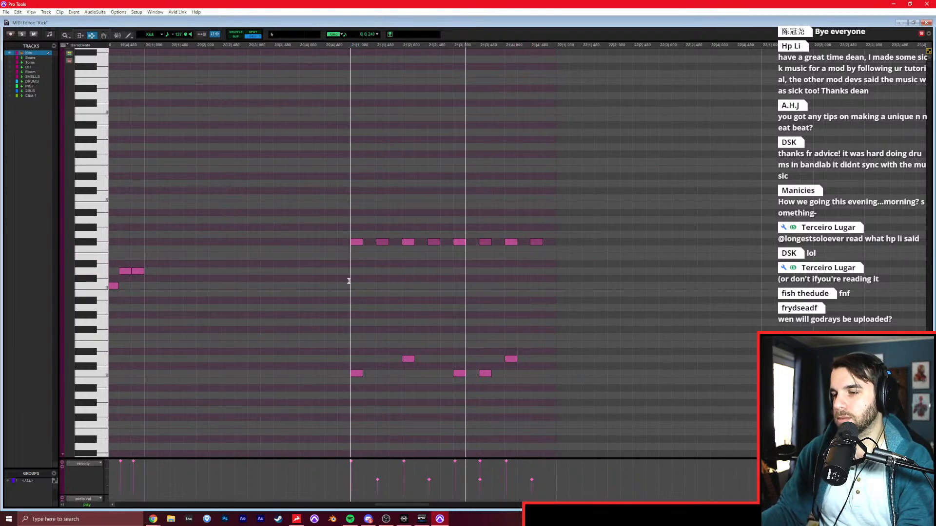
{"action": "key", "text": "space"}
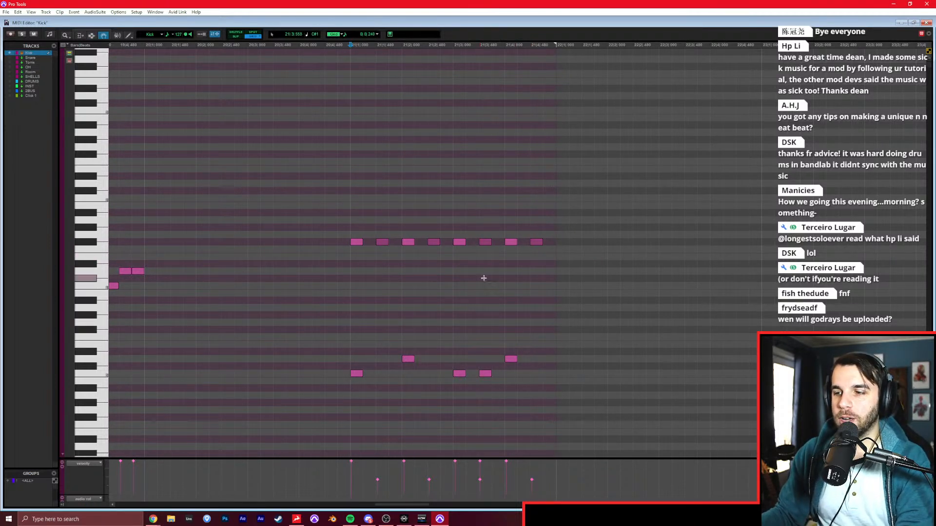
Move the D0 on beat 4 of bar 21 one sixteenth earlier and play the bar back.
{"action": "left_click_drag", "start_coordinate": [512, 354], "coordinate": [500, 361]}
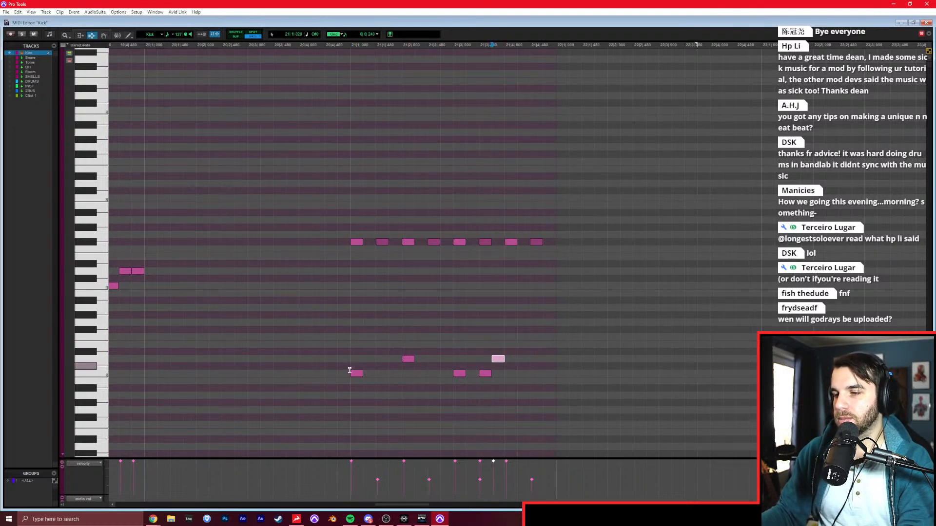
{"action": "left_click", "coordinate": [356, 369]}
{"action": "key", "text": "space"}
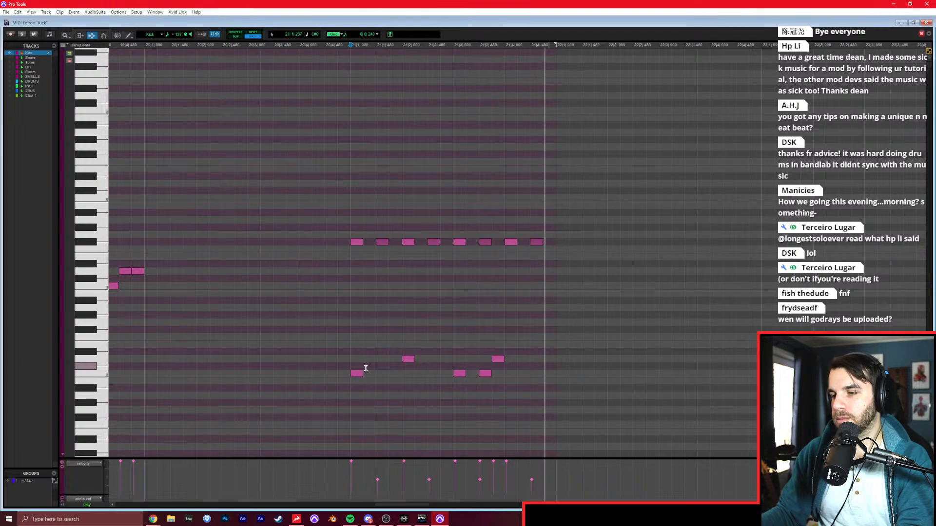
Delete the C0 on the second half of beat 3 in bar 21 and play the bar back.
{"action": "left_click", "coordinate": [485, 375]}
{"action": "key", "text": "Delete"}
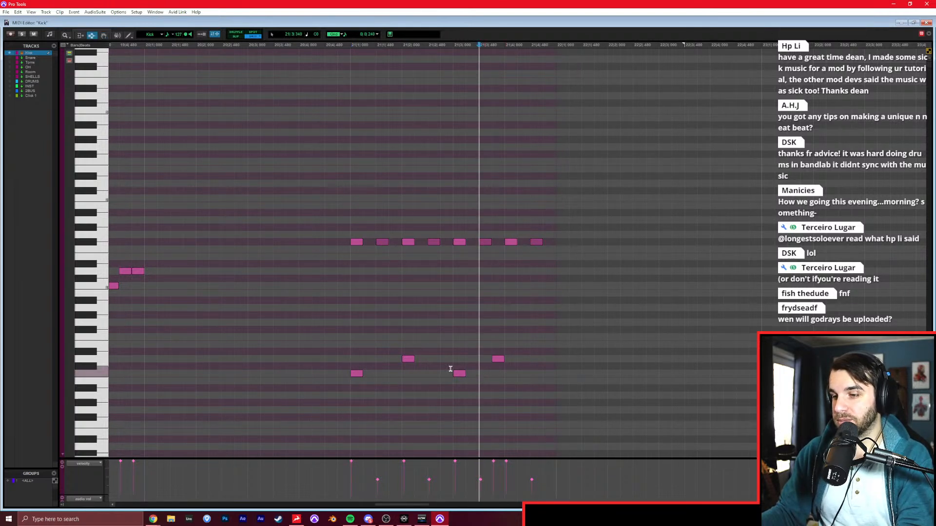
{"action": "left_click", "coordinate": [354, 354]}
{"action": "key", "text": "space"}
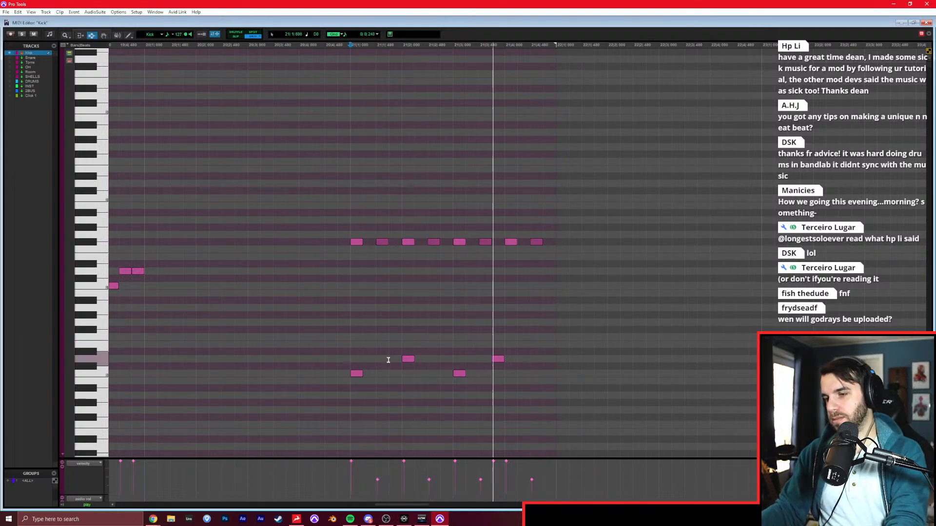
{"action": "key", "text": "space"}
Select all the notes in bar 21 and delete them.
{"action": "mouse_move", "coordinate": [354, 351]}
{"action": "left_mouse_down"}
{"action": "mouse_move", "coordinate": [552, 351]}
{"action": "mouse_move", "coordinate": [543, 341]}
{"action": "left_mouse_up"}
{"action": "key", "text": "F10"}
{"action": "key", "text": "F8"}
{"action": "left_click_drag", "start_coordinate": [590, 414], "coordinate": [335, 226]}
{"action": "key", "text": "Delete"}
{"action": "scroll", "coordinate": [335, 226], "scroll_direction": "left", "scroll_amount": 10}
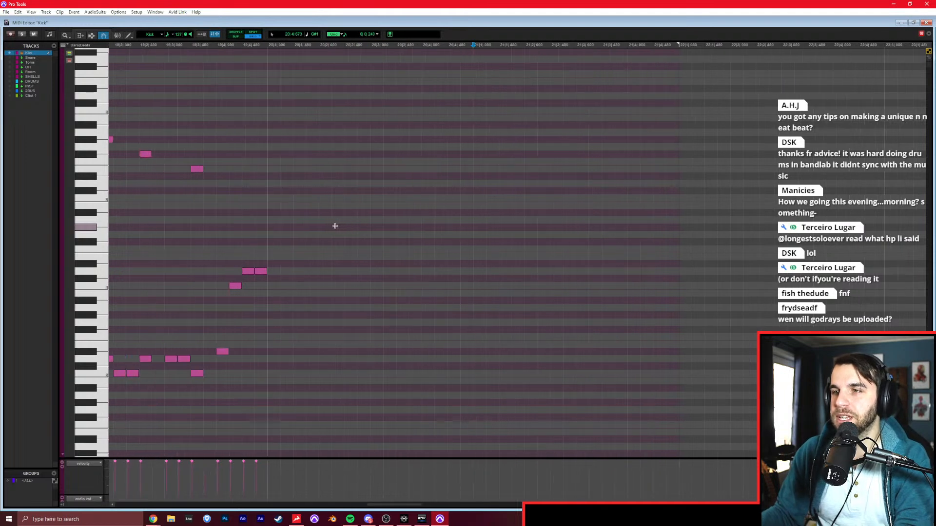
{"action": "left_click", "coordinate": [292, 188]}
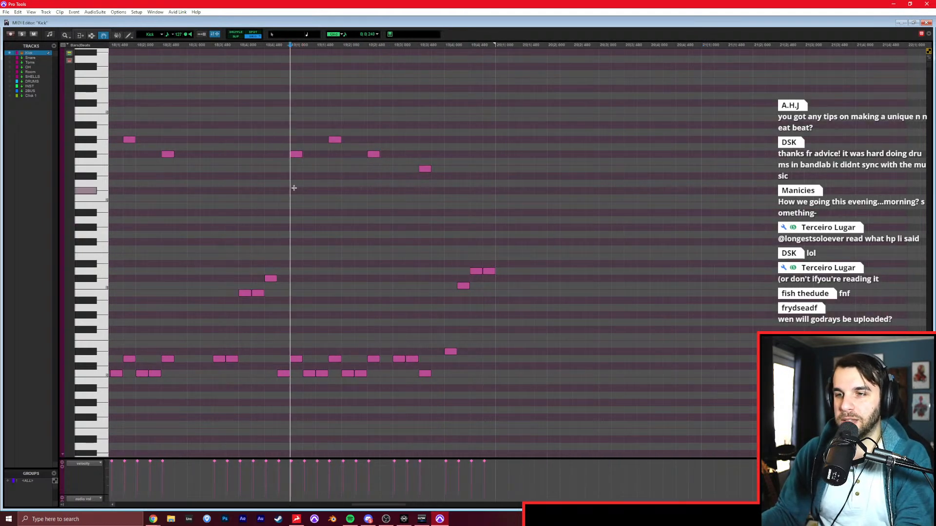
{"action": "key", "text": "F7"}
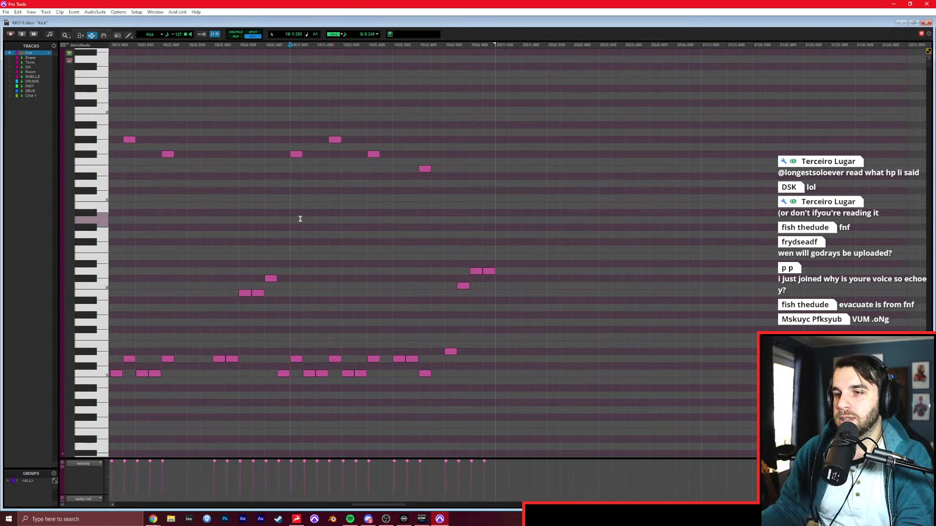
{"action": "scroll", "coordinate": [302, 214], "scroll_direction": "left", "scroll_amount": 3}
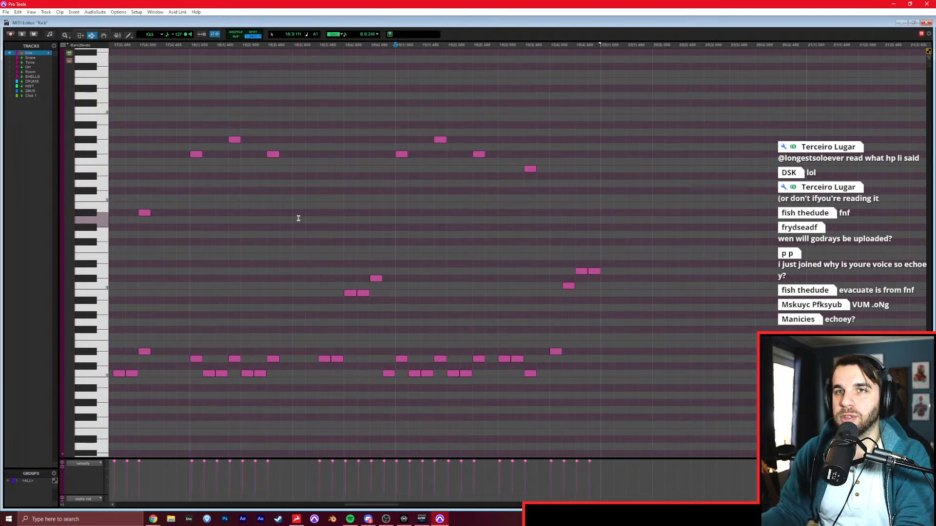
{"action": "left_click", "coordinate": [197, 214]}
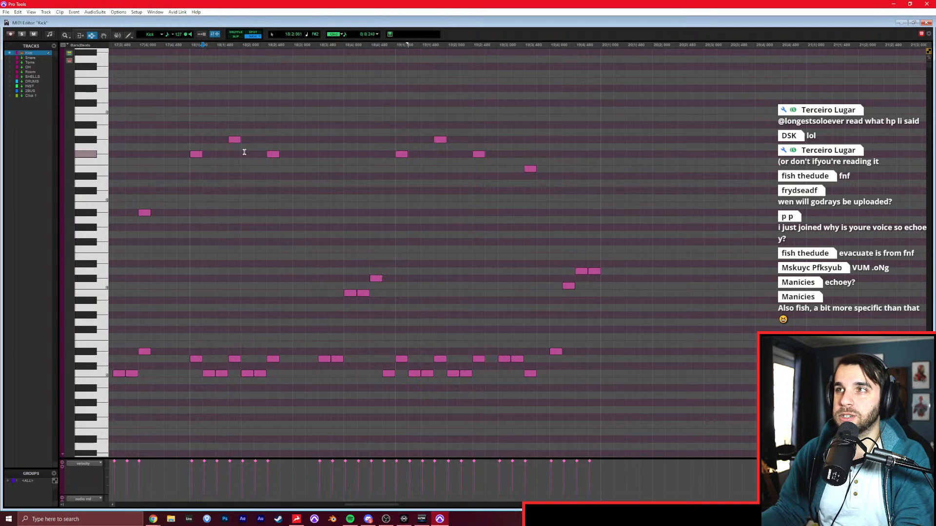
Switch to the Discrete mixer, set the Preamp 3 fader of the Headphones 2 mix to 0 dB, and return to Pro Tools.
{"action": "left_click", "coordinate": [402, 519]}
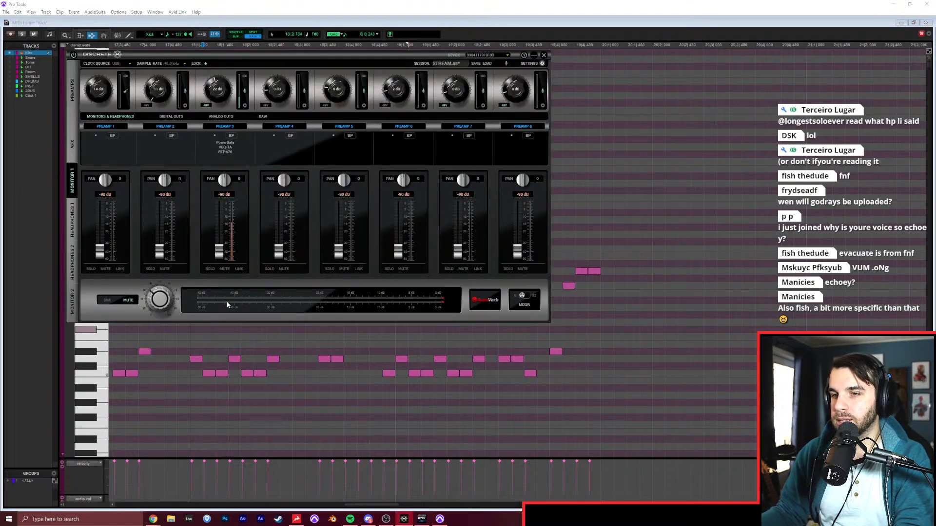
{"action": "left_click", "coordinate": [72, 262]}
{"action": "left_click_drag", "start_coordinate": [219, 251], "coordinate": [219, 210]}
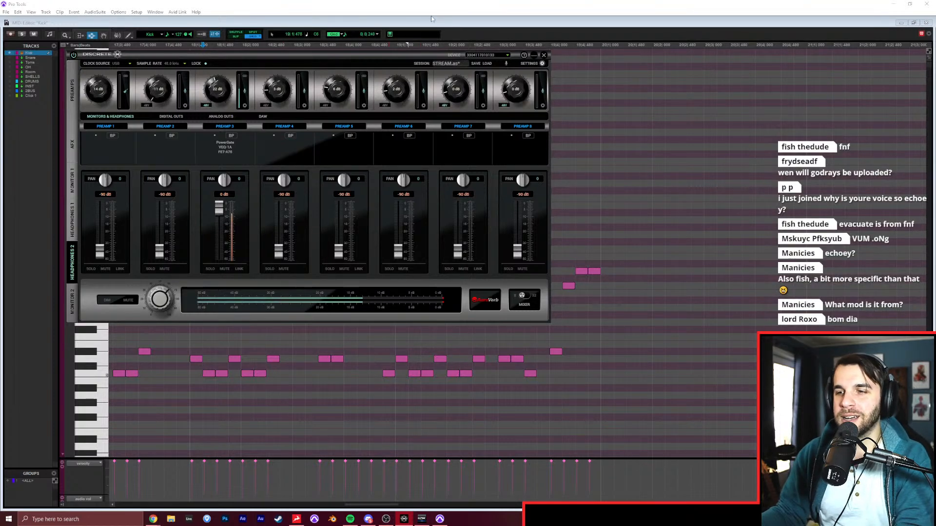
{"action": "left_click", "coordinate": [427, 29]}
Go to the Edit window and play the Kick part against the rumbling track from bar 19 and from bar 20.
{"action": "left_click", "coordinate": [397, 242]}
{"action": "key", "text": "space"}
{"action": "scroll", "coordinate": [389, 224], "scroll_direction": "right", "scroll_amount": 1}
{"action": "left_click", "coordinate": [389, 224]}
{"action": "key", "text": "space"}
{"action": "key", "text": "ctrl+equal"}
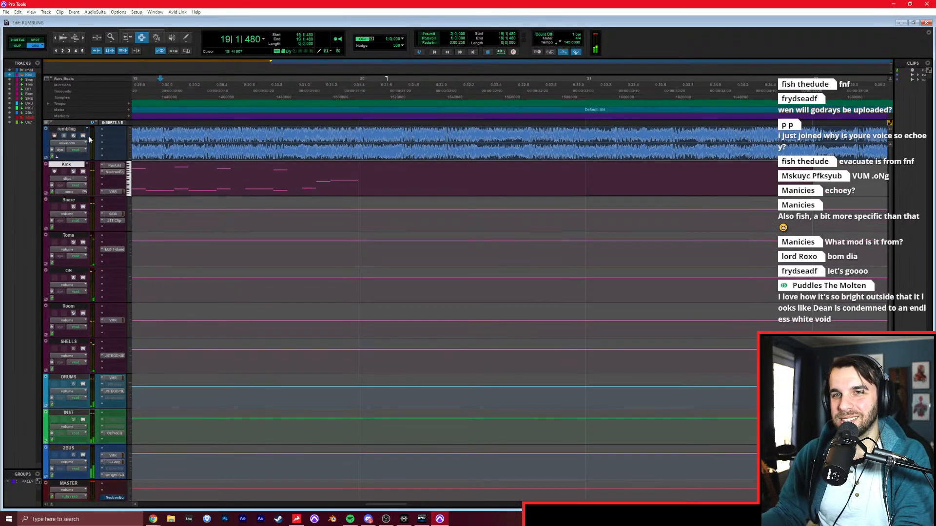
{"action": "key", "text": "space"}
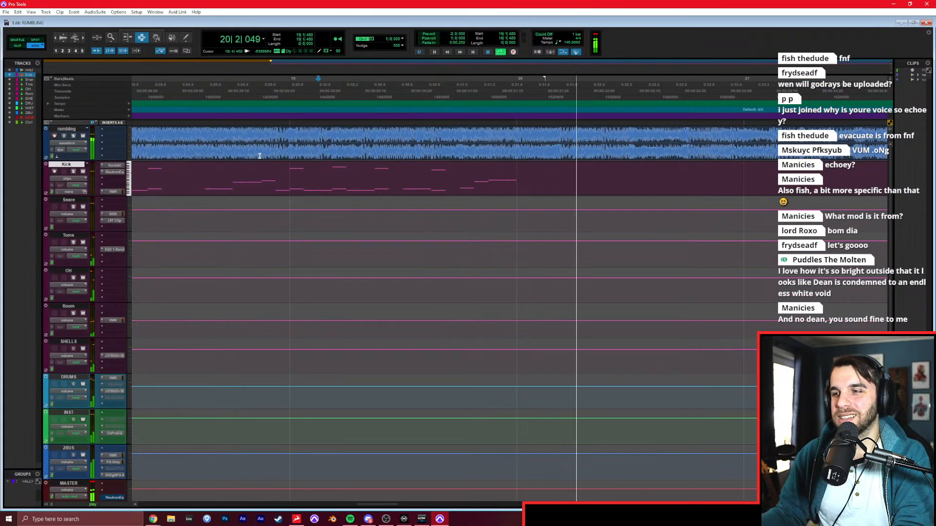
{"action": "left_click", "coordinate": [516, 168]}
{"action": "key", "text": "r"}
{"action": "key", "text": "space"}
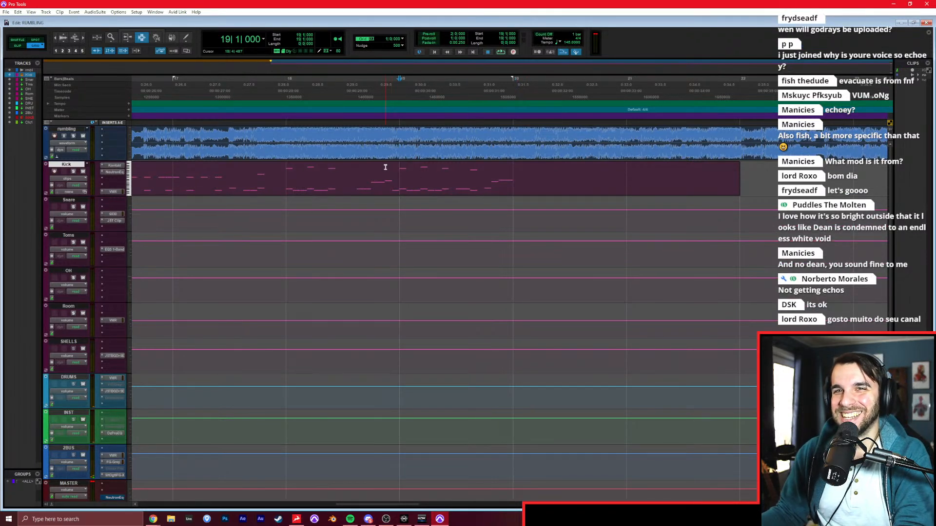
{"action": "key", "text": "space"}
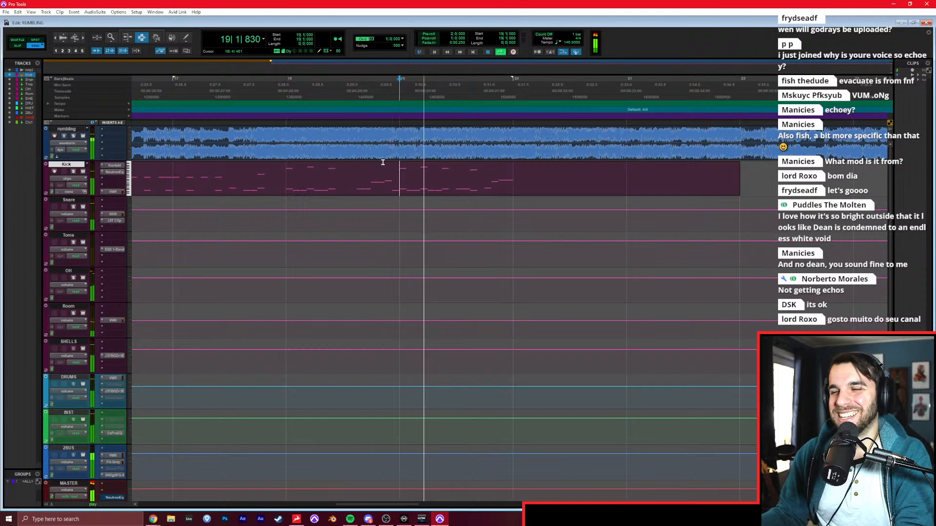
Duplicate the verse's Kick clip covering bars 14 to 19 so that the copy starts at bar 20.
{"action": "double_click", "coordinate": [464, 180]}
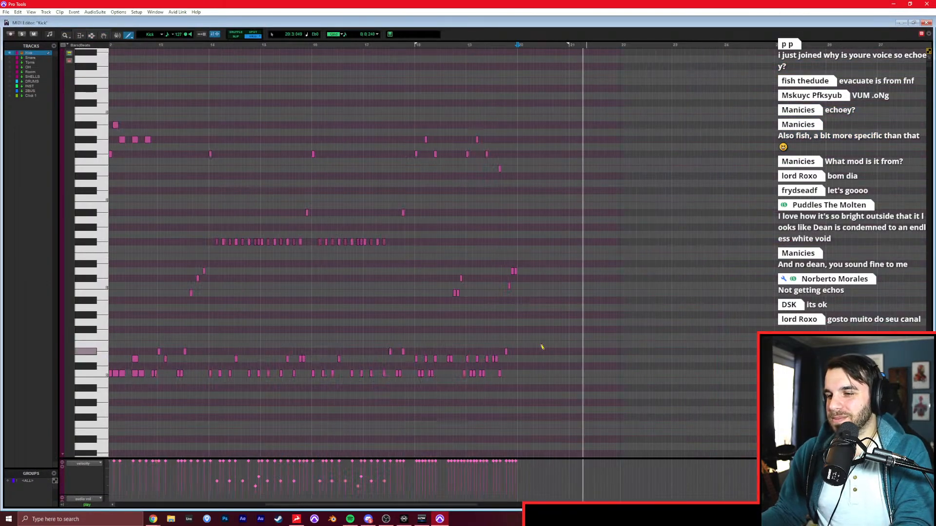
{"action": "key", "text": "ctrl+w"}
{"action": "key", "text": "r"}
{"action": "key", "text": "r"}
{"action": "left_click", "coordinate": [366, 180]}
{"action": "double_click", "coordinate": [368, 179]}
{"action": "key", "text": "ctrl+d"}
{"action": "key", "text": "ctrl+z"}
{"action": "left_click", "coordinate": [496, 182], "text": "shift"}
{"action": "key", "text": "ctrl+d"}
Trim the end of the duplicated Kick clip to the start of bar 25 and open it in the MIDI Editor.
{"action": "left_click", "coordinate": [562, 183]}
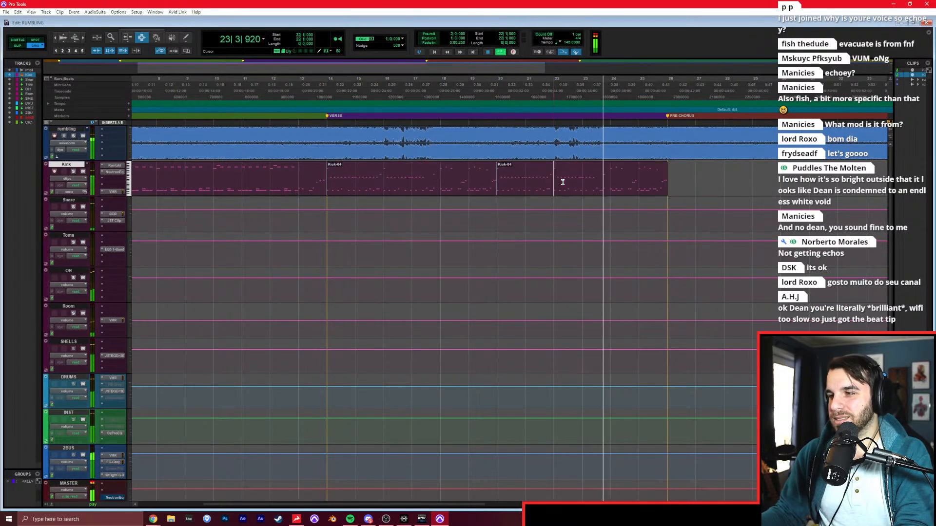
{"action": "key", "text": "t"}
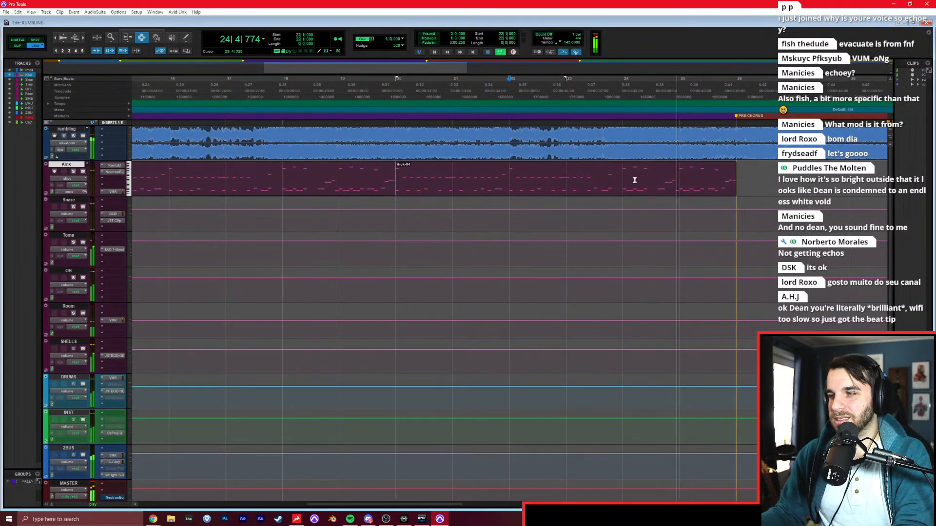
{"action": "left_click", "coordinate": [679, 178]}
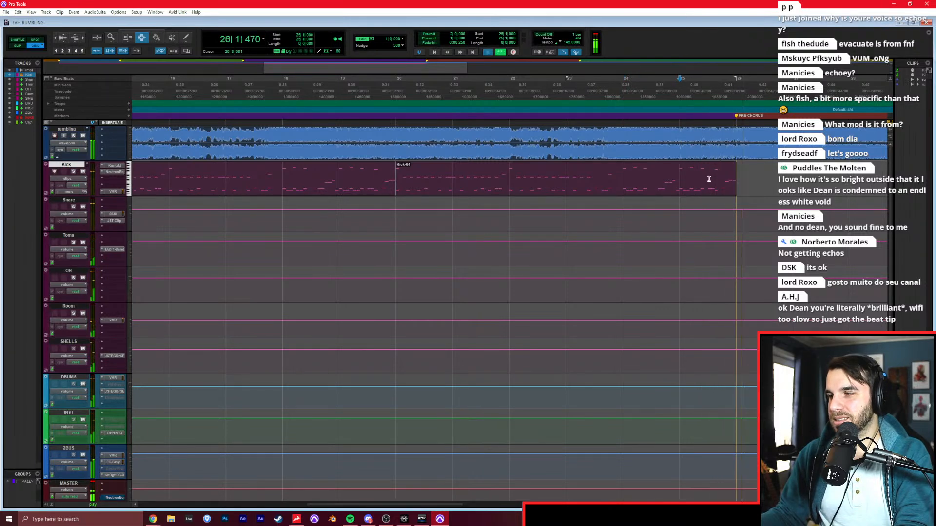
{"action": "key", "text": "s"}
{"action": "key", "text": "space"}
{"action": "key", "text": "space"}
{"action": "key", "text": "t"}
{"action": "key", "text": "super+equal"}
{"action": "key", "text": "space"}
{"action": "key", "text": "F7"}
{"action": "key", "text": "t"}
{"action": "key", "text": "t"}
Try deleting the notes from bar 24 onward, play it back, and undo the deletion.
{"action": "left_click", "coordinate": [316, 264]}
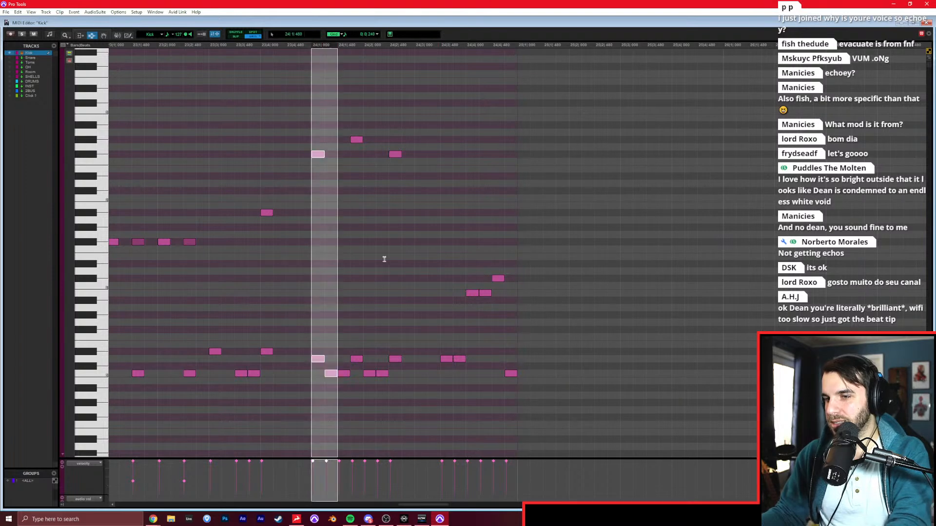
{"action": "left_click", "coordinate": [566, 264], "text": "shift"}
{"action": "key", "text": "Delete"}
{"action": "key", "text": "space"}
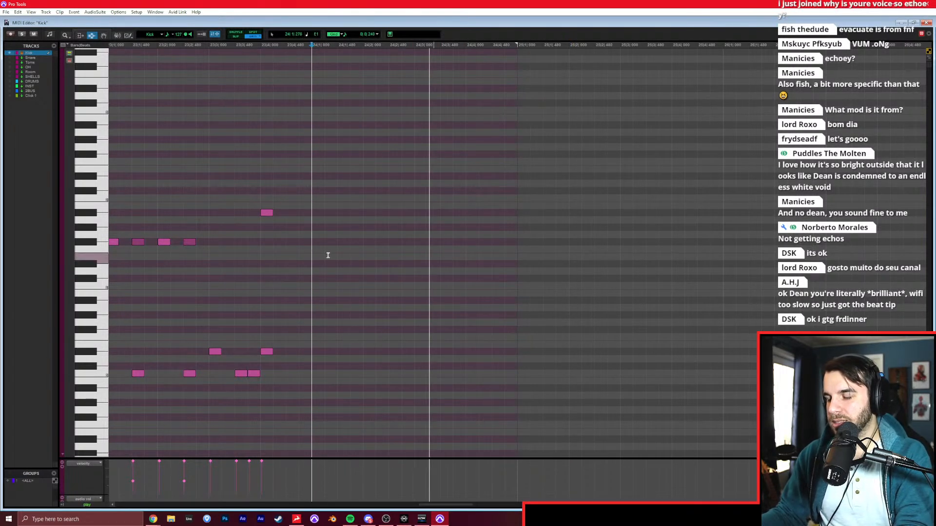
{"action": "key", "text": "ctrl+v"}
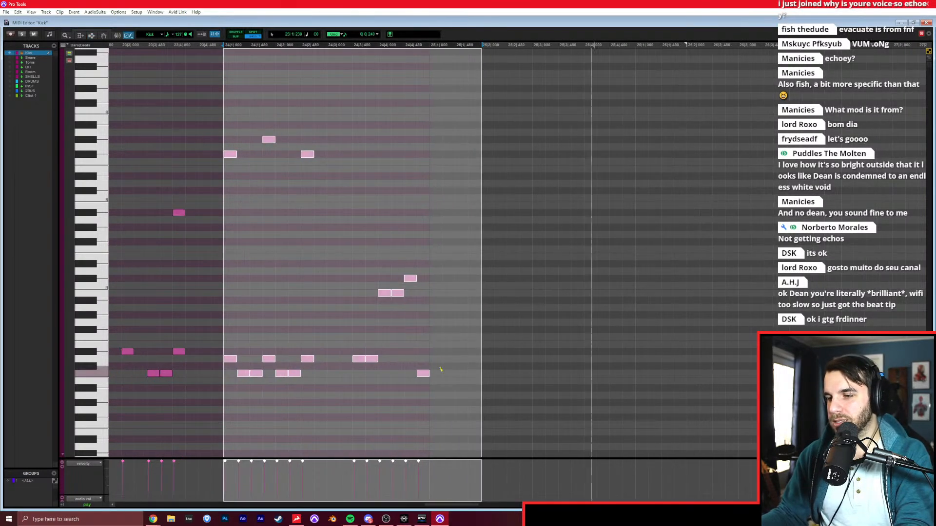
Draw C0 in bar 25 on sixteenth positions 1.1, 1.4, 2.3, 3.3, 4.1 and 4.3, and D#0 on beat 3.
{"action": "left_click", "coordinate": [436, 373]}
{"action": "left_click", "coordinate": [474, 373]}
{"action": "left_click", "coordinate": [513, 373]}
{"action": "left_click", "coordinate": [536, 350]}
{"action": "left_click", "coordinate": [590, 373]}
{"action": "left_click", "coordinate": [616, 373]}
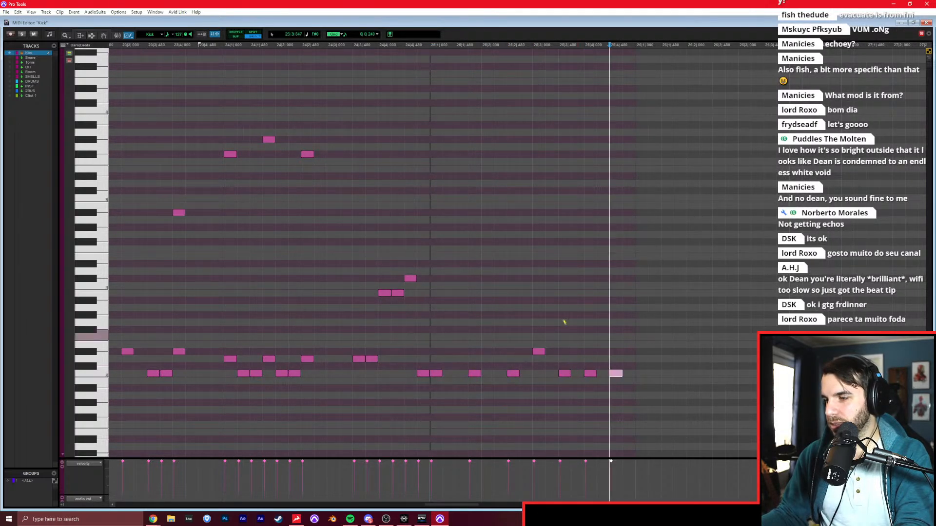
Add D1 to the last three C0 hits of bar 25, F#2 on beats 1 and 2, and G#2 on beat 3.
{"action": "left_click", "coordinate": [590, 271]}
{"action": "left_click", "coordinate": [616, 271]}
{"action": "left_click", "coordinate": [433, 154]}
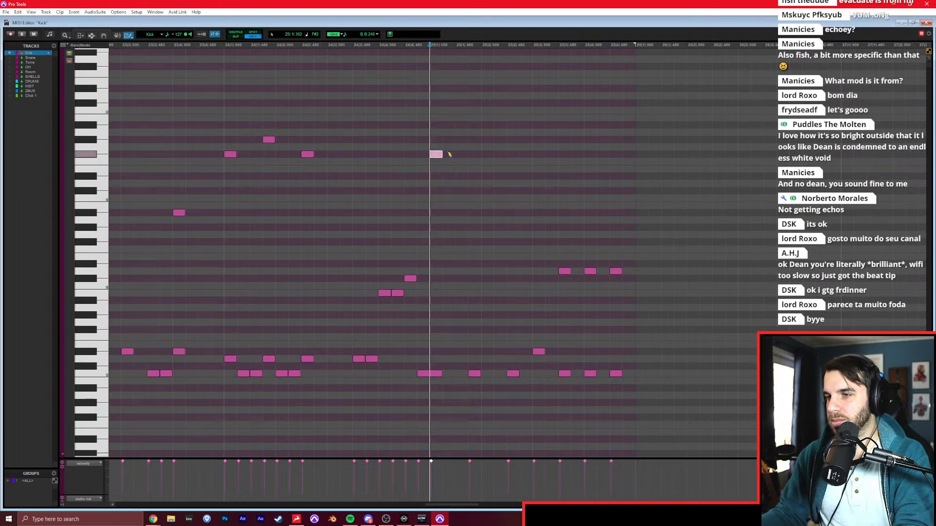
{"action": "left_click", "coordinate": [537, 139]}
Play back the end of bar 24 and the new bar 25 pattern up to the start of bar 26.
{"action": "key", "text": "F7"}
{"action": "left_click", "coordinate": [304, 164]}
{"action": "key", "text": "space"}
{"action": "scroll", "coordinate": [365, 195], "scroll_direction": "right", "scroll_amount": 2}
{"action": "left_click", "coordinate": [399, 220]}
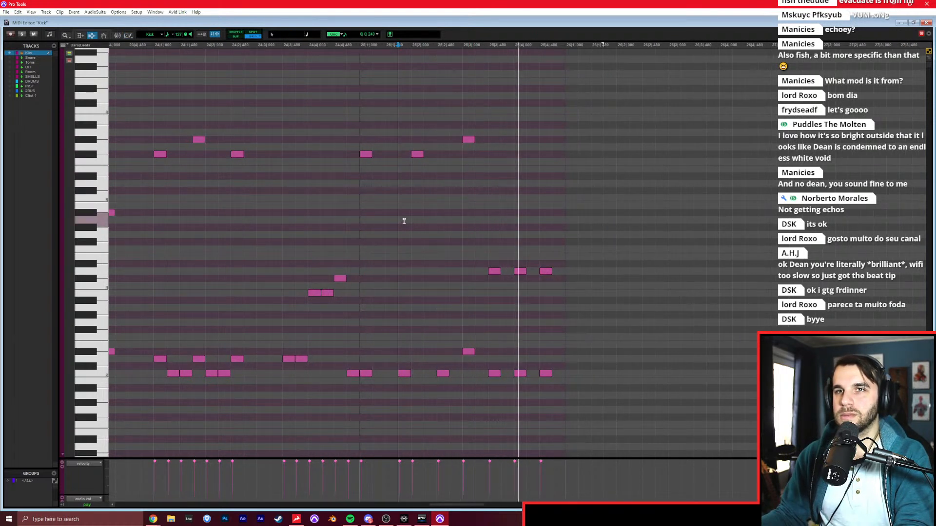
{"action": "key", "text": "space"}
{"action": "left_click", "coordinate": [348, 222]}
{"action": "key", "text": "space"}
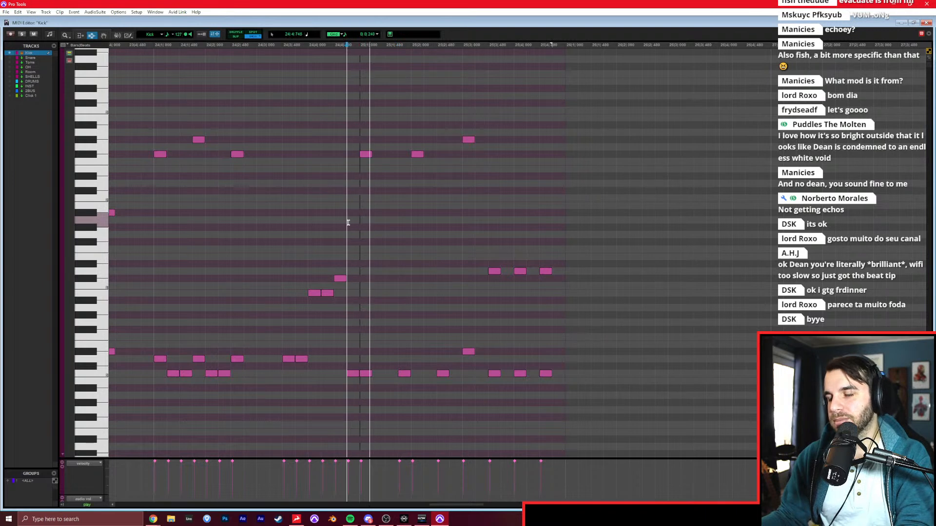
{"action": "scroll", "coordinate": [354, 223], "scroll_direction": "right", "scroll_amount": 4}
{"action": "left_click", "coordinate": [371, 229]}
{"action": "left_click", "coordinate": [492, 255]}
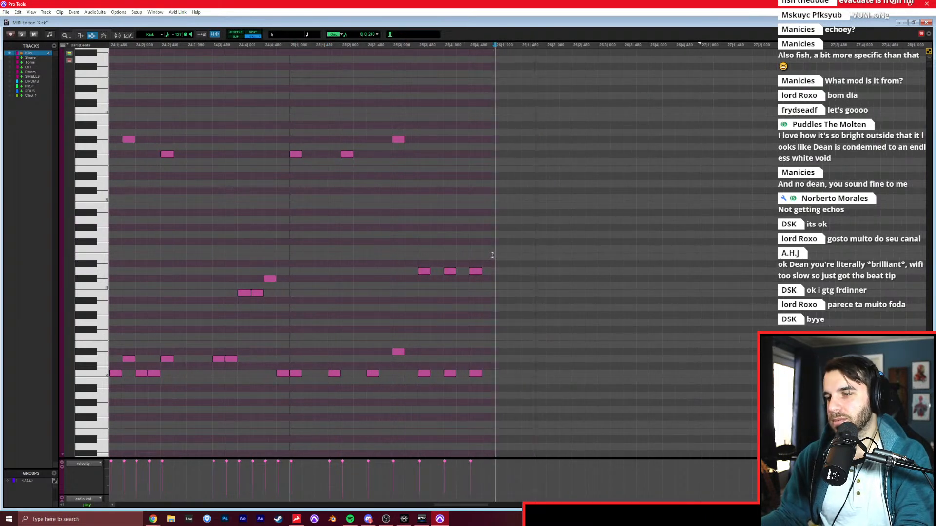
Copy the Kick track's first-drop MIDI from bars 6 to 13 and paste it at bar 26, the start of the pre-chorus.
{"action": "scroll", "coordinate": [491, 258], "scroll_direction": "right", "scroll_amount": 3}
{"action": "key", "text": "F10"}
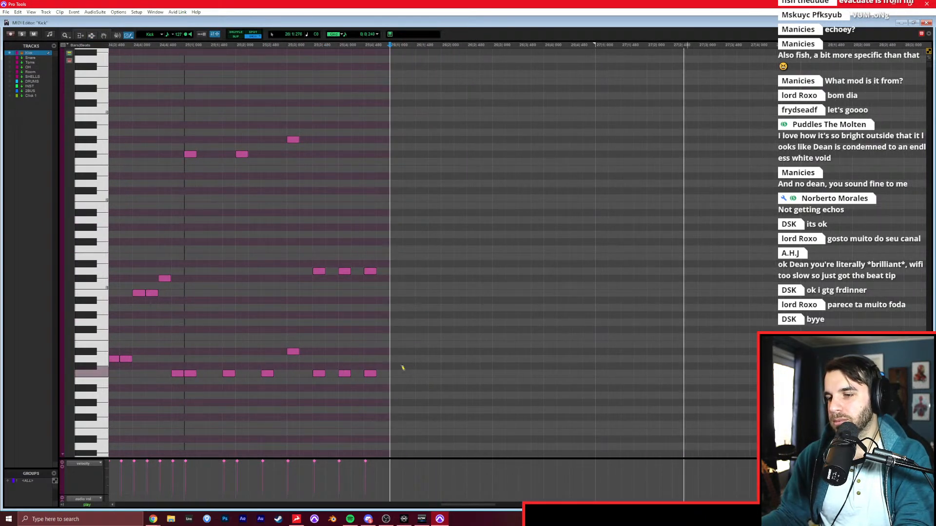
{"action": "scroll", "coordinate": [404, 351], "scroll_direction": "right", "scroll_amount": 2}
{"action": "key", "text": "ctrl+w"}
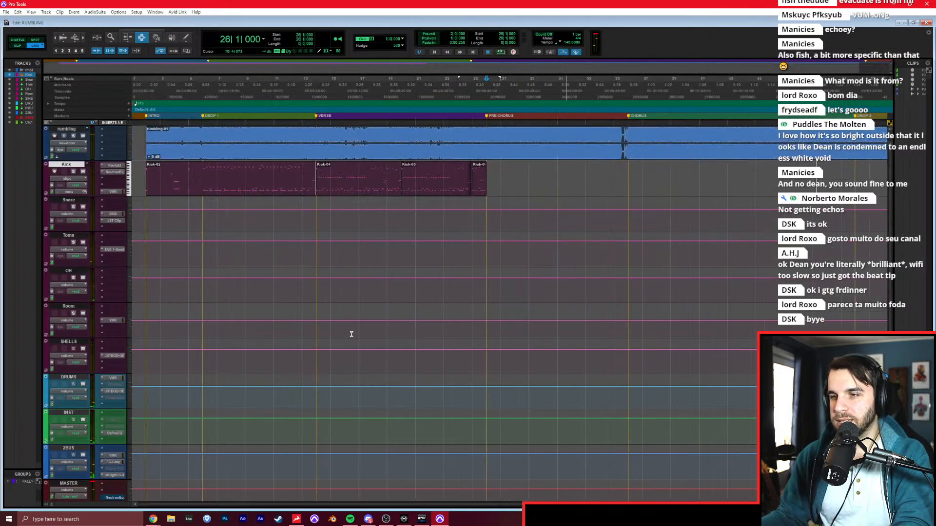
{"action": "left_click_drag", "start_coordinate": [204, 181], "coordinate": [317, 187]}
{"action": "left_click", "coordinate": [487, 172]}
{"action": "key", "text": "ctrl+v"}
Play back the pasted drums from bar 26, soloing the rumbling reference track for part of it.
{"action": "left_click", "coordinate": [490, 183]}
{"action": "key", "text": "space"}
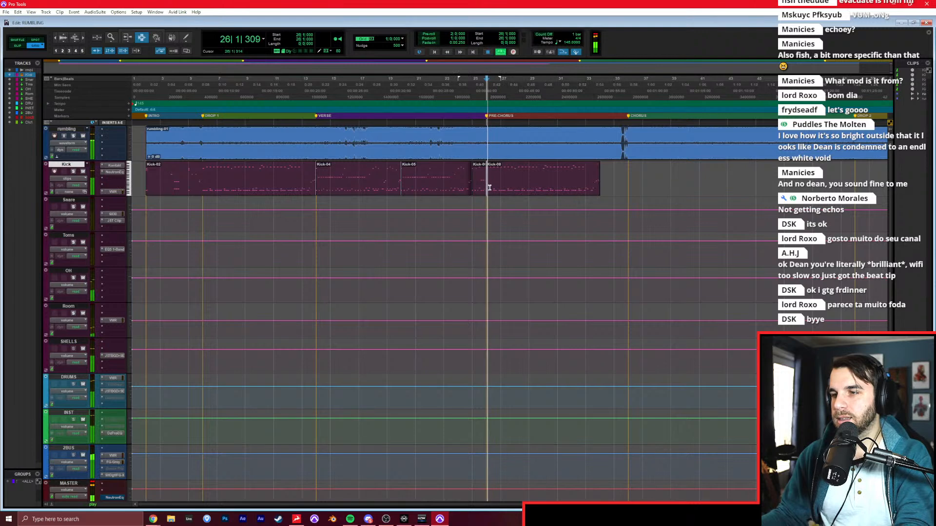
{"action": "key", "text": "t"}
{"action": "key", "text": "t"}
{"action": "key", "text": "t"}
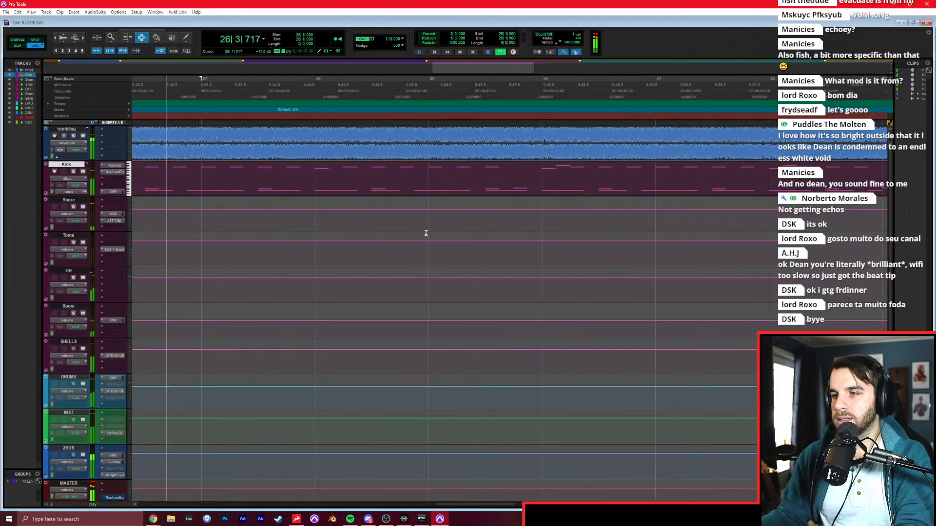
{"action": "left_click", "coordinate": [73, 136]}
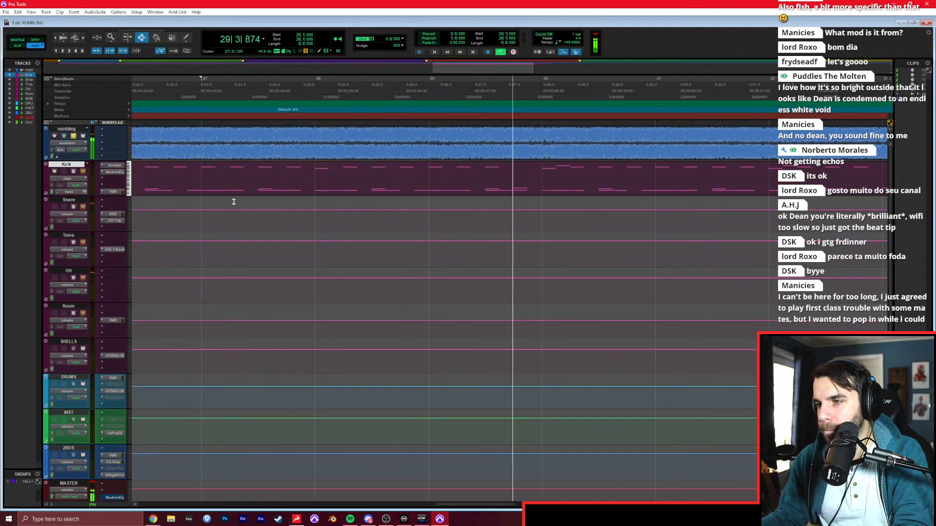
{"action": "key", "text": "space"}
{"action": "left_click", "coordinate": [74, 136]}
Replace bar 29's notes with C0 on 1.1, 1.3, 2.3, 2.4, 3.3 and 4.3, and D0 on beat 3.
{"action": "left_click_drag", "start_coordinate": [430, 183], "coordinate": [532, 182]}
{"action": "key", "text": "Delete"}
{"action": "scroll", "coordinate": [443, 181], "scroll_direction": "right", "scroll_amount": 3}
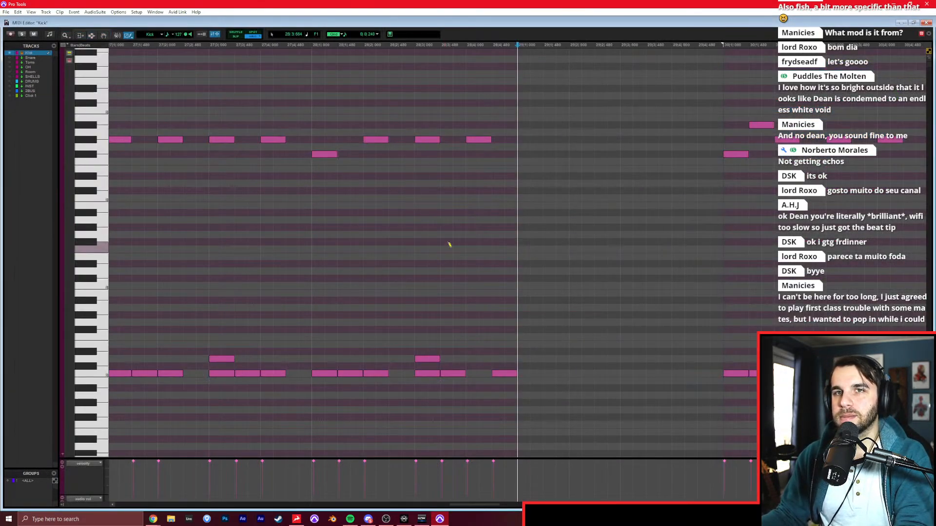
{"action": "scroll", "coordinate": [426, 279], "scroll_direction": "right", "scroll_amount": 2}
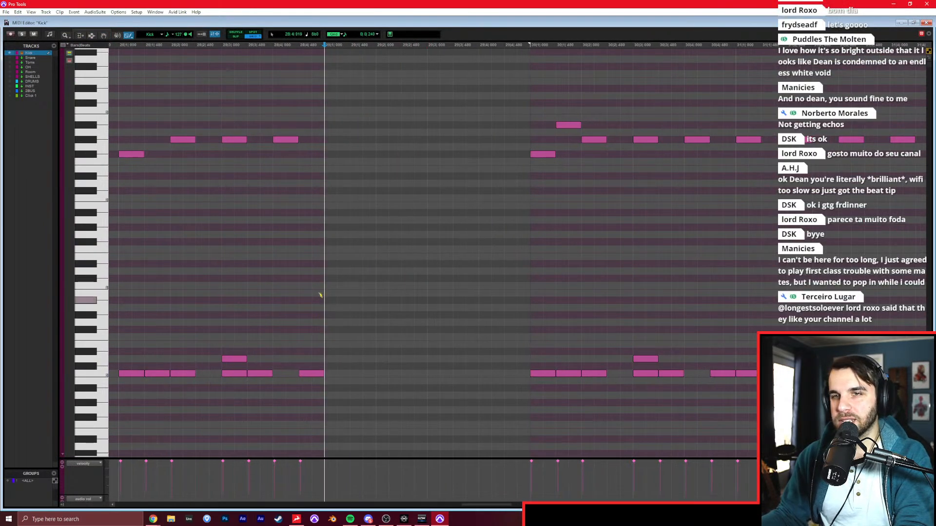
{"action": "key", "text": "space"}
{"action": "key", "text": "space"}
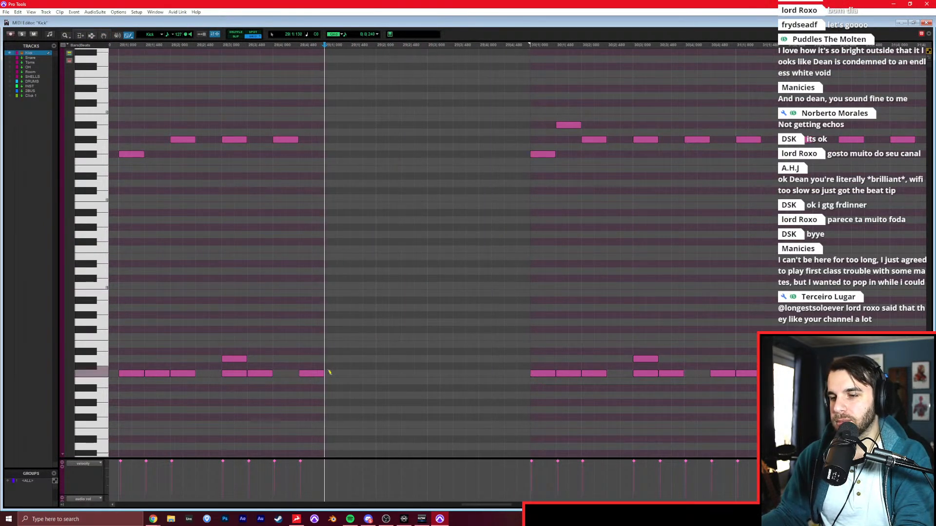
{"action": "left_click", "coordinate": [433, 359]}
{"action": "left_click", "coordinate": [458, 373]}
{"action": "key", "text": "space"}
Duplicate bar 28's F#2 and G#2 cymbal notes into bar 29 and raise the beat 3 note to A#2.
{"action": "key", "text": "space"}
{"action": "left_click", "coordinate": [507, 373]}
{"action": "left_click_drag", "start_coordinate": [309, 116], "coordinate": [121, 184]}
{"action": "key", "text": "ctrl+d"}
Play back the reworked bar 29 and the following bars up to bar 33.
{"action": "key", "text": "space"}
{"action": "left_click_drag", "start_coordinate": [427, 143], "coordinate": [430, 128]}
{"action": "key", "text": "F7"}
{"action": "left_click", "coordinate": [204, 193]}
{"action": "key", "text": "space"}
{"action": "scroll", "coordinate": [218, 196], "scroll_direction": "right", "scroll_amount": 1}
{"action": "left_click", "coordinate": [352, 216]}
{"action": "key", "text": "space"}
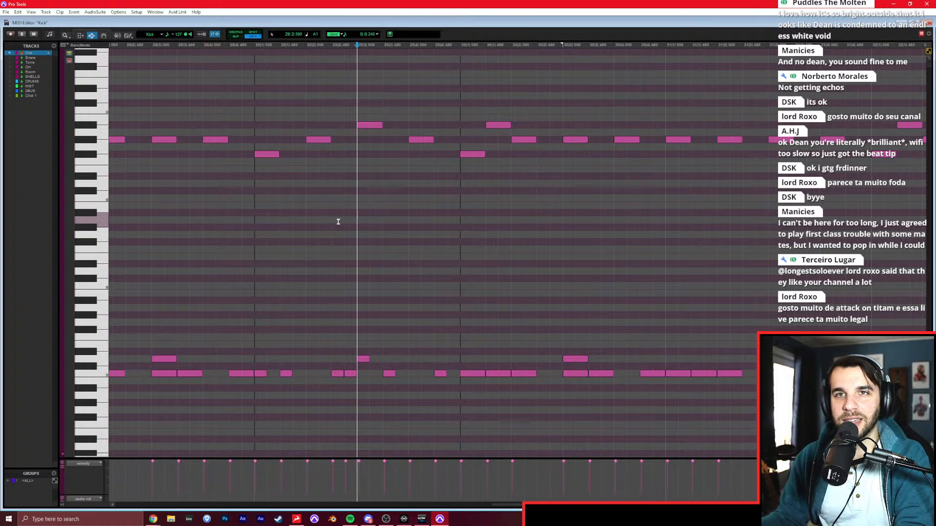
{"action": "left_click", "coordinate": [217, 219]}
{"action": "key", "text": "space"}
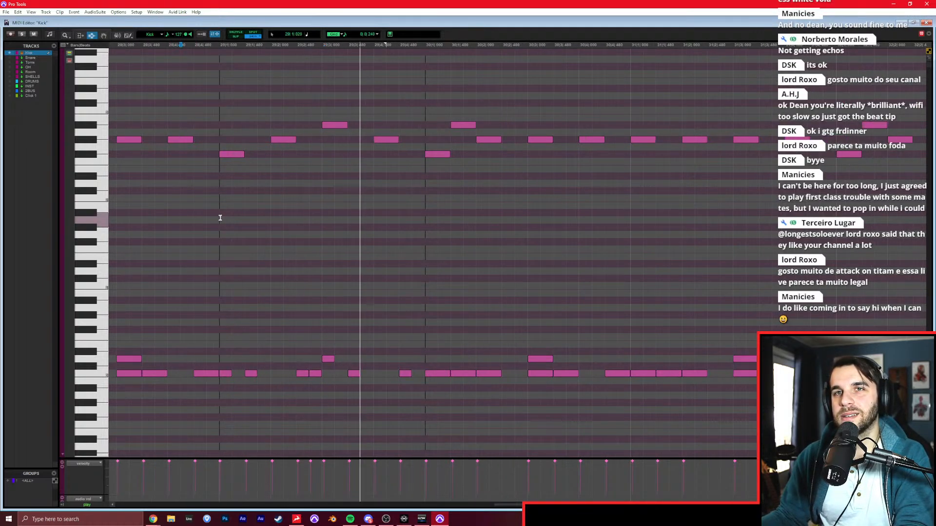
{"action": "left_click", "coordinate": [305, 214]}
{"action": "scroll", "coordinate": [369, 222], "scroll_direction": "right", "scroll_amount": 3}
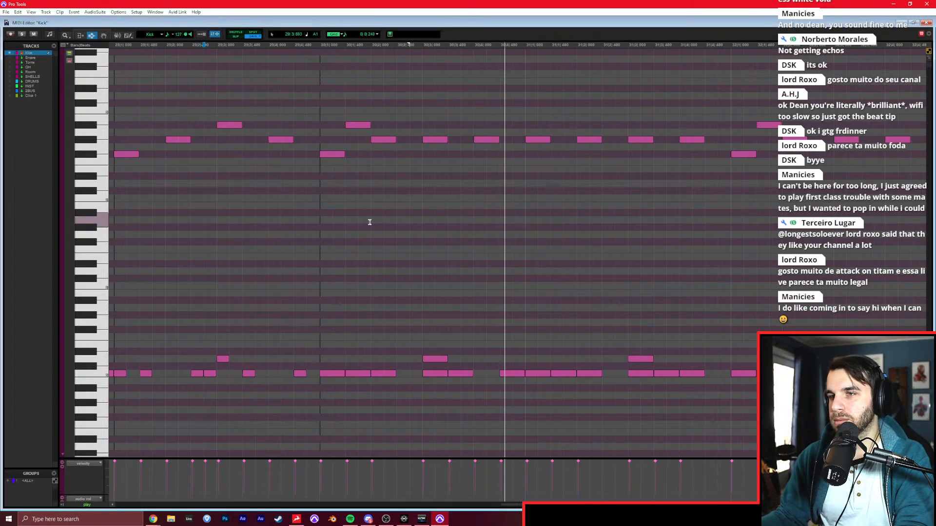
{"action": "scroll", "coordinate": [371, 222], "scroll_direction": "right", "scroll_amount": 5}
{"action": "scroll", "coordinate": [396, 214], "scroll_direction": "right", "scroll_amount": 10}
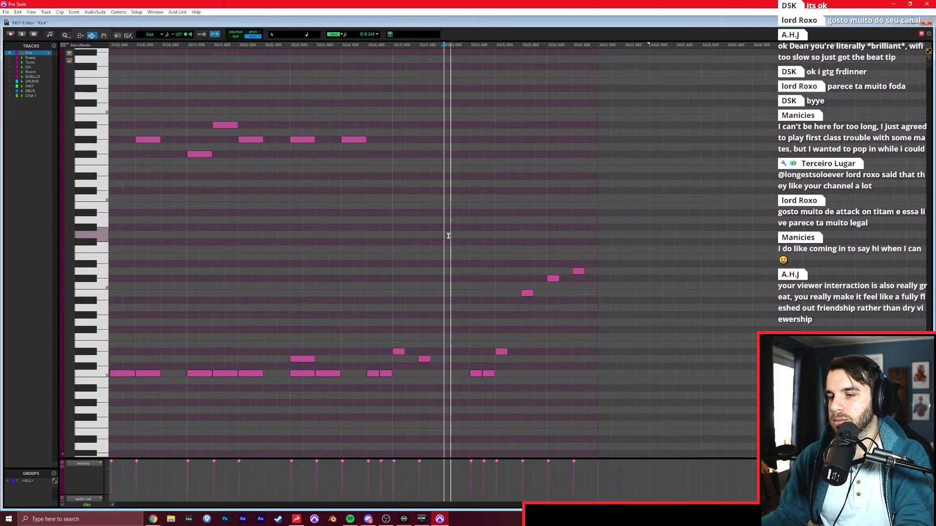
Try deleting the notes of bar 33, play from there, and undo the deletion.
{"action": "left_click_drag", "start_coordinate": [395, 249], "coordinate": [616, 237]}
{"action": "key", "text": "Delete"}
{"action": "left_click", "coordinate": [394, 249]}
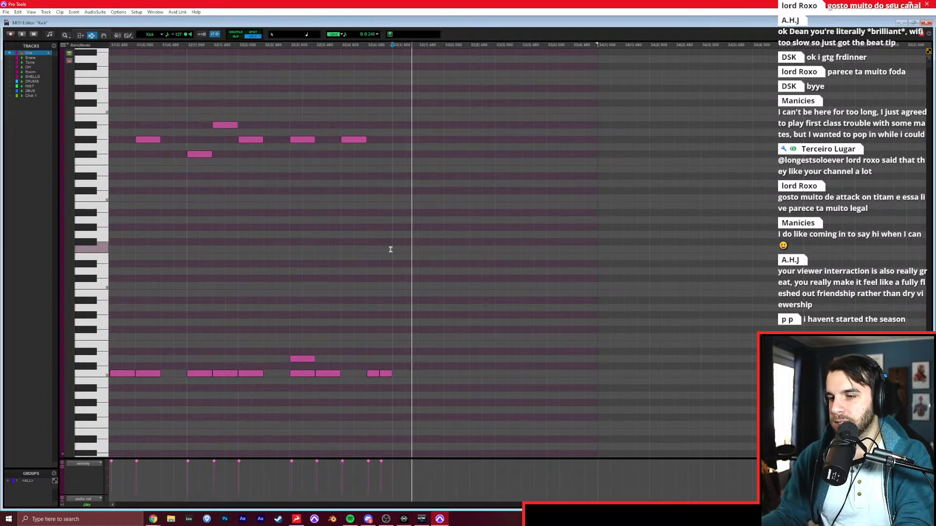
{"action": "key", "text": "ctrl+z"}
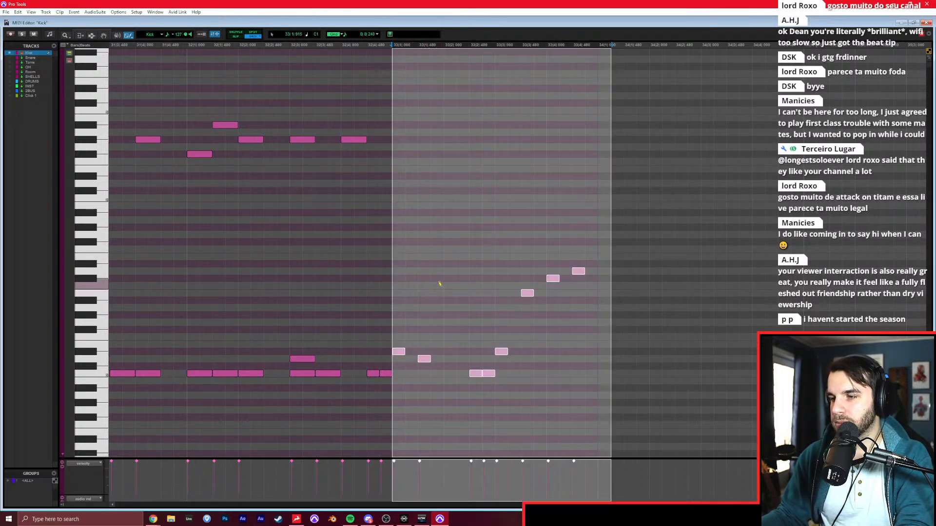
{"action": "left_click", "coordinate": [372, 278]}
{"action": "key", "text": "ctrl+z"}
Draw D#0 on beat 1 of bar 34 and stack C0, D0 and D1 on position 1.3.
{"action": "scroll", "coordinate": [369, 274], "scroll_direction": "right", "scroll_amount": 5}
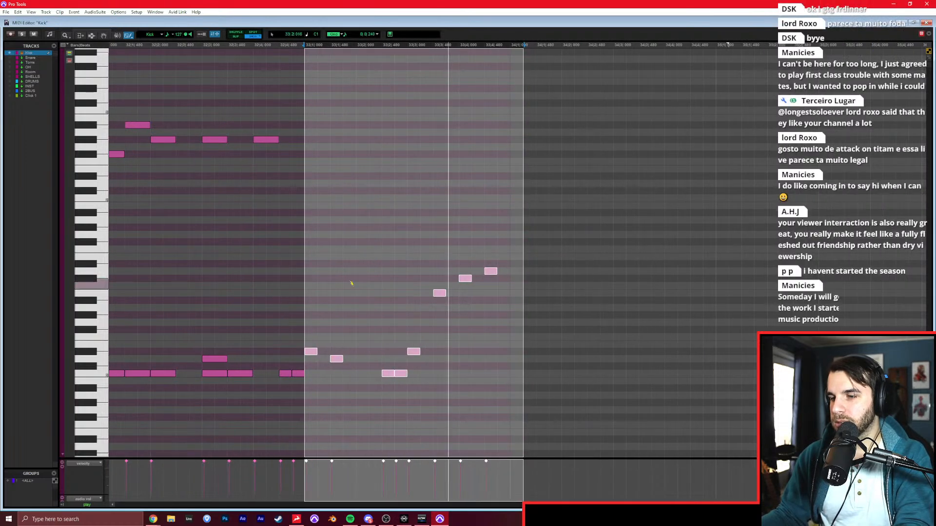
{"action": "scroll", "coordinate": [323, 296], "scroll_direction": "right", "scroll_amount": 3}
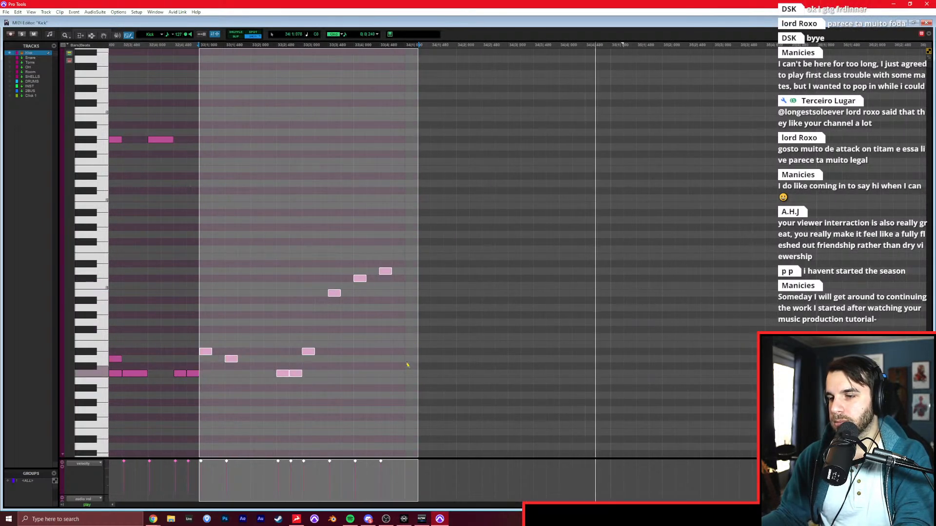
{"action": "left_click", "coordinate": [409, 354]}
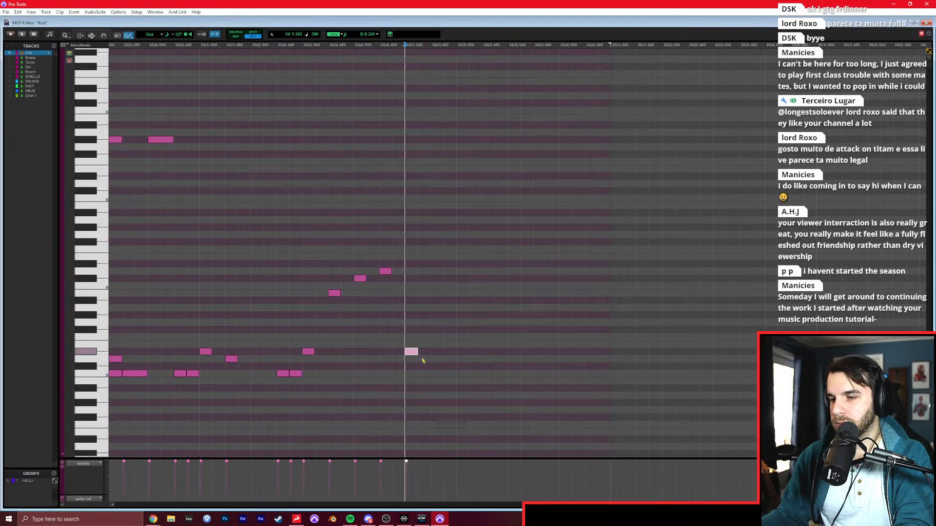
{"action": "left_click", "coordinate": [437, 373]}
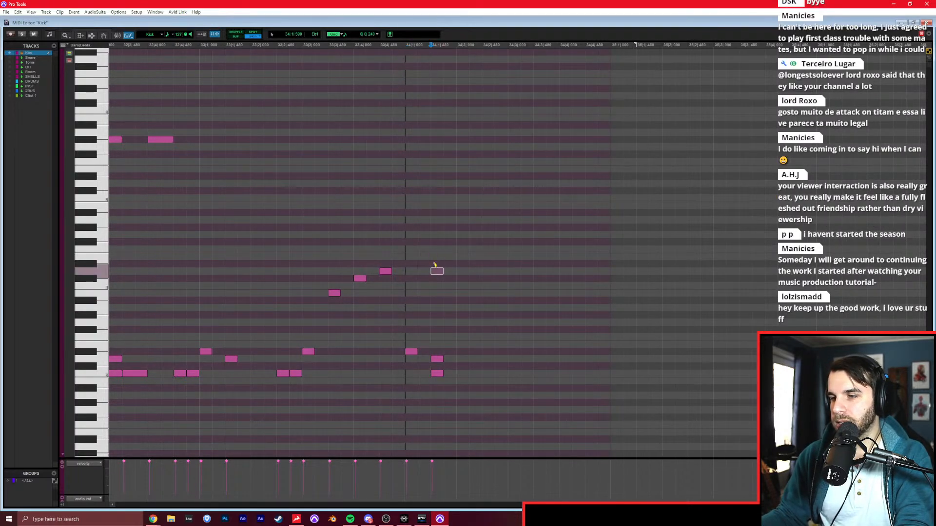
Duplicate the C0, D0 and D1 stack every eighth note up to position 2.3 of bar 35.
{"action": "key", "text": "F7"}
{"action": "left_click_drag", "start_coordinate": [431, 277], "coordinate": [457, 278]}
{"action": "key", "text": "ctrl+d"}
{"action": "key", "text": "ctrl+d"}
{"action": "key", "text": "ctrl+d"}
{"action": "key", "text": "ctrl+d"}
{"action": "key", "text": "ctrl+d"}
{"action": "key", "text": "ctrl+d"}
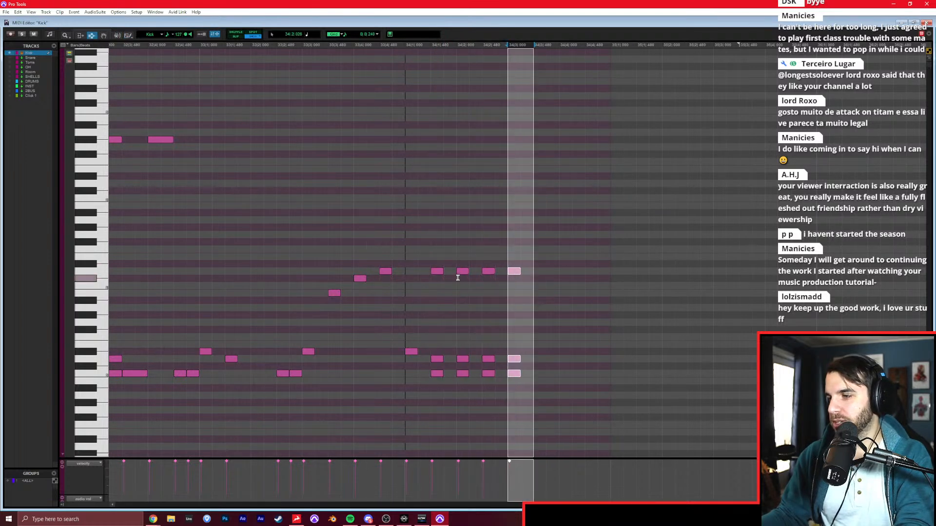
{"action": "key", "text": "ctrl+d"}
{"action": "key", "text": "ctrl+d"}
{"action": "key", "text": "ctrl+d"}
{"action": "key", "text": "ctrl+d"}
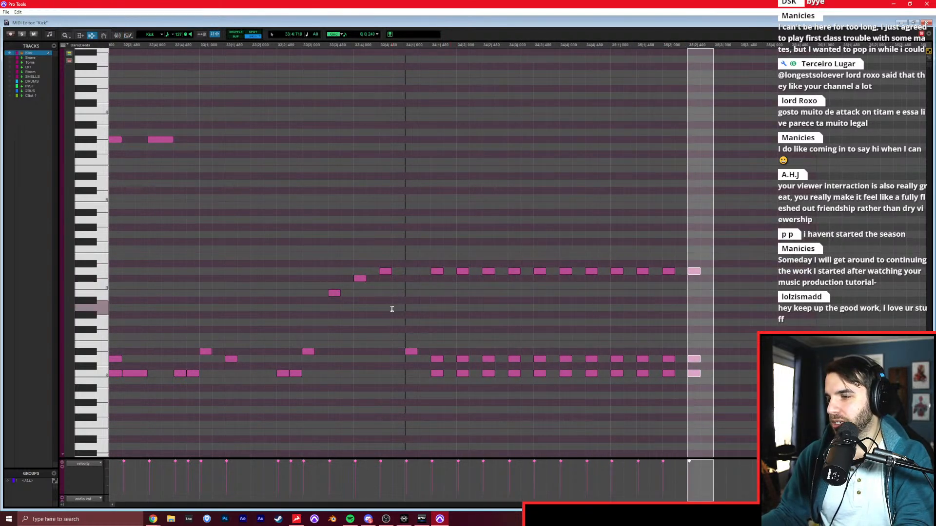
Change the velocity of the stacked hits smoothly up to 127 from bar 34 position 1.3 to bar 35 position 1.3, and play it back.
{"action": "left_click", "coordinate": [392, 306]}
{"action": "key", "text": "space"}
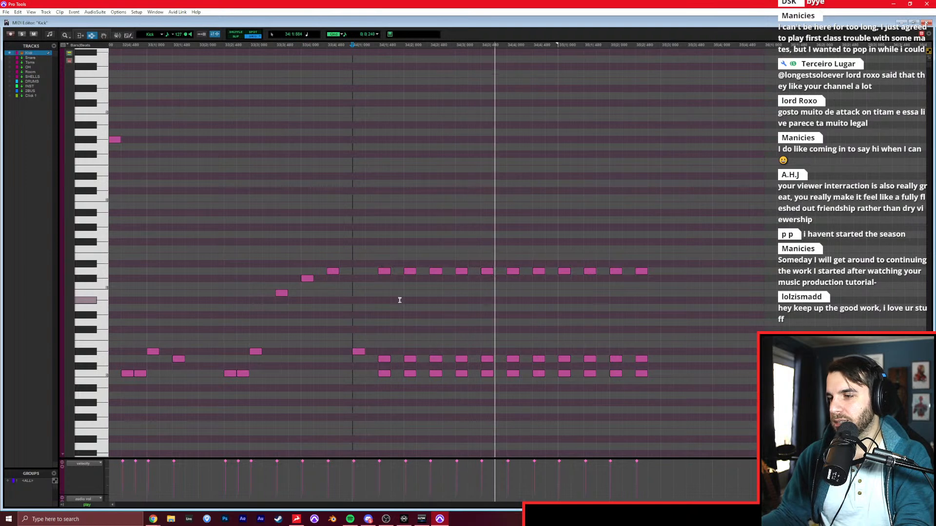
{"action": "left_click_drag", "start_coordinate": [379, 294], "coordinate": [610, 283]}
{"action": "key", "text": "alt+t"}
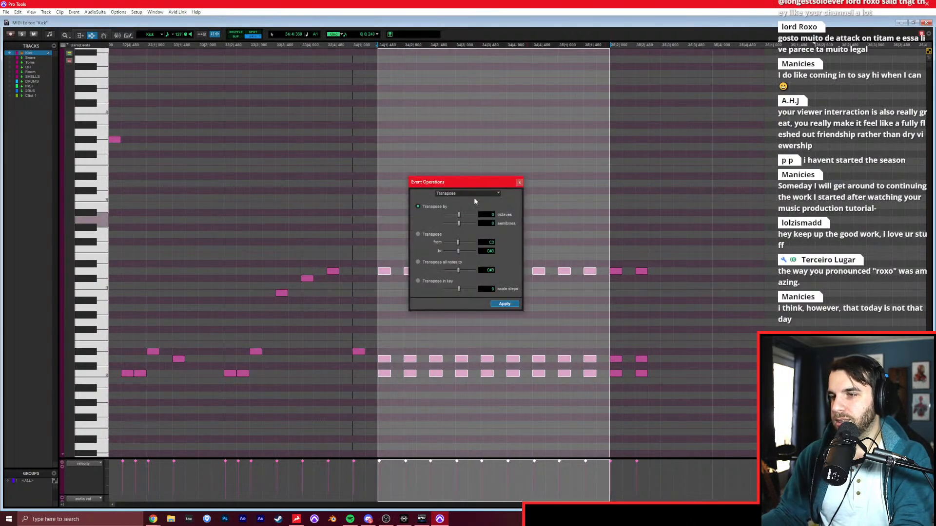
{"action": "left_click", "coordinate": [458, 195]}
{"action": "left_click", "coordinate": [467, 202]}
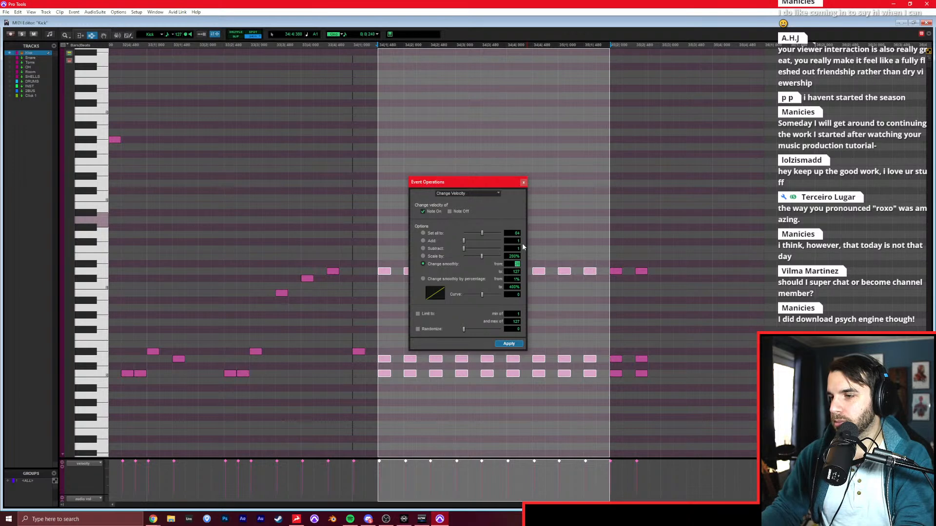
{"action": "key", "text": "Return"}
{"action": "left_click", "coordinate": [249, 247]}
{"action": "key", "text": "space"}
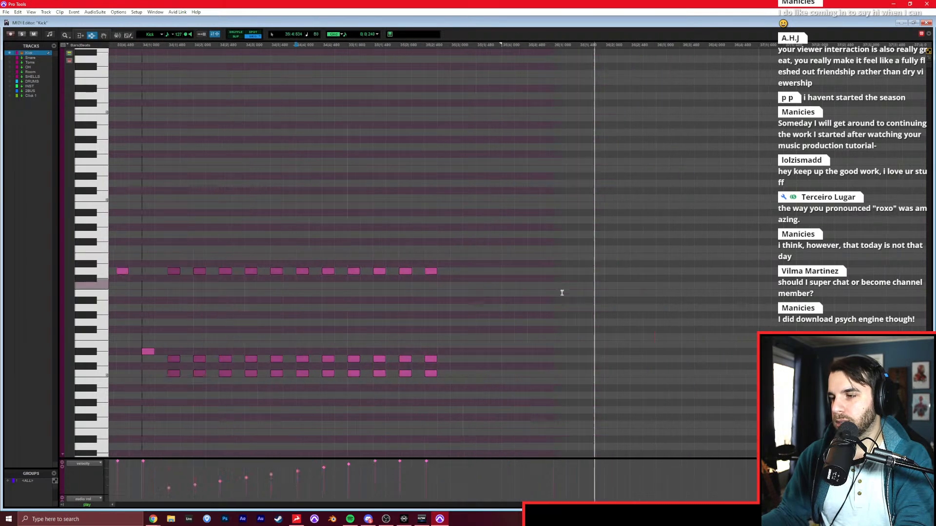
Draw C0 in bar 36 on positions 1.1 and 2.3, and D0 on beat 3.
{"action": "key", "text": "F10"}
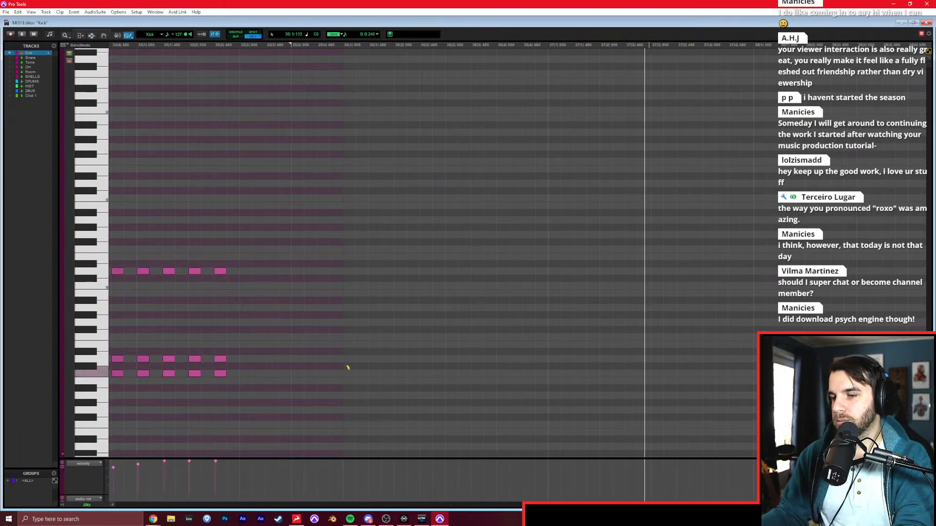
{"action": "left_click", "coordinate": [347, 370]}
{"action": "key", "text": "space"}
{"action": "left_click", "coordinate": [422, 373]}
{"action": "left_click", "coordinate": [447, 359]}
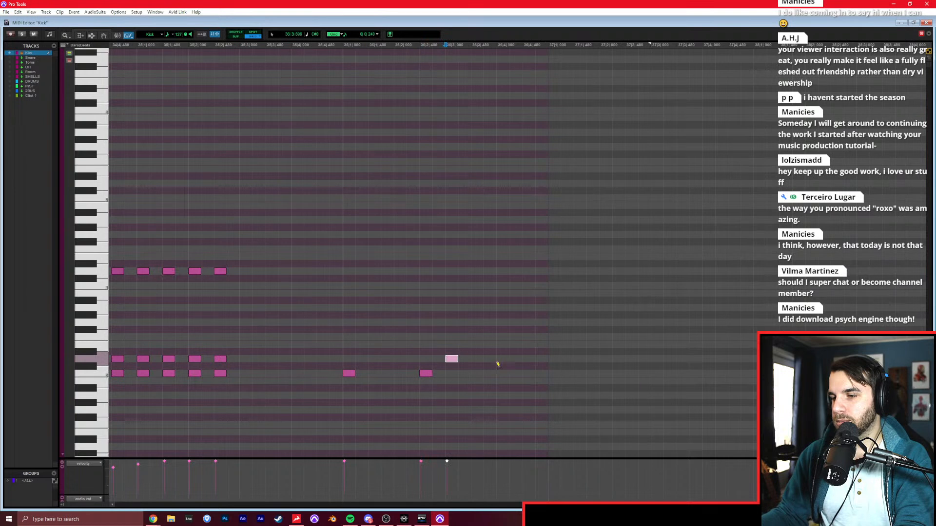
Draw C0 in bar 37 on positions 1.1, 2.3 and 3.3, and D0 on beat 3.
{"action": "left_click", "coordinate": [628, 373]}
{"action": "left_click", "coordinate": [666, 358]}
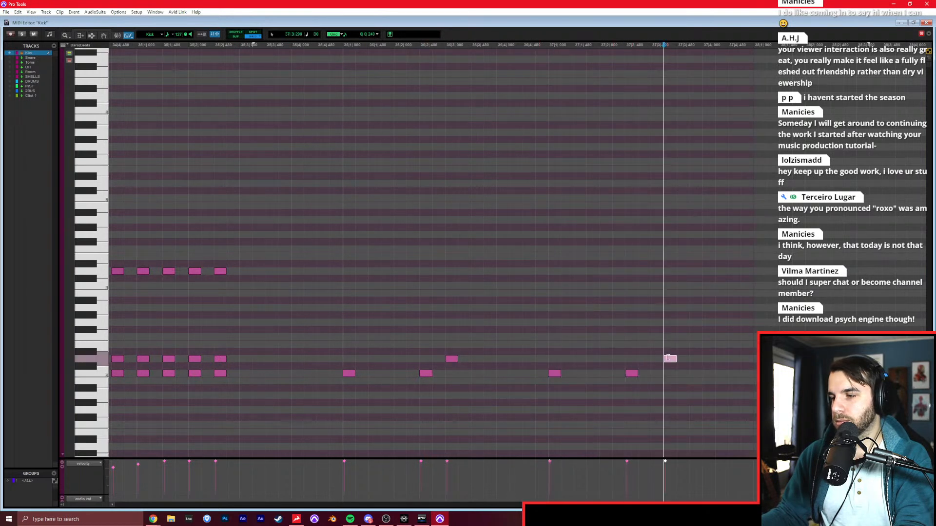
{"action": "left_click", "coordinate": [653, 359]}
{"action": "left_click", "coordinate": [679, 373]}
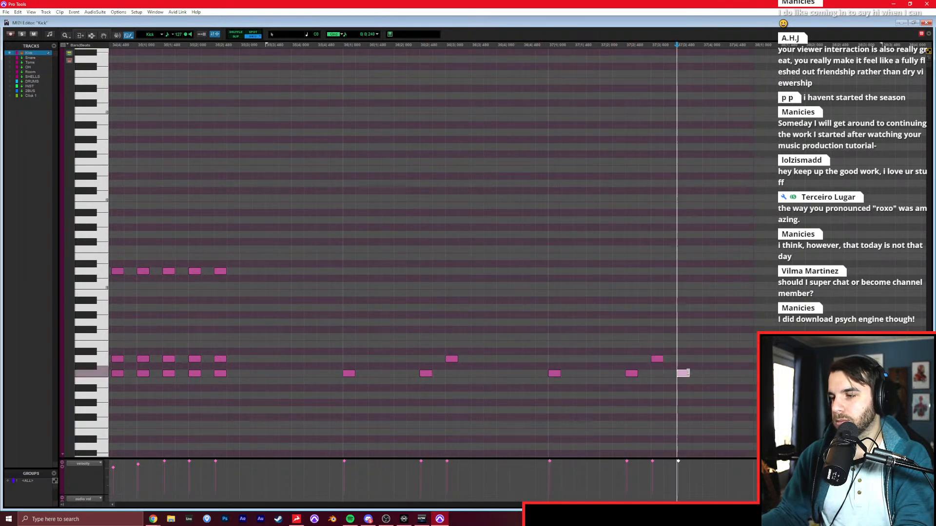
Add F#2 on beat 1 of bar 36 and D3 on every following quarter note through beat 4 of bar 37.
{"action": "left_click", "coordinate": [349, 155]}
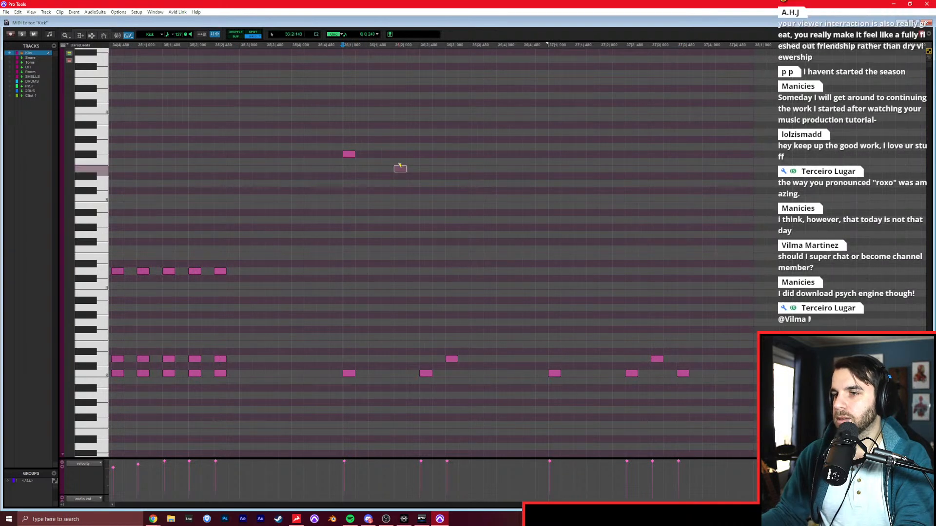
{"action": "left_click", "coordinate": [398, 92]}
{"action": "left_click", "coordinate": [502, 92]}
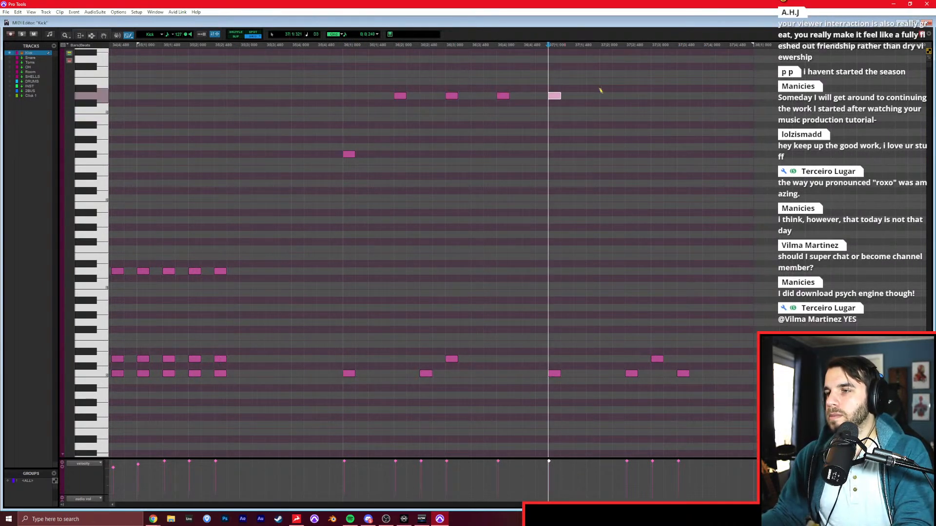
{"action": "left_click", "coordinate": [650, 92]}
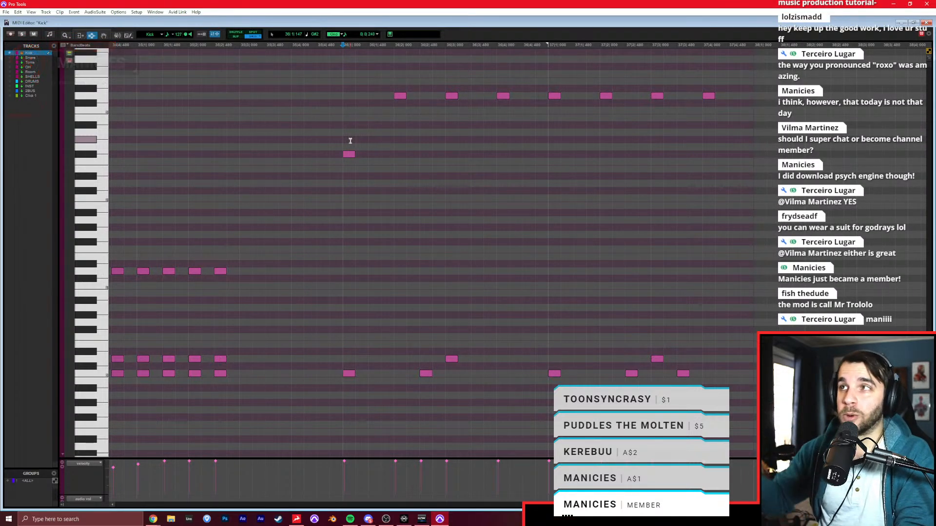
Play back the Kick track's drum pattern from the first drop at bar 6.
{"action": "key", "text": "r"}
{"action": "key", "text": "r"}
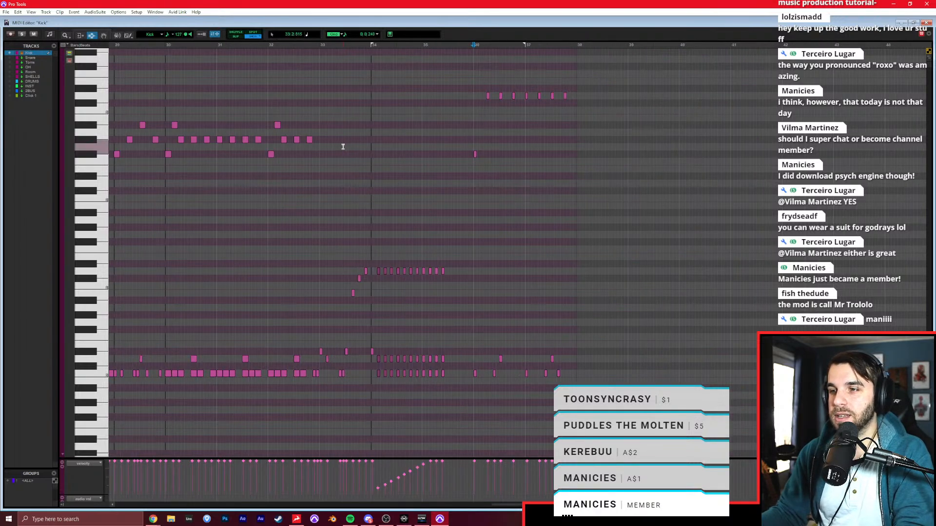
{"action": "scroll", "coordinate": [380, 169], "scroll_direction": "left", "scroll_amount": 3}
{"action": "key", "text": "F8"}
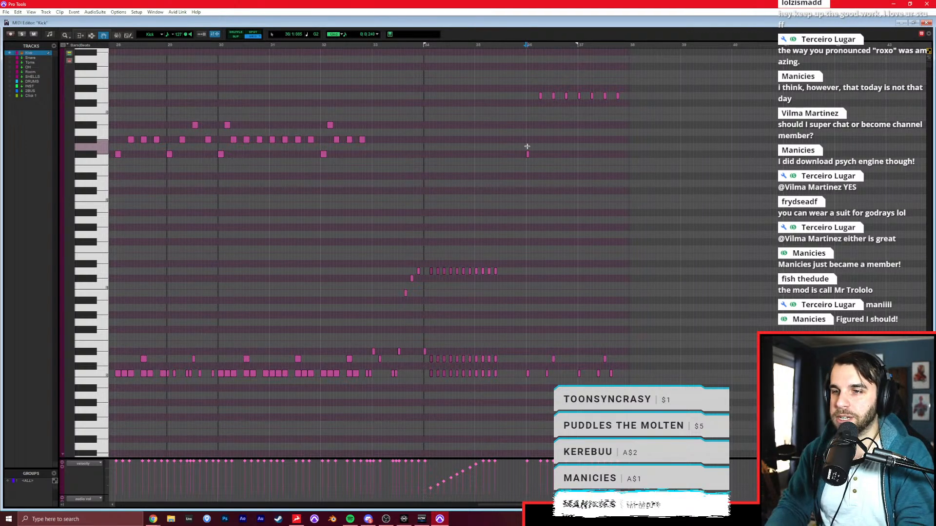
{"action": "key", "text": "Return"}
{"action": "key", "text": "F7"}
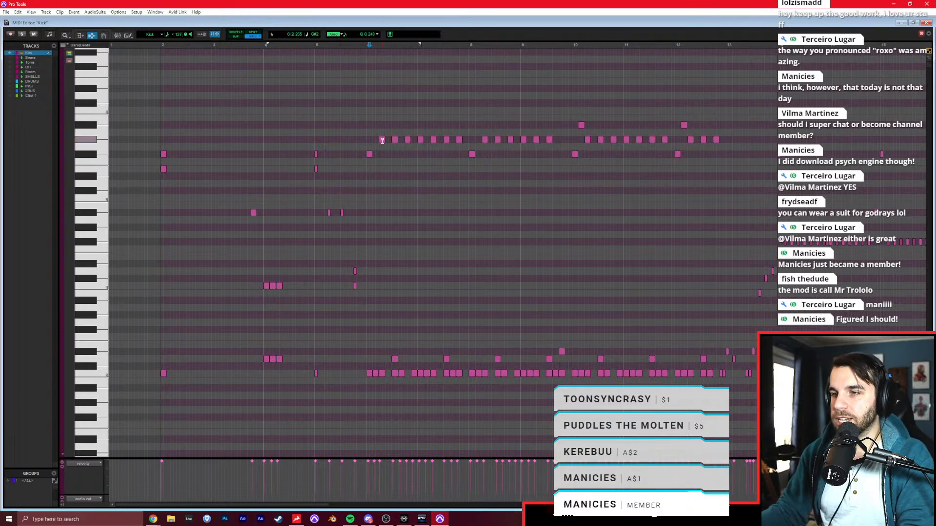
{"action": "key", "text": "space"}
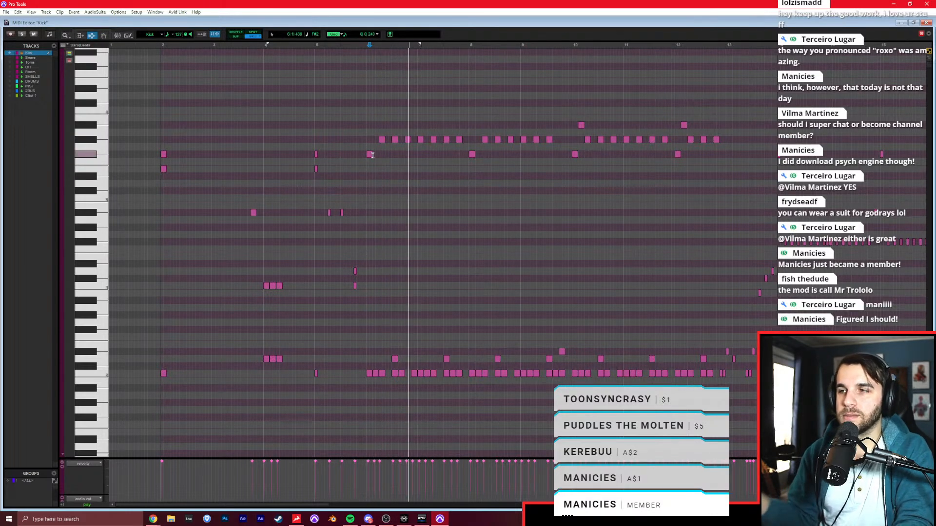
Play back the section following the first drop and review the Kick track's drum notes up to bar 37.
{"action": "key", "text": "space"}
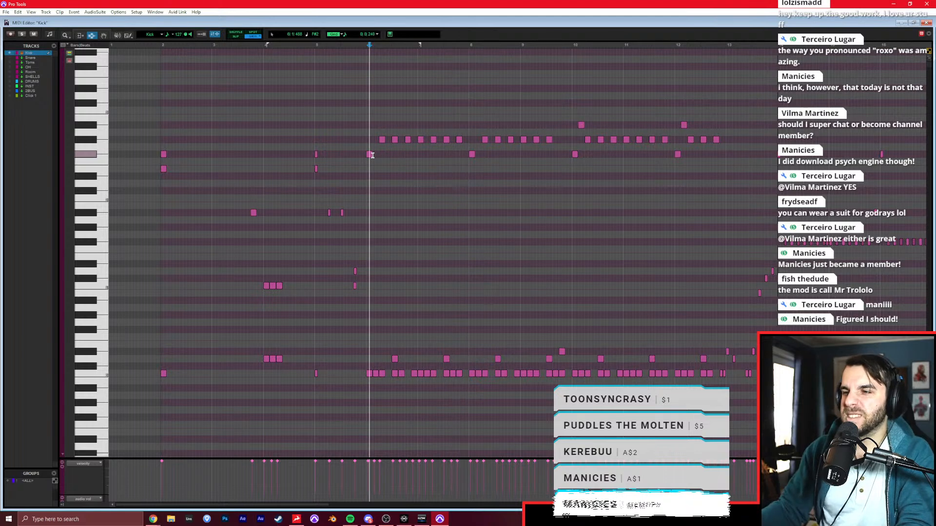
{"action": "scroll", "coordinate": [372, 155], "scroll_direction": "right", "scroll_amount": 4}
{"action": "scroll", "coordinate": [395, 158], "scroll_direction": "right", "scroll_amount": 3}
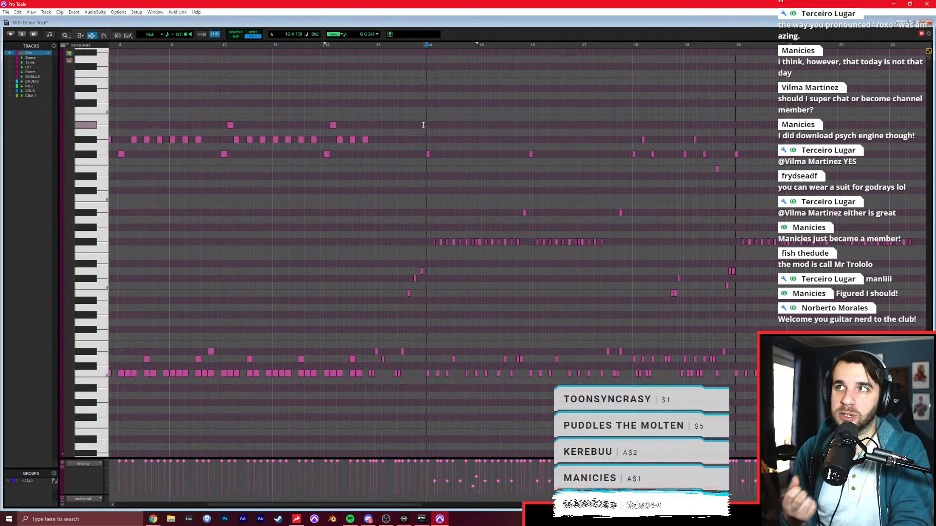
{"action": "key", "text": "space"}
{"action": "scroll", "coordinate": [407, 113], "scroll_direction": "right", "scroll_amount": 1}
{"action": "scroll", "coordinate": [407, 113], "scroll_direction": "right", "scroll_amount": 1}
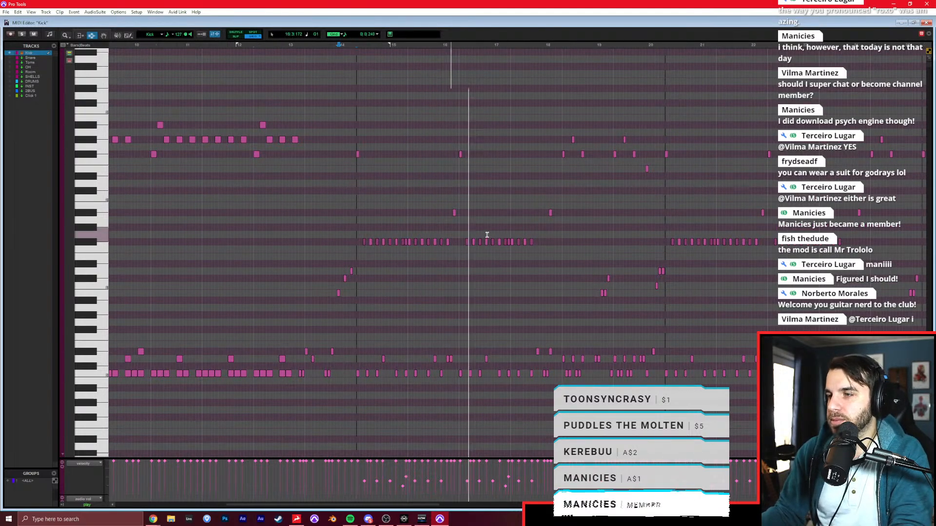
{"action": "scroll", "coordinate": [448, 240], "scroll_direction": "right", "scroll_amount": 3}
{"action": "key", "text": "space"}
{"action": "scroll", "coordinate": [380, 229], "scroll_direction": "right", "scroll_amount": 15}
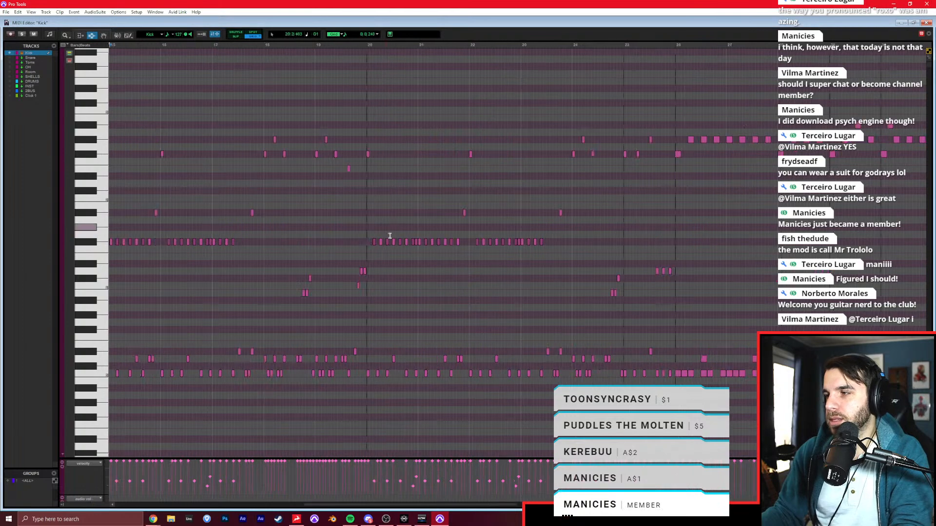
{"action": "scroll", "coordinate": [459, 220], "scroll_direction": "right", "scroll_amount": 3}
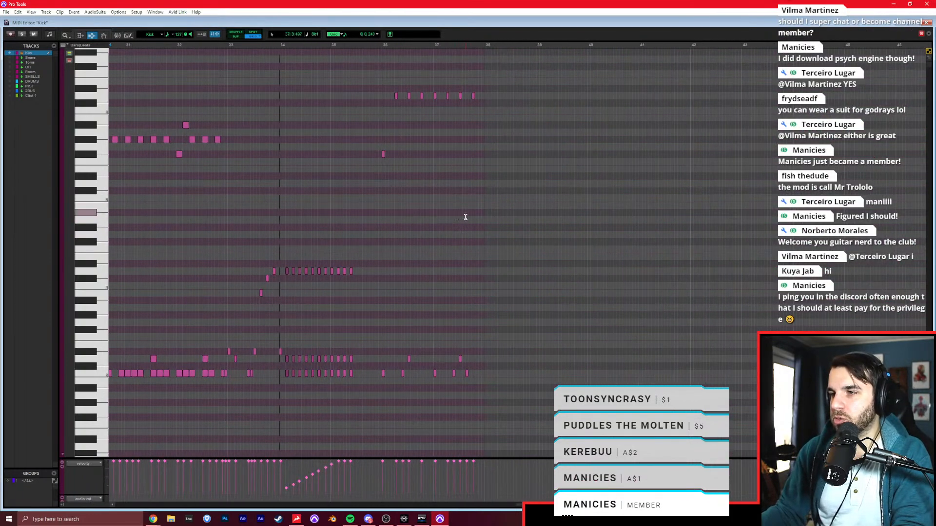
Play back the drum pattern of bars 36 and 37 against the reference song.
{"action": "key", "text": "t"}
{"action": "key", "text": "t"}
{"action": "scroll", "coordinate": [402, 184], "scroll_direction": "right", "scroll_amount": 4}
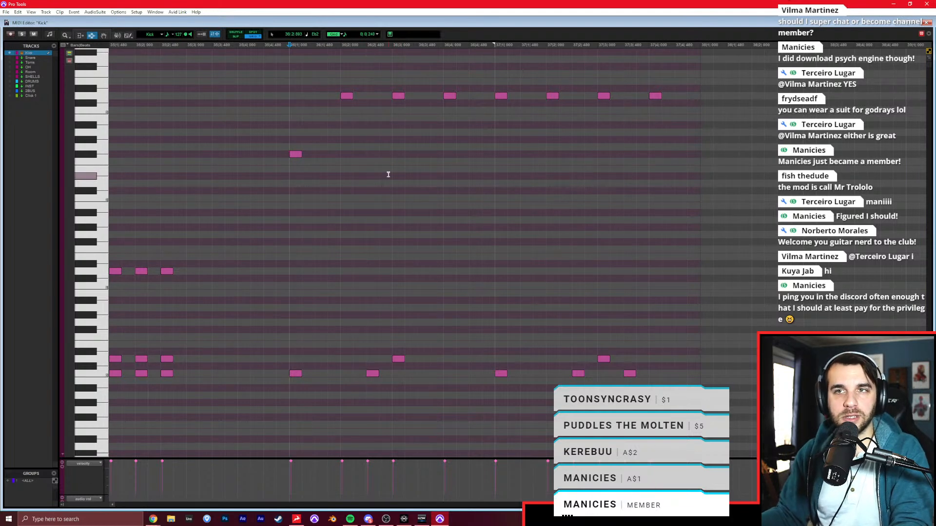
{"action": "key", "text": "space"}
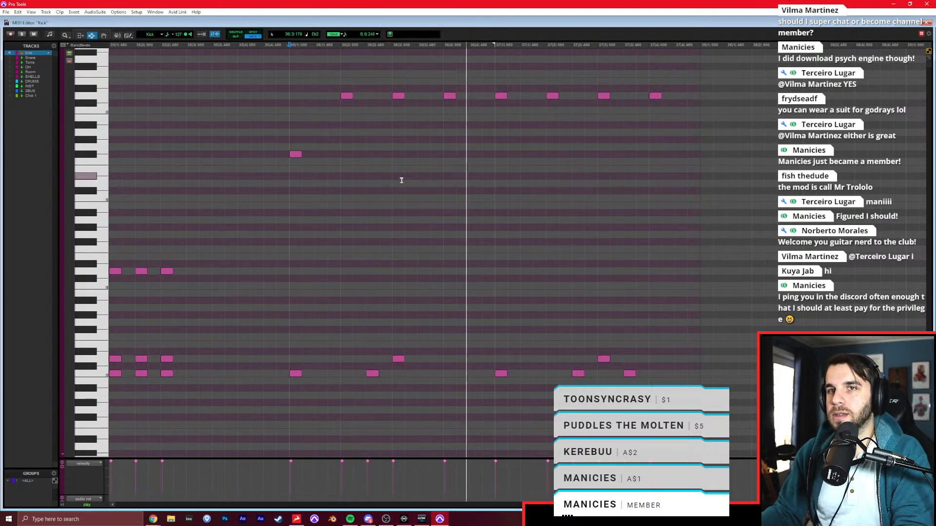
{"action": "scroll", "coordinate": [402, 180], "scroll_direction": "right", "scroll_amount": 1}
{"action": "key", "text": "space"}
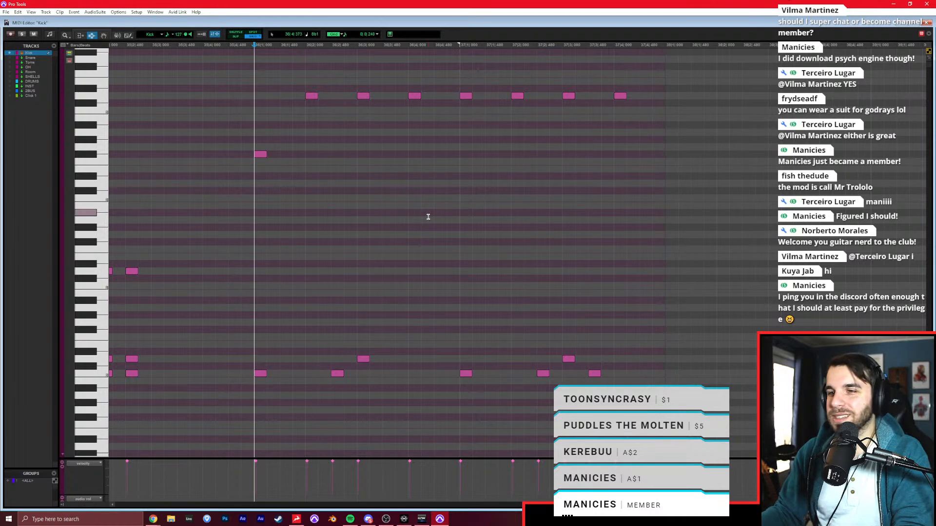
{"action": "key", "text": "space"}
{"action": "scroll", "coordinate": [343, 229], "scroll_direction": "right", "scroll_amount": 1}
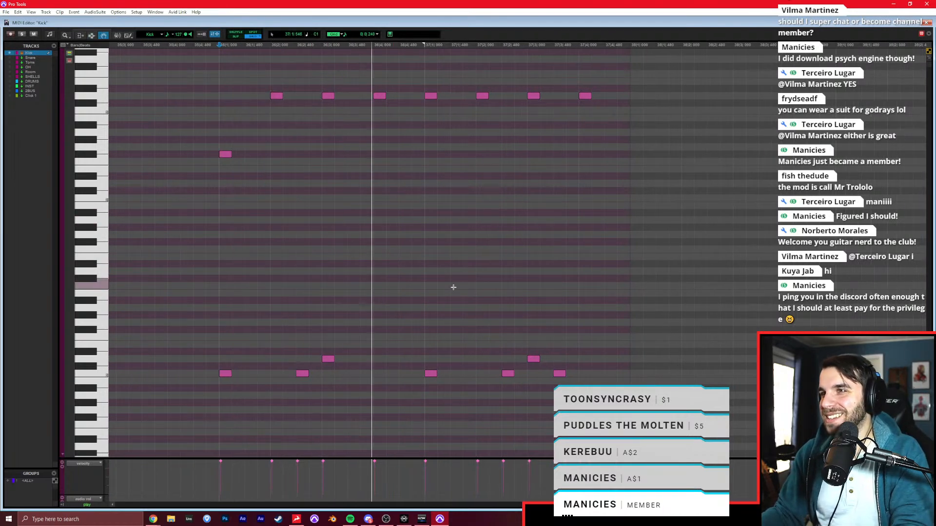
{"action": "key", "text": "F7"}
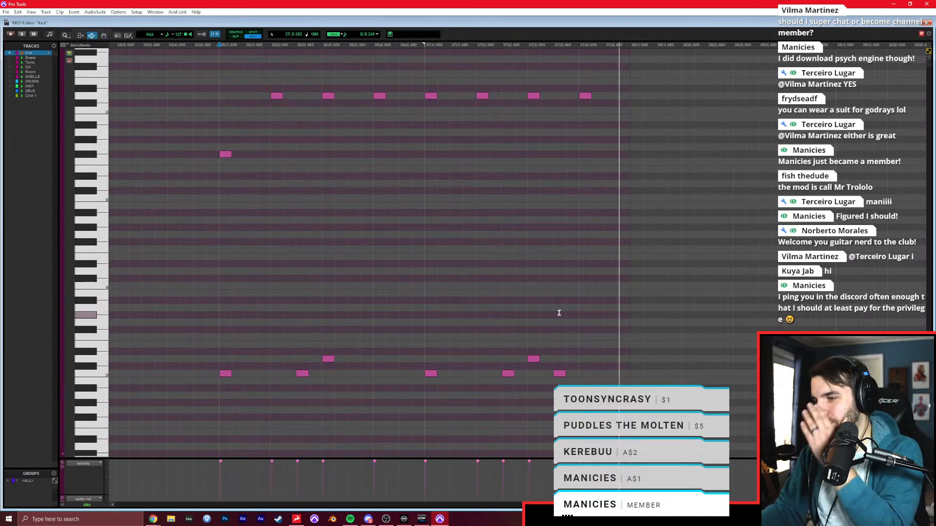
Duplicate all drum notes of bars 36 and 37 into bars 38 and 39.
{"action": "scroll", "coordinate": [546, 312], "scroll_direction": "right", "scroll_amount": 2}
{"action": "key", "text": "r"}
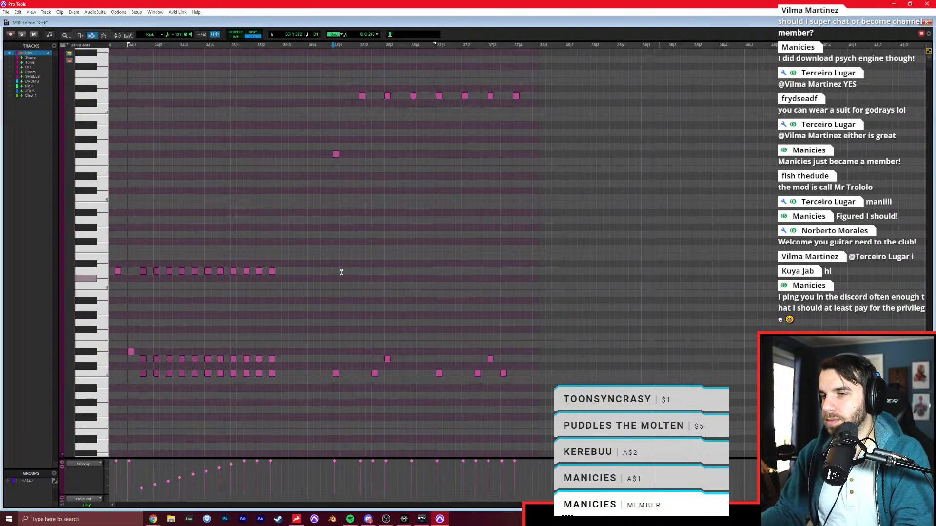
{"action": "left_click_drag", "start_coordinate": [335, 268], "coordinate": [538, 263]}
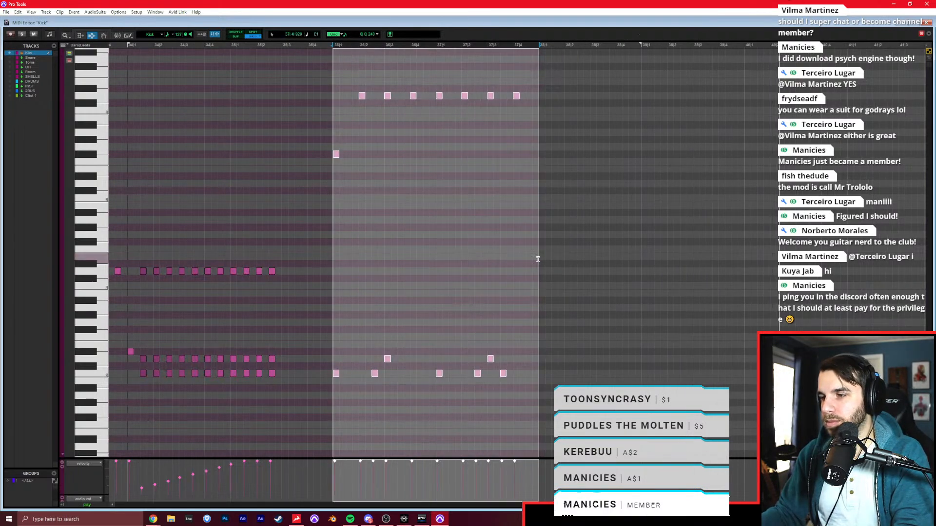
{"action": "key", "text": "ctrl+d"}
Clear bar 39 and draw C0 on 1.1, 2.3 and 3.3, D0 on 1.3, D#0 on beat 3, C1 and D1 on beat 4.
{"action": "left_click_drag", "start_coordinate": [641, 254], "coordinate": [750, 268]}
{"action": "key", "text": "Delete"}
{"action": "key", "text": "F10"}
{"action": "left_click", "coordinate": [643, 373]}
{"action": "left_click", "coordinate": [657, 359]}
{"action": "left_click", "coordinate": [683, 373]}
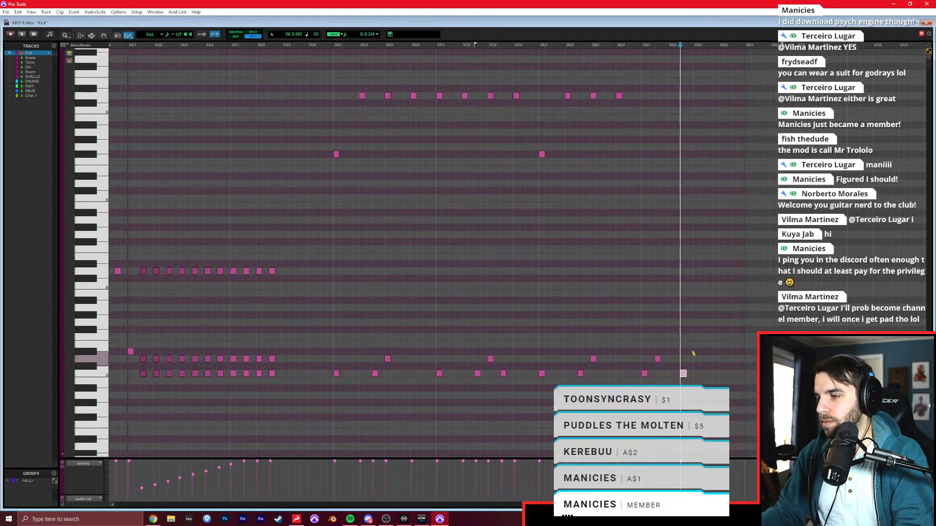
{"action": "left_click", "coordinate": [721, 271]}
Shift the D1 note on beat 4 of bar 39 slightly later in Slip mode, then return to Grid mode.
{"action": "key", "text": "t"}
{"action": "key", "text": "t"}
{"action": "key", "text": "F2"}
{"action": "key", "text": "F8"}
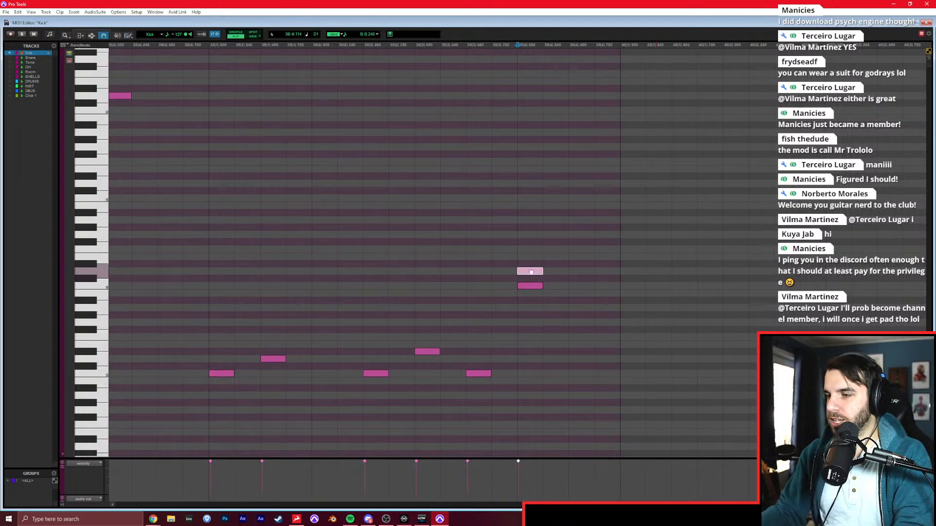
{"action": "key", "text": "r"}
{"action": "key", "text": "r"}
{"action": "key", "text": "r"}
{"action": "key", "text": "F7"}
{"action": "key", "text": "F4"}
{"action": "key", "text": "t"}
{"action": "key", "text": "t"}
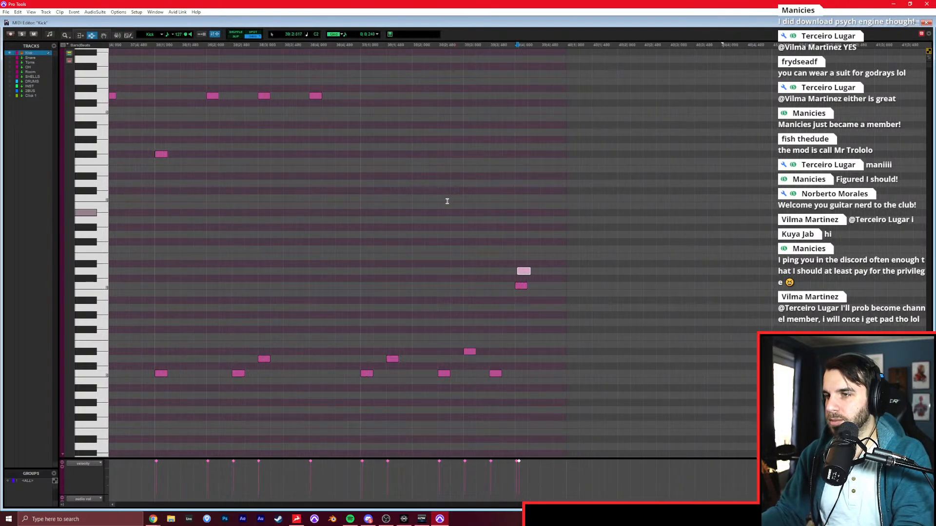
Duplicate bar 38's F#2 and D3 cymbal notes into bar 39 and play back the result.
{"action": "left_click_drag", "start_coordinate": [372, 170], "coordinate": [153, 84]}
{"action": "key", "text": "ctrl+d"}
{"action": "left_click", "coordinate": [217, 200]}
{"action": "key", "text": "space"}
{"action": "scroll", "coordinate": [236, 195], "scroll_direction": "right", "scroll_amount": 1}
{"action": "left_click", "coordinate": [243, 181]}
{"action": "left_click", "coordinate": [427, 204]}
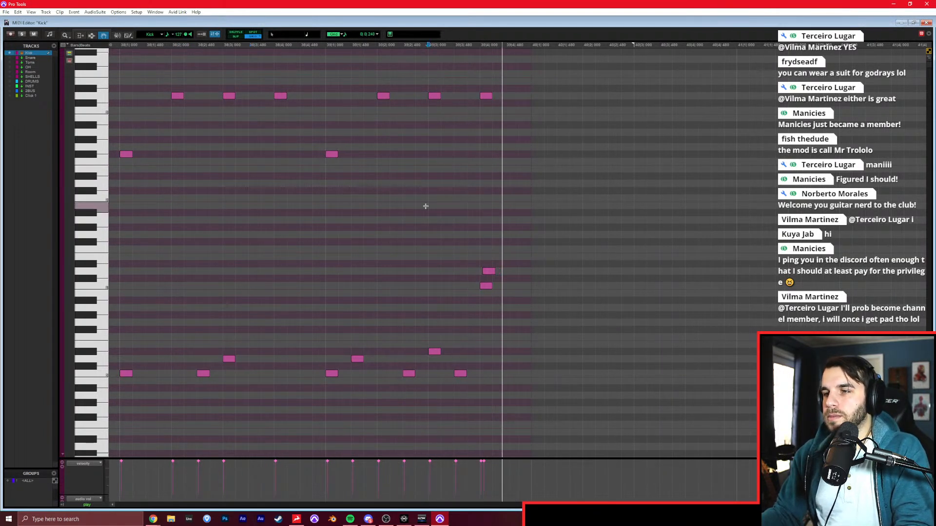
Delete the D3 notes on beats 3 and 4 of bar 39 and play back the bar.
{"action": "left_click_drag", "start_coordinate": [535, 100], "coordinate": [422, 77]}
{"action": "key", "text": "Delete"}
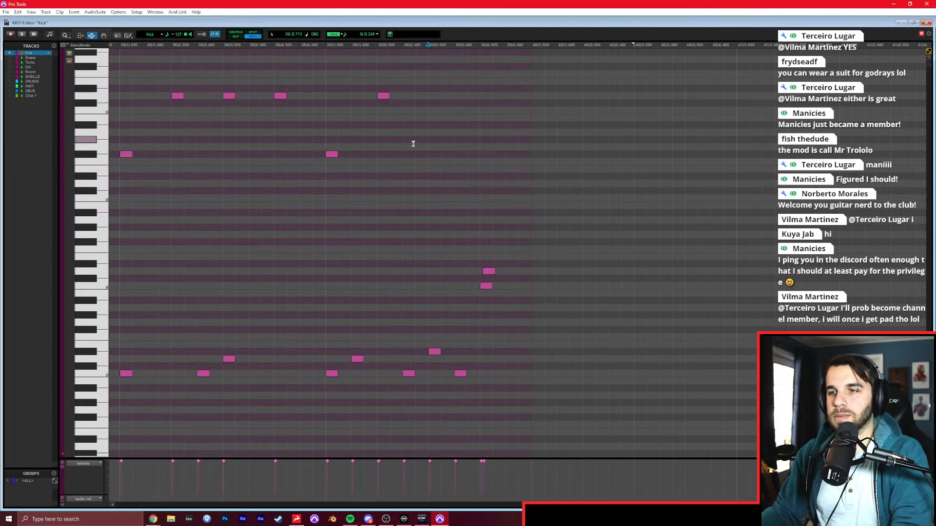
{"action": "key", "text": "space"}
{"action": "left_click", "coordinate": [381, 178]}
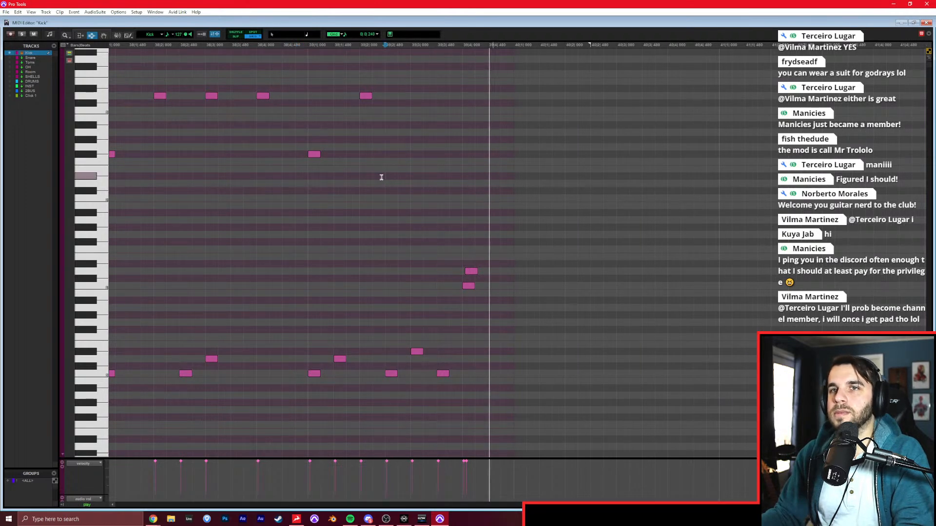
Split the Kick clip at bar 36 in the Edit window and duplicate the four-bar chorus clip to bar 40.
{"action": "key", "text": "ctrl+w"}
{"action": "key", "text": "r"}
{"action": "key", "text": "r"}
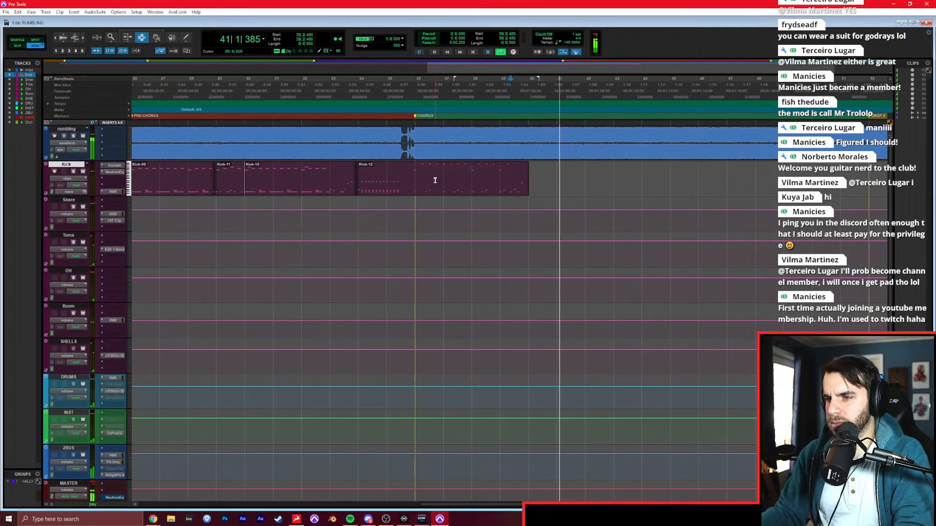
{"action": "left_click", "coordinate": [413, 174]}
{"action": "key", "text": "b"}
{"action": "double_click", "coordinate": [441, 174]}
{"action": "key", "text": "ctrl+d"}
Trim the duplicated Kick clip so it ends at bar 43.
{"action": "left_click", "coordinate": [561, 177]}
{"action": "key", "text": "t"}
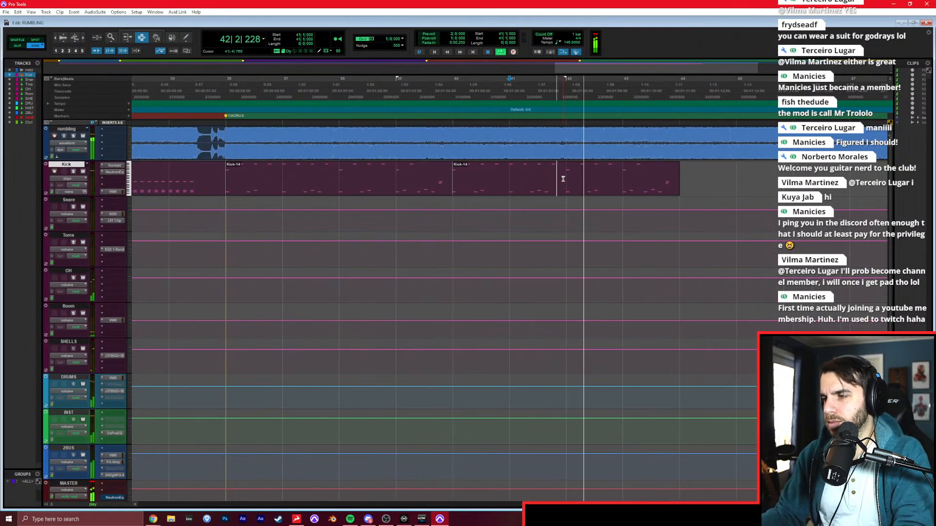
{"action": "left_click", "coordinate": [617, 180]}
{"action": "key", "text": "s"}
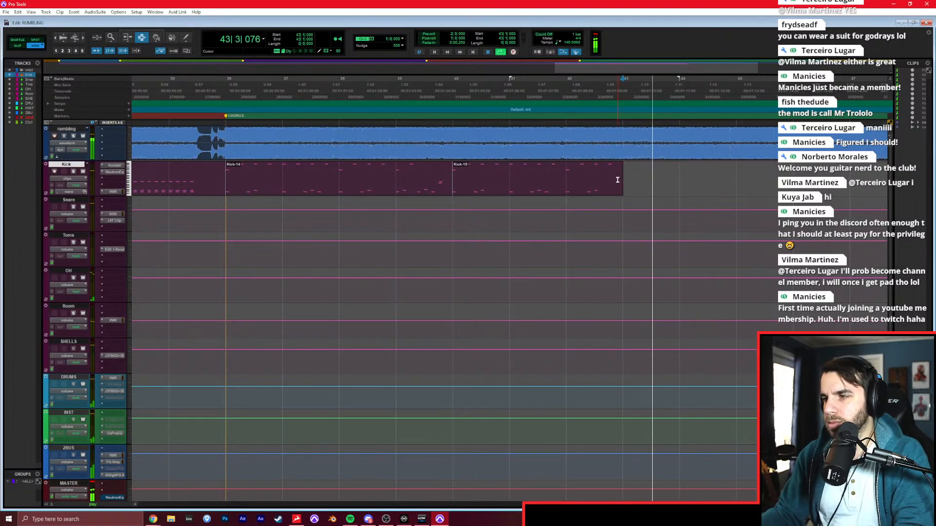
{"action": "key", "text": "space"}
In the MIDI Editor, draw C0 on beat 1 of bar 43, A#0 on 1.3, C#1 on beat 2 and D1 on 2.3, and play it.
{"action": "key", "text": "super+equal"}
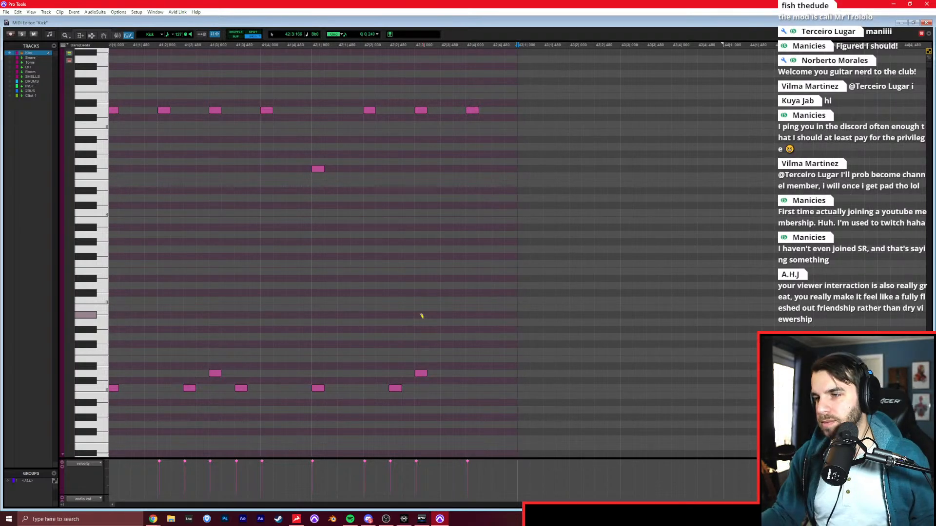
{"action": "left_click", "coordinate": [416, 387]}
{"action": "left_click", "coordinate": [443, 300]}
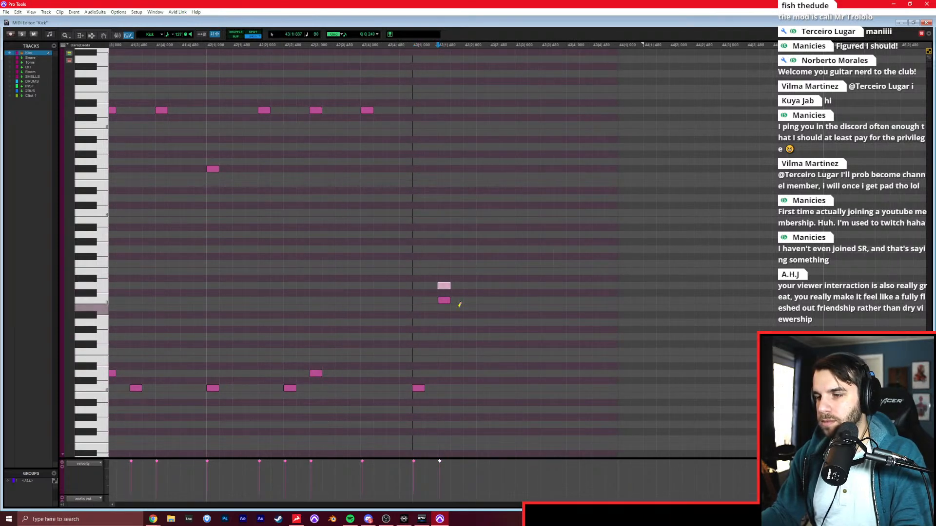
{"action": "left_click", "coordinate": [444, 313]}
{"action": "left_click", "coordinate": [467, 292]}
{"action": "left_click", "coordinate": [493, 285]}
{"action": "key", "text": "F7"}
{"action": "left_click", "coordinate": [412, 314]}
{"action": "key", "text": "space"}
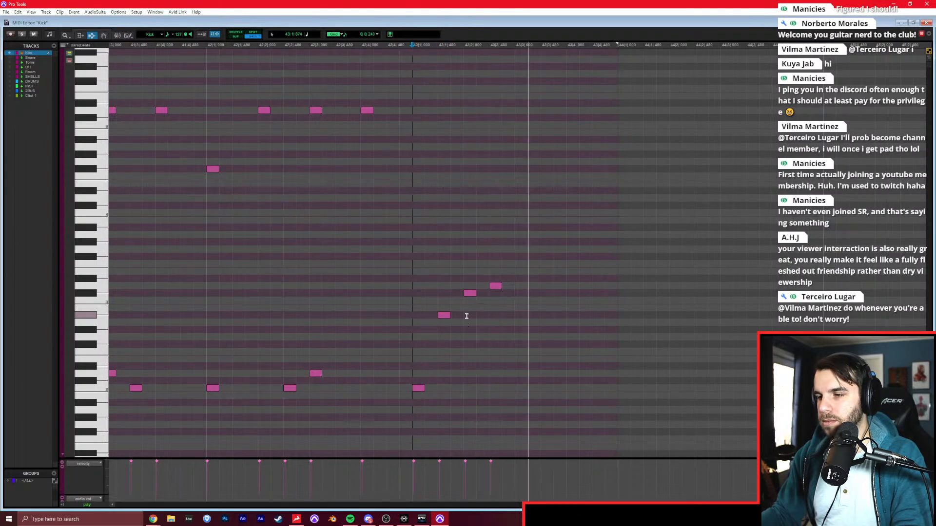
Add D#0 on beat 3 of bar 43 and a D0 sixteenth-note roll from 3.3 through 4.4, and play the fill.
{"action": "key", "text": "F10"}
{"action": "left_click", "coordinate": [468, 366]}
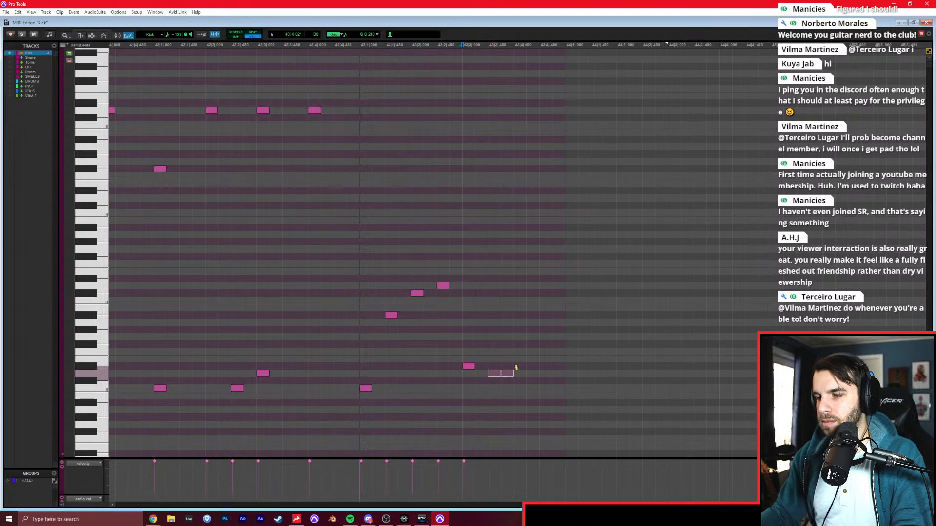
{"action": "left_click_drag", "start_coordinate": [557, 369], "coordinate": [559, 370]}
{"action": "key", "text": "F8"}
{"action": "left_click", "coordinate": [359, 333]}
{"action": "key", "text": "space"}
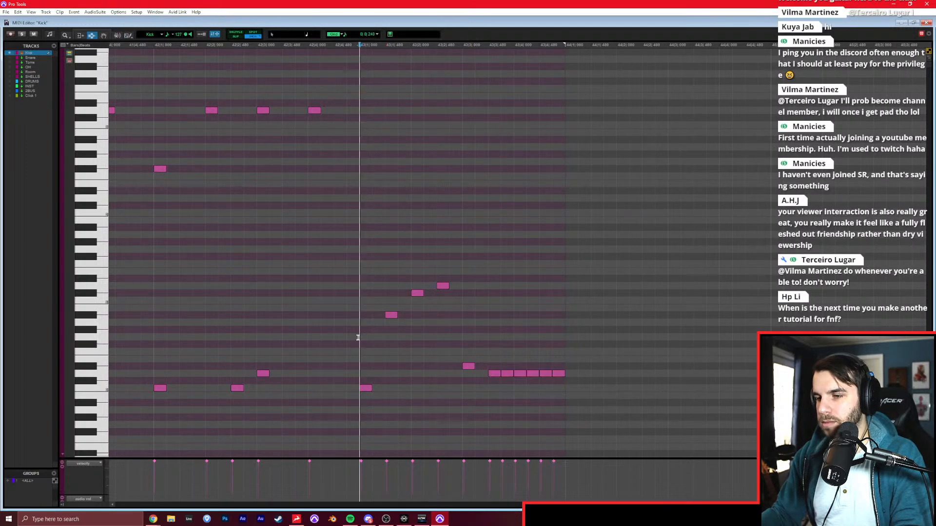
Select the Kick clips of bars 36 through 43 in the Edit window and duplicate them to bar 44.
{"action": "scroll", "coordinate": [419, 329], "scroll_direction": "right", "scroll_amount": 2}
{"action": "scroll", "coordinate": [397, 346], "scroll_direction": "down", "scroll_amount": 4}
{"action": "key", "text": "ctrl+="}
{"action": "left_click_drag", "start_coordinate": [234, 182], "coordinate": [670, 176]}
{"action": "key", "text": "ctrl+d"}
{"action": "left_click", "coordinate": [679, 178]}
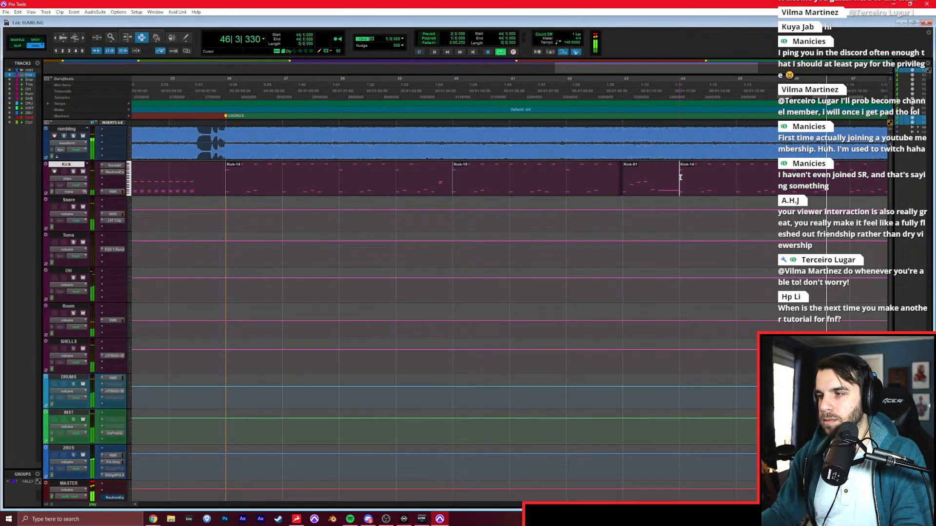
In the MIDI Editor, add C0 on position 4.3 of bar 44, move bar 45's first D3 to G#2, and play back the change.
{"action": "key", "text": "super+="}
{"action": "key", "text": "t"}
{"action": "key", "text": "t"}
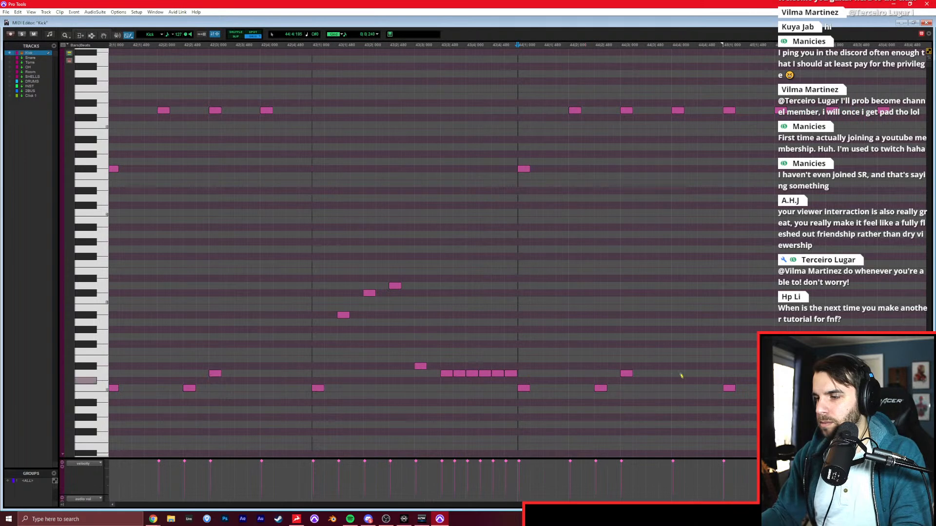
{"action": "left_click", "coordinate": [698, 386]}
{"action": "left_click_drag", "start_coordinate": [736, 112], "coordinate": [733, 155]}
{"action": "key", "text": "F7"}
{"action": "left_click", "coordinate": [503, 175]}
{"action": "key", "text": "space"}
{"action": "scroll", "coordinate": [502, 175], "scroll_direction": "right", "scroll_amount": 5}
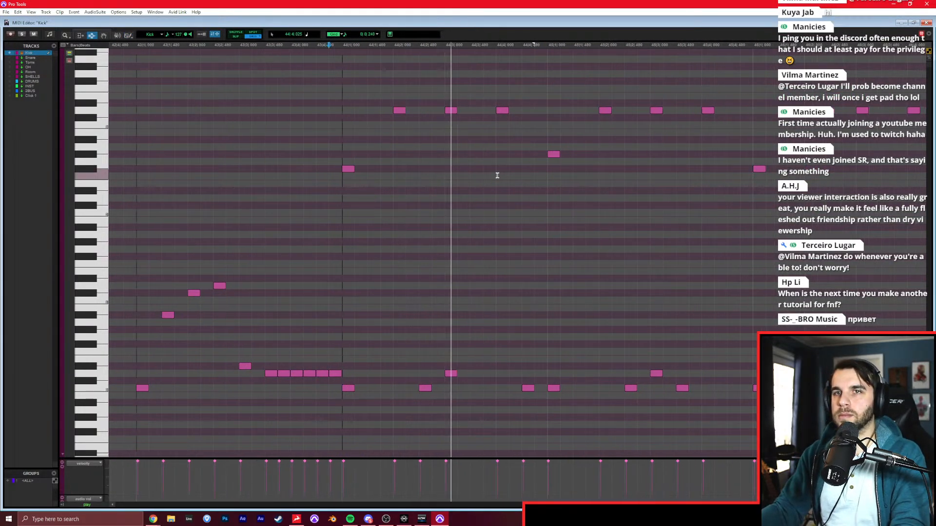
Play back the duplicated chorus drums from bar 44 into bar 47.
{"action": "key", "text": "space"}
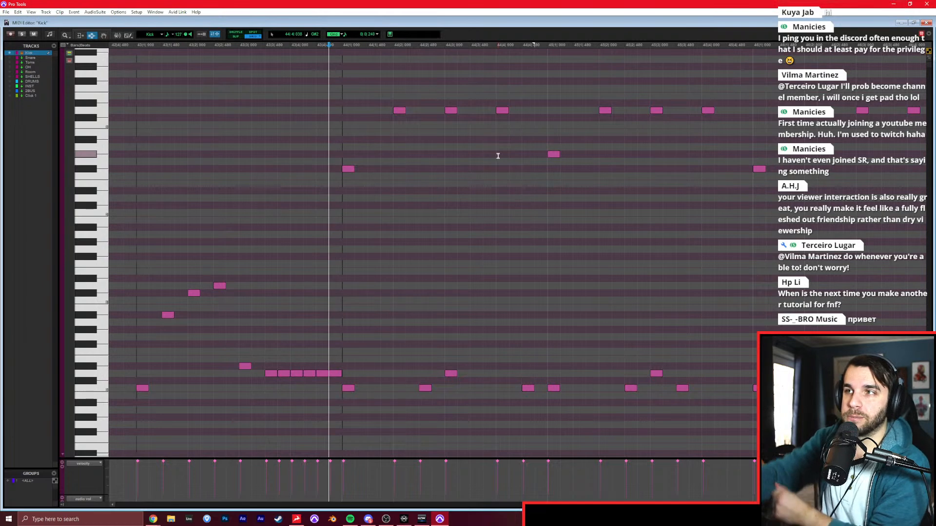
{"action": "left_click", "coordinate": [341, 130]}
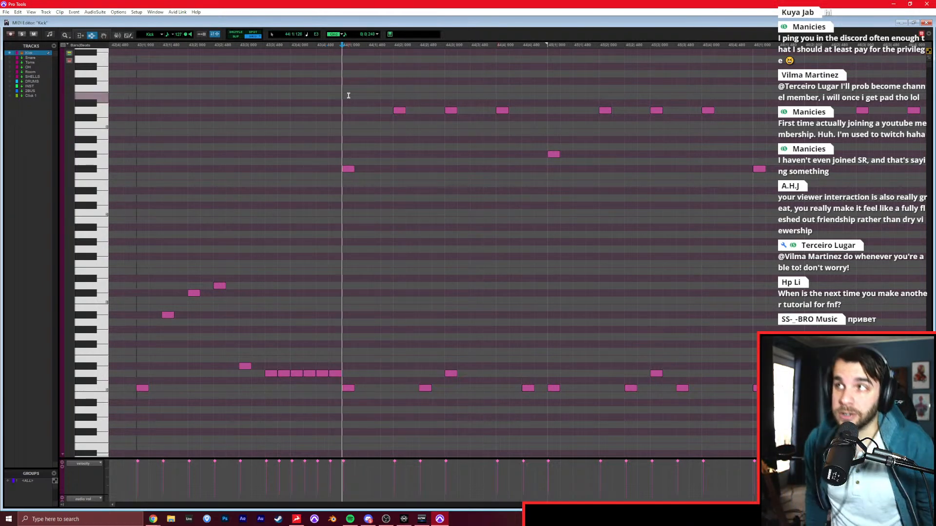
{"action": "key", "text": "space"}
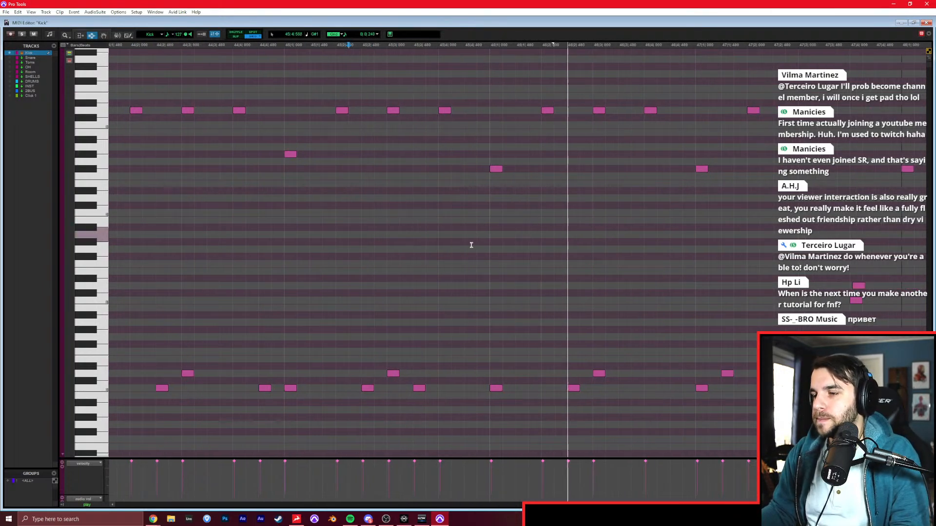
{"action": "key", "text": "F10"}
{"action": "scroll", "coordinate": [472, 250], "scroll_direction": "right", "scroll_amount": 3}
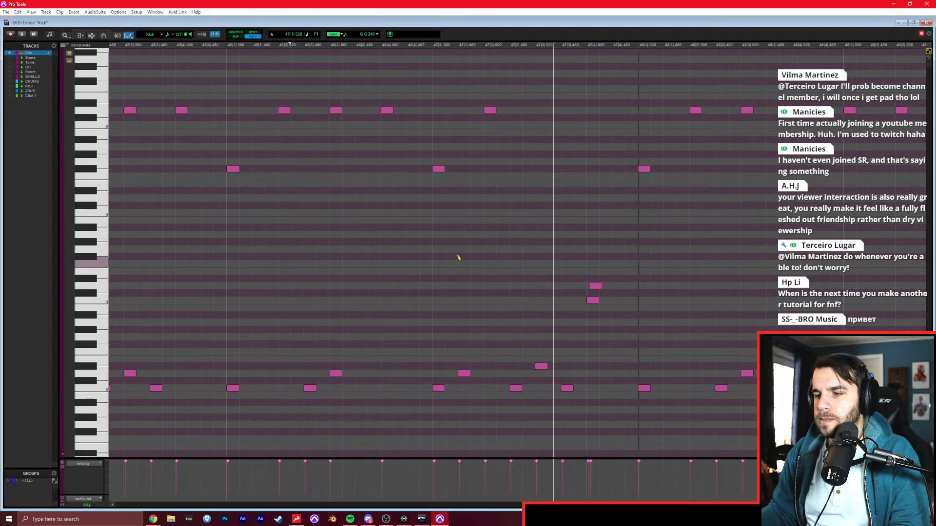
Delete the Kick clips from bar 48 to bar 52 in the Edit window and restart playback from bar 48.
{"action": "key", "text": "ctrl+="}
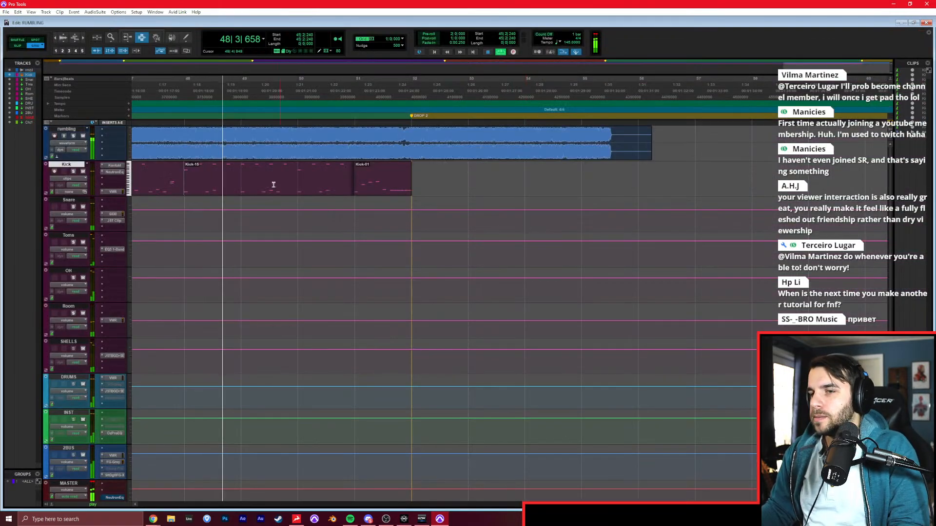
{"action": "left_click_drag", "start_coordinate": [191, 186], "coordinate": [467, 190]}
{"action": "key", "text": "Delete"}
{"action": "key", "text": "space"}
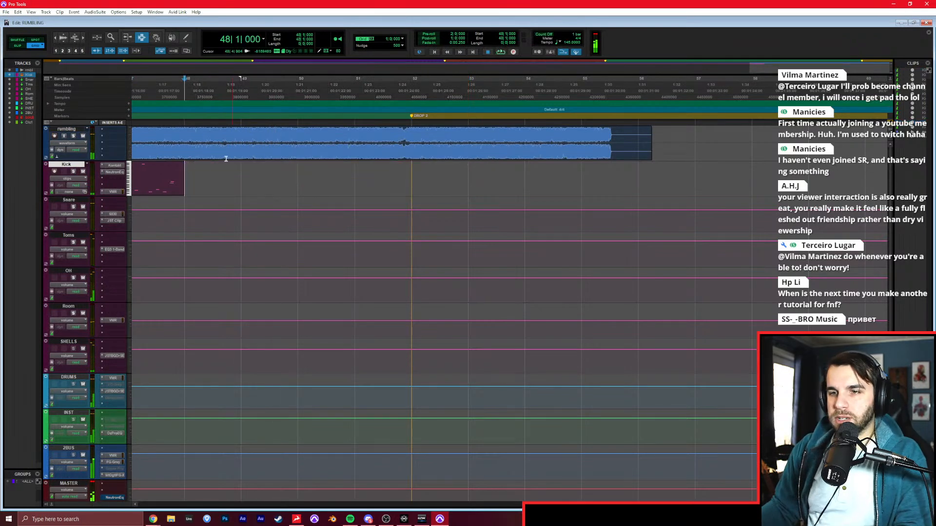
In the MIDI Editor, write bar 48's groove with C0 notes on 1, 1.75, 2.5, 2.75 and 3.5, and D0 on beats 3 and 4.
{"action": "key", "text": "super+="}
{"action": "key", "text": "space"}
{"action": "scroll", "coordinate": [480, 271], "scroll_direction": "right", "scroll_amount": 2}
{"action": "left_click", "coordinate": [418, 388]}
{"action": "left_click", "coordinate": [457, 388]}
{"action": "left_click", "coordinate": [495, 388]}
{"action": "left_click", "coordinate": [508, 388]}
{"action": "left_click", "coordinate": [521, 373]}
{"action": "left_click", "coordinate": [546, 388]}
{"action": "left_click", "coordinate": [449, 373]}
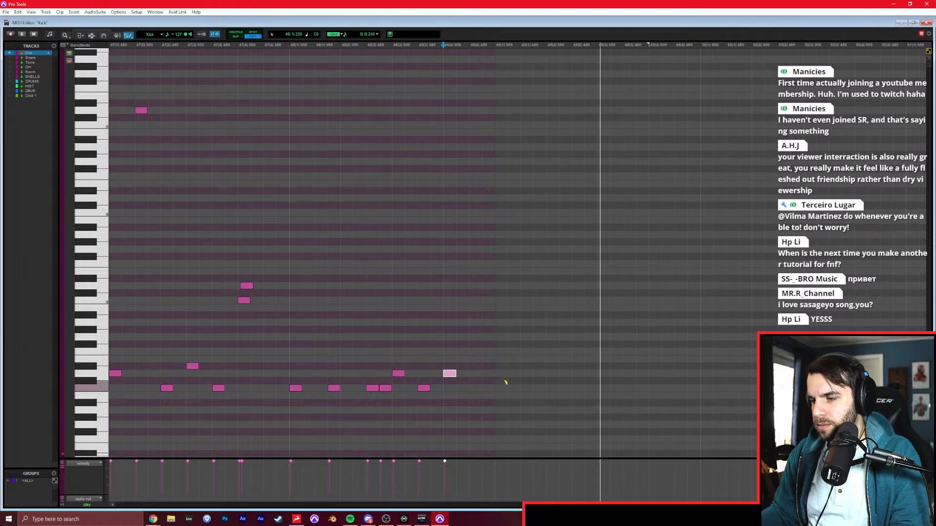
Duplicate bar 48's pattern into bar 49, add C0 on the last eighth note of bar 49, and play it back.
{"action": "key", "text": "F7"}
{"action": "left_click_drag", "start_coordinate": [292, 376], "coordinate": [495, 376]}
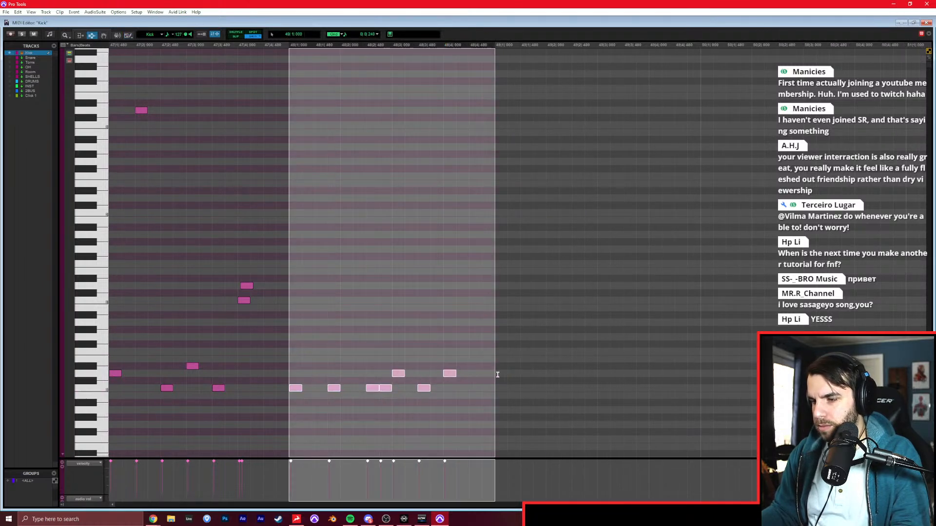
{"action": "key", "text": "ctrl+d"}
{"action": "key", "text": "F10"}
{"action": "left_click", "coordinate": [676, 385]}
{"action": "key", "text": "F7"}
{"action": "left_click", "coordinate": [521, 365]}
{"action": "key", "text": "space"}
{"action": "scroll", "coordinate": [589, 370], "scroll_direction": "right", "scroll_amount": 2}
{"action": "scroll", "coordinate": [606, 379], "scroll_direction": "down", "scroll_amount": 3}
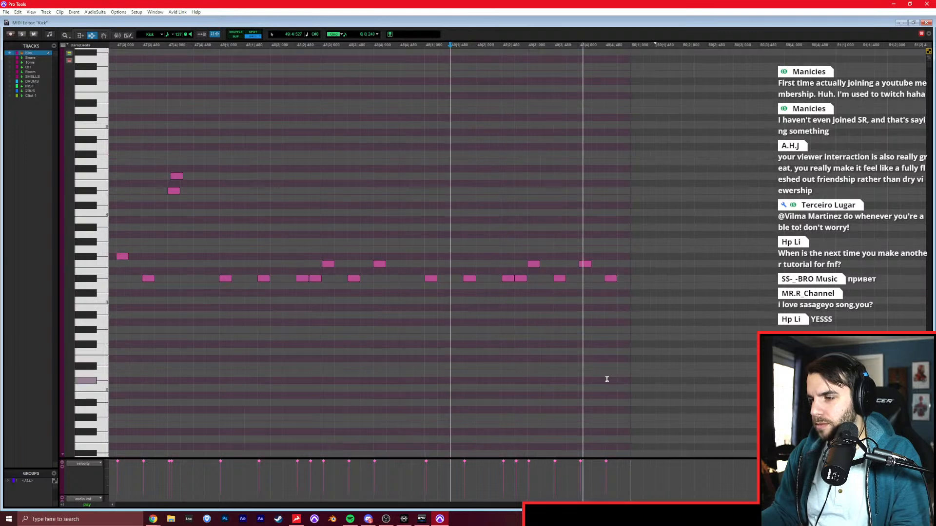
Duplicate the notes of bar 49 into bar 50 and play back the repeated pattern.
{"action": "key", "text": "F10"}
{"action": "key", "text": "F7"}
{"action": "left_click_drag", "start_coordinate": [632, 294], "coordinate": [422, 273]}
{"action": "key", "text": "ctrl+d"}
{"action": "left_click", "coordinate": [654, 300]}
{"action": "key", "text": "space"}
{"action": "scroll", "coordinate": [660, 303], "scroll_direction": "right", "scroll_amount": 1}
{"action": "scroll", "coordinate": [660, 302], "scroll_direction": "right", "scroll_amount": 3}
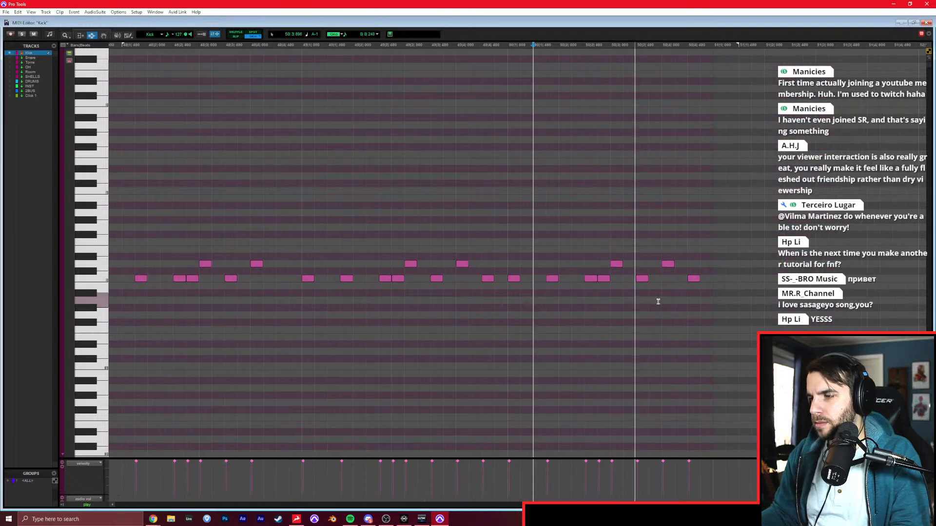
Add three D#0 notes spaced a dotted eighth apart from the start of bar 51, and start playback from bar 47.
{"action": "key", "text": "F8"}
{"action": "scroll", "coordinate": [671, 319], "scroll_direction": "right", "scroll_amount": 5}
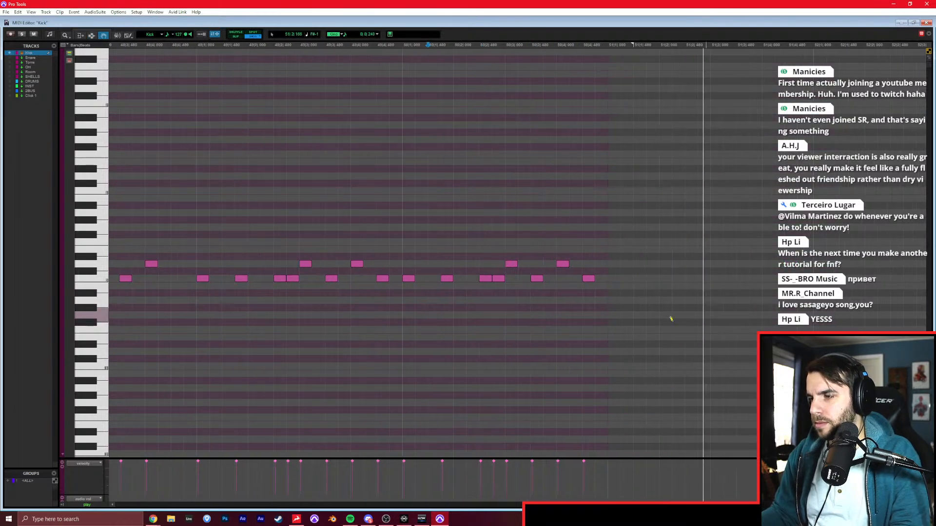
{"action": "left_click", "coordinate": [614, 256]}
{"action": "left_click", "coordinate": [653, 256]}
{"action": "left_click", "coordinate": [691, 256]}
{"action": "key", "text": "r"}
{"action": "scroll", "coordinate": [438, 214], "scroll_direction": "left", "scroll_amount": 4}
{"action": "key", "text": "F7"}
{"action": "key", "text": "space"}
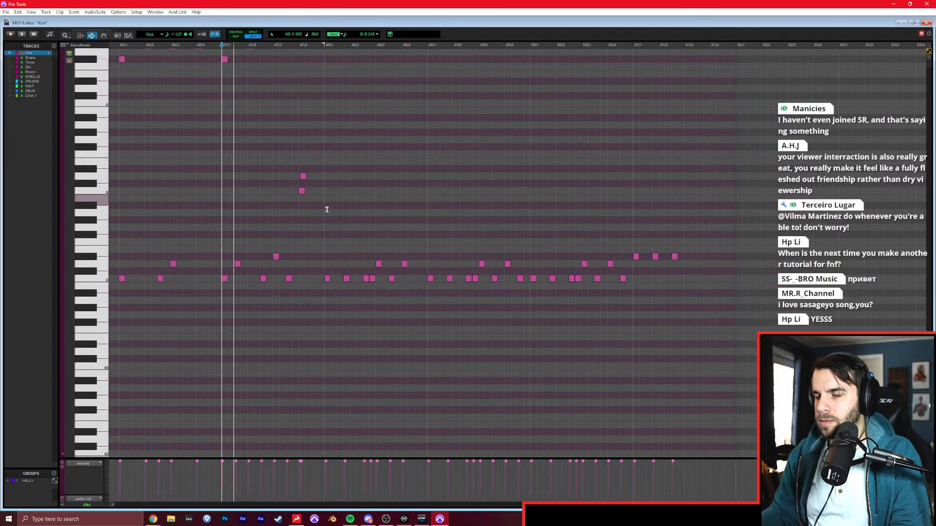
Add G#2 on beat 1 and A#1 on beats 2 to 4 of bar 48, and duplicate the A#1 notes into bar 49.
{"action": "scroll", "coordinate": [375, 200], "scroll_direction": "up", "scroll_amount": 4}
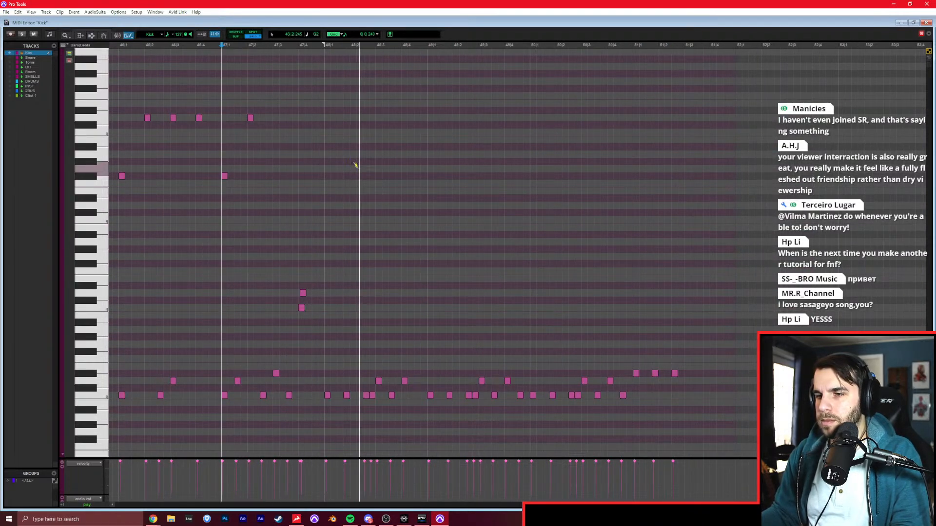
{"action": "key", "text": "space"}
{"action": "left_click", "coordinate": [324, 159]}
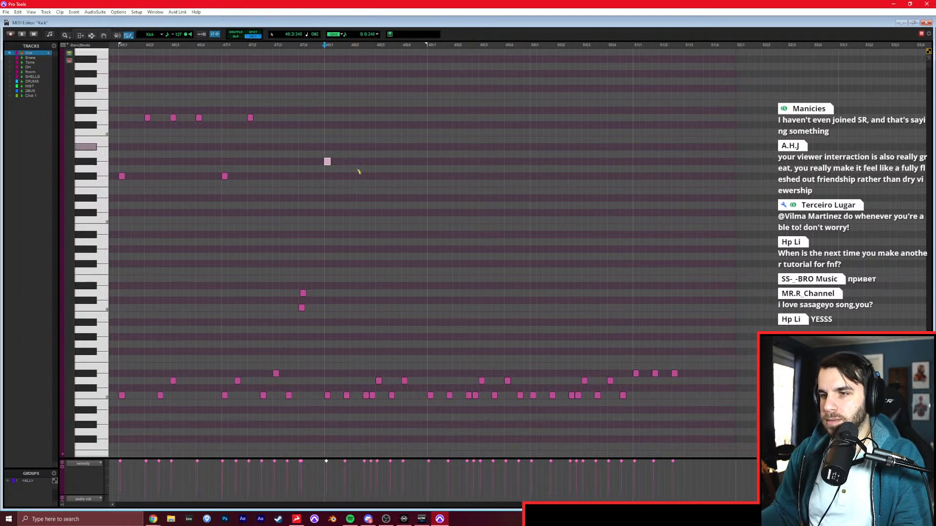
{"action": "left_click", "coordinate": [404, 233]}
{"action": "left_click_drag", "start_coordinate": [460, 218], "coordinate": [342, 264]}
{"action": "key", "text": "ctrl+d"}
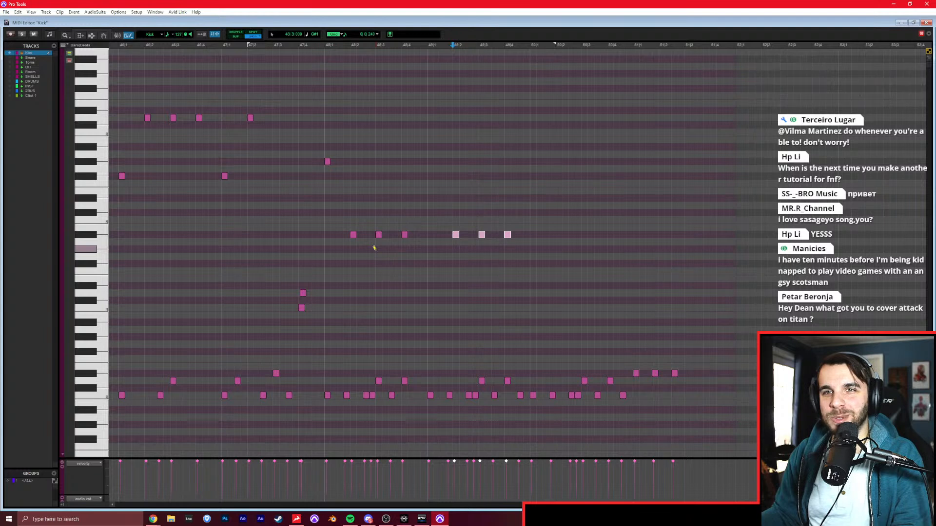
Add A#1 on beat 1 of bar 49 and duplicate that bar's four A#1 notes into bar 50 during playback.
{"action": "key", "text": "F6"}
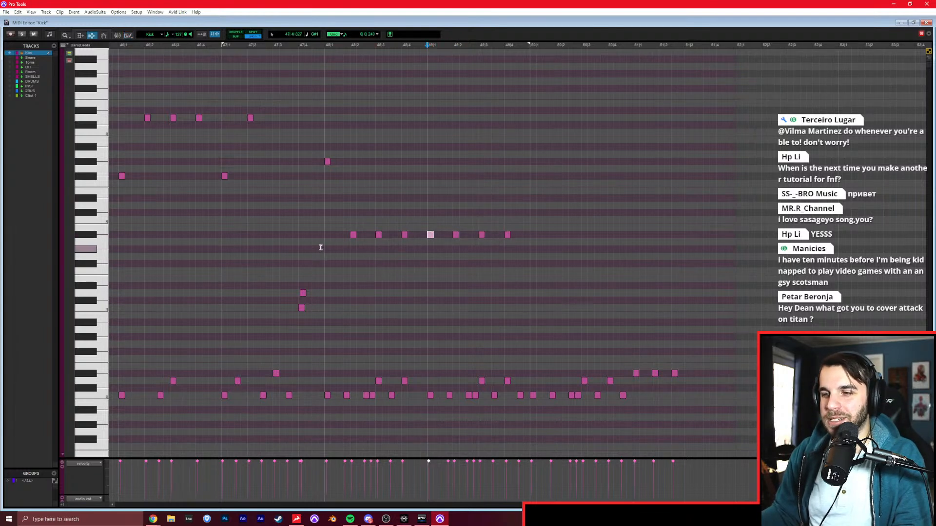
{"action": "left_click", "coordinate": [324, 234]}
{"action": "key", "text": "space"}
{"action": "key", "text": "F8"}
{"action": "left_click_drag", "start_coordinate": [536, 217], "coordinate": [431, 264]}
{"action": "key", "text": "ctrl+d"}
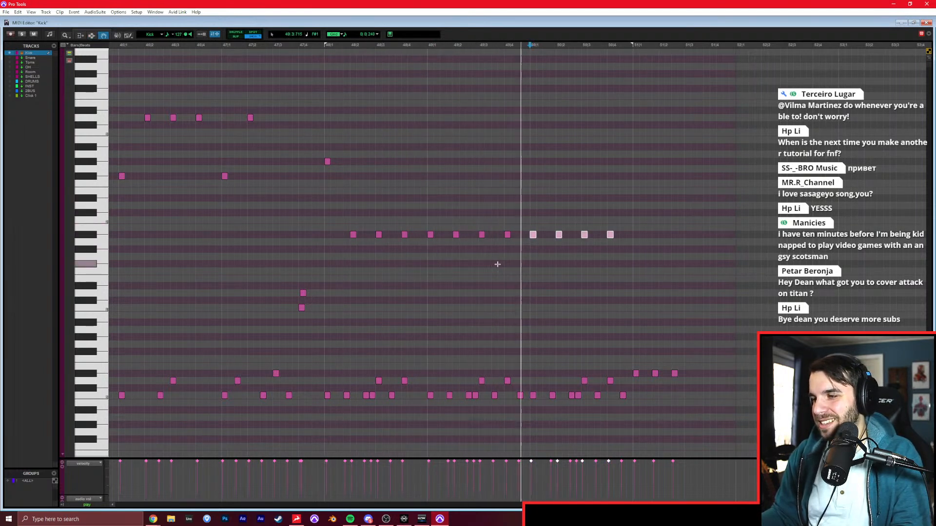
Play back the drums from bar 50 through bar 51.
{"action": "left_click", "coordinate": [553, 271]}
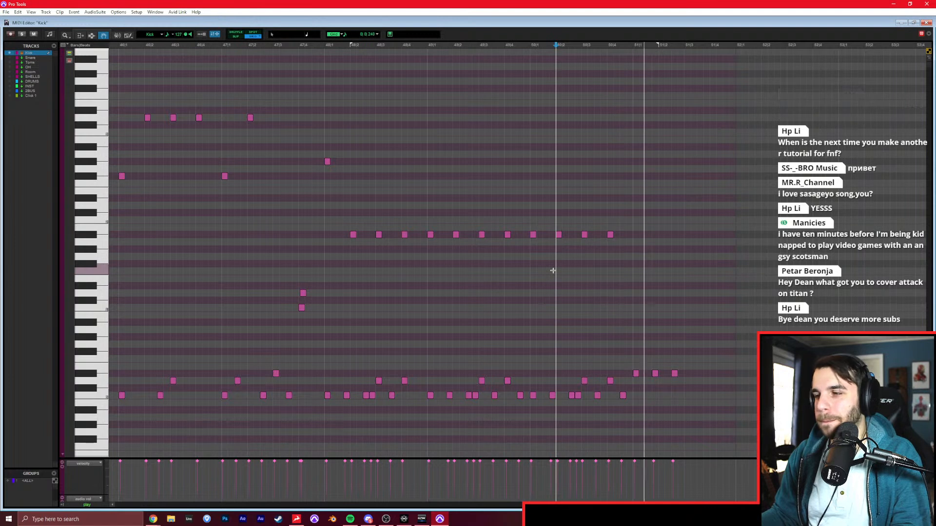
{"action": "key", "text": "space"}
{"action": "key", "text": "space"}
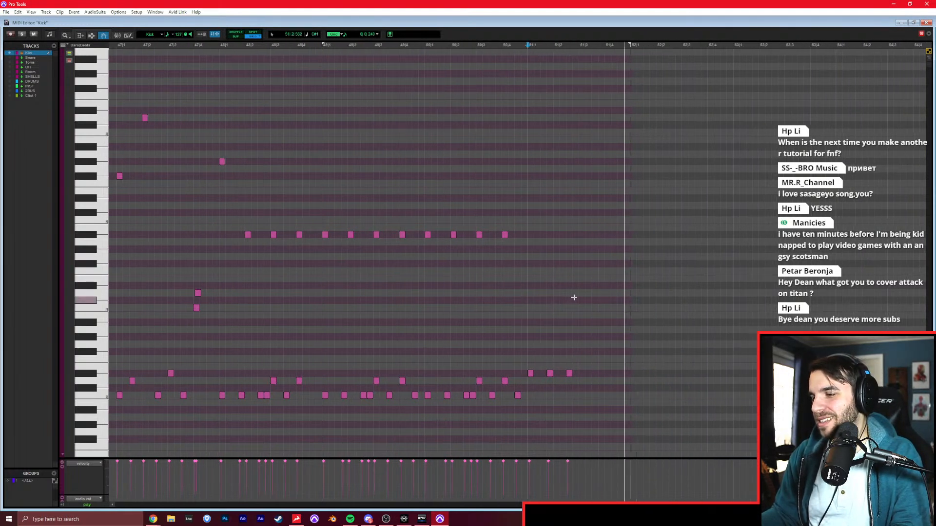
{"action": "key", "text": "space"}
Add D1 and C1 on beat 4 of bar 51, and shift the D1 slightly later in Slip mode.
{"action": "key", "text": "F10"}
{"action": "left_click", "coordinate": [606, 293]}
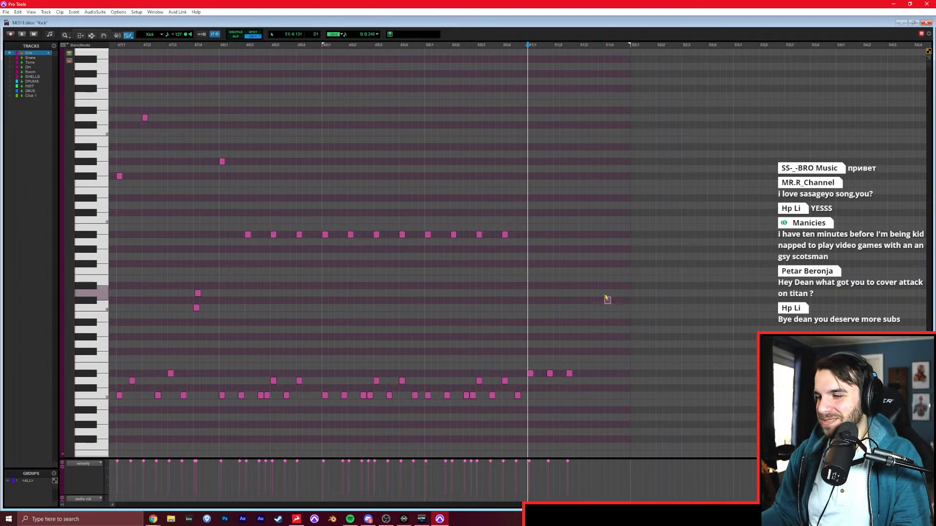
{"action": "left_click", "coordinate": [607, 307]}
{"action": "key", "text": "ctrl+]"}
{"action": "key", "text": "F8"}
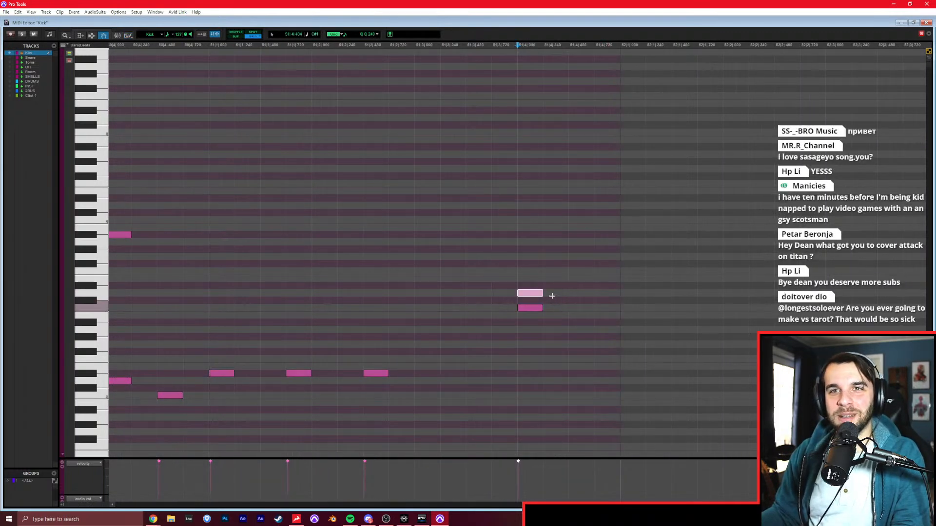
{"action": "key", "text": "F2"}
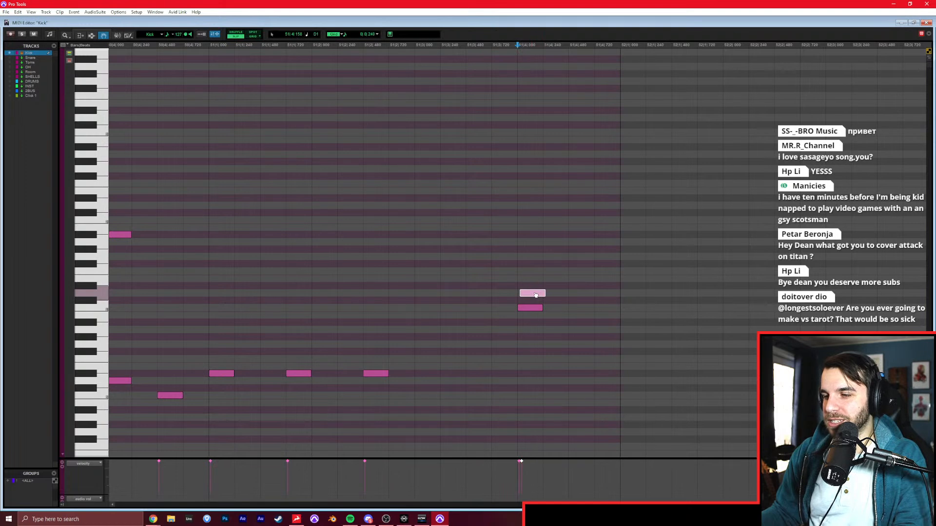
{"action": "key", "text": "ctrl+["}
{"action": "key", "text": "ctrl+["}
{"action": "key", "text": "F7"}
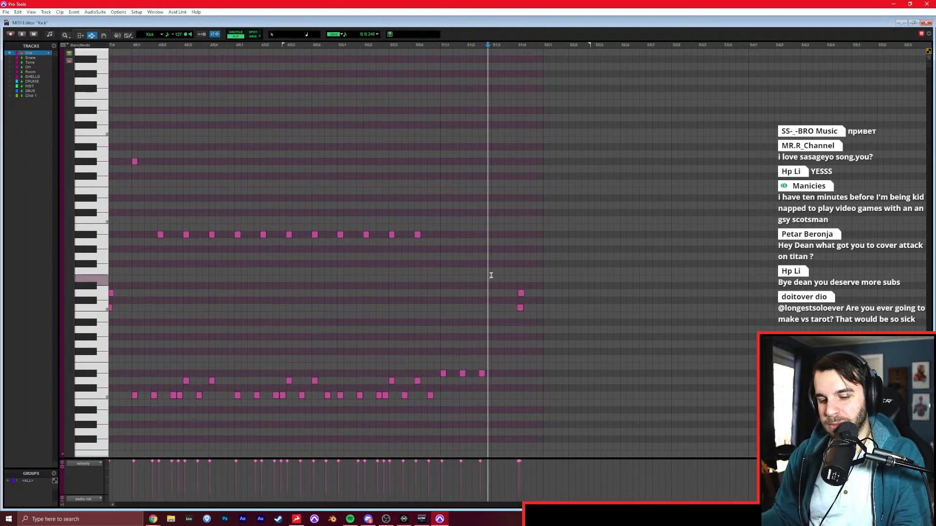
Play back the end of the chorus through bars 50 and 51 to check the fill.
{"action": "left_click", "coordinate": [439, 300]}
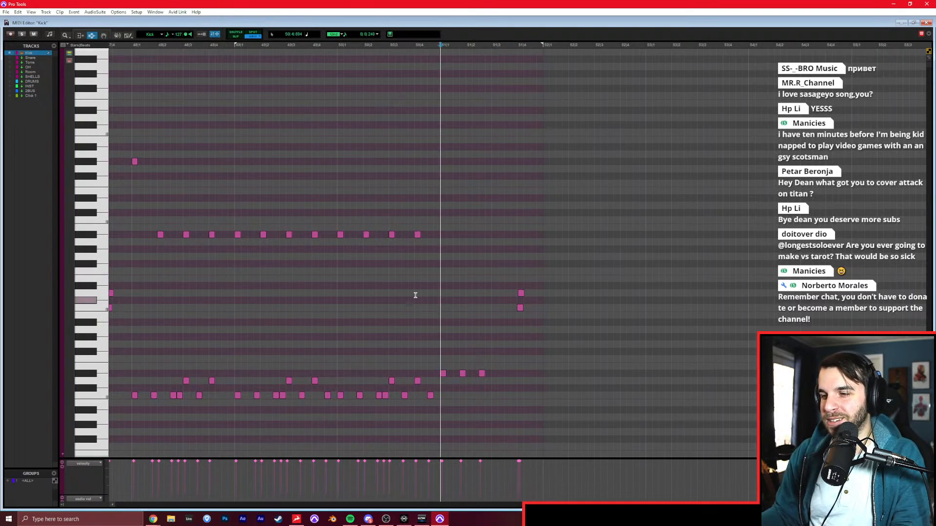
{"action": "left_click", "coordinate": [338, 287]}
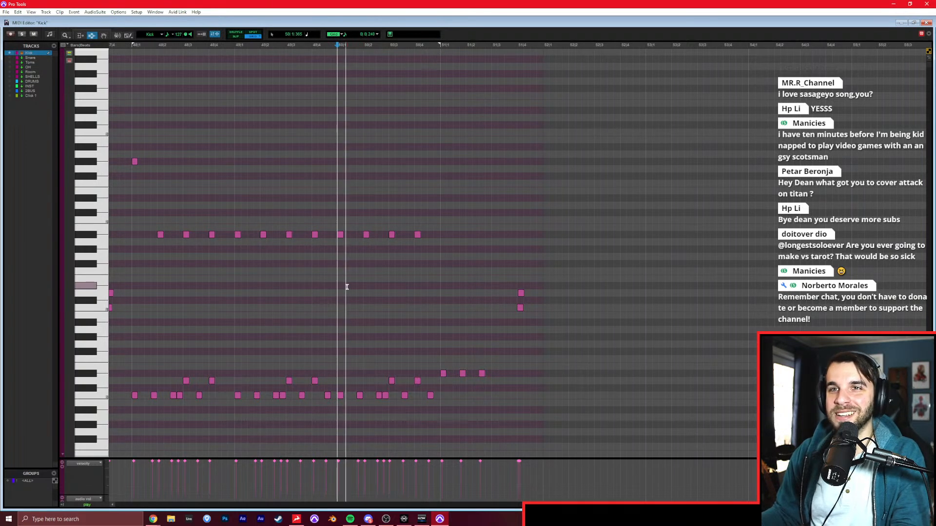
{"action": "key", "text": "ctrl+]"}
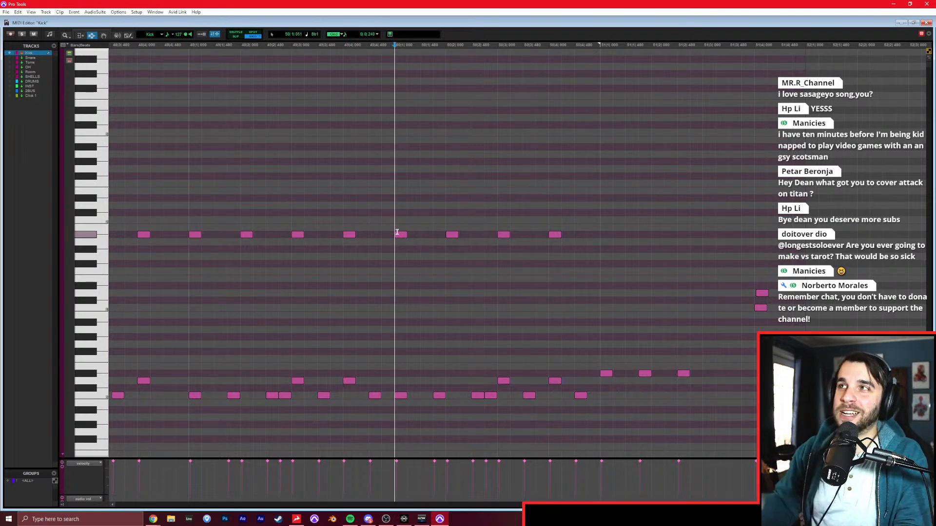
{"action": "key", "text": "r"}
{"action": "key", "text": "r"}
{"action": "left_click", "coordinate": [326, 242]}
{"action": "key", "text": "space"}
{"action": "key", "text": "t"}
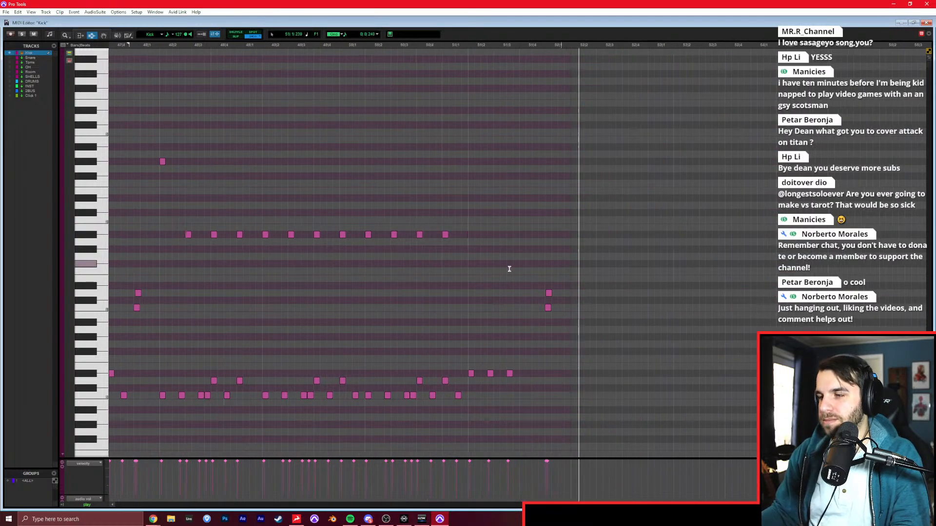
In the Edit window, copy the first four bars of the DROP 1 Kick clip, paste them at bar 52, and play from bar 55.
{"action": "key", "text": "ctrl+w"}
{"action": "scroll", "coordinate": [506, 274], "scroll_direction": "down", "scroll_amount": 4}
{"action": "left_click_drag", "start_coordinate": [170, 177], "coordinate": [196, 175]}
{"action": "key", "text": "ctrl+c"}
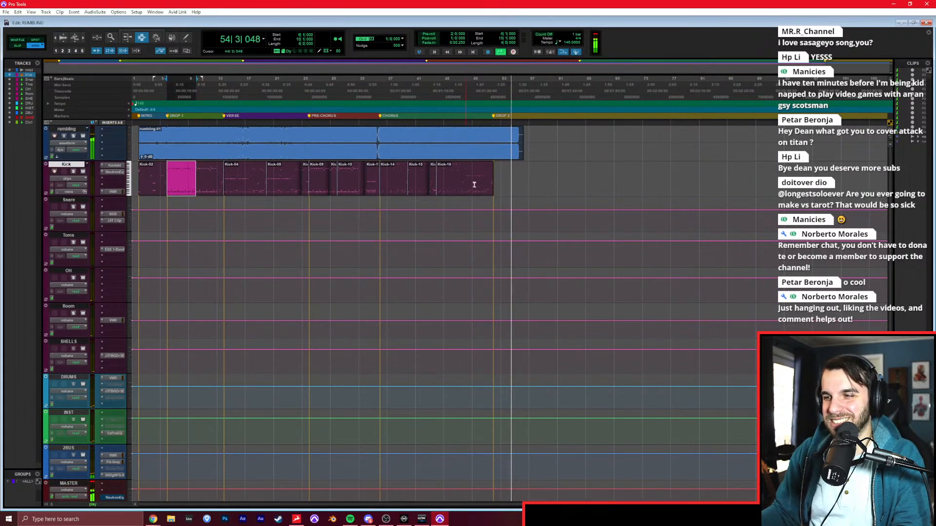
{"action": "left_click", "coordinate": [494, 180]}
{"action": "key", "text": "ctrl+v"}
{"action": "key", "text": "ctrl+]"}
{"action": "key", "text": "ctrl+]"}
{"action": "left_click", "coordinate": [595, 194]}
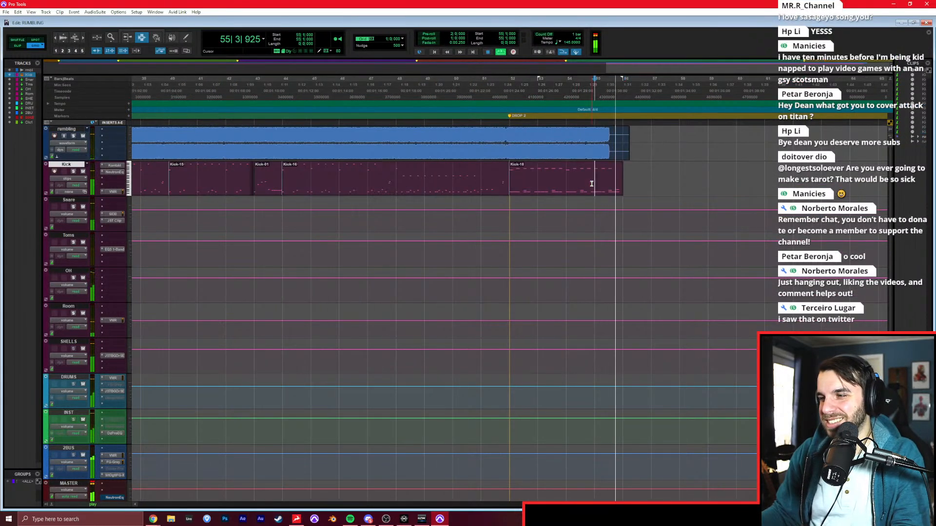
In the MIDI Editor, replace bar 55's notes with C0, D0 and C1 together on its first three eighth notes, and play them back.
{"action": "key", "text": "super+equal"}
{"action": "left_click", "coordinate": [633, 242], "text": "shift"}
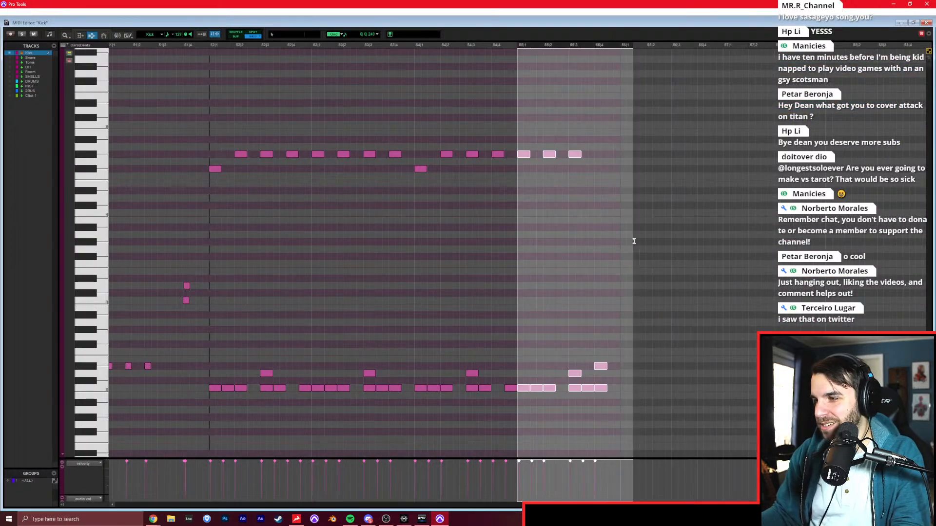
{"action": "key", "text": "Delete"}
{"action": "key", "text": "F10"}
{"action": "left_click", "coordinate": [520, 373]}
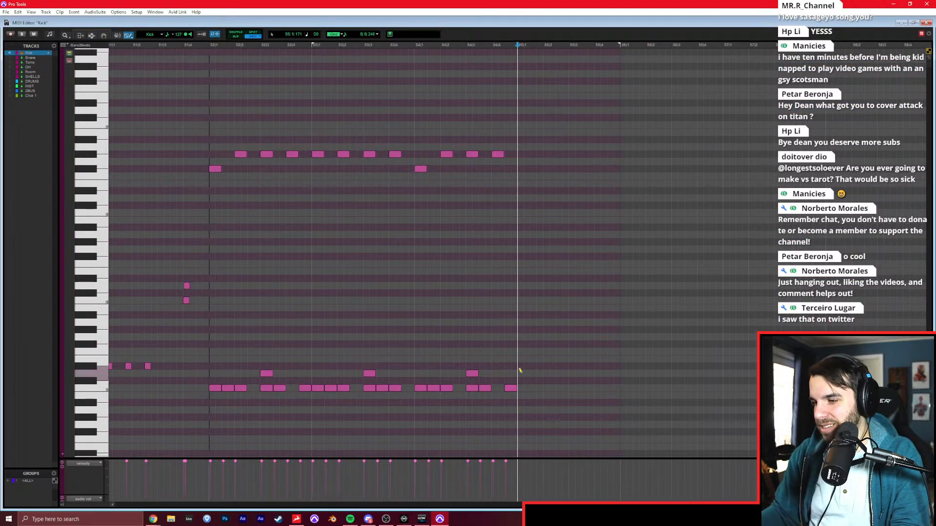
{"action": "left_click", "coordinate": [545, 373]}
{"action": "key", "text": "F8"}
{"action": "mouse_move", "coordinate": [566, 366]}
{"action": "left_mouse_down"}
{"action": "mouse_move", "coordinate": [514, 379]}
{"action": "mouse_move", "coordinate": [521, 389]}
{"action": "mouse_move", "coordinate": [520, 301]}
{"action": "left_mouse_up"}
{"action": "left_click", "coordinate": [479, 300]}
{"action": "key", "text": "space"}
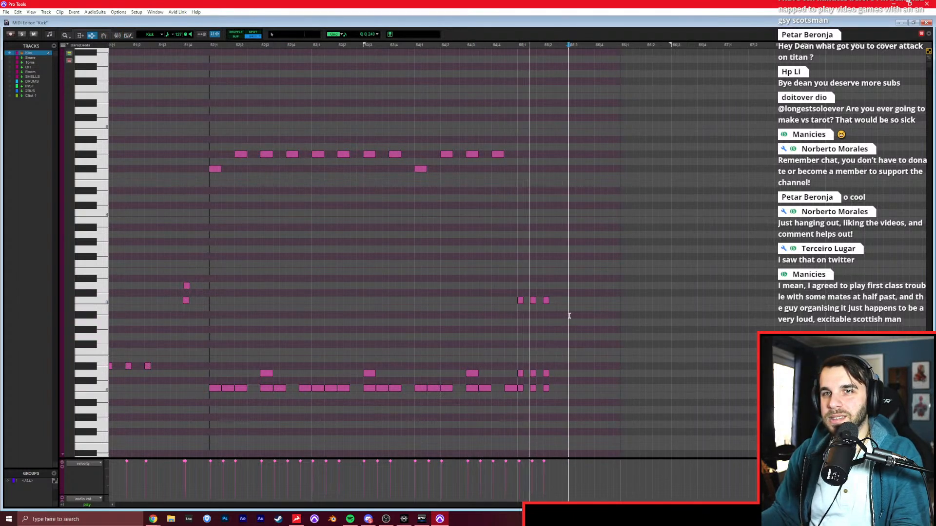
{"action": "key", "text": "space"}
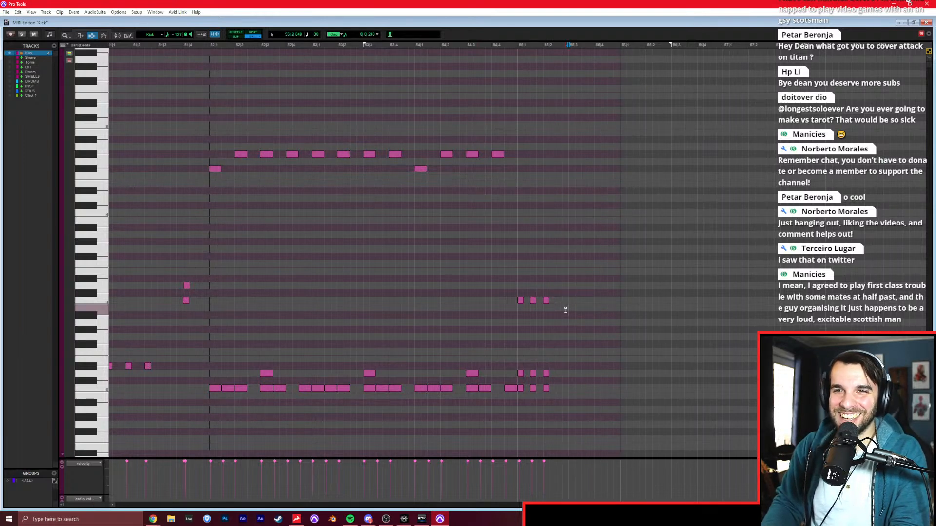
Return to the song's start in the Edit window and play back the drums from bar 2, resuming from bar 5.
{"action": "key", "text": "Return"}
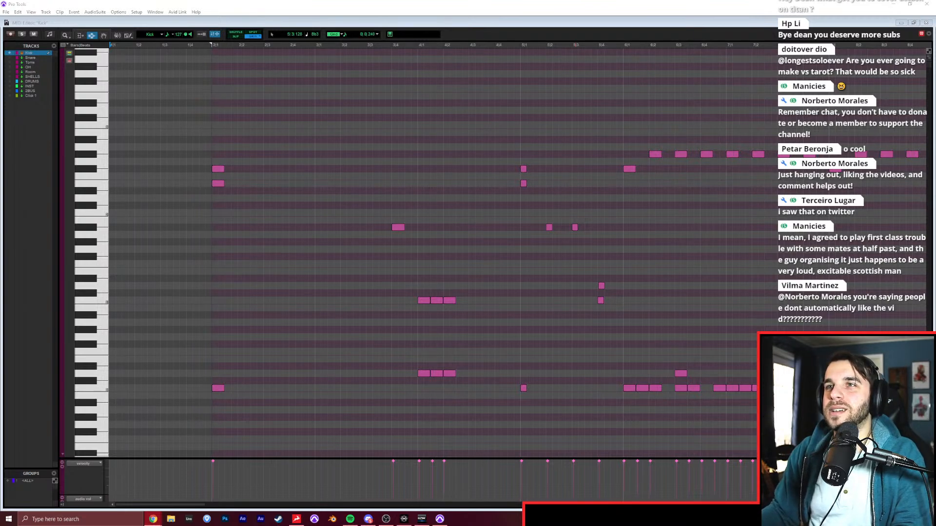
{"action": "left_click", "coordinate": [412, 92]}
{"action": "key", "text": "Return"}
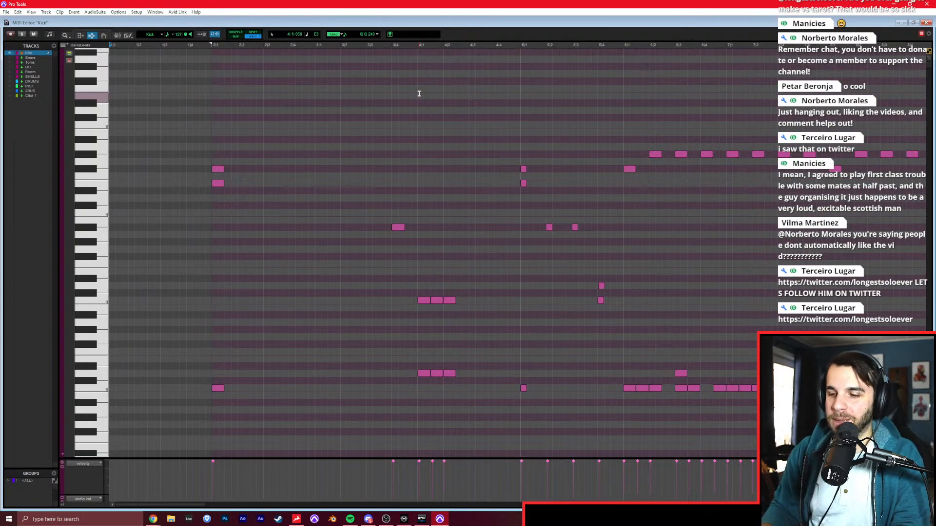
{"action": "left_click", "coordinate": [192, 150]}
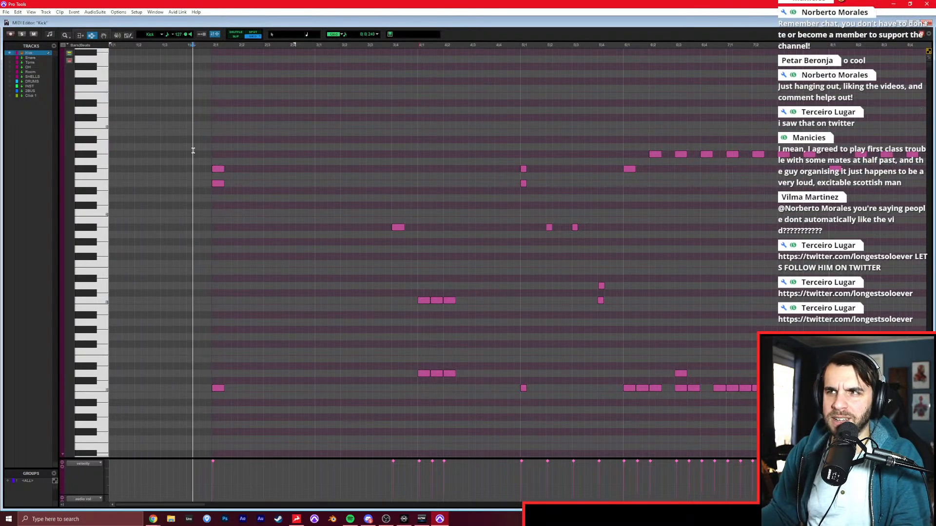
{"action": "left_click", "coordinate": [186, 148]}
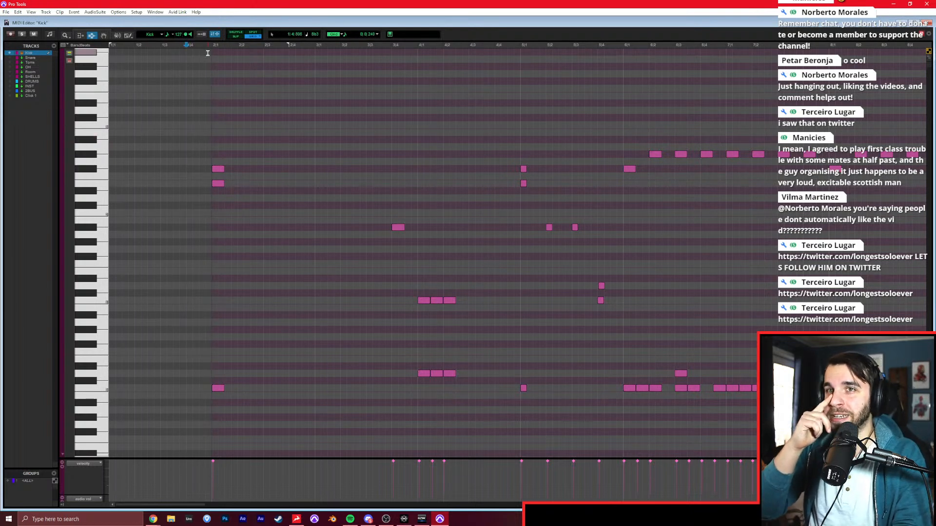
{"action": "key", "text": "Return"}
{"action": "key", "text": "ctrl+equal"}
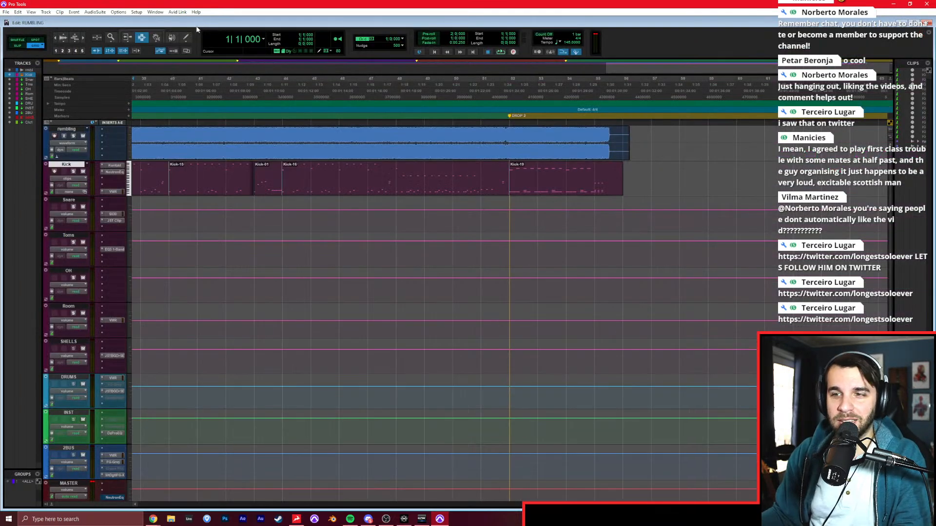
{"action": "key", "text": "Return"}
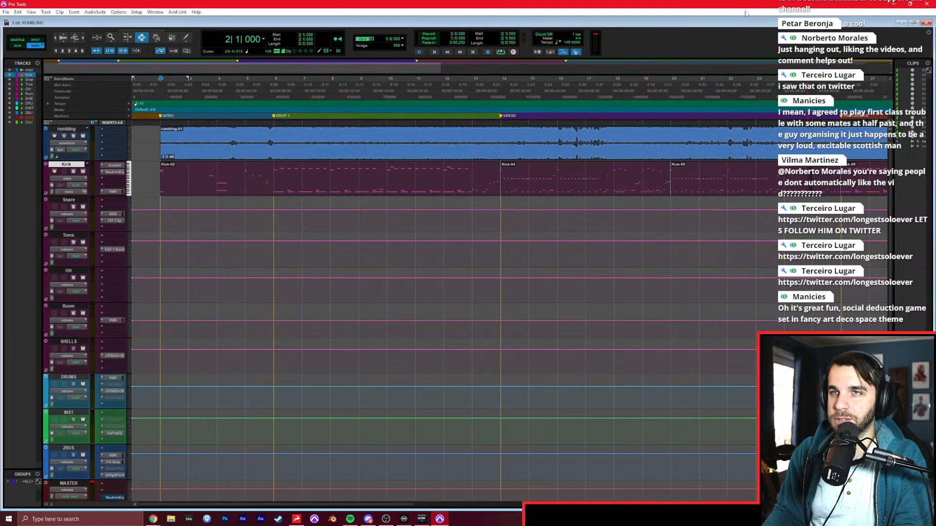
{"action": "key", "text": "space"}
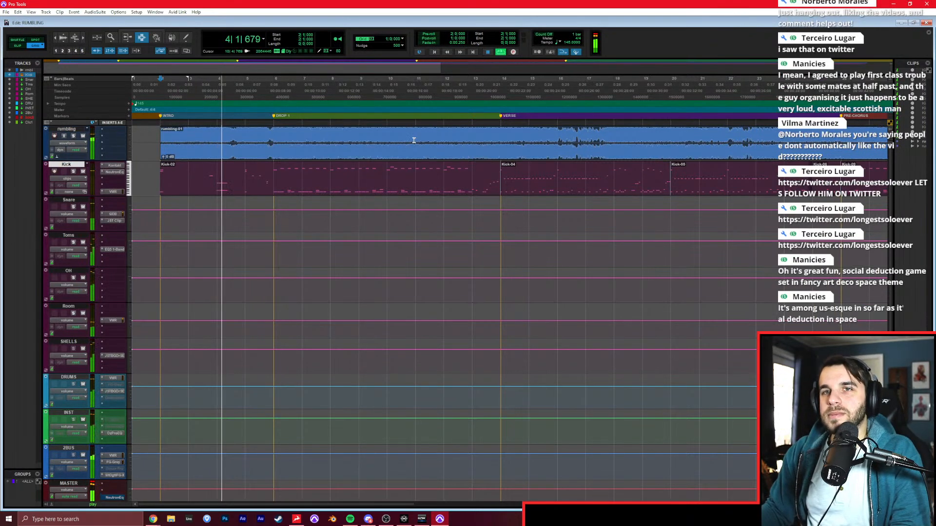
{"action": "left_click", "coordinate": [254, 168]}
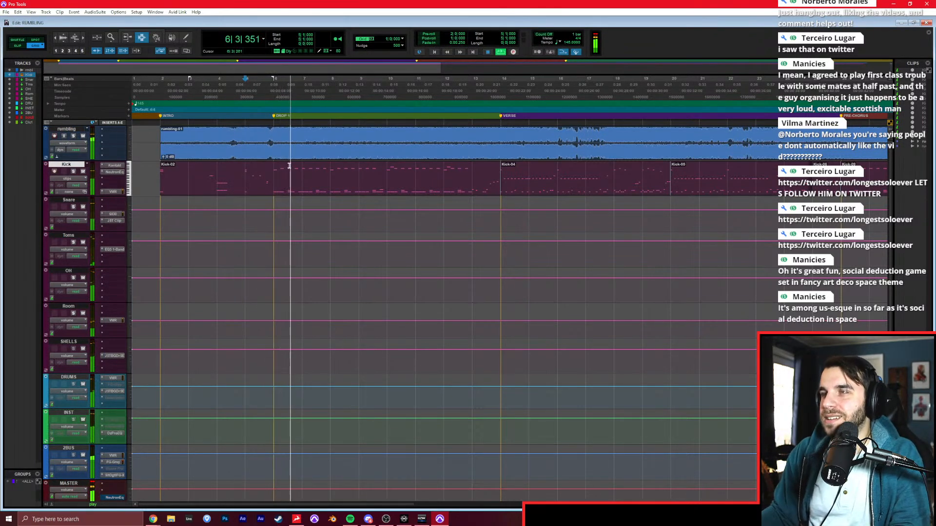
In the Mix window, try the rumbling track's volume at -17.7 dB, set it to -14.7 dB, and return to the Edit window.
{"action": "key", "text": "ctrl+equal"}
{"action": "left_click_drag", "start_coordinate": [52, 276], "coordinate": [51, 286]}
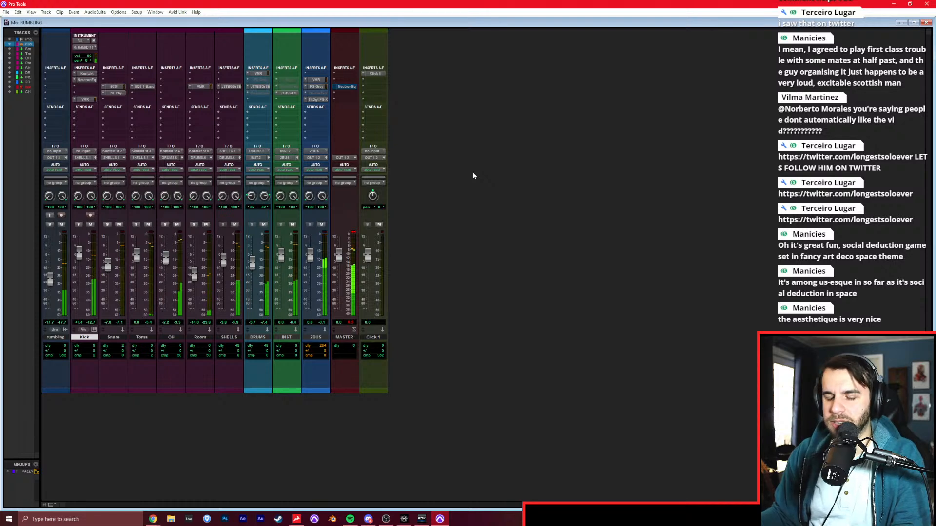
{"action": "key", "text": "ctrl+equal"}
{"action": "key", "text": "ctrl+equal"}
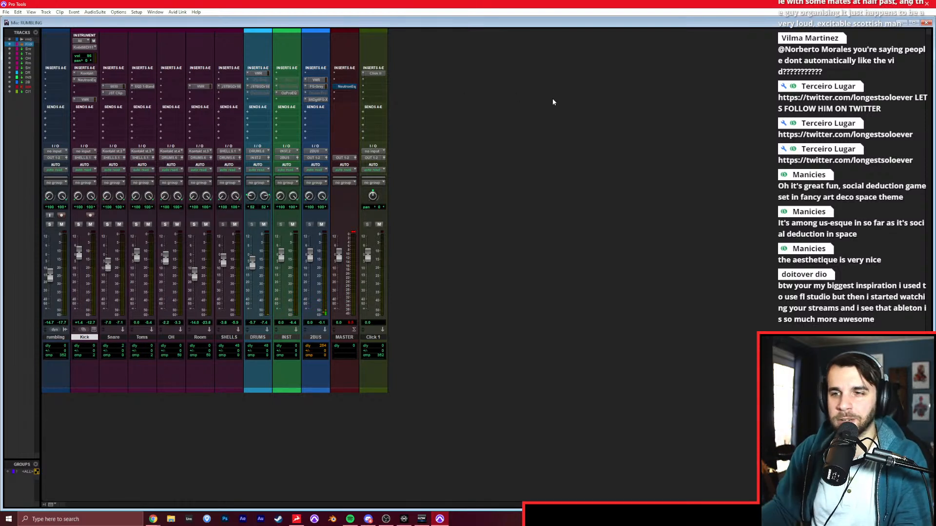
{"action": "key", "text": "ctrl+equal"}
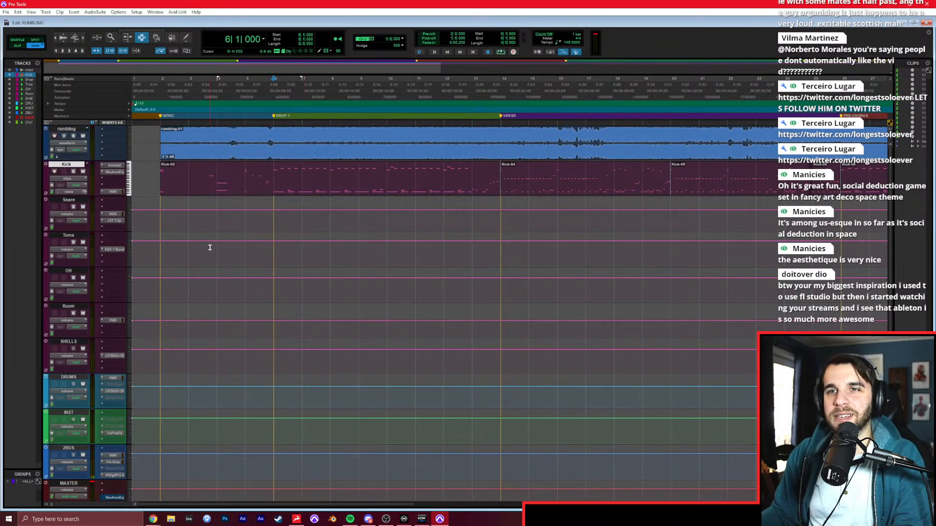
Play back the drums with the reference from bar 2 into DROP 1, and return to bar 2 on the Snare track.
{"action": "left_click", "coordinate": [161, 245]}
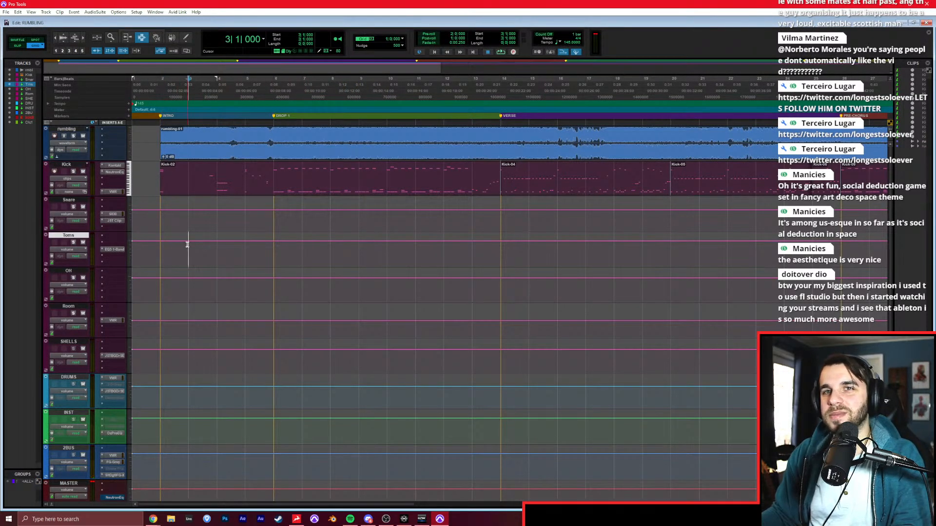
{"action": "key", "text": "space"}
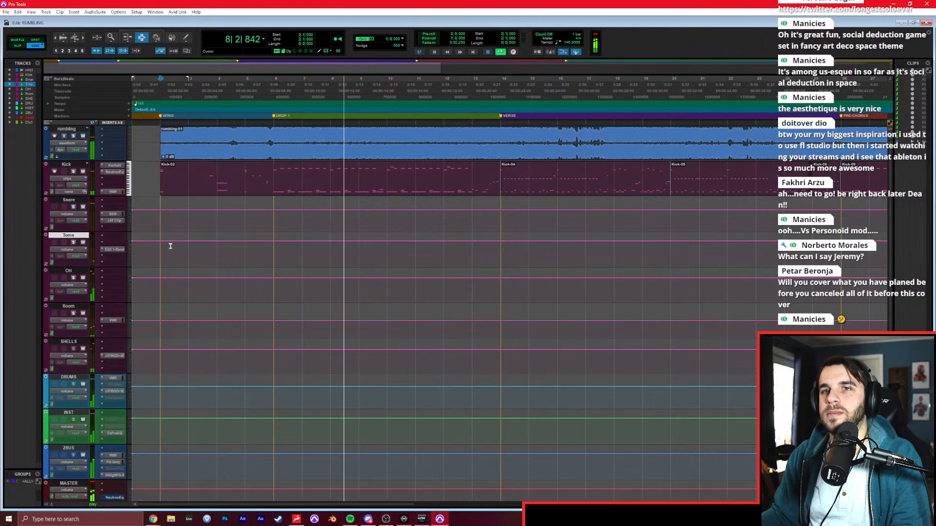
{"action": "key", "text": "space"}
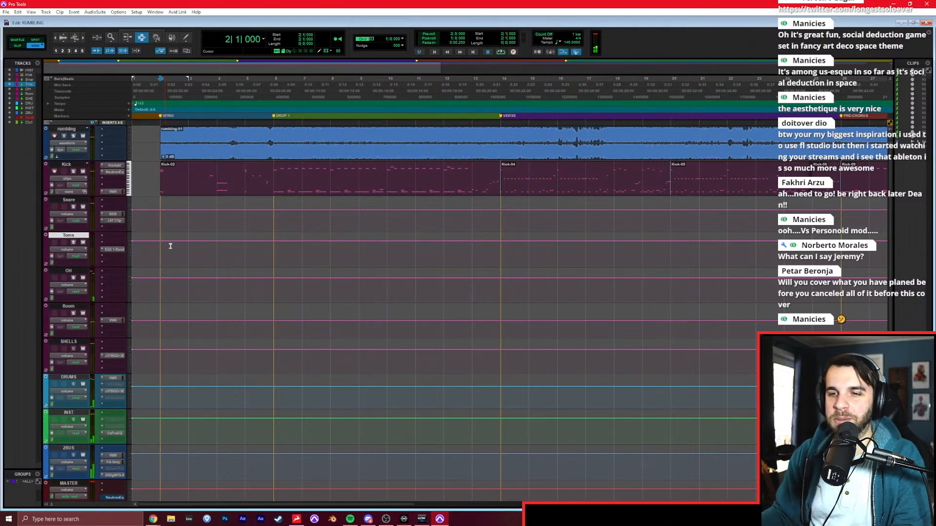
{"action": "left_click", "coordinate": [165, 211]}
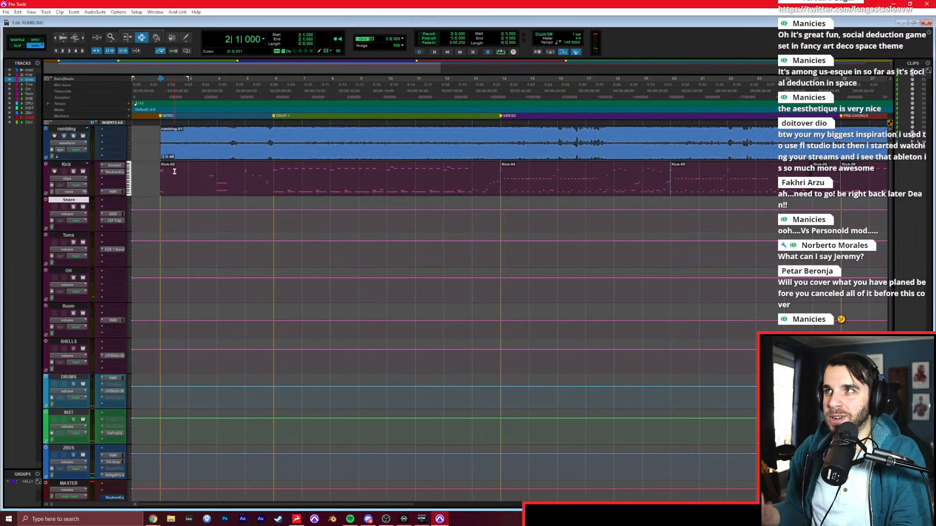
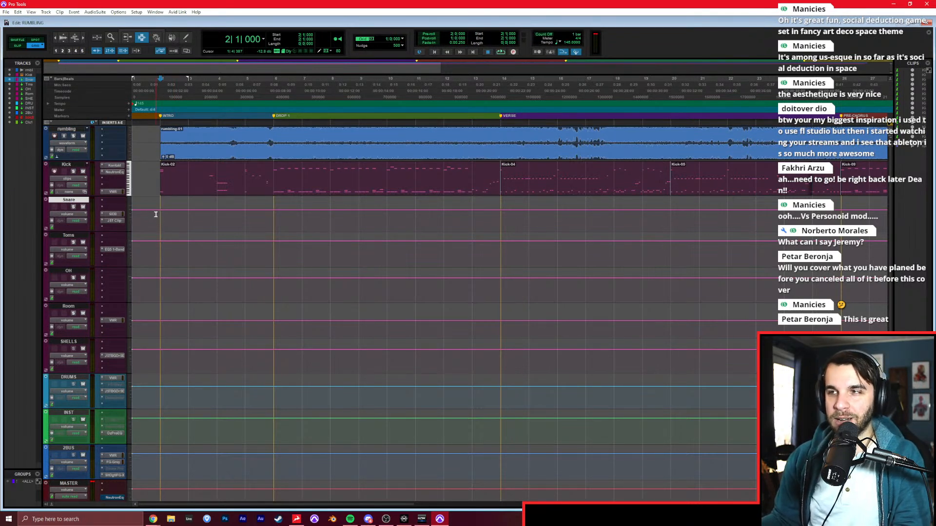
Create a new instrument track directly below the DRUMS track.
{"action": "scroll", "coordinate": [156, 214], "scroll_direction": "down", "scroll_amount": 3}
{"action": "scroll", "coordinate": [174, 215], "scroll_direction": "up", "scroll_amount": 3}
{"action": "scroll", "coordinate": [174, 210], "scroll_direction": "down", "scroll_amount": 3}
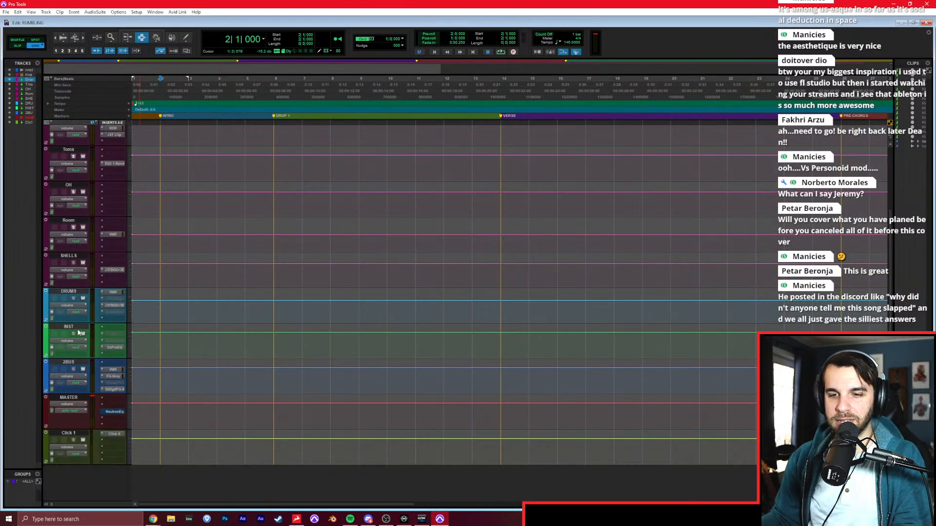
{"action": "left_click", "coordinate": [69, 327]}
{"action": "left_click", "coordinate": [57, 295]}
{"action": "key", "text": "ctrl+shift+n"}
{"action": "key", "text": "ctrl+Down"}
{"action": "key", "text": "ctrl+Down"}
{"action": "key", "text": "ctrl+Down"}
{"action": "key", "text": "ctrl+Down"}
{"action": "key", "text": "ctrl+Down"}
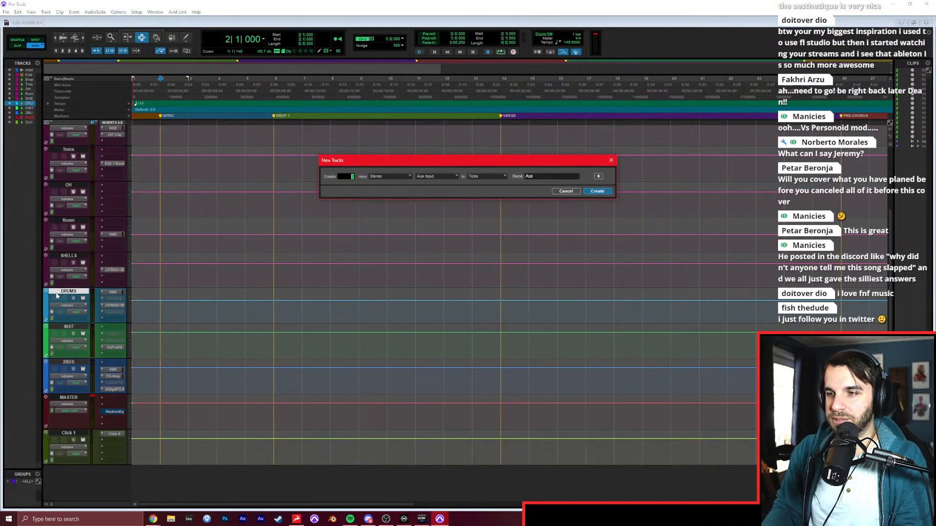
{"action": "key", "text": "Return"}
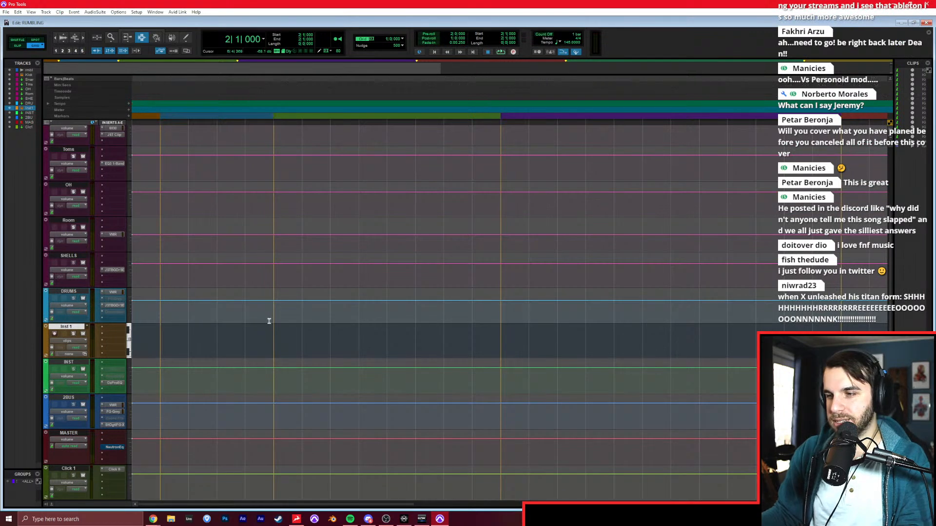
In the Mix window, rename the new instrument track BASS and route its output to the INST track.
{"action": "key", "text": "ctrl+equal"}
{"action": "double_click", "coordinate": [287, 338]}
{"action": "type", "text": "BASS"}
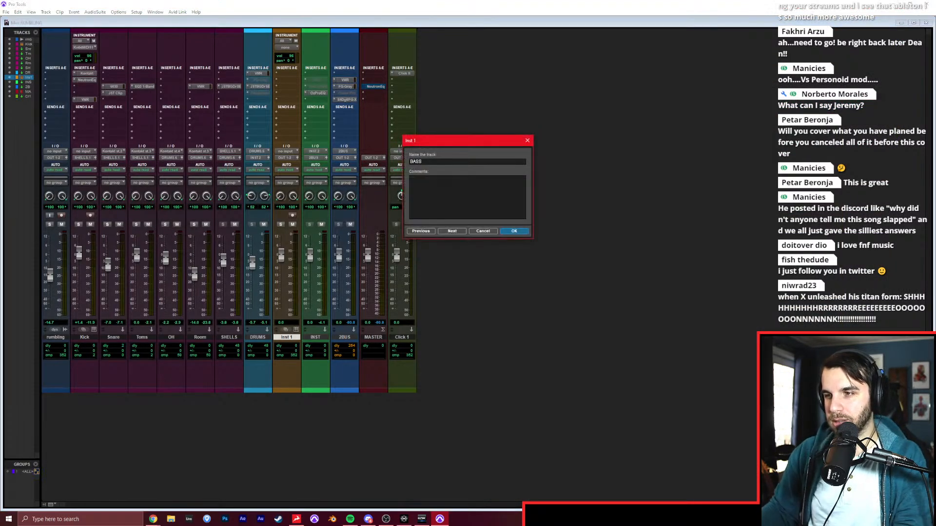
{"action": "key", "text": "Return"}
{"action": "left_click", "coordinate": [286, 158]}
{"action": "mouse_move", "coordinate": [303, 194]}
{"action": "left_click", "coordinate": [346, 230]}
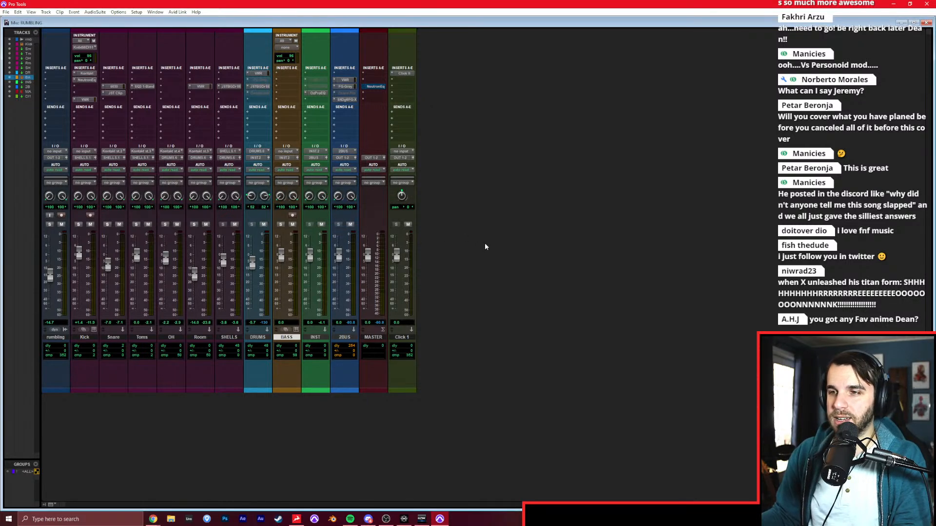
Look at the BASS instrument track in the Edit window at bar 5, return to the Mix window and delete that track.
{"action": "key", "text": "ctrl+equal"}
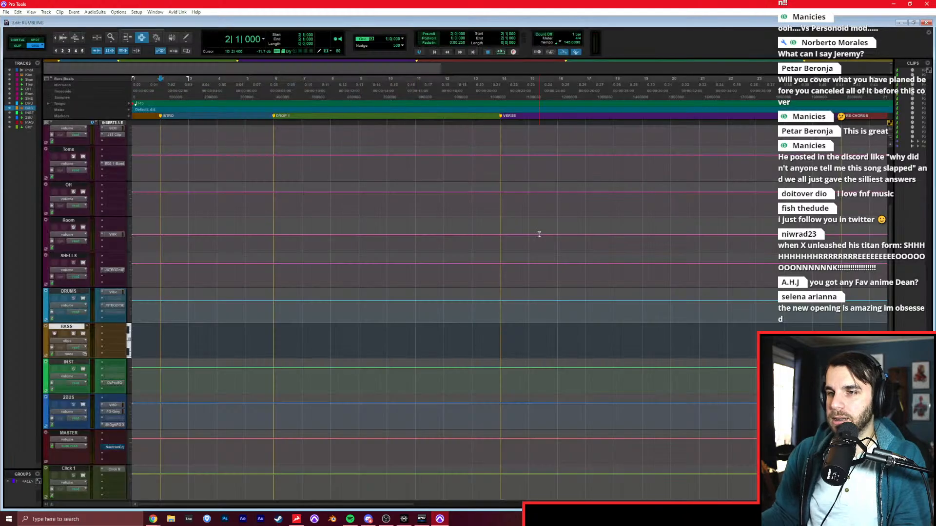
{"action": "left_click", "coordinate": [257, 336]}
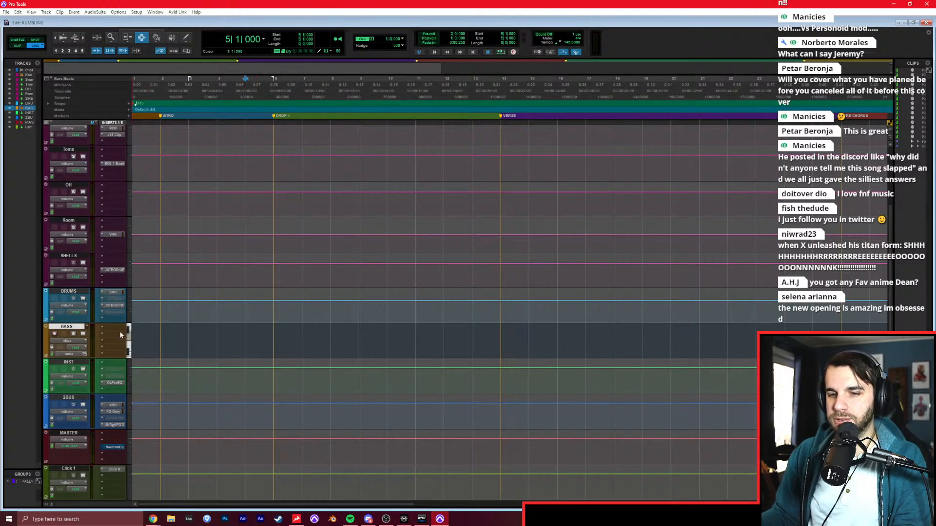
{"action": "key", "text": "ctrl+equal"}
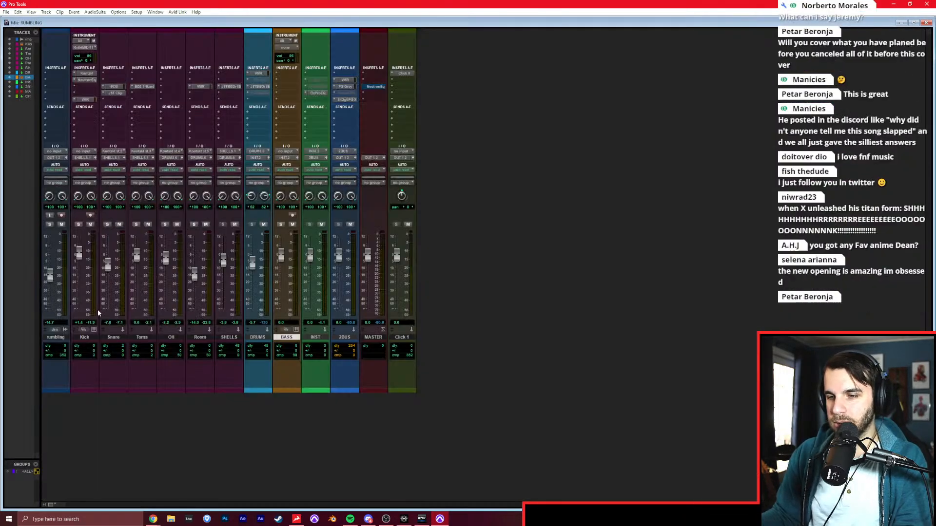
{"action": "right_click", "coordinate": [290, 336]}
{"action": "left_click", "coordinate": [336, 460]}
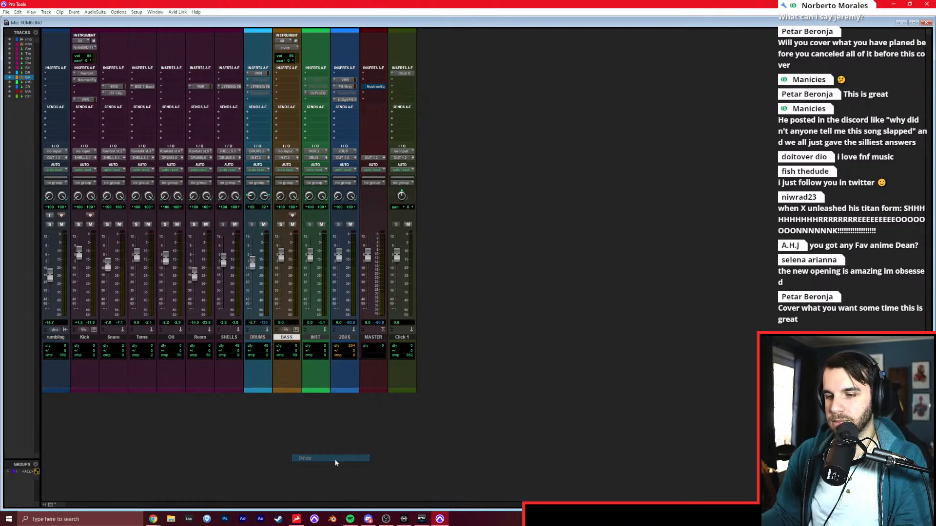
Create a mono audio track named BASS directly after DRUMS and route its output to the INST track.
{"action": "left_click", "coordinate": [257, 337]}
{"action": "key", "text": "ctrl+shift+n"}
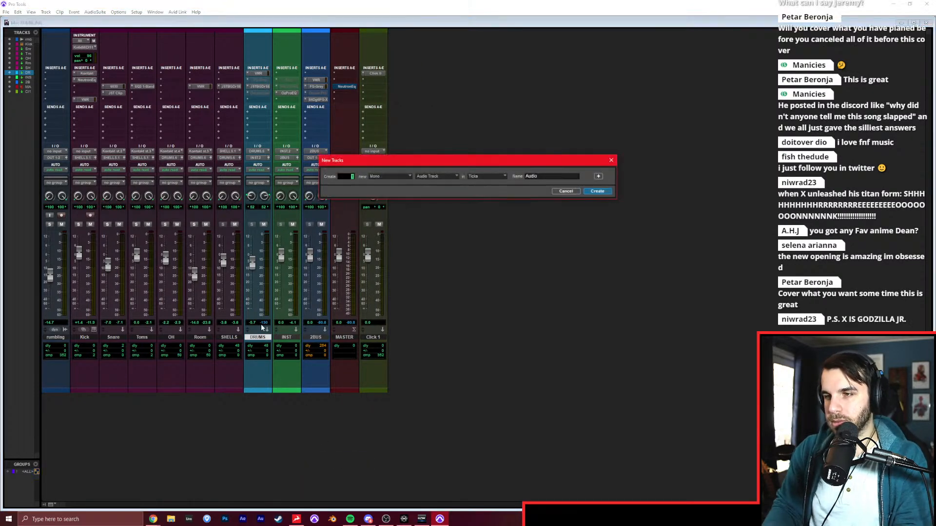
{"action": "type", "text": "BASS"}
{"action": "key", "text": "Return"}
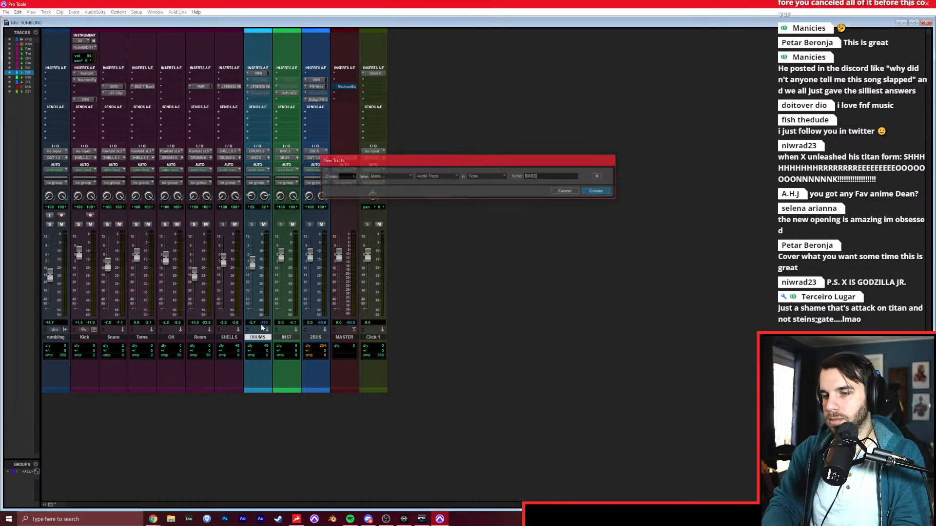
{"action": "left_click", "coordinate": [287, 160]}
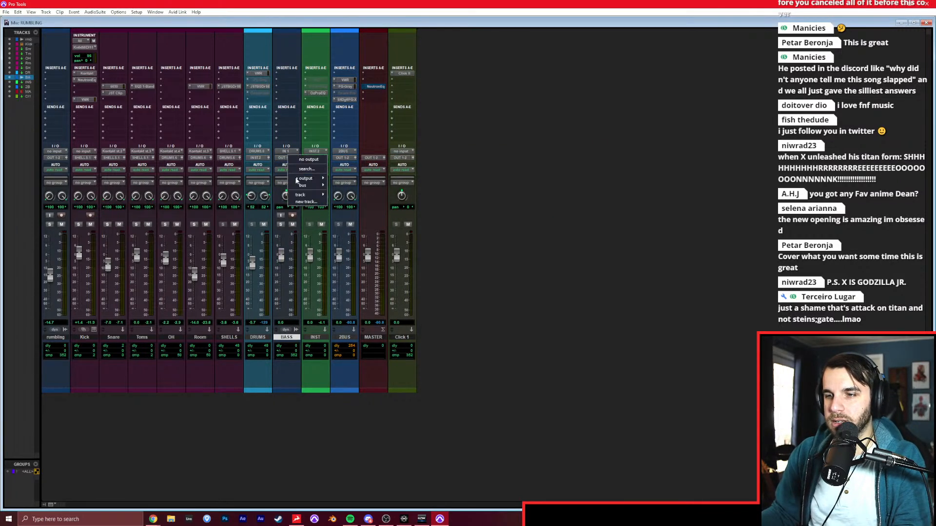
{"action": "mouse_move", "coordinate": [308, 194]}
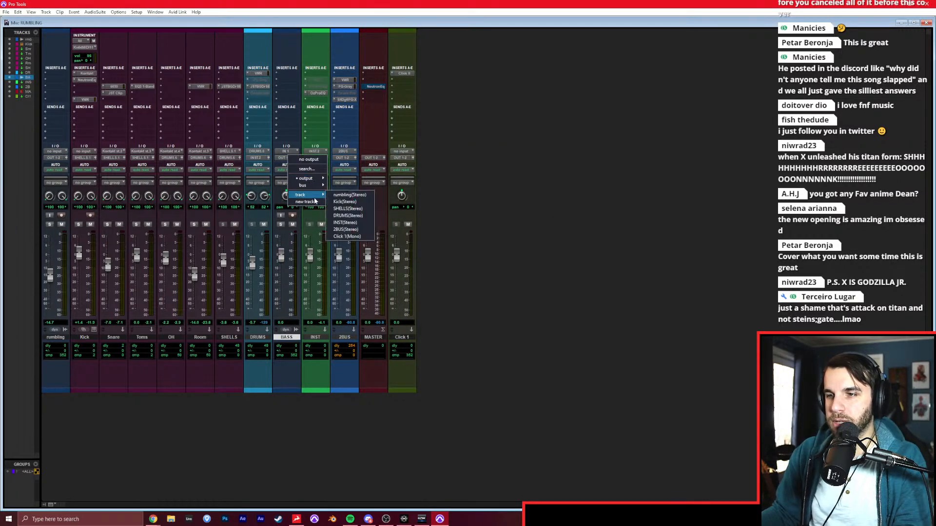
{"action": "left_click", "coordinate": [347, 223]}
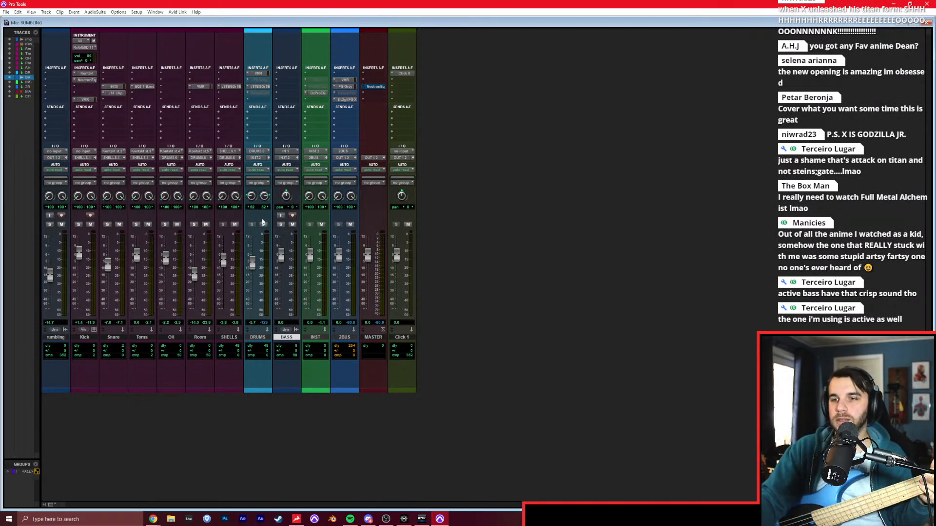
Record-enable the BASS track, load Darkglass Ultra in its second insert slot, and place the plug-in window over the mixer.
{"action": "left_click", "coordinate": [292, 216]}
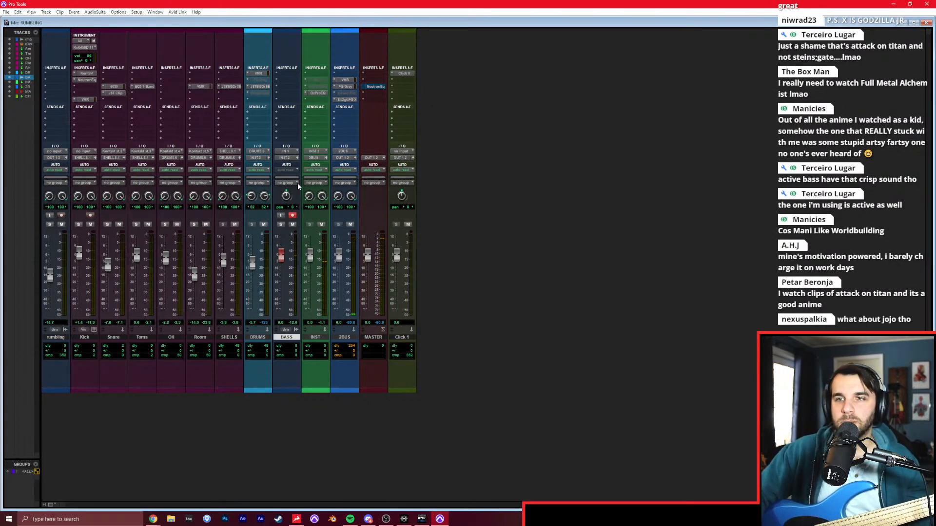
{"action": "left_click", "coordinate": [287, 84]}
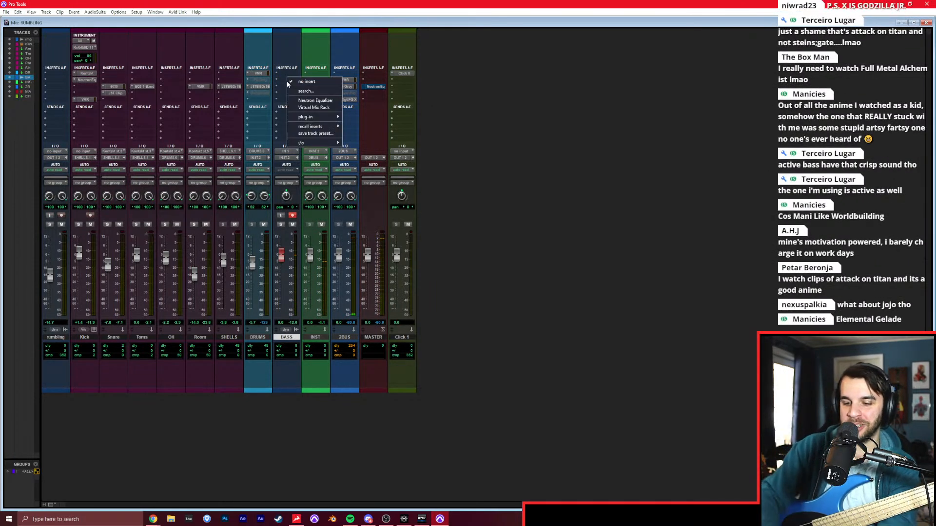
{"action": "type", "text": "dark"}
{"action": "key", "text": "Return"}
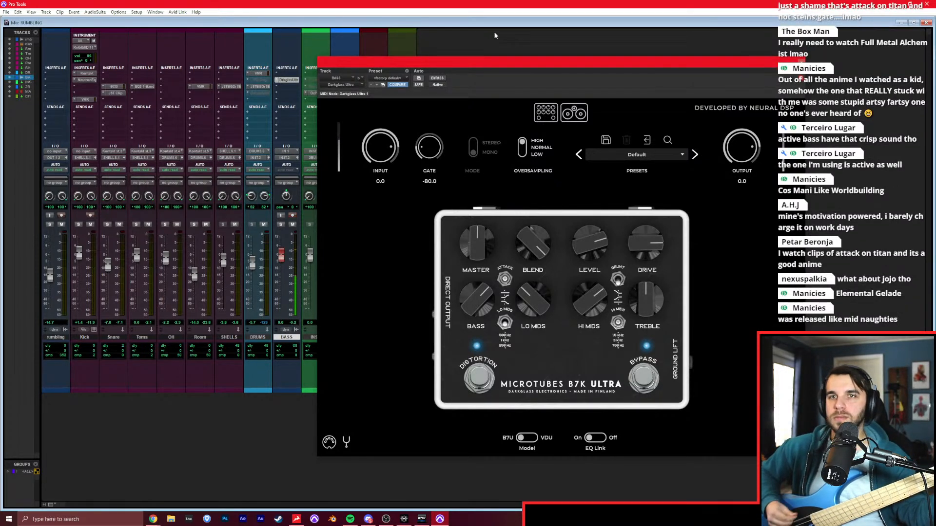
{"action": "left_click_drag", "start_coordinate": [573, 70], "coordinate": [362, 64]}
{"action": "left_click_drag", "start_coordinate": [245, 56], "coordinate": [605, 214]}
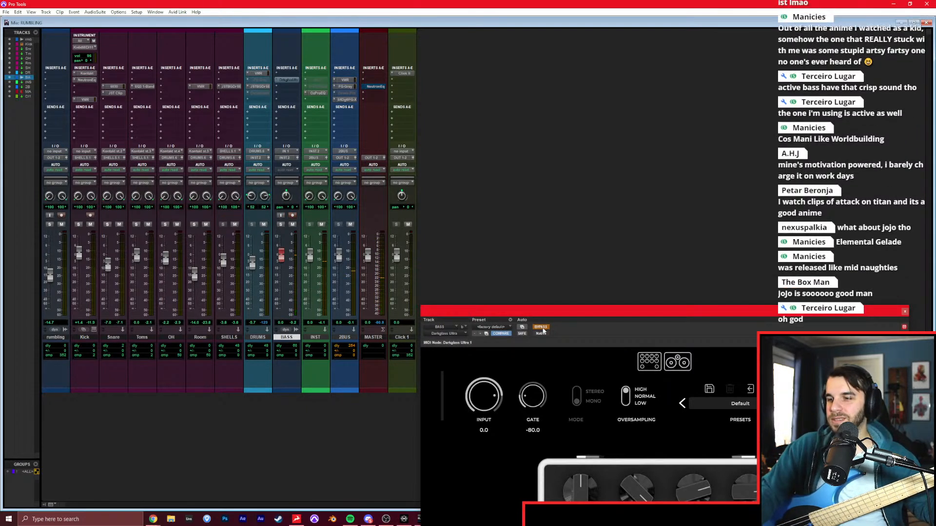
{"action": "left_click_drag", "start_coordinate": [554, 313], "coordinate": [326, 65]}
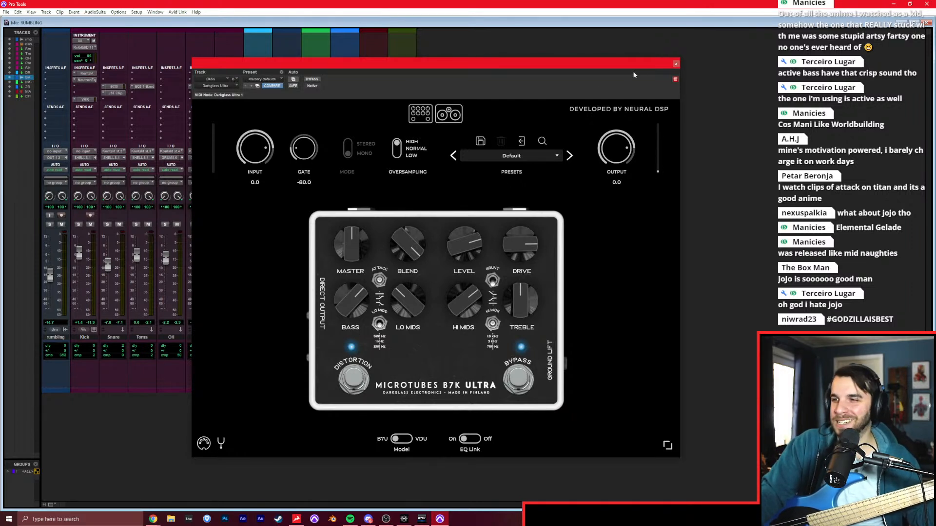
Check the bass guitar's tuning with Darkglass Ultra's built-in tuner and close the plug-in window.
{"action": "left_click", "coordinate": [221, 443]}
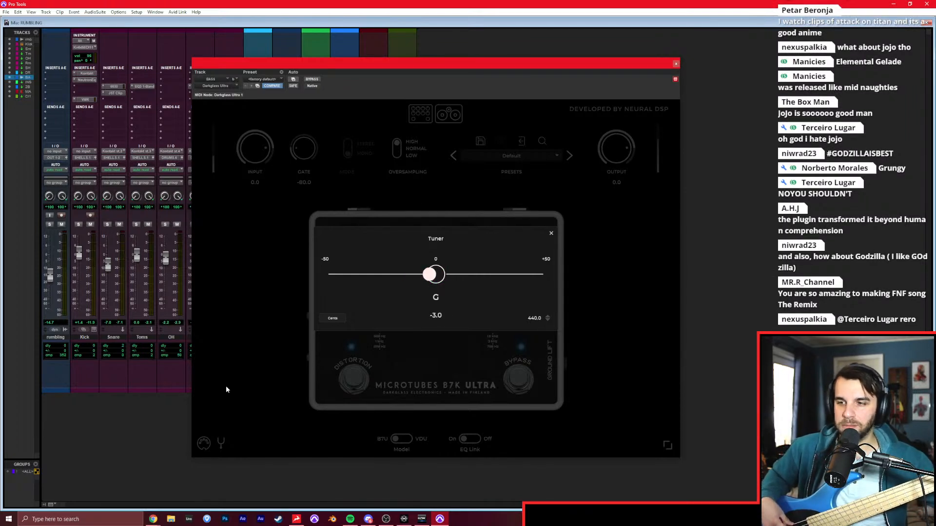
{"action": "left_click", "coordinate": [226, 390]}
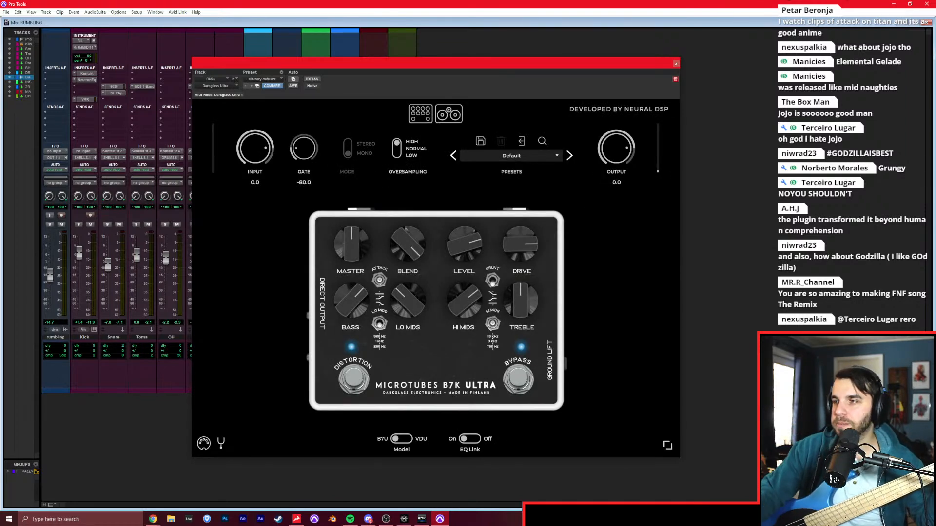
{"action": "left_click", "coordinate": [675, 64]}
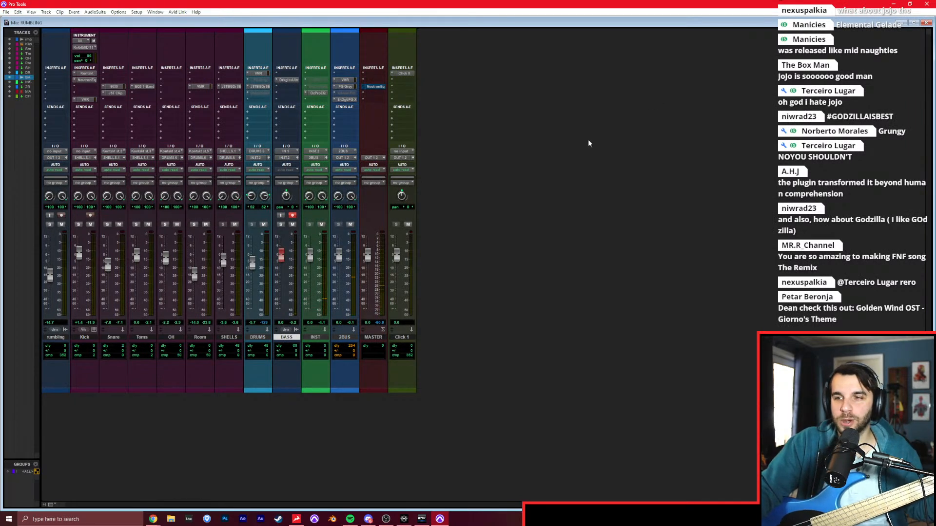
Switch to the Edit window and return the playback position to the song's start with the BASS track armed.
{"action": "key", "text": "ctrl+equal"}
{"action": "left_click_drag", "start_coordinate": [444, 336], "coordinate": [472, 331]}
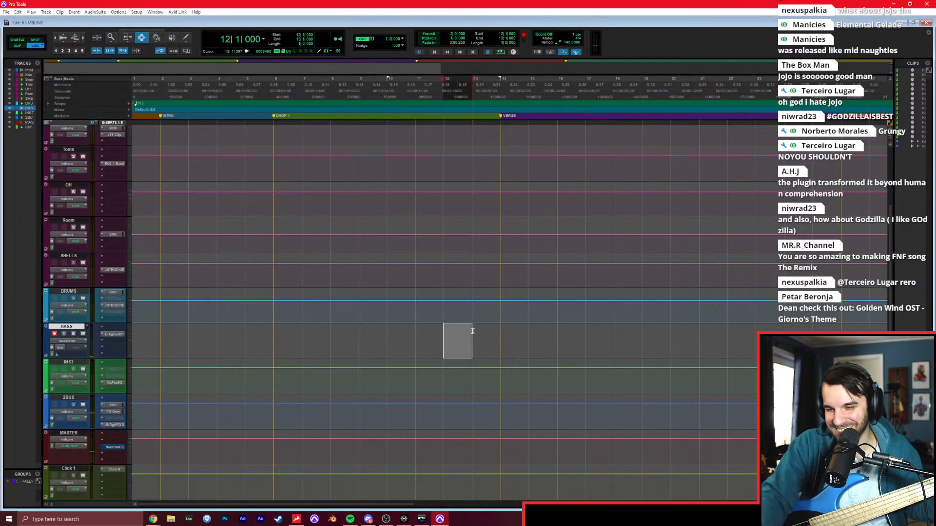
{"action": "key", "text": "Return"}
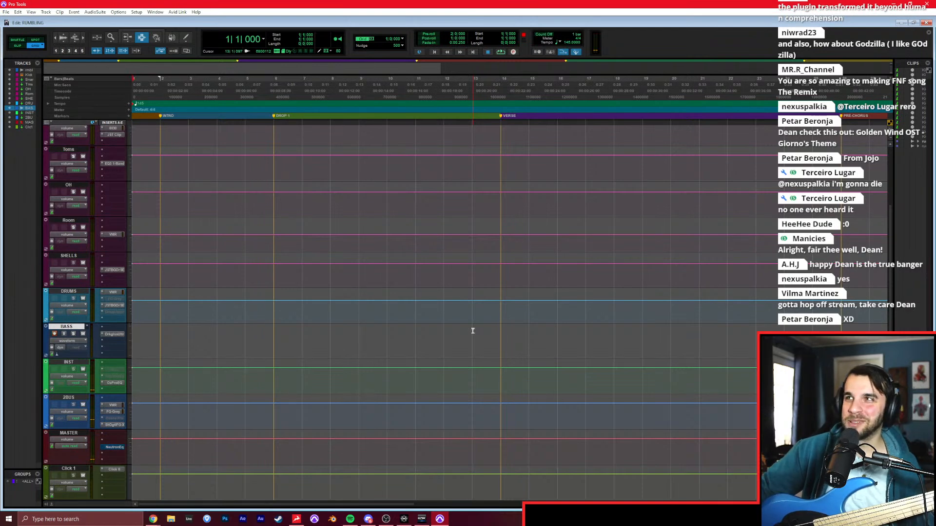
{"action": "left_click", "coordinate": [163, 340]}
{"action": "key", "text": "Return"}
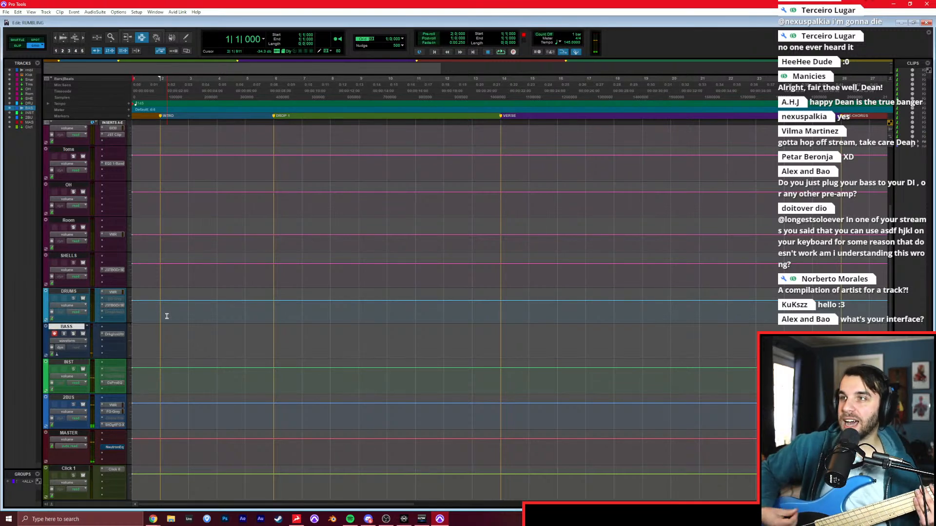
Switch to Chrome and view the 3rd Gen and 2nd Gen Focusrite interfaces in the "scarlett solo" image results.
{"action": "key", "text": "alt+Tab"}
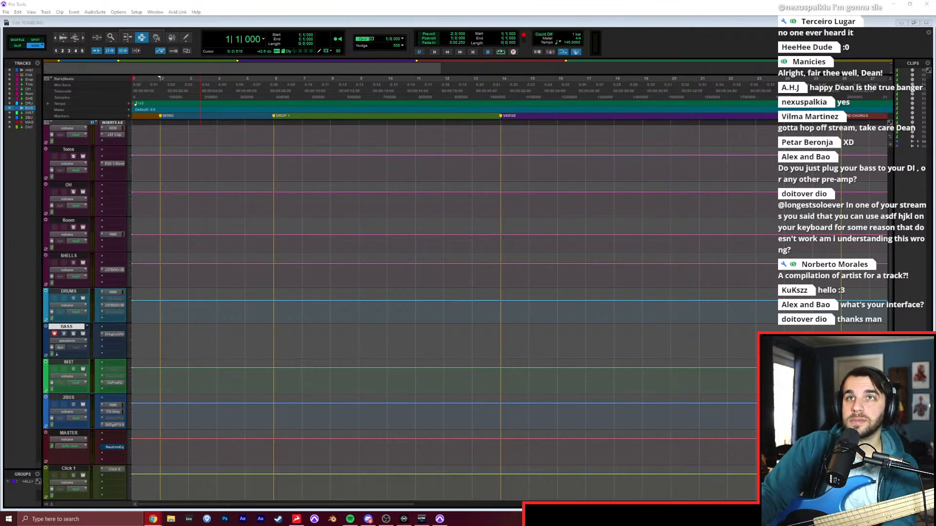
{"action": "left_click_drag", "start_coordinate": [241, 1], "coordinate": [244, 157]}
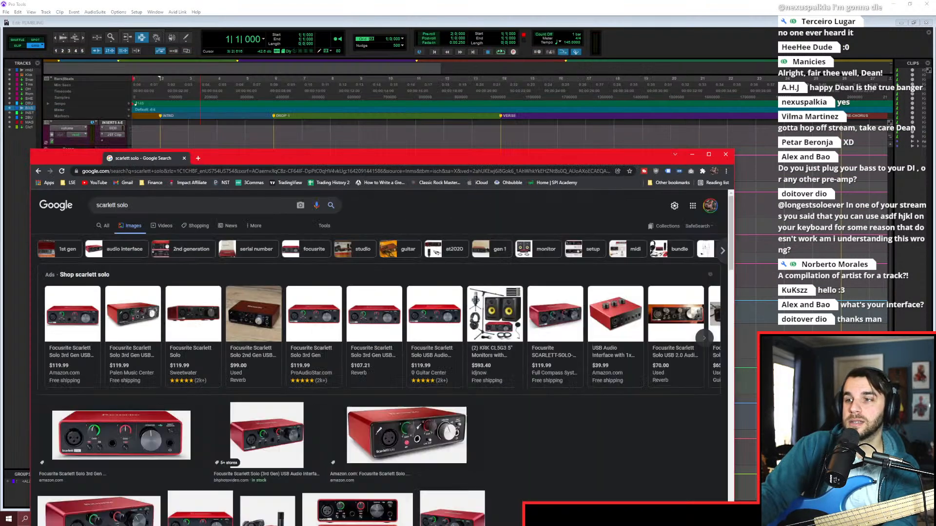
{"action": "double_click", "coordinate": [244, 157]}
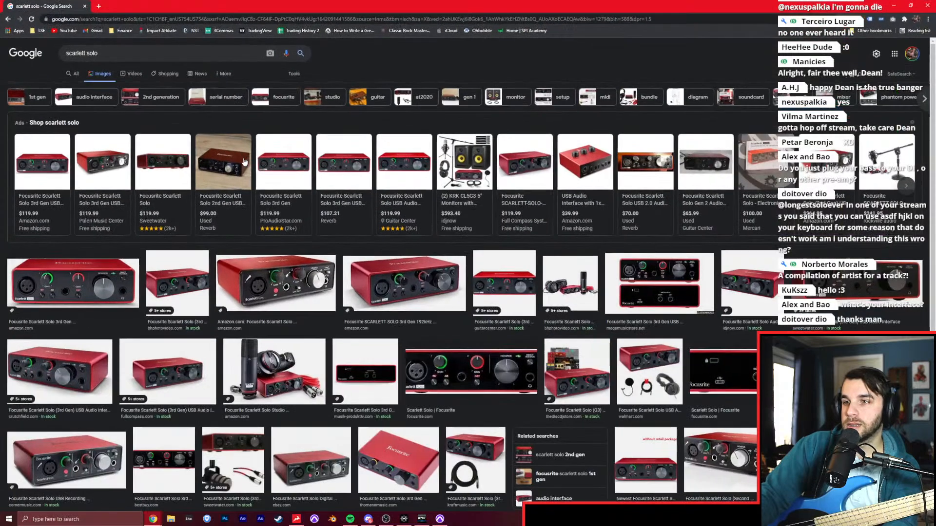
{"action": "left_click", "coordinate": [94, 291]}
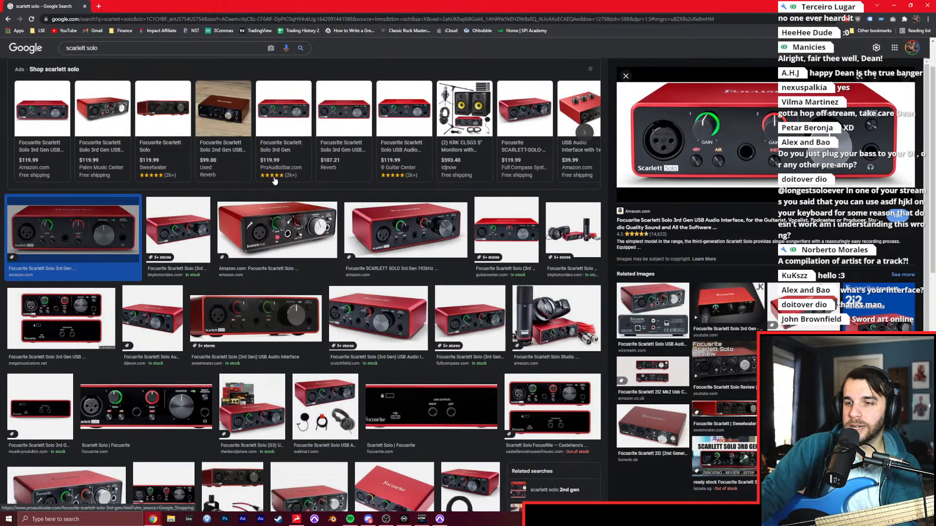
{"action": "left_click", "coordinate": [283, 223]}
{"action": "left_click_drag", "start_coordinate": [400, 7], "coordinate": [311, 46]}
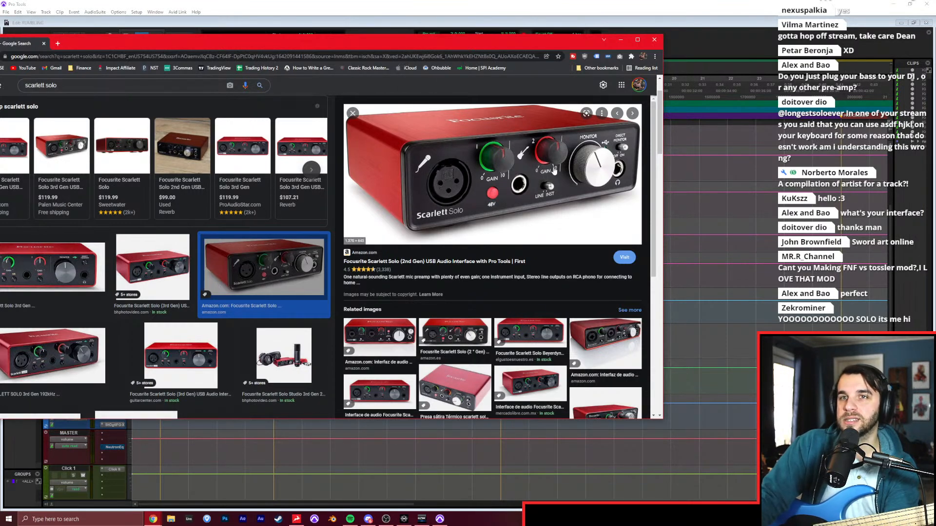
{"action": "double_click", "coordinate": [387, 37]}
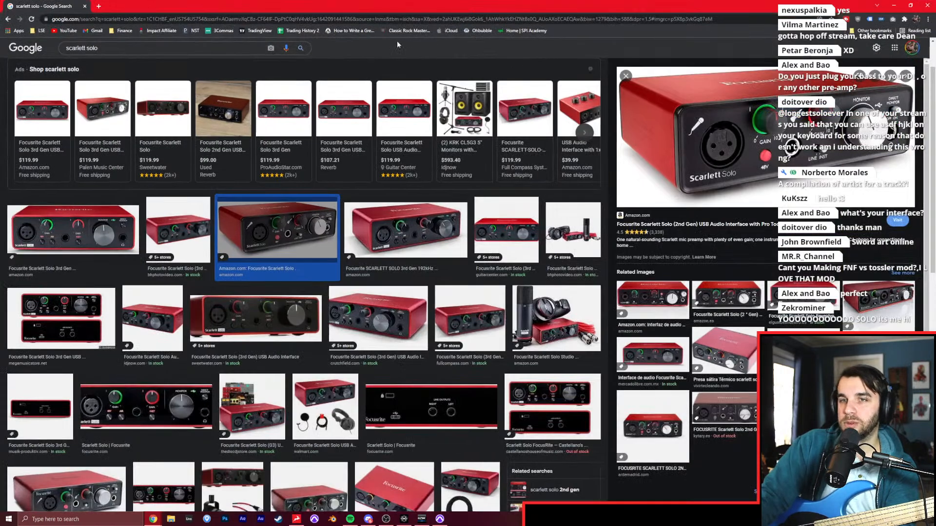
Search Google Images for "discrete 8" and view the Amazon picture of the Antelope Audio Discrete 8 Synergy Core.
{"action": "double_click", "coordinate": [296, 9]}
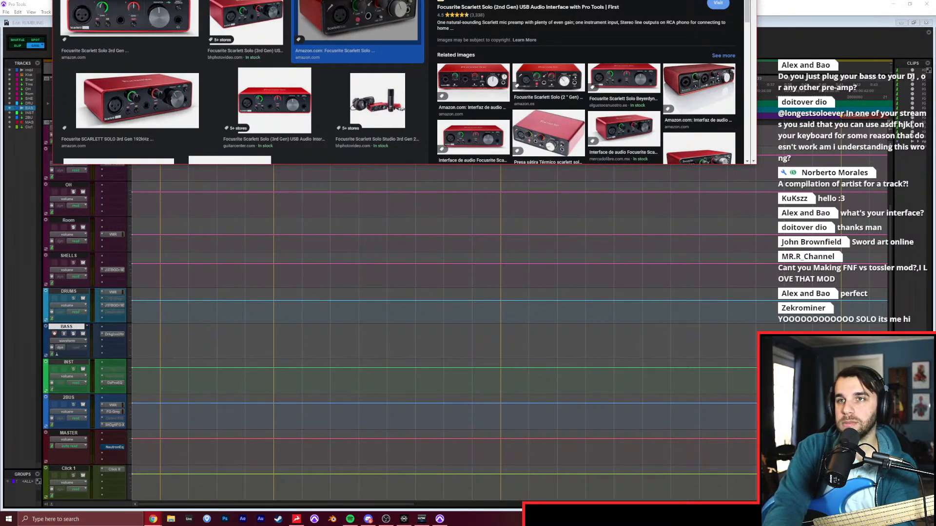
{"action": "key", "text": "Return"}
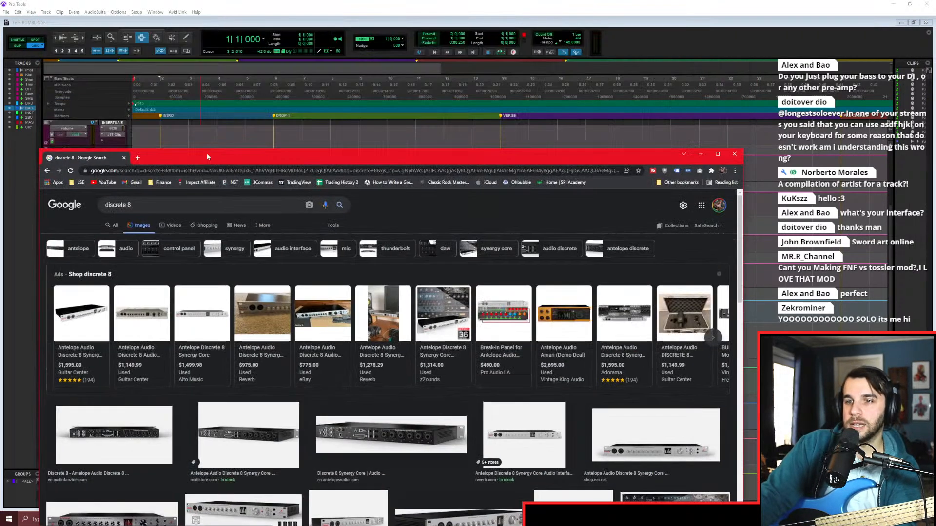
{"action": "double_click", "coordinate": [207, 153]}
{"action": "scroll", "coordinate": [338, 256], "scroll_direction": "down", "scroll_amount": 1}
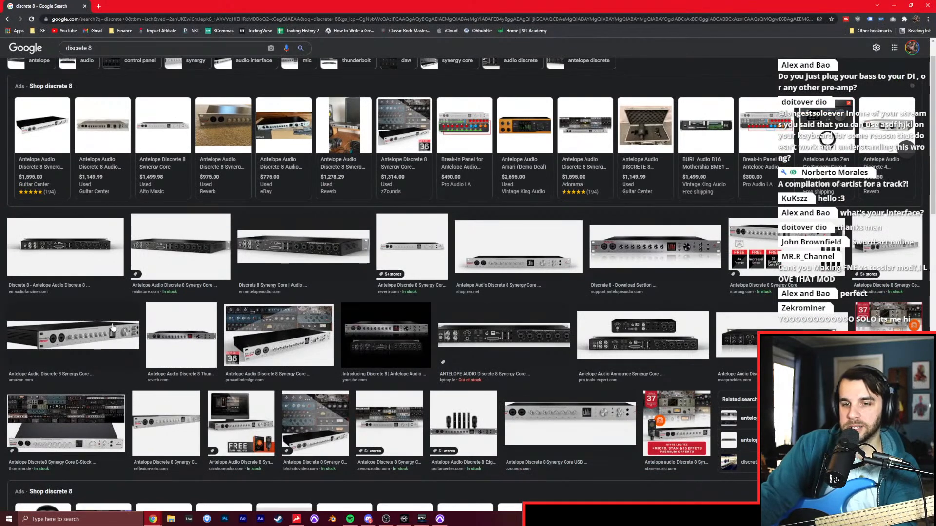
{"action": "left_click", "coordinate": [78, 335]}
{"action": "left_click_drag", "start_coordinate": [498, 11], "coordinate": [262, 59]}
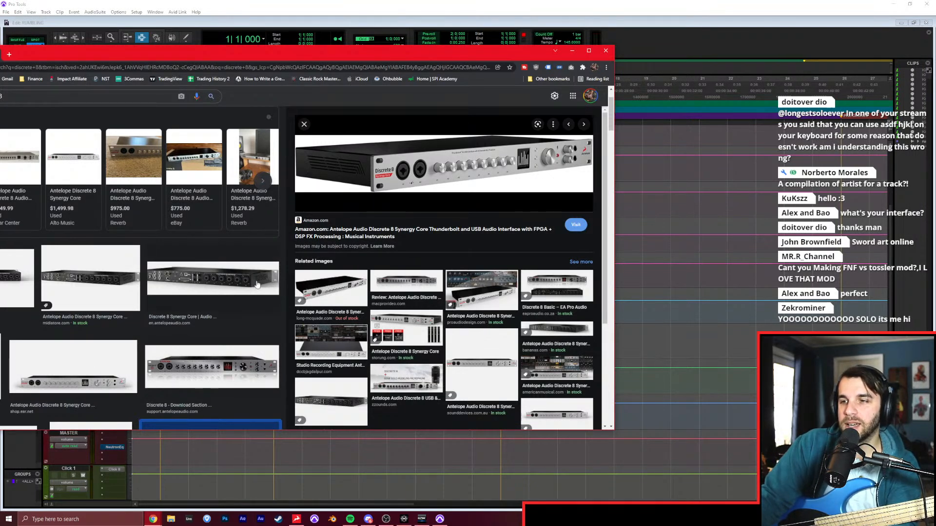
View the "Discrete 8 - Download Section" picture from Antelope Audio support, close the browser and switch back to Pro Tools.
{"action": "left_click", "coordinate": [263, 260]}
{"action": "left_click", "coordinate": [204, 366]}
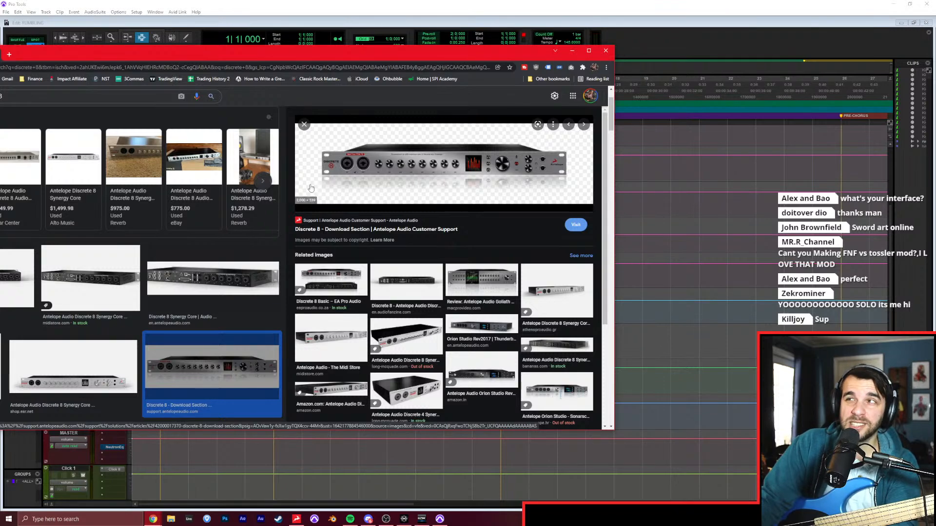
{"action": "left_click", "coordinate": [605, 50]}
{"action": "left_click", "coordinate": [433, 189]}
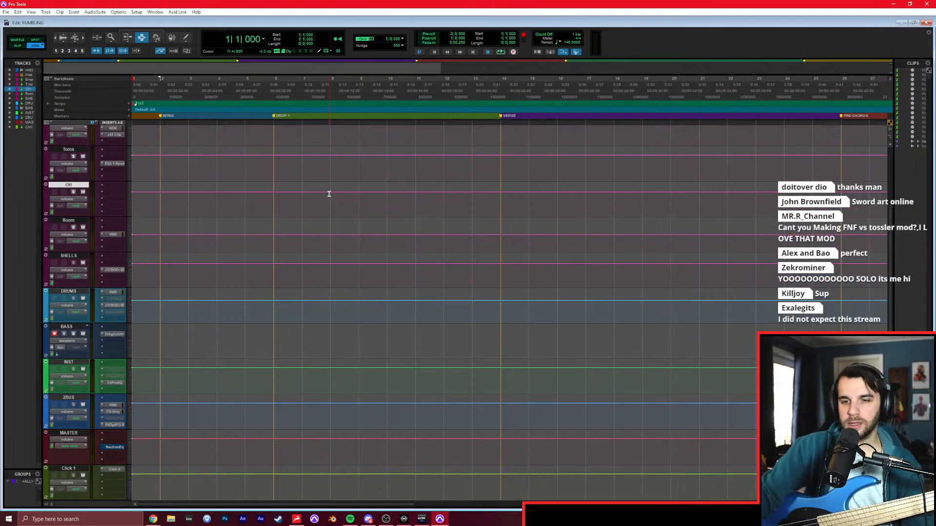
Play the song from the INTRO marker at bar 2 to hear the opening that the bass has to follow.
{"action": "scroll", "coordinate": [325, 192], "scroll_direction": "up", "scroll_amount": 3}
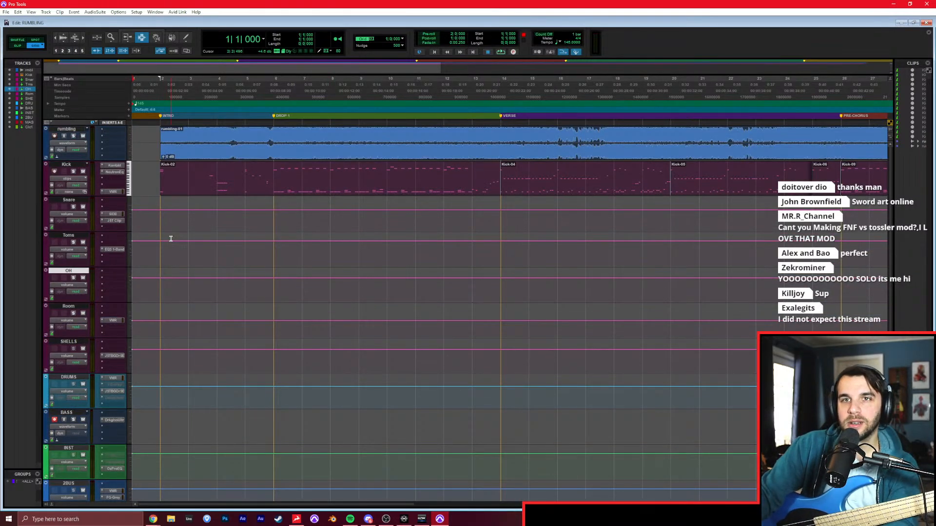
{"action": "left_click", "coordinate": [171, 238]}
{"action": "key", "text": "ctrl+bracketright"}
{"action": "key", "text": "space"}
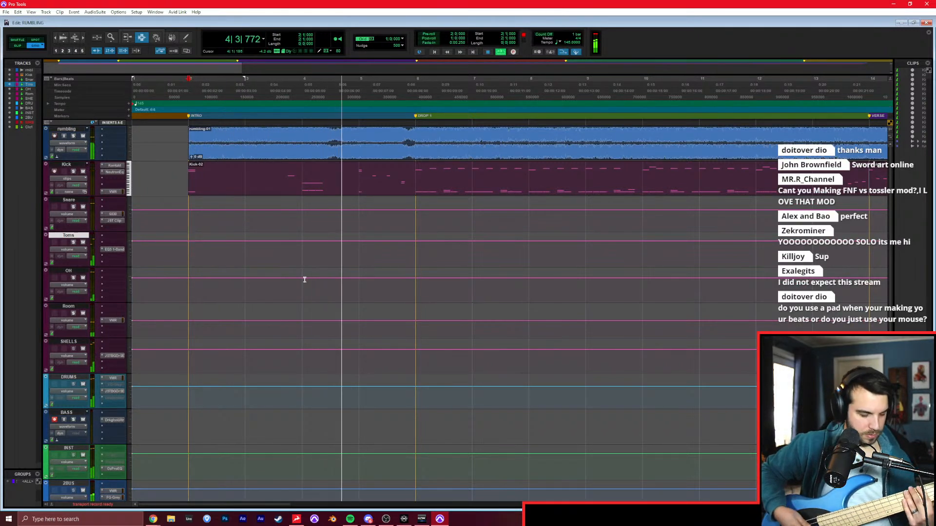
{"action": "key", "text": "space"}
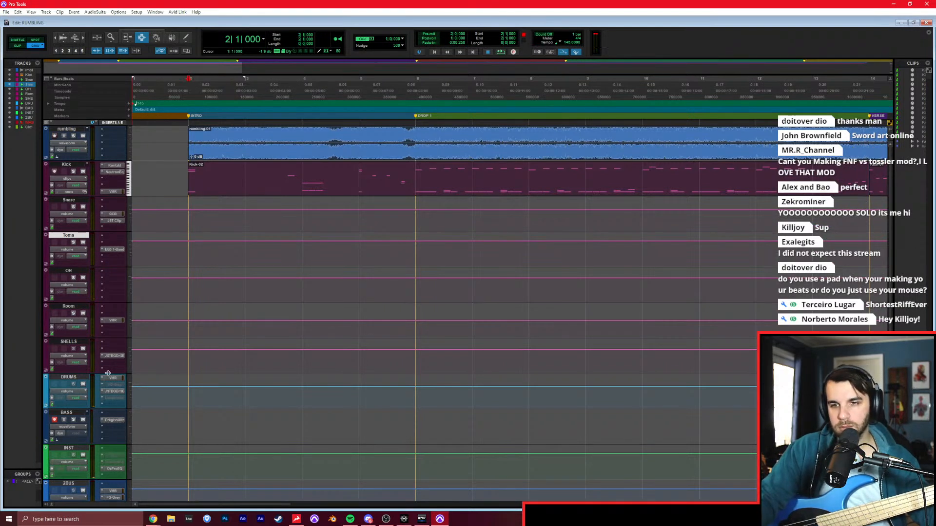
Play the song from the DROP 1 marker at bar 6 to listen to that section.
{"action": "left_click", "coordinate": [408, 194]}
{"action": "key", "text": "space"}
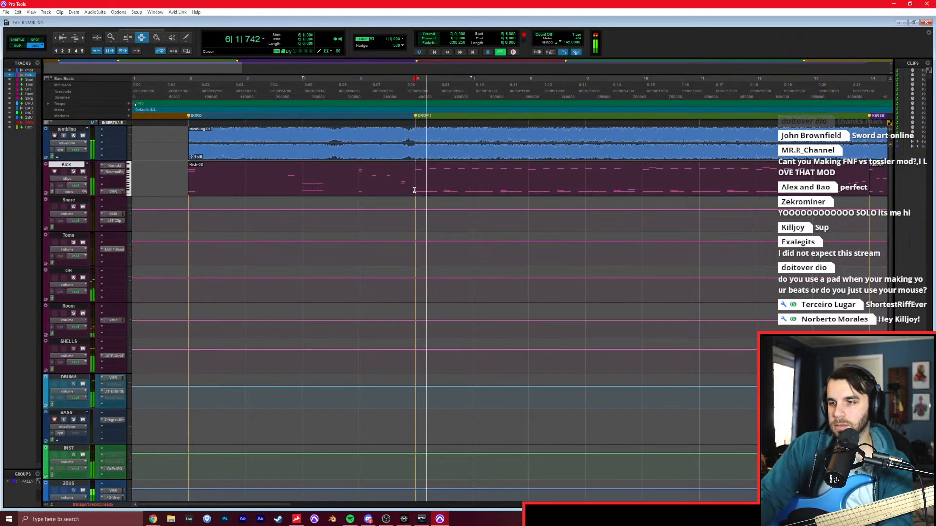
{"action": "scroll", "coordinate": [147, 324], "scroll_direction": "down", "scroll_amount": 3}
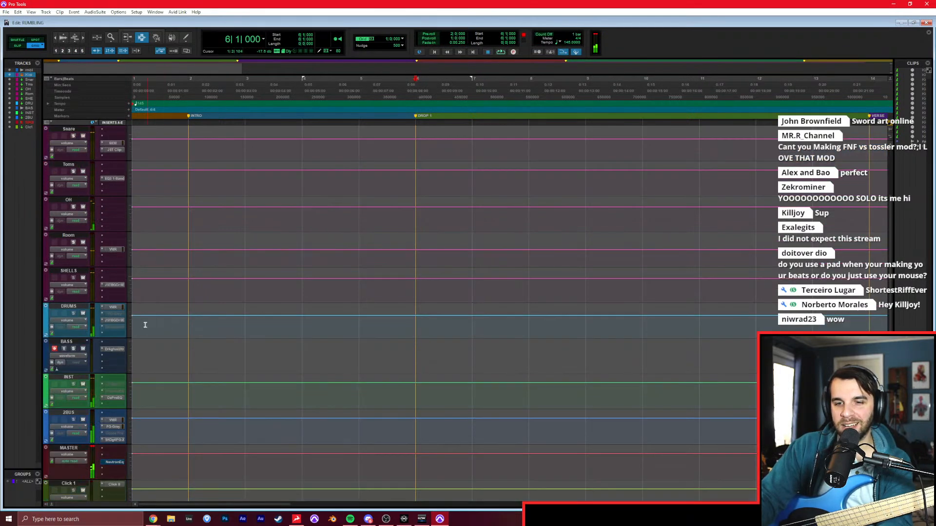
Check the bass guitar's tuning again with the tuner in the BASS track's Darkglass Ultra, and close the plug-in window.
{"action": "left_click", "coordinate": [111, 349]}
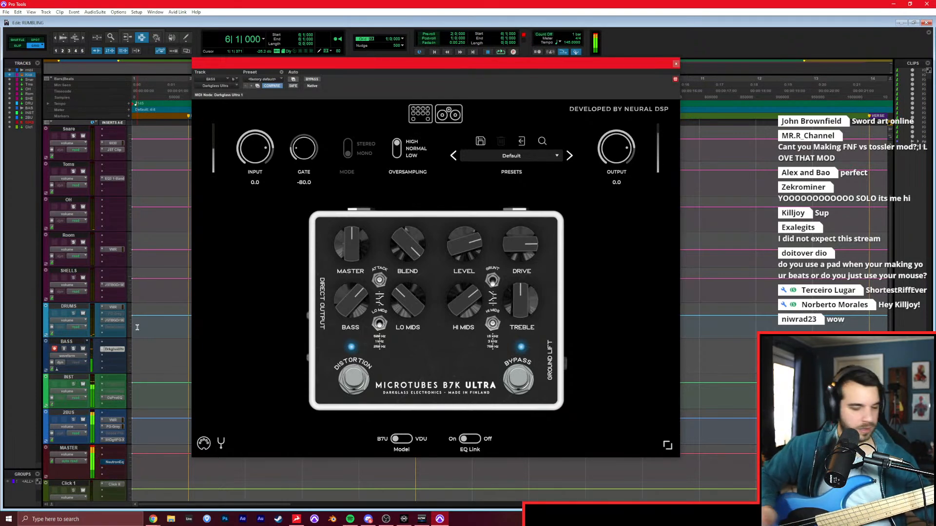
{"action": "left_click", "coordinate": [221, 443]}
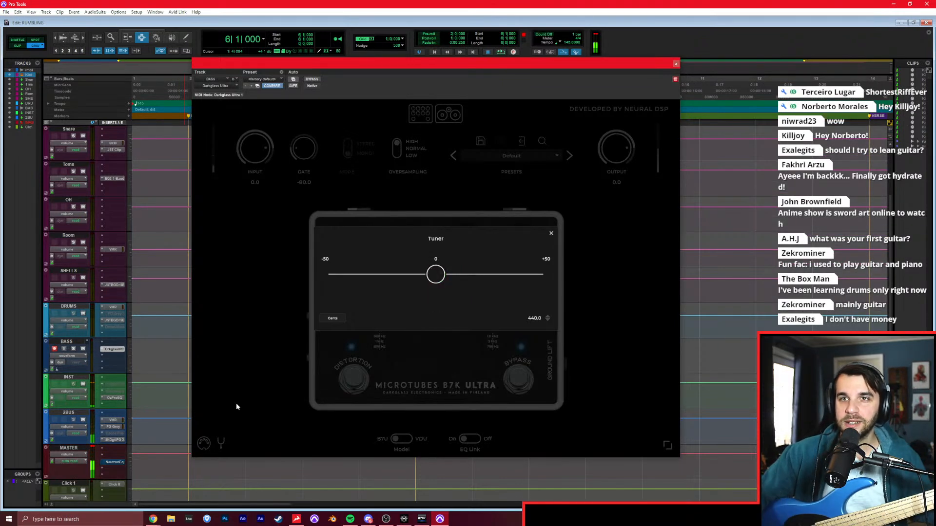
{"action": "left_click", "coordinate": [226, 338]}
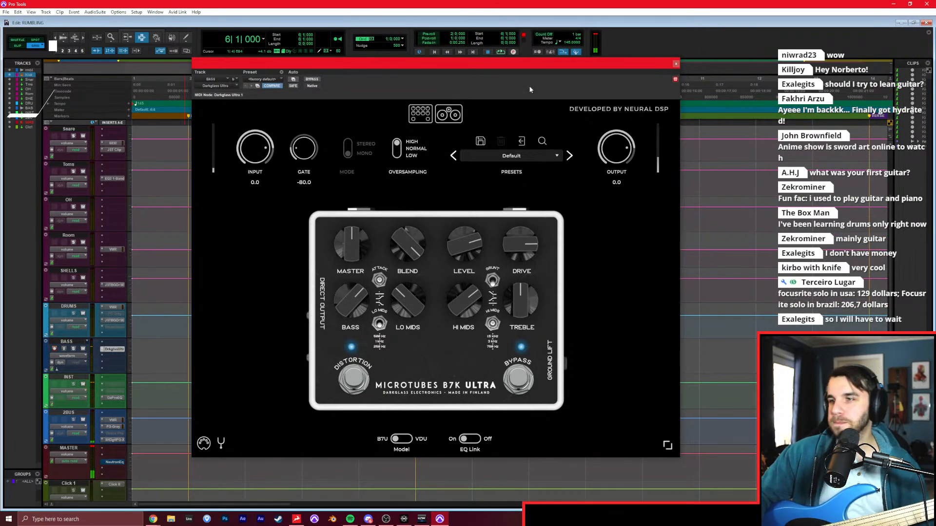
{"action": "left_click", "coordinate": [675, 64]}
Record the intro bass part on the BASS track from the song's start to just past DROP 1, restarting the take once.
{"action": "left_click", "coordinate": [434, 51]}
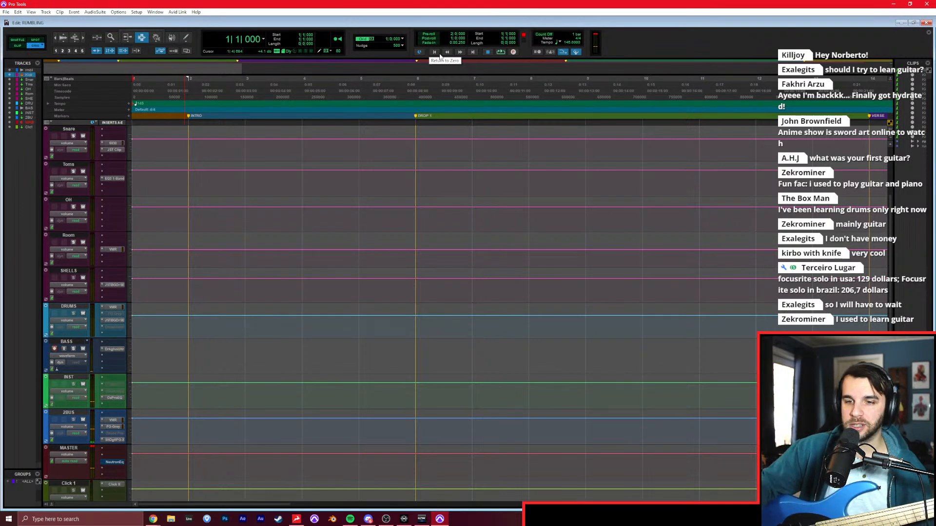
{"action": "left_click", "coordinate": [180, 362]}
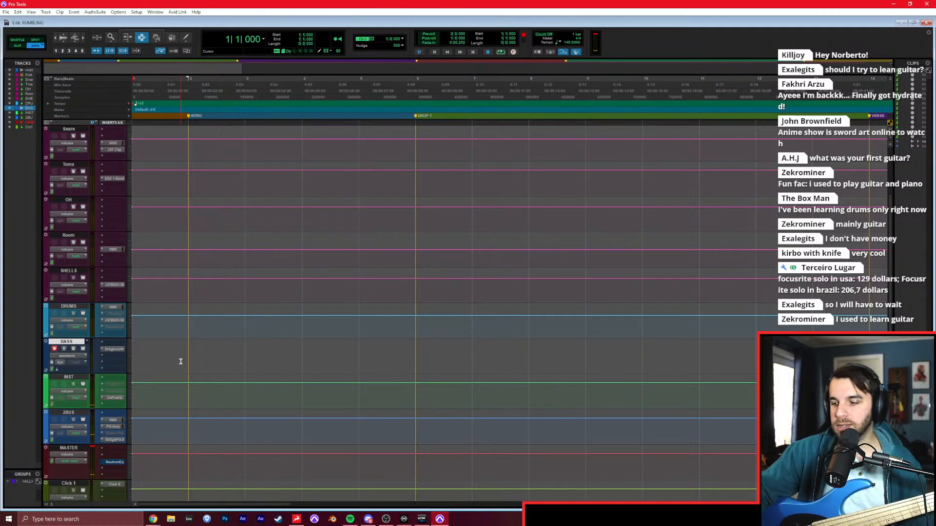
{"action": "key", "text": "ctrl+space"}
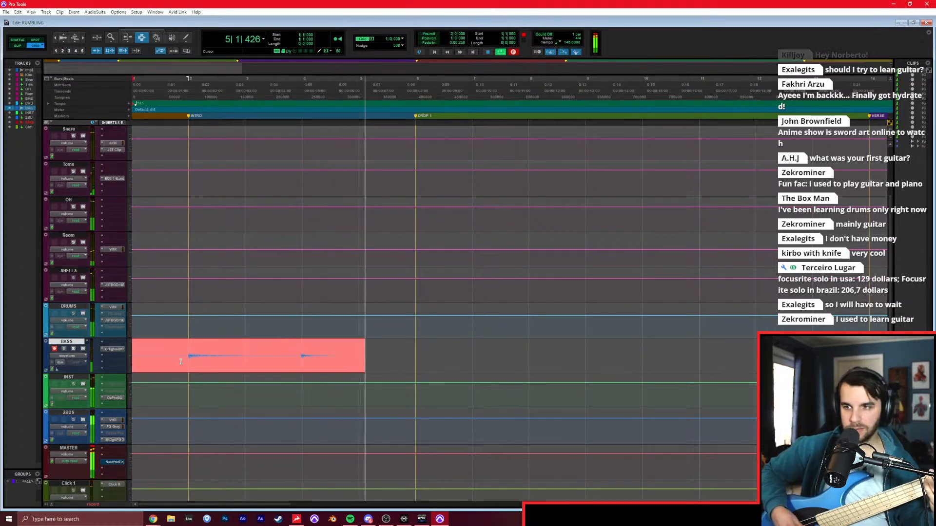
{"action": "key", "text": "space"}
{"action": "key", "text": "ctrl+space"}
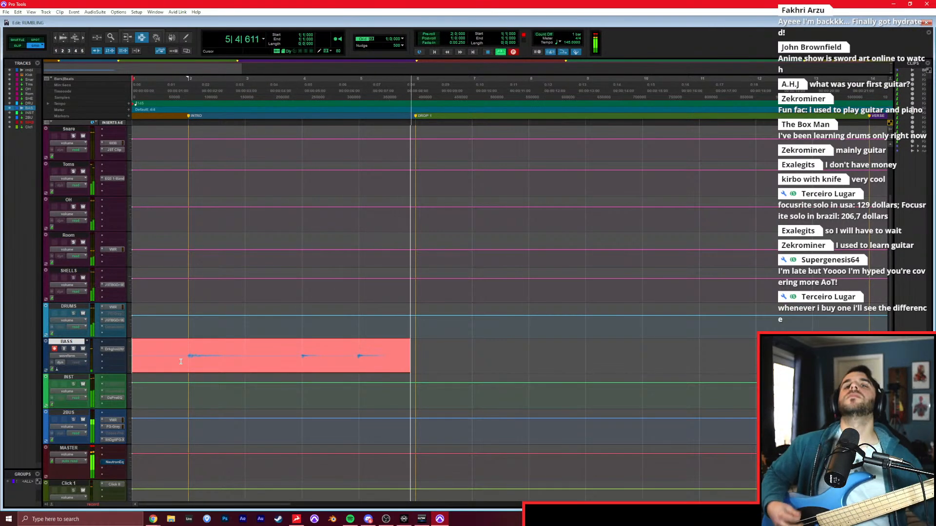
{"action": "key", "text": "space"}
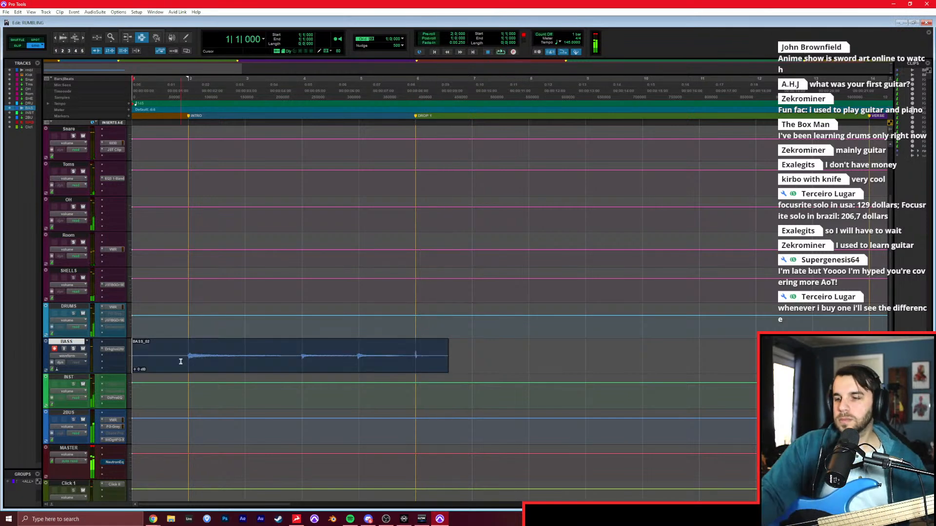
Trim the intro bass clip's end to the DROP 1 marker at bar 6 and mute the DRUMS track in the Mix window.
{"action": "left_click", "coordinate": [414, 366]}
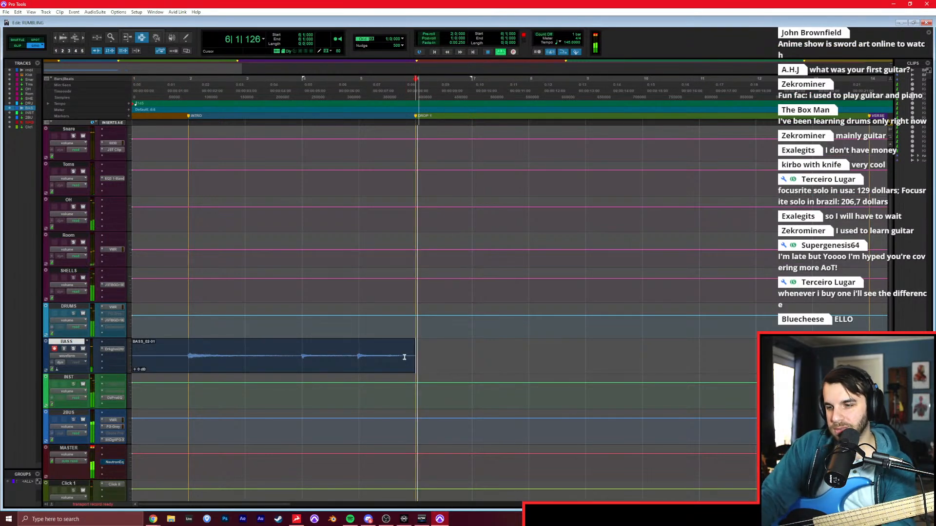
{"action": "key", "text": "ctrl+equal"}
{"action": "left_click", "coordinate": [263, 225]}
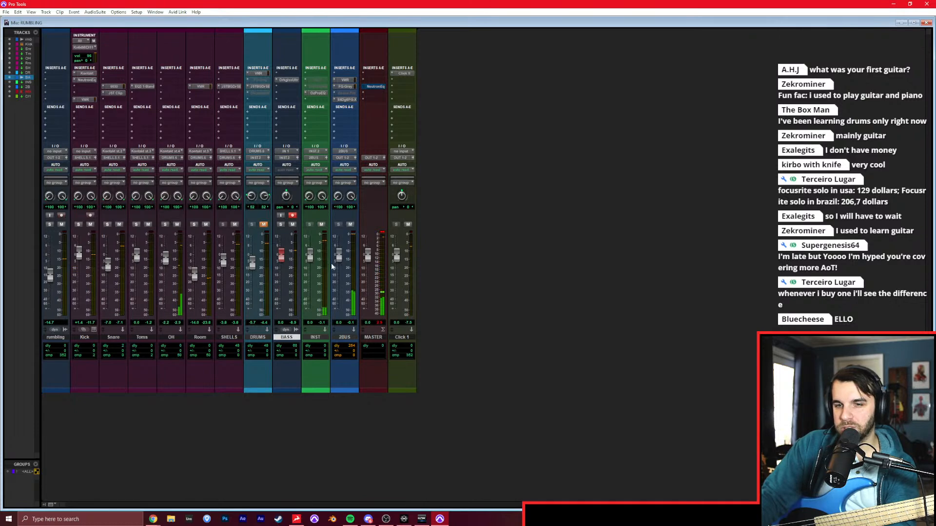
Return to the Edit window and play the DROP 1 section from bar 6 to rehearse the bass part.
{"action": "key", "text": "space"}
{"action": "key", "text": "ctrl+equal"}
{"action": "scroll", "coordinate": [293, 244], "scroll_direction": "right", "scroll_amount": 3}
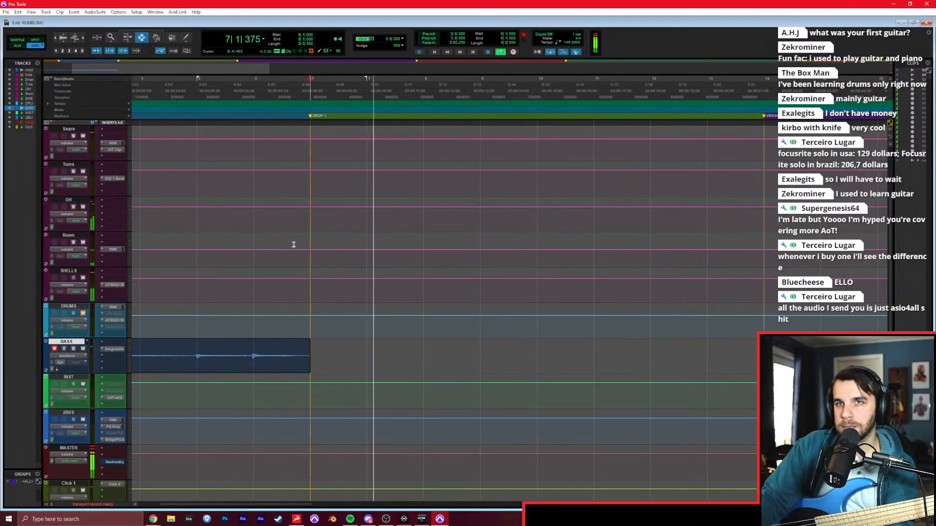
{"action": "key", "text": "space"}
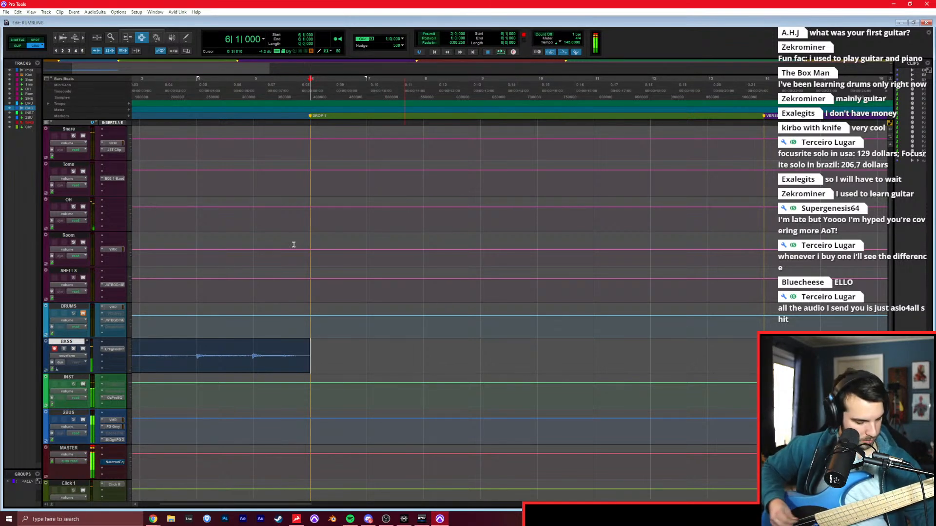
{"action": "key", "text": "space"}
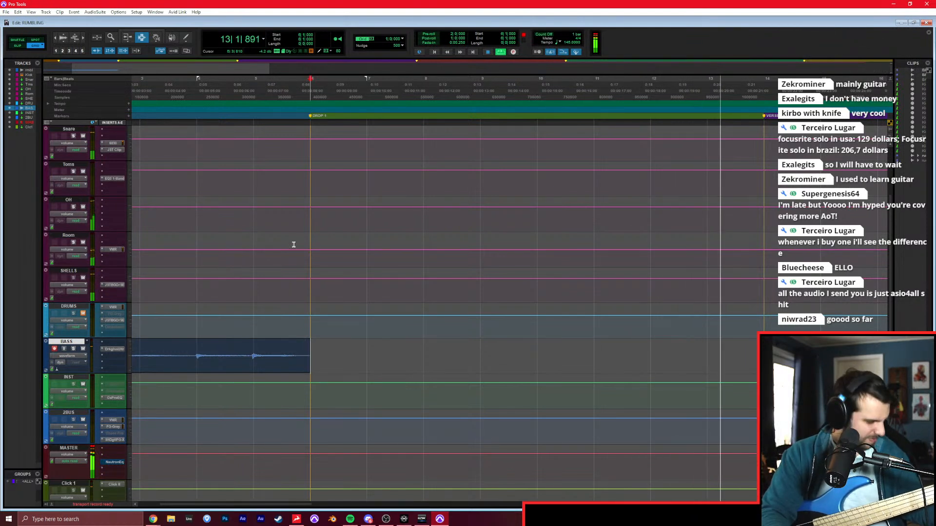
{"action": "key", "text": "space"}
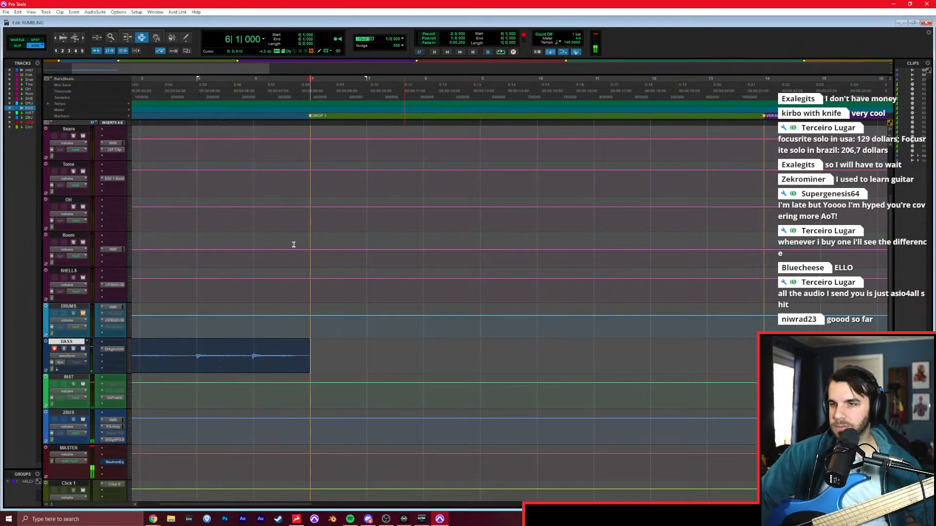
Record the DROP 1 bass part on the BASS track from bar 6 past bar 13, restarting the take as needed.
{"action": "key", "text": "ctrl+space"}
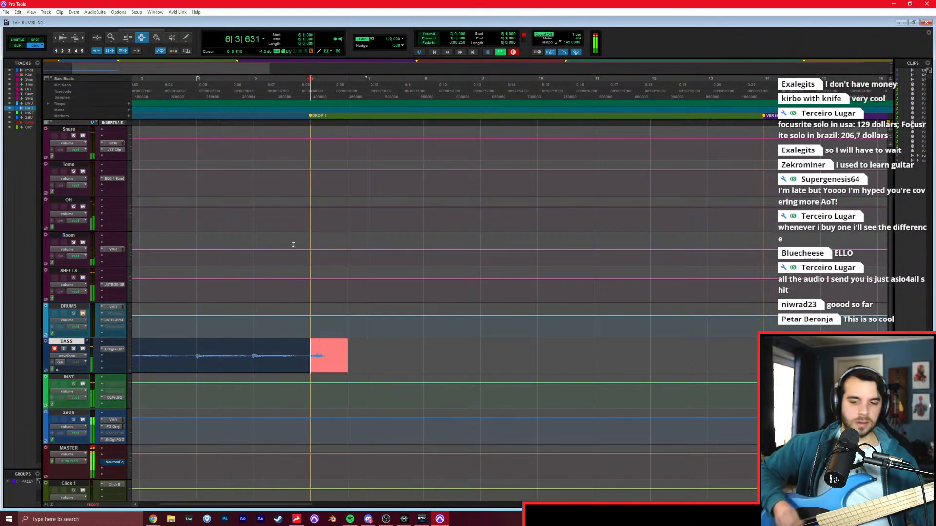
{"action": "key", "text": "space"}
{"action": "key", "text": "ctrl+space"}
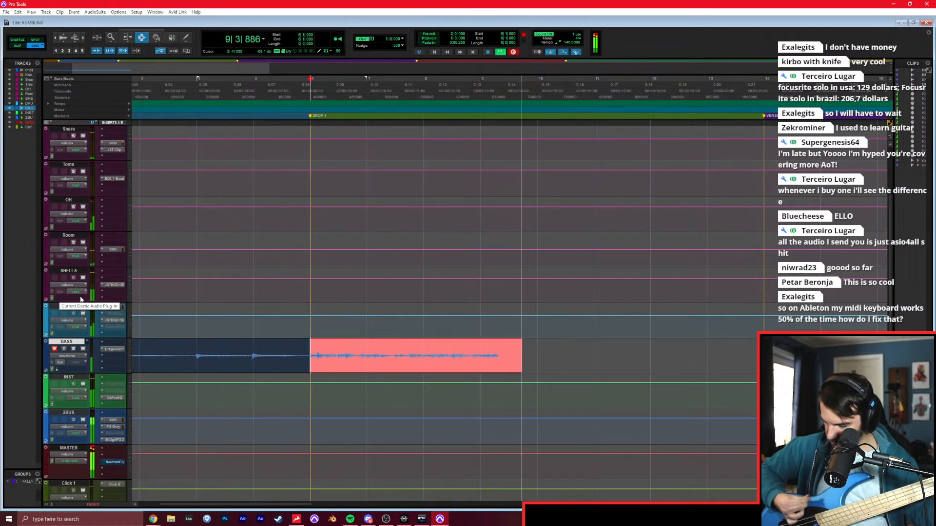
{"action": "key", "text": "space"}
{"action": "key", "text": "ctrl+space"}
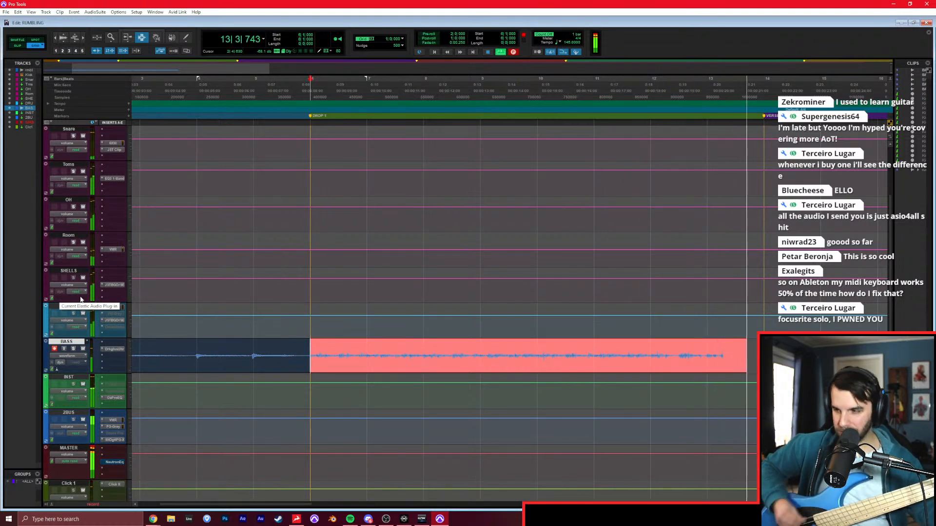
{"action": "key", "text": "space"}
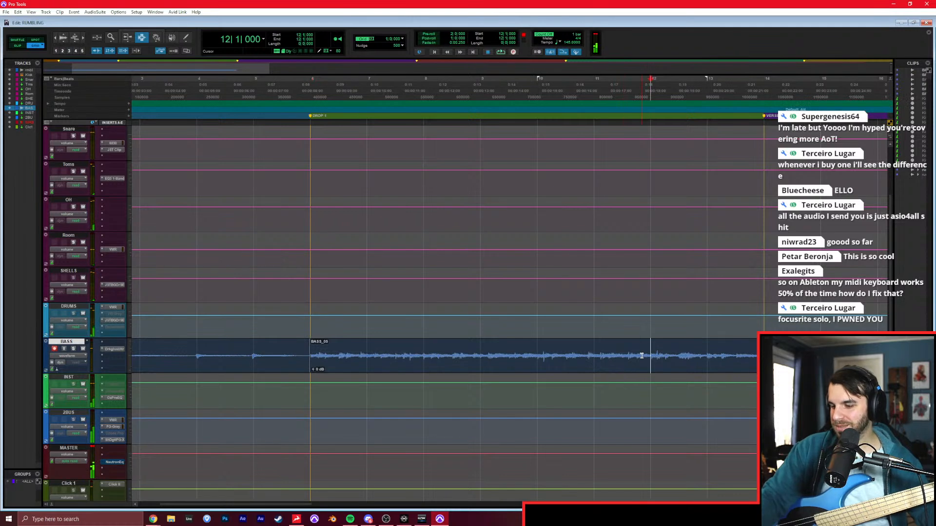
Re-record the bass from bar 12 into the verse, restarting once, and trim the new clip's end to the VERSE marker at bar 14.
{"action": "key", "text": "ctrl+space"}
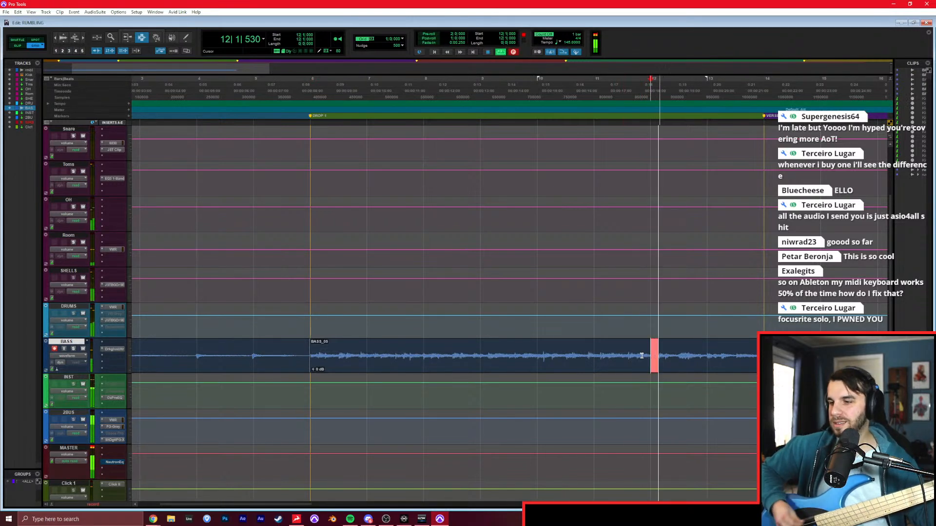
{"action": "key", "text": "space"}
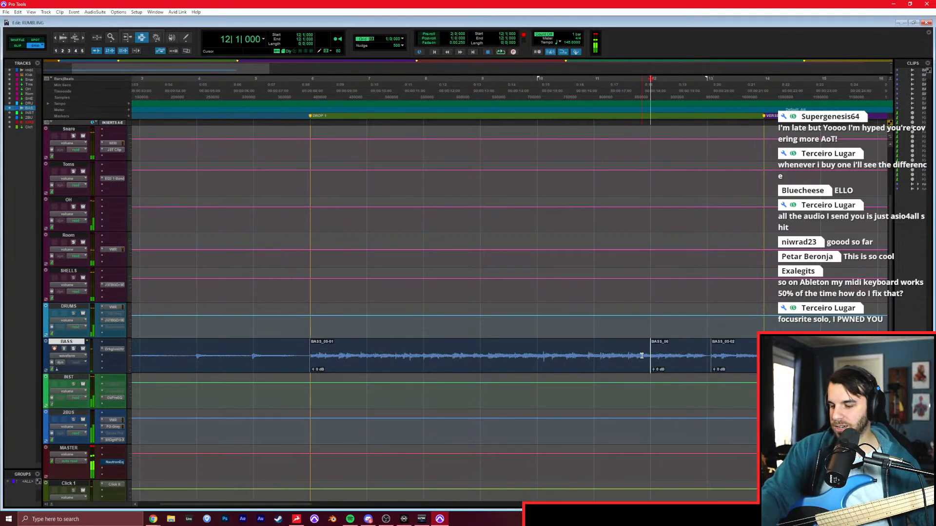
{"action": "key", "text": "ctrl+space"}
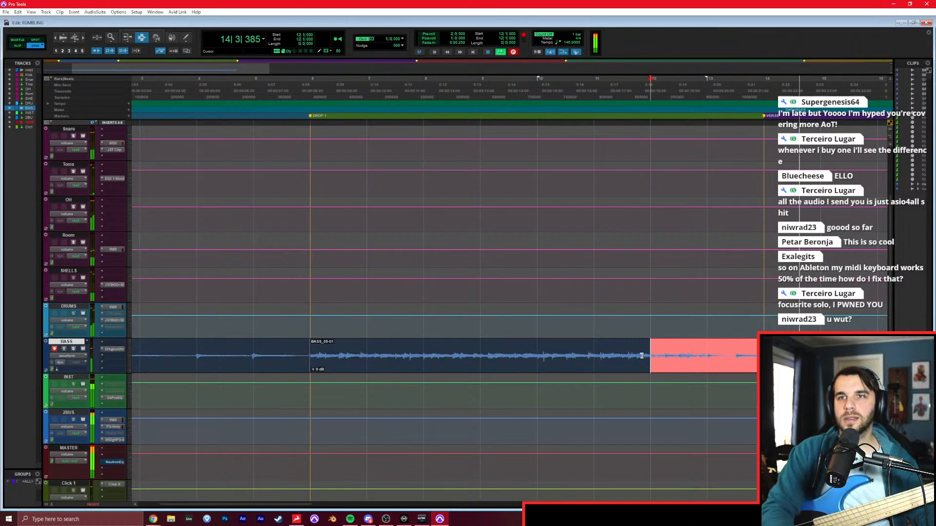
{"action": "key", "text": "space"}
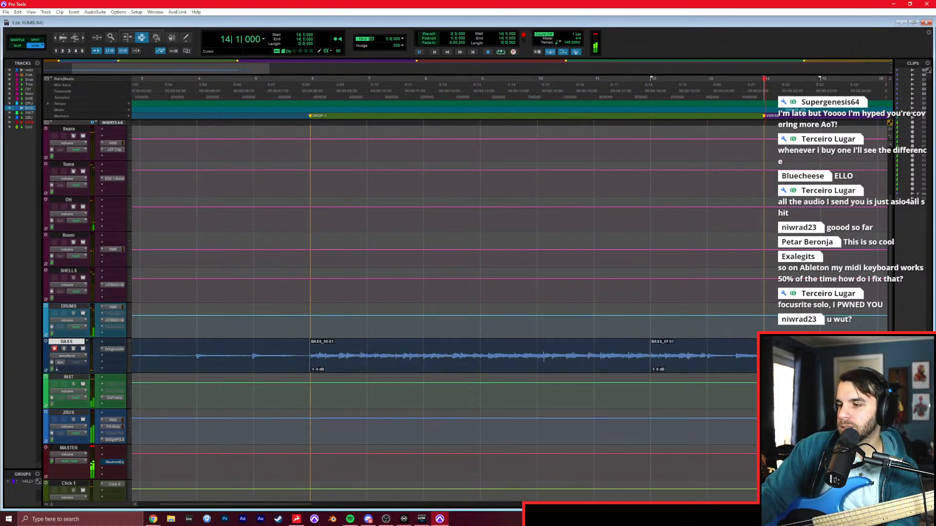
Play the VERSE section repeatedly from bar 14 to work out and rehearse its bass part.
{"action": "scroll", "coordinate": [757, 363], "scroll_direction": "right", "scroll_amount": 5}
{"action": "scroll", "coordinate": [757, 363], "scroll_direction": "right", "scroll_amount": 2}
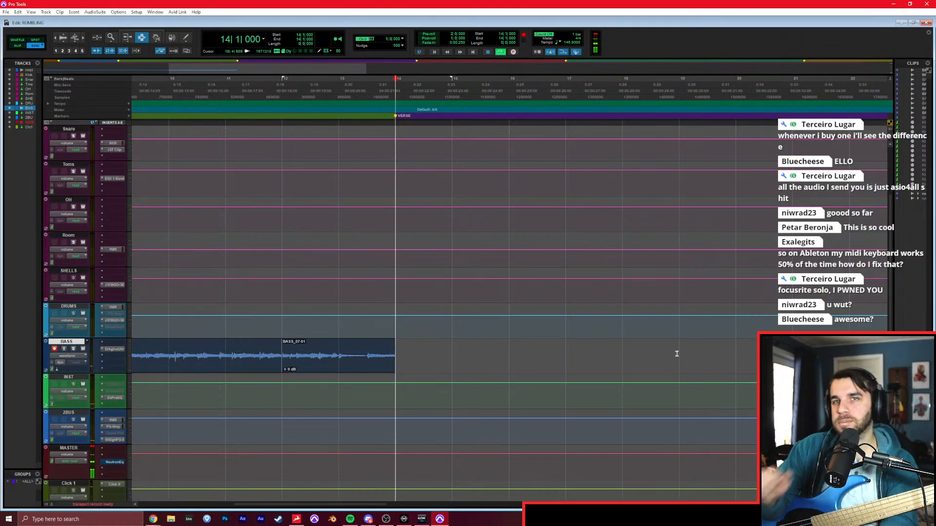
{"action": "key", "text": "space"}
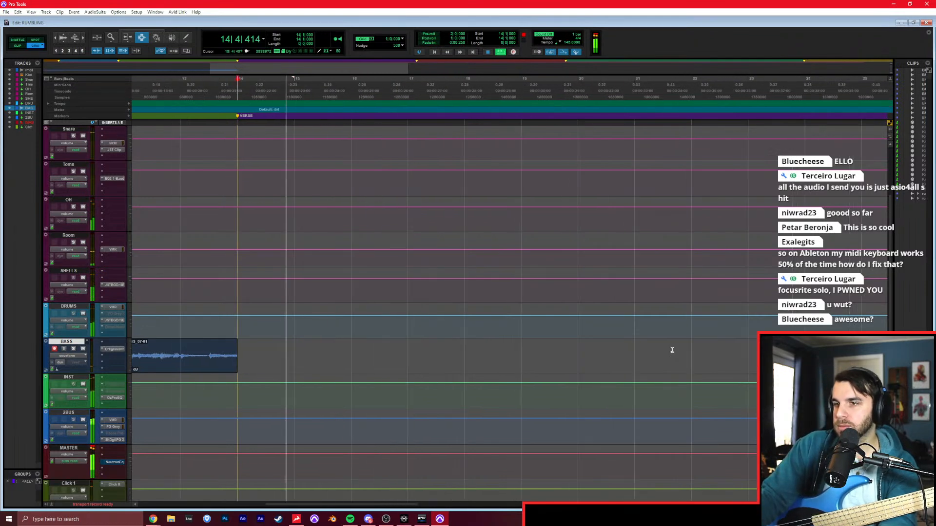
{"action": "key", "text": "t"}
{"action": "scroll", "coordinate": [529, 366], "scroll_direction": "right", "scroll_amount": 3}
{"action": "scroll", "coordinate": [532, 362], "scroll_direction": "right", "scroll_amount": 2}
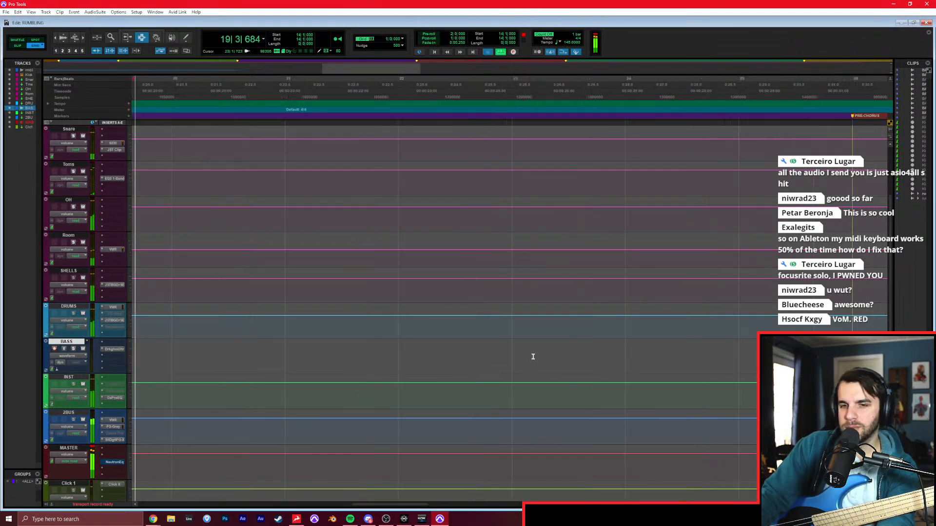
{"action": "key", "text": "space"}
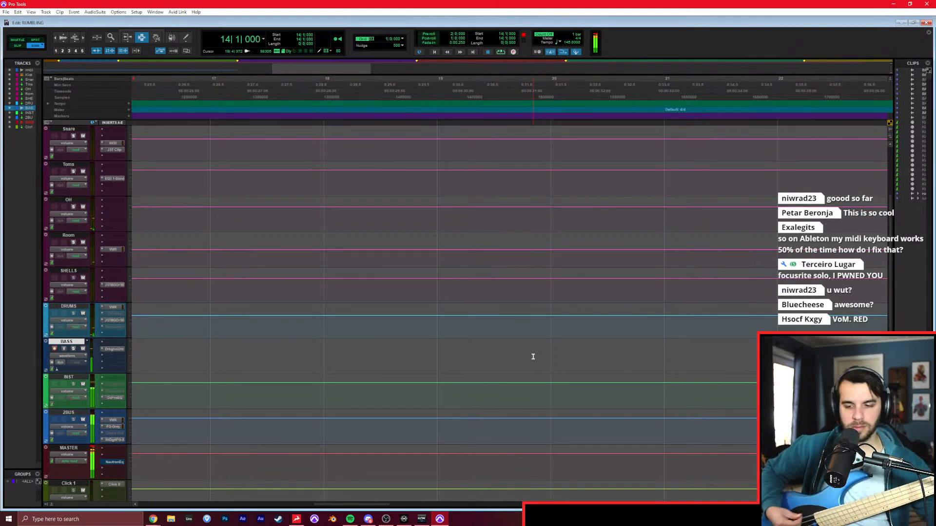
{"action": "key", "text": "space"}
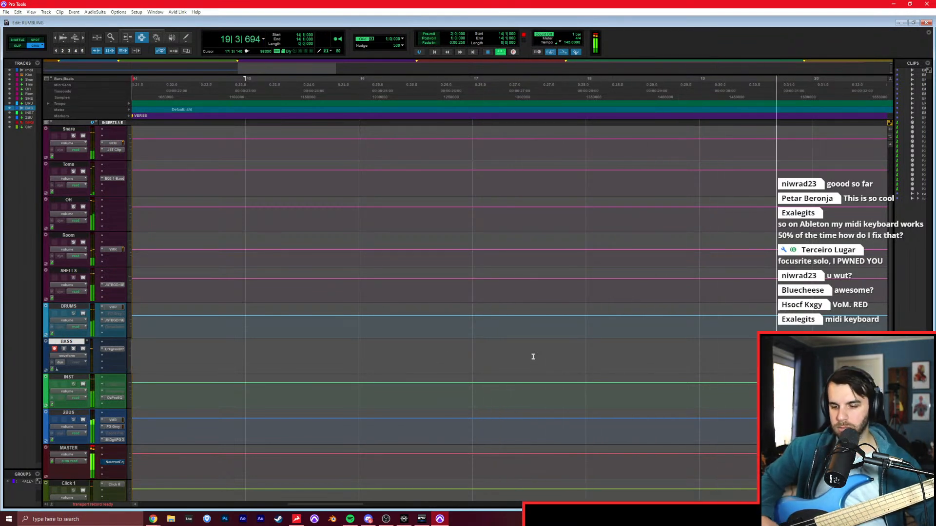
{"action": "key", "text": "space"}
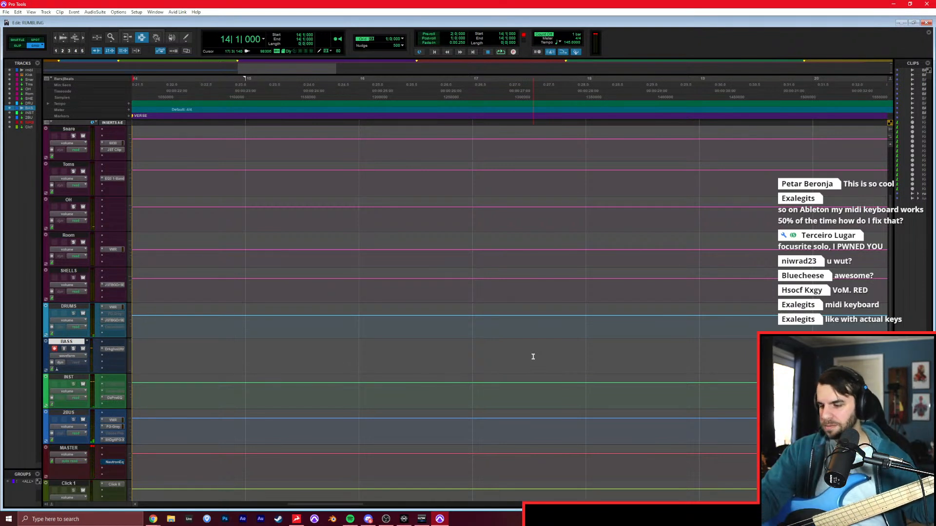
Record the VERSE bass part on the BASS track from bar 14 past bar 20, and punch in again from bar 19.
{"action": "key", "text": "ctrl+space"}
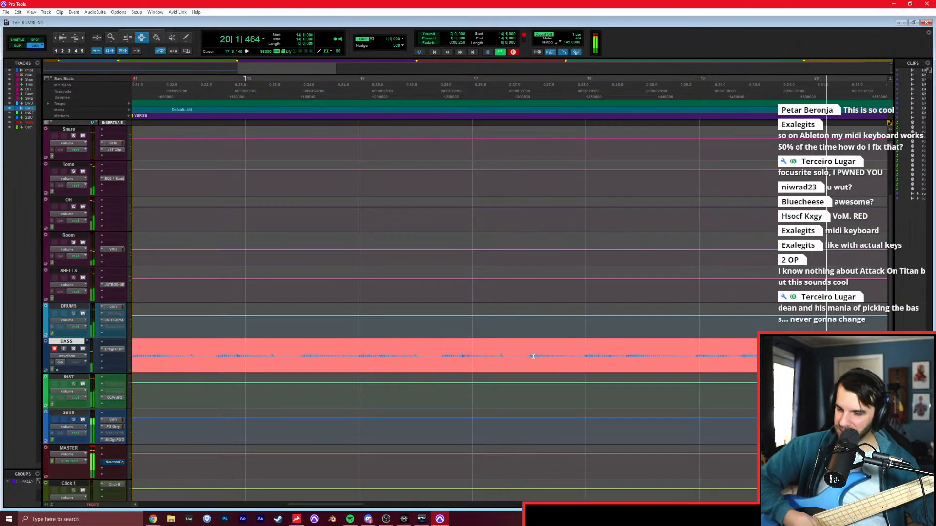
{"action": "key", "text": "space"}
{"action": "left_click", "coordinate": [683, 348]}
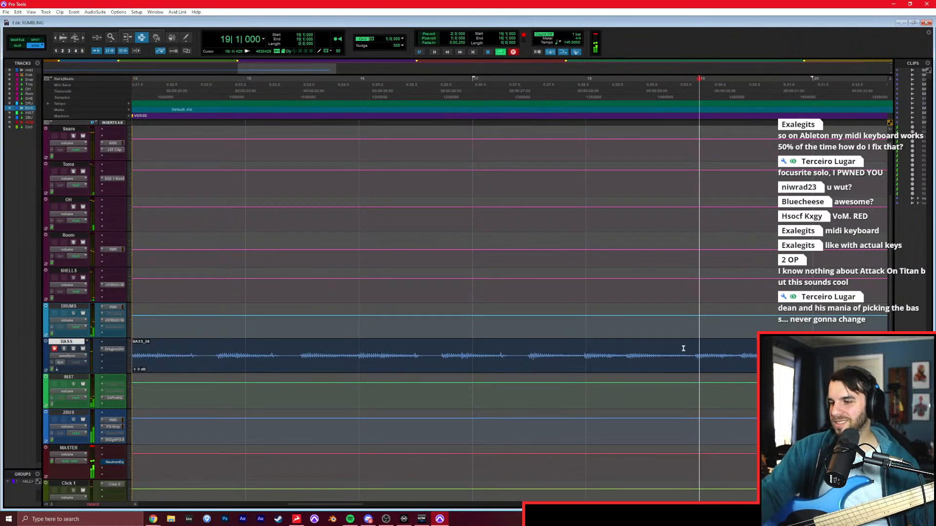
{"action": "key", "text": "ctrl+space"}
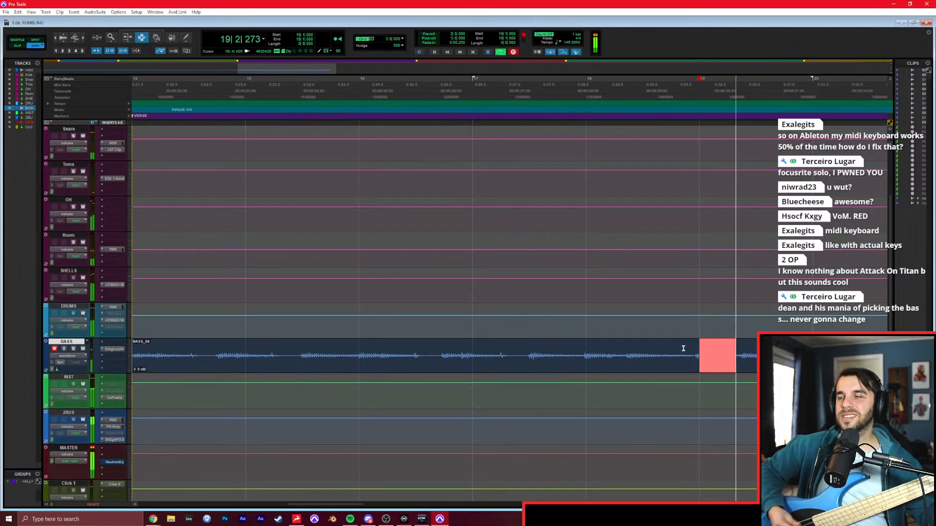
{"action": "key", "text": "space"}
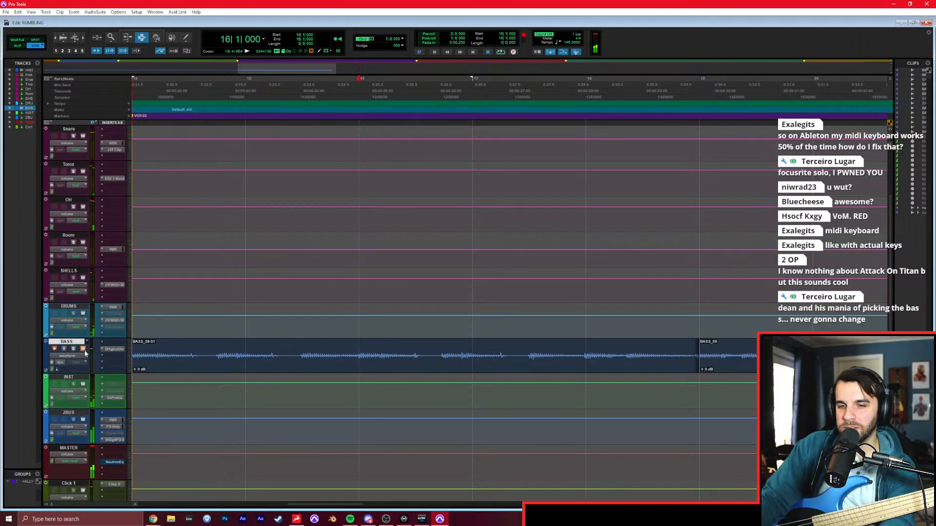
Play the verse from bars 16 and 17 with the BASS track muted to rework the bass part.
{"action": "key", "text": "space"}
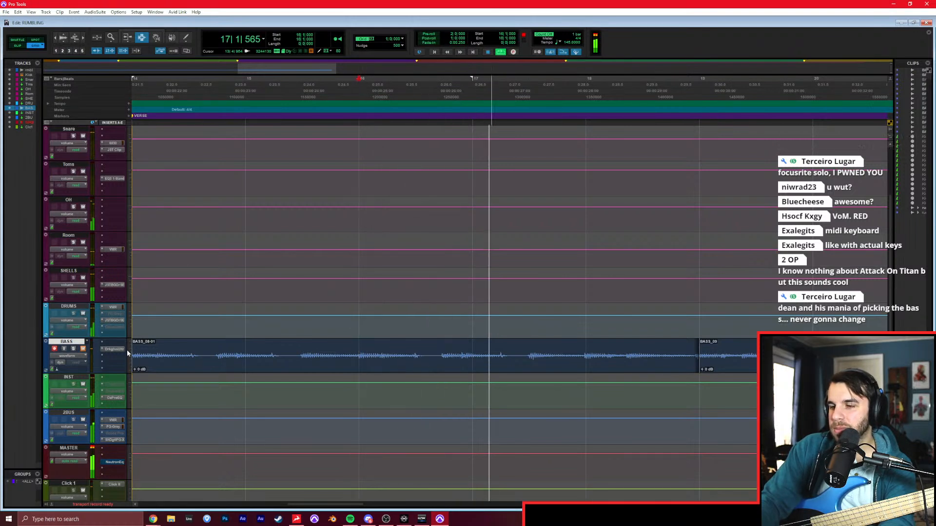
{"action": "key", "text": "space"}
{"action": "key", "text": "space"}
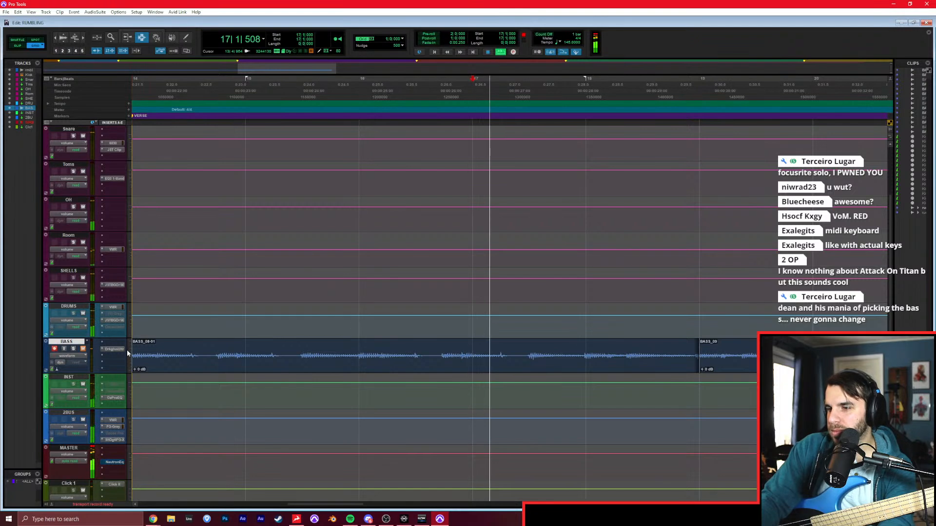
Re-record the VERSE bass part from bar 14 past bar 24, abandoning a start from bar 13.
{"action": "key", "text": "KP_1"}
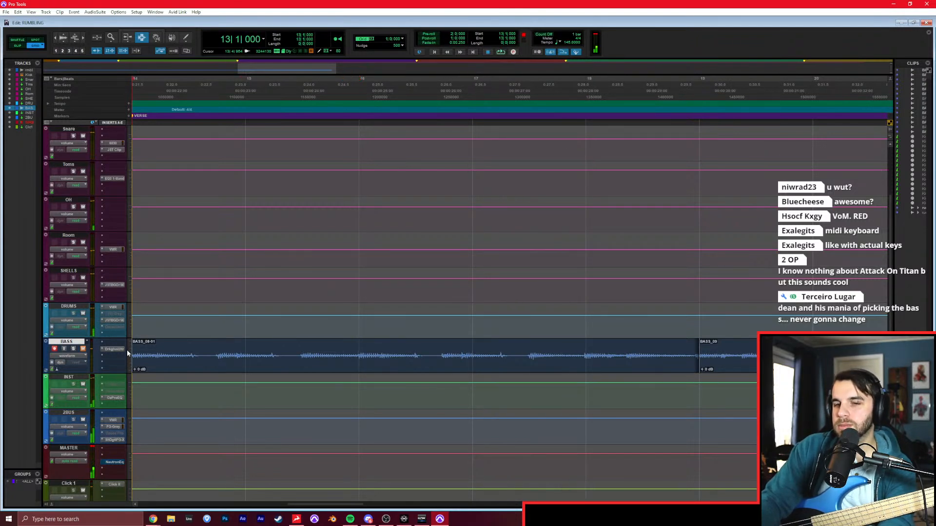
{"action": "key", "text": "KP_3"}
{"action": "key", "text": "space"}
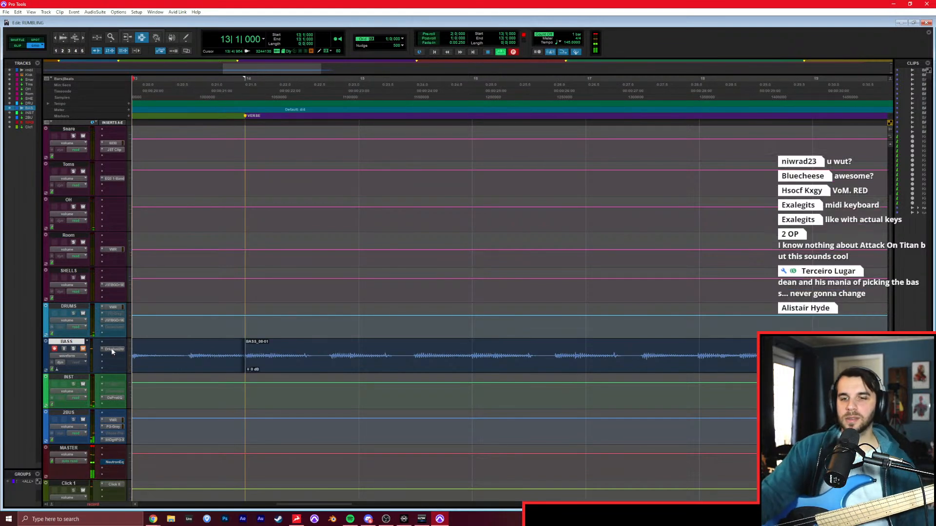
{"action": "key", "text": "space"}
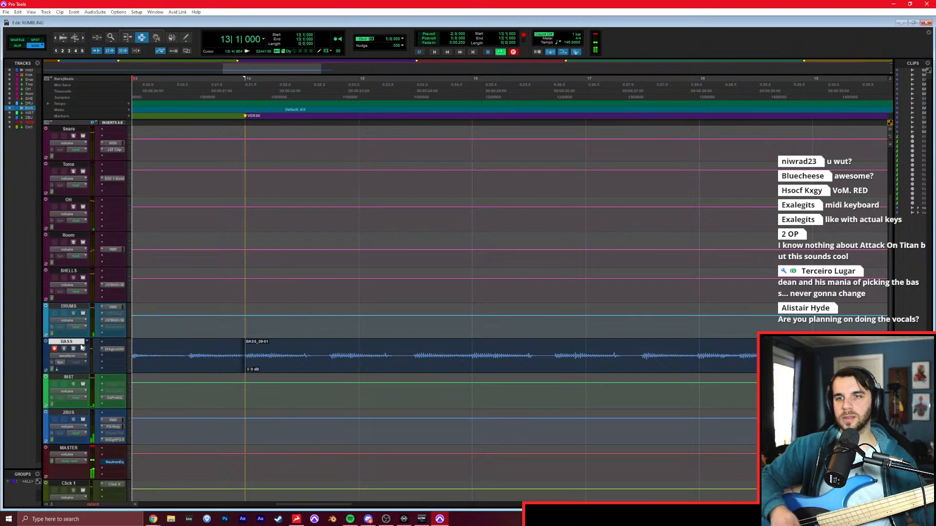
{"action": "key", "text": "ctrl+z"}
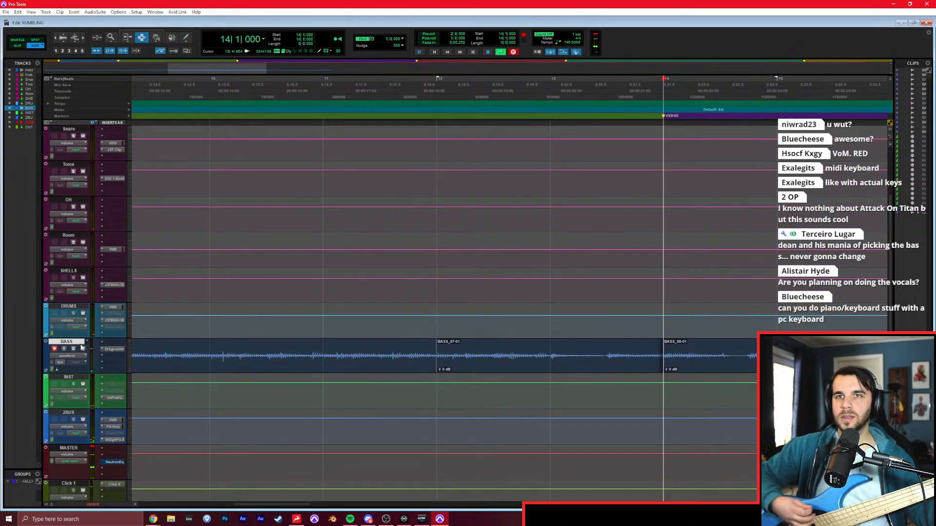
{"action": "key", "text": "space"}
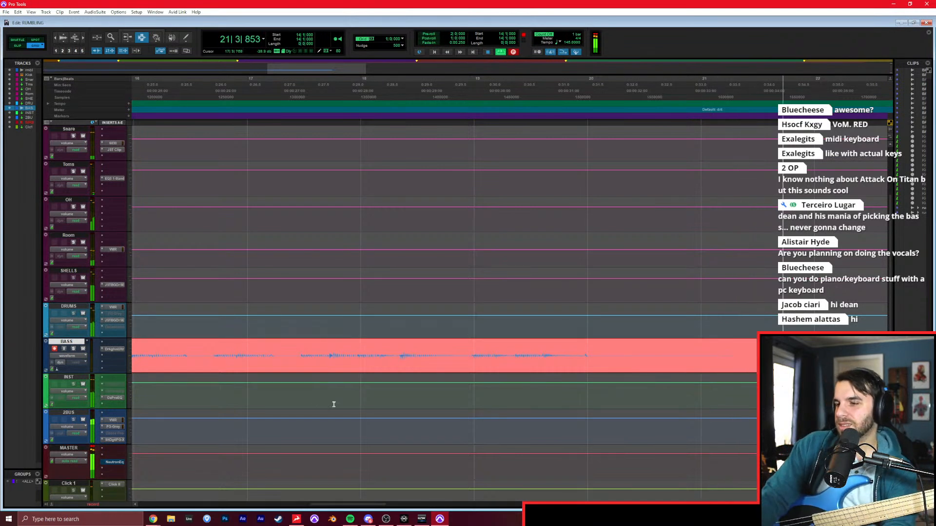
{"action": "key", "text": "r"}
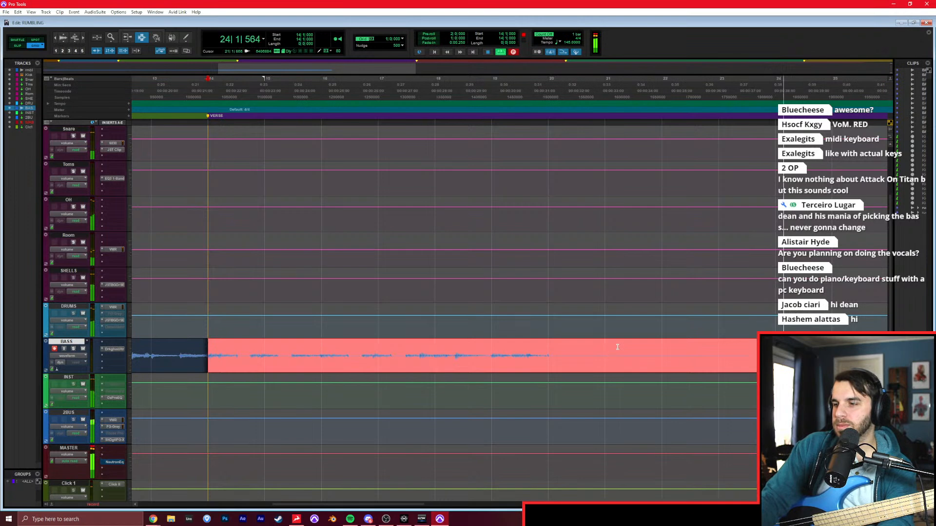
{"action": "key", "text": "space"}
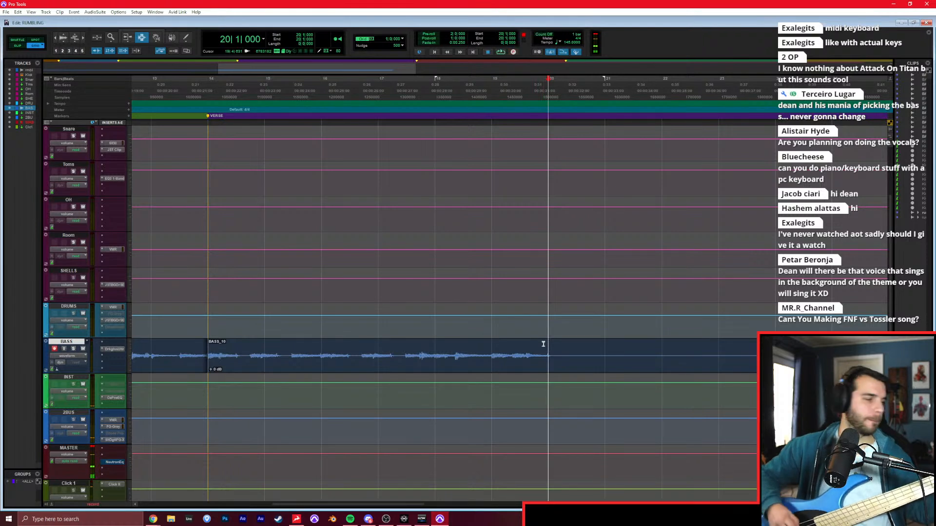
Record the rest of the VERSE bass in takes from bars 20 and 25, trimming the last clip's end to the PRE-CHORUS marker at bar 26.
{"action": "key", "text": "ctrl+space"}
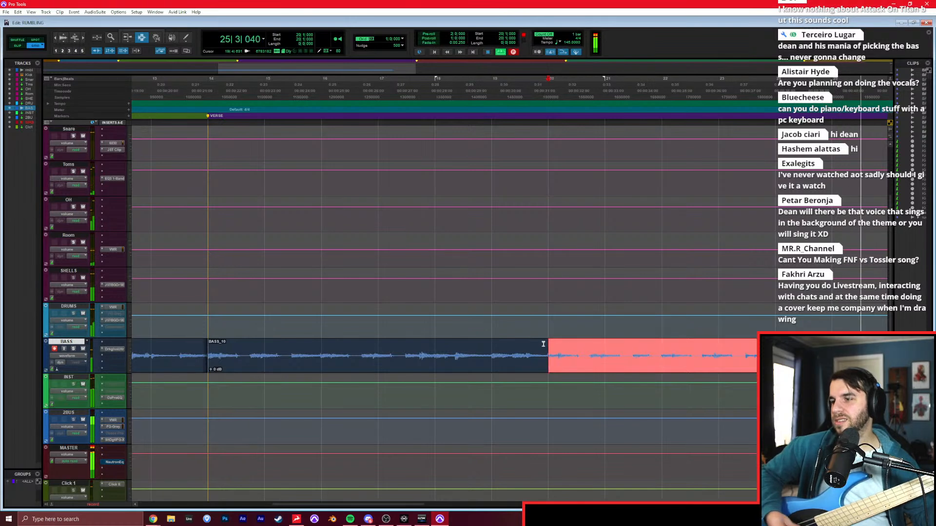
{"action": "key", "text": "space"}
{"action": "key", "text": "s"}
{"action": "key", "text": "space"}
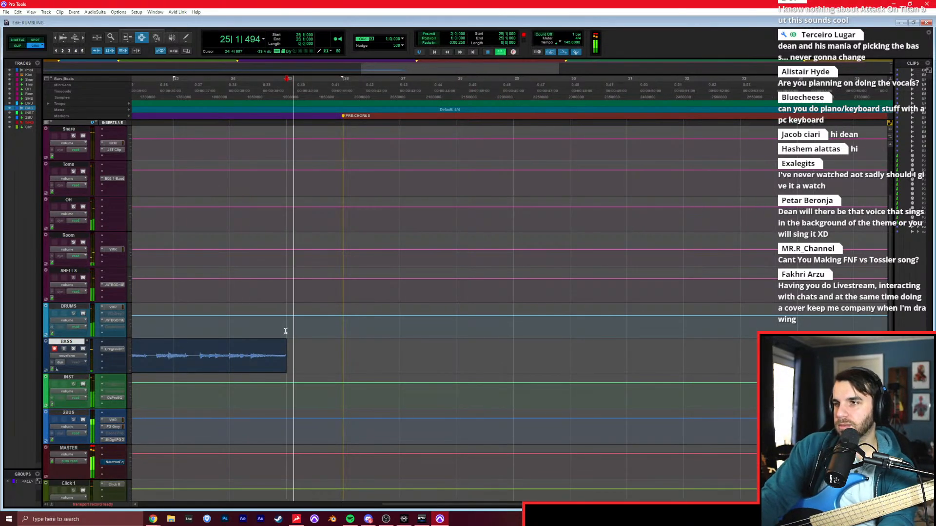
{"action": "key", "text": "space"}
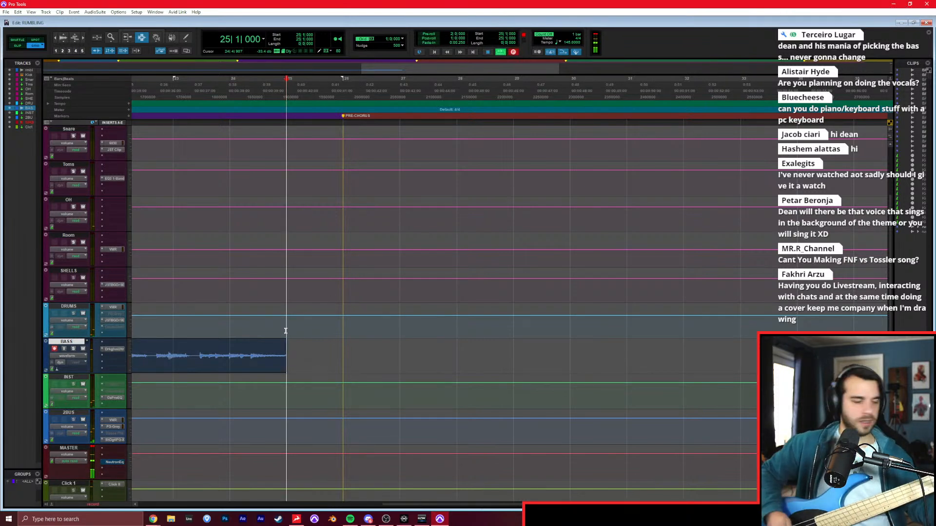
{"action": "key", "text": "ctrl+space"}
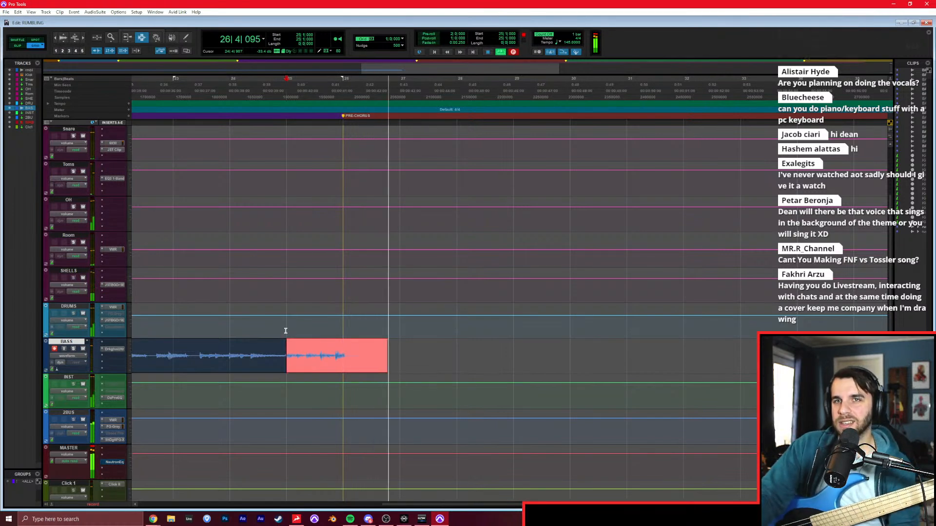
{"action": "key", "text": "space"}
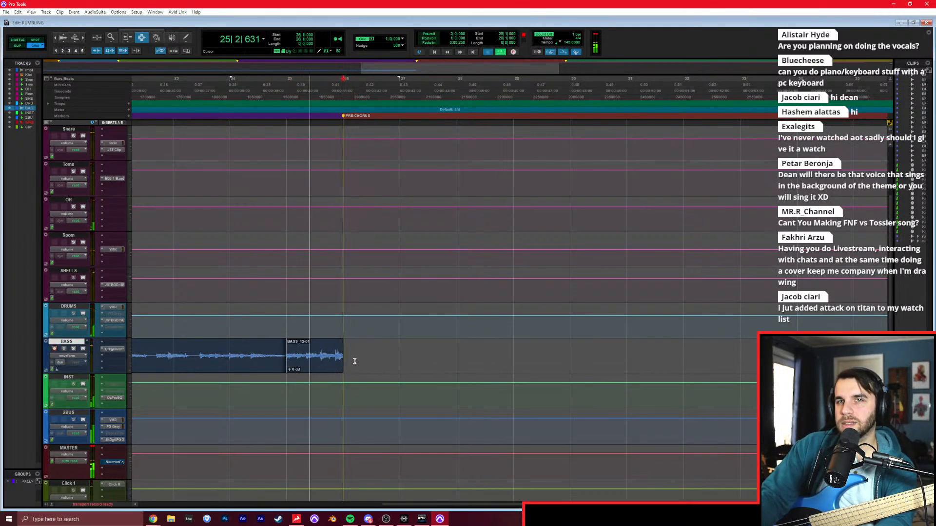
Play the PRE-CHORUS section from bar 26 past bar 34 to rehearse its bass part.
{"action": "left_click", "coordinate": [355, 361]}
{"action": "key", "text": "space"}
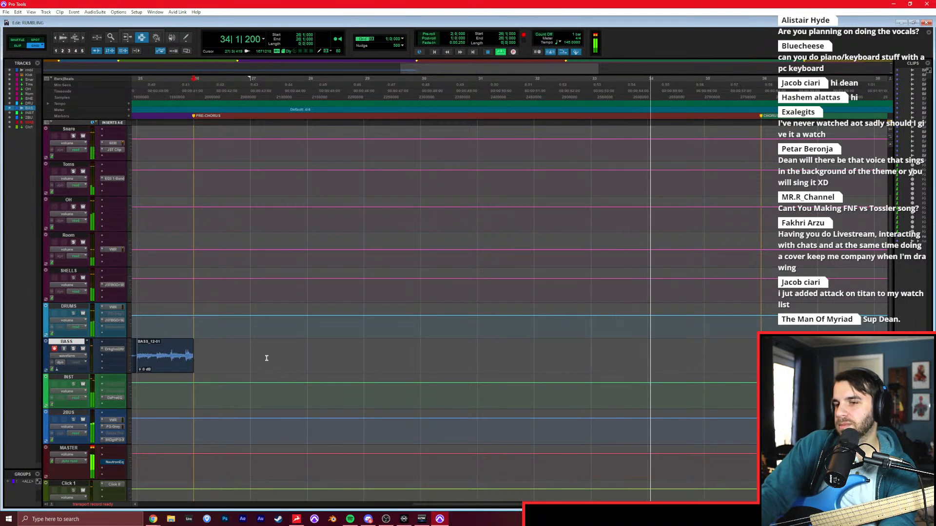
{"action": "key", "text": "space"}
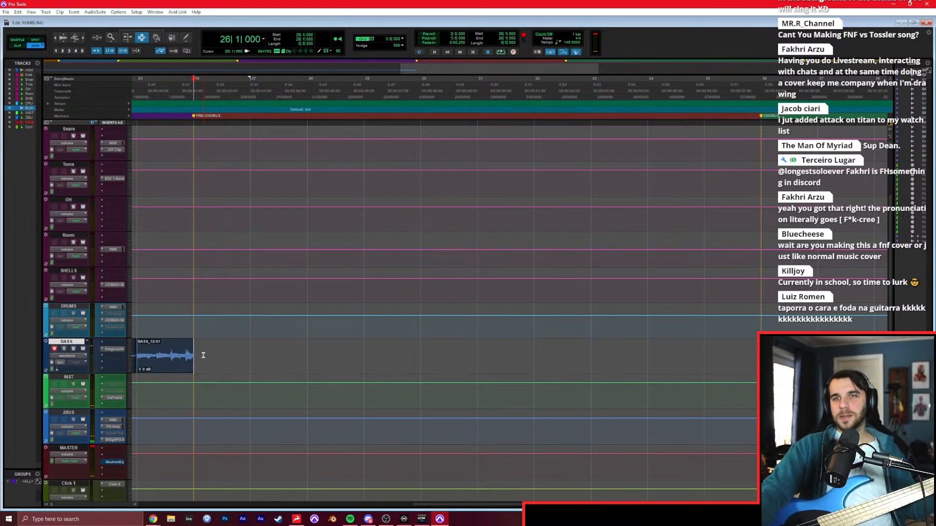
Record the PRE-CHORUS bass part on the BASS track from bar 26 past bar 35, restarting the take once.
{"action": "key", "text": "ctrl+space"}
{"action": "key", "text": "space"}
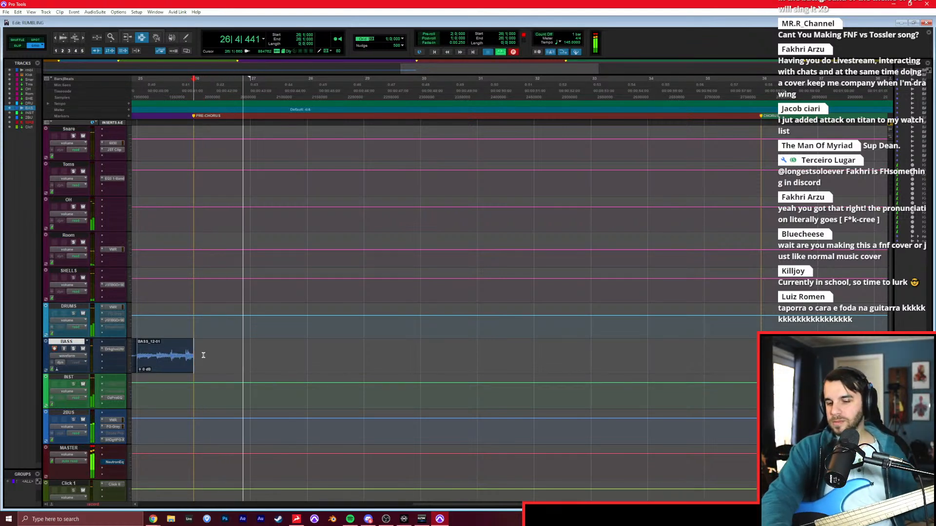
{"action": "key", "text": "ctrl+space"}
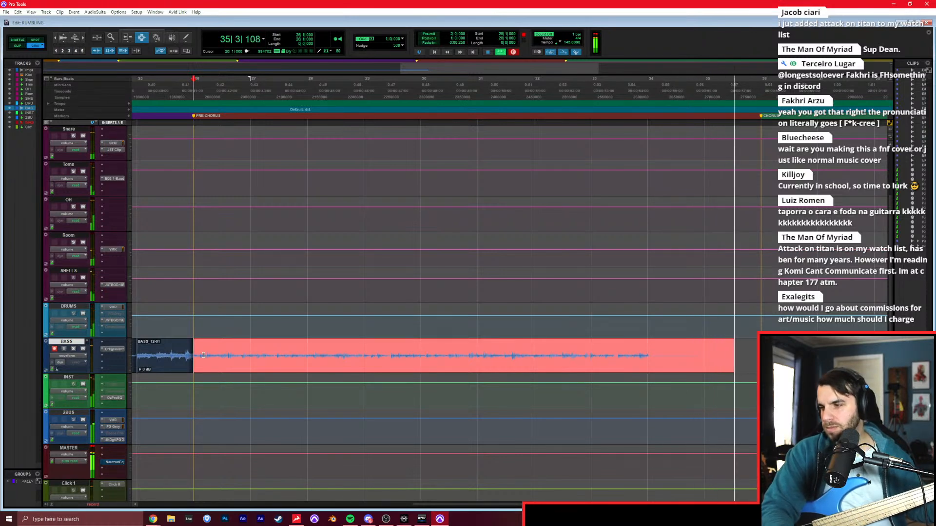
{"action": "key", "text": "space"}
Re-record the bass from bar 34, restarting once, and trim the new clip's end to the CHORUS marker at bar 36.
{"action": "left_click", "coordinate": [646, 366]}
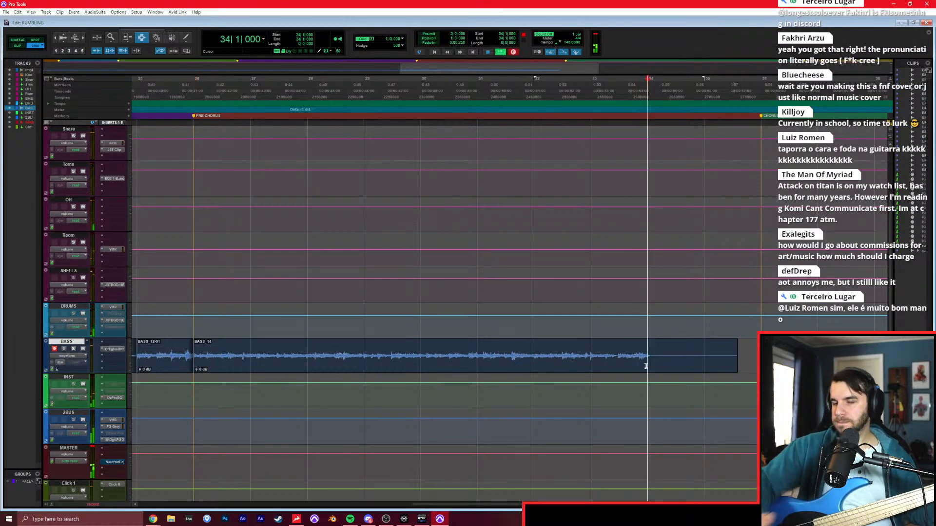
{"action": "key", "text": "ctrl+space"}
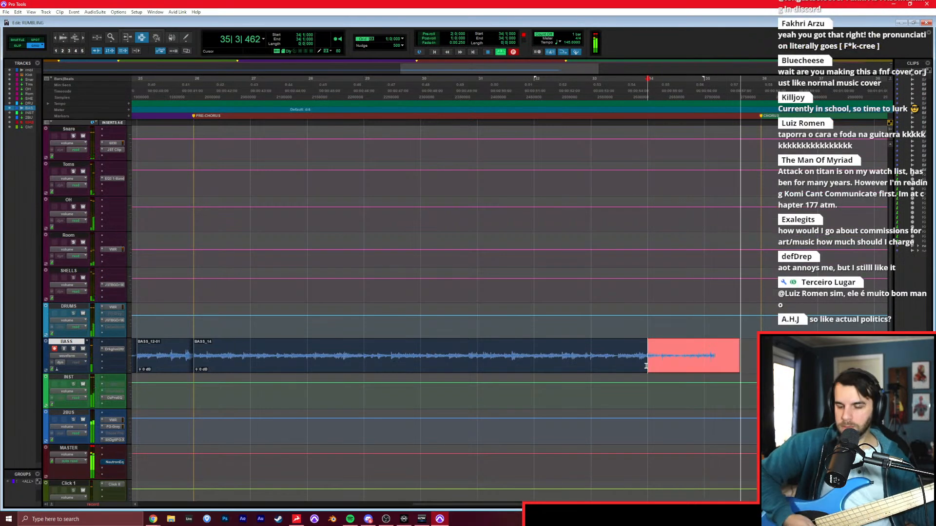
{"action": "key", "text": "space"}
{"action": "key", "text": "ctrl+space"}
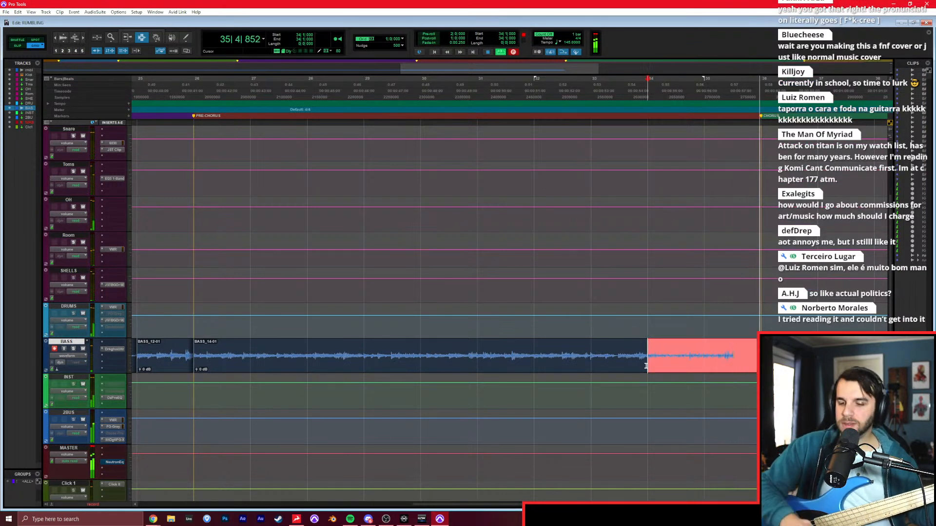
{"action": "key", "text": "space"}
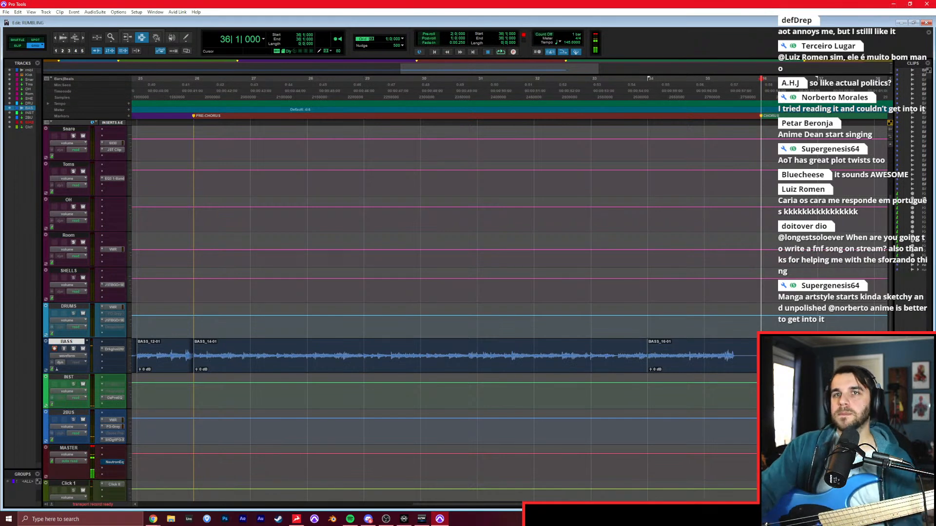
Play the CHORUS section from bars 36 and 38, running past bar 42, to rehearse its bass part.
{"action": "key", "text": "space"}
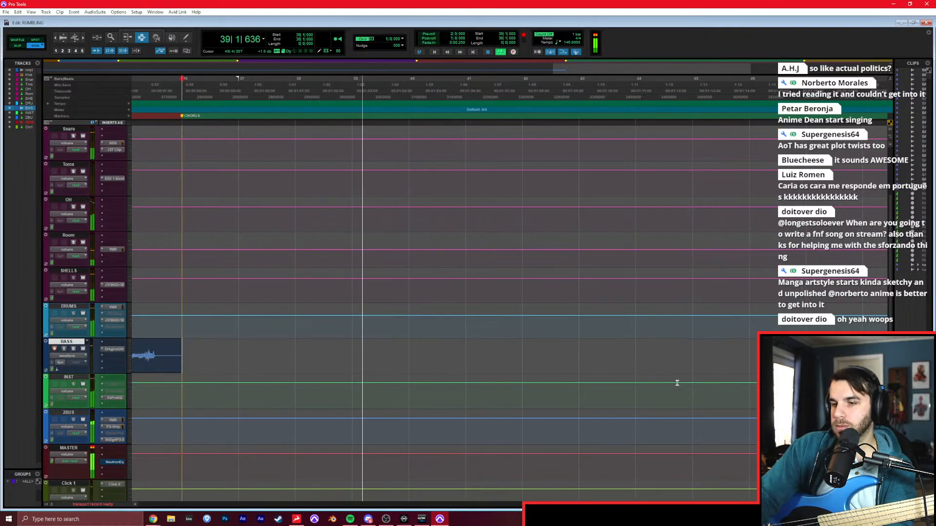
{"action": "key", "text": "space"}
{"action": "left_click", "coordinate": [294, 356]}
{"action": "key", "text": "space"}
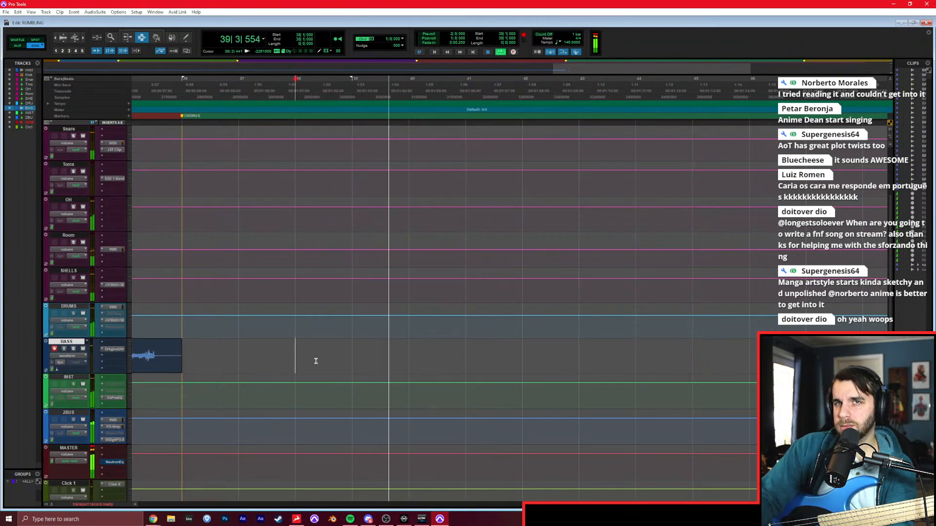
{"action": "key", "text": "space"}
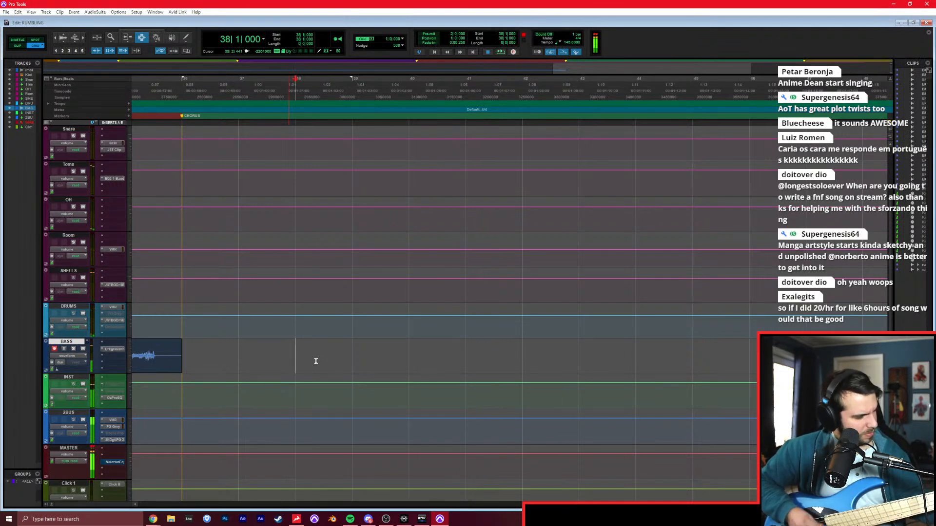
{"action": "key", "text": "space"}
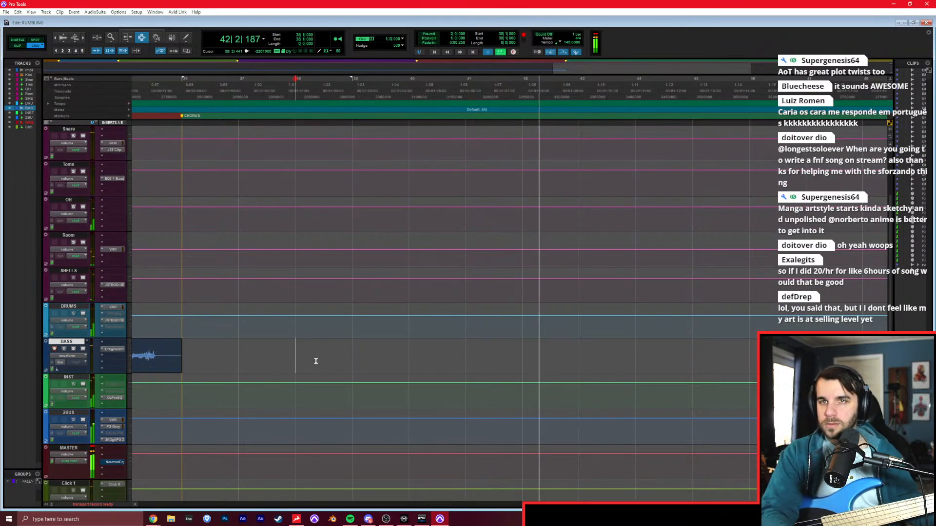
{"action": "key", "text": "space"}
{"action": "key", "text": "KP_1"}
{"action": "key", "text": "KP_1"}
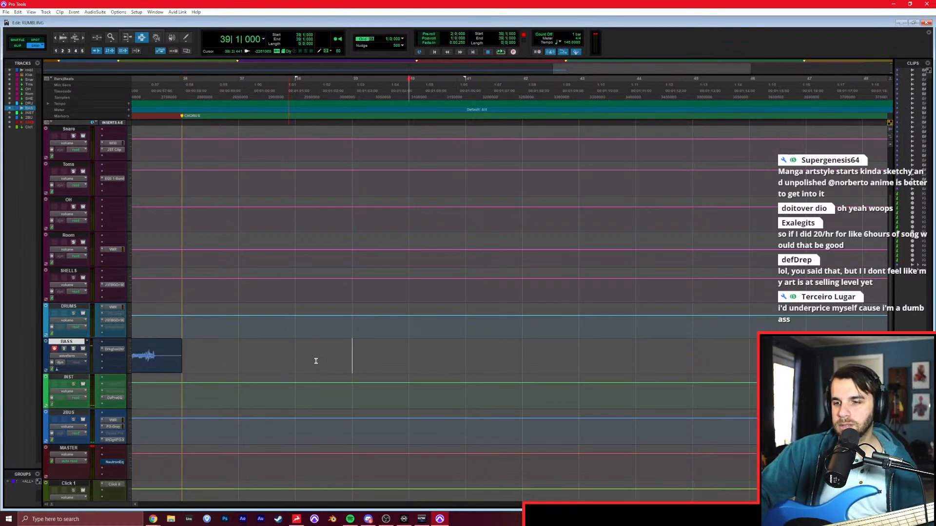
{"action": "key", "text": "space"}
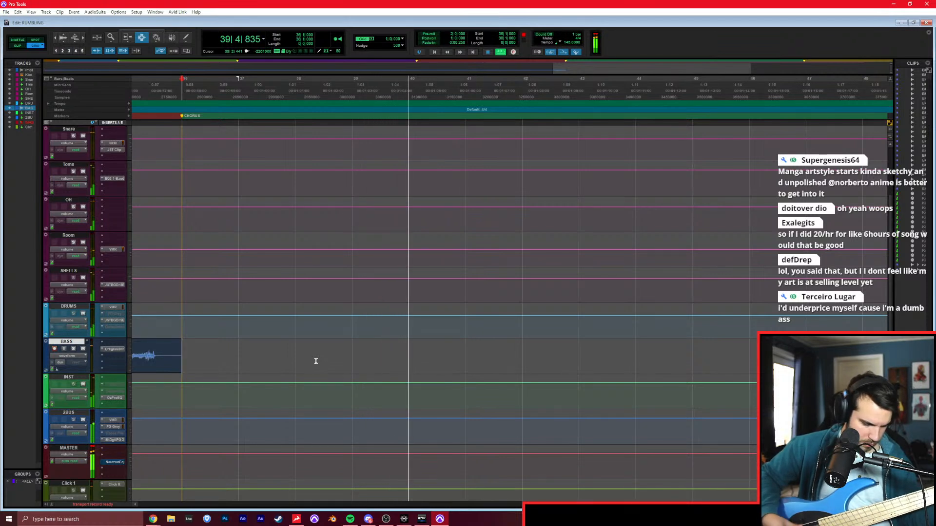
{"action": "key", "text": "space"}
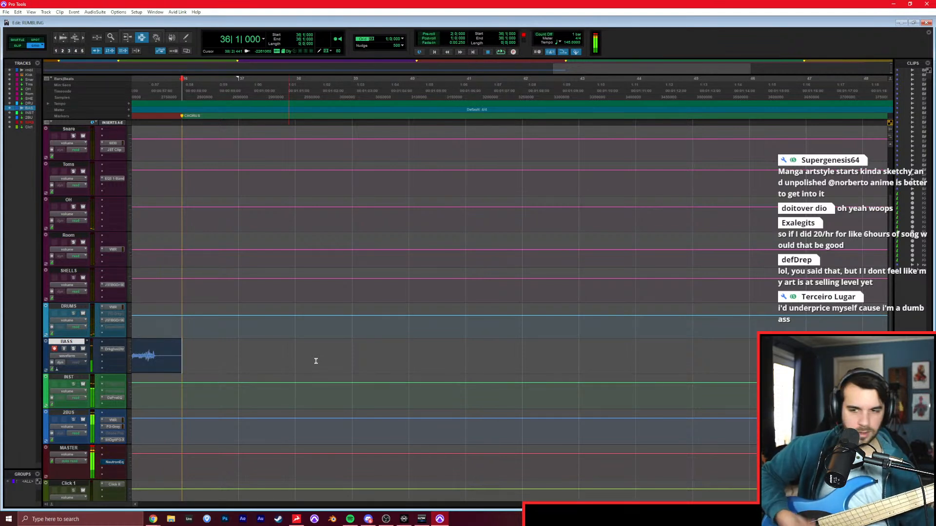
Replay the chorus repeatedly from bar 40 up to bar 43 to practise the bass line there.
{"action": "key", "text": "space"}
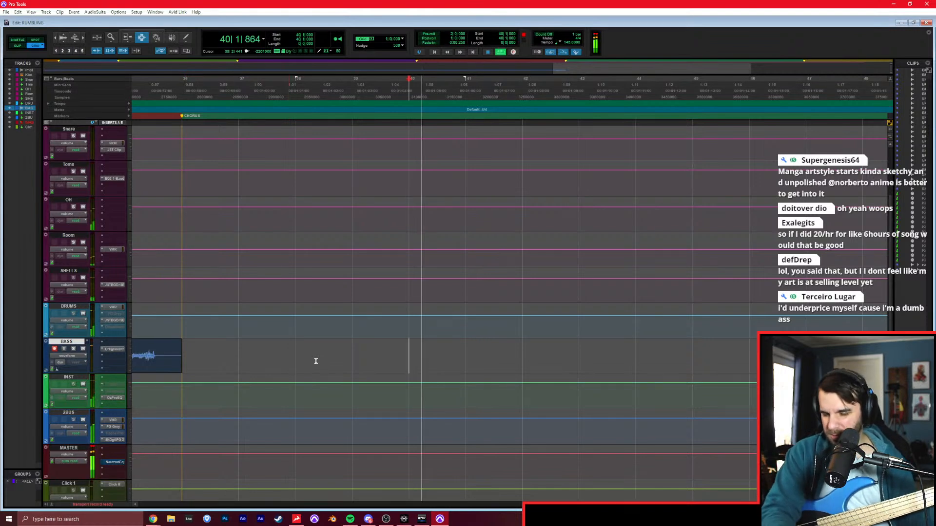
{"action": "key", "text": "space"}
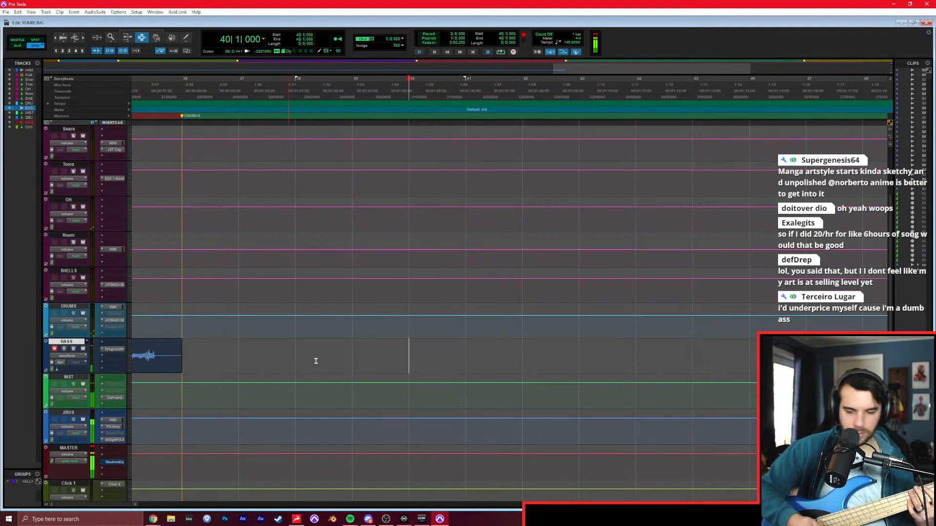
{"action": "key", "text": "space"}
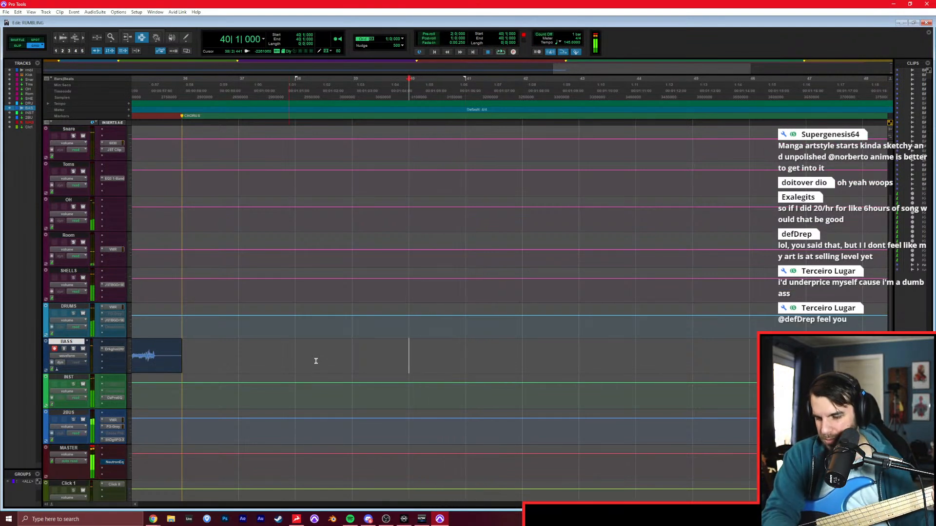
{"action": "key", "text": "space"}
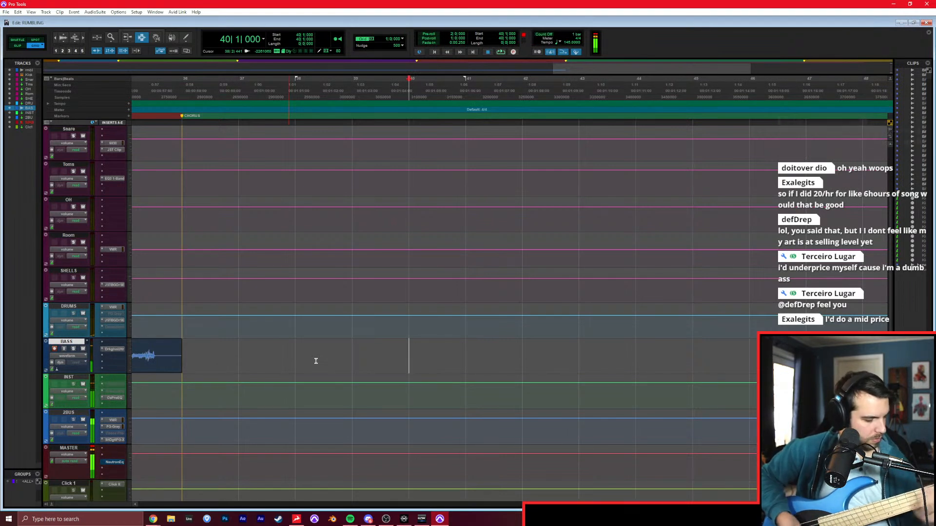
{"action": "key", "text": "space"}
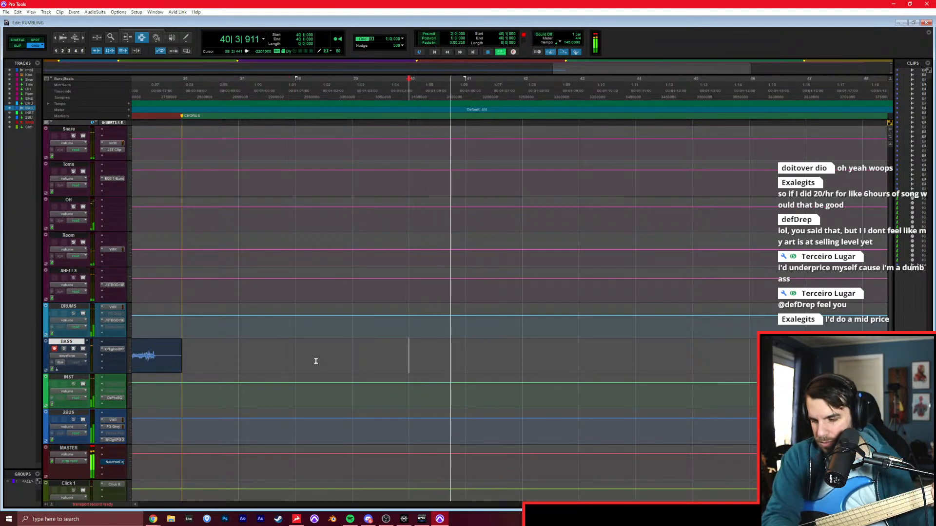
{"action": "key", "text": "space"}
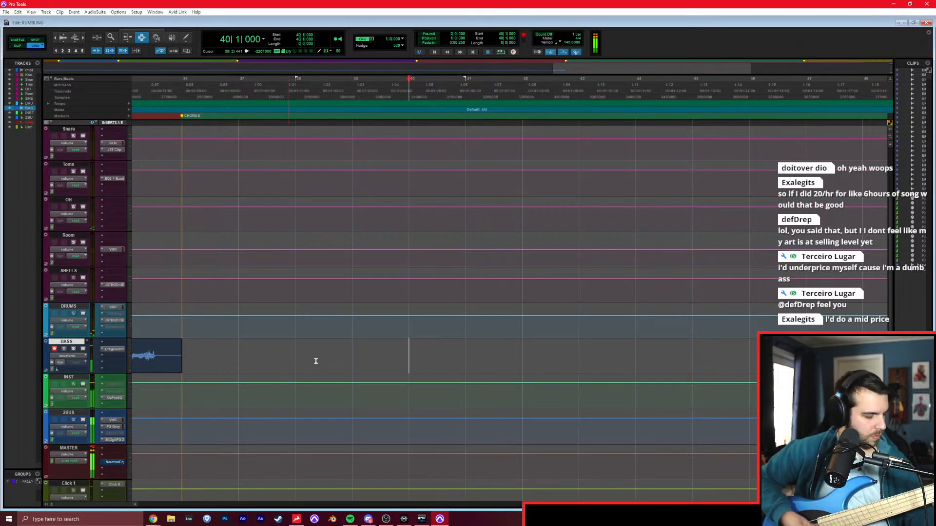
{"action": "key", "text": "space"}
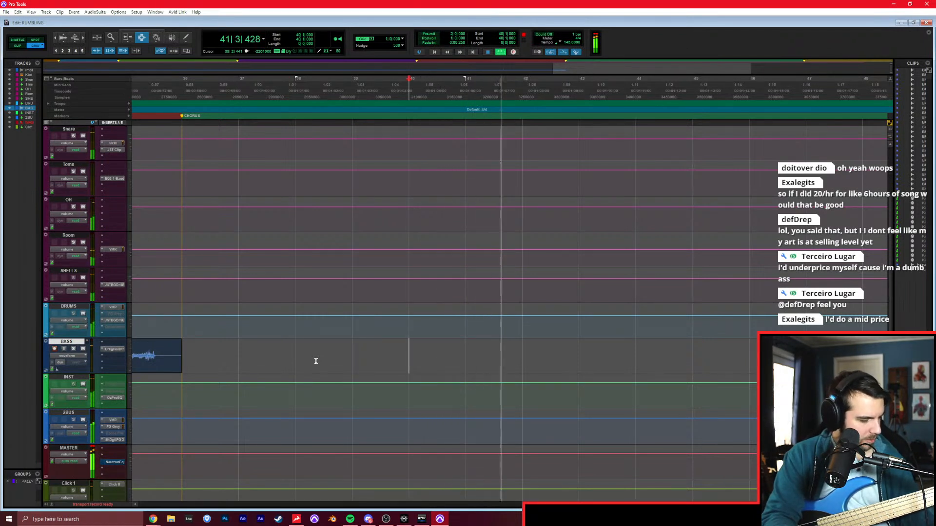
{"action": "key", "text": "space"}
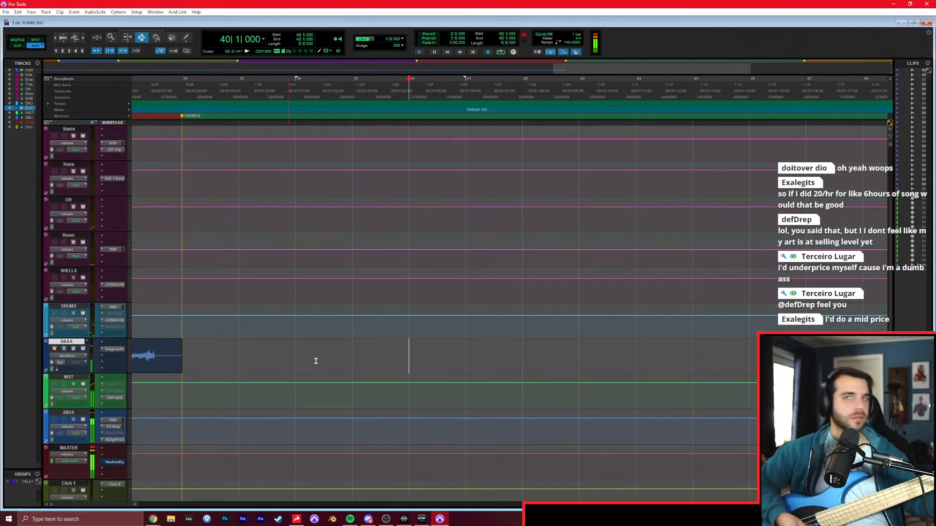
{"action": "key", "text": "space"}
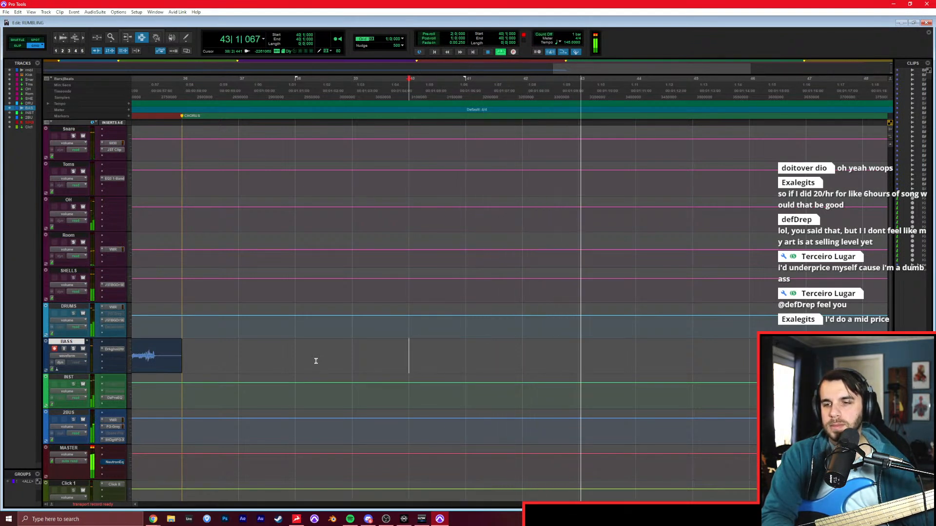
{"action": "key", "text": "space"}
Record the CHORUS bass part on the BASS track from bar 36 past bar 40, restarting the take twice.
{"action": "key", "text": "KP_1"}
{"action": "key", "text": "KP_1"}
{"action": "key", "text": "KP_1"}
{"action": "key", "text": "KP_1"}
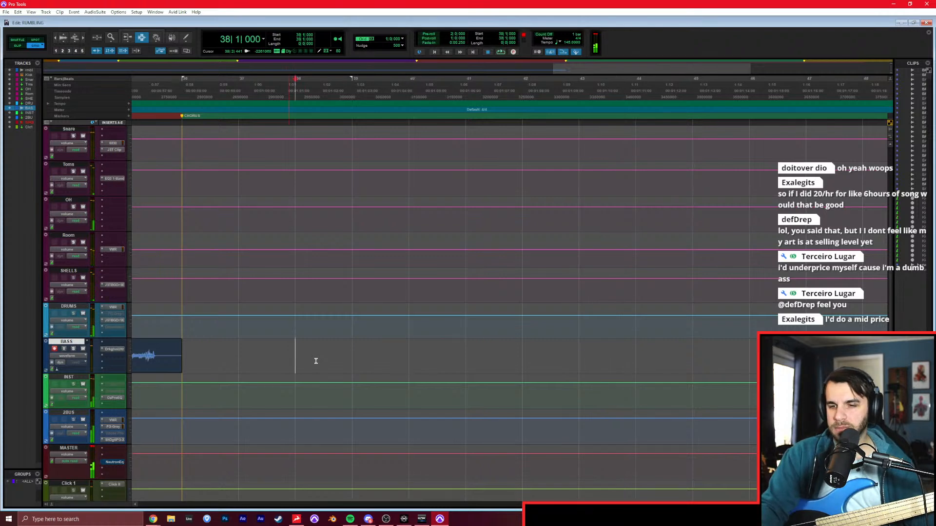
{"action": "key", "text": "KP_3"}
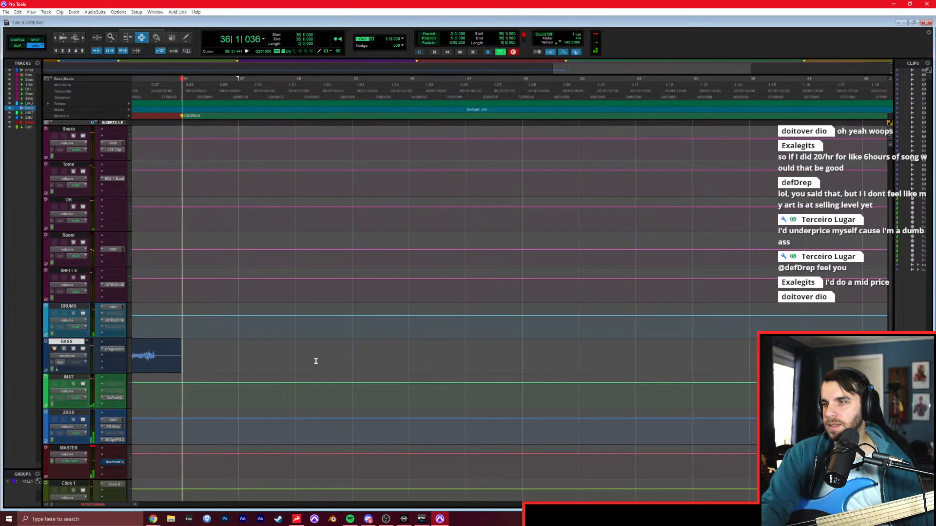
{"action": "key", "text": "space"}
{"action": "key", "text": "KP_8"}
{"action": "key", "text": "KP_3"}
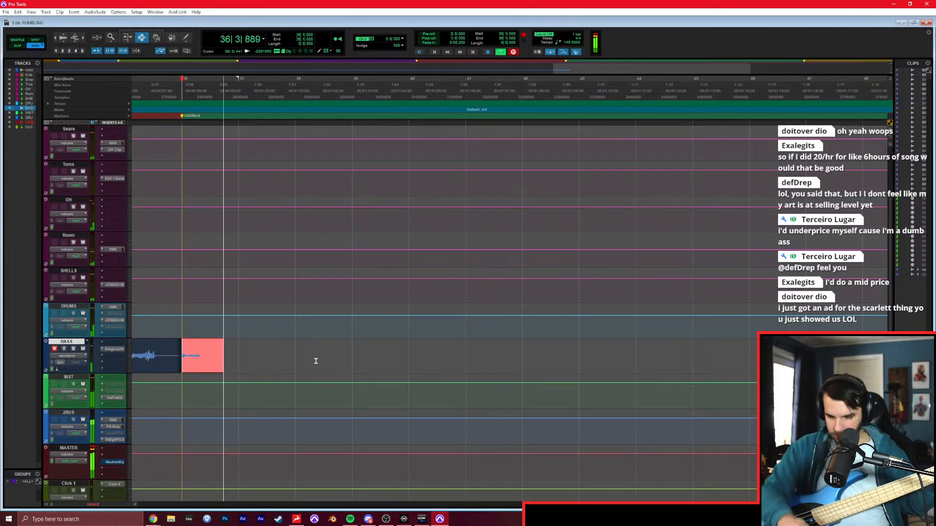
{"action": "key", "text": "space"}
{"action": "key", "text": "KP_8"}
{"action": "key", "text": "KP_3"}
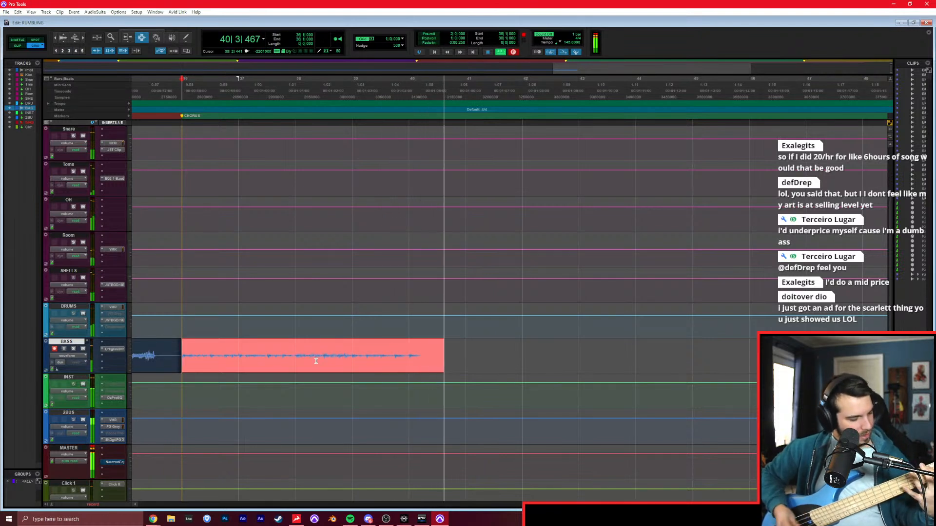
{"action": "key", "text": "space"}
Record the chorus bass from bar 40 past bar 43, restarting the take once.
{"action": "key", "text": "KP_2"}
{"action": "key", "text": "KP_2"}
{"action": "key", "text": "KP_2"}
{"action": "key", "text": "KP_2"}
{"action": "key", "text": "KP_3"}
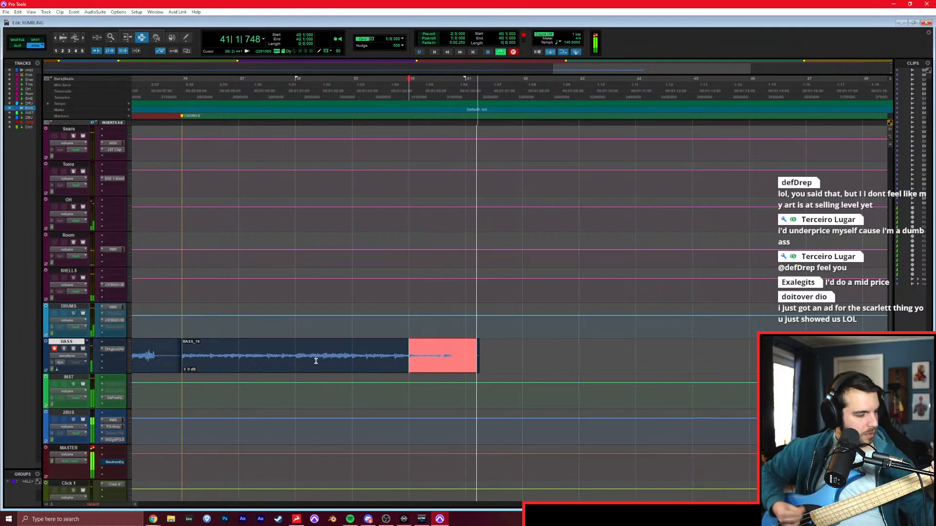
{"action": "key", "text": "space"}
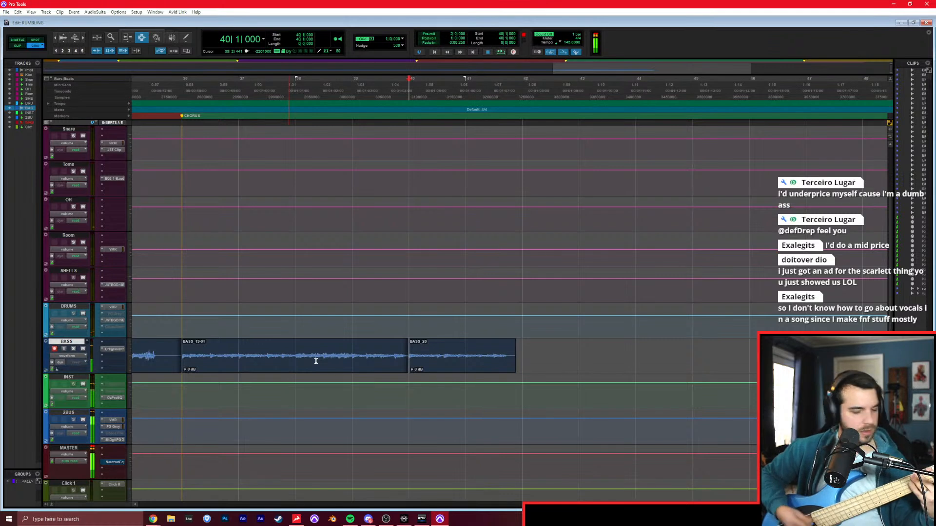
{"action": "key", "text": "ctrl+space"}
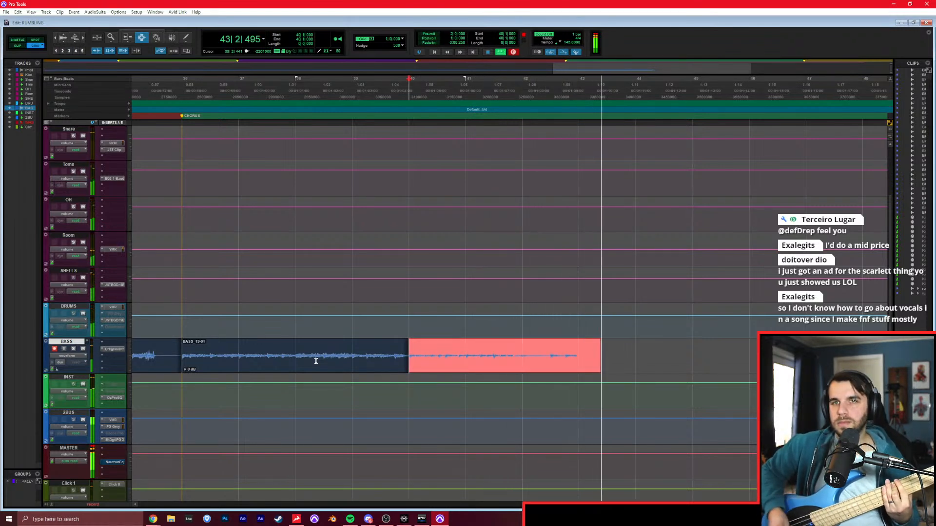
{"action": "key", "text": "space"}
Play the chorus from bar 44 past bar 47, and trim the last bass clip's end to bar 44.
{"action": "key", "text": "KP_2"}
{"action": "key", "text": "KP_2"}
{"action": "key", "text": "KP_2"}
{"action": "key", "text": "KP_2"}
{"action": "key", "text": "KP_3"}
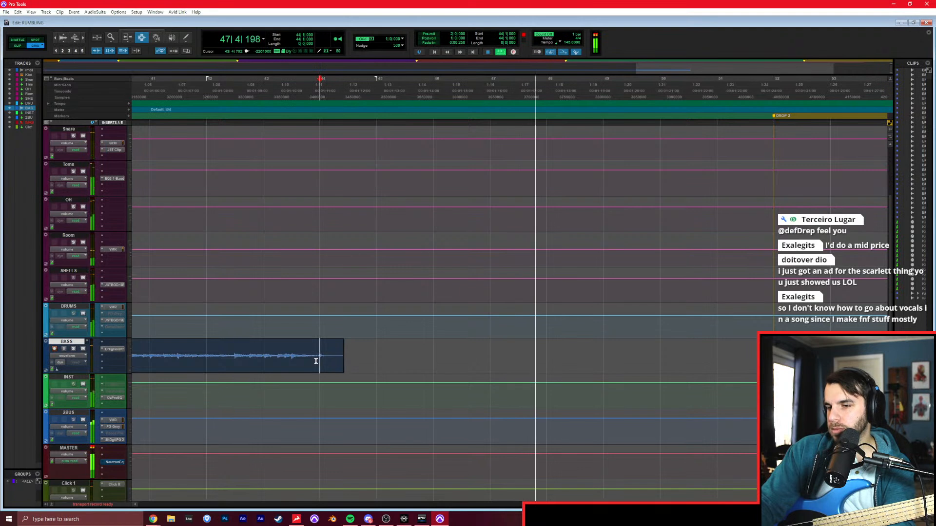
{"action": "key", "text": "space"}
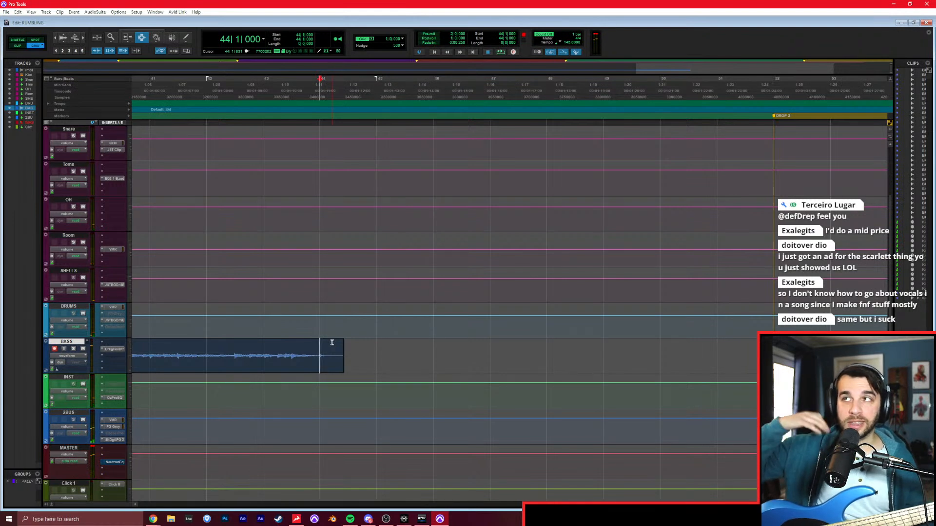
{"action": "key", "text": "s"}
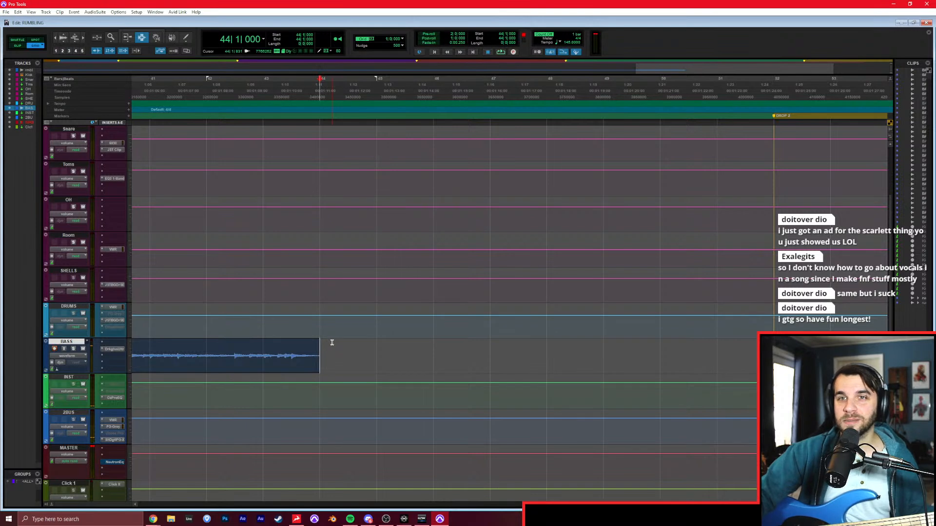
Record the rest of the chorus bass in takes from bars 44, 50 and 51 up to the drop marker at bar 52.
{"action": "key", "text": "ctrl+space"}
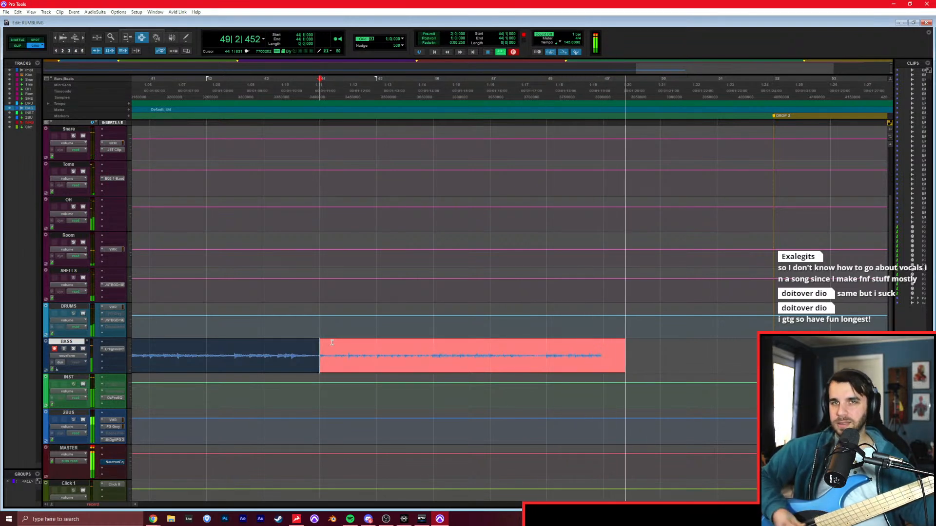
{"action": "key", "text": "ctrl+period"}
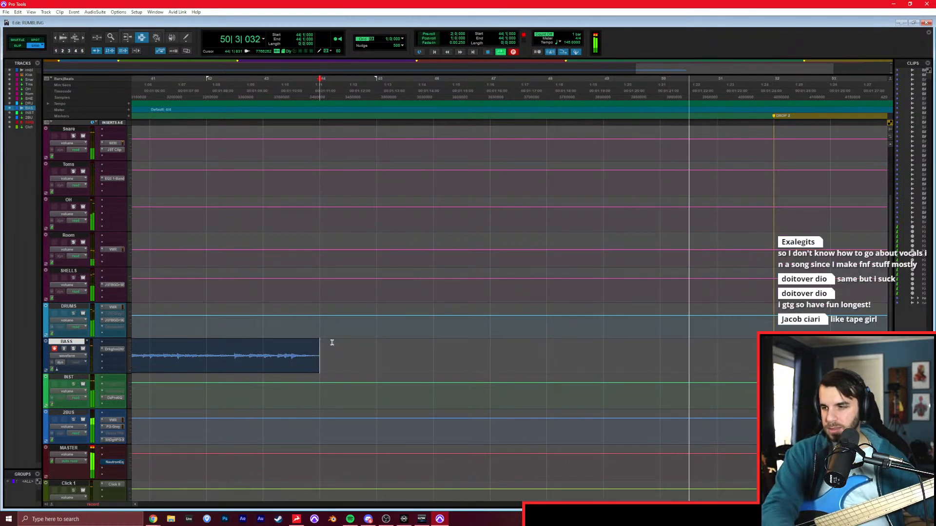
{"action": "left_click", "coordinate": [653, 349]}
{"action": "key", "text": "ctrl+space"}
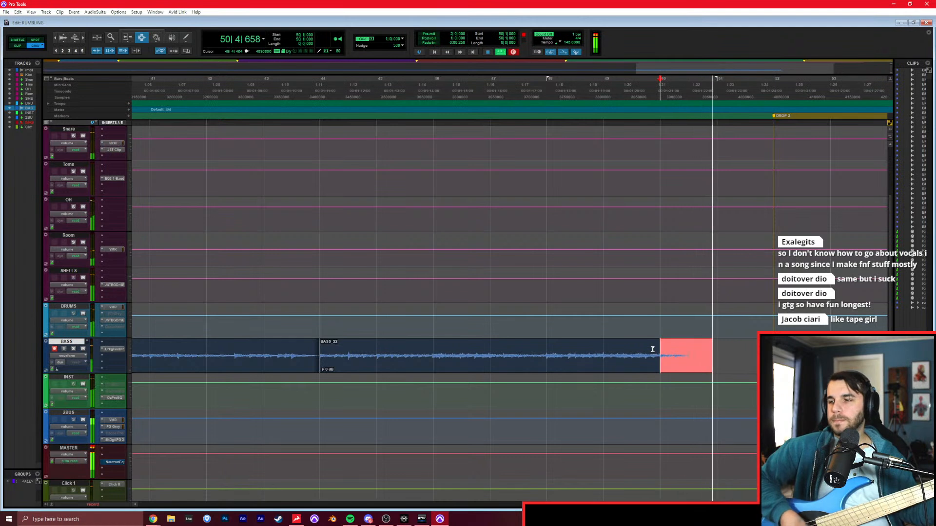
{"action": "key", "text": "space"}
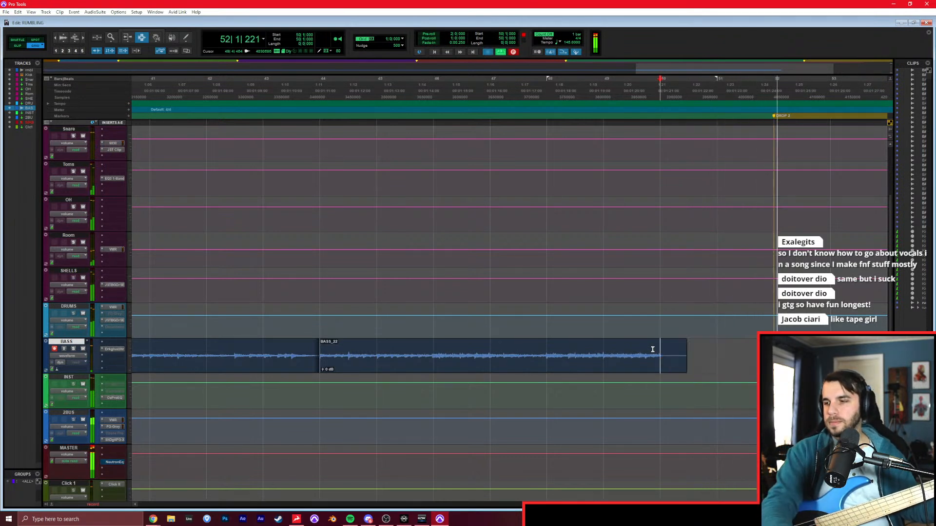
{"action": "key", "text": "ctrl+space"}
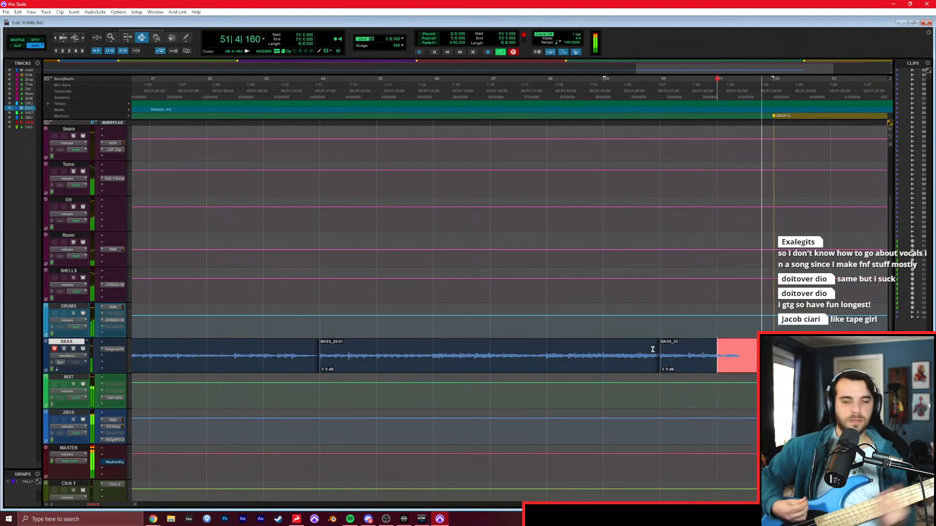
{"action": "key", "text": "space"}
Record the drop section's bass on the BASS track from its marker at bar 52 past bar 55.
{"action": "left_click", "coordinate": [770, 353]}
{"action": "scroll", "coordinate": [770, 354], "scroll_direction": "down", "scroll_amount": 2}
{"action": "scroll", "coordinate": [770, 353], "scroll_direction": "right", "scroll_amount": 8}
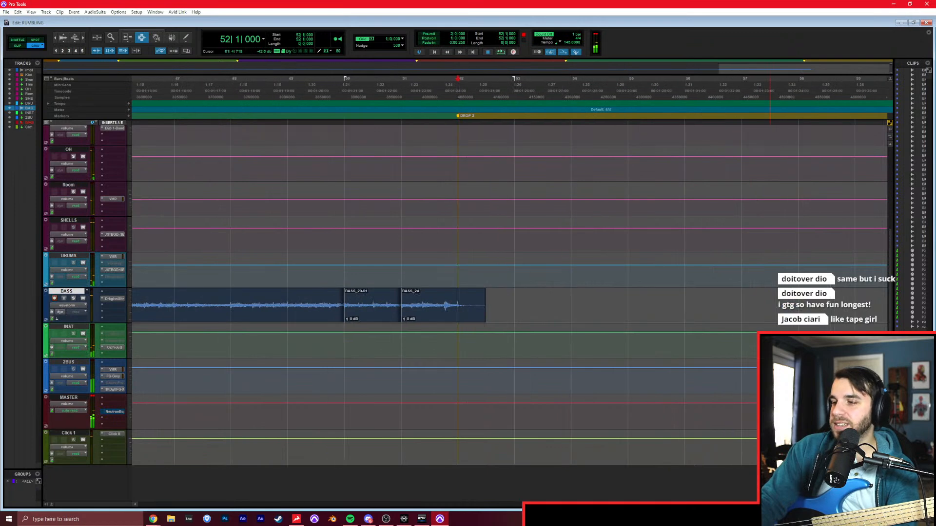
{"action": "scroll", "coordinate": [770, 354], "scroll_direction": "up", "scroll_amount": 1}
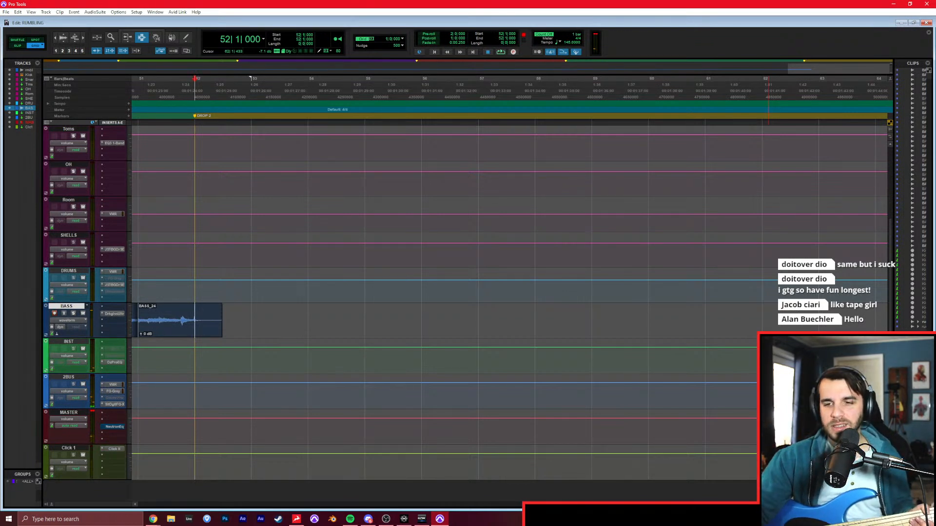
{"action": "key", "text": "ctrl+space"}
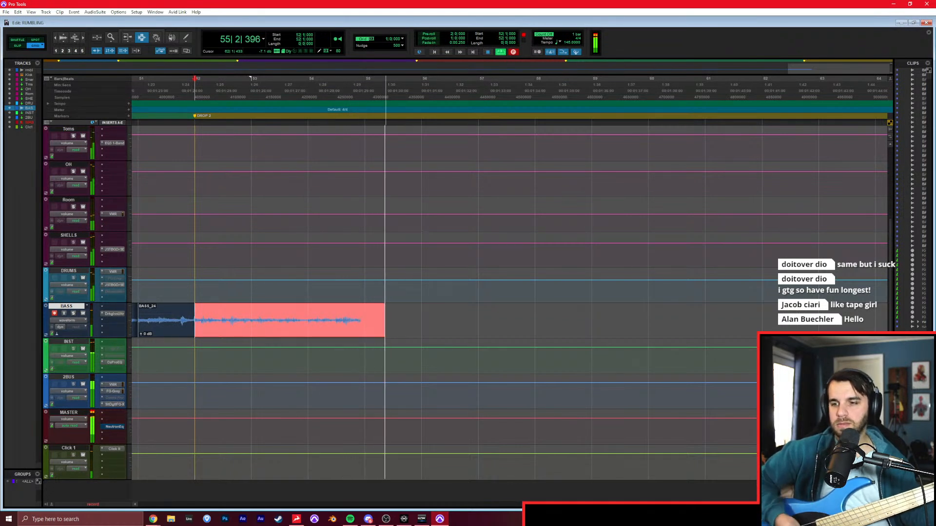
{"action": "key", "text": "space"}
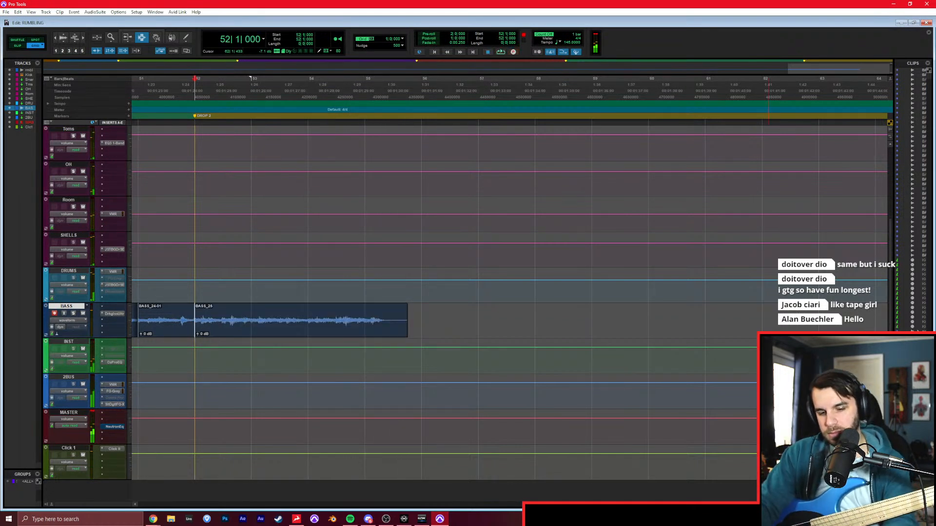
Undo the last bass take, record the drop bass again on the BASS track from bar 52 through bar 55, and return to the session start.
{"action": "key", "text": "ctrl+z"}
{"action": "key", "text": "ctrl+space"}
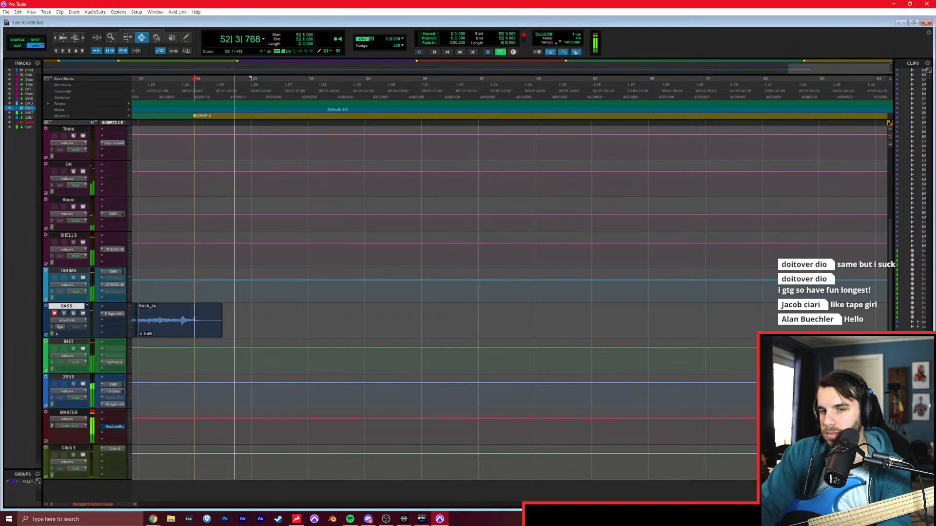
{"action": "key", "text": "space"}
{"action": "key", "text": "ctrl+space"}
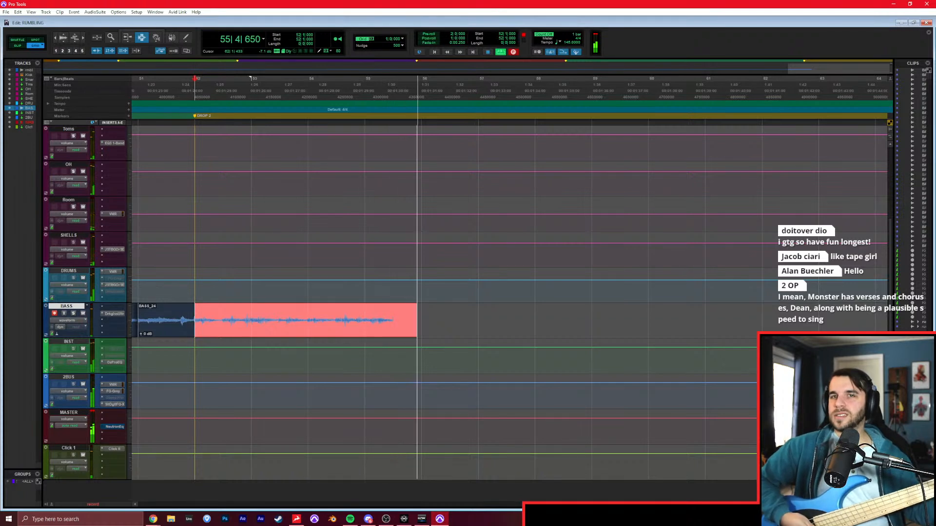
{"action": "key", "text": "space"}
{"action": "key", "text": "Return"}
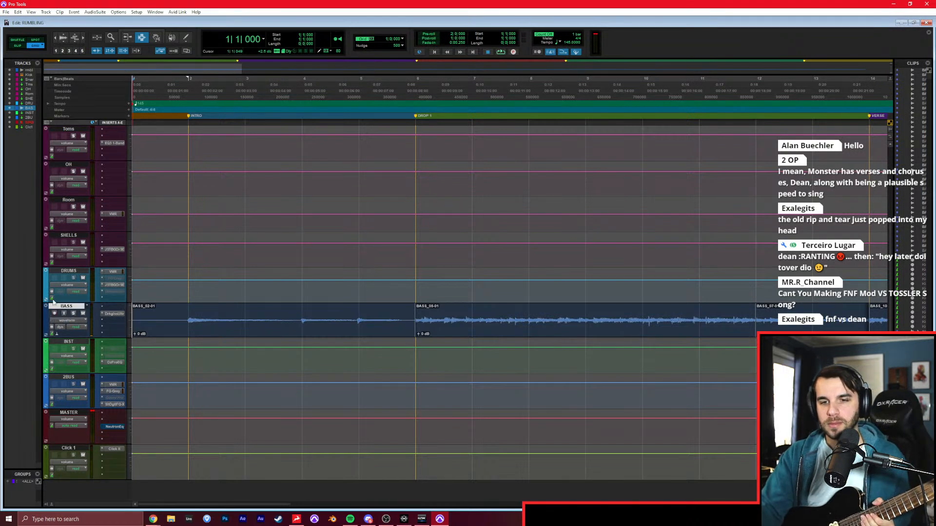
Create two new mono audio tracks and one new stereo aux input below the BASS track, dismissing the error dialogs.
{"action": "key", "text": "ctrl+shift+n"}
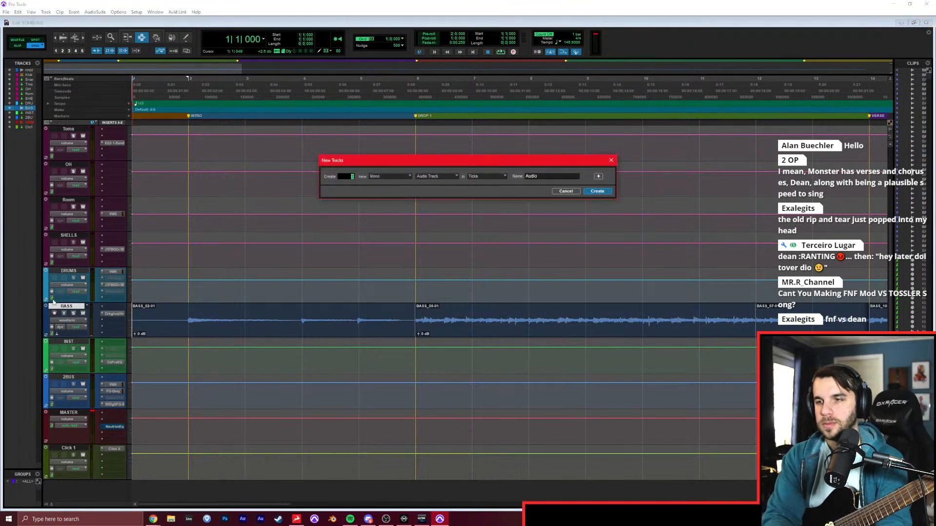
{"action": "key", "text": "Return"}
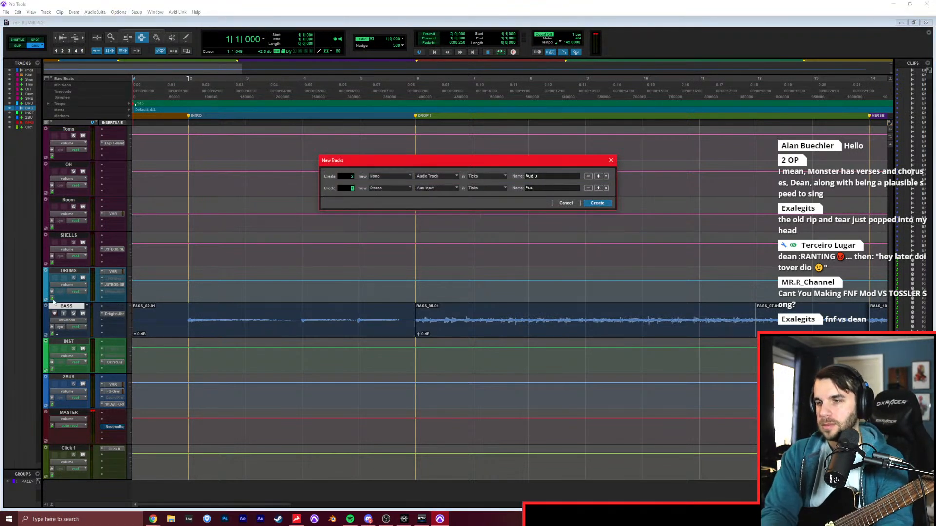
{"action": "left_click", "coordinate": [539, 202]}
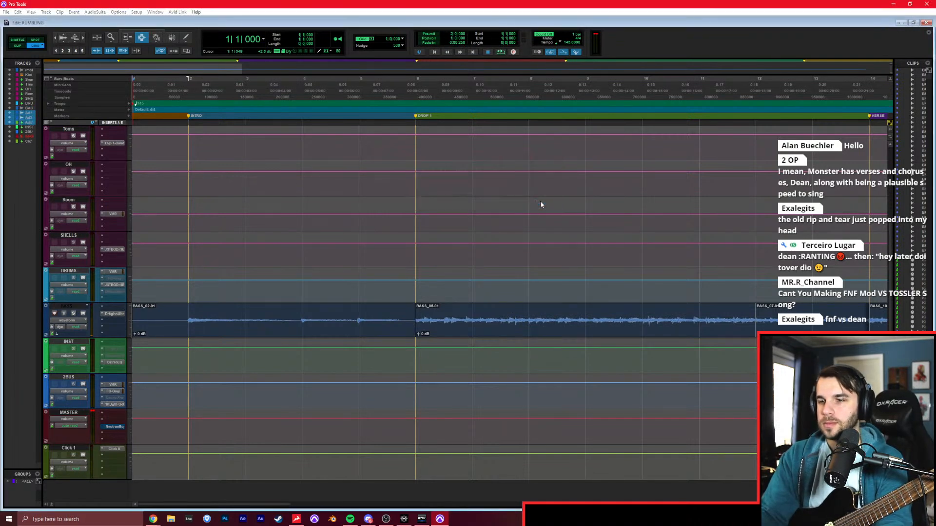
{"action": "left_click", "coordinate": [541, 207]}
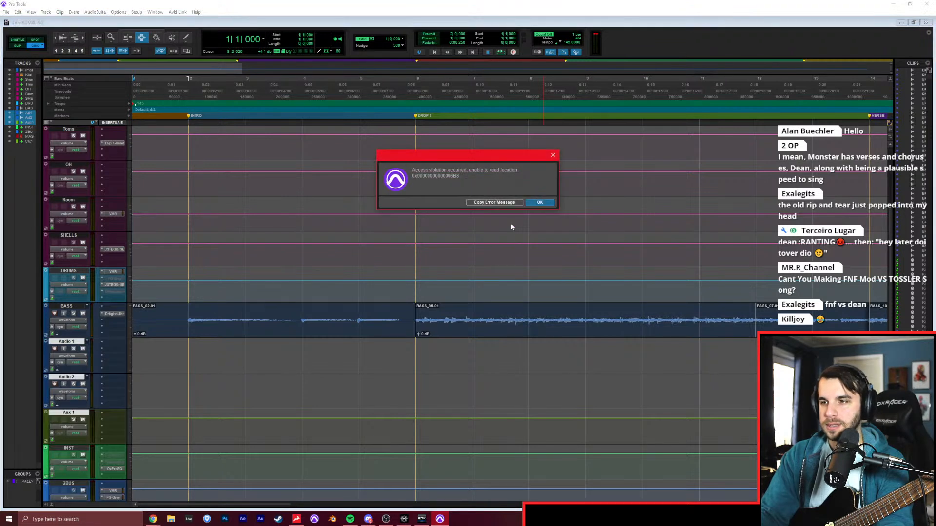
{"action": "left_click", "coordinate": [527, 204]}
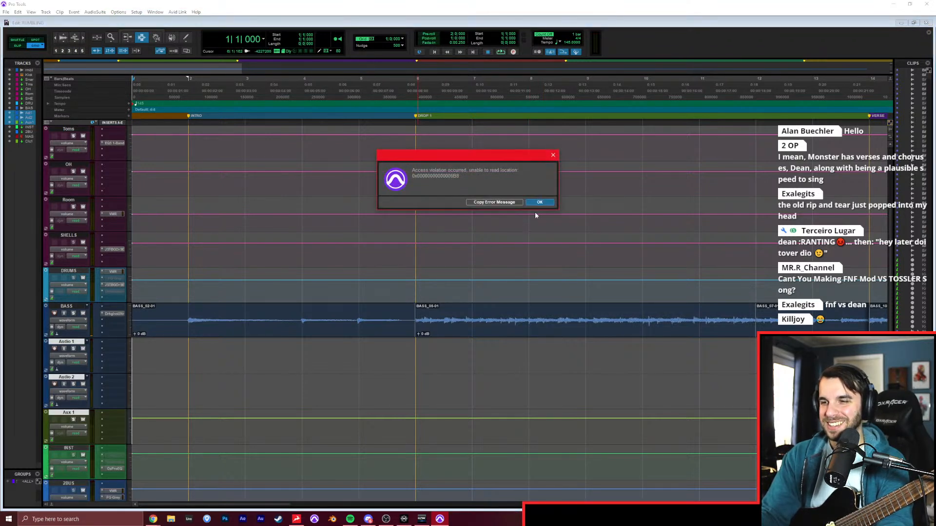
{"action": "left_click", "coordinate": [539, 203]}
Save the session and try to exit the program, dismissing the error dialog.
{"action": "left_click", "coordinate": [6, 11]}
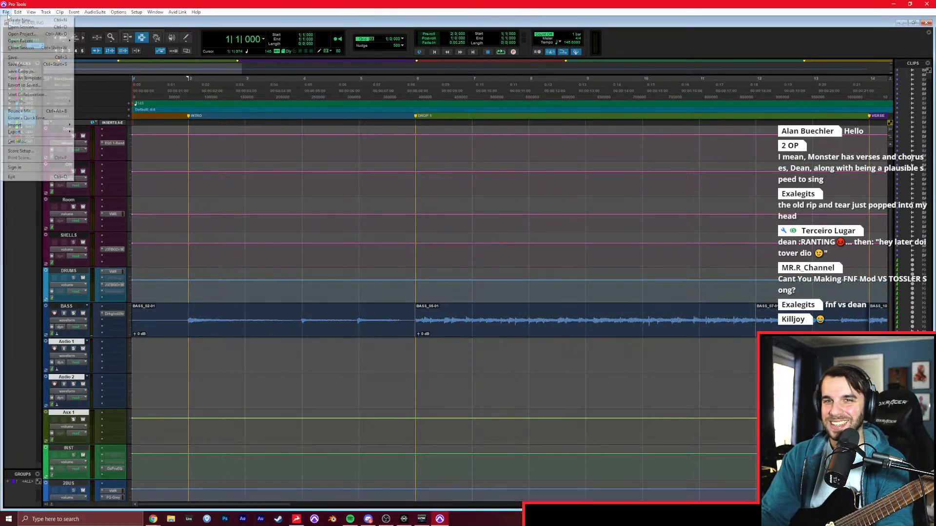
{"action": "left_click", "coordinate": [19, 58]}
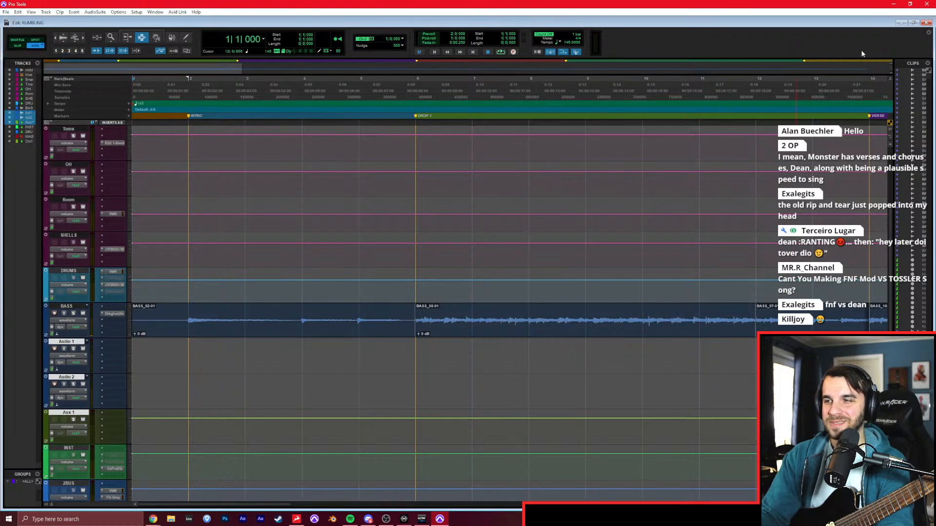
{"action": "left_click", "coordinate": [926, 5]}
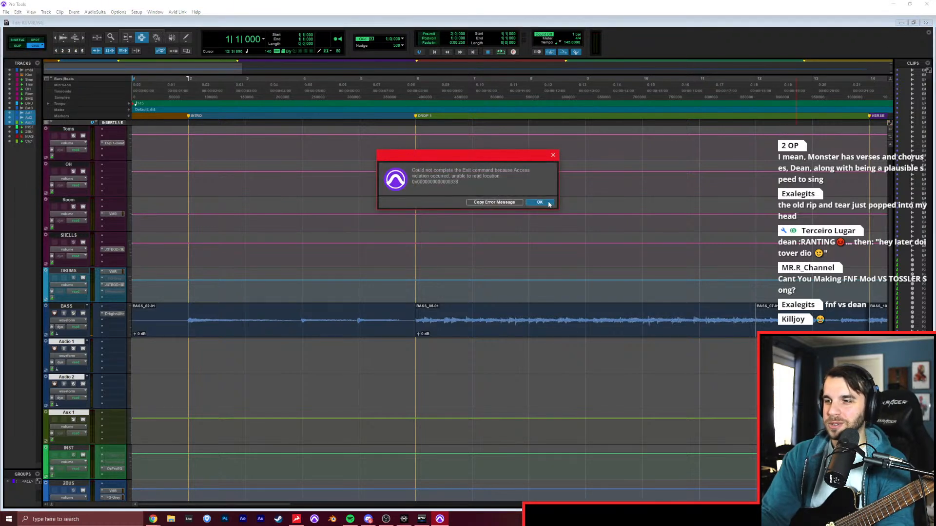
{"action": "left_click", "coordinate": [539, 202]}
{"action": "left_click", "coordinate": [6, 12]}
{"action": "left_click", "coordinate": [22, 63]}
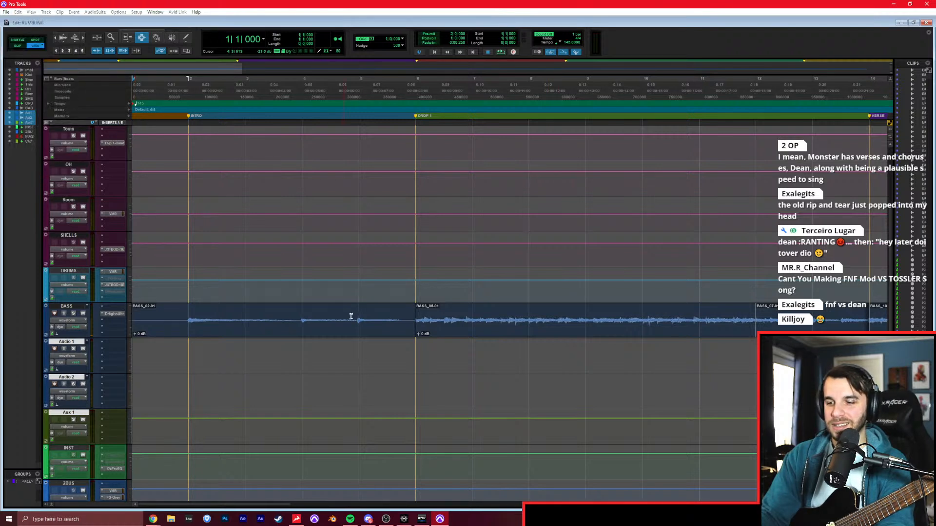
Try once more to close the Pro Tools window, dismissing the error dialogs.
{"action": "right_click", "coordinate": [440, 518]}
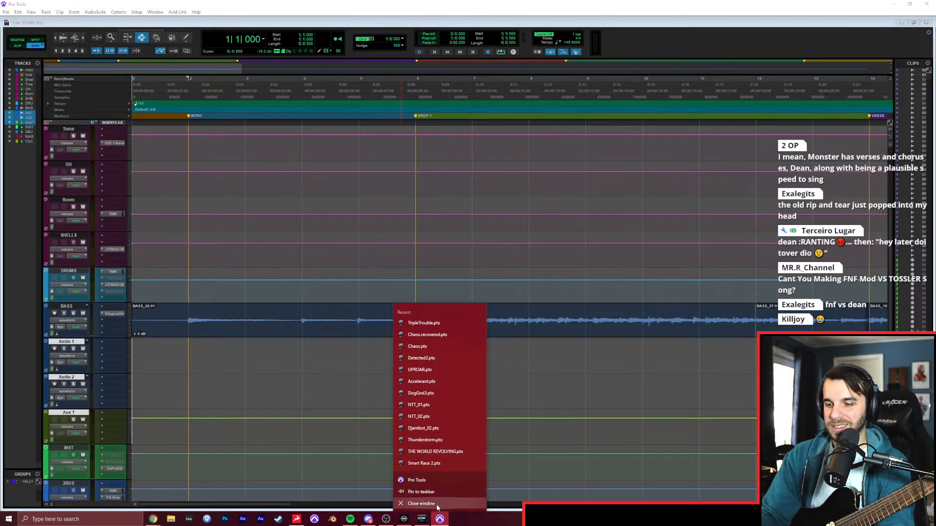
{"action": "left_click", "coordinate": [452, 507]}
{"action": "left_click", "coordinate": [526, 202]}
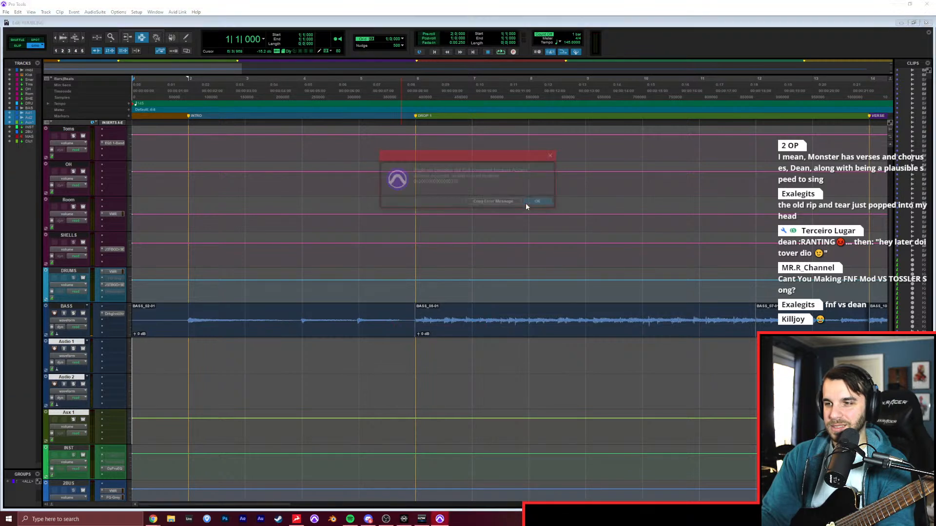
{"action": "left_click", "coordinate": [530, 202]}
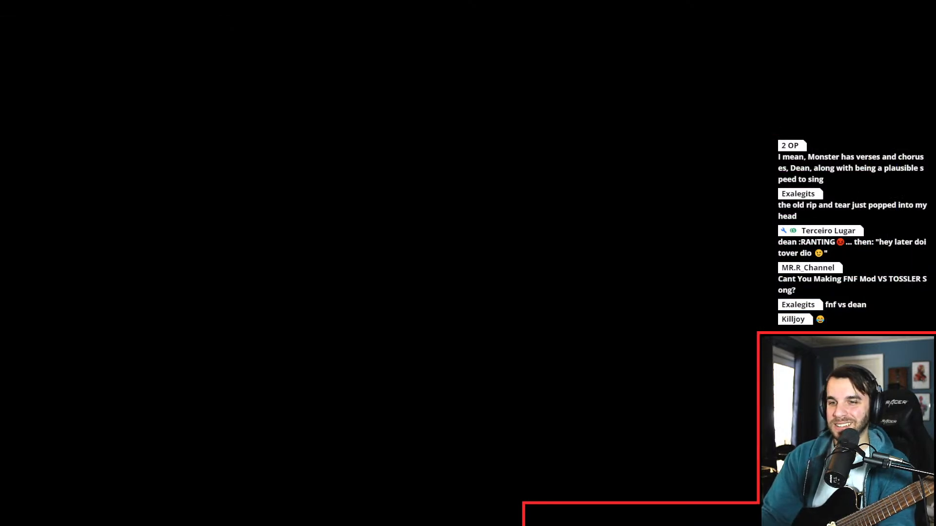
Switch to Task Manager, end the Pro Tools application task, and close Task Manager.
{"action": "right_click", "coordinate": [182, 217]}
{"action": "left_click", "coordinate": [179, 217]}
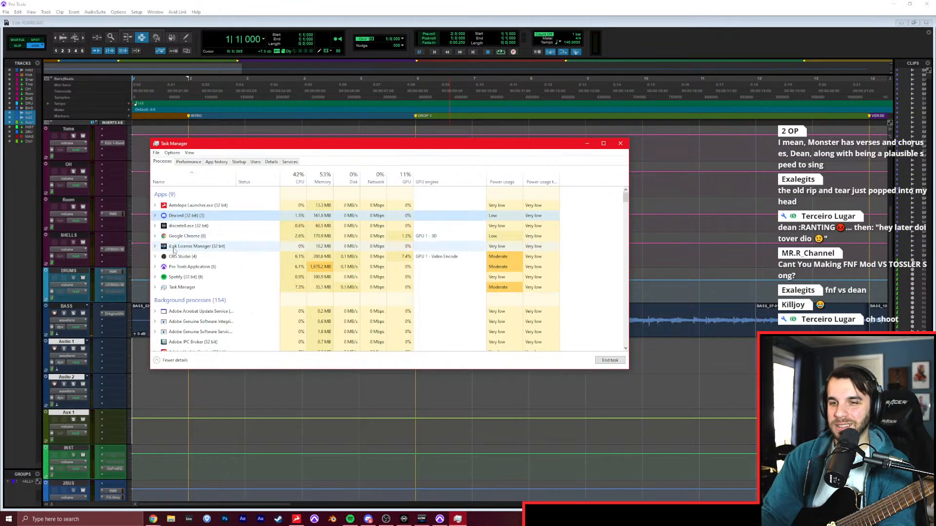
{"action": "right_click", "coordinate": [171, 268]}
{"action": "left_click", "coordinate": [187, 313]}
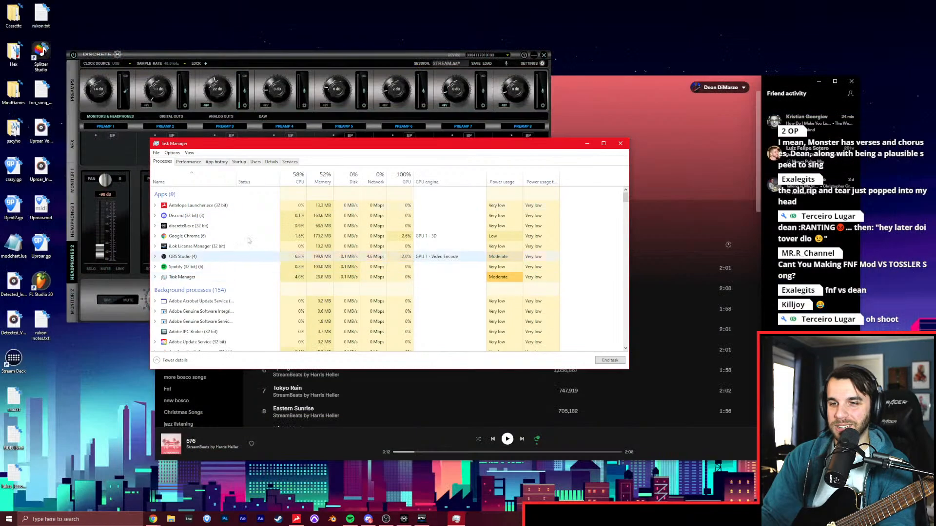
{"action": "left_click", "coordinate": [615, 144]}
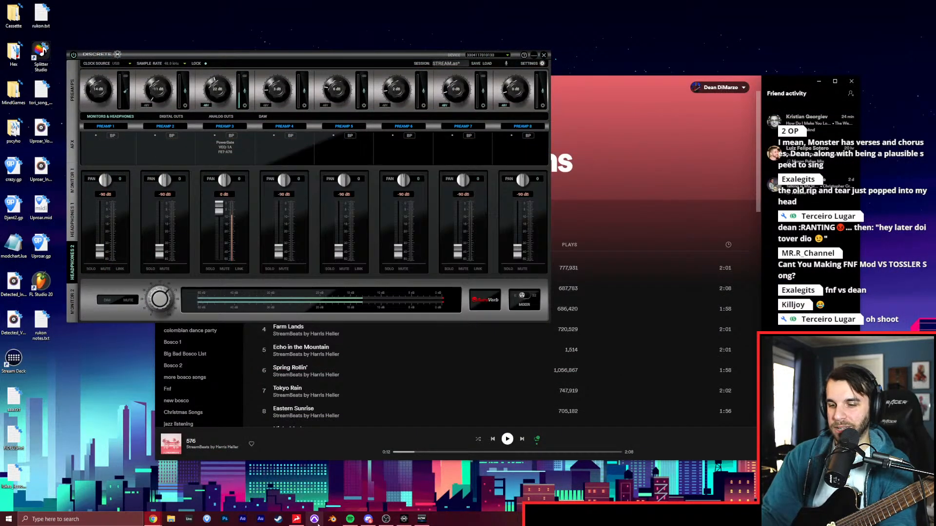
Relaunch Pro Tools, start the Spotify music while it loads, and reopen the RUMBLING session from the recent sessions.
{"action": "left_click", "coordinate": [314, 519]}
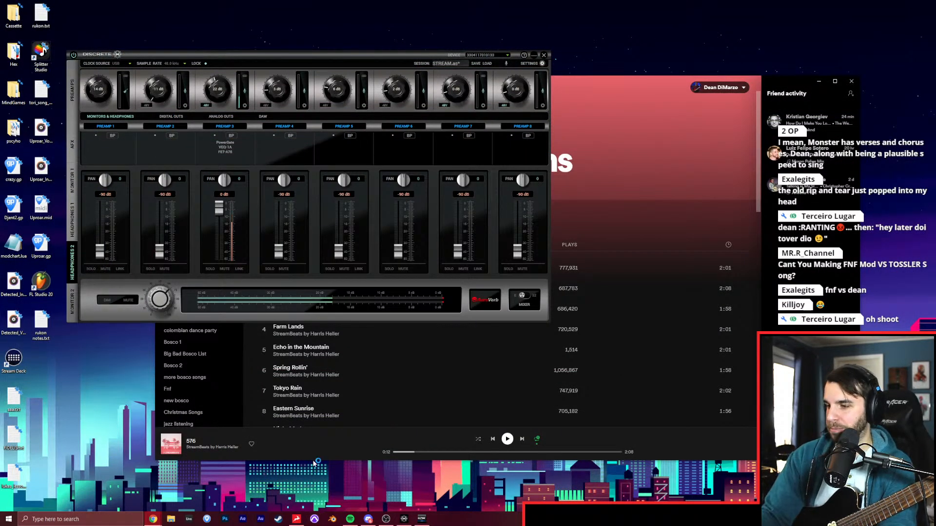
{"action": "left_click", "coordinate": [507, 438]}
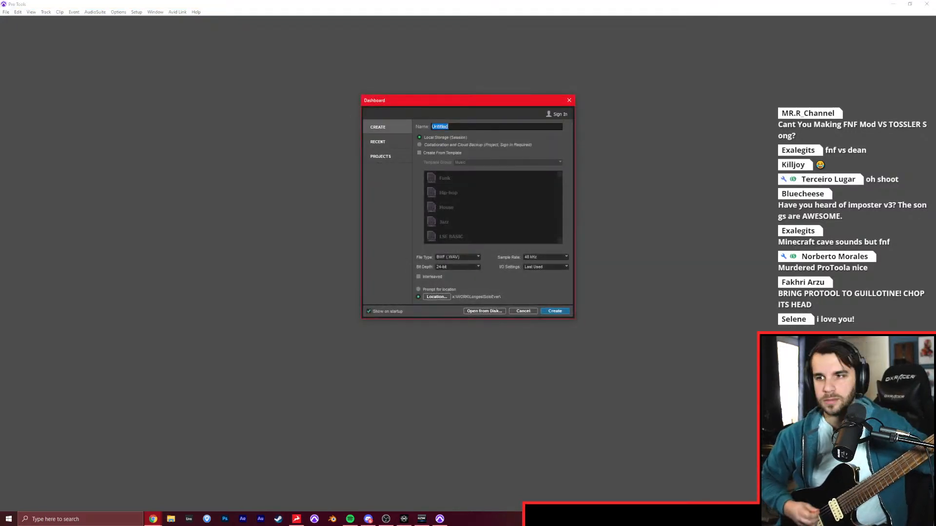
{"action": "left_click", "coordinate": [377, 141]}
{"action": "double_click", "coordinate": [433, 129]}
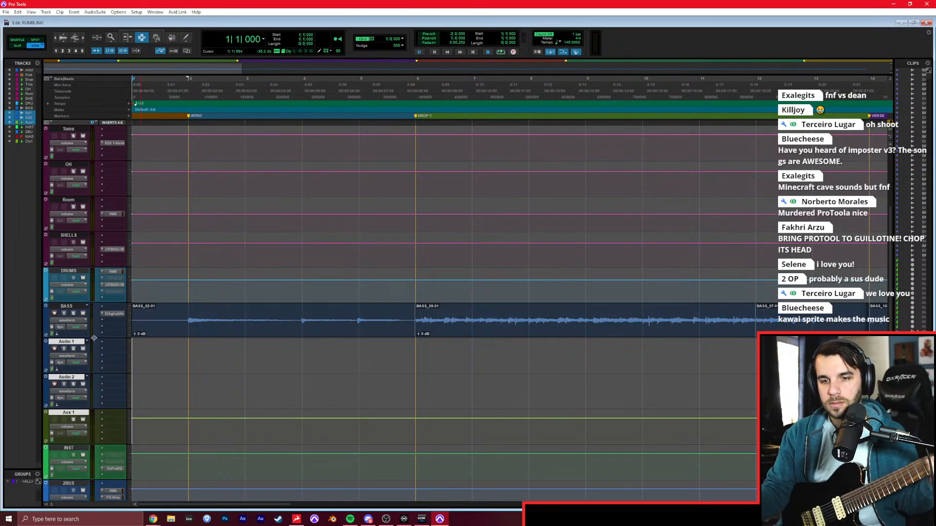
In the Mix window, rename the Aux 1 track to RG, Audio 1 to RG1 and Audio 2 to RG2.
{"action": "key", "text": "ctrl+equal"}
{"action": "left_click", "coordinate": [374, 337], "text": "ctrl"}
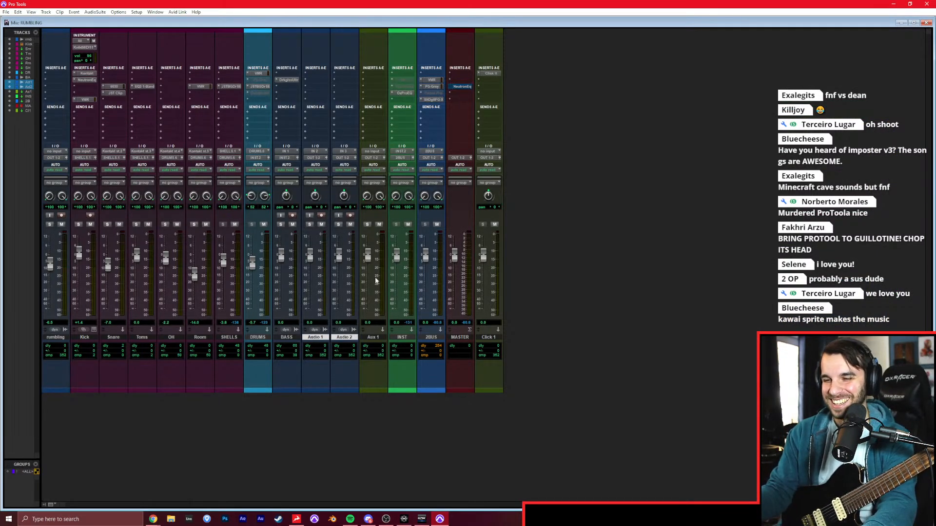
{"action": "double_click", "coordinate": [372, 338]}
{"action": "type", "text": "RG"}
{"action": "key", "text": "Return"}
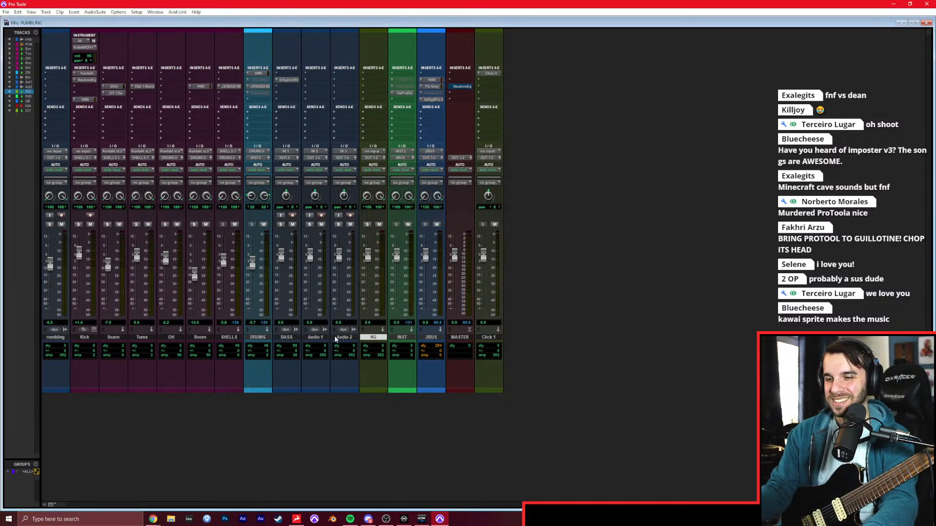
{"action": "double_click", "coordinate": [314, 337]}
{"action": "type", "text": "RG1"}
{"action": "key", "text": "ctrl+Right"}
{"action": "type", "text": "RG2"}
{"action": "key", "text": "Return"}
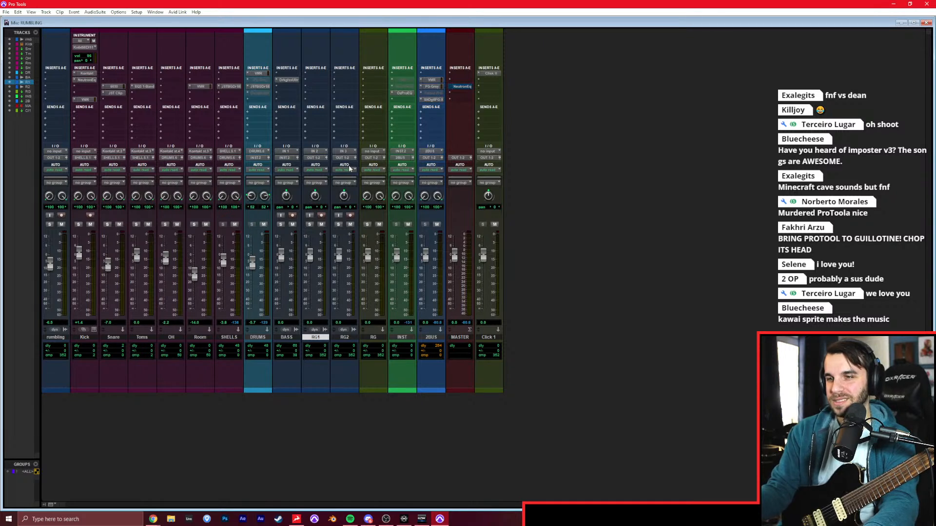
Route the outputs of RG1 and RG2 to the stereo RG track and choose the input for RG1.
{"action": "left_click", "coordinate": [344, 337], "text": "shift"}
{"action": "left_click", "coordinate": [344, 157]}
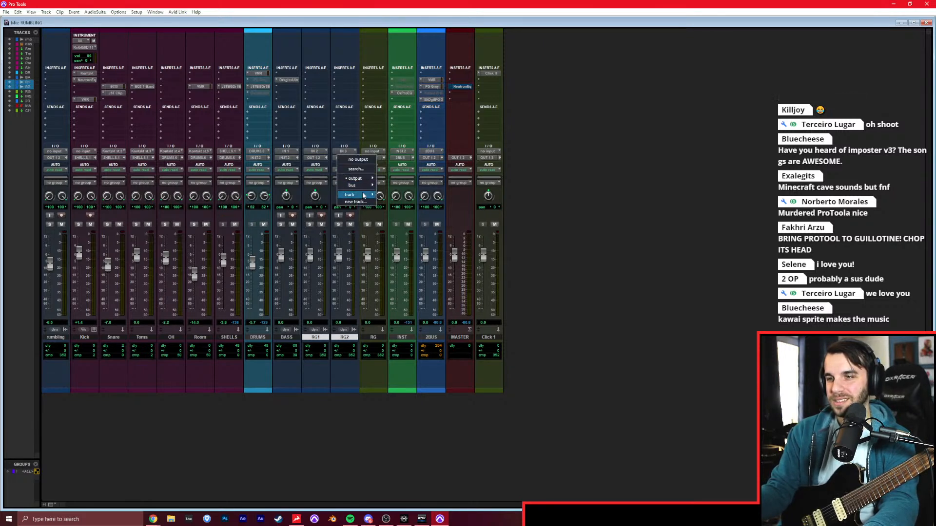
{"action": "mouse_move", "coordinate": [362, 197]}
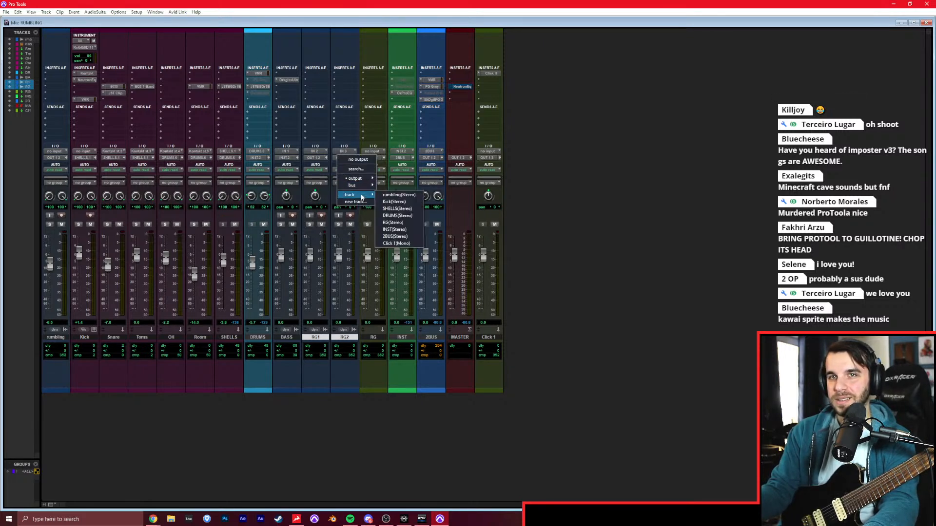
{"action": "left_click", "coordinate": [405, 223]}
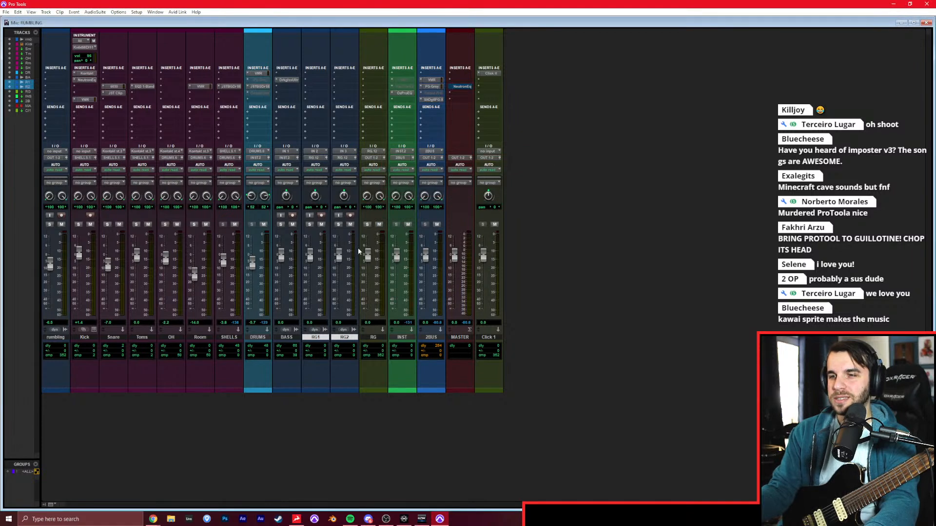
{"action": "left_click", "coordinate": [322, 150], "text": "alt+shift"}
{"action": "left_click", "coordinate": [378, 172], "text": "alt+shift"}
Insert the Archetype Gojira plug-in on RG1, then shrink and move its window so the RG1 and RG2 channels stay visible.
{"action": "left_click", "coordinate": [318, 80]}
{"action": "type", "text": "goj"}
{"action": "key", "text": "Return"}
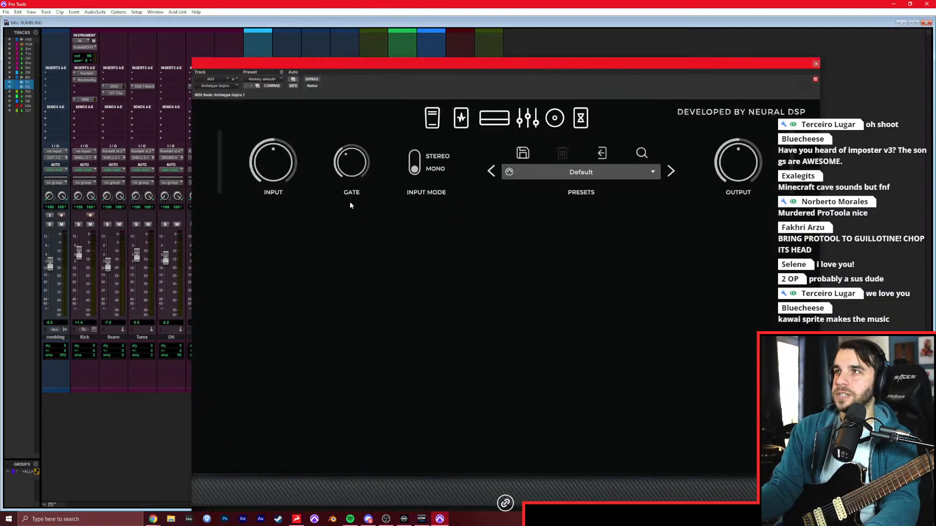
{"action": "left_click_drag", "start_coordinate": [442, 61], "coordinate": [449, 22]}
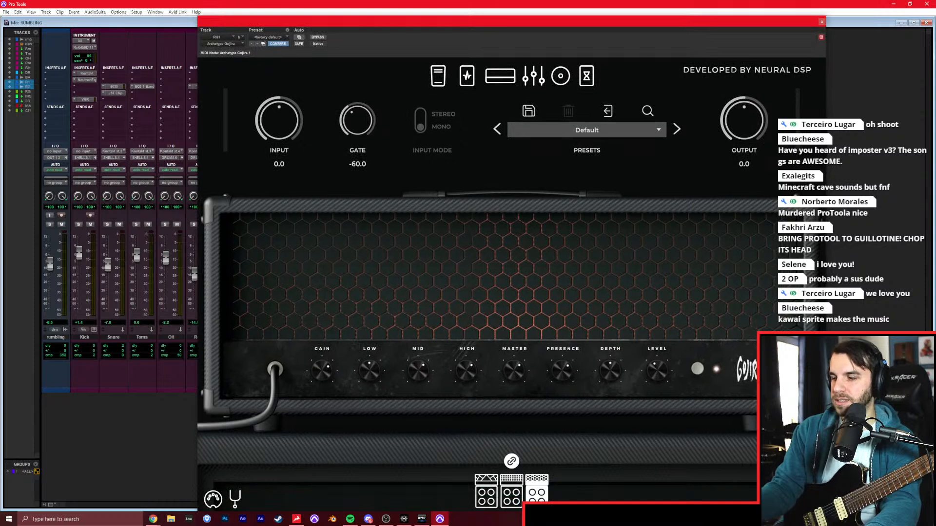
{"action": "left_click", "coordinate": [809, 499]}
{"action": "left_click_drag", "start_coordinate": [374, 20], "coordinate": [540, 23]}
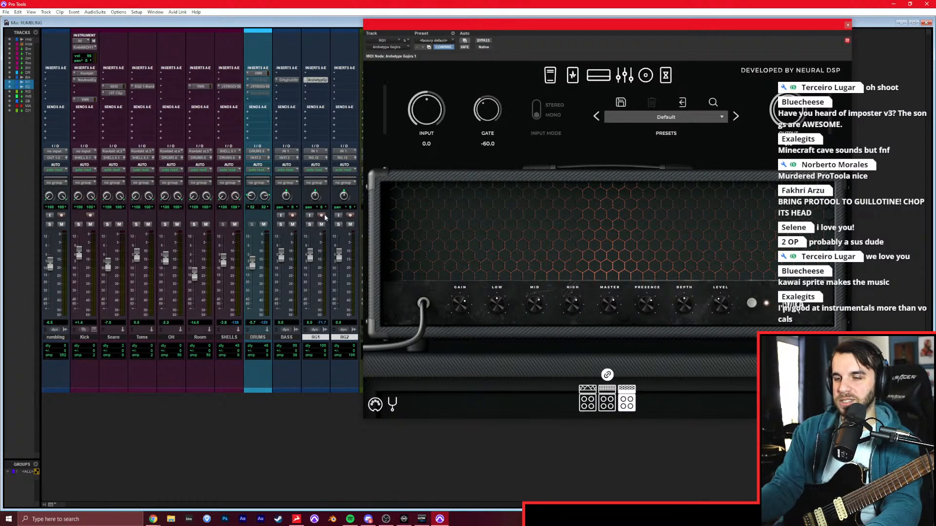
Record-enable RG1 and tune the guitar with the Archetype Gojira tuner, closing the tuner when done.
{"action": "left_click", "coordinate": [395, 402]}
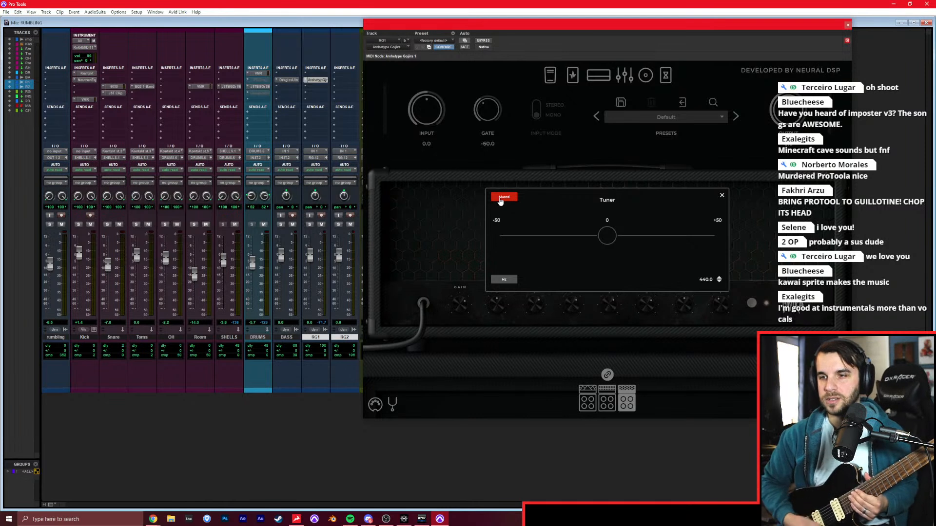
{"action": "left_click", "coordinate": [321, 215]}
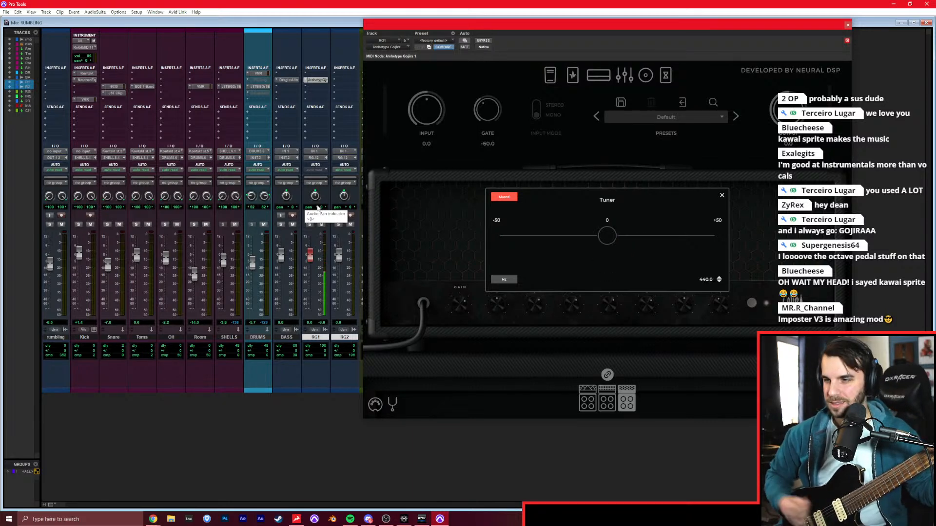
{"action": "left_click", "coordinate": [427, 232]}
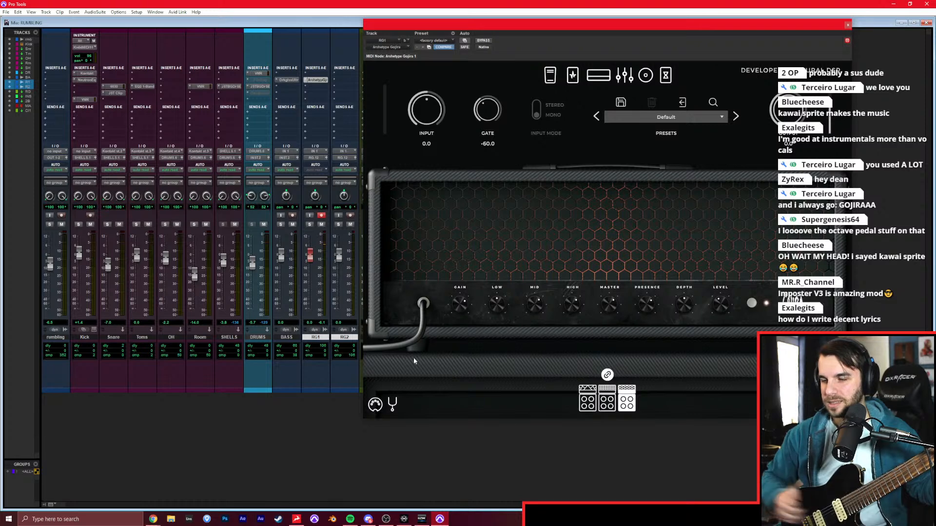
Pause the Spotify music, close the Archetype Gojira window, and return to the Edit window.
{"action": "key", "text": "XF86AudioPlay"}
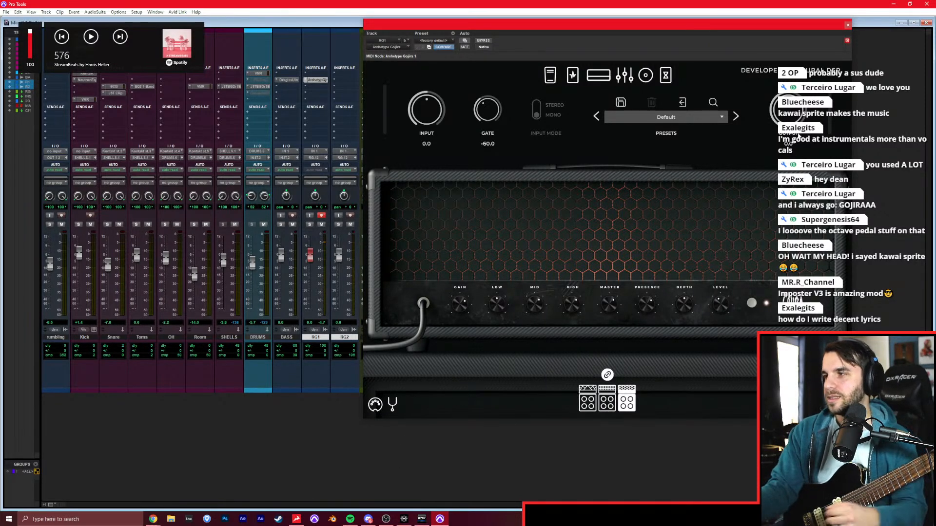
{"action": "left_click", "coordinate": [848, 24]}
{"action": "key", "text": "ctrl+equal"}
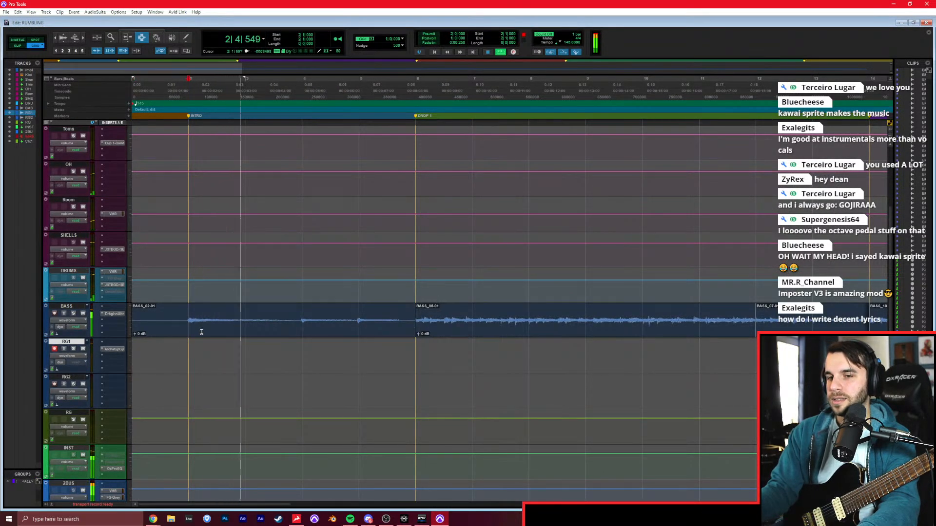
Lower the rumbling reference and INST faders in the Mix window, then return to the Edit window.
{"action": "key", "text": "ctrl+equal"}
{"action": "left_click_drag", "start_coordinate": [49, 265], "coordinate": [49, 280]}
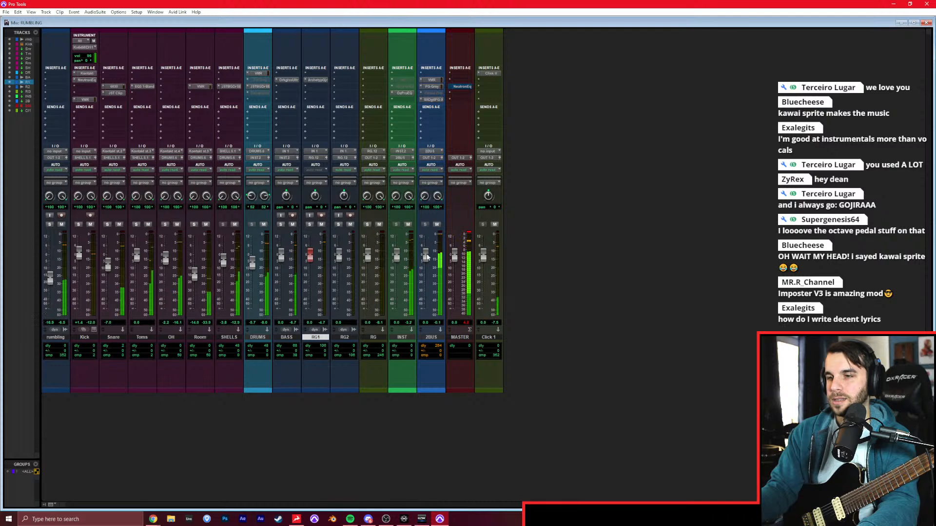
{"action": "left_click_drag", "start_coordinate": [398, 263], "coordinate": [398, 269]}
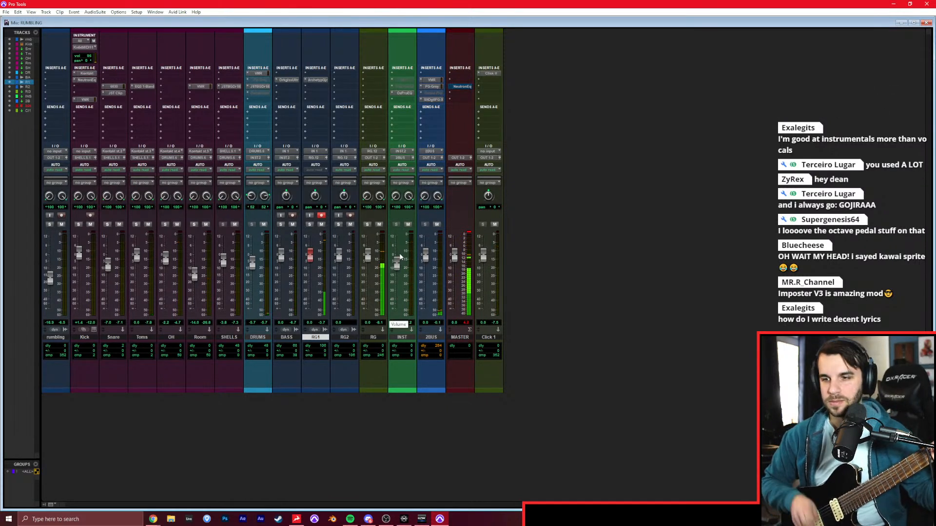
{"action": "key", "text": "ctrl+equal"}
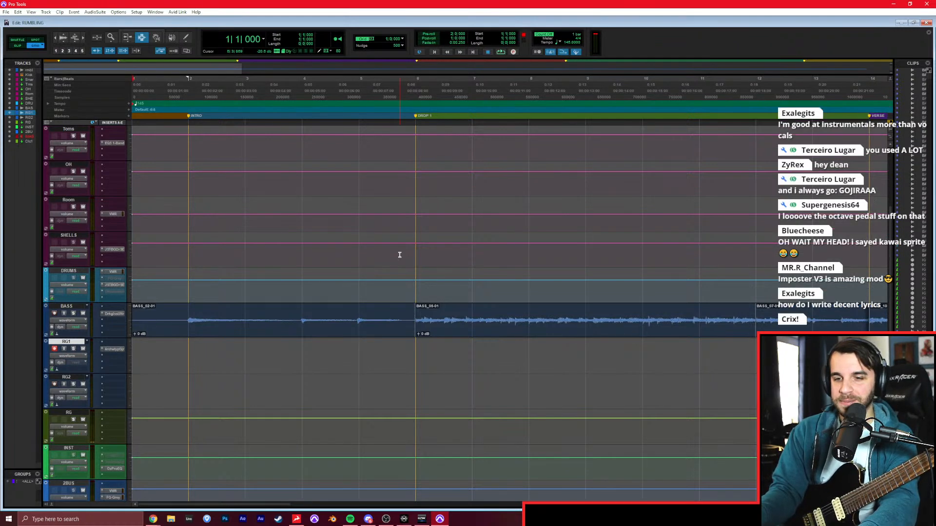
Record the intro rhythm guitar on RG1 from bar 1 past the DROP 1 marker, retaking the part from the start.
{"action": "key", "text": "ctrl+space"}
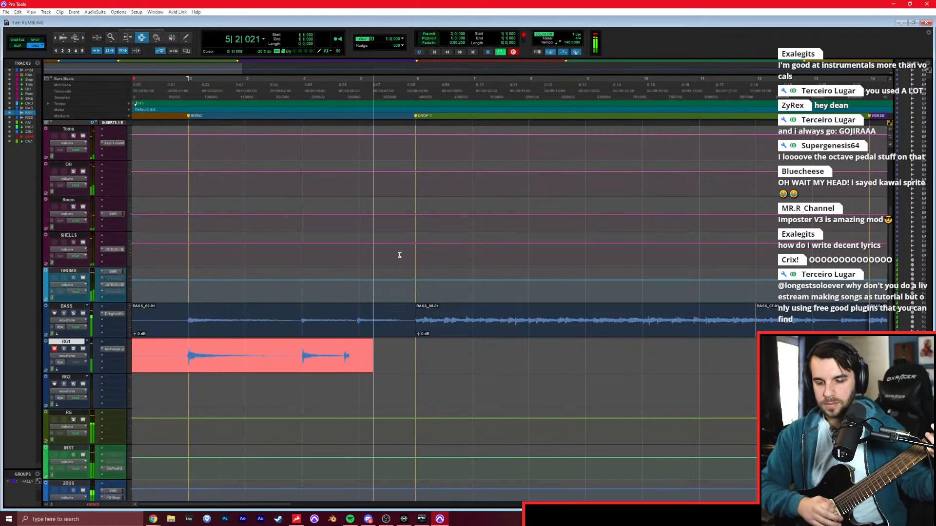
{"action": "key", "text": "space"}
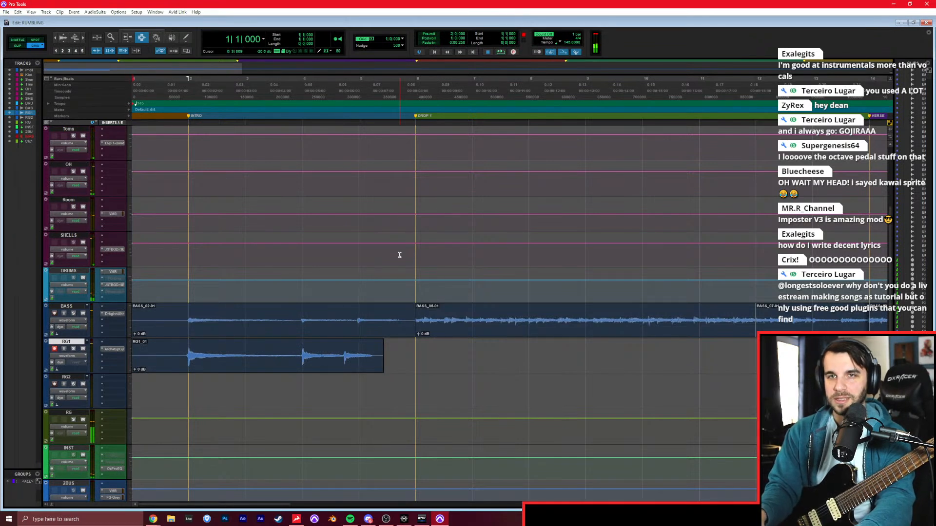
{"action": "key", "text": "ctrl+space"}
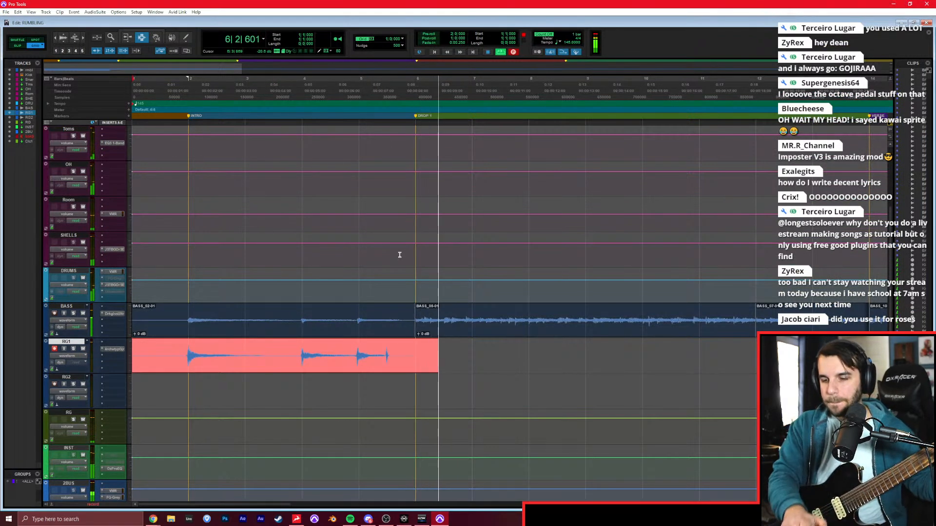
{"action": "key", "text": "space"}
Record a trial guitar take on RG1 from the DROP 1 marker at bar 6 and delete its clip.
{"action": "key", "text": "ctrl+space"}
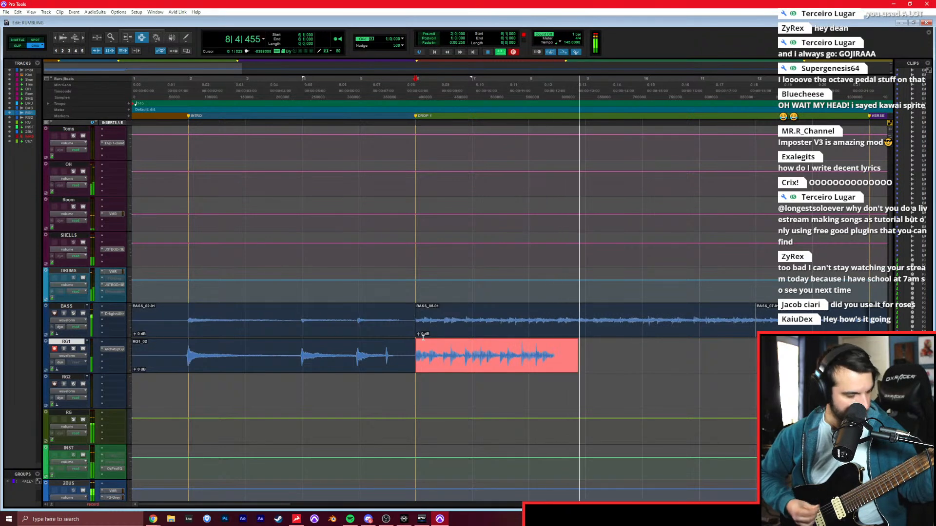
{"action": "key", "text": "space"}
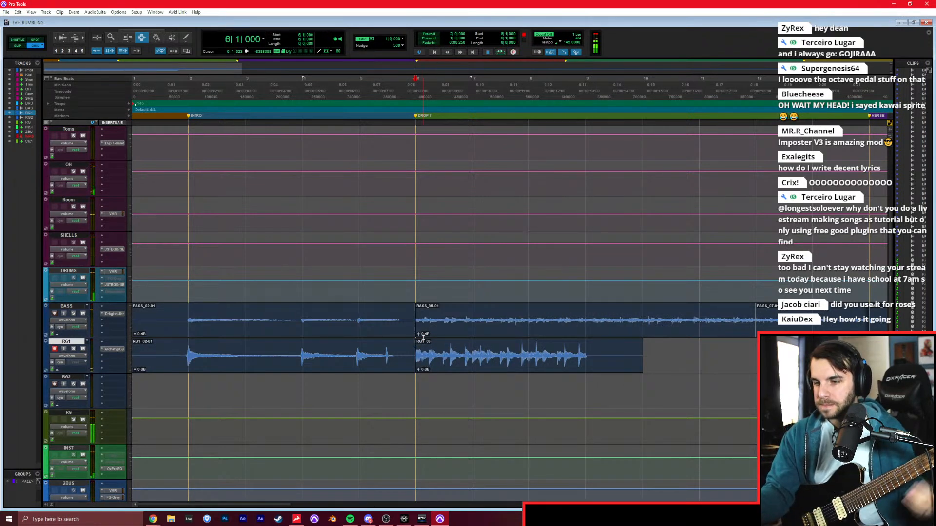
{"action": "left_click", "coordinate": [440, 348]}
{"action": "key", "text": "Delete"}
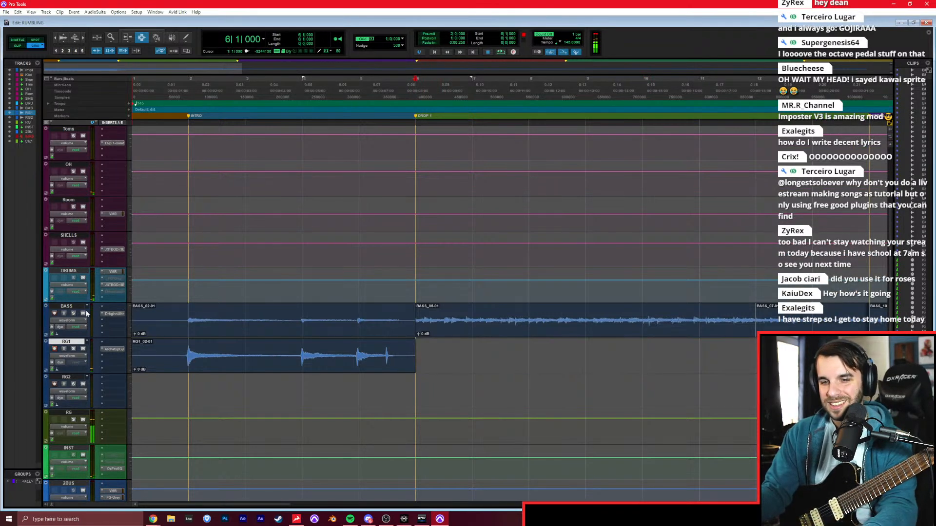
Mute the BASS track and play the song back through the DROP 1 section.
{"action": "key", "text": "space"}
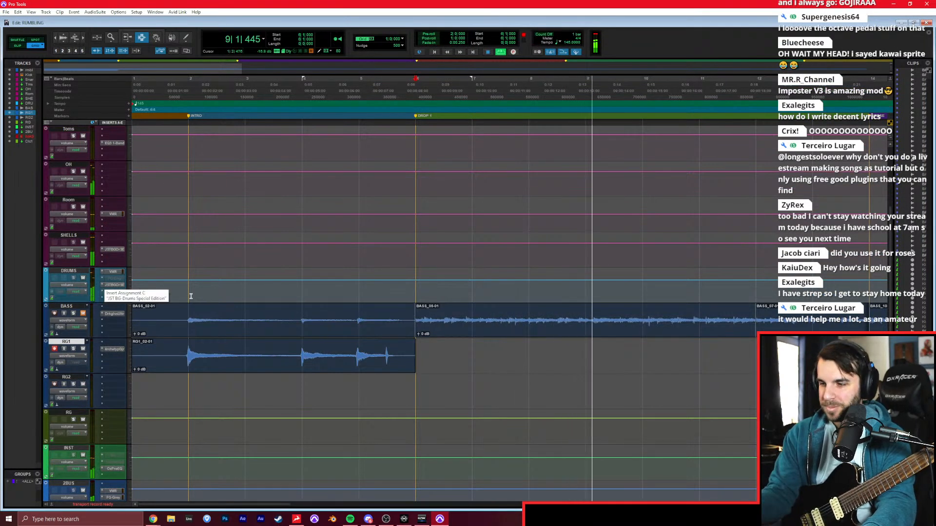
{"action": "scroll", "coordinate": [363, 373], "scroll_direction": "right", "scroll_amount": 2}
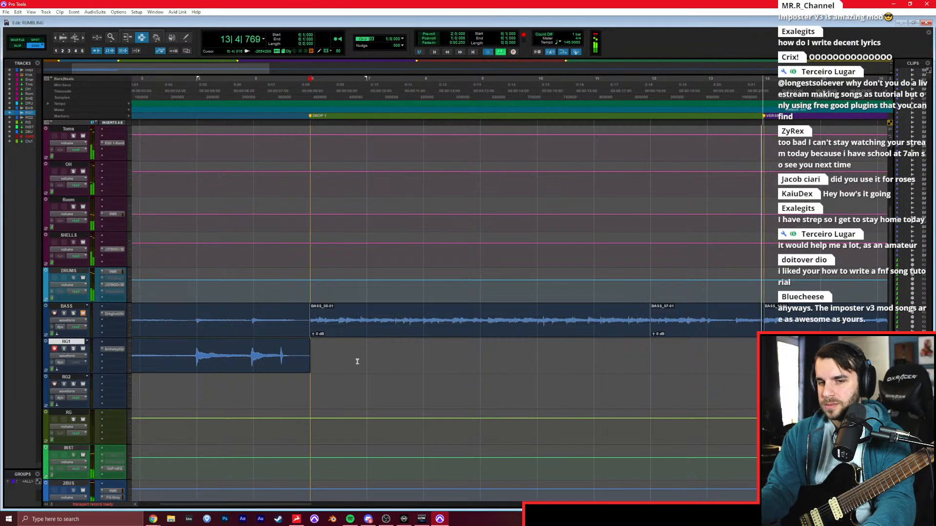
{"action": "key", "text": "space"}
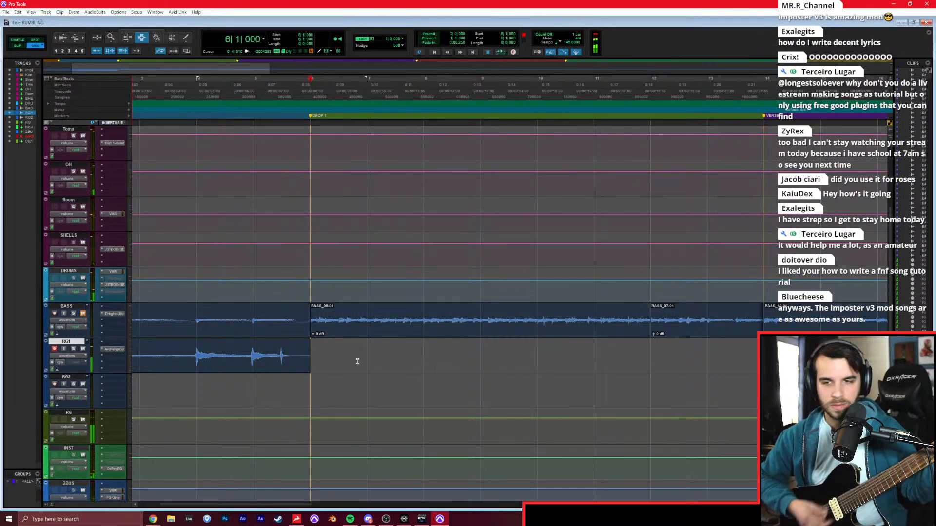
Record the DROP 1 rhythm guitar on RG1 from bar 6, retaking it until the whole section is played.
{"action": "key", "text": "ctrl+space"}
{"action": "key", "text": "space"}
{"action": "key", "text": "ctrl+space"}
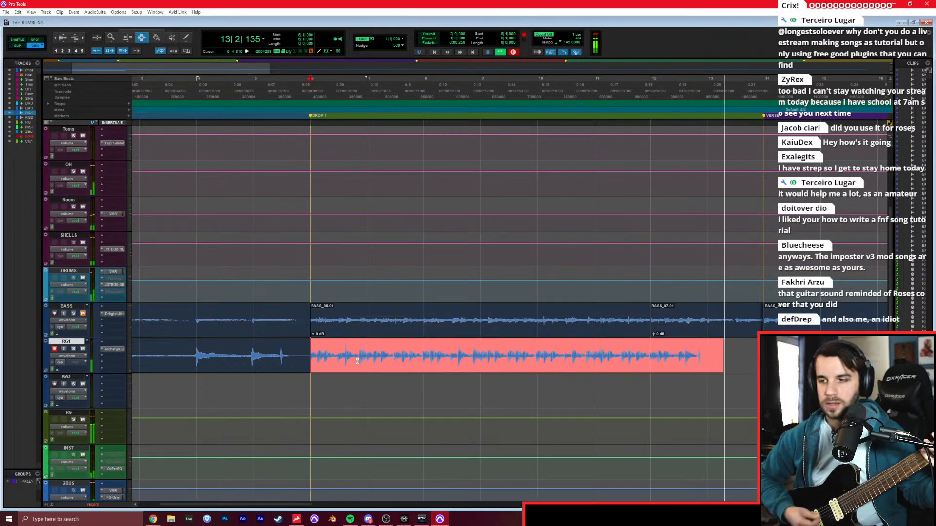
{"action": "key", "text": "space"}
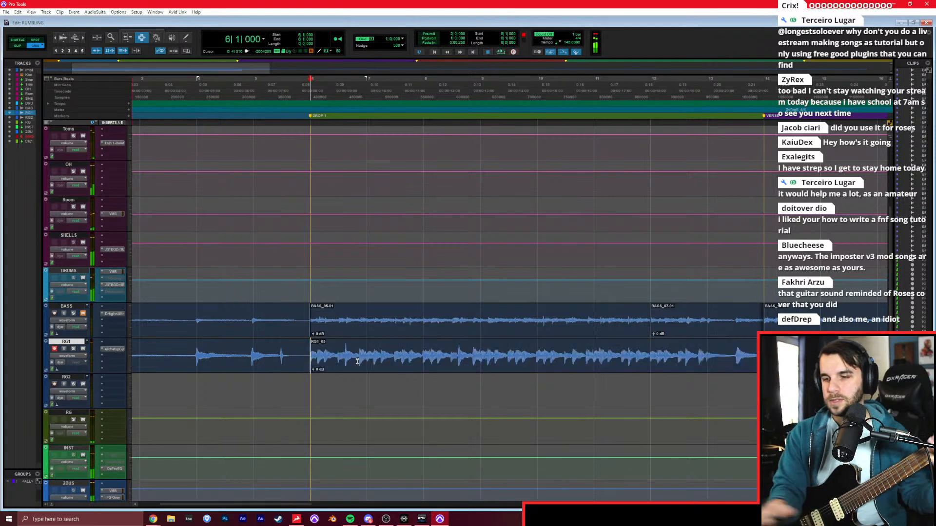
Pan RG1 fully to one side, record-enable RG2 with Archetype Gojira, and try an intro take on RG2 from bar 1.
{"action": "key", "text": "ctrl+equal"}
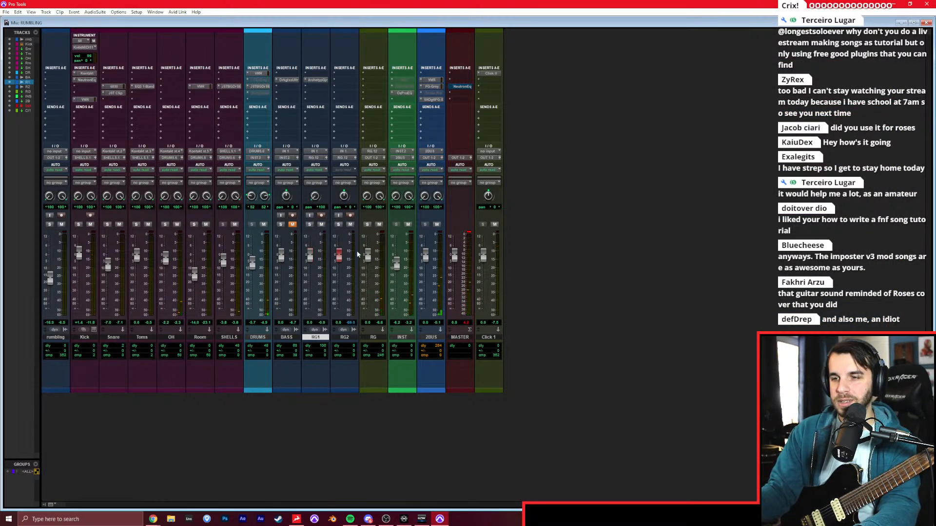
{"action": "key", "text": "ctrl+equal"}
{"action": "key", "text": "Return"}
{"action": "key", "text": "ctrl+space"}
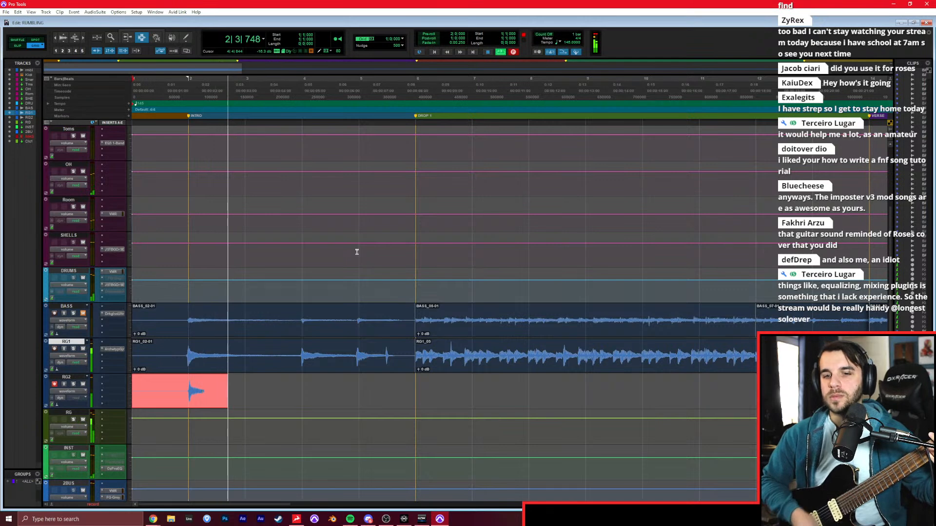
{"action": "key", "text": "space"}
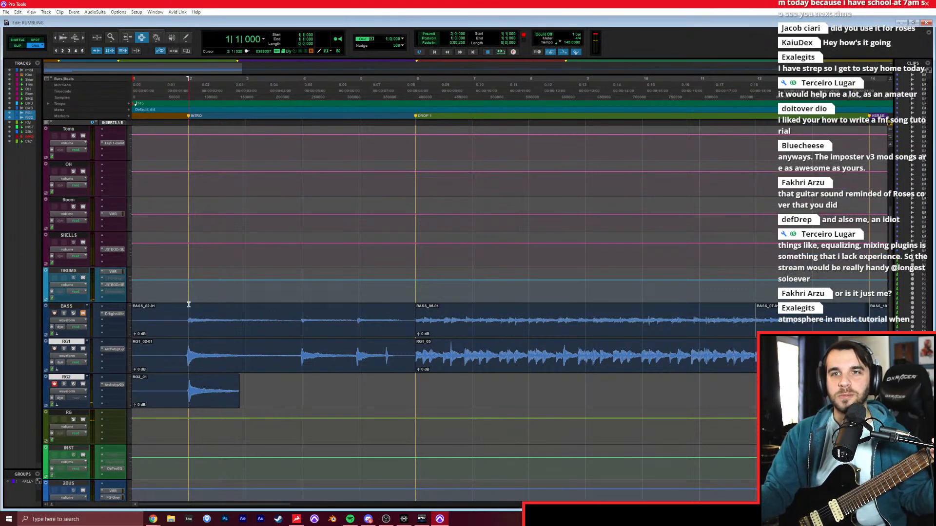
Lower the RG track fader slightly and re-record the intro rhythm guitar on RG2 from bar 1.
{"action": "key", "text": "ctrl+equal"}
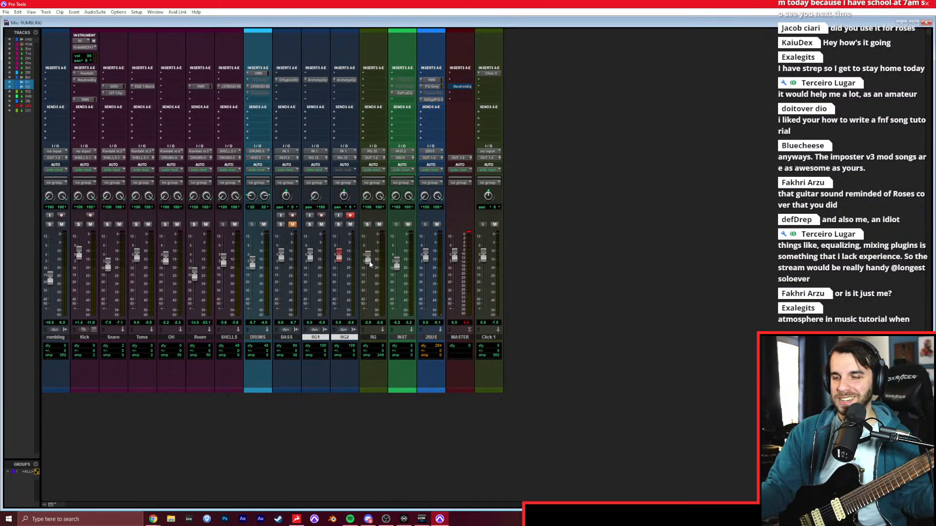
{"action": "key", "text": "ctrl+equal"}
{"action": "key", "text": "ctrl+space"}
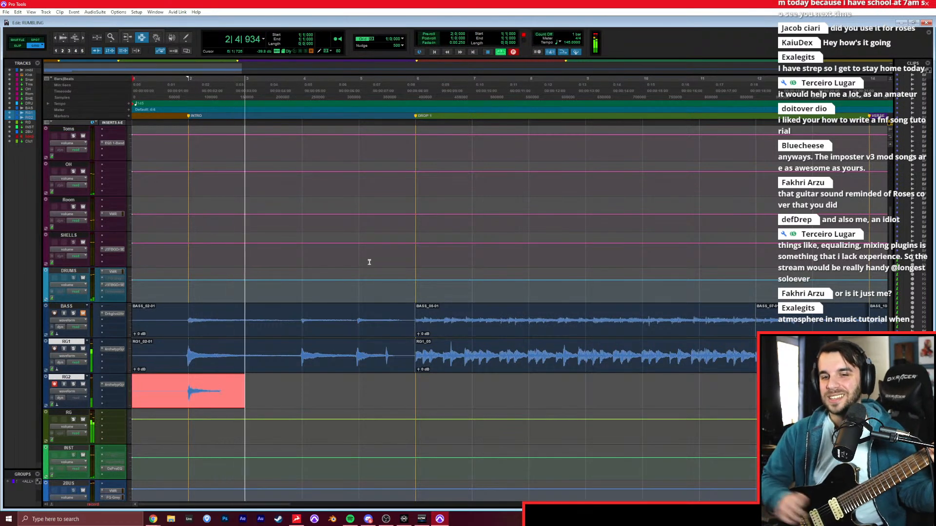
{"action": "key", "text": "ctrl+equal"}
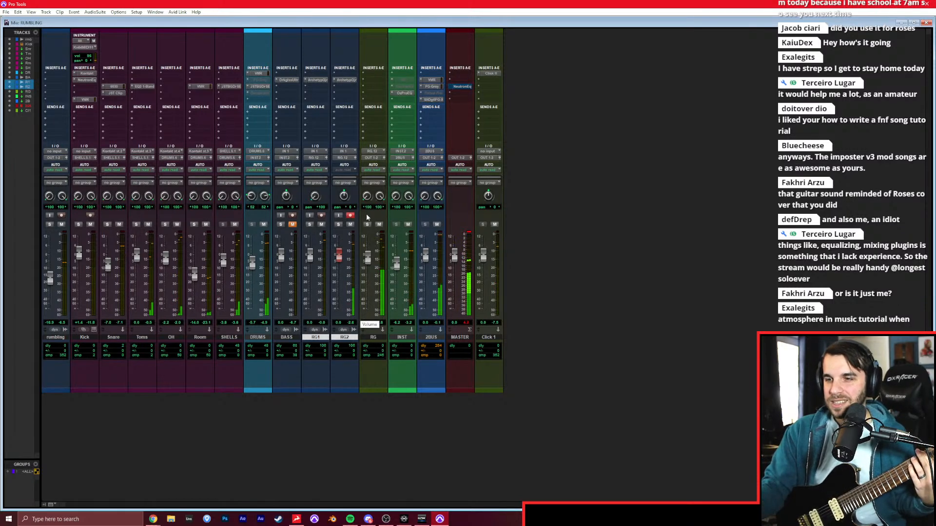
{"action": "key", "text": "ctrl+equal"}
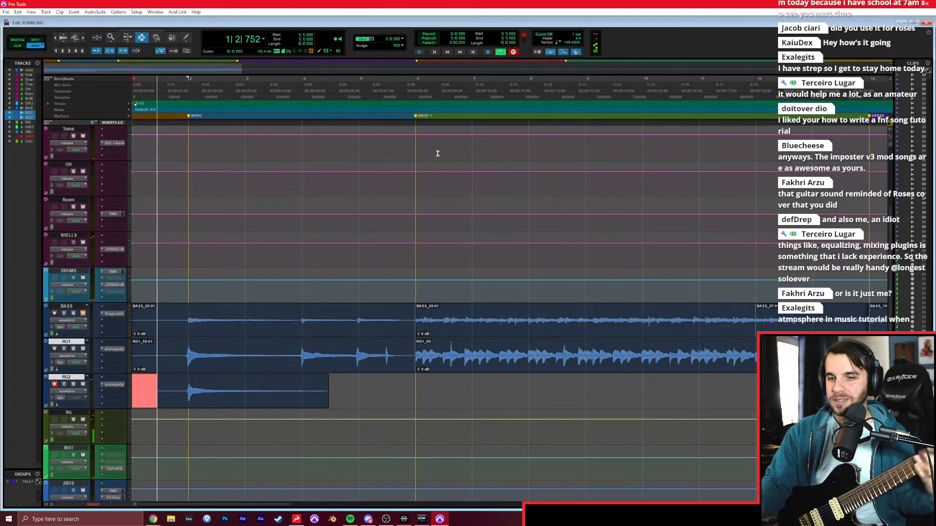
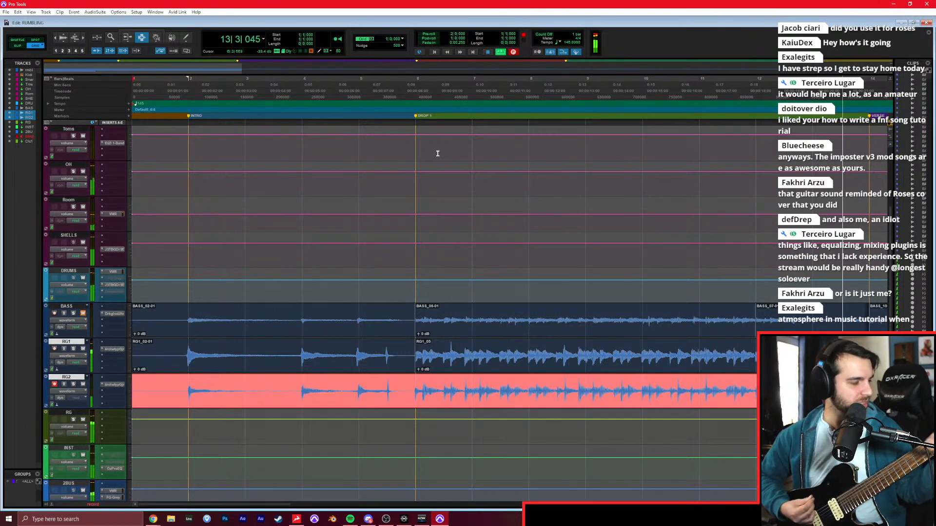
End the RG2 take and play the song back from bar 6 at the start of DROP 1.
{"action": "key", "text": "space"}
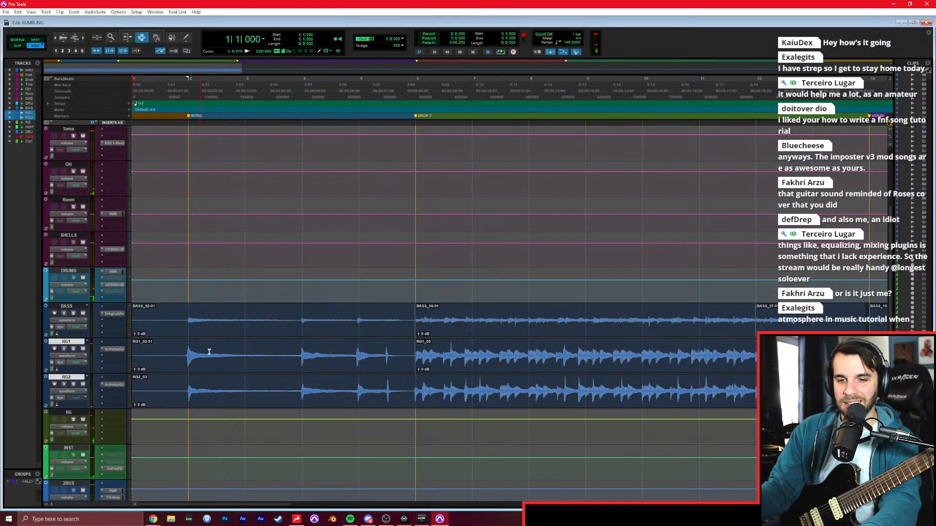
{"action": "left_click", "coordinate": [416, 324]}
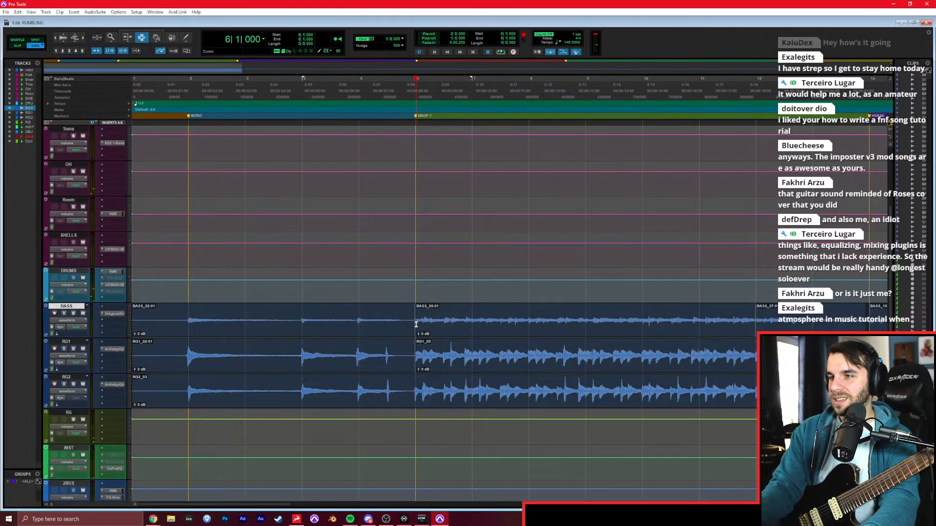
{"action": "key", "text": "space"}
Mute the rumbling reference track in the mixer and lower the RG fader to -4.1 dB.
{"action": "key", "text": "ctrl+equal"}
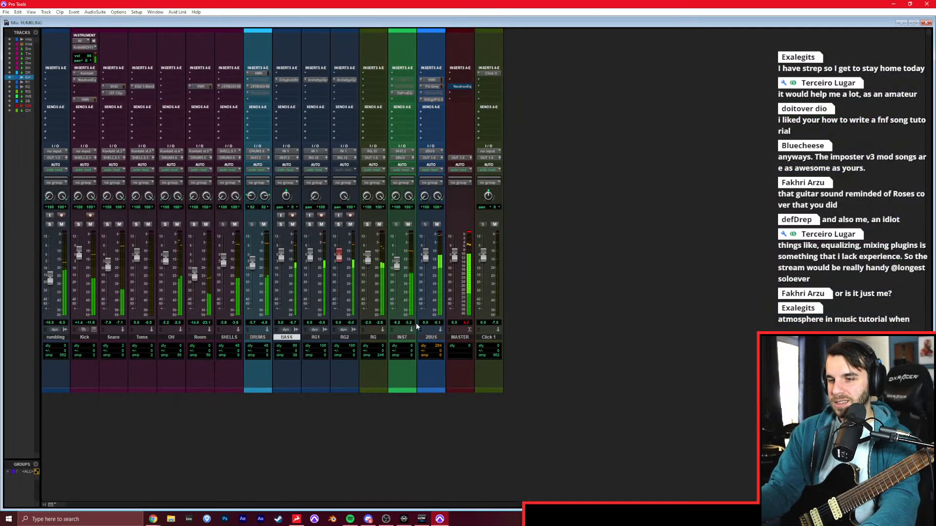
{"action": "left_click", "coordinate": [61, 224]}
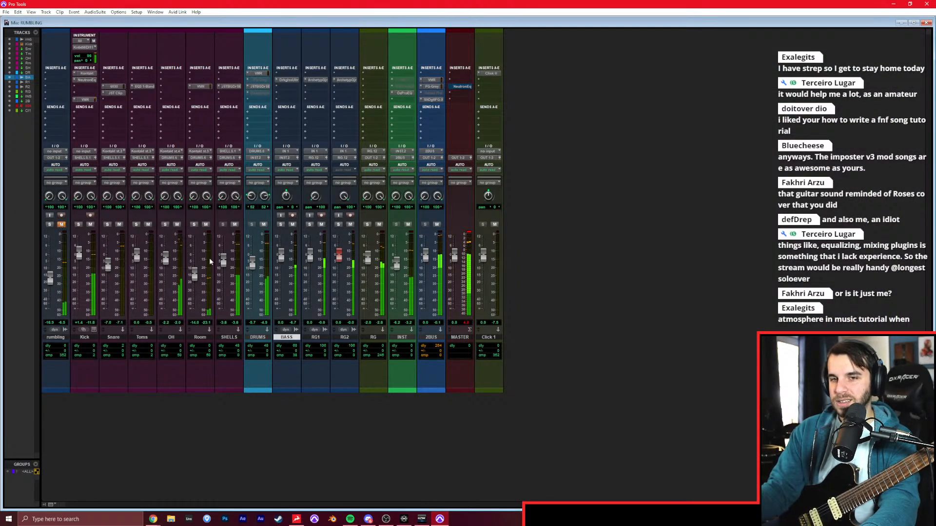
{"action": "left_click_drag", "start_coordinate": [368, 263], "coordinate": [368, 265]}
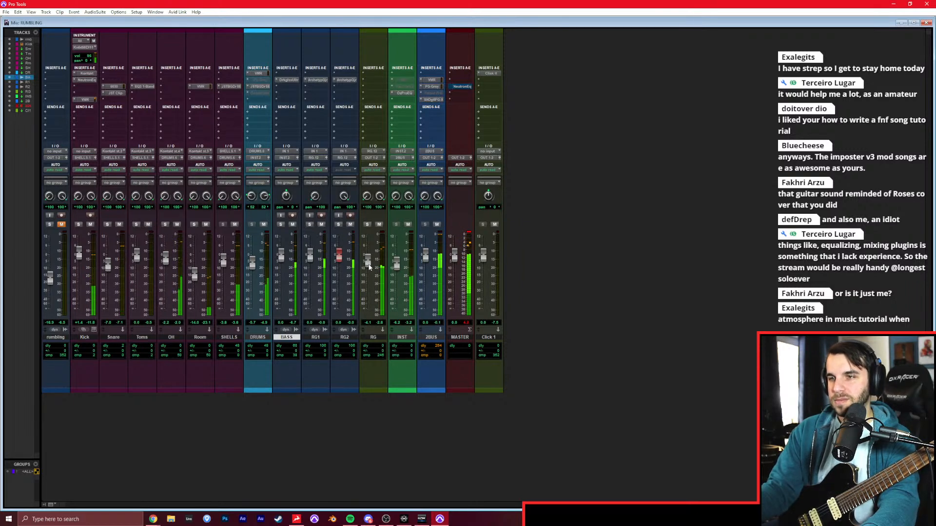
Insert a Neutron Equalizer on the RG track with a 40 Hz low cut and name the instance RG.
{"action": "left_click", "coordinate": [376, 93]}
{"action": "left_click", "coordinate": [385, 106]}
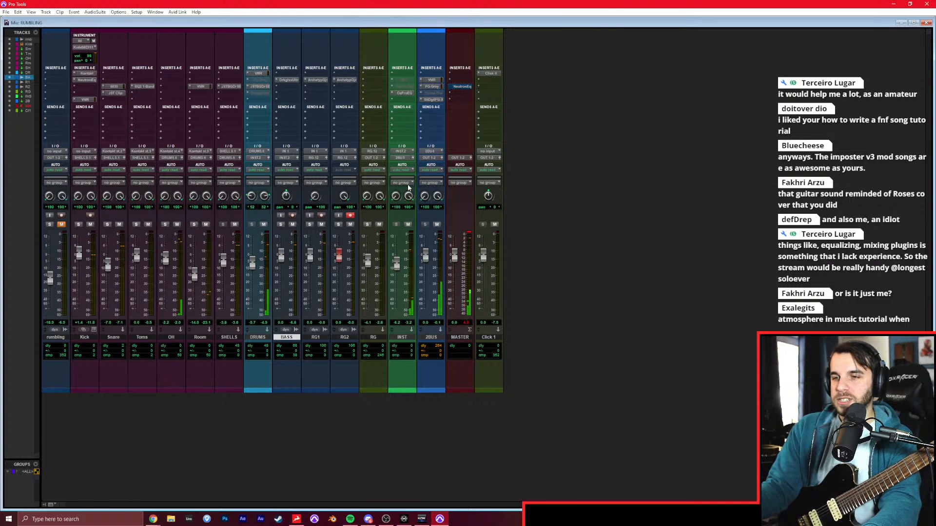
{"action": "left_click_drag", "start_coordinate": [492, 24], "coordinate": [543, 49]}
{"action": "left_click", "coordinate": [448, 157]}
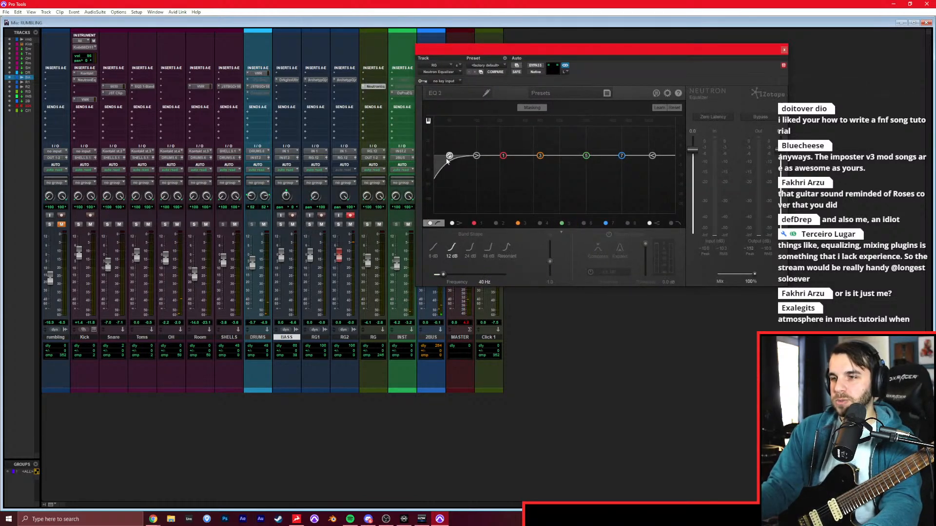
{"action": "left_click", "coordinate": [557, 92]}
{"action": "left_click", "coordinate": [556, 92]}
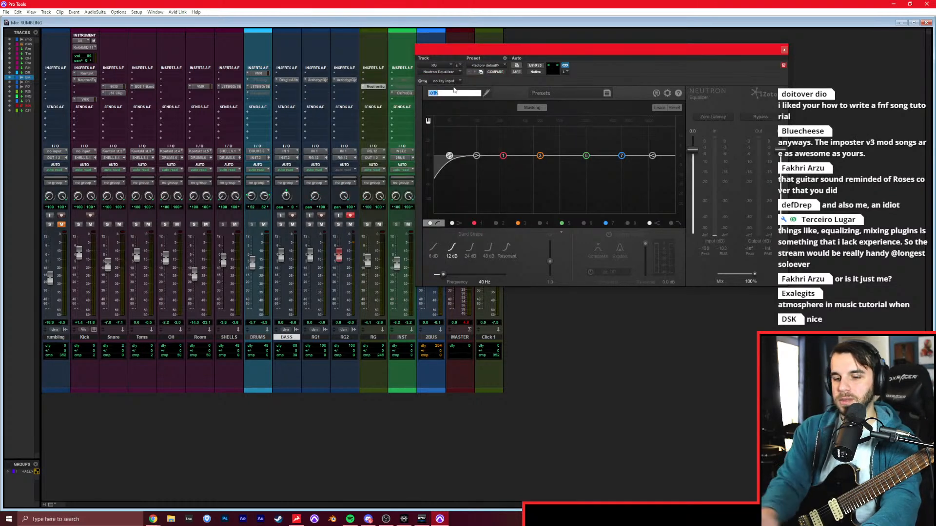
Insert a mono Neutron Equalizer on the BASS track after its amp plug-in.
{"action": "right_click", "coordinate": [287, 84]}
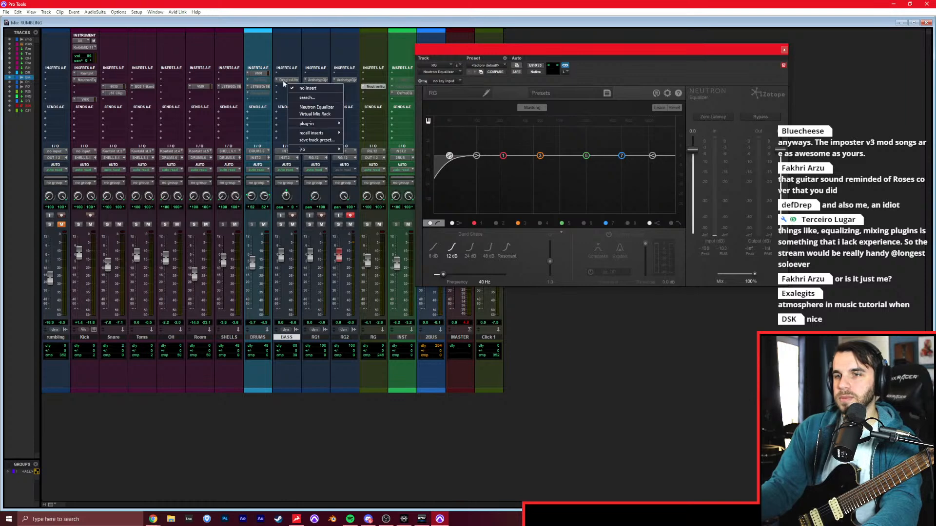
{"action": "left_click", "coordinate": [283, 82]}
{"action": "type", "text": "neu"}
{"action": "key", "text": "Down"}
{"action": "key", "text": "Down"}
{"action": "key", "text": "Down"}
{"action": "key", "text": "Down"}
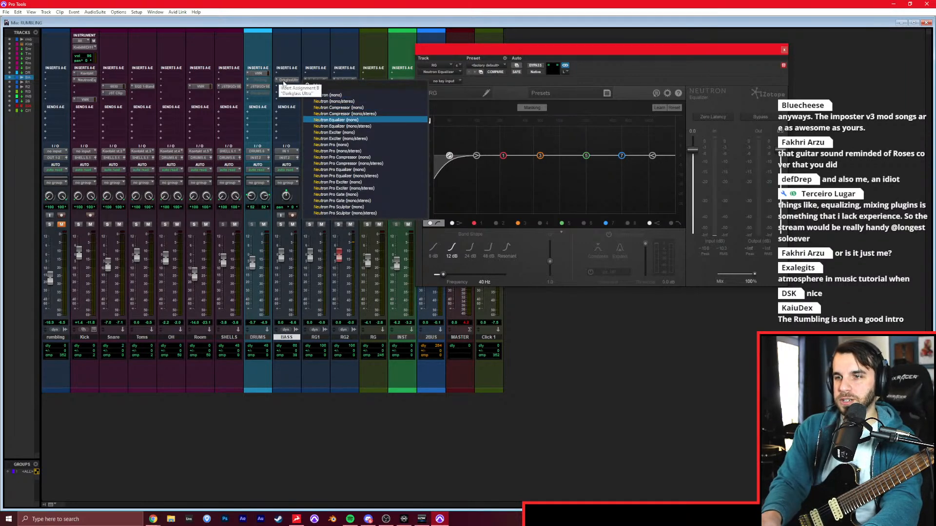
{"action": "key", "text": "Escape"}
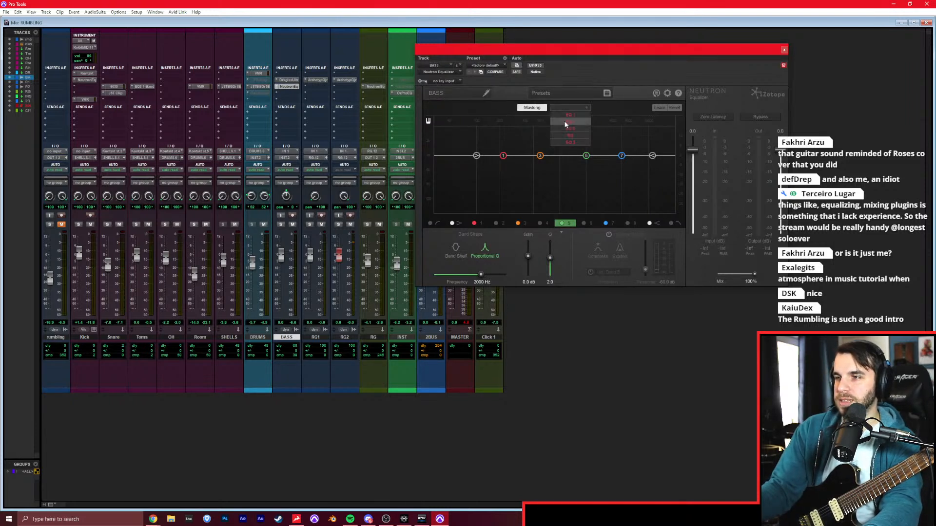
Set the BASS equalizer's masking comparison to RG and play back with BASS and the rhythm guitars soloed.
{"action": "left_click", "coordinate": [572, 136]}
{"action": "left_click_drag", "start_coordinate": [572, 57], "coordinate": [529, 72]}
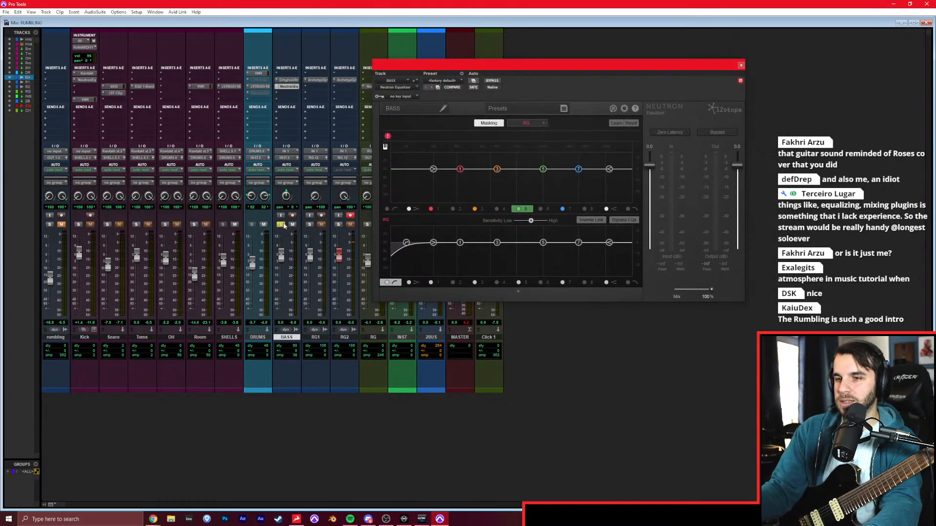
{"action": "left_click", "coordinate": [310, 224]}
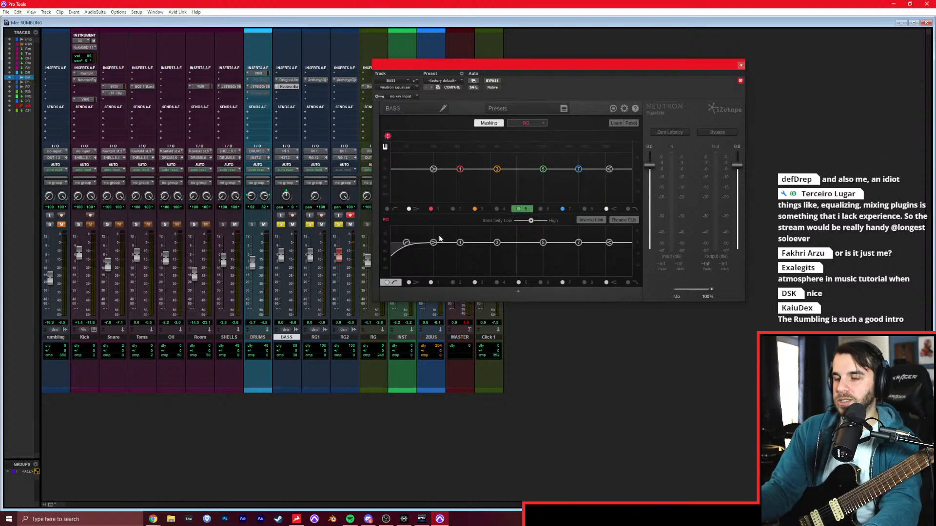
{"action": "key", "text": "space"}
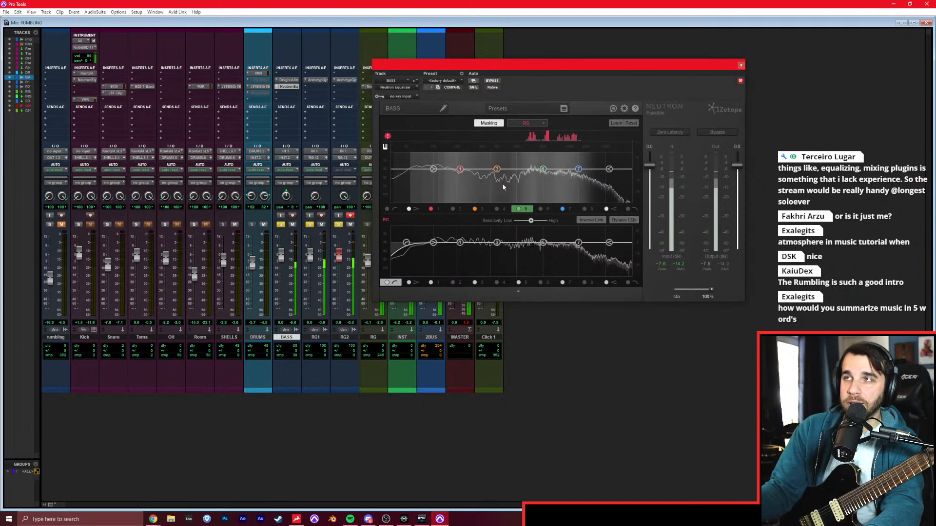
In the RG equalizer, dip the band near 2 kHz and raise the low cut with a steeper slope.
{"action": "left_click_drag", "start_coordinate": [546, 244], "coordinate": [555, 255]}
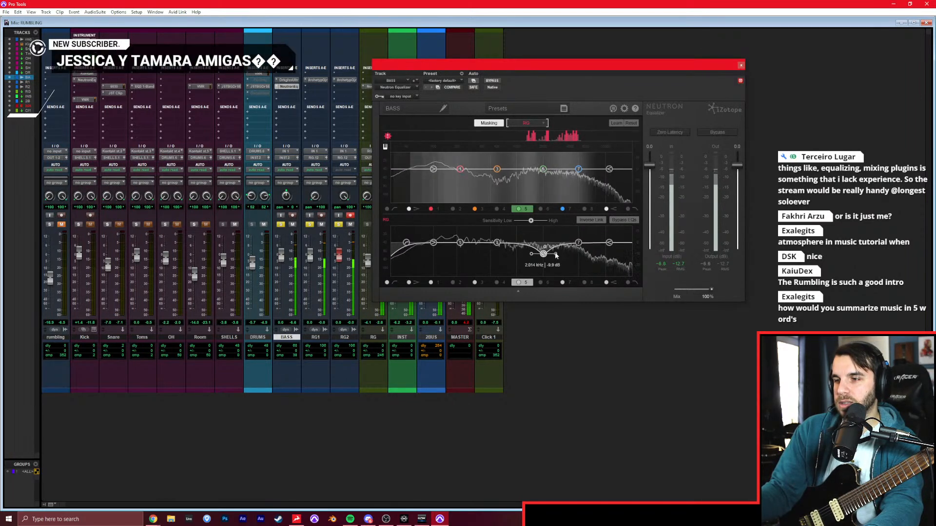
{"action": "left_click_drag", "start_coordinate": [406, 242], "coordinate": [459, 243]}
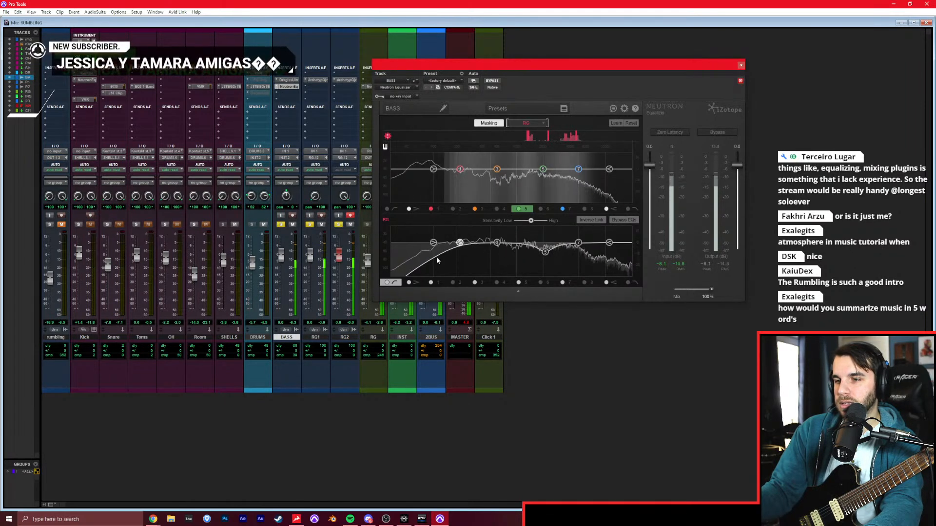
{"action": "left_click", "coordinate": [460, 243]}
{"action": "left_click", "coordinate": [476, 266]}
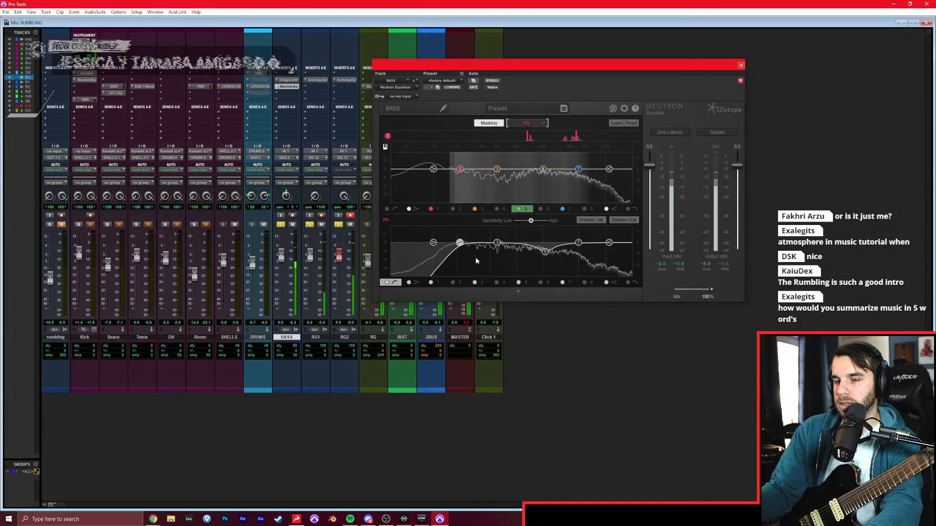
{"action": "left_click_drag", "start_coordinate": [460, 243], "coordinate": [501, 250]}
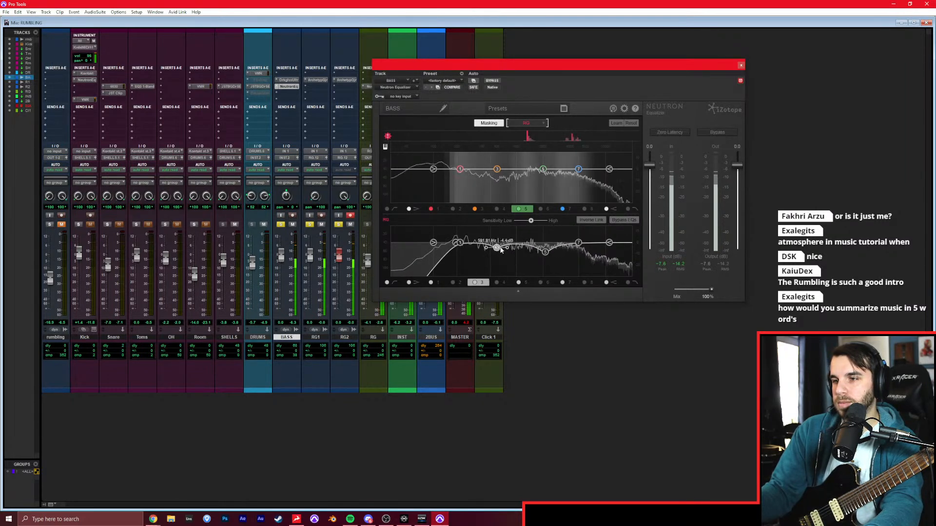
{"action": "double_click", "coordinate": [500, 248]}
In the BASS equalizer, cut band 3 in the low mids and band 5 in the upper mids.
{"action": "left_click", "coordinate": [499, 169]}
{"action": "left_click_drag", "start_coordinate": [499, 170], "coordinate": [474, 176]}
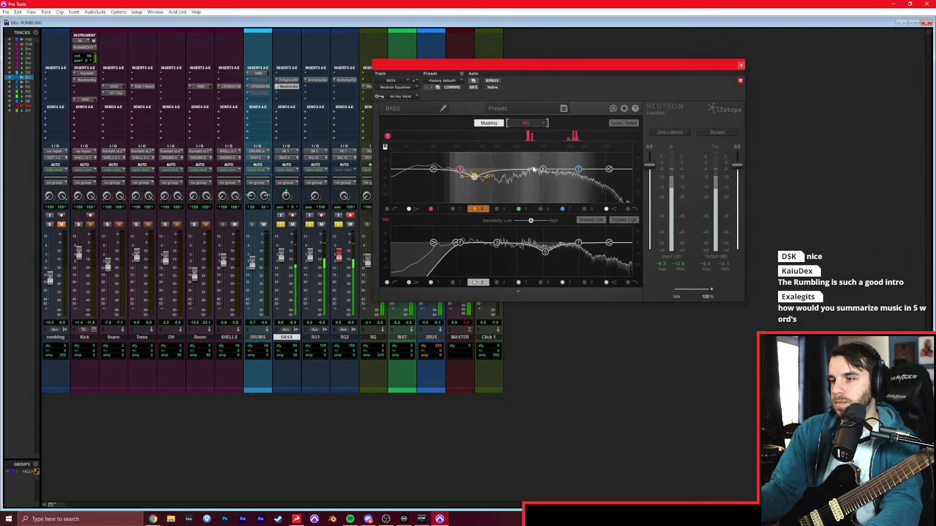
{"action": "left_click_drag", "start_coordinate": [542, 169], "coordinate": [578, 181]}
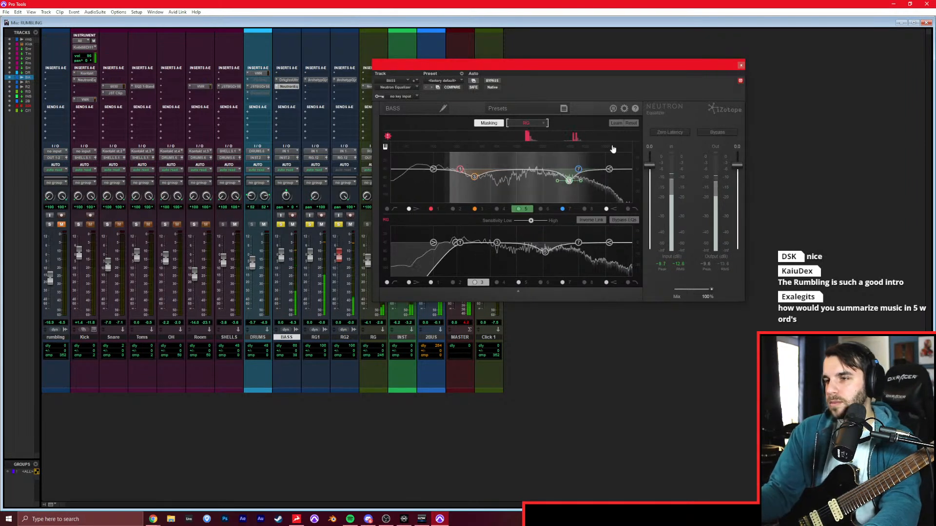
{"action": "left_click", "coordinate": [741, 65]}
Clear the solos, lower the BASS fader to -1.7 dB, and rebalance the RG fader against the full mix.
{"action": "left_click", "coordinate": [340, 225], "text": "alt"}
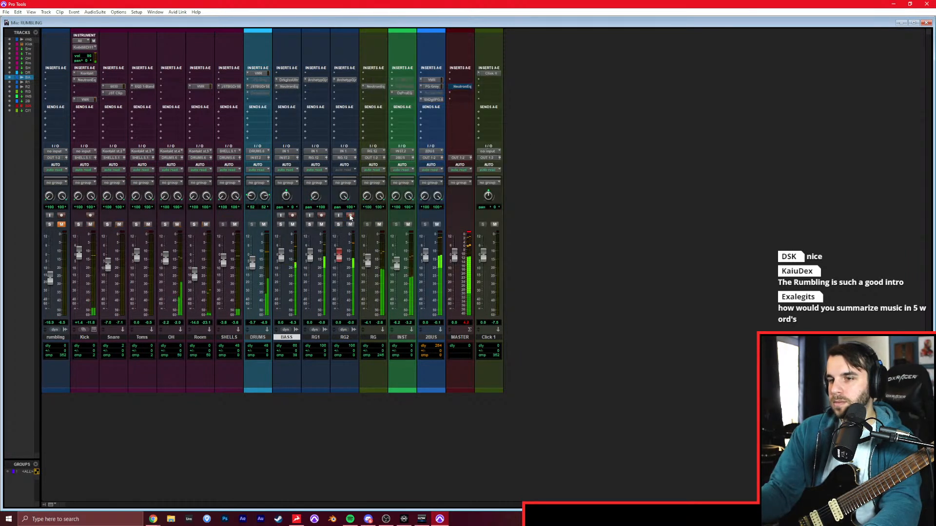
{"action": "left_click_drag", "start_coordinate": [372, 259], "coordinate": [372, 261]}
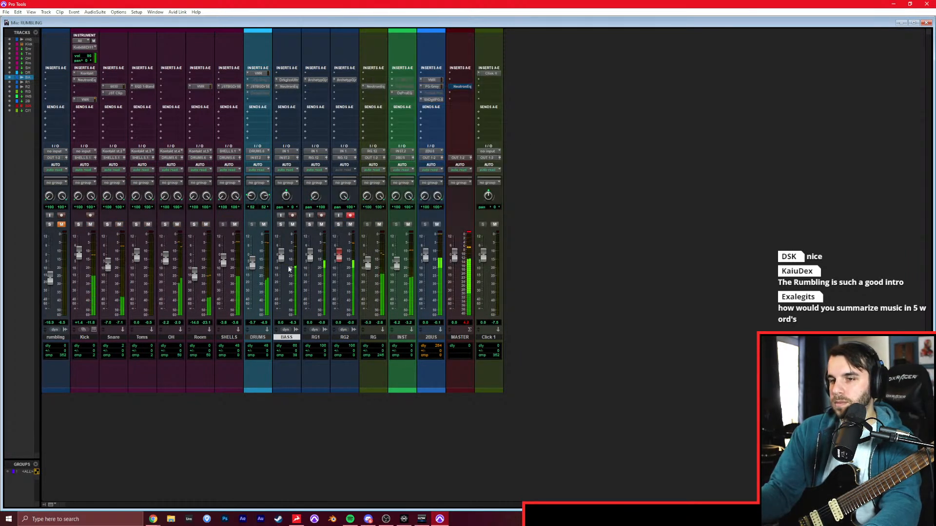
{"action": "left_click", "coordinate": [433, 100]}
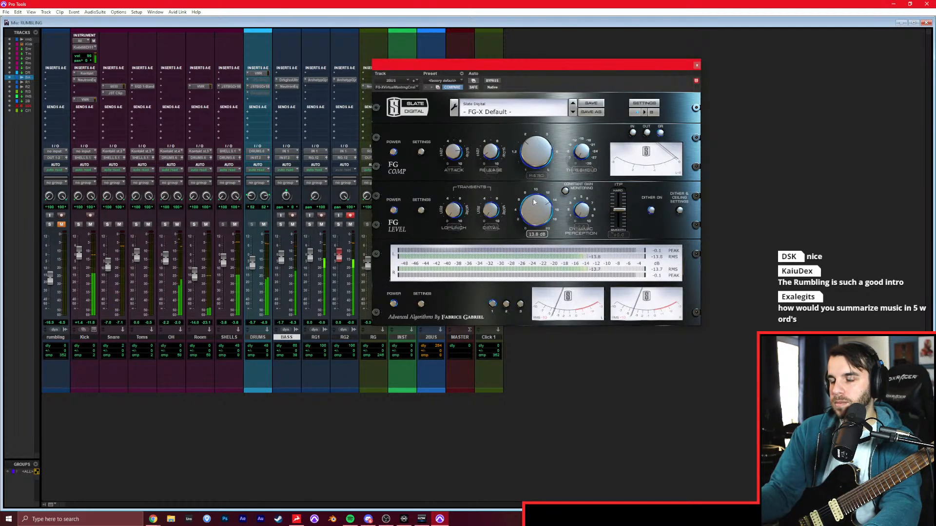
{"action": "left_click", "coordinate": [697, 65]}
{"action": "left_click_drag", "start_coordinate": [369, 264], "coordinate": [371, 265]}
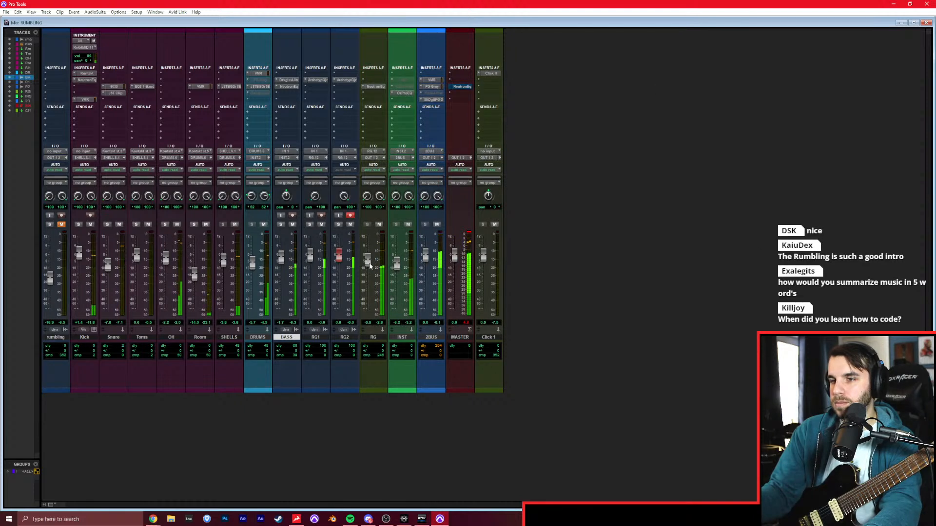
Audition RG1 in solo with Archetype Gojira switched to the block-grille amp, and copy the plug-in to RG2.
{"action": "left_click", "coordinate": [340, 225]}
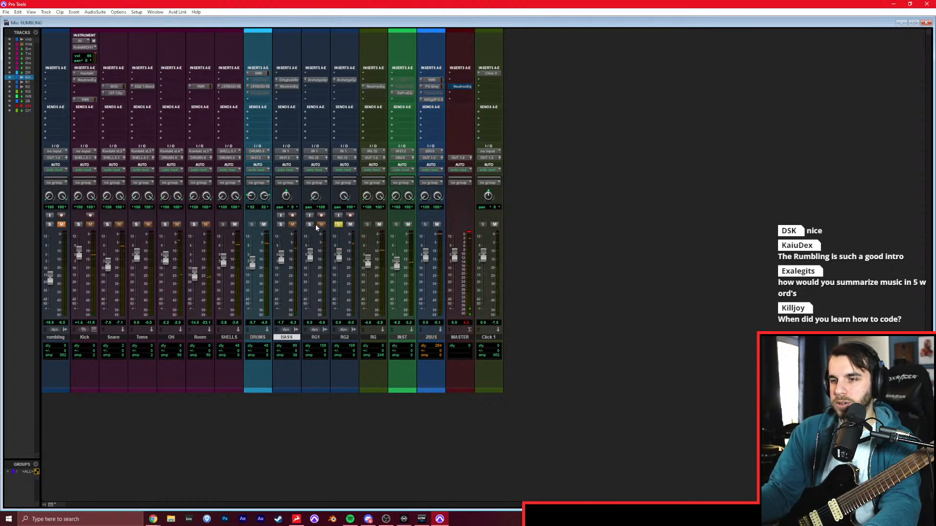
{"action": "left_click", "coordinate": [315, 80]}
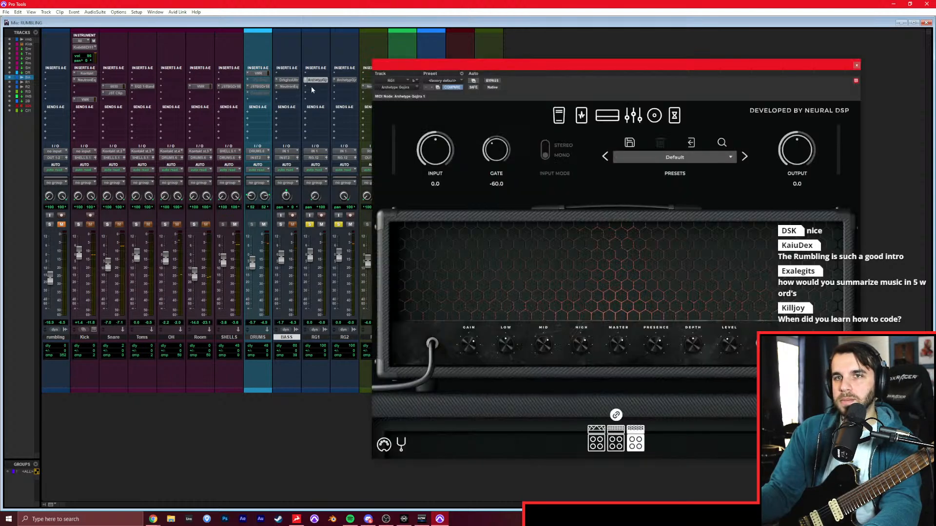
{"action": "left_click", "coordinate": [339, 225]}
{"action": "left_click_drag", "start_coordinate": [435, 66], "coordinate": [302, 60]}
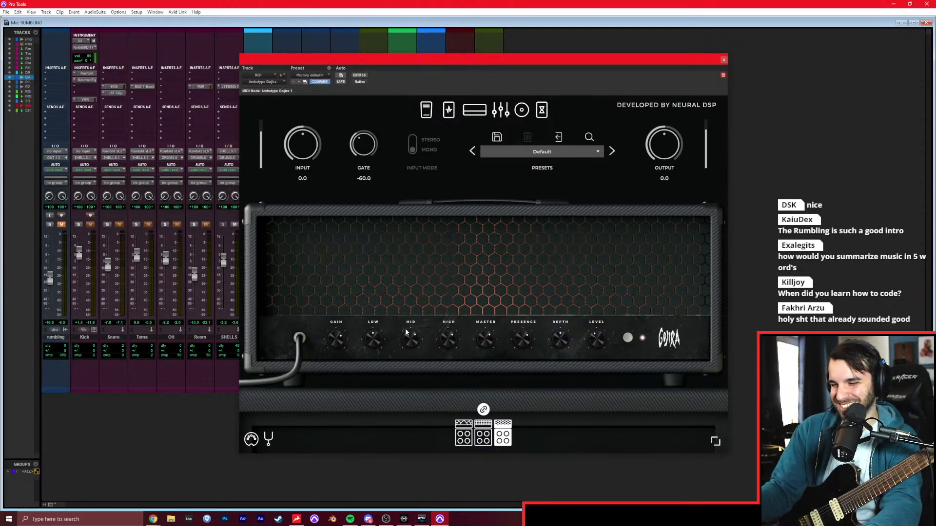
{"action": "left_click", "coordinate": [485, 437]}
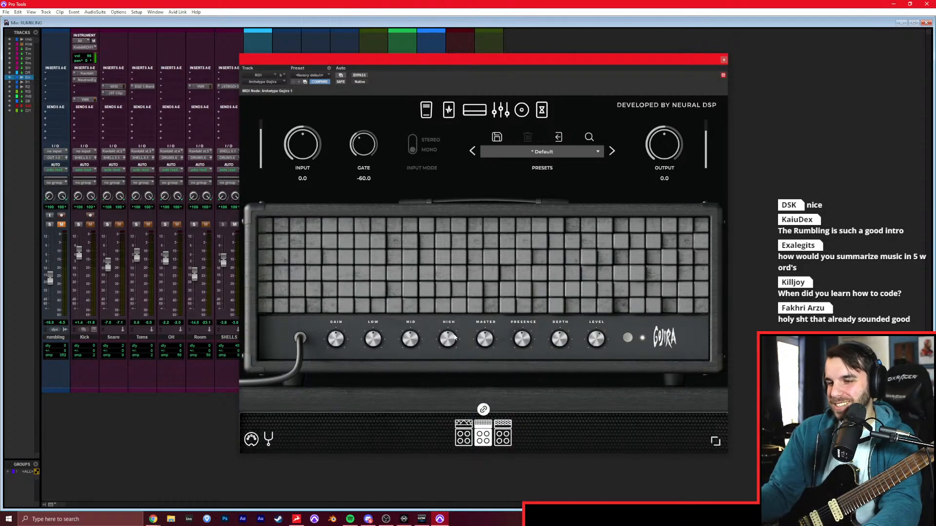
{"action": "left_click", "coordinate": [723, 60]}
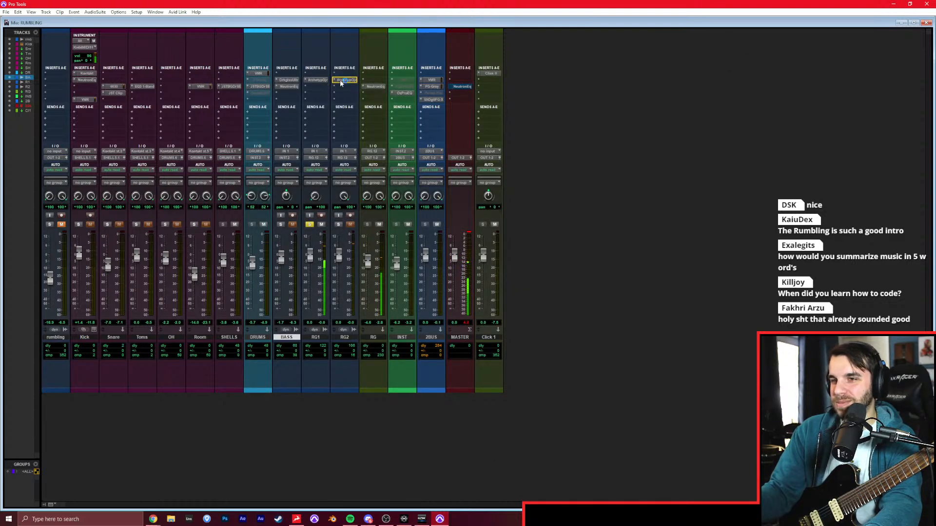
{"action": "left_click", "coordinate": [310, 225]}
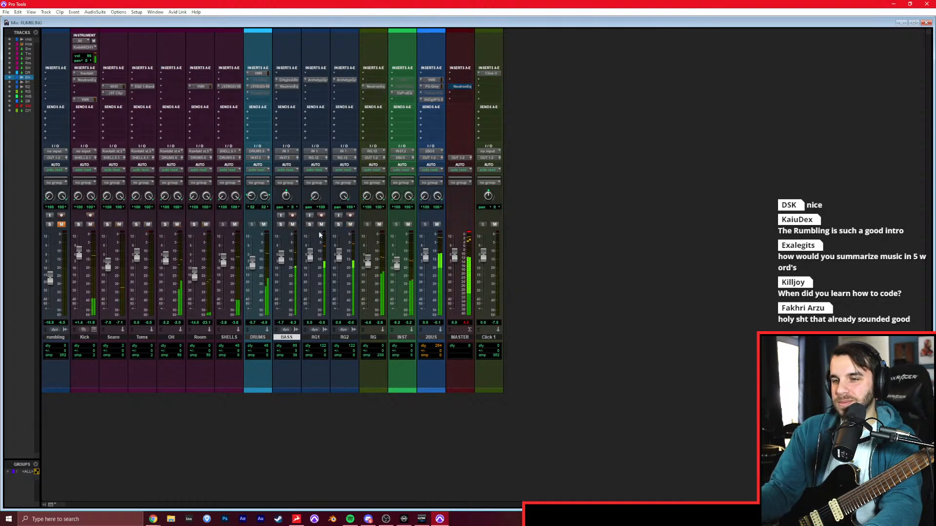
Raise the RG fader to -1.4 dB, compare RG1's amps in Archetype Gojira, and choose the hexagon-grille amp.
{"action": "left_click_drag", "start_coordinate": [366, 263], "coordinate": [375, 258]}
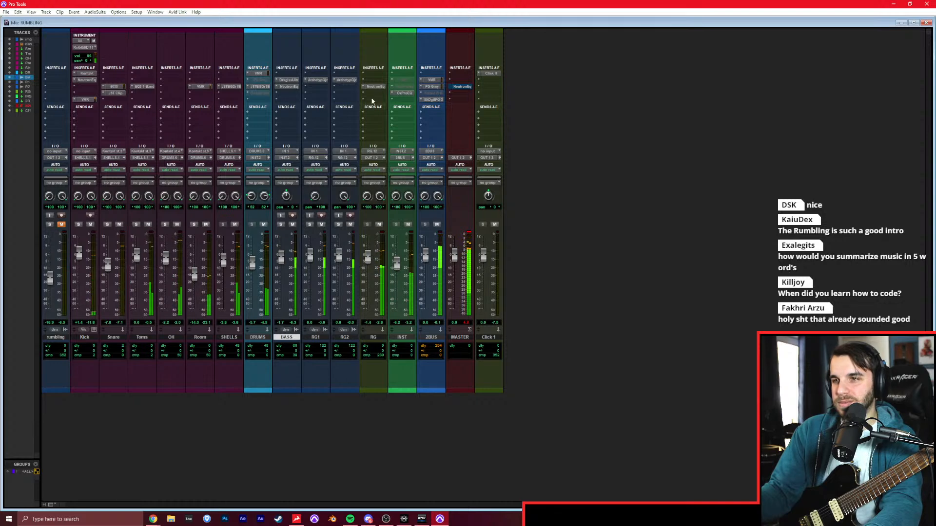
{"action": "left_click", "coordinate": [318, 81]}
{"action": "left_click", "coordinate": [490, 438]}
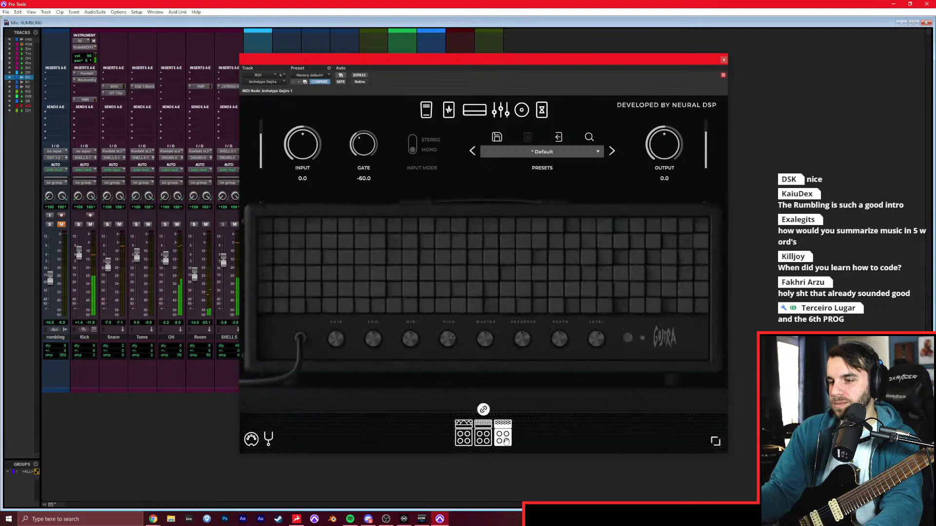
{"action": "left_click", "coordinate": [487, 441]}
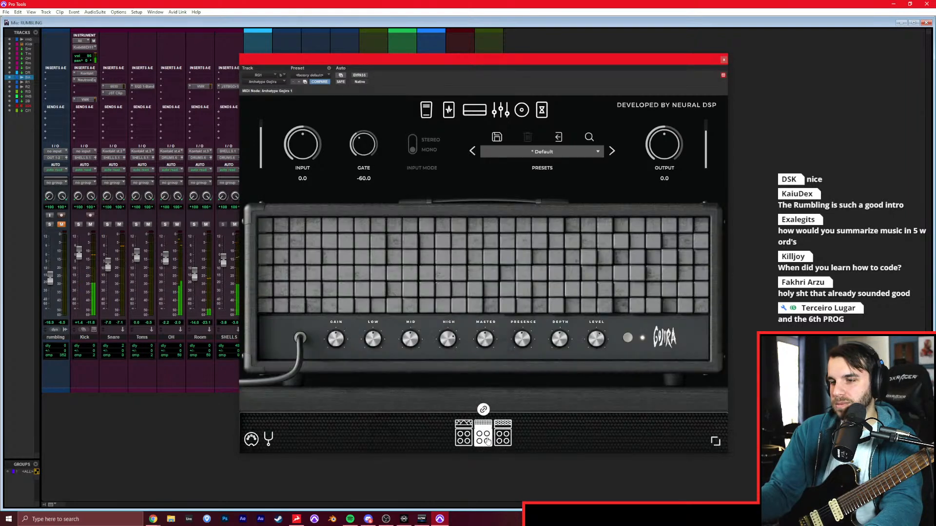
{"action": "left_click", "coordinate": [503, 438]}
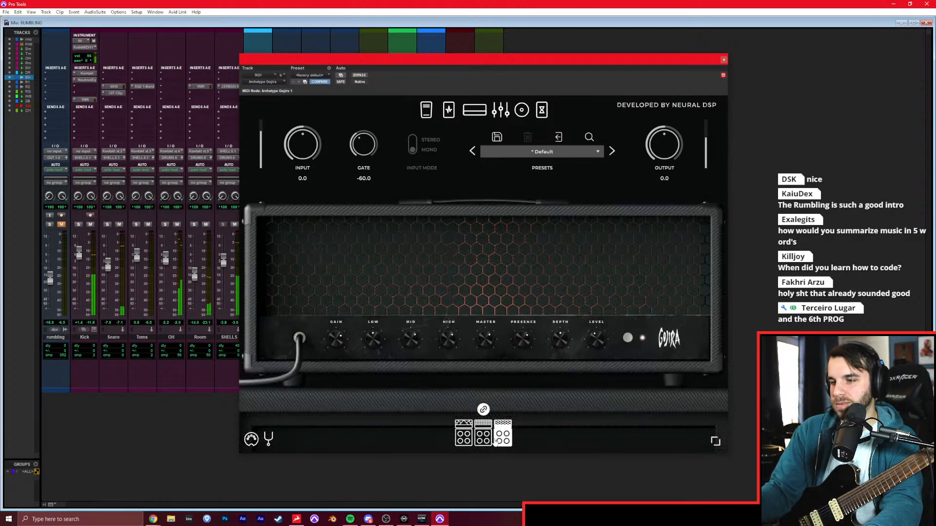
{"action": "left_click", "coordinate": [724, 60]}
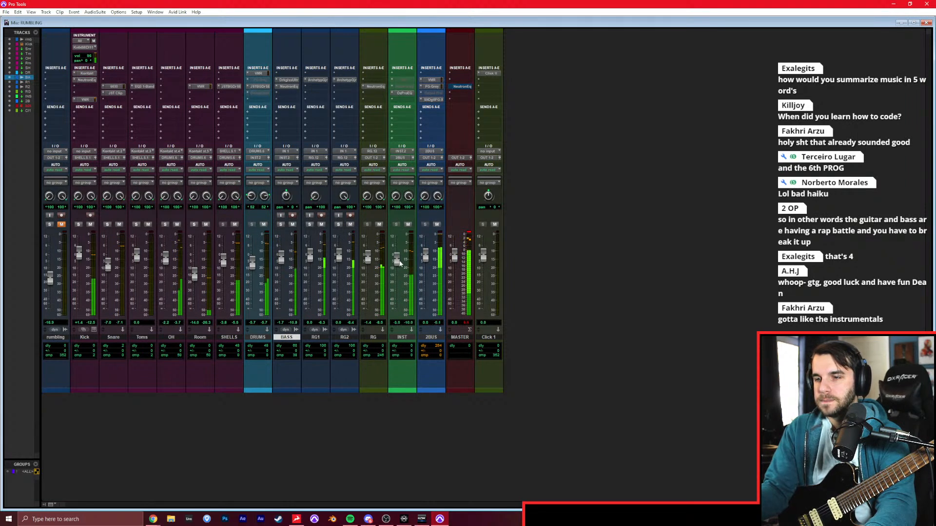
Trim the INST and BASS faders down slightly against the full mix, and check the FG-X mastering compressor on 2BUS.
{"action": "left_click_drag", "start_coordinate": [398, 261], "coordinate": [397, 263]}
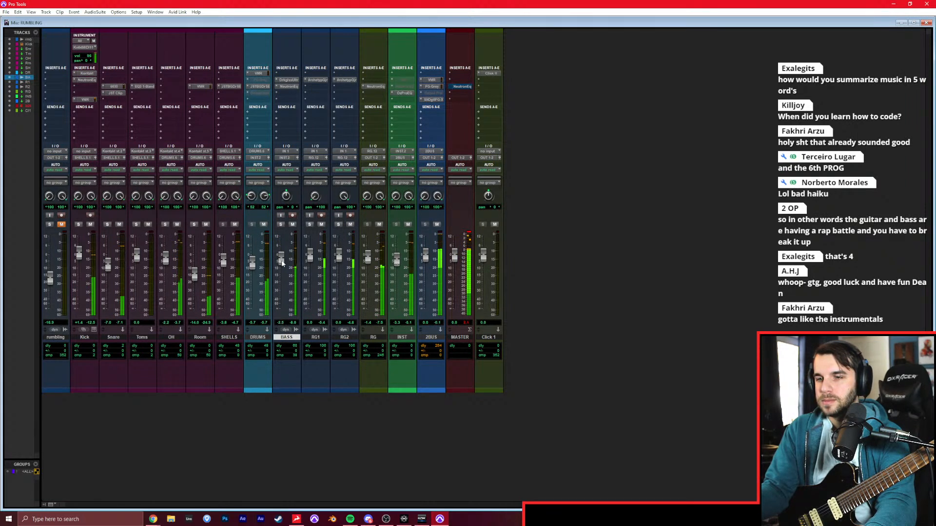
{"action": "left_click_drag", "start_coordinate": [281, 260], "coordinate": [281, 263]}
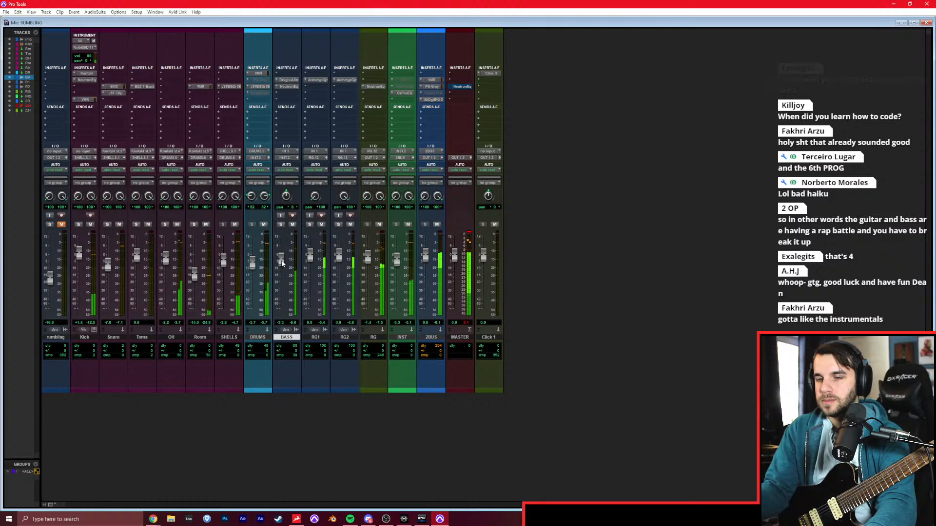
{"action": "left_click", "coordinate": [432, 99]}
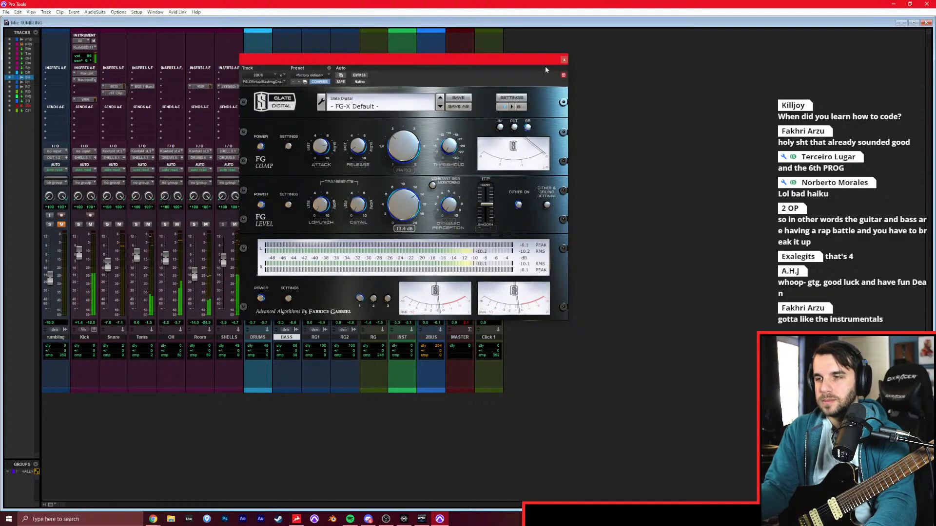
{"action": "left_click", "coordinate": [564, 61]}
In the Edit window, trim the ends of the RG1 and RG2 clips to the VERSE marker at bar 14.
{"action": "key", "text": "ctrl+equal"}
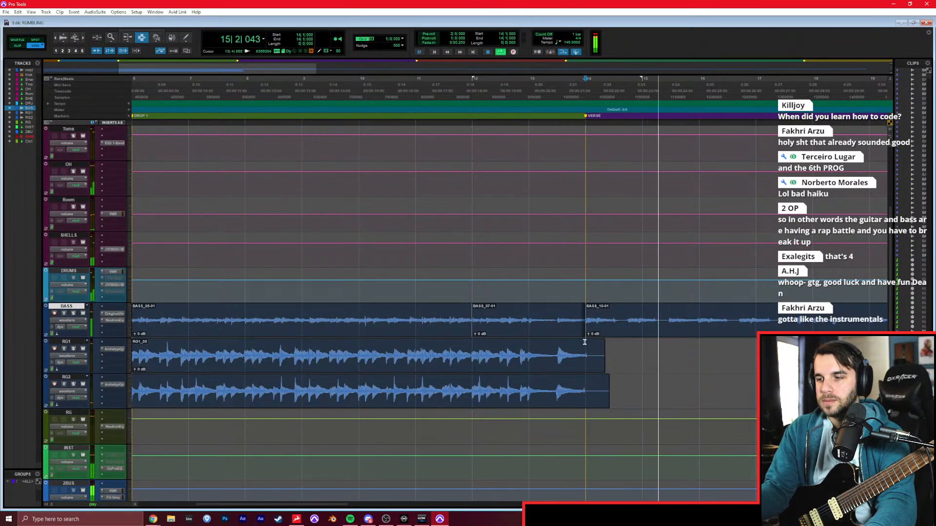
{"action": "left_click", "coordinate": [584, 379]}
{"action": "key", "text": "s"}
Solo the rumbling reference track and listen to the verse guitar part from bars 14, 18 and 20.
{"action": "scroll", "coordinate": [559, 331], "scroll_direction": "up", "scroll_amount": 3}
{"action": "key", "text": "space"}
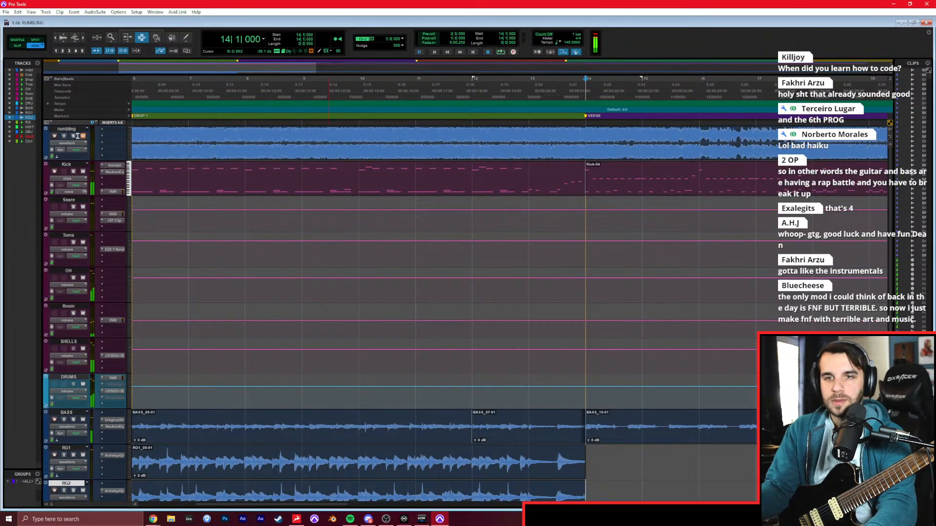
{"action": "key", "text": "space"}
{"action": "scroll", "coordinate": [404, 255], "scroll_direction": "right", "scroll_amount": 5}
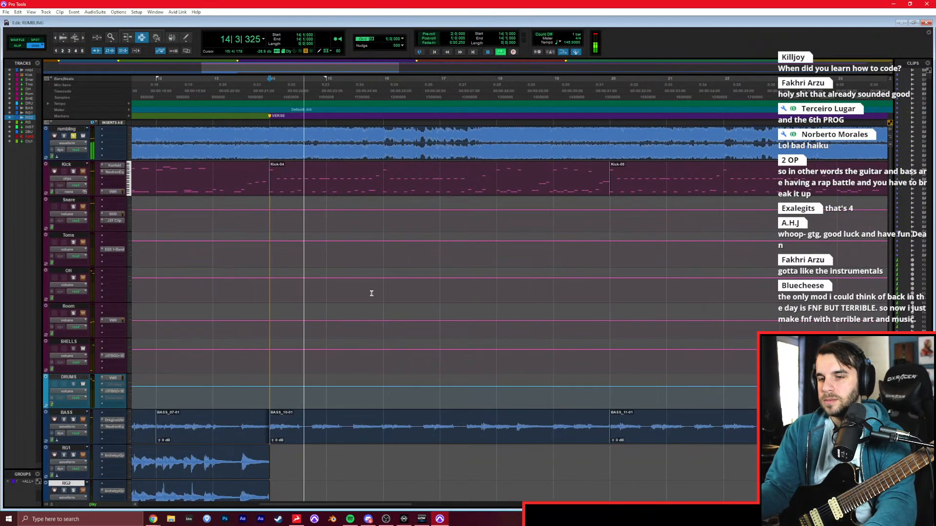
{"action": "scroll", "coordinate": [372, 293], "scroll_direction": "down", "scroll_amount": 3}
{"action": "left_click", "coordinate": [283, 340]}
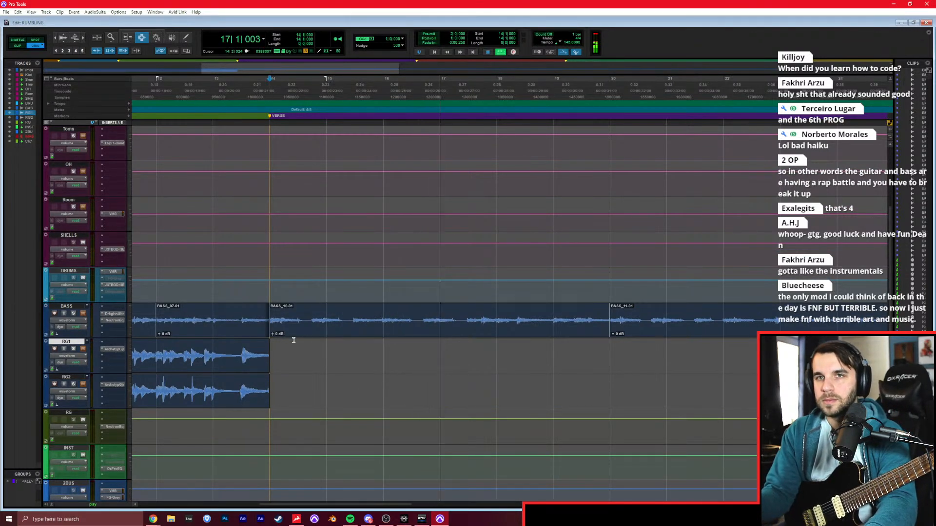
{"action": "key", "text": "space"}
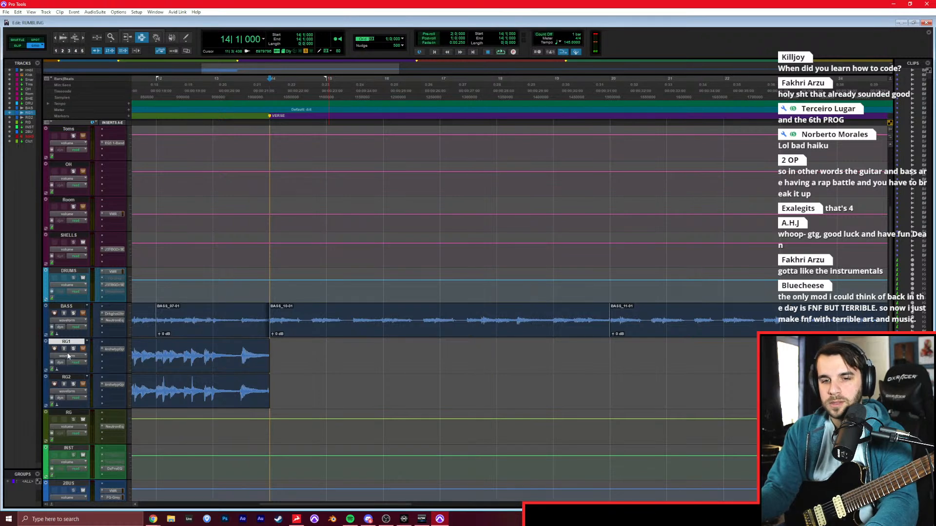
{"action": "key", "text": "space"}
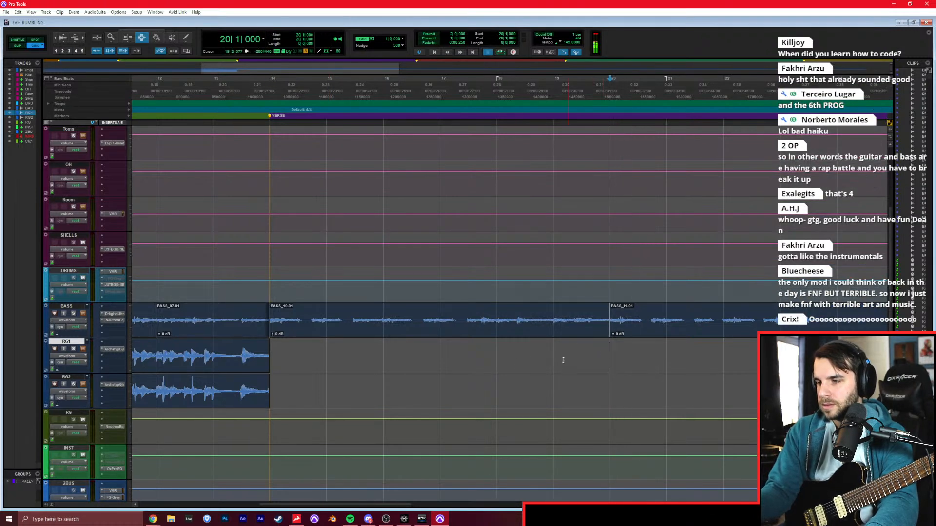
{"action": "key", "text": "space"}
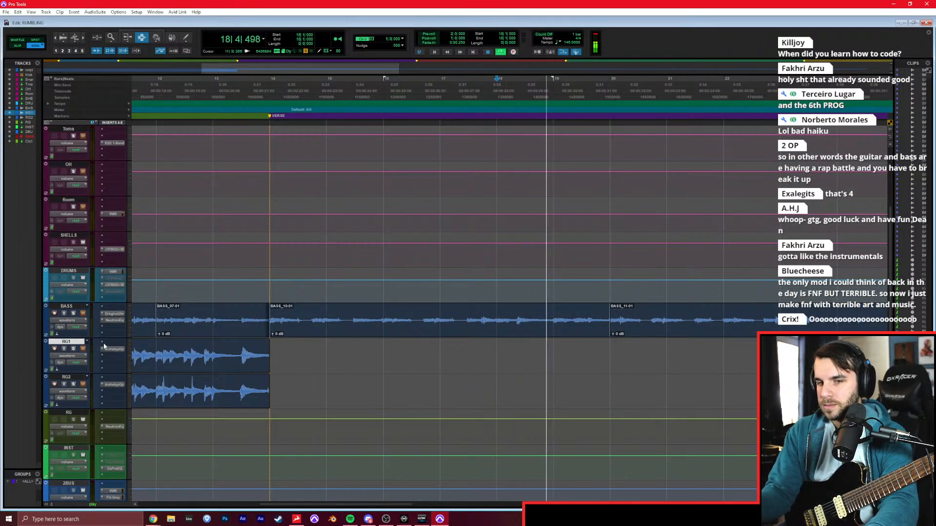
{"action": "key", "text": "space"}
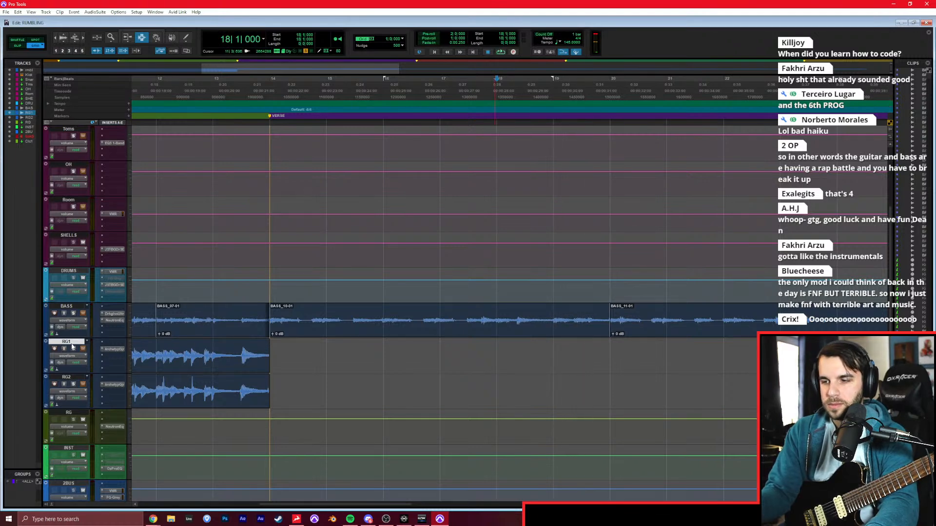
With the reference unsoloed and RG1 armed, record RG1 through the verse from bar 14, and re-record it from bar 25.
{"action": "scroll", "coordinate": [69, 277], "scroll_direction": "up", "scroll_amount": 3}
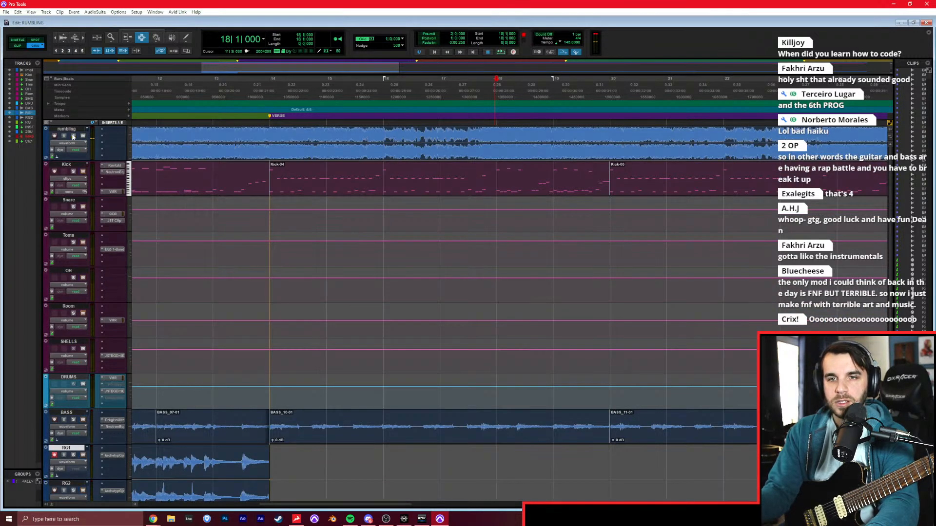
{"action": "scroll", "coordinate": [339, 399], "scroll_direction": "down", "scroll_amount": 2}
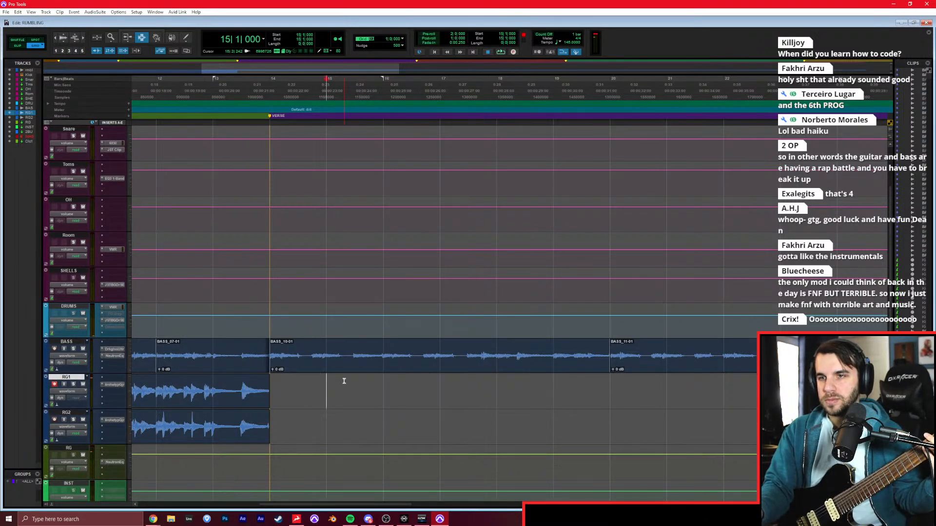
{"action": "key", "text": "ctrl+space"}
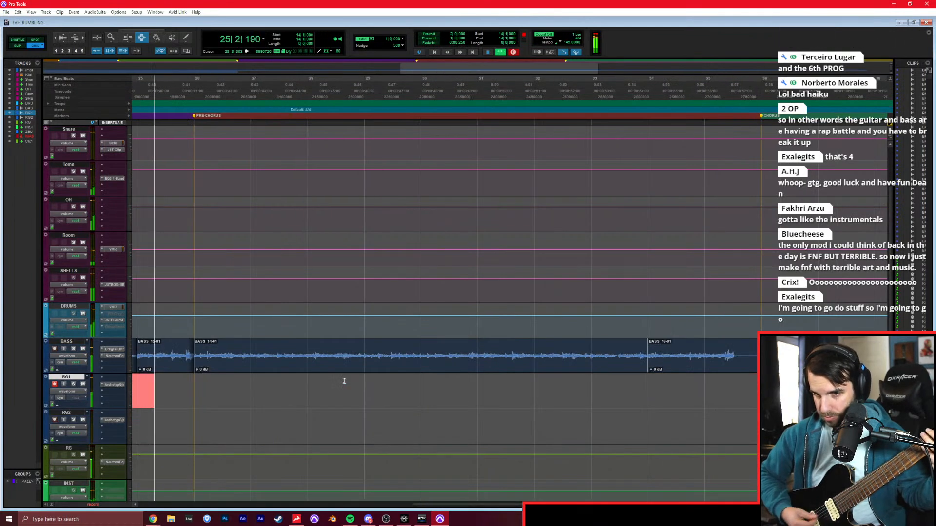
{"action": "key", "text": "space"}
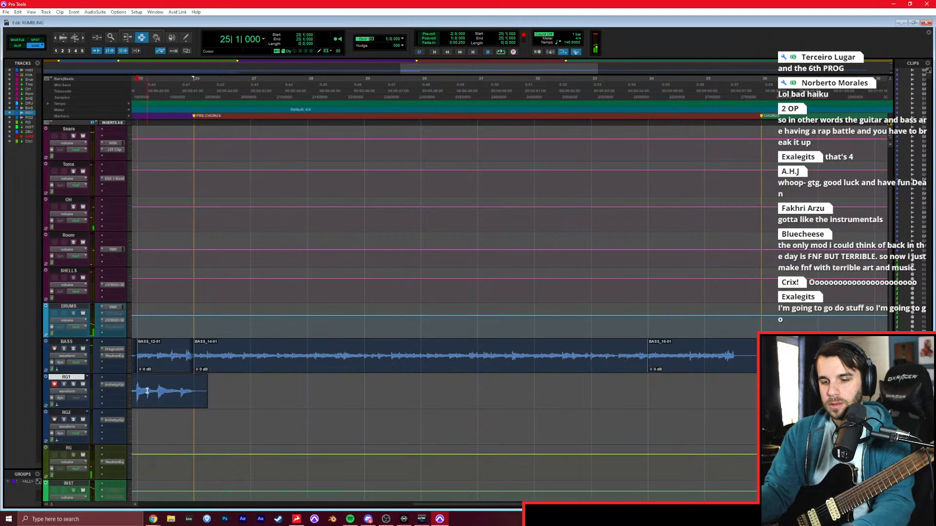
{"action": "key", "text": "ctrl+space"}
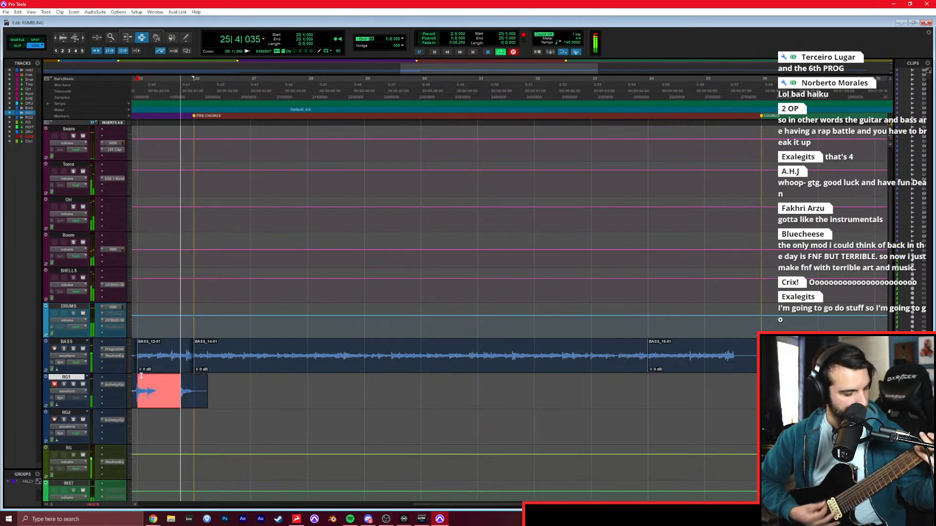
{"action": "key", "text": "space"}
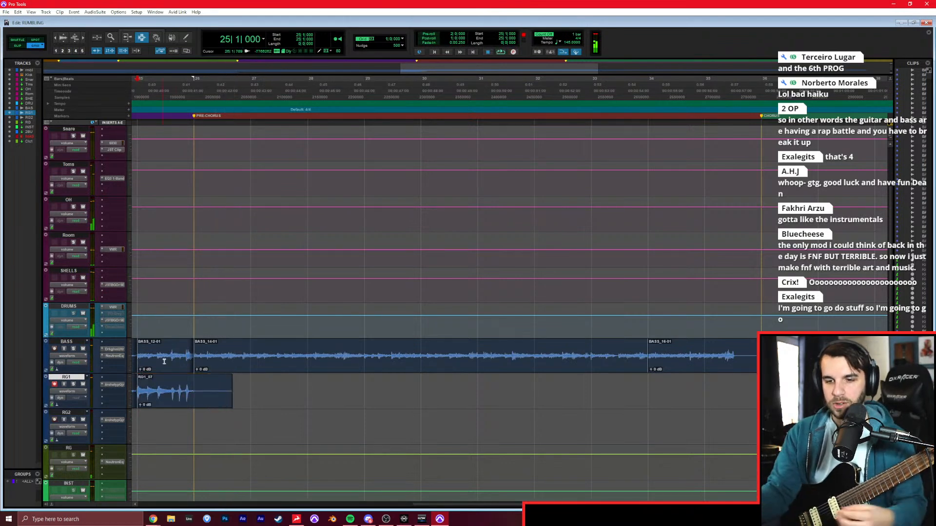
Arm RG2 and record the double-tracked verse guitar from bar 14 past the PRE-CHORUS marker.
{"action": "scroll", "coordinate": [243, 400], "scroll_direction": "left", "scroll_amount": 10}
{"action": "left_click", "coordinate": [347, 423]}
{"action": "key", "text": "ctrl+space"}
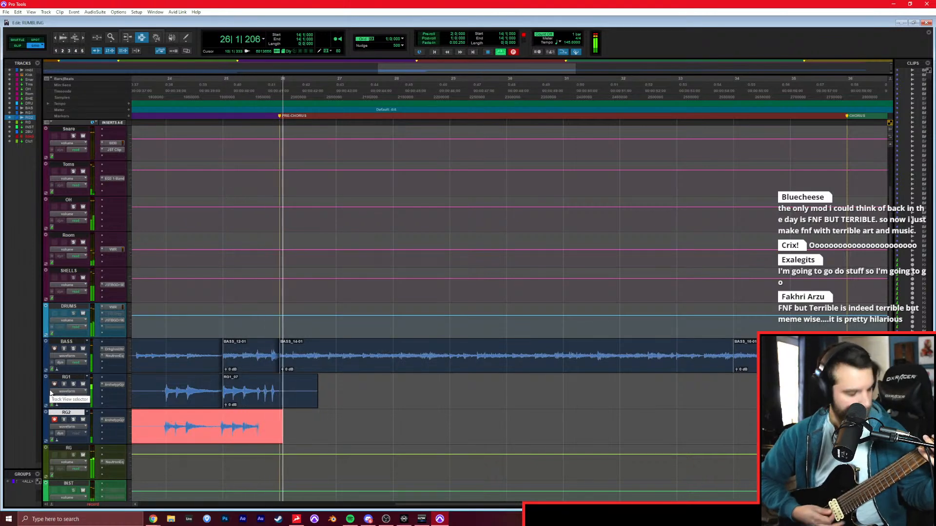
{"action": "key", "text": "ctrl+period"}
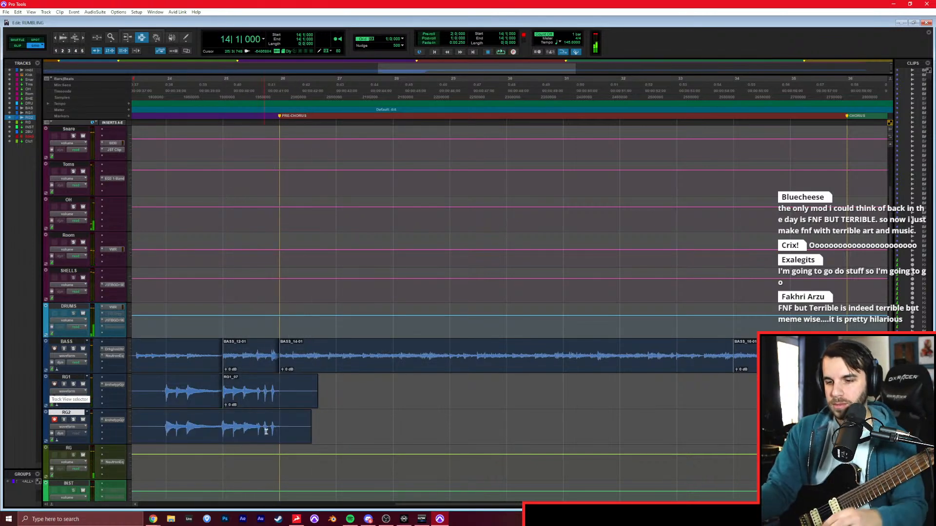
Trim the RG1 and RG2 verse takes to the PRE-CHORUS marker at bar 26 and play back from bar 25.
{"action": "key", "text": "s"}
{"action": "left_click", "coordinate": [280, 401]}
{"action": "key", "text": "s"}
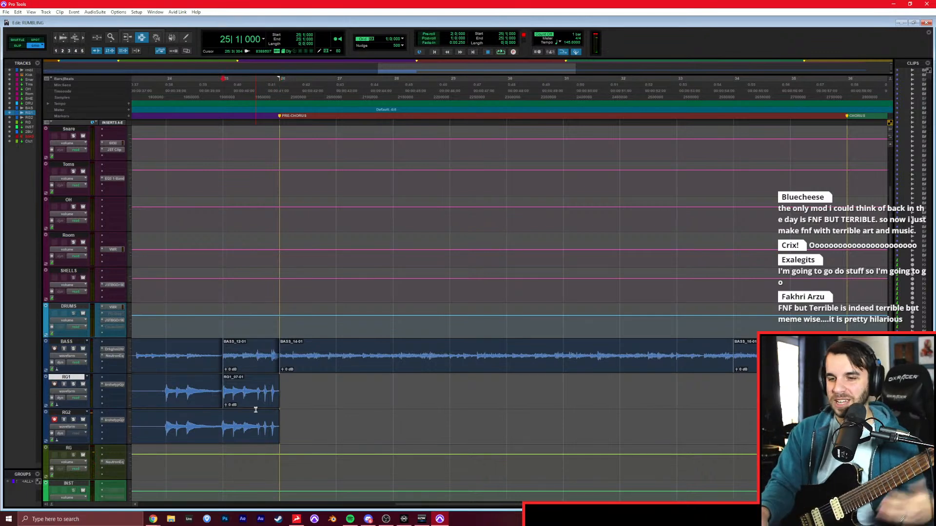
{"action": "key", "text": "space"}
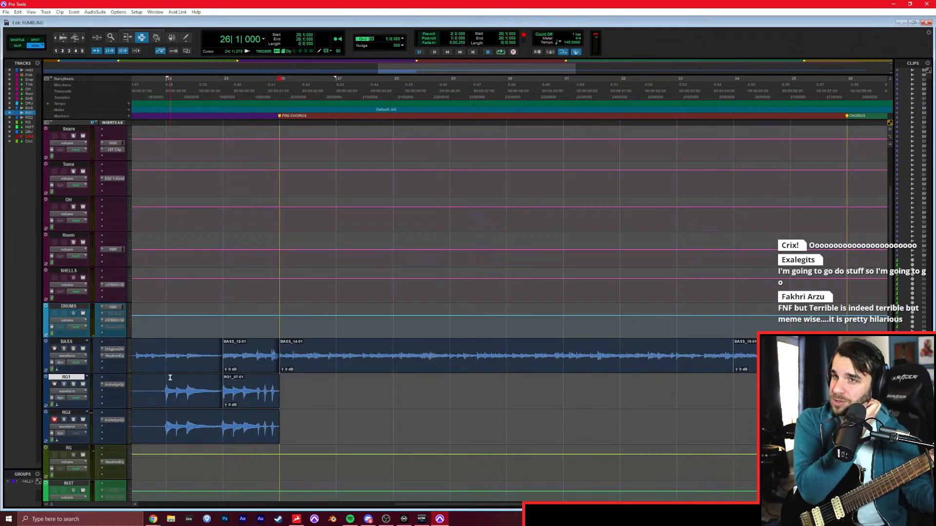
Record the pre-chorus guitar on RG2 from bar 26 past bar 34, restarting the take once.
{"action": "key", "text": "ctrl+space"}
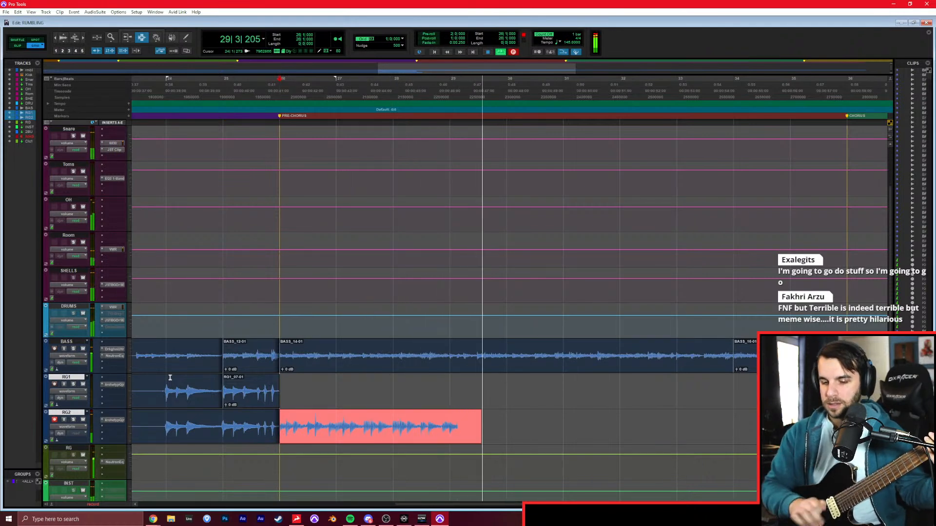
{"action": "key", "text": "space"}
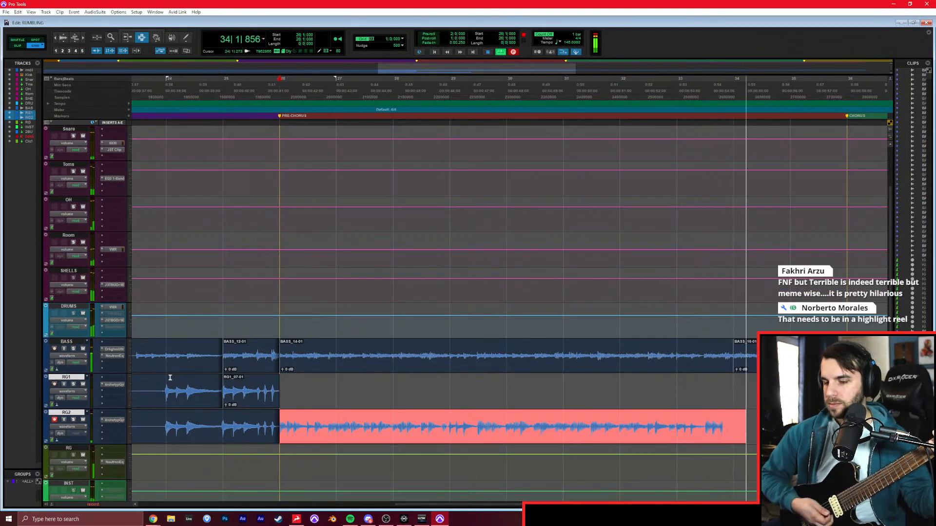
{"action": "key", "text": "space"}
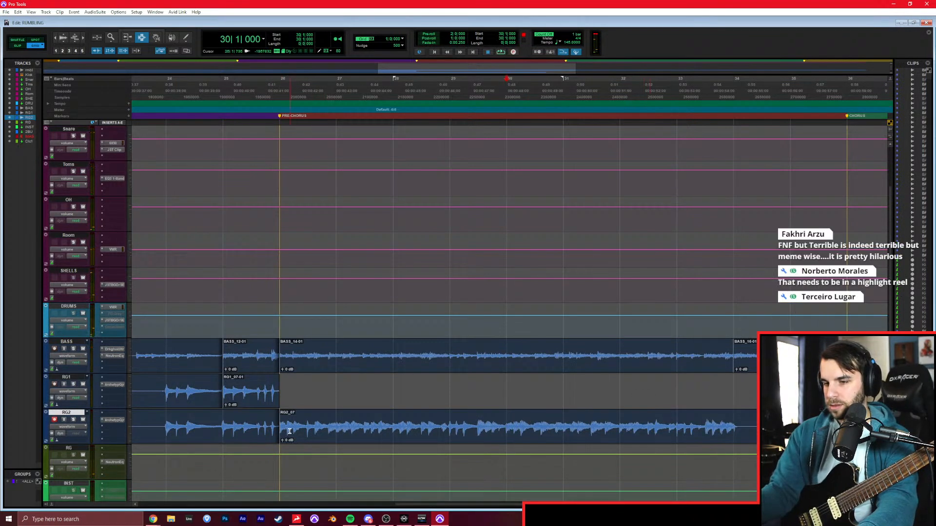
On RG2, copy bars 26–28 over bars 30–32 and record the rest of the pre-chorus from bar 34.
{"action": "left_click_drag", "start_coordinate": [282, 429], "coordinate": [406, 433]}
{"action": "left_click_drag", "start_coordinate": [516, 427], "coordinate": [517, 427]}
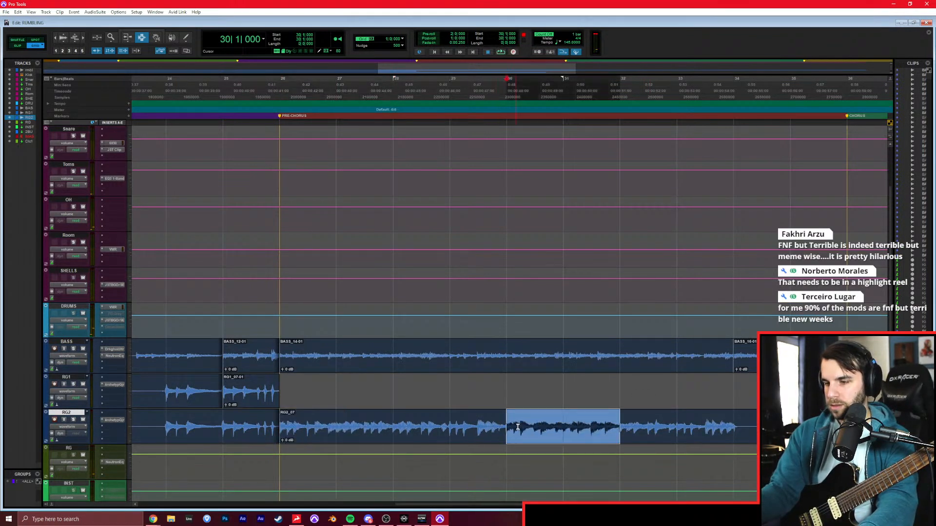
{"action": "left_click", "coordinate": [728, 428]}
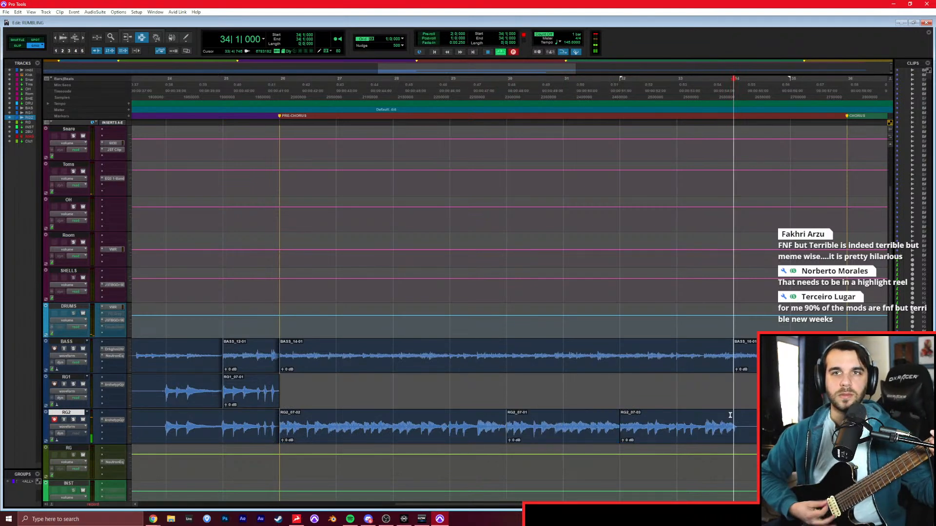
{"action": "key", "text": "space"}
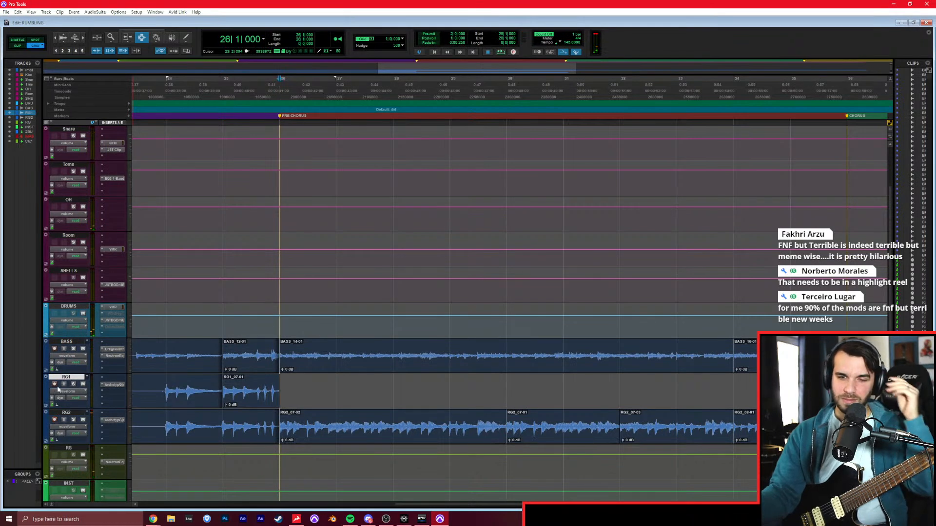
Arm RG1 and record the double of the whole pre-chorus from bar 26 to the CHORUS marker.
{"action": "key", "text": "space"}
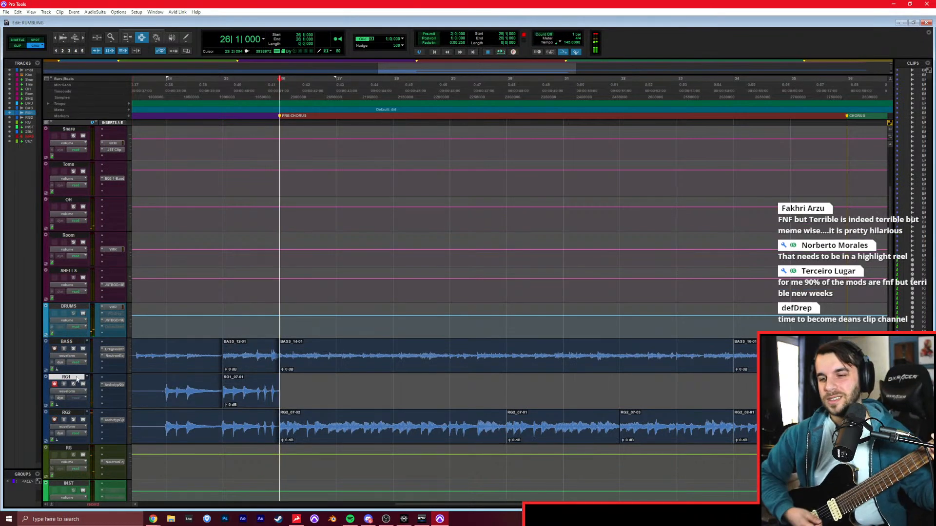
{"action": "key", "text": "ctrl+space"}
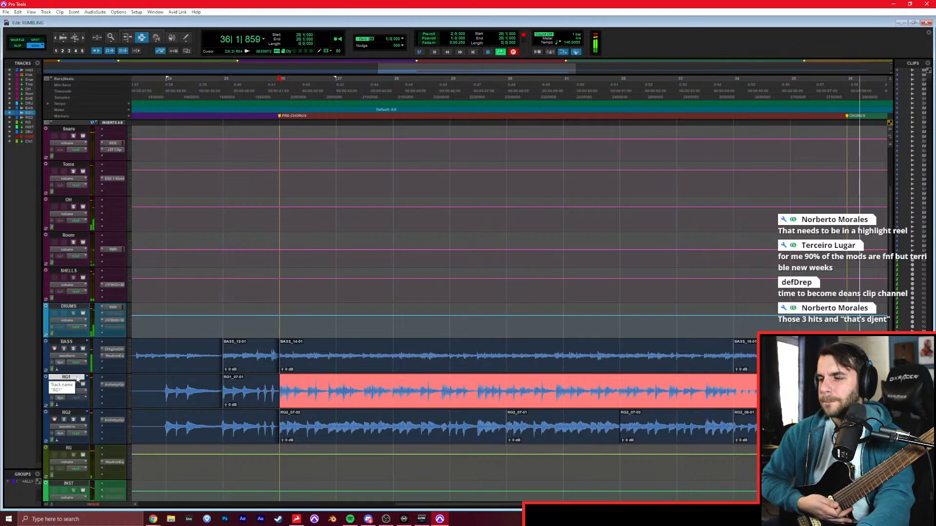
{"action": "key", "text": "space"}
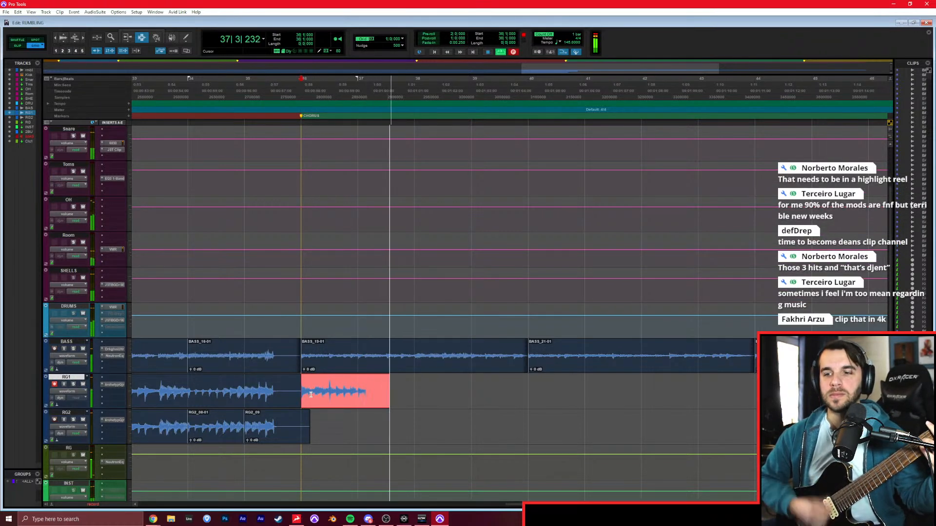
Record the chorus guitar on RG1 from the CHORUS marker at bar 36 up to bar 50, restarting the take several times.
{"action": "key", "text": "space"}
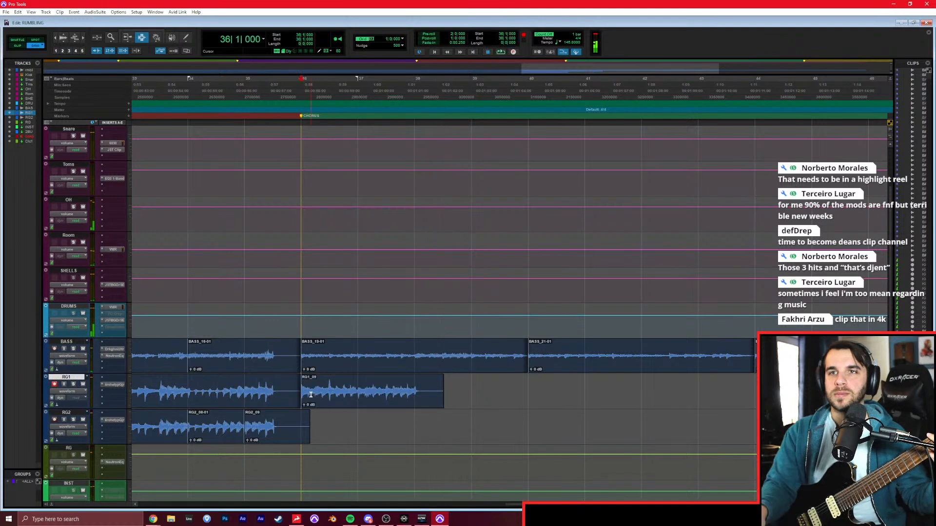
{"action": "key", "text": "ctrl+space"}
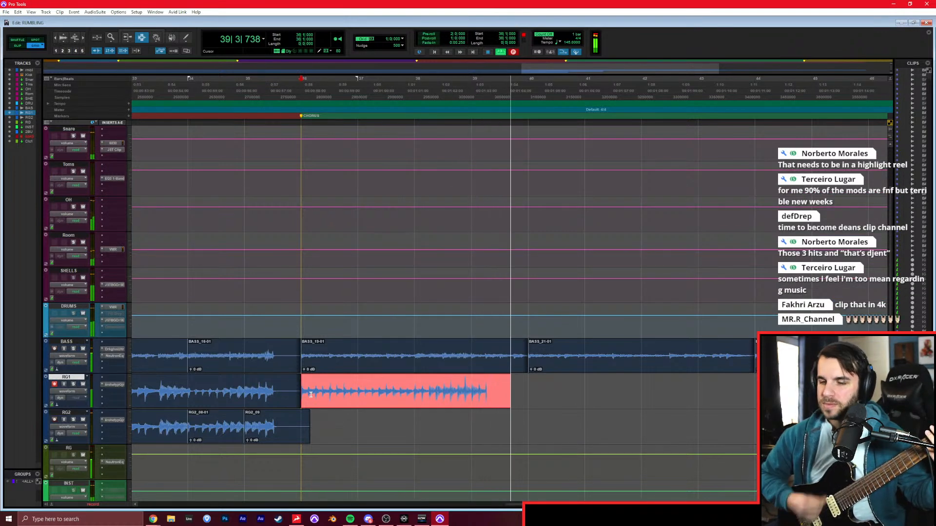
{"action": "key", "text": "space"}
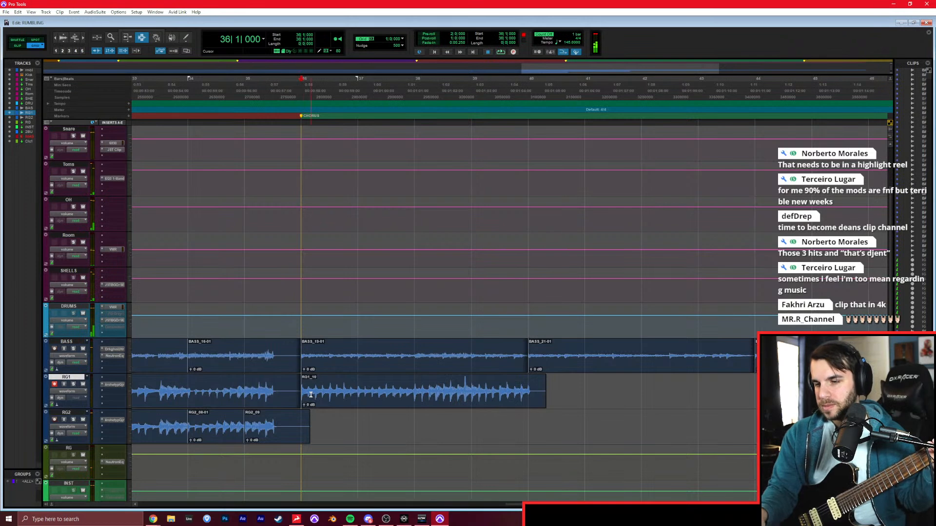
{"action": "key", "text": "ctrl+space"}
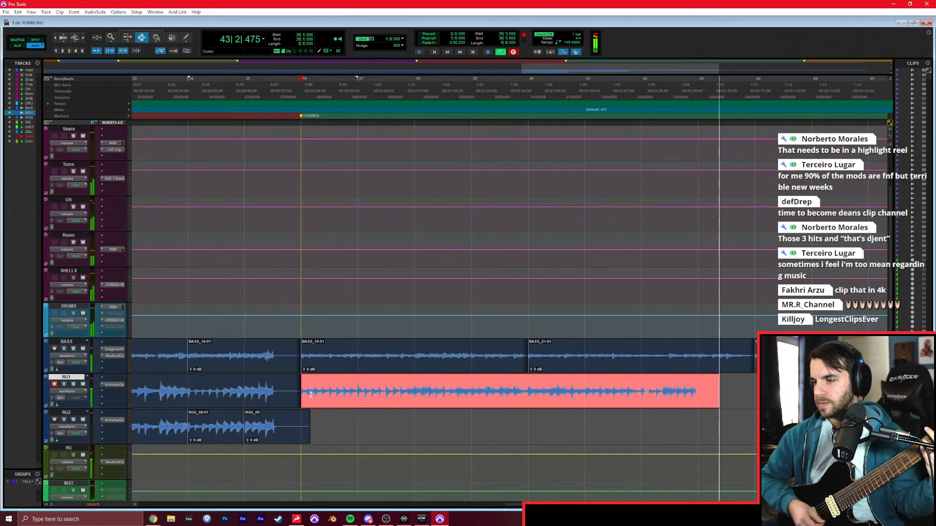
{"action": "key", "text": "space"}
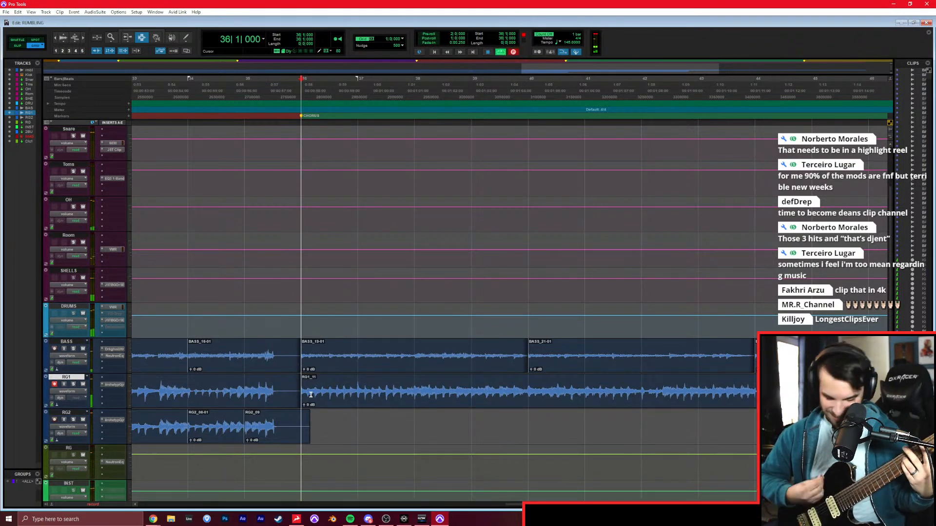
{"action": "key", "text": "ctrl+space"}
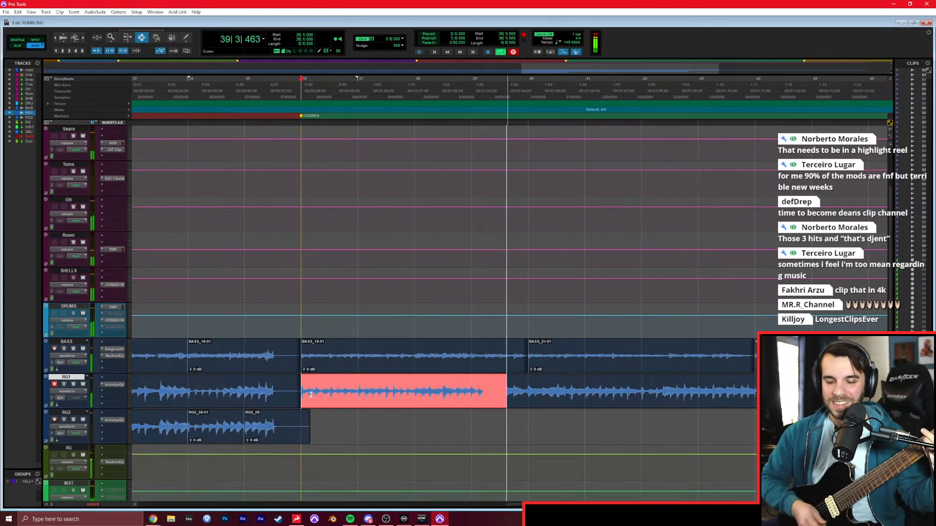
{"action": "key", "text": "space"}
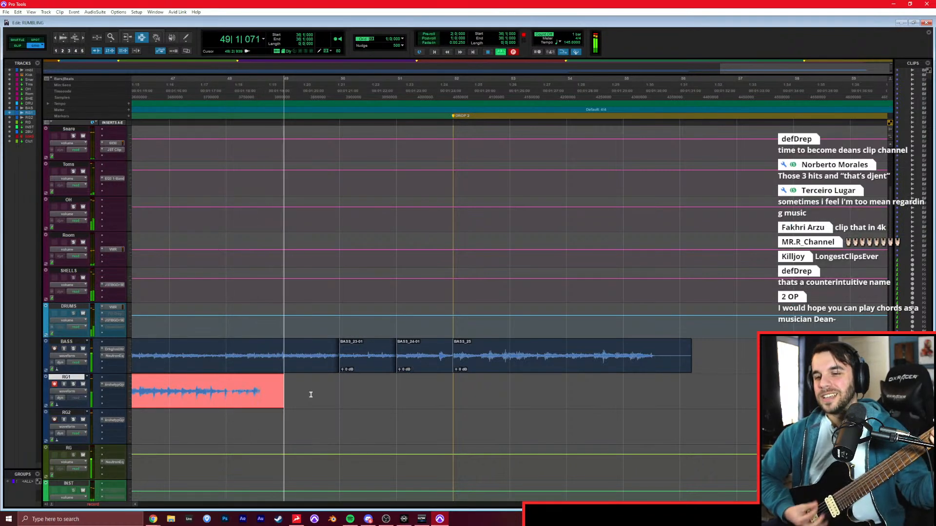
{"action": "key", "text": "space"}
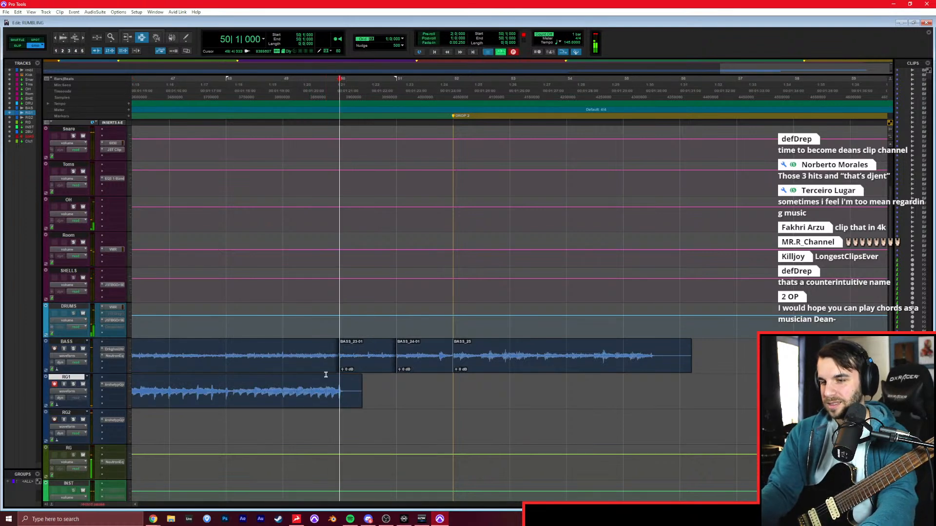
Punch in on RG1 at bar 50 and again at bar 51, recording through DROP 2 to about bar 56.
{"action": "key", "text": "ctrl+space"}
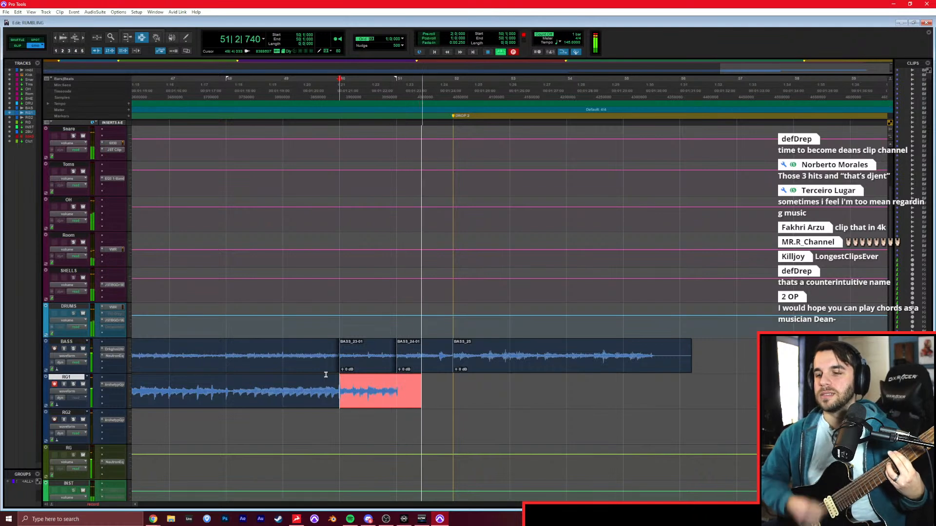
{"action": "key", "text": "space"}
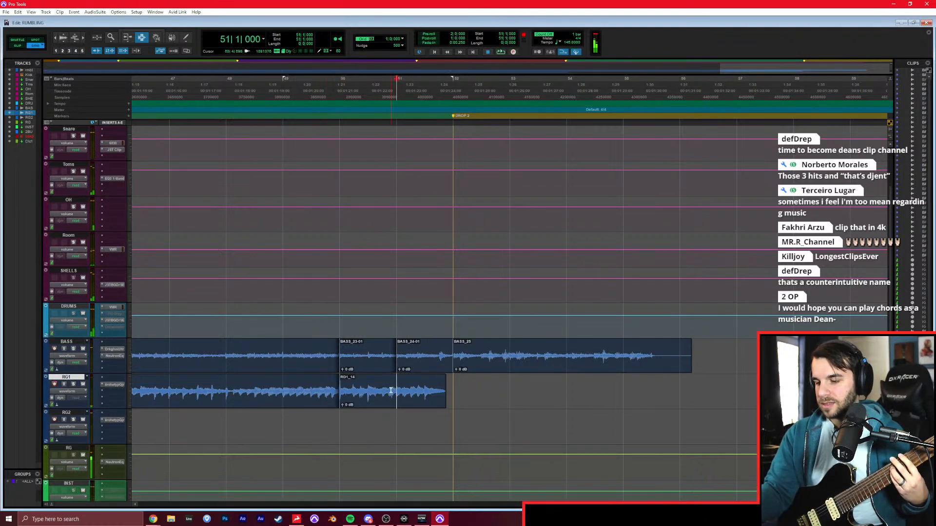
{"action": "key", "text": "ctrl+space"}
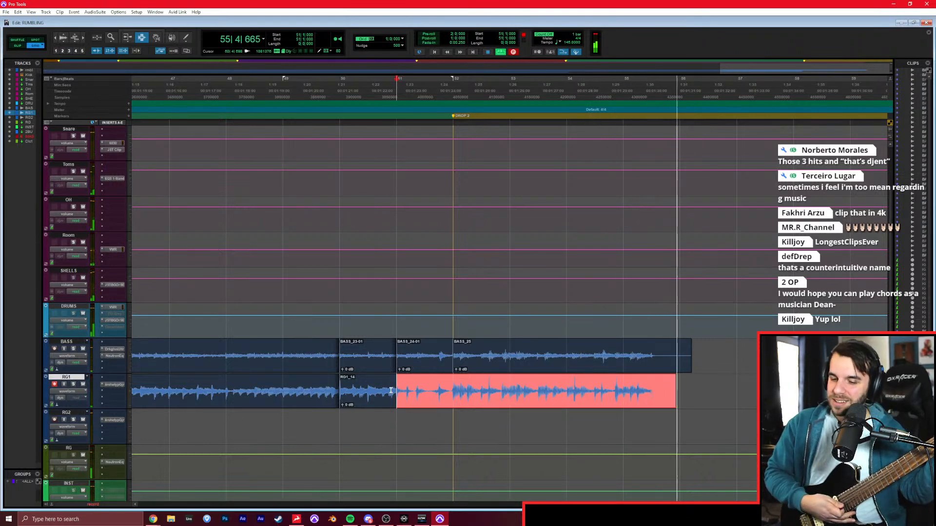
{"action": "key", "text": "space"}
Record the RG2 double of the chorus from bar 36, punching in at bar 48 to play through DROP 2 past bar 56.
{"action": "scroll", "coordinate": [292, 399], "scroll_direction": "left", "scroll_amount": 10}
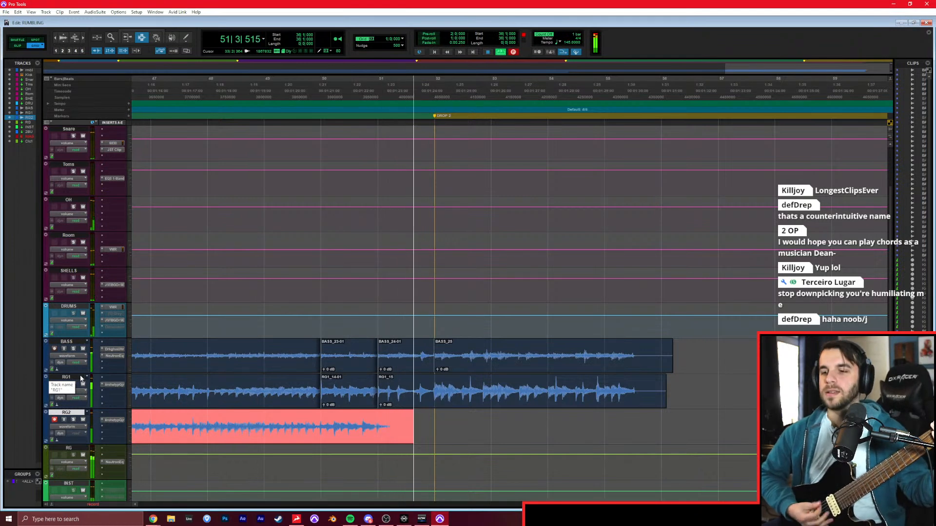
{"action": "key", "text": "space"}
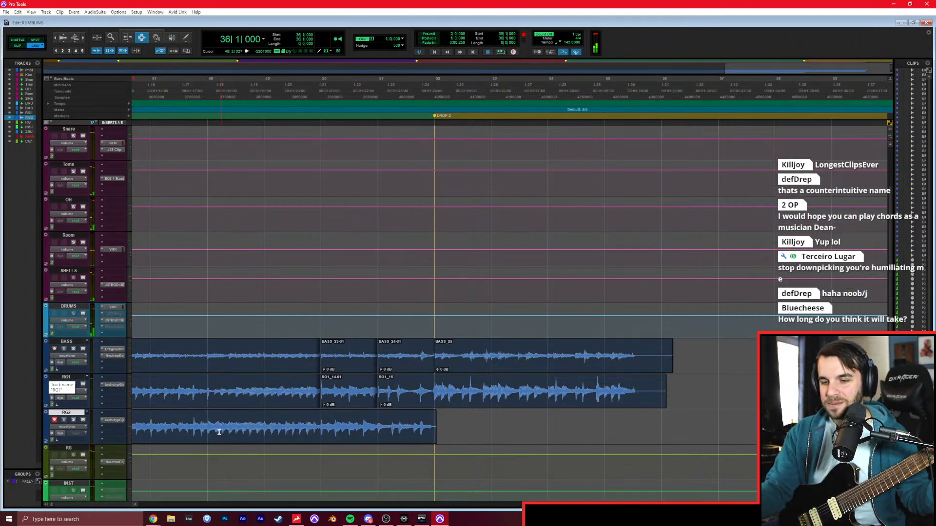
{"action": "key", "text": "ctrl+space"}
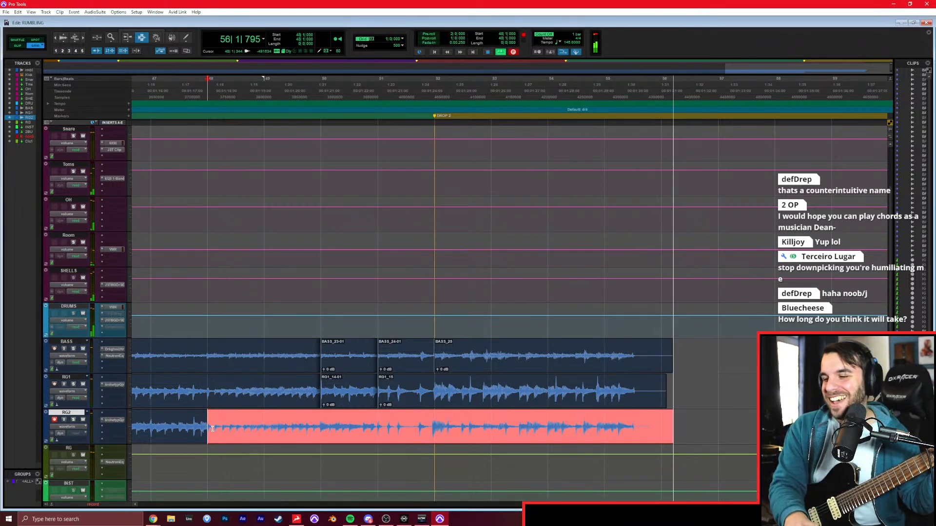
{"action": "key", "text": "space"}
Remove the BASS, RG1 and RG2 clip tails past bar 56 and return to the session start.
{"action": "left_click_drag", "start_coordinate": [657, 355], "coordinate": [738, 406]}
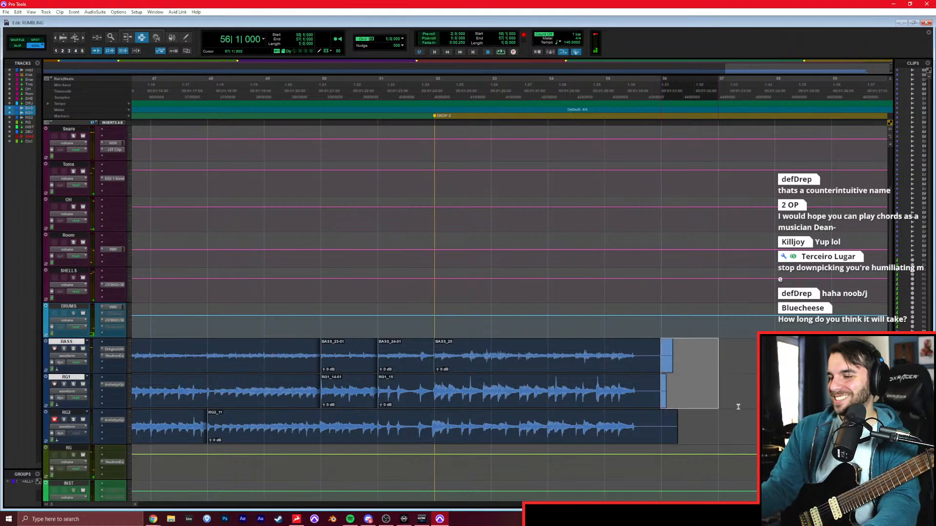
{"action": "left_click_drag", "start_coordinate": [667, 374], "coordinate": [725, 418]}
{"action": "key", "text": "Return"}
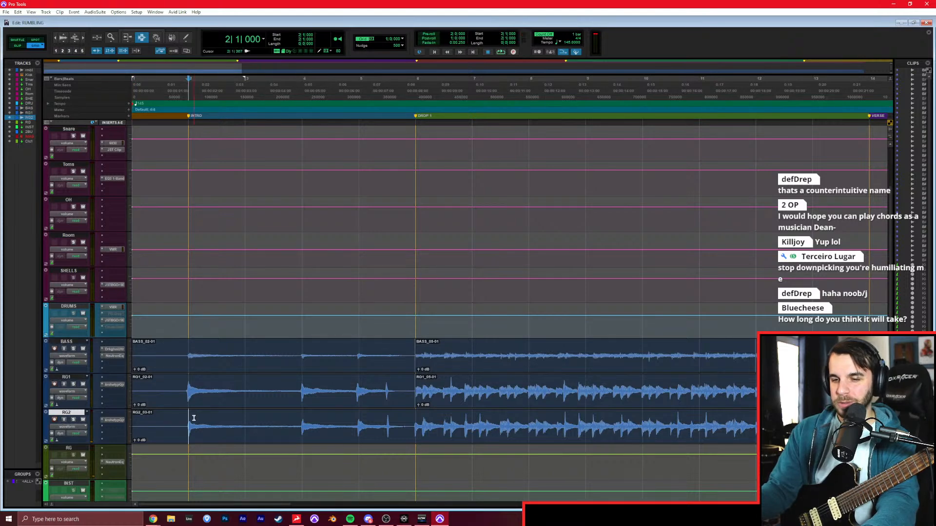
Duplicate the RG1 and RG2 tracks once, excluding active and alternate playlists but keeping automation, inserts, sends and group assignments.
{"action": "key", "text": "p"}
{"action": "key", "text": "r"}
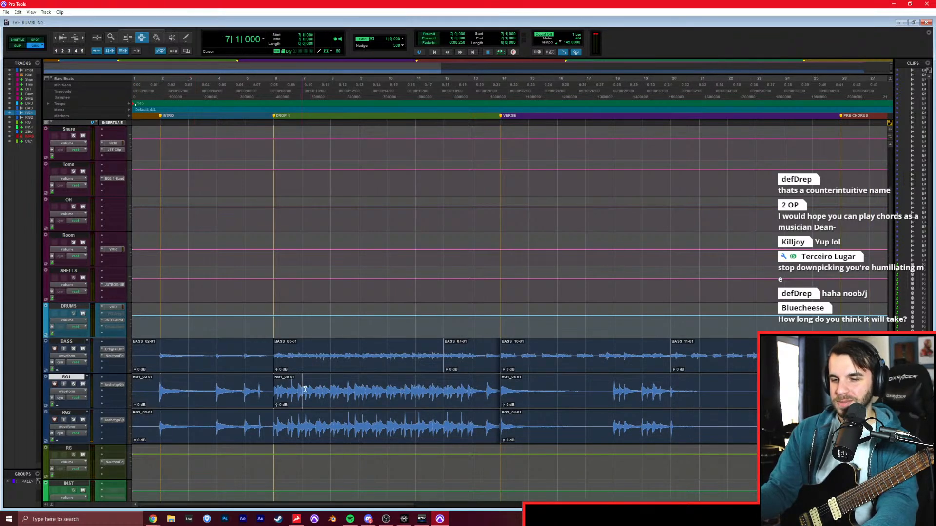
{"action": "right_click", "coordinate": [73, 413]}
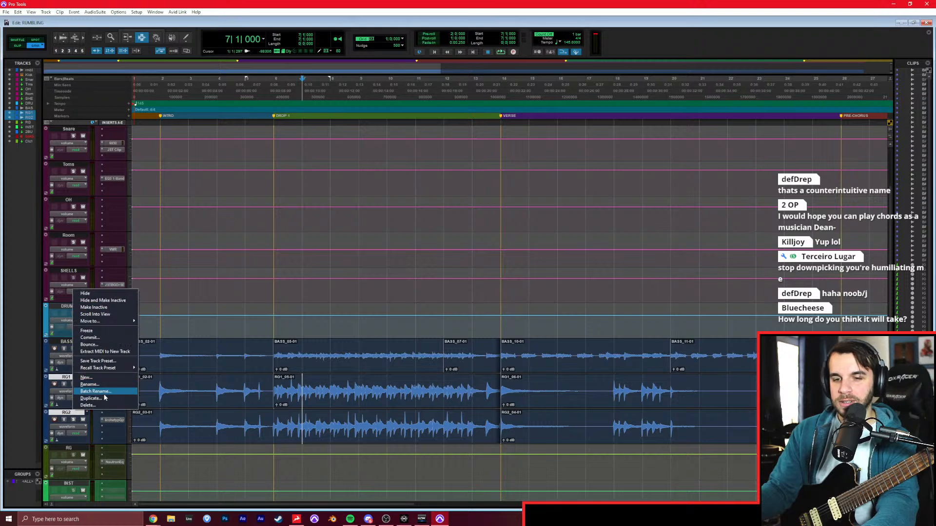
{"action": "left_click", "coordinate": [90, 398]}
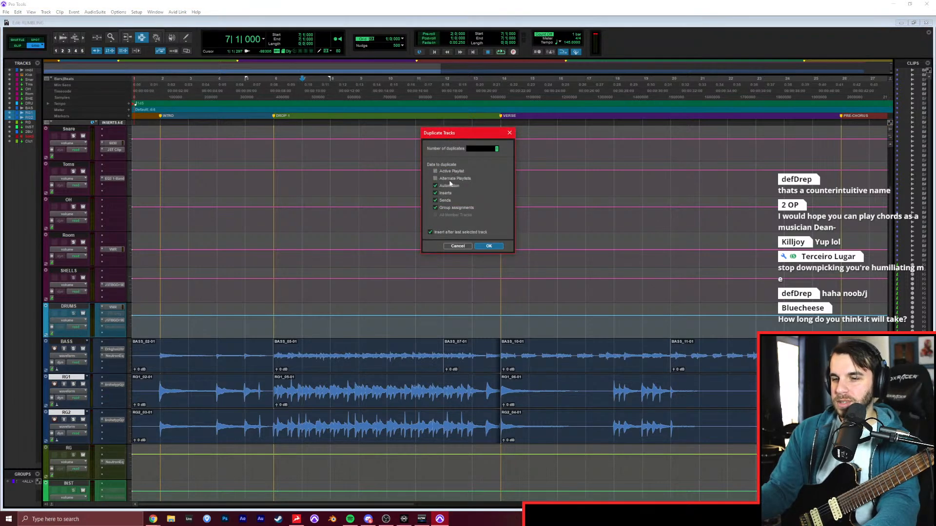
{"action": "key", "text": "Return"}
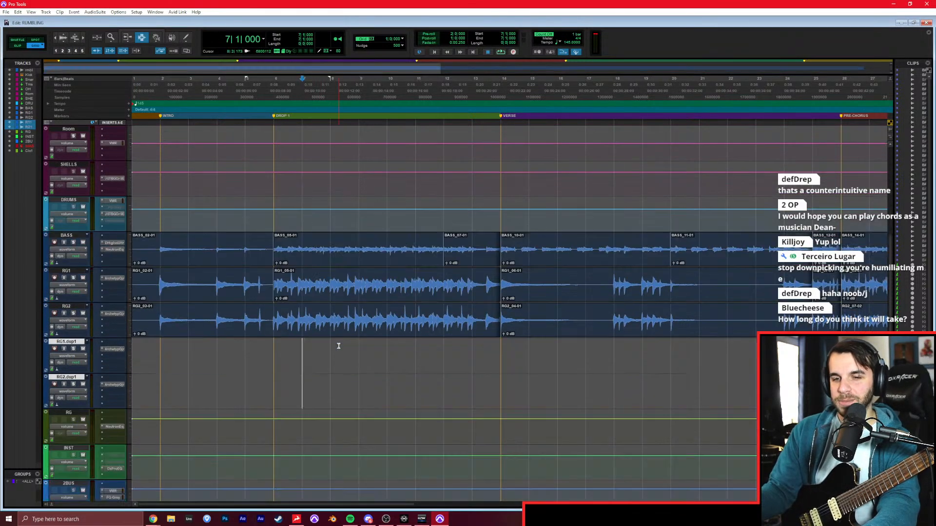
Replace the Archetype amp insert on RG1.dup1 and RG2.dup1 with Fortin Nameless Suite, keeping its default preset.
{"action": "key", "text": "ctrl+equal"}
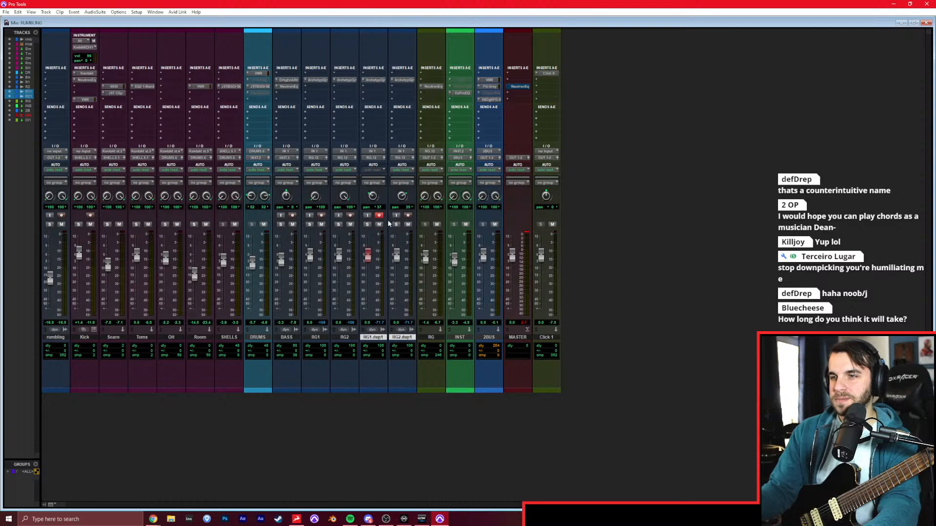
{"action": "left_click", "coordinate": [362, 74]}
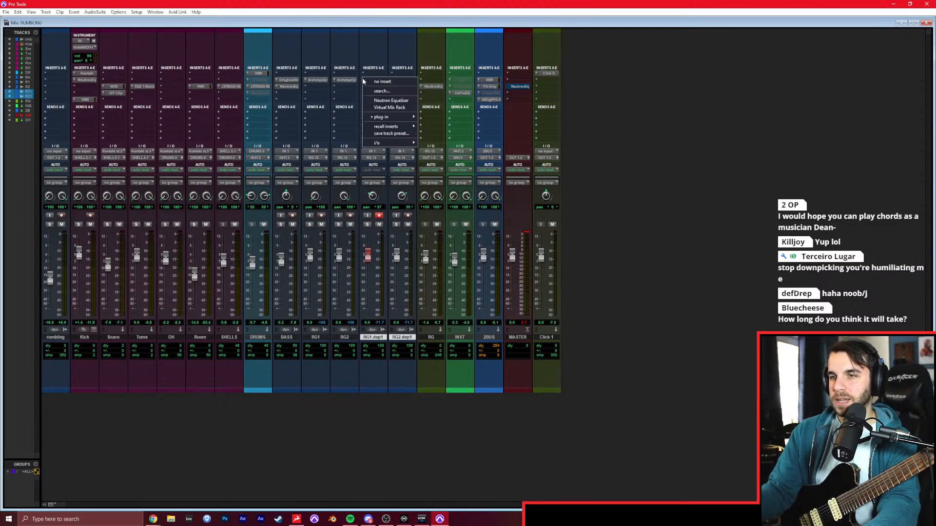
{"action": "type", "text": "tuner"}
{"action": "key", "text": "Return"}
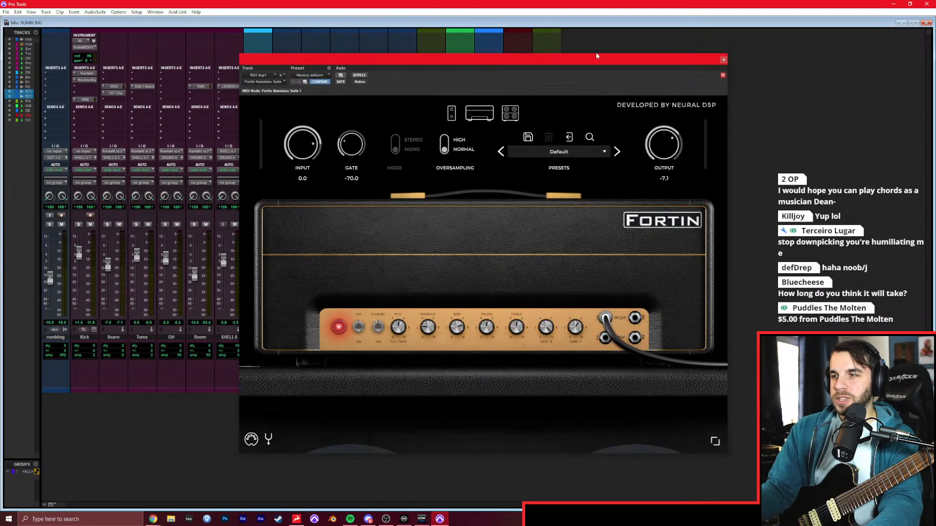
{"action": "left_click", "coordinate": [723, 59]}
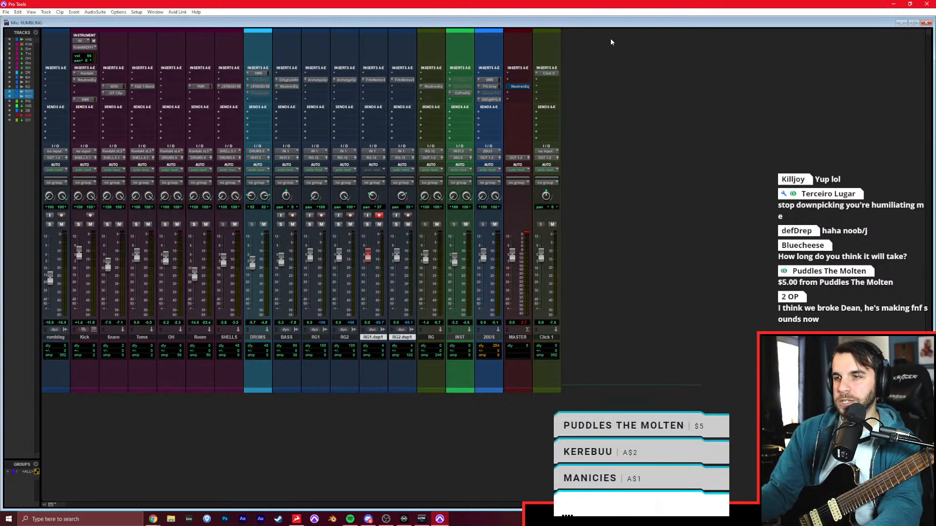
{"action": "key", "text": "ctrl+equal"}
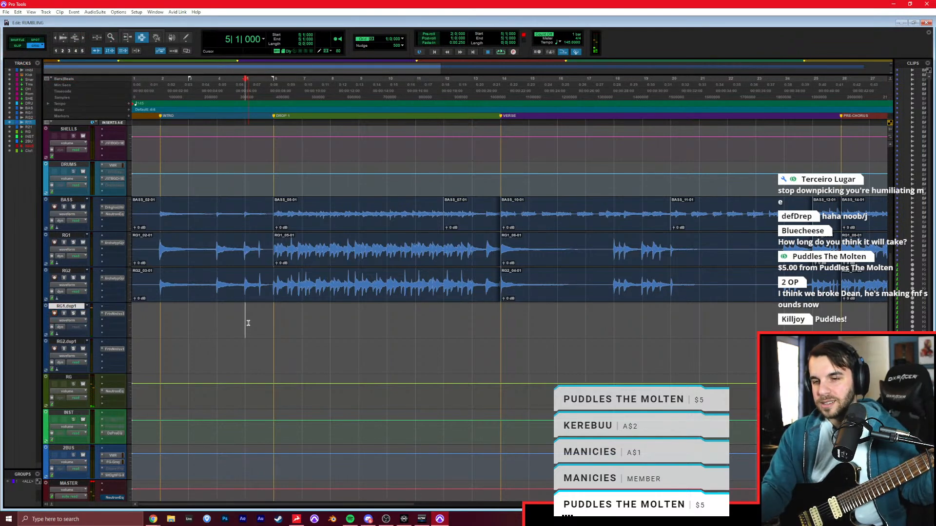
Record the DROP 1 guitar layer from bar 5 past bar 14 on RG1.dup1 and double it on RG2.dup1.
{"action": "key", "text": "ctrl+space"}
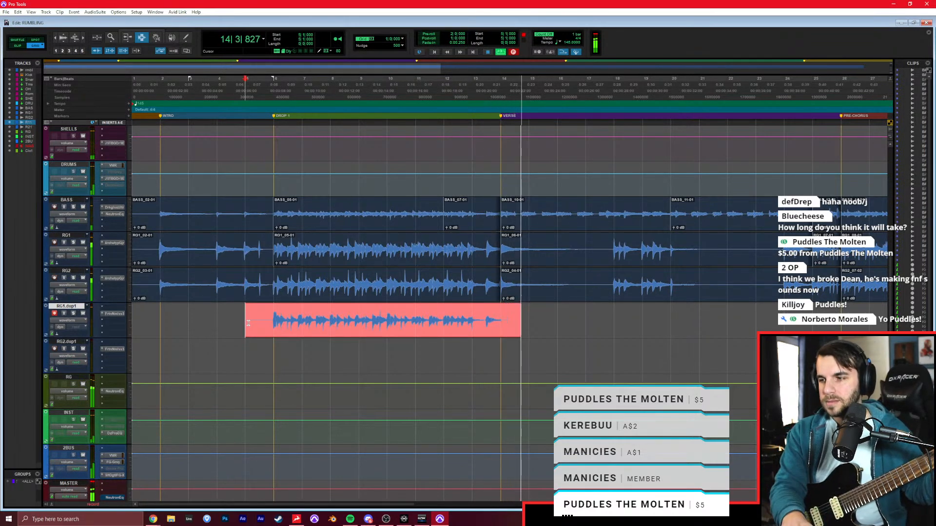
{"action": "key", "text": "space"}
{"action": "left_click", "coordinate": [55, 315]}
{"action": "left_click", "coordinate": [54, 349]}
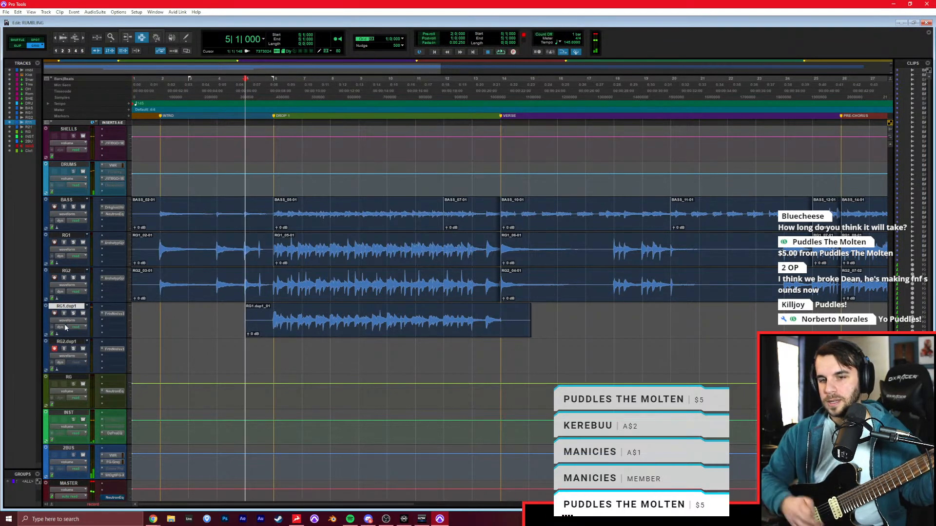
{"action": "key", "text": "ctrl+space"}
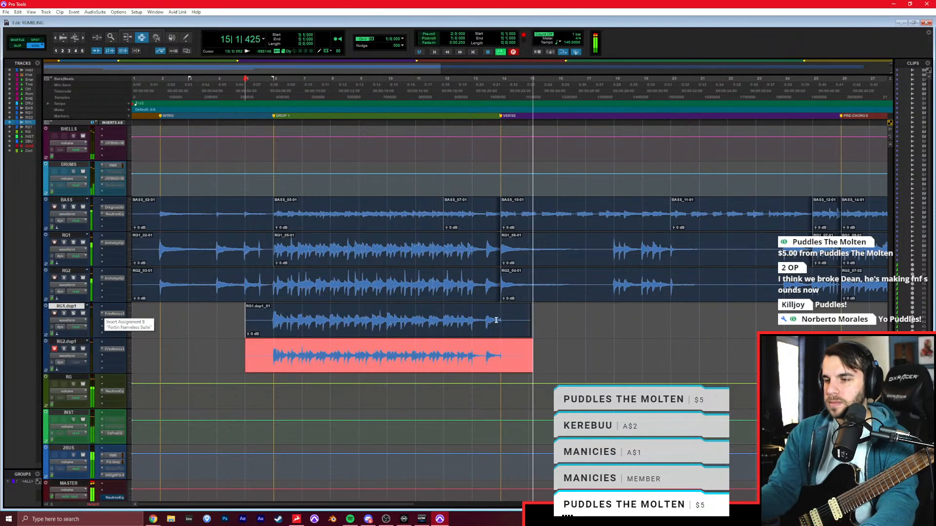
{"action": "key", "text": "space"}
Trim the RG1.dup1 and RG2.dup1 takes to the VERSE marker at bar 14 and play back from DROP 1 at bar 6.
{"action": "left_click", "coordinate": [502, 351]}
{"action": "scroll", "coordinate": [507, 349], "scroll_direction": "right", "scroll_amount": 5}
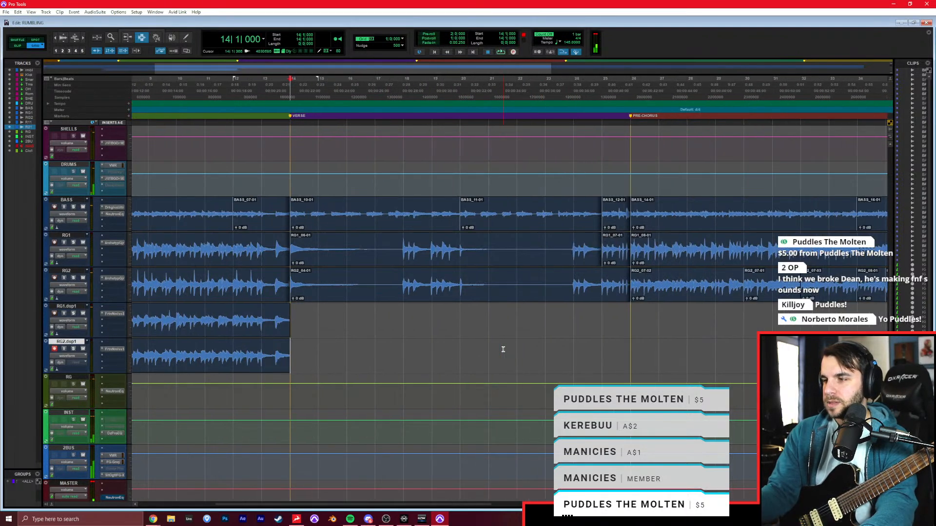
{"action": "scroll", "coordinate": [531, 347], "scroll_direction": "right", "scroll_amount": 3}
{"action": "key", "text": "r"}
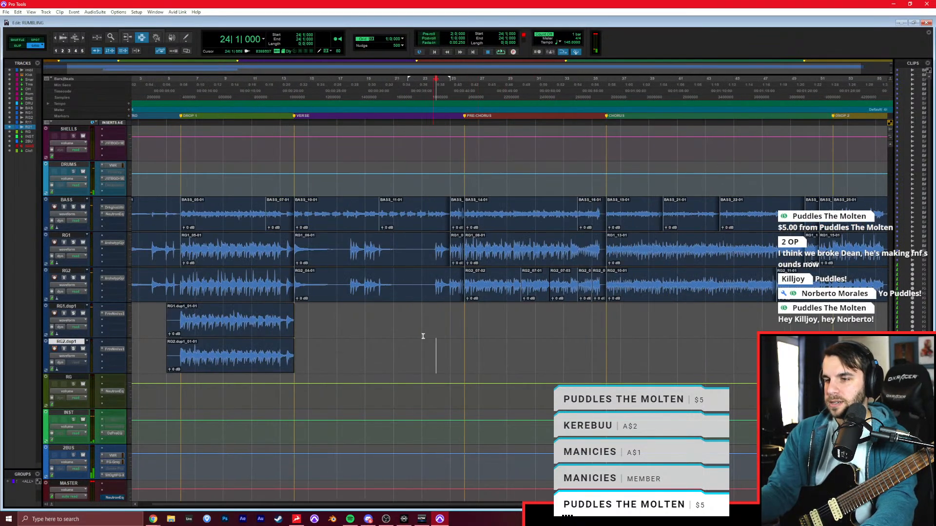
{"action": "key", "text": "space"}
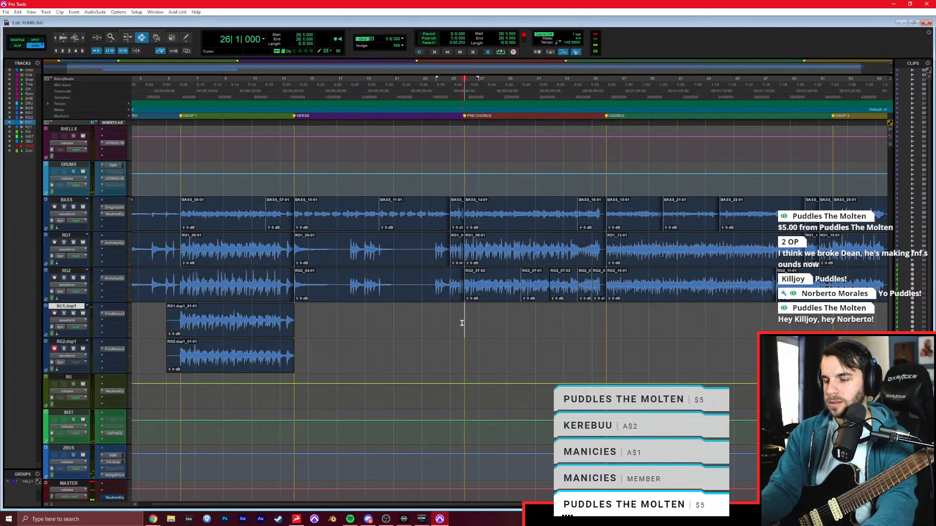
{"action": "left_click", "coordinate": [184, 318]}
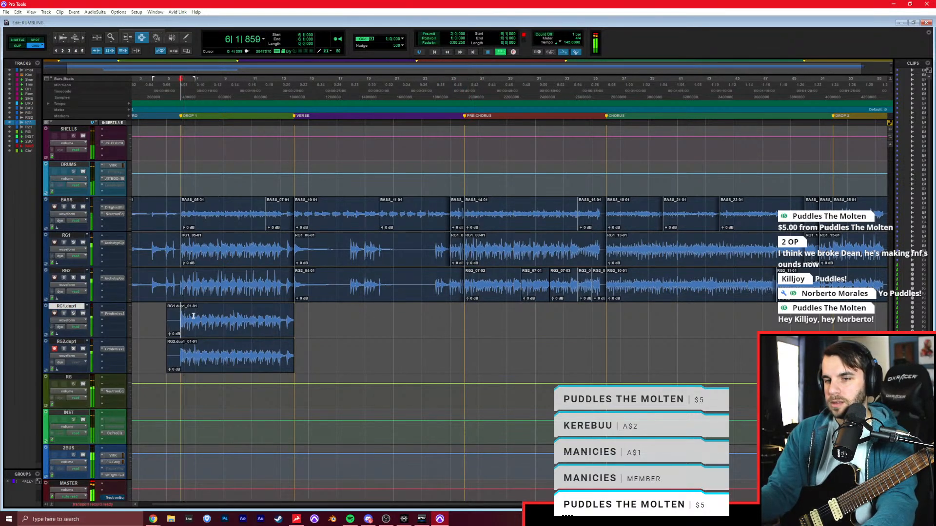
Record the chorus and DROP 2 layer on RG2.dup1 from bar 35 past bar 55.
{"action": "left_click", "coordinate": [610, 316]}
{"action": "scroll", "coordinate": [610, 316], "scroll_direction": "right", "scroll_amount": 4}
{"action": "key", "text": "space"}
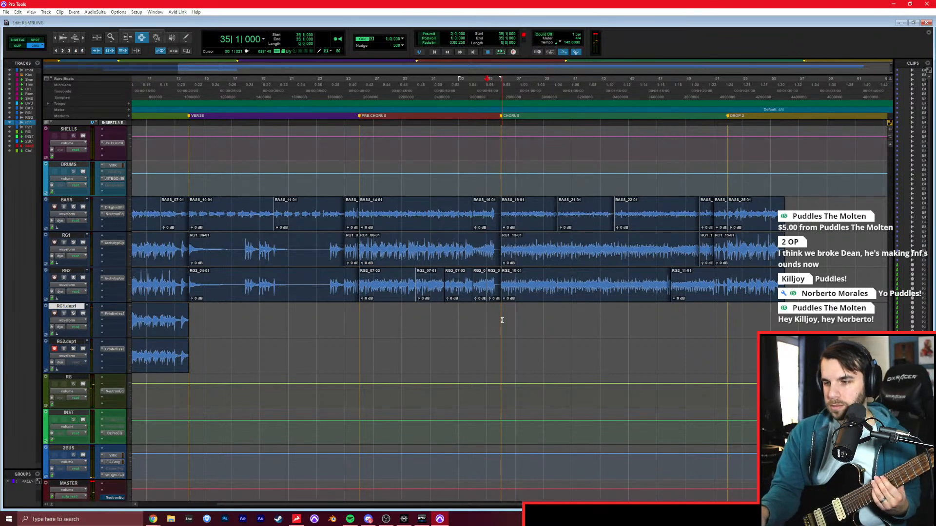
{"action": "key", "text": "ctrl+space"}
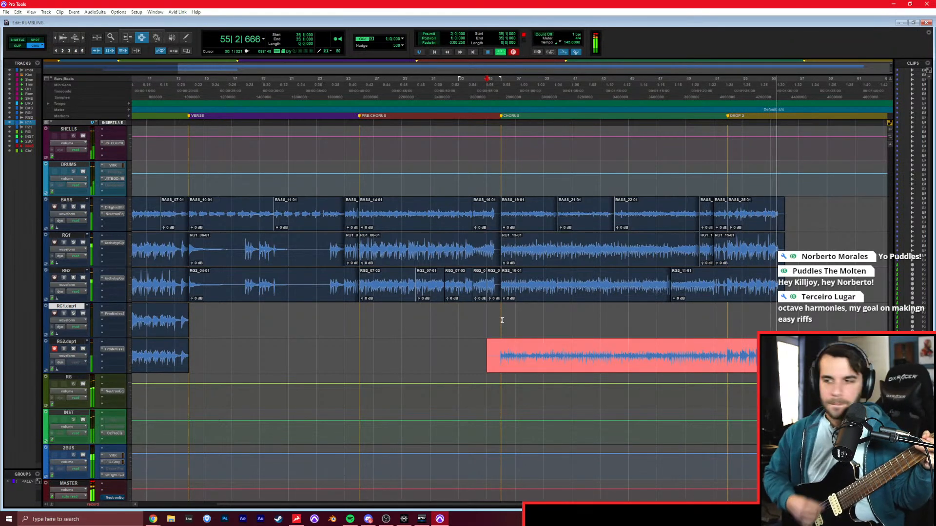
{"action": "key", "text": "space"}
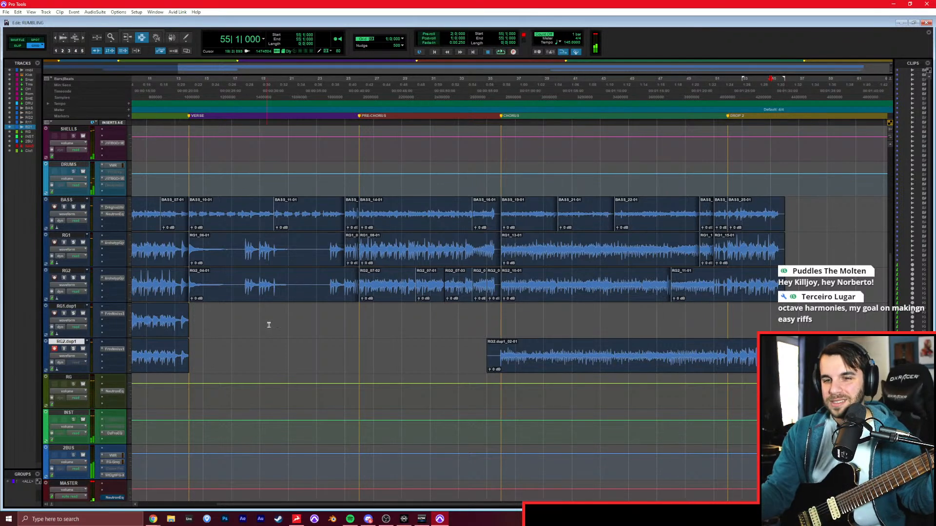
Record the chorus and DROP 2 guitar layer on RG1.dup1 from bar 35 into bar 55.
{"action": "left_click", "coordinate": [488, 330]}
{"action": "key", "text": "ctrl+space"}
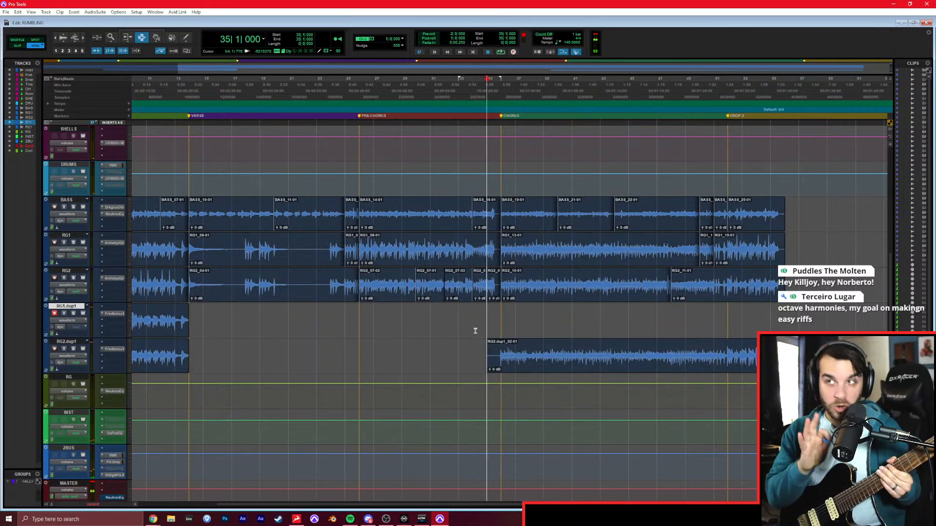
{"action": "key", "text": "space"}
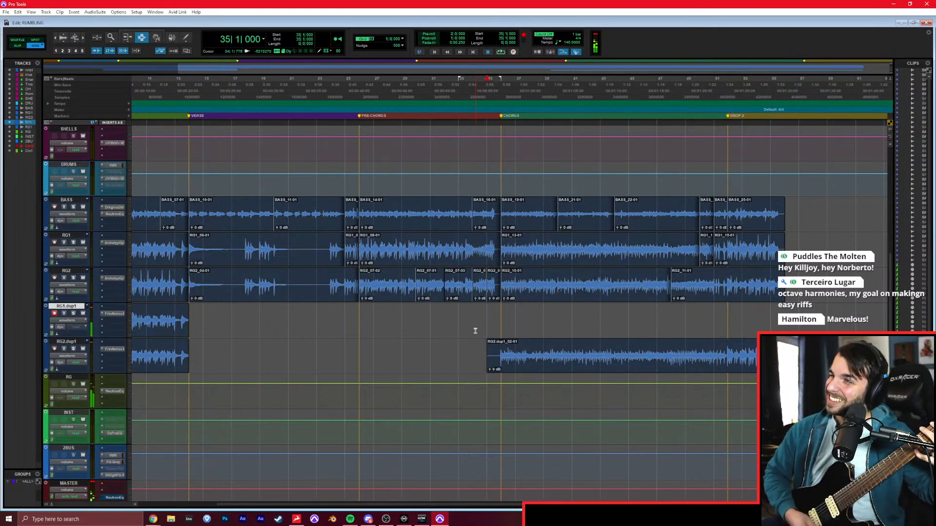
{"action": "key", "text": "ctrl+space"}
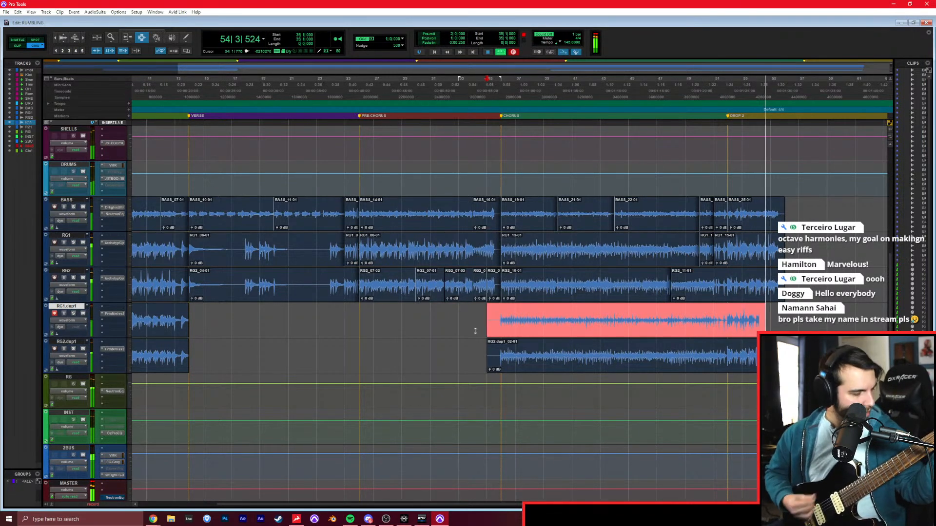
{"action": "key", "text": "space"}
Trim the BASS, RG1, RG2, RG1.dup1 and RG2.dup1 clips to a common end in bar 55 and fade them out.
{"action": "left_click", "coordinate": [769, 255]}
{"action": "key", "text": "ctrl+]"}
{"action": "key", "text": "ctrl+]"}
{"action": "key", "text": "ctrl+]"}
{"action": "left_click_drag", "start_coordinate": [576, 216], "coordinate": [657, 347]}
{"action": "key", "text": "Delete"}
{"action": "left_click_drag", "start_coordinate": [590, 210], "coordinate": [563, 354]}
{"action": "key", "text": "f"}
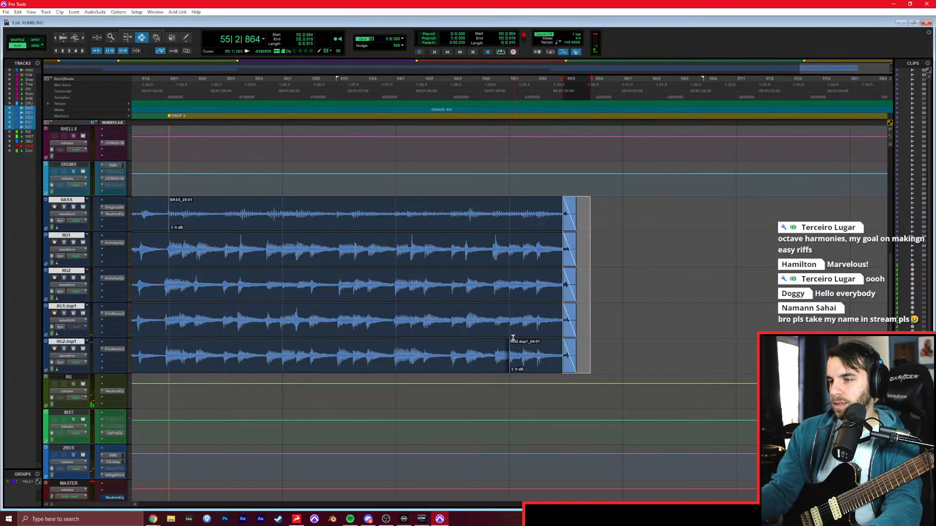
Play back the end of DROP 2 to check the fade-outs on the bass and guitar clips.
{"action": "left_click", "coordinate": [467, 314]}
{"action": "key", "text": "ctrl+space"}
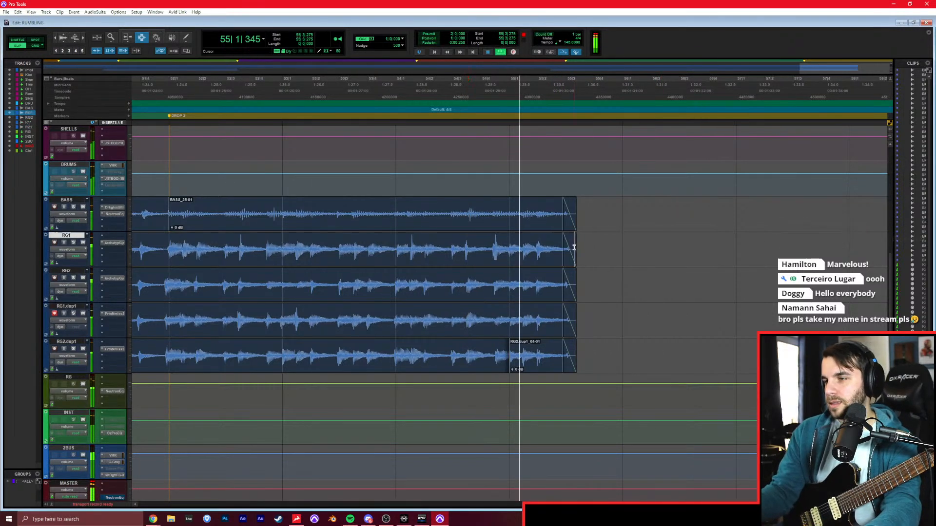
{"action": "scroll", "coordinate": [536, 282], "scroll_direction": "up", "scroll_amount": 4}
{"action": "left_click", "coordinate": [566, 344]}
{"action": "key", "text": "r"}
{"action": "key", "text": "r"}
{"action": "key", "text": "r"}
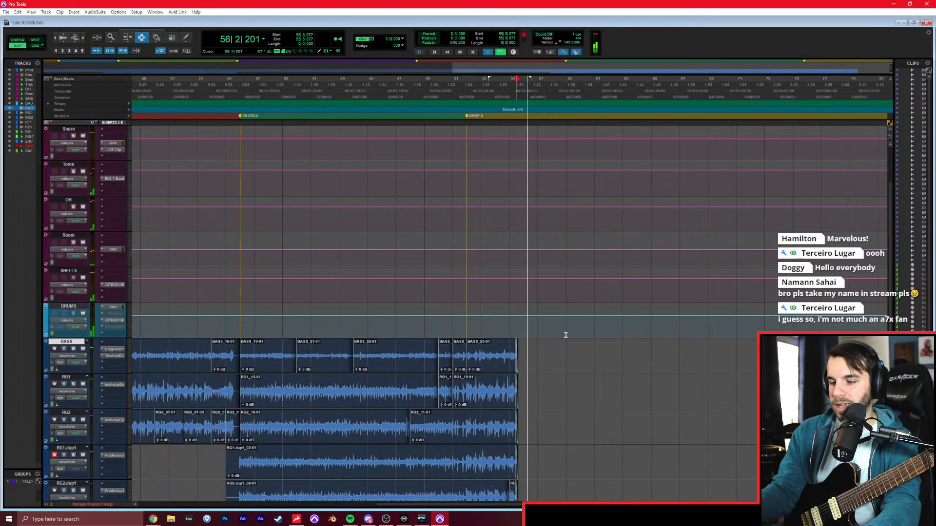
{"action": "key", "text": "space"}
Play the song from the start with the rumbling reference track muted.
{"action": "key", "text": "Return"}
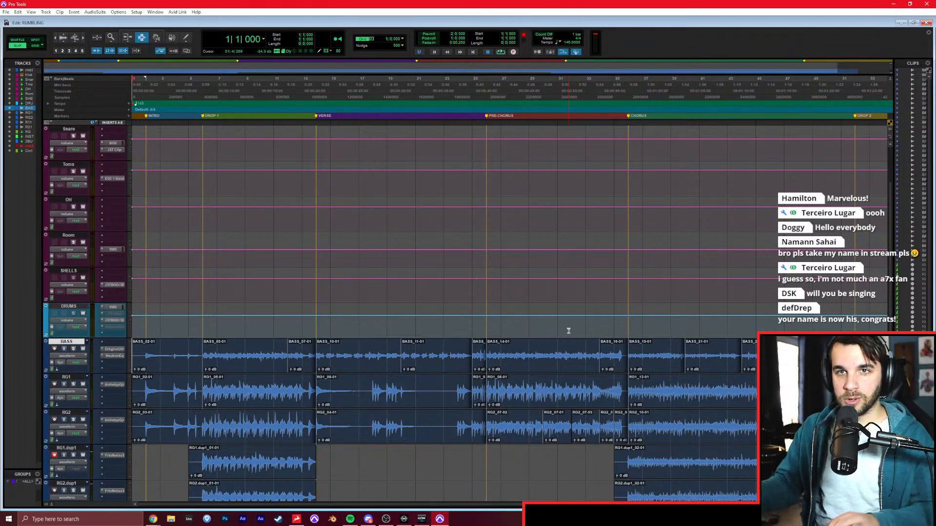
{"action": "left_click", "coordinate": [541, 312]}
{"action": "key", "text": "space"}
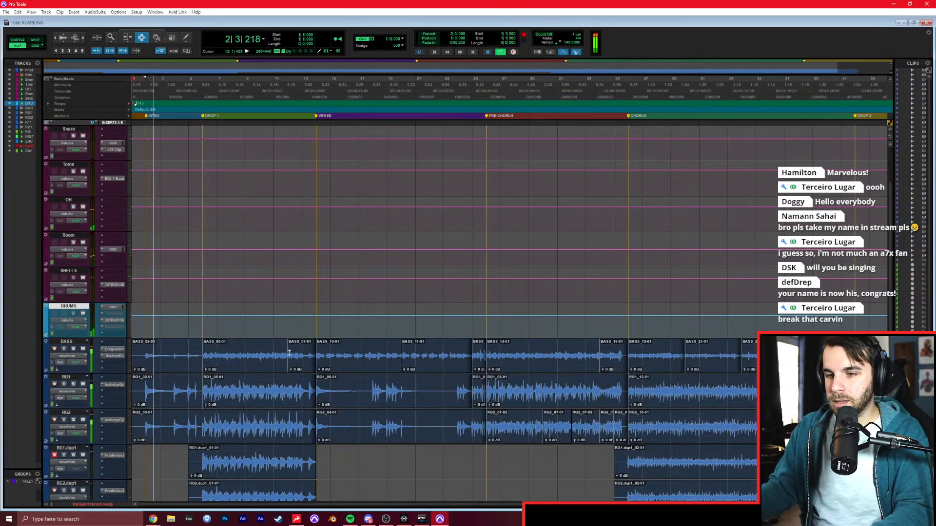
{"action": "key", "text": "ctrl+equal"}
{"action": "left_click", "coordinate": [62, 225]}
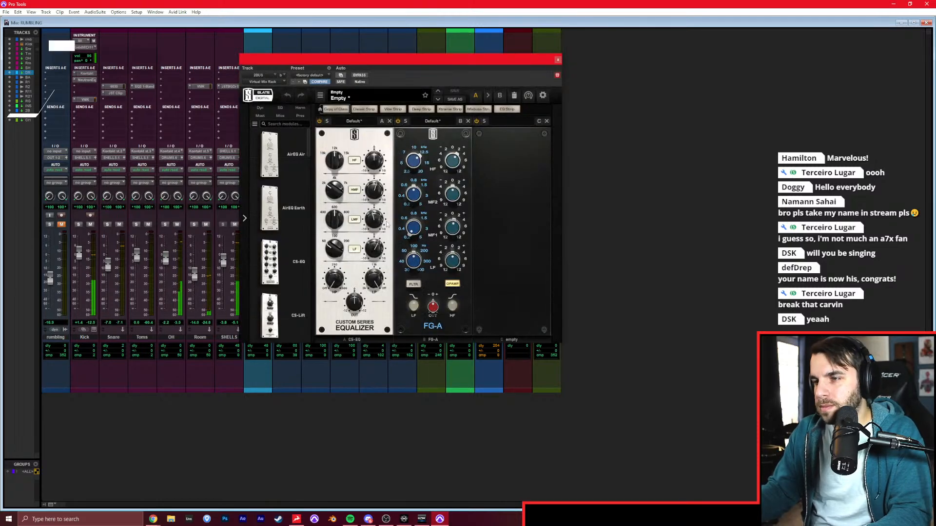
Raise the low-frequency gain slightly on the CS-EQ in the 2BUS Virtual Mix Rack and close the plug-in.
{"action": "left_click_drag", "start_coordinate": [374, 254], "coordinate": [374, 249]}
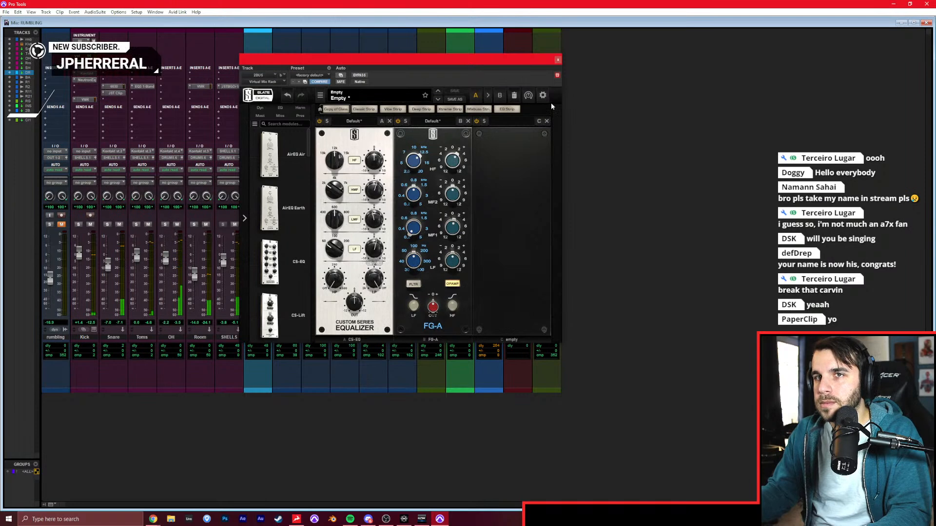
{"action": "left_click", "coordinate": [557, 59]}
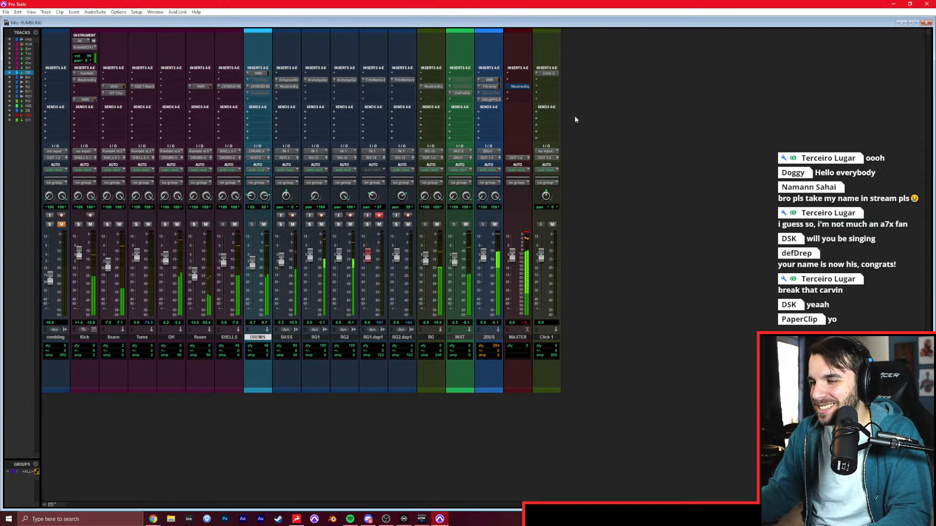
{"action": "key", "text": "ctrl+equal"}
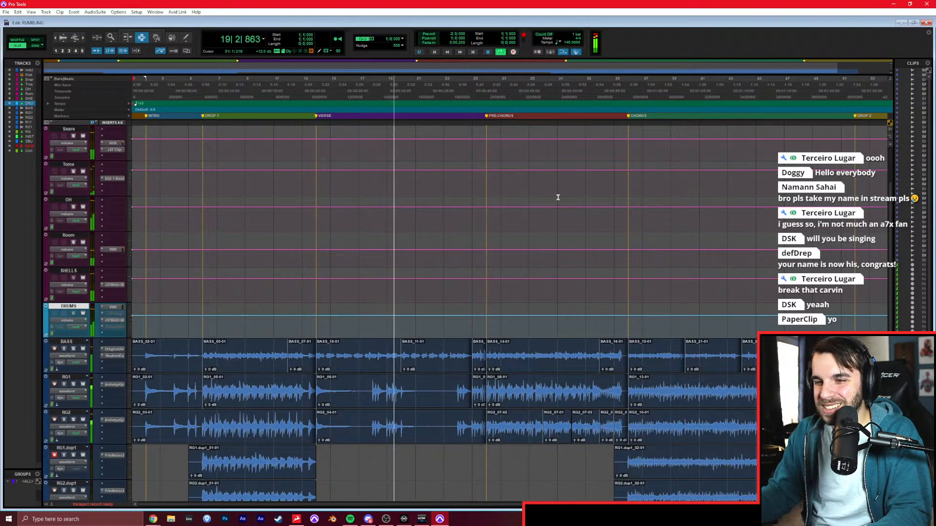
Select the tracks from BASS through RG in the mixer and mute the RG bus.
{"action": "key", "text": "ctrl+equal"}
{"action": "left_click", "coordinate": [90, 336]}
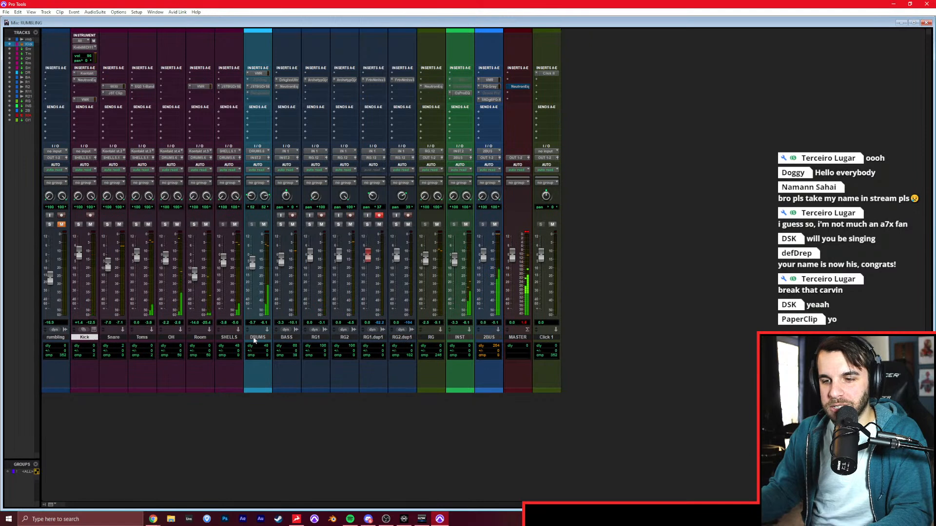
{"action": "left_click", "coordinate": [263, 334], "text": "shift"}
{"action": "left_click", "coordinate": [288, 338]}
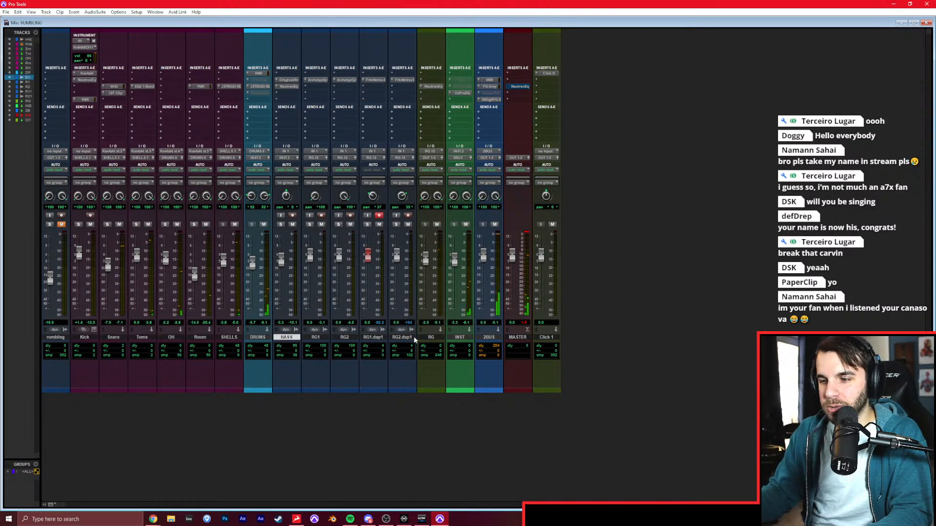
{"action": "left_click", "coordinate": [438, 338], "text": "shift"}
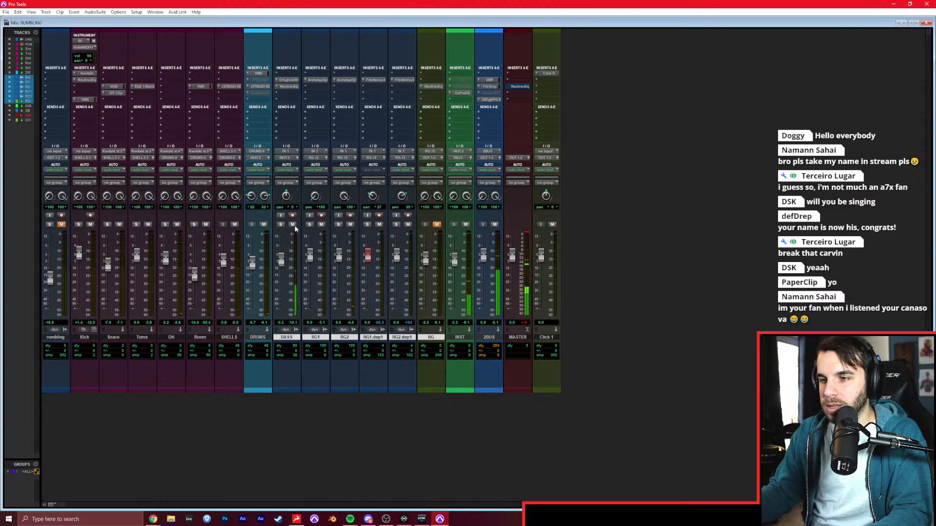
Mute BASS, play the DROP 1 section from bar 6, and solo the Room track.
{"action": "key", "text": "ctrl+equal"}
{"action": "left_click_drag", "start_coordinate": [207, 128], "coordinate": [317, 155]}
{"action": "key", "text": "space"}
{"action": "key", "text": "ctrl+equal"}
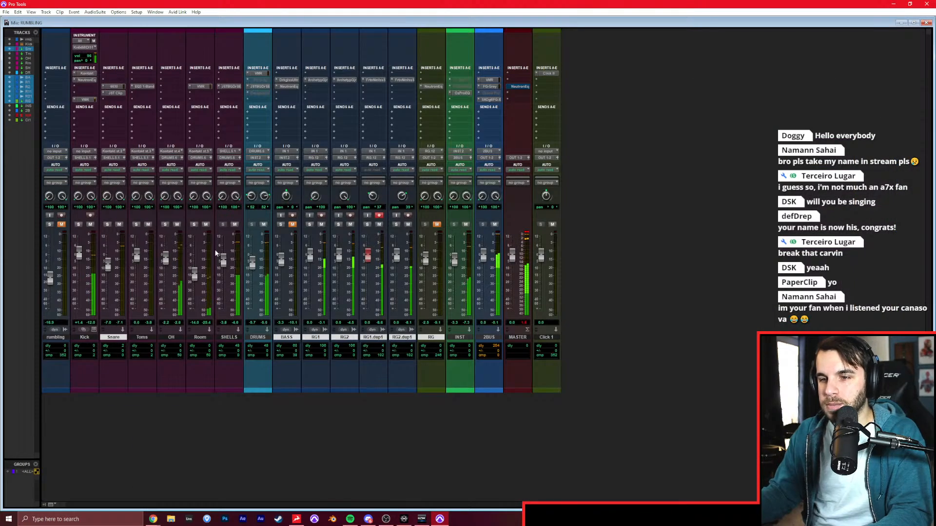
{"action": "left_click", "coordinate": [194, 225]}
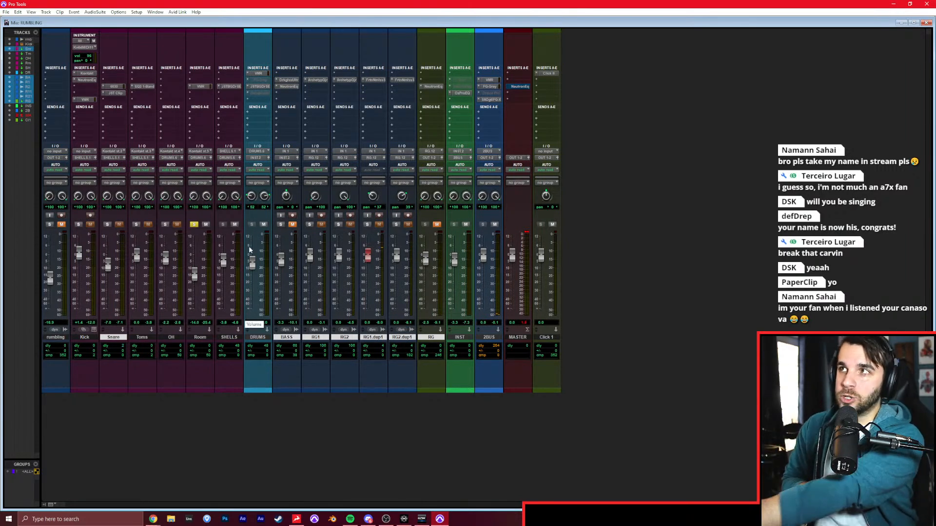
Switch to Chrome and search Google Images for "drum set overhead mics", viewing the 4-mic and 8-microphone drum setups.
{"action": "key", "text": "alt+Tab"}
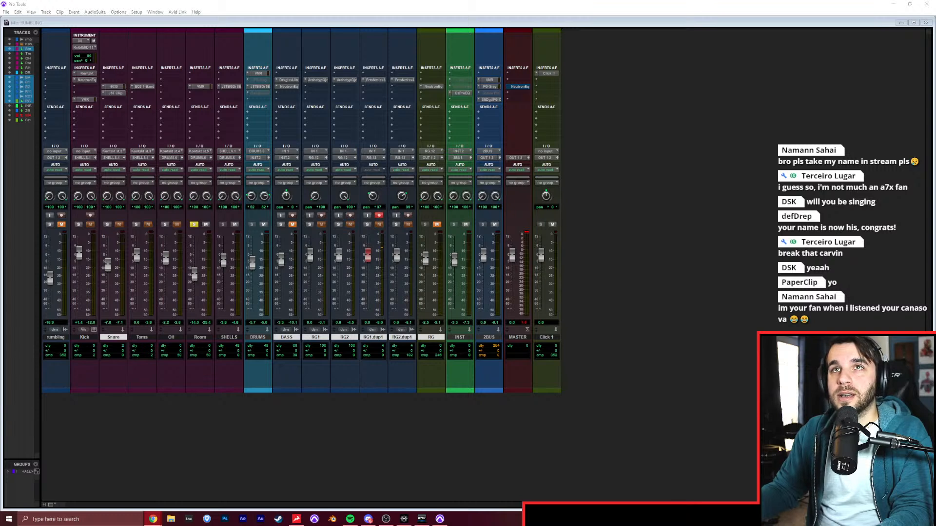
{"action": "left_click_drag", "start_coordinate": [183, 0], "coordinate": [200, 104]}
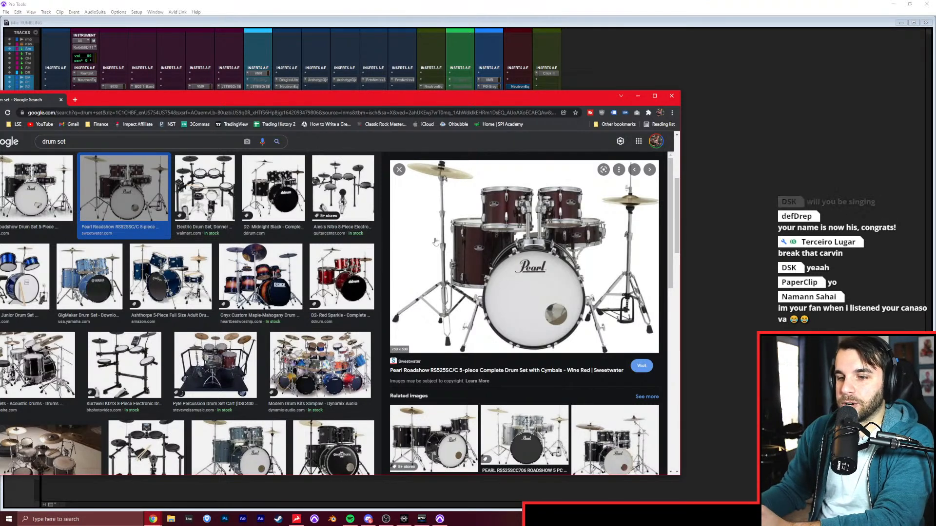
{"action": "left_click", "coordinate": [149, 142]}
{"action": "type", "text": "overhead mics"}
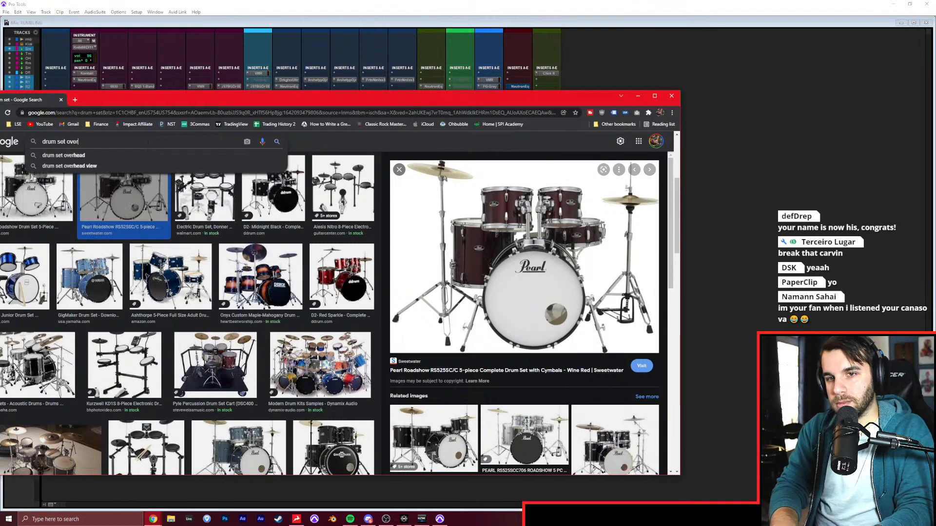
{"action": "key", "text": "Return"}
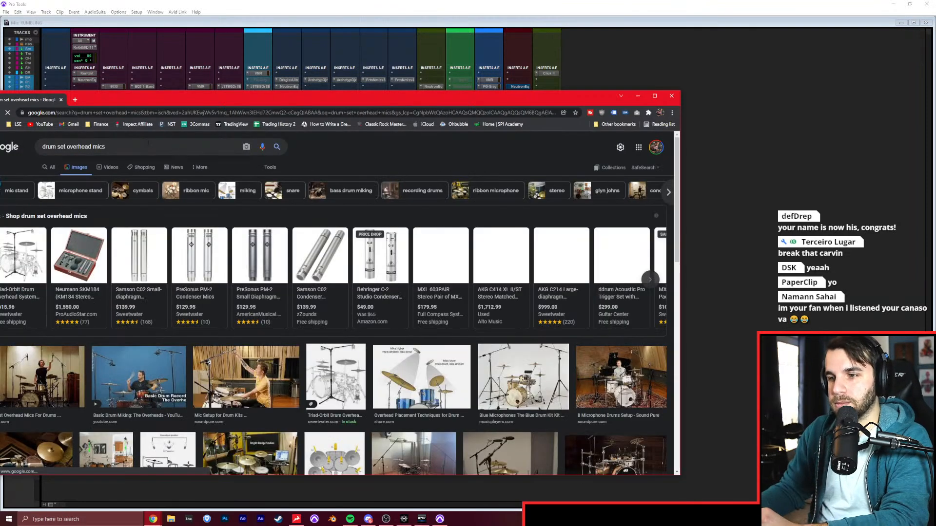
{"action": "scroll", "coordinate": [266, 265], "scroll_direction": "down", "scroll_amount": 3}
{"action": "left_click", "coordinate": [266, 265]}
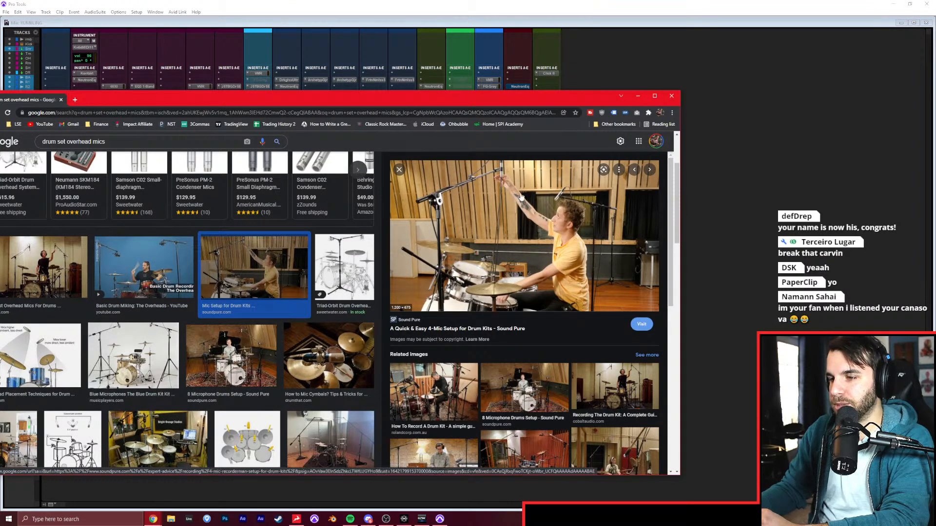
{"action": "left_click", "coordinate": [509, 394]}
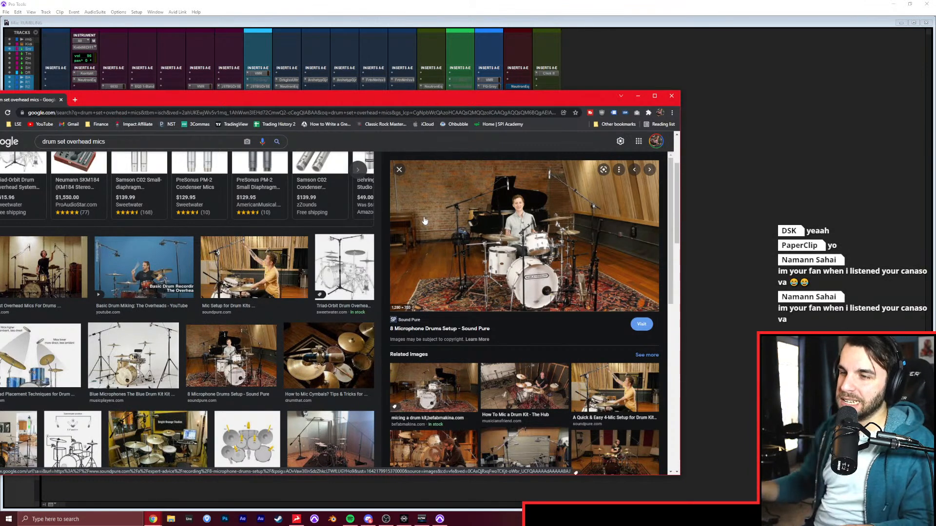
{"action": "left_click", "coordinate": [604, 55]}
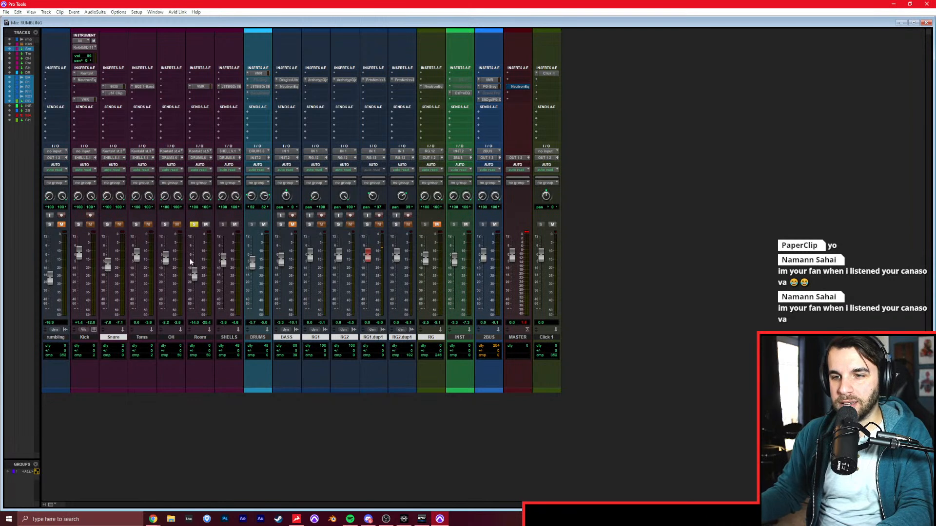
Solo Kick, Snare and Toms in place of Room and play back the close-miked drums.
{"action": "left_click", "coordinate": [79, 224]}
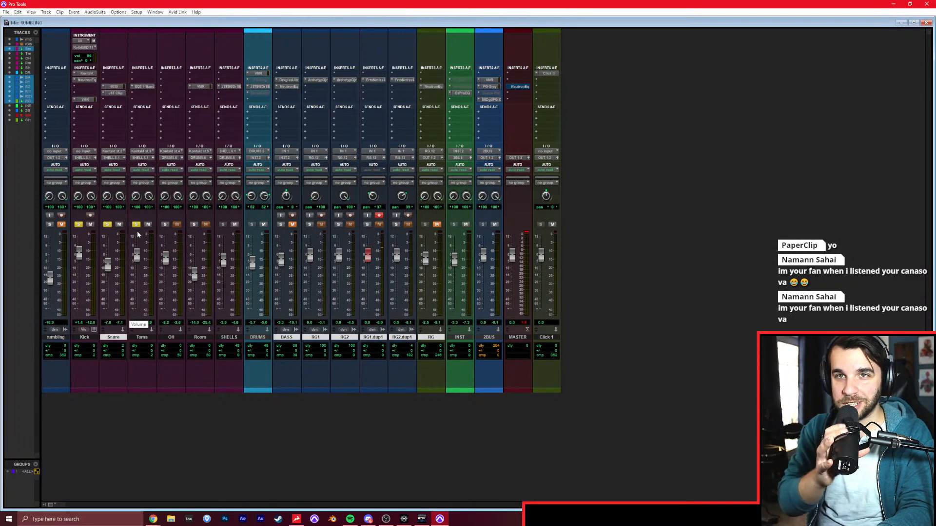
{"action": "key", "text": "ctrl+equal"}
{"action": "key", "text": "ctrl+equal"}
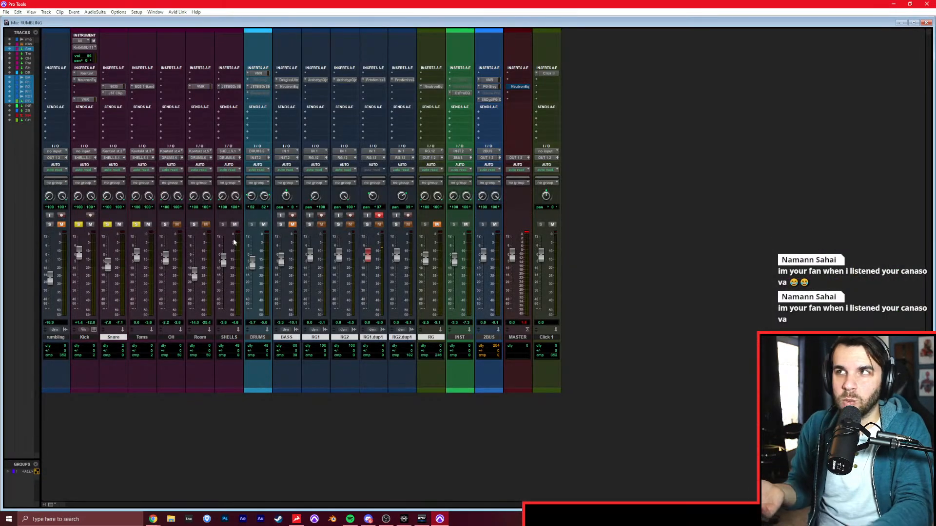
{"action": "key", "text": "space"}
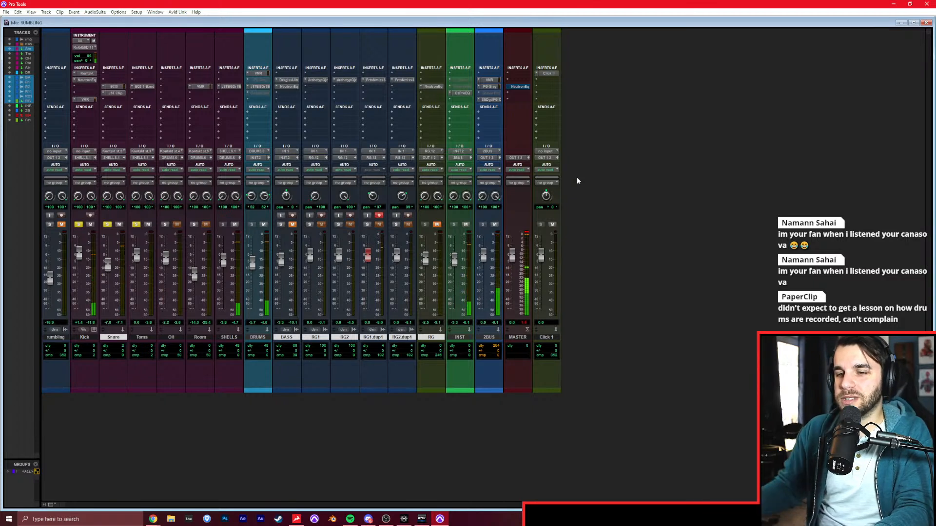
Audition the OH track in solo, and add the Kick, Snare and Toms solos during playback.
{"action": "left_click", "coordinate": [136, 224], "text": "alt"}
{"action": "left_click", "coordinate": [163, 226]}
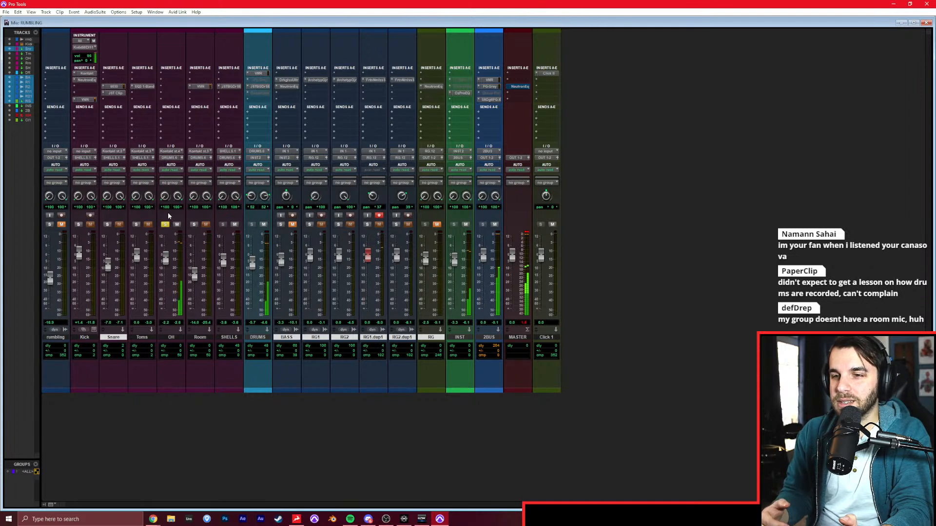
{"action": "left_click", "coordinate": [108, 225]}
{"action": "left_click", "coordinate": [78, 224]}
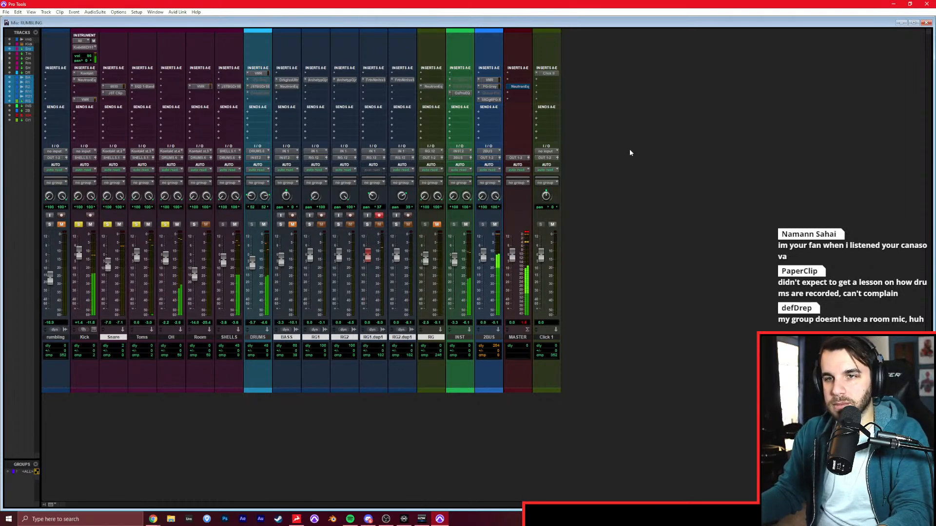
{"action": "key", "text": "ctrl+equal"}
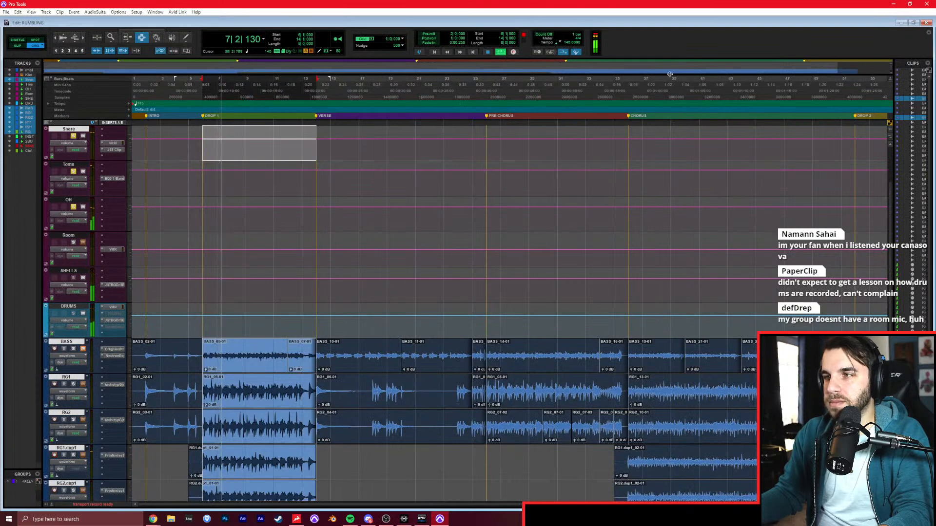
{"action": "key", "text": "ctrl+equal"}
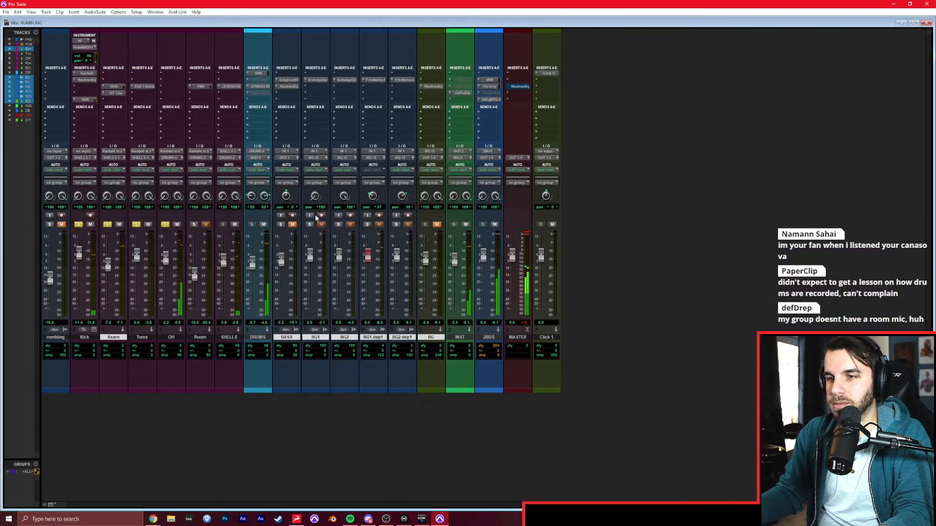
Solo only the Room track with its Virtual Mix Rack insert bypassed and raise its fader to +1.4 dB.
{"action": "left_click", "coordinate": [194, 225], "text": "ctrl"}
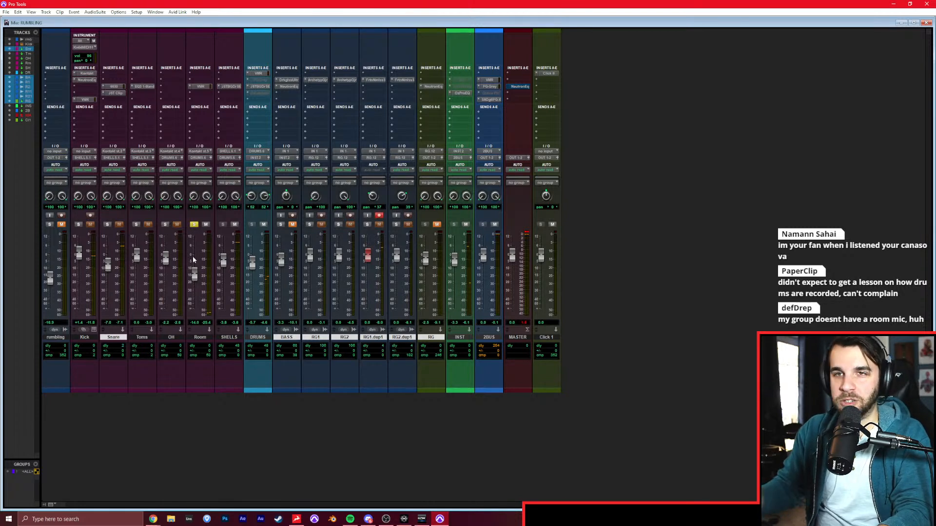
{"action": "left_click_drag", "start_coordinate": [193, 279], "coordinate": [194, 271]}
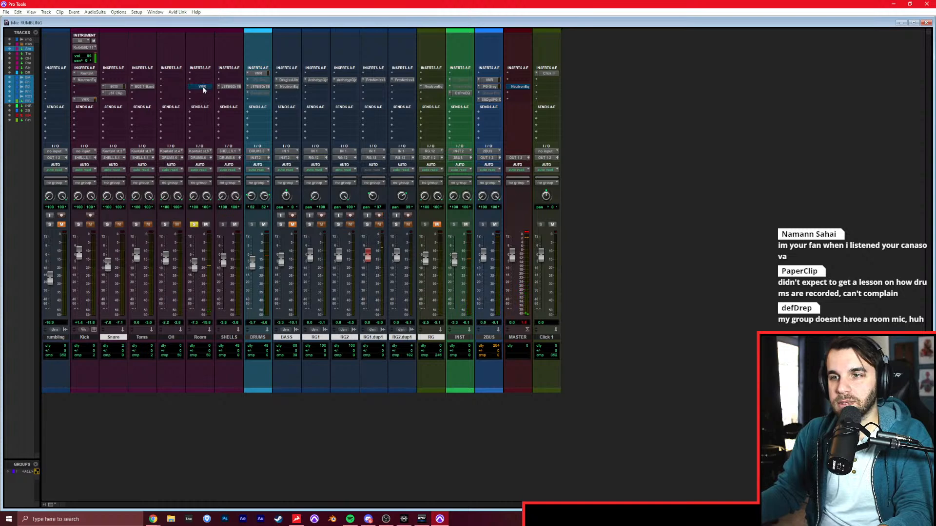
{"action": "left_click_drag", "start_coordinate": [199, 261], "coordinate": [198, 252]}
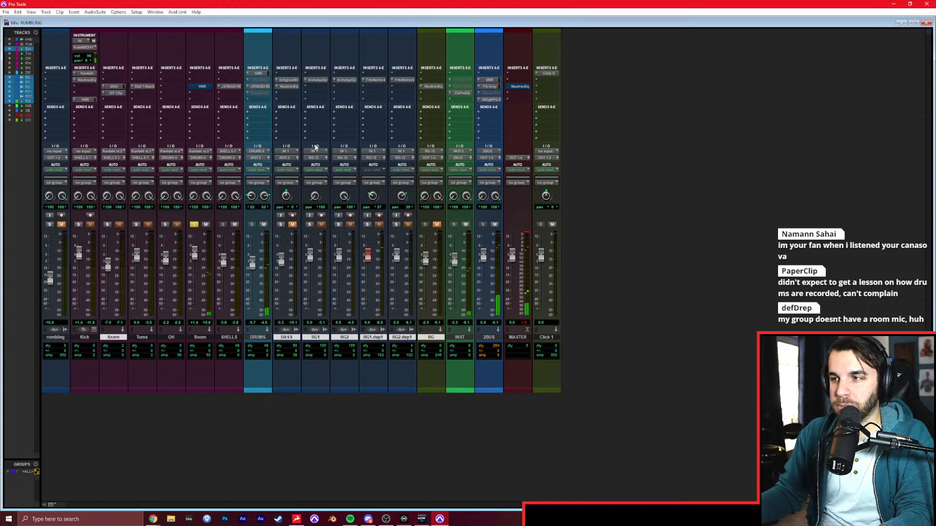
{"action": "mouse_move", "coordinate": [299, 179]}
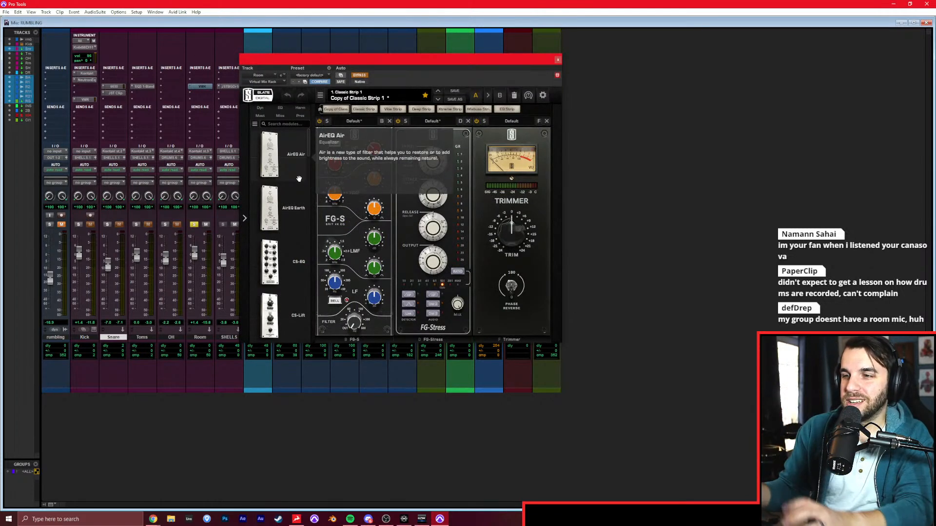
Re-enable the Virtual Mix Rack on the Room track and adjust the FG-Stress compressor's Input during playback.
{"action": "left_click_drag", "start_coordinate": [394, 63], "coordinate": [412, 76]}
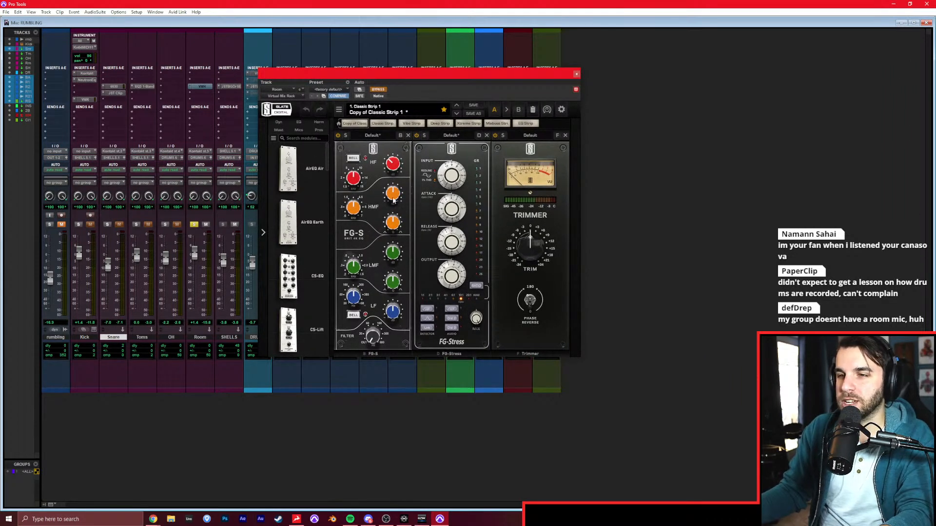
{"action": "left_click_drag", "start_coordinate": [417, 79], "coordinate": [404, 66]}
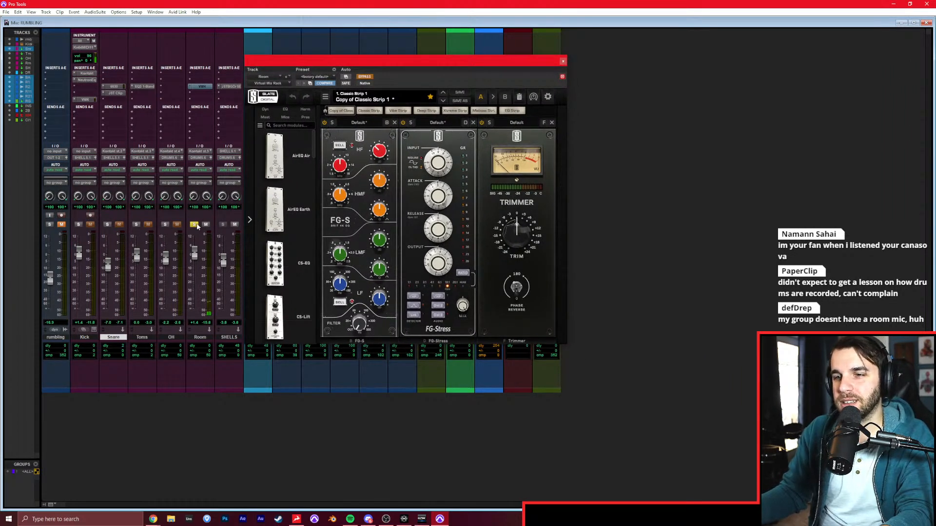
{"action": "left_click", "coordinate": [367, 77]}
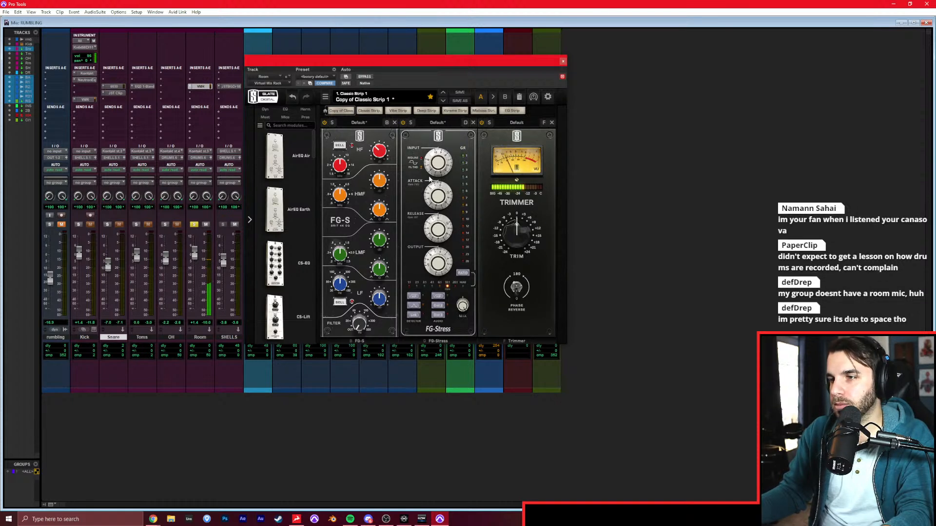
{"action": "mouse_move", "coordinate": [447, 157]}
{"action": "left_mouse_down"}
{"action": "mouse_move", "coordinate": [448, 144]}
{"action": "mouse_move", "coordinate": [440, 170]}
{"action": "left_mouse_up"}
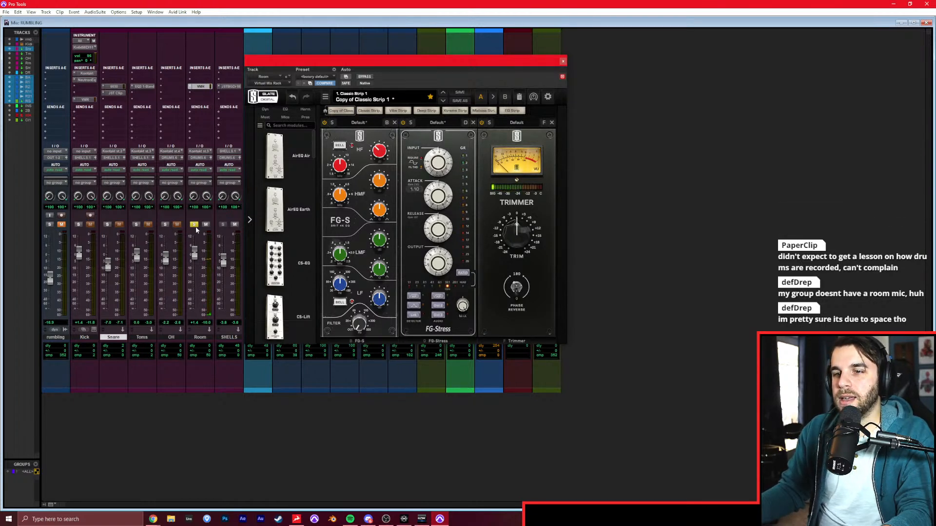
Solo the Kick through Room tracks together and fade the Room track up from silence to +0.7 dB.
{"action": "left_click_drag", "start_coordinate": [195, 253], "coordinate": [203, 321]}
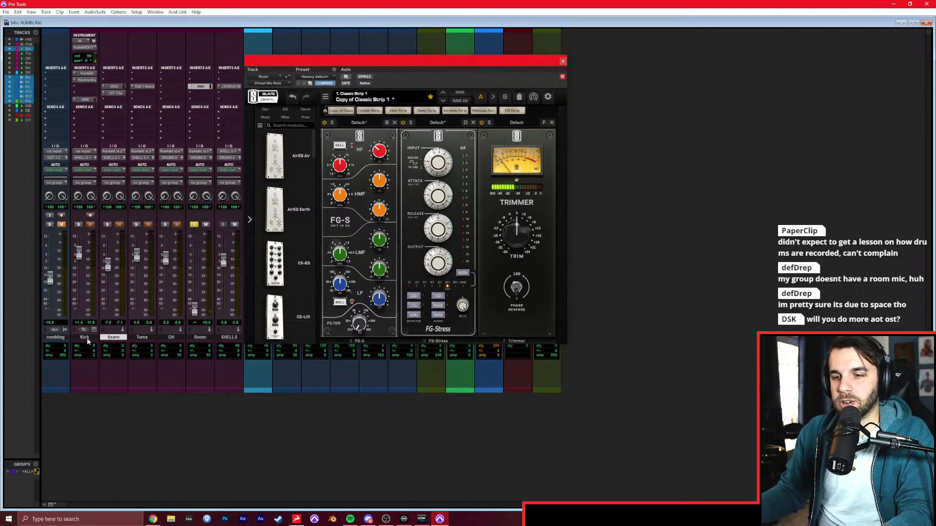
{"action": "left_click", "coordinate": [91, 337]}
{"action": "left_click", "coordinate": [196, 336], "text": "shift"}
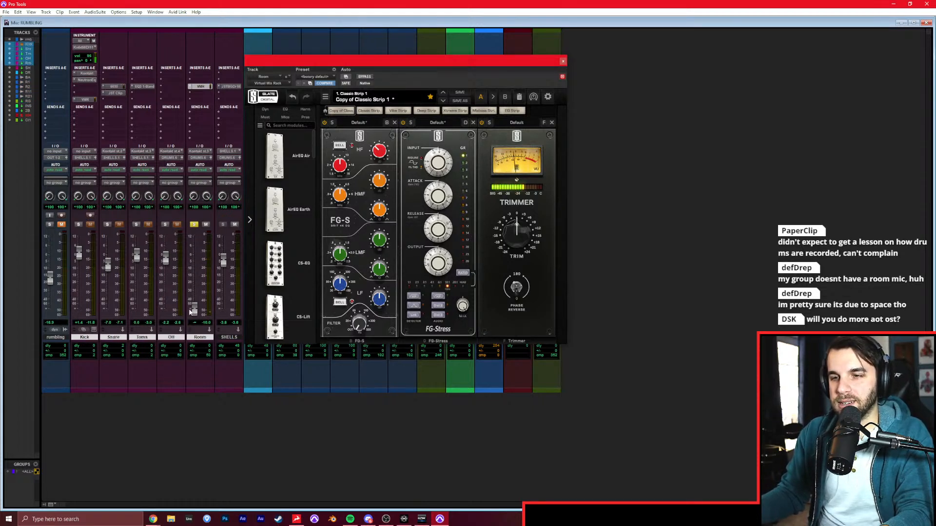
{"action": "left_click", "coordinate": [165, 225], "text": "alt+shift"}
{"action": "left_click_drag", "start_coordinate": [200, 308], "coordinate": [200, 253]}
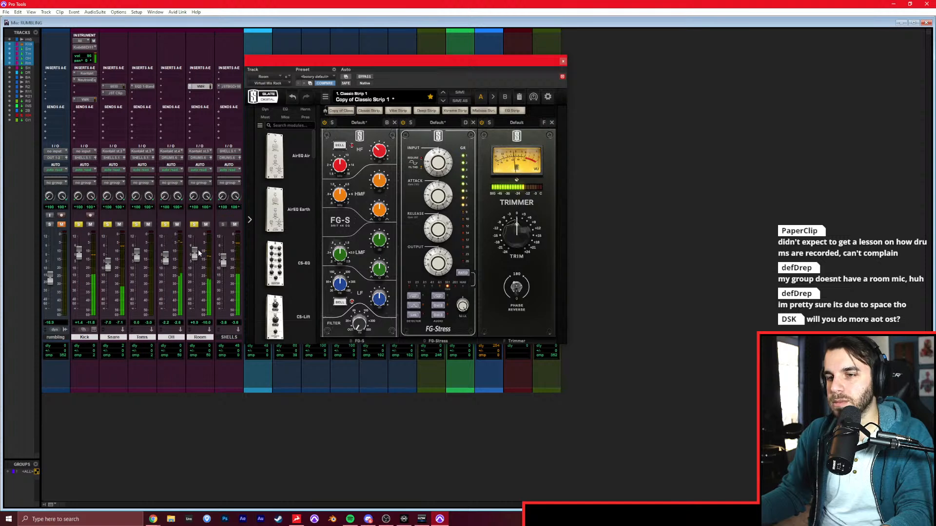
Insert ValhallaVintageVerb on the Room track ahead of the Virtual Mix Rack and set its Color to NOW.
{"action": "left_click", "coordinate": [200, 86]}
{"action": "type", "text": "valhal"}
{"action": "key", "text": "Down"}
{"action": "key", "text": "Return"}
{"action": "left_click", "coordinate": [398, 215]}
{"action": "left_click", "coordinate": [413, 245]}
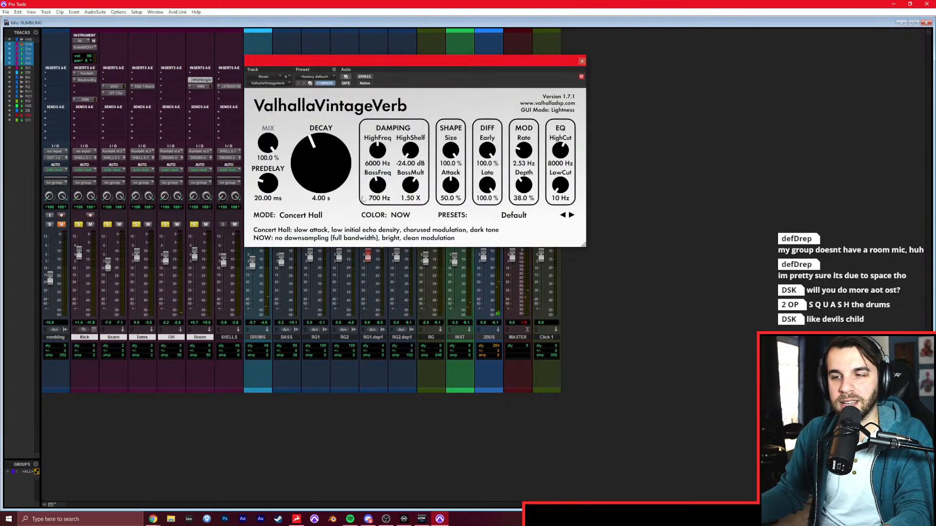
Shorten the Room reverb's decay to 1.27 s and switch its mode to Room.
{"action": "left_click_drag", "start_coordinate": [330, 171], "coordinate": [328, 187]}
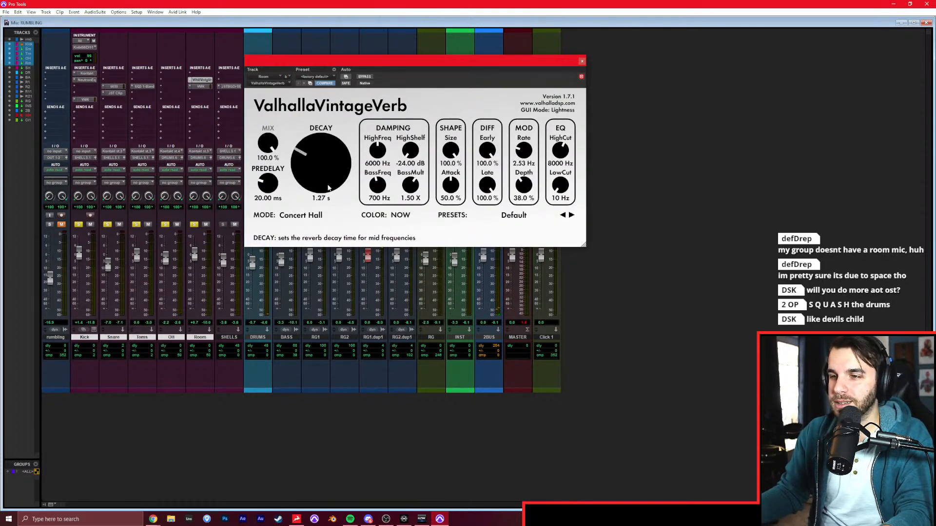
{"action": "left_click", "coordinate": [300, 215]}
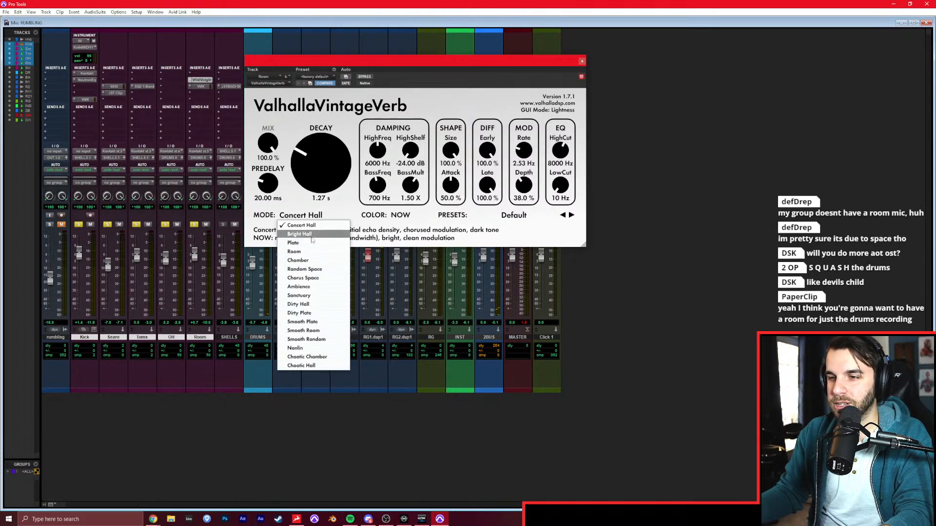
{"action": "left_click", "coordinate": [312, 251]}
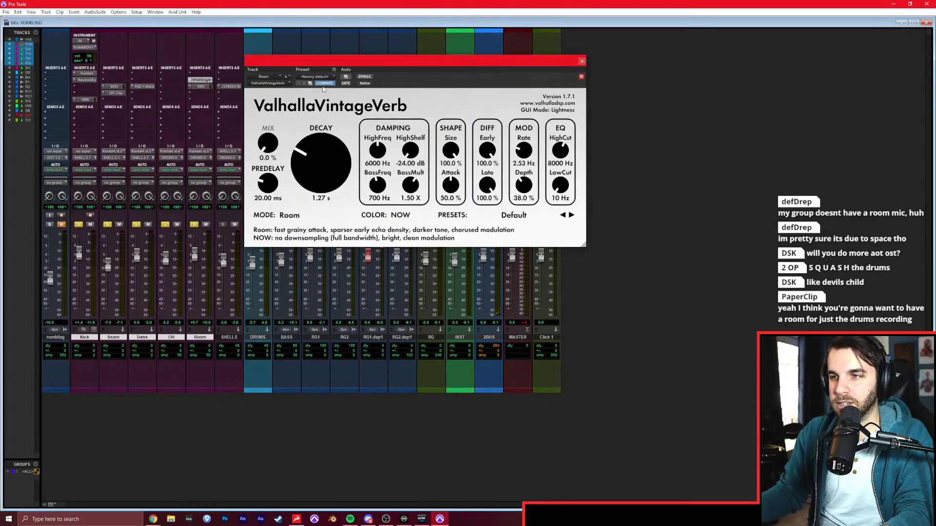
Set the Room reverb to 18.4% mix, 0.20 s decay and 0.00 ms predelay while auditioning it.
{"action": "left_click_drag", "start_coordinate": [332, 58], "coordinate": [424, 55]}
{"action": "left_click_drag", "start_coordinate": [360, 140], "coordinate": [370, 109]}
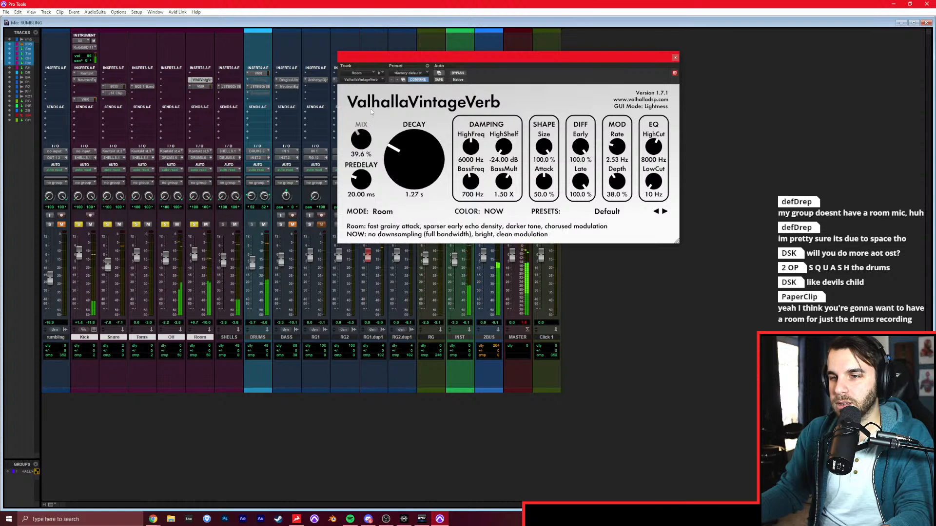
{"action": "left_click_drag", "start_coordinate": [423, 144], "coordinate": [425, 159]}
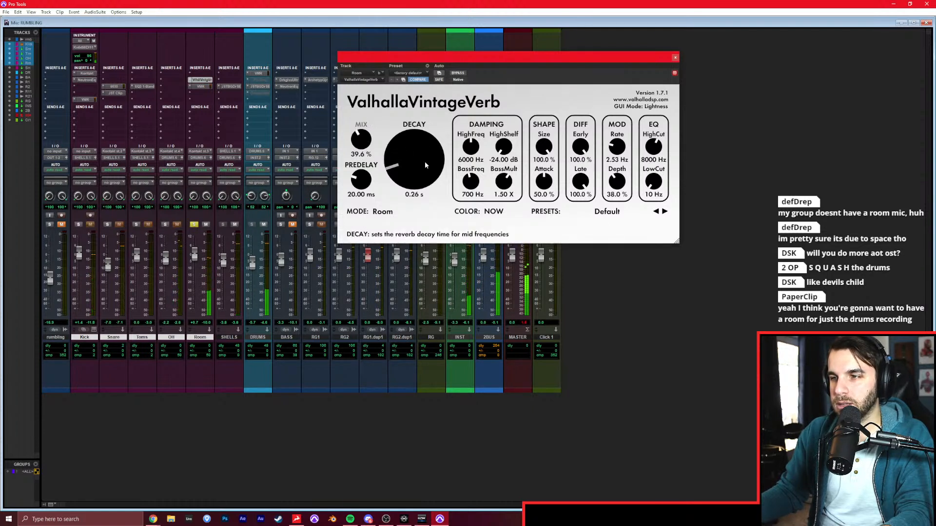
{"action": "left_click_drag", "start_coordinate": [361, 180], "coordinate": [362, 208]}
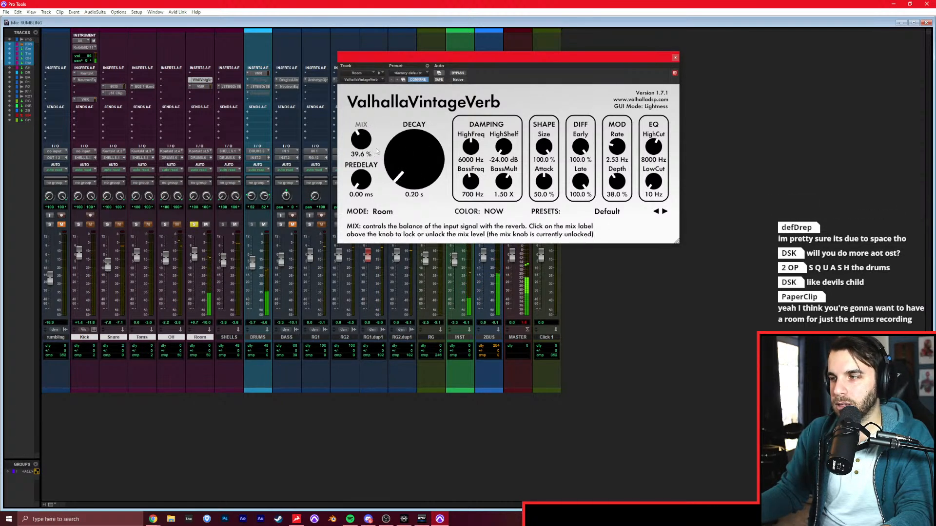
{"action": "left_click_drag", "start_coordinate": [361, 141], "coordinate": [361, 155]}
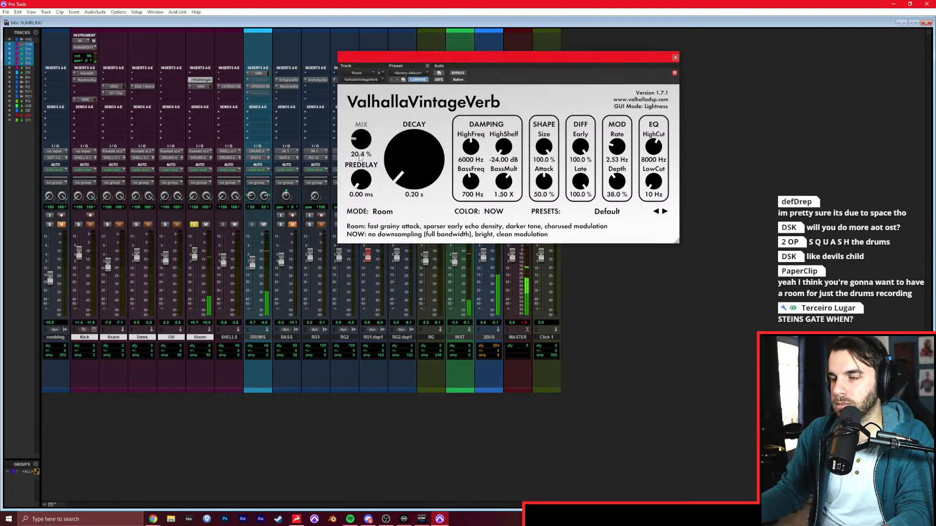
Clear the Room solo, close the reverb and play the full mix from the Intro at bar 2.
{"action": "left_click", "coordinate": [194, 225]}
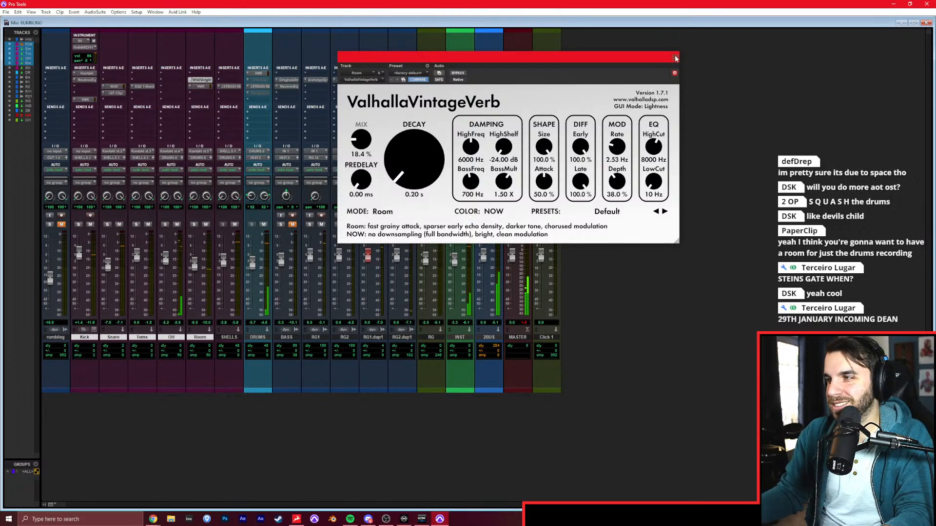
{"action": "left_click", "coordinate": [675, 58]}
{"action": "key", "text": "ctrl+equal"}
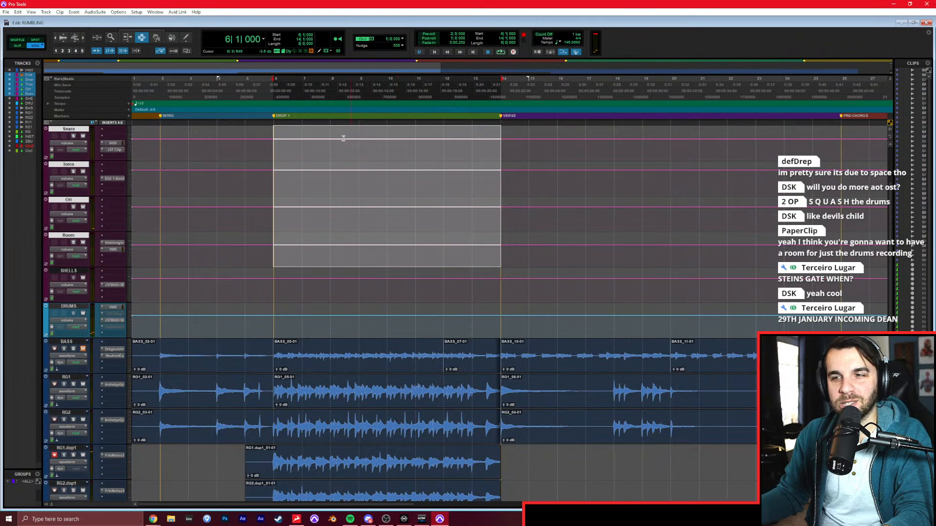
{"action": "left_click", "coordinate": [275, 154]}
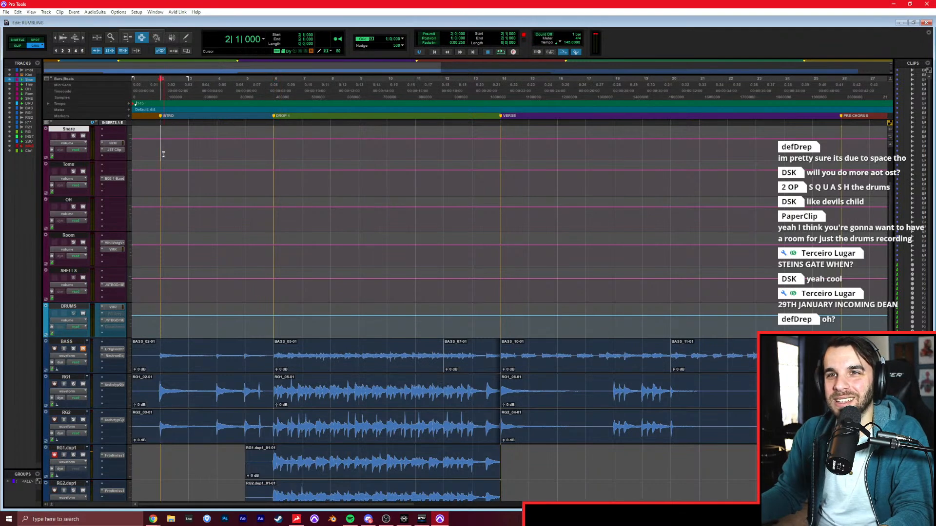
{"action": "key", "text": "space"}
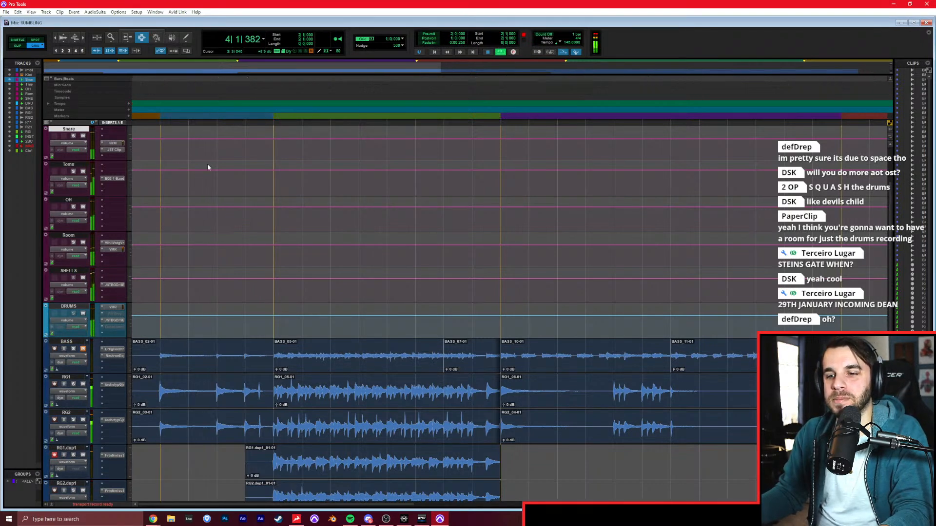
Rebalance the Room track's fader to -6.4 dB during playback and open its Virtual Mix Rack.
{"action": "key", "text": "ctrl+equal"}
{"action": "left_click_drag", "start_coordinate": [193, 263], "coordinate": [194, 267]}
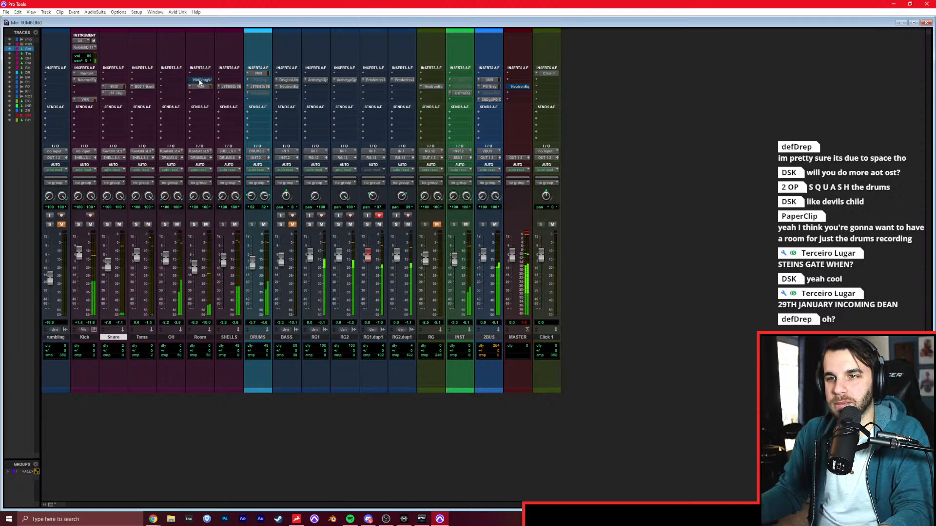
{"action": "left_click_drag", "start_coordinate": [195, 264], "coordinate": [196, 255]}
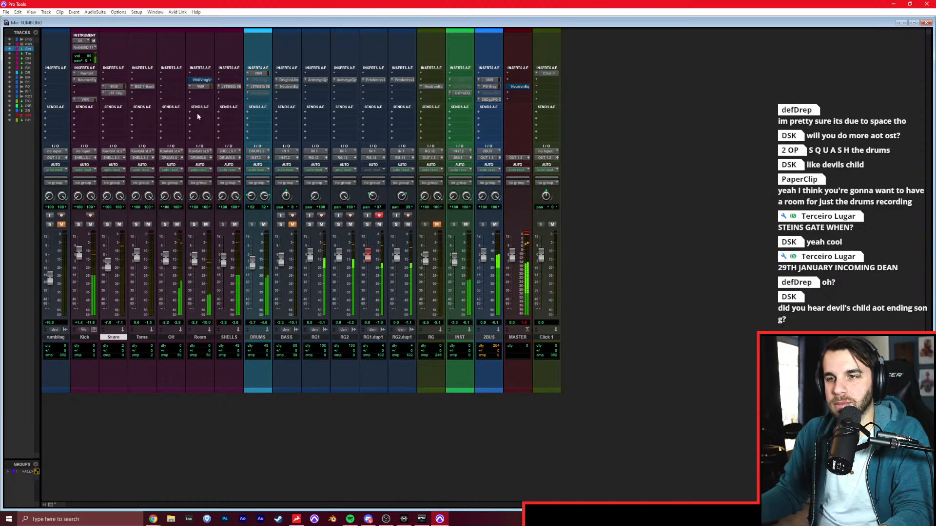
{"action": "left_click", "coordinate": [199, 87]}
{"action": "left_click_drag", "start_coordinate": [195, 258], "coordinate": [195, 264]}
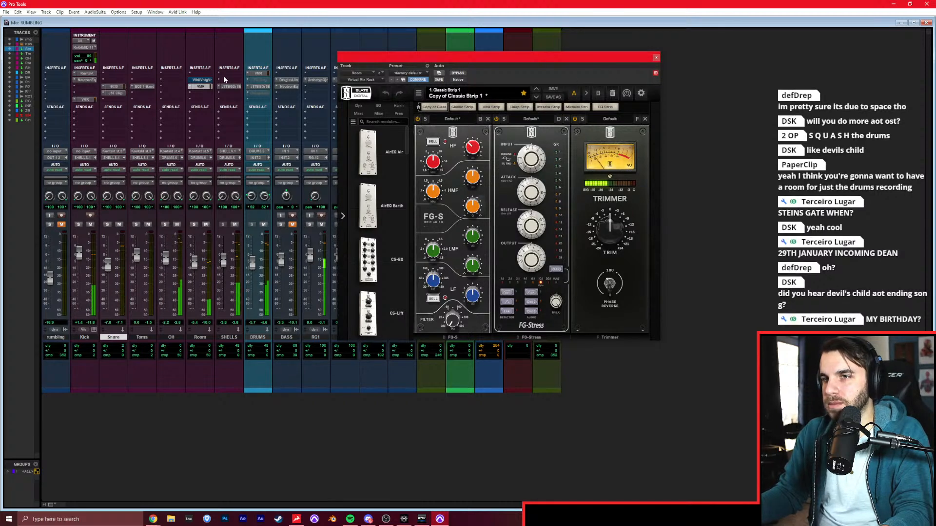
Set the Room reverb's mix to 10.4%, HighCut to 20000 Hz and LowCut to 540 Hz.
{"action": "left_click", "coordinate": [200, 79]}
{"action": "left_click_drag", "start_coordinate": [363, 140], "coordinate": [364, 150]}
{"action": "left_click_drag", "start_coordinate": [652, 147], "coordinate": [652, 115]}
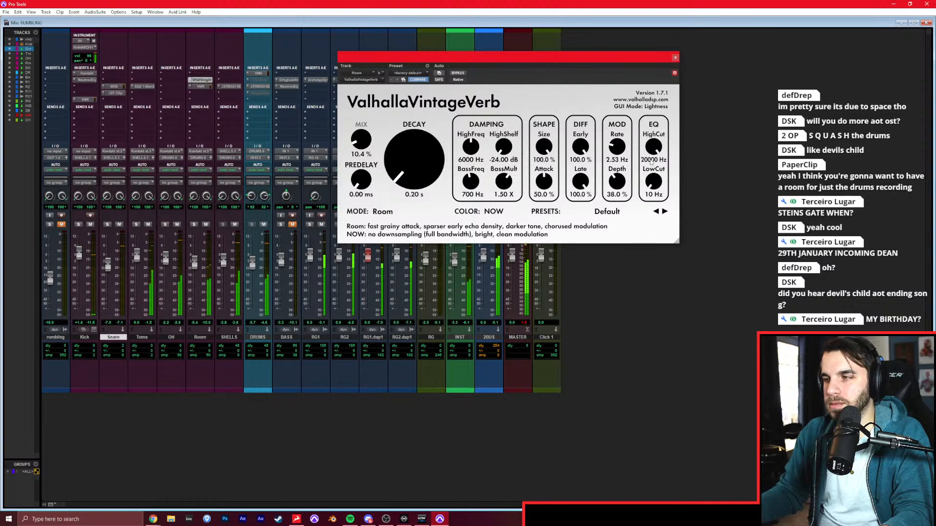
{"action": "left_click_drag", "start_coordinate": [652, 182], "coordinate": [647, 145]}
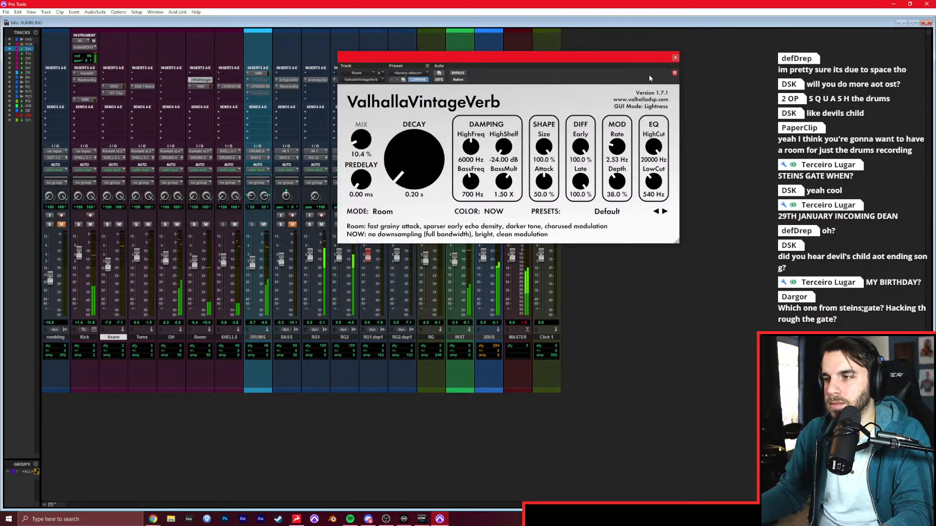
Close the reverb, lower the Room fader to -7.3 dB, and unmute the BASS and RG tracks.
{"action": "left_click", "coordinate": [675, 58]}
{"action": "left_click_drag", "start_coordinate": [197, 265], "coordinate": [197, 267]}
{"action": "left_click", "coordinate": [293, 225]}
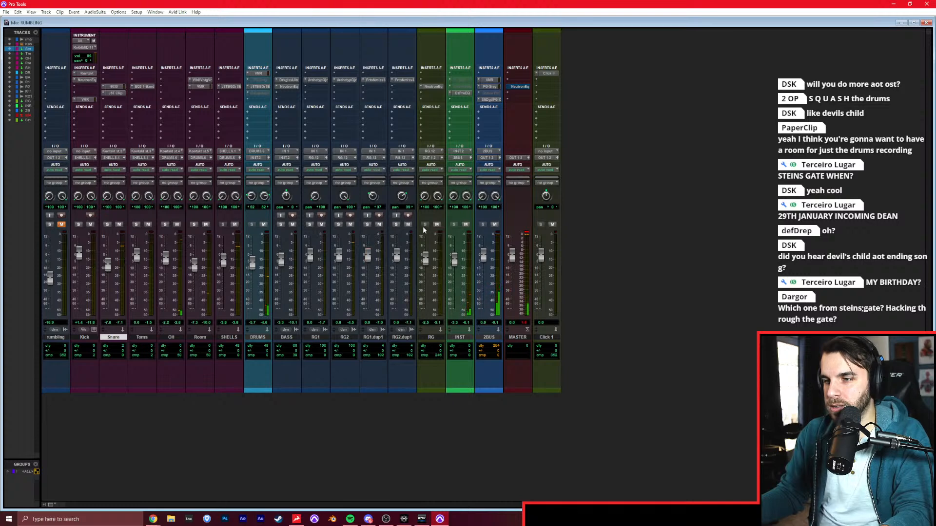
Play back the full mix from the start of Drop 1 at bar 6 and return to the mixer.
{"action": "key", "text": "ctrl+equal"}
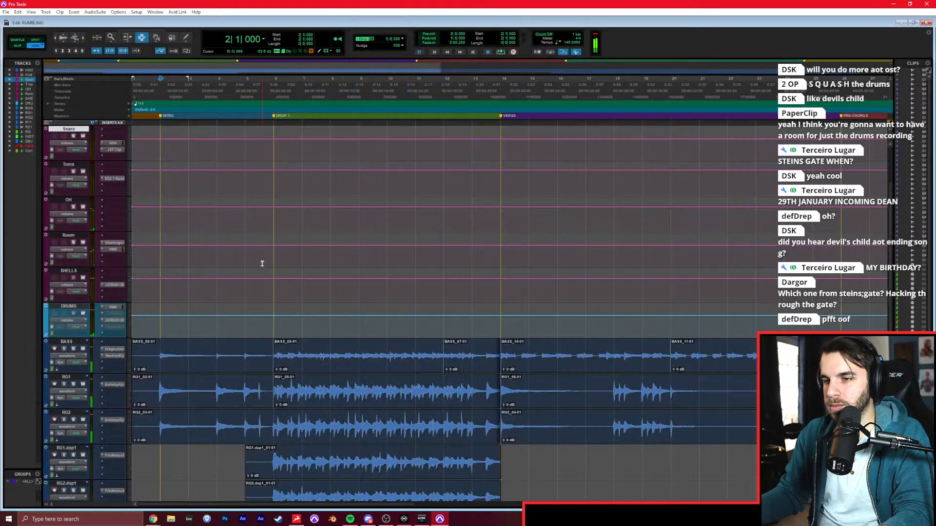
{"action": "left_click", "coordinate": [265, 264]}
{"action": "key", "text": "space"}
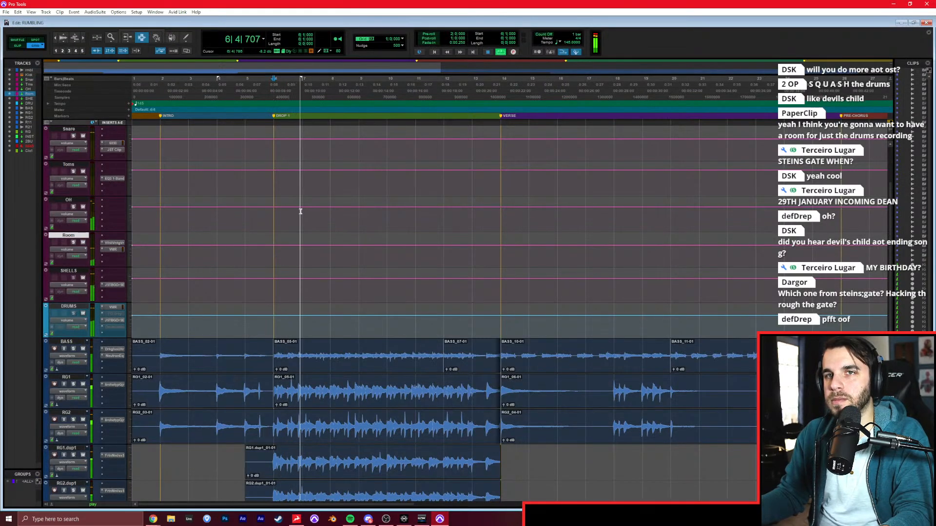
{"action": "key", "text": "space"}
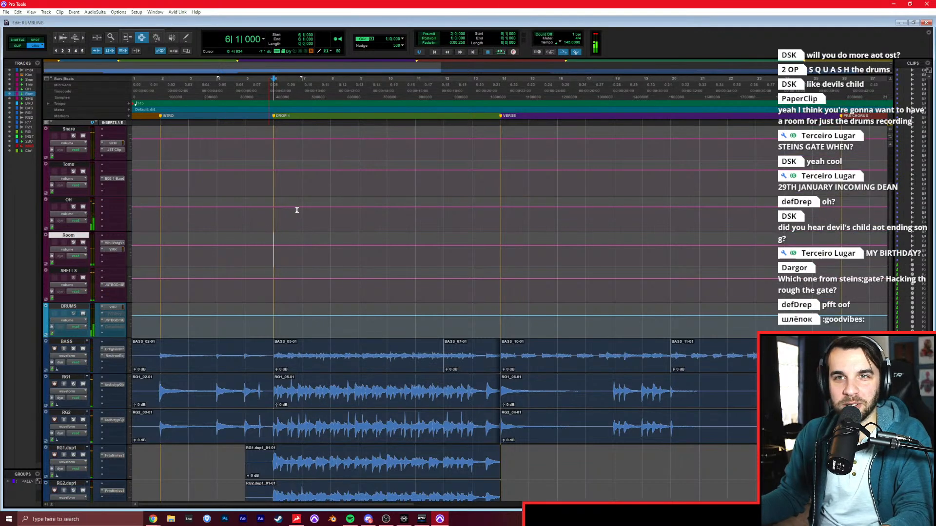
{"action": "key", "text": "space"}
{"action": "key", "text": "ctrl+equal"}
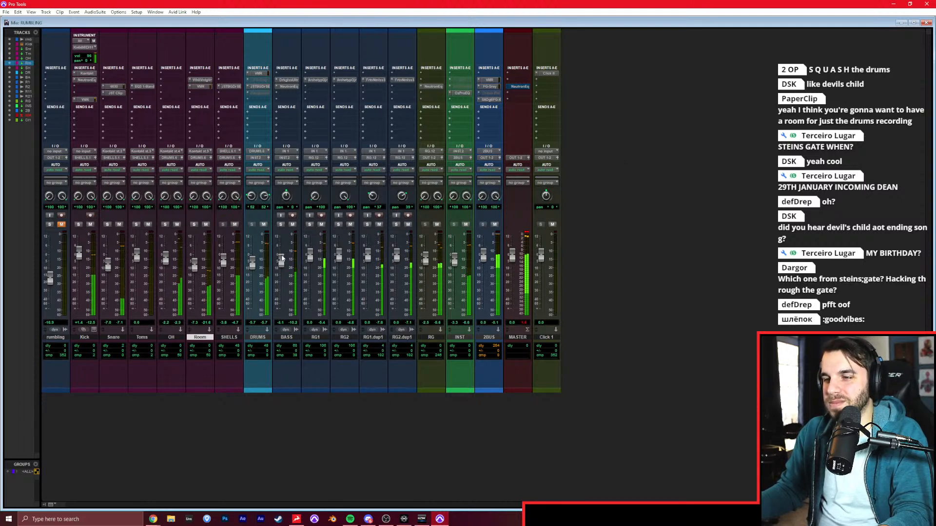
Solo the rumbling reference track, raise its fader to -7.0 dB, and return to the mix with the reference muted.
{"action": "left_click", "coordinate": [50, 225]}
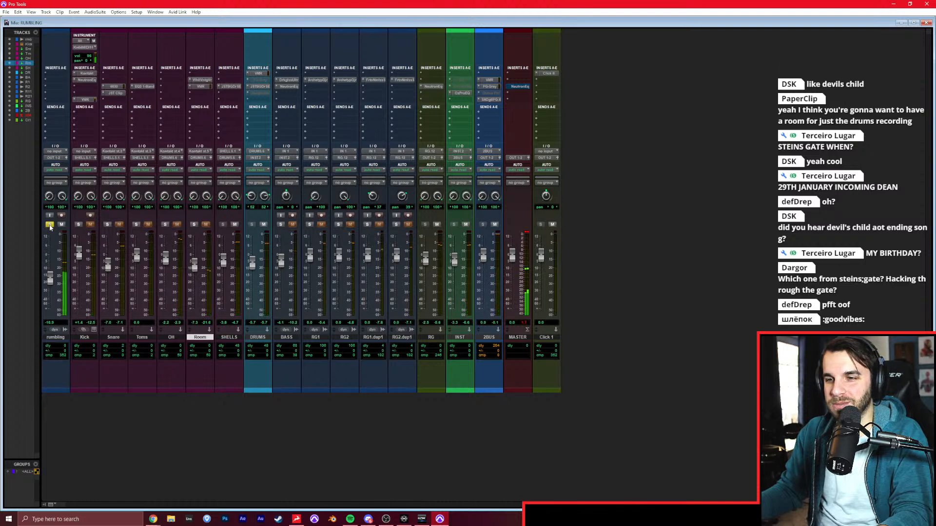
{"action": "left_click_drag", "start_coordinate": [50, 283], "coordinate": [49, 269]}
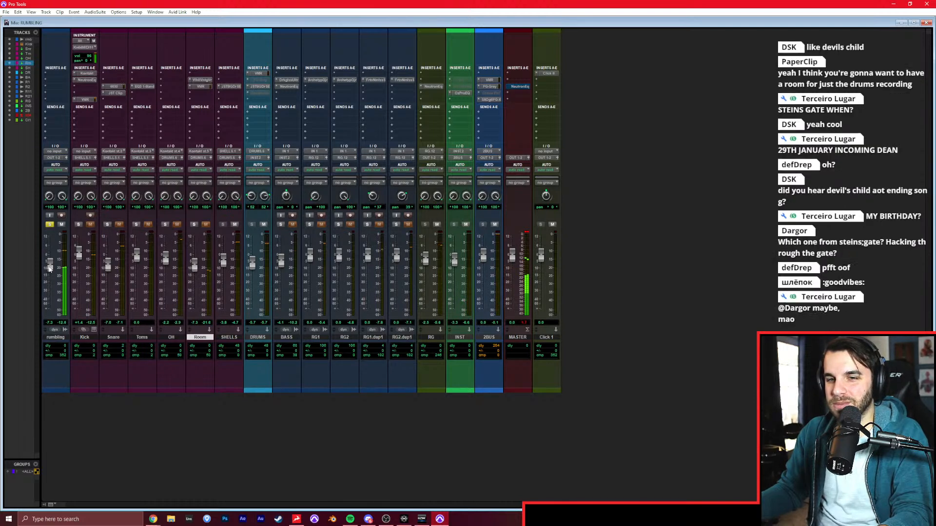
{"action": "left_click", "coordinate": [50, 224]}
{"action": "left_click", "coordinate": [61, 225]}
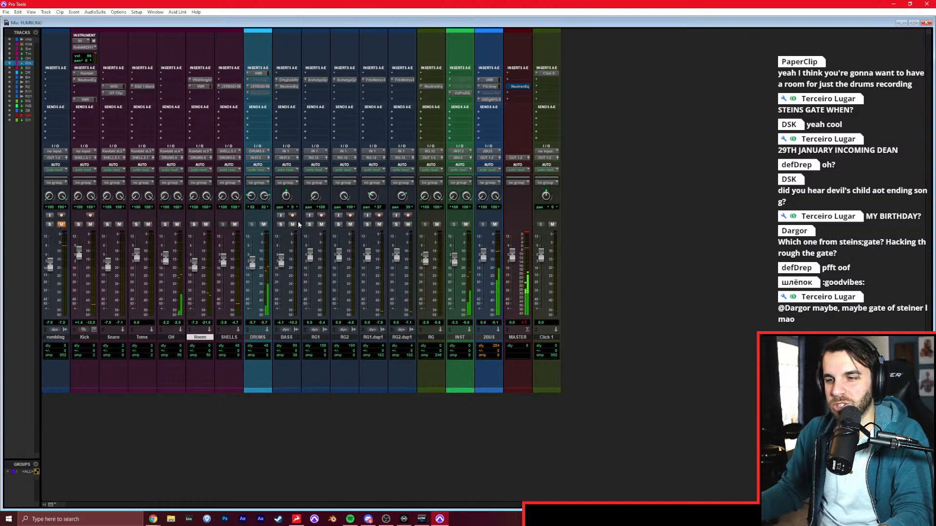
In the Darkglass Ultra on the BASS track, raise the Drive, Lo Mids and Bass controls, and close the plug-in.
{"action": "left_click", "coordinate": [291, 82]}
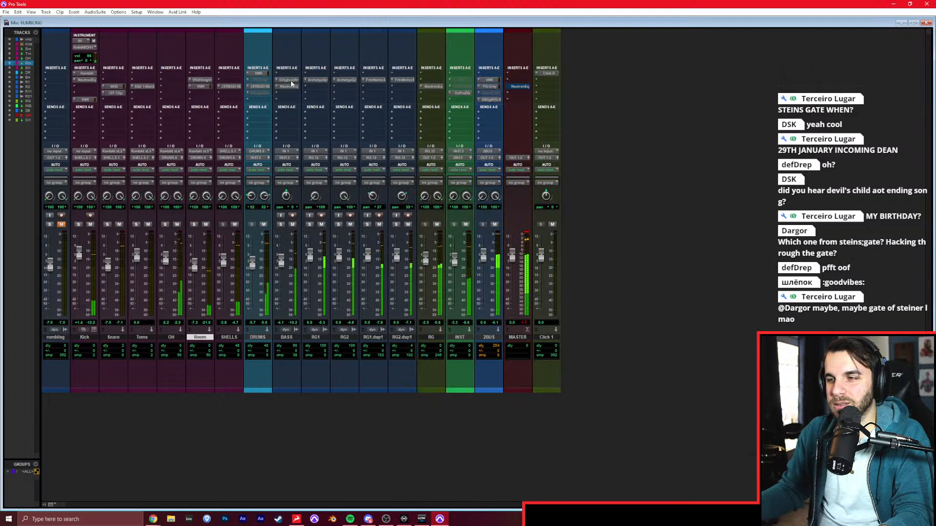
{"action": "left_click_drag", "start_coordinate": [667, 239], "coordinate": [670, 207]}
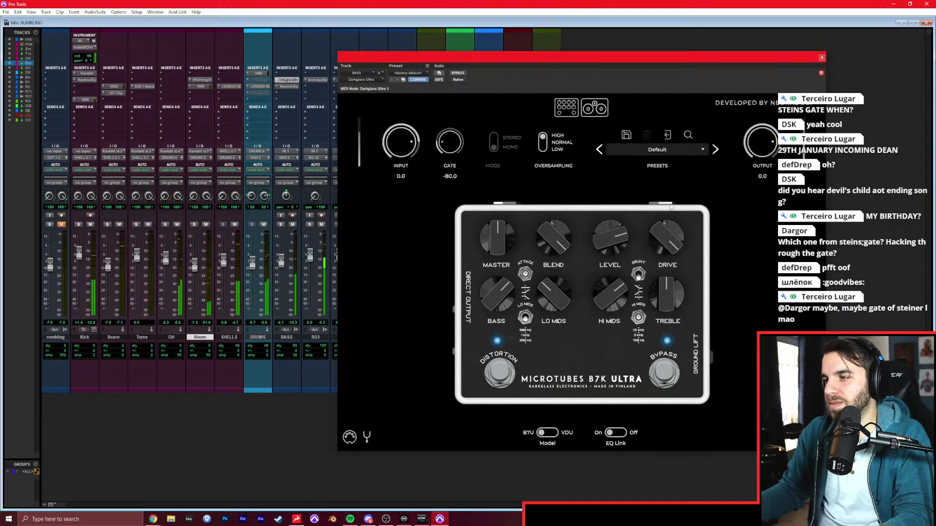
{"action": "left_click_drag", "start_coordinate": [565, 284], "coordinate": [565, 278]}
{"action": "mouse_move", "coordinate": [504, 296]}
{"action": "left_mouse_down"}
{"action": "mouse_move", "coordinate": [497, 272]}
{"action": "mouse_move", "coordinate": [497, 281]}
{"action": "left_mouse_up"}
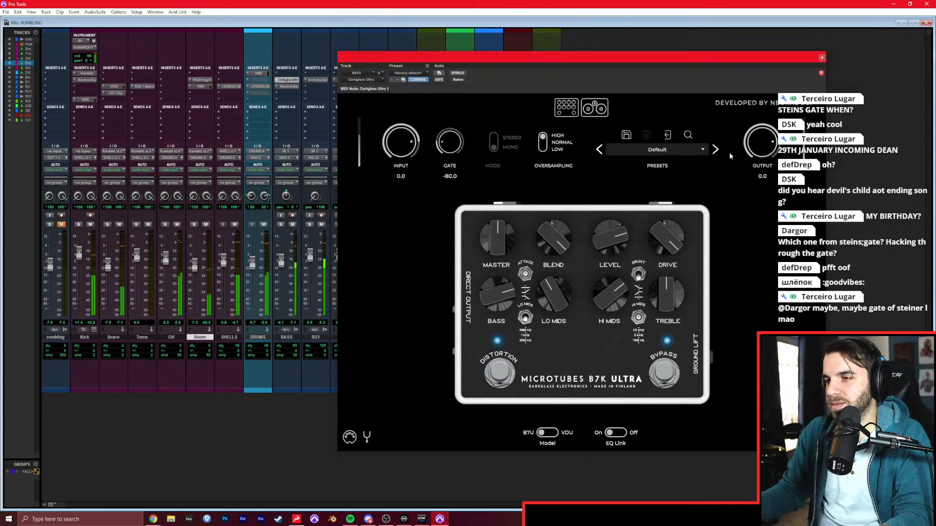
{"action": "left_click", "coordinate": [822, 57]}
Solo the rumbling reference over the Drop 1 selection and move its track between 2BUS and MASTER.
{"action": "left_click", "coordinate": [49, 225]}
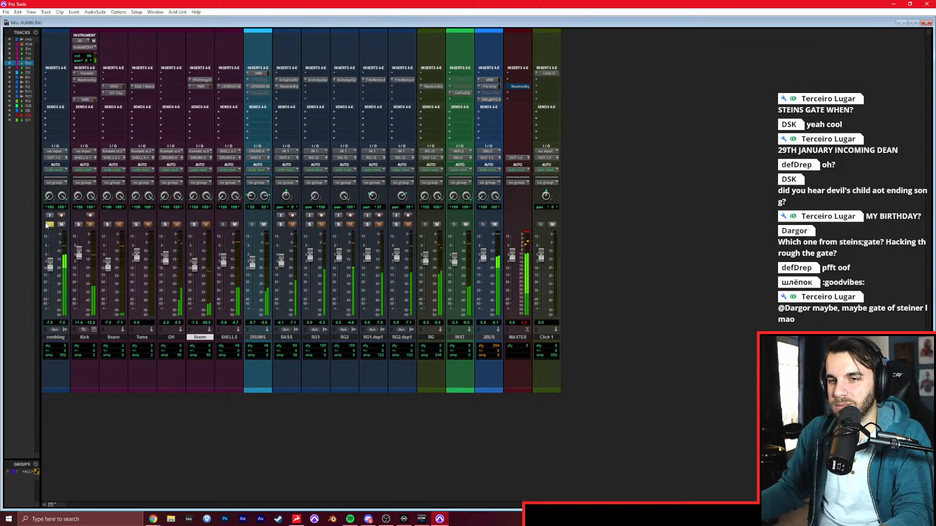
{"action": "key", "text": "ctrl+equal"}
{"action": "left_click_drag", "start_coordinate": [273, 209], "coordinate": [501, 204]}
{"action": "key", "text": "ctrl+equal"}
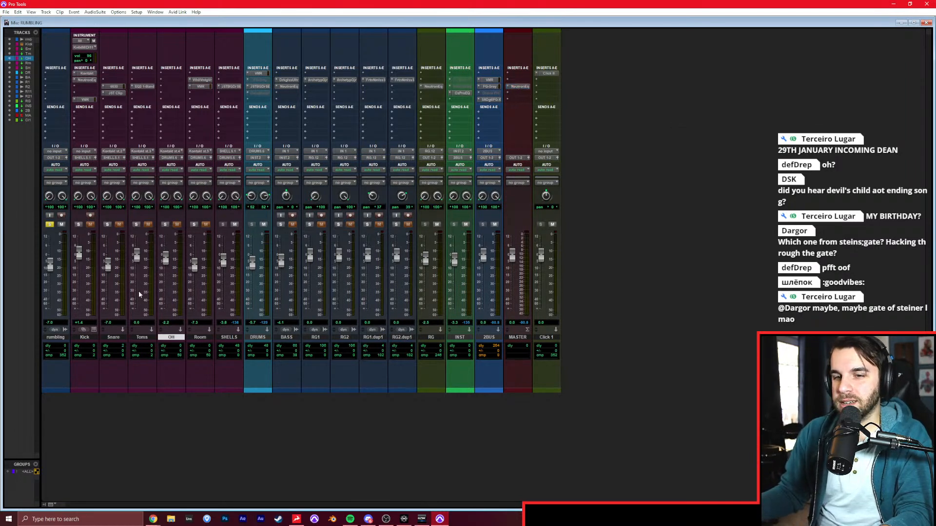
{"action": "left_click_drag", "start_coordinate": [55, 340], "coordinate": [493, 337]}
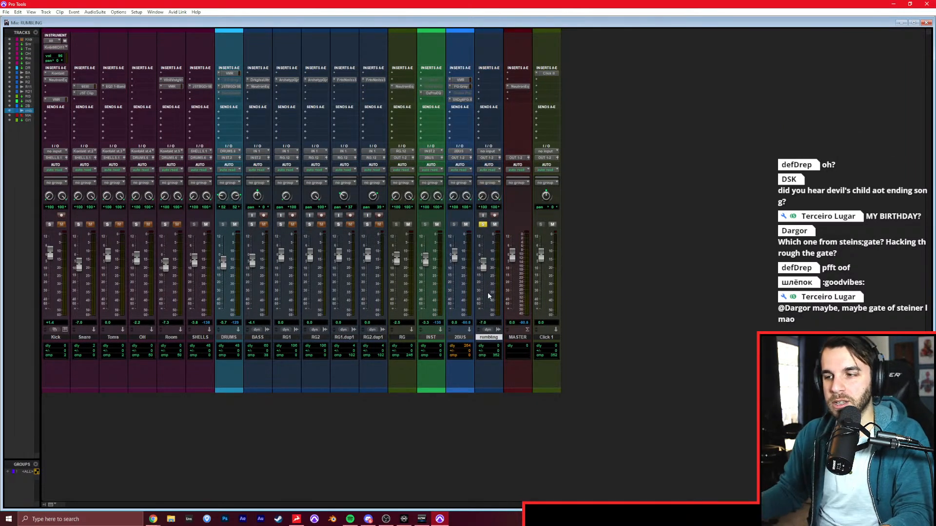
Select the Drop 1 section on the rumbling track in the timeline and set the track's fader to 0.0 dB.
{"action": "key", "text": "ctrl+equal"}
{"action": "scroll", "coordinate": [245, 236], "scroll_direction": "up", "scroll_amount": 2}
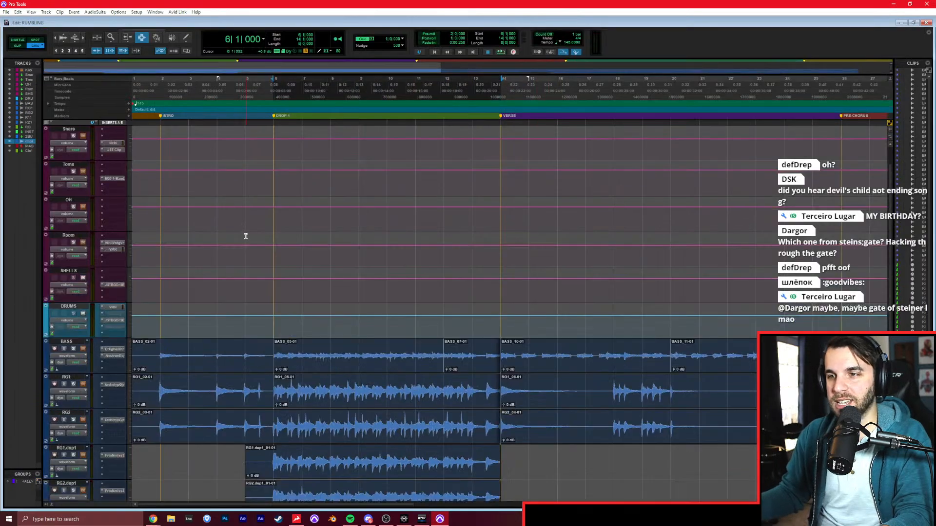
{"action": "scroll", "coordinate": [270, 201], "scroll_direction": "down", "scroll_amount": 4}
{"action": "scroll", "coordinate": [285, 196], "scroll_direction": "down", "scroll_amount": 4}
{"action": "left_click_drag", "start_coordinate": [278, 373], "coordinate": [503, 366]}
{"action": "key", "text": "ctrl+equal"}
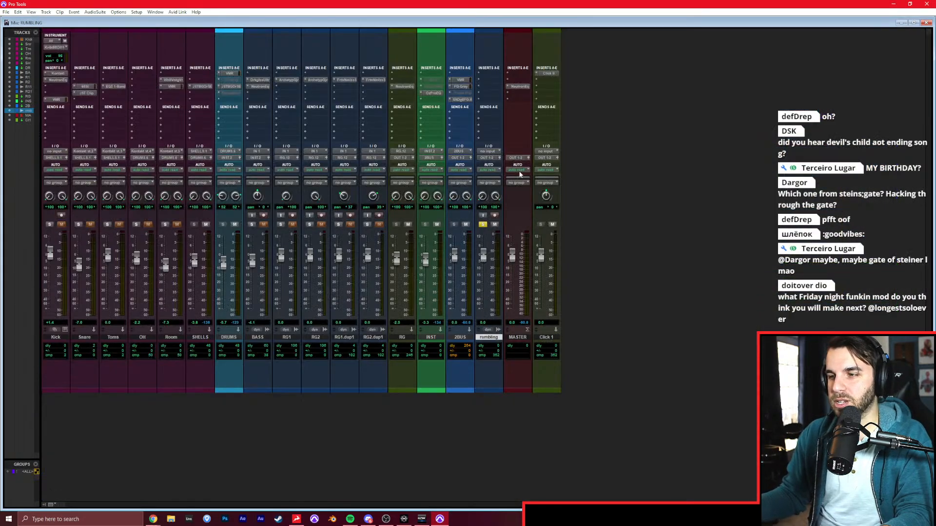
Compare the full mix with the soloed rumbling reference during playback and lower the reference's fader to match levels.
{"action": "left_click", "coordinate": [483, 224]}
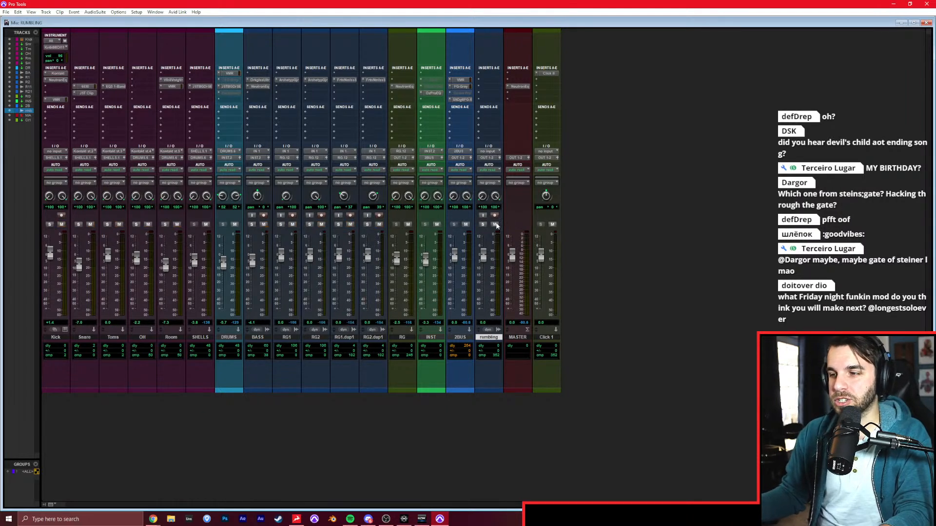
{"action": "key", "text": "space"}
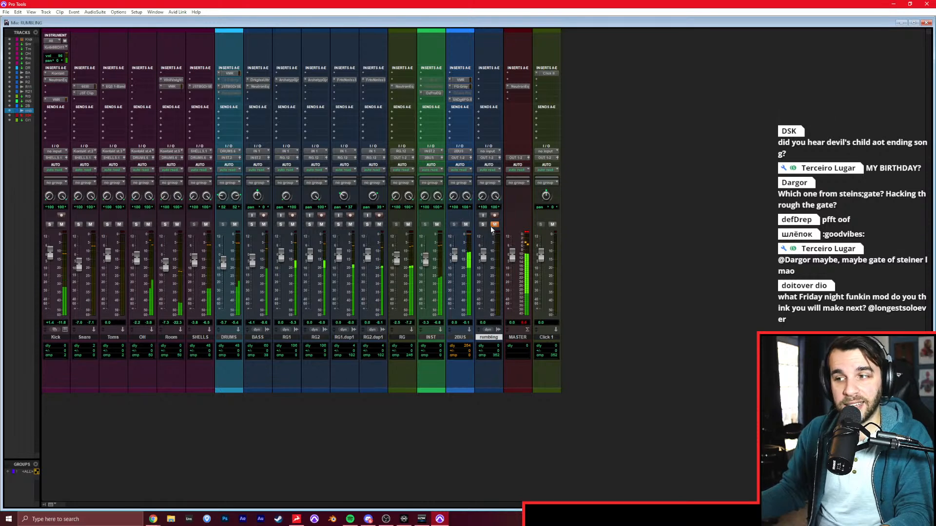
{"action": "left_click", "coordinate": [494, 224]}
{"action": "left_click", "coordinate": [482, 224]}
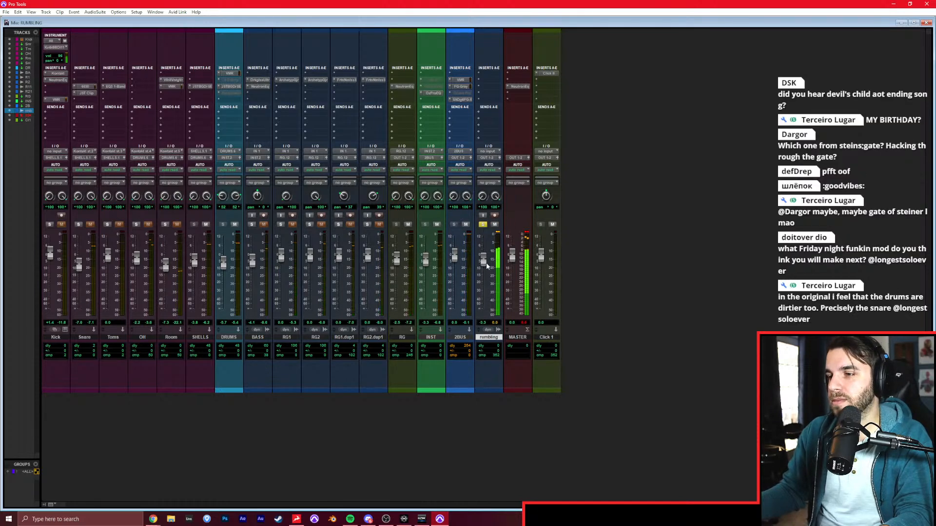
{"action": "key", "text": "space"}
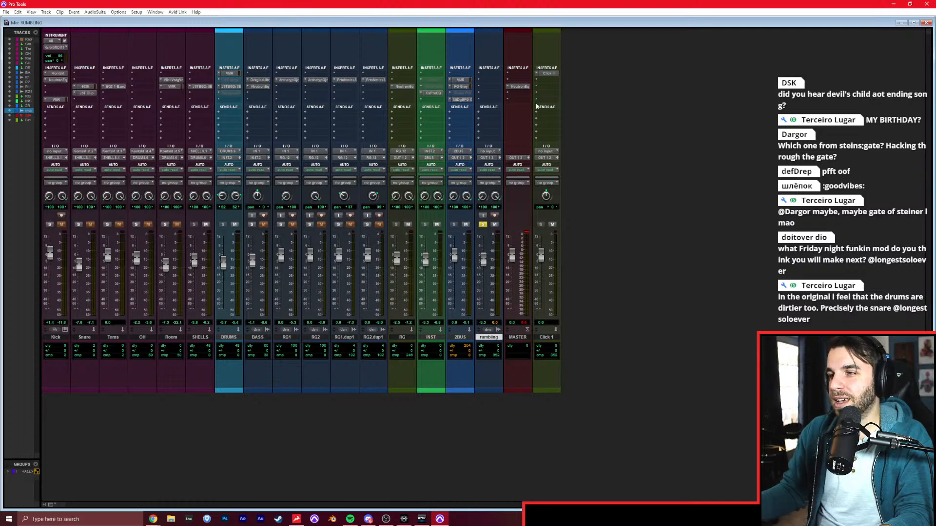
Load the REF - LOWS preset in the MASTER track's Neutron Equalizer and move its window clear of the reference channel.
{"action": "left_click", "coordinate": [526, 86]}
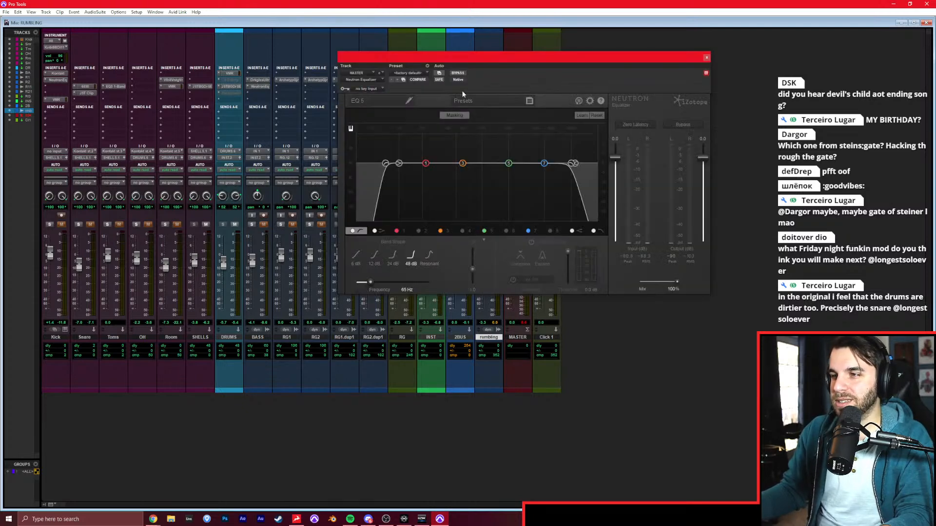
{"action": "left_click", "coordinate": [466, 99]}
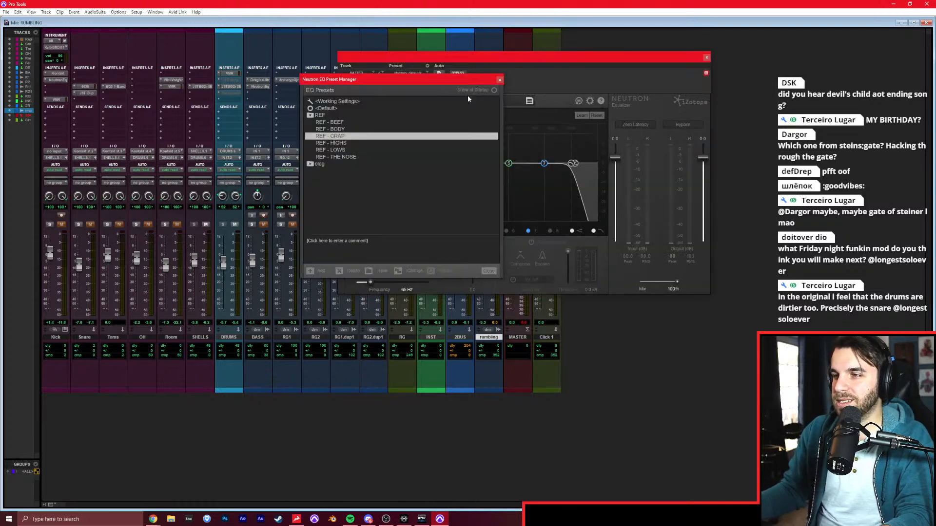
{"action": "left_click", "coordinate": [348, 150]}
{"action": "left_click", "coordinate": [499, 80]}
{"action": "left_click_drag", "start_coordinate": [629, 55], "coordinate": [339, 29]}
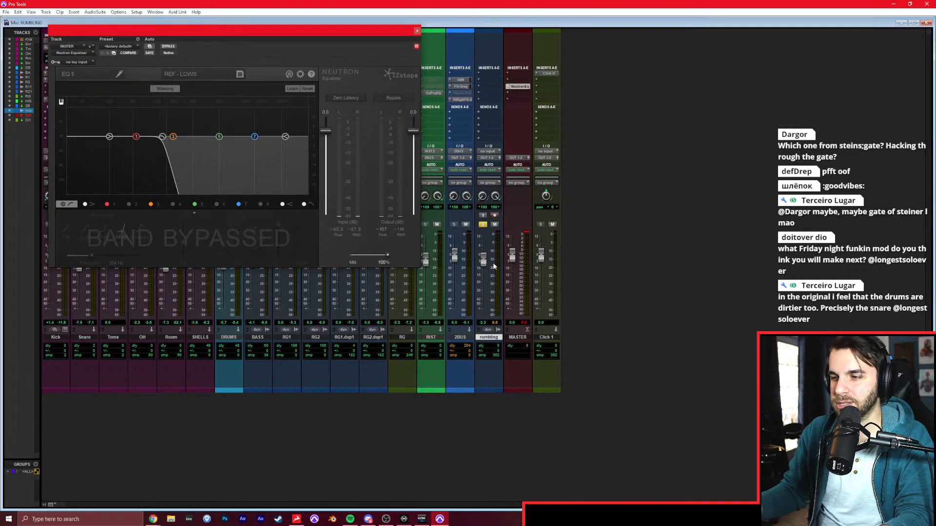
Alternate between the mix and the rumbling reference during playback to compare their low end, and close the master equalizer.
{"action": "key", "text": "space"}
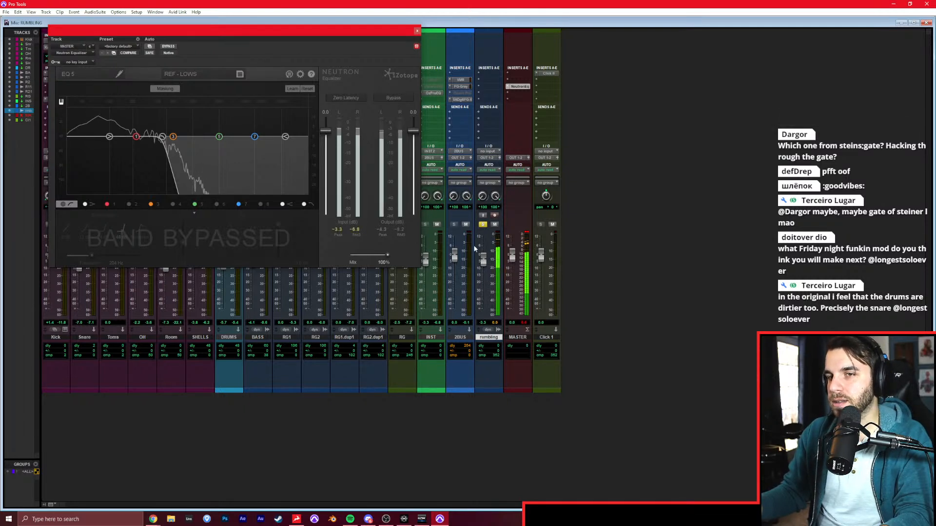
{"action": "left_click", "coordinate": [482, 225]}
{"action": "left_click", "coordinate": [494, 225]}
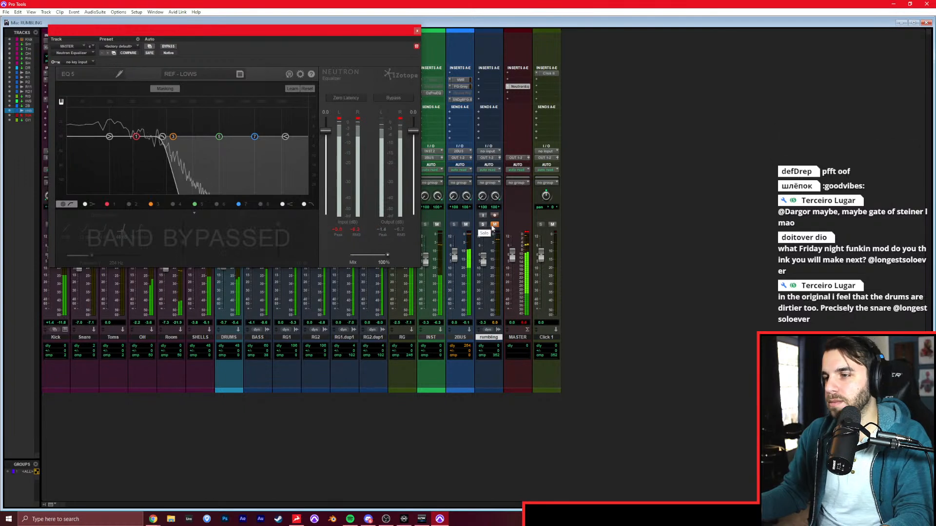
{"action": "left_click", "coordinate": [494, 224]}
{"action": "left_click", "coordinate": [483, 225]}
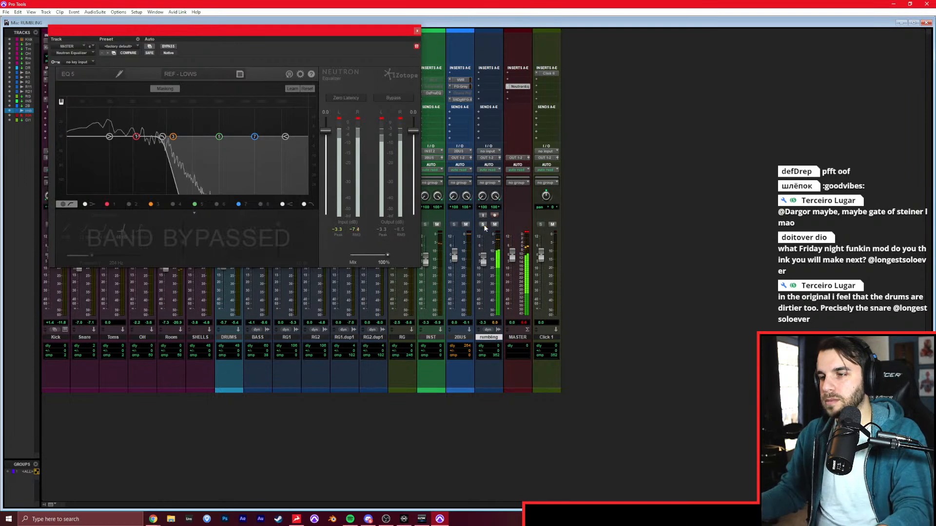
{"action": "left_click", "coordinate": [483, 225]}
{"action": "left_click", "coordinate": [494, 225]}
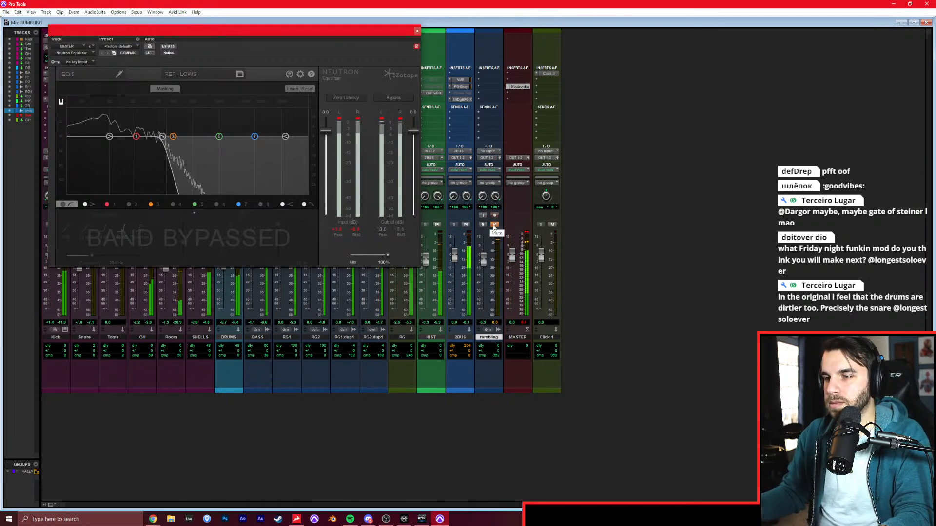
{"action": "left_click", "coordinate": [482, 224]}
{"action": "left_click", "coordinate": [417, 31]}
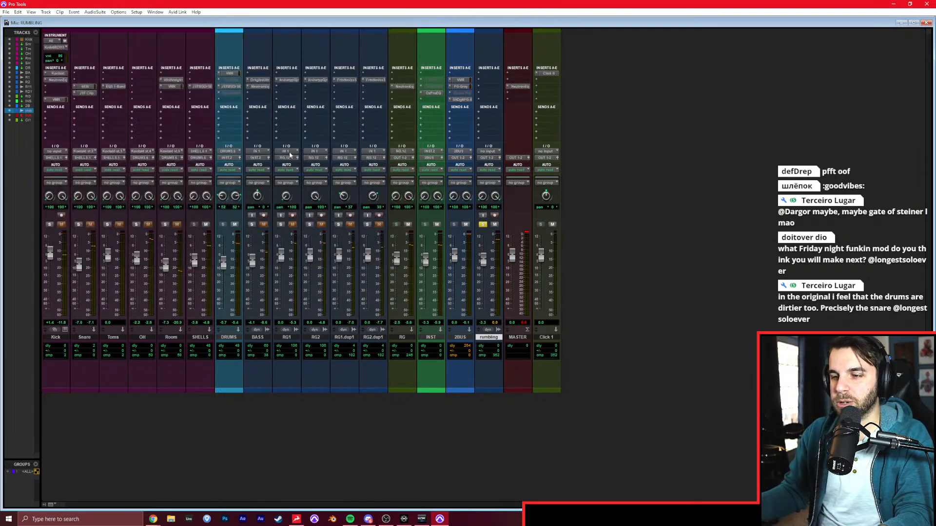
Solo RG1.dup1 and RG2.dup1, and boost band 1 of the RG equalizer by 6.9 dB at 171 Hz with a Q of 0.7.
{"action": "key", "text": "shift+s"}
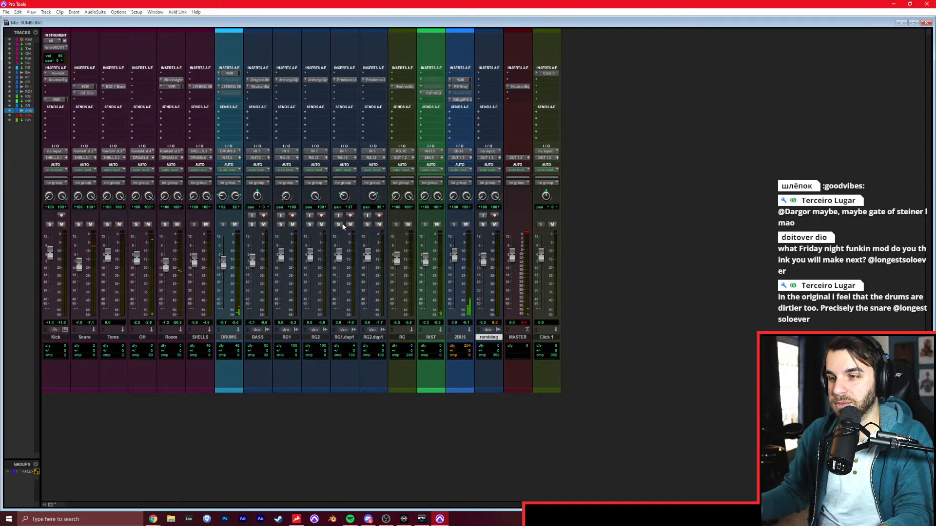
{"action": "left_click", "coordinate": [339, 224]}
{"action": "left_click", "coordinate": [367, 224]}
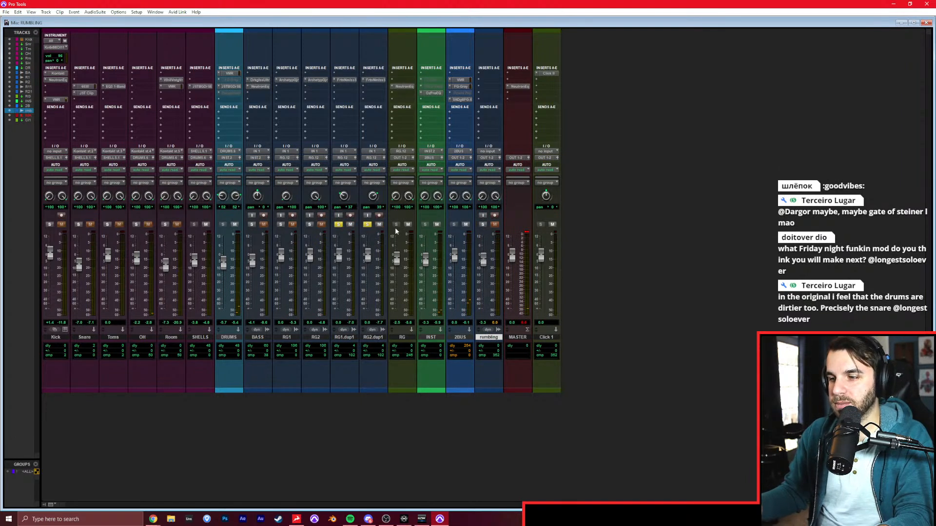
{"action": "left_click", "coordinate": [398, 87]}
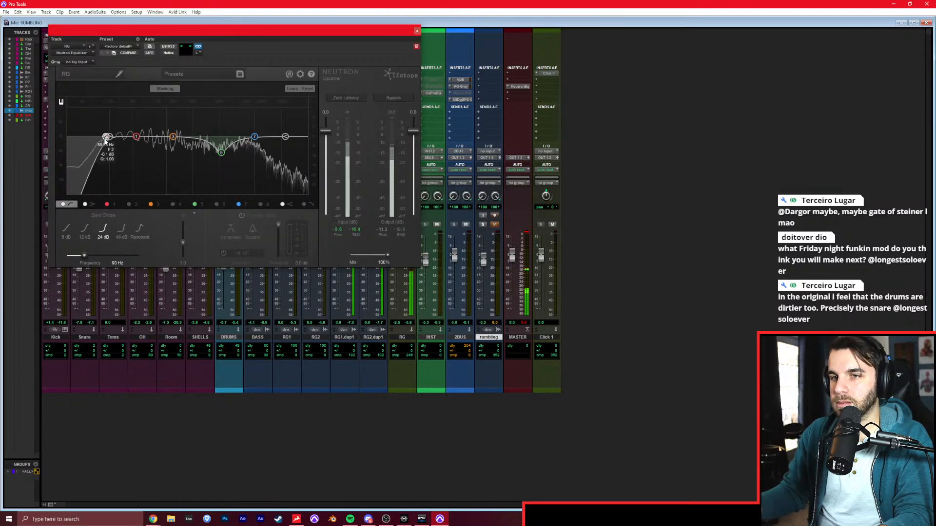
{"action": "left_click_drag", "start_coordinate": [136, 136], "coordinate": [129, 125]}
{"action": "scroll", "coordinate": [129, 129], "scroll_direction": "down", "scroll_amount": 5}
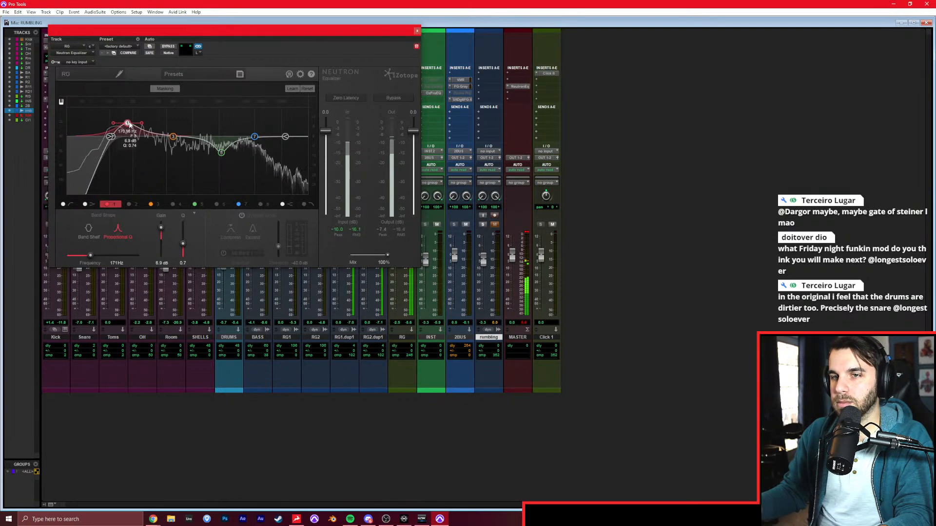
{"action": "left_click", "coordinate": [417, 31]}
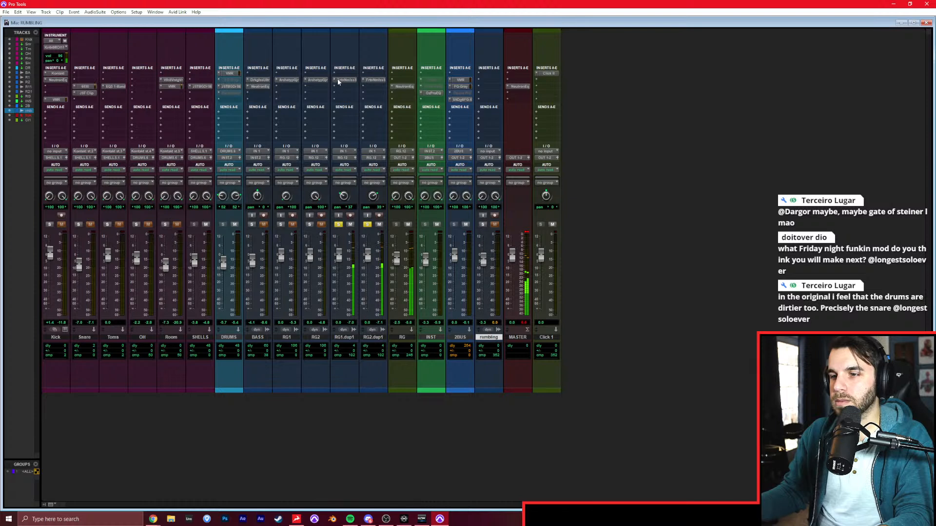
Solo the BASS track together with all four rhythm guitar tracks.
{"action": "left_click", "coordinate": [367, 224]}
{"action": "left_click", "coordinate": [310, 225]}
{"action": "left_click", "coordinate": [281, 224]}
{"action": "left_click", "coordinate": [338, 225]}
{"action": "left_click", "coordinate": [367, 224]}
{"action": "left_click", "coordinate": [252, 224]}
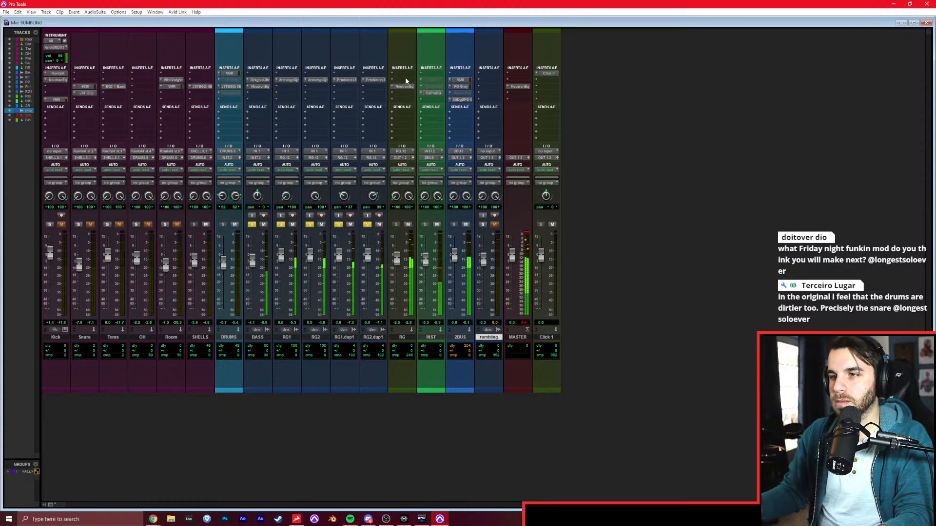
In the BASS equalizer, cut the lows with band 1 near the RG boost and add a band 2 boost below it.
{"action": "left_click", "coordinate": [263, 86]}
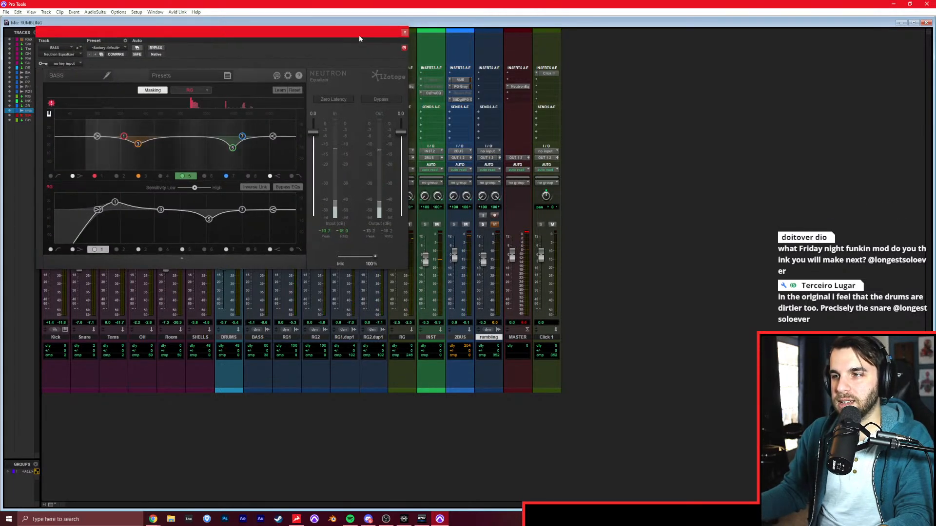
{"action": "left_click_drag", "start_coordinate": [356, 36], "coordinate": [336, 33]}
{"action": "left_click", "coordinate": [409, 88]}
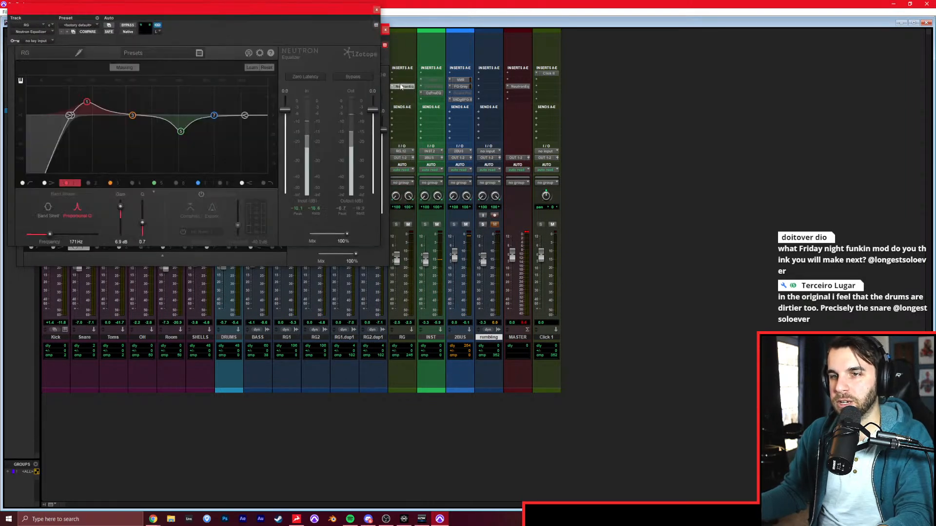
{"action": "left_click", "coordinate": [377, 11]}
{"action": "key", "text": "space"}
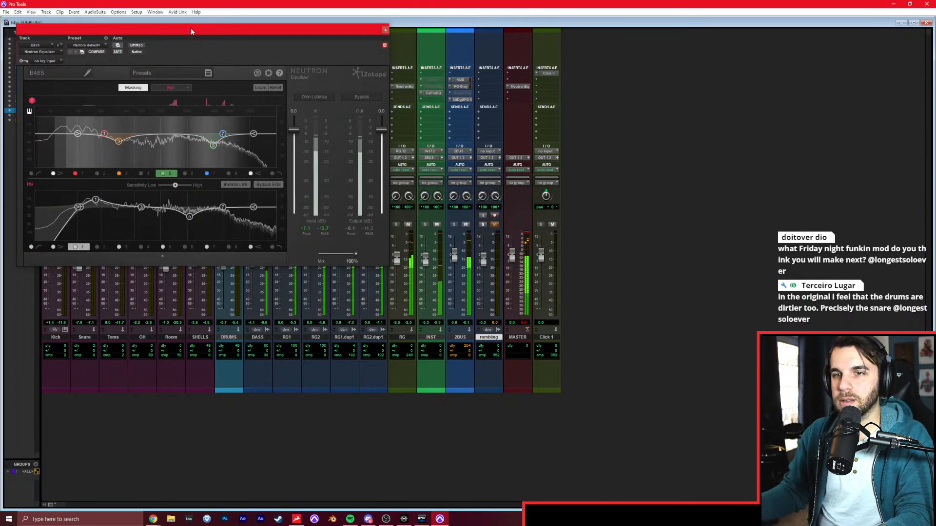
{"action": "left_click_drag", "start_coordinate": [189, 28], "coordinate": [269, 30]}
{"action": "left_click_drag", "start_coordinate": [185, 137], "coordinate": [167, 149]}
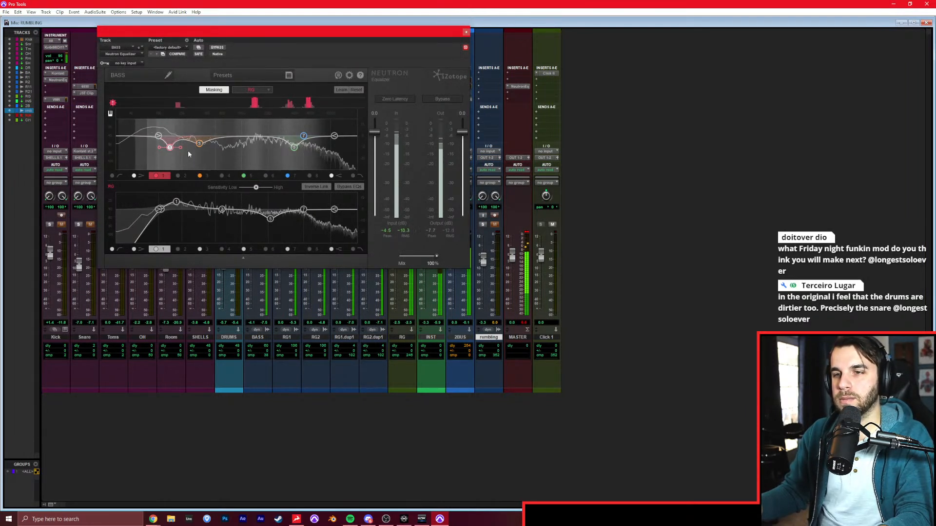
{"action": "left_click", "coordinate": [178, 176]}
{"action": "left_click_drag", "start_coordinate": [202, 135], "coordinate": [148, 129]}
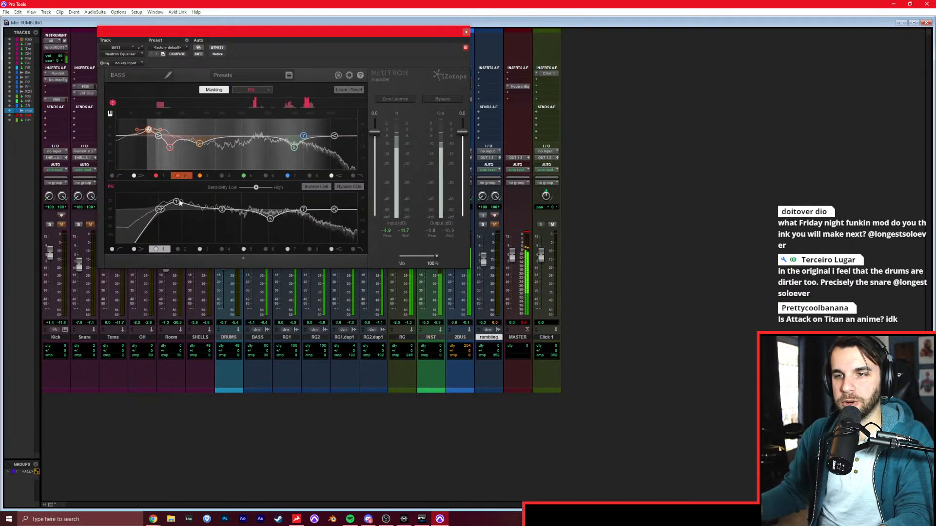
{"action": "left_click", "coordinate": [465, 33]}
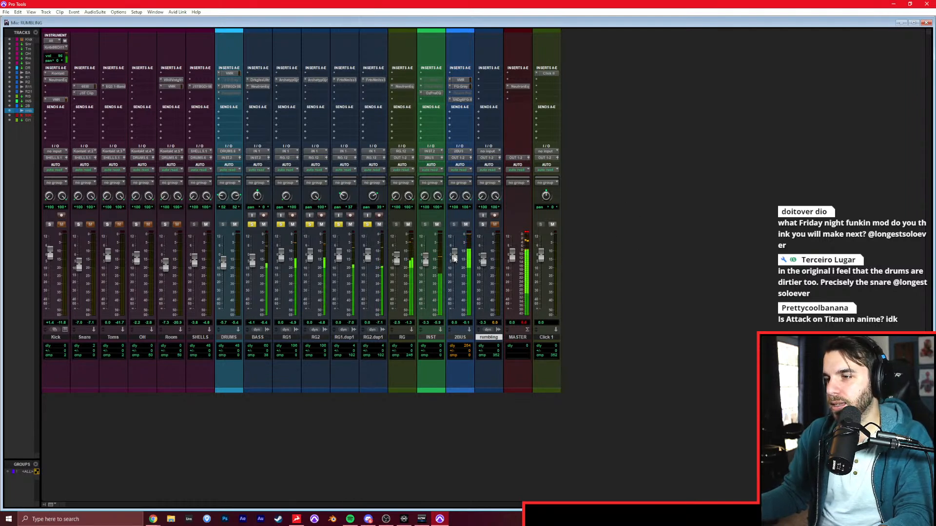
Clear the bass and guitar solos and compare the full mix with the soloed rumbling reference.
{"action": "left_click", "coordinate": [367, 226], "text": "alt"}
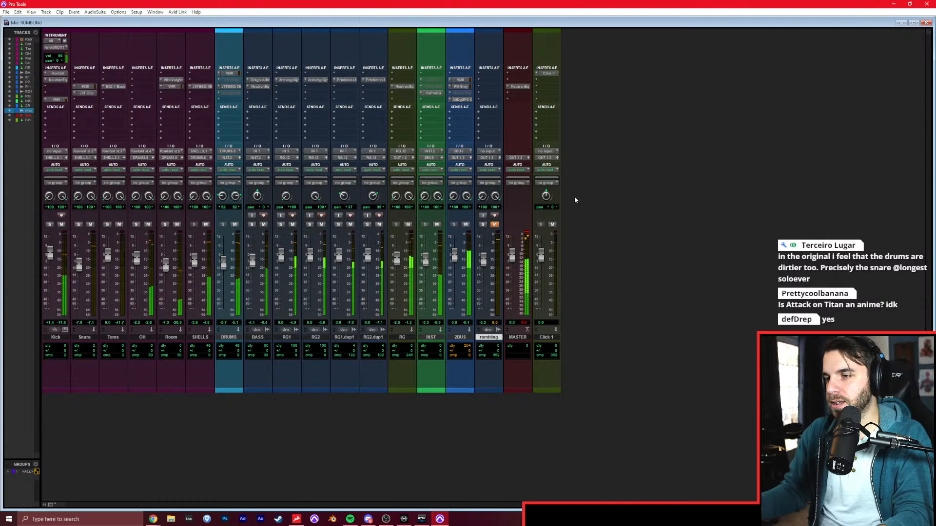
{"action": "key", "text": "space"}
{"action": "left_click", "coordinate": [493, 225]}
{"action": "left_click", "coordinate": [482, 225]}
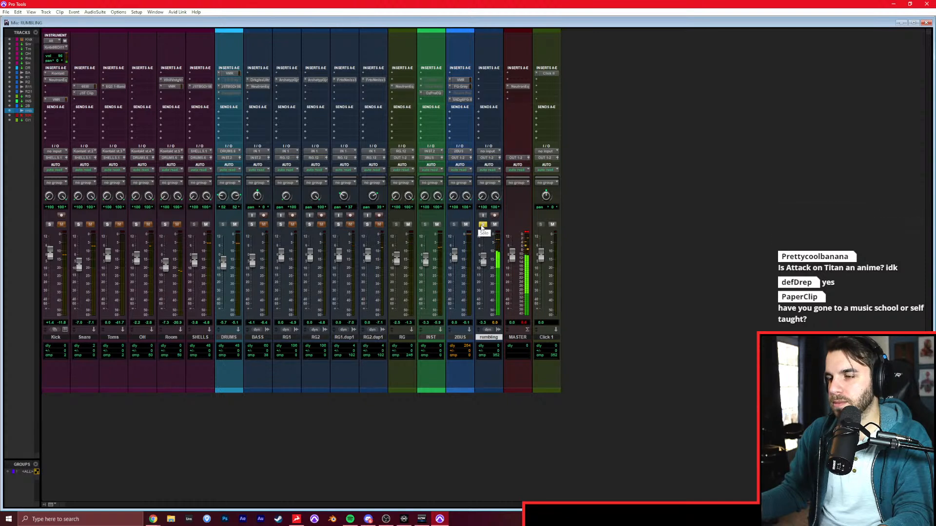
{"action": "left_click", "coordinate": [482, 225]}
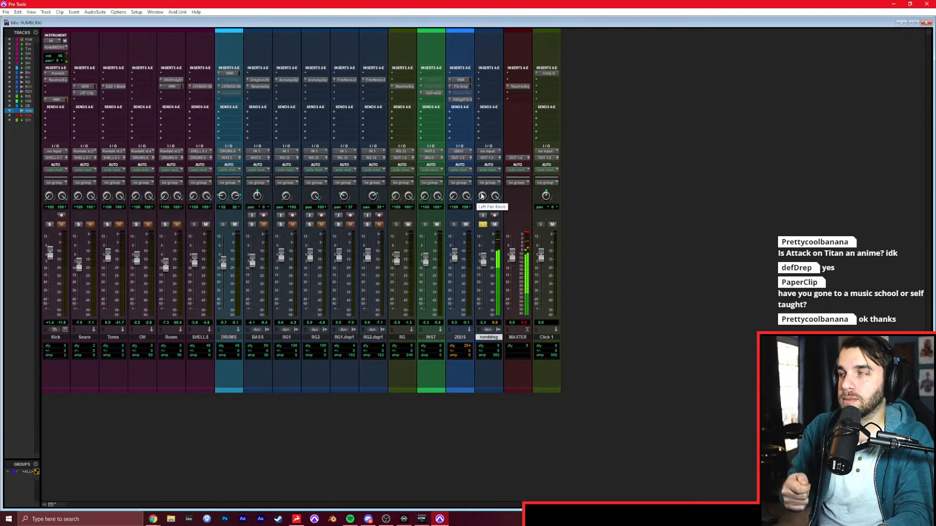
Mute the rumbling reference, insert a Virtual Mix Rack on the Snare track, and replace its default modules with a CS-EQ.
{"action": "left_click", "coordinate": [484, 225]}
{"action": "left_click", "coordinate": [493, 225]}
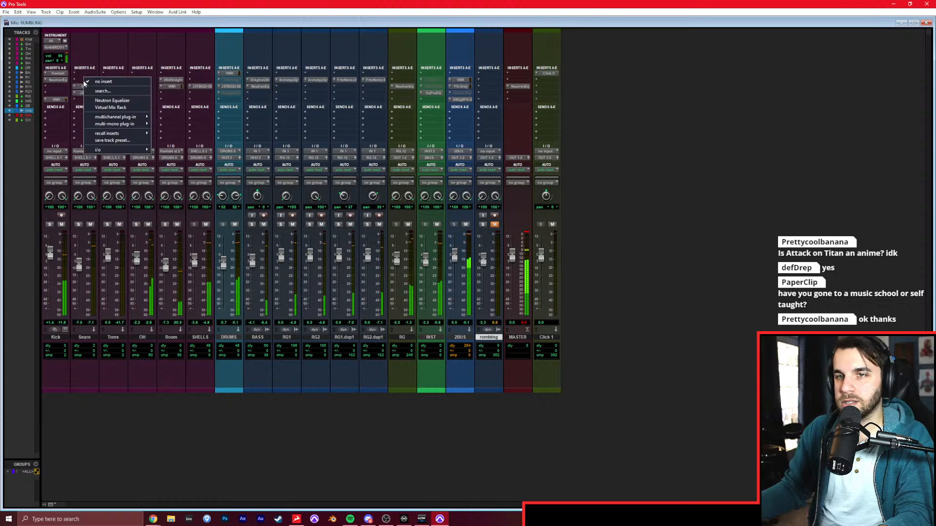
{"action": "left_click", "coordinate": [84, 86]}
{"action": "left_click", "coordinate": [103, 108]}
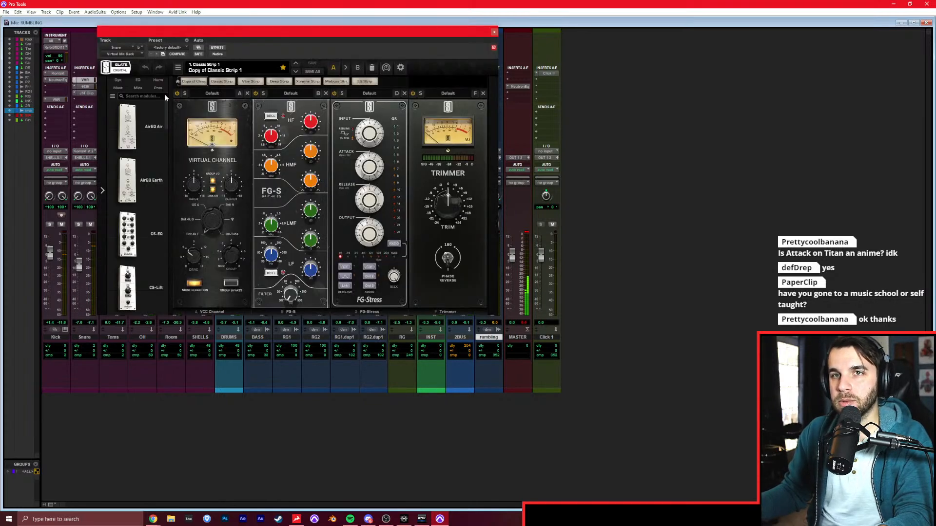
{"action": "left_click", "coordinate": [374, 71]}
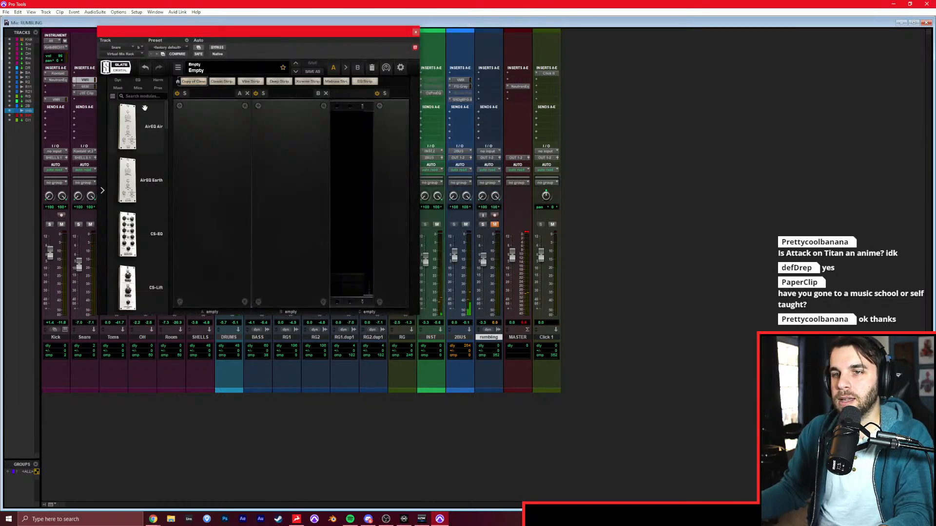
{"action": "left_click_drag", "start_coordinate": [127, 234], "coordinate": [213, 195]}
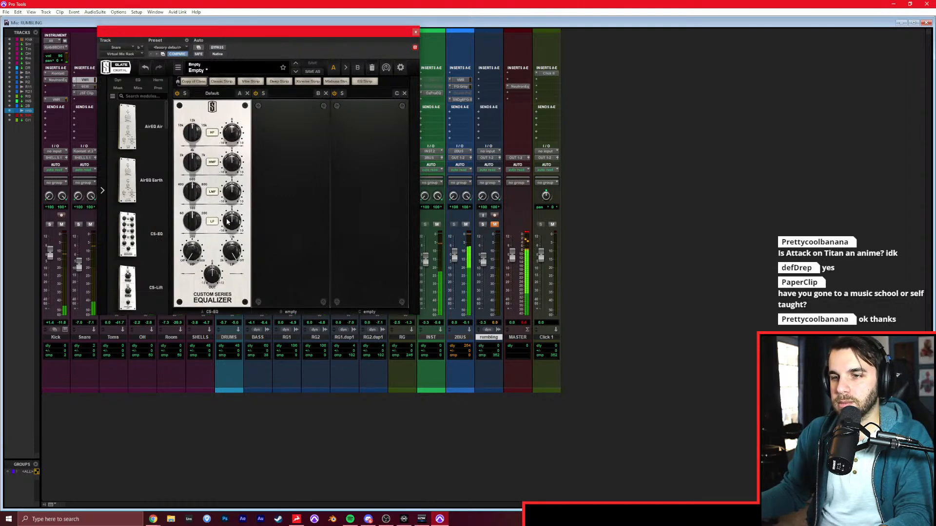
With the Snare soloed, lower the CS-EQ's LF frequency, boost LF by about 6.5 dB and cut LMF by about 4.6 dB.
{"action": "left_click", "coordinate": [77, 224]}
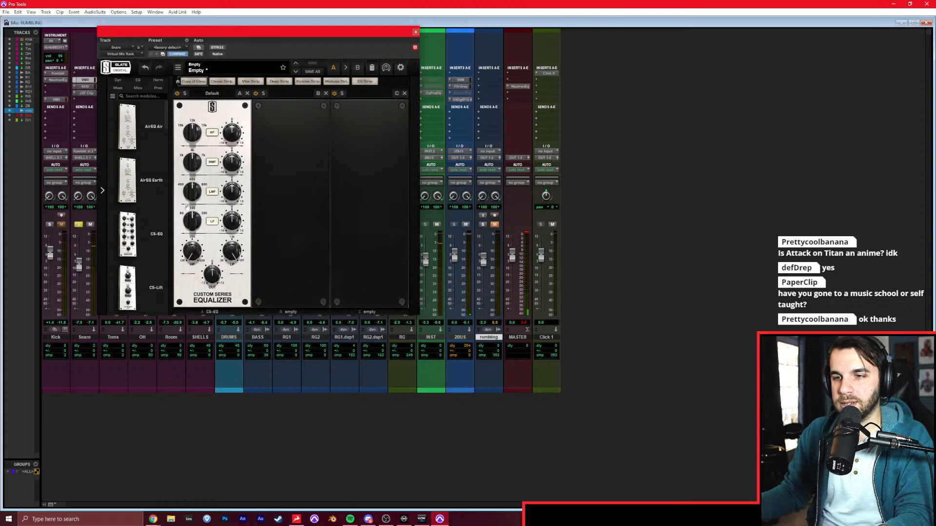
{"action": "left_click_drag", "start_coordinate": [234, 222], "coordinate": [237, 201]}
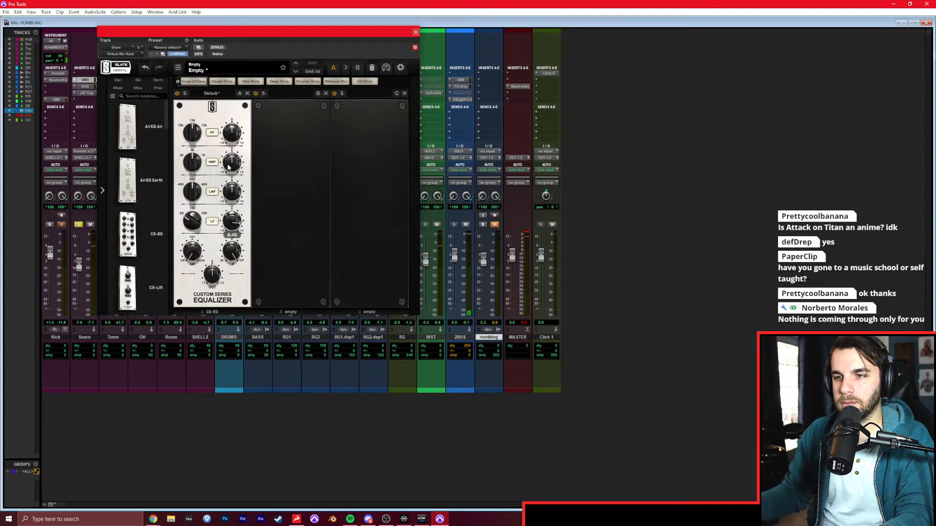
{"action": "left_click_drag", "start_coordinate": [227, 169], "coordinate": [228, 163]}
{"action": "left_click_drag", "start_coordinate": [231, 211], "coordinate": [232, 198]}
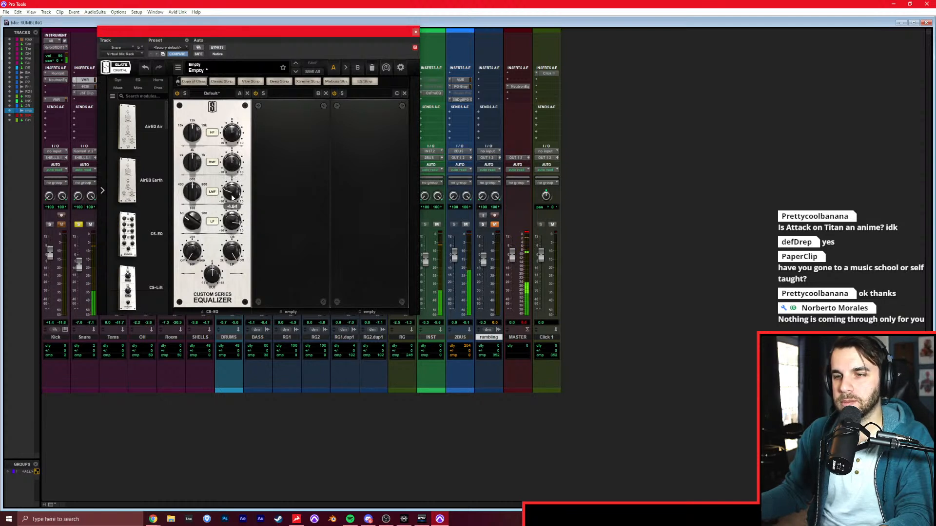
{"action": "left_click", "coordinate": [81, 225]}
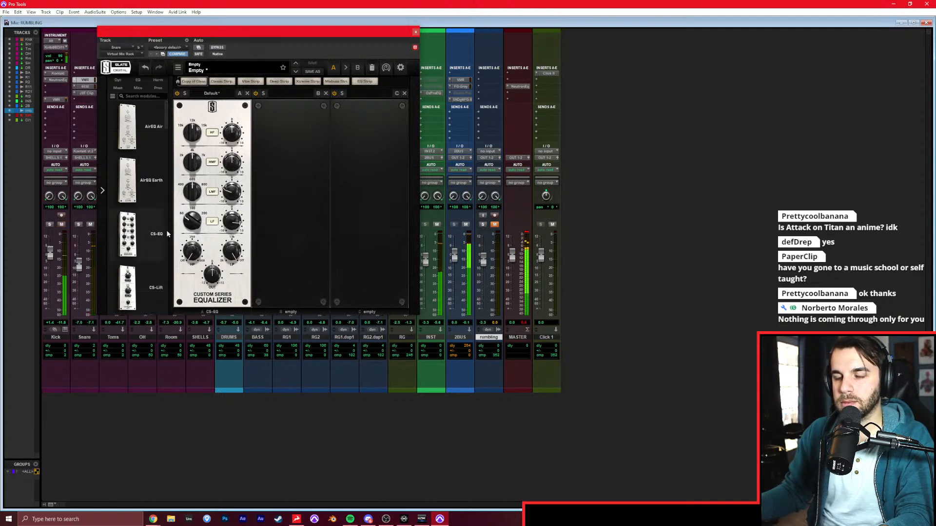
{"action": "mouse_move", "coordinate": [226, 232]}
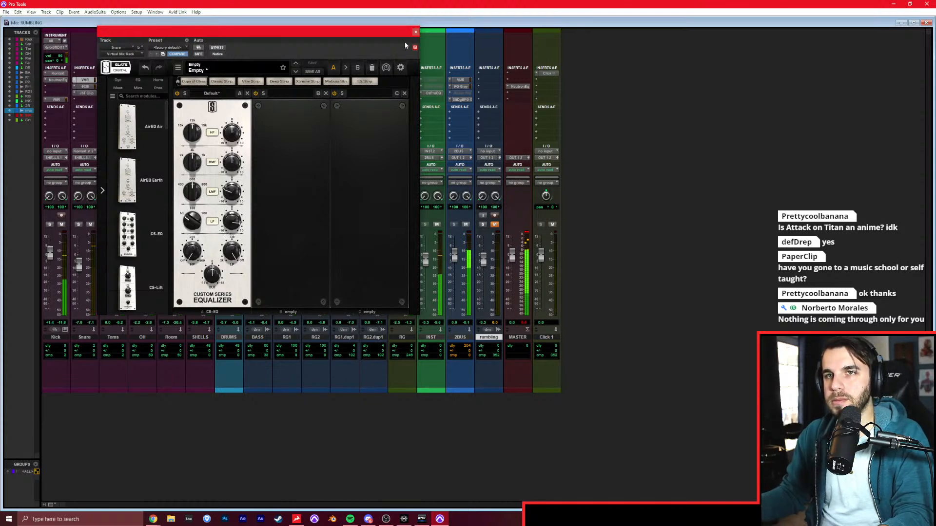
Close the snare equalizer and compare the full mix with the soloed rumbling reference.
{"action": "left_click", "coordinate": [415, 32]}
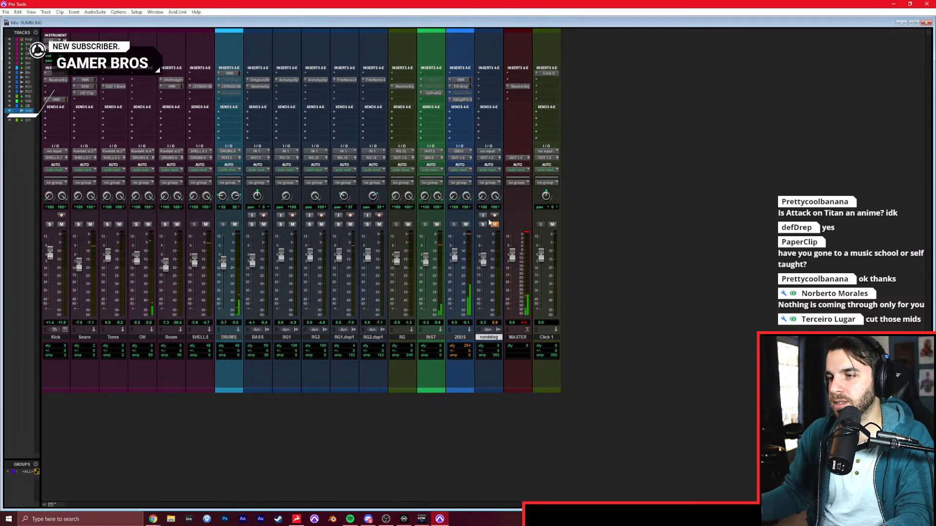
{"action": "left_click", "coordinate": [493, 224]}
{"action": "left_click", "coordinate": [482, 224]}
{"action": "left_click", "coordinate": [483, 224]}
{"action": "left_click", "coordinate": [494, 224]}
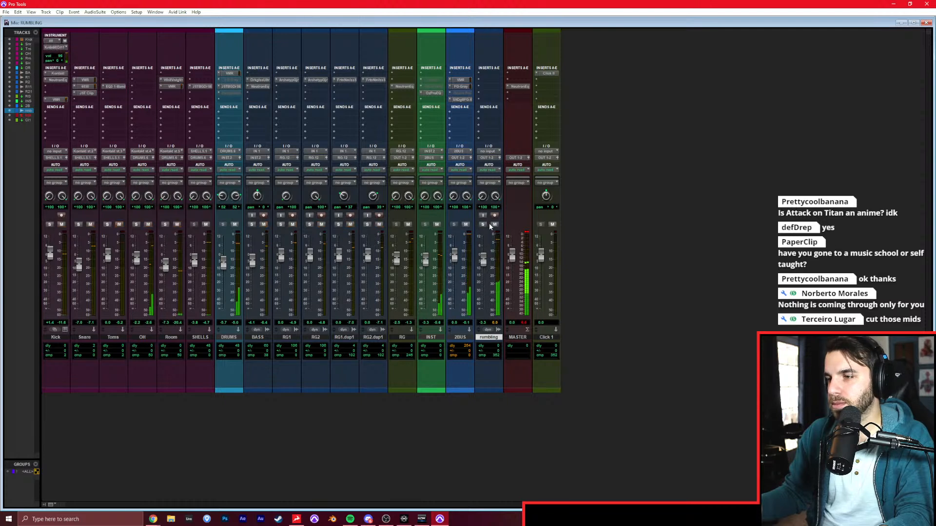
Solo the Snare track and slightly lower the HF gain in its CS-EQ.
{"action": "left_click", "coordinate": [79, 224]}
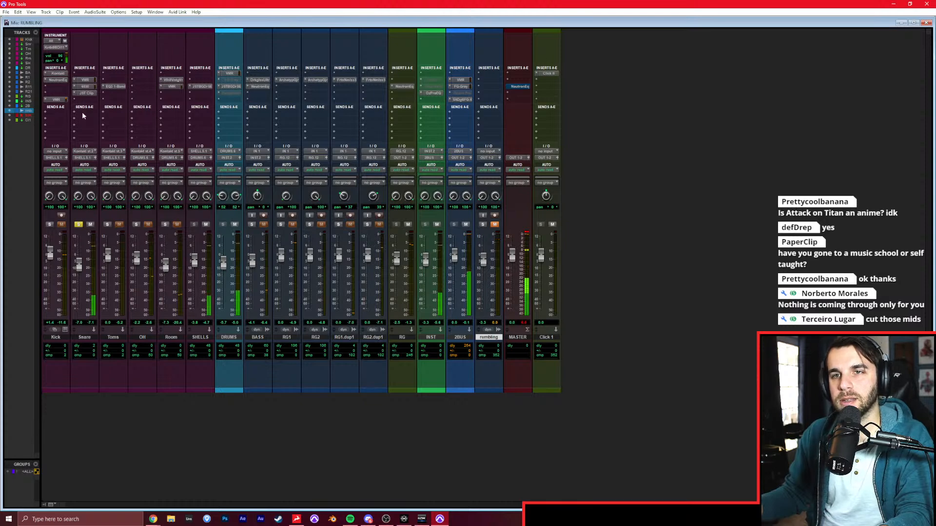
{"action": "left_click", "coordinate": [89, 86]}
{"action": "left_click_drag", "start_coordinate": [184, 33], "coordinate": [222, 35]}
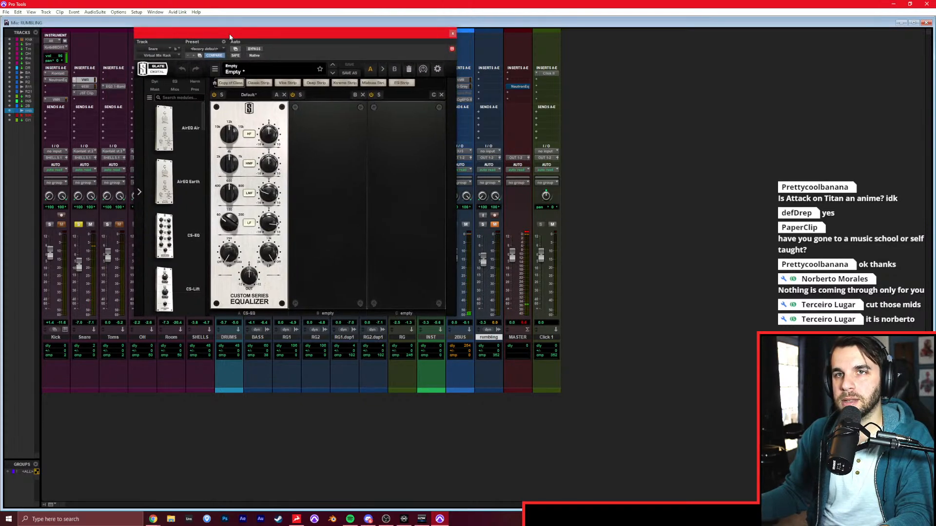
{"action": "left_click_drag", "start_coordinate": [275, 134], "coordinate": [274, 145]}
Solo the rumbling reference to check the snare tone against it, and mute the reference again.
{"action": "left_click", "coordinate": [492, 225]}
{"action": "left_click", "coordinate": [483, 225]}
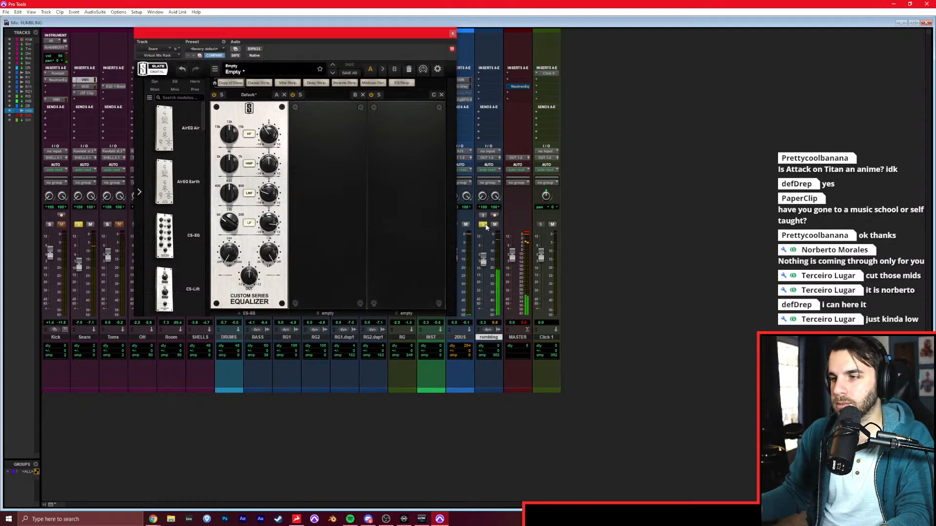
{"action": "left_click", "coordinate": [483, 224]}
{"action": "left_click", "coordinate": [494, 224]}
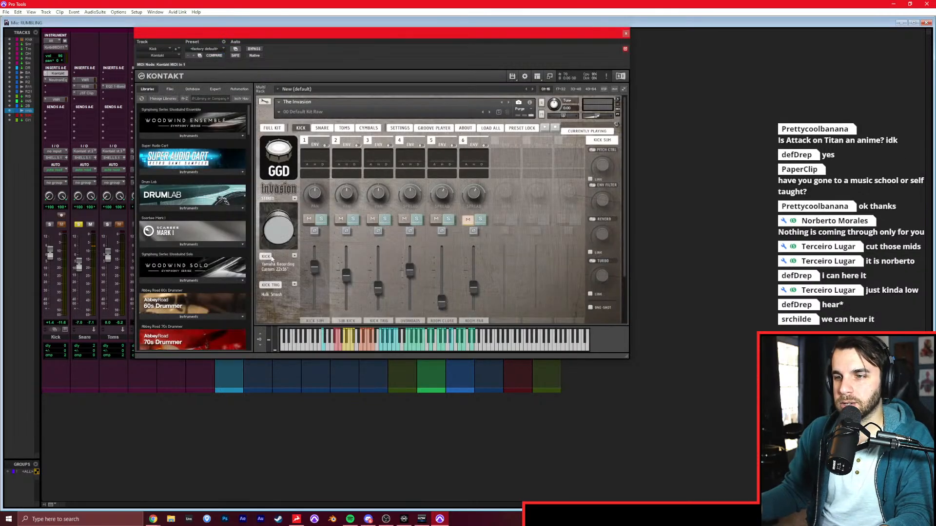
In the Invasion kit, try the Pearl Reference Brass and Brady Tasmanian Blackwood snares and settle on the Ludwig Black Beauty 14x6.5".
{"action": "left_click", "coordinate": [323, 128]}
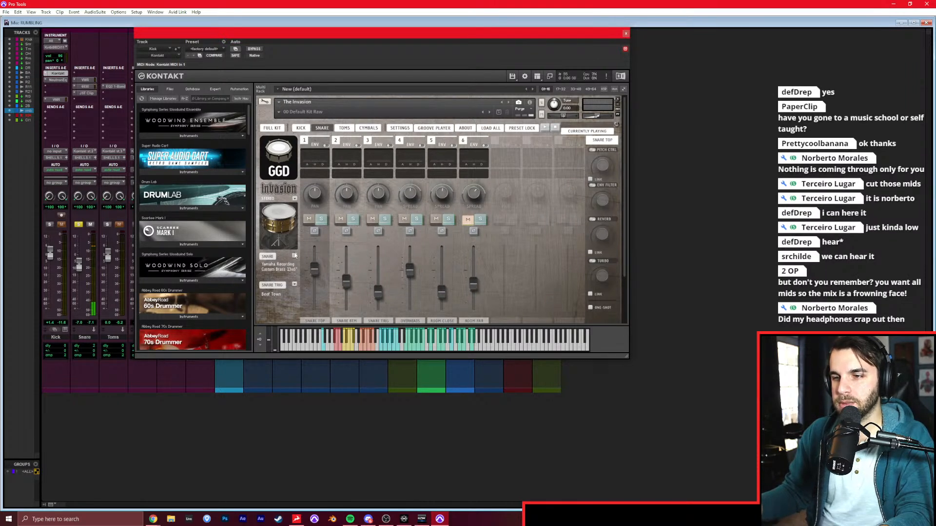
{"action": "left_click", "coordinate": [294, 257]}
{"action": "left_click", "coordinate": [341, 276]}
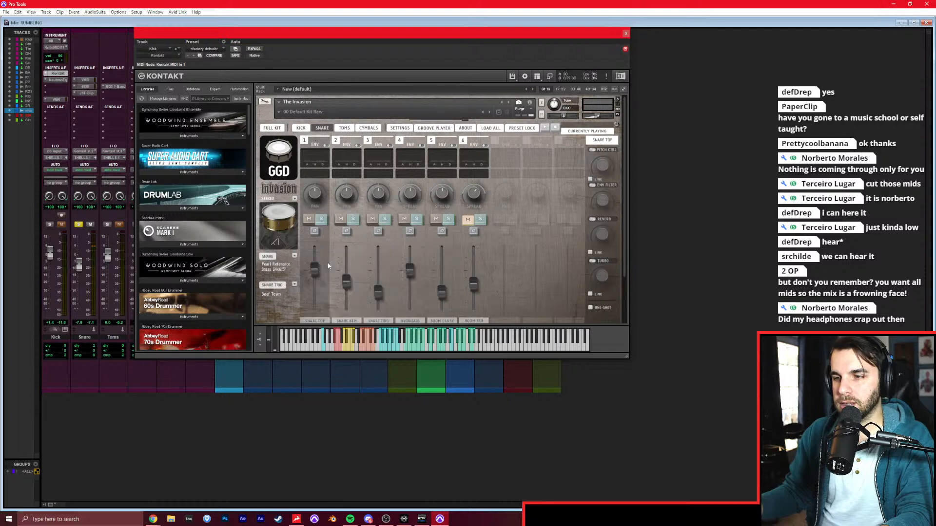
{"action": "left_click", "coordinate": [295, 257]}
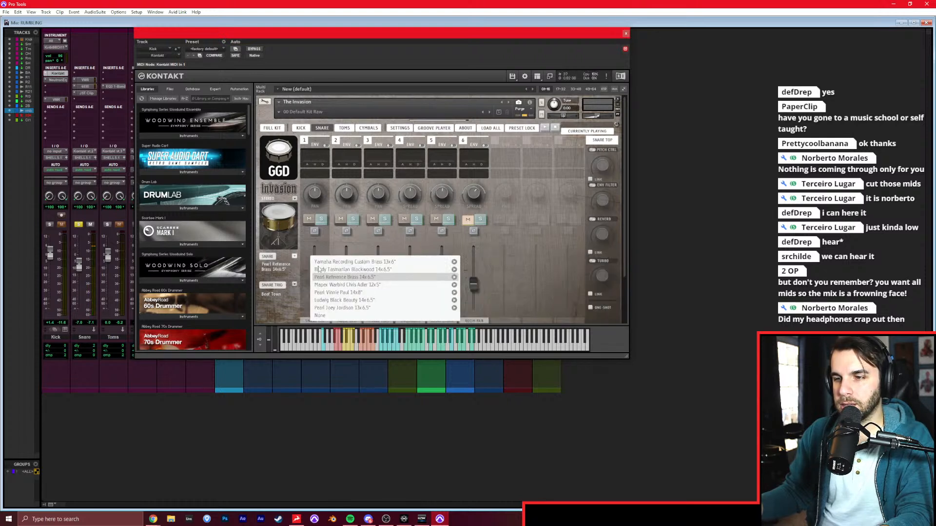
{"action": "left_click", "coordinate": [338, 269]}
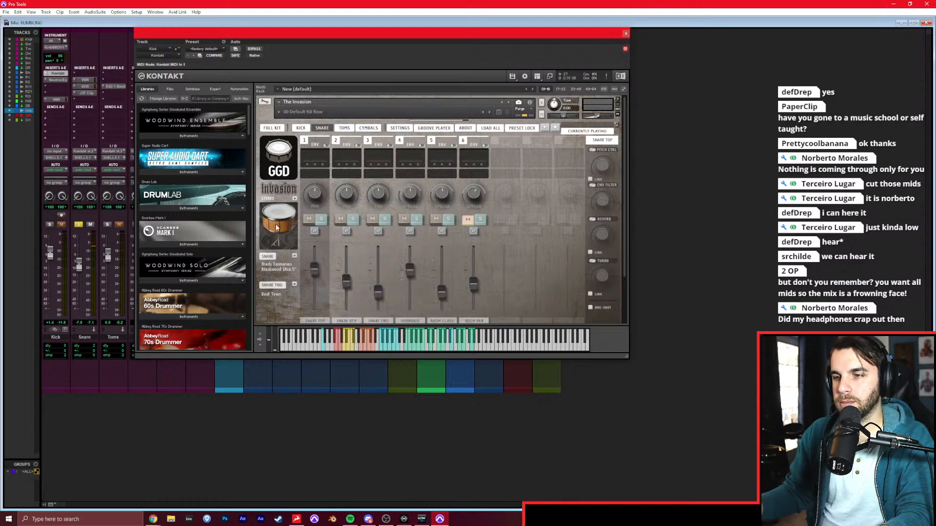
{"action": "left_click", "coordinate": [295, 256]}
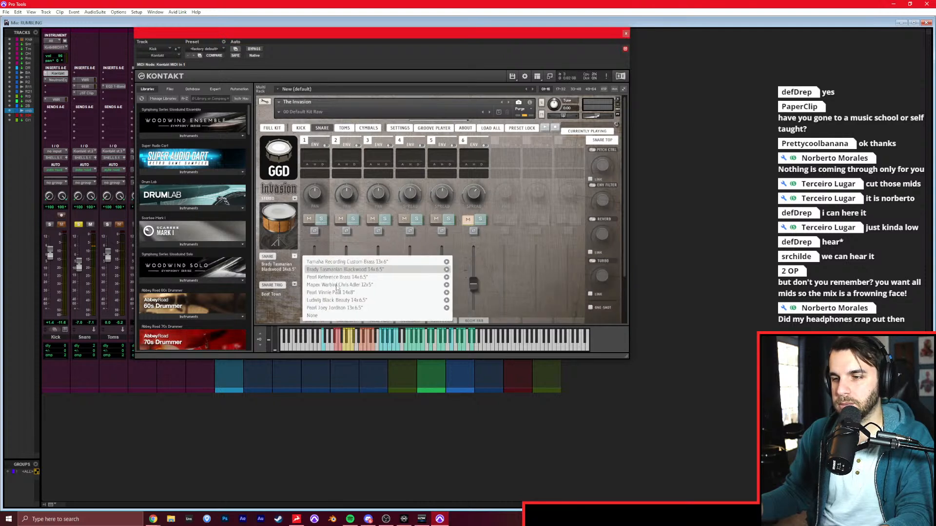
{"action": "scroll", "coordinate": [351, 288], "scroll_direction": "down", "scroll_amount": 1}
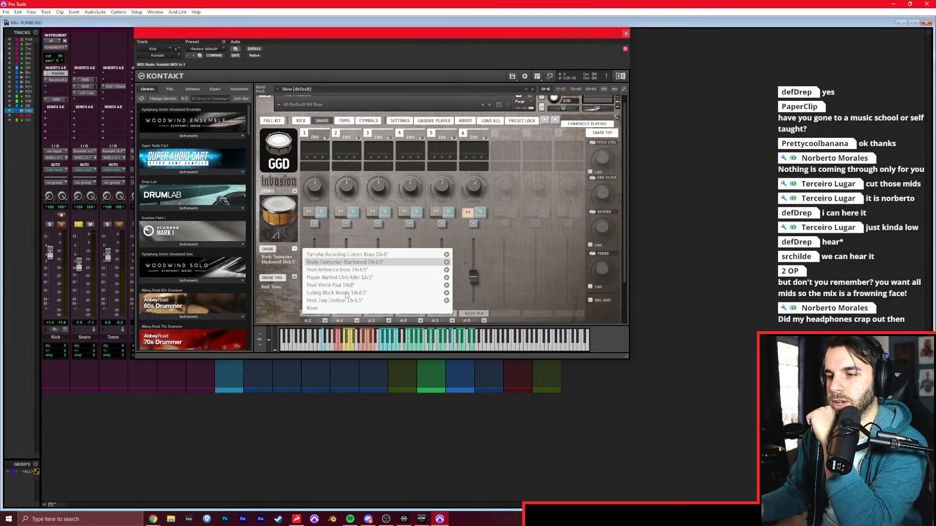
{"action": "left_click", "coordinate": [346, 293]}
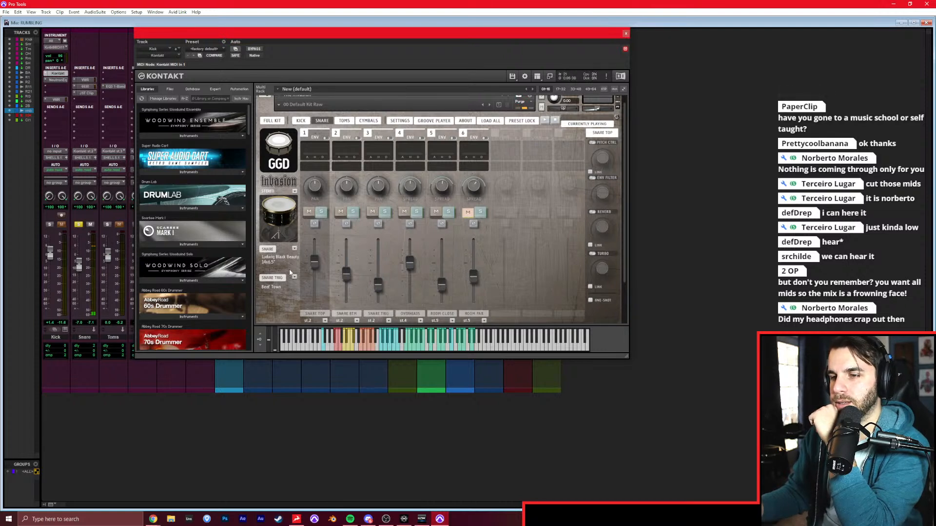
Audition the snare trigger channel in solo, change its sample to Hefty Slap after trying Mid Punch, and raise its level.
{"action": "scroll", "coordinate": [402, 290], "scroll_direction": "down", "scroll_amount": 1}
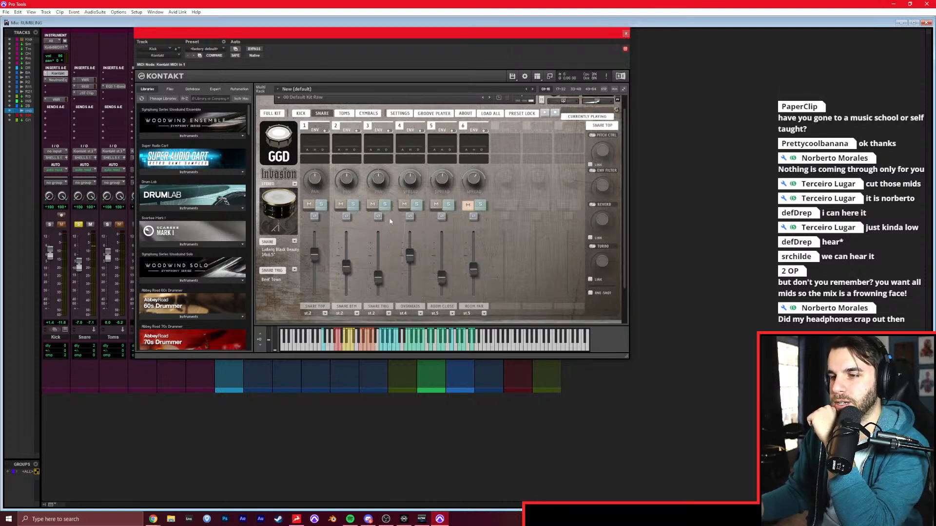
{"action": "left_click", "coordinate": [383, 206]}
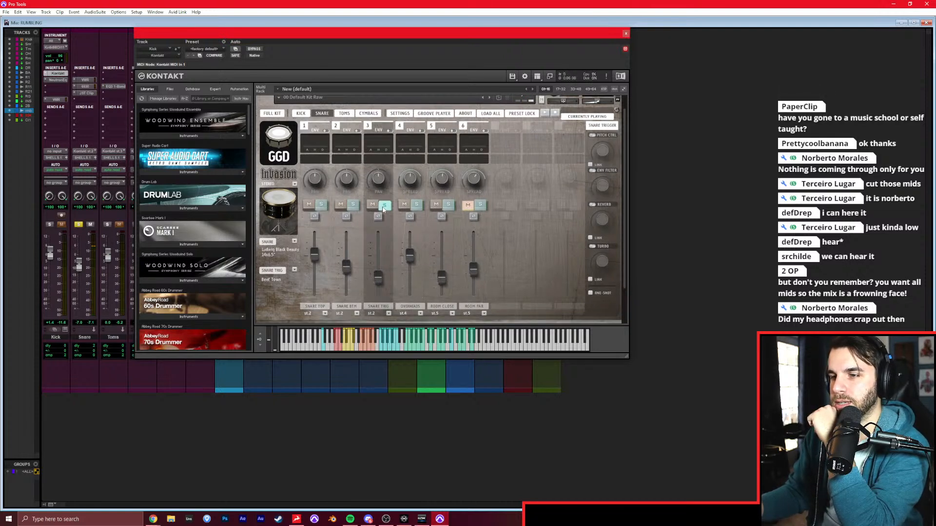
{"action": "left_click", "coordinate": [295, 270]}
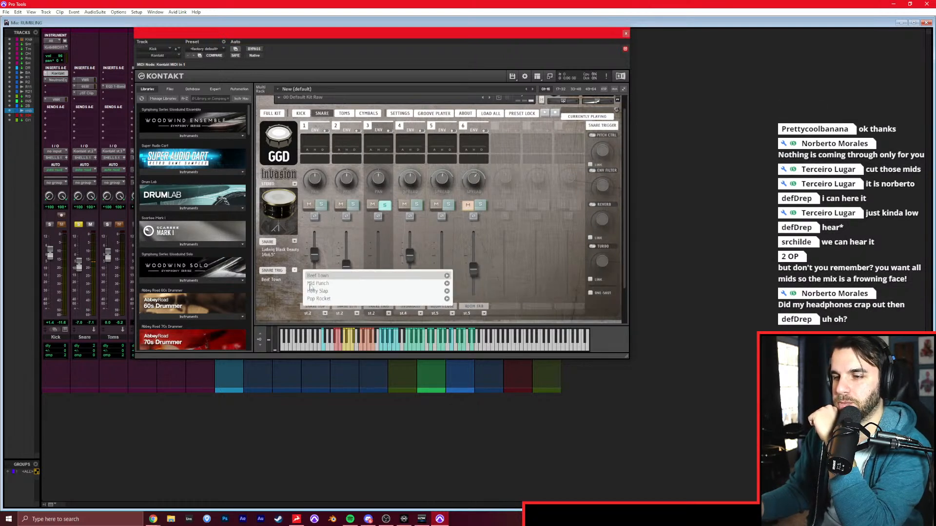
{"action": "left_click", "coordinate": [316, 284]}
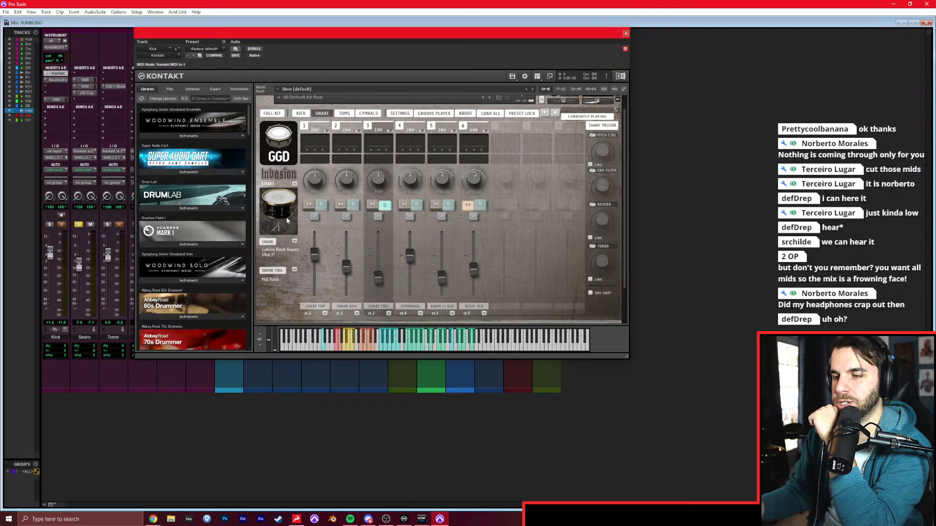
{"action": "left_click", "coordinate": [294, 270]}
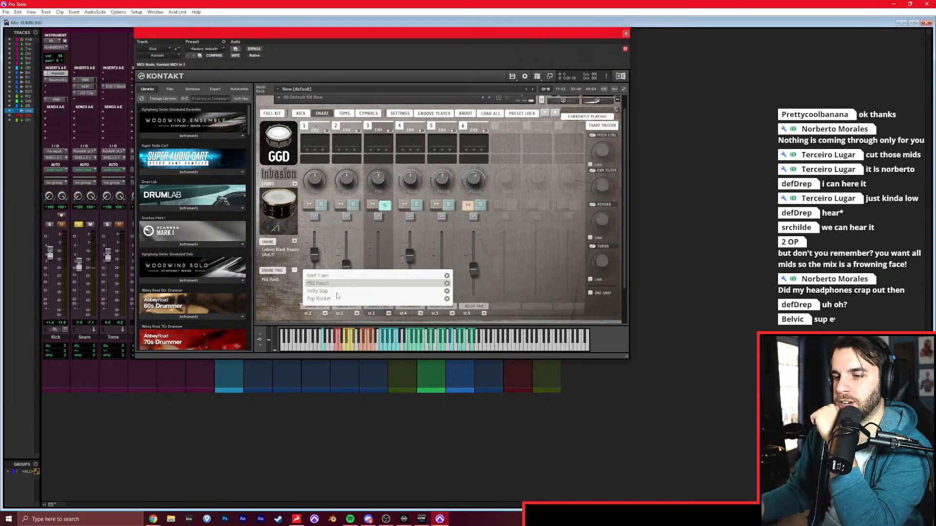
{"action": "left_click", "coordinate": [337, 291]}
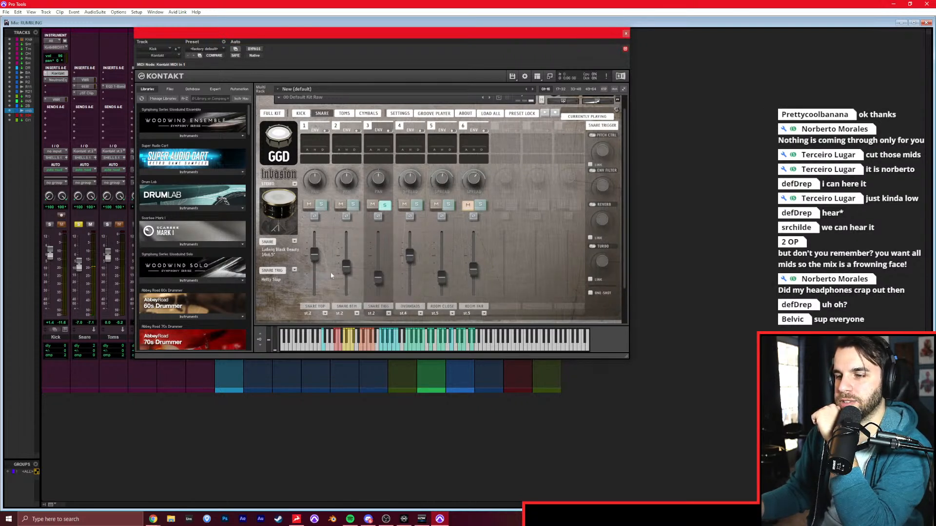
{"action": "left_click_drag", "start_coordinate": [375, 281], "coordinate": [380, 266]}
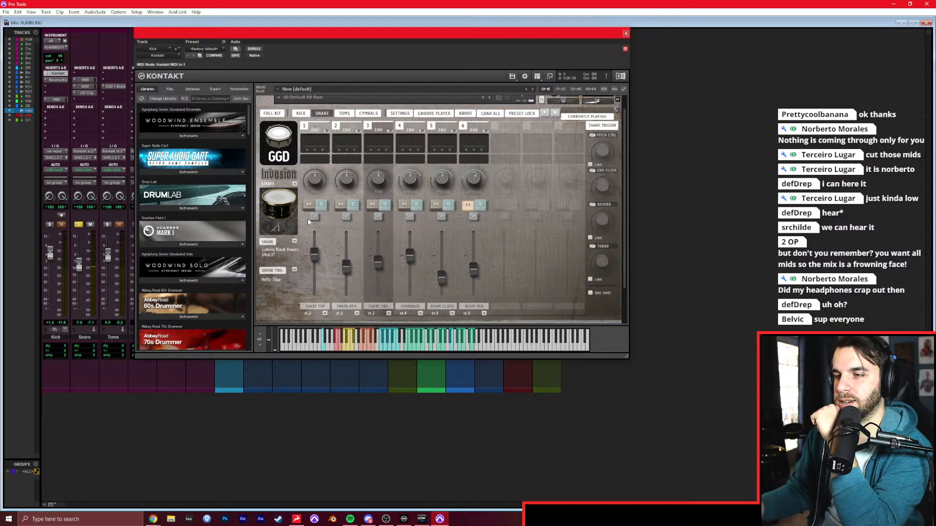
{"action": "left_click_drag", "start_coordinate": [379, 266], "coordinate": [379, 269]}
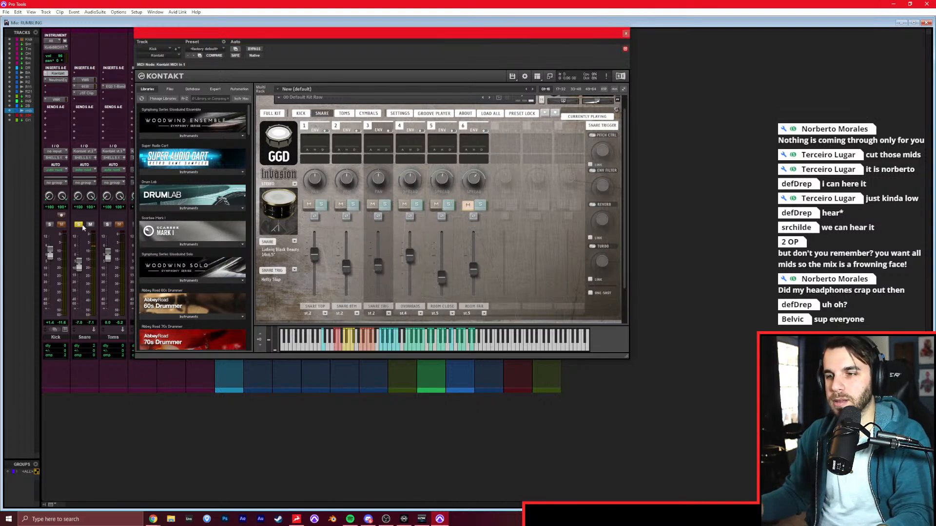
Clear the Snare solo, close the drum sampler, and compare the full mix with the soloed rumbling reference.
{"action": "key", "text": "ctrl+equal"}
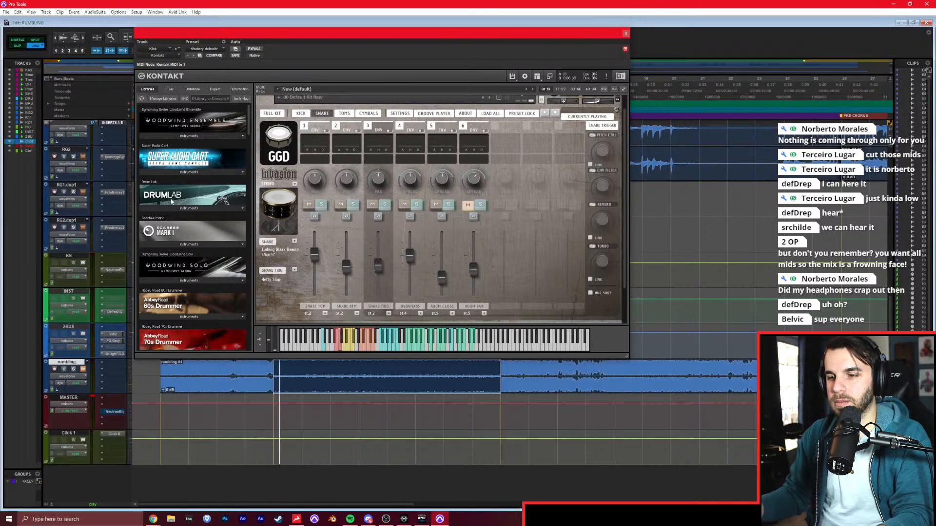
{"action": "key", "text": "ctrl+equal"}
{"action": "left_click", "coordinate": [79, 225]}
{"action": "left_click", "coordinate": [624, 32]}
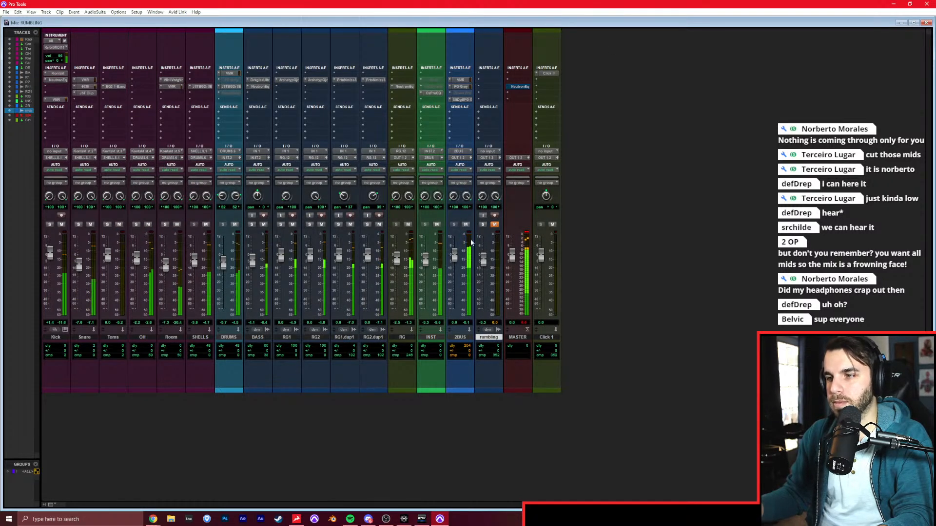
{"action": "left_click", "coordinate": [494, 224]}
{"action": "left_click", "coordinate": [483, 225]}
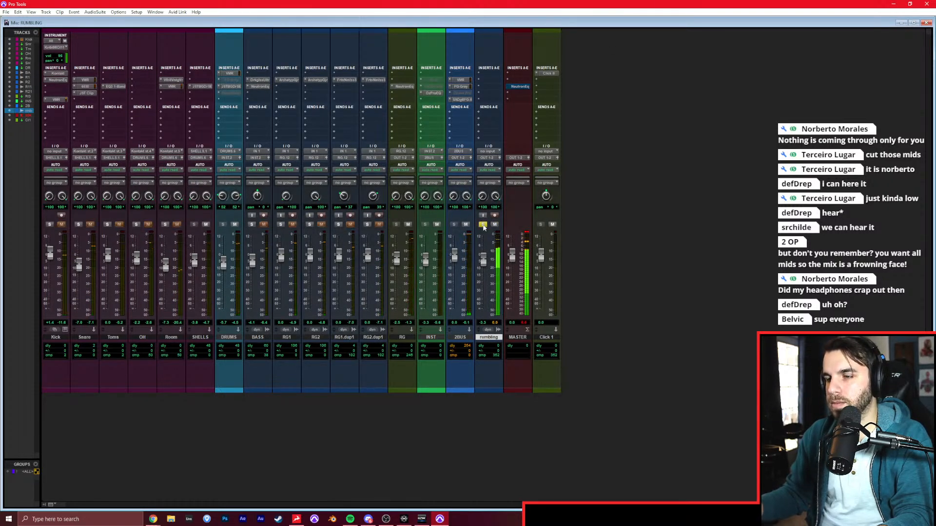
{"action": "left_click", "coordinate": [482, 224]}
{"action": "left_click", "coordinate": [495, 224]}
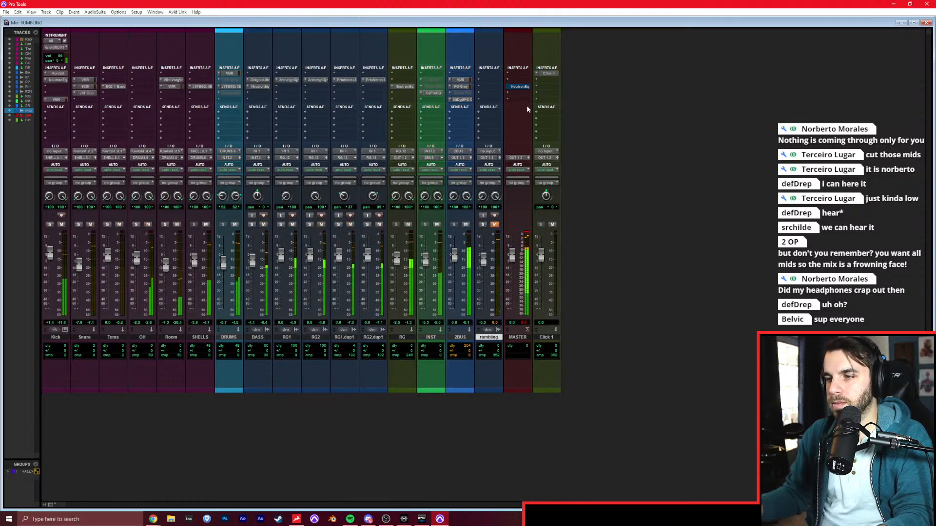
Load the REF - BODY preset in the MASTER track's Neutron Equalizer and take the plug-in out of bypass.
{"action": "left_click", "coordinate": [519, 87]}
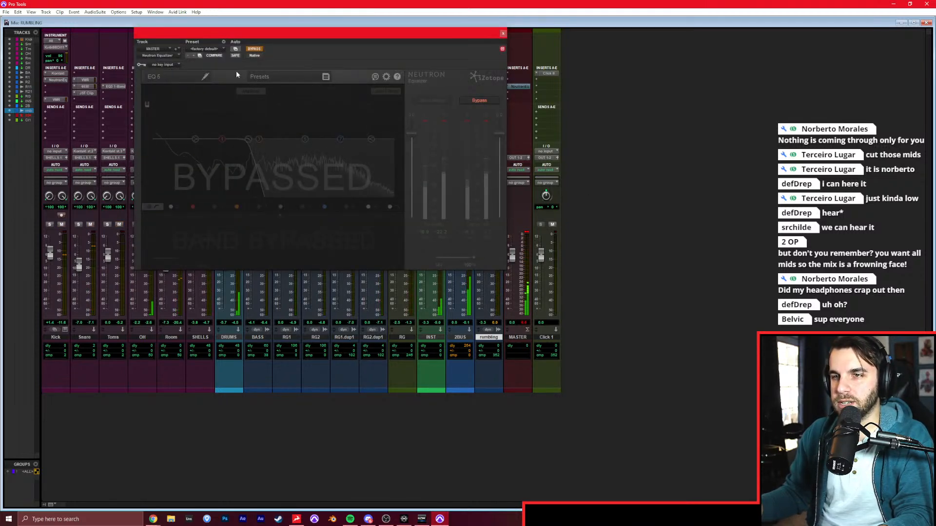
{"action": "left_click", "coordinate": [260, 77]}
{"action": "left_click", "coordinate": [329, 129]}
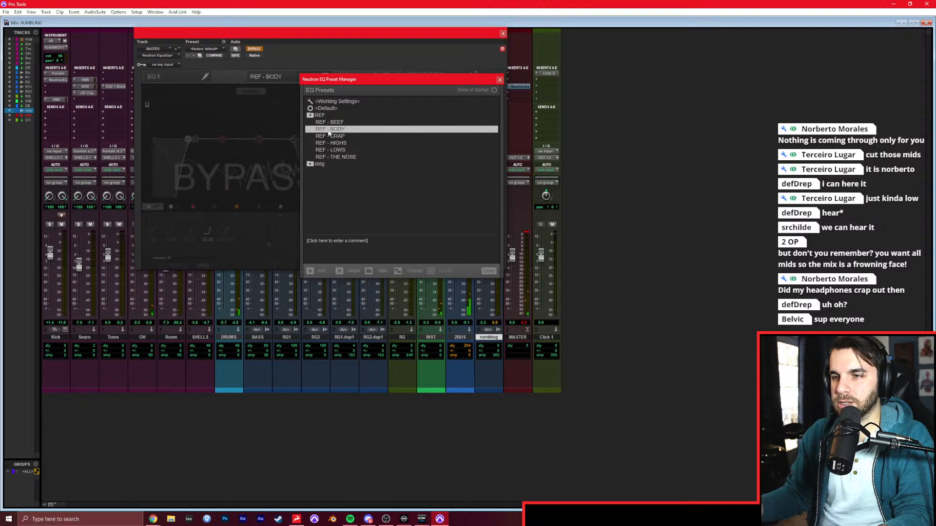
{"action": "left_click", "coordinate": [500, 80]}
{"action": "left_click", "coordinate": [253, 48]}
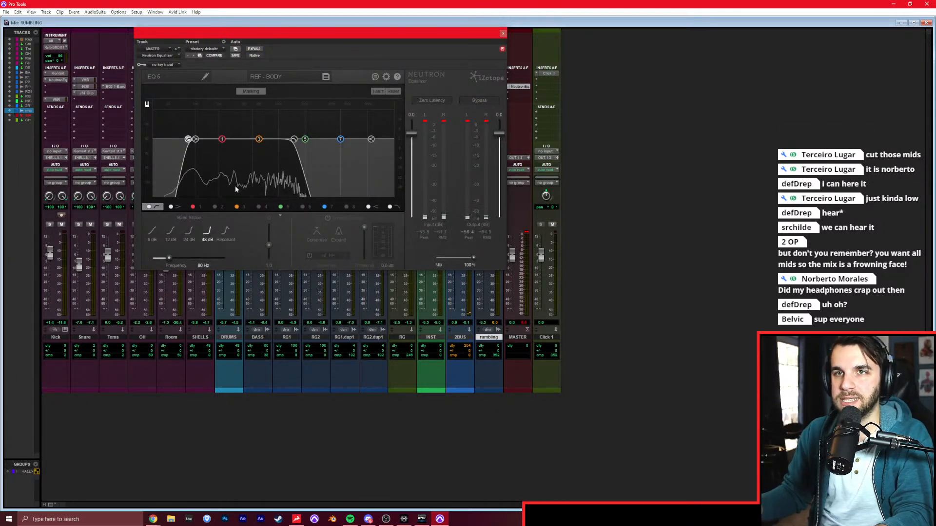
{"action": "left_click", "coordinate": [503, 34]}
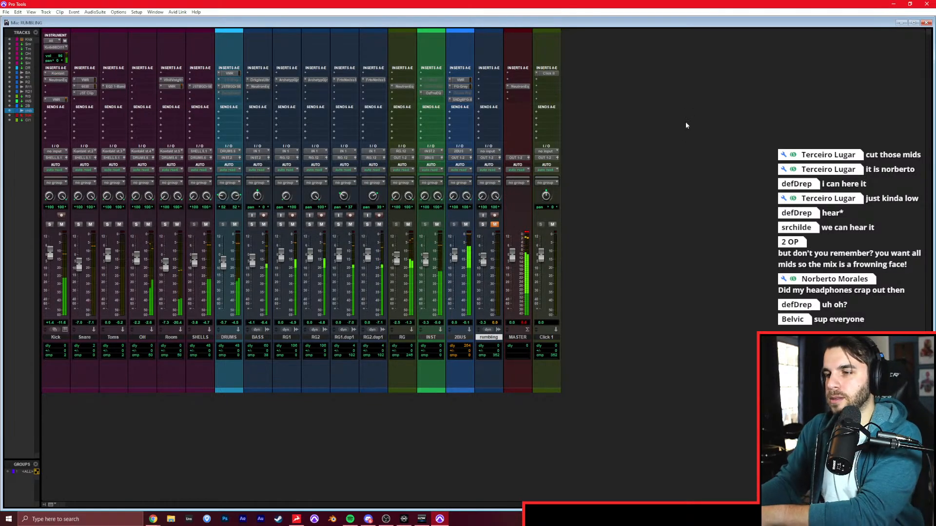
Compare the mix repeatedly with the soloed rumbling reference through the master EQ filter, muting the reference again.
{"action": "left_click", "coordinate": [493, 225]}
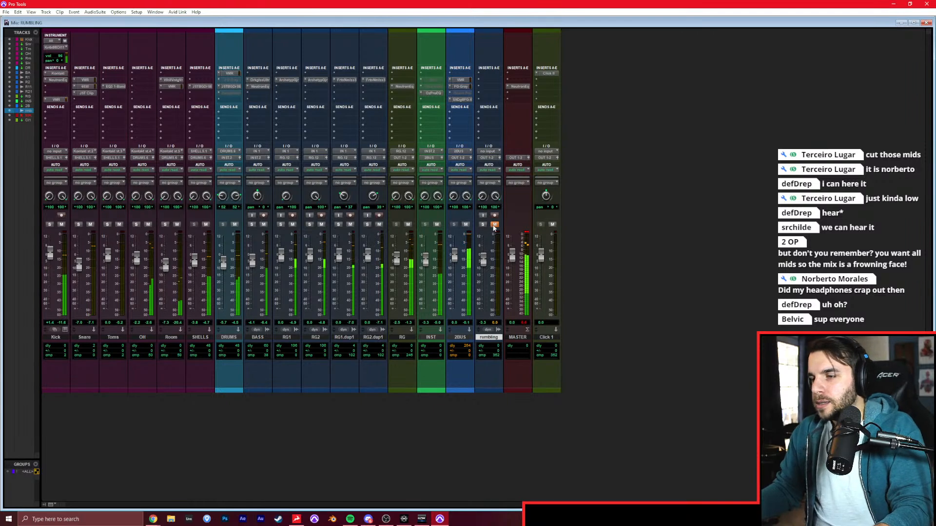
{"action": "left_click", "coordinate": [482, 225]}
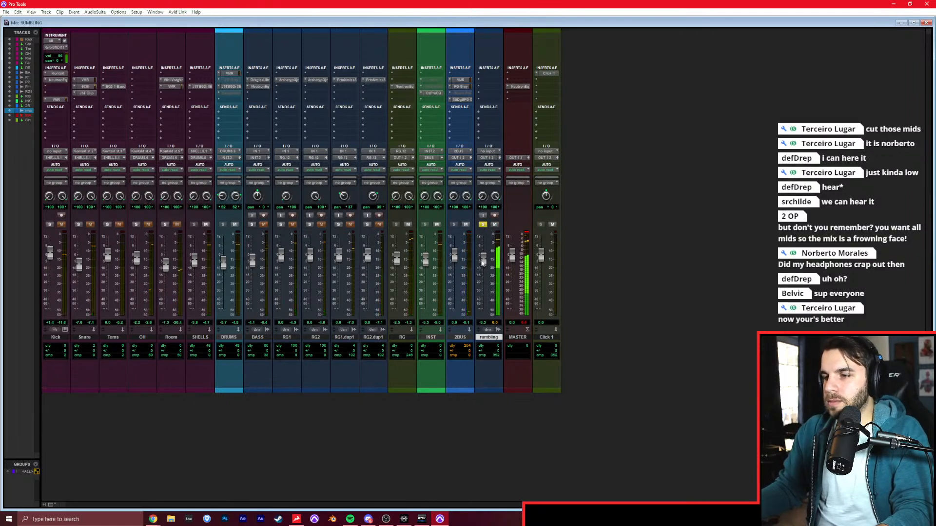
{"action": "left_click", "coordinate": [482, 224]}
{"action": "left_click", "coordinate": [494, 224]}
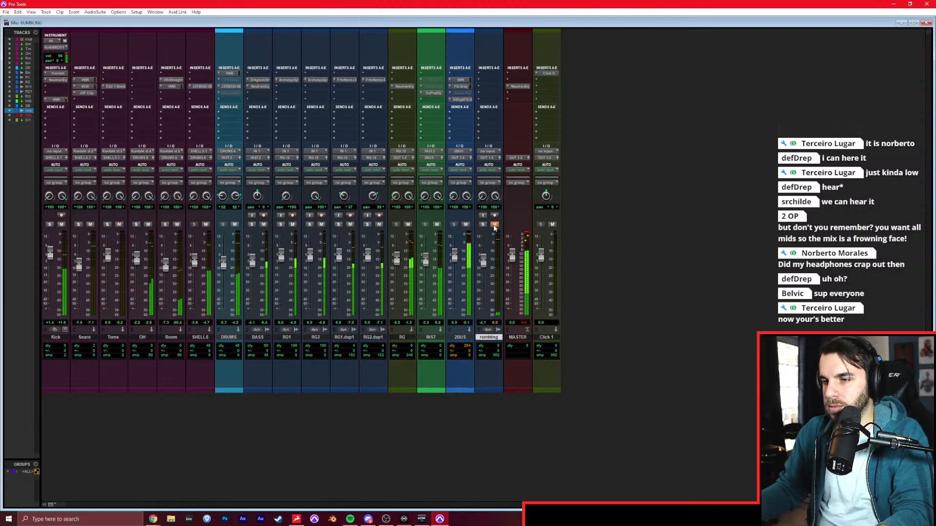
{"action": "left_click", "coordinate": [483, 225]}
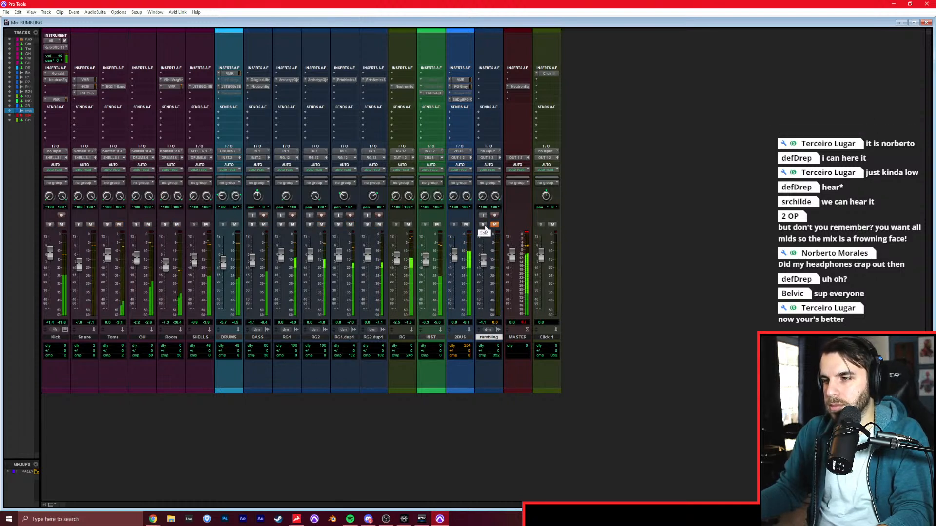
{"action": "left_click", "coordinate": [494, 225]}
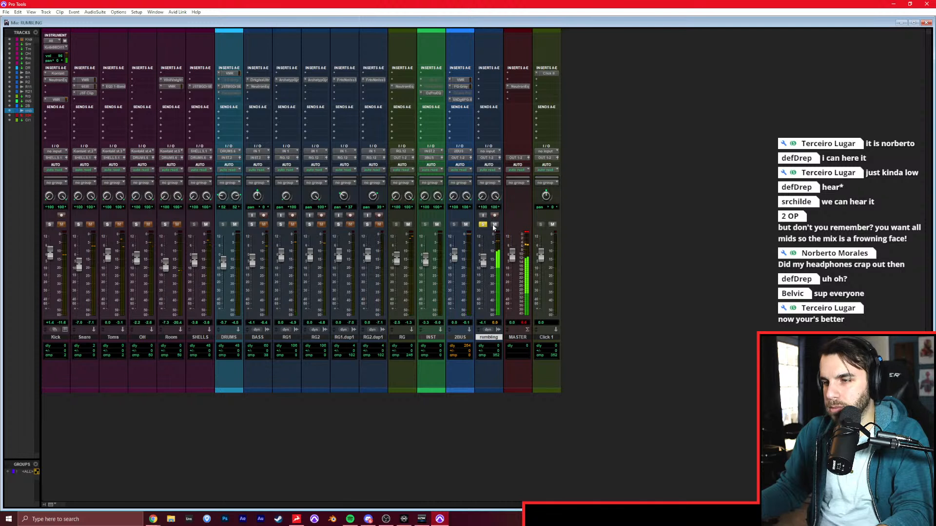
{"action": "left_click", "coordinate": [483, 225]}
{"action": "left_click", "coordinate": [493, 224]}
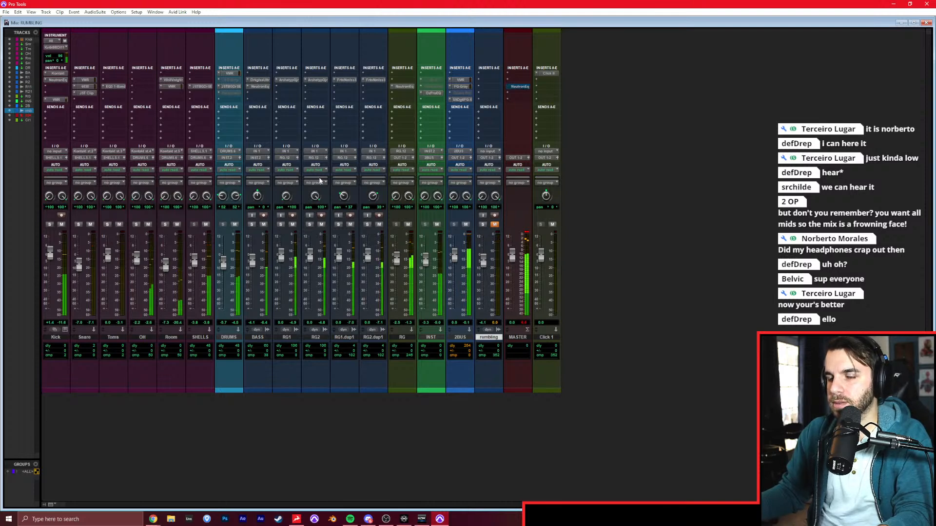
Check the Virtual Mix Rack on DRUMS, and reactivate that bus's Decapitator with its bypass off.
{"action": "left_click", "coordinate": [219, 81]}
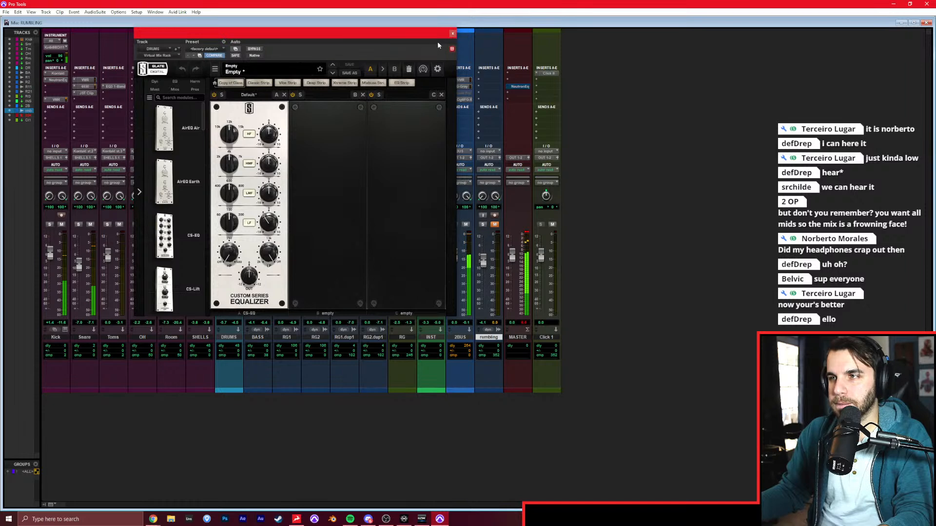
{"action": "left_click", "coordinate": [453, 33]}
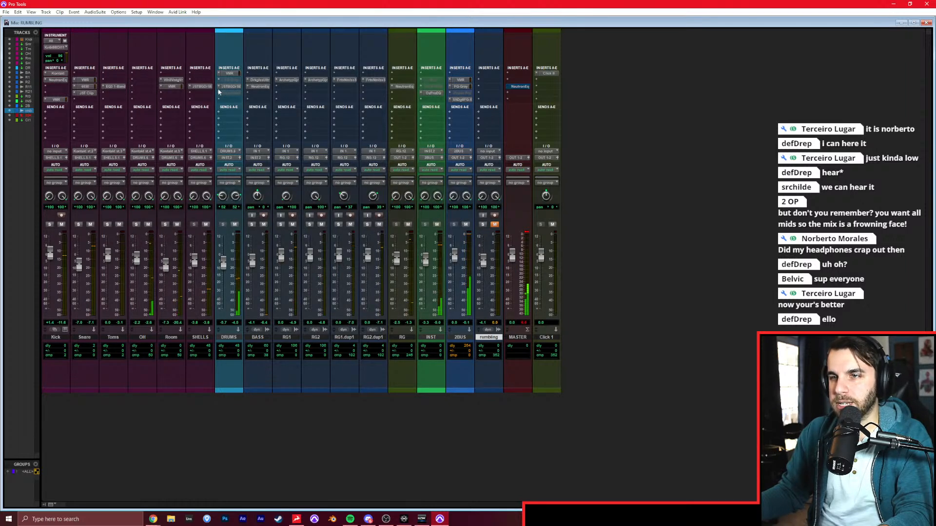
{"action": "right_click", "coordinate": [225, 93]}
{"action": "left_click", "coordinate": [234, 101]}
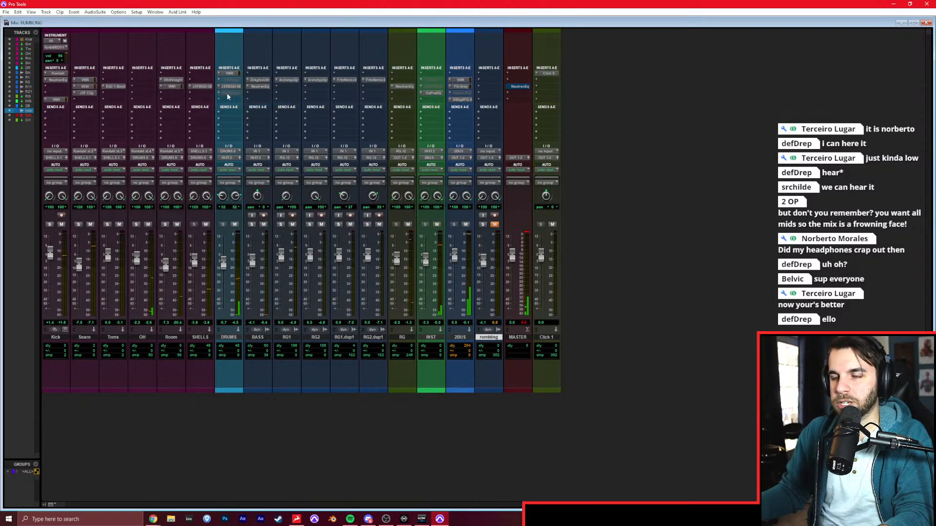
{"action": "left_click", "coordinate": [226, 93]}
{"action": "left_click", "coordinate": [254, 48]}
{"action": "left_click_drag", "start_coordinate": [269, 35], "coordinate": [444, 38]}
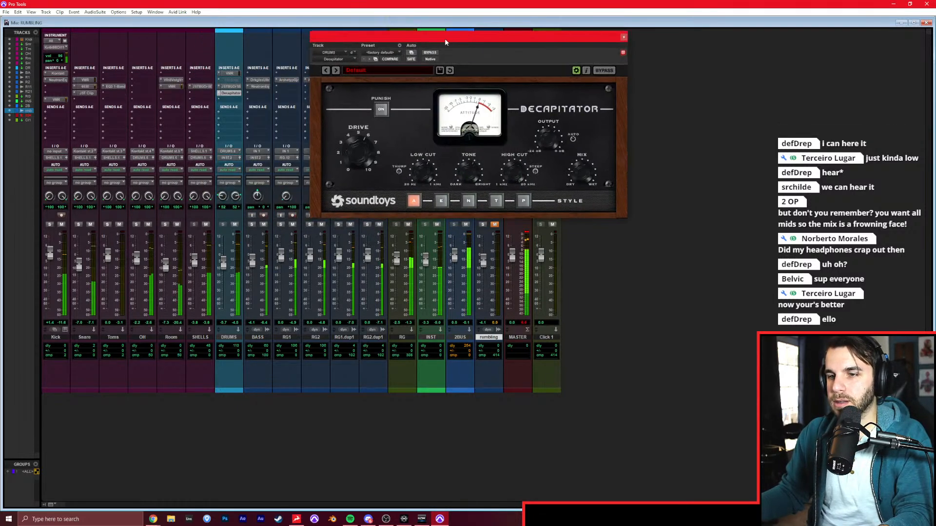
Adjust the Decapitator's drive with the Kick through SHELLS tracks soloed, comparing it with bypass before clearing the solos.
{"action": "left_click", "coordinate": [56, 338]}
{"action": "left_click", "coordinate": [200, 337], "text": "shift"}
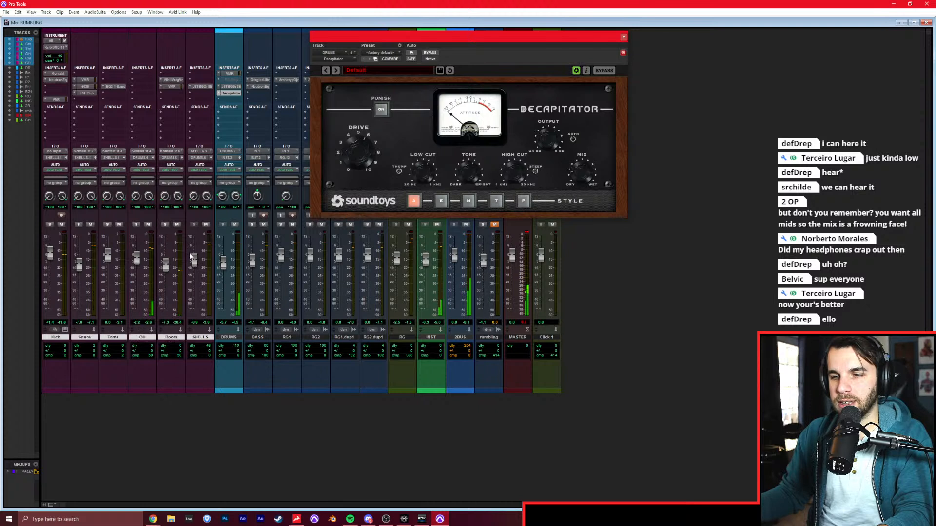
{"action": "left_click", "coordinate": [166, 224]}
{"action": "left_click_drag", "start_coordinate": [359, 154], "coordinate": [362, 148]}
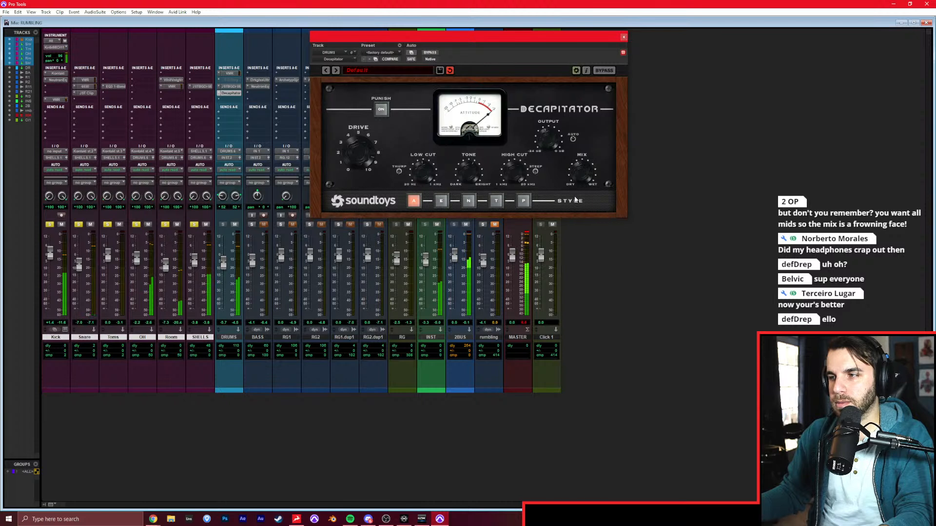
{"action": "left_click", "coordinate": [427, 52]}
{"action": "left_click", "coordinate": [427, 53]}
{"action": "left_click", "coordinate": [194, 225], "text": "alt"}
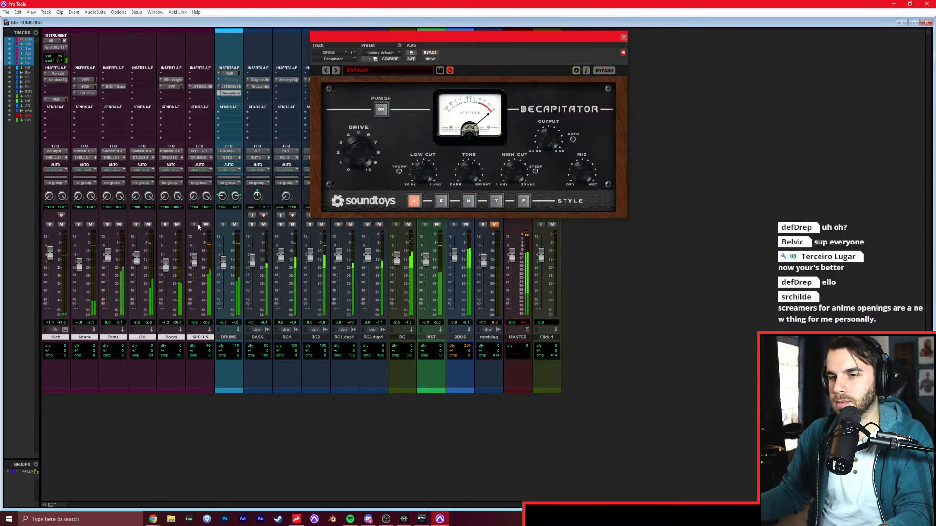
{"action": "left_click", "coordinate": [623, 38]}
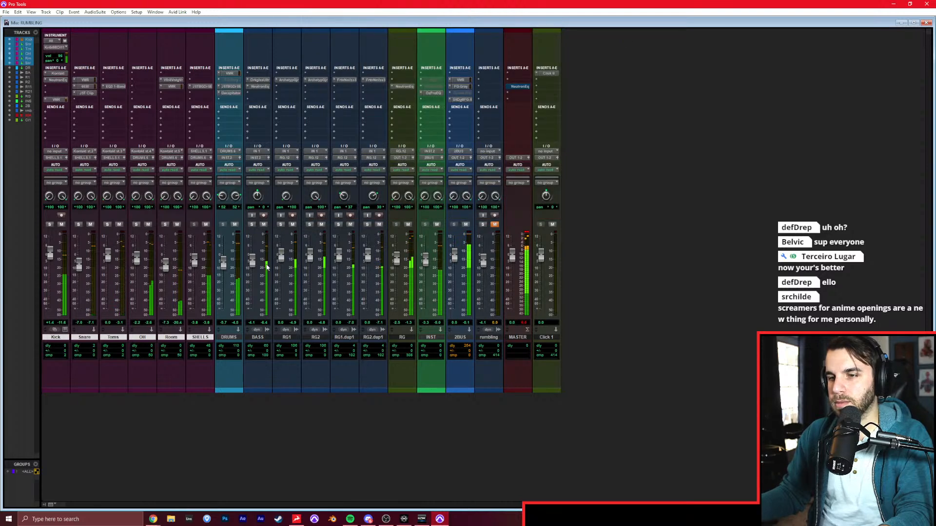
Lower the RG bus to -4.1 dB and move the Decapitator insert from DRUMS to SHELLS.
{"action": "left_click_drag", "start_coordinate": [396, 258], "coordinate": [396, 263]}
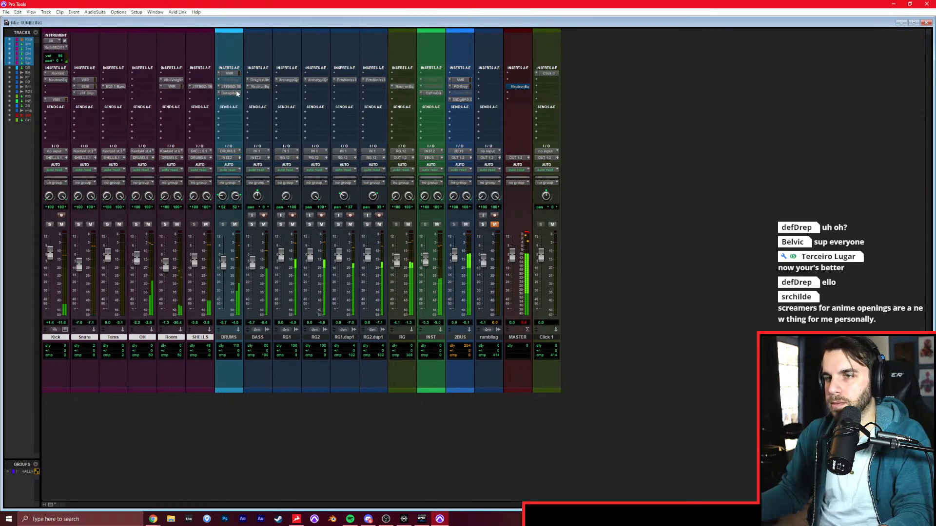
{"action": "left_click", "coordinate": [218, 93]}
{"action": "left_click_drag", "start_coordinate": [217, 94], "coordinate": [207, 93]}
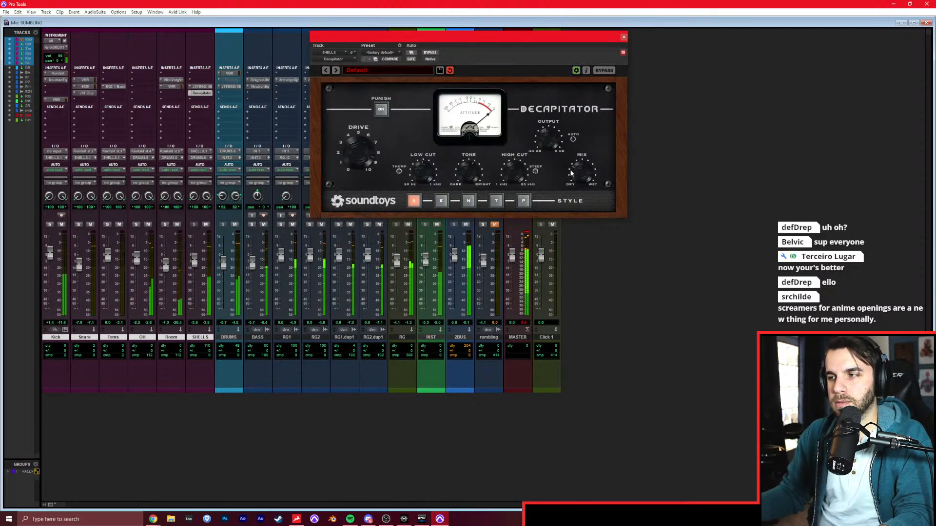
{"action": "key", "text": "space"}
{"action": "left_click", "coordinate": [624, 38]}
Audition RG1 and RG2 in solo, and switch RG1's Archetype Gojira to the grey tiled amp model after checking the pedals.
{"action": "left_click", "coordinate": [281, 224]}
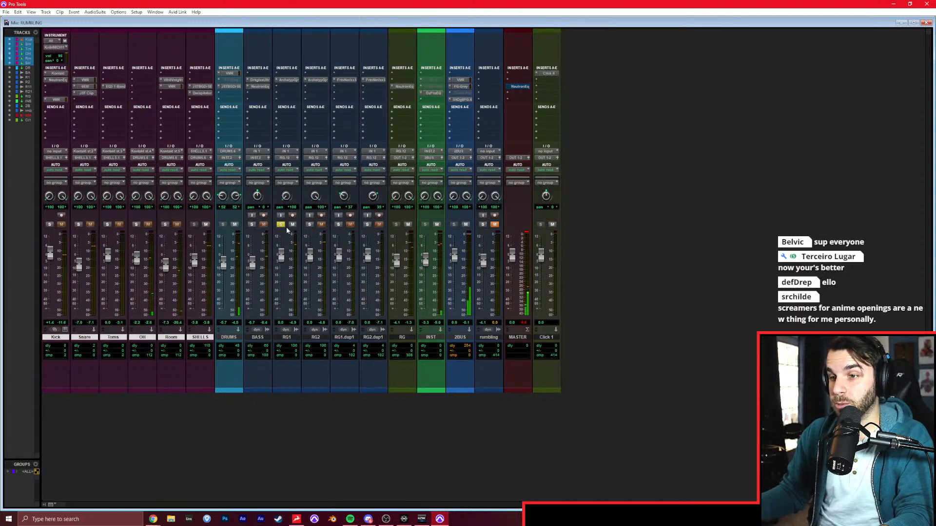
{"action": "left_click", "coordinate": [309, 225]}
{"action": "key", "text": "space"}
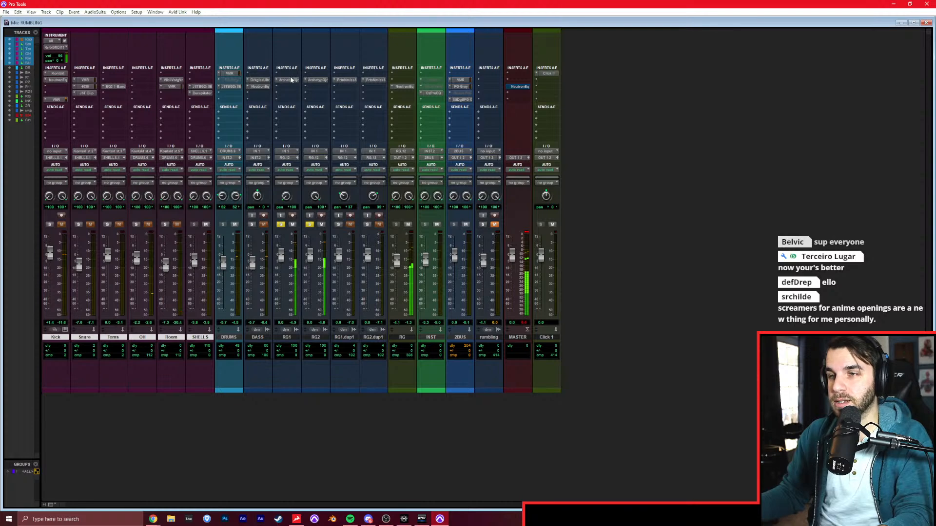
{"action": "left_click", "coordinate": [291, 79]}
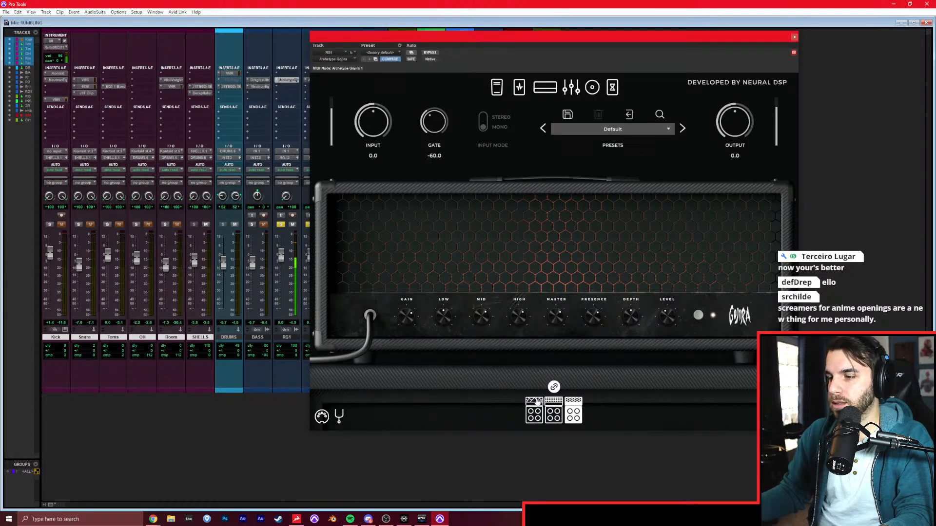
{"action": "left_click", "coordinate": [495, 89]}
{"action": "left_click", "coordinate": [519, 88]}
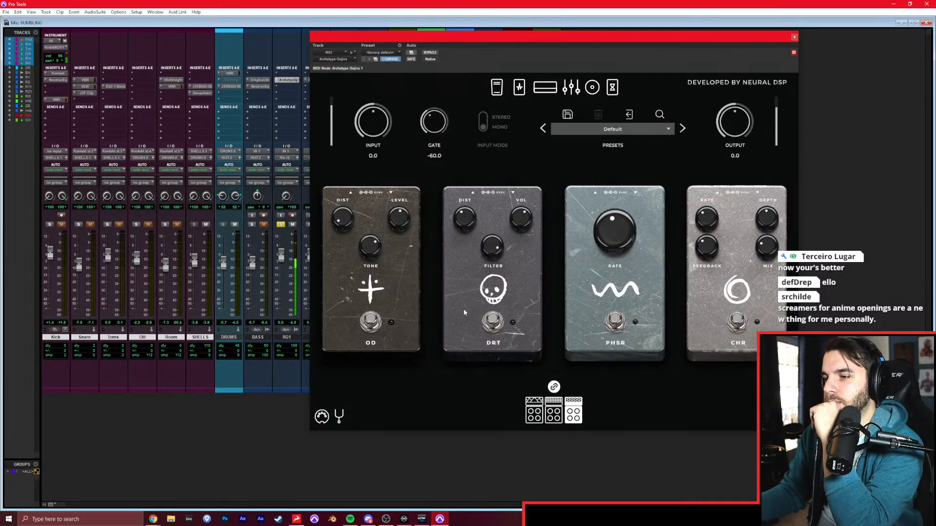
{"action": "left_click", "coordinate": [544, 88]}
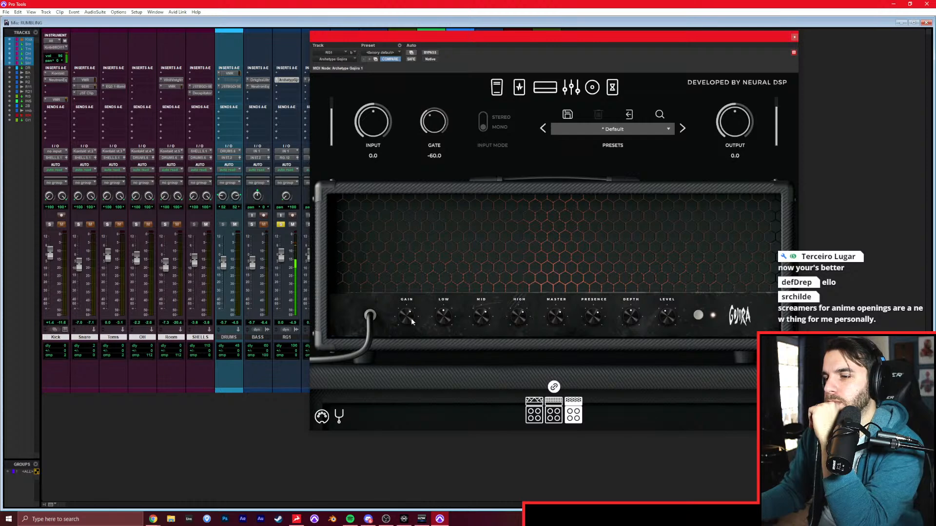
{"action": "left_click", "coordinate": [554, 412]}
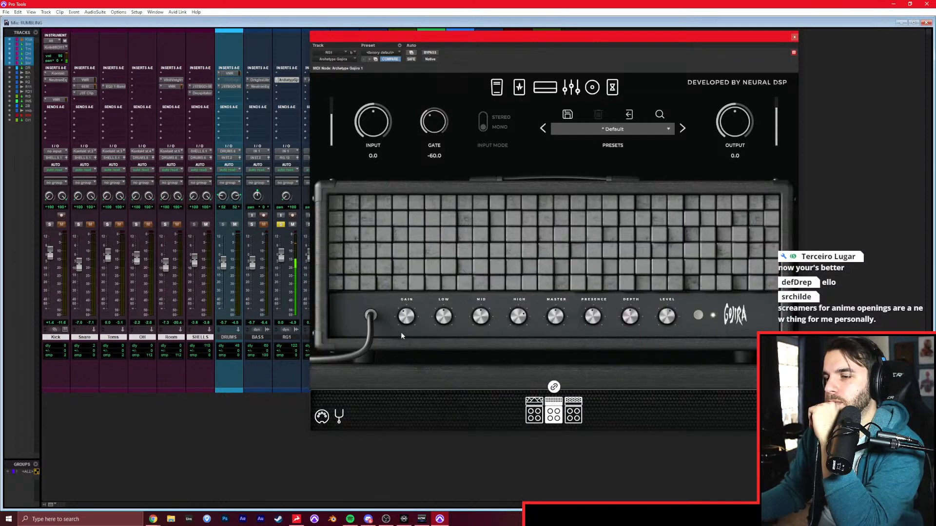
Turn on the DRT pedal in RG1's Archetype Gojira, close the plug-in, and clear the RG1 solo.
{"action": "left_click", "coordinate": [512, 95]}
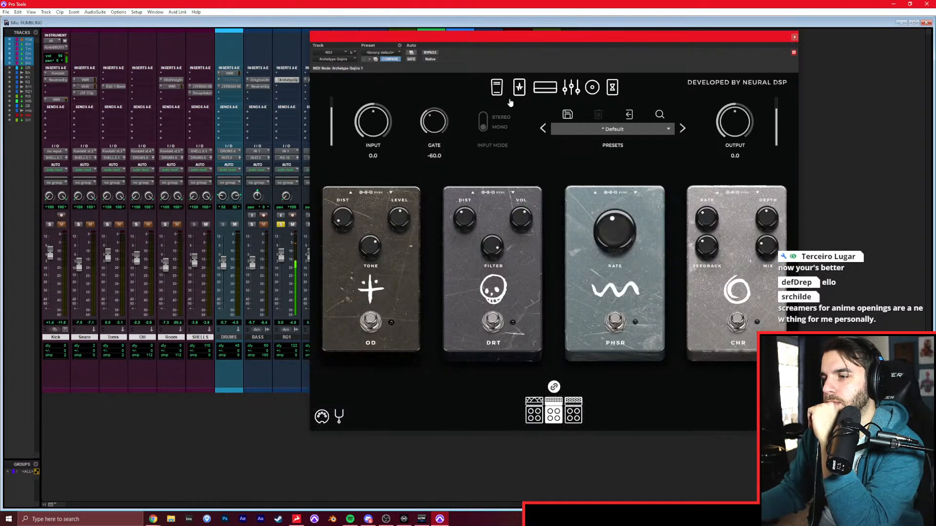
{"action": "left_click", "coordinate": [493, 324]}
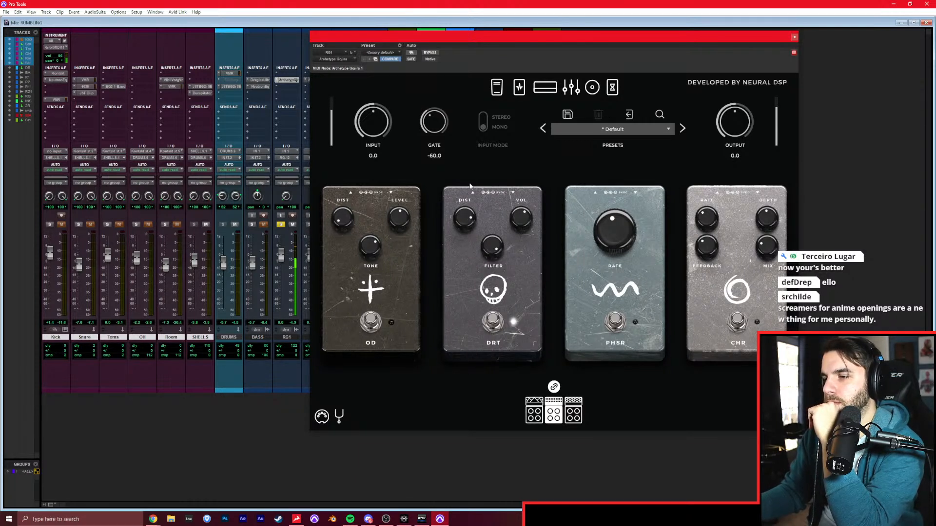
{"action": "left_click", "coordinate": [541, 88]}
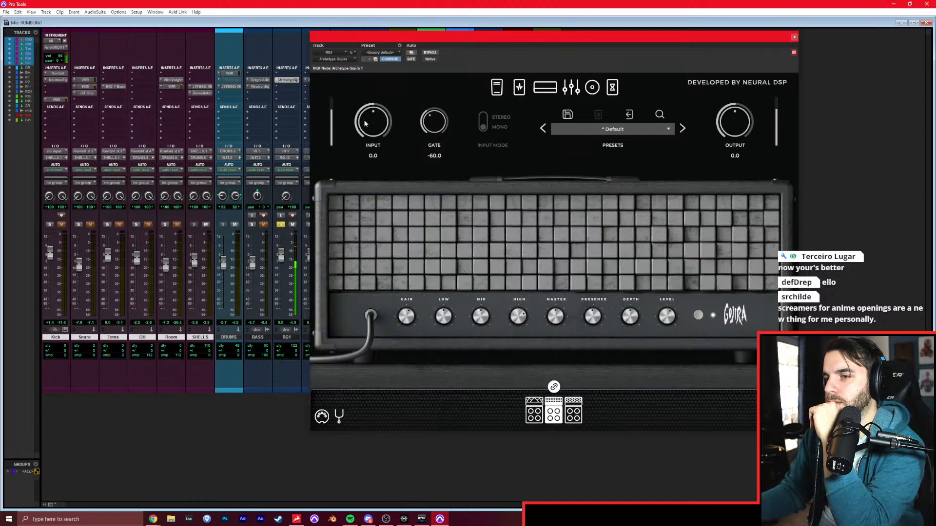
{"action": "left_click", "coordinate": [794, 37]}
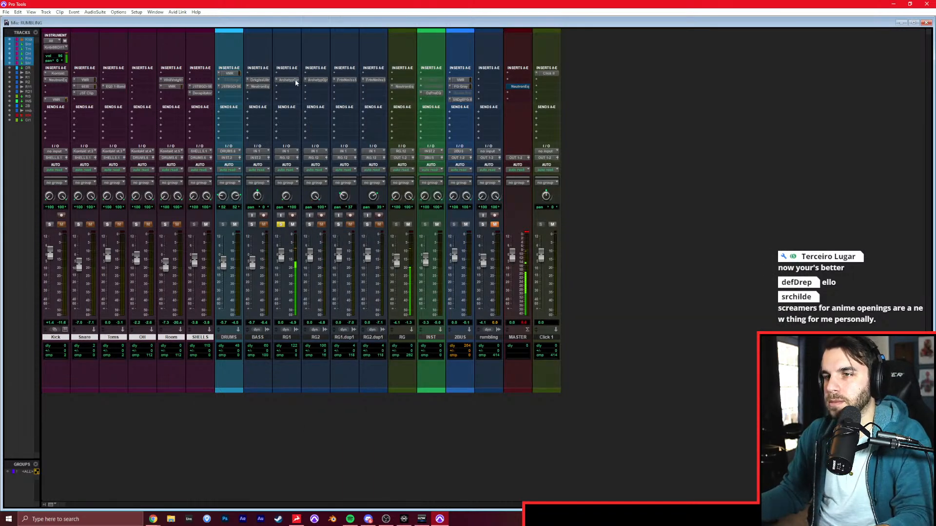
{"action": "left_click", "coordinate": [281, 224]}
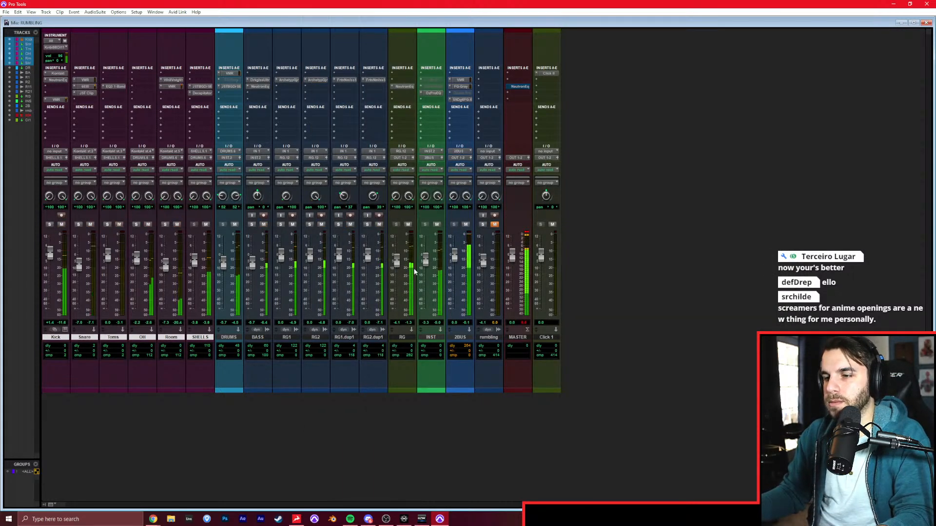
Lower RG1.dup1 to -5.4 dB and RG2.dup1 to -5.7 dB in solo, and raise the RG bus to -1.7 dB.
{"action": "left_click", "coordinate": [339, 225]}
{"action": "left_click", "coordinate": [368, 225]}
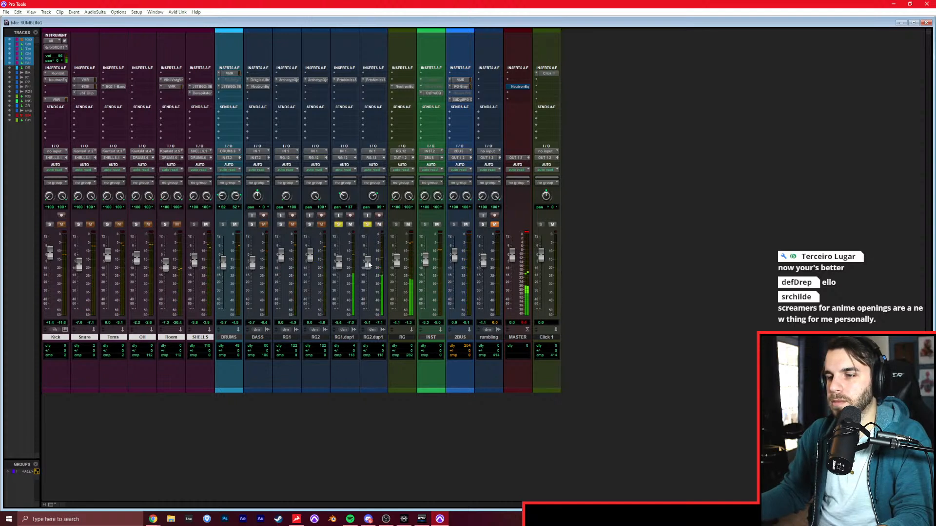
{"action": "left_click", "coordinate": [368, 225], "text": "alt"}
{"action": "left_click_drag", "start_coordinate": [401, 260], "coordinate": [400, 257]}
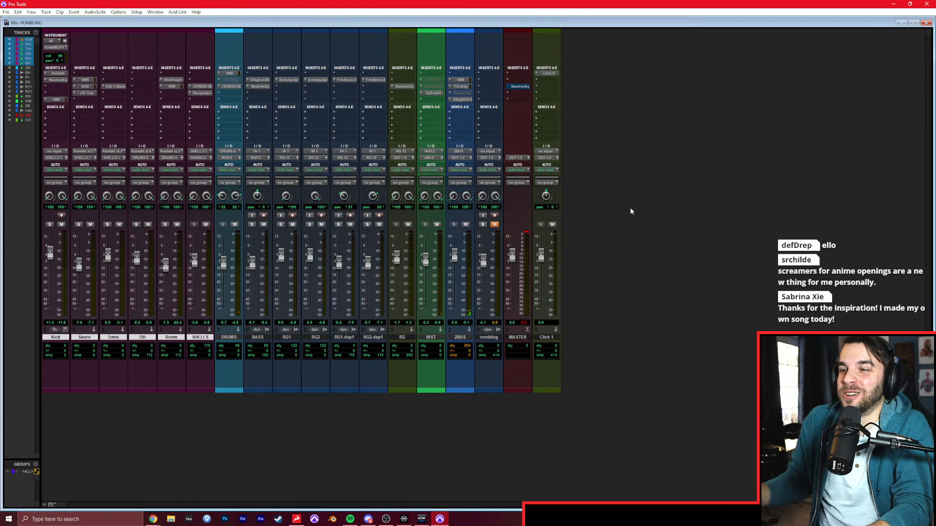
Play the rebalanced mix and check it against the soloed rumbling reference, returning to the mix with the reference muted.
{"action": "key", "text": "space"}
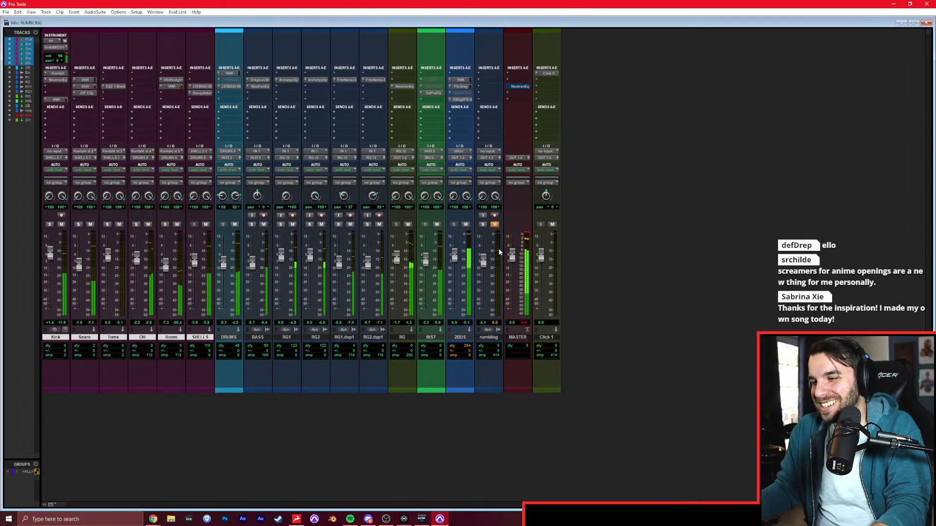
{"action": "left_click_drag", "start_coordinate": [455, 254], "coordinate": [455, 257]}
{"action": "left_click", "coordinate": [494, 224]}
{"action": "left_click", "coordinate": [482, 224]}
{"action": "left_click", "coordinate": [482, 224]}
{"action": "left_click", "coordinate": [494, 224]}
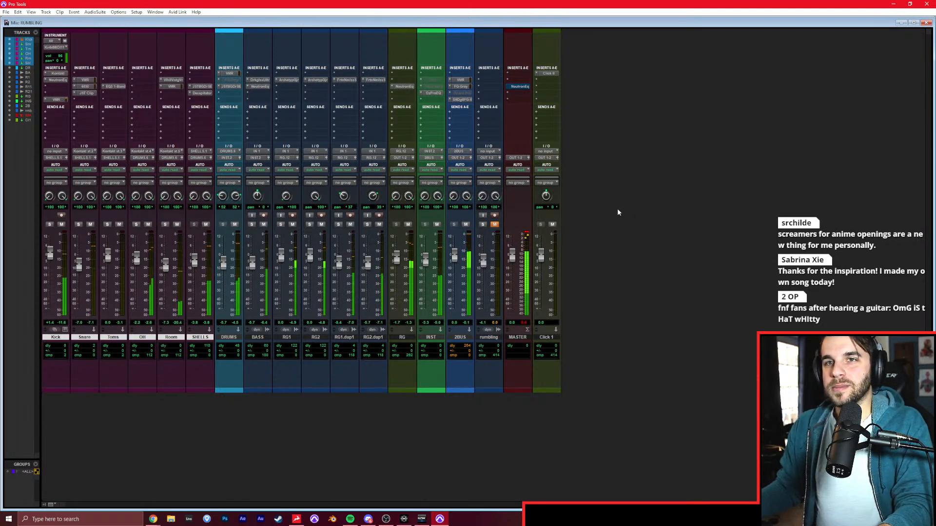
Trim the starts of the RG1.dup1 and RG2.dup1 clips to the DROP 1 marker and play from bar 5.
{"action": "key", "text": "ctrl+equal"}
{"action": "left_click", "coordinate": [273, 226]}
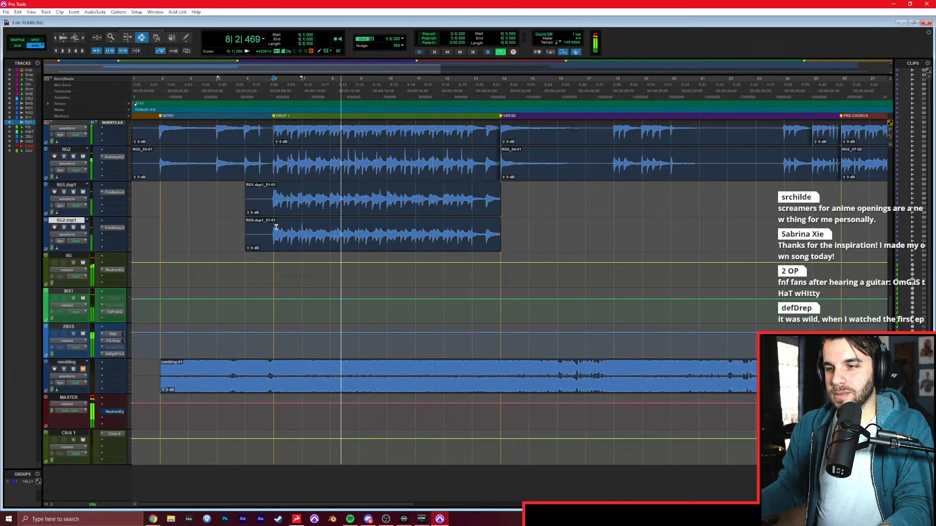
{"action": "left_click", "coordinate": [273, 203]}
{"action": "key", "text": "a"}
{"action": "left_click", "coordinate": [272, 228]}
{"action": "key", "text": "a"}
{"action": "left_click", "coordinate": [249, 222]}
{"action": "key", "text": "space"}
Fit all track heights to the window, and shrink them further to the mini size.
{"action": "scroll", "coordinate": [267, 227], "scroll_direction": "up", "scroll_amount": 5}
{"action": "scroll", "coordinate": [268, 228], "scroll_direction": "up", "scroll_amount": 2}
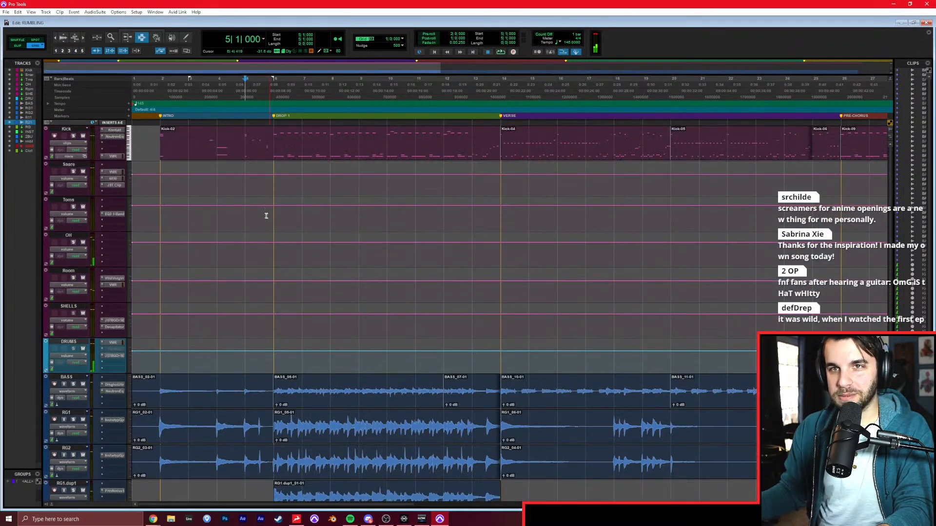
{"action": "left_click", "coordinate": [130, 223], "text": "alt"}
{"action": "left_click", "coordinate": [149, 276], "text": "alt"}
{"action": "left_click", "coordinate": [153, 246]}
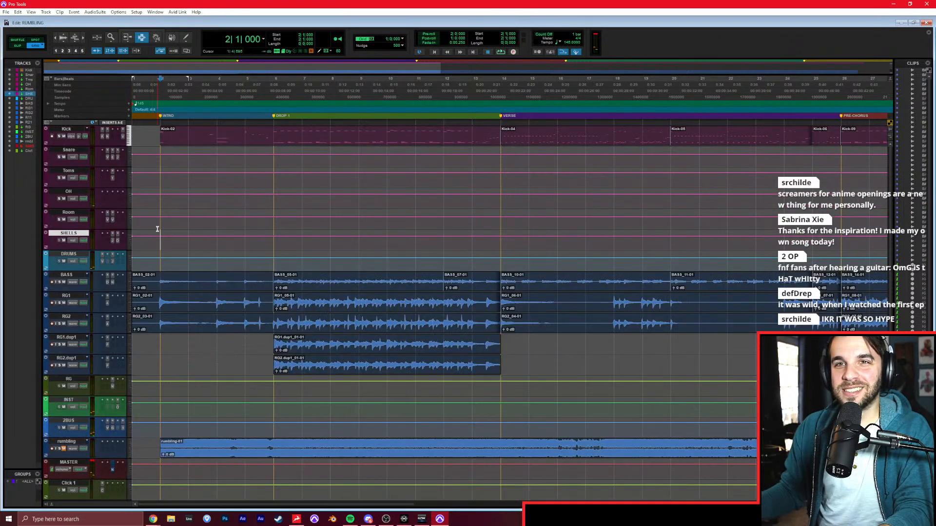
{"action": "key", "text": "p"}
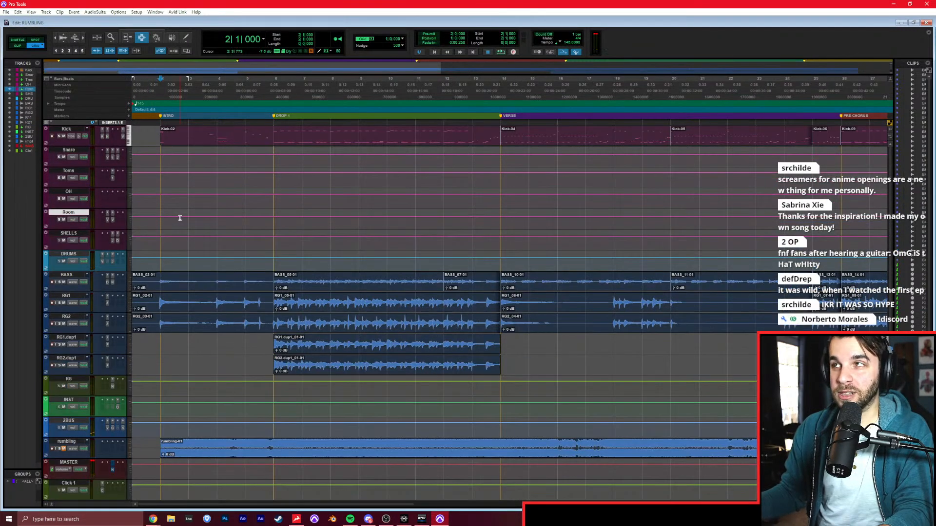
{"action": "left_click", "coordinate": [130, 224], "text": "alt"}
{"action": "left_click", "coordinate": [141, 234], "text": "alt"}
{"action": "left_click", "coordinate": [168, 208]}
{"action": "left_click", "coordinate": [162, 198]}
{"action": "left_click", "coordinate": [156, 205]}
{"action": "left_click", "coordinate": [162, 191]}
{"action": "left_click", "coordinate": [162, 197]}
{"action": "left_click", "coordinate": [161, 205]}
{"action": "left_click", "coordinate": [163, 221]}
{"action": "left_click", "coordinate": [162, 254]}
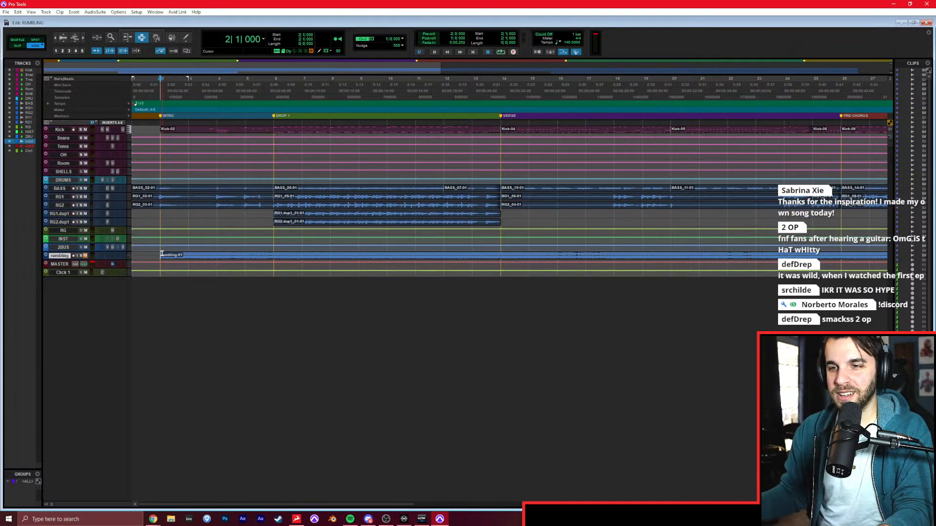
{"action": "left_click", "coordinate": [171, 216]}
{"action": "left_click", "coordinate": [155, 188]}
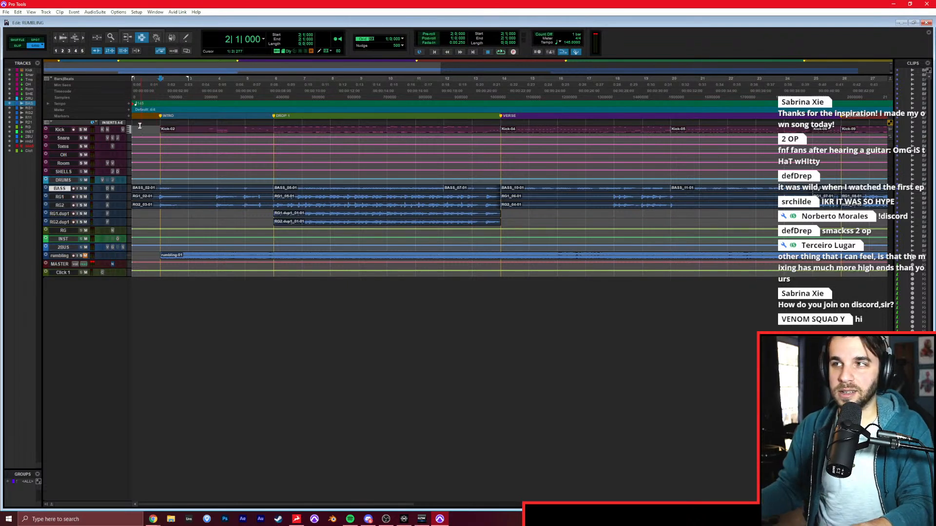
Play the opening of the mix from the INTRO marker at bar 2.
{"action": "left_click", "coordinate": [161, 153]}
{"action": "key", "text": "space"}
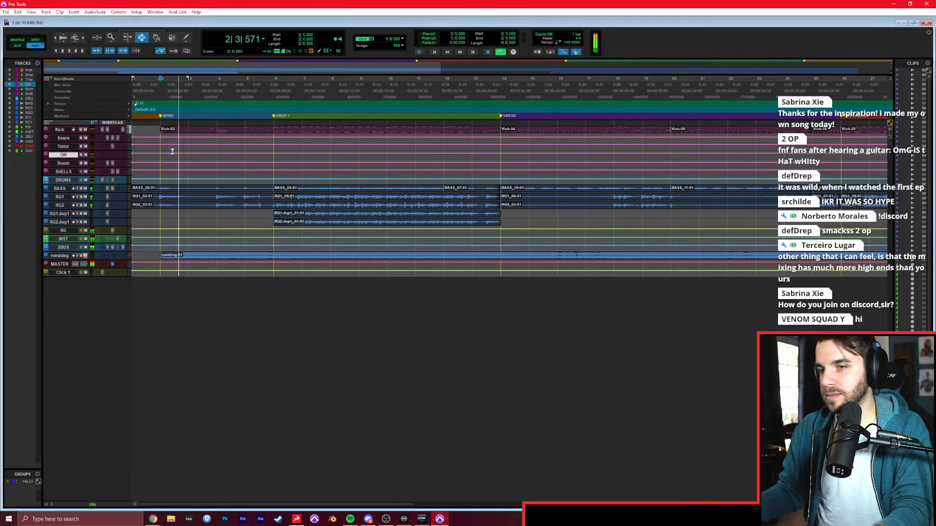
{"action": "key", "text": "space"}
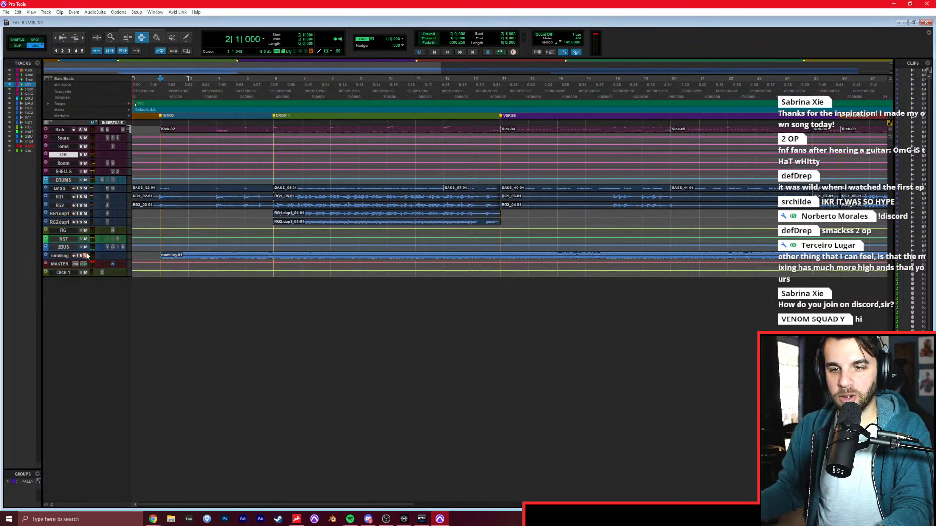
Move the rumbling track above Kick, play it in solo from bar 2, and set all tracks to medium height.
{"action": "left_click_drag", "start_coordinate": [66, 257], "coordinate": [83, 130]}
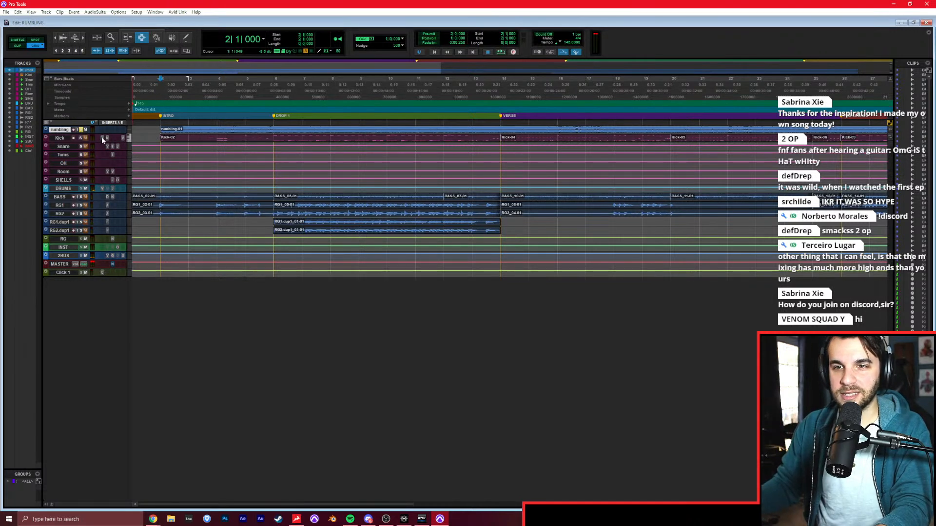
{"action": "key", "text": "space"}
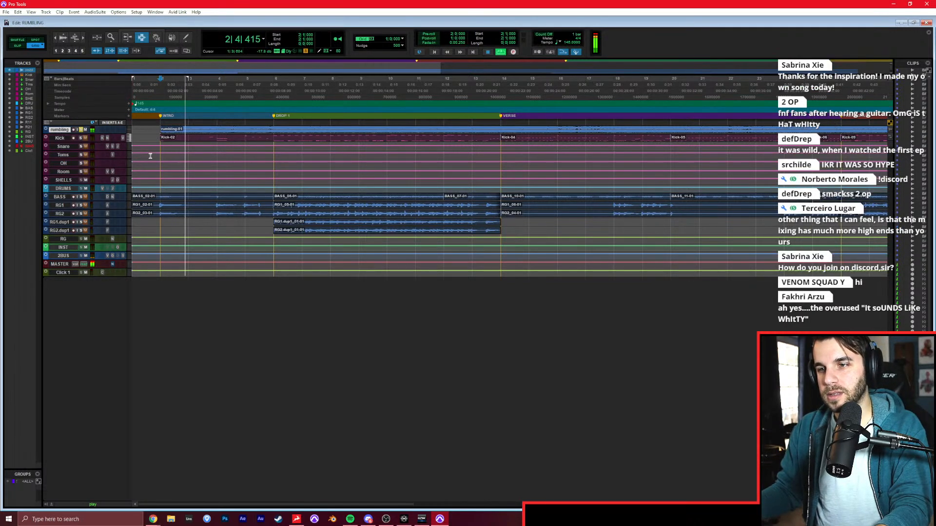
{"action": "left_click", "coordinate": [129, 215], "text": "alt"}
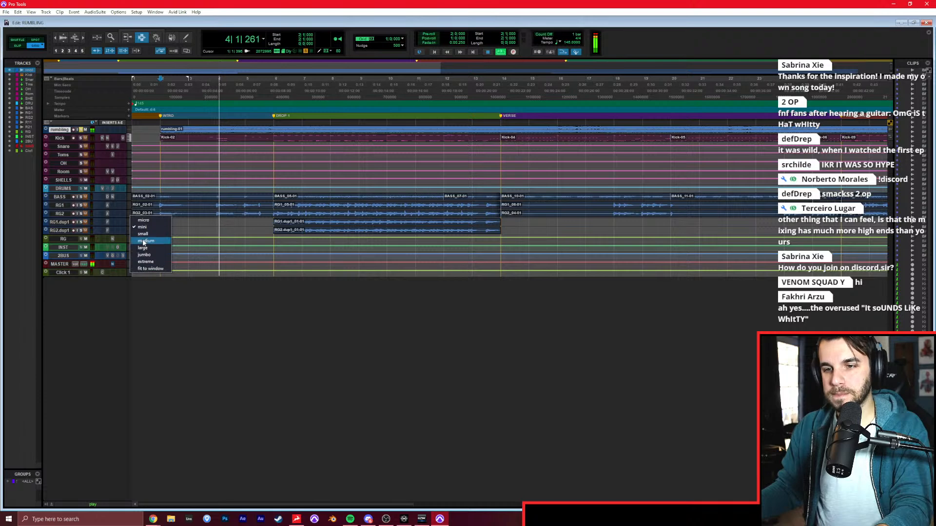
{"action": "left_click", "coordinate": [140, 240], "text": "alt"}
{"action": "scroll", "coordinate": [140, 239], "scroll_direction": "down", "scroll_amount": 2}
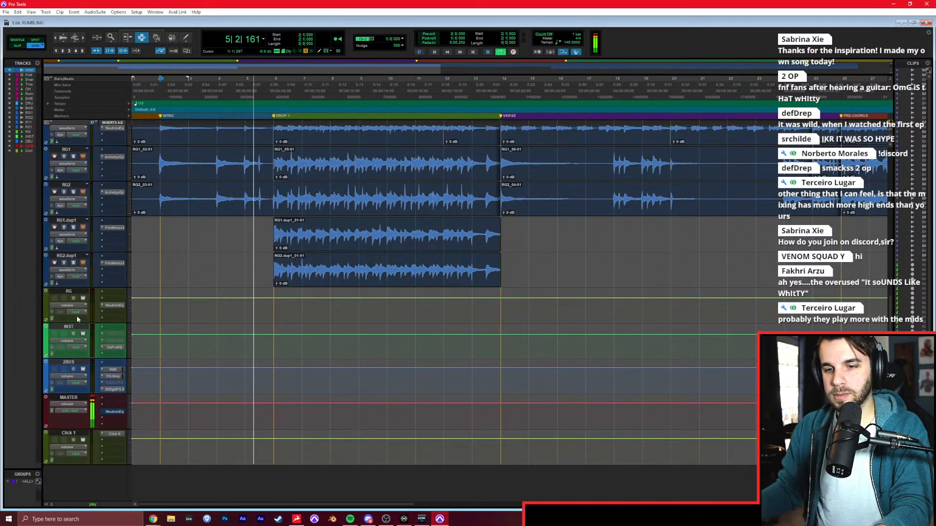
Add a stereo instrument track directly below RG and insert Kontakt on it.
{"action": "left_click", "coordinate": [77, 292]}
{"action": "key", "text": "ctrl+shift+n"}
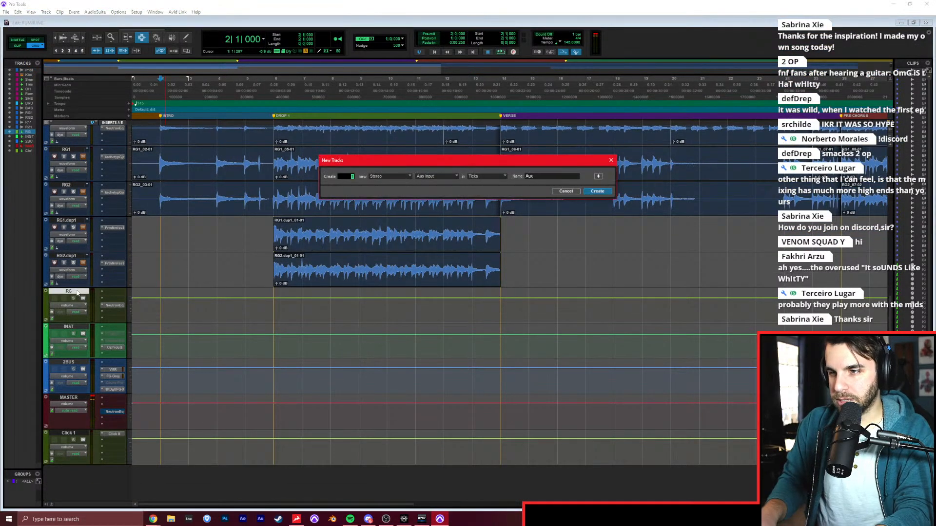
{"action": "key", "text": "ctrl+Down"}
{"action": "key", "text": "Return"}
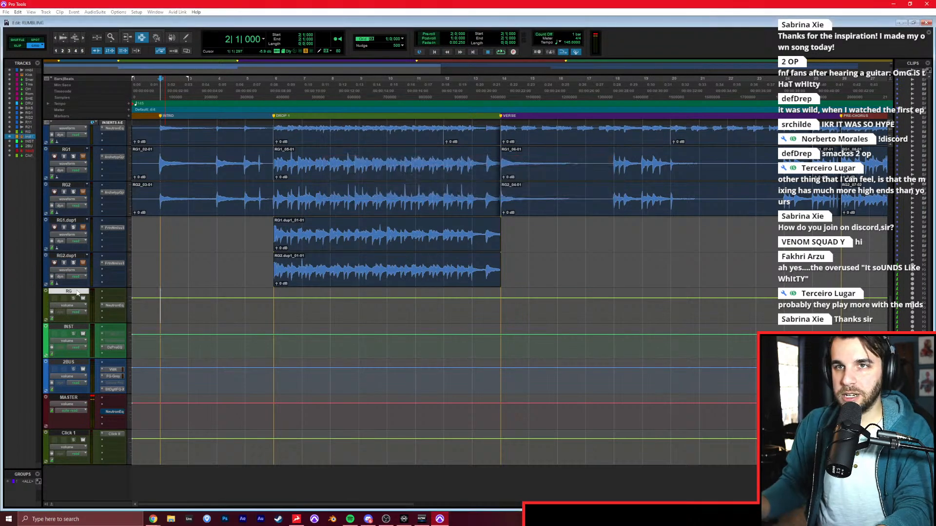
{"action": "left_click", "coordinate": [114, 338]}
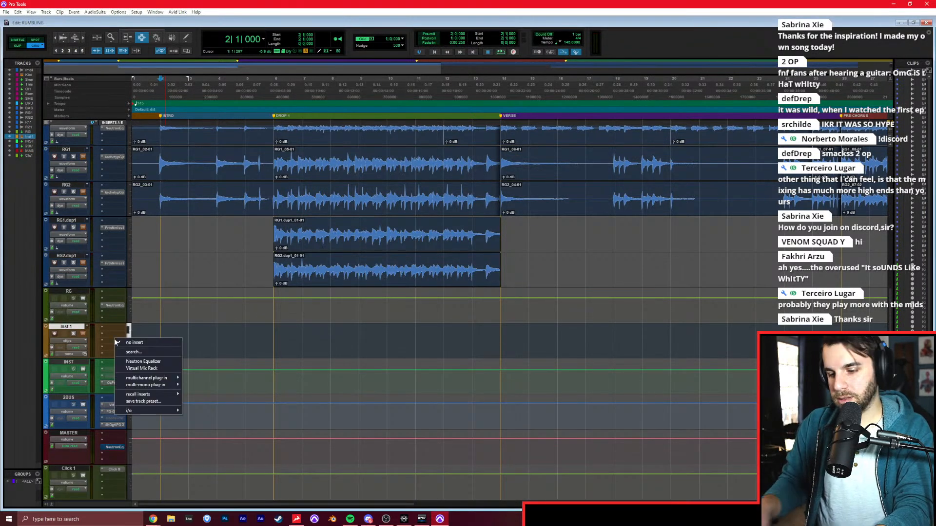
{"action": "type", "text": "kontakt"}
{"action": "key", "text": "Return"}
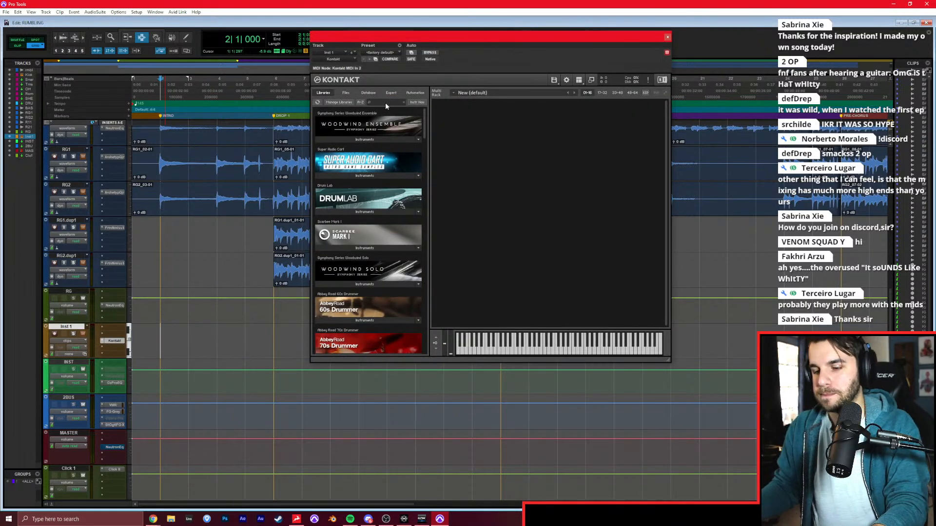
Search Kontakt's libraries for "string", load String Ensemble.nki from the Symphony Series String Ensemble, and close the plug-in.
{"action": "left_click", "coordinate": [385, 103]}
{"action": "type", "text": "string"}
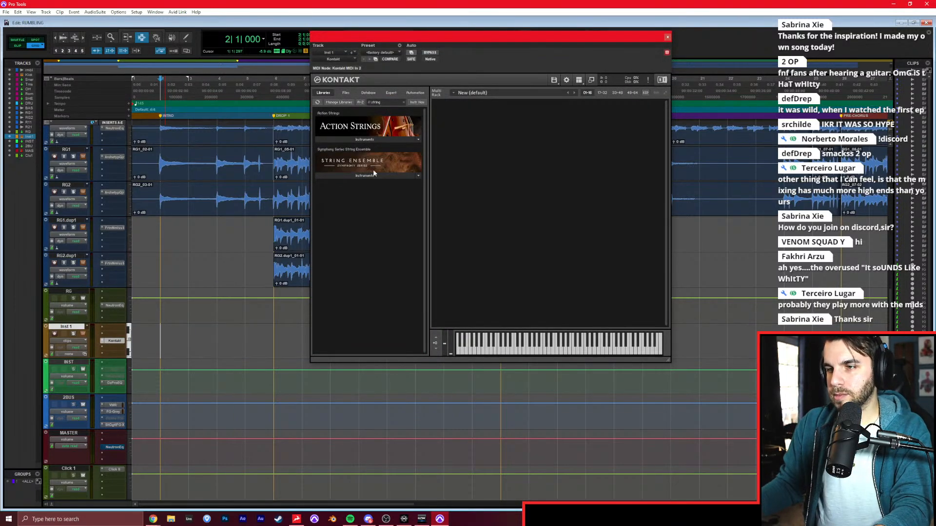
{"action": "left_click", "coordinate": [384, 175]}
{"action": "left_click_drag", "start_coordinate": [343, 200], "coordinate": [488, 175]}
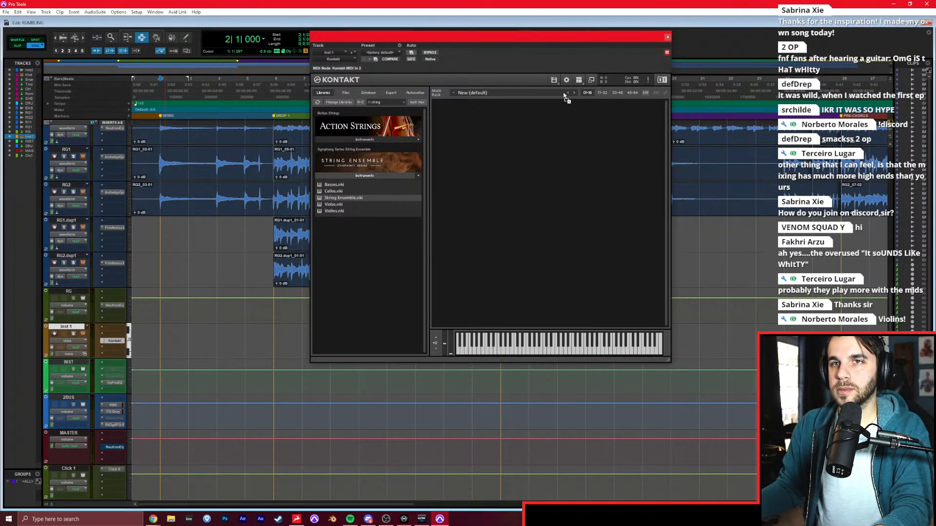
{"action": "left_click", "coordinate": [667, 37]}
Inspect the FG-X mastering plug-in on the 2BUS channel and close it.
{"action": "key", "text": "ctrl+equal"}
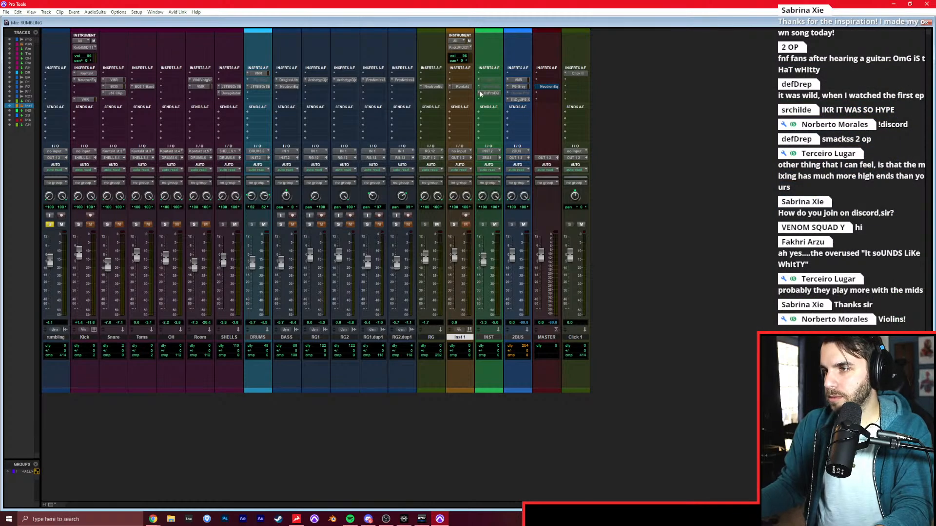
{"action": "left_click", "coordinate": [512, 100]}
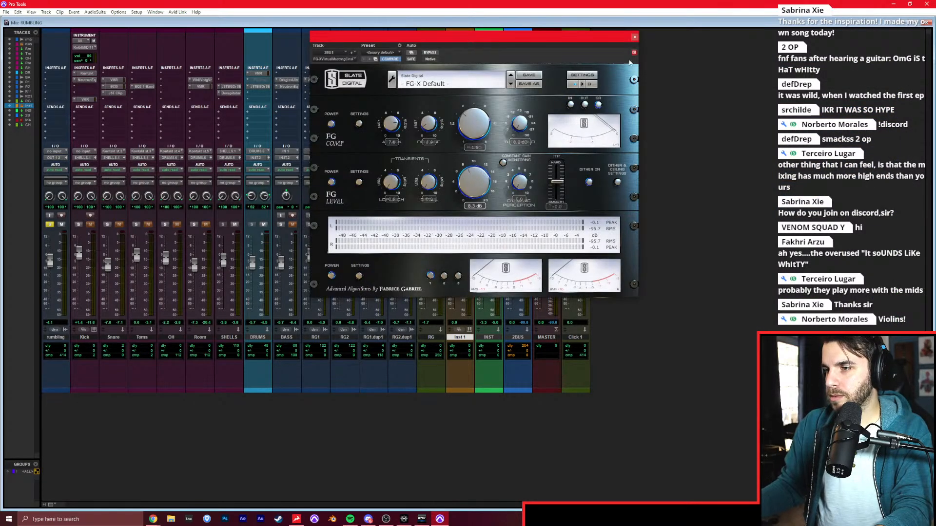
{"action": "left_click", "coordinate": [633, 38]}
Play the soloed reference through the intro from bar 2, and record-arm the Inst 1 track.
{"action": "key", "text": "ctrl+equal"}
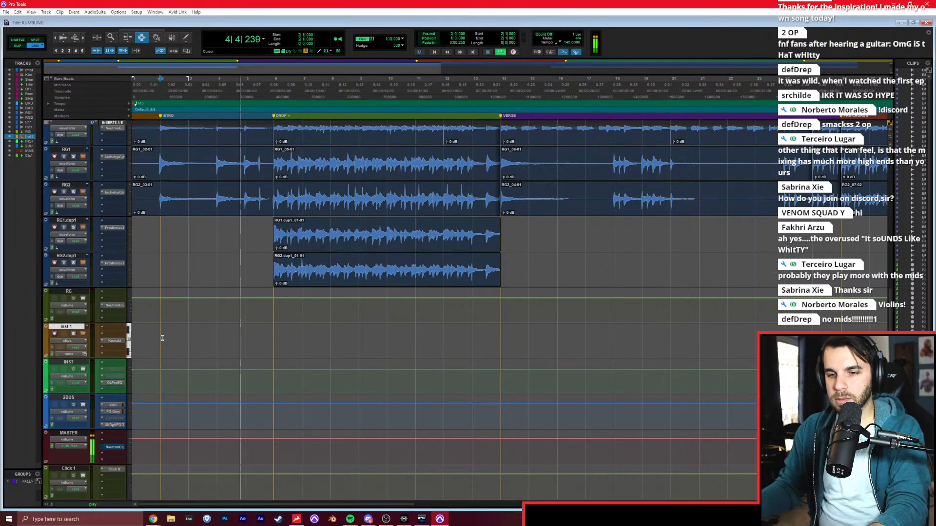
{"action": "key", "text": "space"}
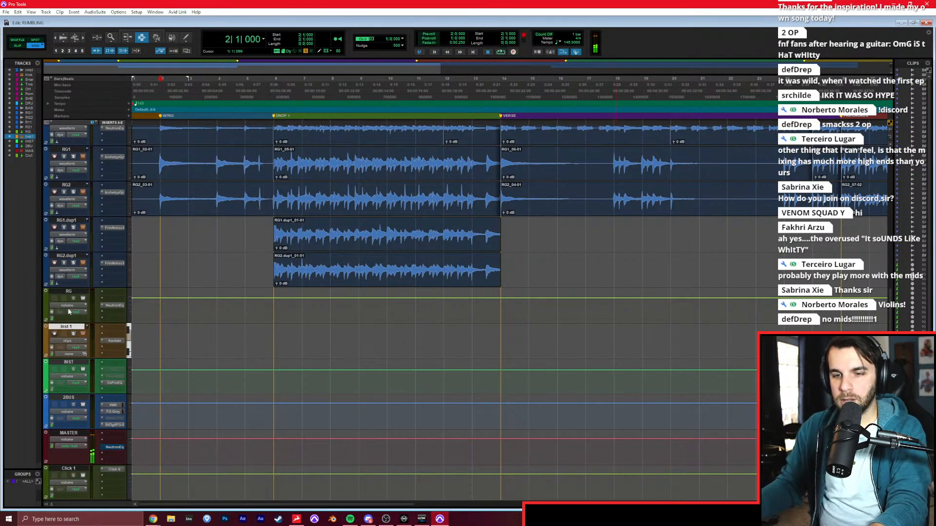
{"action": "key", "text": "shift+r"}
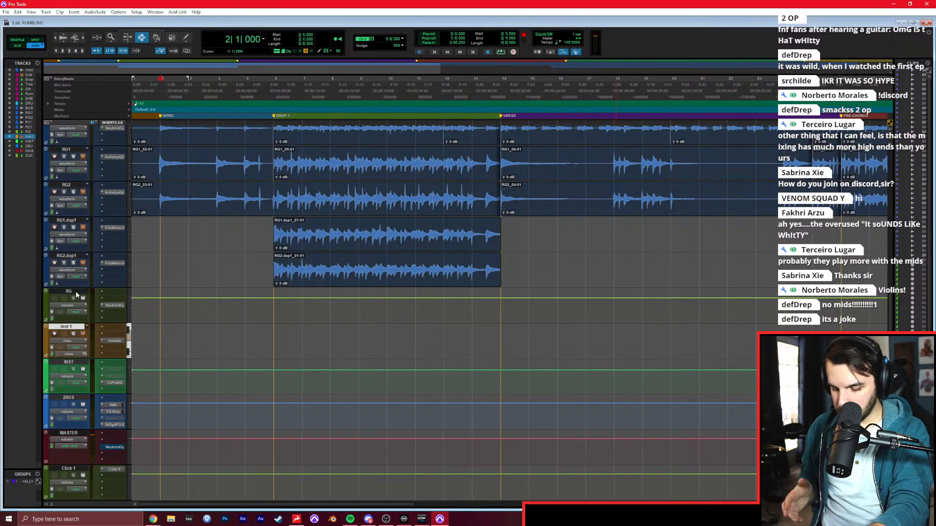
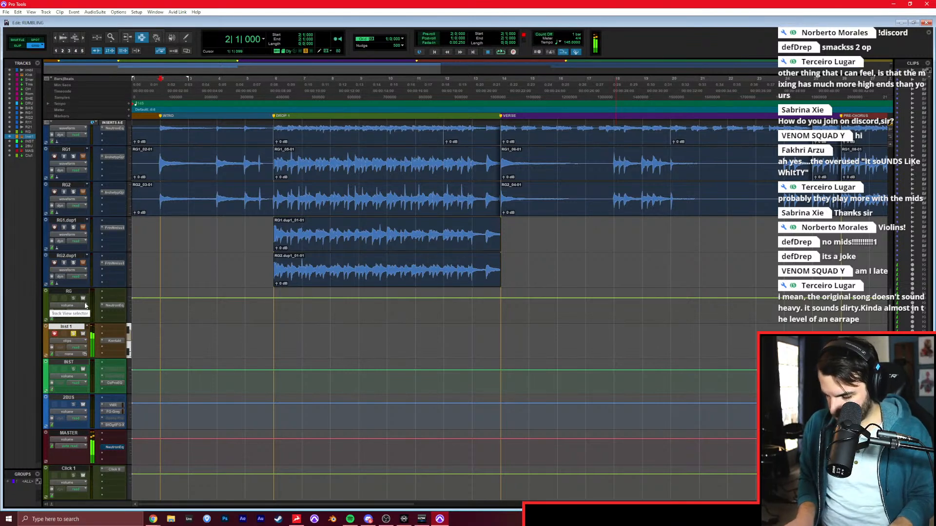
Rehearse over the intro from bar 2, and record the string chords as MIDI on the Inst 1 track through bar 6.
{"action": "key", "text": "space"}
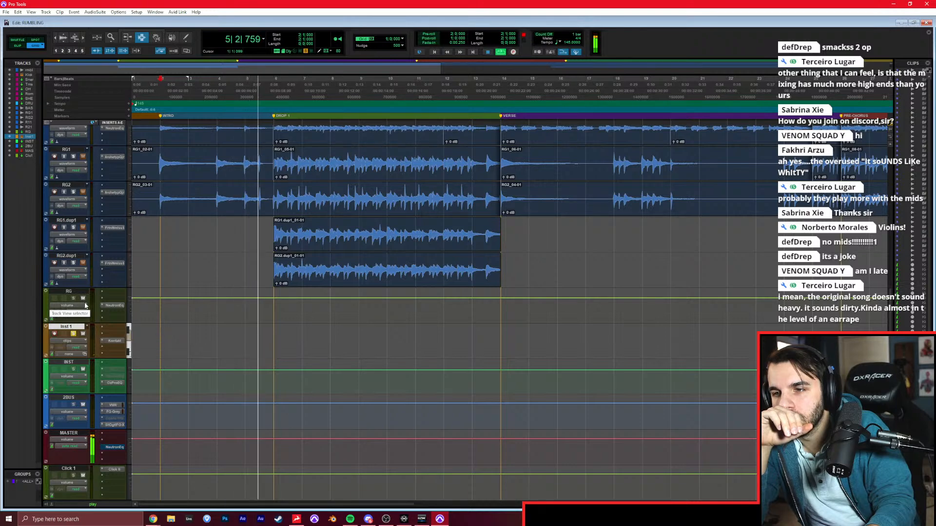
{"action": "key", "text": "space"}
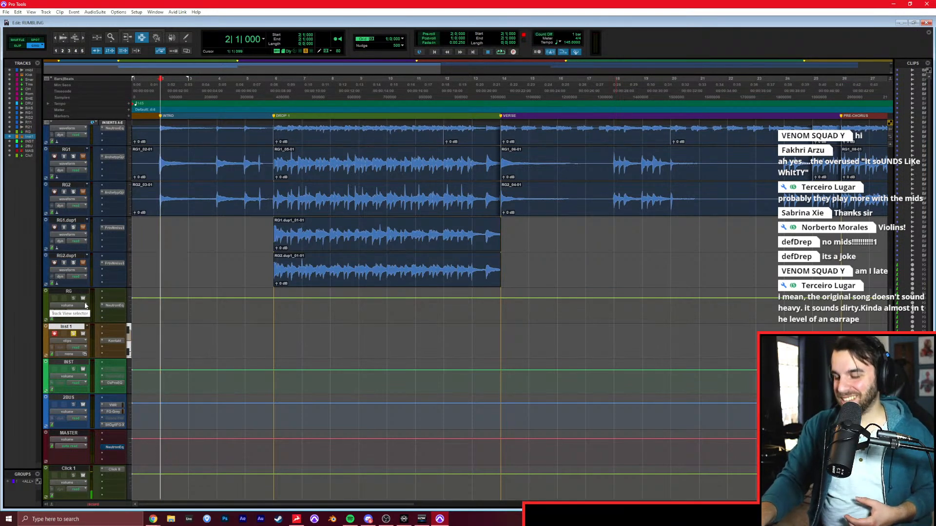
{"action": "key", "text": "ctrl+space"}
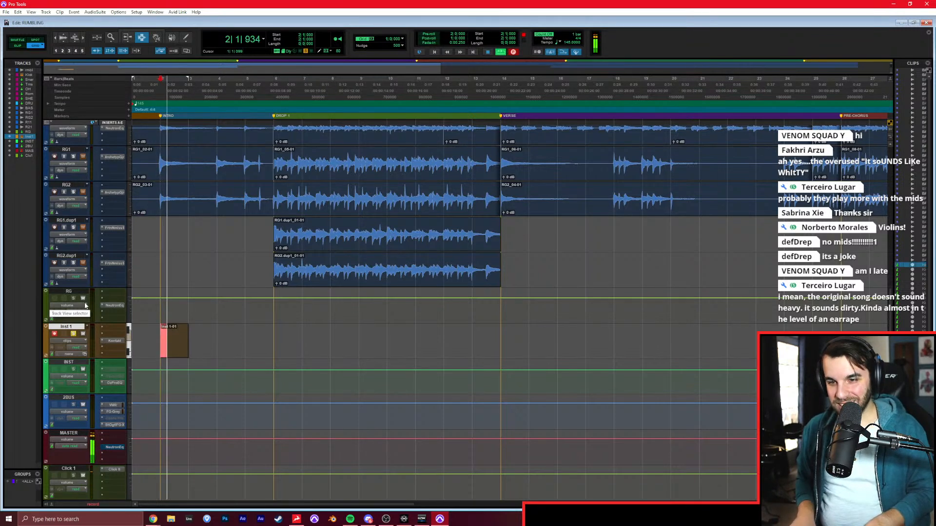
{"action": "key", "text": "space"}
{"action": "key", "text": "ctrl+space"}
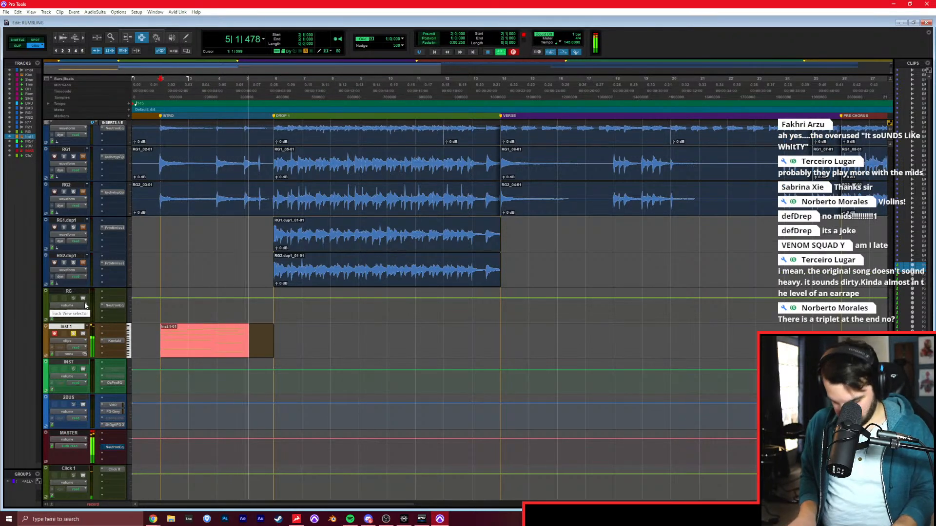
{"action": "key", "text": "space"}
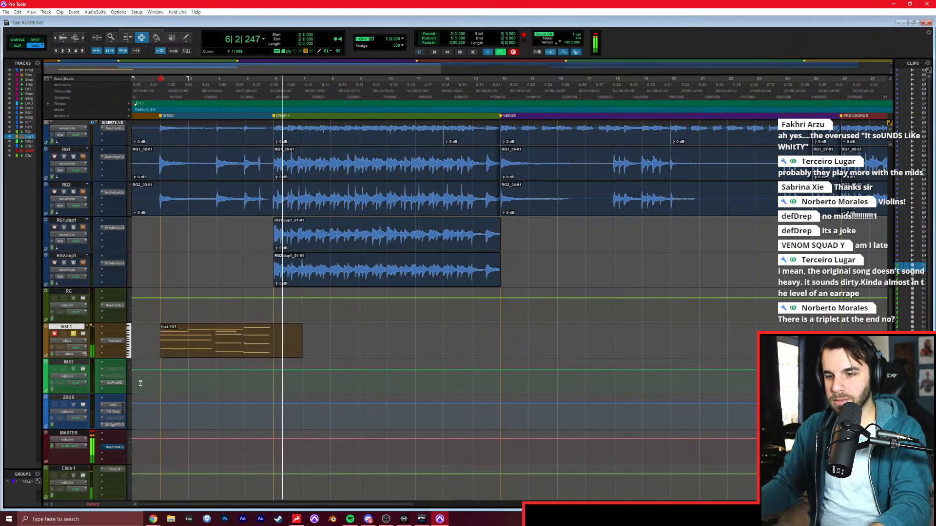
Shorten the final chord's notes in the recorded string clip, audition the ending, and trim the clip to end at bar 6.
{"action": "double_click", "coordinate": [278, 336]}
{"action": "left_click_drag", "start_coordinate": [526, 97], "coordinate": [472, 428]}
{"action": "left_click_drag", "start_coordinate": [501, 352], "coordinate": [488, 352]}
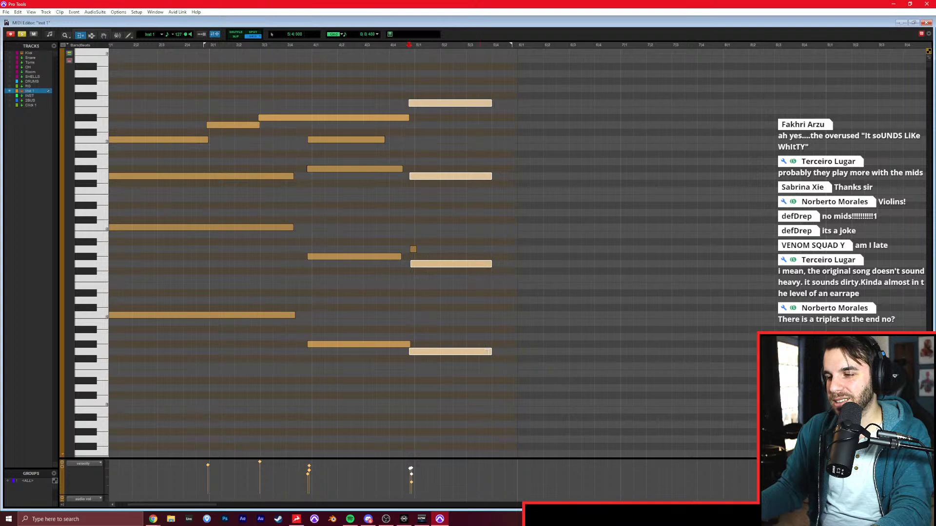
{"action": "left_click", "coordinate": [411, 305]}
{"action": "key", "text": "space"}
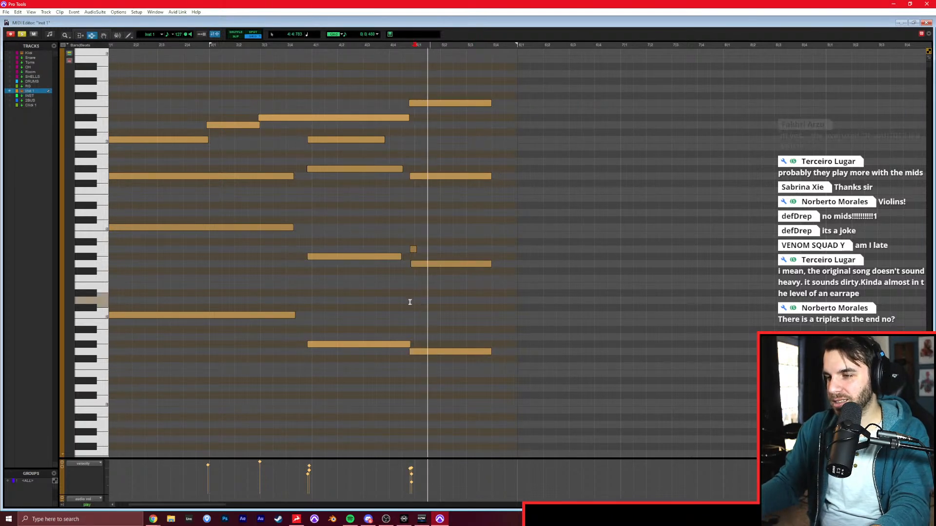
{"action": "scroll", "coordinate": [414, 302], "scroll_direction": "right", "scroll_amount": 1}
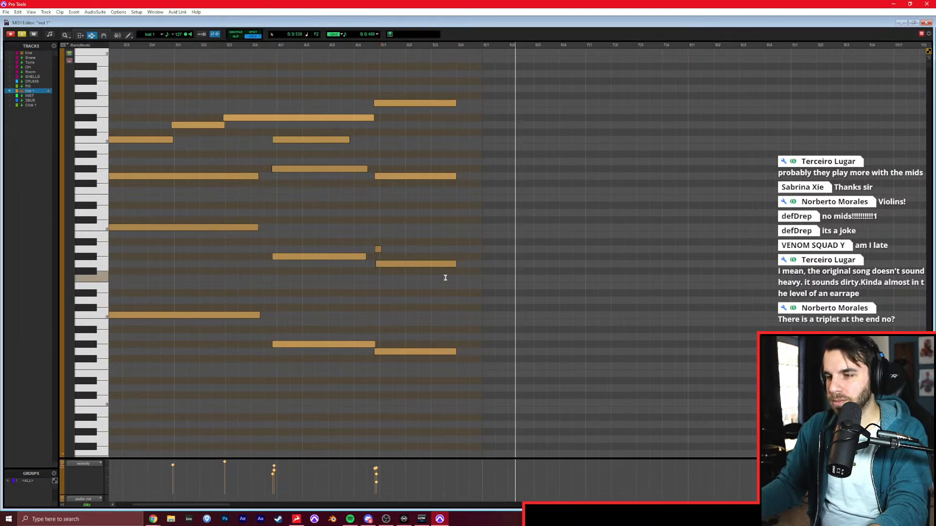
{"action": "key", "text": "ctrl+w"}
{"action": "left_click", "coordinate": [276, 334]}
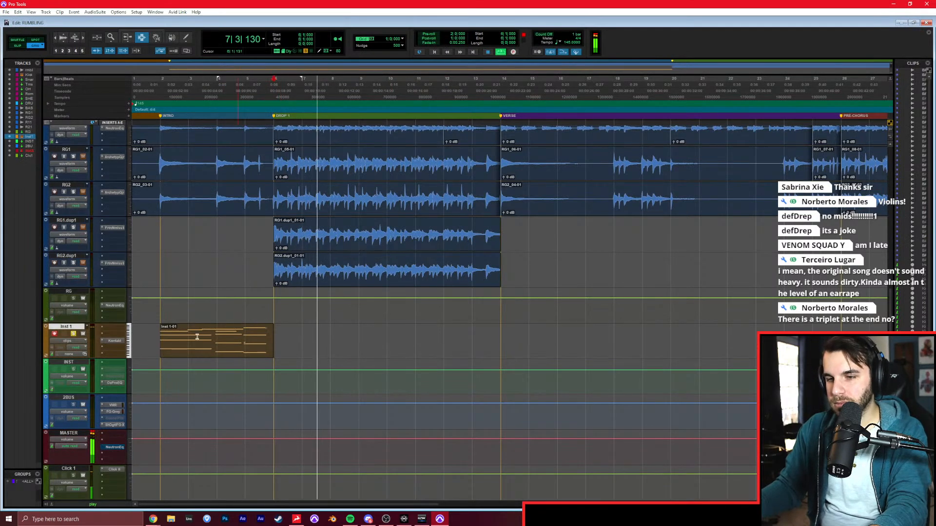
Rename the Inst 1 track as LegatoStrings, audition it from bar 5, and duplicate the track without its clip.
{"action": "double_click", "coordinate": [67, 326]}
{"action": "type", "text": "LegatoStrings"}
{"action": "key", "text": "Return"}
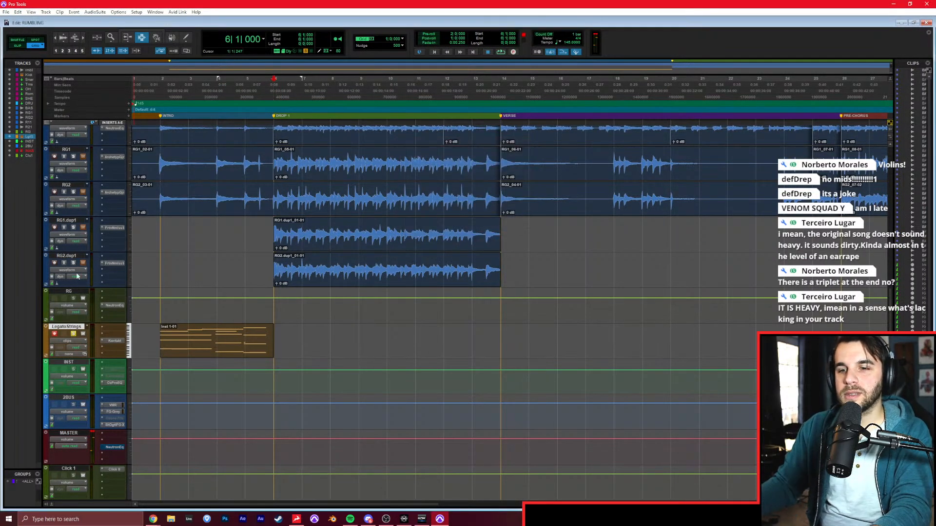
{"action": "left_click", "coordinate": [238, 333]}
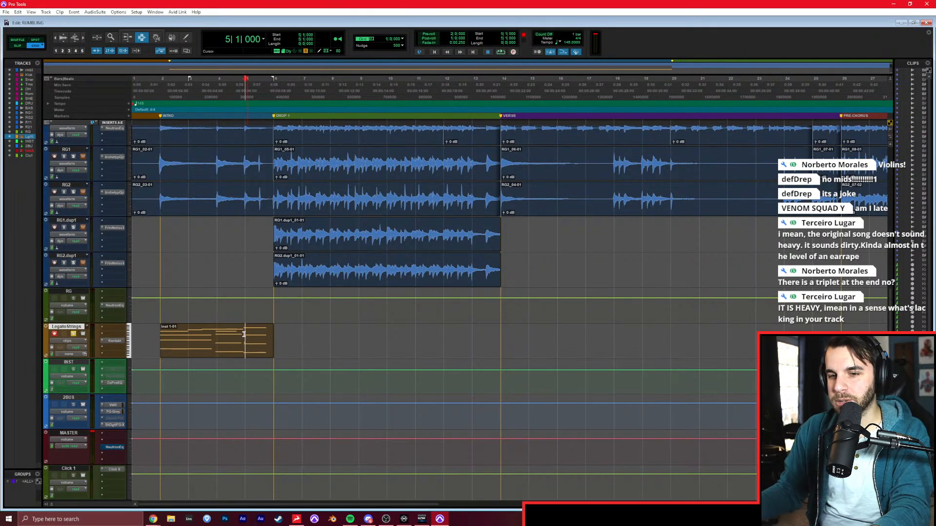
{"action": "key", "text": "space"}
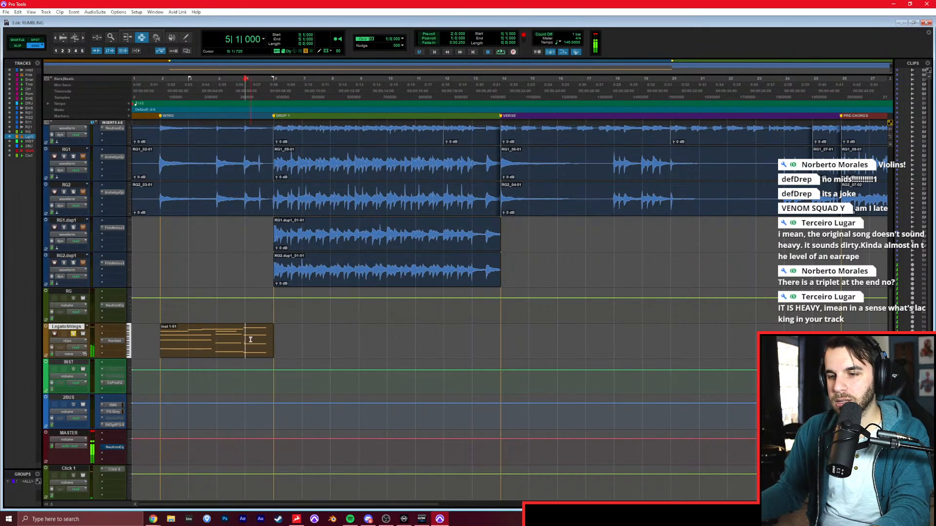
{"action": "right_click", "coordinate": [73, 331]}
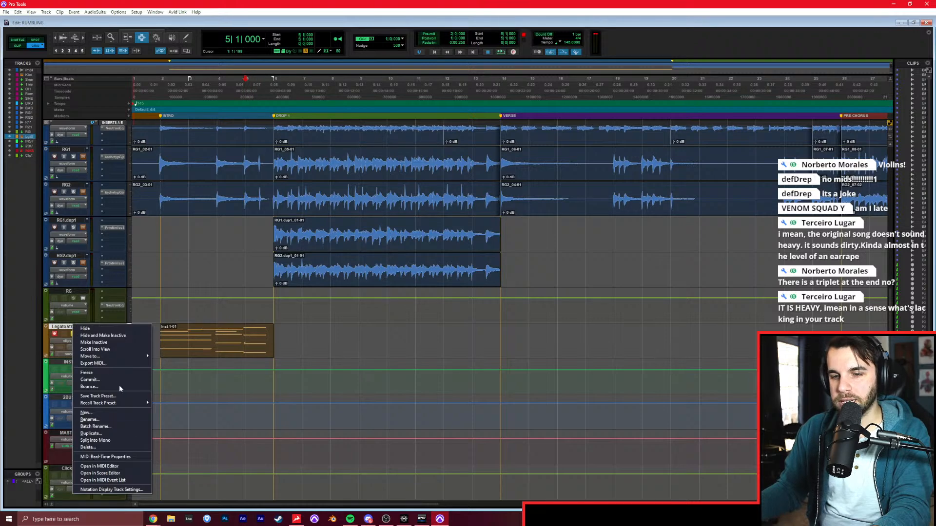
{"action": "left_click", "coordinate": [124, 435]}
{"action": "left_click", "coordinate": [489, 247]}
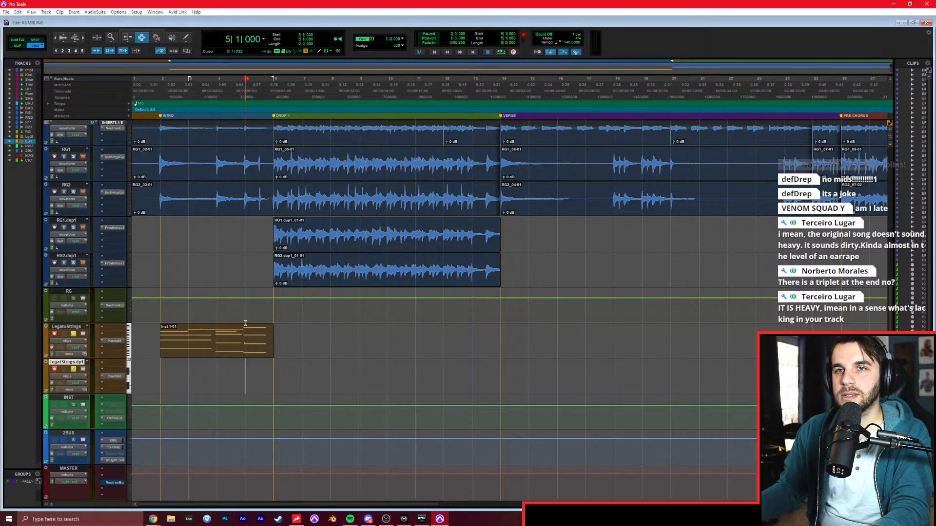
Quantize all notes in the LegatoStrings clip to a 1/8 note grid.
{"action": "double_click", "coordinate": [244, 341]}
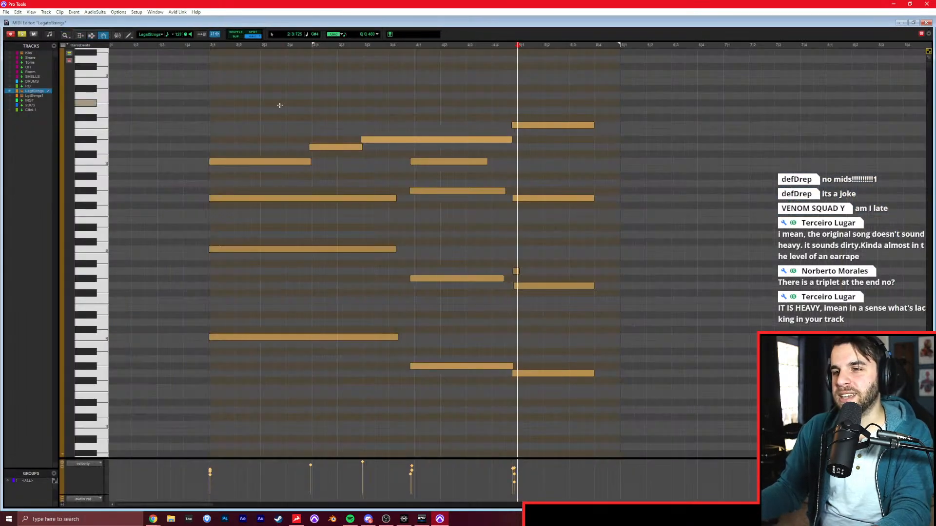
{"action": "left_click_drag", "start_coordinate": [278, 104], "coordinate": [595, 386]}
{"action": "key", "text": "alt+0"}
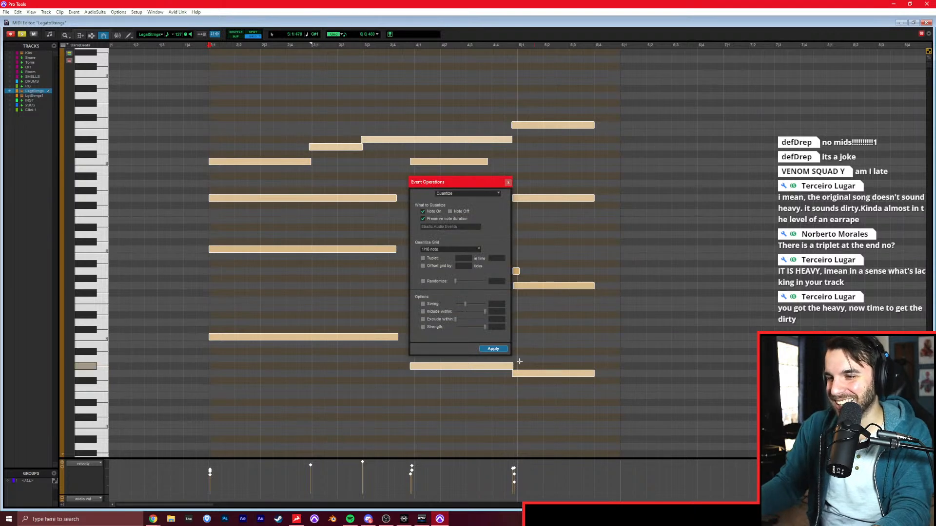
{"action": "left_click", "coordinate": [451, 250]}
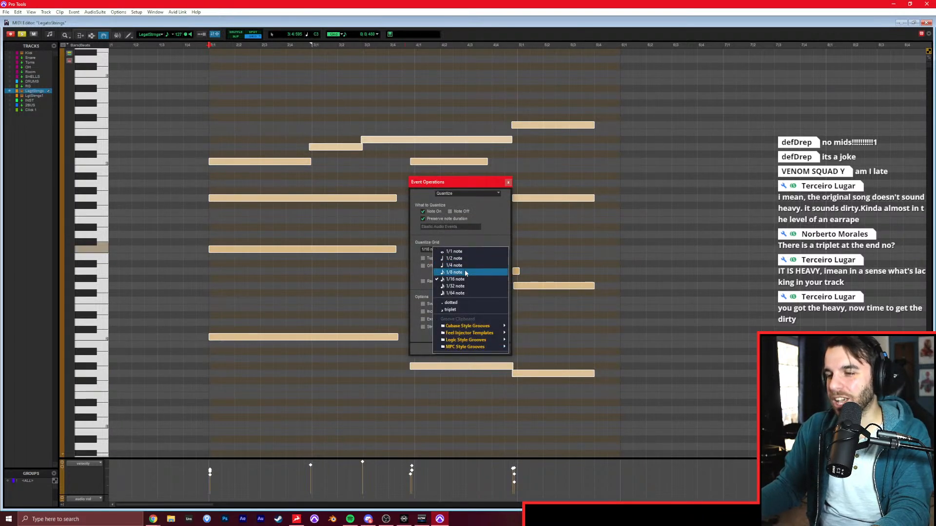
{"action": "left_click", "coordinate": [457, 272]}
{"action": "left_click", "coordinate": [500, 350]}
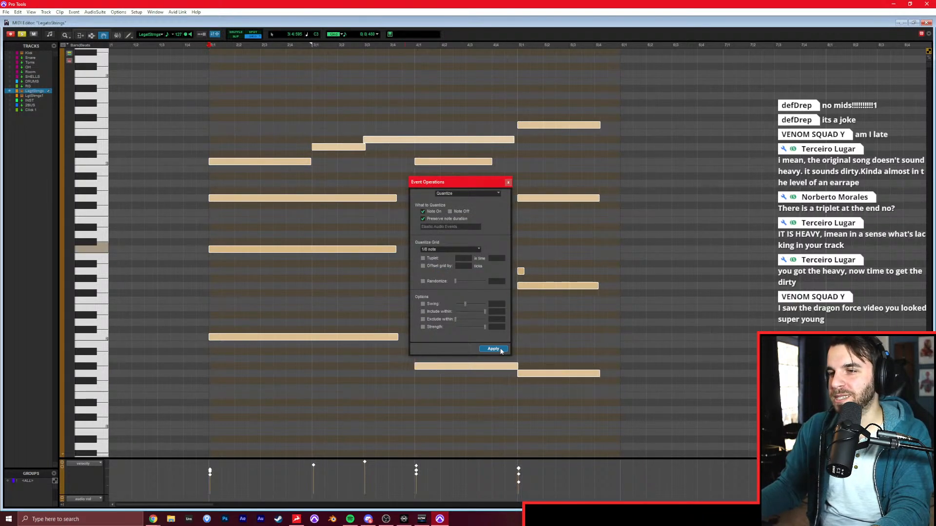
{"action": "left_click", "coordinate": [508, 182]}
Delete the stray short note at the start of the last chord, and play the string part from just before the intro.
{"action": "left_click", "coordinate": [518, 271]}
{"action": "left_click", "coordinate": [504, 255]}
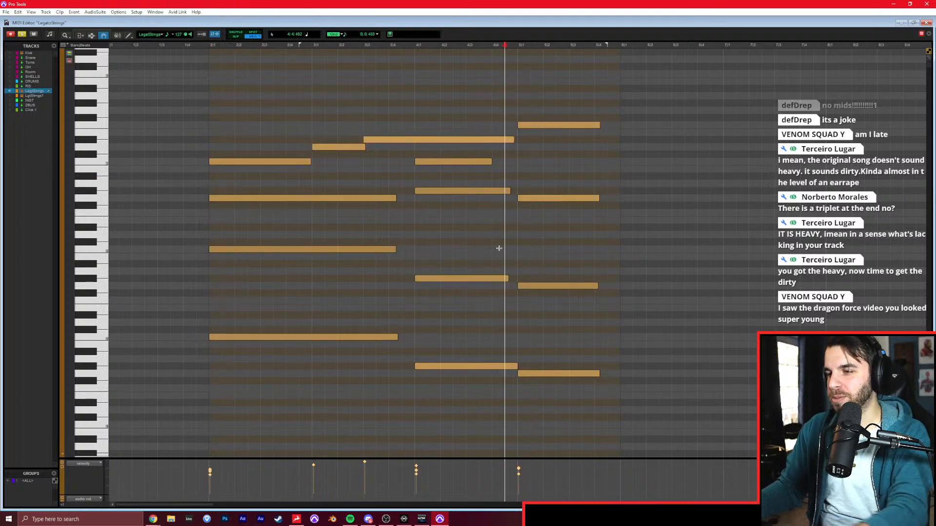
{"action": "left_click", "coordinate": [159, 225]}
{"action": "key", "text": "space"}
{"action": "key", "text": "ctrl+="}
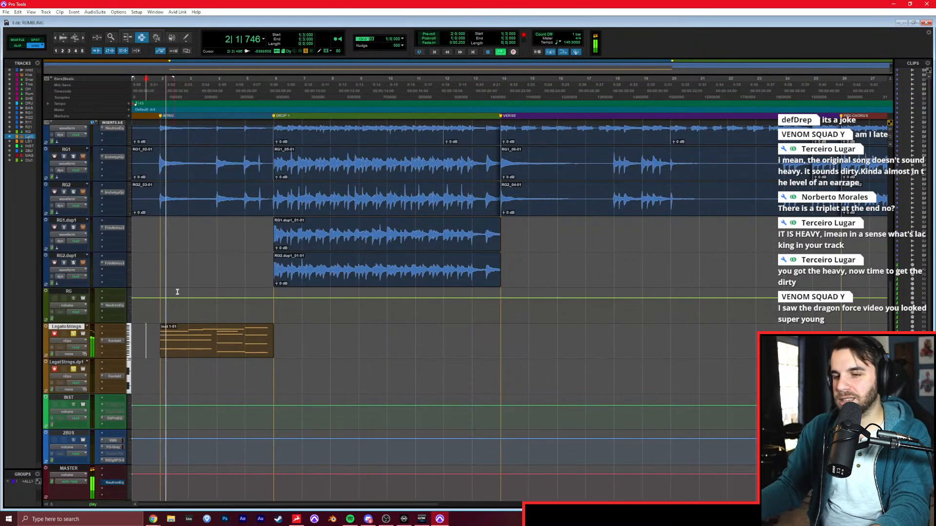
Set the String Ensemble articulation to Marcato in the duplicated track's Kontakt, and close the plug-in.
{"action": "left_click", "coordinate": [170, 370]}
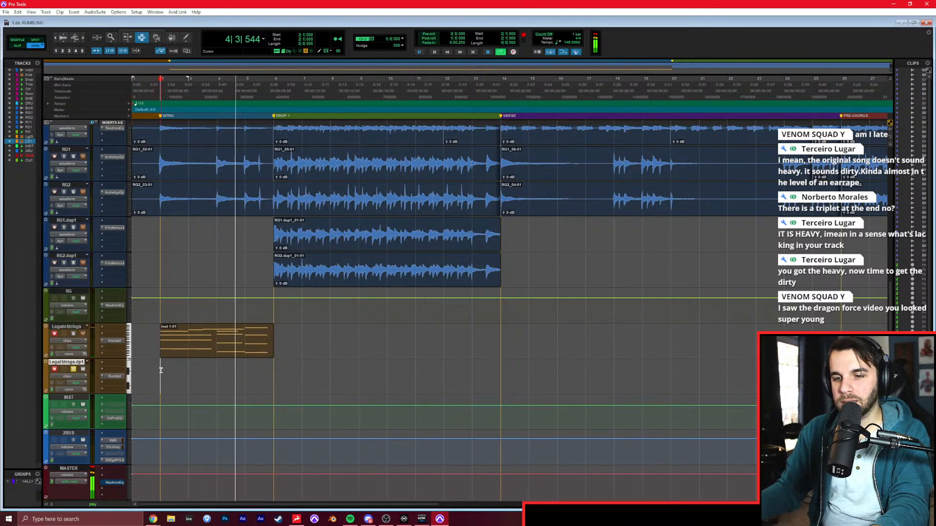
{"action": "left_click", "coordinate": [115, 376]}
{"action": "key", "text": "space"}
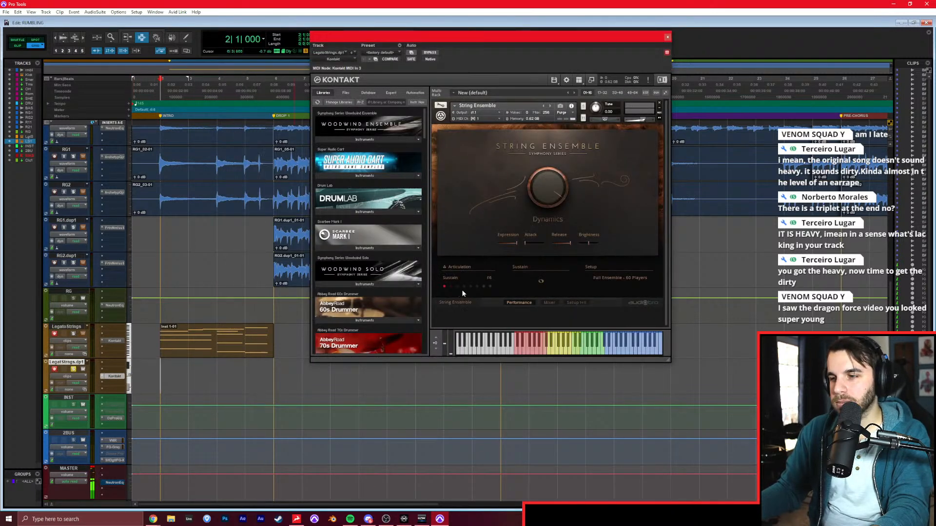
{"action": "left_click", "coordinate": [465, 286]}
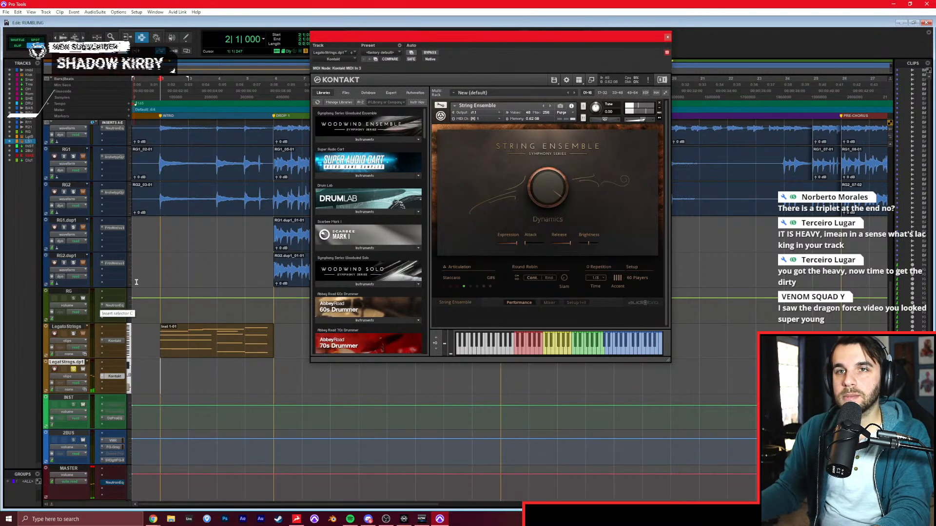
{"action": "left_click", "coordinate": [667, 36]}
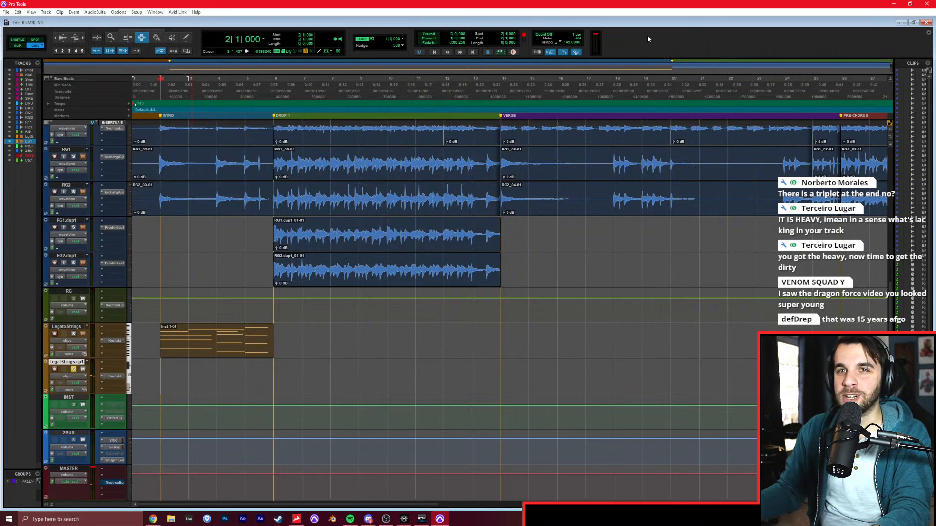
Try to record the short string notes from bar 1, inspect the LegatoStrings notes, and undo the take.
{"action": "key", "text": "ctrl+space"}
{"action": "key", "text": "space"}
{"action": "key", "text": "Return"}
{"action": "key", "text": "ctrl+space"}
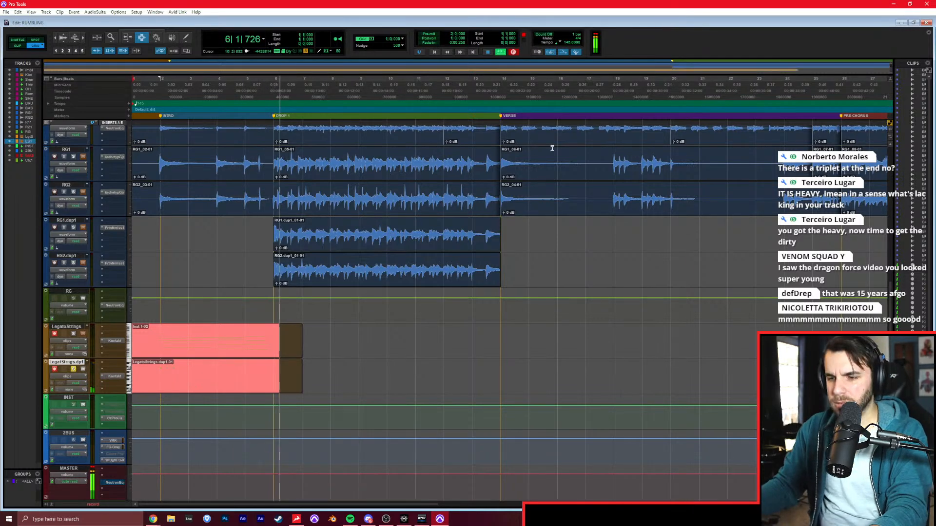
{"action": "left_click", "coordinate": [66, 327]}
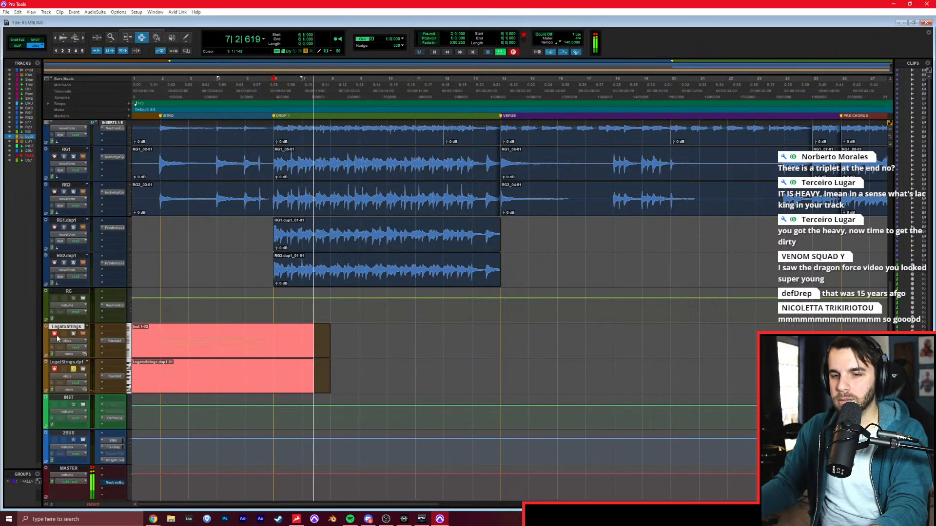
{"action": "key", "text": "space"}
{"action": "double_click", "coordinate": [162, 334]}
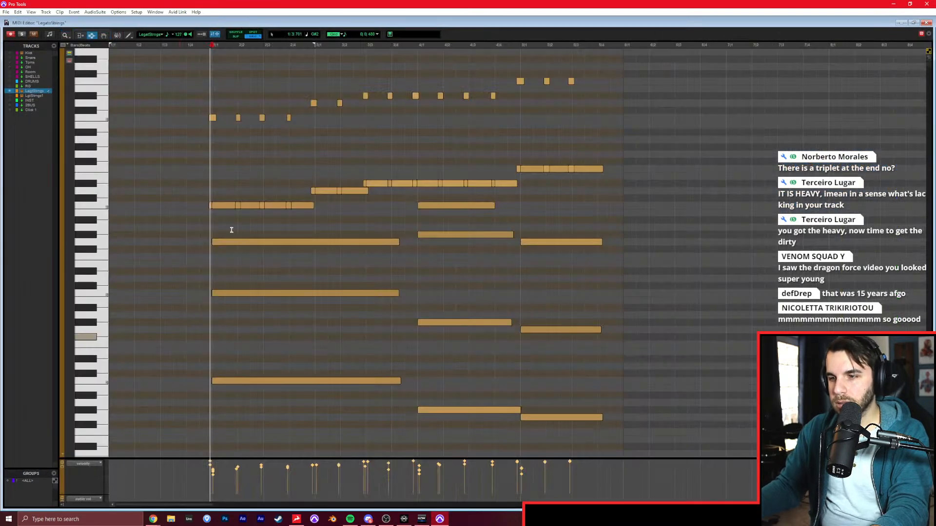
{"action": "left_click", "coordinate": [202, 142]}
{"action": "key", "text": "ctrl+z"}
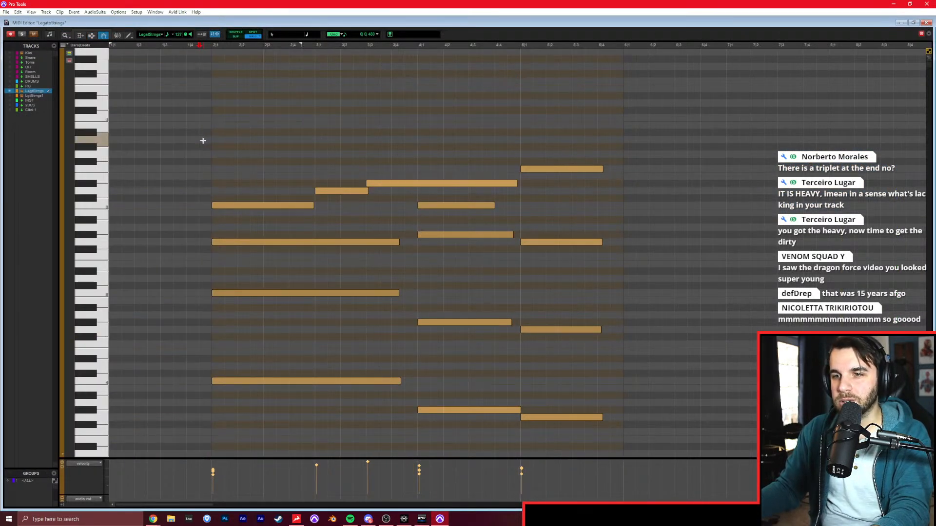
{"action": "key", "text": "ctrl+w"}
Record short octave notes over the intro on the LegatoStrings.dup1 track, and inspect the recorded clip in the MIDI editor.
{"action": "left_click", "coordinate": [159, 369]}
{"action": "key", "text": "Return"}
{"action": "scroll", "coordinate": [136, 293], "scroll_direction": "up", "scroll_amount": 4}
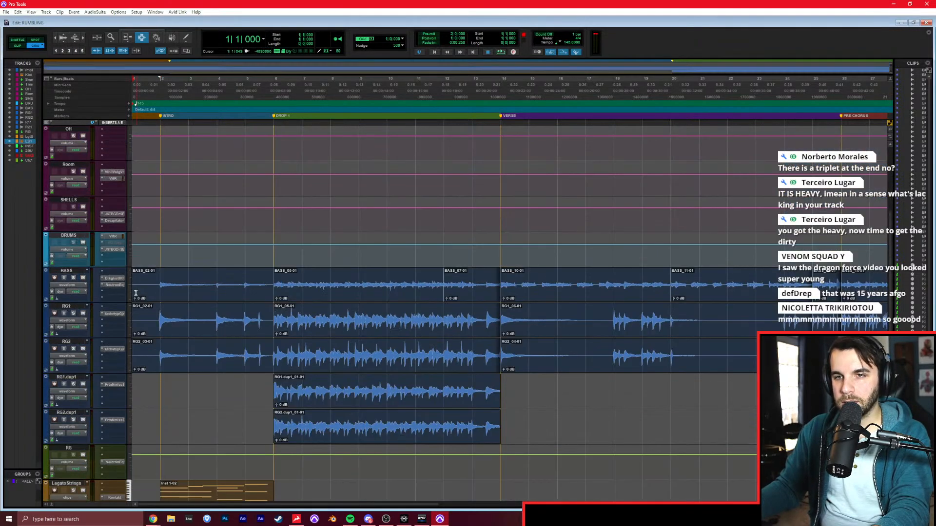
{"action": "scroll", "coordinate": [136, 293], "scroll_direction": "up", "scroll_amount": 4}
{"action": "scroll", "coordinate": [278, 256], "scroll_direction": "down", "scroll_amount": 4}
{"action": "key", "text": "space"}
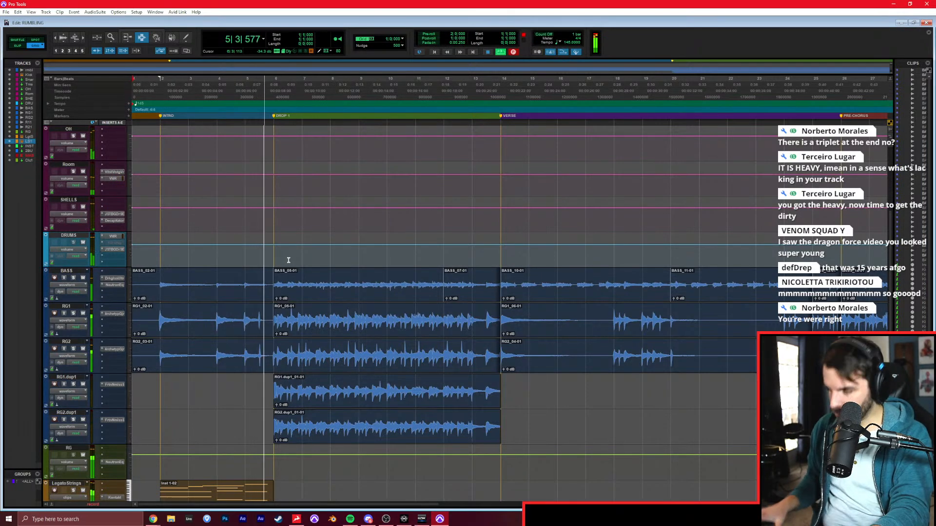
{"action": "scroll", "coordinate": [288, 261], "scroll_direction": "down", "scroll_amount": 5}
{"action": "double_click", "coordinate": [259, 351]}
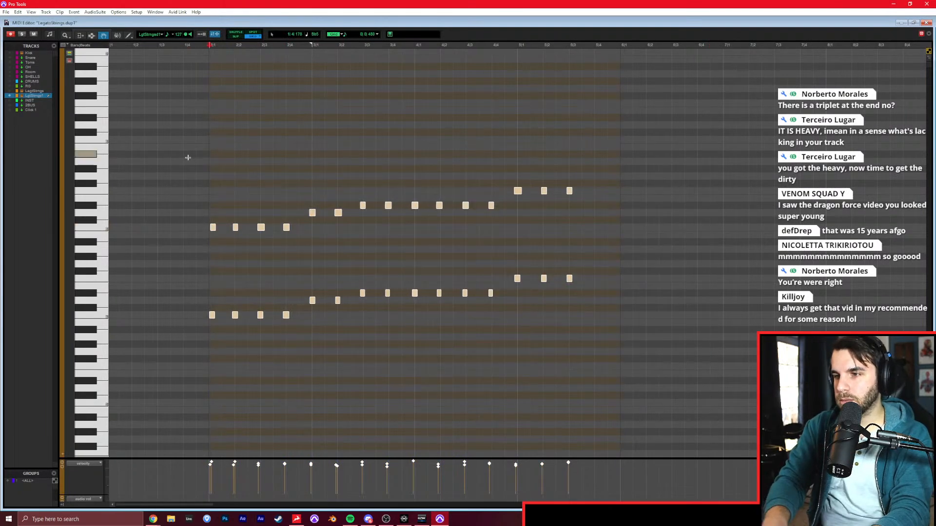
{"action": "key", "text": "ctrl+w"}
Play the soloed reference from the drop at bar 6, and record-arm and solo the LegatoStrings.dup1 track.
{"action": "scroll", "coordinate": [224, 285], "scroll_direction": "up", "scroll_amount": 9}
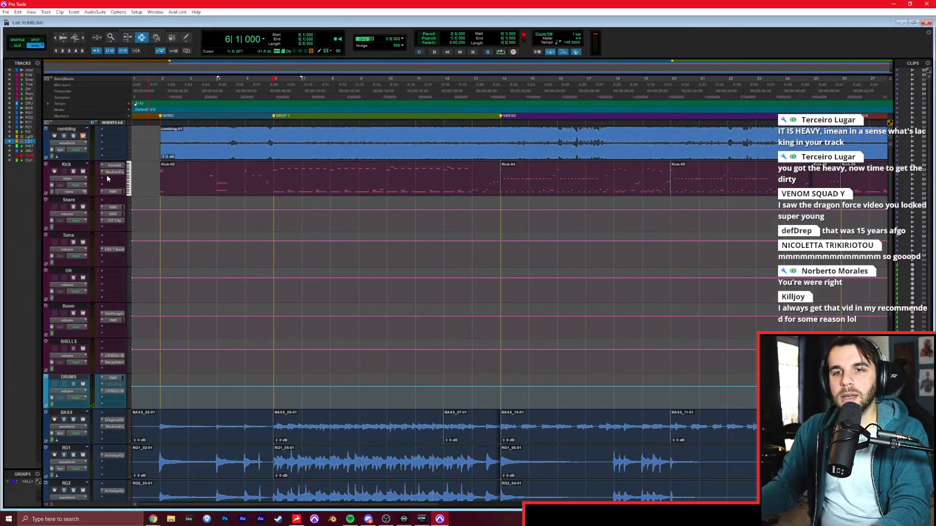
{"action": "key", "text": "space"}
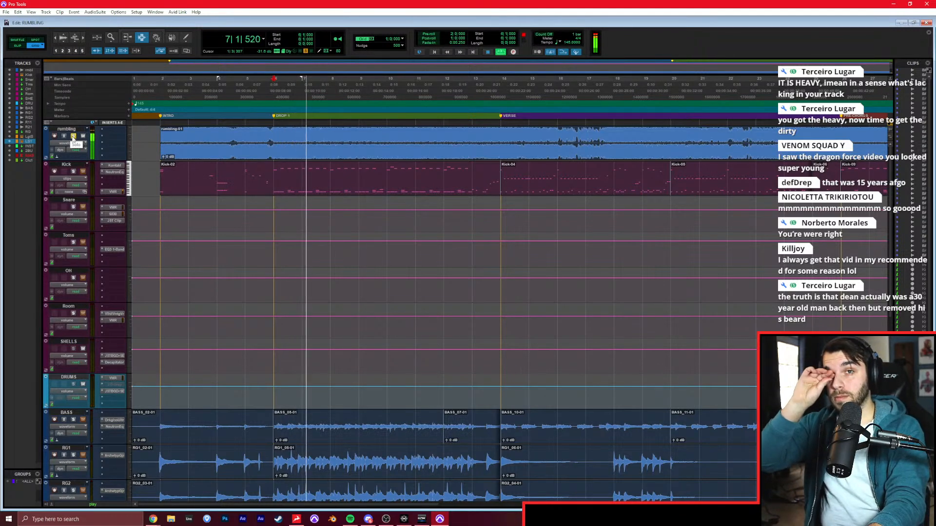
{"action": "scroll", "coordinate": [278, 307], "scroll_direction": "down", "scroll_amount": 8}
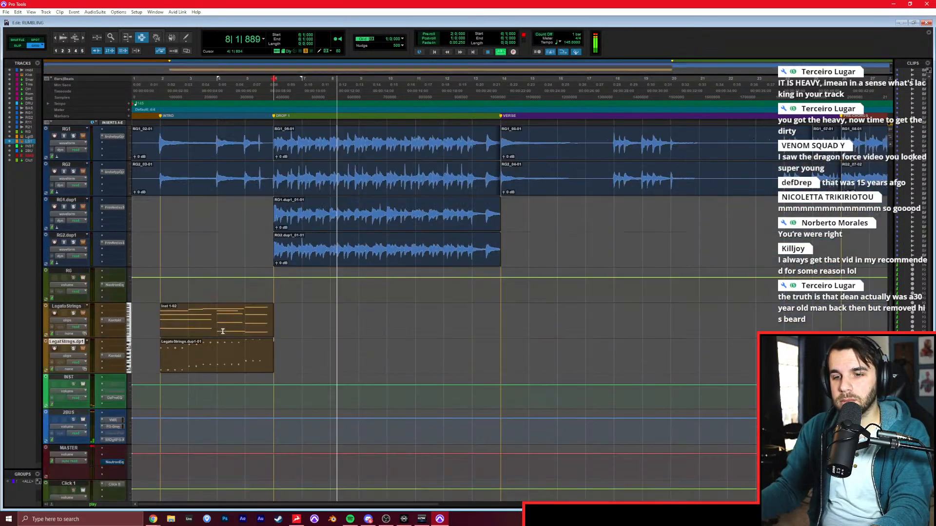
{"action": "scroll", "coordinate": [223, 331], "scroll_direction": "down", "scroll_amount": 3}
{"action": "left_click", "coordinate": [54, 313]}
{"action": "left_click", "coordinate": [73, 314]}
{"action": "key", "text": "space"}
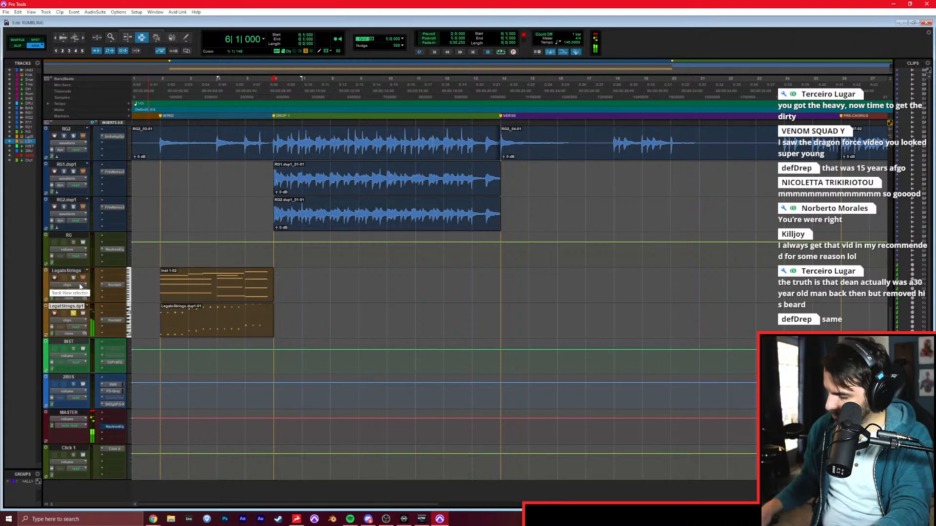
Record short string notes over bars 6 and 7 of the drop on the LegatoStrings.dup1 track, and open the take in the MIDI editor.
{"action": "key", "text": "space"}
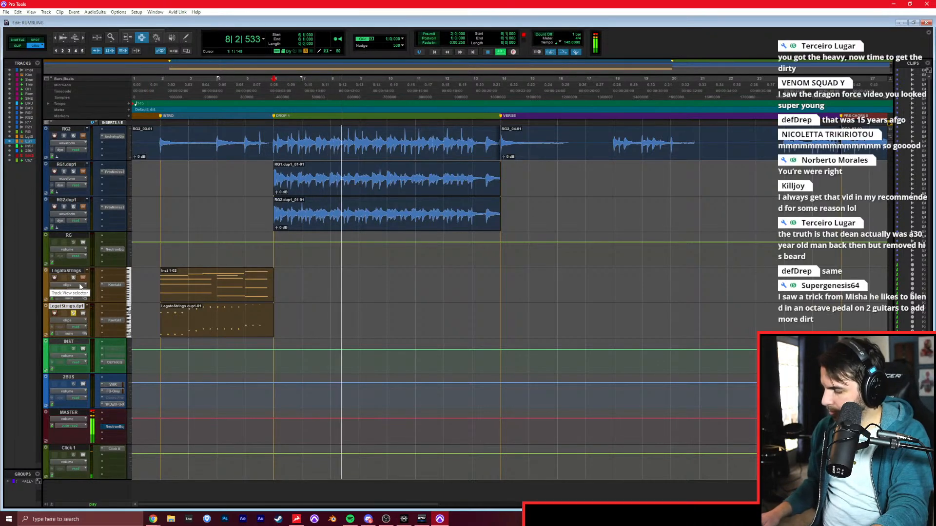
{"action": "key", "text": "space"}
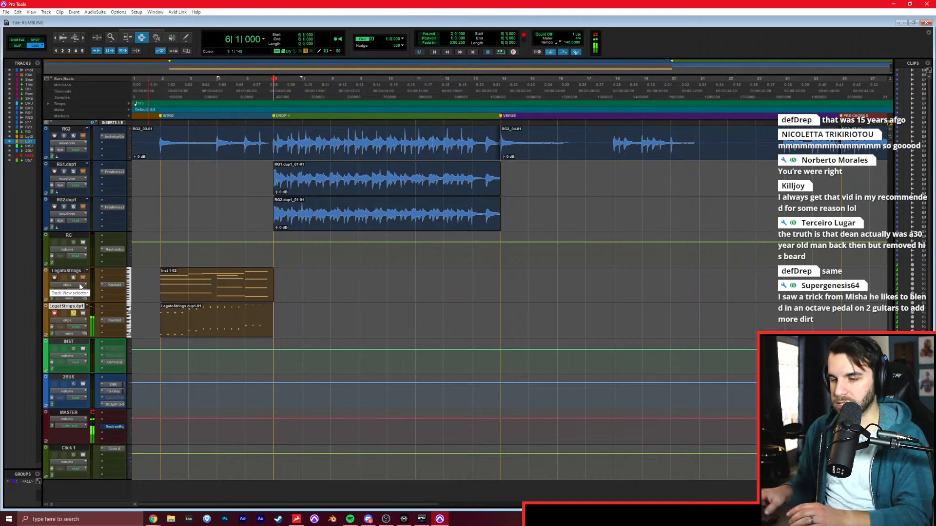
{"action": "key", "text": "ctrl+space"}
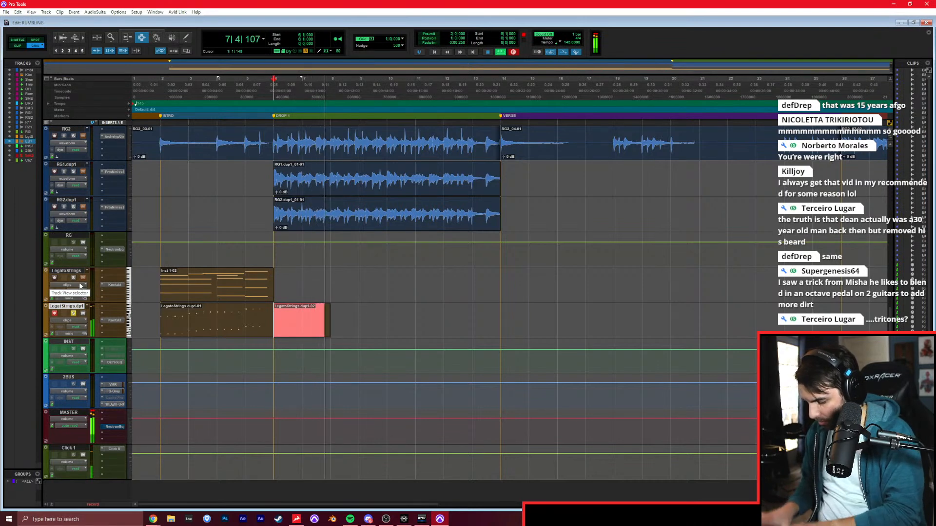
{"action": "double_click", "coordinate": [343, 328]}
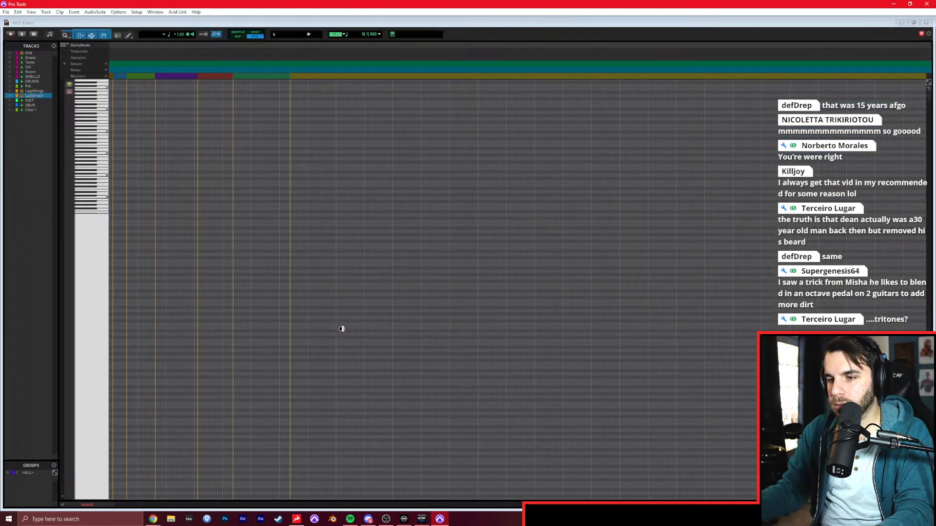
{"action": "scroll", "coordinate": [359, 312], "scroll_direction": "right", "scroll_amount": 5}
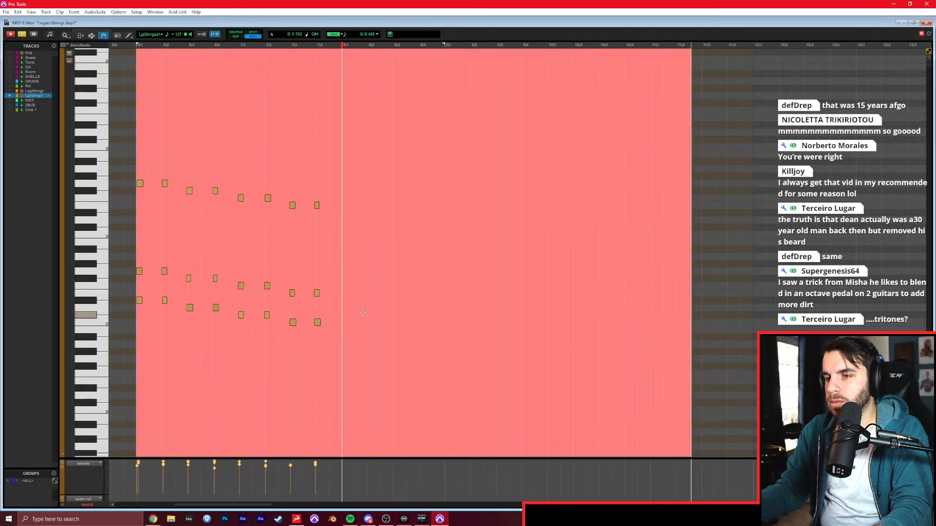
{"action": "key", "text": "space"}
Quantize all the notes recorded in bars 6 and 7, and duplicate them twice to continue through bar 11.
{"action": "left_click_drag", "start_coordinate": [377, 354], "coordinate": [134, 135]}
{"action": "key", "text": "alt+0"}
{"action": "key", "text": "alt+0"}
{"action": "key", "text": "ctrl+d"}
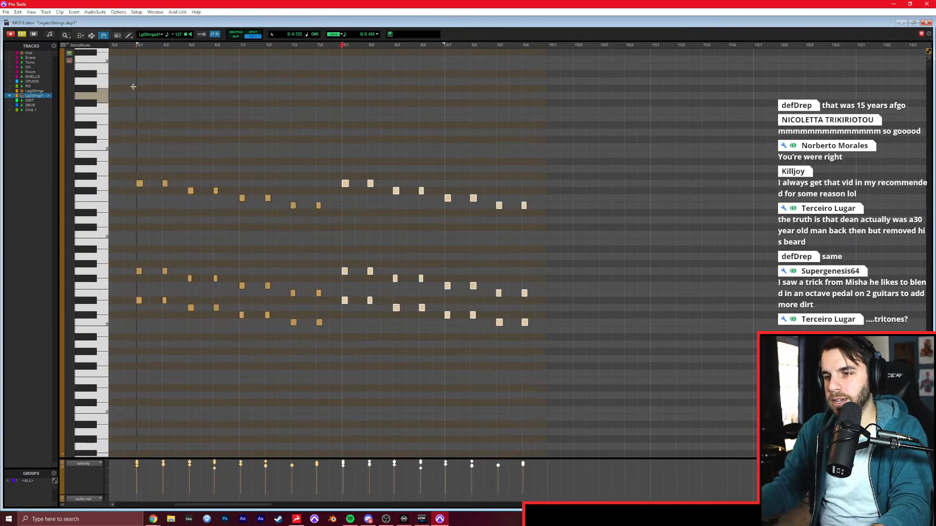
{"action": "key", "text": "ctrl+d"}
Delete the lowest line of notes in the third repeat, bars 10 and 11, and play back the result.
{"action": "left_click_drag", "start_coordinate": [772, 325], "coordinate": [542, 299]}
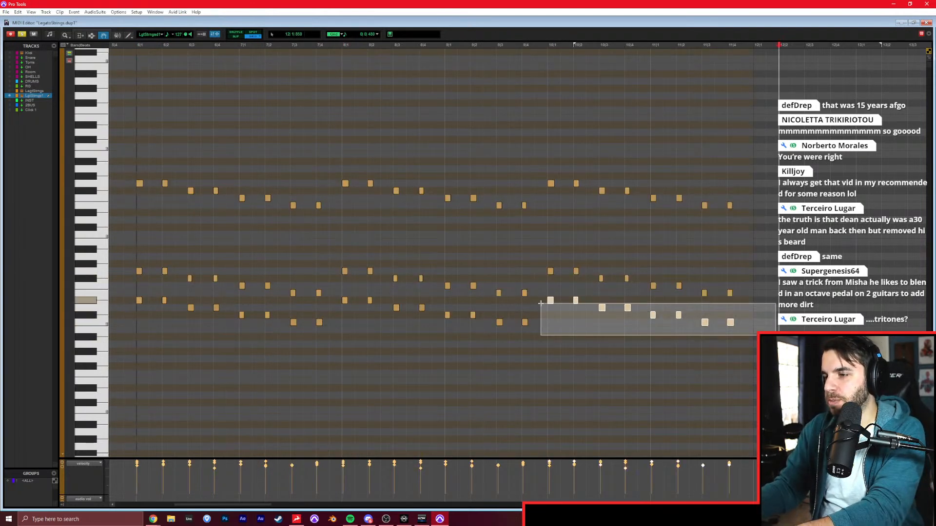
{"action": "key", "text": "Delete"}
{"action": "key", "text": "space"}
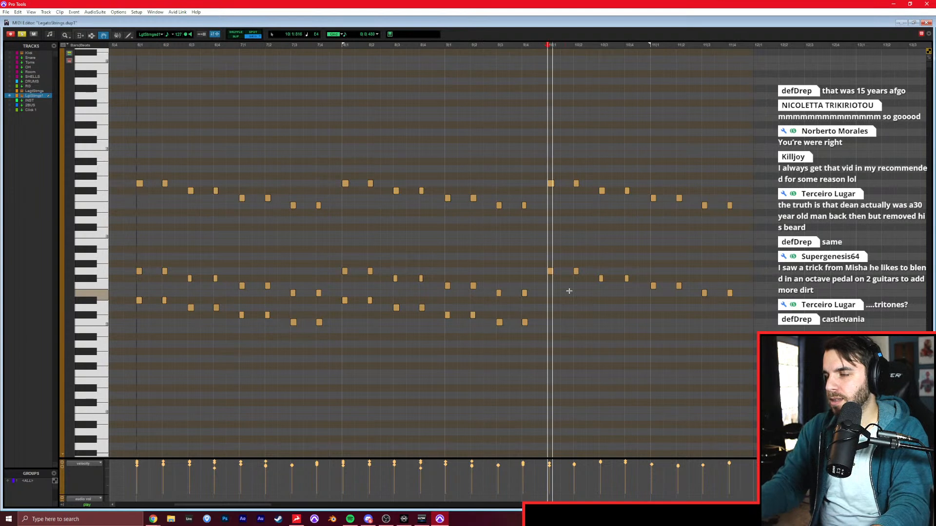
{"action": "scroll", "coordinate": [654, 307], "scroll_direction": "right", "scroll_amount": 2}
{"action": "left_click", "coordinate": [655, 307]}
{"action": "scroll", "coordinate": [650, 305], "scroll_direction": "right", "scroll_amount": 4}
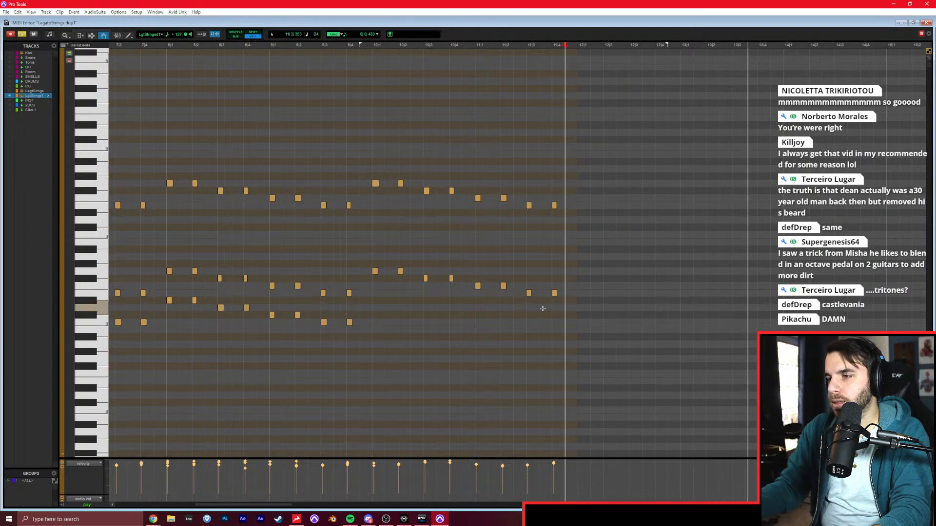
Duplicate the thinned-out notes of bars 10 and 11 into bars 12 and 13, and return to the Edit window.
{"action": "left_click_drag", "start_coordinate": [584, 322], "coordinate": [363, 167]}
{"action": "key", "text": "ctrl+d"}
{"action": "key", "text": "ctrl+="}
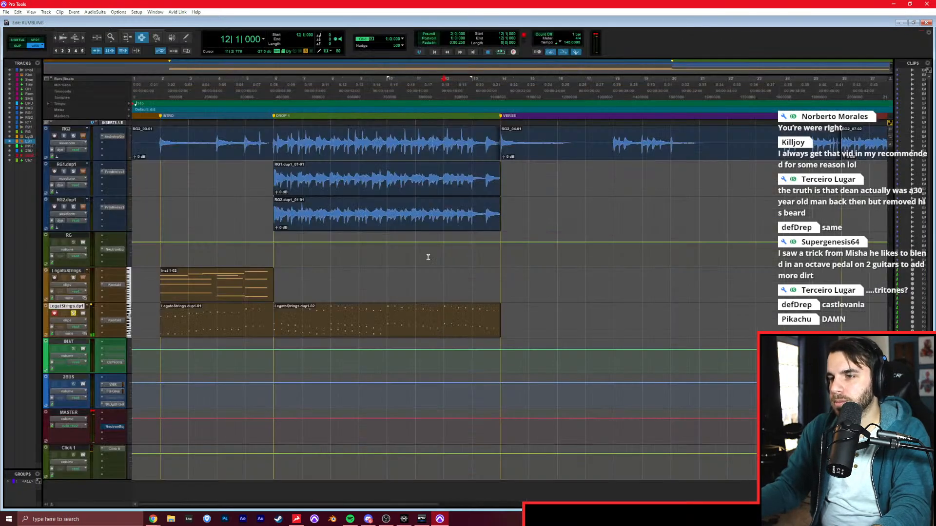
Record-arm and solo the LegatoStrings track instead of LegatoStrings.dup1, and play the second half of the drop from bar 10.
{"action": "left_click", "coordinate": [294, 289]}
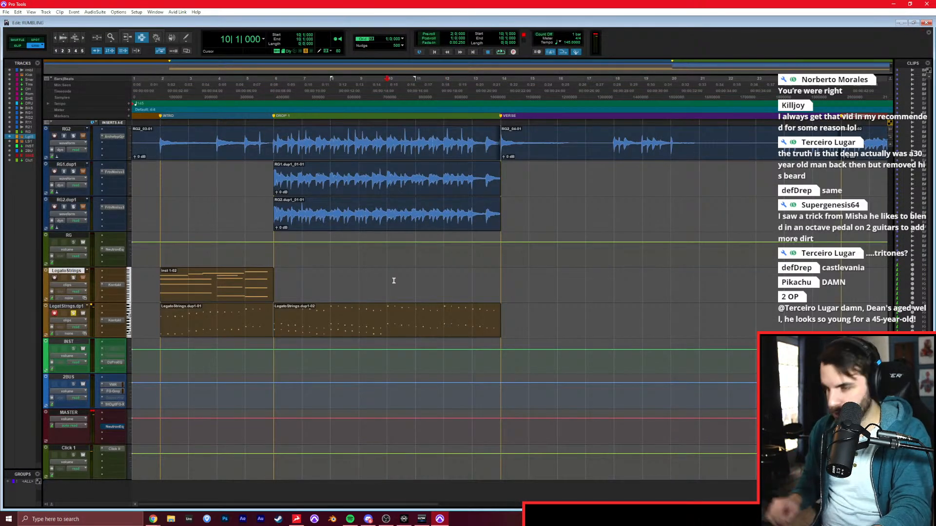
{"action": "left_click", "coordinate": [55, 313]}
{"action": "left_click", "coordinate": [54, 278]}
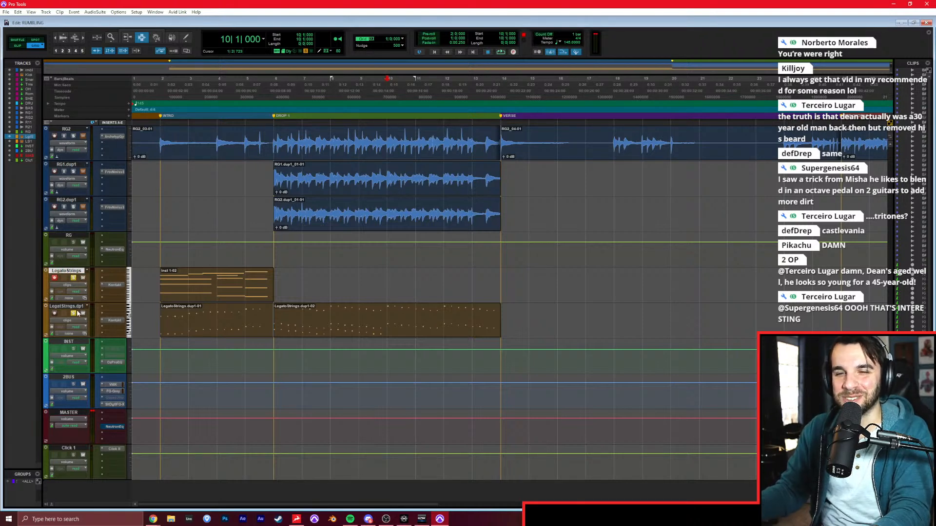
{"action": "key", "text": "space"}
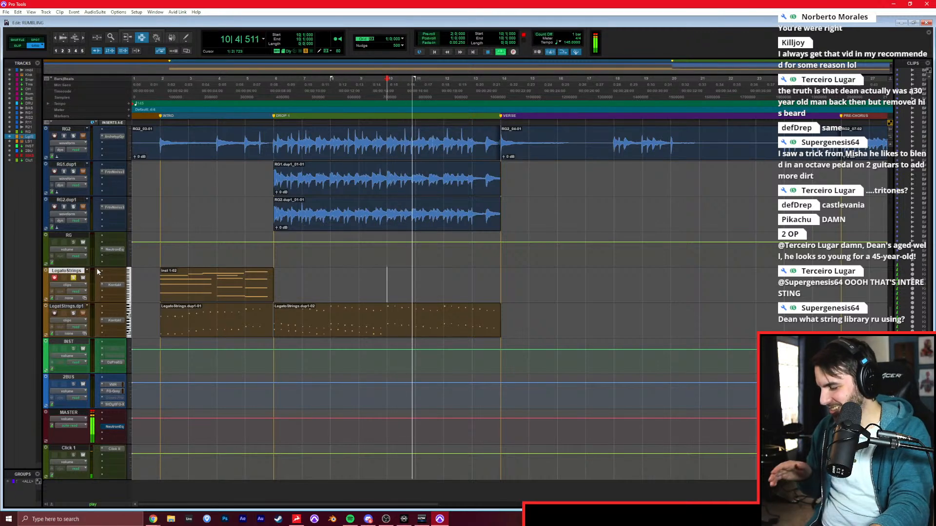
{"action": "key", "text": "space"}
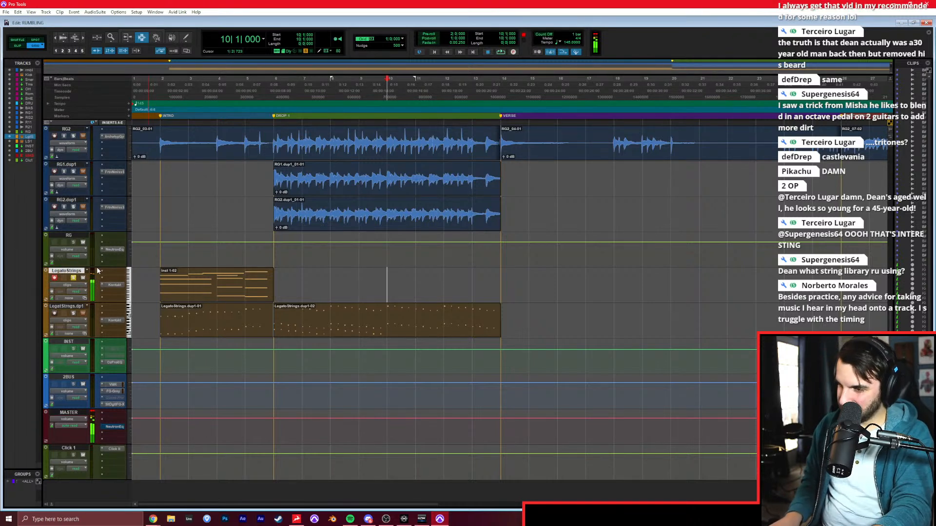
{"action": "key", "text": "space"}
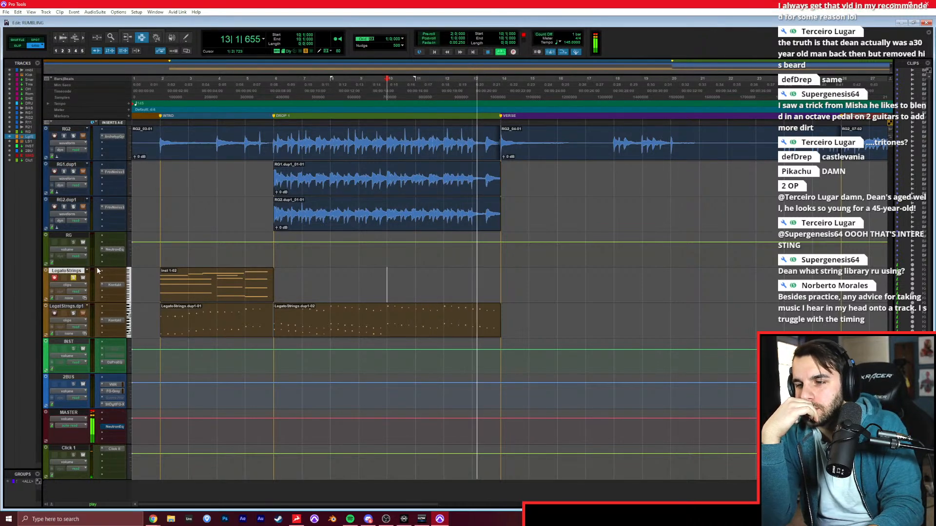
{"action": "key", "text": "space"}
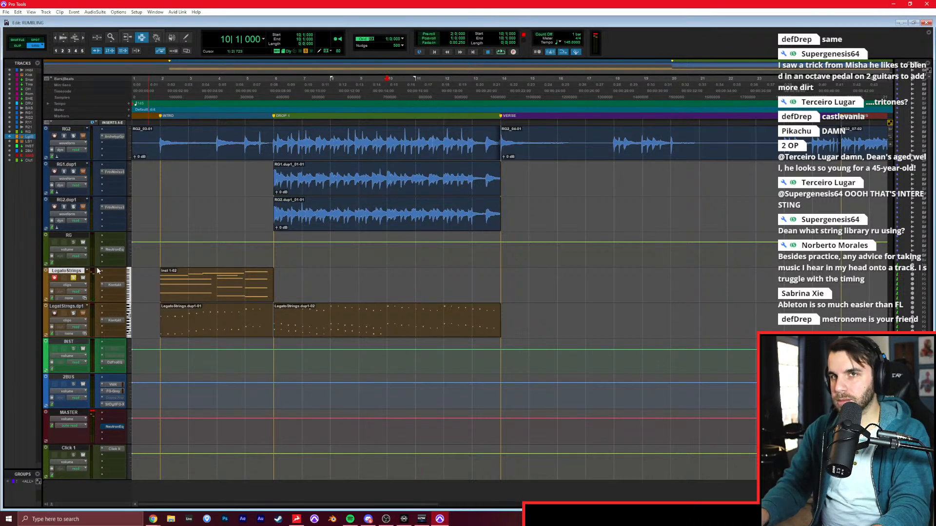
Record a legato string part on the LegatoStrings track from bar 9 to the end of the drop, and select the new clip.
{"action": "key", "text": "ctrl+space"}
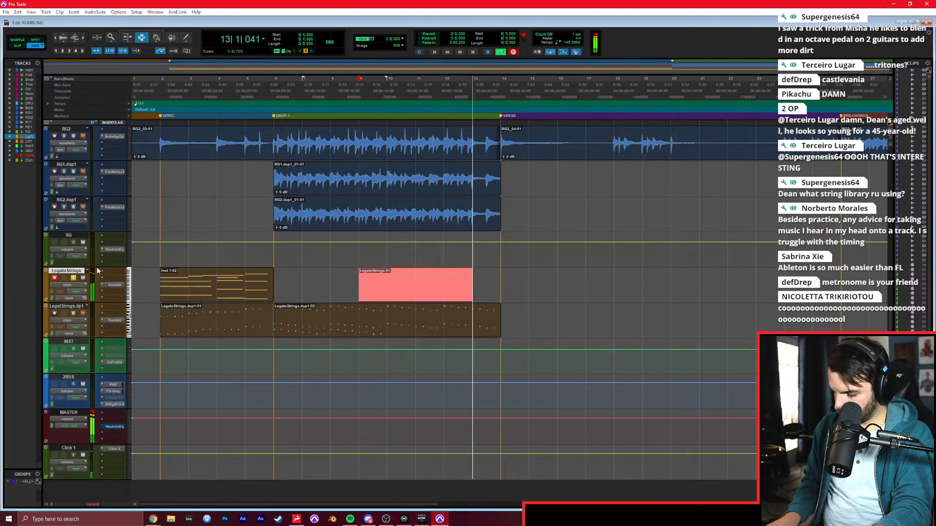
{"action": "key", "text": "space"}
{"action": "double_click", "coordinate": [462, 299]}
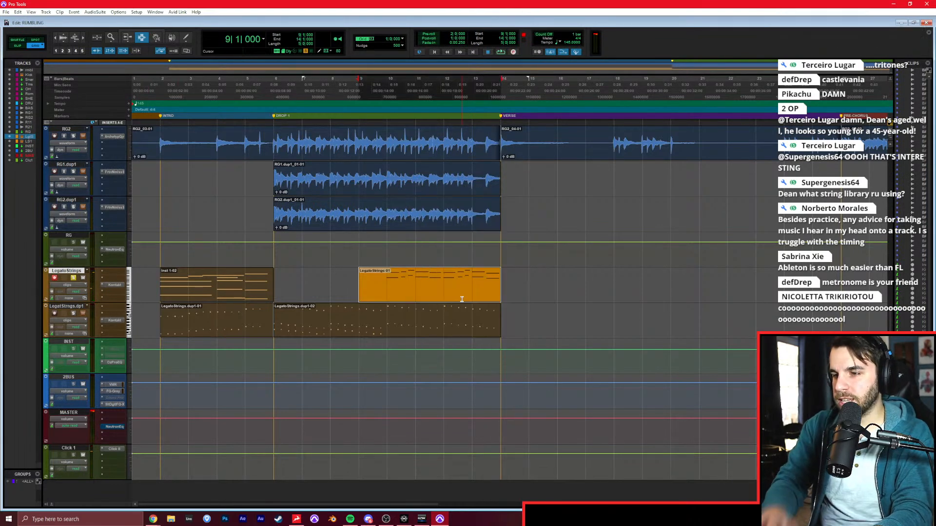
Show the String Ensemble instrument in the LegatoStrings track's Kontakt, and close the plug-in.
{"action": "left_click", "coordinate": [114, 285]}
{"action": "left_click_drag", "start_coordinate": [445, 48], "coordinate": [312, 59]}
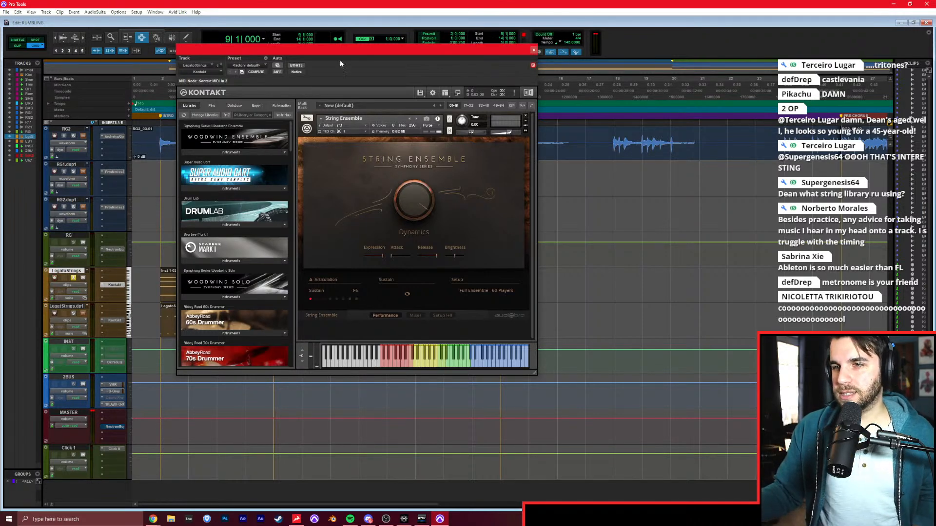
{"action": "left_click", "coordinate": [533, 50]}
Trim the start of the new LegatoStrings drop clip to bar 10.
{"action": "left_click", "coordinate": [273, 291]}
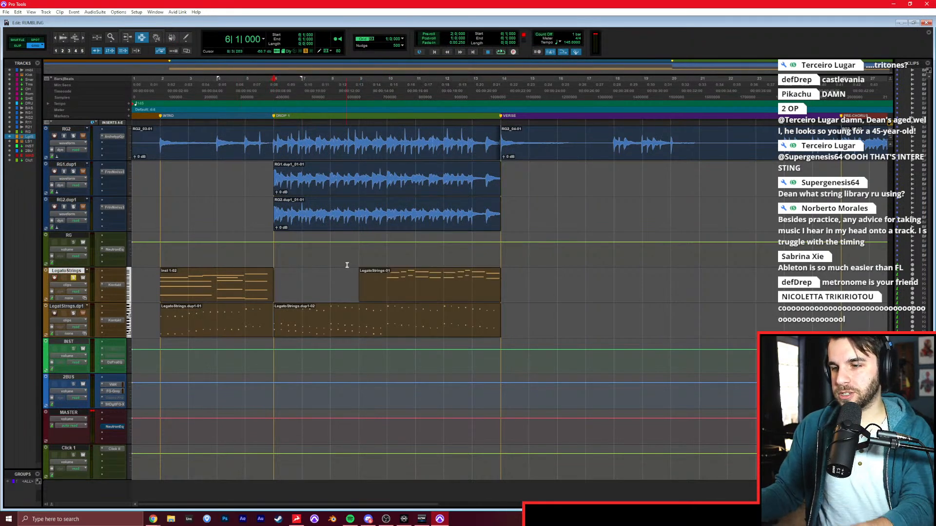
{"action": "key", "text": "a"}
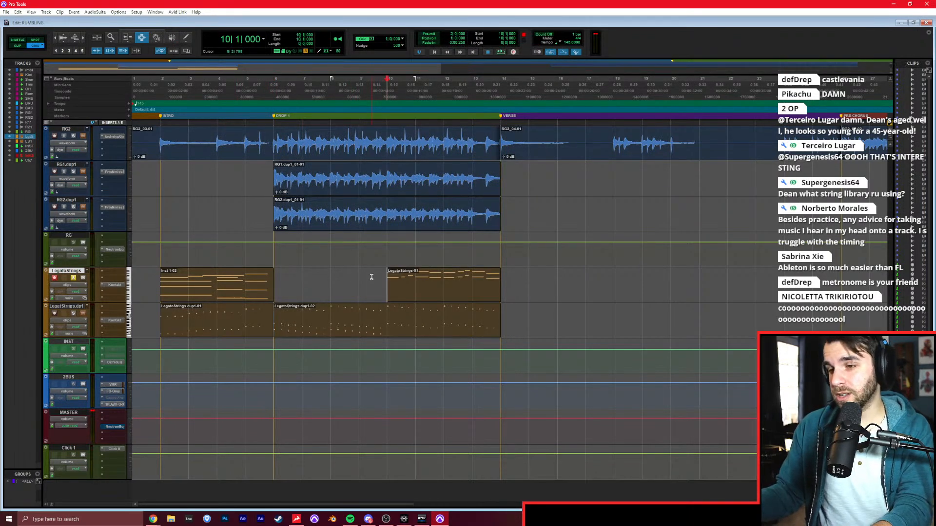
Disarm and unsolo the LegatoStrings track, and play back from the intro at bar 2.
{"action": "left_click", "coordinate": [283, 283]}
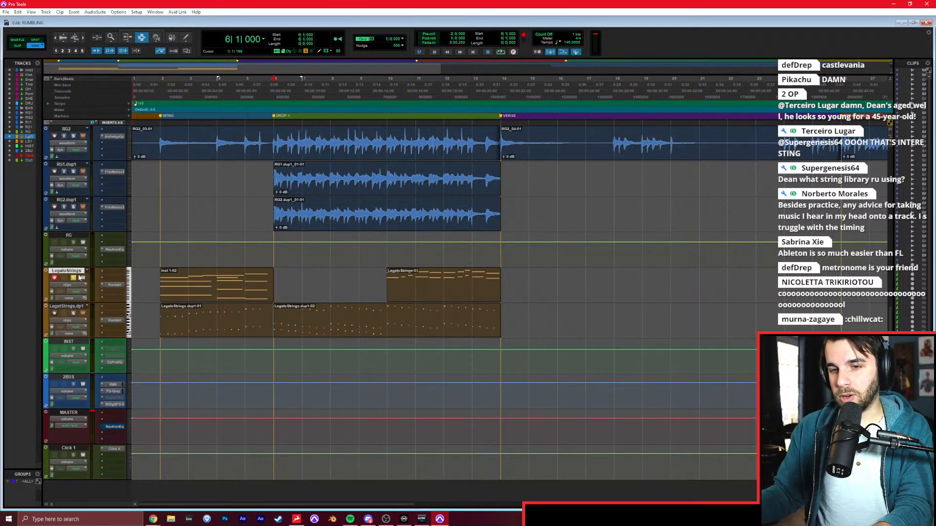
{"action": "left_click", "coordinate": [165, 275]}
{"action": "key", "text": "space"}
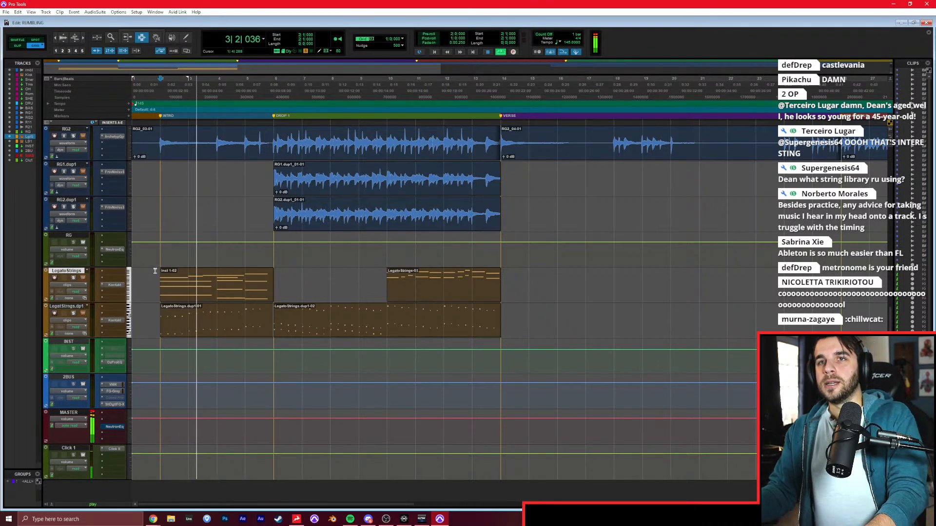
{"action": "key", "text": "space"}
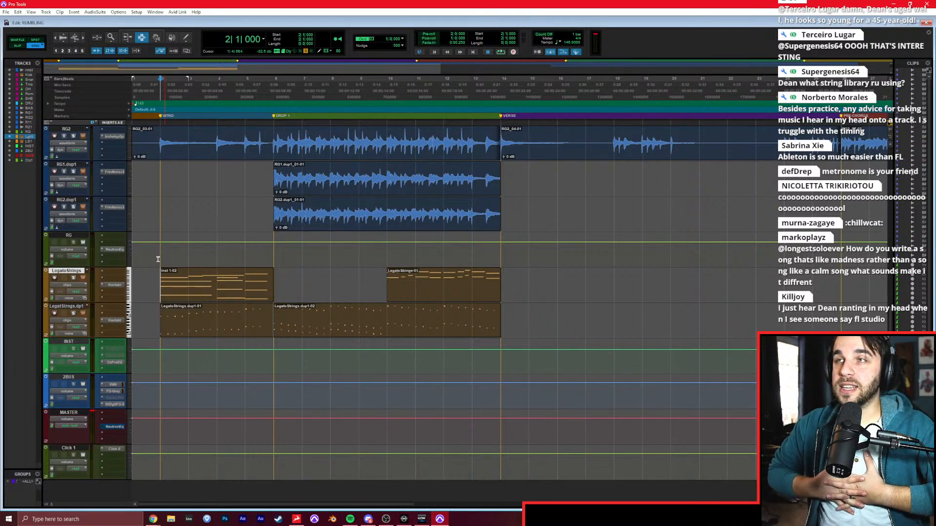
{"action": "key", "text": "alt+Tab"}
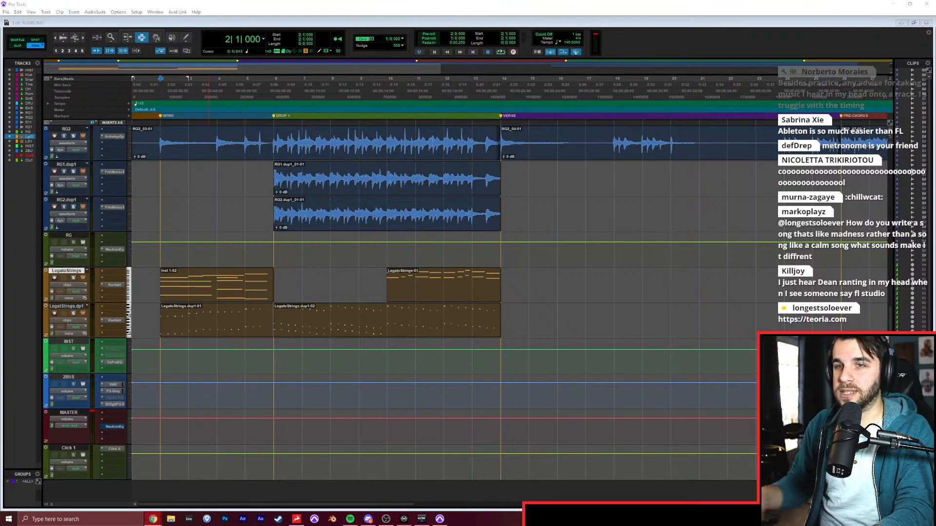
Play the soloed reference track from the start of the drop at bar 6.
{"action": "left_click", "coordinate": [294, 326]}
{"action": "key", "text": "space"}
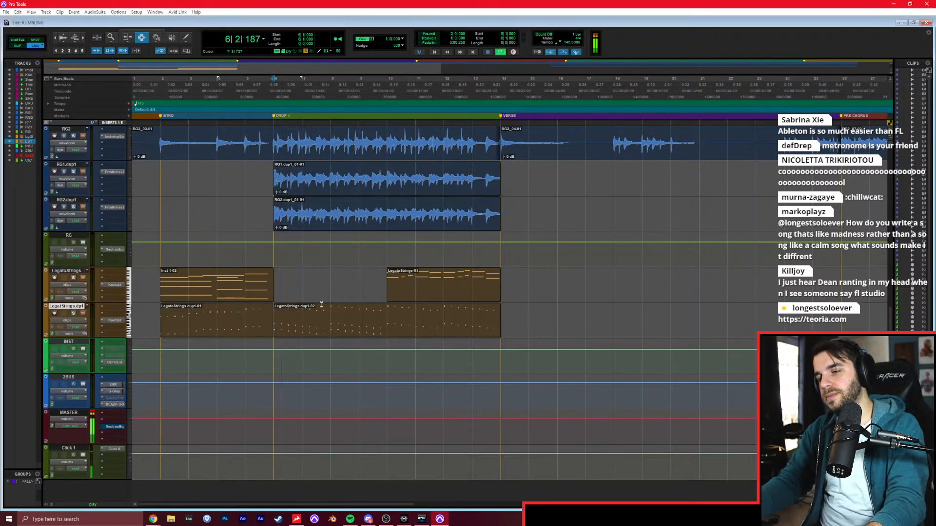
{"action": "scroll", "coordinate": [243, 281], "scroll_direction": "up", "scroll_amount": 10}
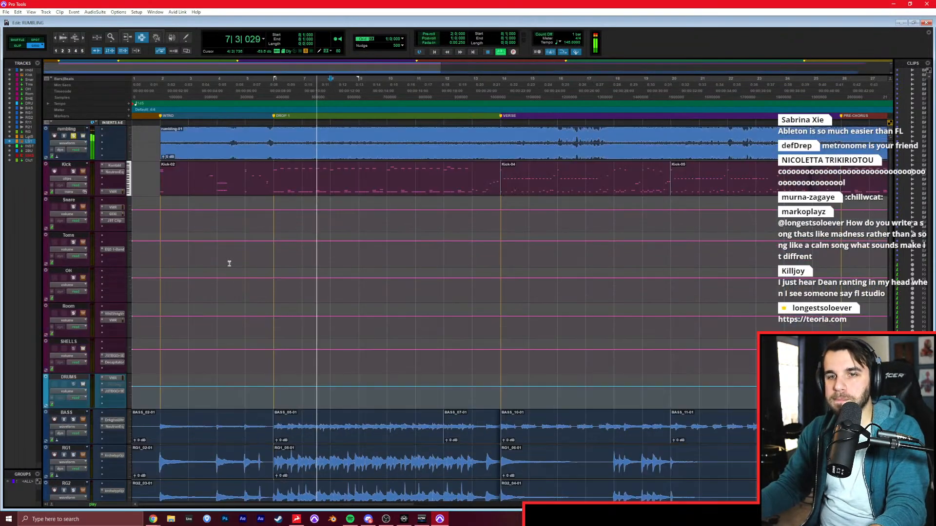
{"action": "scroll", "coordinate": [227, 264], "scroll_direction": "down", "scroll_amount": 7}
{"action": "key", "text": "space"}
Play the reference through the verse from bar 14 and again from bar 18.
{"action": "left_click", "coordinate": [503, 385]}
{"action": "key", "text": "space"}
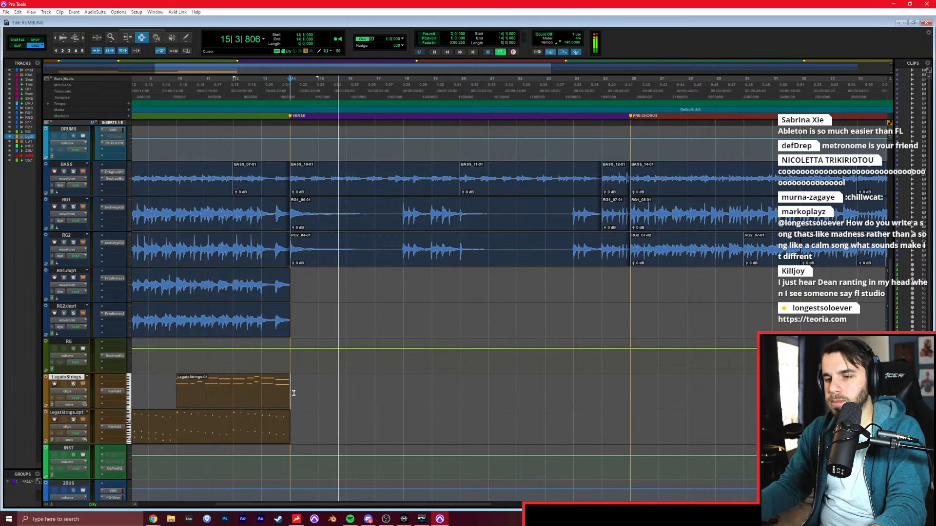
{"action": "scroll", "coordinate": [309, 381], "scroll_direction": "right", "scroll_amount": 1}
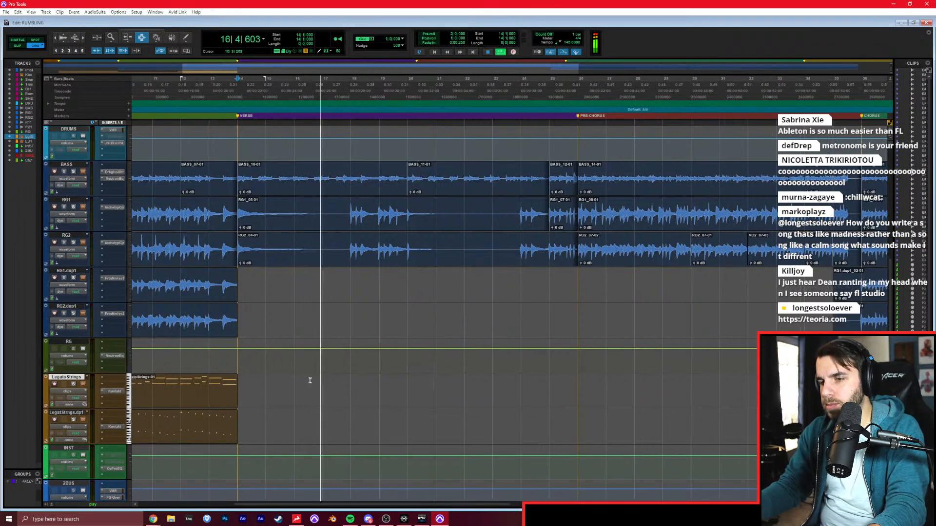
{"action": "scroll", "coordinate": [312, 380], "scroll_direction": "left", "scroll_amount": 2}
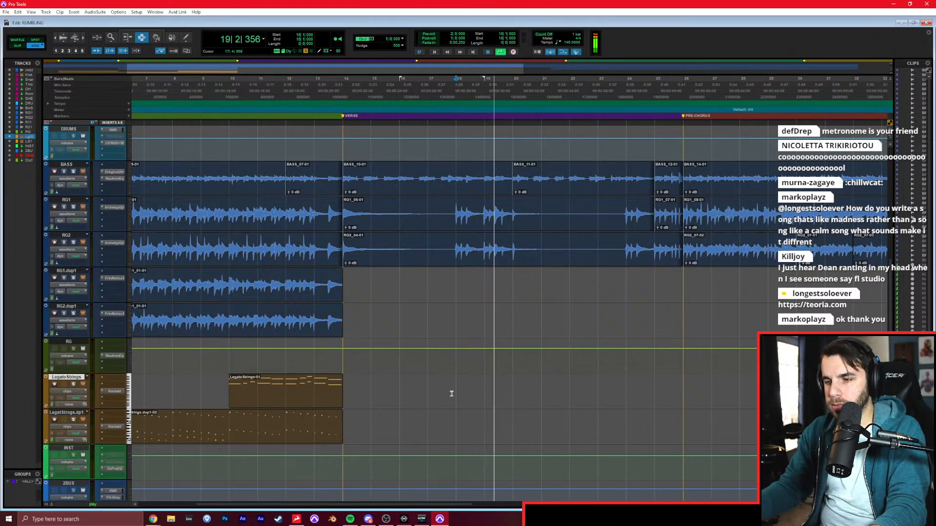
{"action": "key", "text": "space"}
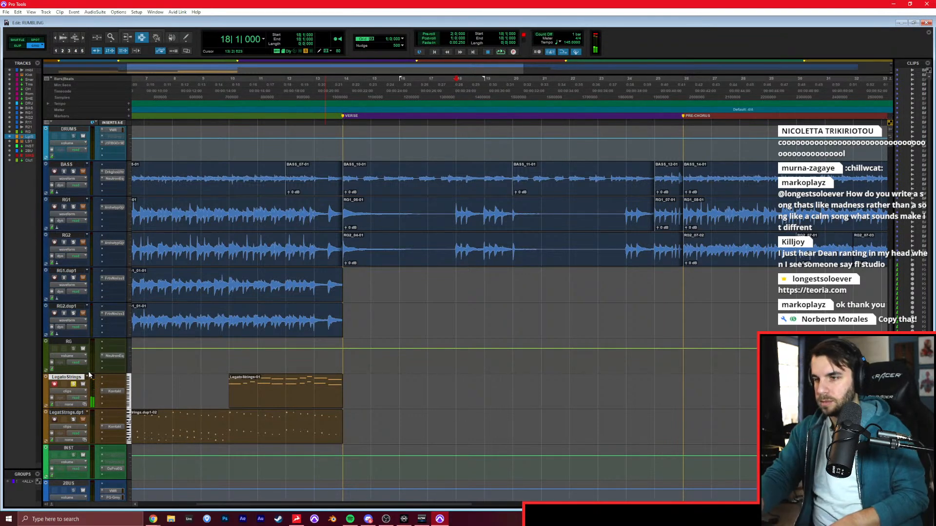
Record octave-doubled legato notes over bars 18 and 19 of the verse on the LegatoStrings track, and open the clip in the MIDI editor.
{"action": "key", "text": "ctrl+space"}
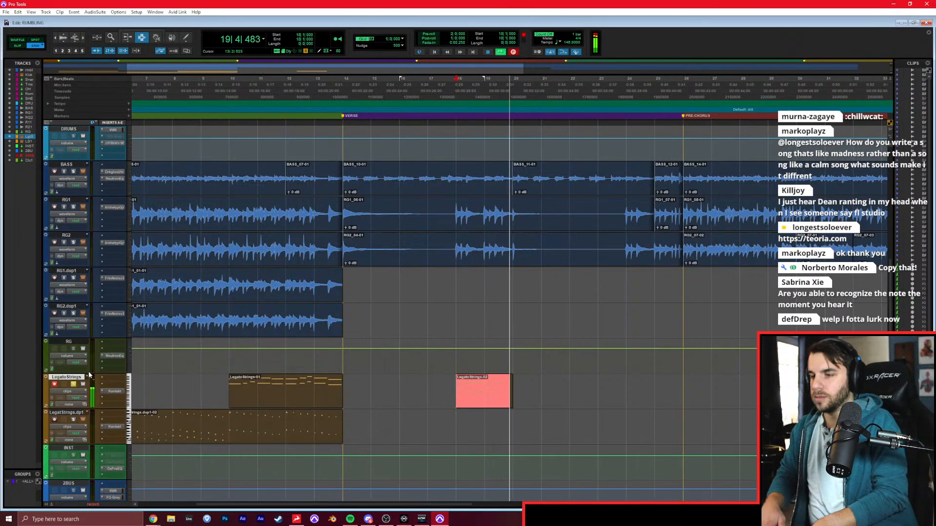
{"action": "key", "text": "space"}
{"action": "double_click", "coordinate": [457, 380]}
{"action": "key", "text": "space"}
{"action": "key", "text": "Delete"}
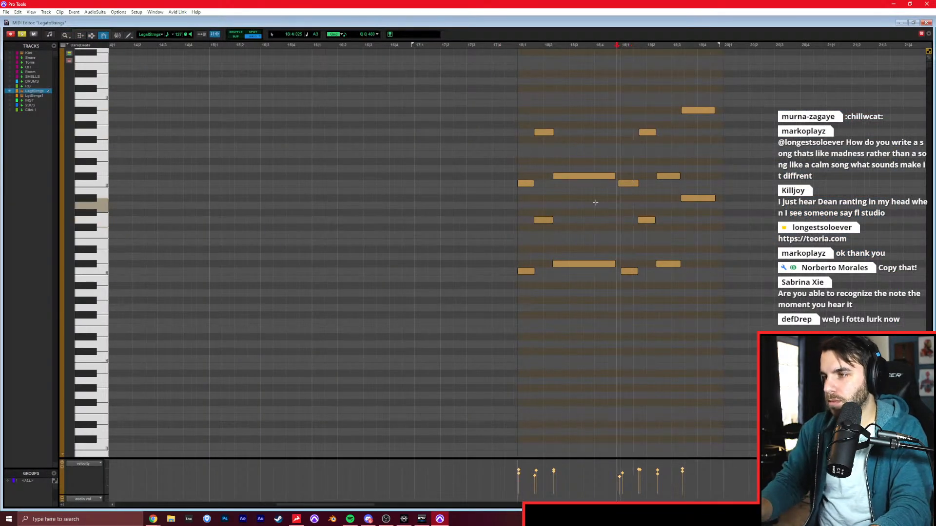
Select all the recorded verse notes in bars 18 and 19 and quantize them.
{"action": "left_click", "coordinate": [454, 287]}
{"action": "left_click_drag", "start_coordinate": [772, 96], "coordinate": [518, 300]}
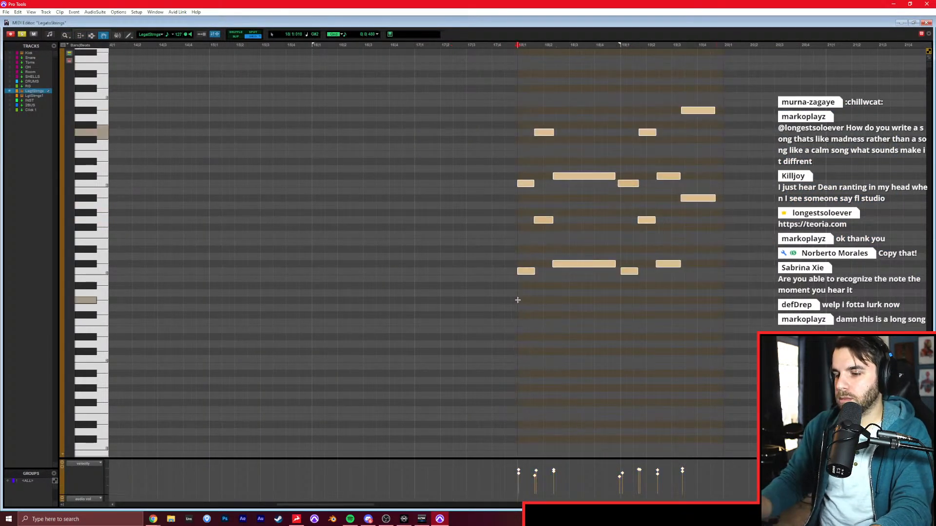
{"action": "key", "text": "alt+0"}
{"action": "left_click", "coordinate": [449, 250]}
{"action": "left_click", "coordinate": [469, 273]}
{"action": "left_click", "coordinate": [455, 250]}
{"action": "left_click", "coordinate": [481, 280]}
{"action": "key", "text": "Return"}
Play back the verse string notes from just before bar 18, and return to the Edit window.
{"action": "key", "text": "space"}
{"action": "left_click", "coordinate": [471, 277]}
{"action": "key", "text": "space"}
{"action": "key", "text": "ctrl+w"}
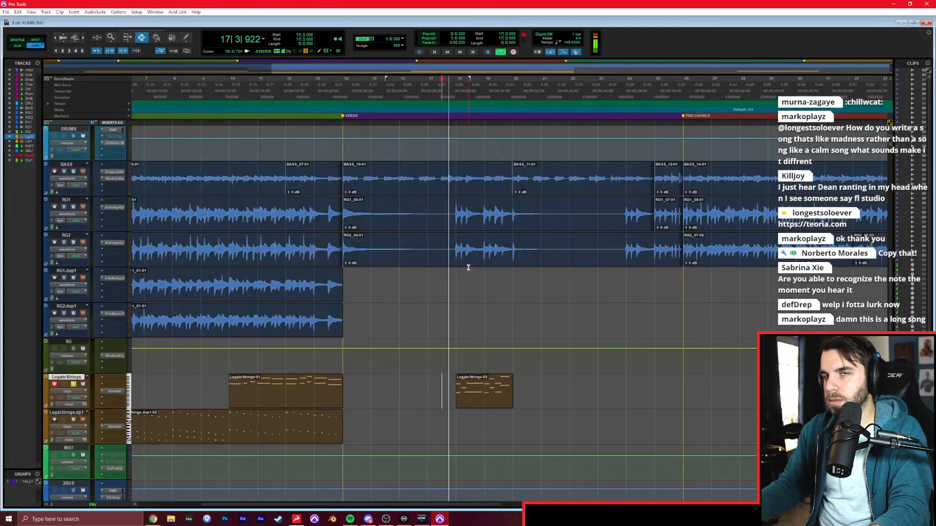
Copy the verse string clip from bars 18 and 19 to bar 24 on the LegatoStrings track.
{"action": "scroll", "coordinate": [458, 280], "scroll_direction": "right", "scroll_amount": 2}
{"action": "scroll", "coordinate": [394, 357], "scroll_direction": "left", "scroll_amount": 1}
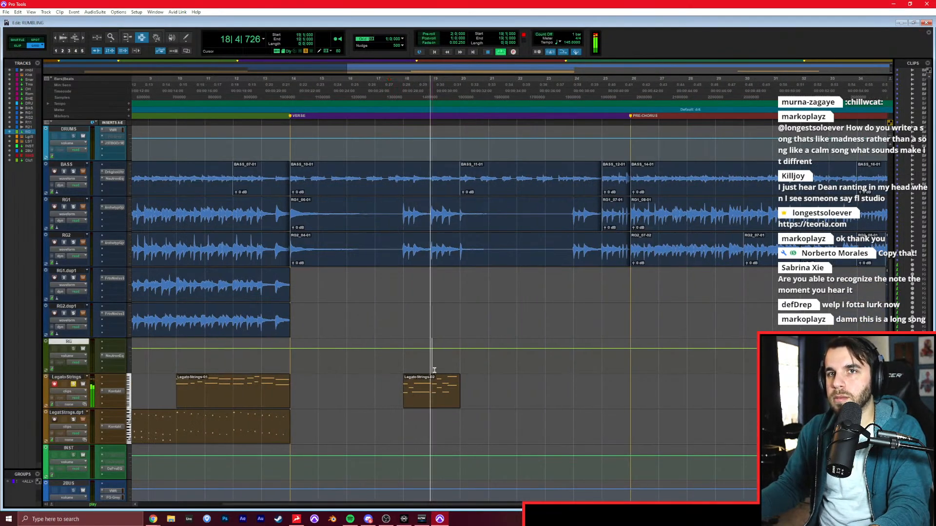
{"action": "key", "text": "t"}
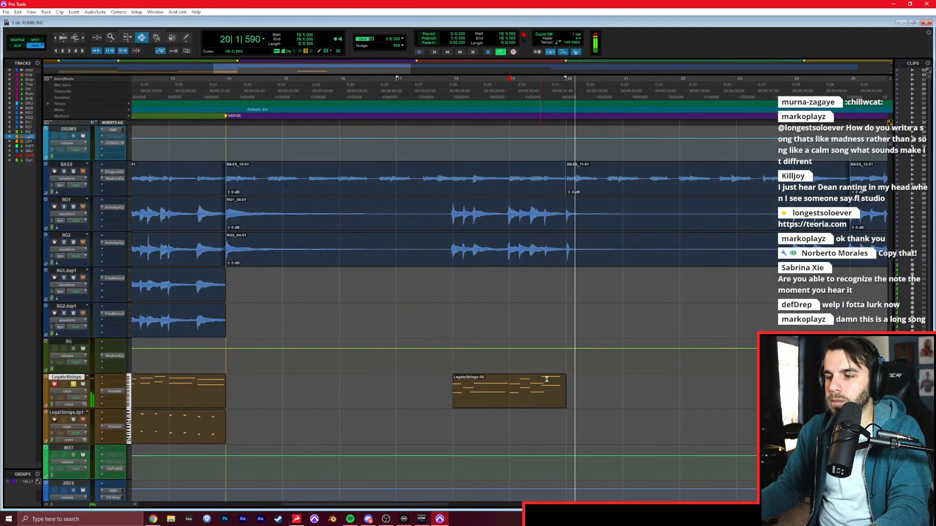
{"action": "left_click", "coordinate": [548, 391]}
{"action": "left_click", "coordinate": [776, 390]}
{"action": "key", "text": "ctrl+v"}
Delete the final octave-doubled note pair from the copied clip at bars 24 and 25 in the MIDI editor, and close the editor.
{"action": "scroll", "coordinate": [774, 390], "scroll_direction": "right", "scroll_amount": 2}
{"action": "left_click", "coordinate": [770, 390]}
{"action": "double_click", "coordinate": [755, 395]}
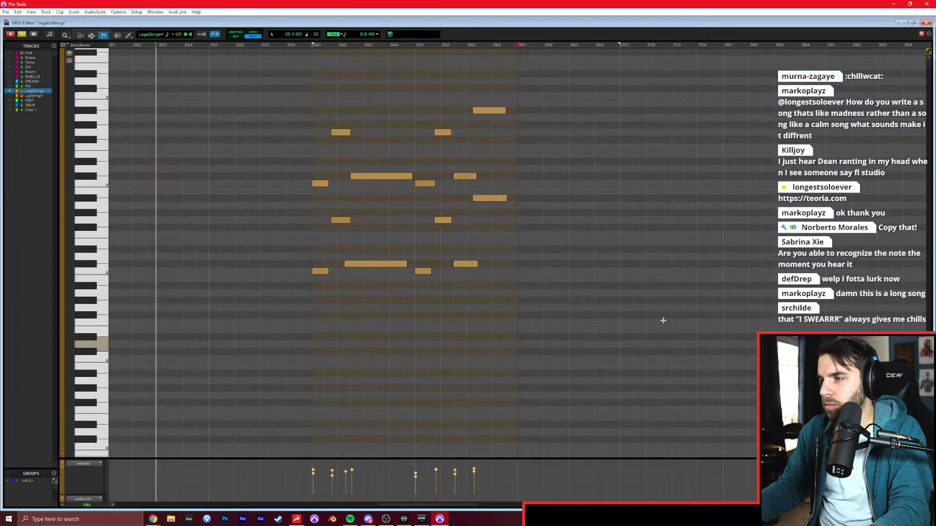
{"action": "left_click_drag", "start_coordinate": [571, 95], "coordinate": [494, 229]}
{"action": "key", "text": "Delete"}
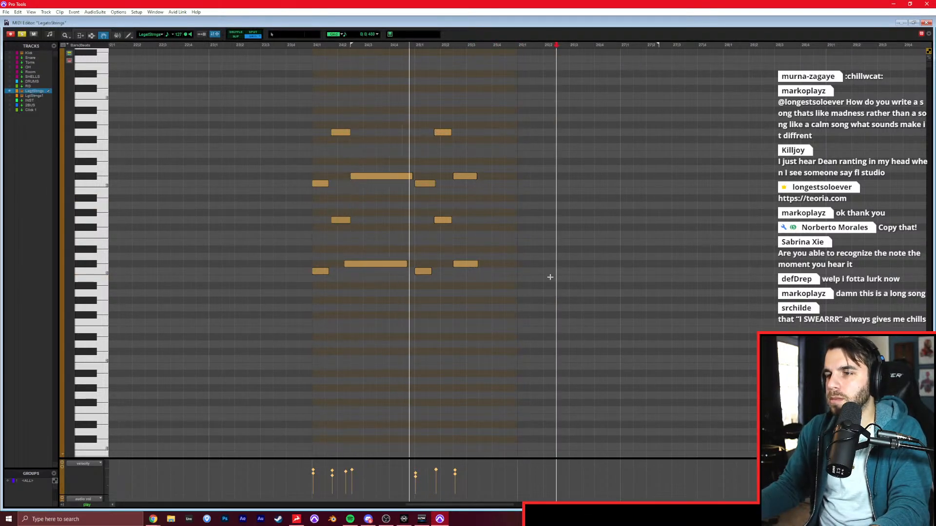
{"action": "key", "text": "ctrl+w"}
Copy the drop's LegatoStrings clip from bars 10 to 13 to the start of the pre-chorus at bar 26.
{"action": "scroll", "coordinate": [752, 331], "scroll_direction": "right", "scroll_amount": 6}
{"action": "scroll", "coordinate": [334, 388], "scroll_direction": "down", "scroll_amount": 2}
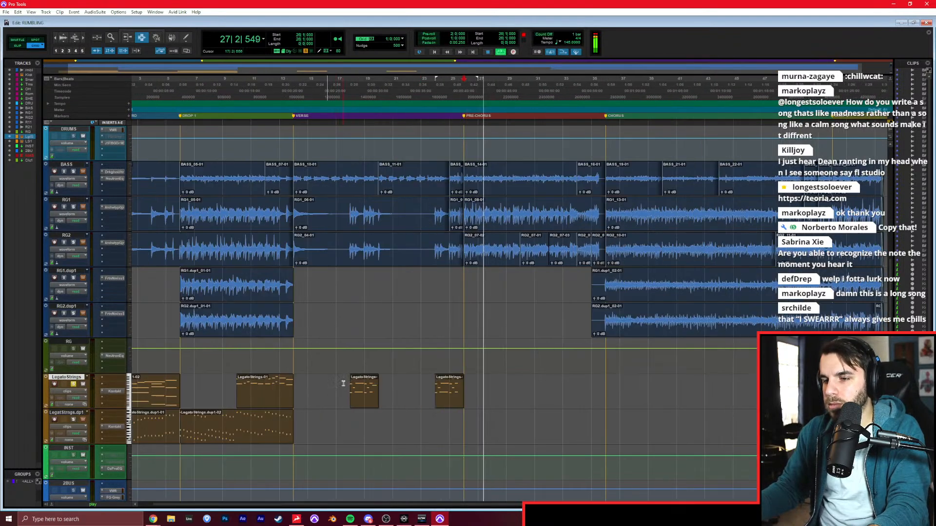
{"action": "scroll", "coordinate": [336, 387], "scroll_direction": "left", "scroll_amount": 2}
{"action": "double_click", "coordinate": [312, 391]}
{"action": "key", "text": "ctrl+c"}
{"action": "left_click", "coordinate": [488, 392]}
{"action": "key", "text": "ctrl+v"}
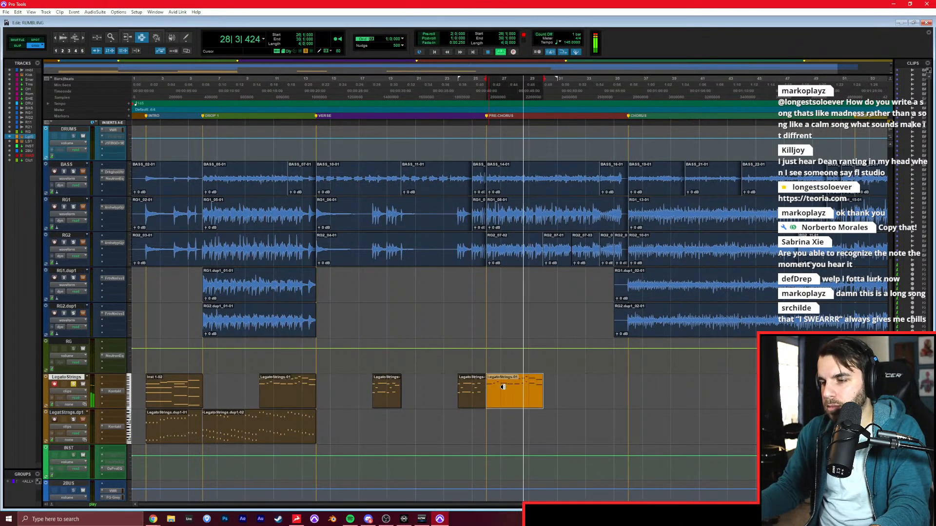
Transpose all notes of the pasted pre-chorus clip up one octave in the MIDI editor, and return to the Edit window.
{"action": "double_click", "coordinate": [493, 391]}
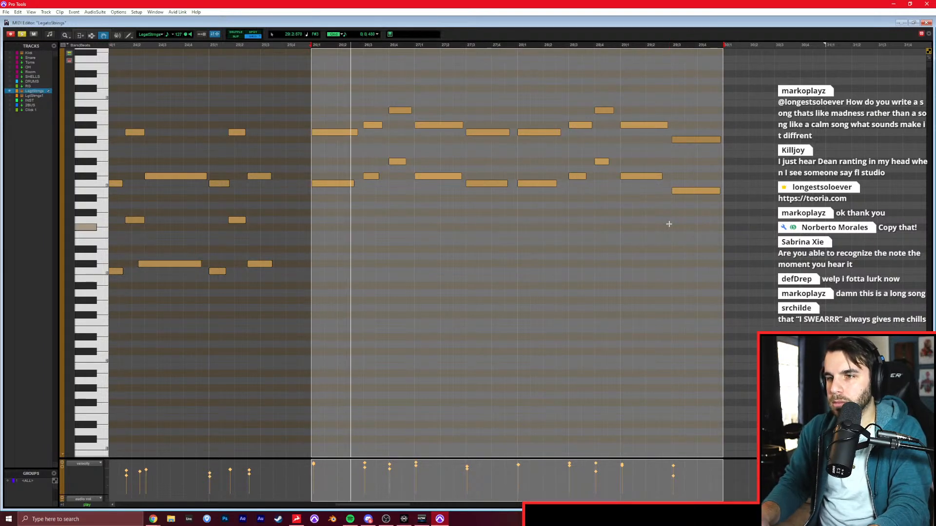
{"action": "left_click_drag", "start_coordinate": [735, 254], "coordinate": [312, 86]}
{"action": "key", "text": "shift+super+Up"}
{"action": "key", "text": "space"}
{"action": "key", "text": "ctrl+w"}
Duplicate the transposed pre-chorus string clip so that it repeats from bar 30.
{"action": "left_click", "coordinate": [511, 390]}
{"action": "key", "text": "ctrl+d"}
{"action": "key", "text": "t"}
{"action": "scroll", "coordinate": [539, 378], "scroll_direction": "right", "scroll_amount": 1}
{"action": "left_click", "coordinate": [538, 378]}
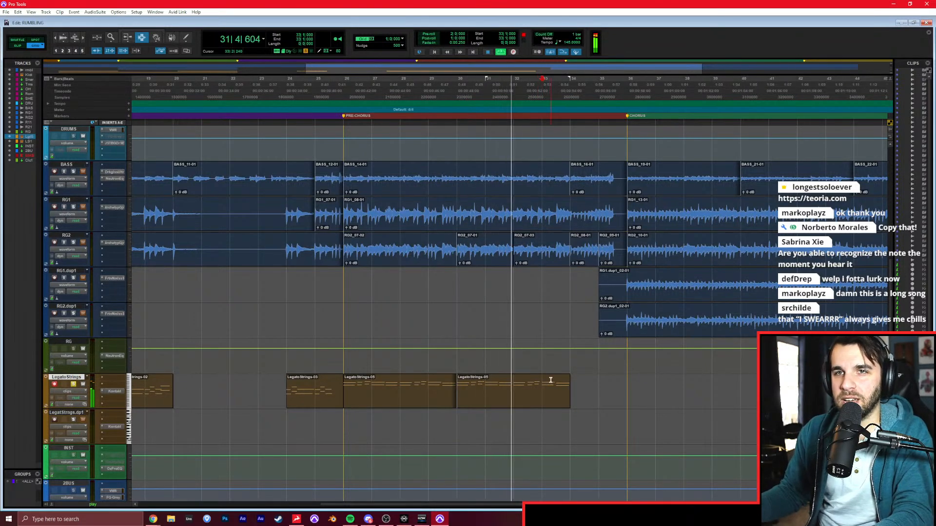
Open the duplicated pre-chorus clip in the MIDI editor and listen to the passage following its end at bar 34.
{"action": "scroll", "coordinate": [569, 384], "scroll_direction": "right", "scroll_amount": 2}
{"action": "left_click", "coordinate": [546, 388]}
{"action": "left_click", "coordinate": [524, 392]}
{"action": "key", "text": "super+="}
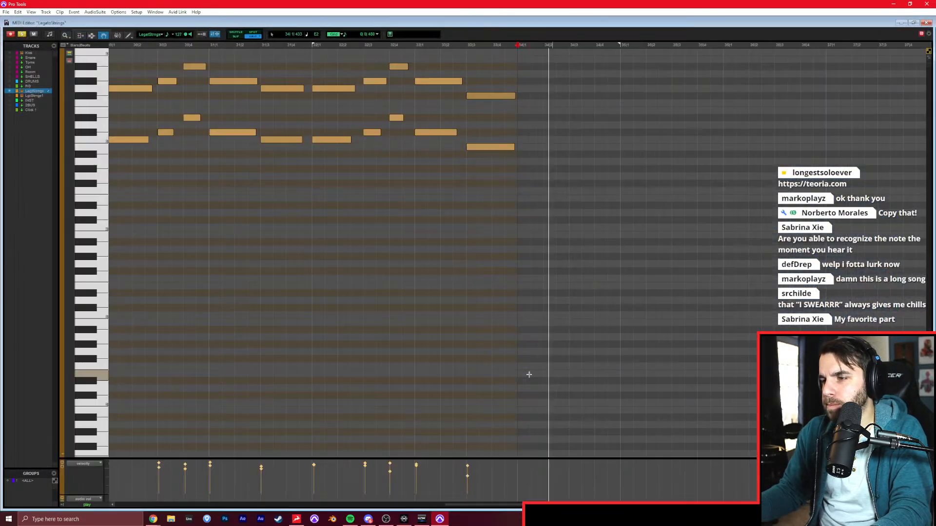
{"action": "scroll", "coordinate": [512, 251], "scroll_direction": "up", "scroll_amount": 4}
{"action": "scroll", "coordinate": [512, 251], "scroll_direction": "right", "scroll_amount": 2}
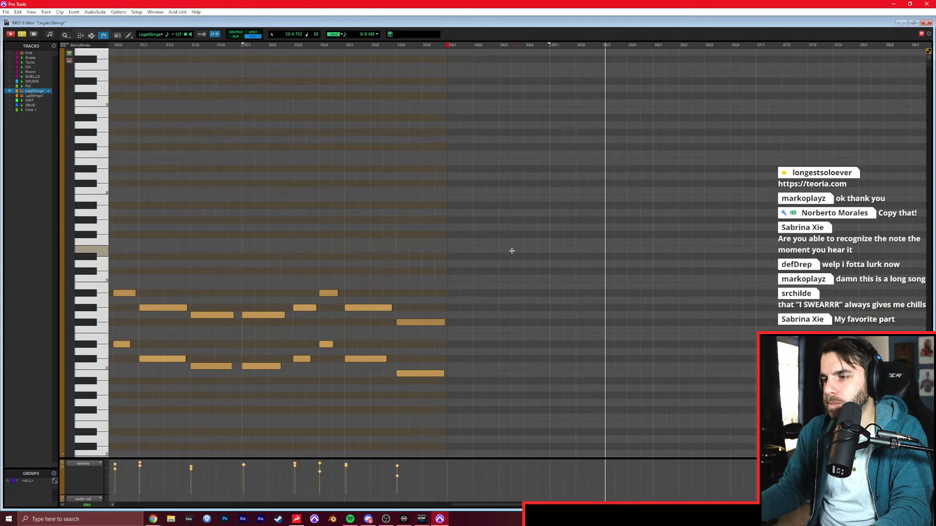
{"action": "key", "text": "space"}
Draw consecutive half notes C3, D3 and Eb3 from bar 34 and duplicate all three one octave higher.
{"action": "key", "text": "F10"}
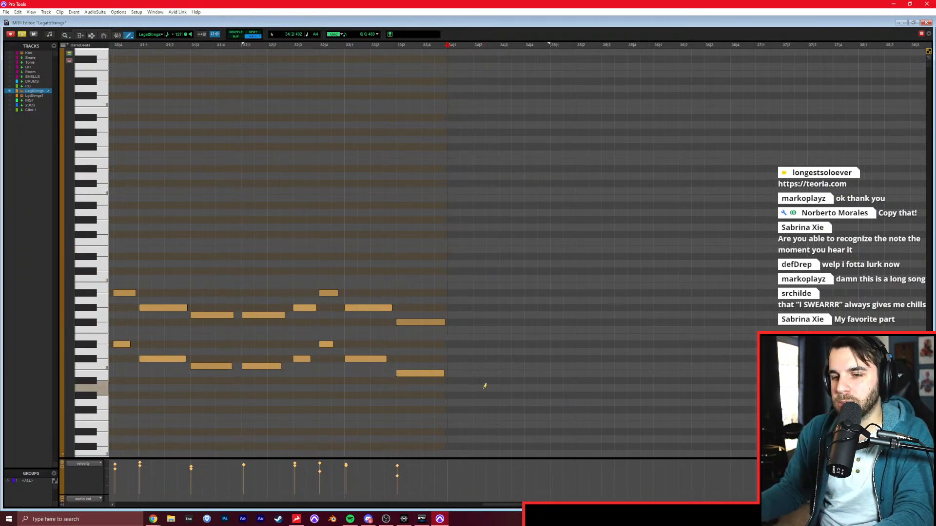
{"action": "scroll", "coordinate": [485, 383], "scroll_direction": "down", "scroll_amount": 4}
{"action": "mouse_move", "coordinate": [456, 395]}
{"action": "left_mouse_down"}
{"action": "mouse_move", "coordinate": [487, 392]}
{"action": "mouse_move", "coordinate": [474, 393]}
{"action": "left_mouse_up"}
{"action": "key", "text": "ctrl+z"}
{"action": "left_click_drag", "start_coordinate": [449, 307], "coordinate": [479, 306]}
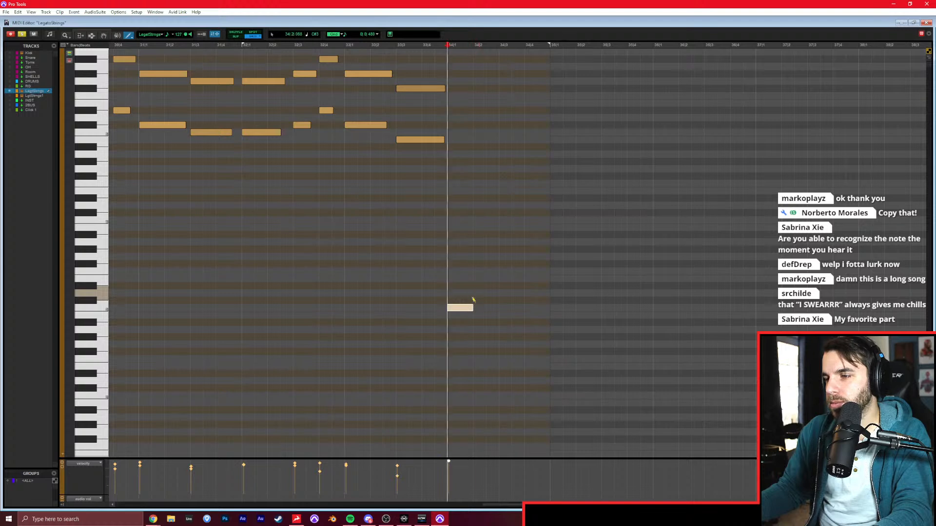
{"action": "key", "text": "space"}
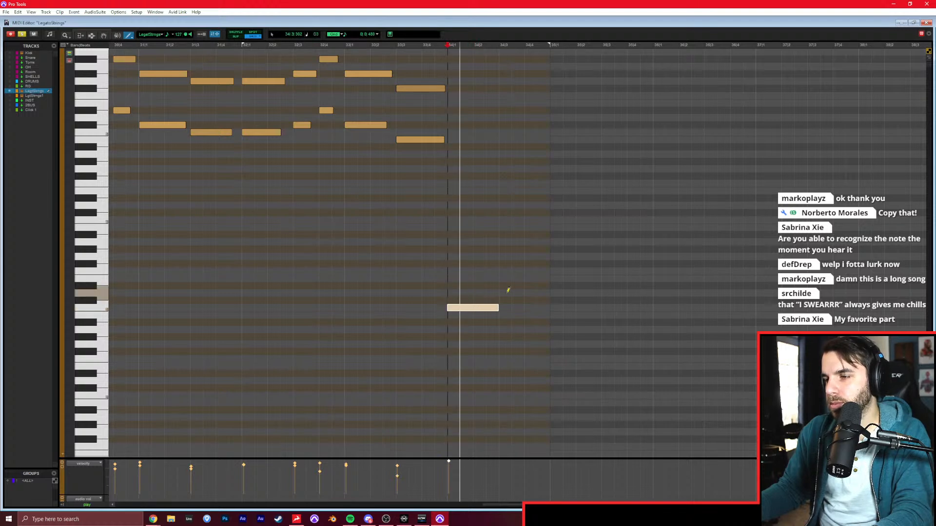
{"action": "key", "text": "space"}
{"action": "left_click_drag", "start_coordinate": [552, 290], "coordinate": [601, 286]}
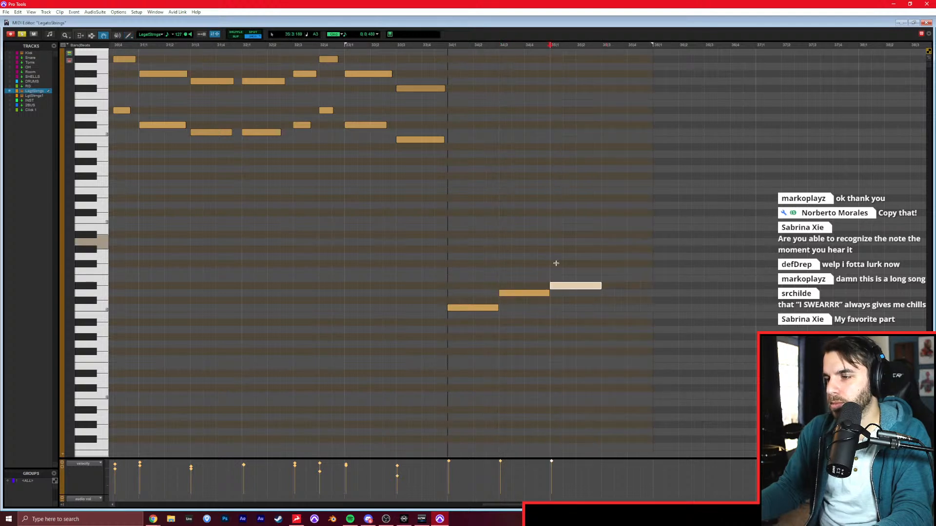
{"action": "left_click_drag", "start_coordinate": [601, 247], "coordinate": [478, 319]}
{"action": "key", "text": "super+shift+Up"}
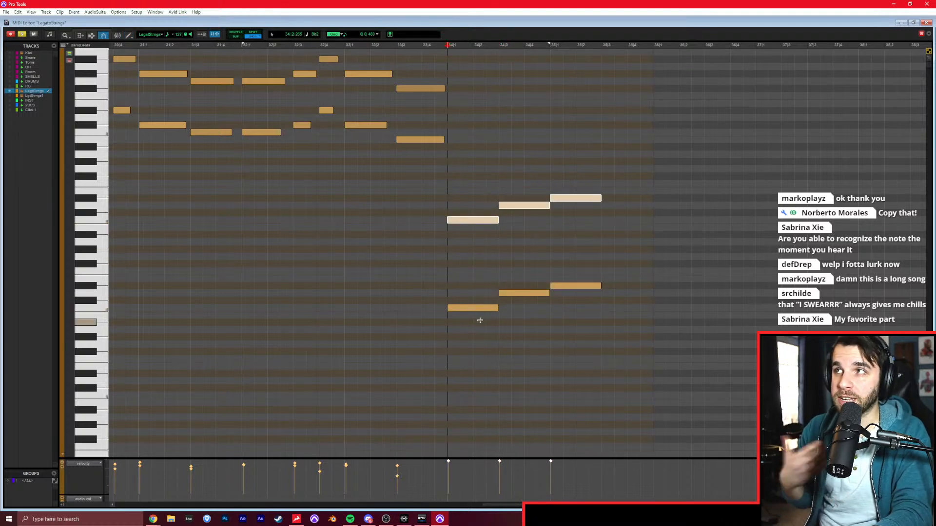
Try an ascending C minor run of short notes from C3 to Bb3, starting at bar 36.
{"action": "key", "text": "F7"}
{"action": "left_click", "coordinate": [422, 215]}
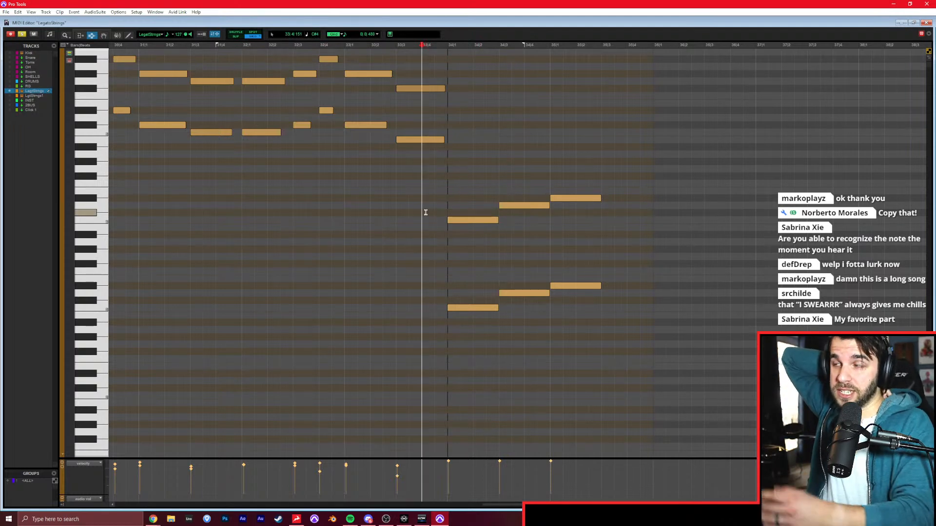
{"action": "scroll", "coordinate": [359, 202], "scroll_direction": "right", "scroll_amount": 2}
{"action": "scroll", "coordinate": [360, 201], "scroll_direction": "right", "scroll_amount": 3}
{"action": "key", "text": "F10"}
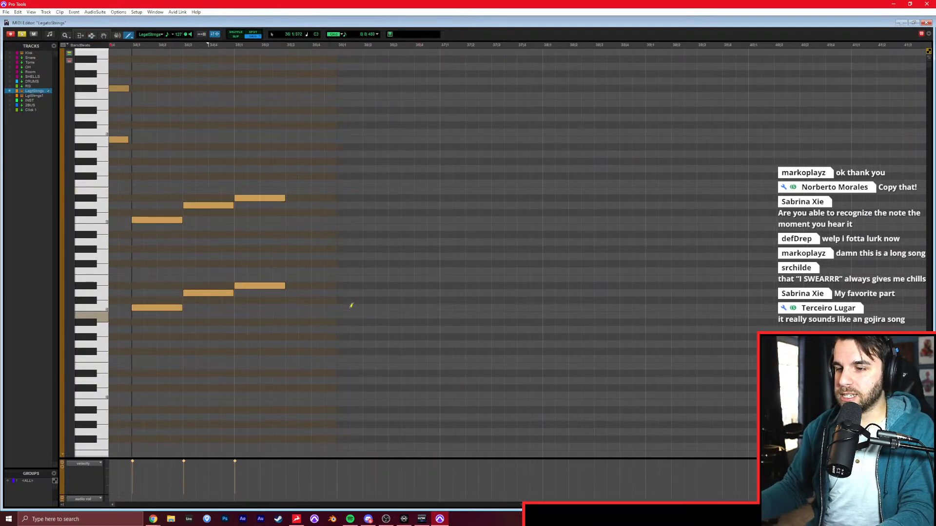
{"action": "left_click", "coordinate": [344, 307]}
{"action": "left_click", "coordinate": [355, 293]}
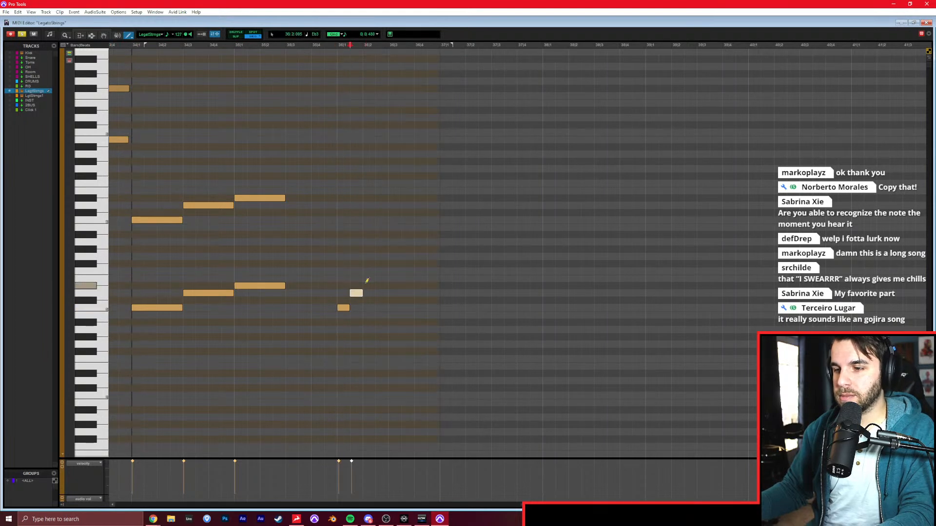
{"action": "left_click", "coordinate": [382, 271]}
{"action": "left_click", "coordinate": [395, 257]}
{"action": "left_click", "coordinate": [408, 249]}
{"action": "left_click", "coordinate": [420, 234]}
Try continuing the bar 36 run with a copy one octave higher, and undo the copy.
{"action": "right_click", "coordinate": [481, 285]}
{"action": "mouse_move", "coordinate": [463, 211]}
{"action": "left_mouse_down"}
{"action": "mouse_move", "coordinate": [432, 232]}
{"action": "mouse_move", "coordinate": [320, 357]}
{"action": "left_mouse_up"}
{"action": "key", "text": "ctrl+z"}
{"action": "key", "text": "F8"}
{"action": "mouse_move", "coordinate": [475, 166]}
{"action": "left_mouse_down"}
{"action": "mouse_move", "coordinate": [341, 311]}
{"action": "mouse_move", "coordinate": [435, 222]}
{"action": "left_mouse_up"}
{"action": "key", "text": "ctrl+z"}
{"action": "key", "text": "F7"}
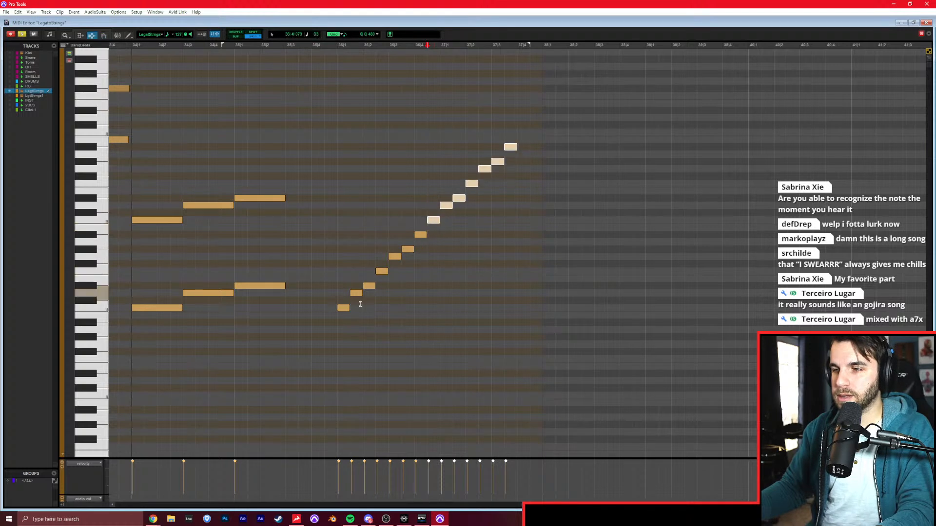
{"action": "left_click", "coordinate": [336, 282]}
{"action": "key", "text": "ctrl+z"}
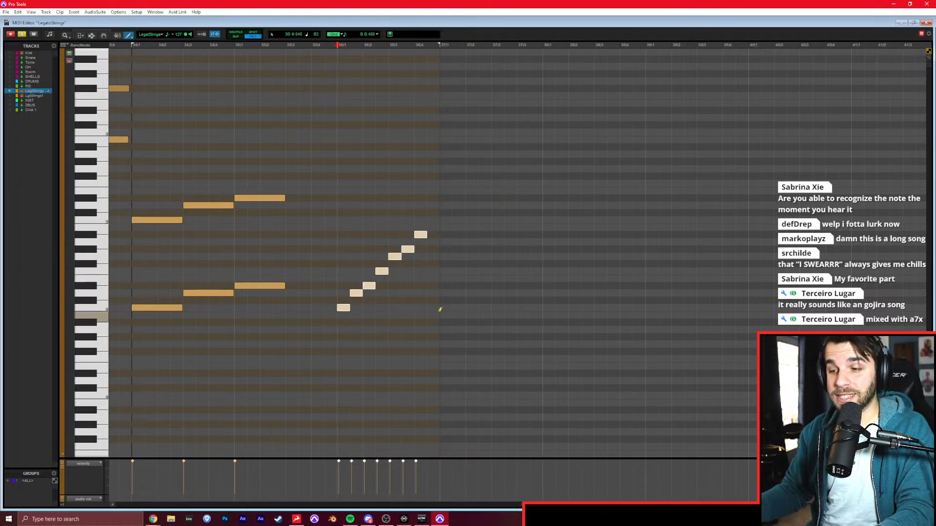
Try a low B2 note after the run, undo it, and delete the whole run in bar 36.
{"action": "left_click", "coordinate": [432, 315]}
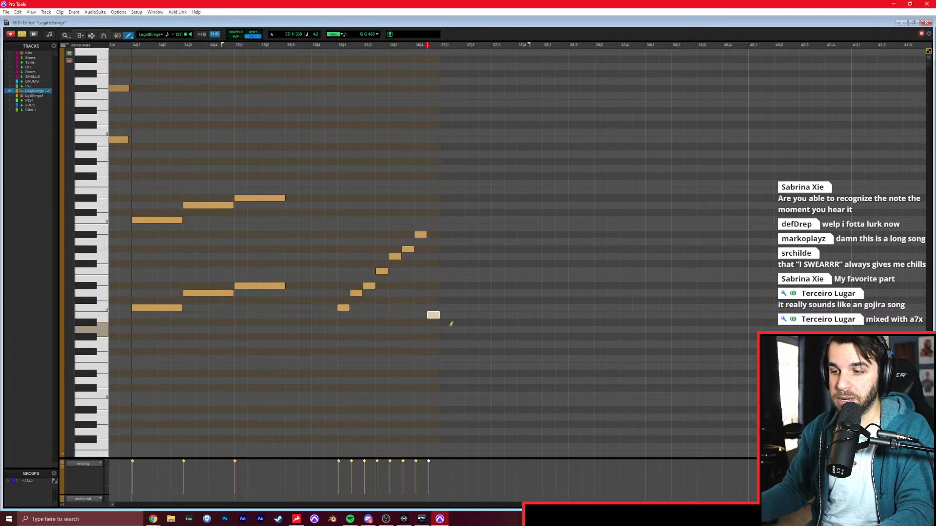
{"action": "key", "text": "ctrl+z"}
{"action": "key", "text": "F8"}
{"action": "left_click_drag", "start_coordinate": [479, 199], "coordinate": [340, 320]}
{"action": "key", "text": "Delete"}
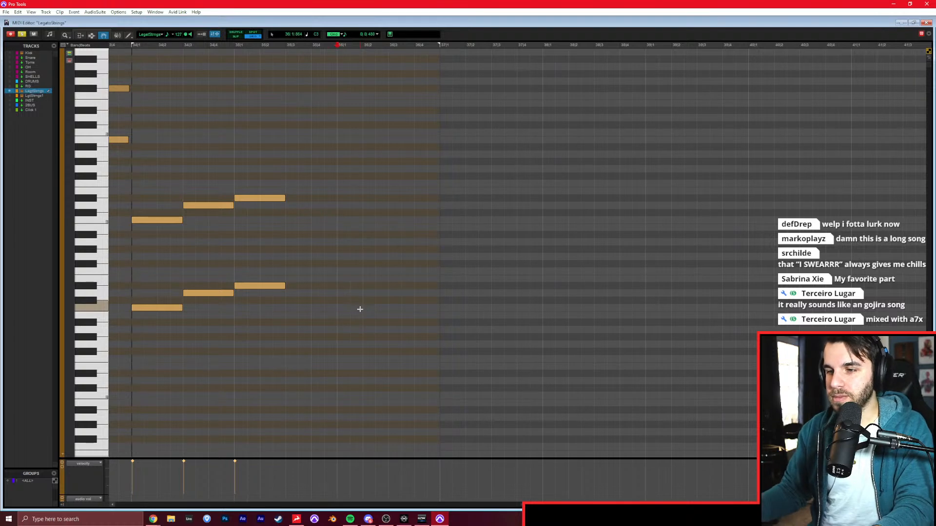
Zoom out the note view and audition the pre-chorus from several points between bars 30 and 33.
{"action": "key", "text": "r"}
{"action": "left_click", "coordinate": [360, 310]}
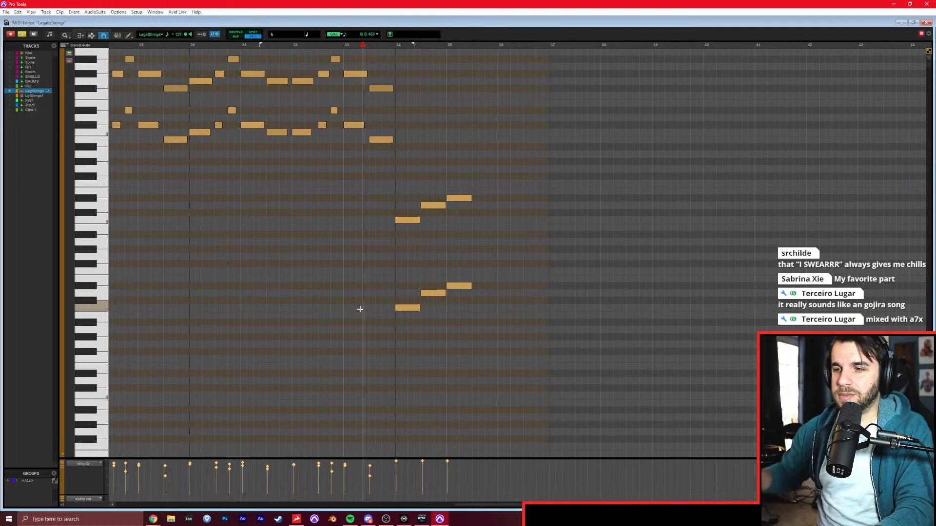
{"action": "key", "text": "F7"}
{"action": "left_click", "coordinate": [349, 307]}
{"action": "left_click", "coordinate": [344, 302]}
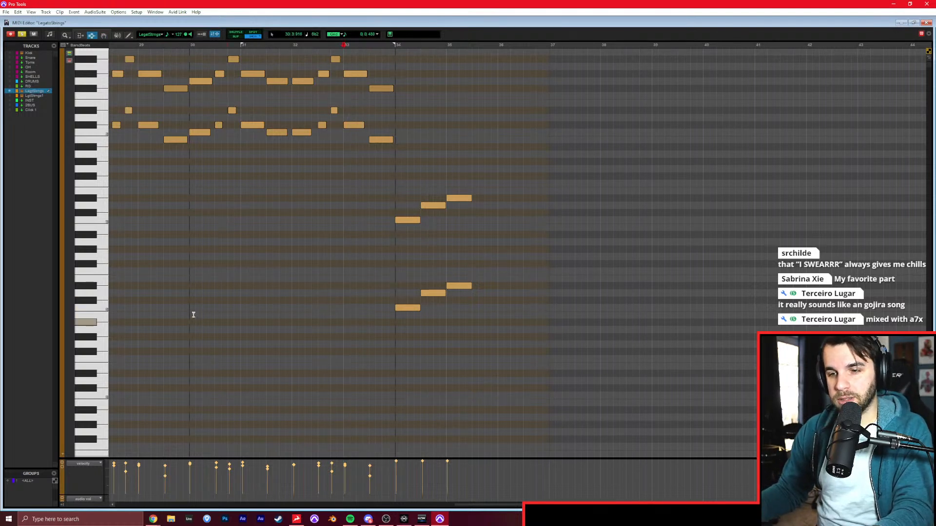
{"action": "scroll", "coordinate": [230, 306], "scroll_direction": "left", "scroll_amount": 1}
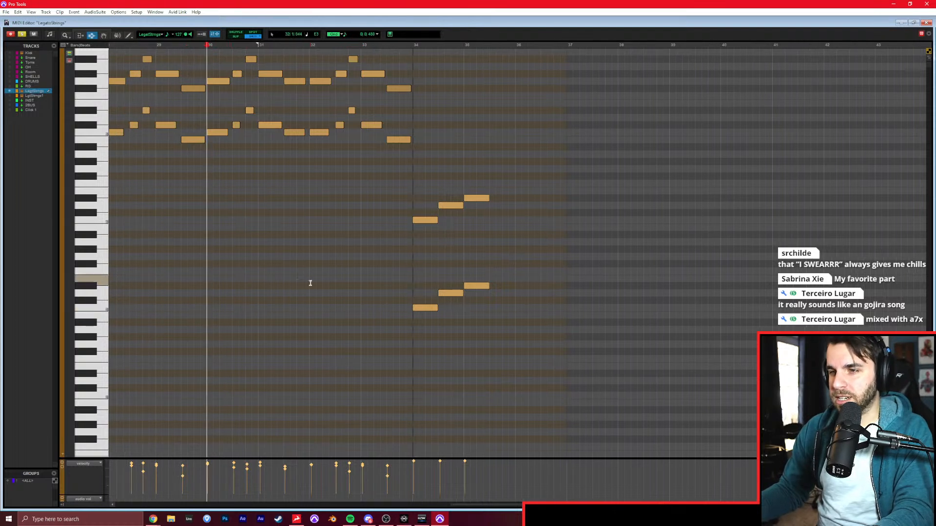
{"action": "left_click", "coordinate": [344, 258]}
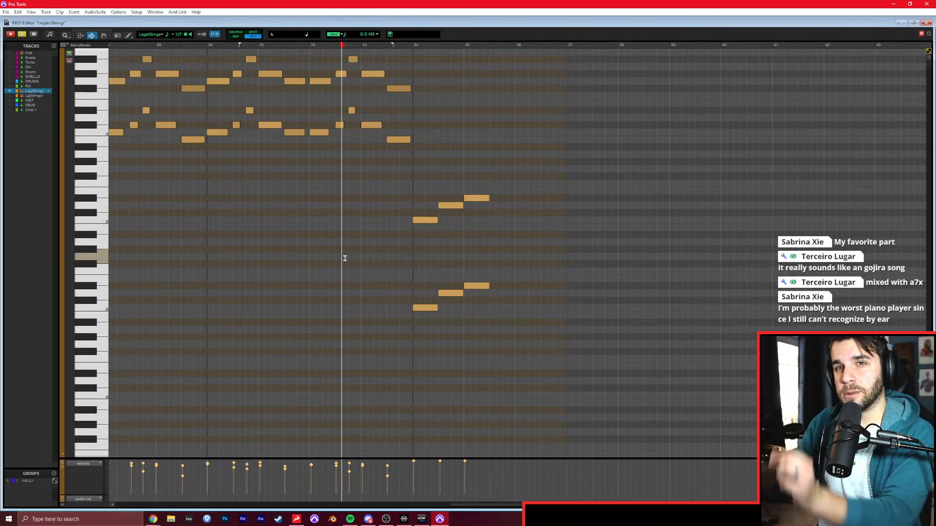
{"action": "left_click", "coordinate": [361, 222]}
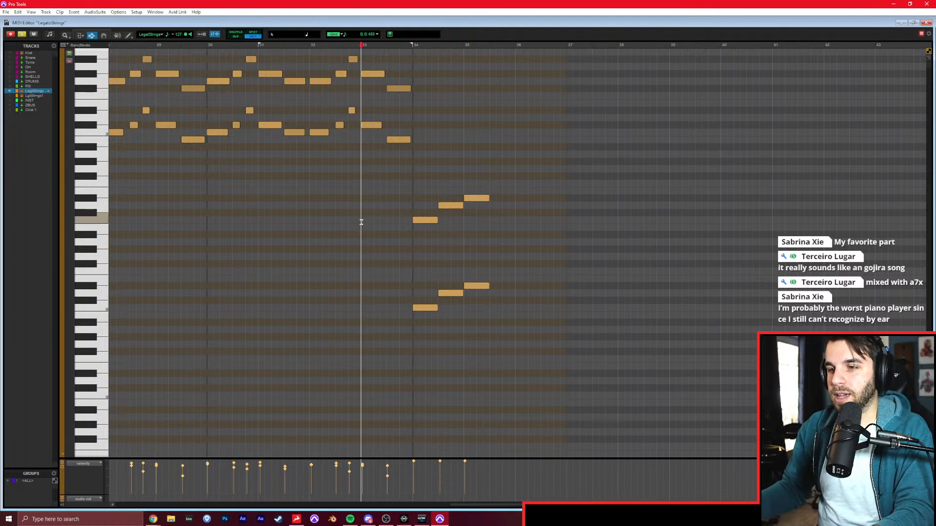
{"action": "left_click", "coordinate": [376, 208]}
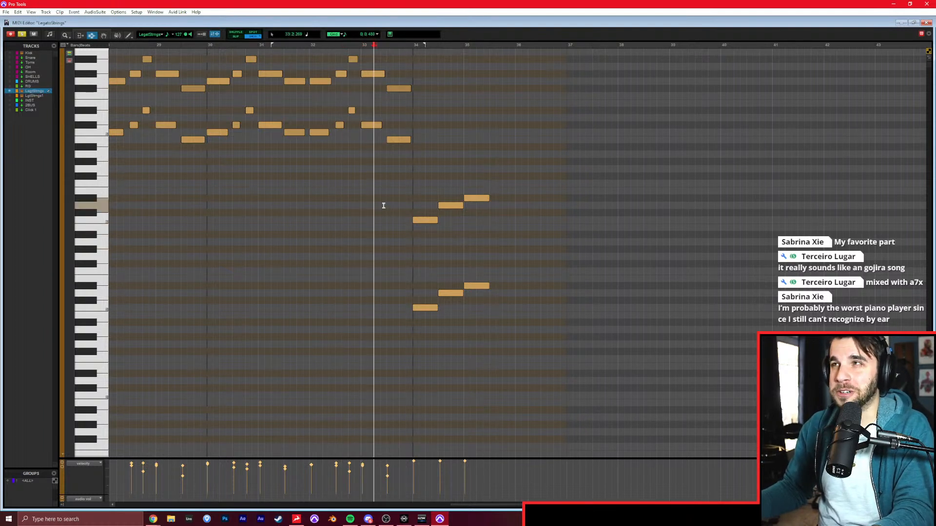
{"action": "left_click", "coordinate": [404, 205]}
{"action": "left_click", "coordinate": [396, 201]}
Play the pre-chorus strings from around bar 31, and check the ascending octave notes in bars 34 and 35.
{"action": "left_click", "coordinate": [204, 236]}
{"action": "left_click", "coordinate": [264, 230]}
{"action": "key", "text": "space"}
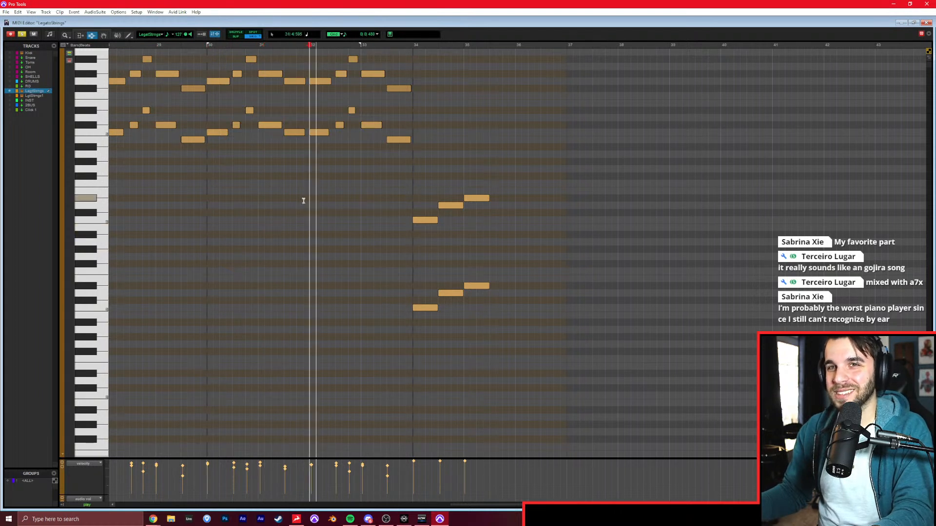
{"action": "left_click", "coordinate": [422, 241]}
{"action": "key", "text": "F8"}
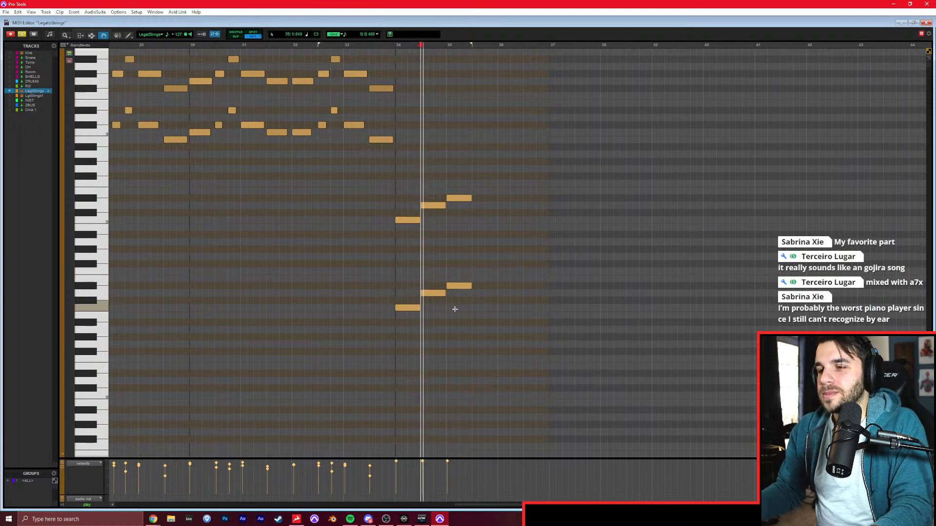
{"action": "key", "text": "space"}
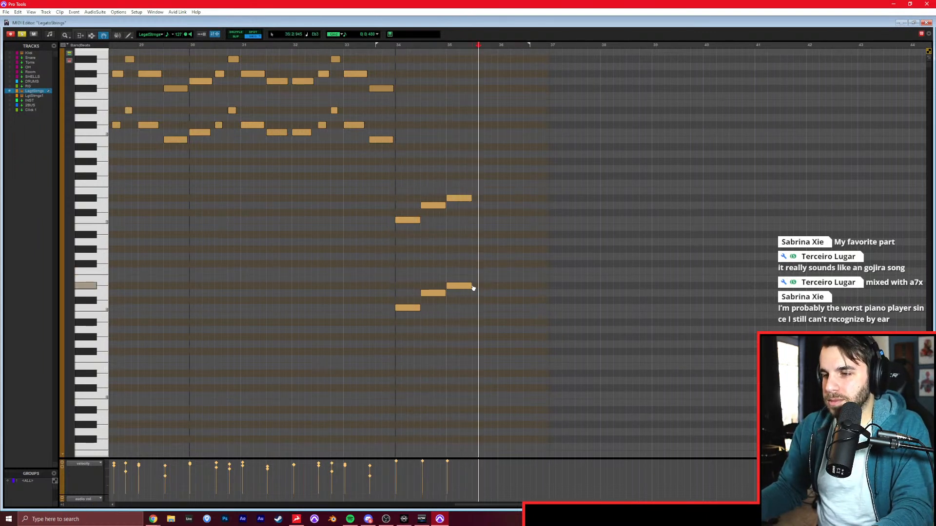
Add copied harmony notes Eb3, F3 and G3 above the three low notes in bars 34 and 35.
{"action": "left_click_drag", "start_coordinate": [482, 273], "coordinate": [435, 275]}
{"action": "left_click", "coordinate": [414, 266]}
{"action": "key", "text": "ctrl+Up"}
{"action": "left_click_drag", "start_coordinate": [473, 248], "coordinate": [467, 275]}
{"action": "key", "text": "ctrl+Up"}
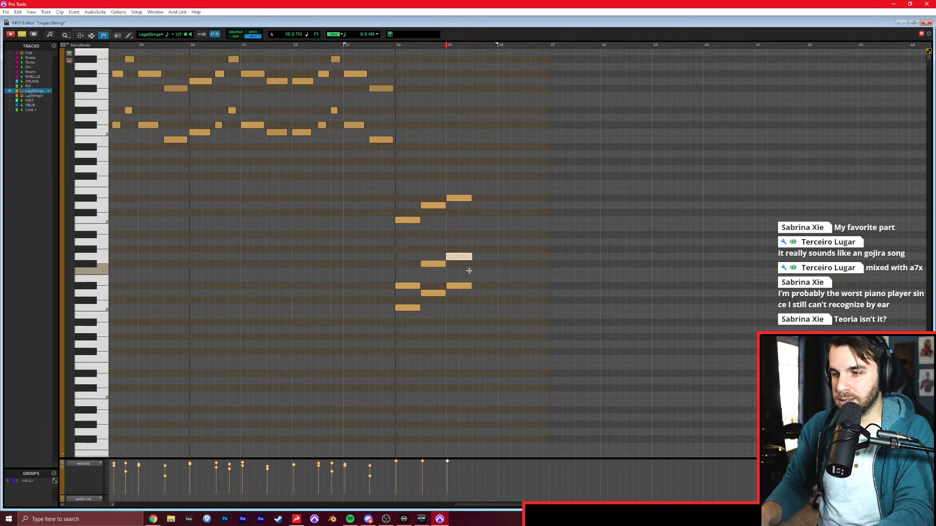
{"action": "left_click_drag", "start_coordinate": [423, 264], "coordinate": [424, 268]}
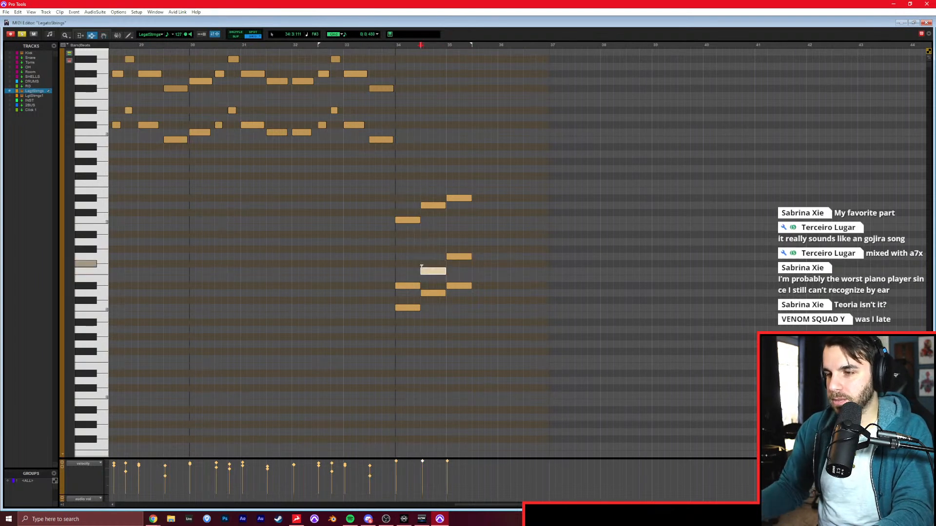
Play back the harmonised ascending notes from bar 33 and set the edit position near their end in bar 35.
{"action": "left_click", "coordinate": [355, 270]}
{"action": "key", "text": "space"}
{"action": "scroll", "coordinate": [355, 271], "scroll_direction": "right", "scroll_amount": 5}
{"action": "left_click", "coordinate": [389, 312]}
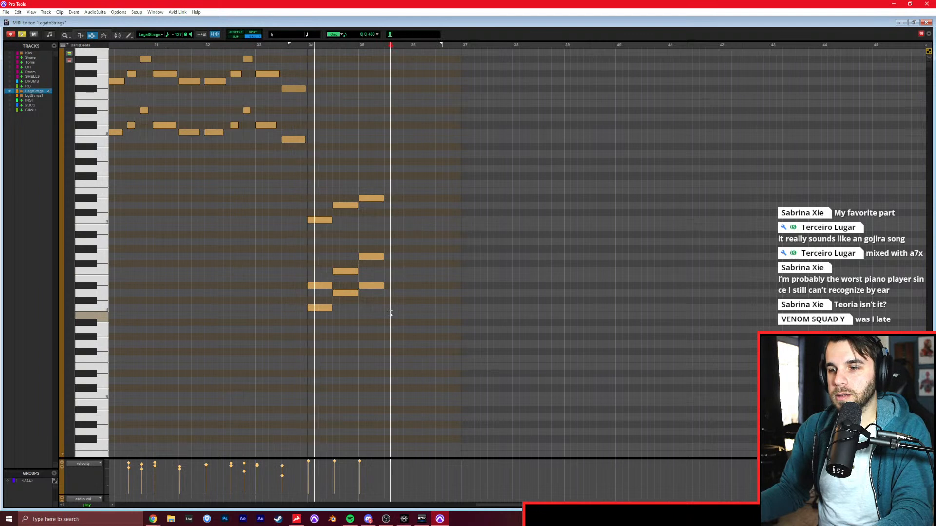
{"action": "left_click_drag", "start_coordinate": [383, 355], "coordinate": [380, 353]}
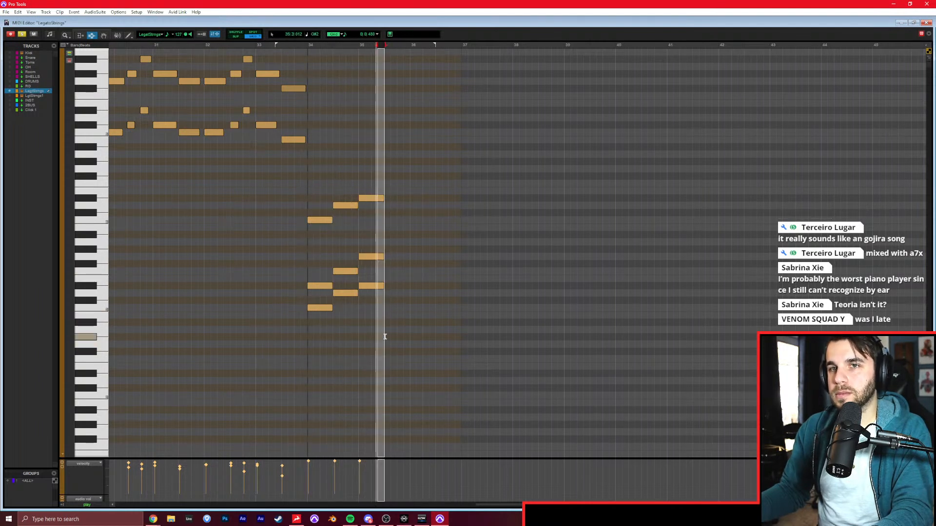
Close the note view, set the edit position at the chorus in bar 36, and listen to the soloed reference track from there.
{"action": "left_click", "coordinate": [385, 334]}
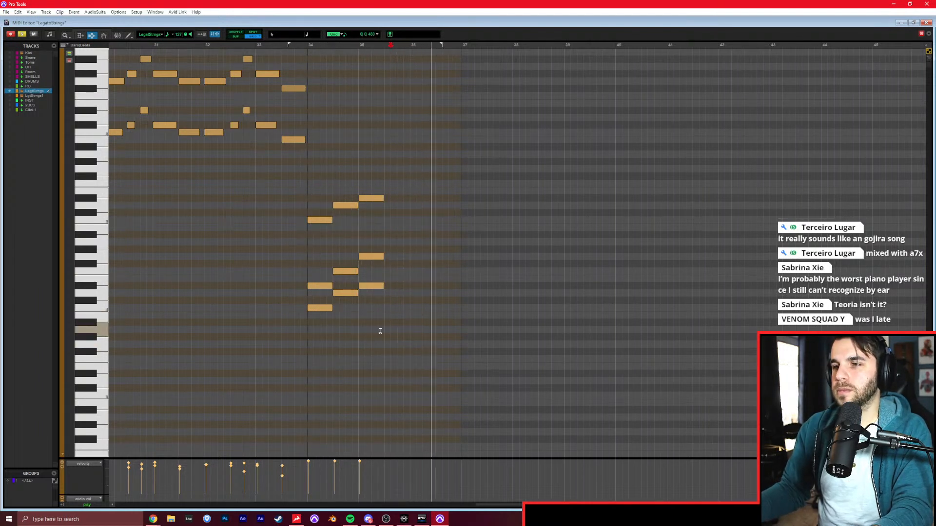
{"action": "key", "text": "ctrl+w"}
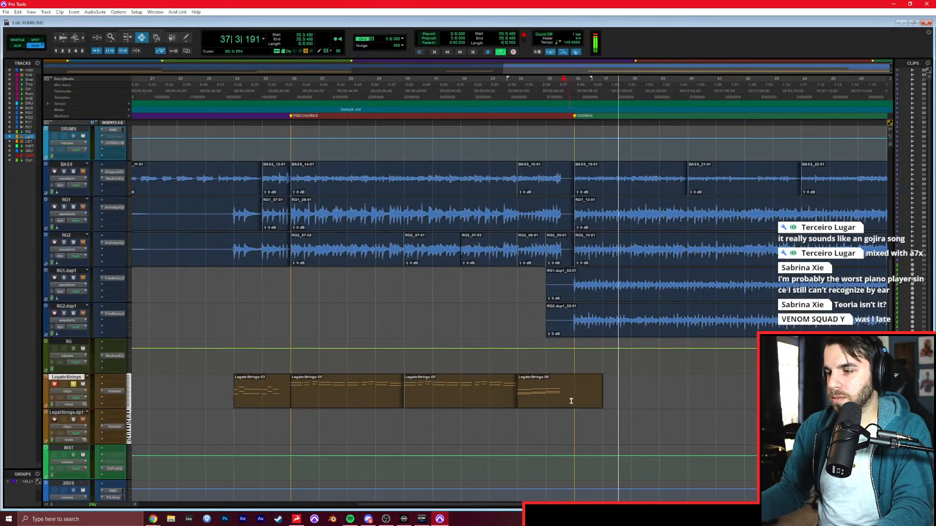
{"action": "scroll", "coordinate": [464, 389], "scroll_direction": "right", "scroll_amount": 3}
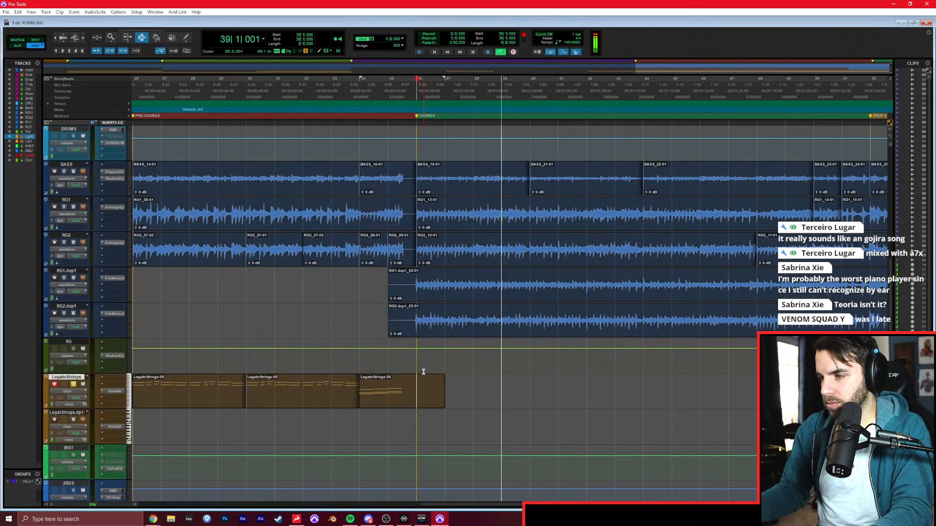
{"action": "scroll", "coordinate": [438, 380], "scroll_direction": "right", "scroll_amount": 3}
{"action": "key", "text": "space"}
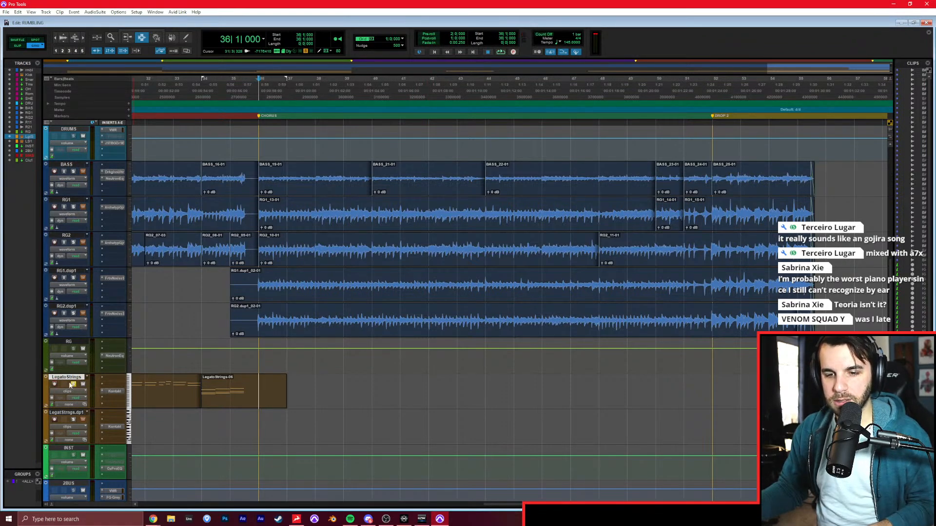
{"action": "scroll", "coordinate": [85, 331], "scroll_direction": "up", "scroll_amount": 7}
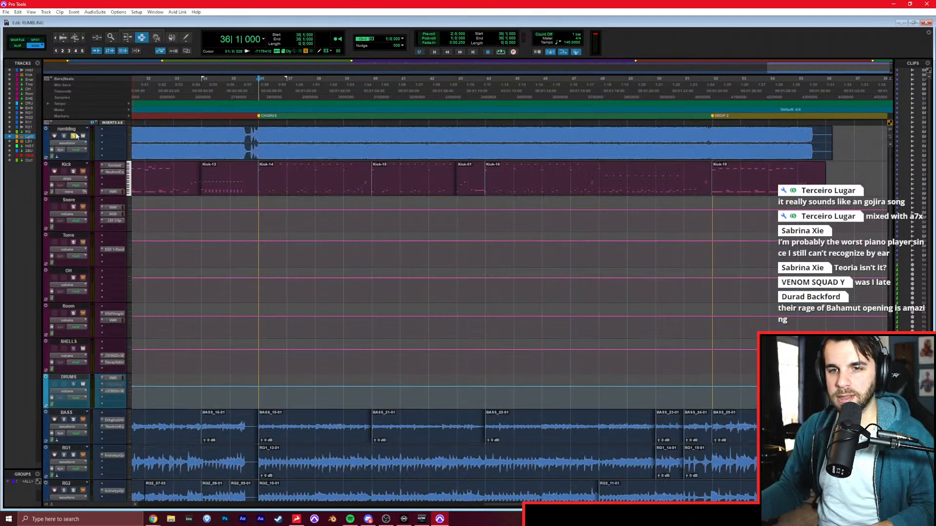
{"action": "scroll", "coordinate": [165, 254], "scroll_direction": "down", "scroll_amount": 10}
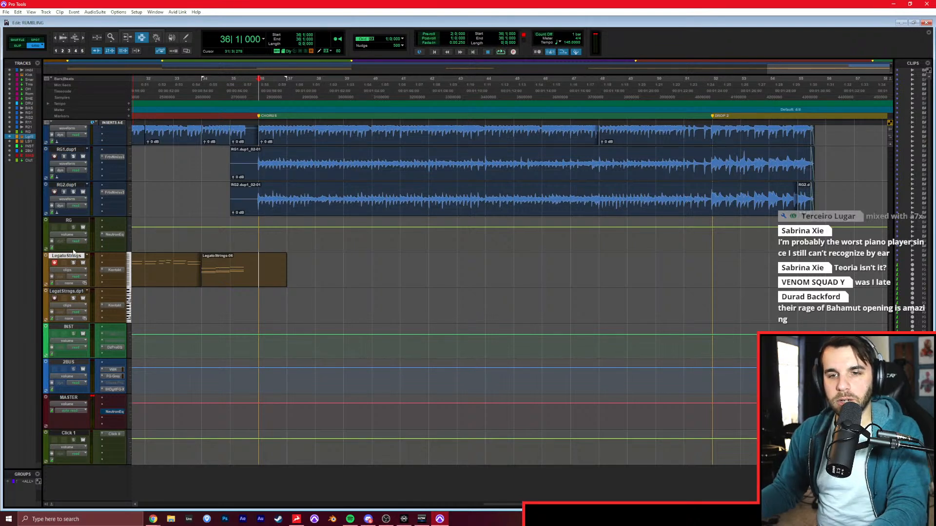
Enable Polyphonic elastic audio and the Ticks timebase on the tracks, and set the session tempo to 120.
{"action": "left_click", "coordinate": [71, 215]}
{"action": "left_click", "coordinate": [80, 223]}
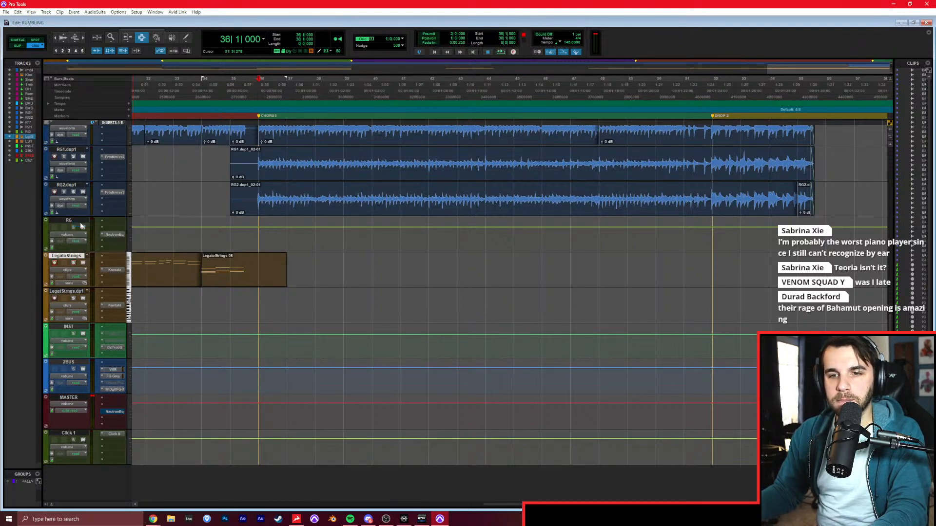
{"action": "left_click", "coordinate": [54, 213]}
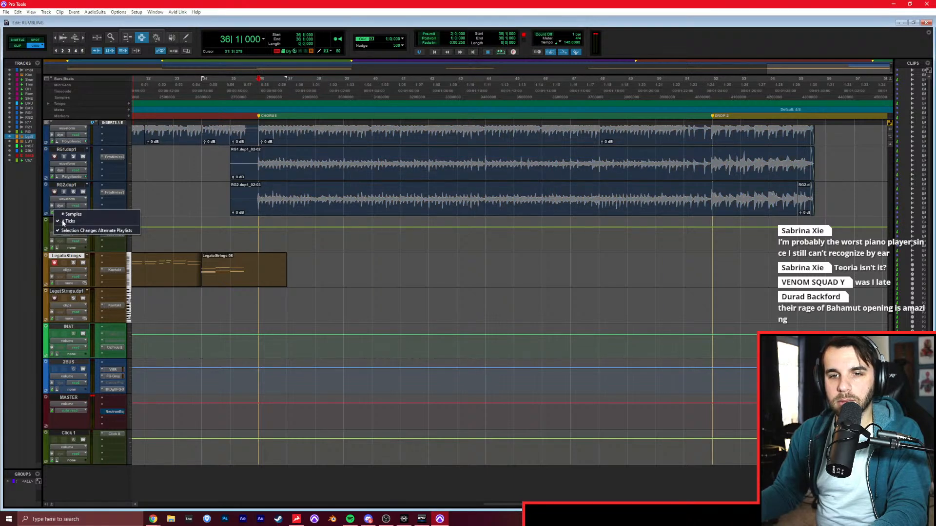
{"action": "left_click", "coordinate": [67, 222], "text": "alt"}
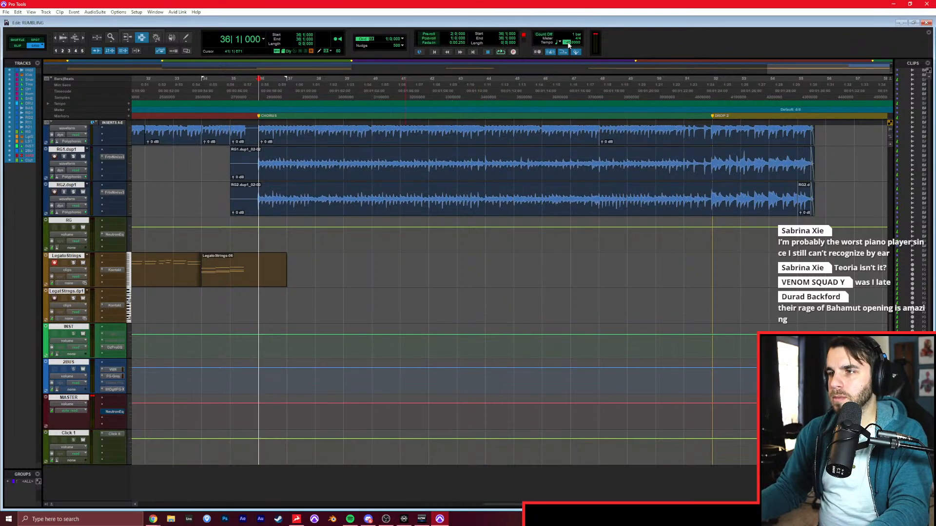
{"action": "key", "text": "Return"}
Record the chorus strings on the LegatoStrings track in separate passes covering bars 36 to 48 and bars 48 to 52.
{"action": "key", "text": "ctrl+space"}
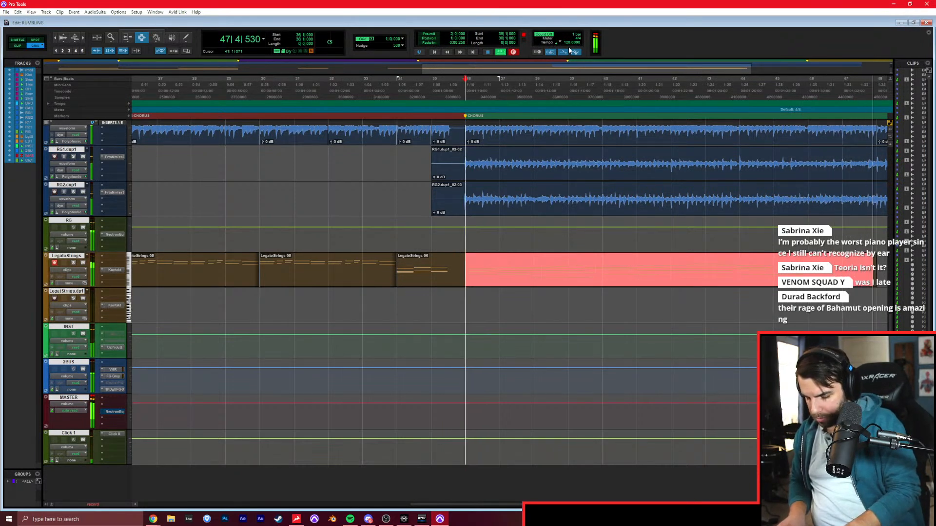
{"action": "key", "text": "space"}
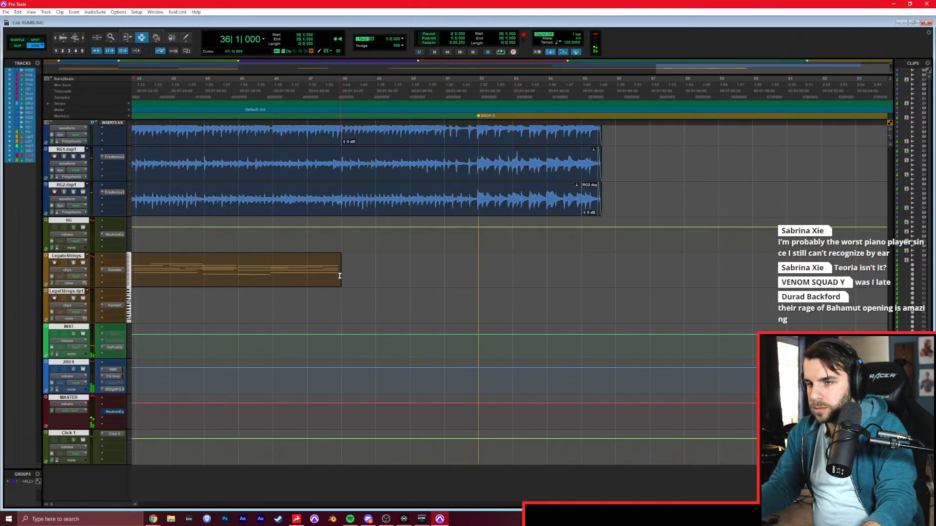
{"action": "left_click", "coordinate": [341, 277]}
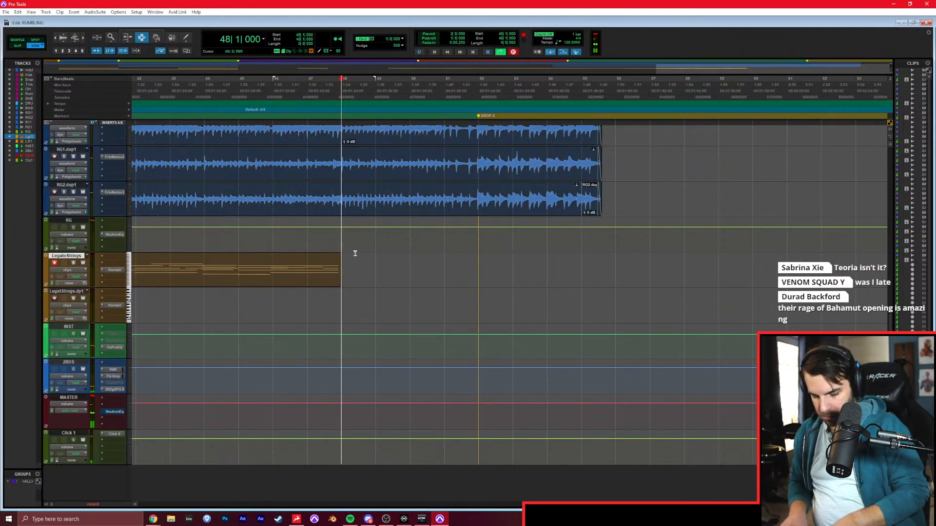
{"action": "key", "text": "ctrl+space"}
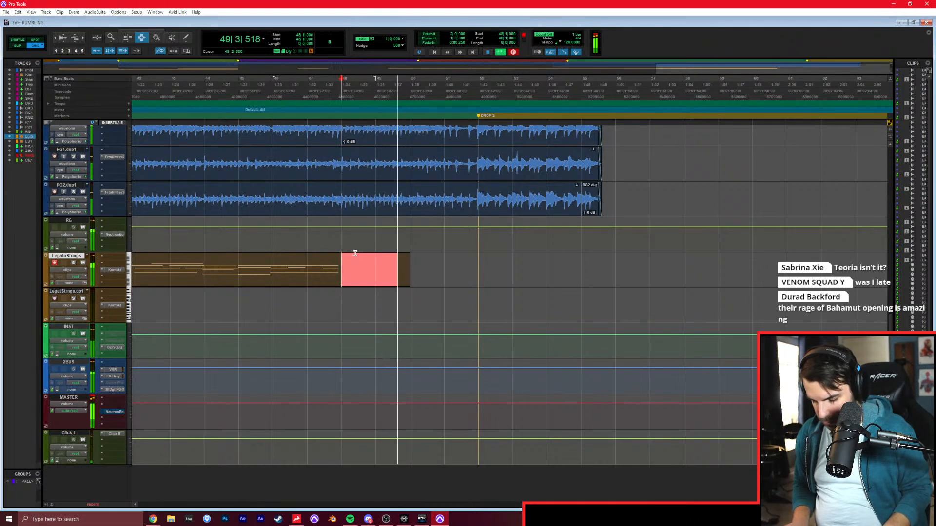
{"action": "key", "text": "space"}
{"action": "key", "text": "ctrl+space"}
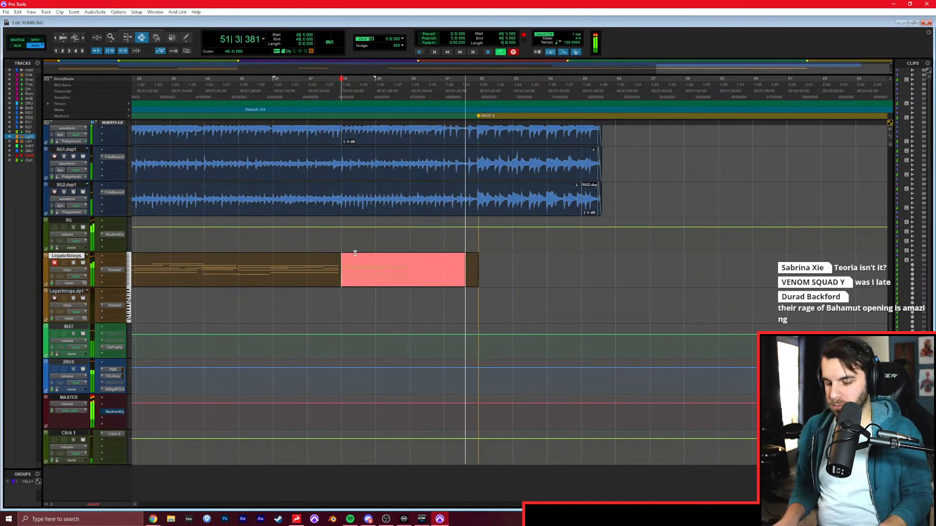
{"action": "key", "text": "space"}
Set the session tempo to 145.
{"action": "key", "text": "ctrl+bracketleft"}
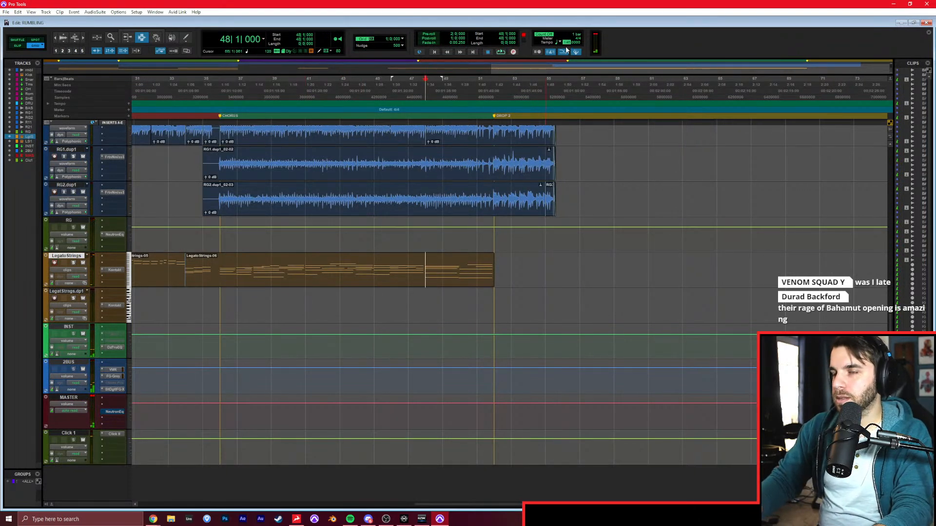
{"action": "key", "text": "Return"}
{"action": "scroll", "coordinate": [471, 276], "scroll_direction": "left", "scroll_amount": 3}
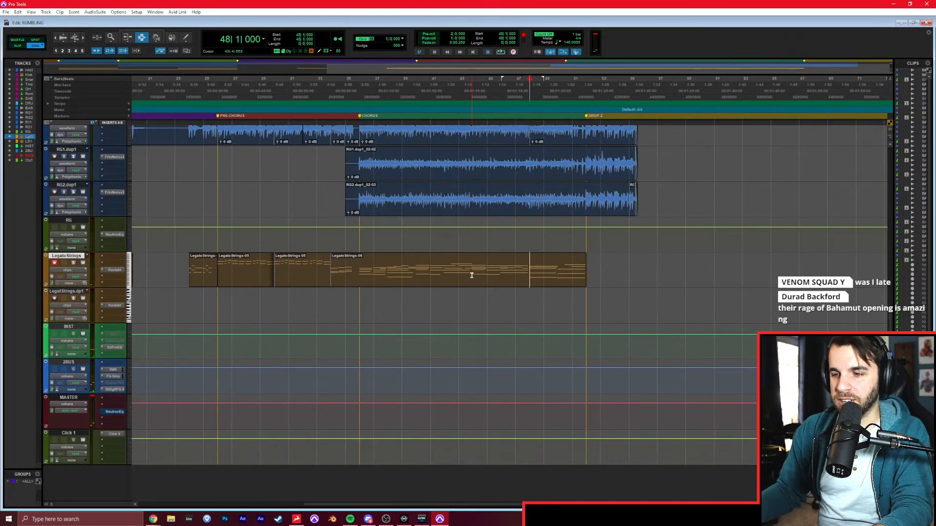
Quantize the LegatoStrings clip spanning bars 34 to 52 to a 1/8 note grid.
{"action": "triple_click", "coordinate": [473, 263]}
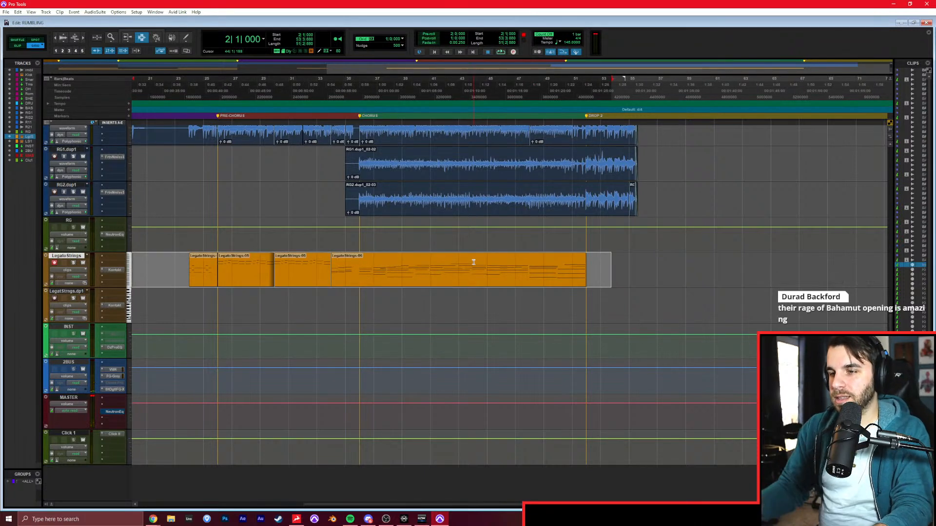
{"action": "double_click", "coordinate": [473, 262]}
{"action": "key", "text": "alt+0"}
{"action": "left_click", "coordinate": [460, 250]}
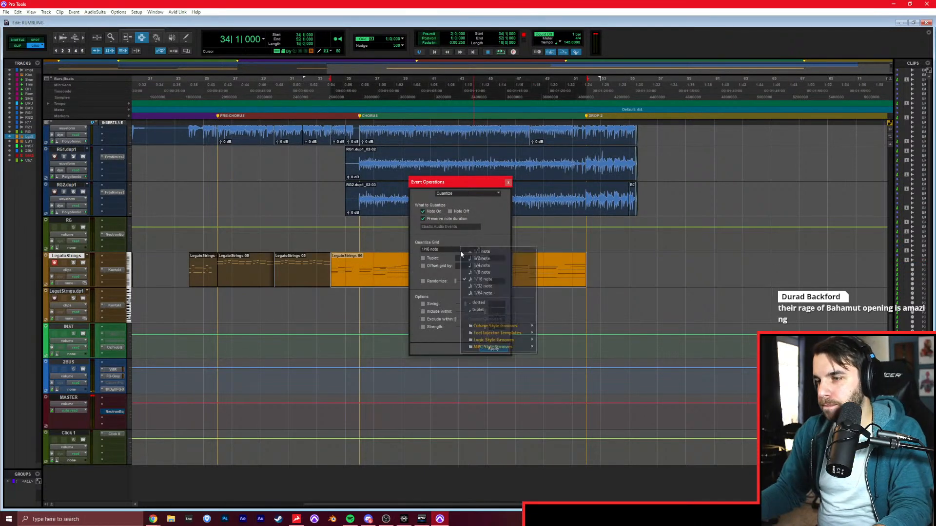
{"action": "left_click", "coordinate": [498, 271]}
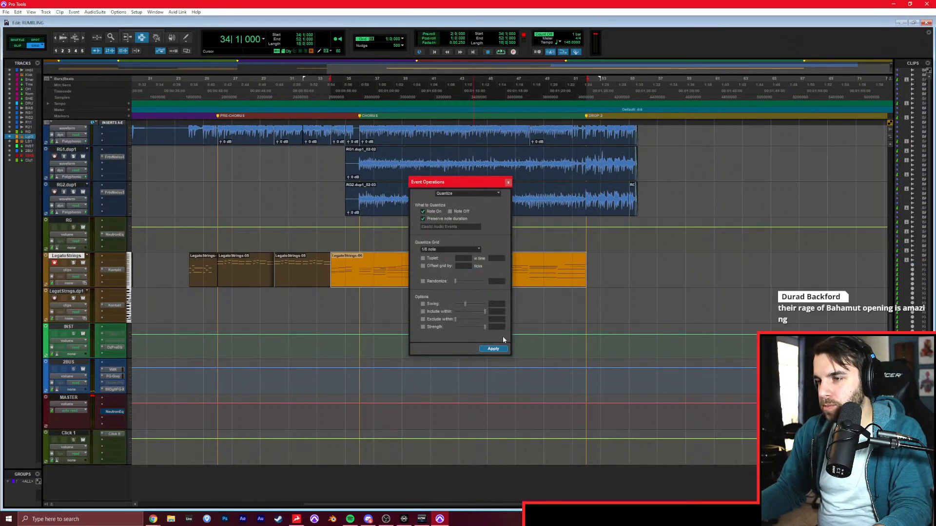
{"action": "left_click", "coordinate": [508, 183]}
Play the strings from bar 34 and lower the LegatoStrings volume to -11.3 dB in the mix.
{"action": "left_click", "coordinate": [331, 270]}
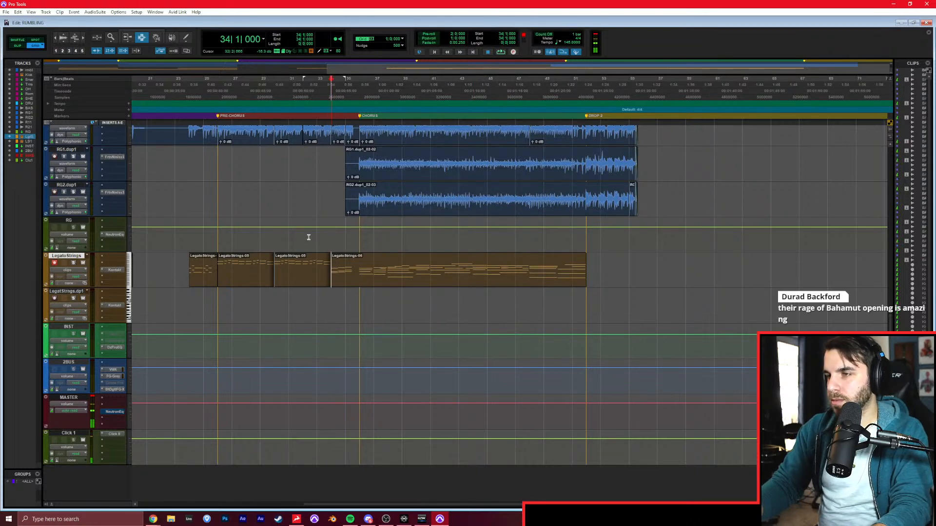
{"action": "key", "text": "ctrl+equal"}
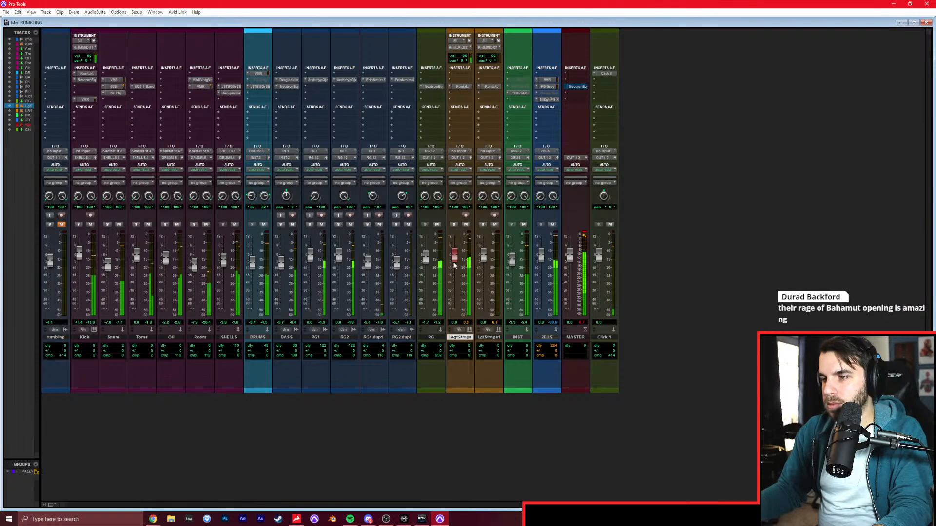
{"action": "left_click", "coordinate": [465, 216]}
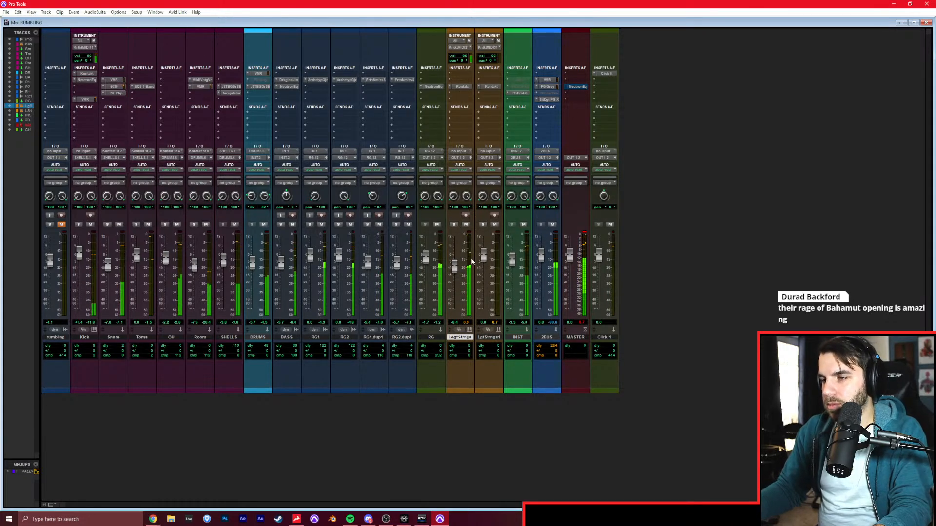
{"action": "key", "text": "ctrl+equal"}
{"action": "key", "text": "ctrl+equal"}
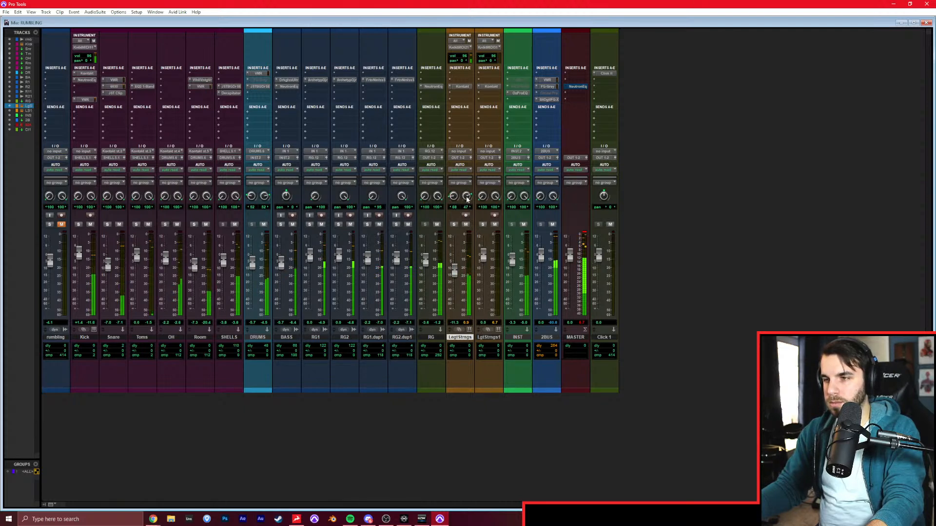
Insert a Neutron Equalizer on the LegatoStrings track and close the plug-in window.
{"action": "left_click", "coordinate": [461, 92]}
{"action": "left_click", "coordinate": [478, 113]}
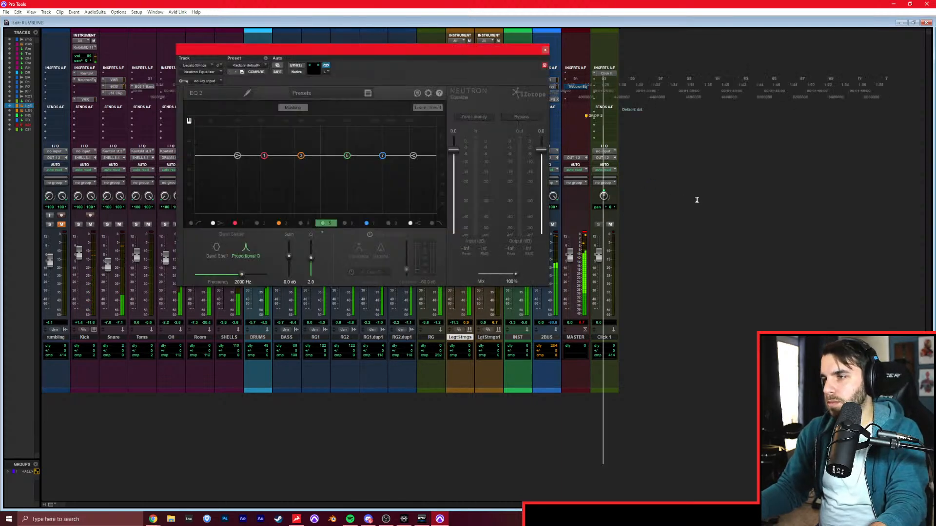
{"action": "key", "text": "ctrl+equal"}
{"action": "left_click", "coordinate": [546, 50]}
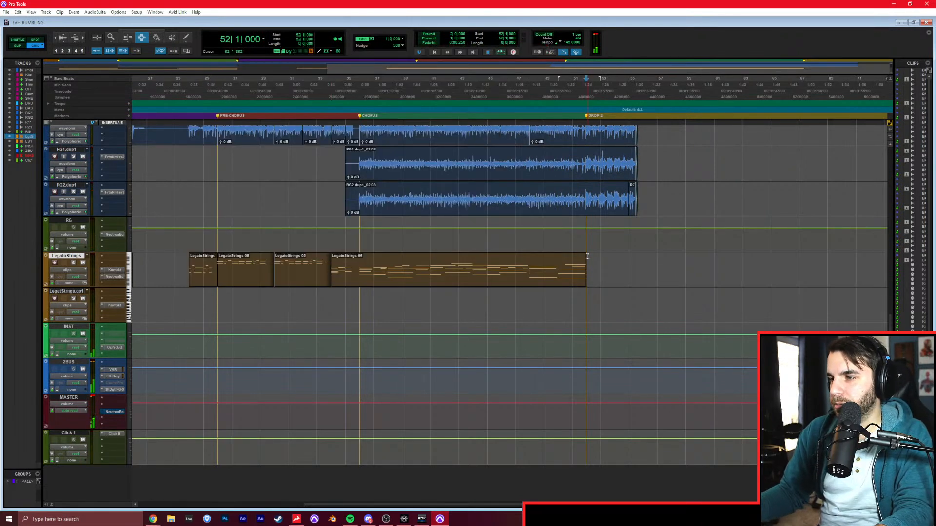
Play the Drop 2 section from bar 52 and view the string clips across the whole arrangement.
{"action": "scroll", "coordinate": [587, 257], "scroll_direction": "up", "scroll_amount": 9}
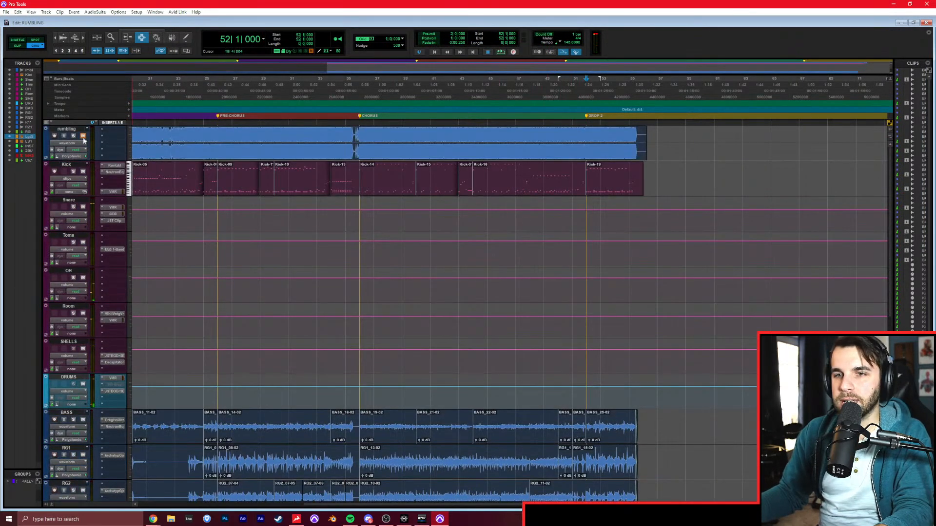
{"action": "key", "text": "space"}
{"action": "key", "text": "ctrl+bracketright"}
{"action": "scroll", "coordinate": [541, 229], "scroll_direction": "down", "scroll_amount": 9}
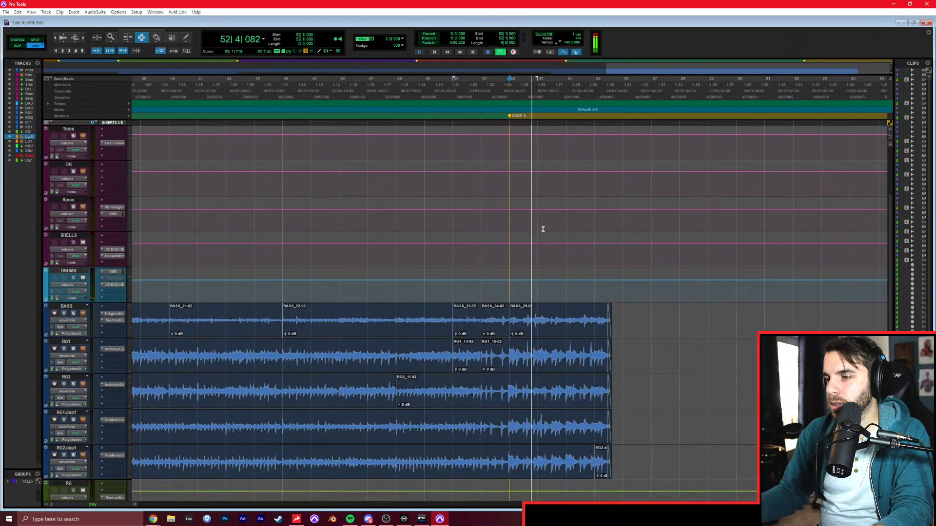
{"action": "scroll", "coordinate": [551, 233], "scroll_direction": "down", "scroll_amount": 2}
{"action": "key", "text": "ctrl+bracketleft"}
{"action": "key", "text": "ctrl+bracketleft"}
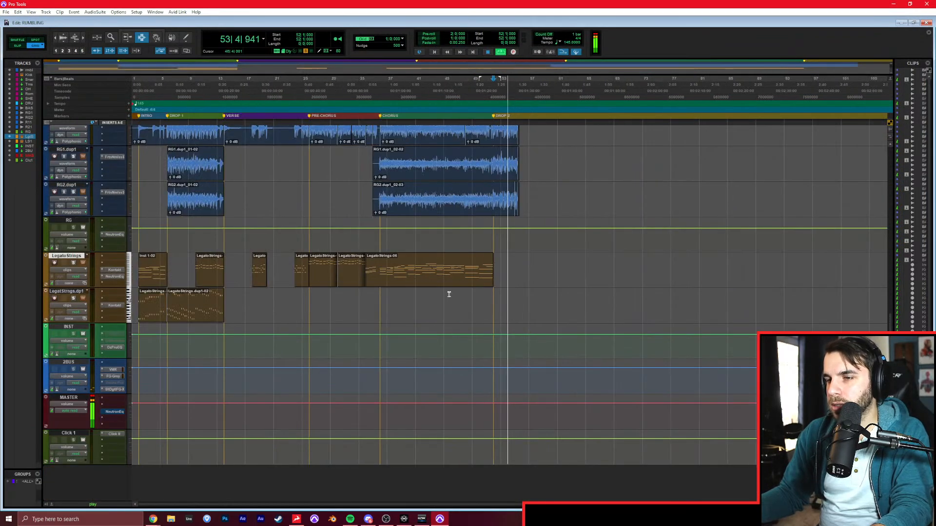
Copy the LegatoStrings.dup1 part of Drop 1 from bars 6 to 10 to the start of Drop 2 at bar 52.
{"action": "left_click_drag", "start_coordinate": [168, 304], "coordinate": [195, 304]}
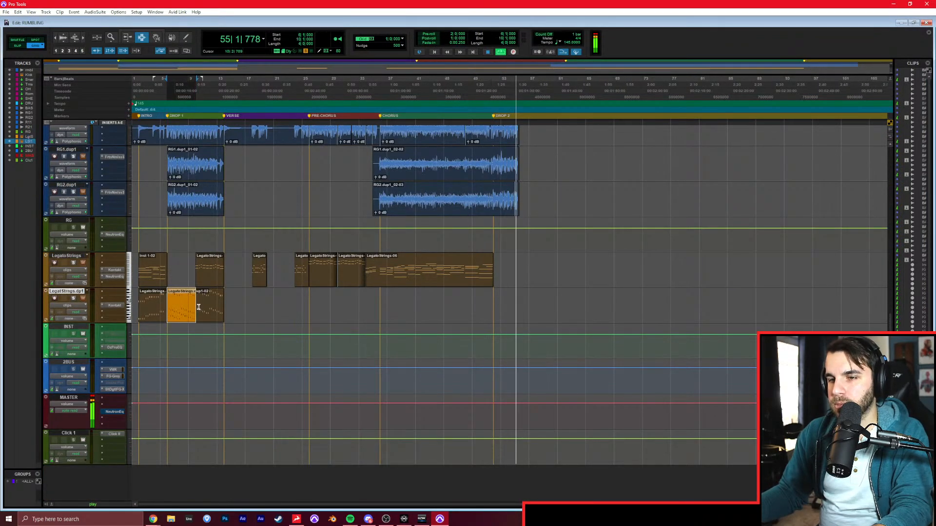
{"action": "left_click", "coordinate": [498, 302]}
{"action": "key", "text": "space"}
{"action": "key", "text": "ctrl+v"}
{"action": "left_click", "coordinate": [496, 303]}
{"action": "key", "text": "ctrl+z"}
{"action": "key", "text": "ctrl+v"}
Open the pasted Drop 2 clip for note editing, solo its track, and delete the notes in bar 55.
{"action": "key", "text": "ctrl+bracketright"}
{"action": "key", "text": "ctrl+bracketright"}
{"action": "key", "text": "ctrl+bracketright"}
{"action": "double_click", "coordinate": [551, 316]}
{"action": "key", "text": "space"}
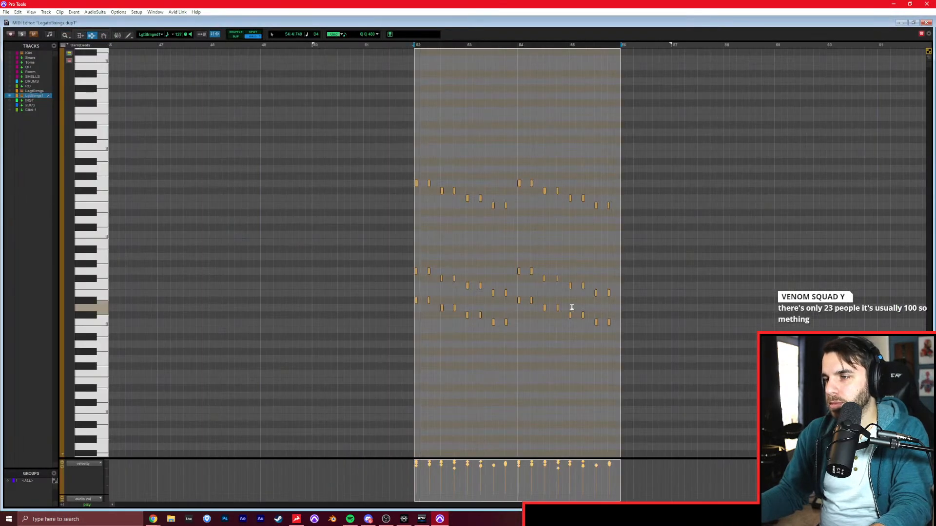
{"action": "key", "text": "ctrl+bracketright"}
{"action": "scroll", "coordinate": [538, 315], "scroll_direction": "right", "scroll_amount": 10}
{"action": "key", "text": "shift+s"}
{"action": "key", "text": "F8"}
{"action": "left_click", "coordinate": [566, 351]}
{"action": "left_click_drag", "start_coordinate": [579, 174], "coordinate": [470, 362]}
{"action": "key", "text": "Delete"}
Draw an F5 note followed by two G5 notes at the start of bar 55, and copy all three an octave lower.
{"action": "key", "text": "F10"}
{"action": "key", "text": "space"}
{"action": "left_click", "coordinate": [482, 205]}
{"action": "left_click", "coordinate": [482, 205], "text": "alt"}
{"action": "left_click", "coordinate": [493, 183]}
{"action": "left_click", "coordinate": [505, 183]}
{"action": "key", "text": "F8"}
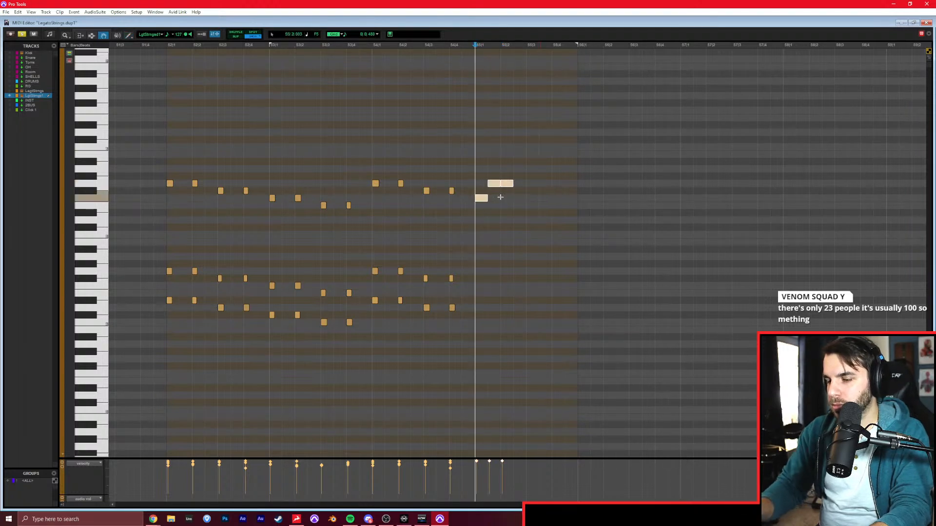
{"action": "left_click_drag", "start_coordinate": [500, 197], "coordinate": [500, 285]}
Add a Bb4 note followed by two C5 notes at the start of bar 55, and copy all three an octave lower.
{"action": "key", "text": "F10"}
{"action": "left_click_drag", "start_coordinate": [484, 241], "coordinate": [484, 249]}
{"action": "left_click", "coordinate": [507, 235]}
{"action": "left_click", "coordinate": [494, 235]}
{"action": "key", "text": "F8"}
{"action": "left_click_drag", "start_coordinate": [530, 230], "coordinate": [476, 259]}
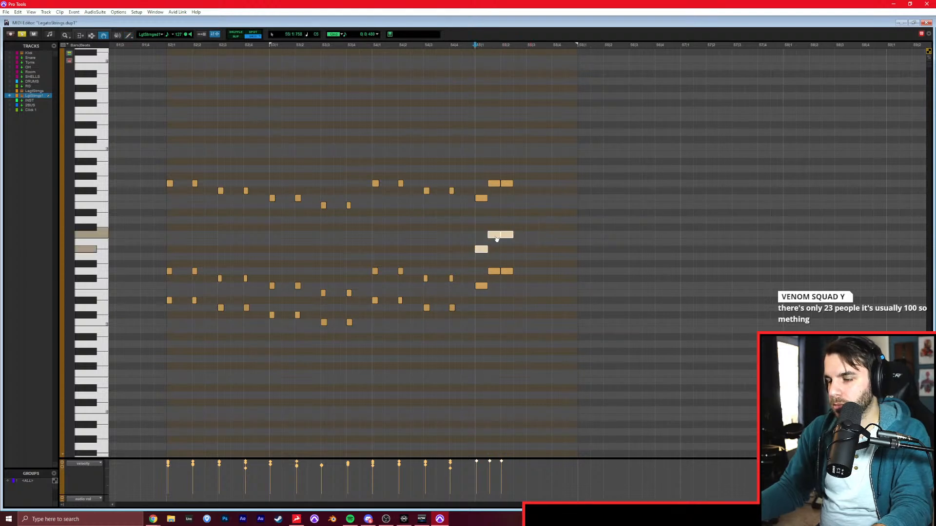
{"action": "key", "text": "alt+shift+super+Down"}
Play back the new ending notes from the second half of bar 54, and set the edit position just before bar 52.
{"action": "key", "text": "F7"}
{"action": "left_click", "coordinate": [429, 202]}
{"action": "key", "text": "space"}
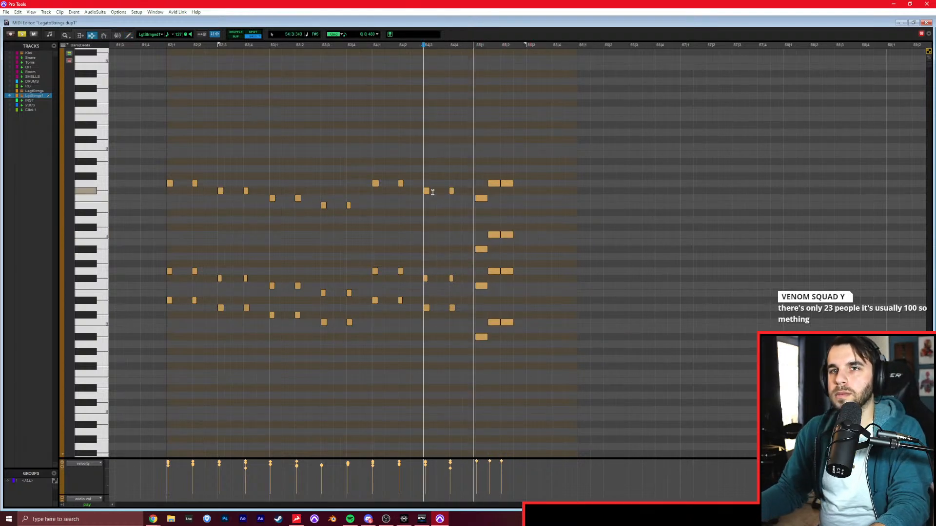
{"action": "left_click", "coordinate": [452, 167]}
{"action": "key", "text": "space"}
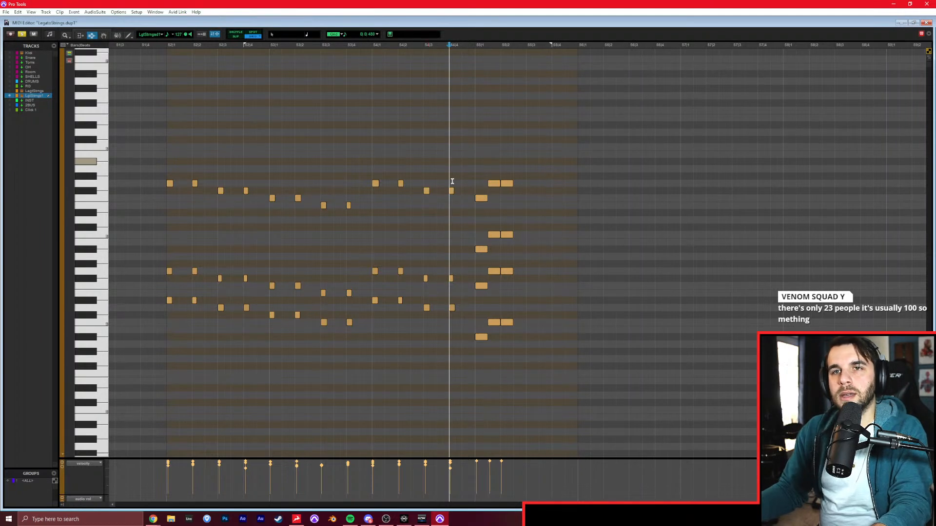
{"action": "key", "text": "r"}
{"action": "left_click", "coordinate": [369, 189]}
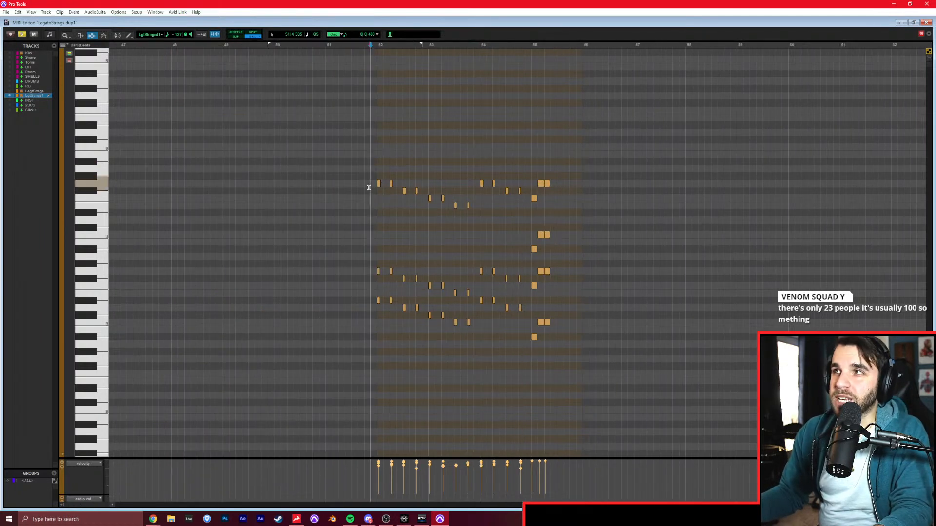
Play Drop 2 from bar 52 in the full mix and slightly raise the FG Level gain of FG-X on the 2BUS track.
{"action": "key", "text": "ctrl+="}
{"action": "key", "text": "space"}
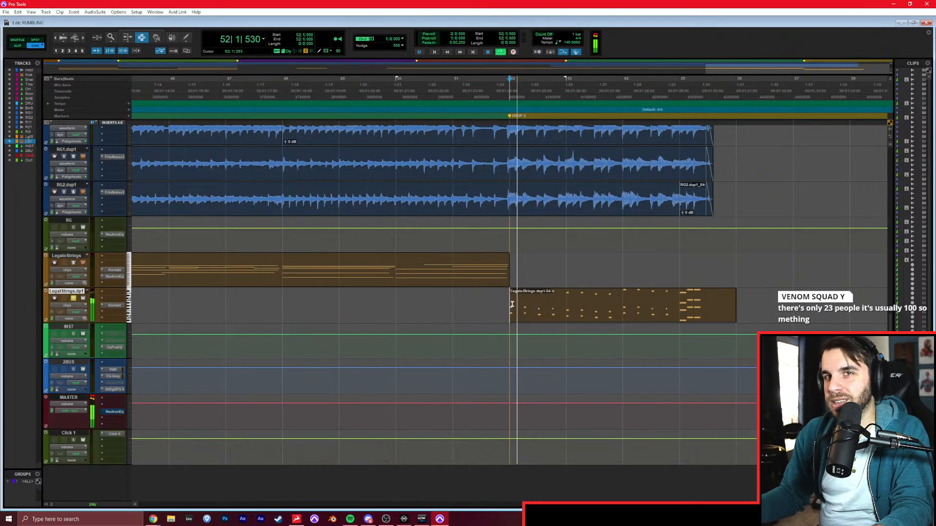
{"action": "key", "text": "ctrl+="}
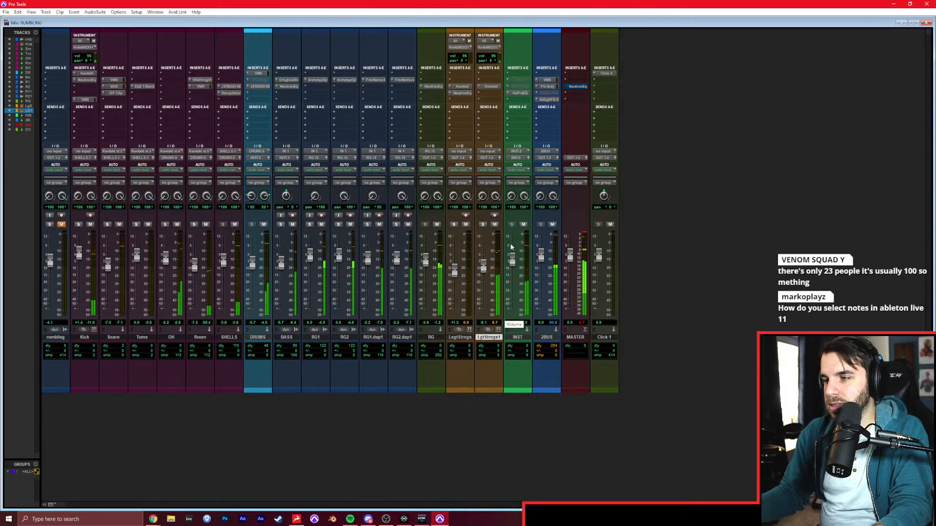
{"action": "left_click", "coordinate": [545, 99]}
{"action": "left_click_drag", "start_coordinate": [355, 189], "coordinate": [355, 183]}
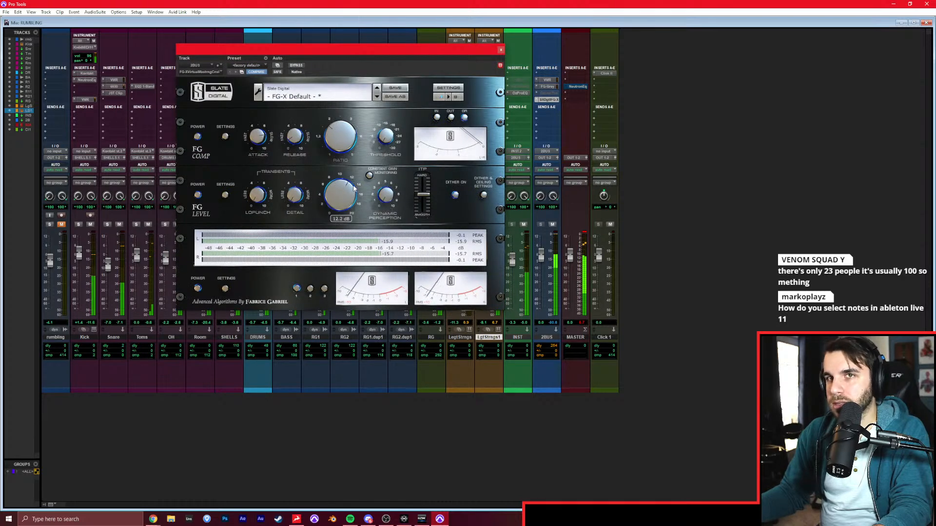
{"action": "left_click", "coordinate": [500, 50]}
{"action": "key", "text": "ctrl+equal"}
{"action": "key", "text": "space"}
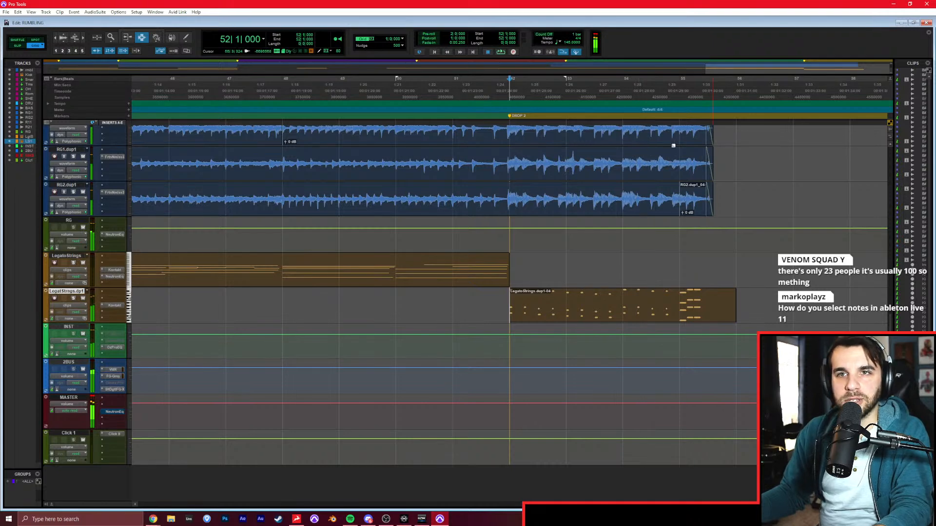
Play back the intro from bar 2 to hear the marcato and legato strings with the mix.
{"action": "key", "text": "Return"}
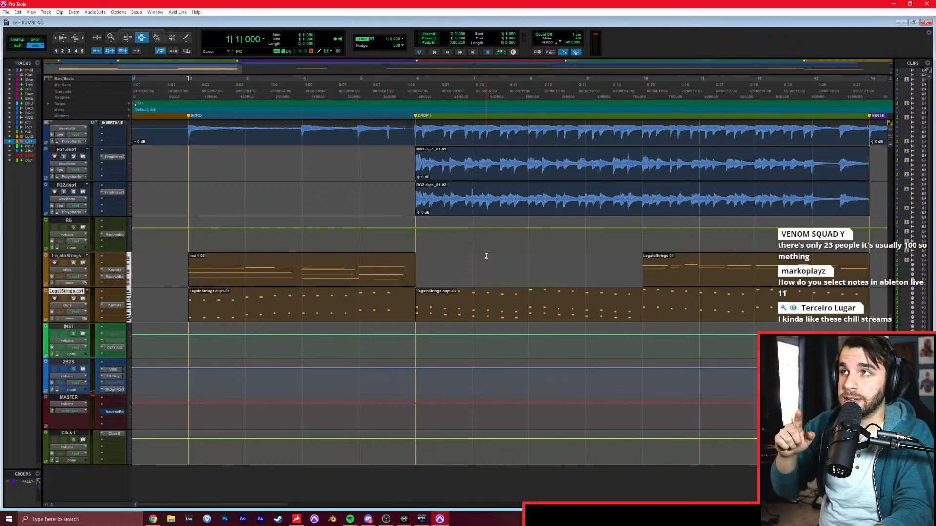
{"action": "left_click", "coordinate": [203, 299]}
{"action": "key", "text": "space"}
{"action": "scroll", "coordinate": [234, 262], "scroll_direction": "up", "scroll_amount": 6}
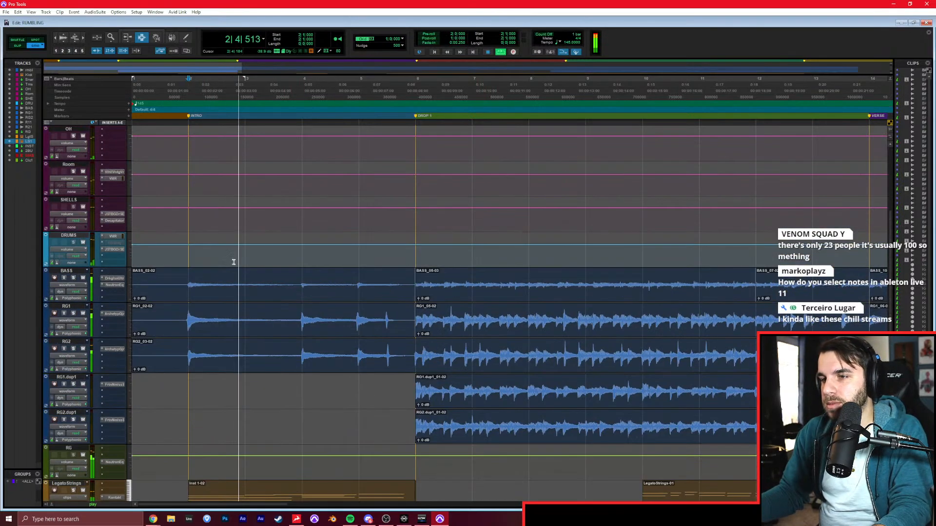
{"action": "key", "text": "ctrl+equal"}
{"action": "key", "text": "ctrl+equal"}
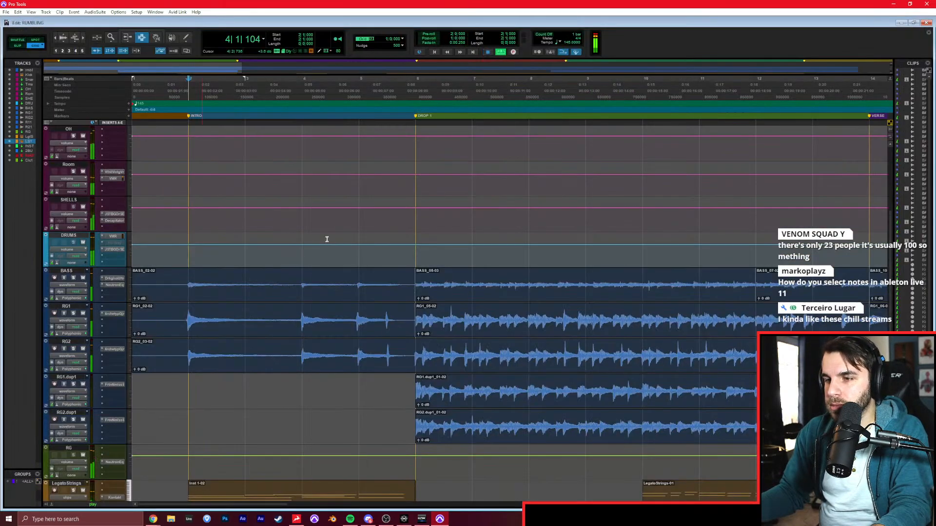
Solo the rumbling reference track and listen to it from the start of the verse at bar 14.
{"action": "left_click", "coordinate": [225, 260]}
{"action": "scroll", "coordinate": [159, 271], "scroll_direction": "up", "scroll_amount": 5}
{"action": "left_click", "coordinate": [73, 136]}
{"action": "key", "text": "space"}
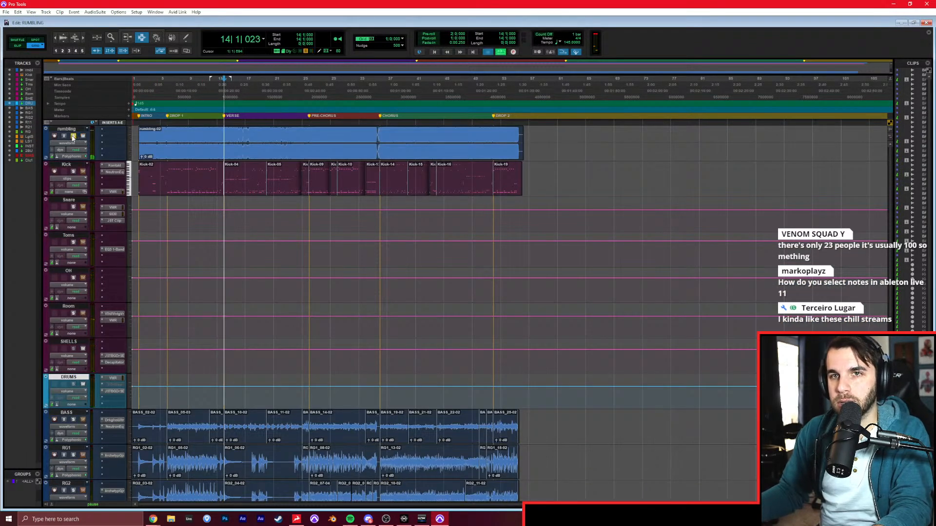
{"action": "key", "text": "t"}
{"action": "key", "text": "t"}
{"action": "key", "text": "t"}
{"action": "scroll", "coordinate": [264, 204], "scroll_direction": "right", "scroll_amount": 3}
{"action": "key", "text": "space"}
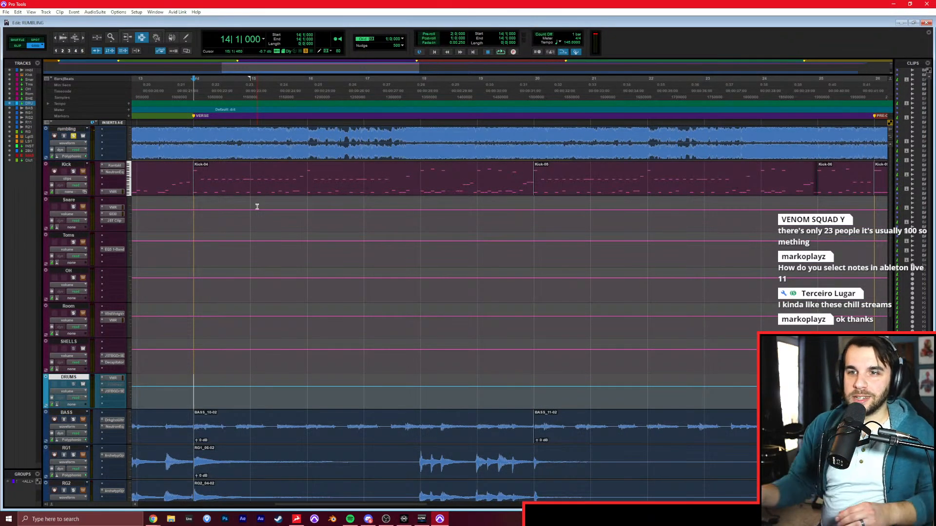
{"action": "left_click", "coordinate": [193, 170]}
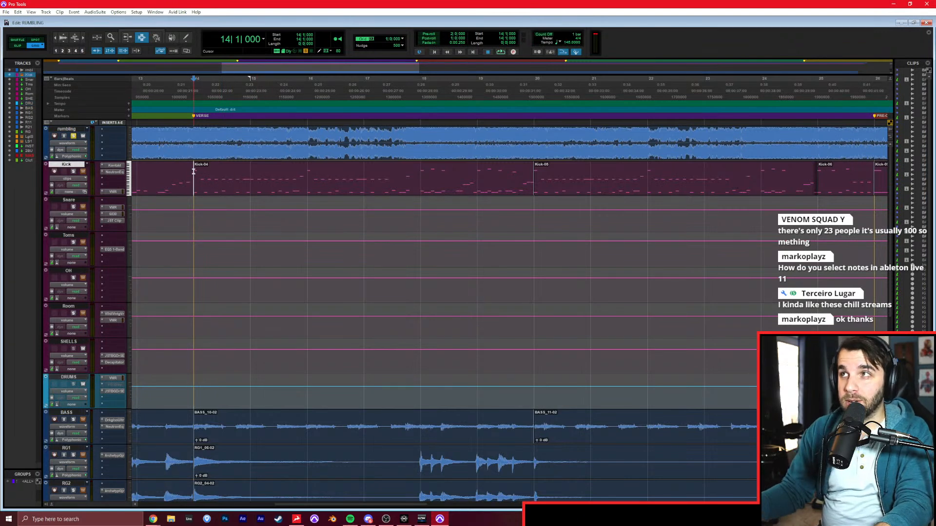
{"action": "key", "text": "space"}
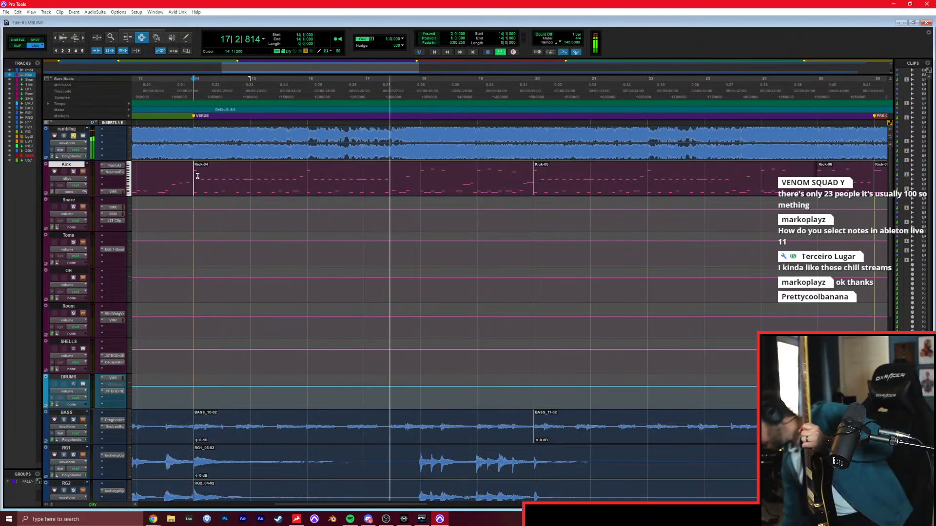
{"action": "key", "text": "space"}
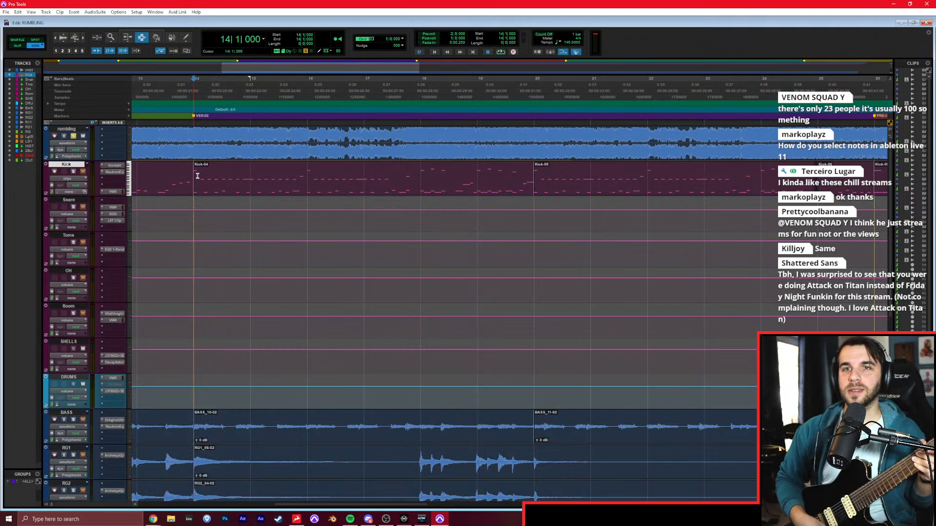
Create a mono audio track below RG and copy the insert plug-in of RG2.dup1 onto it.
{"action": "scroll", "coordinate": [195, 183], "scroll_direction": "down", "scroll_amount": 10}
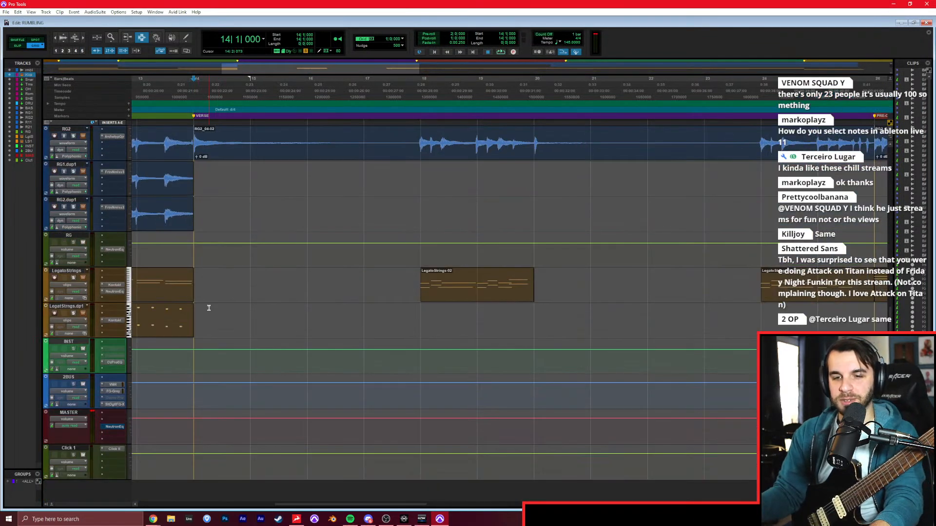
{"action": "left_click", "coordinate": [71, 233]}
{"action": "key", "text": "ctrl+shift+n"}
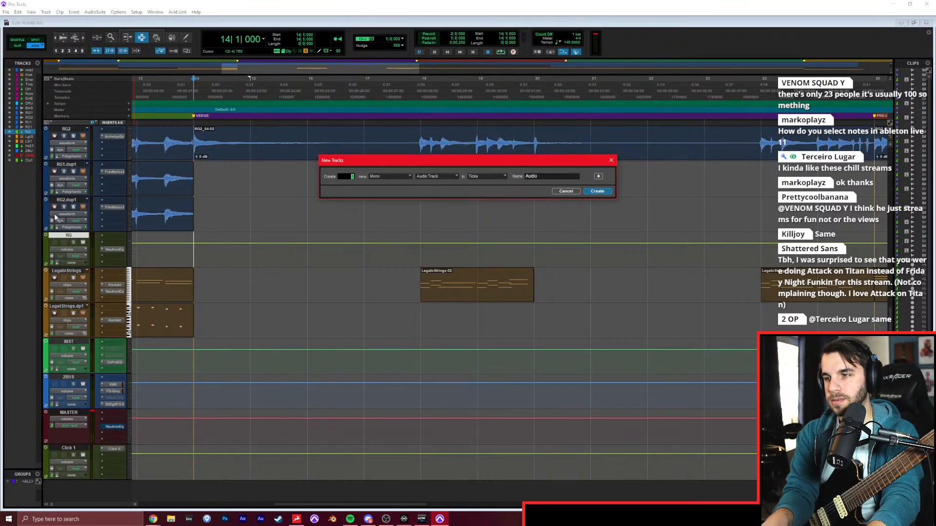
{"action": "key", "text": "Return"}
{"action": "left_click", "coordinate": [114, 277]}
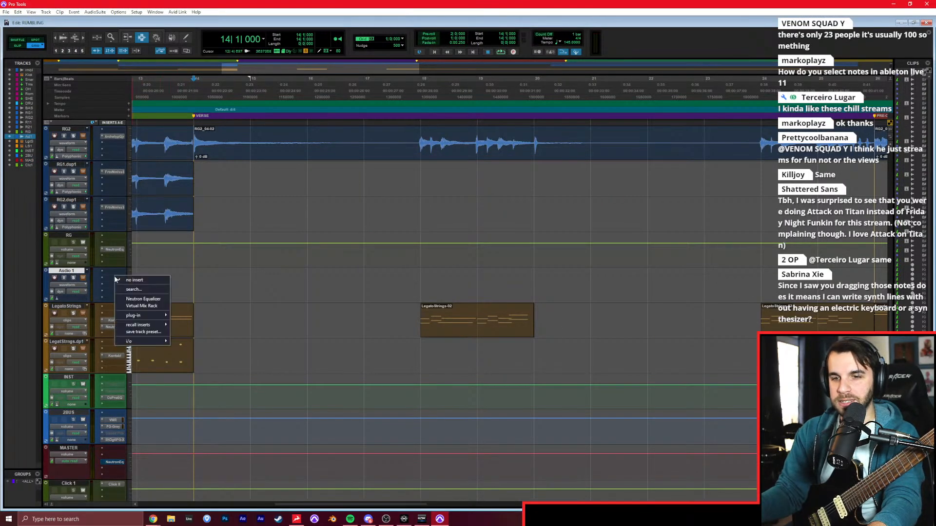
{"action": "left_click_drag", "start_coordinate": [108, 208], "coordinate": [117, 279]}
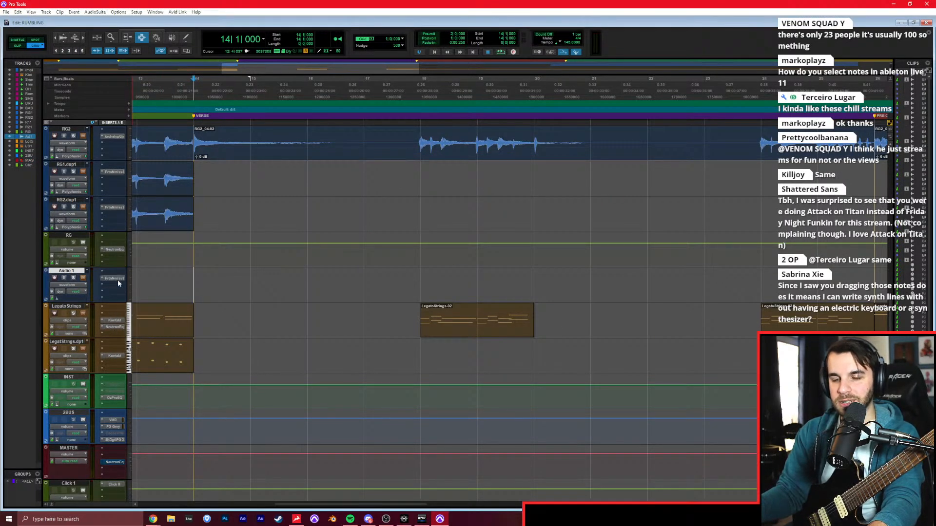
Add Decapitator to the next insert of Audio 1, and record-enable and solo the track.
{"action": "left_click", "coordinate": [112, 283]}
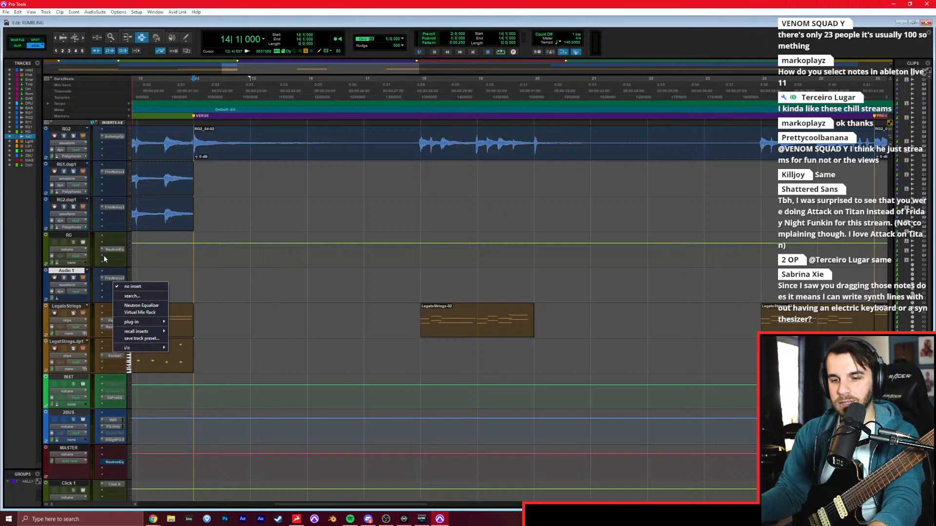
{"action": "type", "text": "neu"}
{"action": "key", "text": "Return"}
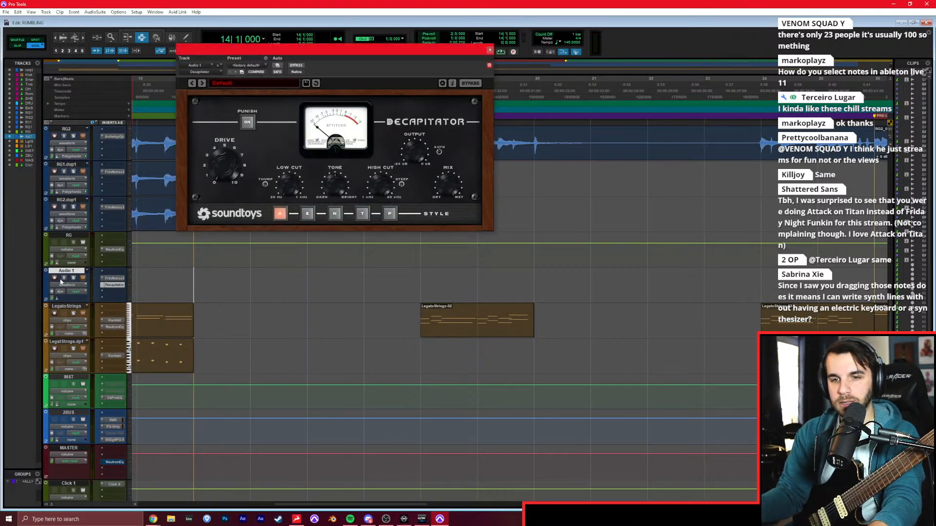
{"action": "left_click", "coordinate": [54, 278]}
{"action": "left_click", "coordinate": [73, 278]}
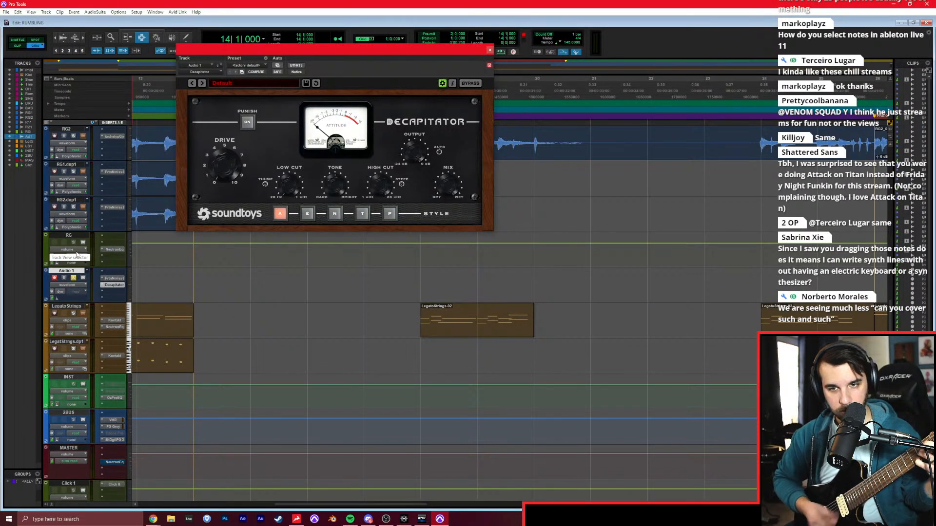
Set the input of the Audio 1 track to the interface's IN 1.
{"action": "key", "text": "ctrl+equal"}
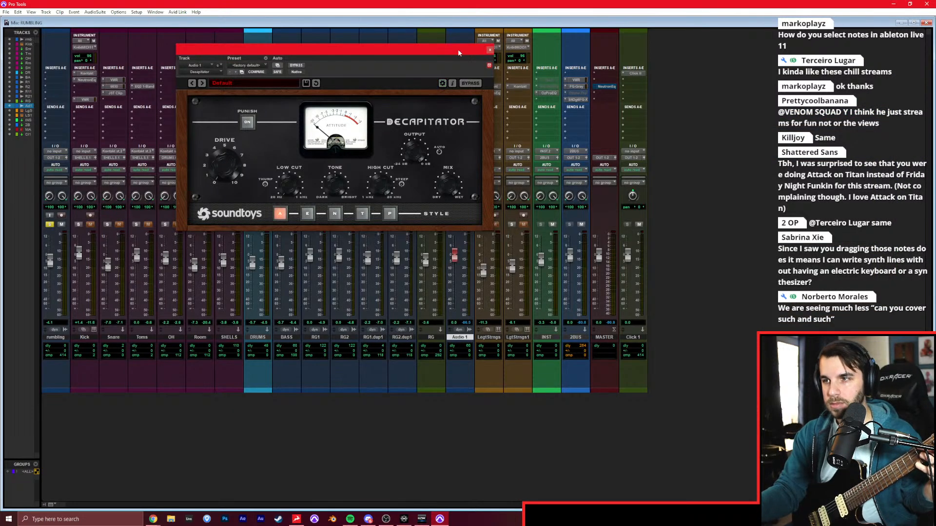
{"action": "left_click", "coordinate": [490, 50]}
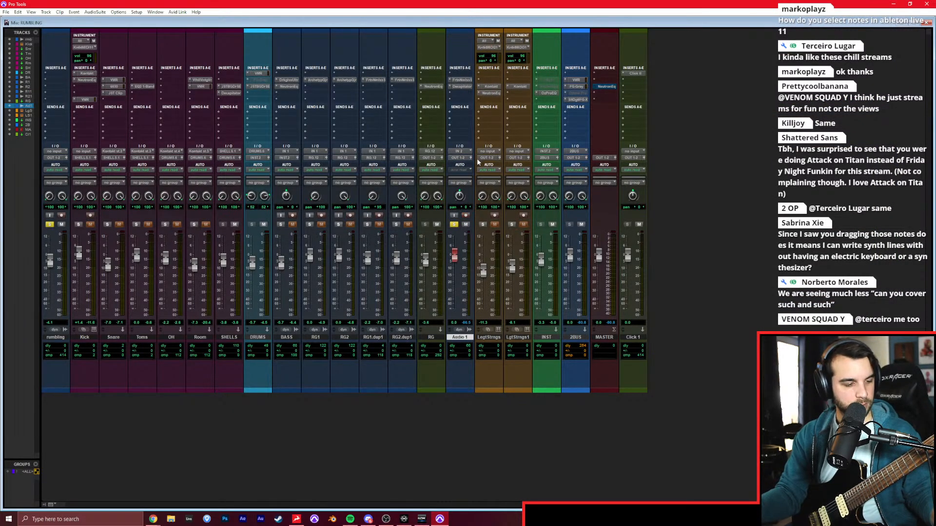
{"action": "left_click", "coordinate": [466, 152]}
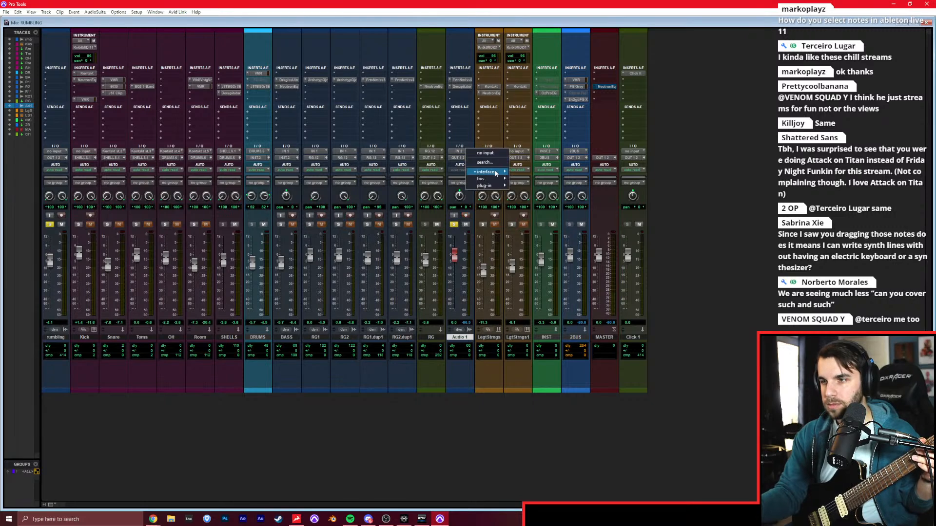
{"action": "left_click", "coordinate": [515, 172]}
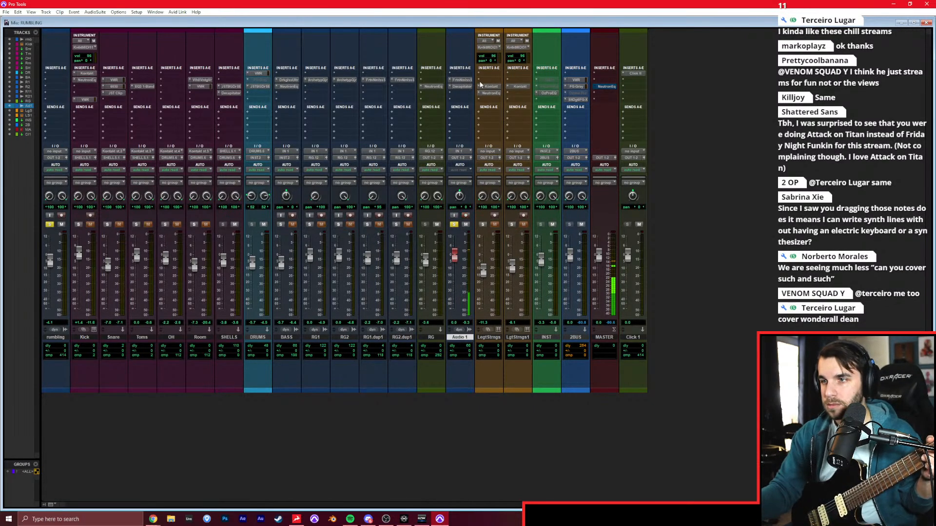
Raise the low cut in Decapitator on the Audio 1 track.
{"action": "left_click", "coordinate": [460, 87]}
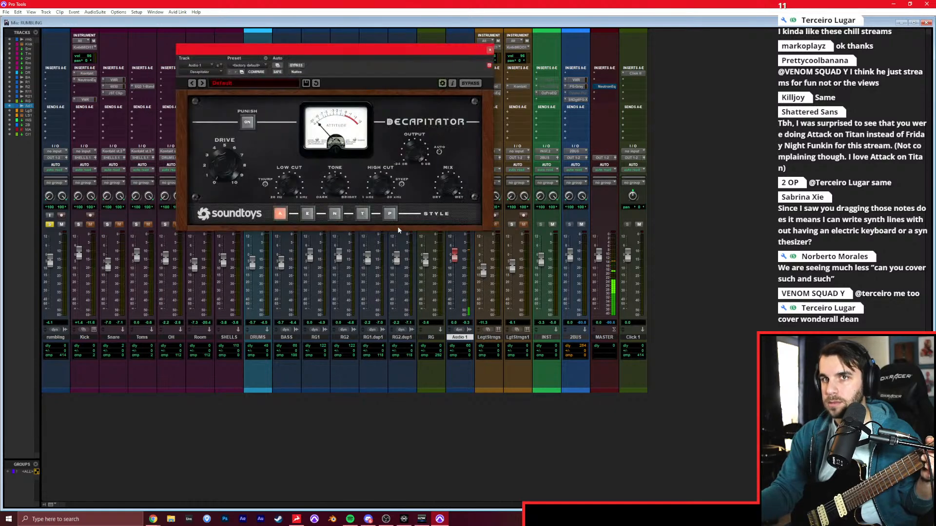
{"action": "left_click_drag", "start_coordinate": [290, 191], "coordinate": [296, 152]}
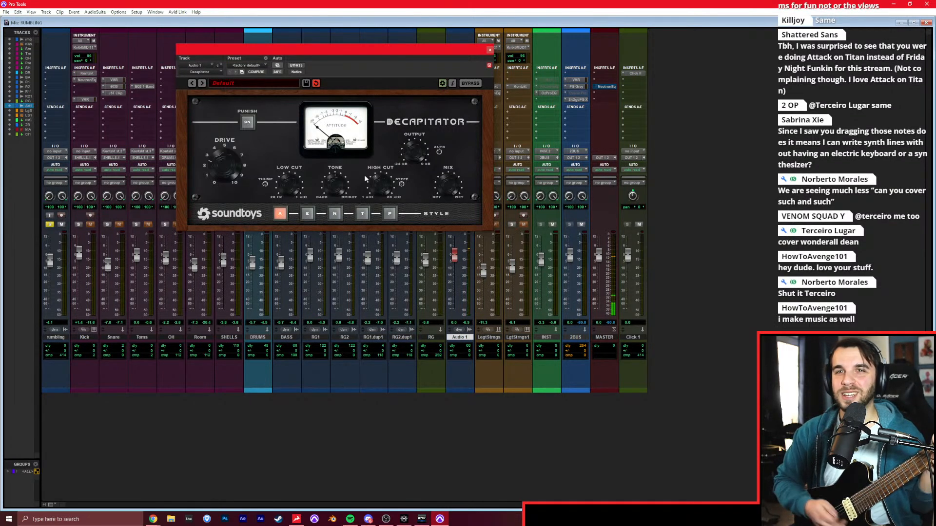
{"action": "left_click", "coordinate": [490, 50]}
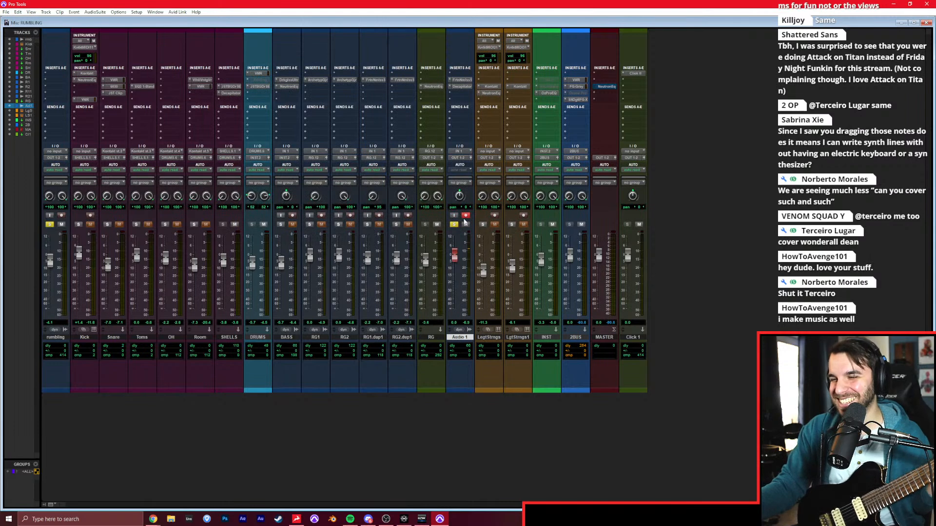
Turn off solo and record-enable on Audio 1 and route its output to the INST track.
{"action": "left_click", "coordinate": [454, 224]}
{"action": "left_click", "coordinate": [464, 215]}
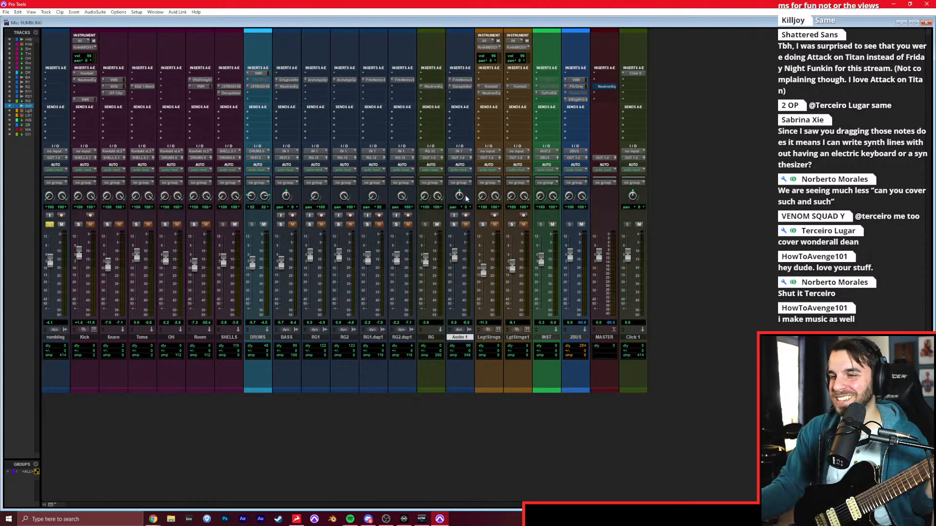
{"action": "left_click", "coordinate": [463, 159]}
{"action": "mouse_move", "coordinate": [488, 194]}
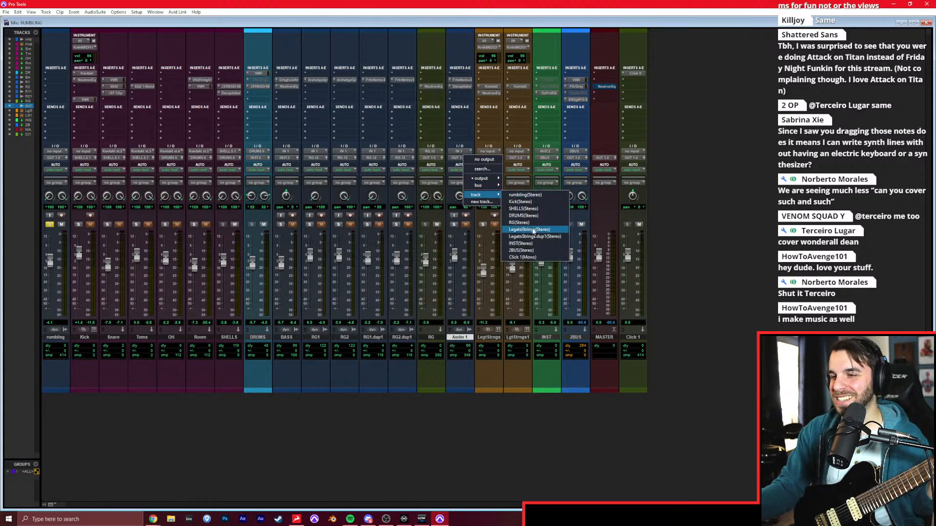
{"action": "left_click", "coordinate": [520, 244]}
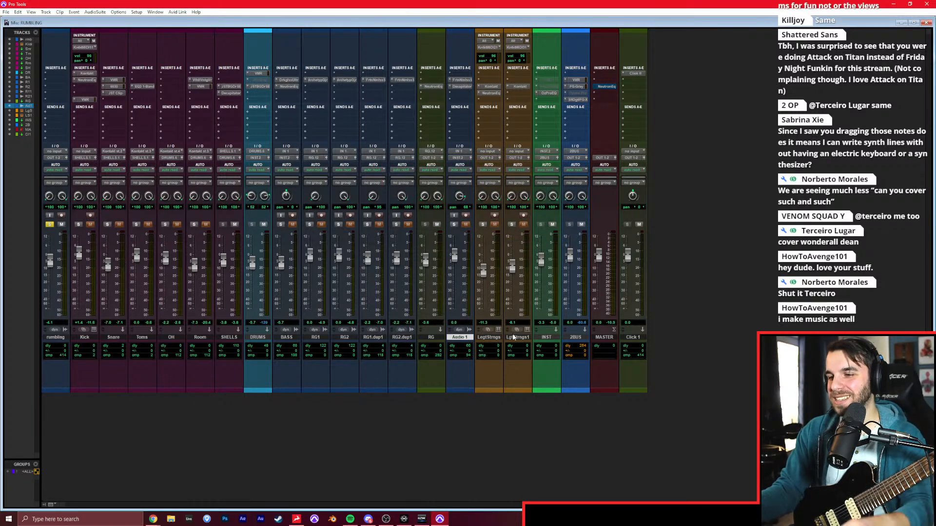
Route the outputs of both LegatoStrings tracks to the INST track.
{"action": "left_click", "coordinate": [493, 337]}
{"action": "left_click", "coordinate": [518, 336], "text": "shift"}
{"action": "left_click", "coordinate": [519, 158]}
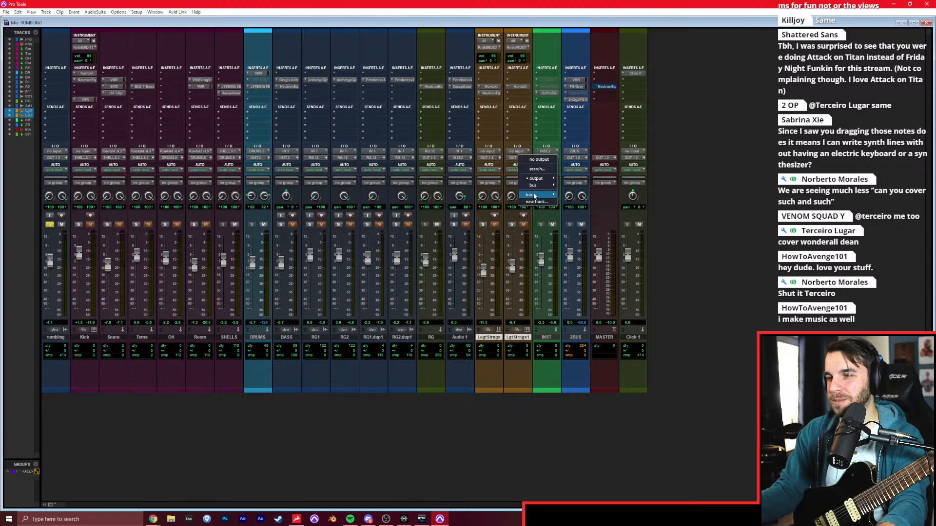
{"action": "mouse_move", "coordinate": [556, 195]}
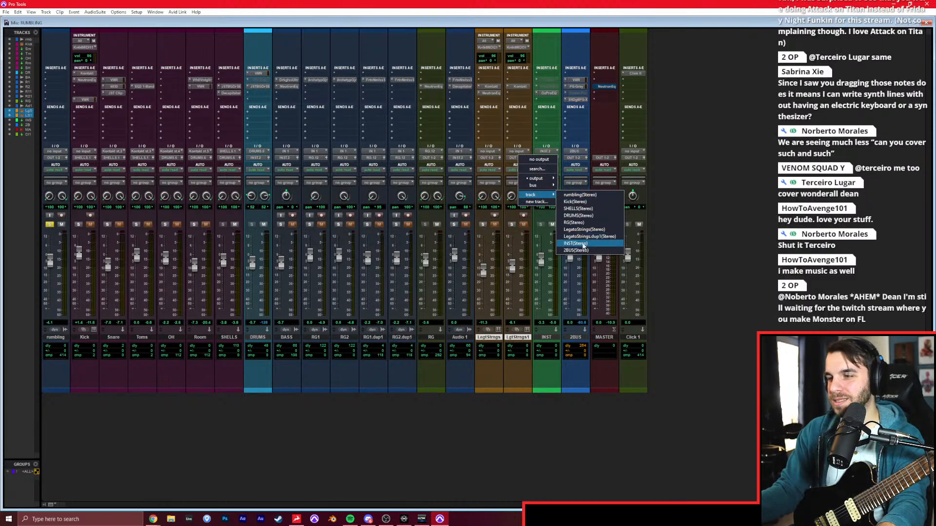
{"action": "left_click", "coordinate": [583, 244]}
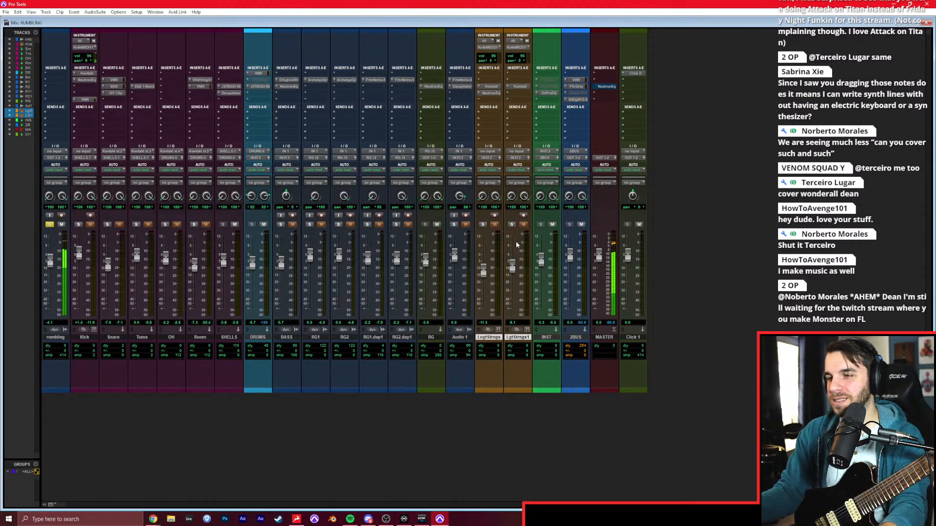
Solo and record-enable Audio 1, check its Decapitator settings, and return to the arrangement at the verse.
{"action": "left_click", "coordinate": [455, 225]}
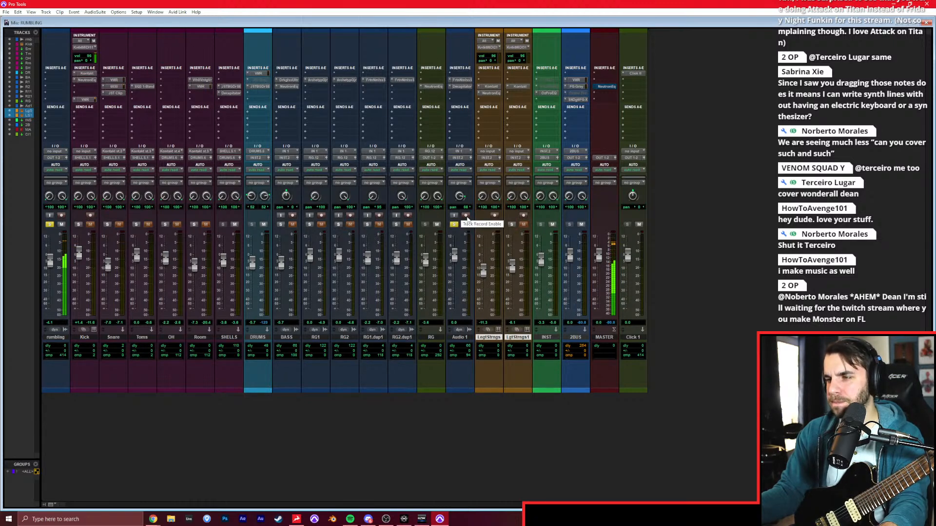
{"action": "left_click", "coordinate": [466, 216]}
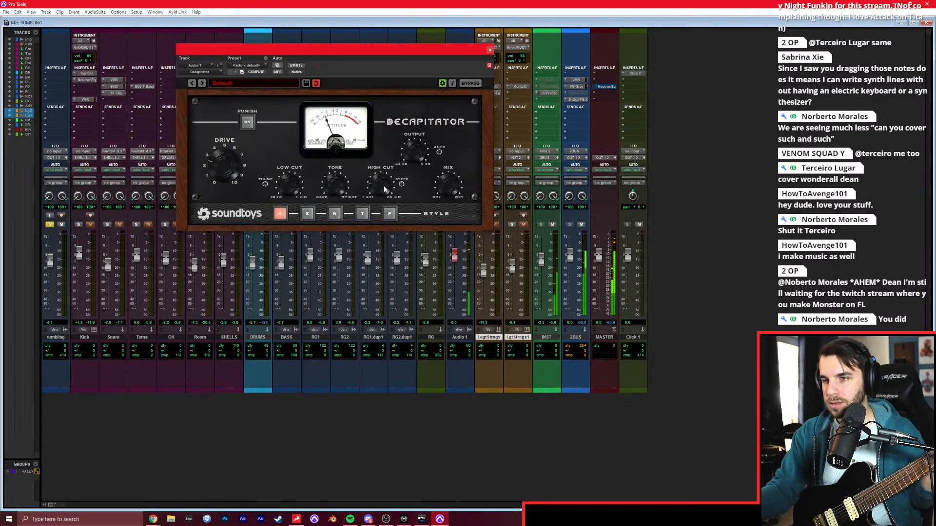
{"action": "left_click", "coordinate": [490, 50]}
{"action": "key", "text": "ctrl+="}
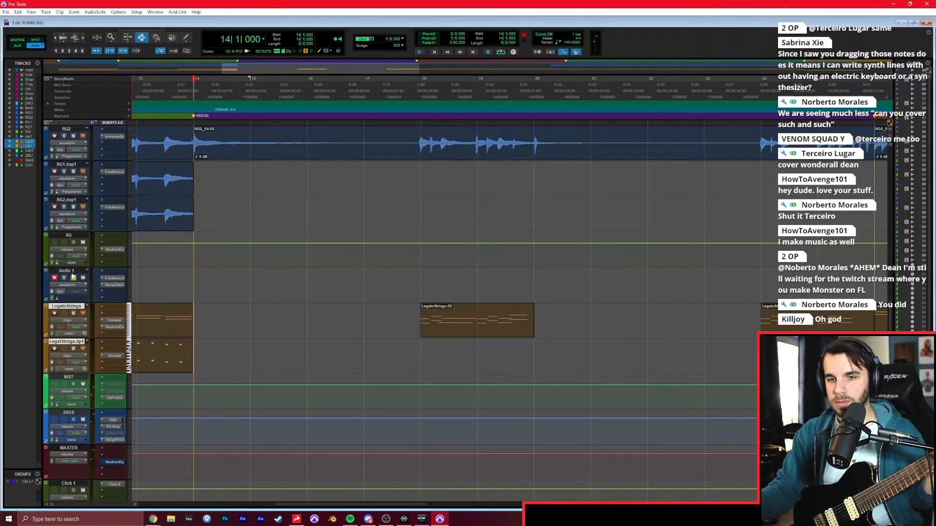
Take the rambling reference out of solo and record a guitar take on Audio 1 from the verse start at bar 14.
{"action": "scroll", "coordinate": [73, 275], "scroll_direction": "up", "scroll_amount": 10}
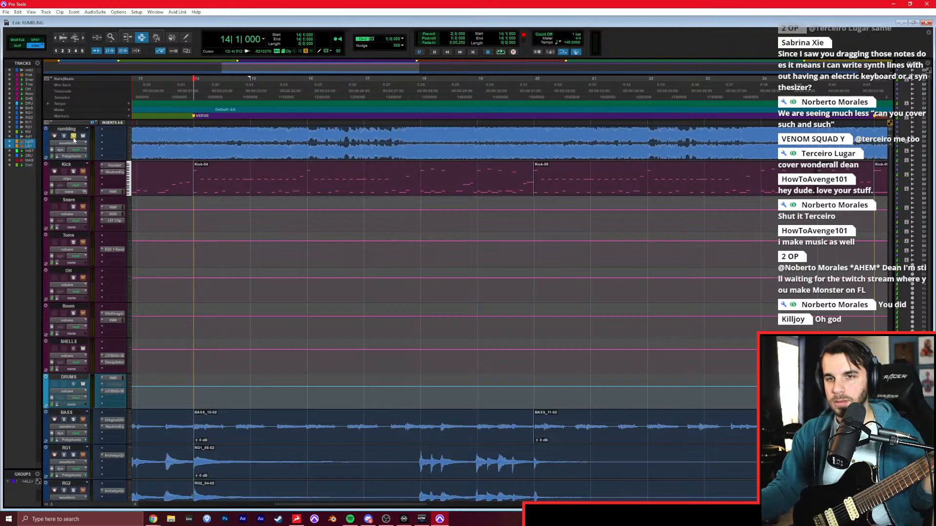
{"action": "scroll", "coordinate": [89, 153], "scroll_direction": "down", "scroll_amount": 10}
{"action": "key", "text": "ctrl+space"}
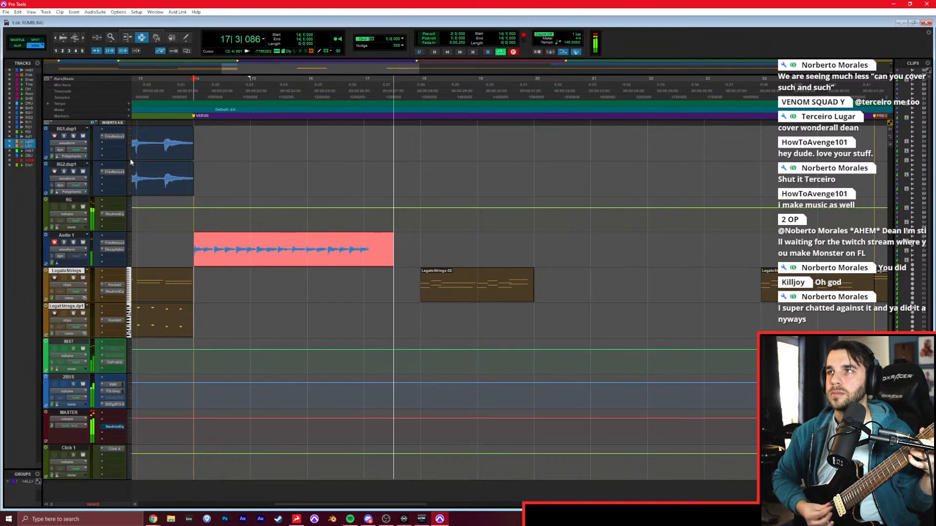
{"action": "key", "text": "space"}
Solo the rambling reference track and listen to it from bar 20.
{"action": "left_click", "coordinate": [527, 247]}
{"action": "scroll", "coordinate": [526, 247], "scroll_direction": "up", "scroll_amount": 15}
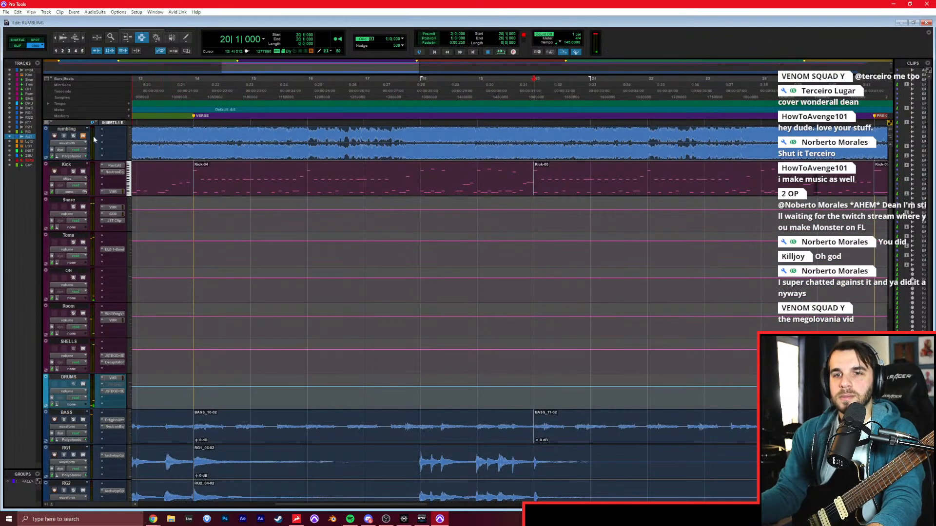
{"action": "left_click", "coordinate": [75, 137]}
{"action": "key", "text": "space"}
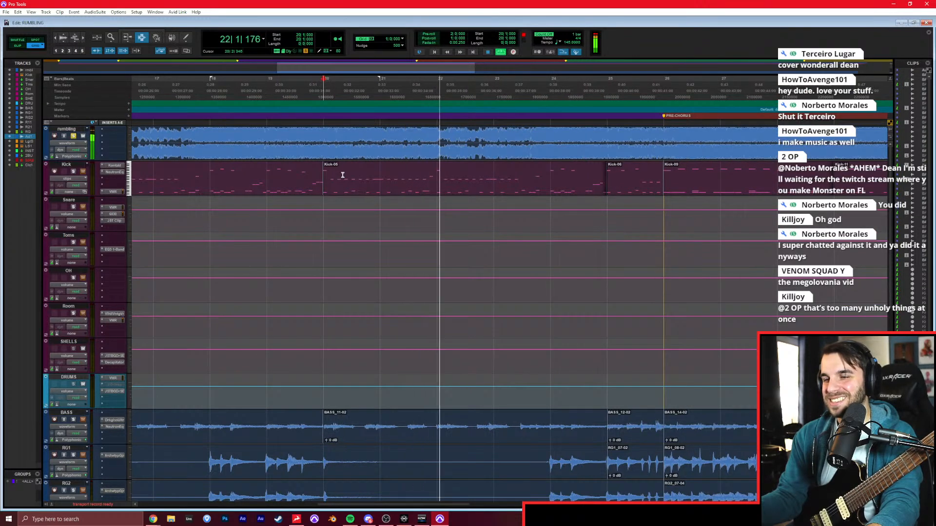
{"action": "scroll", "coordinate": [343, 174], "scroll_direction": "down", "scroll_amount": 6}
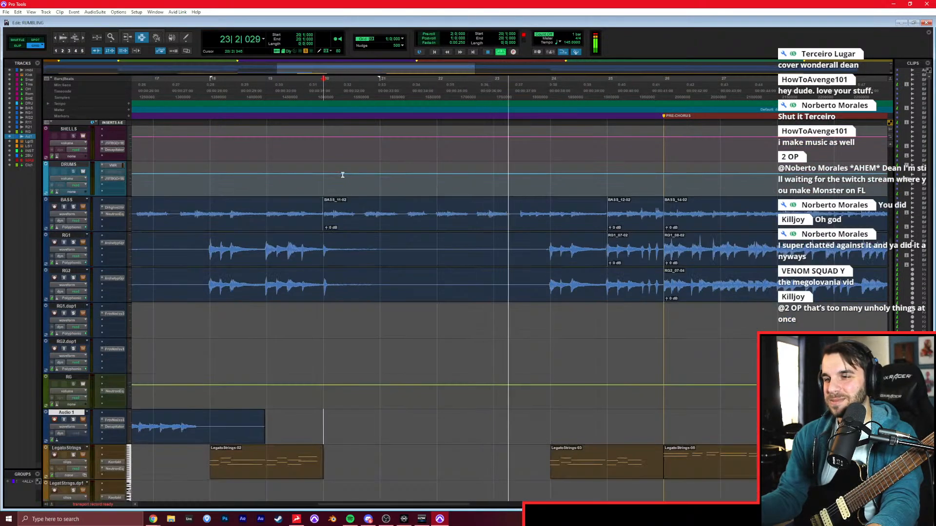
{"action": "scroll", "coordinate": [151, 238], "scroll_direction": "down", "scroll_amount": 5}
{"action": "key", "text": "space"}
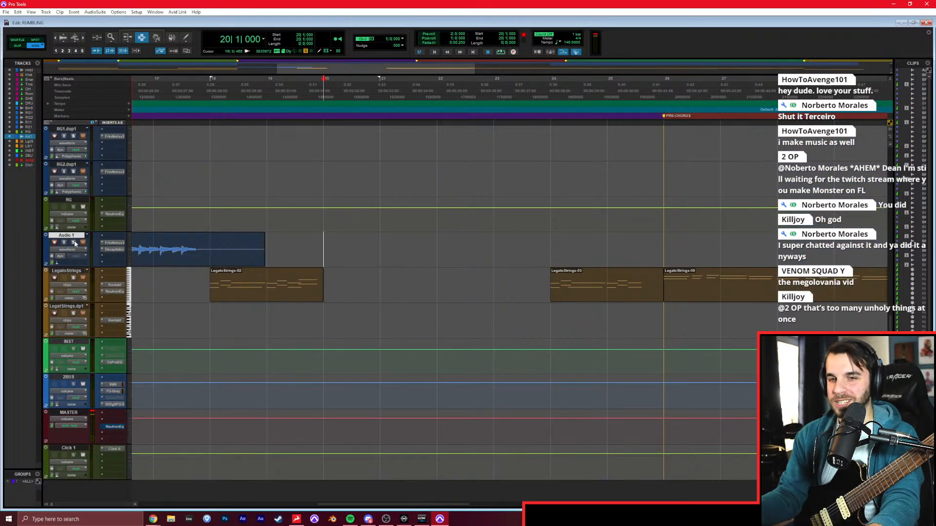
Record another guitar take on Audio 1 from bar 20, and duplicate the track once without its playlists.
{"action": "key", "text": "ctrl+space"}
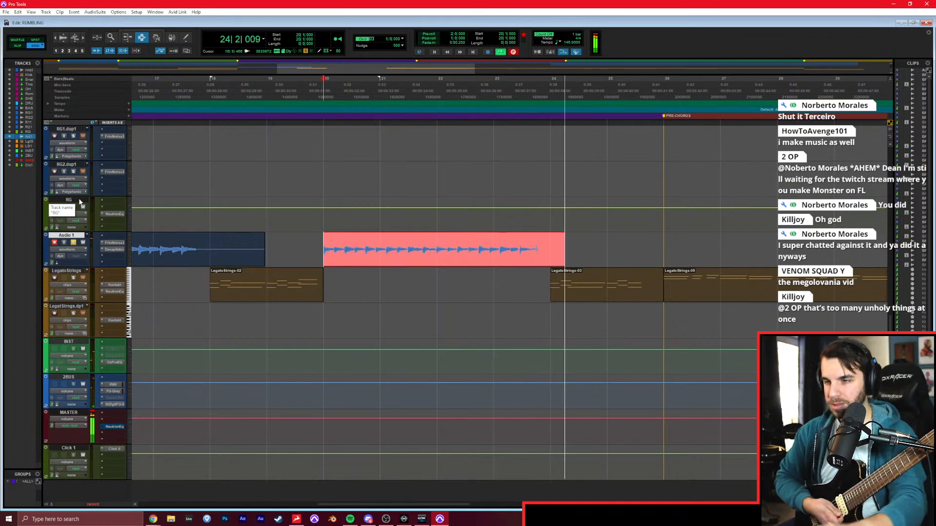
{"action": "key", "text": "space"}
{"action": "right_click", "coordinate": [70, 237]}
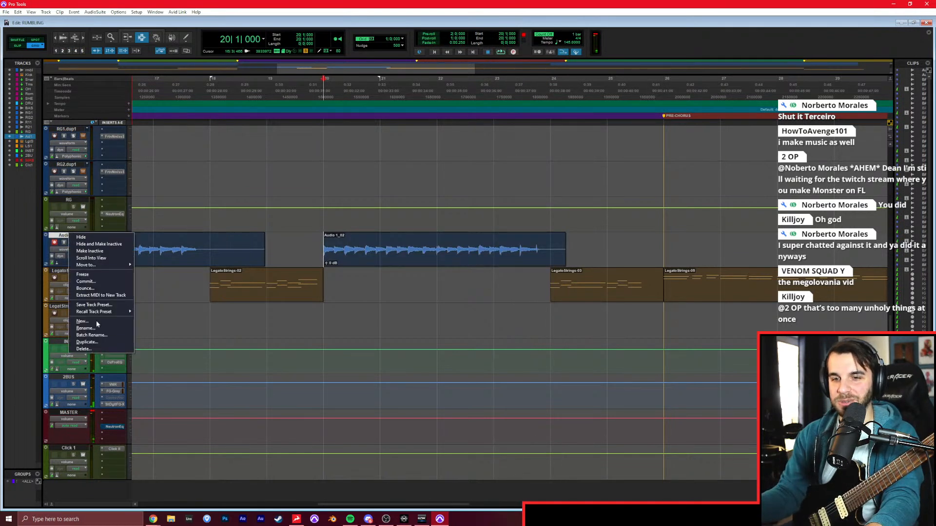
{"action": "left_click", "coordinate": [83, 342]}
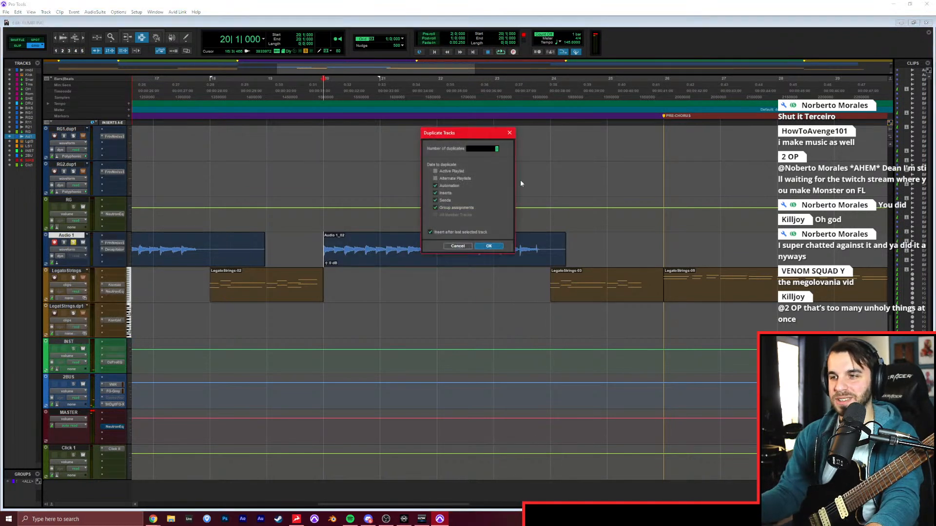
{"action": "left_click", "coordinate": [488, 245]}
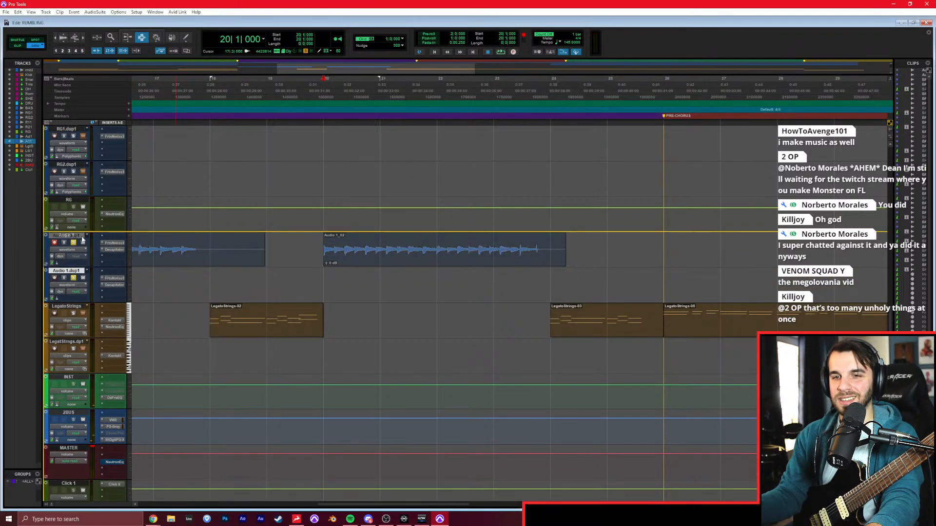
Listen to the soloed rambling reference again from bar 20 and turn its solo off.
{"action": "scroll", "coordinate": [177, 219], "scroll_direction": "up", "scroll_amount": 10}
{"action": "scroll", "coordinate": [126, 197], "scroll_direction": "up", "scroll_amount": 1}
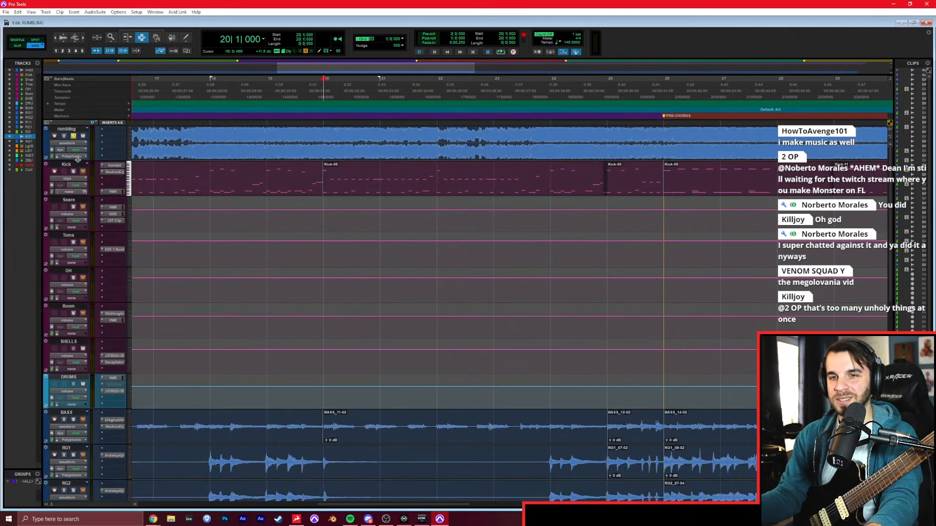
{"action": "left_click", "coordinate": [73, 137]}
{"action": "left_click", "coordinate": [73, 136]}
{"action": "key", "text": "space"}
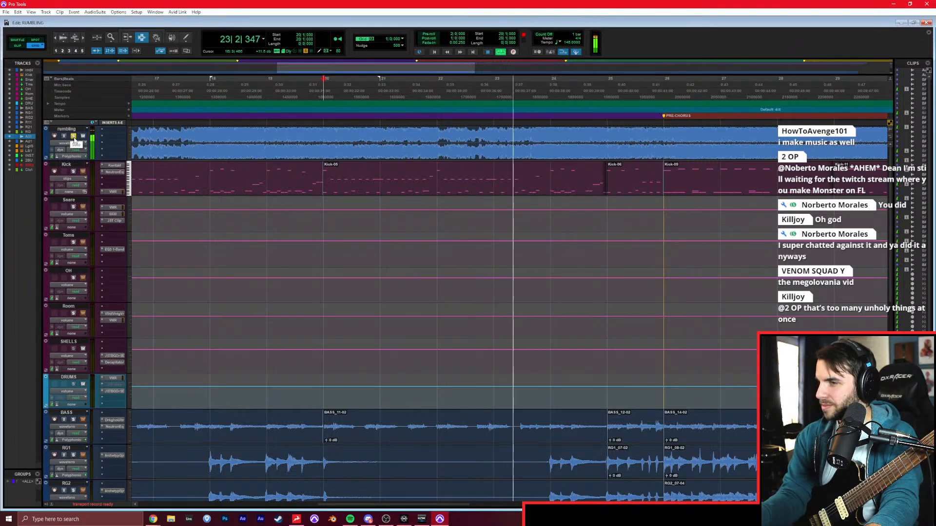
{"action": "key", "text": "space"}
{"action": "left_click", "coordinate": [74, 139]}
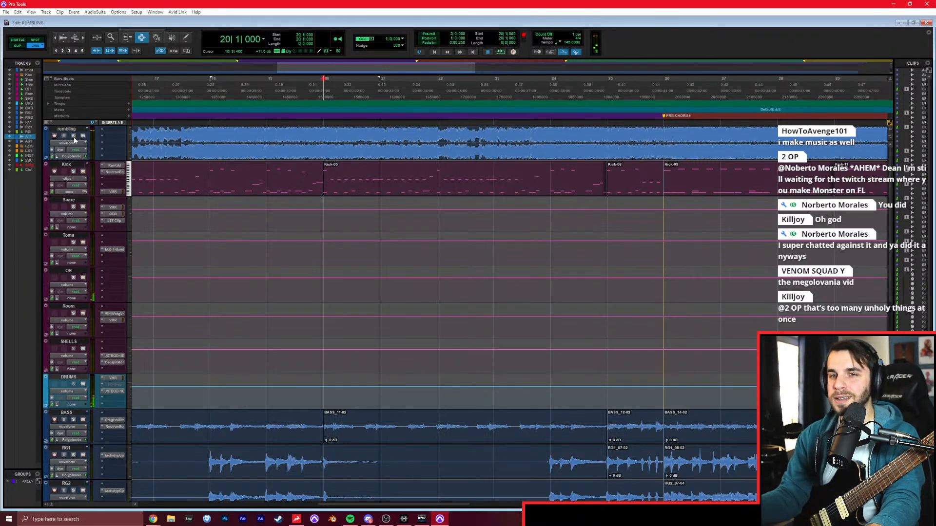
Replace the amp plug-in on the Audio 1.dup1 track with Archetype Gojira in the mixer.
{"action": "scroll", "coordinate": [372, 281], "scroll_direction": "down", "scroll_amount": 12}
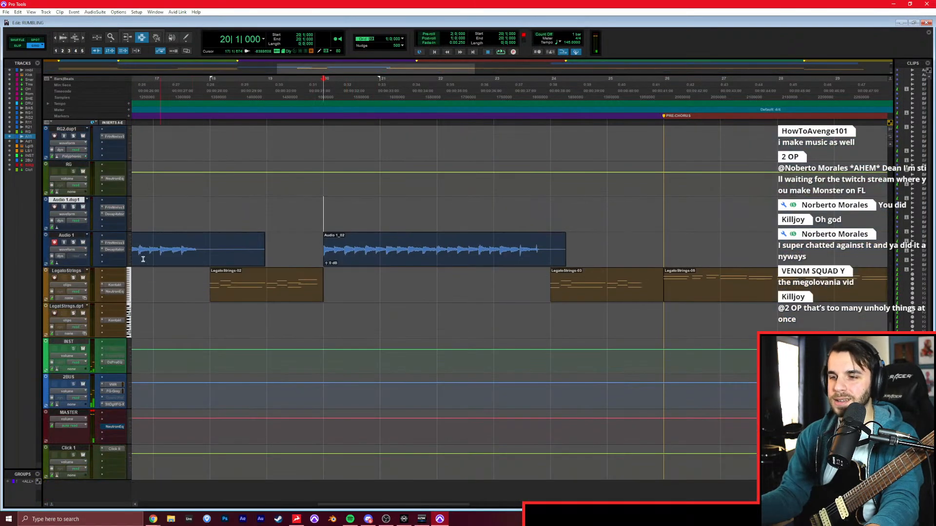
{"action": "key", "text": "ctrl+equal"}
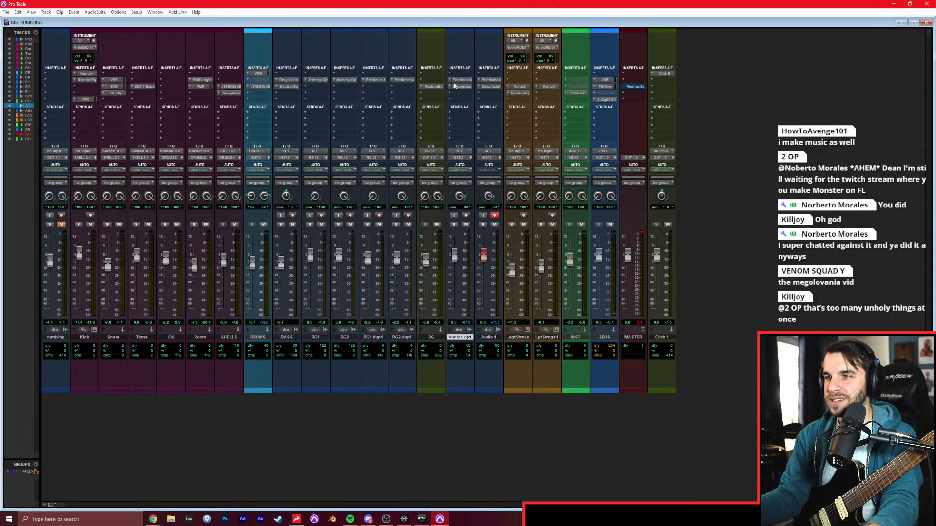
{"action": "left_click", "coordinate": [448, 84]}
{"action": "type", "text": "go"}
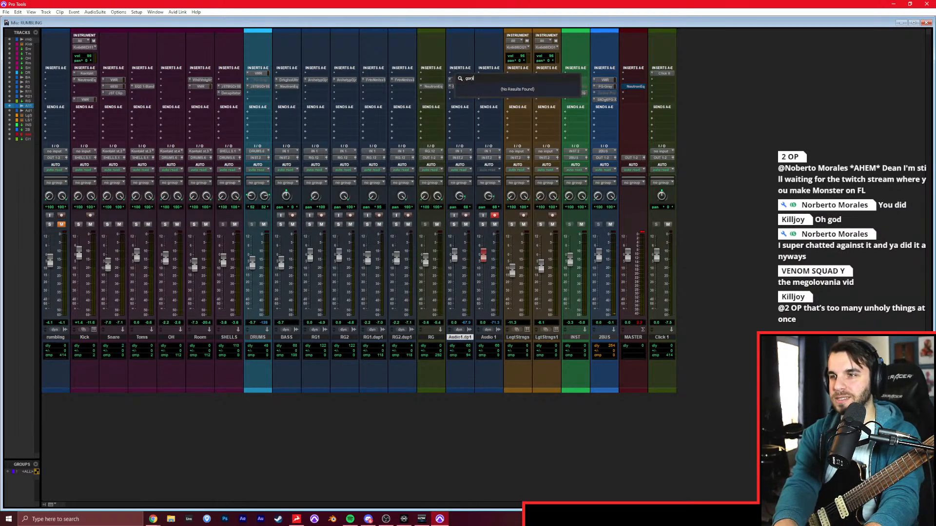
{"action": "key", "text": "Return"}
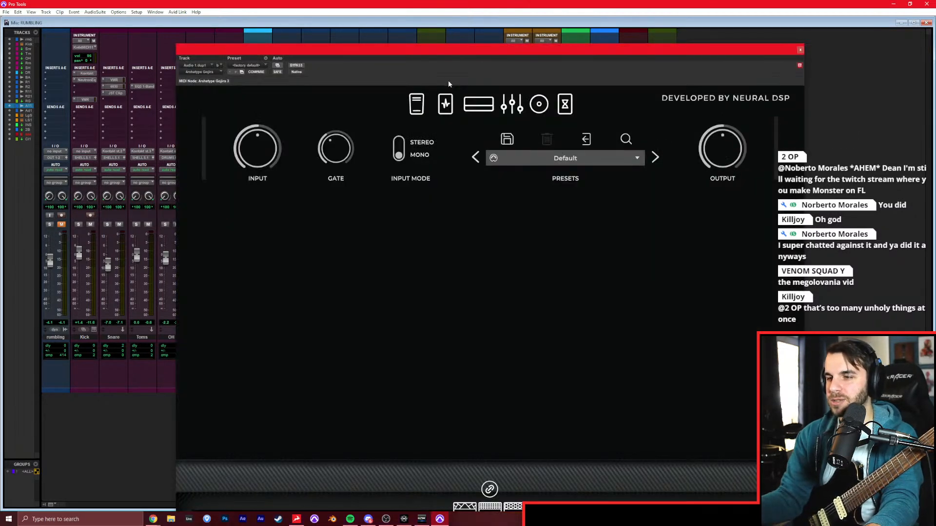
Select the middle amp in Archetype Gojira and record-enable Audio 1.dup1 in place of Audio 1.
{"action": "left_click_drag", "start_coordinate": [463, 55], "coordinate": [448, 22]}
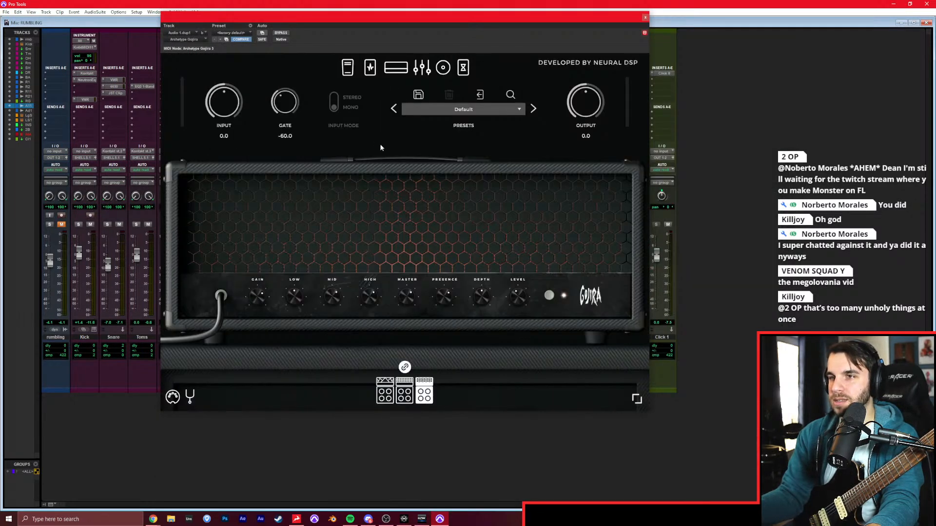
{"action": "left_click", "coordinate": [405, 396]}
{"action": "left_click_drag", "start_coordinate": [367, 22], "coordinate": [760, 137]}
{"action": "left_click", "coordinate": [466, 216]}
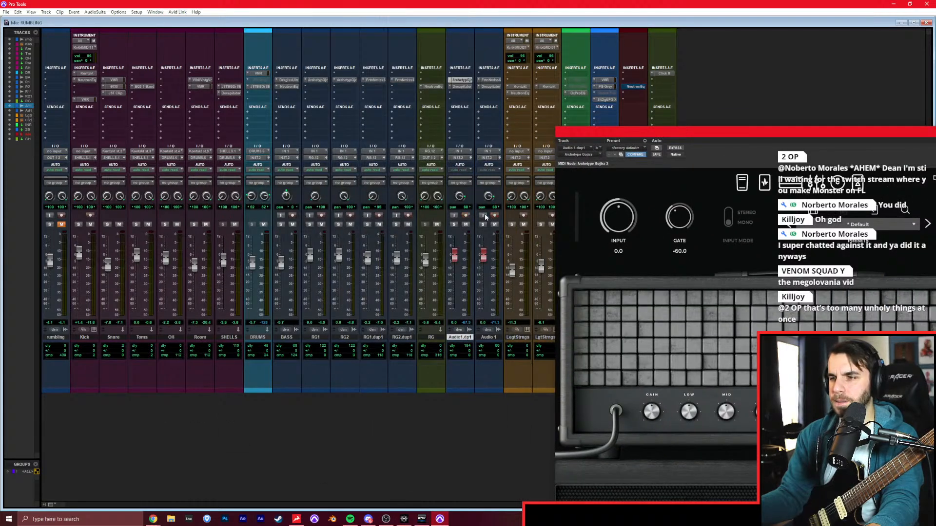
{"action": "left_click", "coordinate": [495, 216]}
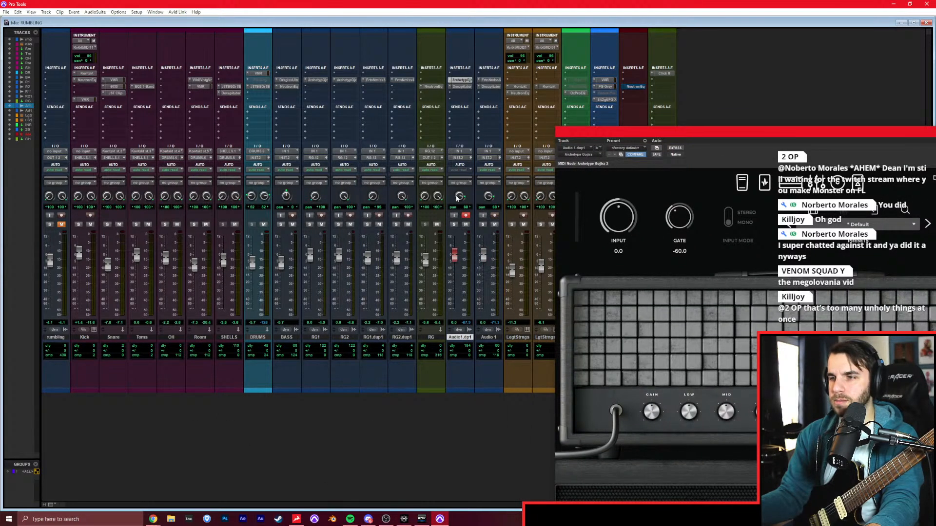
Turn on the CHR pedal in Archetype Gojira and check the amp and pedal settings.
{"action": "left_click_drag", "start_coordinate": [597, 138], "coordinate": [199, 47]}
{"action": "left_click", "coordinate": [364, 99]}
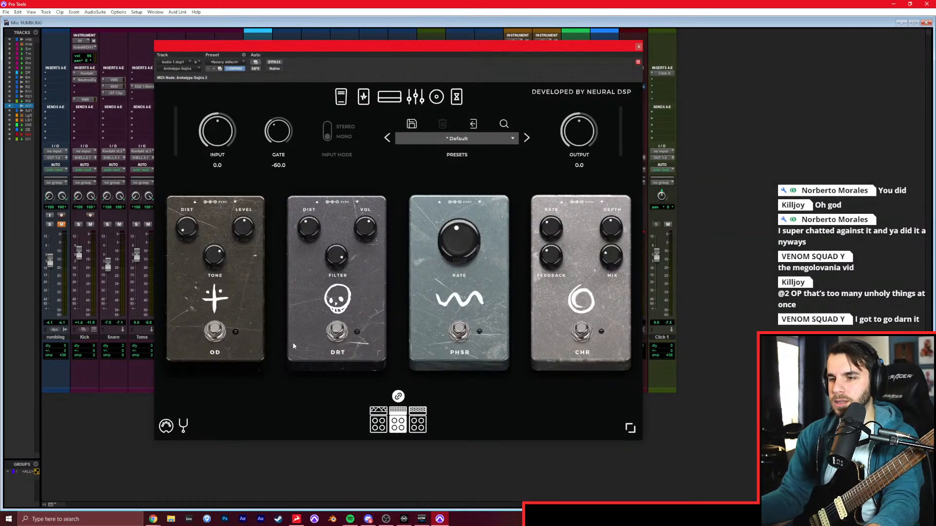
{"action": "left_click", "coordinate": [456, 337]}
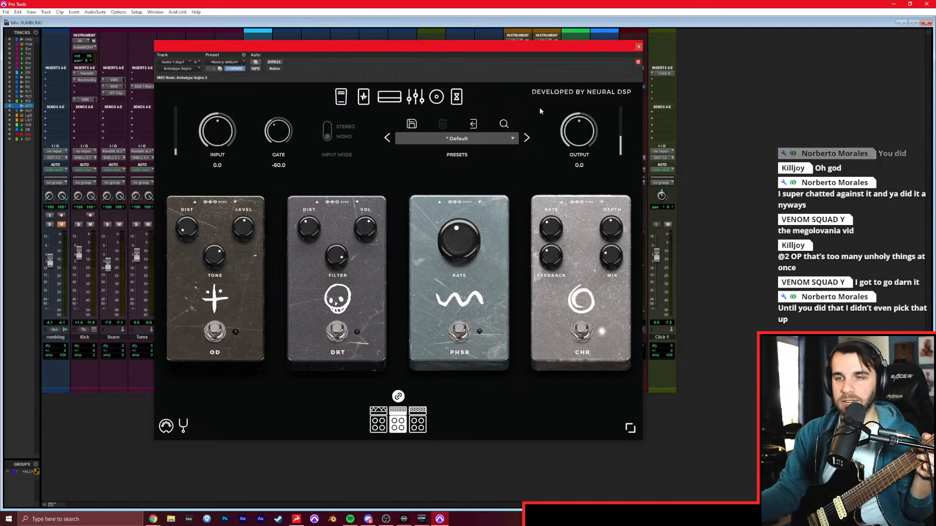
{"action": "left_click", "coordinate": [390, 96]}
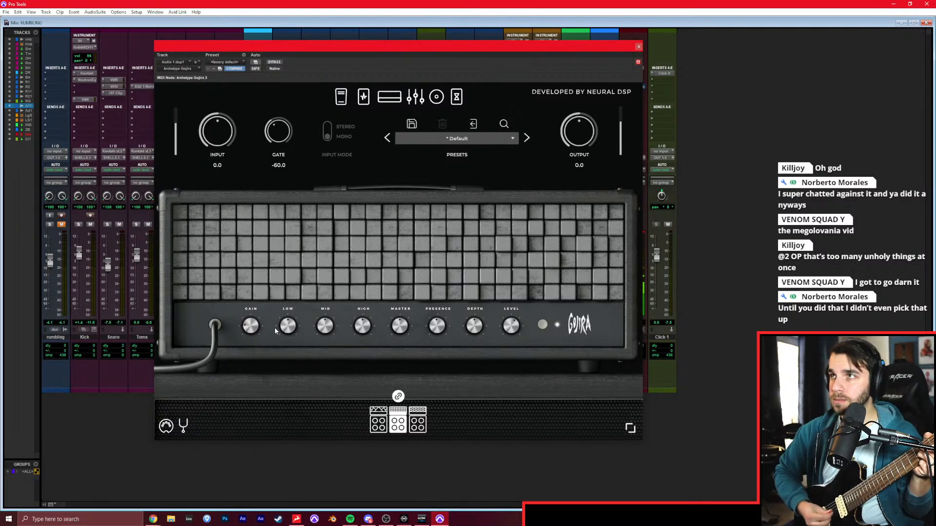
{"action": "left_click", "coordinate": [363, 96]}
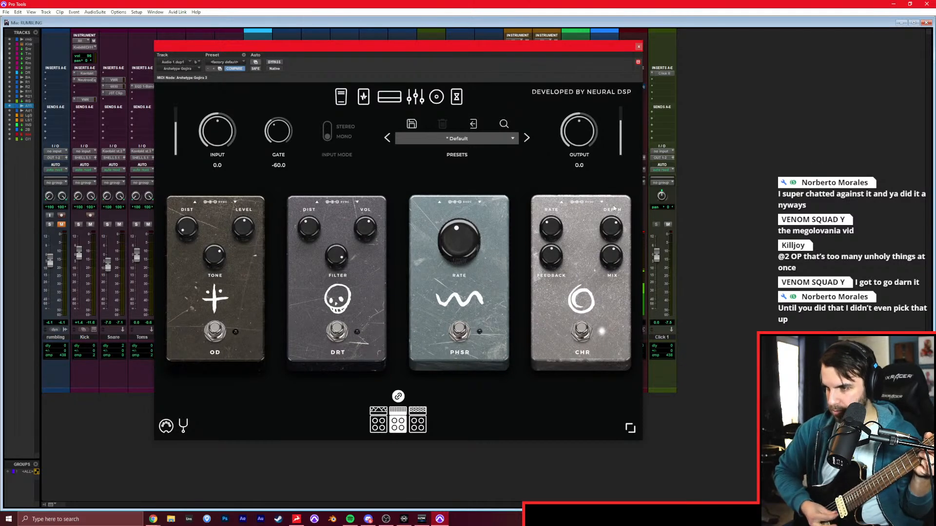
Close Archetype Gojira, return to the arrangement, and record a guitar take on Audio 1.dup1 from bar 20.
{"action": "left_click", "coordinate": [639, 46]}
{"action": "key", "text": "ctrl+="}
{"action": "key", "text": "ctrl+space"}
{"action": "key", "text": "space"}
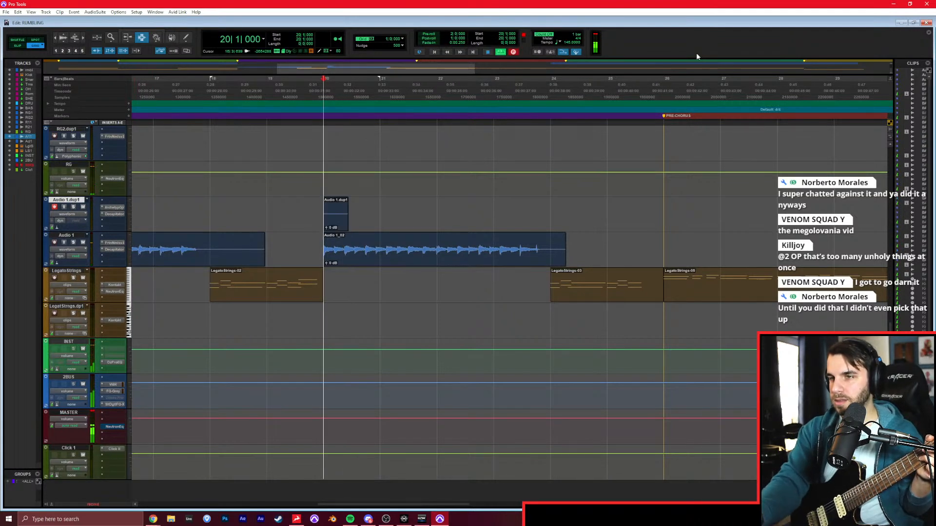
{"action": "key", "text": "ctrl+space"}
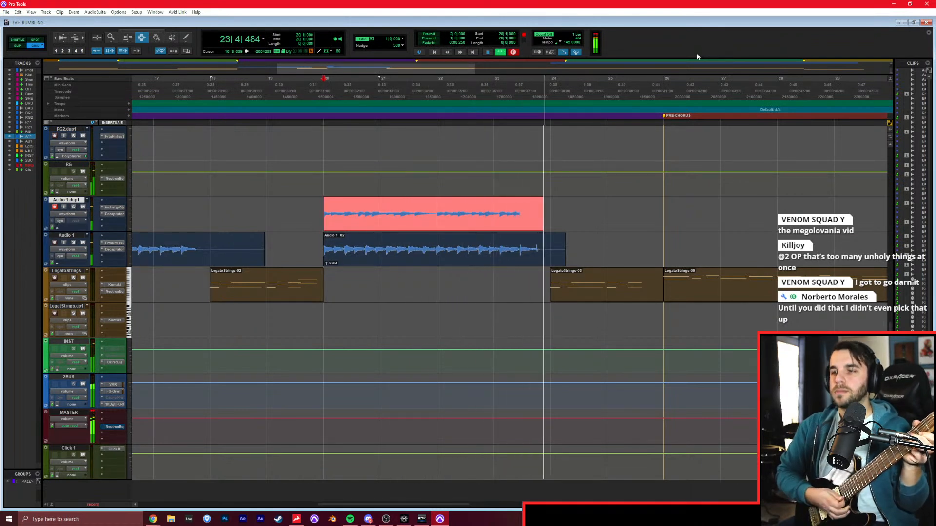
{"action": "key", "text": "space"}
Solo the rambling reference track and listen to it from bar 17.
{"action": "scroll", "coordinate": [357, 234], "scroll_direction": "up", "scroll_amount": 3}
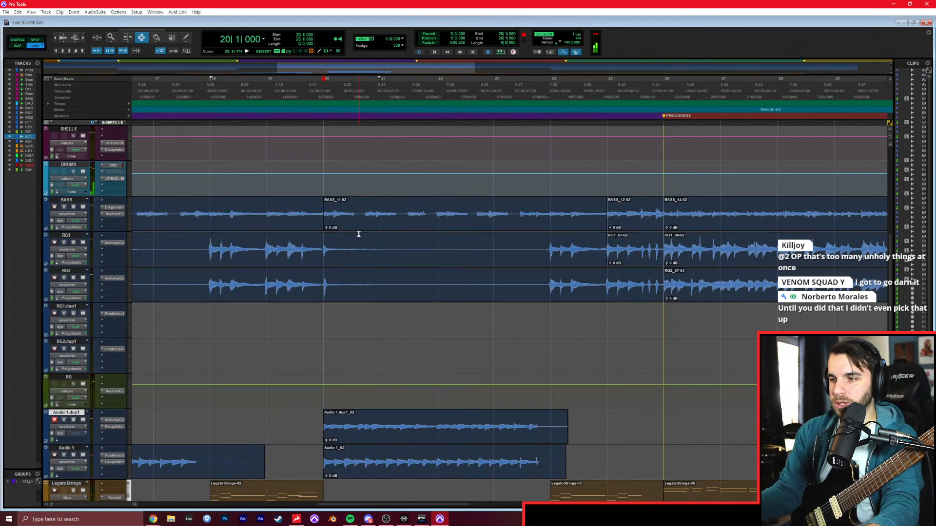
{"action": "scroll", "coordinate": [487, 255], "scroll_direction": "left", "scroll_amount": 3}
{"action": "left_click", "coordinate": [432, 259]}
{"action": "scroll", "coordinate": [432, 244], "scroll_direction": "up", "scroll_amount": 5}
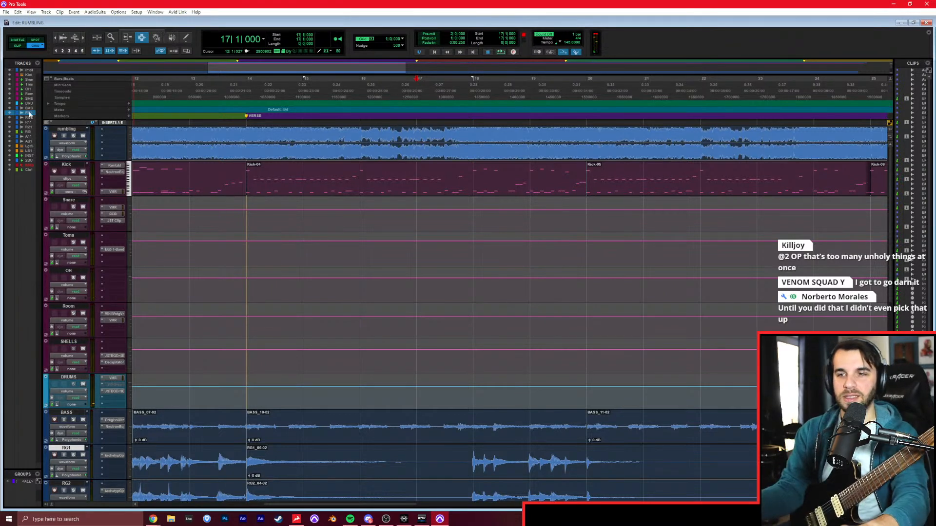
{"action": "left_click", "coordinate": [73, 136]}
{"action": "key", "text": "space"}
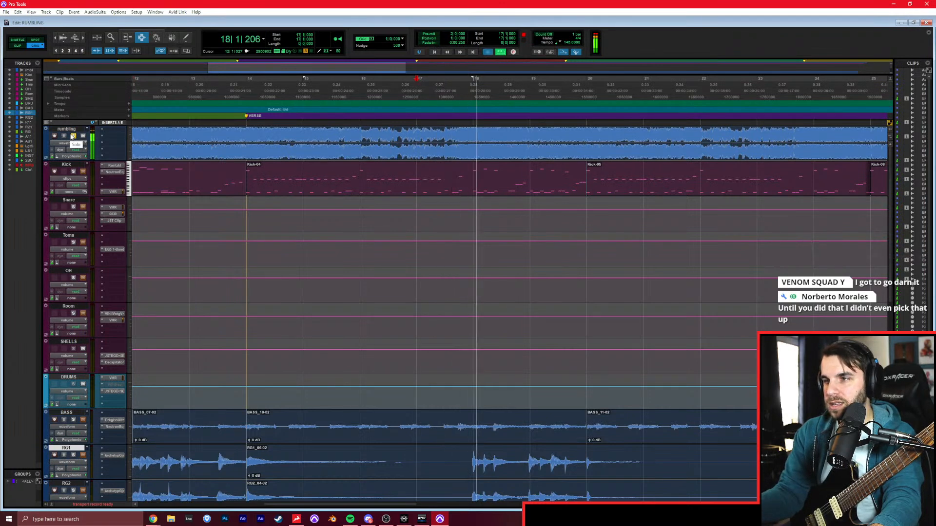
{"action": "key", "text": "space"}
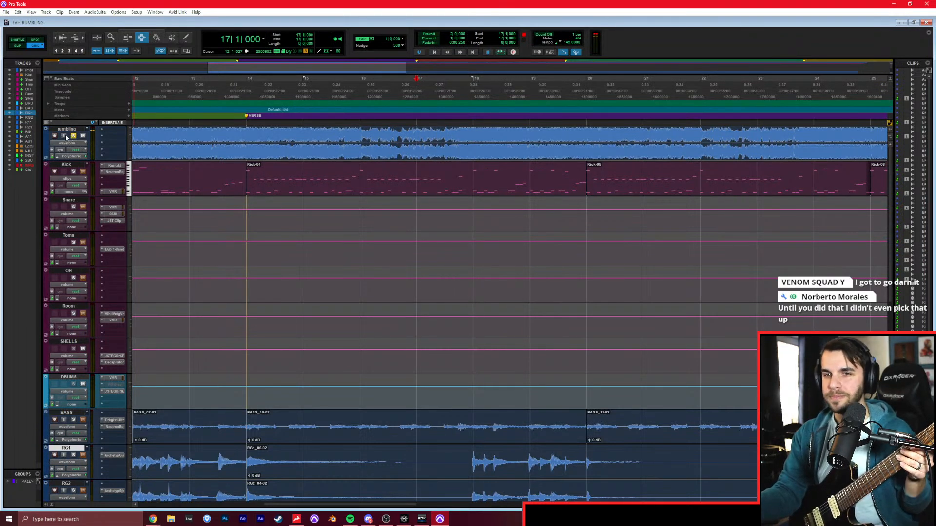
Record-enable the RG1 track and replay the soloed rambling reference from bar 17.
{"action": "scroll", "coordinate": [95, 400], "scroll_direction": "down", "scroll_amount": 6}
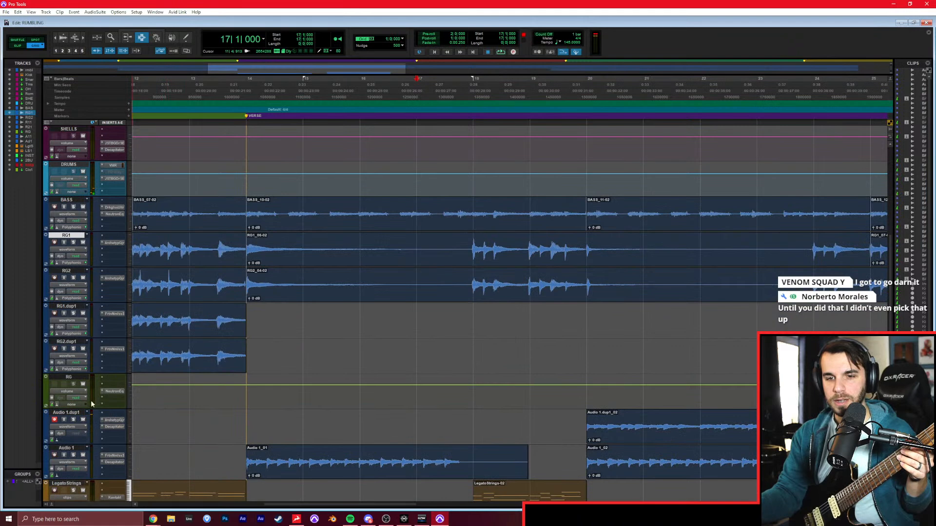
{"action": "left_click", "coordinate": [55, 244]}
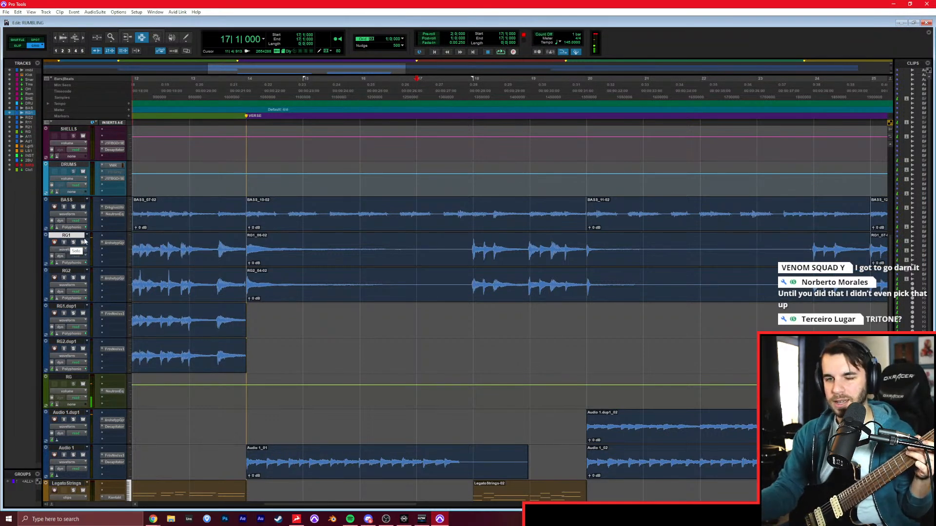
{"action": "scroll", "coordinate": [63, 234], "scroll_direction": "up", "scroll_amount": 6}
{"action": "left_click", "coordinate": [73, 136]}
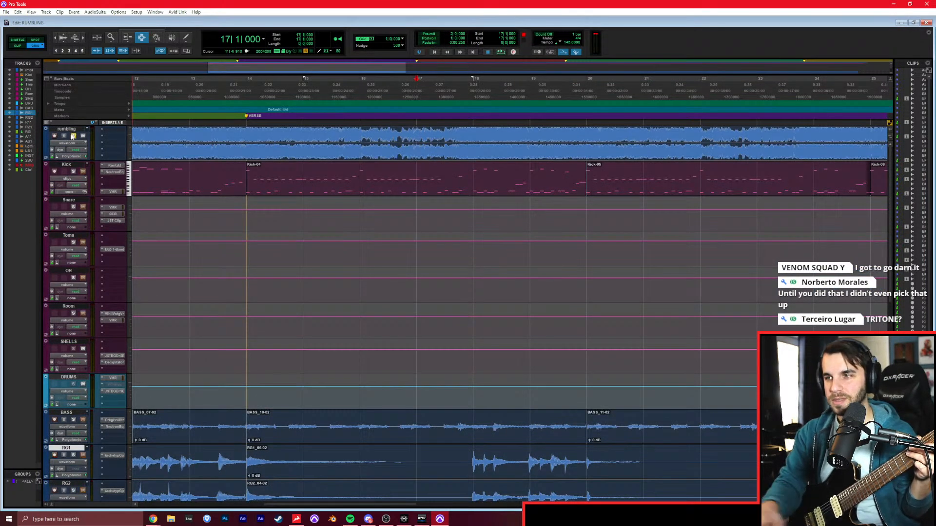
{"action": "key", "text": "space"}
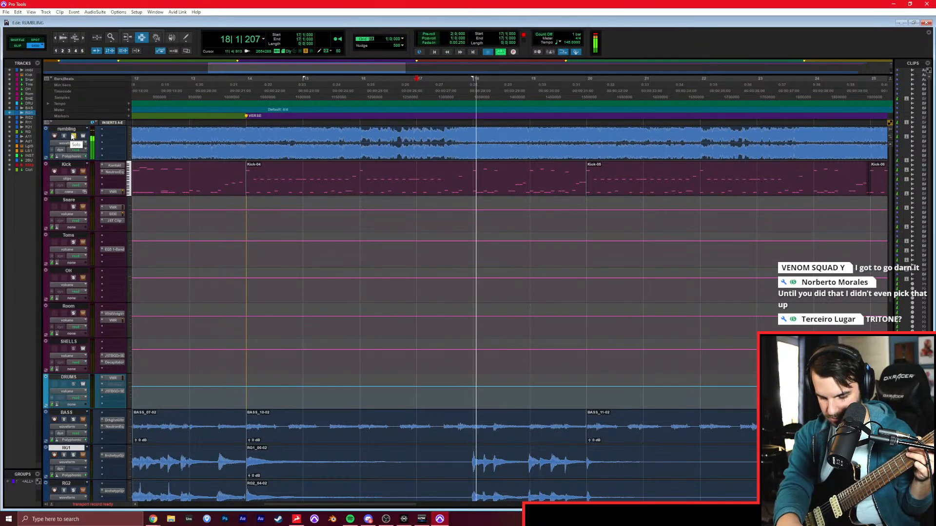
{"action": "key", "text": "space"}
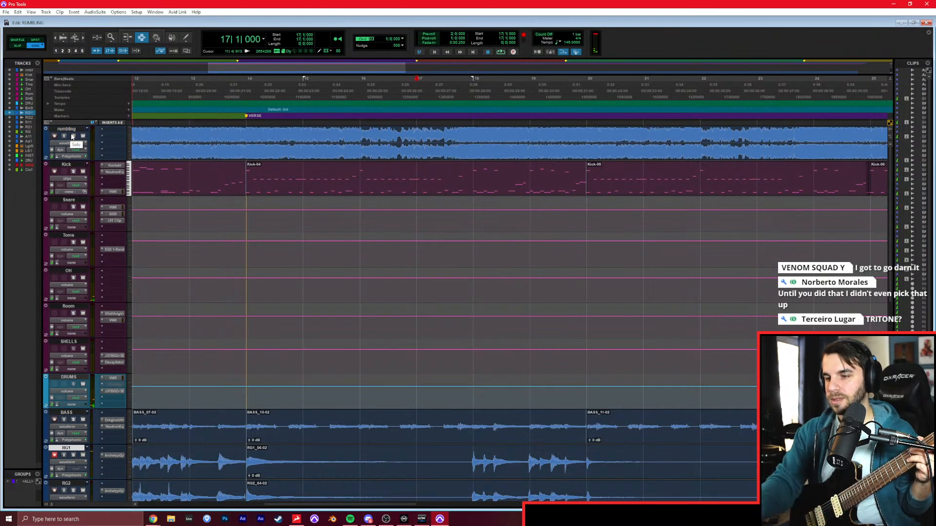
Record a guitar take on RG1 over bar 17, then double it with a take on RG2 over the same bar.
{"action": "left_click", "coordinate": [465, 465], "text": "shift"}
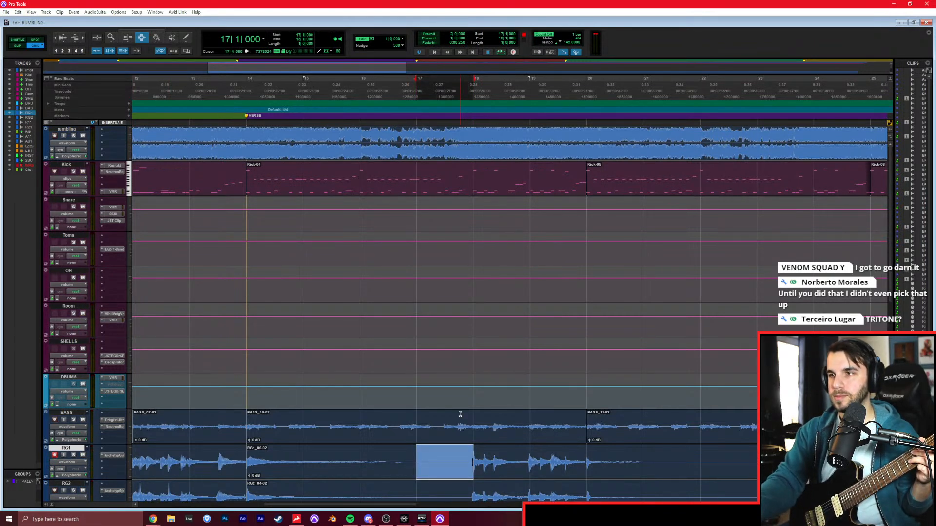
{"action": "key", "text": "ctrl+space"}
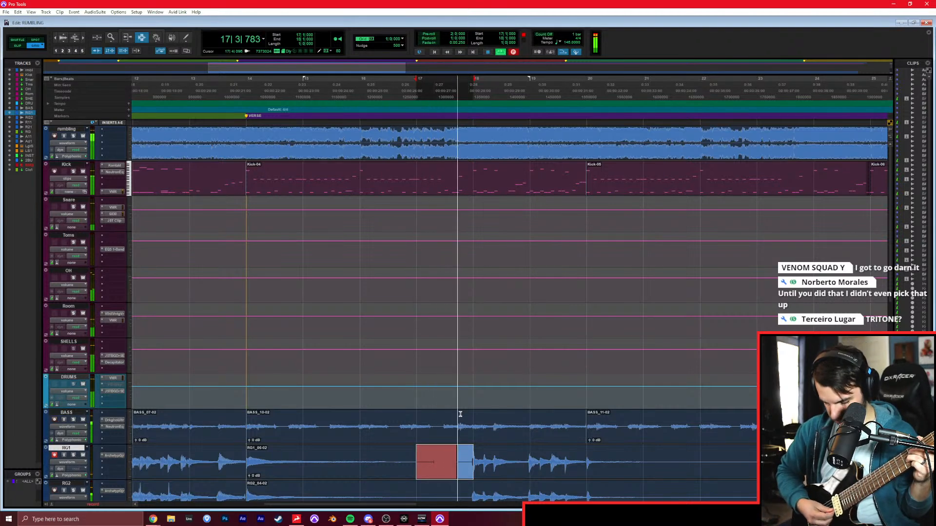
{"action": "scroll", "coordinate": [152, 388], "scroll_direction": "down", "scroll_amount": 3}
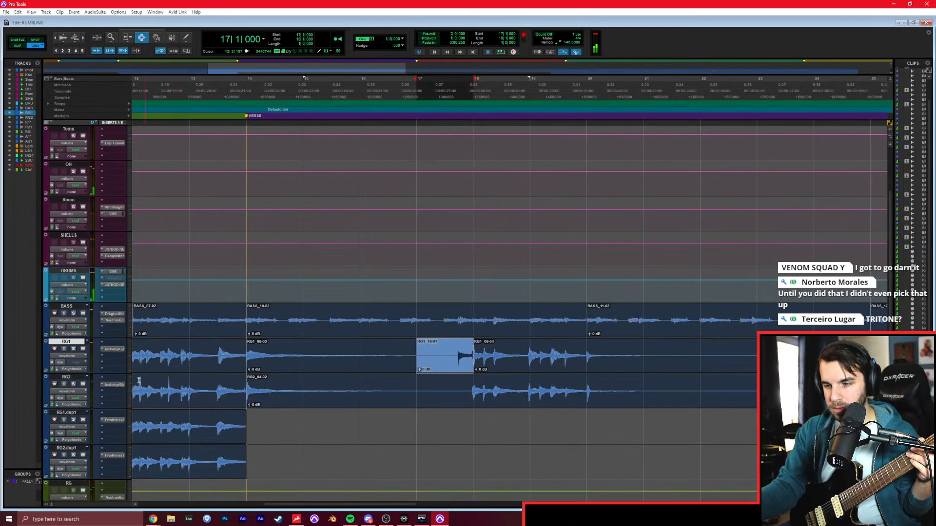
{"action": "left_click", "coordinate": [54, 384]}
{"action": "left_click", "coordinate": [55, 349]}
{"action": "key", "text": "ctrl+space"}
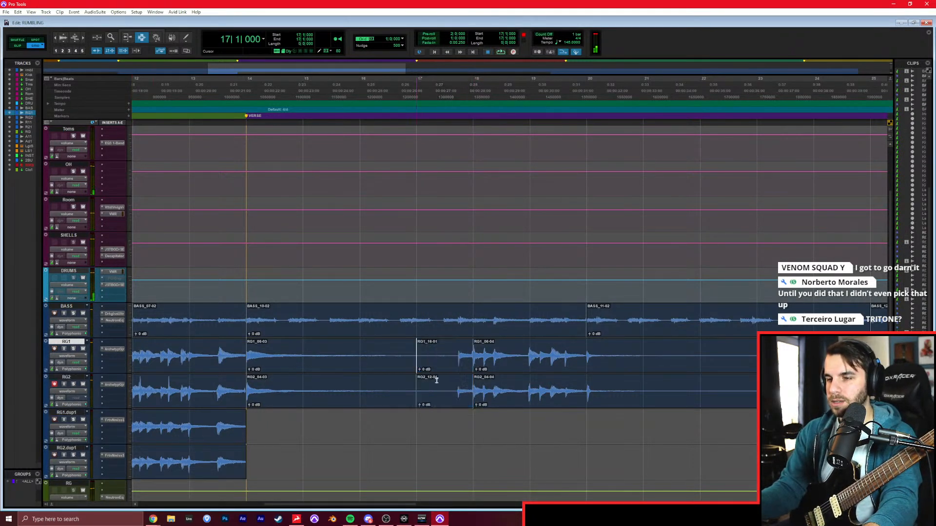
Paste the bar 17 guitar takes at bar 23 on the RG1 and RG2 tracks.
{"action": "left_click", "coordinate": [752, 353]}
{"action": "key", "text": "ctrl+v"}
{"action": "key", "text": "r"}
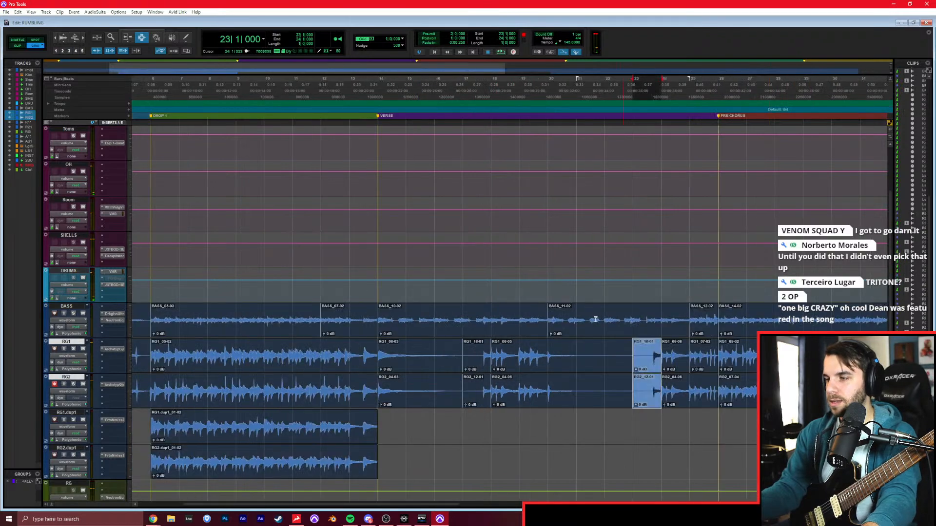
Play the song from bar 12 and raise the RG and DRUMS faders slightly in the mixer.
{"action": "scroll", "coordinate": [235, 173], "scroll_direction": "up", "scroll_amount": 3}
{"action": "left_click", "coordinate": [313, 309]}
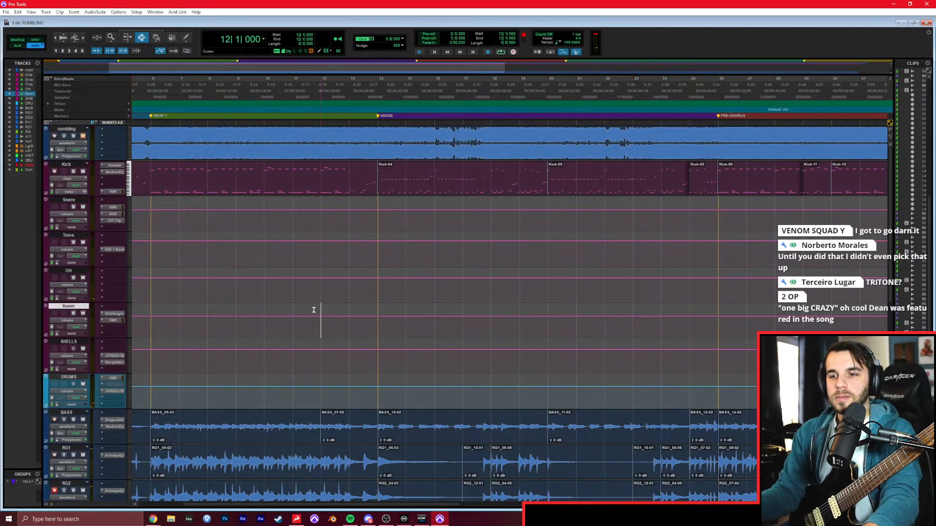
{"action": "key", "text": "space"}
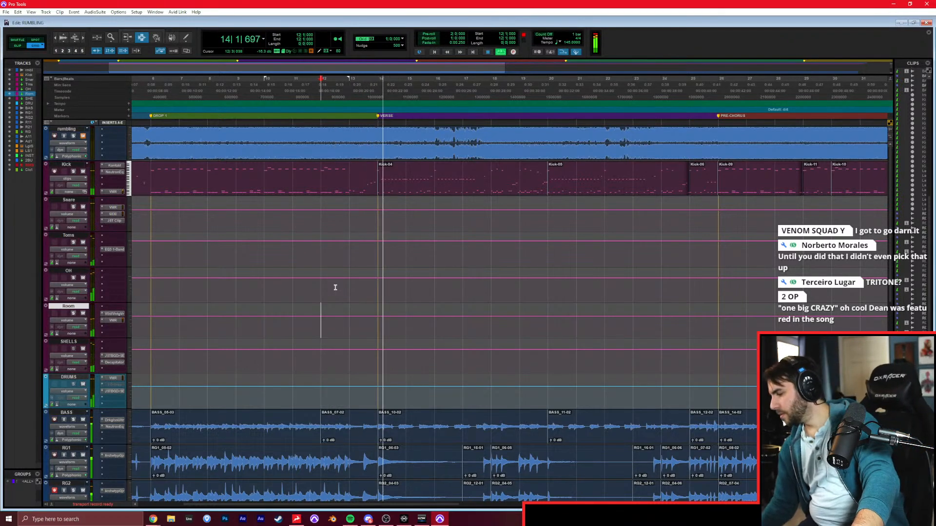
{"action": "key", "text": "ctrl+equal"}
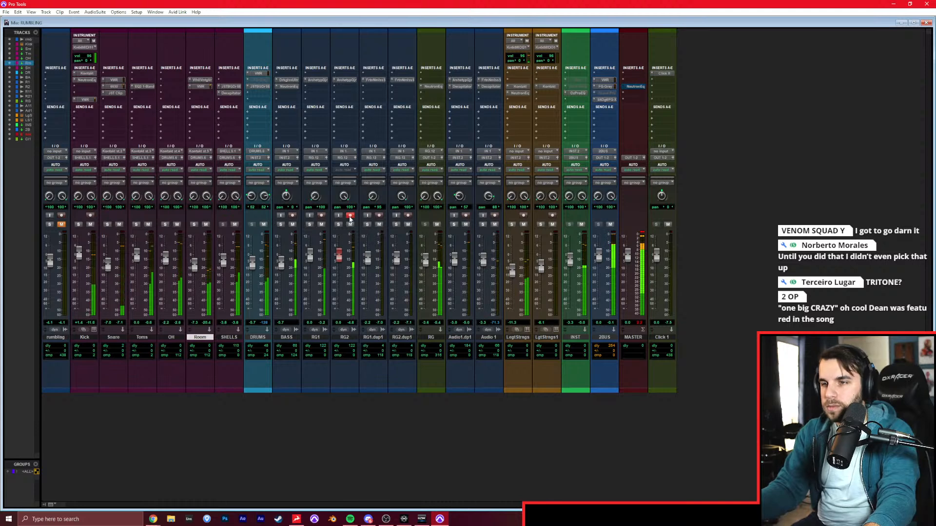
{"action": "left_click_drag", "start_coordinate": [425, 258], "coordinate": [425, 256]}
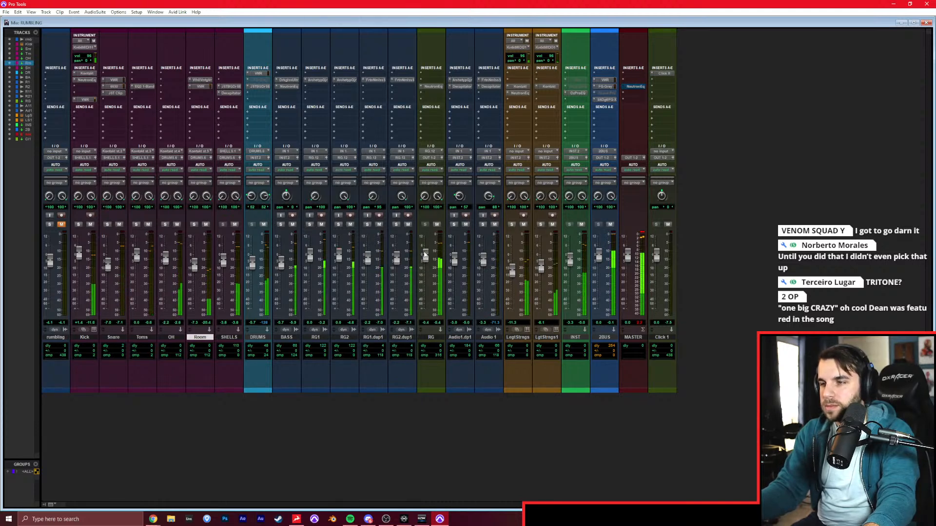
{"action": "left_click_drag", "start_coordinate": [252, 263], "coordinate": [254, 257]}
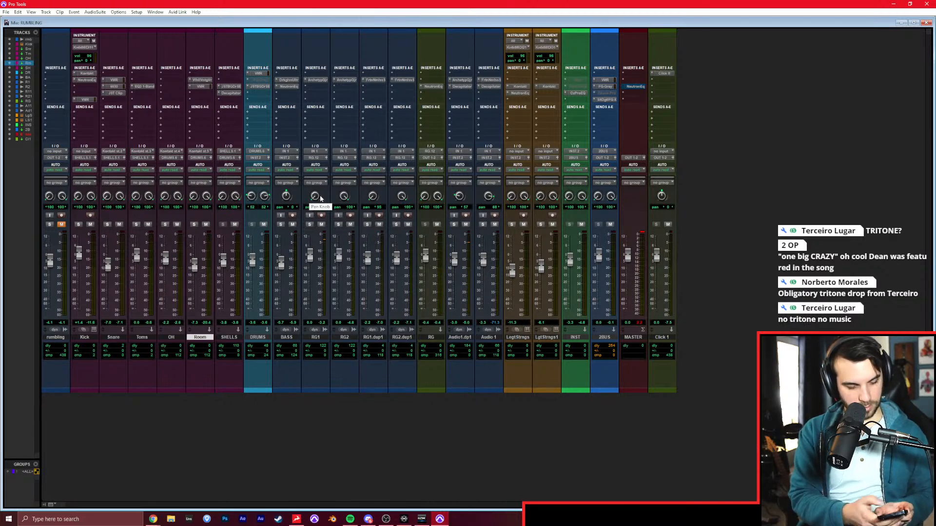
Solo the four rhythm guitar tracks RG1, RG2, RG1.dup1 and RG2.dup1.
{"action": "key", "text": "space"}
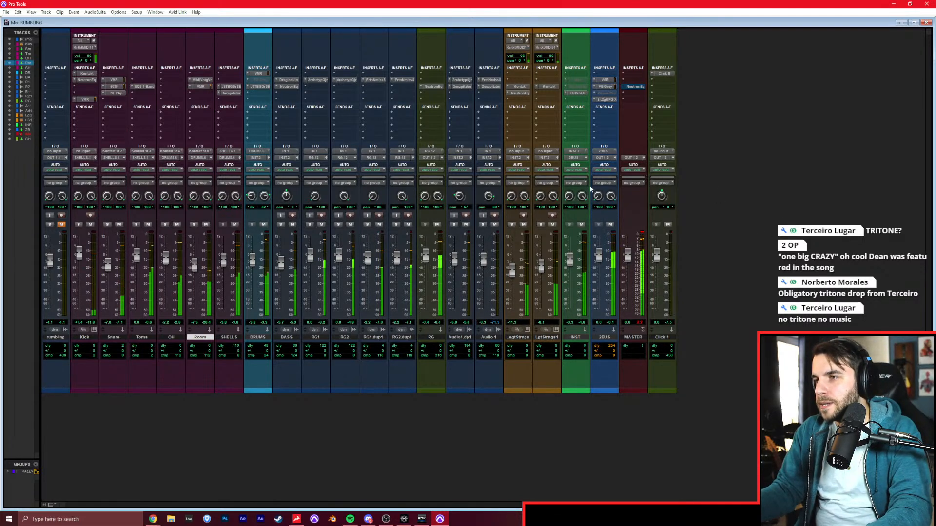
{"action": "left_click", "coordinate": [396, 224]}
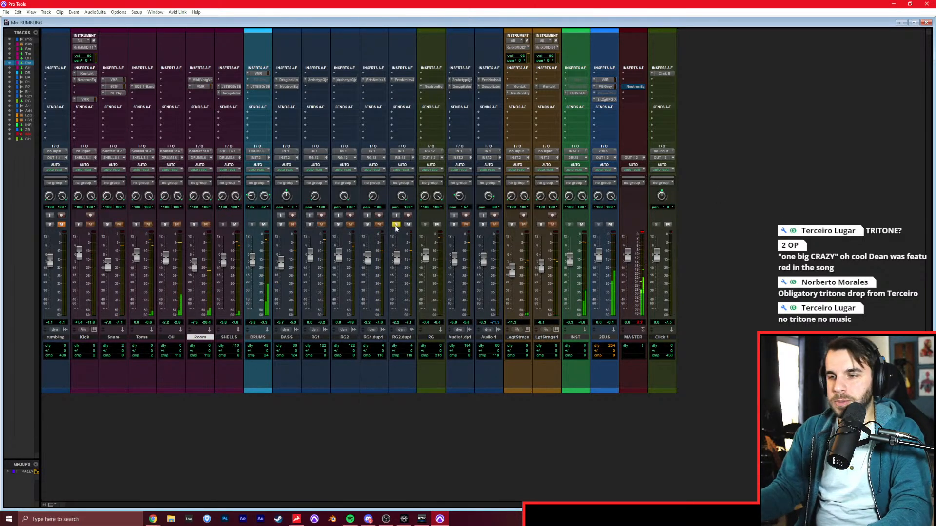
{"action": "left_click", "coordinate": [316, 337]}
{"action": "left_click", "coordinate": [395, 338], "text": "shift"}
{"action": "left_click", "coordinate": [368, 224]}
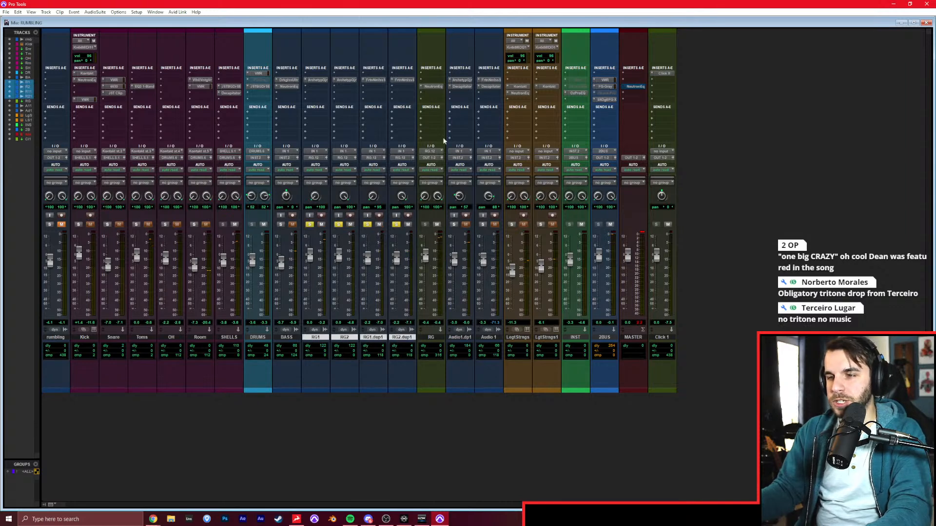
Insert the Decapitator plug-in on the RG track and unsolo the four rhythm guitar tracks.
{"action": "left_click", "coordinate": [431, 81]}
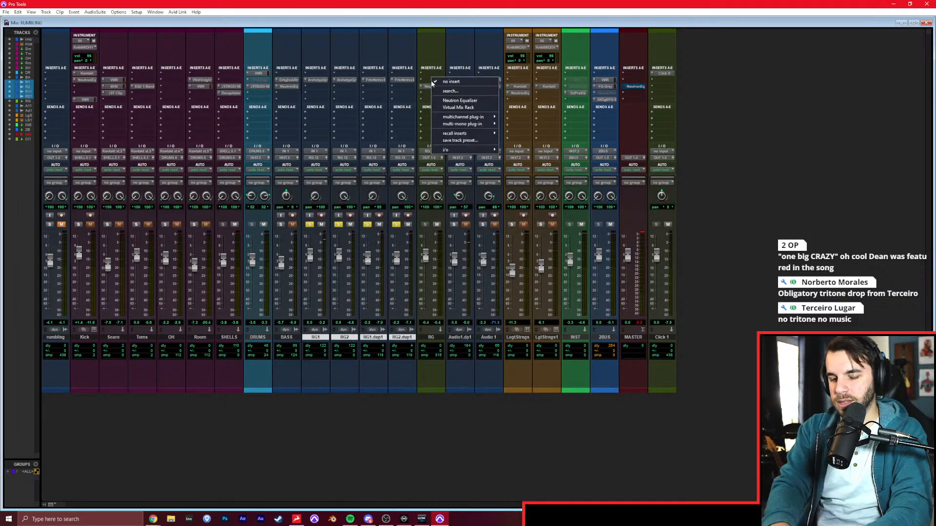
{"action": "type", "text": "deca"}
{"action": "key", "text": "Return"}
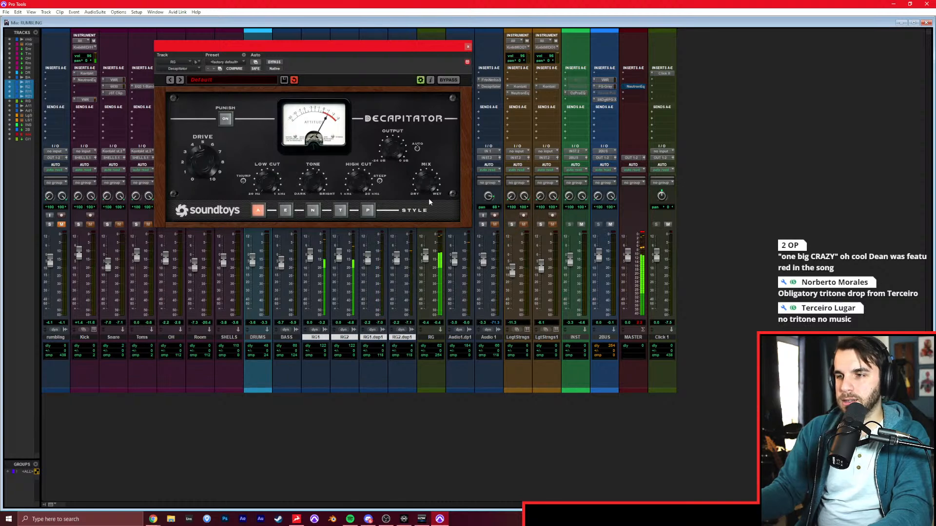
{"action": "left_click", "coordinate": [468, 46]}
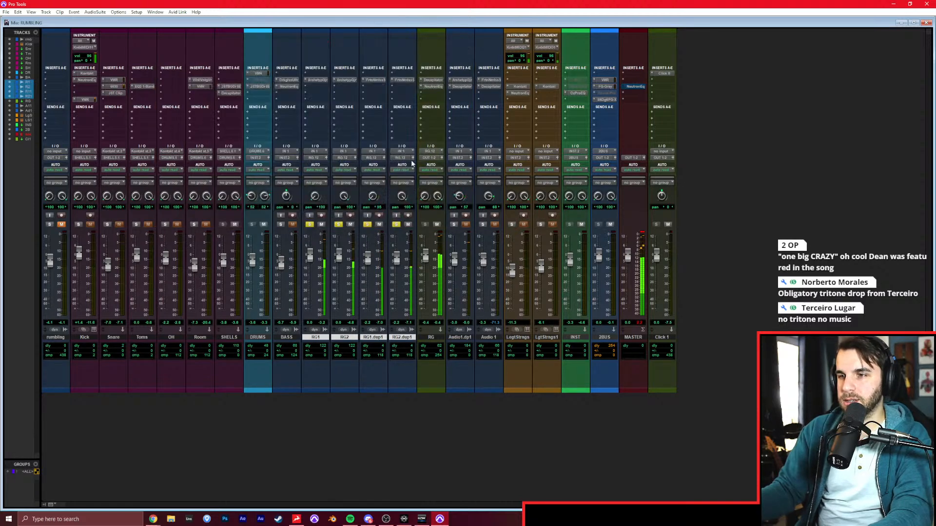
{"action": "left_click", "coordinate": [367, 224], "text": "alt"}
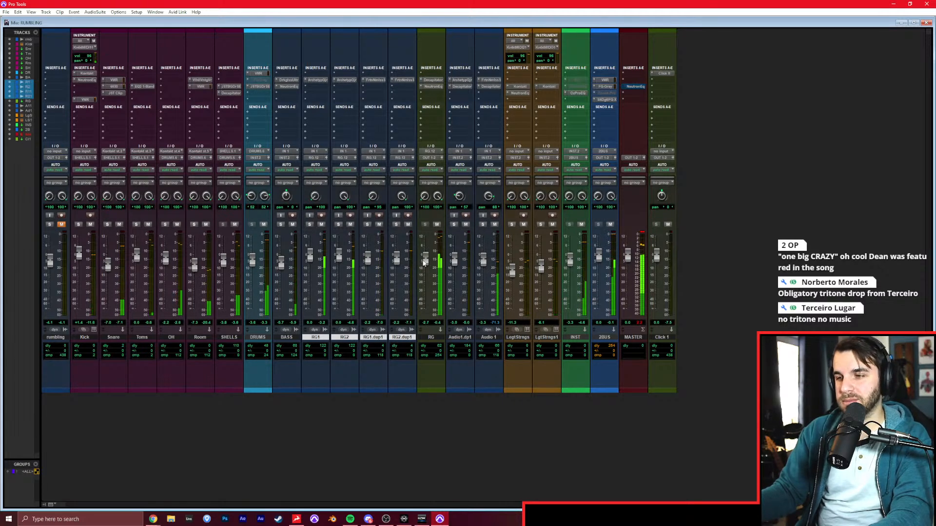
Review the guitar and string tracks in the arrangement while the verse plays with the full mix.
{"action": "key", "text": "ctrl+equal"}
{"action": "left_click", "coordinate": [501, 246]}
{"action": "key", "text": "r"}
{"action": "key", "text": "r"}
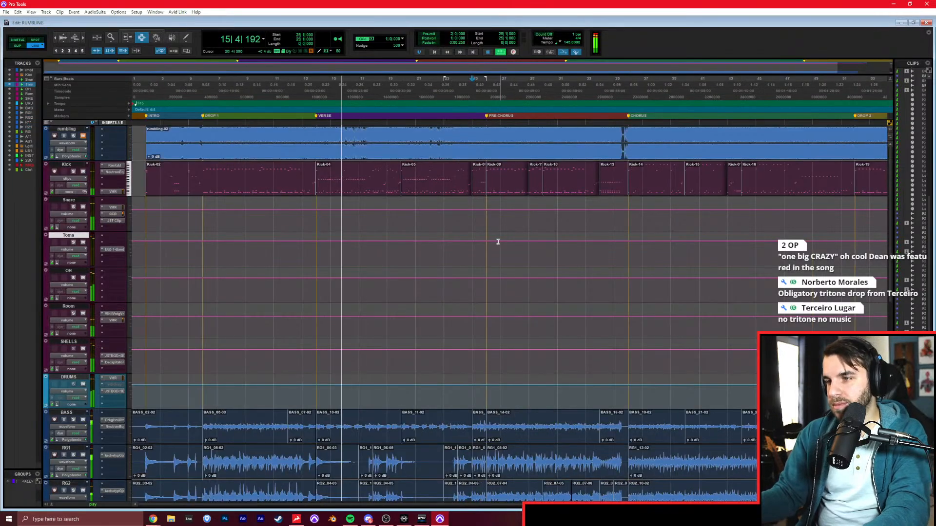
{"action": "scroll", "coordinate": [502, 235], "scroll_direction": "down", "scroll_amount": 6}
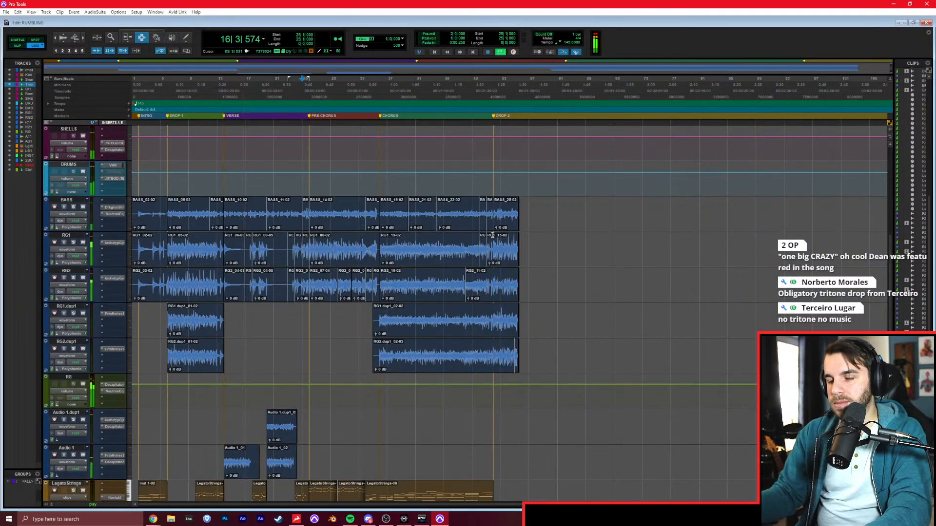
{"action": "left_click", "coordinate": [447, 238]}
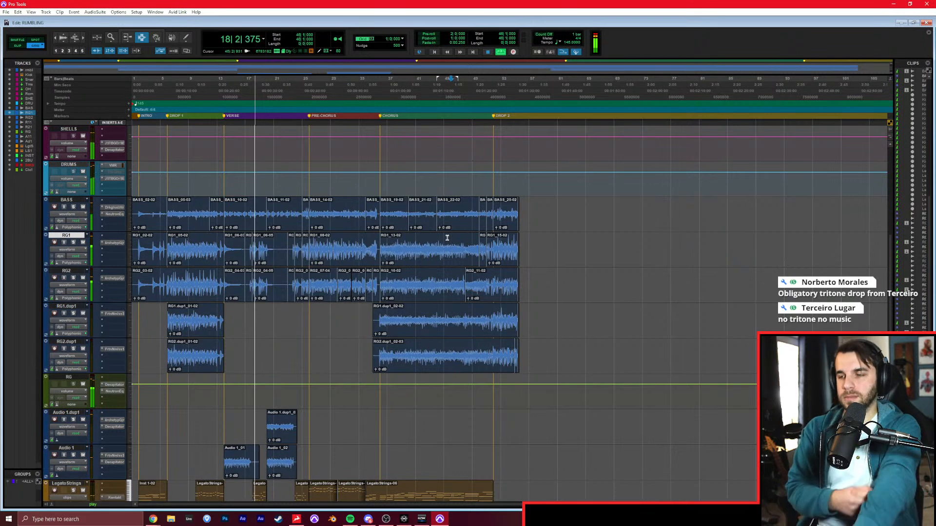
{"action": "scroll", "coordinate": [454, 209], "scroll_direction": "down", "scroll_amount": 4}
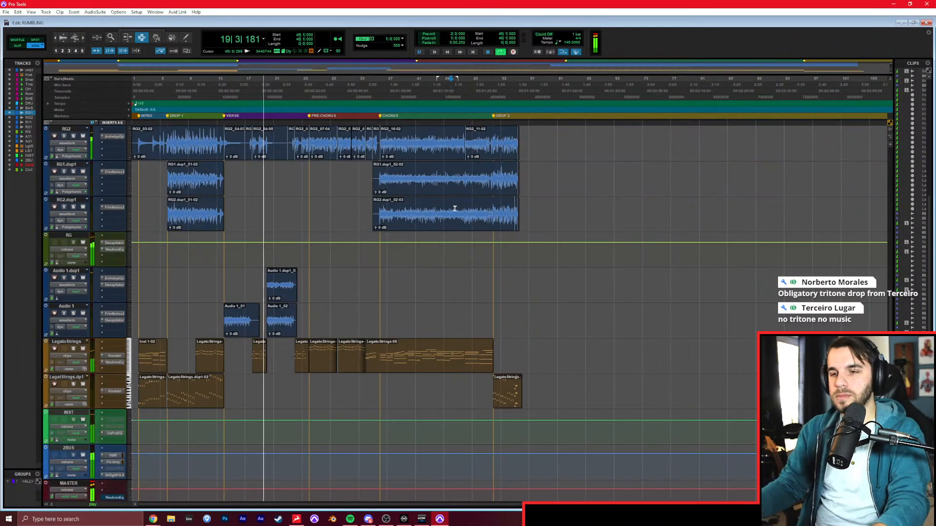
{"action": "scroll", "coordinate": [454, 209], "scroll_direction": "down", "scroll_amount": 2}
Lower the Audio 1.dup1 and Audio 1 faders, return to the arrangement and stop playback with the cursor at bar 23.
{"action": "key", "text": "ctrl+equal"}
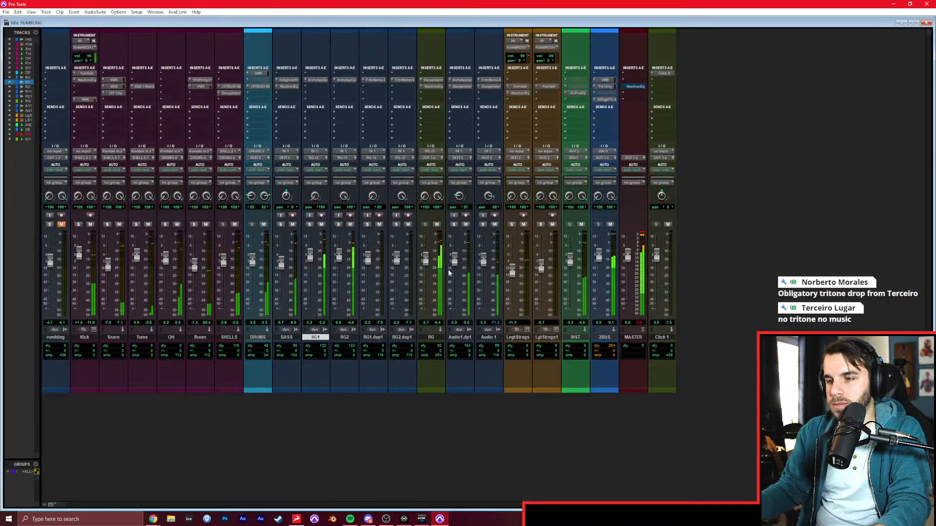
{"action": "left_click_drag", "start_coordinate": [484, 266], "coordinate": [486, 269]}
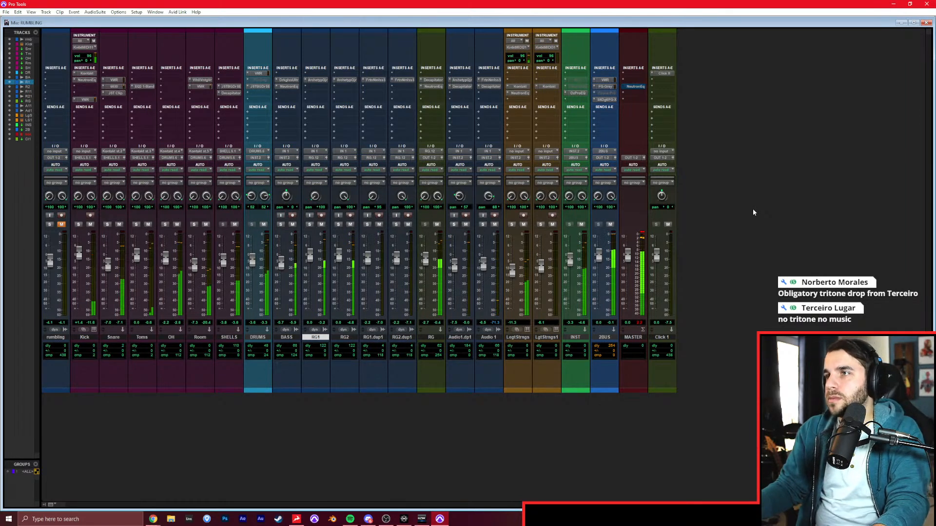
{"action": "key", "text": "ctrl+equal"}
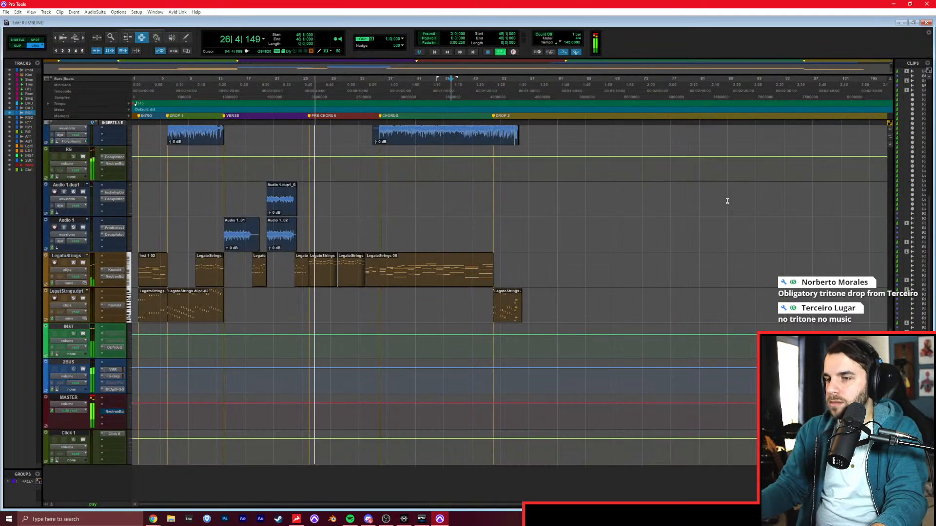
{"action": "left_click", "coordinate": [293, 232]}
{"action": "key", "text": "t"}
{"action": "key", "text": "space"}
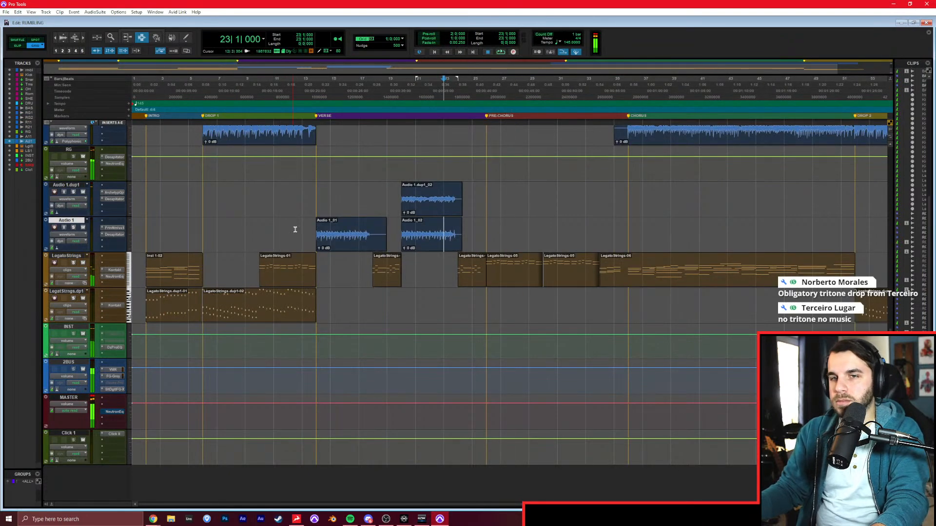
Unmute and solo the rambling reference track, listen to its intro from bar 2, and place the cursor at bar 15.
{"action": "scroll", "coordinate": [292, 232], "scroll_direction": "up", "scroll_amount": 3}
{"action": "scroll", "coordinate": [284, 223], "scroll_direction": "up", "scroll_amount": 12}
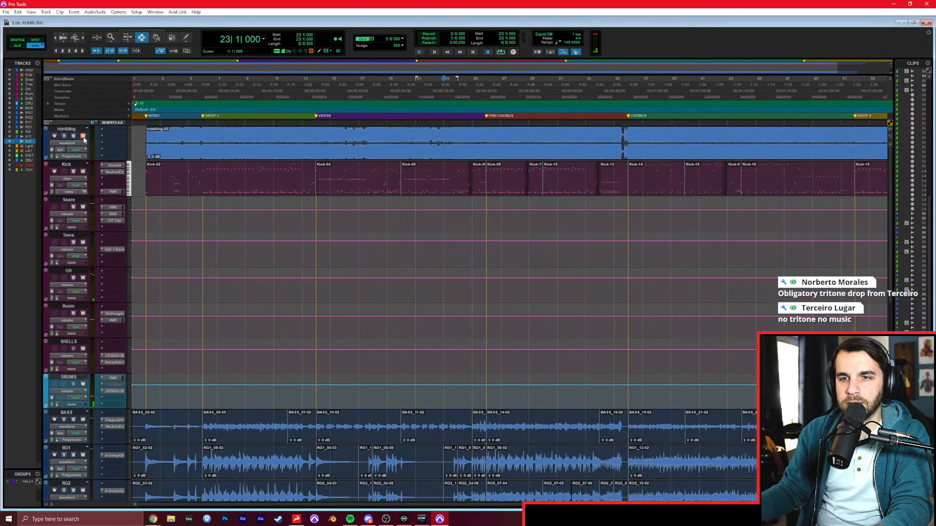
{"action": "left_click", "coordinate": [83, 136]}
{"action": "left_click", "coordinate": [74, 136]}
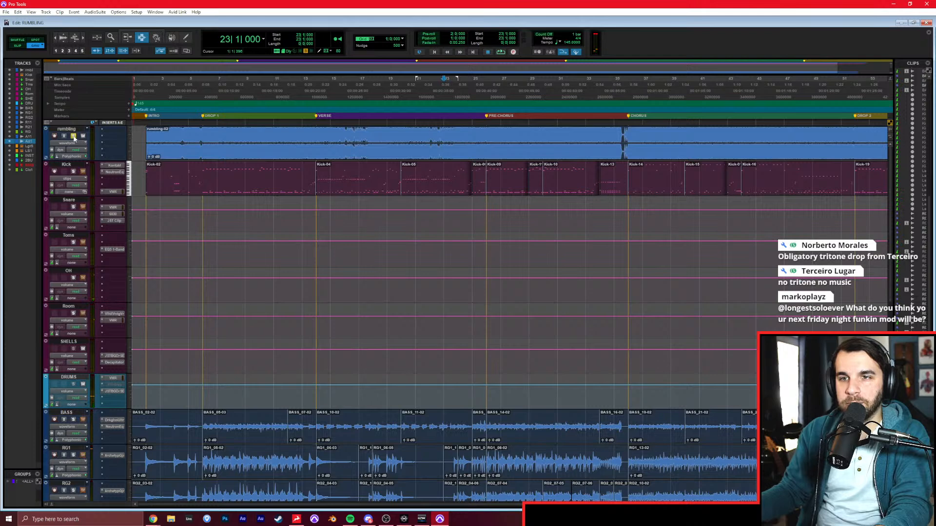
{"action": "left_click", "coordinate": [144, 139]}
{"action": "key", "text": "space"}
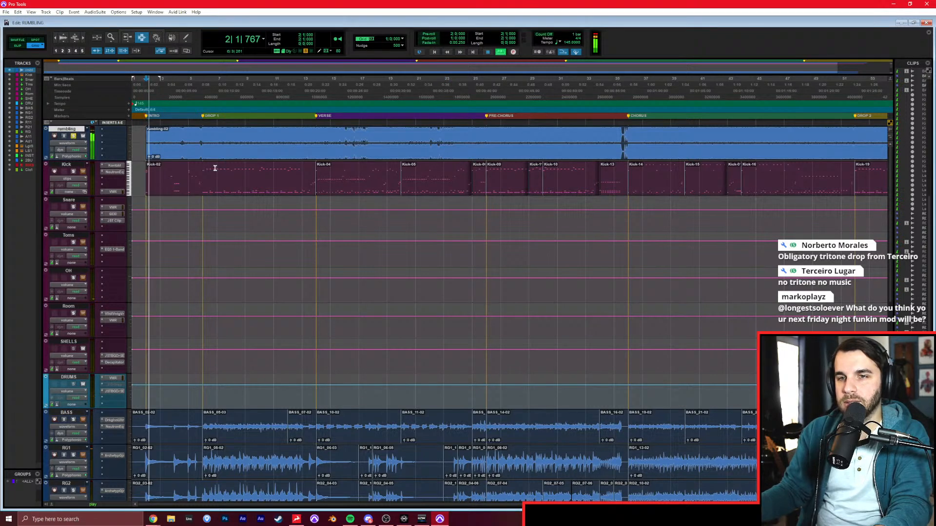
{"action": "key", "text": "ctrl+equal"}
{"action": "key", "text": "ctrl+equal"}
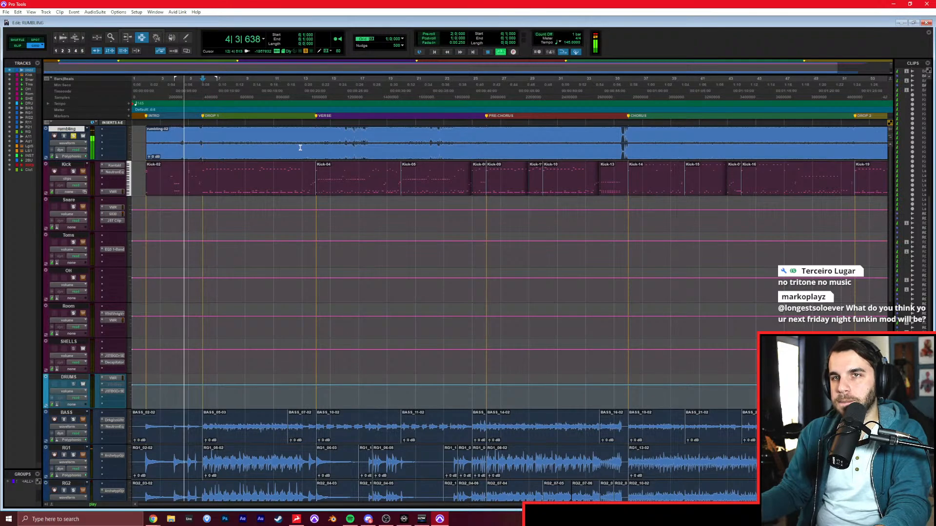
{"action": "key", "text": "space"}
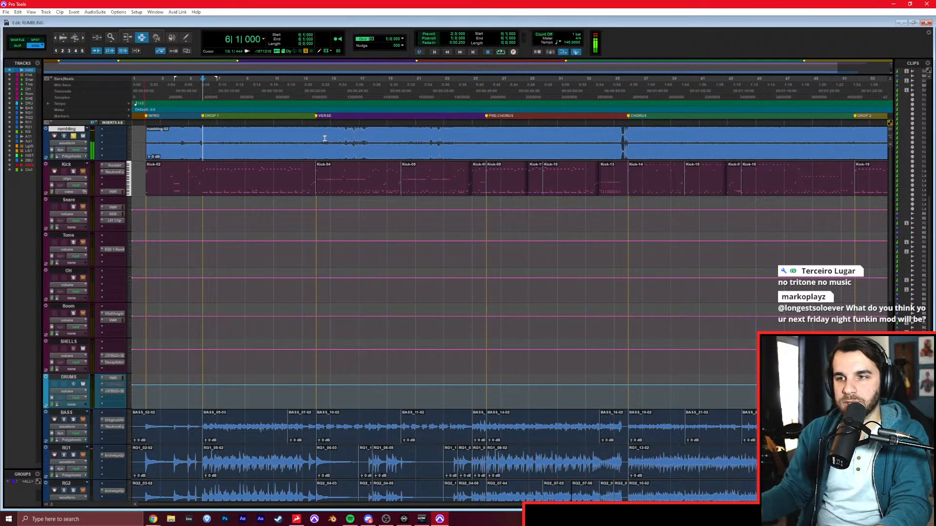
{"action": "left_click", "coordinate": [324, 138]}
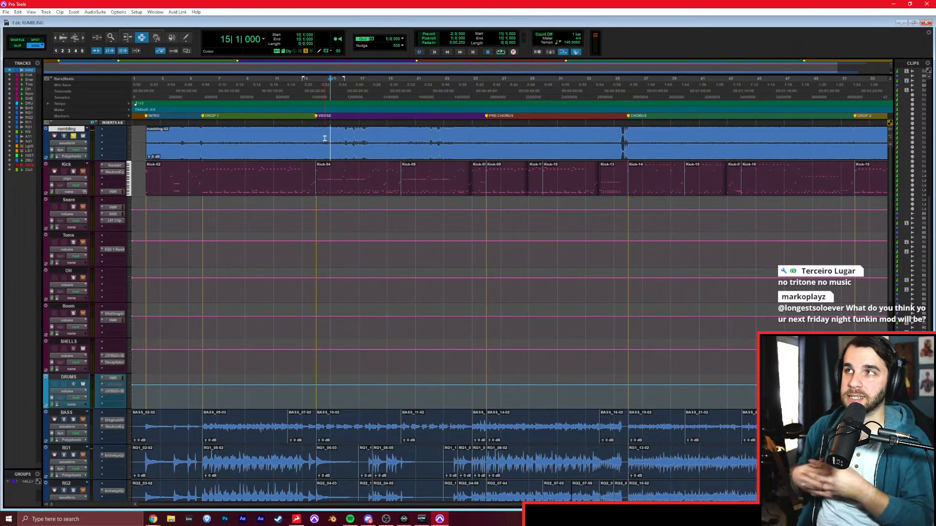
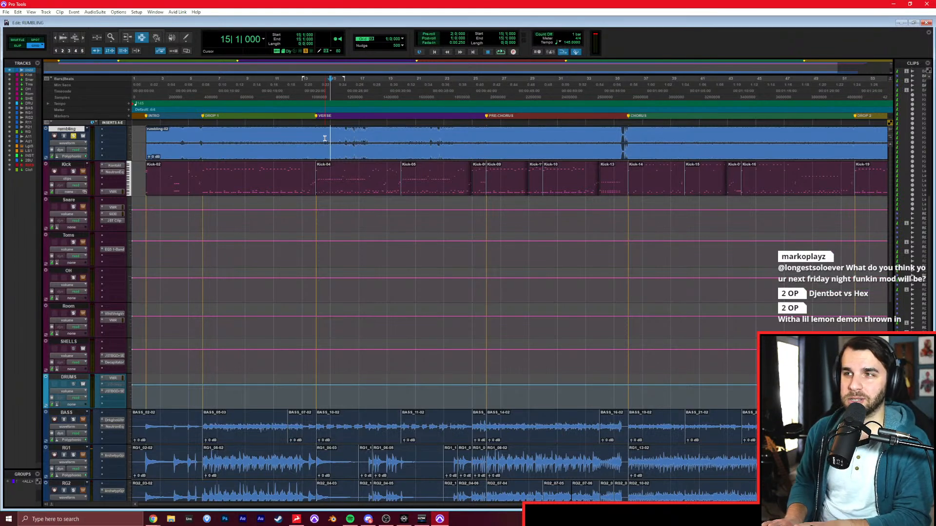
Play the soloed rumbling reference track from bar 2, and again from the verse at bar 14.
{"action": "left_click", "coordinate": [319, 198]}
{"action": "key", "text": "Return"}
{"action": "key", "text": "KP_2"}
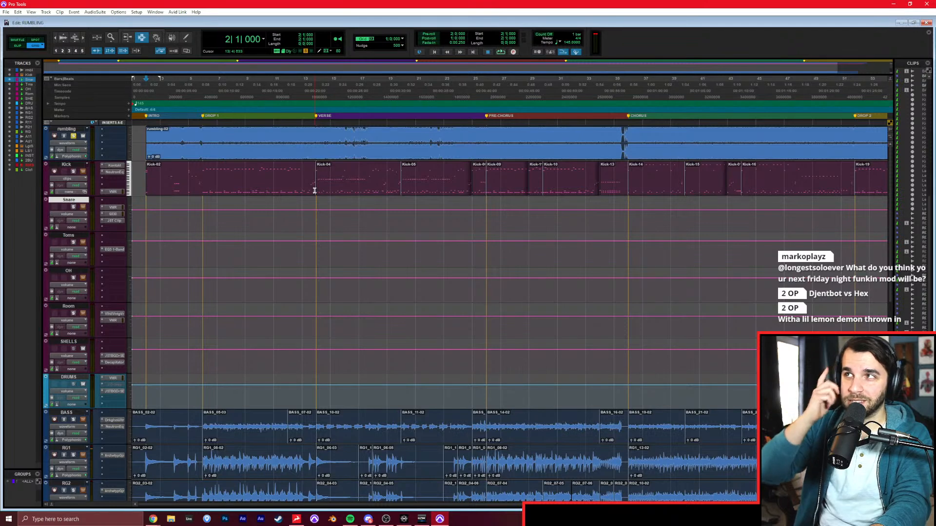
{"action": "key", "text": "space"}
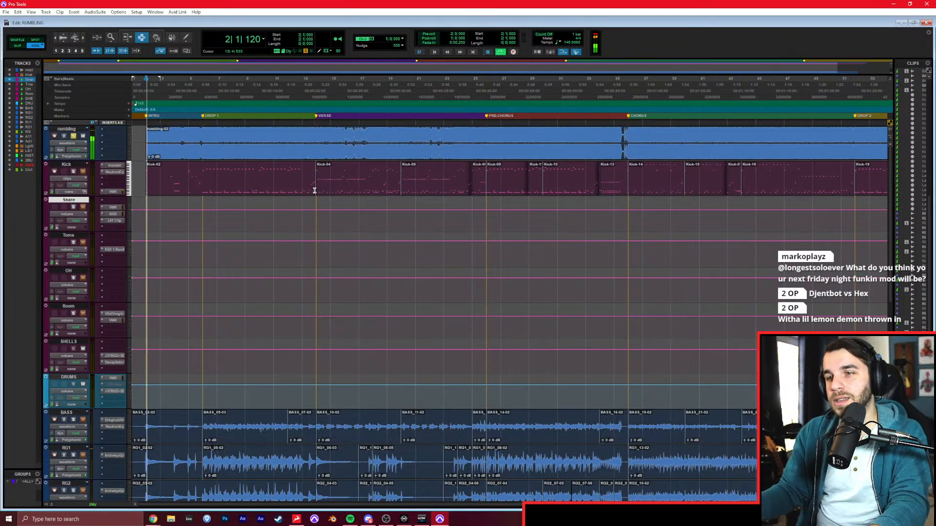
{"action": "key", "text": "space"}
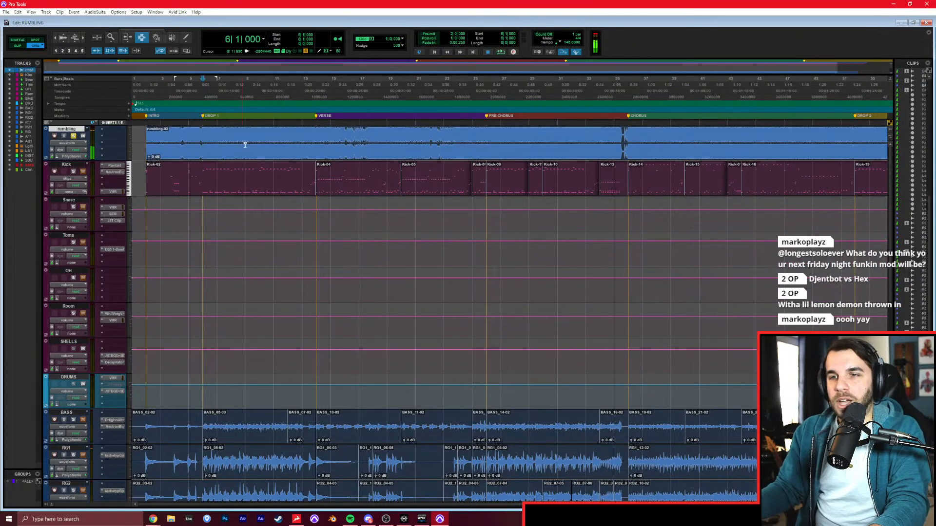
{"action": "left_click", "coordinate": [311, 135]}
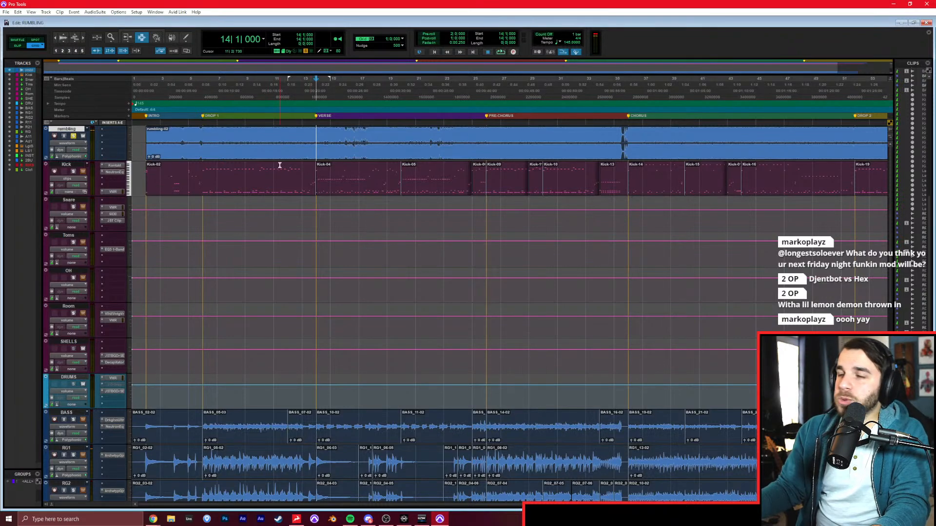
{"action": "key", "text": "space"}
Start adding tracks below the INST track, specifying four mono audio tracks named Verse.
{"action": "scroll", "coordinate": [327, 255], "scroll_direction": "down", "scroll_amount": 5}
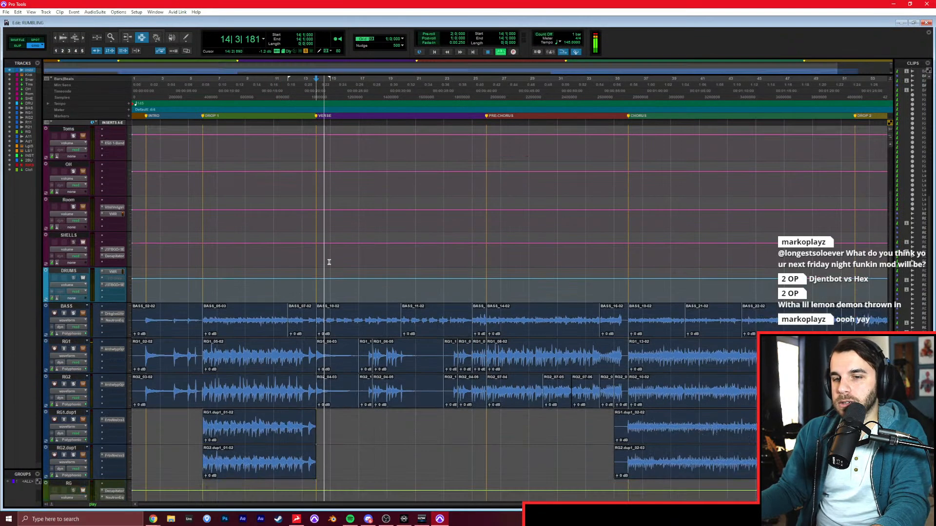
{"action": "scroll", "coordinate": [328, 254], "scroll_direction": "down", "scroll_amount": 5}
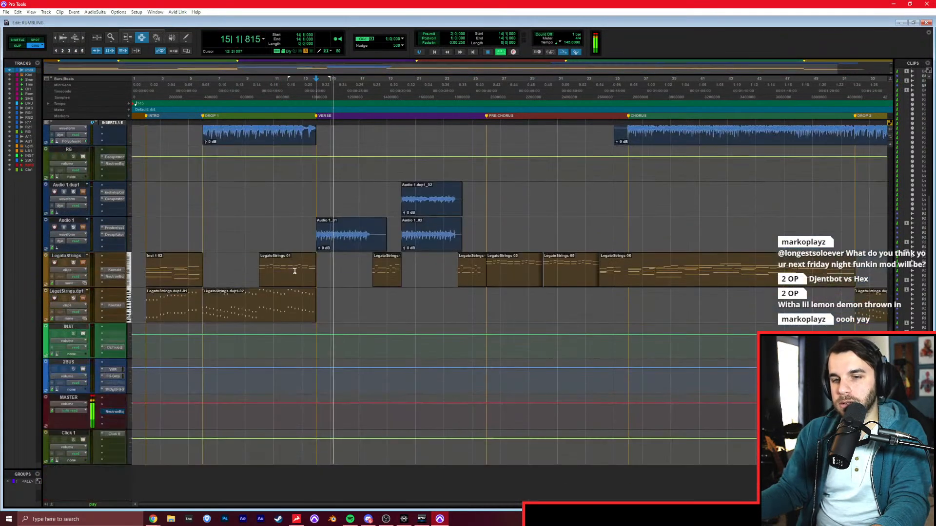
{"action": "left_click", "coordinate": [72, 326]}
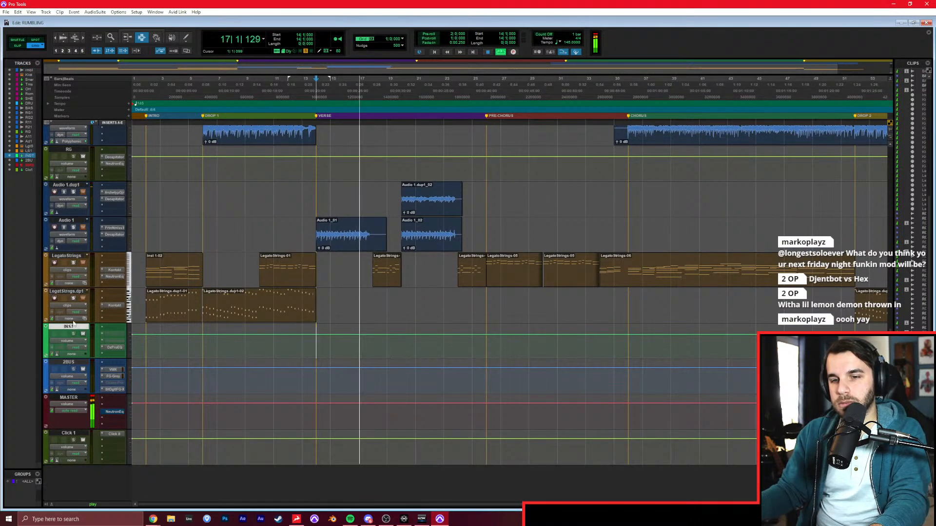
{"action": "key", "text": "ctrl+shift+n"}
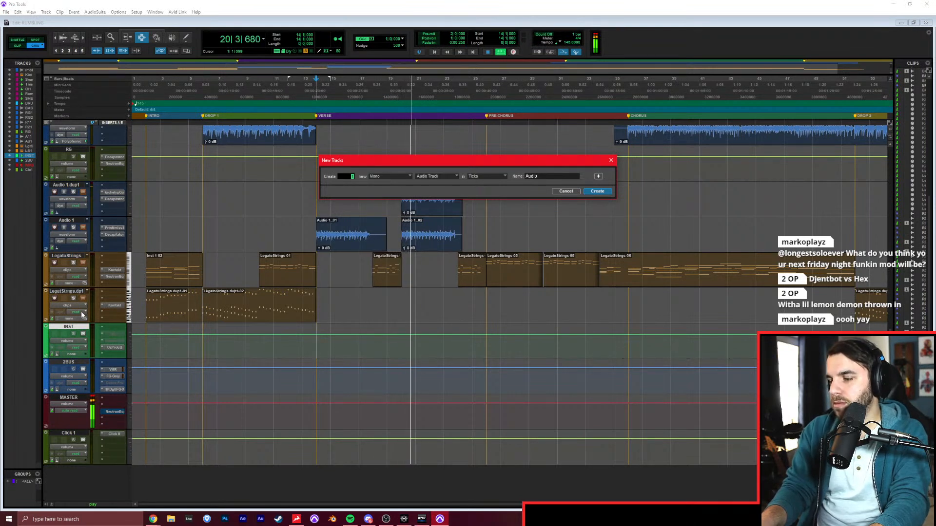
{"action": "type", "text": "4"}
{"action": "key", "text": "Tab"}
{"action": "type", "text": "Verse"}
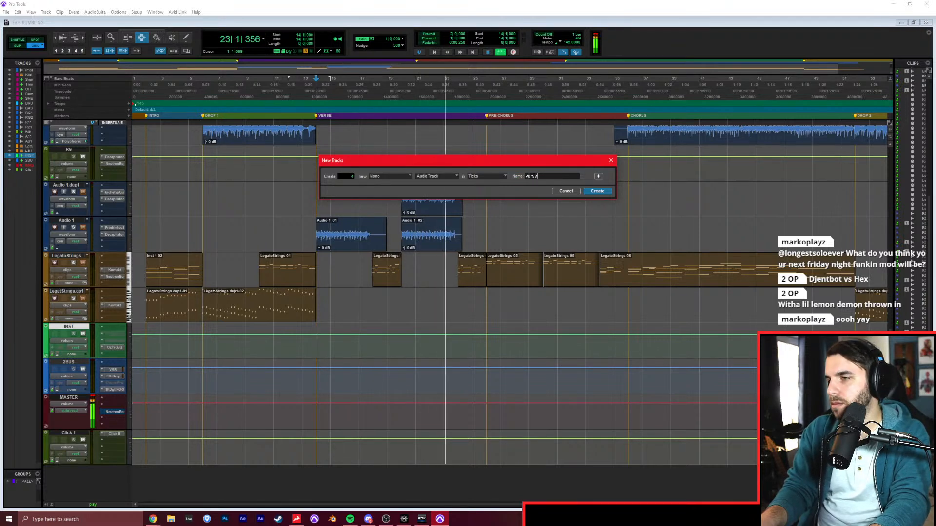
Add two stereo aux inputs named VERSE and VOX to the new-track list and create all the tracks.
{"action": "key", "text": "ctrl+shift+Down"}
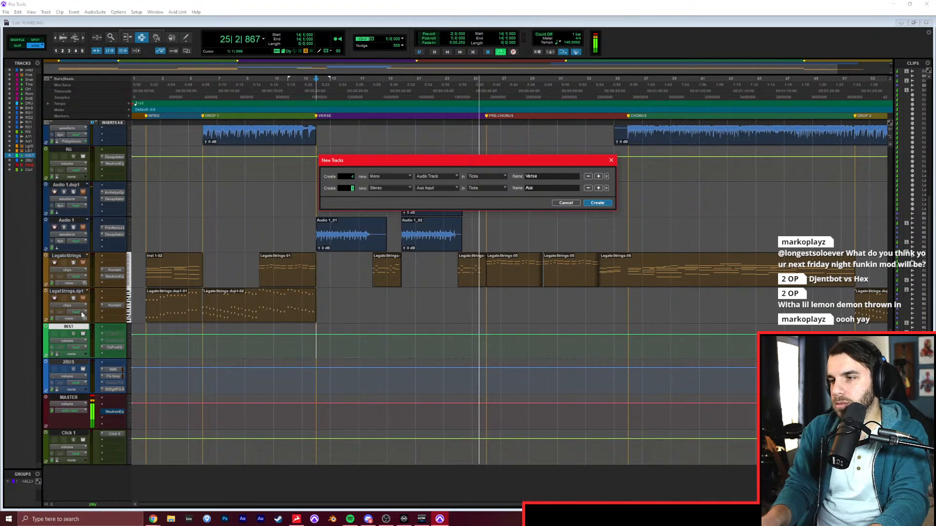
{"action": "key", "text": "ctrl+shift+Down"}
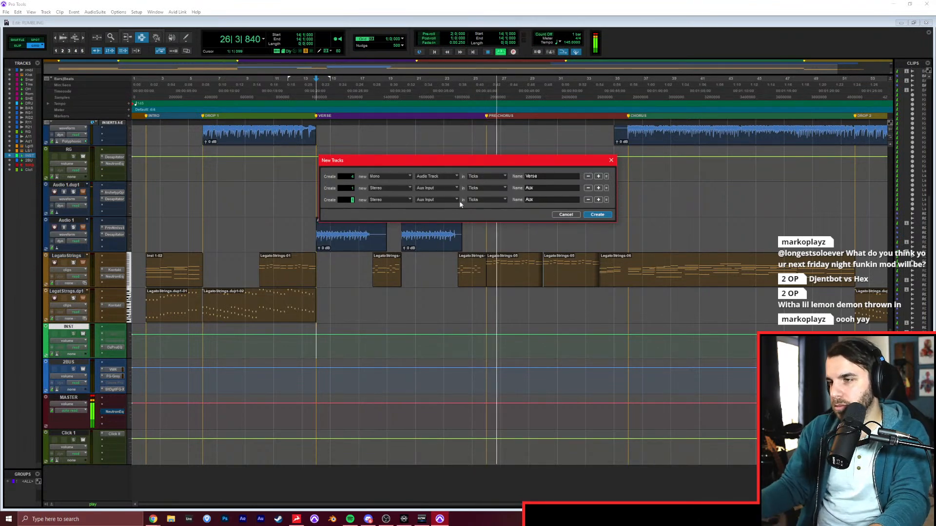
{"action": "key", "text": "shift+Tab"}
{"action": "type", "text": "VERSE"}
{"action": "key", "text": "Tab"}
{"action": "key", "text": "Tab"}
{"action": "key", "text": "Return"}
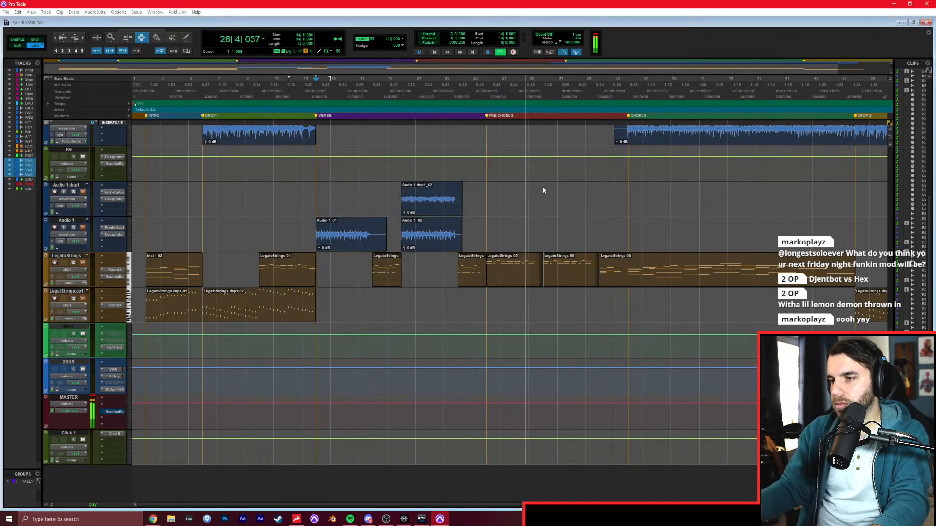
Stop playback and place the edit cursor on the Verse 1 track at bar 14, where the verse starts.
{"action": "left_click", "coordinate": [420, 386]}
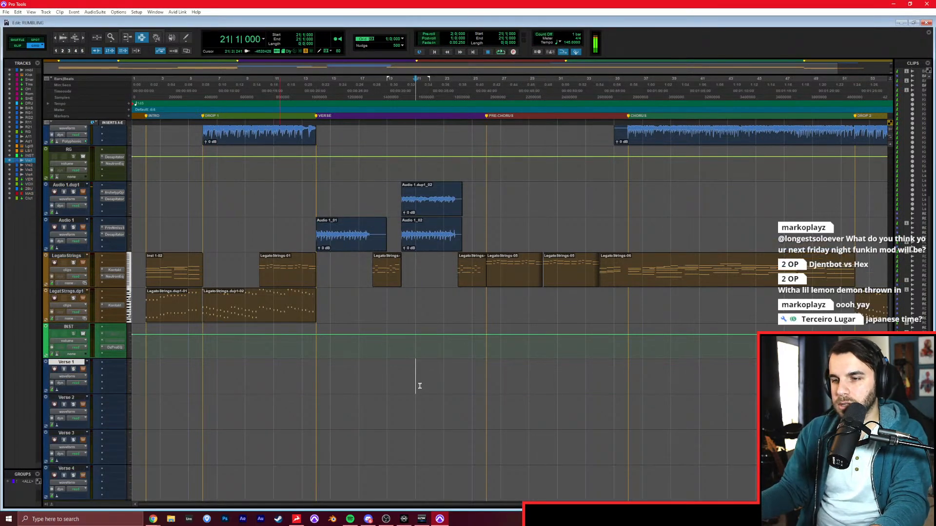
{"action": "scroll", "coordinate": [421, 385], "scroll_direction": "down", "scroll_amount": 3}
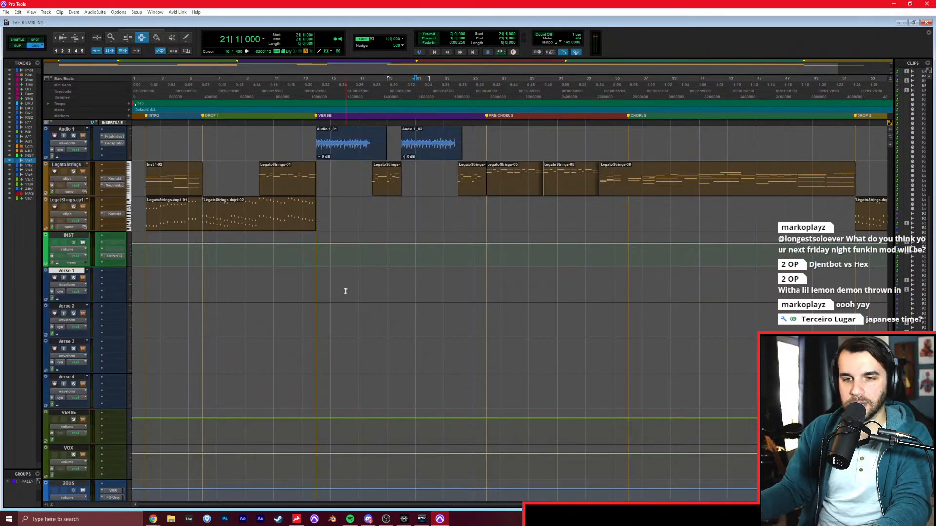
{"action": "left_click", "coordinate": [320, 286]}
{"action": "left_click", "coordinate": [317, 287]}
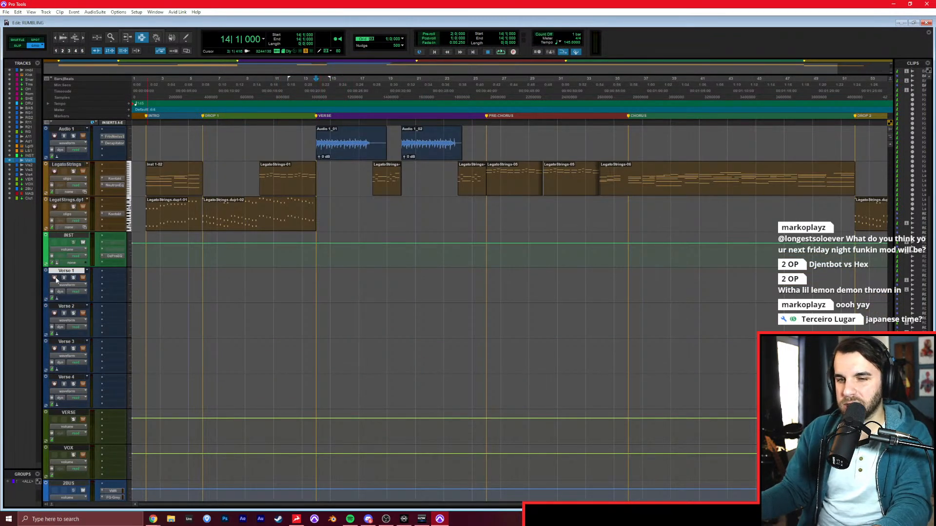
Switch to the Mix window and select the tracks Verse 1 to Verse 4.
{"action": "left_click", "coordinate": [61, 273]}
{"action": "left_click", "coordinate": [62, 272]}
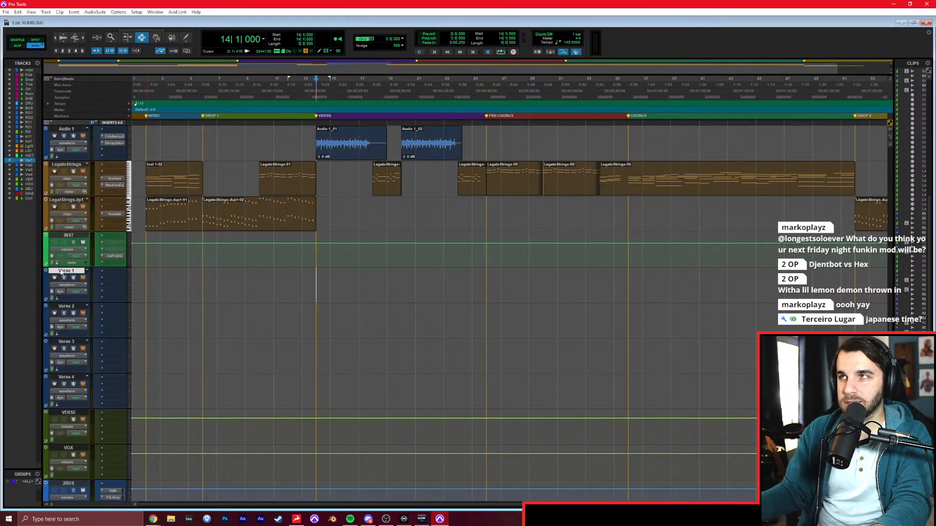
{"action": "key", "text": "ctrl+equal"}
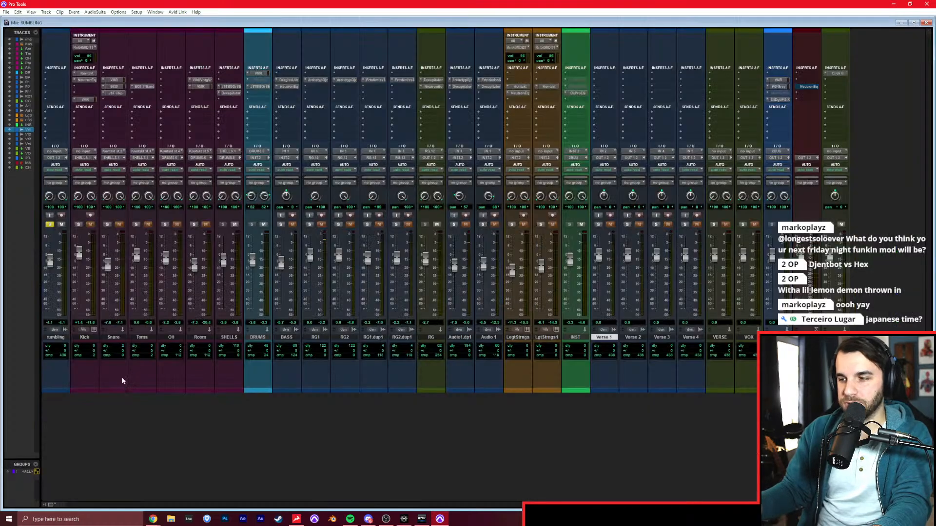
{"action": "left_click", "coordinate": [690, 338], "text": "shift"}
{"action": "left_click", "coordinate": [628, 151]}
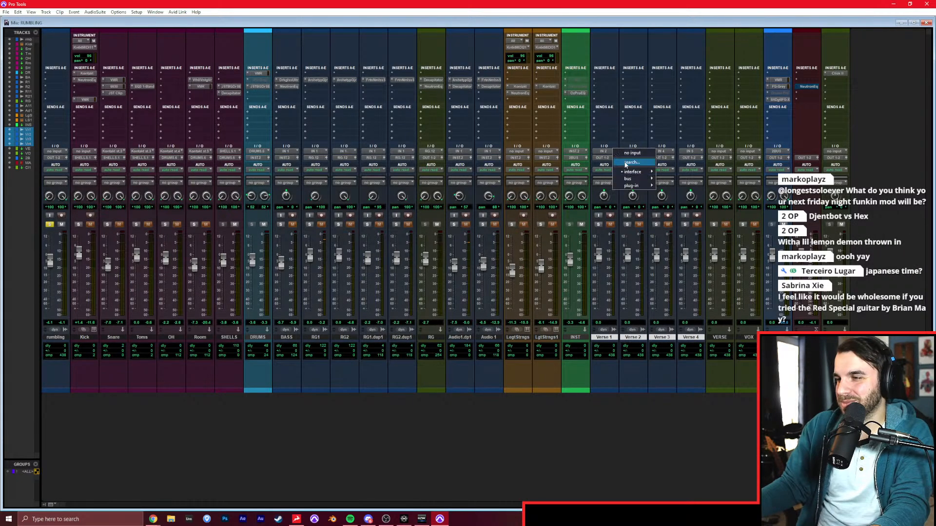
{"action": "left_click", "coordinate": [622, 467]}
Open the Discrete audio interface control panel, set the fourth channel's source to preamp 3, and return to the Pro Tools mixer.
{"action": "left_click", "coordinate": [403, 519]}
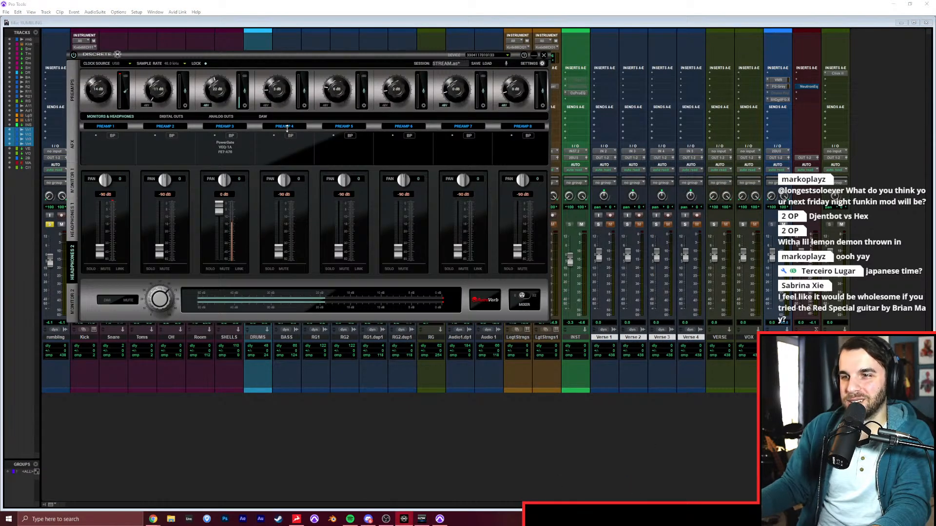
{"action": "left_click", "coordinate": [284, 126]}
{"action": "mouse_move", "coordinate": [296, 135]}
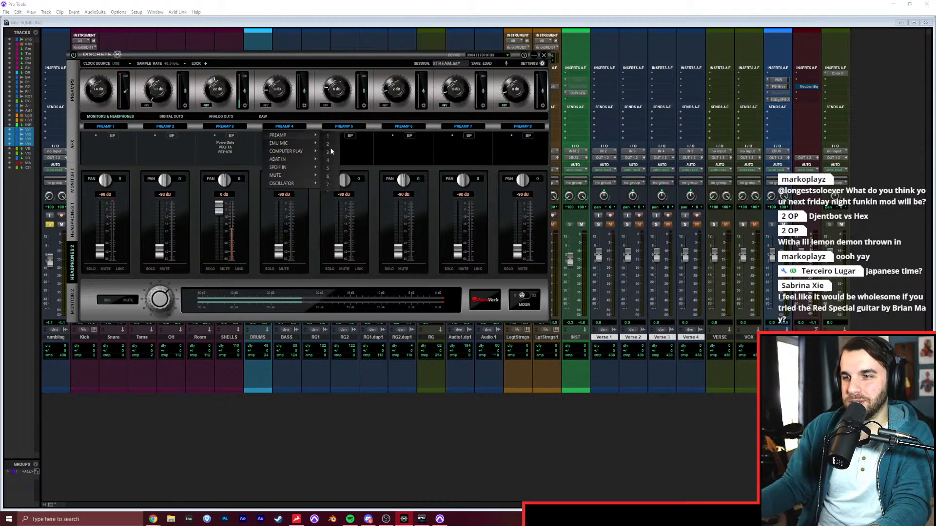
{"action": "left_click", "coordinate": [330, 151]}
{"action": "left_click", "coordinate": [572, 428]}
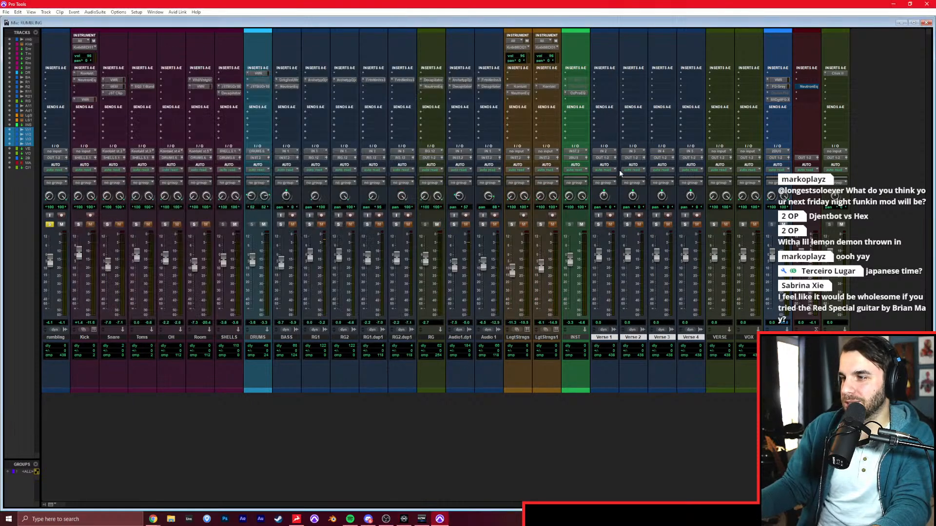
Set the input of the four selected Verse tracks to IN 4 (Mono) and record-enable Verse 1.
{"action": "left_click", "coordinate": [608, 157]}
{"action": "mouse_move", "coordinate": [631, 172]}
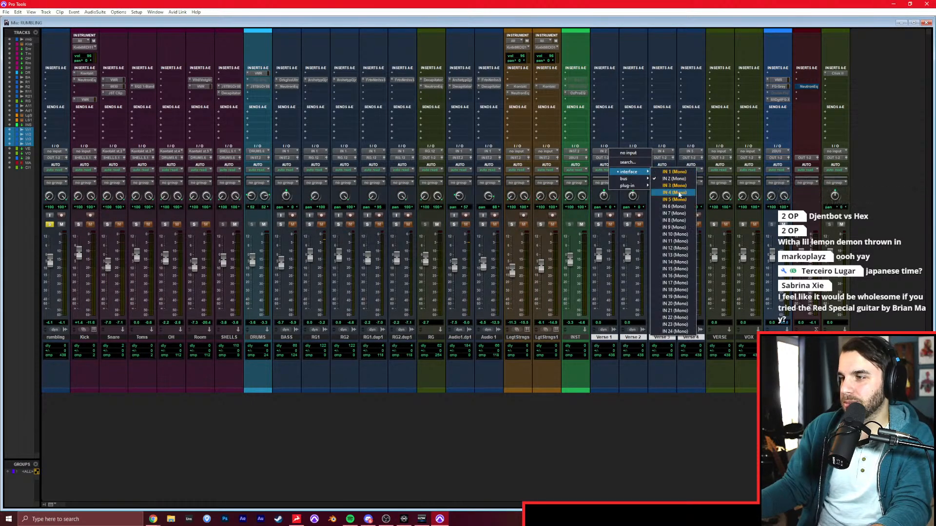
{"action": "left_click", "coordinate": [677, 193]}
{"action": "left_click", "coordinate": [610, 216]}
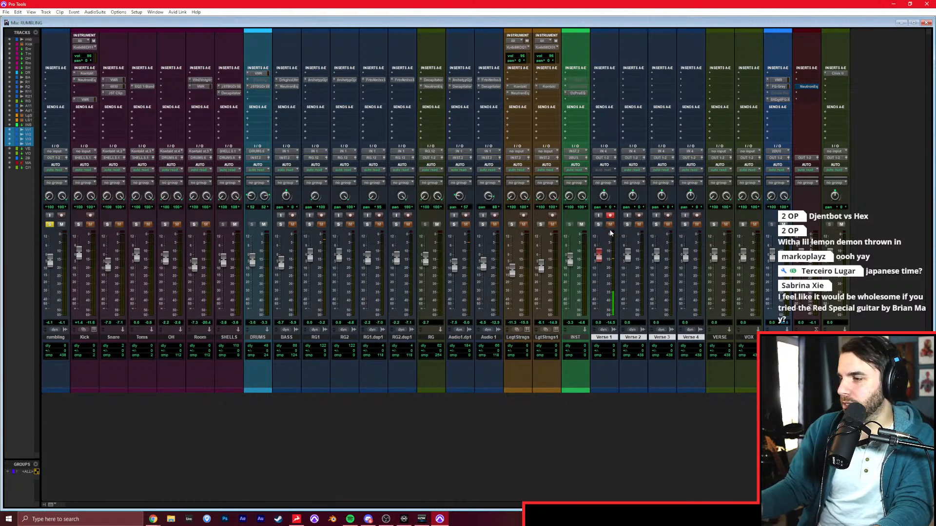
Play the song from the verse, return to the Edit window and set the playback position to bar 13.
{"action": "key", "text": "space"}
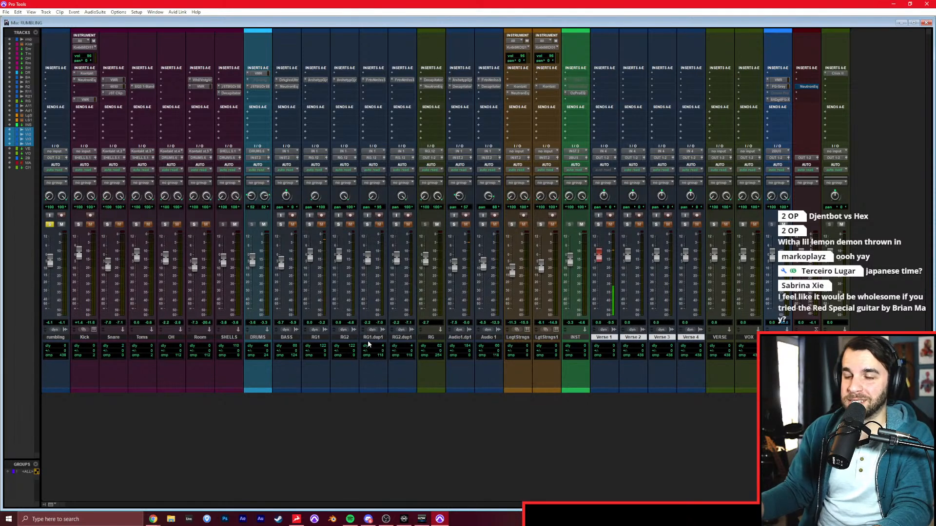
{"action": "left_click", "coordinate": [612, 337], "text": "ctrl"}
{"action": "left_click", "coordinate": [612, 337], "text": "ctrl"}
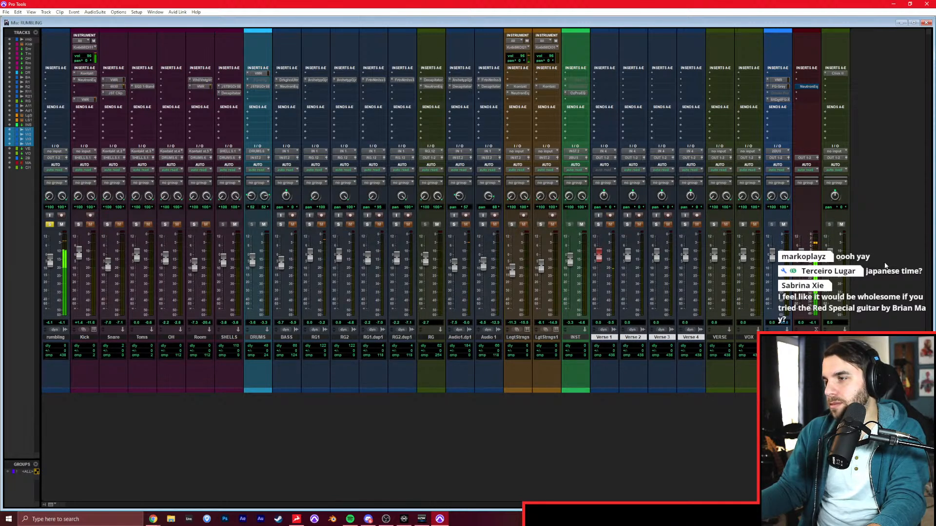
{"action": "key", "text": "ctrl+equal"}
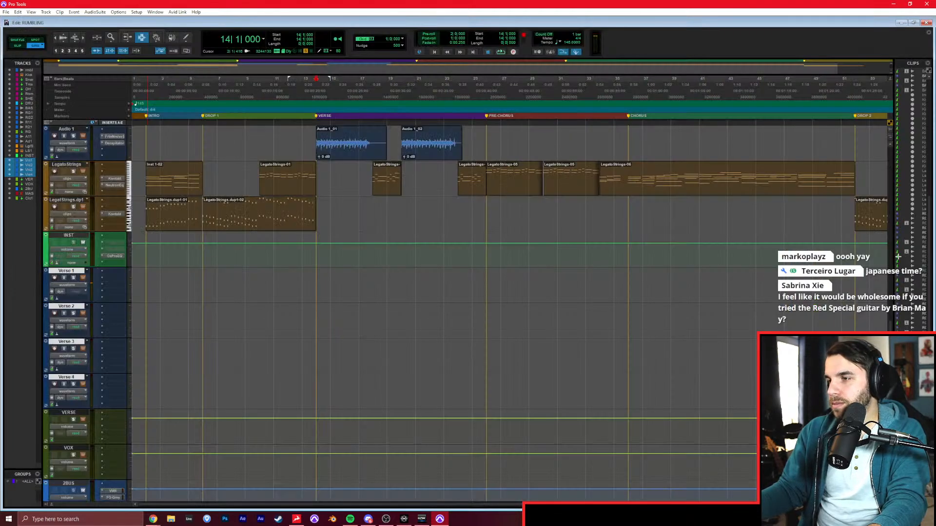
{"action": "key", "text": "KP_1"}
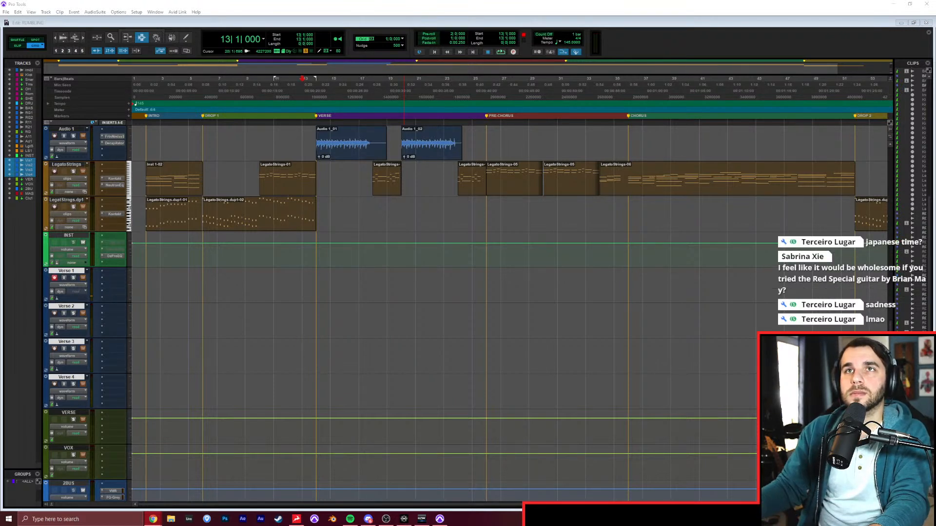
{"action": "left_click_drag", "start_coordinate": [0, 102], "coordinate": [366, 154]}
{"action": "double_click", "coordinate": [396, 100]}
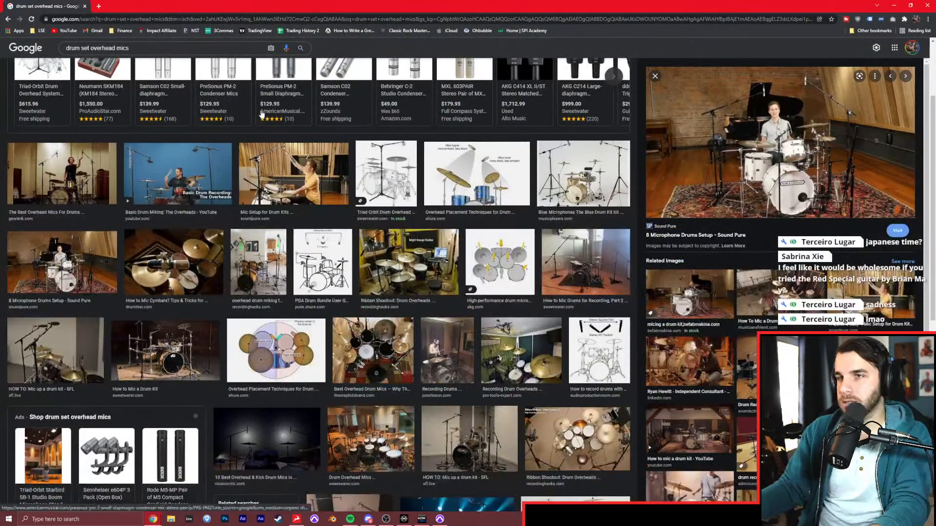
{"action": "left_click_drag", "start_coordinate": [164, 6], "coordinate": [285, 0]}
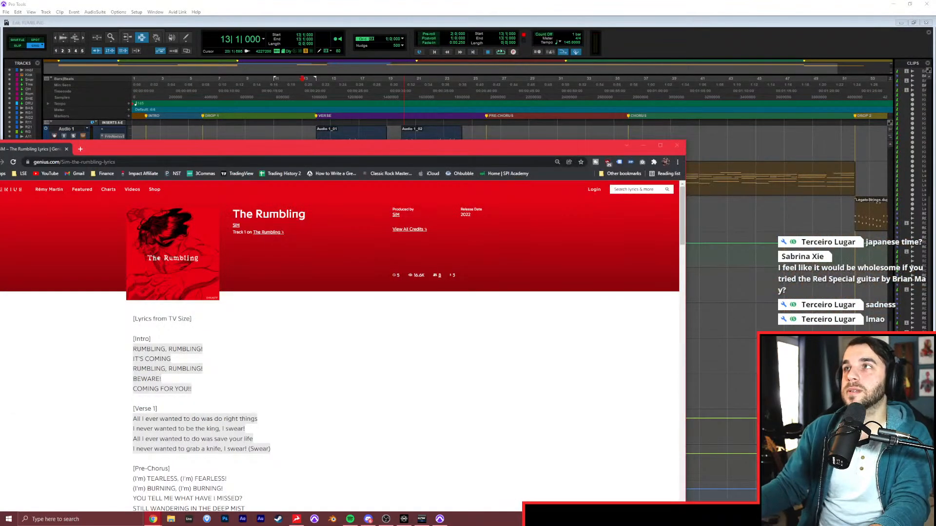
Maximize the browser window with the Genius lyrics for The Rumbling and enlarge the page around the intro and verse lyrics.
{"action": "double_click", "coordinate": [444, 141]}
{"action": "scroll", "coordinate": [507, 251], "scroll_direction": "down", "scroll_amount": 3}
{"action": "key", "text": "ctrl+plus"}
{"action": "key", "text": "ctrl+plus"}
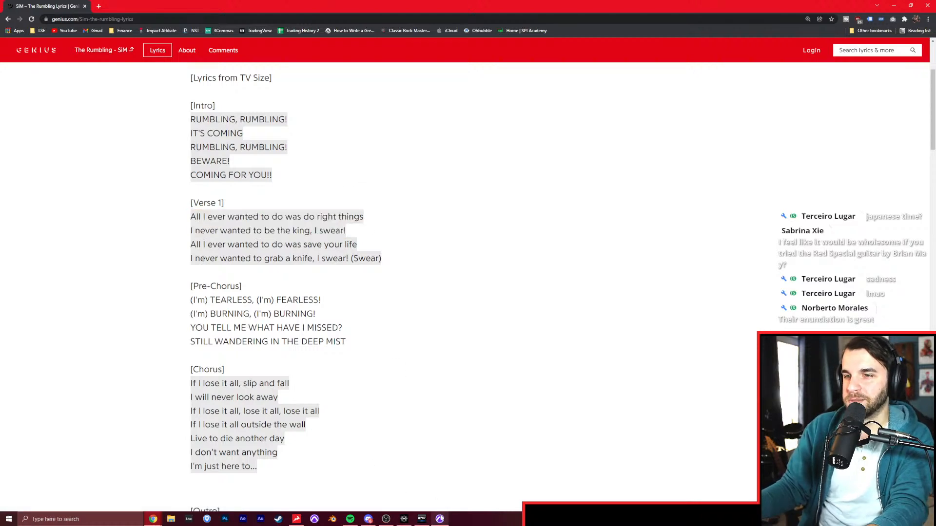
Play the session from bar 13 in Pro Tools, read the Verse 1 lyrics in the browser, and return to Pro Tools.
{"action": "left_click", "coordinate": [440, 519]}
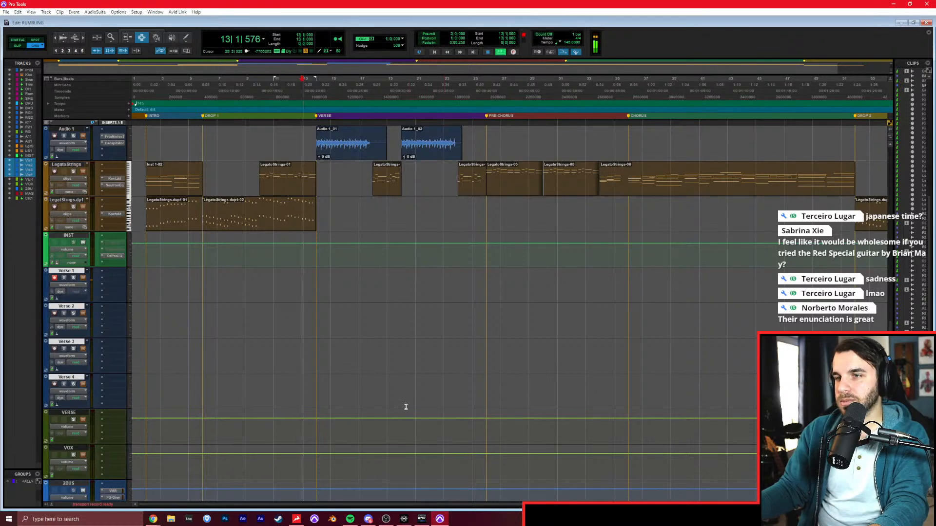
{"action": "key", "text": "alt+Tab"}
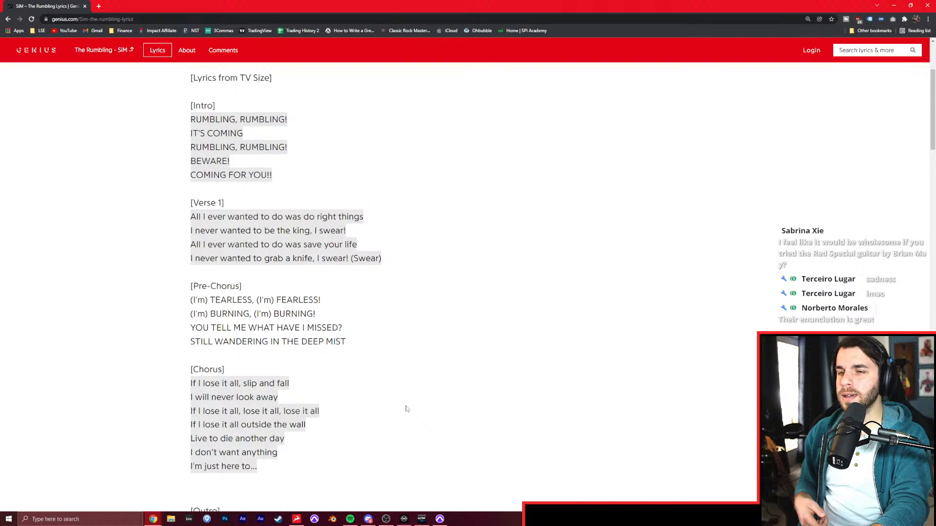
{"action": "key", "text": "alt+Tab"}
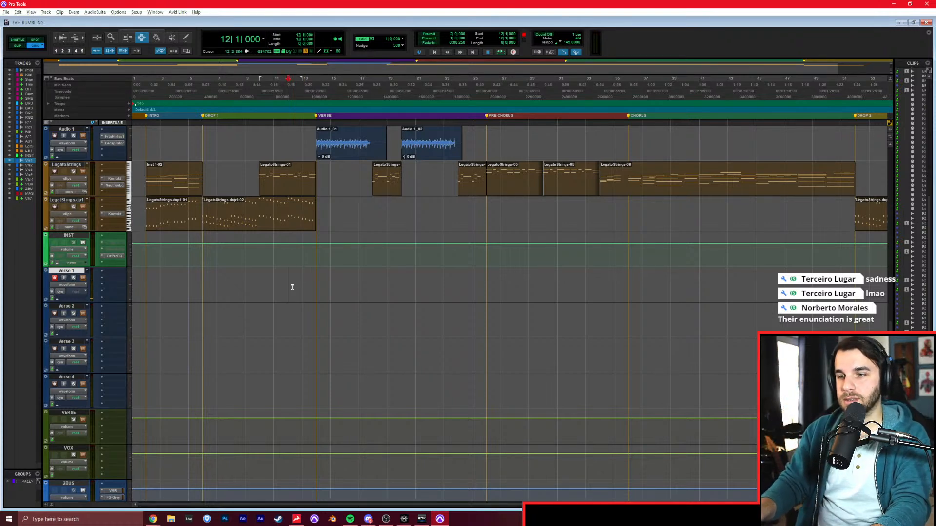
Record a short take on the Verse 1 track starting at bar 12 and stop the transport.
{"action": "key", "text": "ctrl+space"}
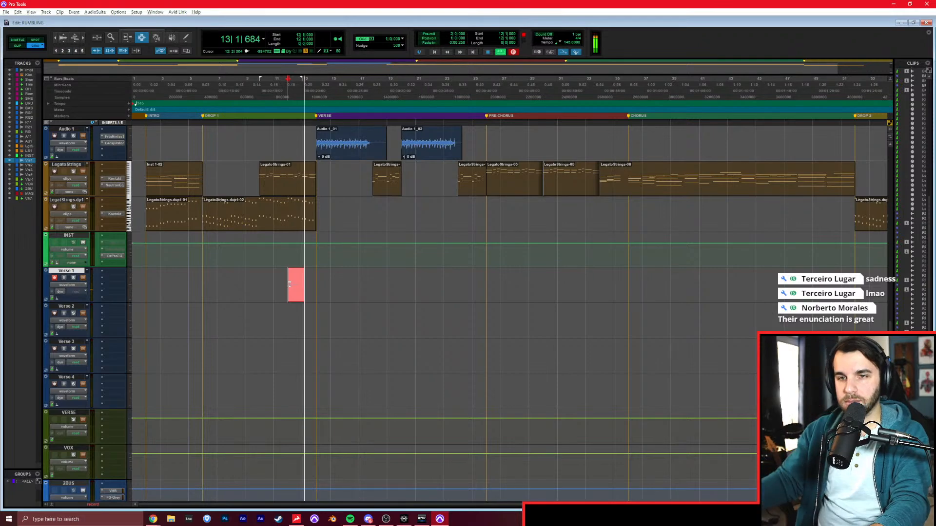
{"action": "key", "text": "space"}
{"action": "scroll", "coordinate": [290, 284], "scroll_direction": "up", "scroll_amount": 15}
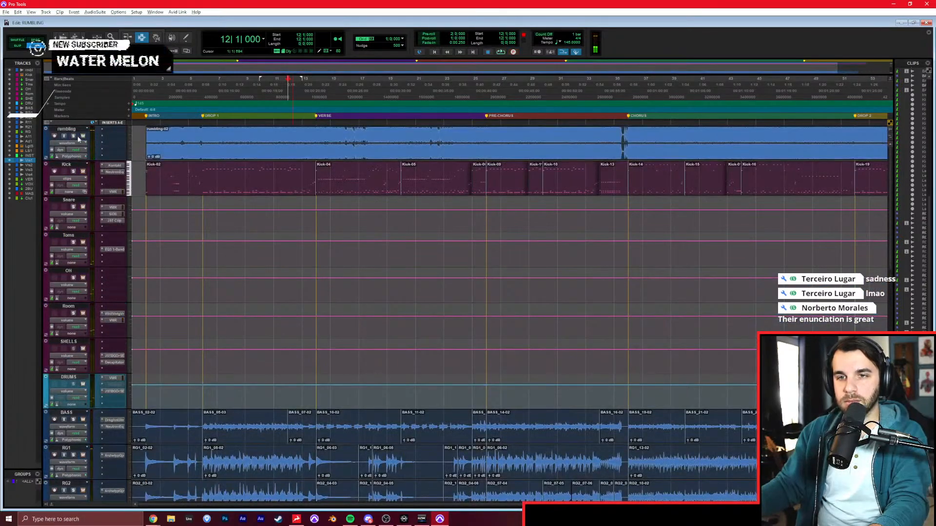
Record a new vocal take on the Verse 1 track from bar 12, reading the Verse 1 lyrics in the browser, and stop in Pro Tools.
{"action": "scroll", "coordinate": [349, 292], "scroll_direction": "down", "scroll_amount": 12}
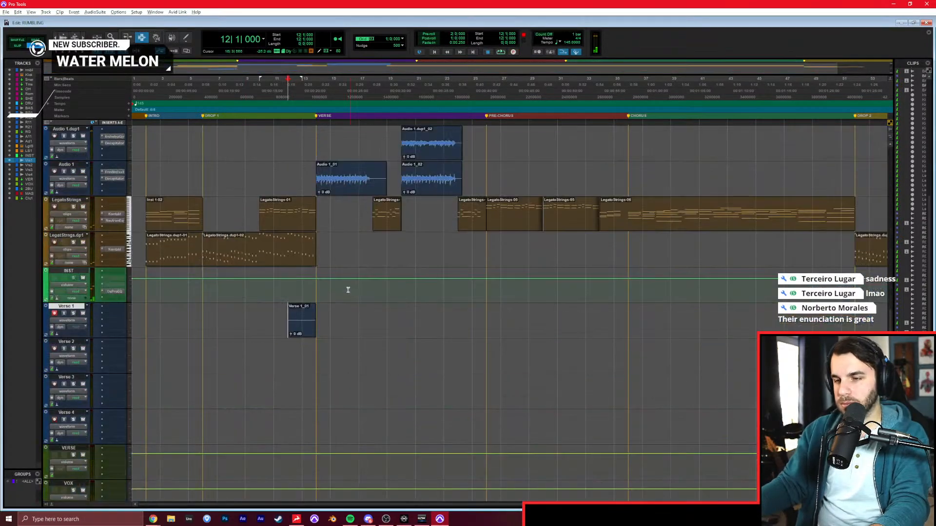
{"action": "key", "text": "ctrl+space"}
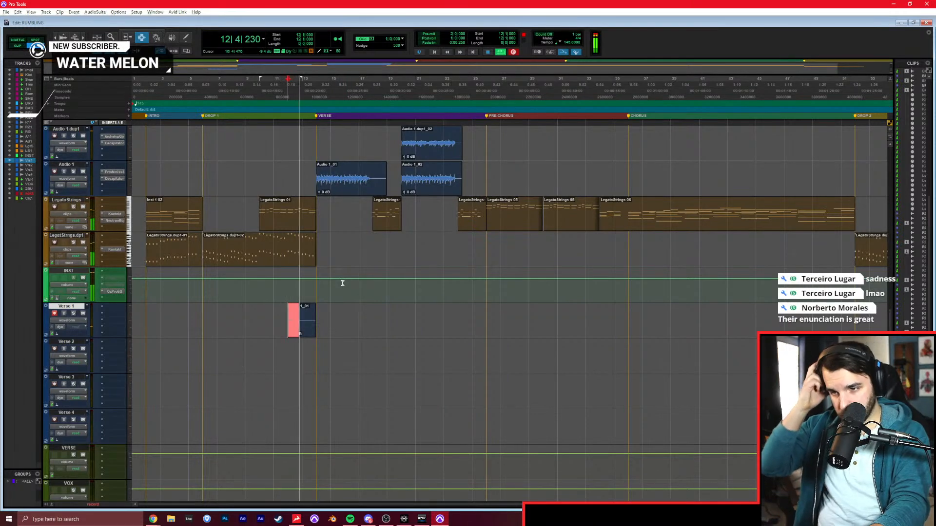
{"action": "key", "text": "alt+Tab"}
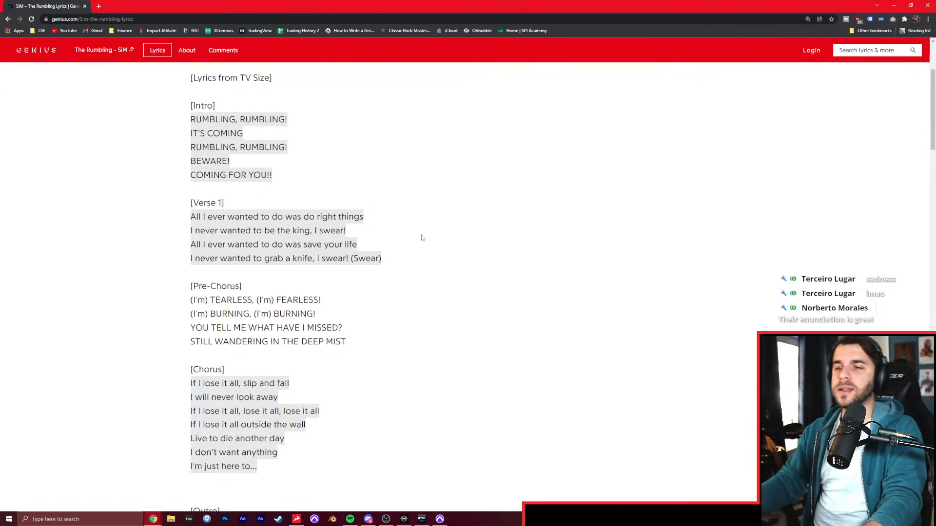
{"action": "key", "text": "alt+Tab"}
{"action": "key", "text": "space"}
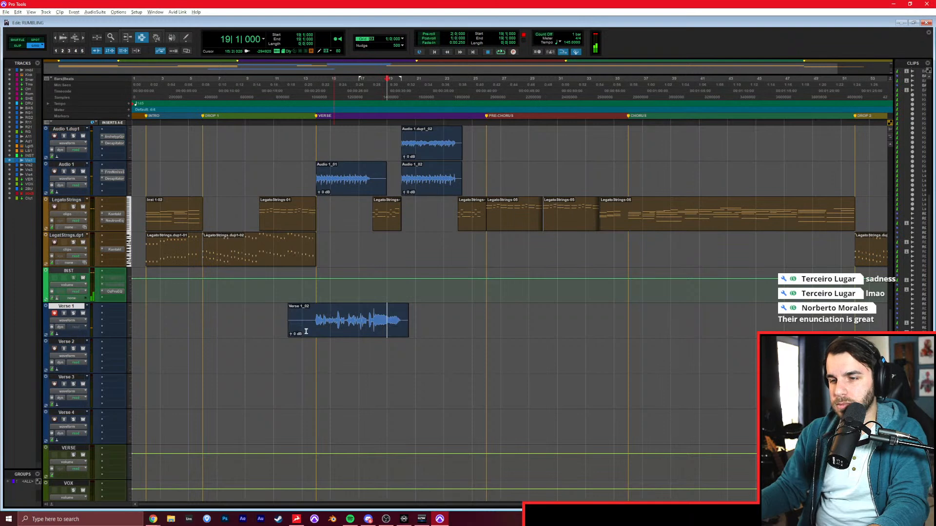
Insert Auto-Tune on the Verse 1 track, using the Alto/Tenor input type and Chromatic scale, and set the retune speed to 41.
{"action": "left_click", "coordinate": [111, 312]}
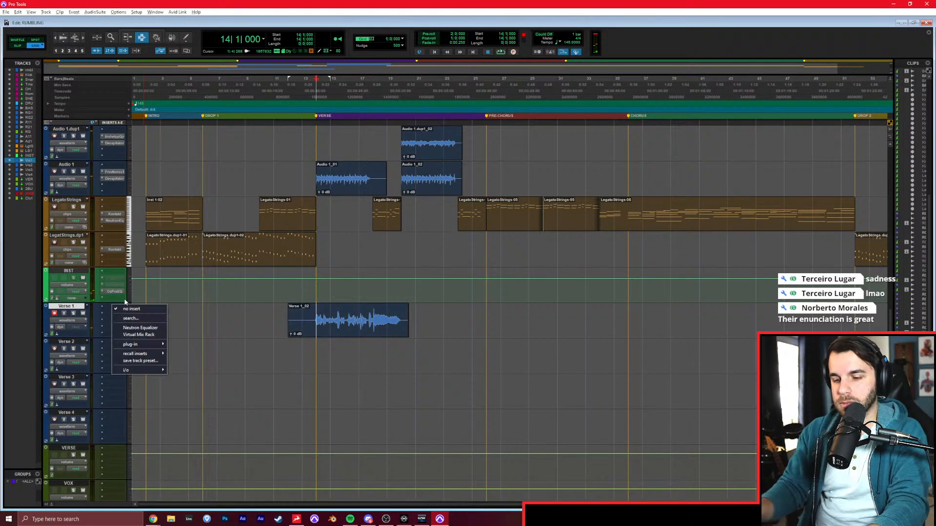
{"action": "type", "text": "auto"}
{"action": "key", "text": "Return"}
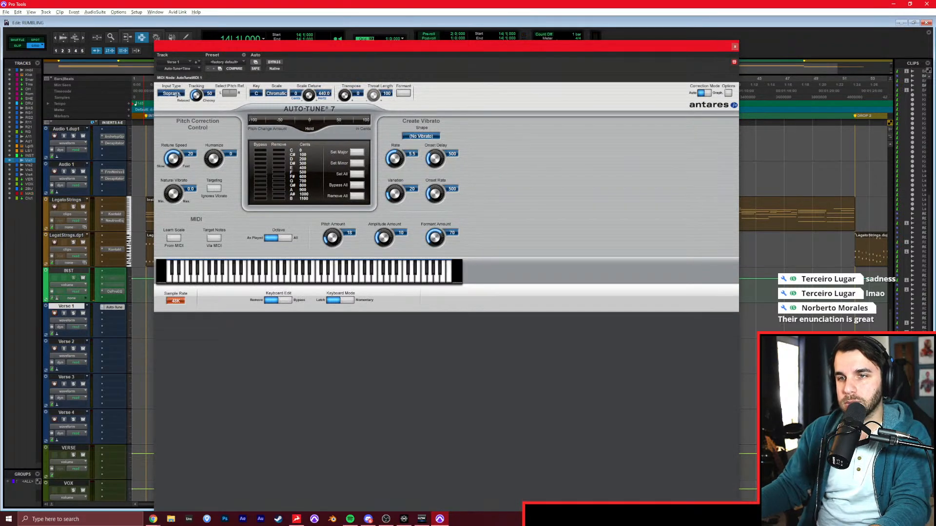
{"action": "left_click", "coordinate": [177, 94]}
{"action": "left_click", "coordinate": [173, 103]}
{"action": "left_click", "coordinate": [256, 93]}
{"action": "left_click", "coordinate": [258, 95]}
{"action": "left_click", "coordinate": [357, 163]}
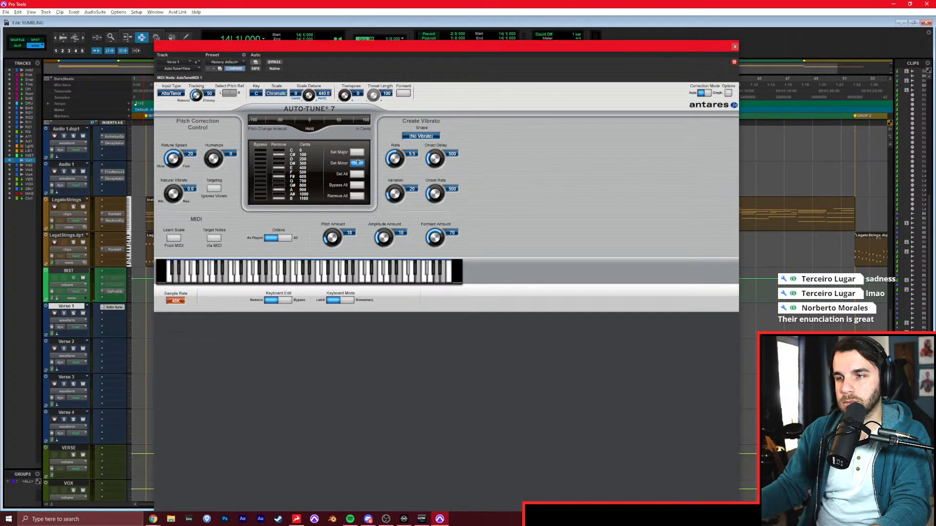
{"action": "left_click", "coordinate": [736, 48]}
{"action": "left_click", "coordinate": [114, 308]}
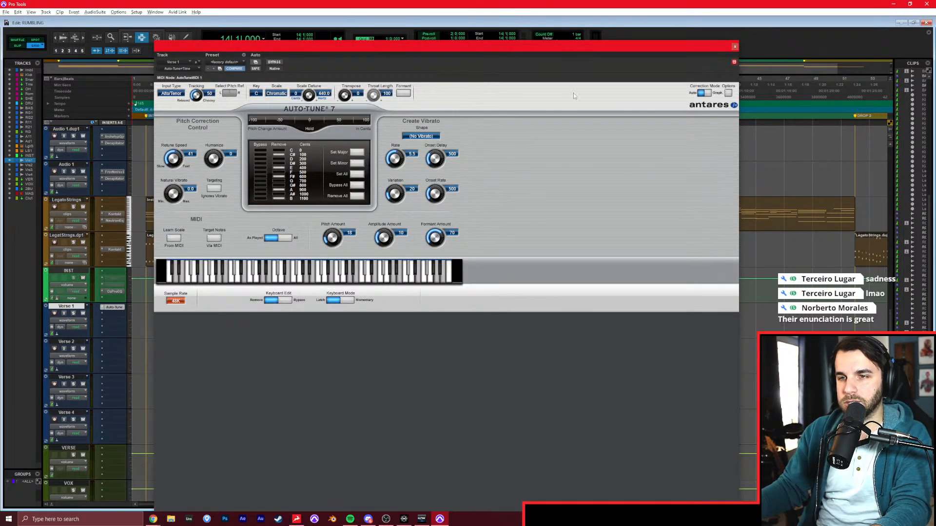
{"action": "left_click", "coordinate": [735, 48]}
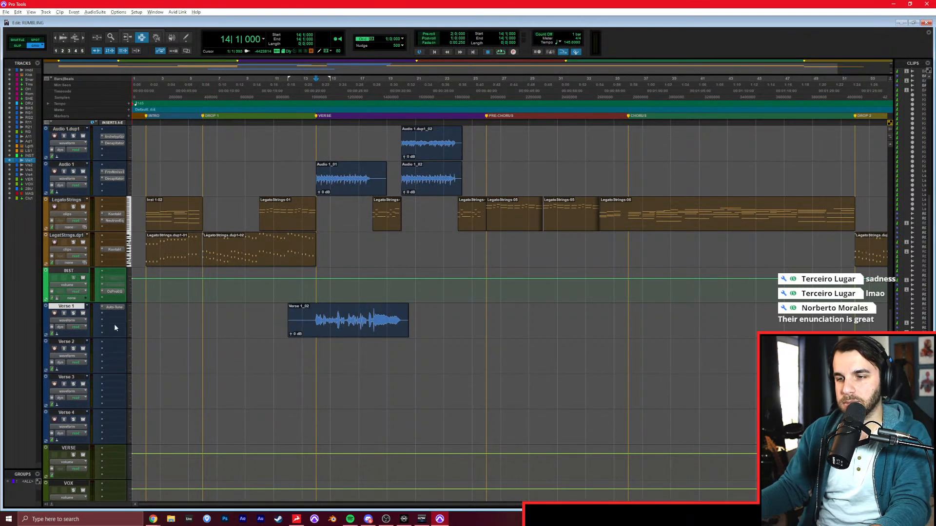
Insert Virtual Mix Rack on the next slot of the Verse 1 track and boost the high-frequency gain in its FG-S equalizer.
{"action": "left_click", "coordinate": [123, 315]}
{"action": "type", "text": "nec"}
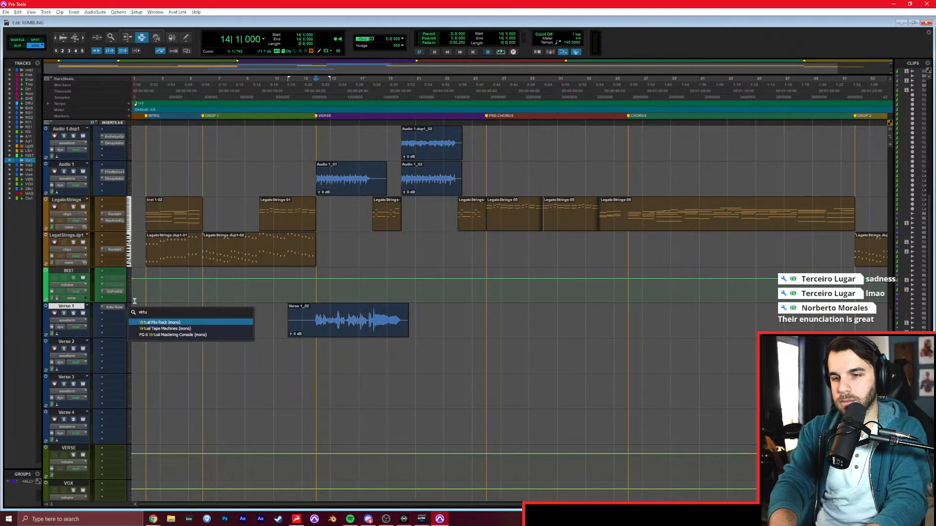
{"action": "key", "text": "Return"}
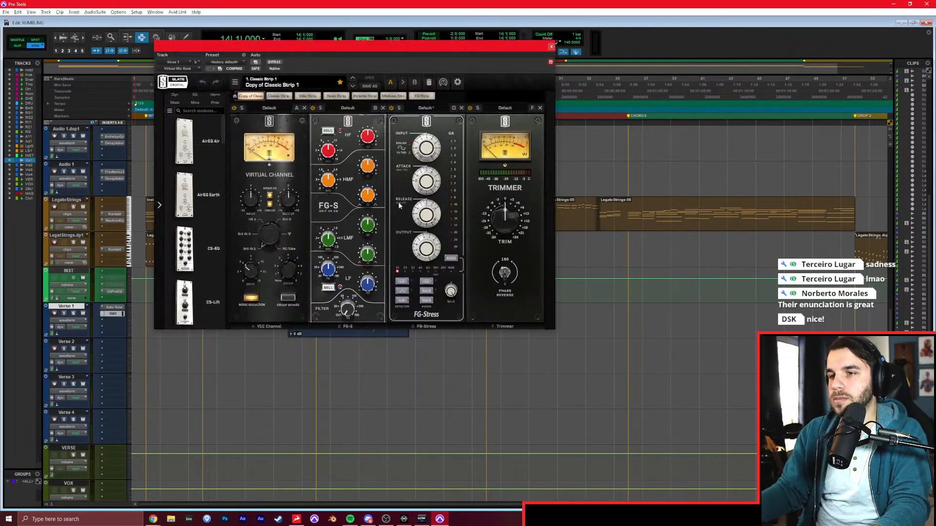
{"action": "left_click_drag", "start_coordinate": [368, 136], "coordinate": [369, 131]}
Play the soloed Verse 1 take while adjusting the FG-Stress compressor, and set the FG-S high-frequency gain to about +2 dB.
{"action": "key", "text": "space"}
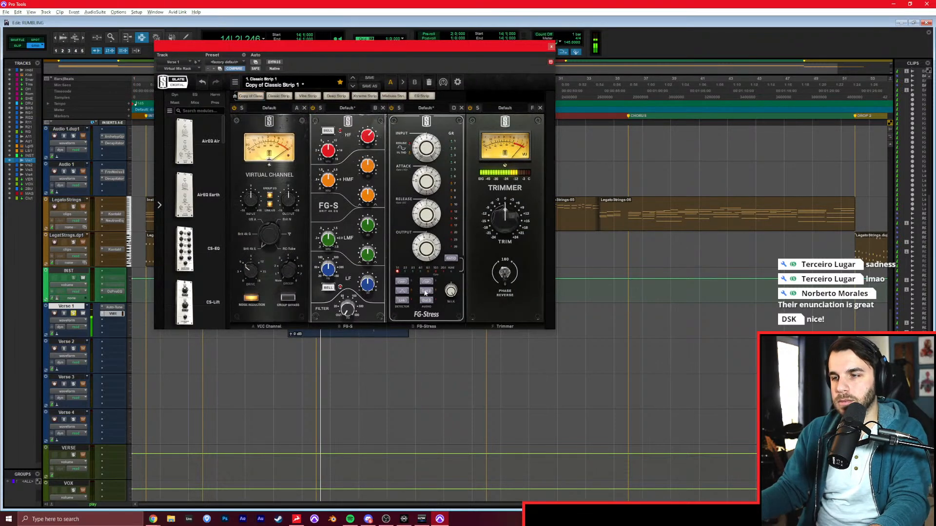
{"action": "left_click_drag", "start_coordinate": [426, 148], "coordinate": [429, 193]}
{"action": "left_click_drag", "start_coordinate": [423, 150], "coordinate": [418, 165]}
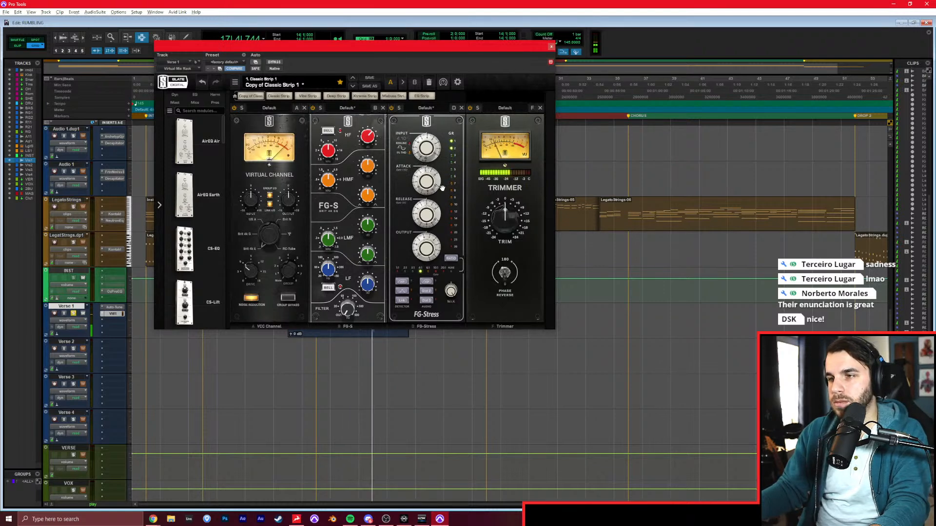
{"action": "left_click_drag", "start_coordinate": [369, 144], "coordinate": [368, 141]}
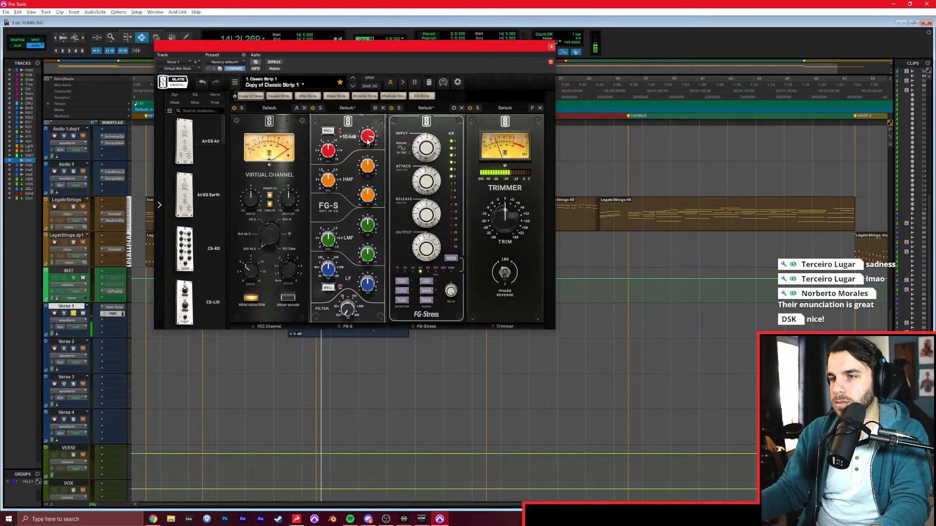
{"action": "left_click", "coordinate": [551, 47]}
Insert EchoBoy on the VERSE aux track and set its mode to Ping-Pong.
{"action": "left_click", "coordinate": [109, 454]}
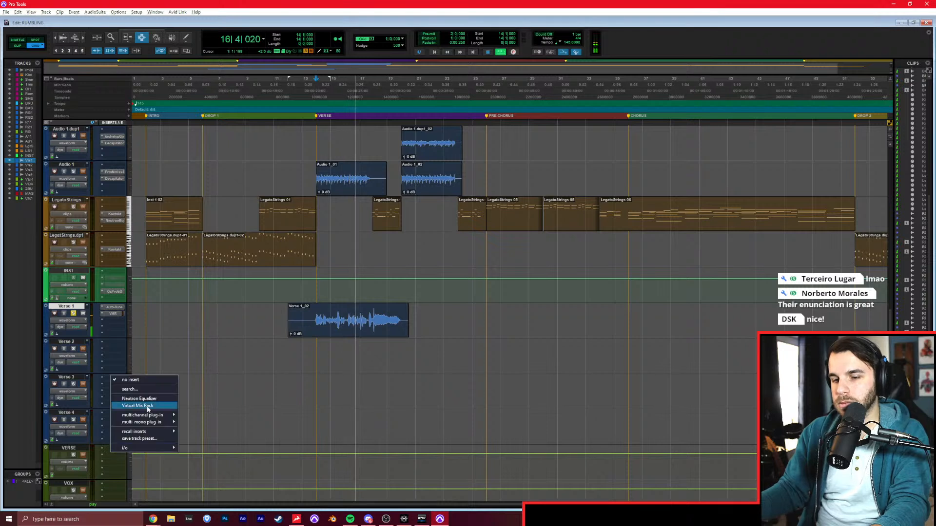
{"action": "left_click", "coordinate": [147, 406]}
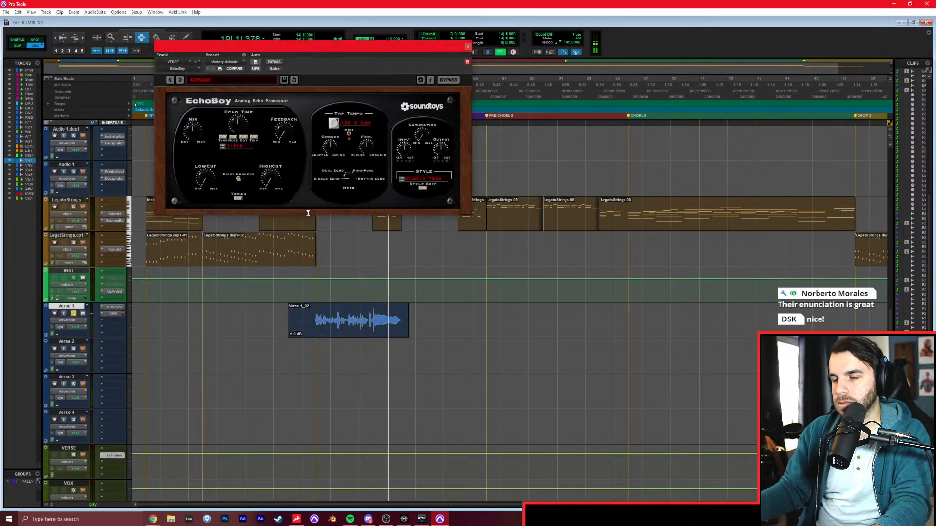
{"action": "left_click", "coordinate": [351, 182]}
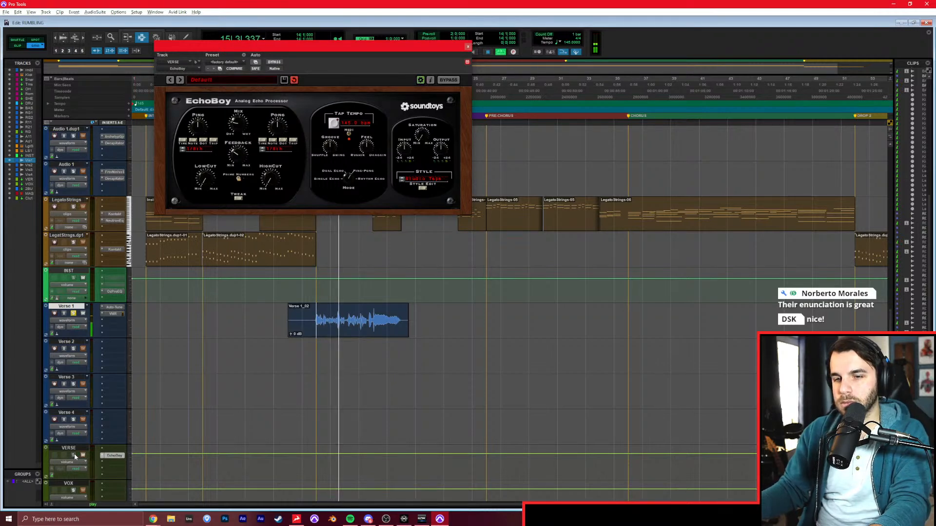
In the Mix window, route the outputs of Verse 1 through Verse 4 to the VERSE track and the VERSE output to VOX.
{"action": "key", "text": "ctrl+equal"}
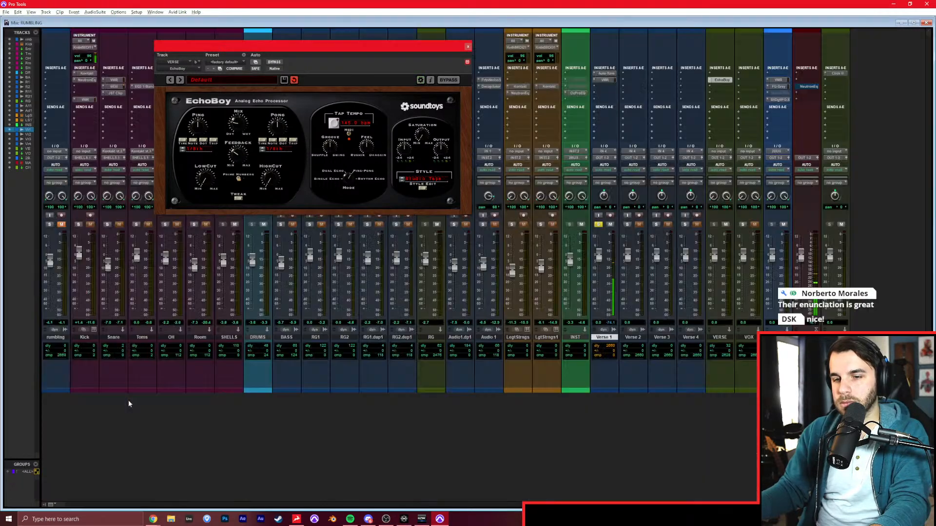
{"action": "left_click", "coordinate": [688, 338], "text": "shift"}
{"action": "left_click", "coordinate": [690, 157]}
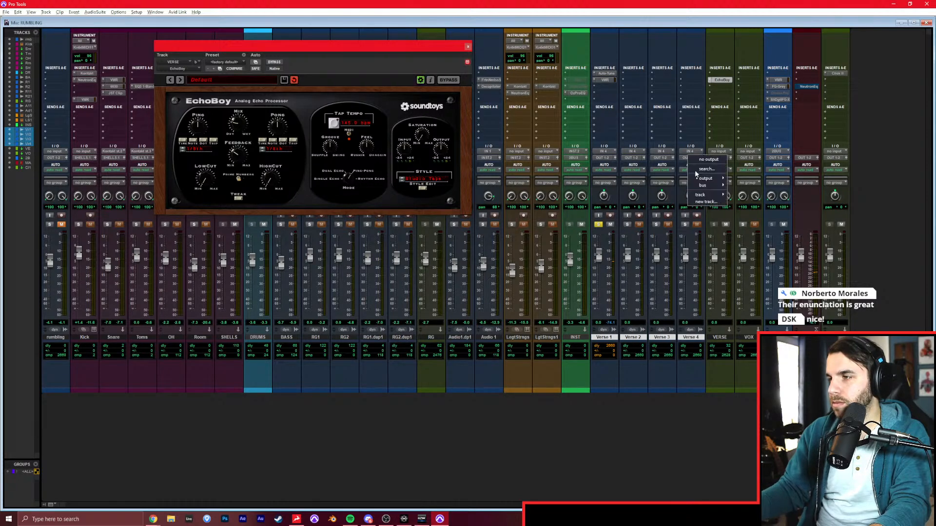
{"action": "mouse_move", "coordinate": [702, 194]}
{"action": "left_click", "coordinate": [746, 250]}
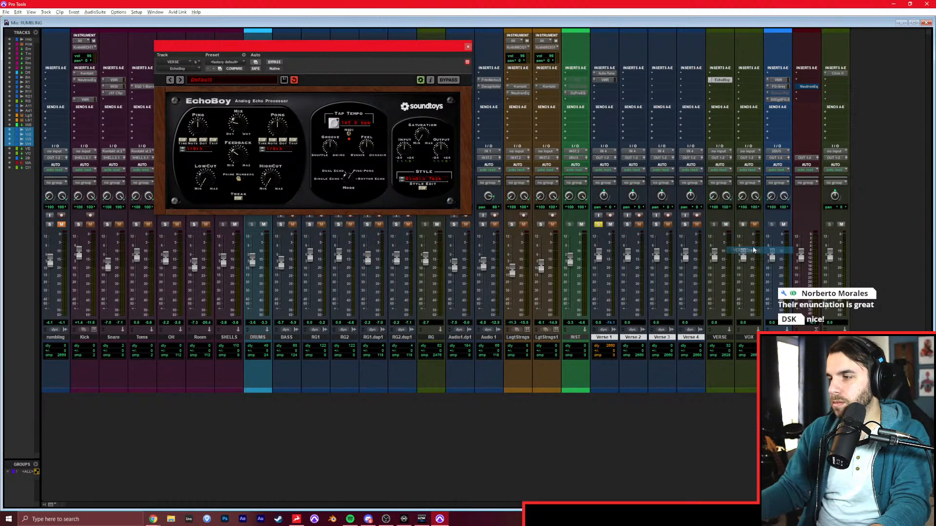
{"action": "left_click", "coordinate": [716, 161]}
{"action": "mouse_move", "coordinate": [728, 194]}
{"action": "left_click", "coordinate": [772, 257]}
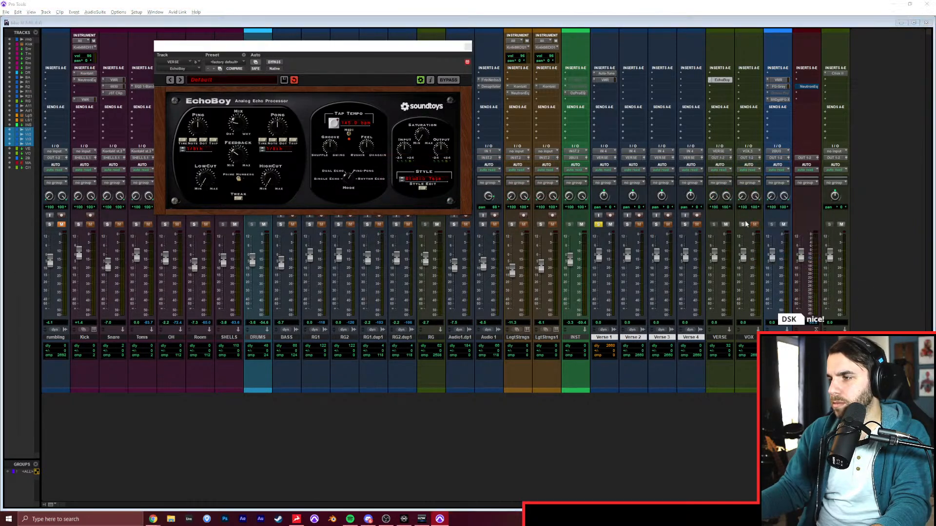
Balance the mix during playback: lower INST to -7.0 dB, raise Verse 1 to about +6 dB and VERSE to about +2 dB.
{"action": "key", "text": "space"}
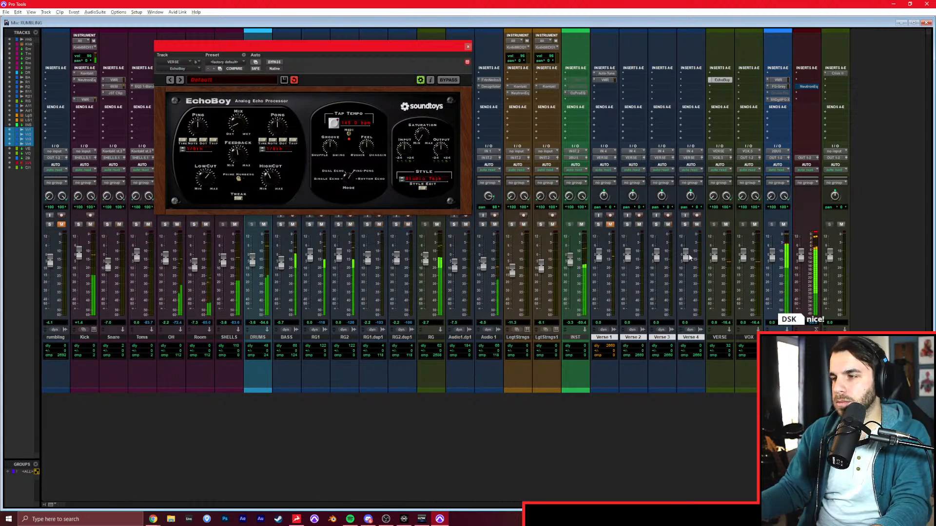
{"action": "key", "text": "ctrl+equal"}
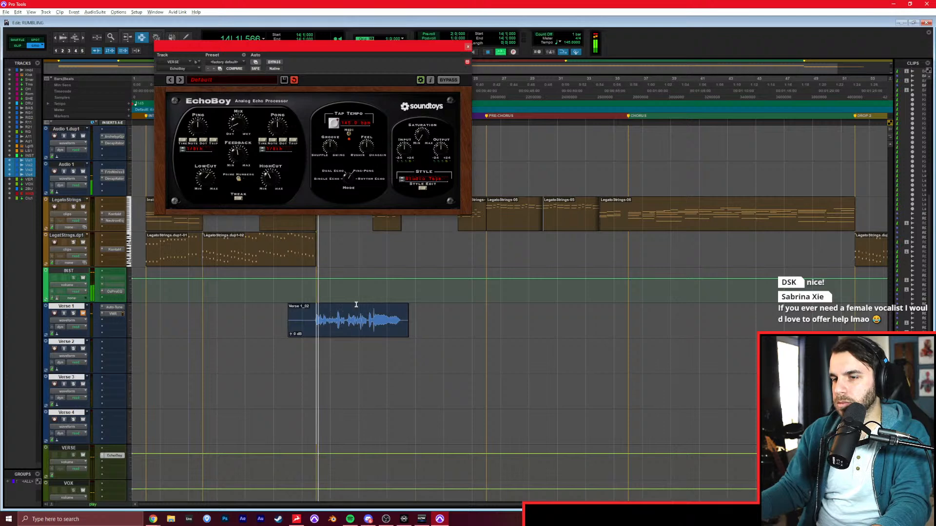
{"action": "key", "text": "ctrl+equal"}
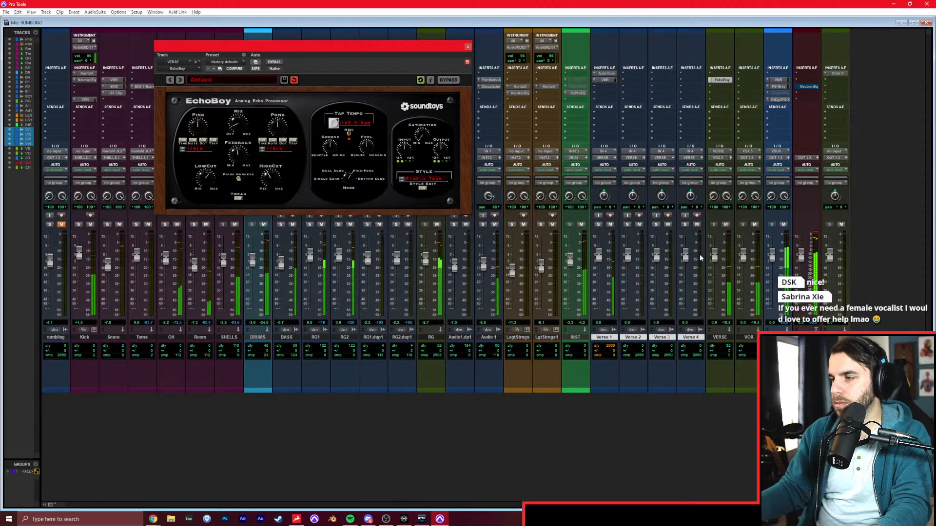
{"action": "left_click", "coordinate": [744, 87]}
{"action": "left_click", "coordinate": [741, 62]}
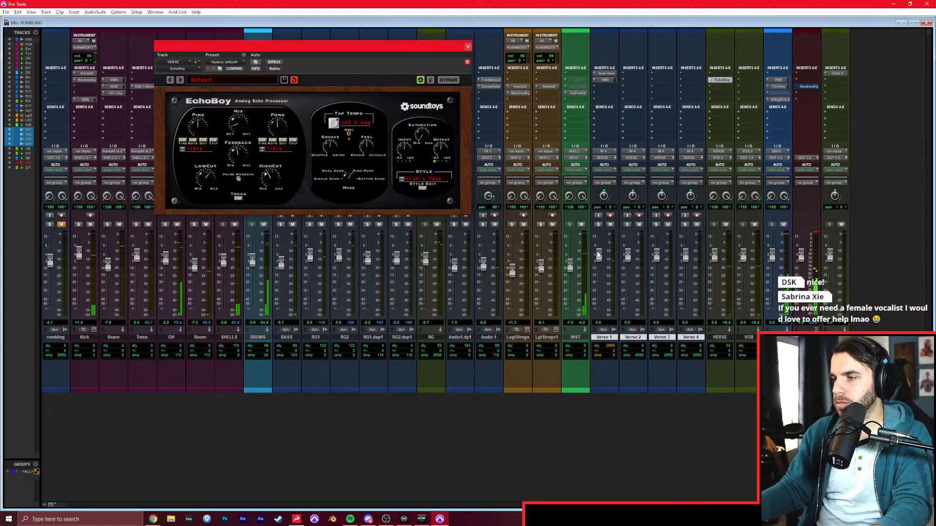
{"action": "left_click_drag", "start_coordinate": [600, 259], "coordinate": [601, 253]}
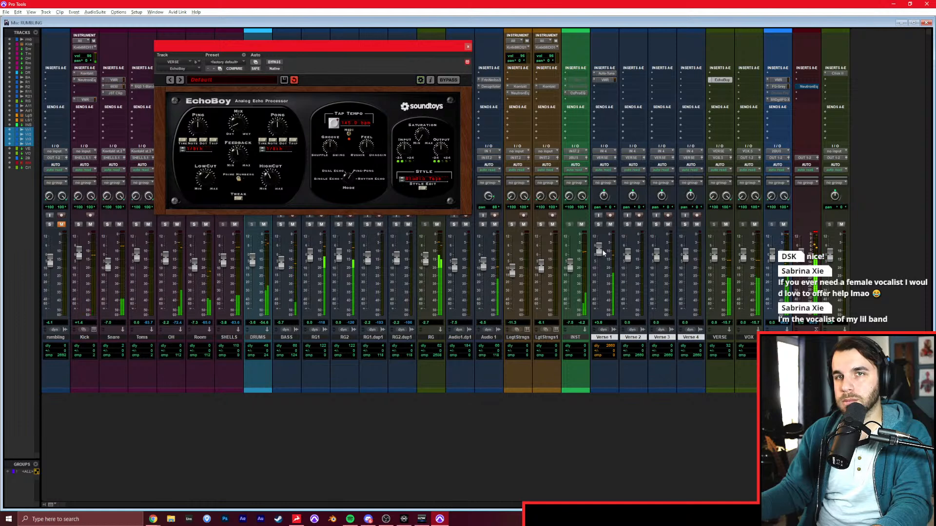
{"action": "left_click_drag", "start_coordinate": [716, 259], "coordinate": [713, 255]}
{"action": "left_click_drag", "start_coordinate": [598, 250], "coordinate": [598, 244]}
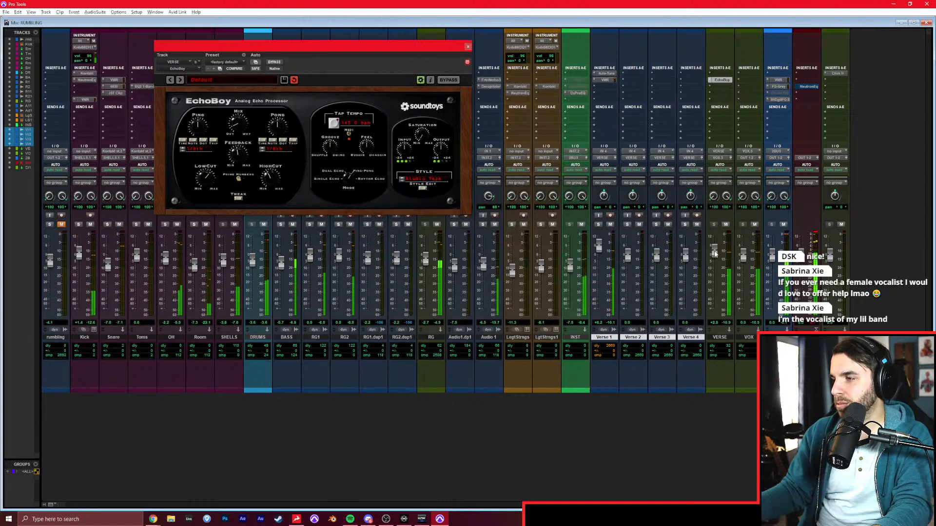
Return to the Edit window, place the edit cursor at bar 20 near the end of the Verse 1 take, and stop playback.
{"action": "key", "text": "ctrl+equal"}
{"action": "left_click", "coordinate": [391, 312]}
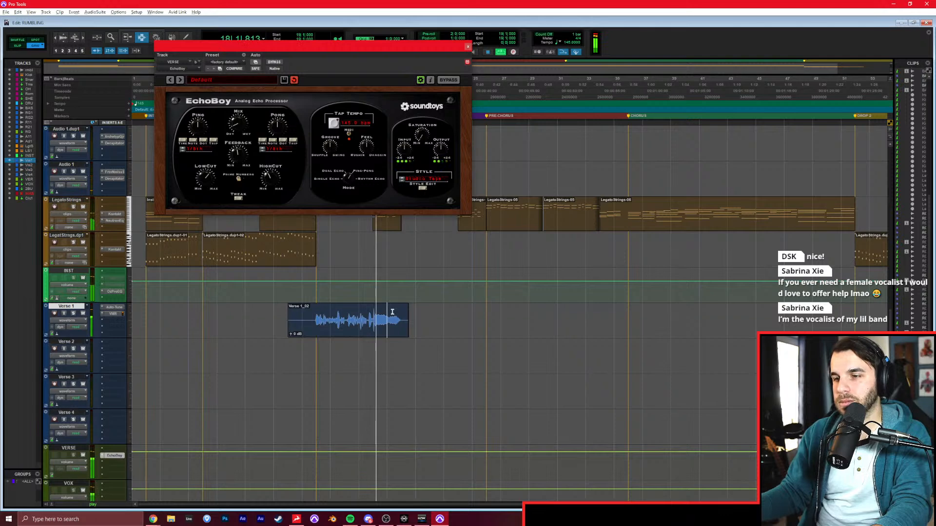
{"action": "key", "text": "t"}
{"action": "key", "text": "t"}
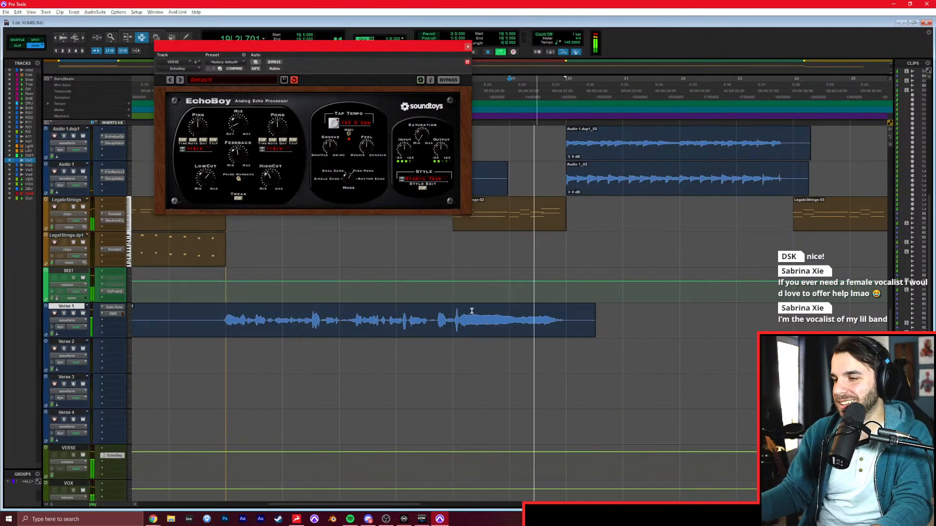
{"action": "key", "text": "r"}
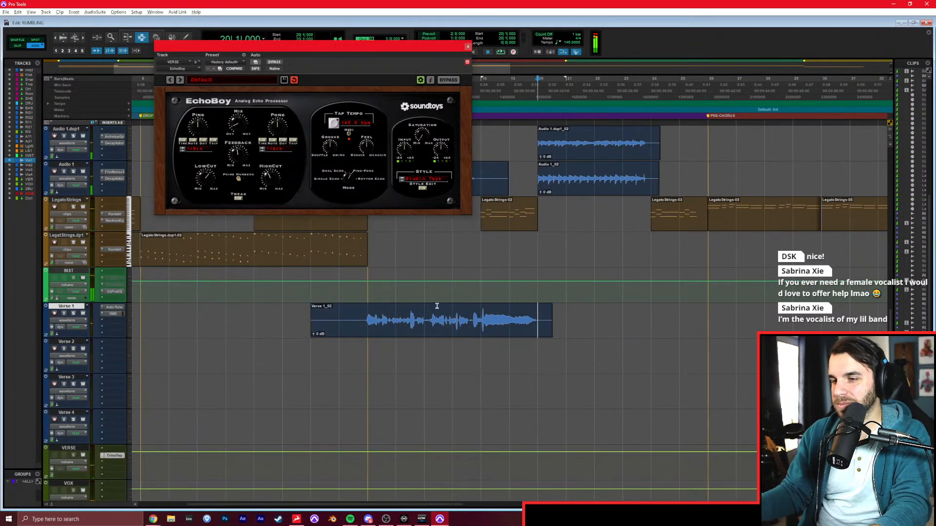
{"action": "key", "text": "space"}
Play the soloed rumbling reference track from bar 20 while reading the verse lyrics in the browser, and return to Pro Tools.
{"action": "scroll", "coordinate": [436, 331], "scroll_direction": "up", "scroll_amount": 10}
{"action": "scroll", "coordinate": [435, 331], "scroll_direction": "up", "scroll_amount": 1}
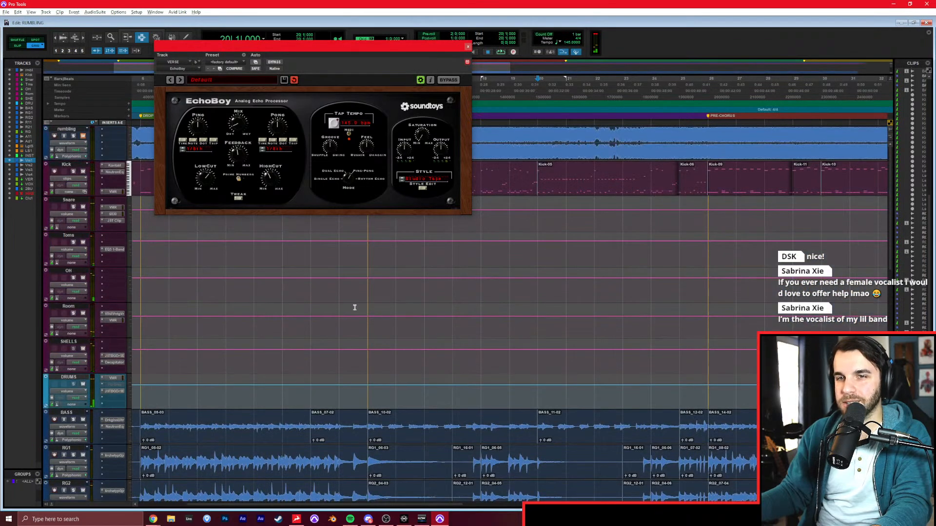
{"action": "key", "text": "alt+Tab"}
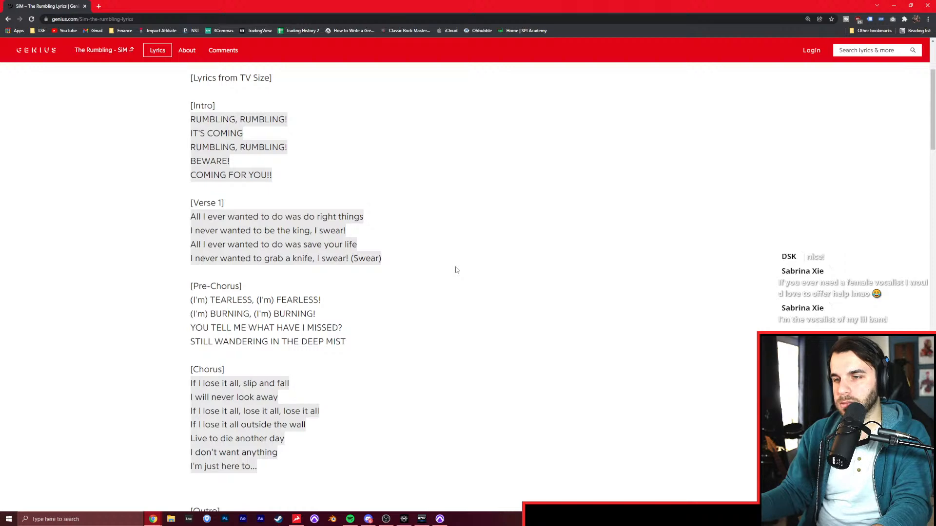
{"action": "scroll", "coordinate": [456, 269], "scroll_direction": "down", "scroll_amount": 8}
{"action": "scroll", "coordinate": [492, 293], "scroll_direction": "up", "scroll_amount": 11}
{"action": "key", "text": "alt+Tab"}
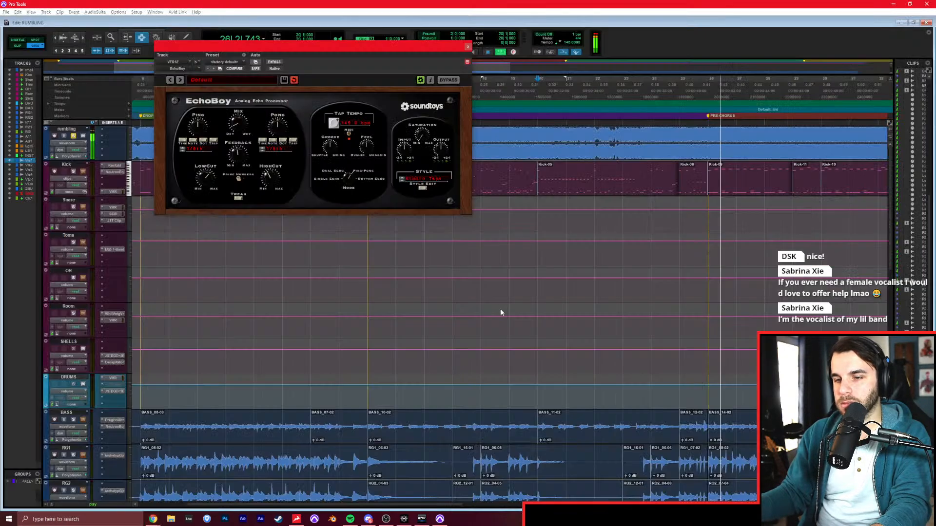
Set the playback position to bar 19, close the EchoBoy window, and bring up the Genius lyrics in the browser.
{"action": "left_click", "coordinate": [509, 319]}
{"action": "left_click", "coordinate": [466, 48]}
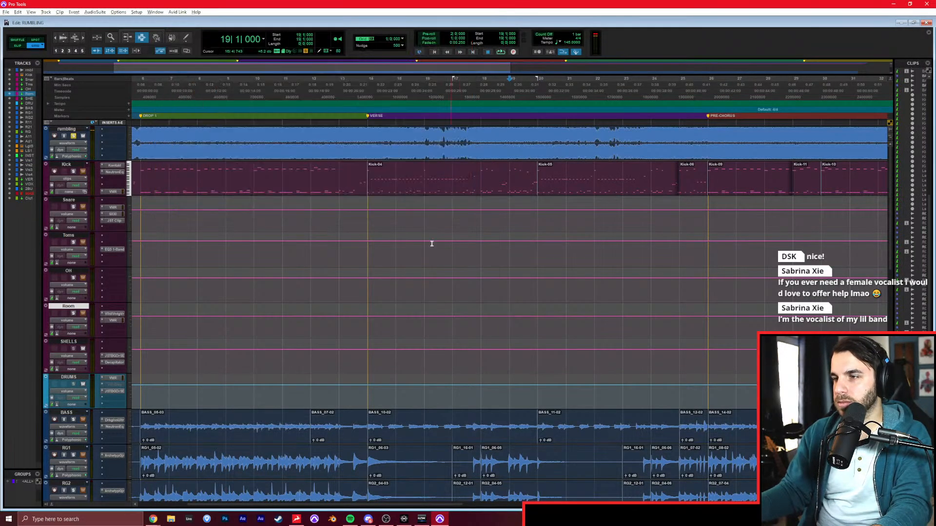
{"action": "scroll", "coordinate": [481, 265], "scroll_direction": "down", "scroll_amount": 6}
{"action": "key", "text": "alt+Tab"}
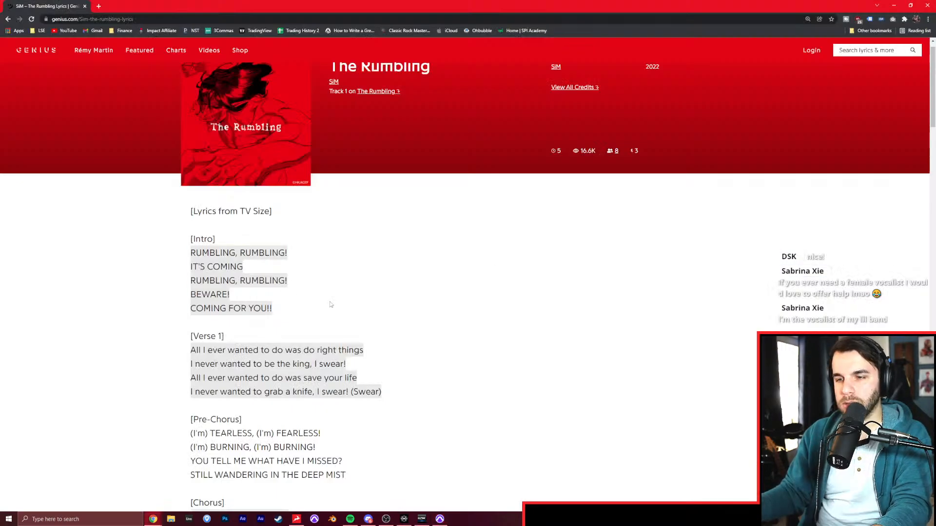
Record-arm Verse 1 and record the second half of the verse from bar 18 while reading the lyrics in the browser, and return to Pro Tools.
{"action": "scroll", "coordinate": [369, 298], "scroll_direction": "down", "scroll_amount": 3}
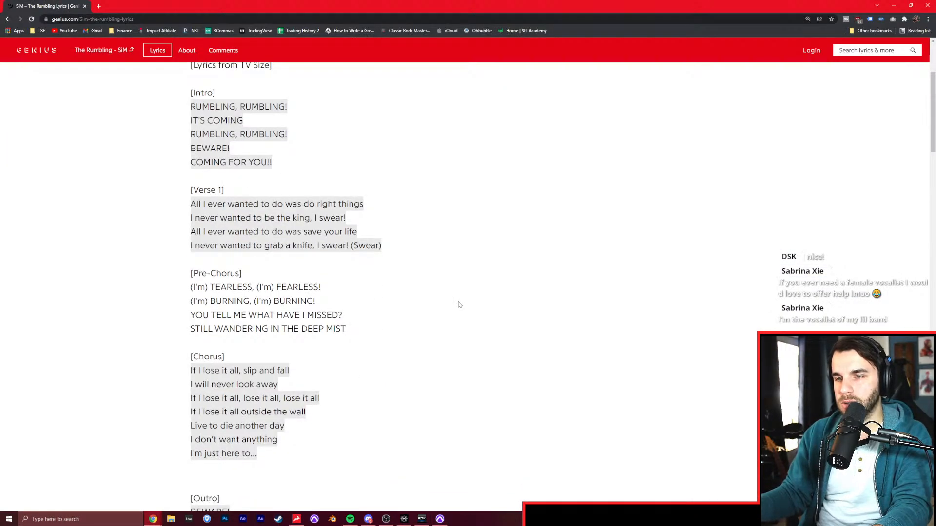
{"action": "key", "text": "alt+Tab"}
{"action": "scroll", "coordinate": [518, 364], "scroll_direction": "down", "scroll_amount": 4}
{"action": "left_click", "coordinate": [509, 361]}
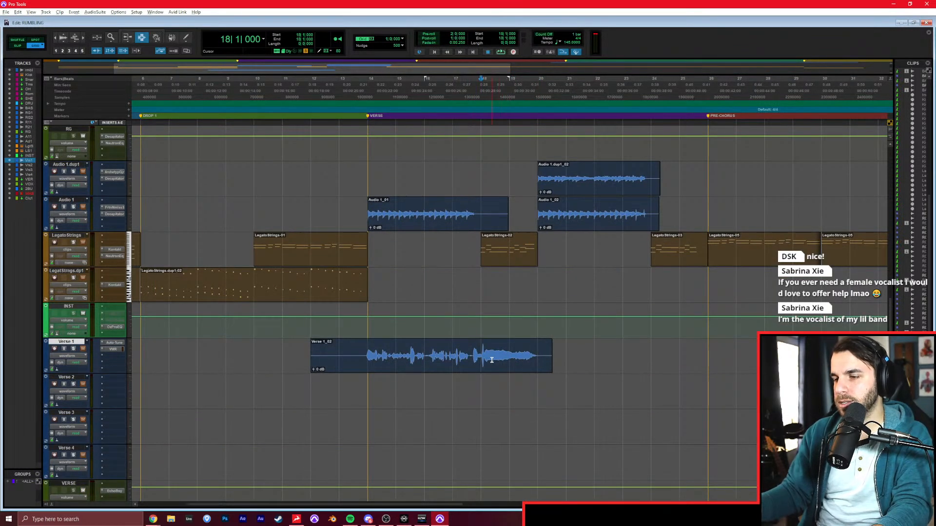
{"action": "key", "text": "ctrl+space"}
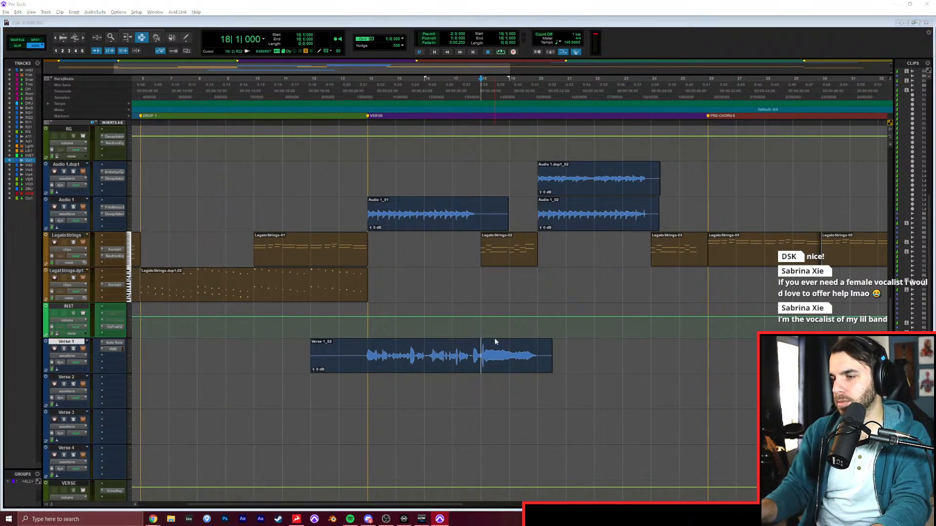
{"action": "key", "text": "Return"}
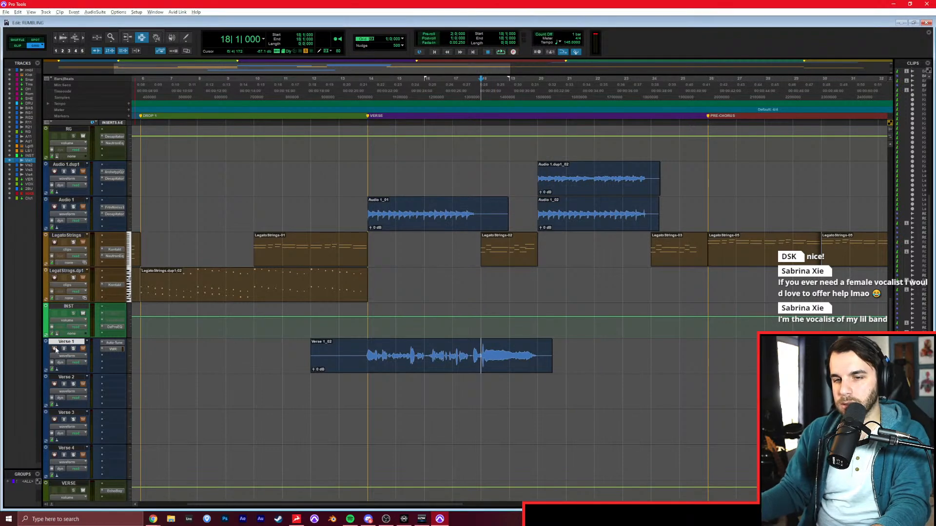
{"action": "left_click", "coordinate": [54, 349]}
{"action": "key", "text": "alt+Tab"}
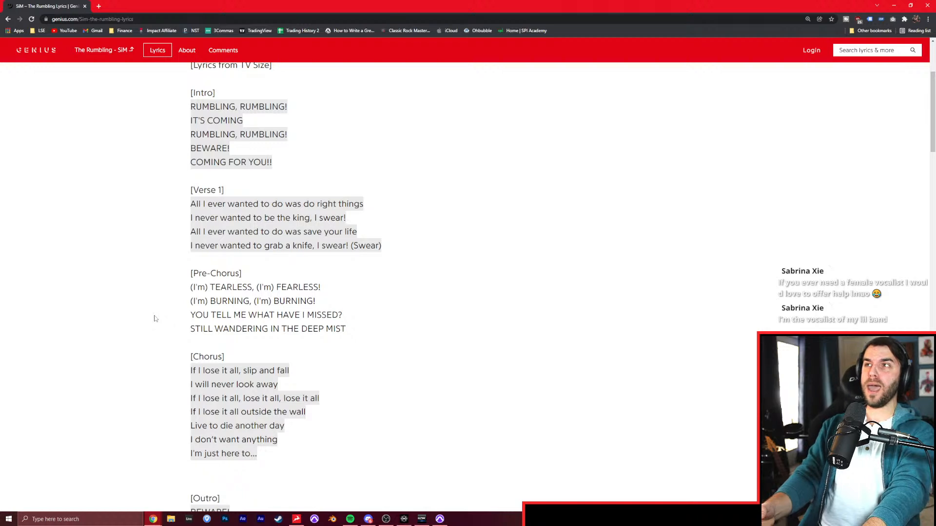
{"action": "key", "text": "alt+Tab"}
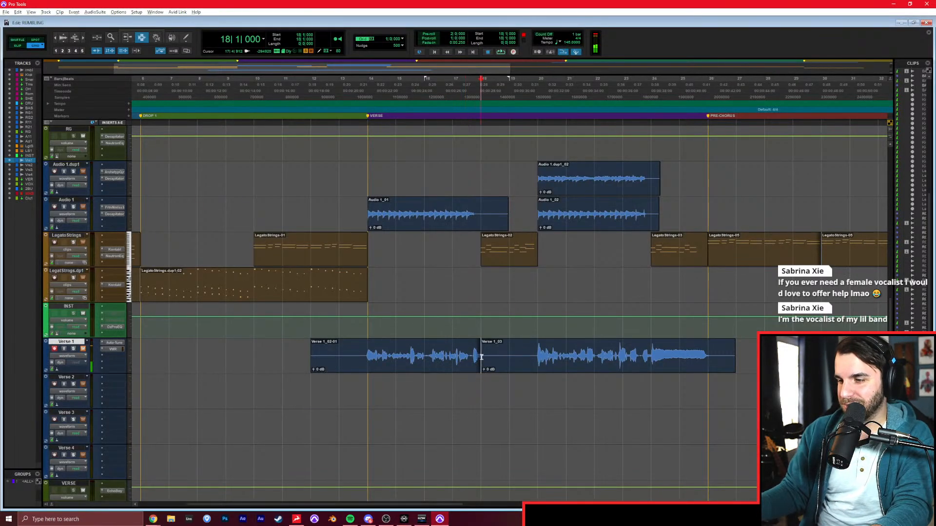
In Slip mode, extend the first Verse 1 clip to about bar 20, over the start of the new take.
{"action": "key", "text": "F6"}
{"action": "key", "text": "F2"}
{"action": "left_click_drag", "start_coordinate": [470, 356], "coordinate": [534, 362]}
{"action": "key", "text": "F7"}
Play across the join between the two Verse 1 clips from about bar 19, and stop playback.
{"action": "left_click", "coordinate": [512, 362]}
{"action": "key", "text": "space"}
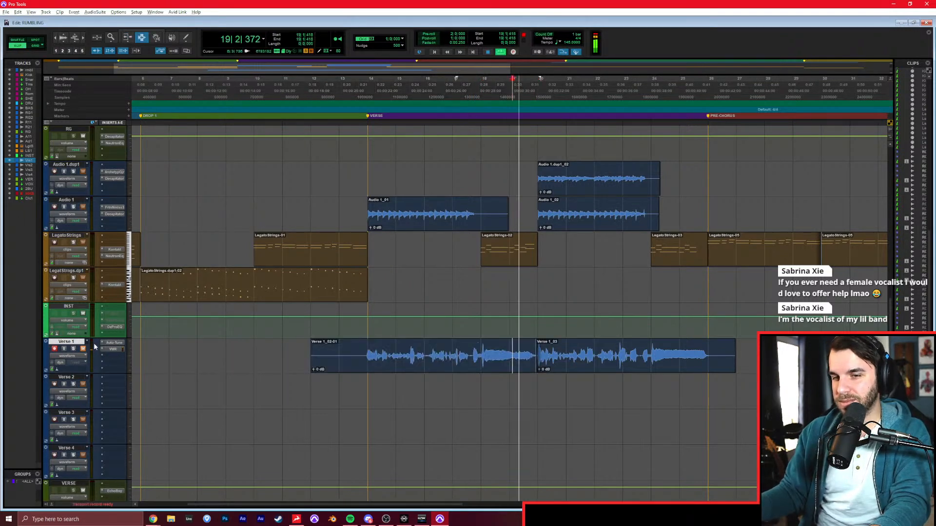
{"action": "key", "text": "space"}
{"action": "left_click", "coordinate": [83, 349]}
{"action": "key", "text": "space"}
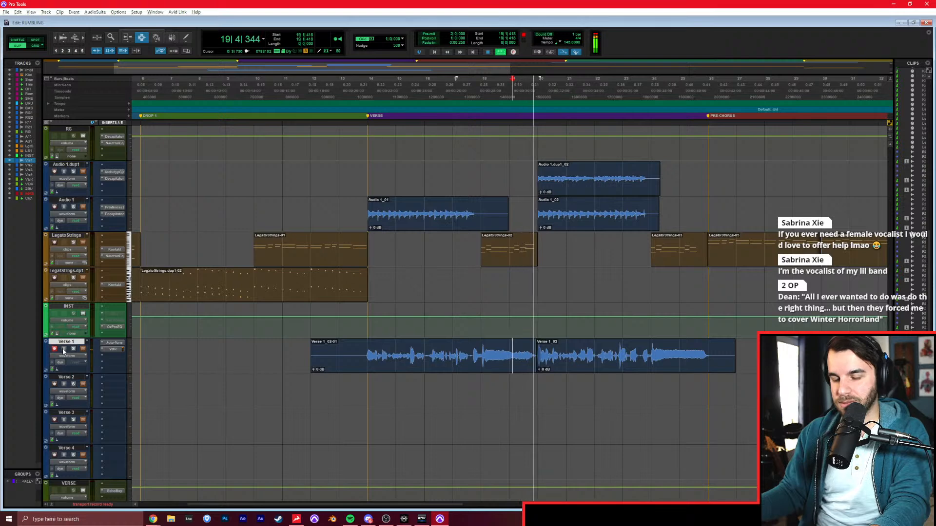
{"action": "scroll", "coordinate": [68, 341], "scroll_direction": "up", "scroll_amount": 4}
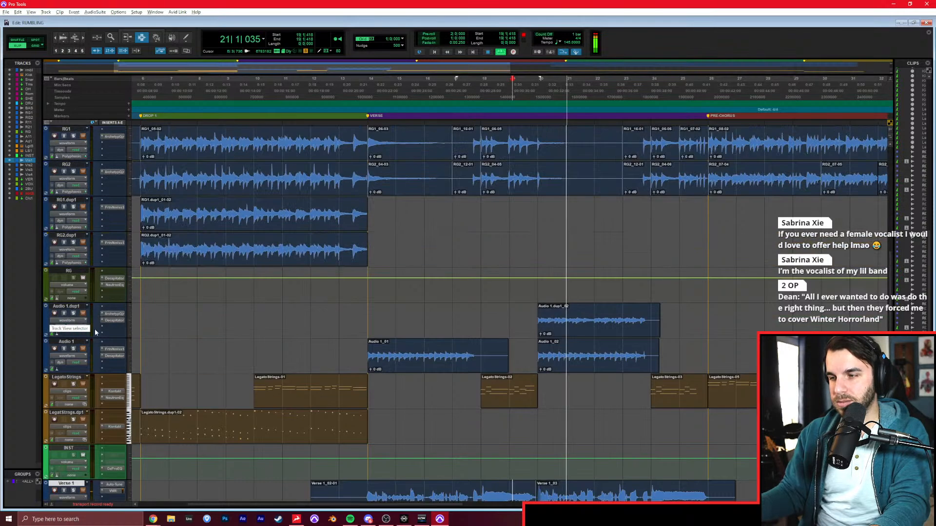
{"action": "scroll", "coordinate": [73, 327], "scroll_direction": "down", "scroll_amount": 5}
{"action": "key", "text": "space"}
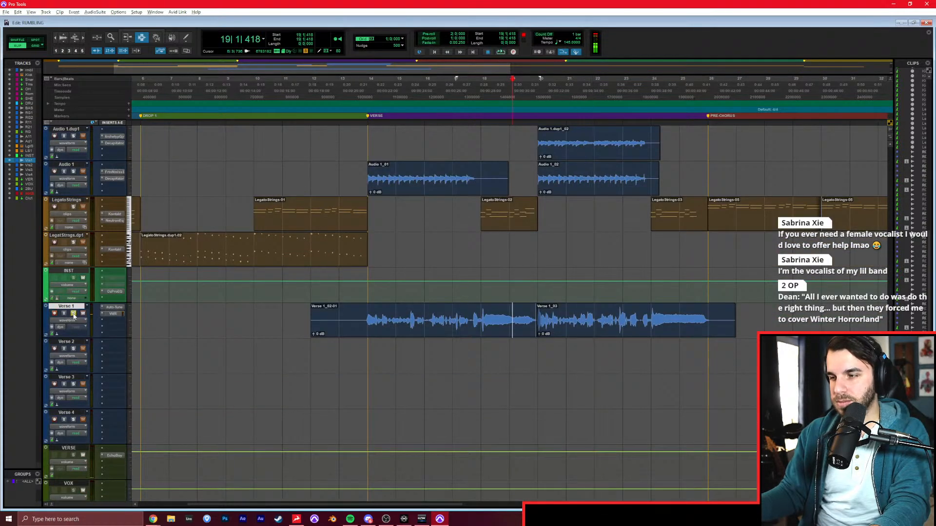
Unsolo the rumbling reference track, disarm Verse 1, and play the vocal with the full mix from bar 19.
{"action": "scroll", "coordinate": [119, 244], "scroll_direction": "up", "scroll_amount": 7}
{"action": "scroll", "coordinate": [117, 244], "scroll_direction": "up", "scroll_amount": 7}
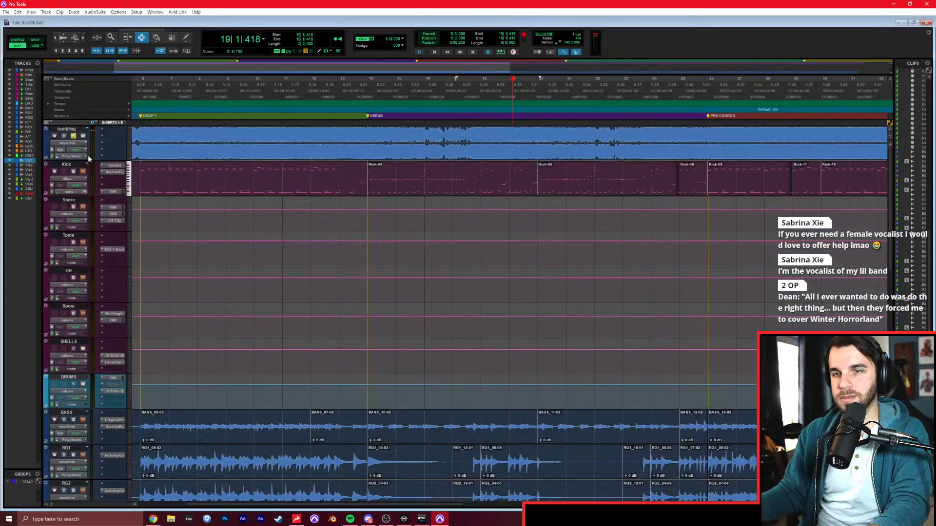
{"action": "scroll", "coordinate": [234, 268], "scroll_direction": "down", "scroll_amount": 14}
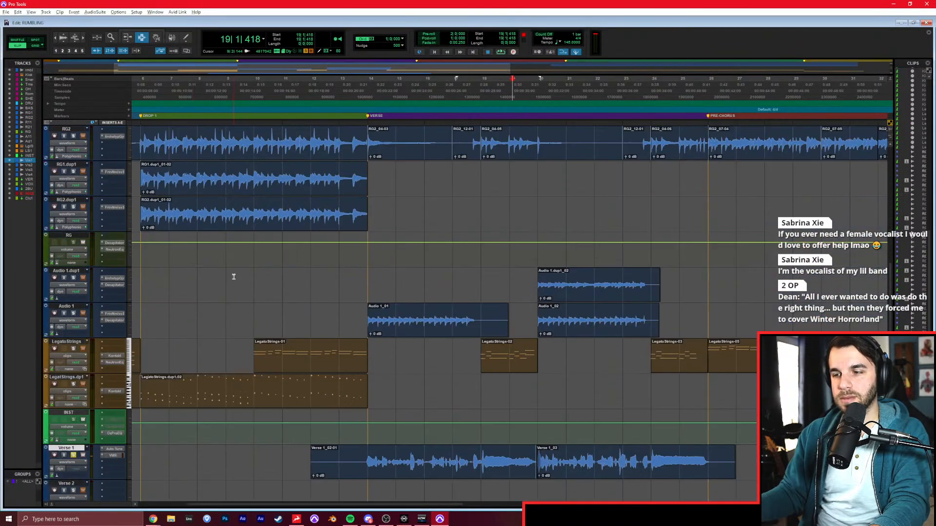
{"action": "left_click", "coordinate": [54, 278]}
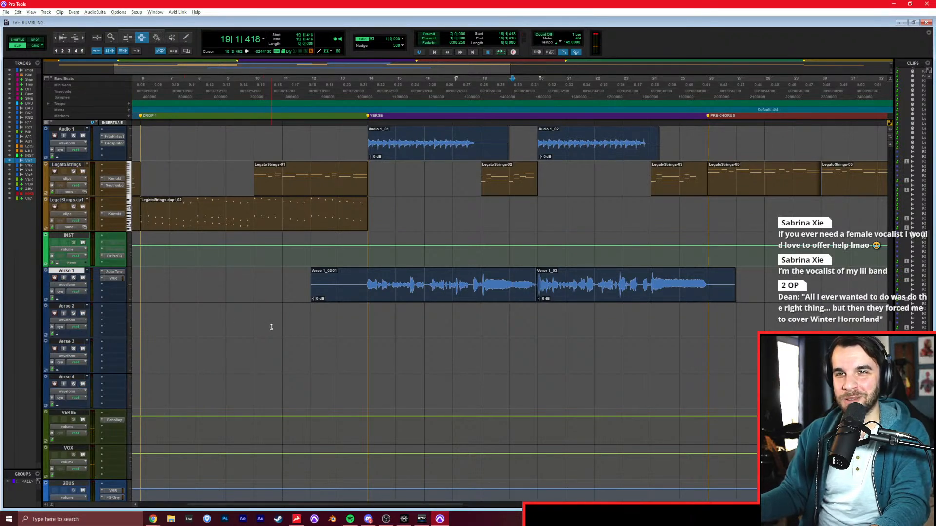
{"action": "key", "text": "space"}
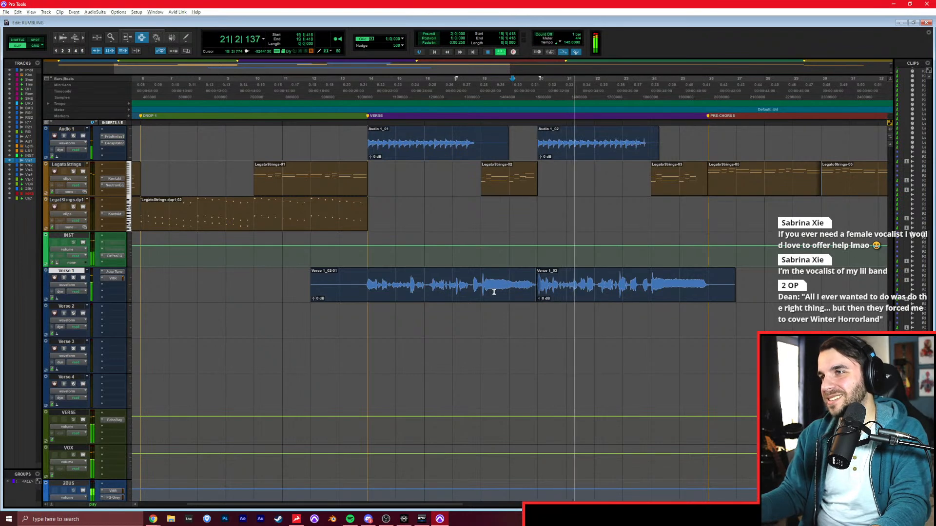
Audition the end of the second Verse 1 take, place the cursor on the grid at bar 26, and stop playback.
{"action": "left_click", "coordinate": [622, 281]}
{"action": "key", "text": "t"}
{"action": "key", "text": "t"}
{"action": "left_click", "coordinate": [599, 284]}
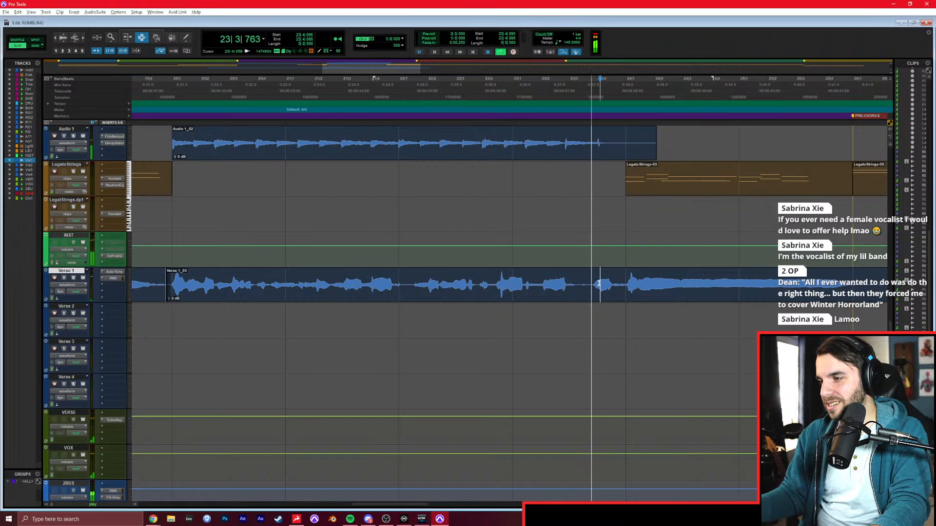
{"action": "key", "text": "r"}
{"action": "key", "text": "r"}
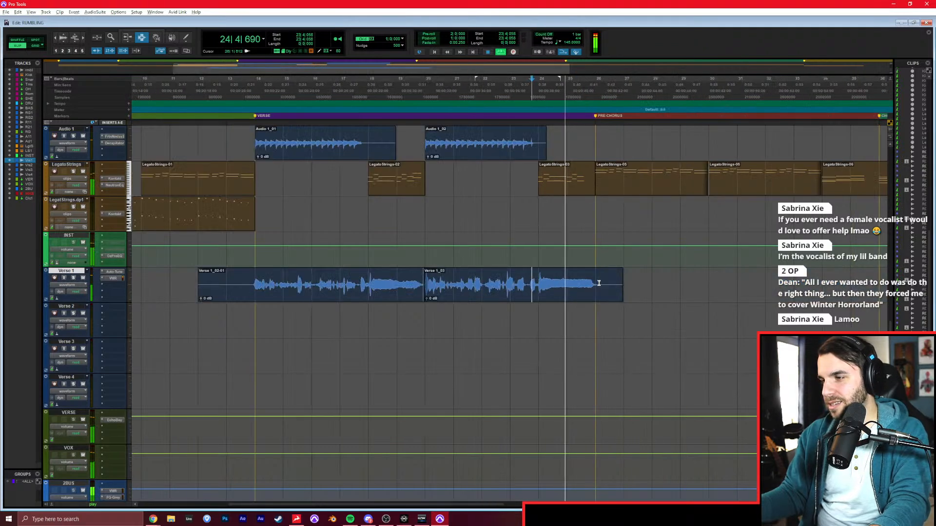
{"action": "left_click", "coordinate": [599, 284]}
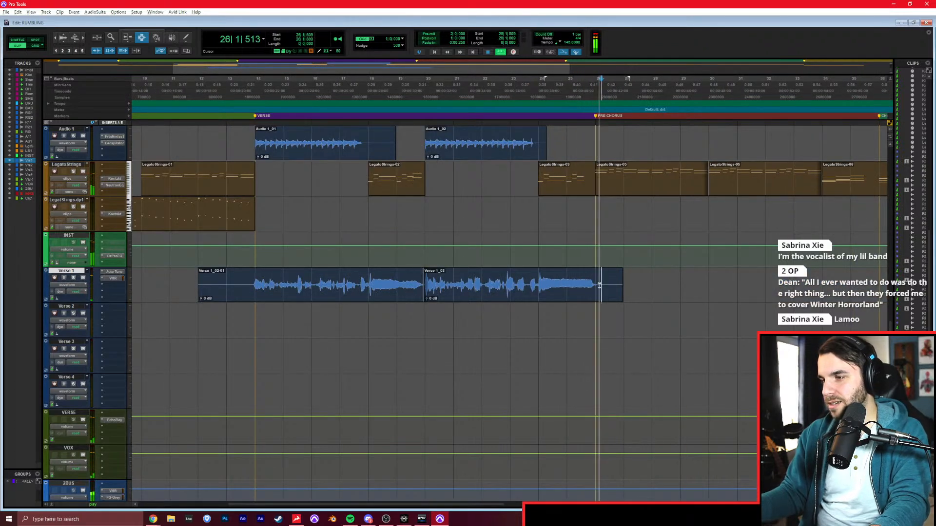
{"action": "key", "text": "F4"}
{"action": "left_click", "coordinate": [595, 289]}
{"action": "key", "text": "r"}
{"action": "key", "text": "space"}
Solo the rumbling reference track, play its pre-chorus from bars 26 and 30, and read the matching lyrics in the browser.
{"action": "scroll", "coordinate": [403, 226], "scroll_direction": "up", "scroll_amount": 15}
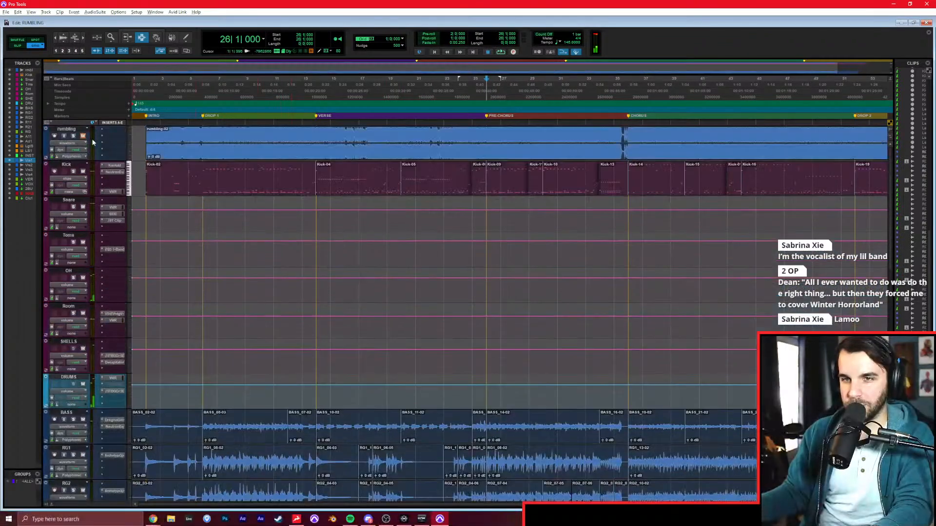
{"action": "left_click", "coordinate": [77, 136]}
{"action": "key", "text": "space"}
{"action": "key", "text": "t"}
{"action": "key", "text": "t"}
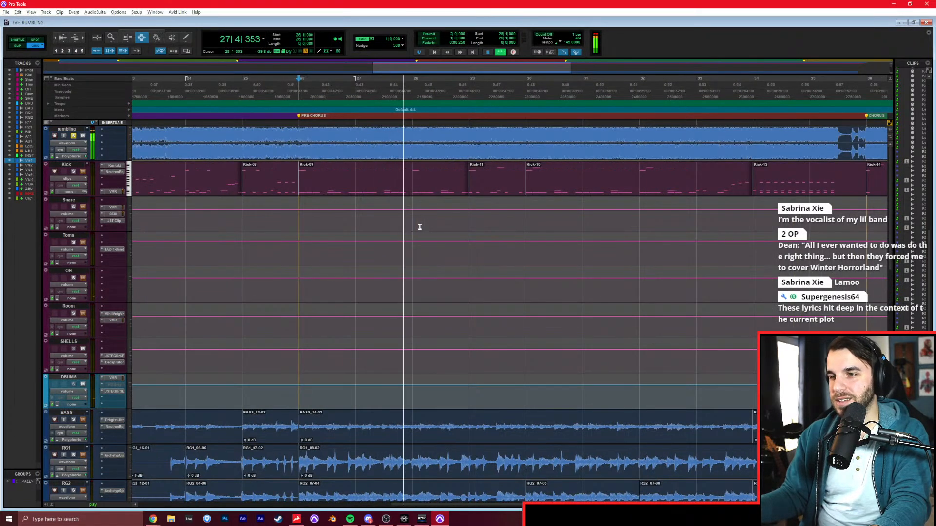
{"action": "left_click", "coordinate": [501, 185]}
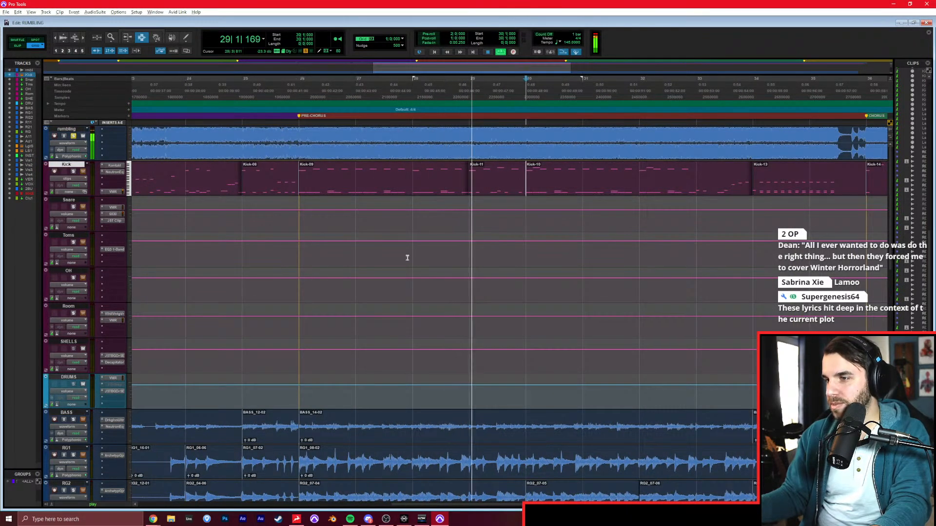
{"action": "mouse_move", "coordinate": [153, 517]}
{"action": "left_click", "coordinate": [225, 475]}
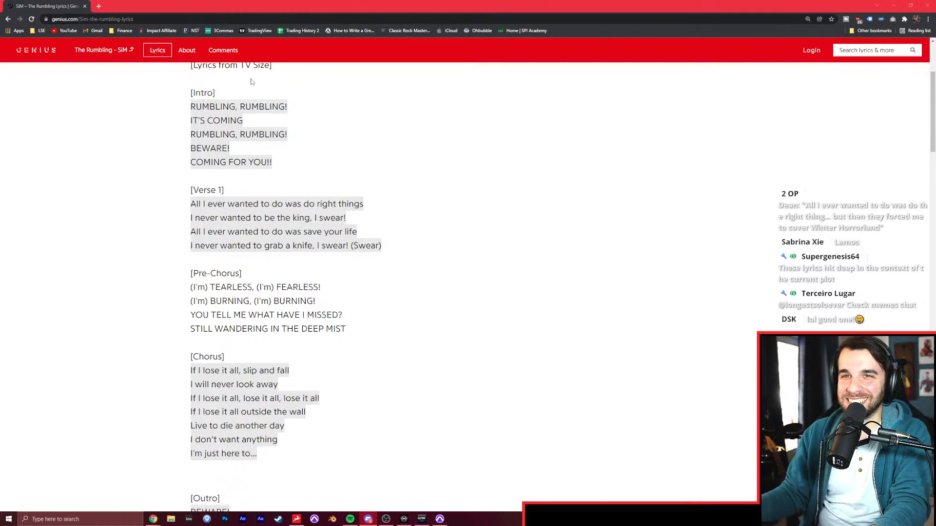
{"action": "left_click", "coordinate": [462, 307]}
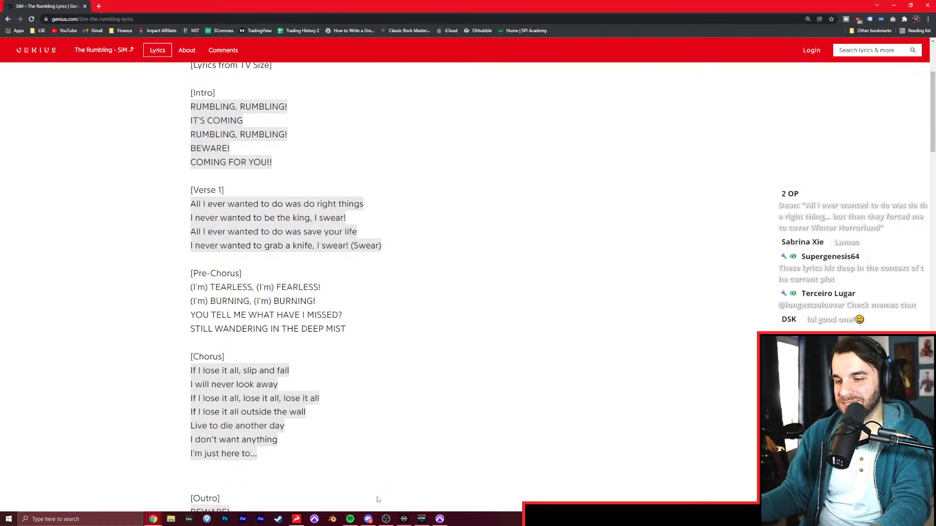
Return to Pro Tools, play the soloed reference from the start of the chorus at bar 36, and stop playback.
{"action": "left_click", "coordinate": [440, 518]}
{"action": "left_click", "coordinate": [333, 348]}
{"action": "scroll", "coordinate": [336, 351], "scroll_direction": "down", "scroll_amount": 10}
{"action": "key", "text": "r"}
{"action": "key", "text": "r"}
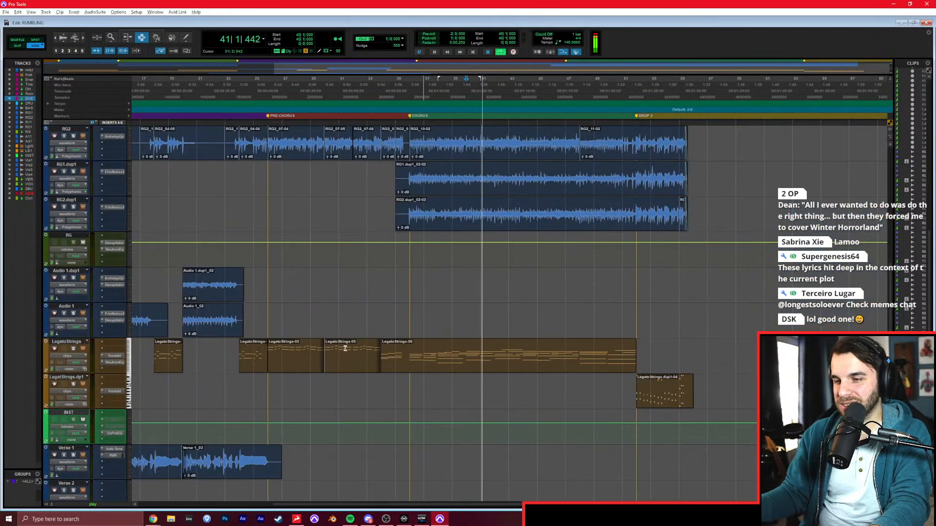
{"action": "scroll", "coordinate": [347, 346], "scroll_direction": "down", "scroll_amount": 5}
{"action": "left_click", "coordinate": [410, 319]}
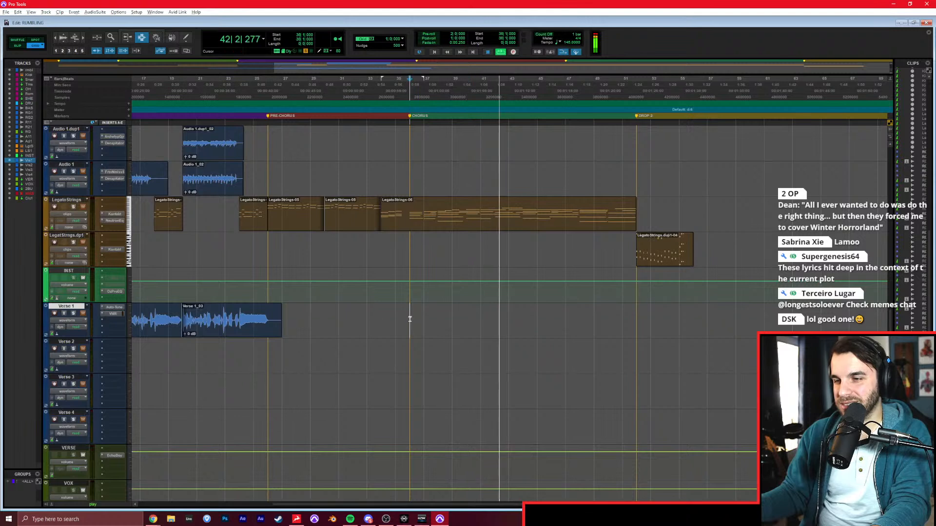
{"action": "key", "text": "space"}
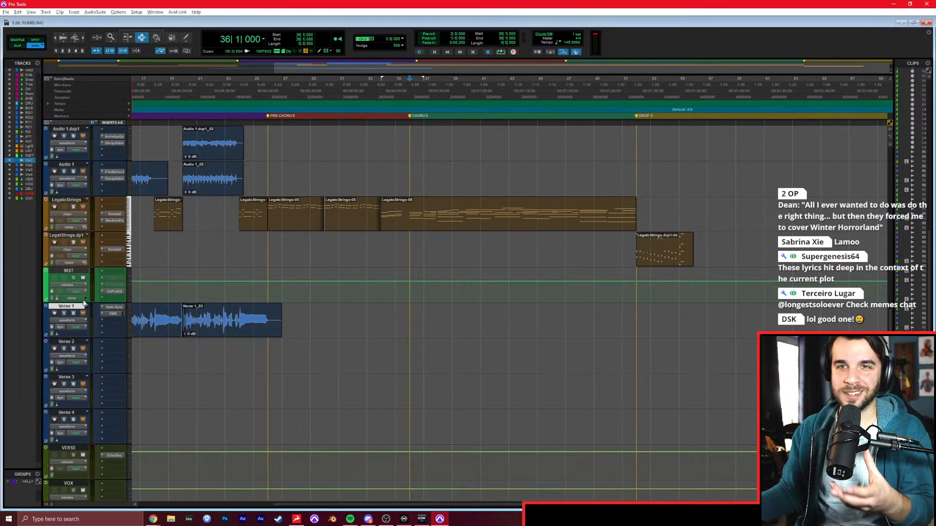
Set the playback position to the start of the pre-chorus at bar 26, check the lyrics in the browser, and return to Pro Tools.
{"action": "left_click", "coordinate": [396, 335]}
{"action": "left_click", "coordinate": [326, 321]}
{"action": "scroll", "coordinate": [313, 330], "scroll_direction": "left", "scroll_amount": 3}
{"action": "left_click", "coordinate": [427, 328]}
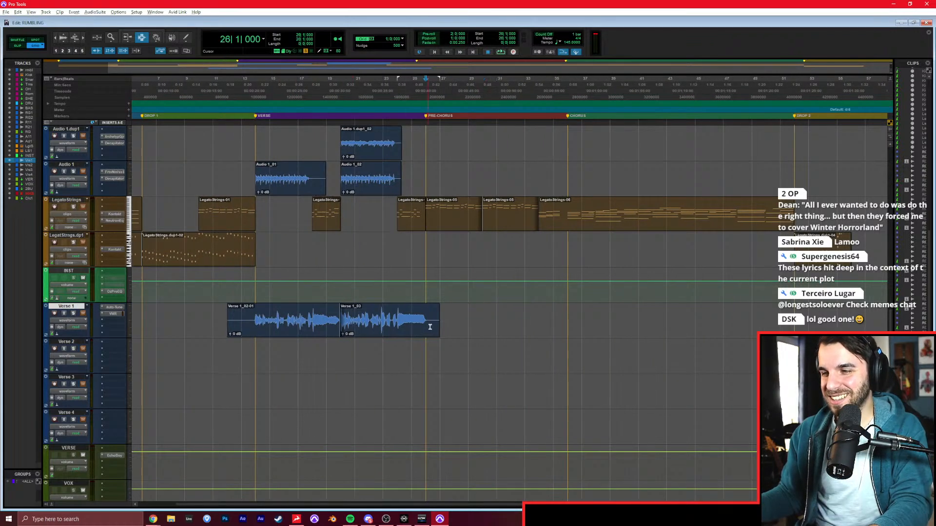
{"action": "left_click", "coordinate": [155, 519]}
{"action": "left_click", "coordinate": [222, 485]}
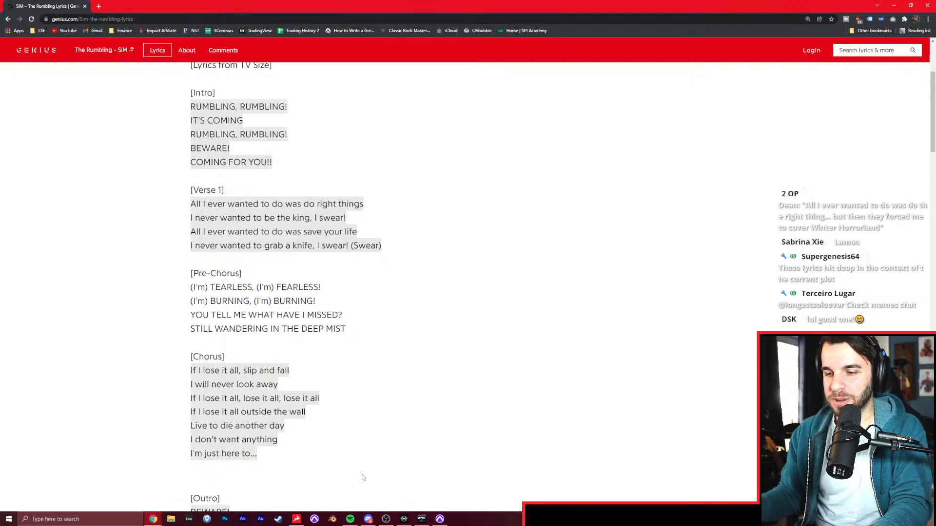
{"action": "left_click", "coordinate": [439, 519]}
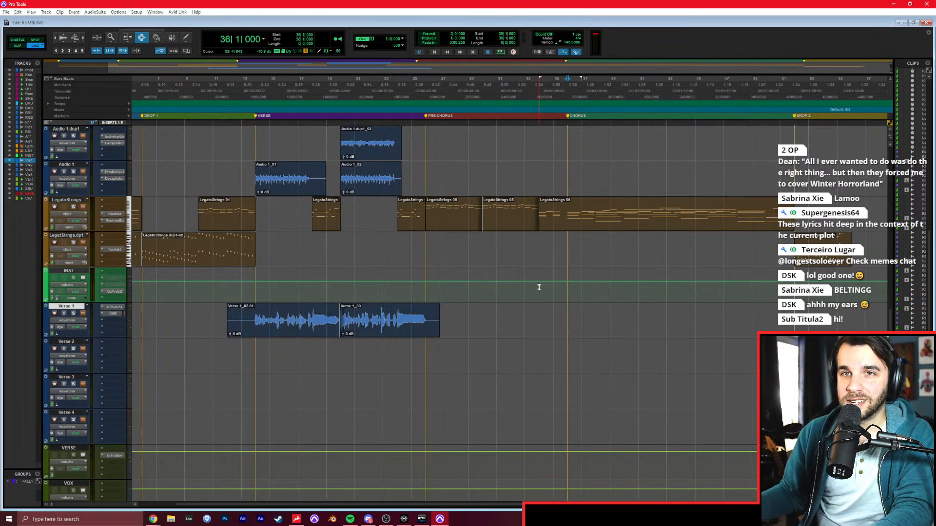
Place the cursor at bar 33, record-arm Verse 1, and raise its fader to +7.2 dB in the Mix window.
{"action": "left_click", "coordinate": [526, 320]}
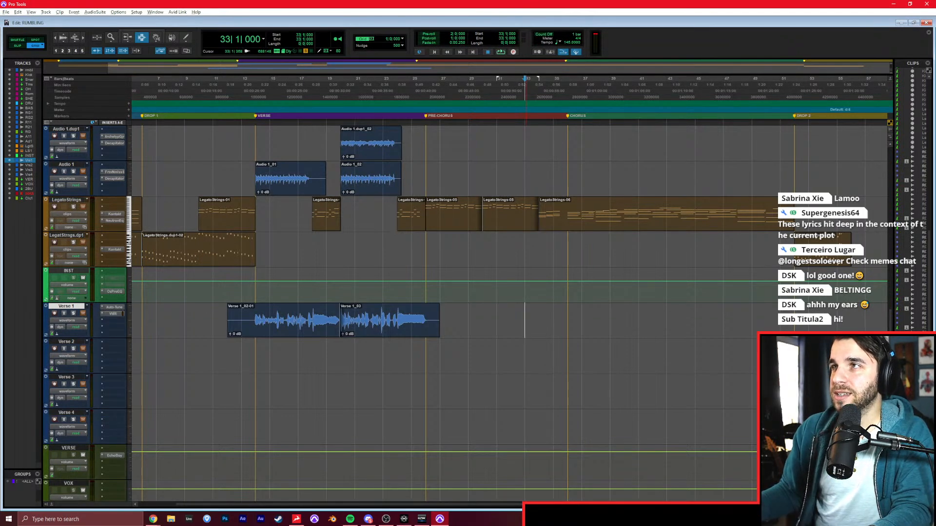
{"action": "left_click", "coordinate": [54, 313]}
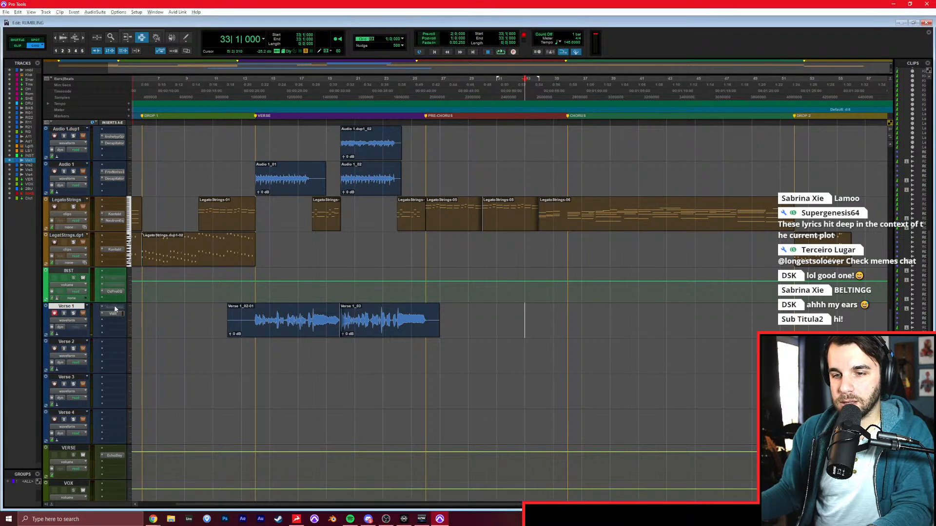
{"action": "key", "text": "ctrl+equal"}
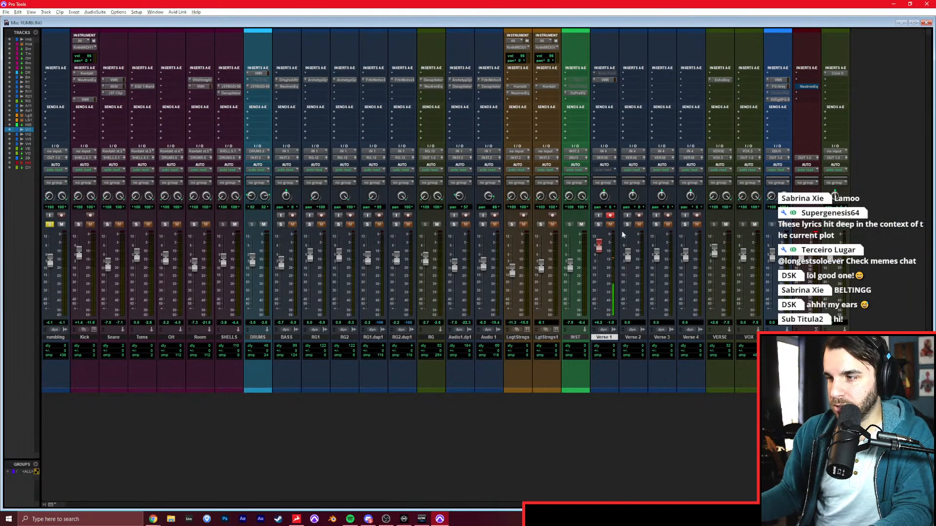
{"action": "left_click_drag", "start_coordinate": [602, 253], "coordinate": [603, 250]}
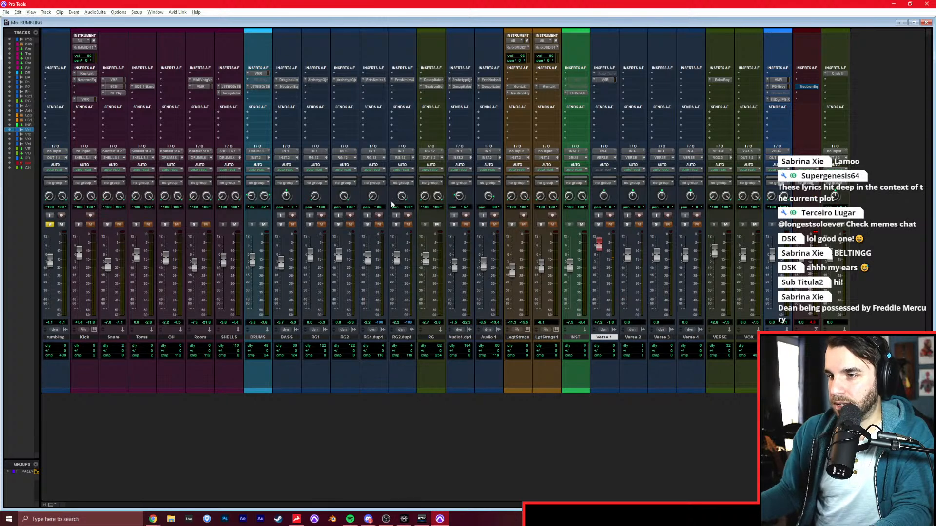
Check the Virtual Mix Rack settings on Verse 1, solo the track, and close the plug-in window.
{"action": "left_click", "coordinate": [604, 80]}
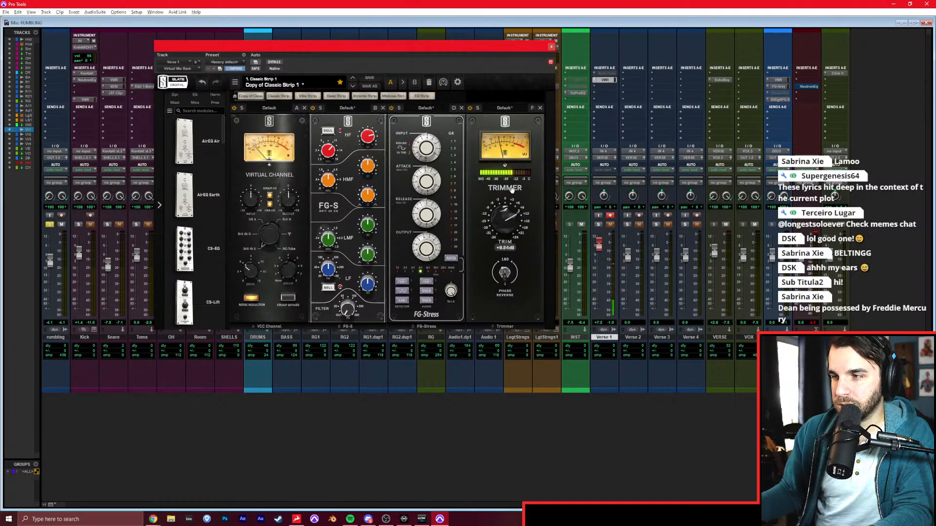
{"action": "left_click", "coordinate": [598, 224]}
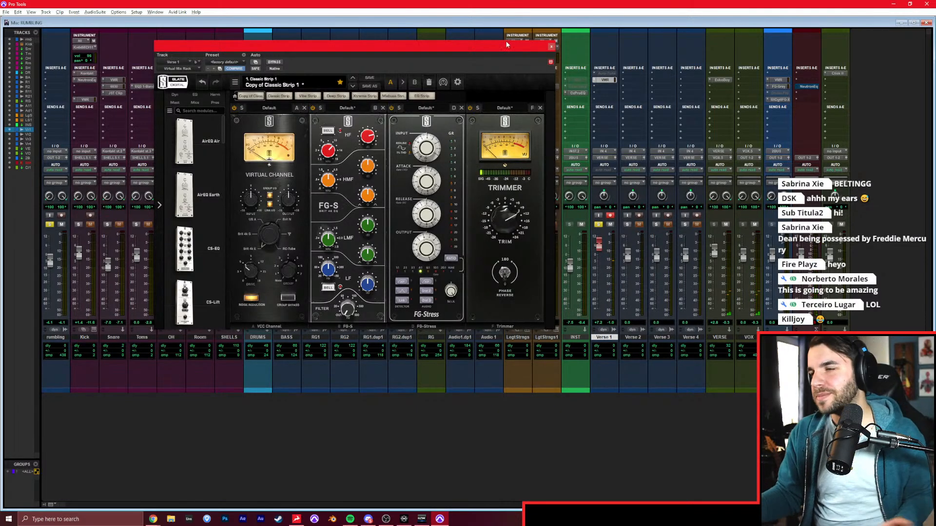
{"action": "left_click", "coordinate": [549, 46]}
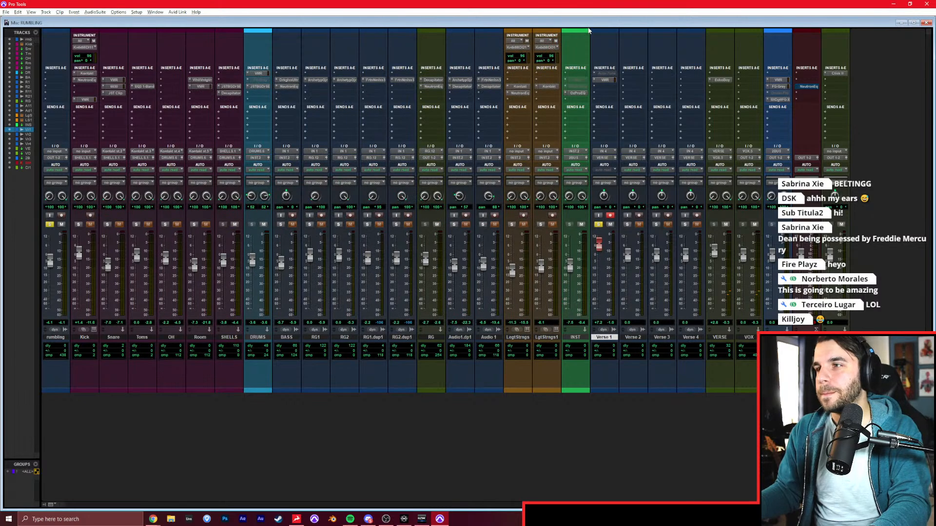
Lower the Verse 1 fader to +6.0 dB, clear the solos on Verse 1 and the rumbling reference track, and return to the Edit window.
{"action": "left_click_drag", "start_coordinate": [600, 245], "coordinate": [601, 247]}
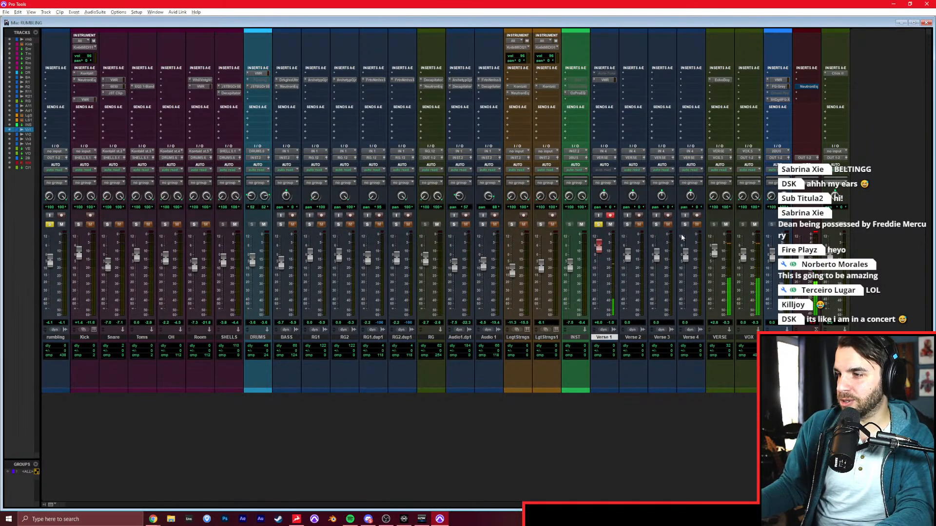
{"action": "left_click", "coordinate": [598, 224]}
{"action": "left_click", "coordinate": [49, 224]}
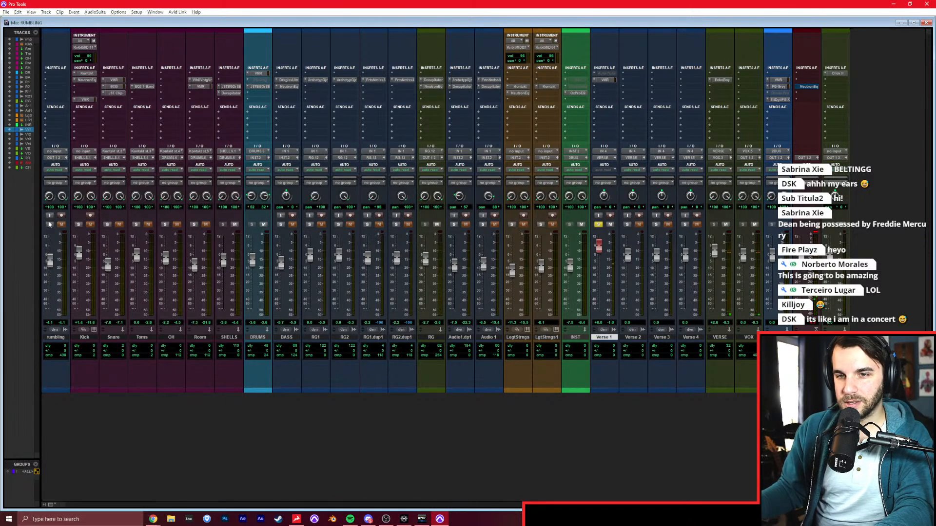
{"action": "left_click", "coordinate": [598, 225]}
{"action": "key", "text": "ctrl+equal"}
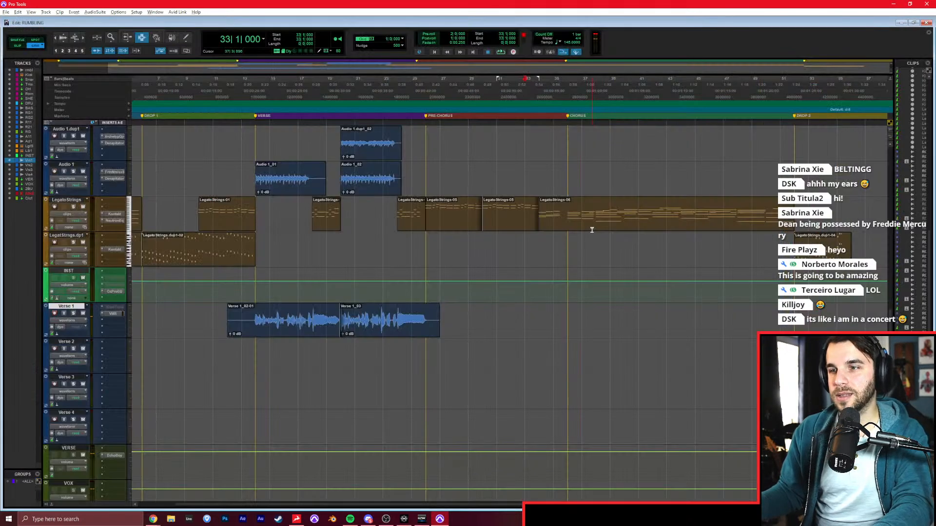
Play the song from the pre-chorus at bar 26 and the chorus at bar 36, checking the lyrics in the browser.
{"action": "left_click", "coordinate": [425, 320]}
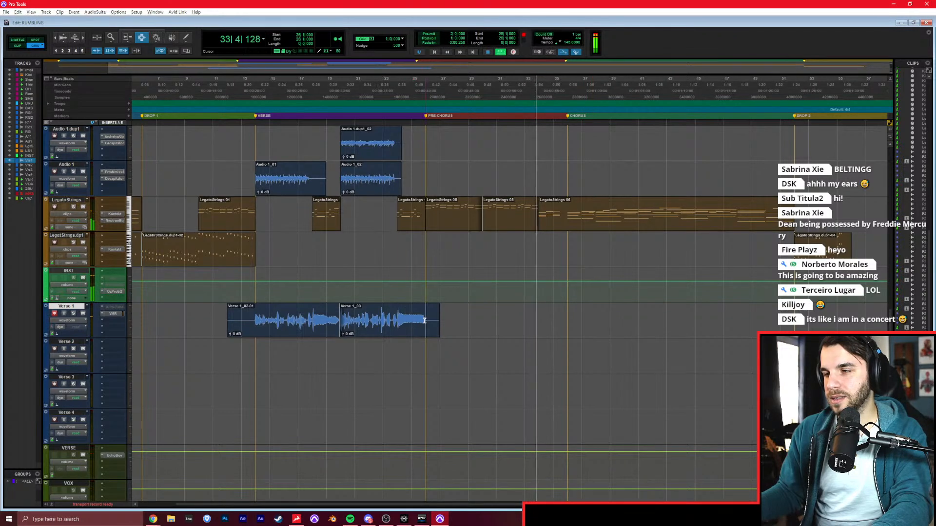
{"action": "left_click", "coordinate": [564, 318]}
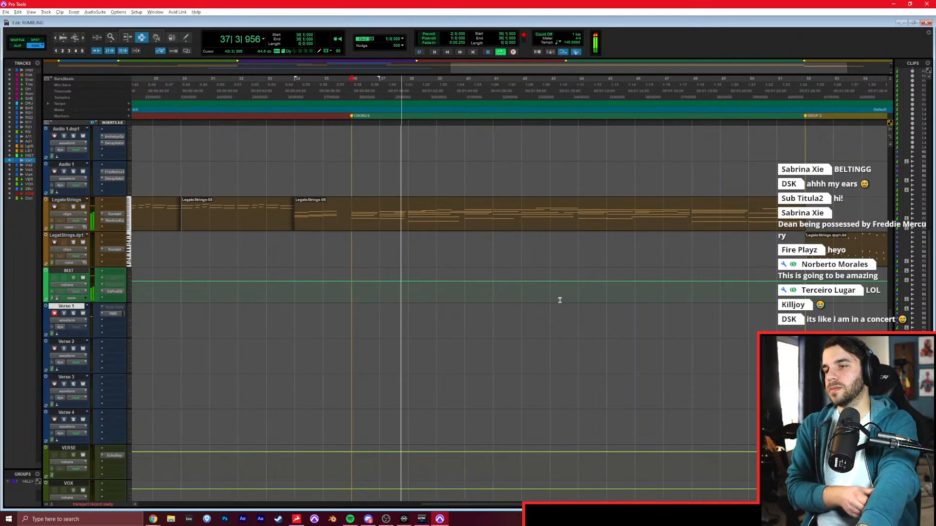
{"action": "left_click", "coordinate": [154, 518]}
{"action": "left_click", "coordinate": [351, 317]}
{"action": "key", "text": "space"}
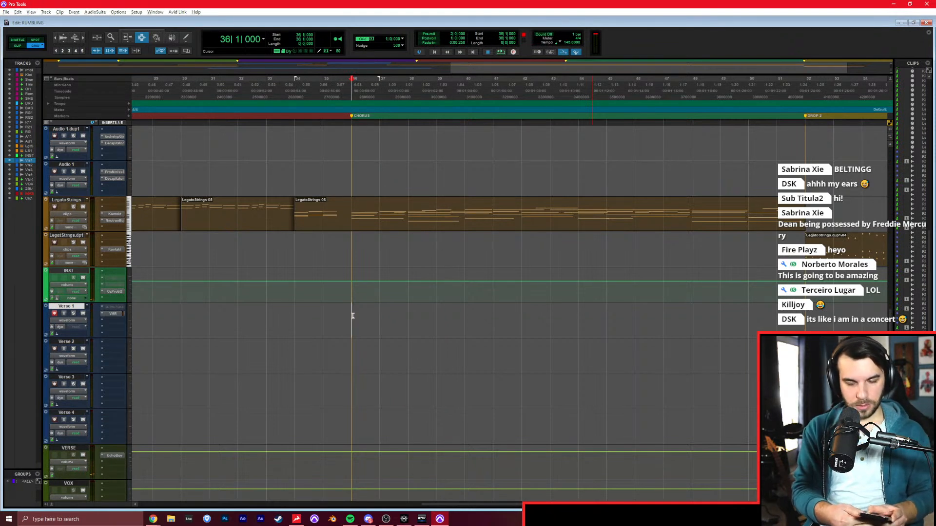
Record the opening chorus vocals on Verse 1 from bar 34, and record the following line over them from bar 36.
{"action": "key", "text": "KP_1"}
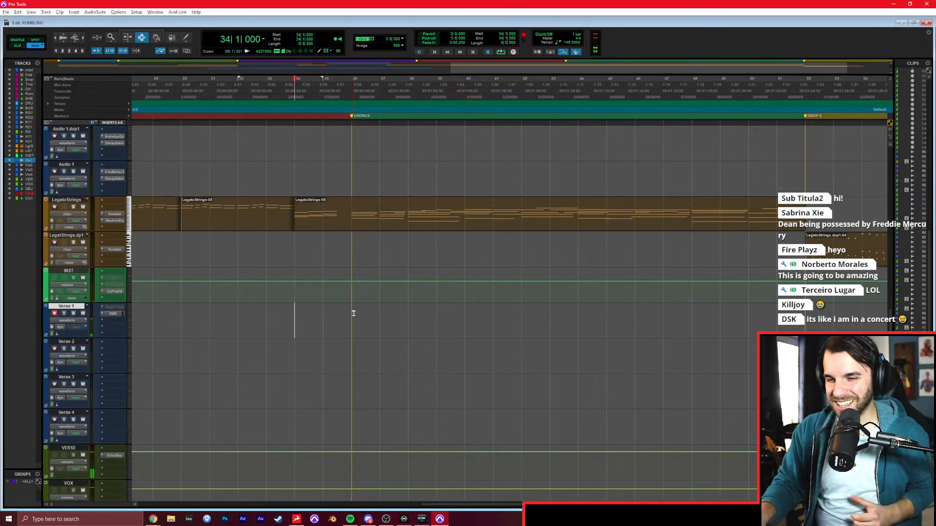
{"action": "key", "text": "KP_Subtract"}
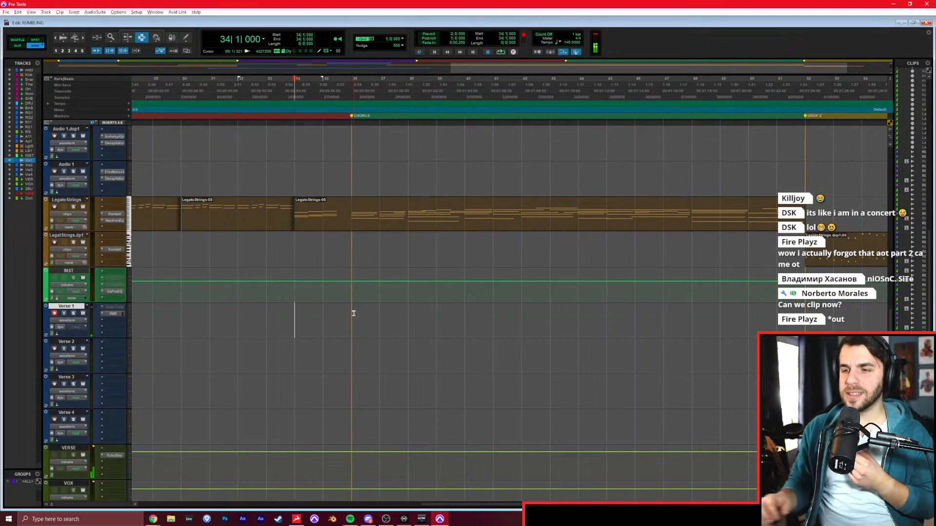
{"action": "key", "text": "ctrl+space"}
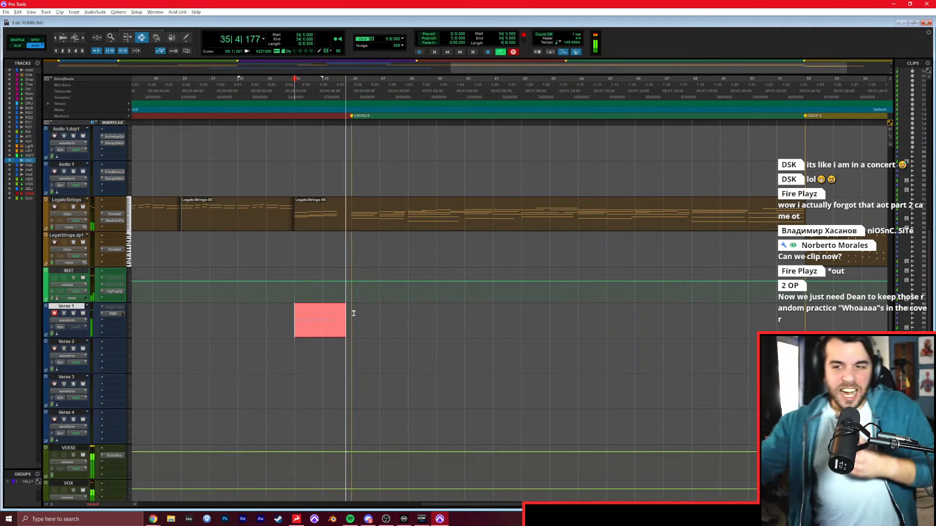
{"action": "key", "text": "space"}
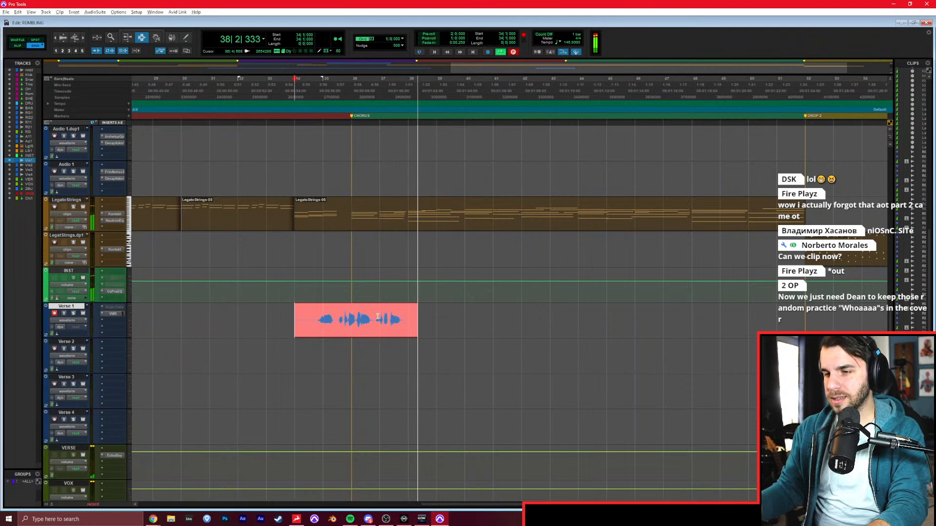
{"action": "key", "text": "space"}
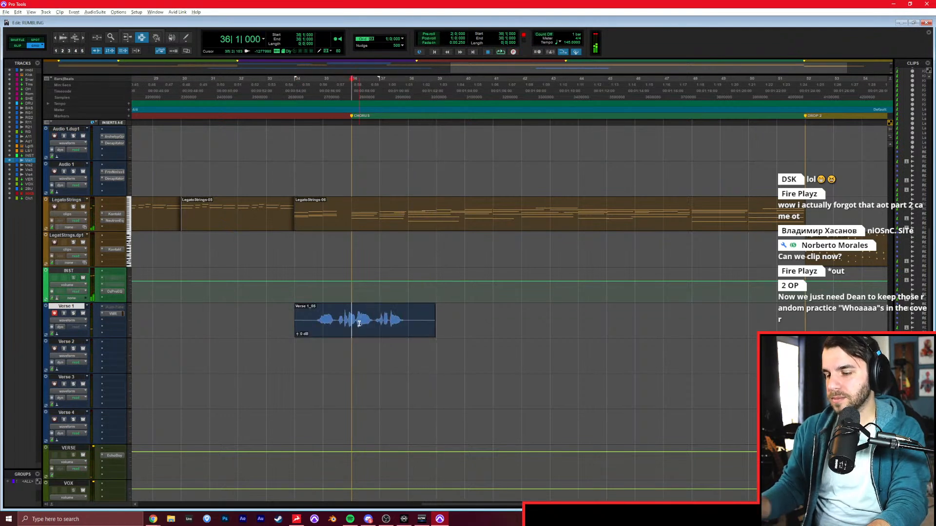
{"action": "key", "text": "ctrl+space"}
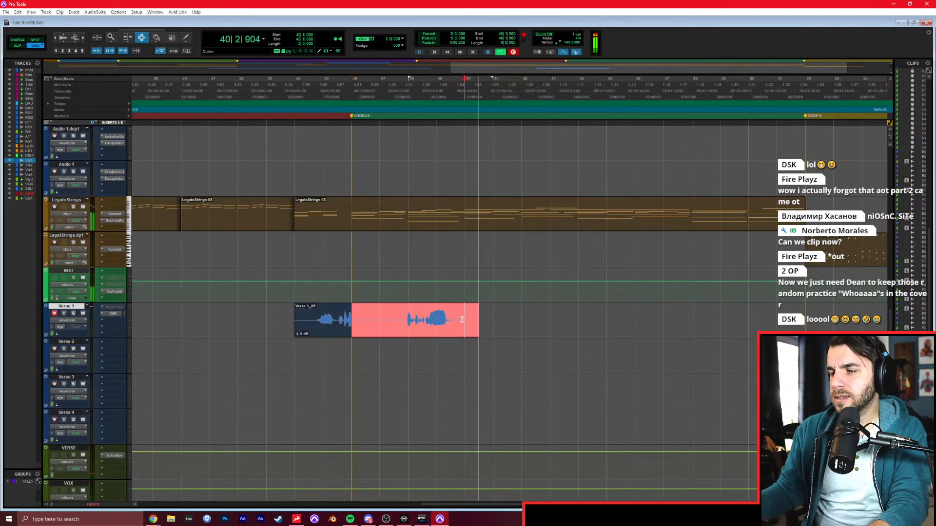
{"action": "key", "text": "space"}
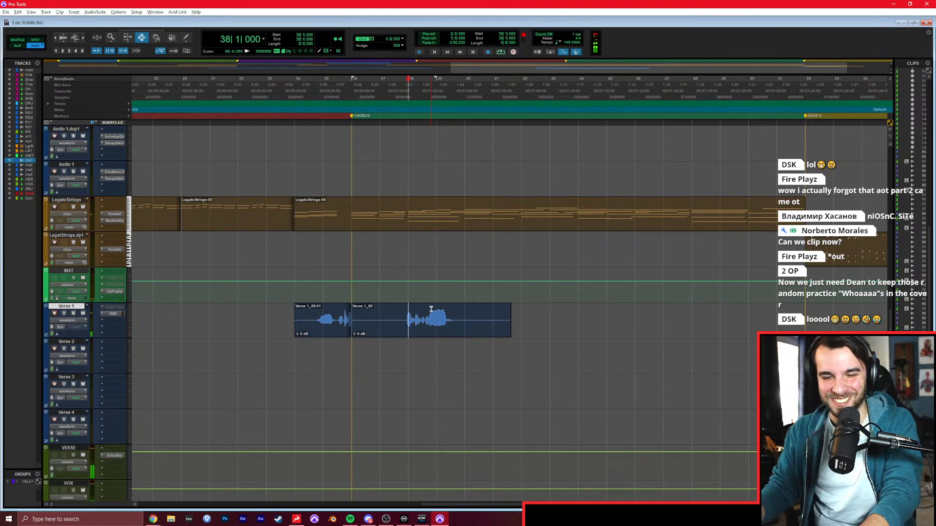
Record the next chorus line on Verse 1 from bar 38, and redo the take from the same bar.
{"action": "key", "text": "ctrl+space"}
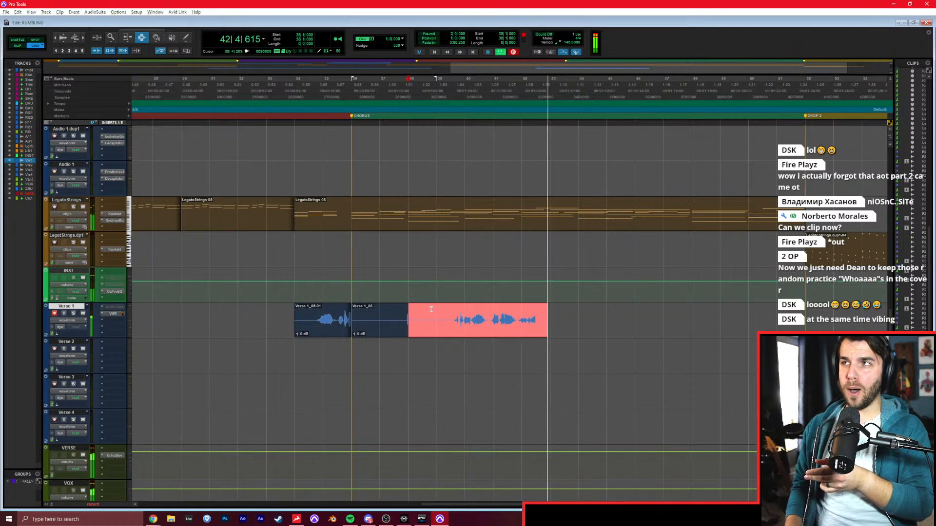
{"action": "key", "text": "space"}
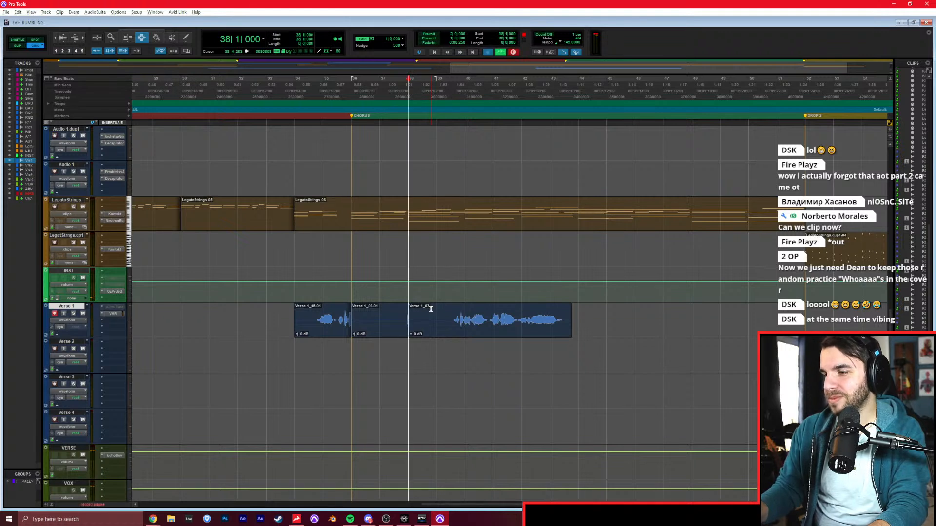
{"action": "key", "text": "ctrl+space"}
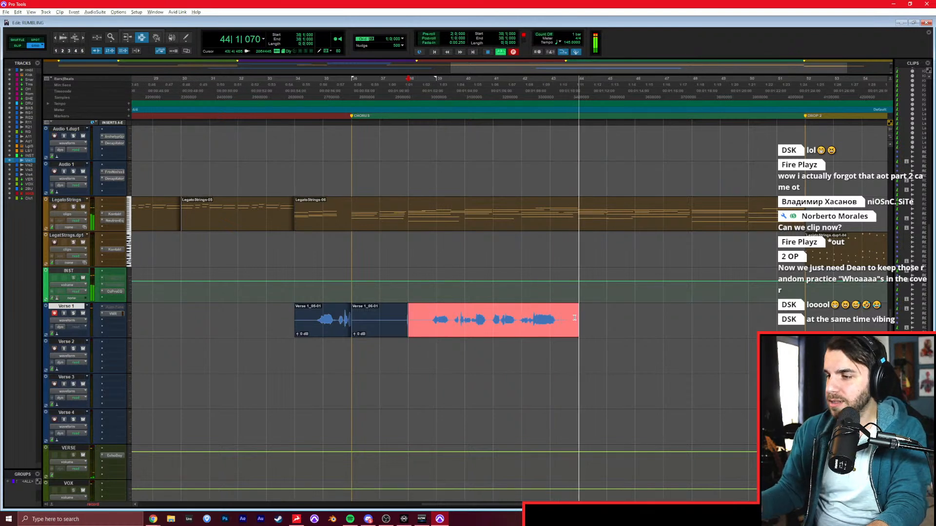
{"action": "left_click", "coordinate": [575, 318]}
{"action": "scroll", "coordinate": [576, 319], "scroll_direction": "right", "scroll_amount": 2}
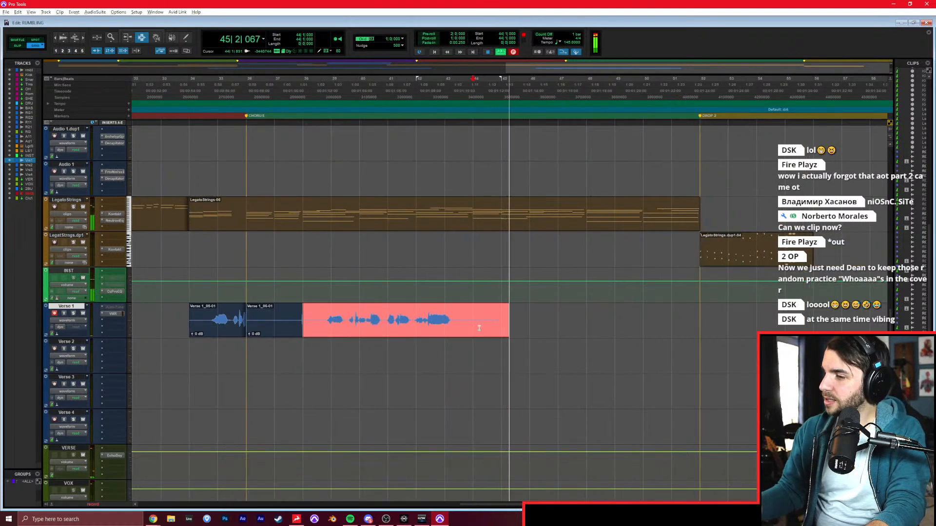
{"action": "key", "text": "space"}
Play the chorus repeatedly from bar 43 to rehearse the upcoming vocal line.
{"action": "left_click", "coordinate": [447, 305]}
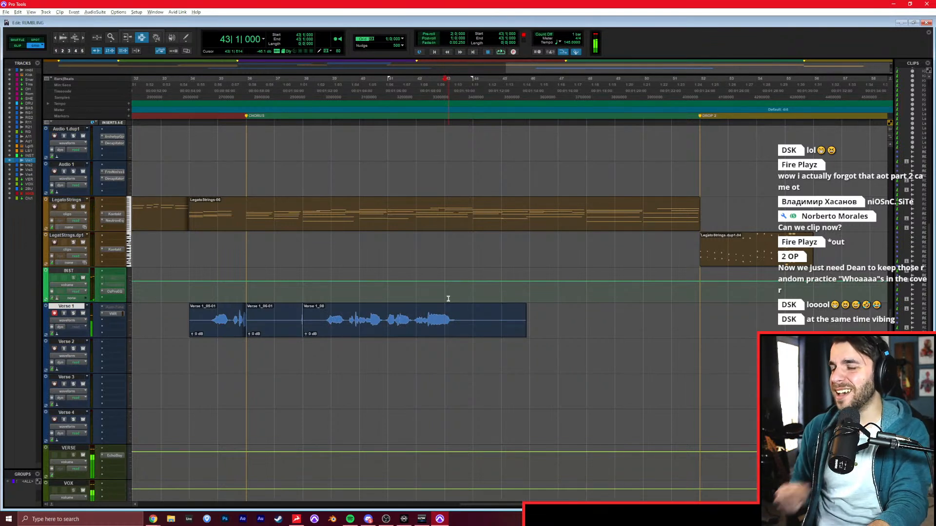
{"action": "key", "text": "space"}
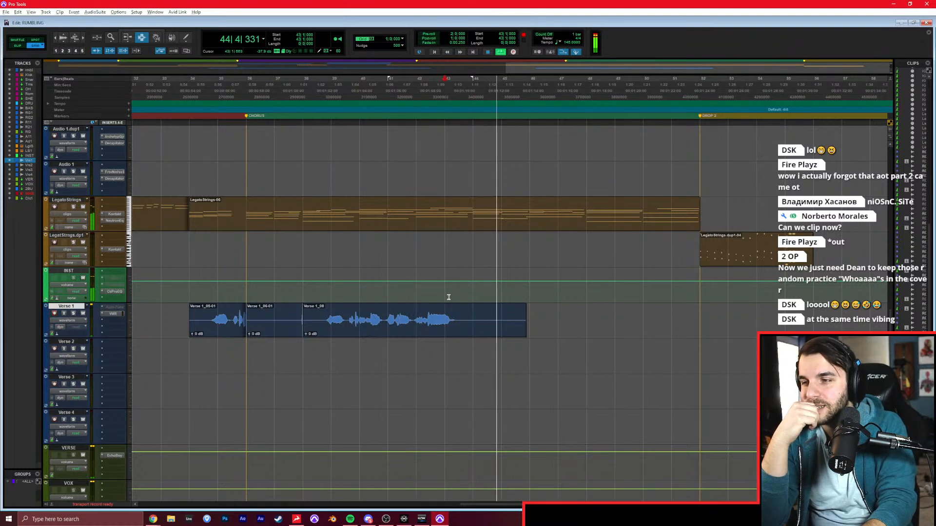
{"action": "key", "text": "space"}
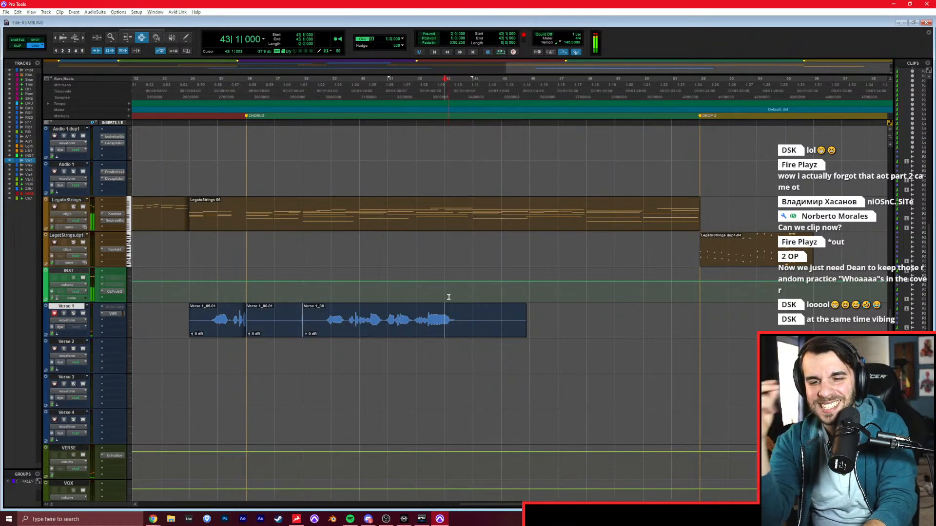
{"action": "key", "text": "space"}
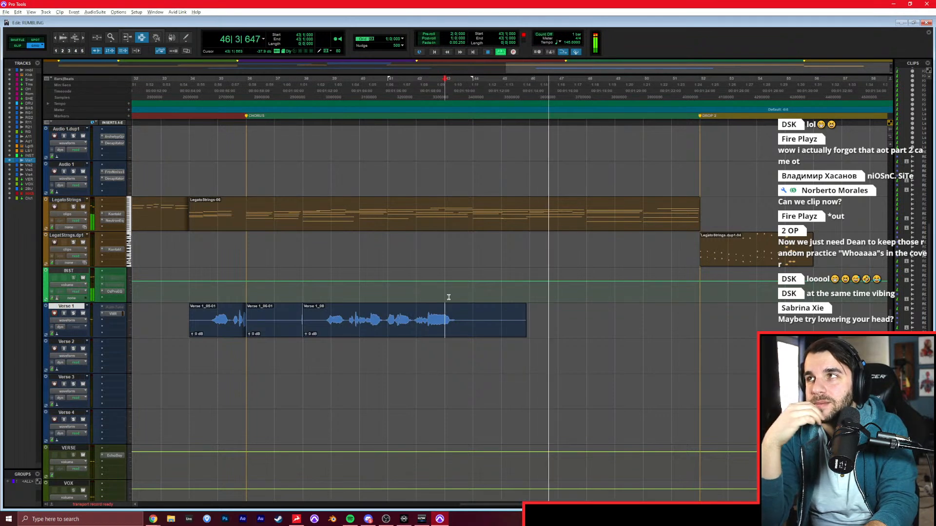
{"action": "key", "text": "space"}
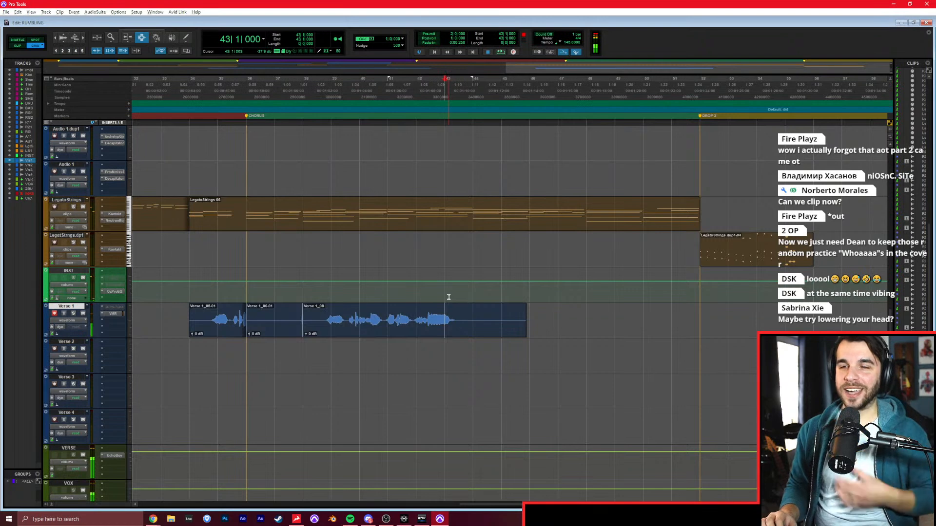
Record the next chorus vocals on Verse 1 from bar 42, check the lyrics in the browser, and stop recording back in Pro Tools.
{"action": "key", "text": "ctrl+space"}
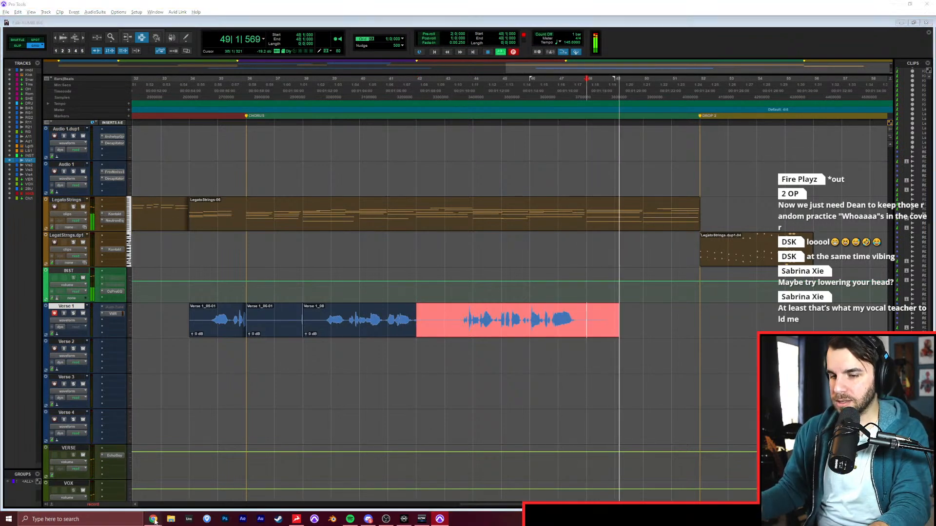
{"action": "mouse_move", "coordinate": [153, 519]}
{"action": "left_click", "coordinate": [232, 480]}
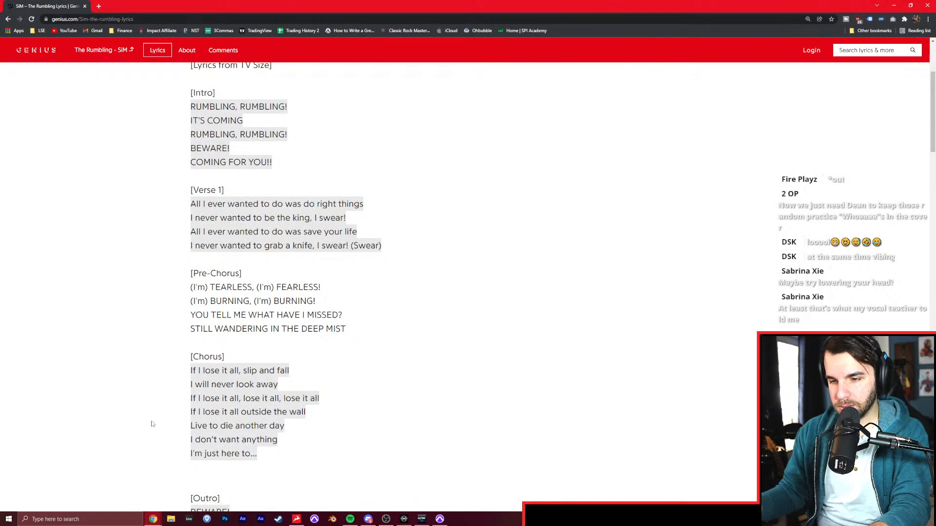
{"action": "key", "text": "alt+Tab"}
{"action": "key", "text": "space"}
Play the end of the chorus from bar 48, review the chorus and outro lyrics in the browser, and return to Pro Tools.
{"action": "left_click", "coordinate": [531, 388]}
{"action": "left_click", "coordinate": [586, 313]}
{"action": "key", "text": "space"}
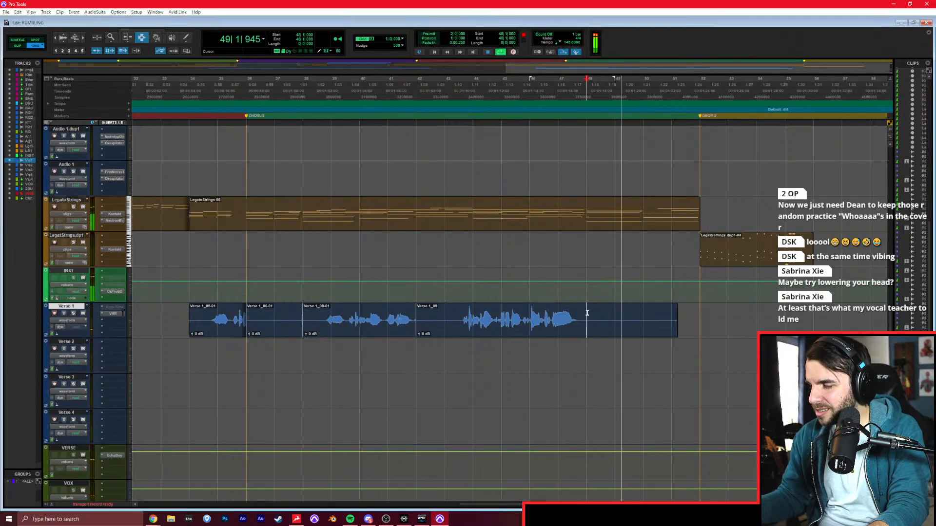
{"action": "key", "text": "alt+Tab"}
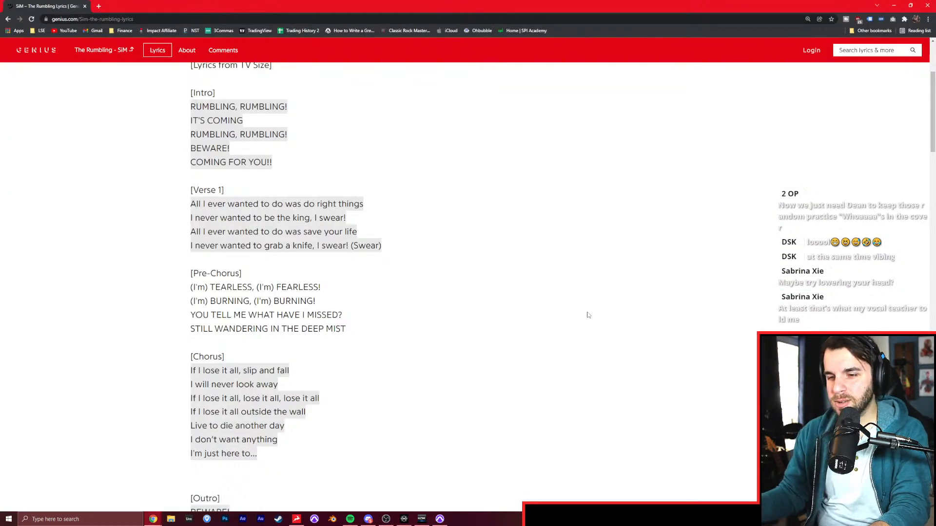
{"action": "scroll", "coordinate": [588, 316], "scroll_direction": "down", "scroll_amount": 2}
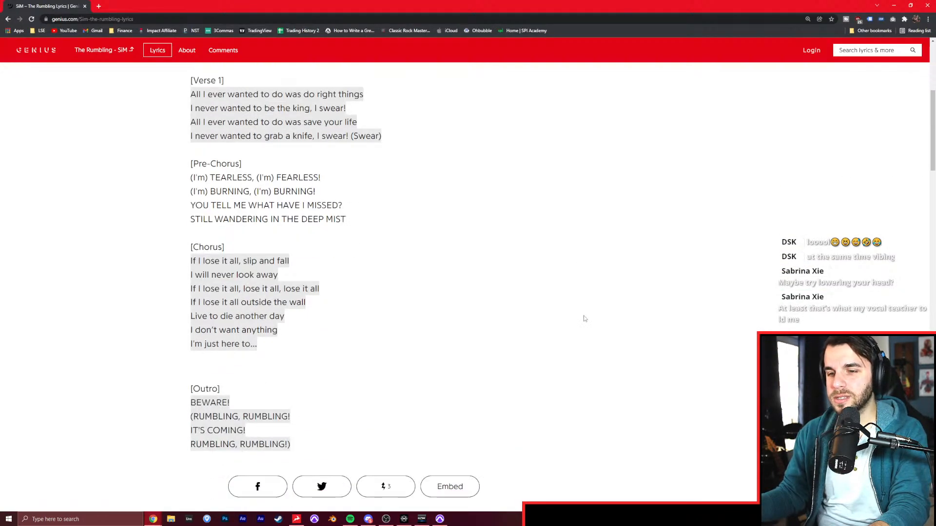
{"action": "key", "text": "alt+Tab"}
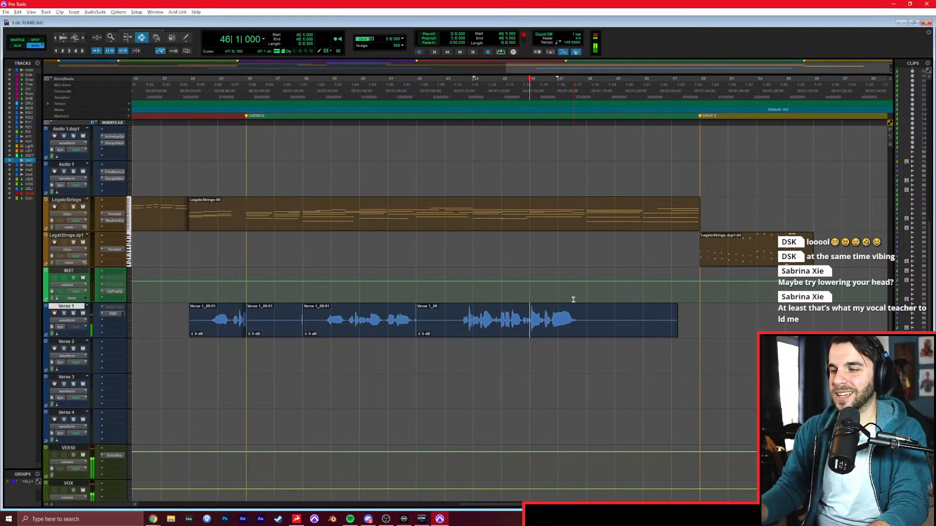
Record the final chorus lines on Verse 1 from bar 46, and punch in again from bar 47.
{"action": "key", "text": "ctrl+space"}
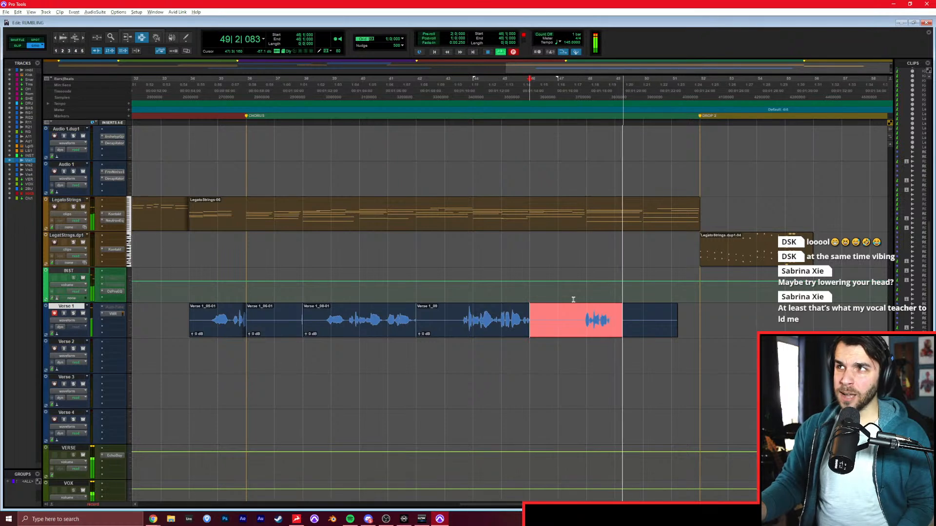
{"action": "key", "text": "space"}
{"action": "key", "text": "ctrl+space"}
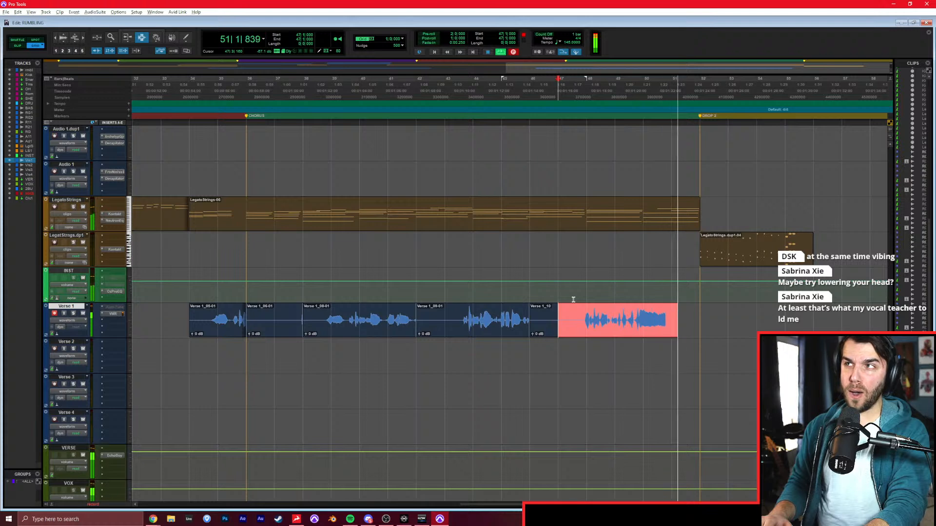
{"action": "key", "text": "space"}
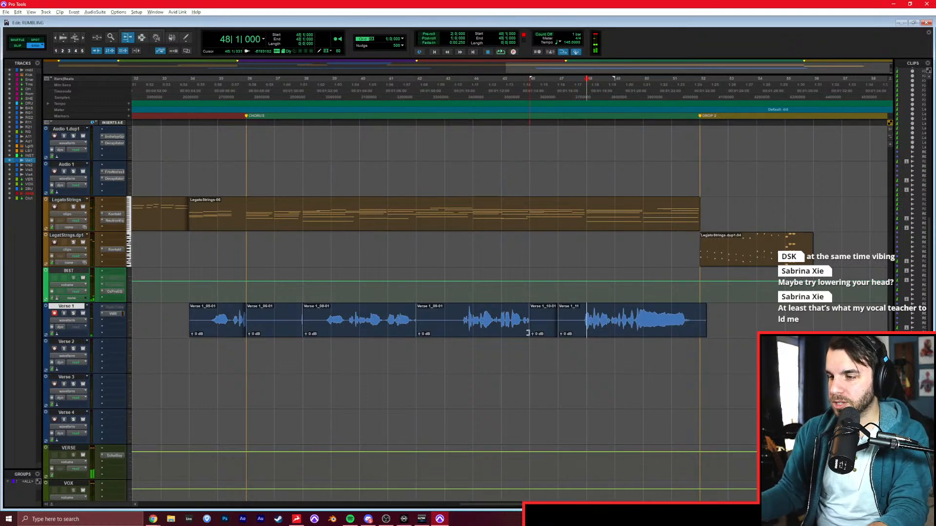
Trim the boundaries between the chorus takes on Verse 1 to fit the sung phrases, and activate the track's Auto-Tune insert.
{"action": "left_click_drag", "start_coordinate": [415, 322], "coordinate": [581, 325]}
{"action": "left_click_drag", "start_coordinate": [398, 314], "coordinate": [458, 319]}
{"action": "left_click_drag", "start_coordinate": [283, 319], "coordinate": [335, 324]}
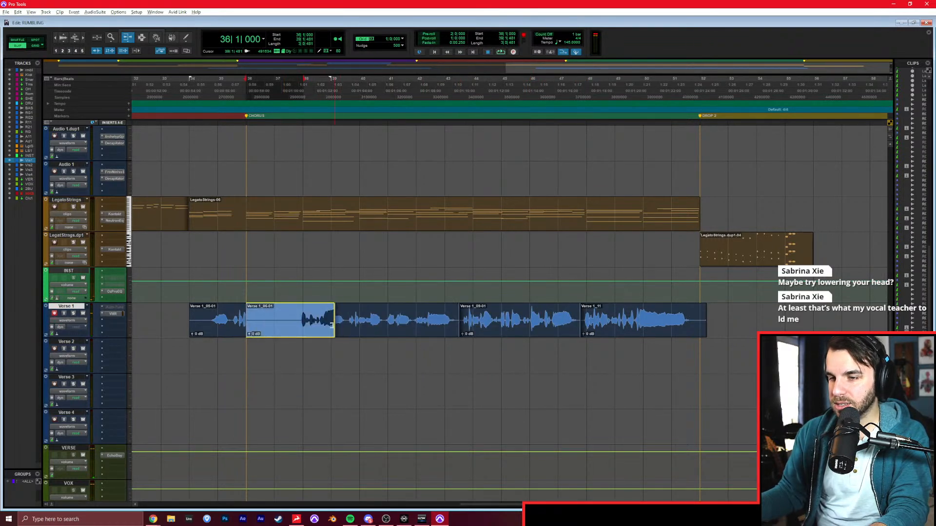
{"action": "left_click_drag", "start_coordinate": [246, 323], "coordinate": [299, 327]}
{"action": "right_click", "coordinate": [124, 314]}
{"action": "left_click", "coordinate": [133, 316]}
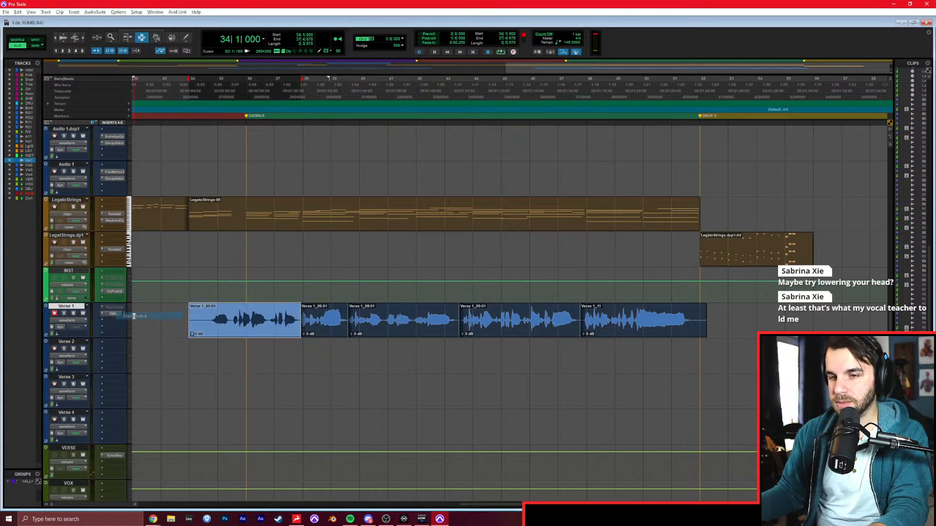
Trim the empty start of the first chorus clip and the end of the last one, and select all the chorus clips on Verse 1.
{"action": "left_click", "coordinate": [207, 319]}
{"action": "key", "text": "a"}
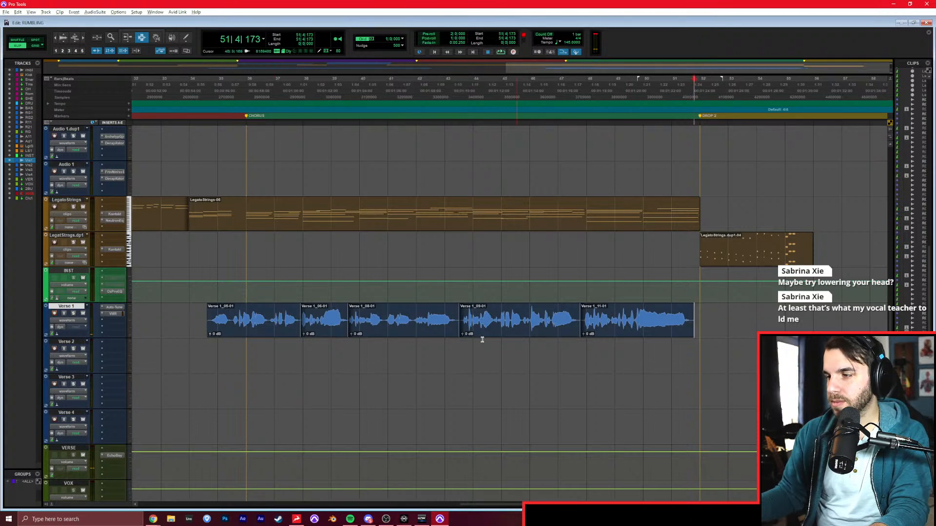
{"action": "double_click", "coordinate": [237, 316]}
{"action": "left_click", "coordinate": [623, 330], "text": "shift"}
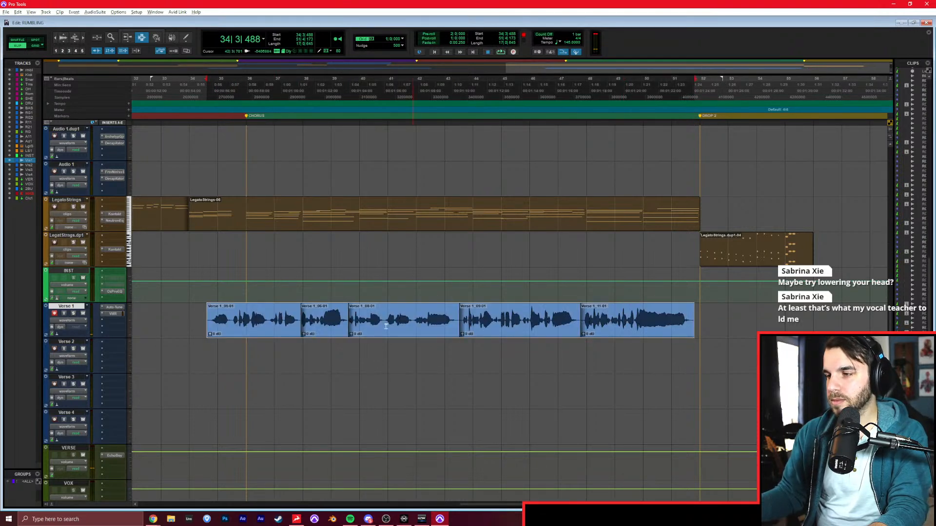
Open the Auto-Tune insert on Verse 1 and remove it from the track.
{"action": "left_click", "coordinate": [112, 308]}
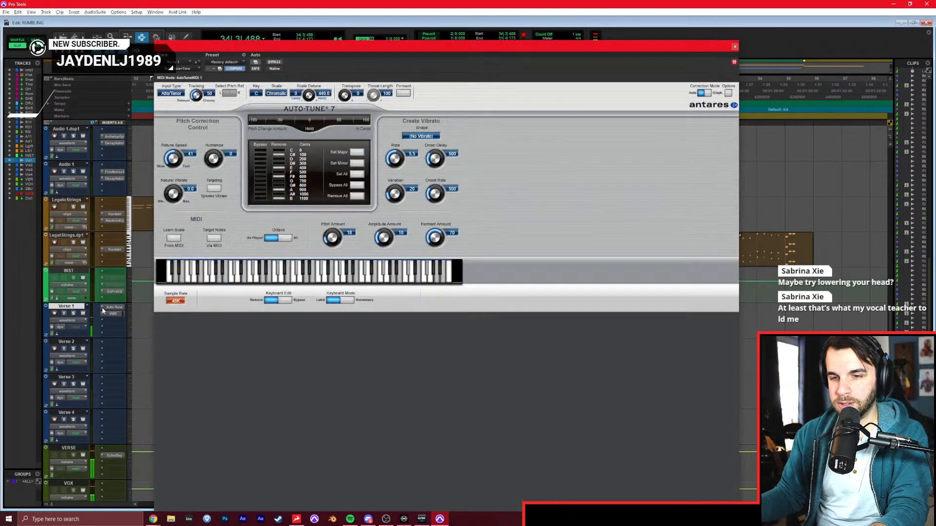
{"action": "left_click", "coordinate": [108, 310]}
{"action": "left_click", "coordinate": [109, 309]}
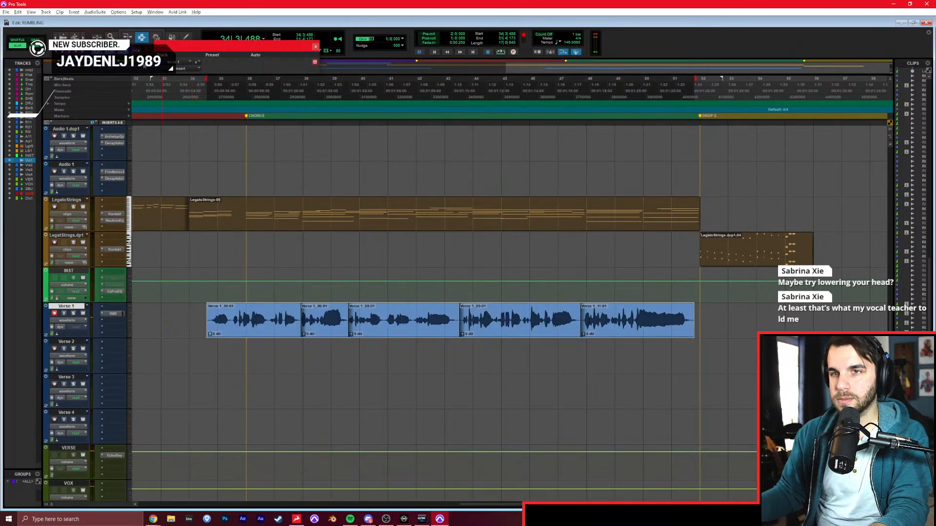
Open the AudioSuite version of Auto-Tune for the selected chorus clips, switch it to Graph correction mode, and enable Formant correction.
{"action": "left_click", "coordinate": [95, 12]}
{"action": "mouse_move", "coordinate": [107, 35]}
{"action": "left_click", "coordinate": [152, 35]}
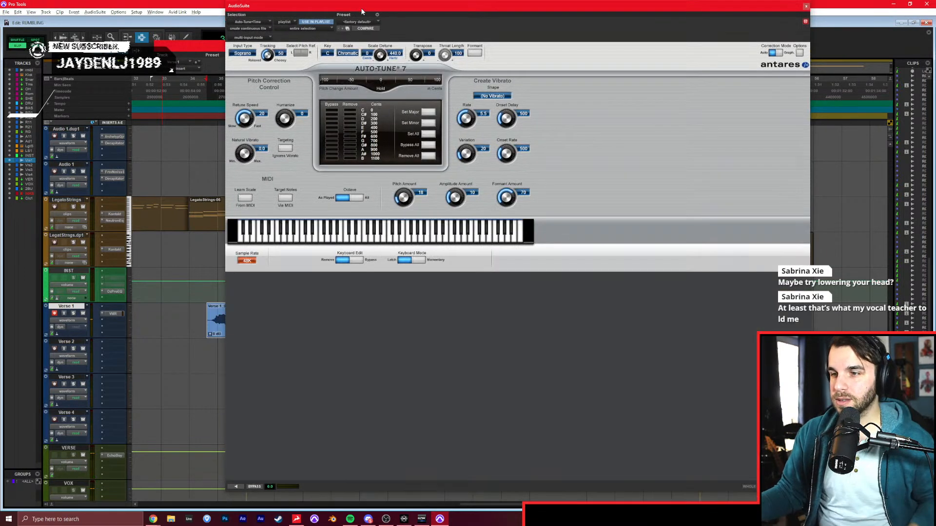
{"action": "left_click", "coordinate": [784, 53]}
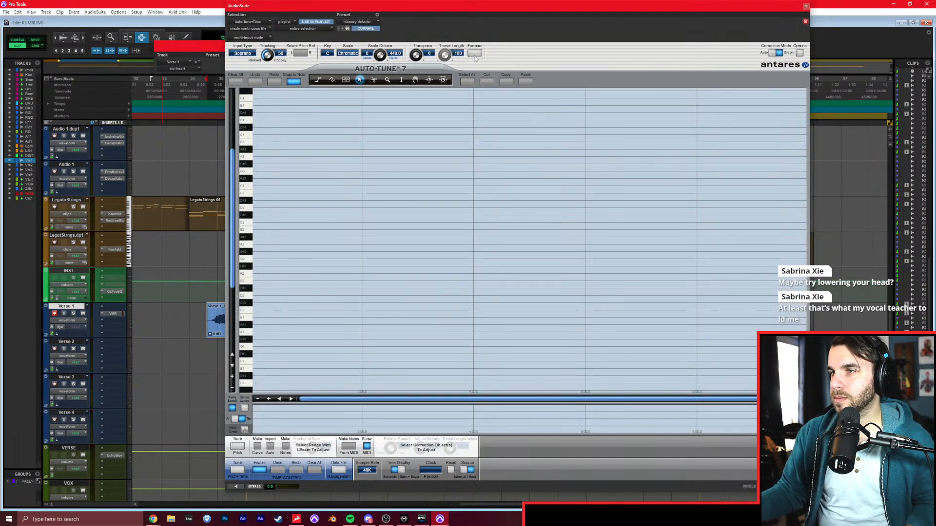
{"action": "key", "text": "alt+Tab"}
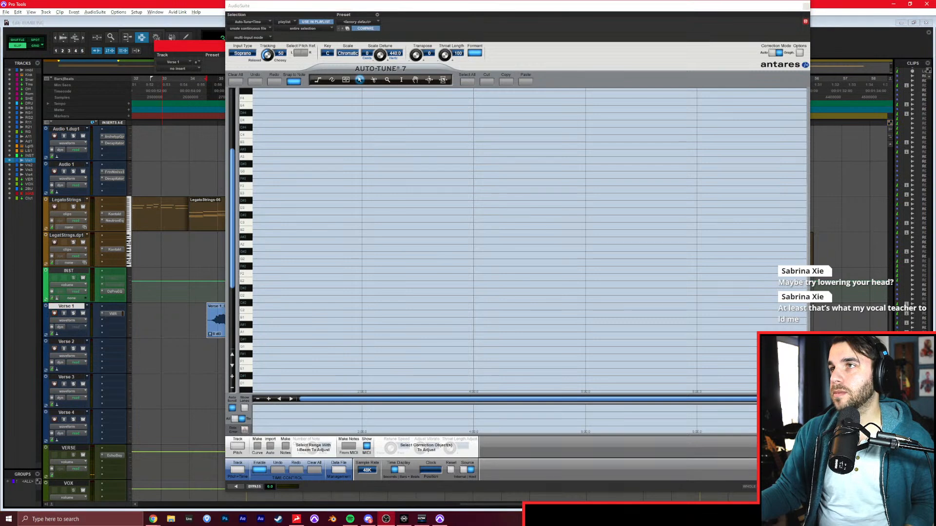
Track the pitch of the whole chorus vocal in Auto-Tune with the input type set to Alto/Tenor.
{"action": "left_click", "coordinate": [238, 448]}
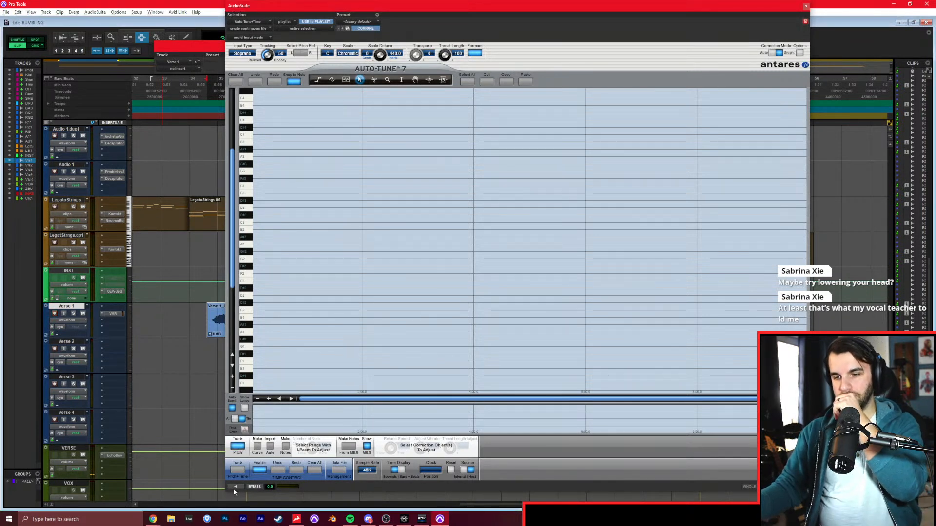
{"action": "left_click", "coordinate": [235, 487]}
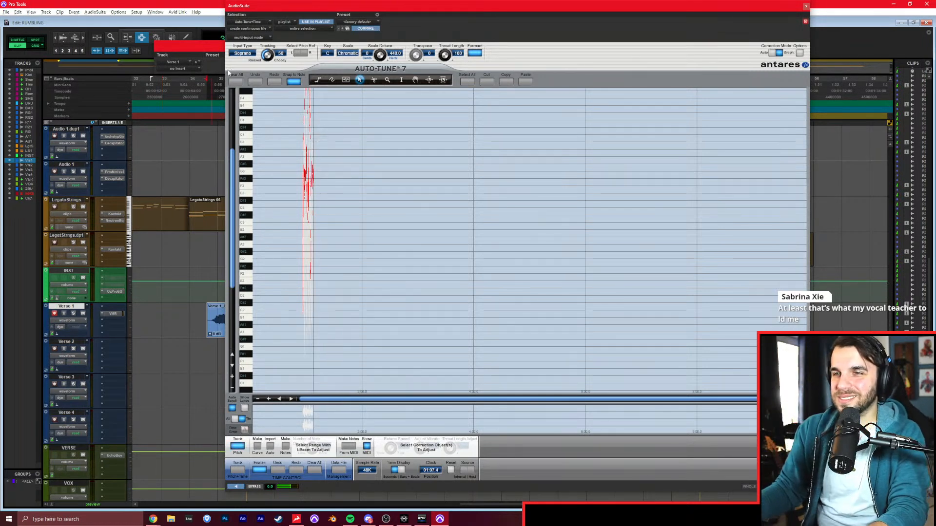
{"action": "left_click", "coordinate": [242, 53]}
{"action": "left_click", "coordinate": [249, 63]}
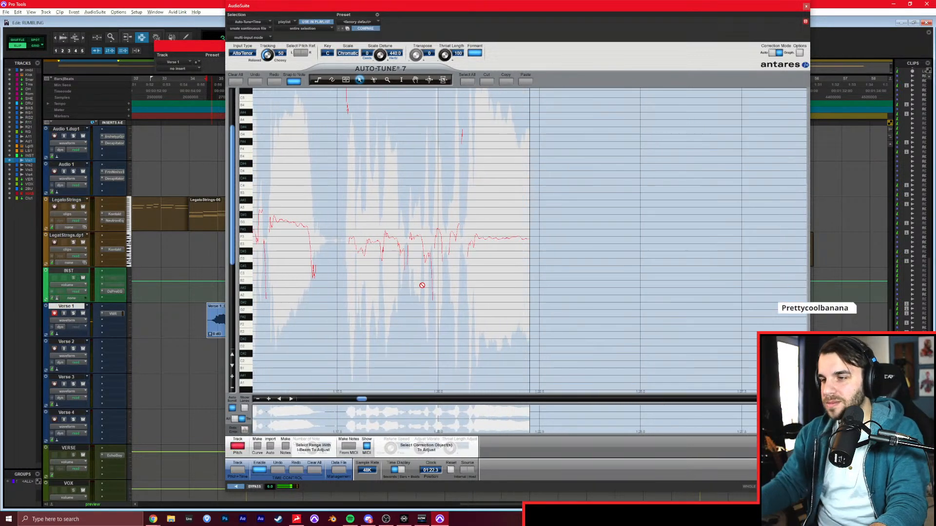
{"action": "key", "text": "space"}
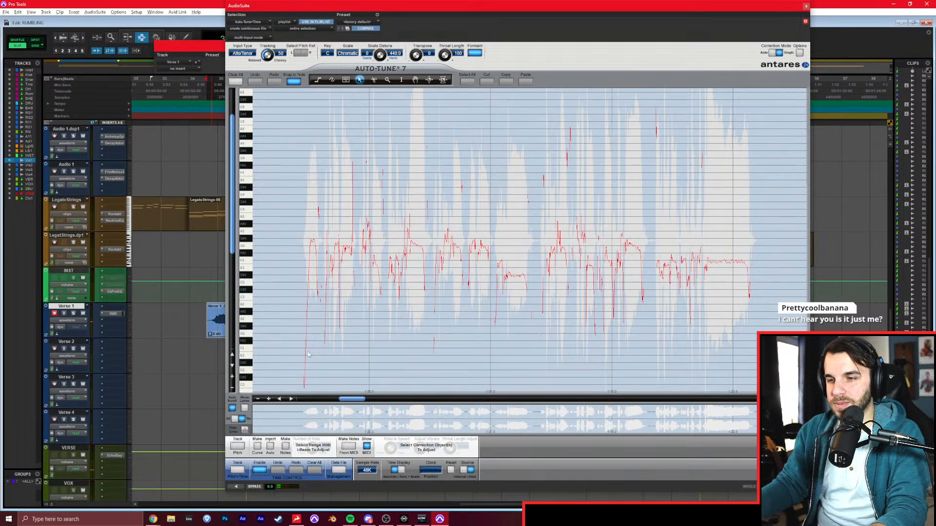
Zoom in on the start of the tracked pitch curve, disarm Verse 1 for recording, and preview the opening of the chorus.
{"action": "left_click", "coordinate": [269, 399]}
{"action": "left_click", "coordinate": [232, 376]}
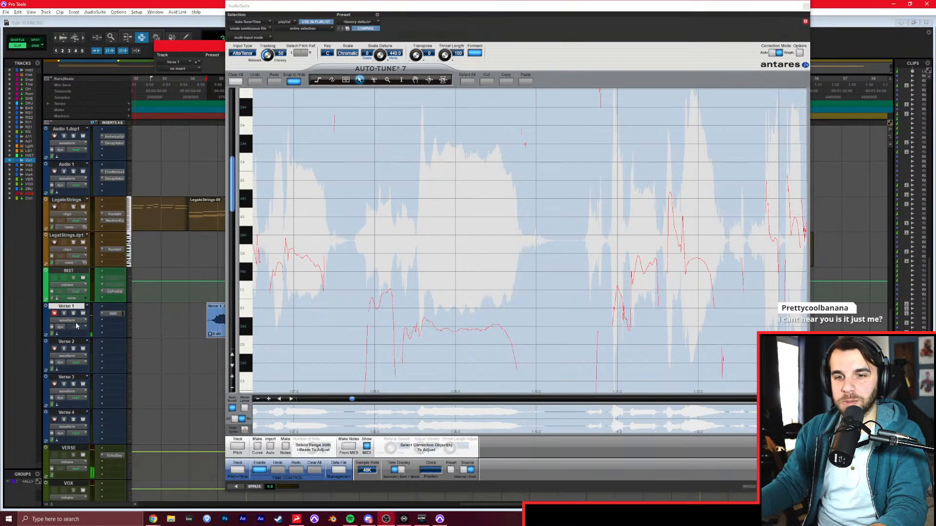
{"action": "left_click", "coordinate": [55, 314]}
{"action": "scroll", "coordinate": [326, 402], "scroll_direction": "up", "scroll_amount": 10}
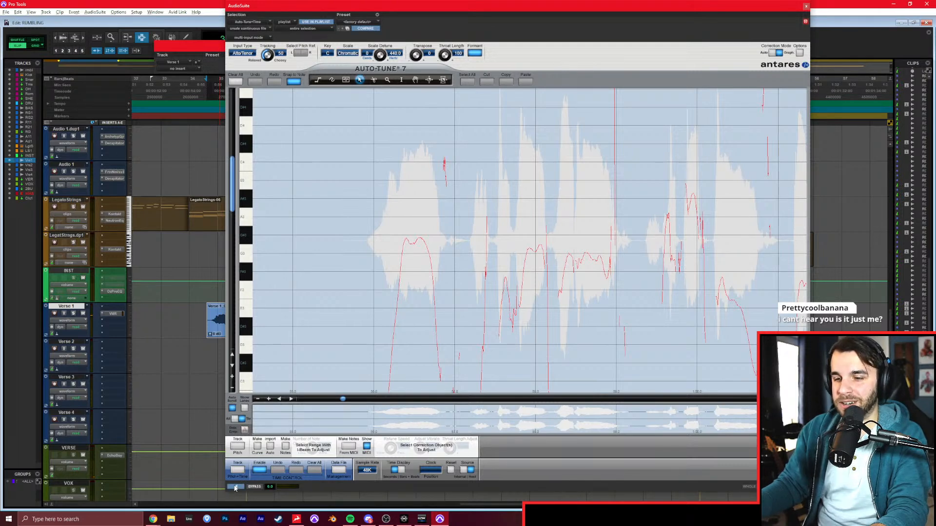
{"action": "left_click", "coordinate": [235, 488]}
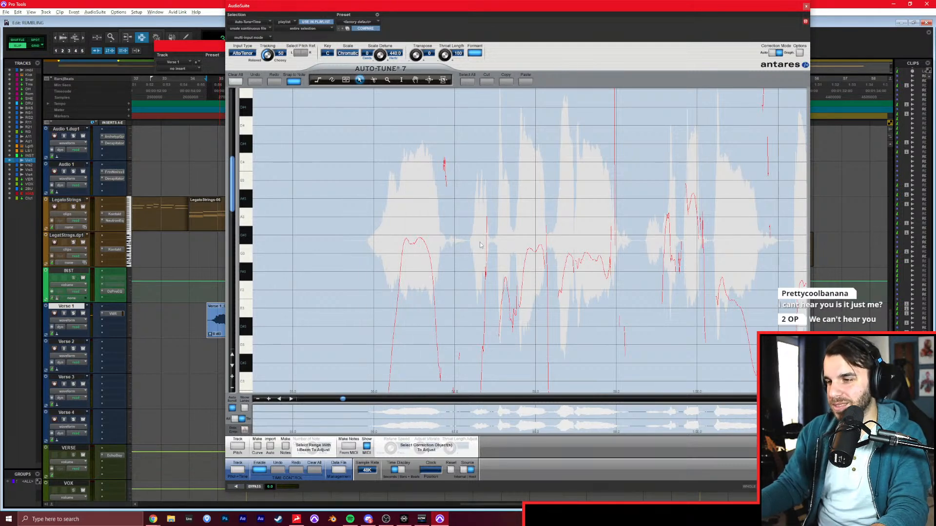
Draw two short correction notes over the opening chorus phrase in the pitch graph and preview the processing.
{"action": "left_click_drag", "start_coordinate": [500, 289], "coordinate": [509, 289]}
{"action": "left_click_drag", "start_coordinate": [525, 253], "coordinate": [541, 252]}
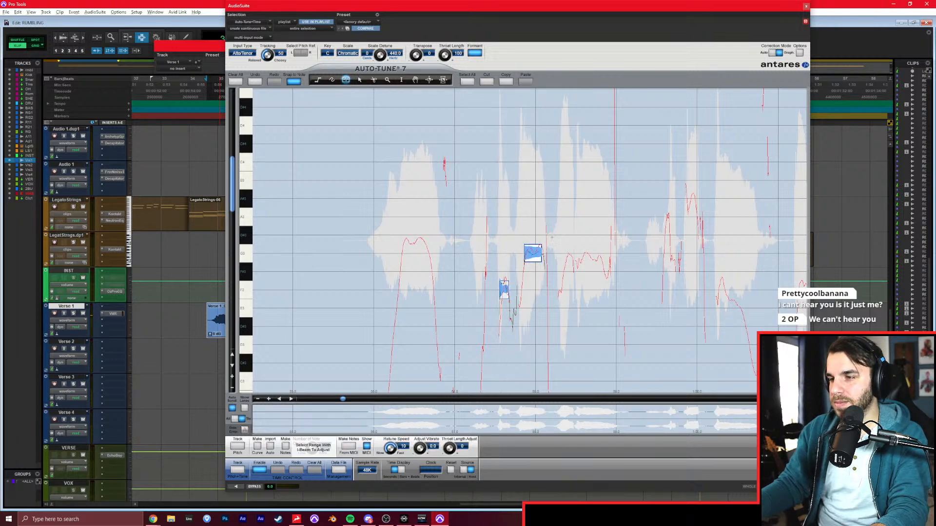
{"action": "left_click", "coordinate": [237, 487]}
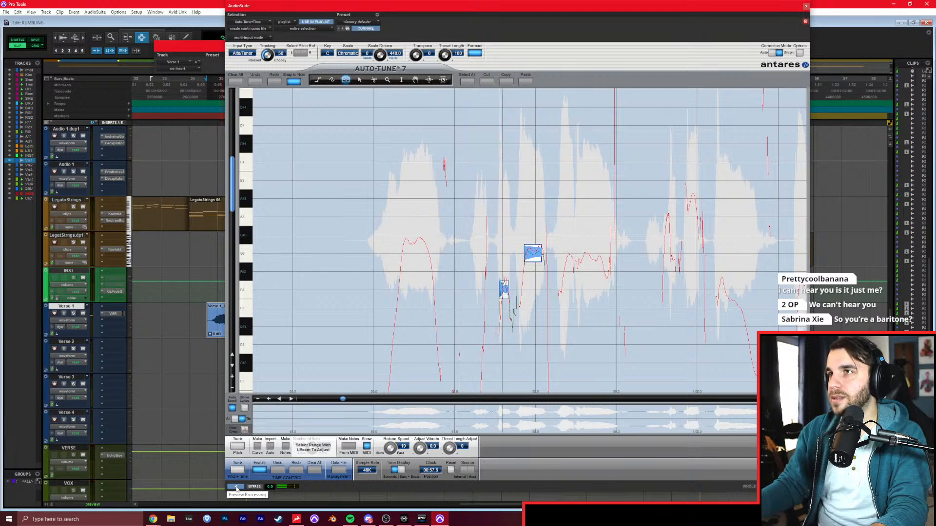
{"action": "left_click", "coordinate": [236, 489]}
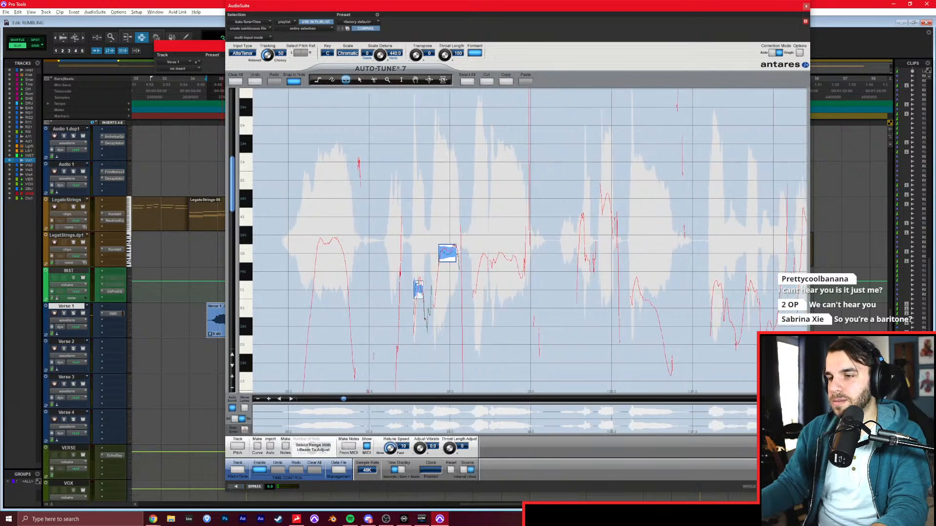
Raise the second correction note one semitone, and draw notes over the held syllable and the first syllables of the following phrase.
{"action": "left_click_drag", "start_coordinate": [454, 230], "coordinate": [518, 254]}
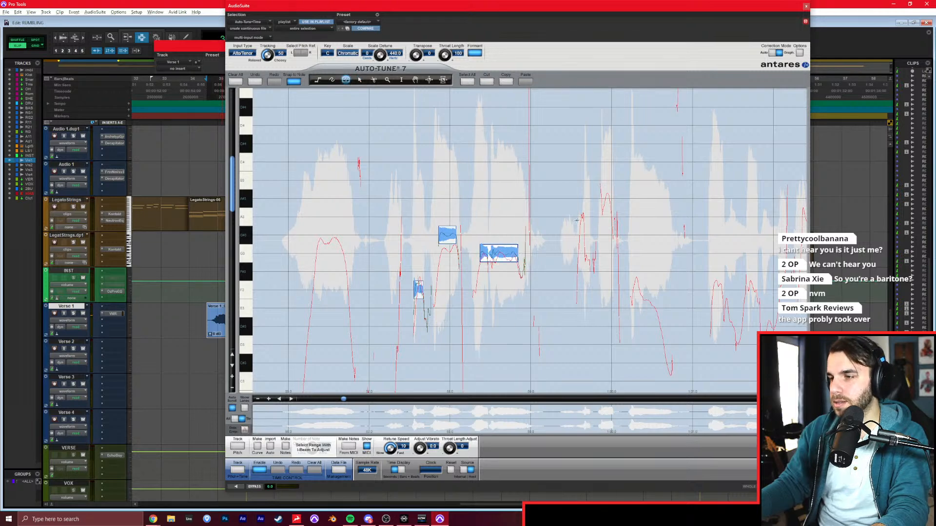
{"action": "left_click_drag", "start_coordinate": [577, 234], "coordinate": [584, 235]}
{"action": "left_click_drag", "start_coordinate": [602, 198], "coordinate": [609, 198]}
{"action": "left_click_drag", "start_coordinate": [640, 307], "coordinate": [657, 308]}
Draw correction notes over the next phrase, covering its five short alternating syllables and the long held note at its end.
{"action": "left_click", "coordinate": [663, 399]}
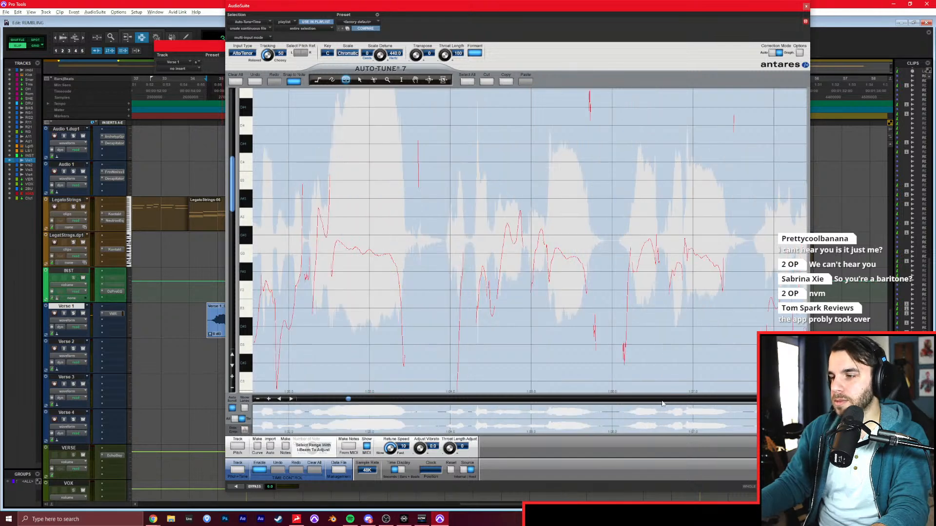
{"action": "left_click", "coordinate": [279, 398]}
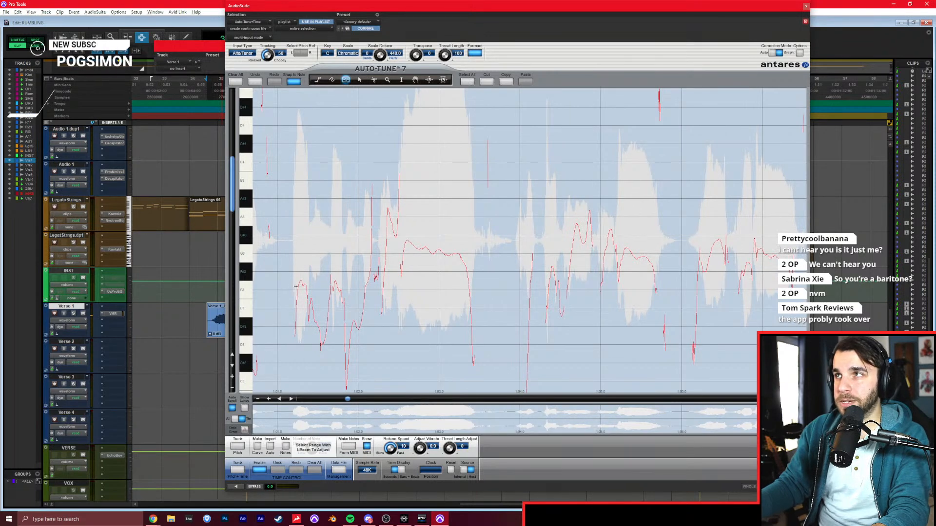
{"action": "left_click_drag", "start_coordinate": [298, 289], "coordinate": [308, 289]}
{"action": "left_click_drag", "start_coordinate": [316, 326], "coordinate": [326, 326]}
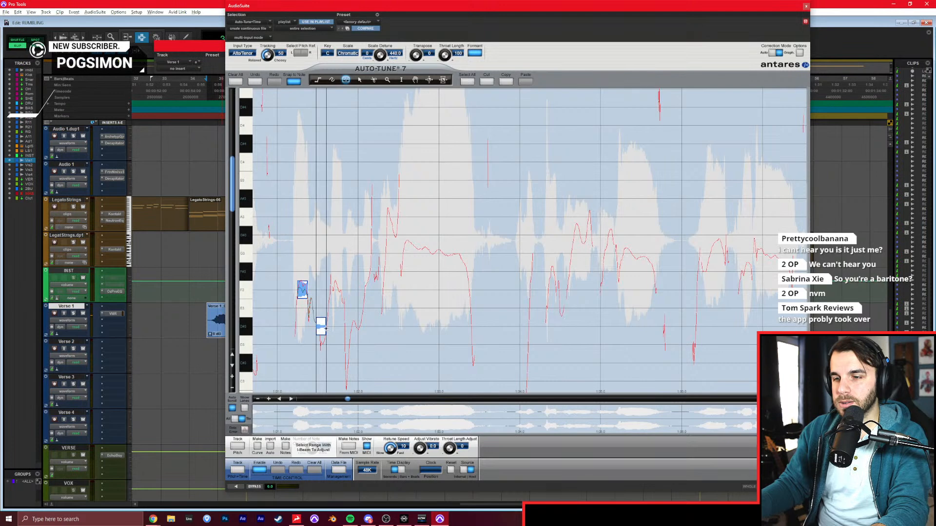
{"action": "left_click_drag", "start_coordinate": [330, 290], "coordinate": [343, 289]}
{"action": "left_click_drag", "start_coordinate": [347, 326], "coordinate": [359, 325]}
{"action": "left_click_drag", "start_coordinate": [361, 289], "coordinate": [372, 289]}
{"action": "left_click_drag", "start_coordinate": [386, 236], "coordinate": [467, 252]}
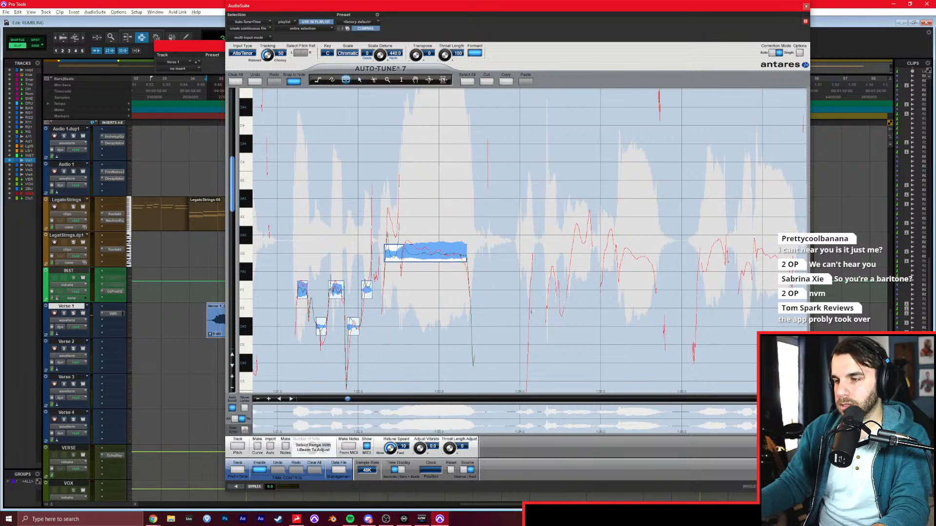
Draw correction notes over the two short pickup syllables and the two sustained phrases that follow them.
{"action": "left_click_drag", "start_coordinate": [524, 326], "coordinate": [534, 326]}
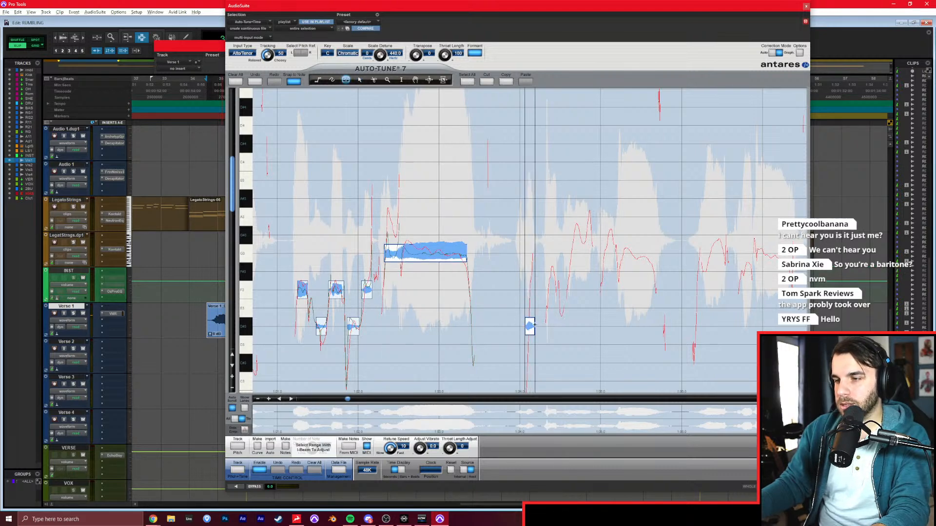
{"action": "left_click_drag", "start_coordinate": [546, 289], "coordinate": [556, 289]}
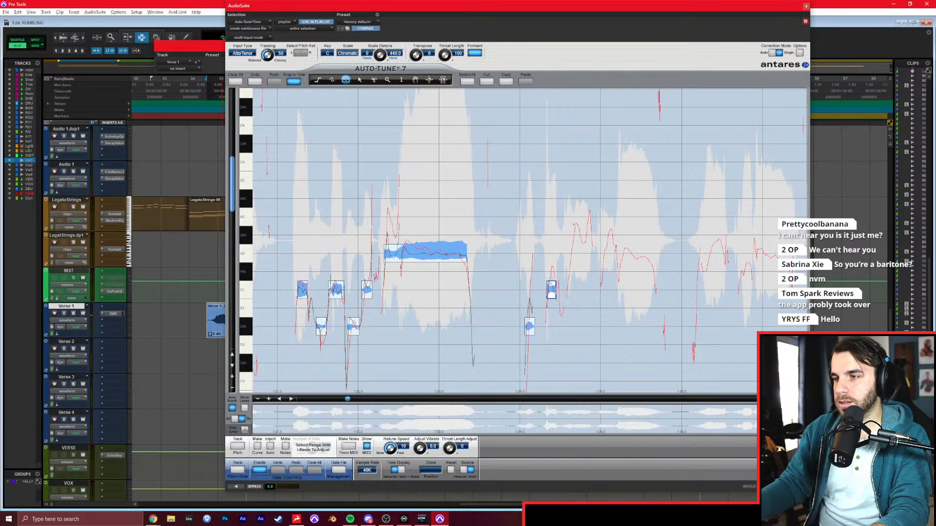
{"action": "left_click_drag", "start_coordinate": [571, 235], "coordinate": [653, 253]}
{"action": "left_click_drag", "start_coordinate": [707, 235], "coordinate": [794, 254]}
Draw correction notes over the low two-note phrase with the long held tone and over the rising phrase after it.
{"action": "left_click", "coordinate": [695, 399]}
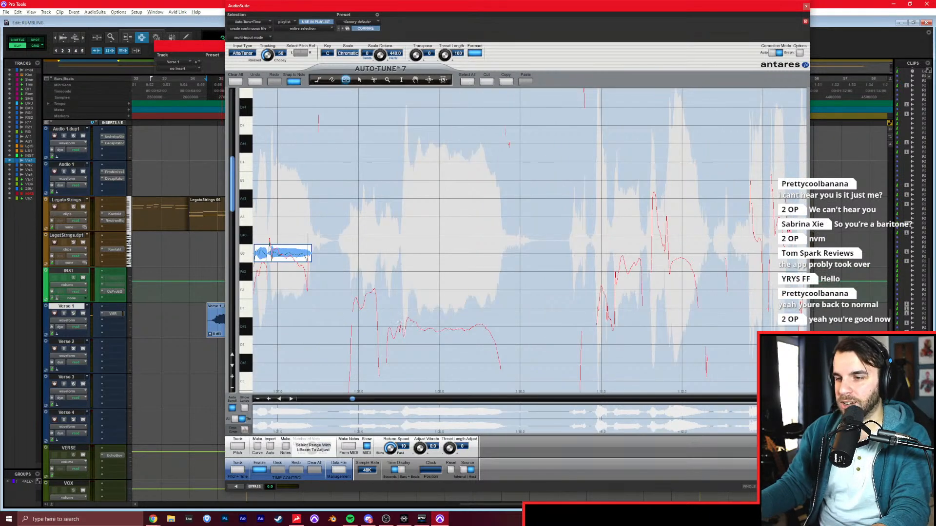
{"action": "left_click_drag", "start_coordinate": [352, 290], "coordinate": [375, 290]}
{"action": "left_click_drag", "start_coordinate": [389, 330], "coordinate": [490, 327]}
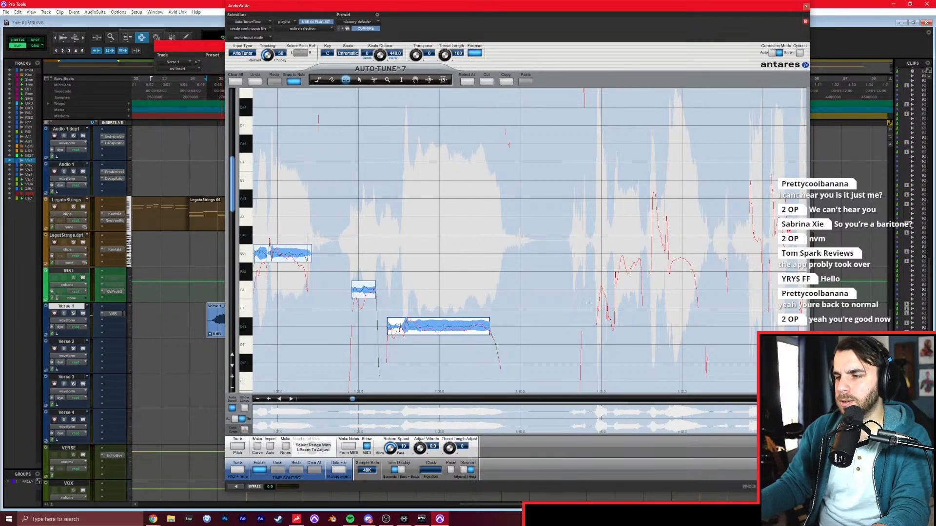
{"action": "left_click_drag", "start_coordinate": [595, 326], "coordinate": [606, 326]}
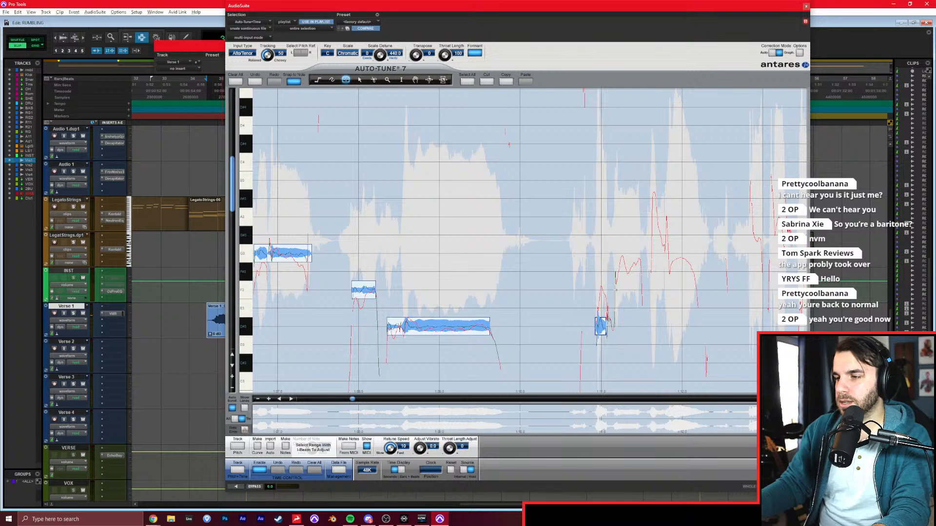
{"action": "left_click_drag", "start_coordinate": [615, 290], "coordinate": [642, 290]}
{"action": "left_click_drag", "start_coordinate": [653, 235], "coordinate": [665, 235]}
{"action": "left_click_drag", "start_coordinate": [670, 271], "coordinate": [727, 271]}
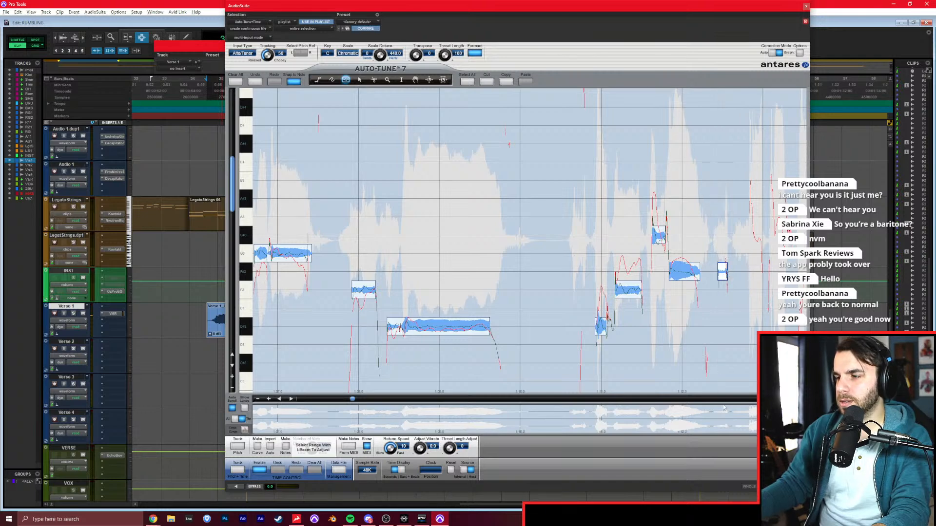
Draw correction notes from the two high syllables through to the long held note closing that phrase, raising the first note one semitone.
{"action": "left_click", "coordinate": [724, 400]}
{"action": "left_click_drag", "start_coordinate": [265, 253], "coordinate": [276, 253]}
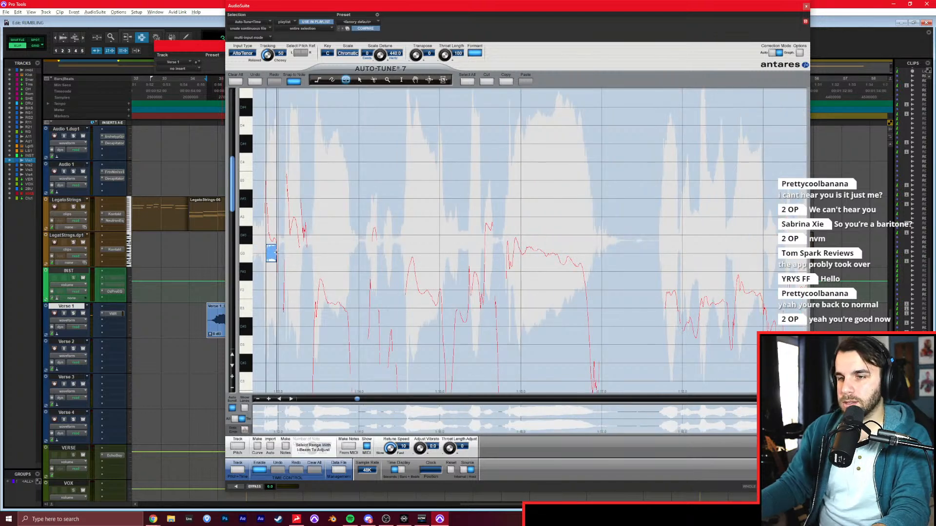
{"action": "left_click_drag", "start_coordinate": [287, 199], "coordinate": [302, 199]}
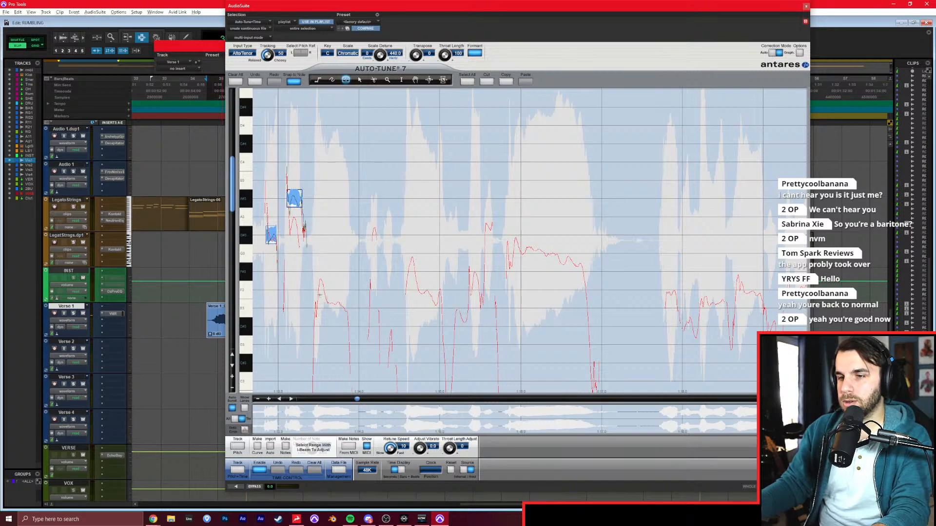
{"action": "left_click_drag", "start_coordinate": [320, 290], "coordinate": [379, 290]}
{"action": "left_click_drag", "start_coordinate": [386, 326], "coordinate": [394, 327]}
{"action": "left_click_drag", "start_coordinate": [405, 290], "coordinate": [443, 290]}
{"action": "left_click_drag", "start_coordinate": [454, 327], "coordinate": [465, 326]}
{"action": "left_click_drag", "start_coordinate": [469, 290], "coordinate": [478, 290]}
{"action": "left_click_drag", "start_coordinate": [484, 252], "coordinate": [583, 254]}
Draw correction notes over the last chorus phrase, from its short alternating syllables to the long sustained final note.
{"action": "left_click_drag", "start_coordinate": [661, 295], "coordinate": [675, 291]}
{"action": "left_click_drag", "start_coordinate": [683, 326], "coordinate": [692, 325]}
{"action": "left_click_drag", "start_coordinate": [700, 290], "coordinate": [760, 290]}
{"action": "left_click_drag", "start_coordinate": [768, 325], "coordinate": [779, 325]}
{"action": "left_click", "coordinate": [700, 398]}
{"action": "left_click_drag", "start_coordinate": [304, 290], "coordinate": [325, 290]}
{"action": "left_click_drag", "start_coordinate": [333, 325], "coordinate": [339, 326]}
{"action": "mouse_move", "coordinate": [353, 290]}
{"action": "left_mouse_down"}
{"action": "mouse_move", "coordinate": [392, 272]}
{"action": "mouse_move", "coordinate": [619, 287]}
{"action": "left_mouse_up"}
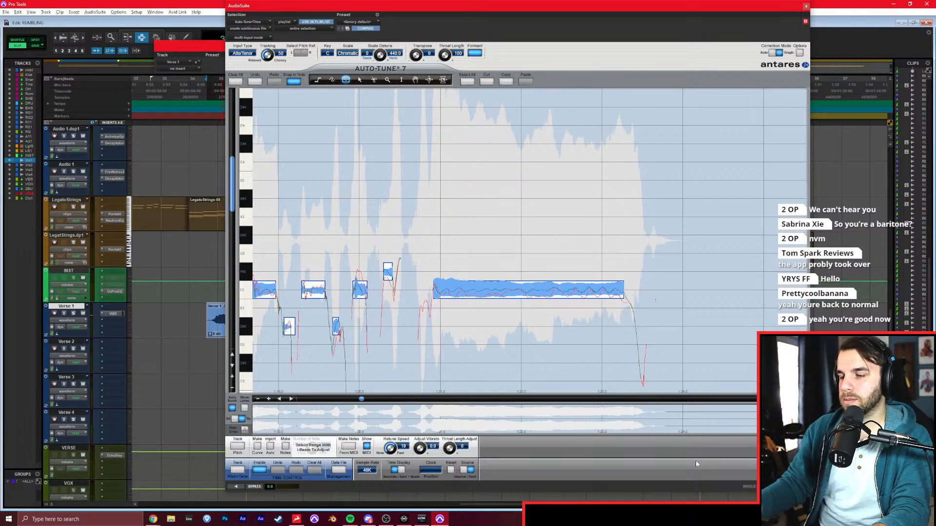
Render the Auto-Tune correction onto the Verse 1 chorus clips, move the plug-in window off the tracks, and start playback.
{"action": "left_click", "coordinate": [791, 486]}
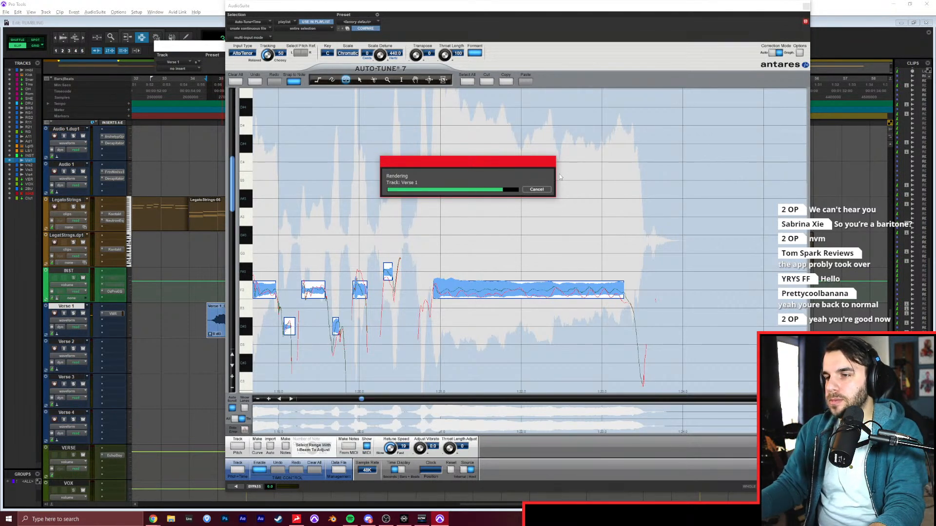
{"action": "left_click_drag", "start_coordinate": [404, 7], "coordinate": [524, 30]}
{"action": "key", "text": "space"}
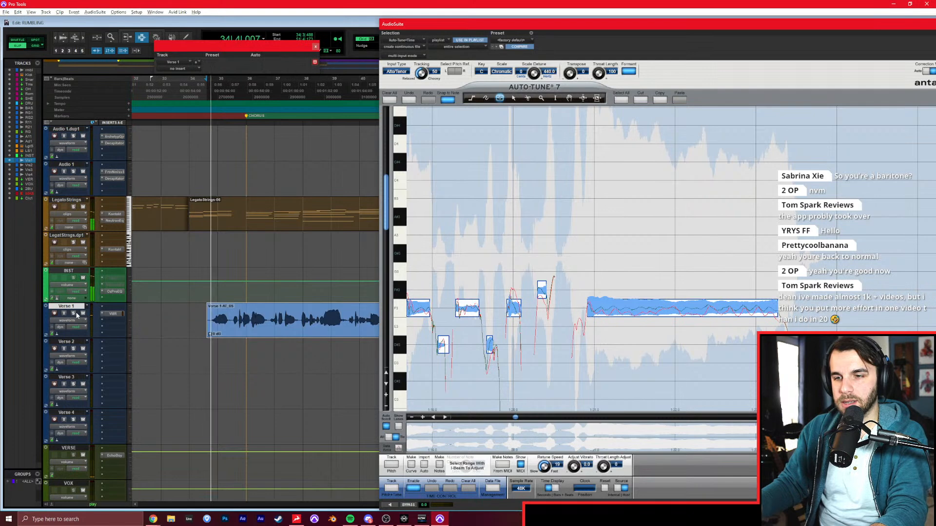
Trim the start of the rendered chorus clip on Verse 1 to 35|2|875 and play the tuned vocal from there.
{"action": "left_click", "coordinate": [231, 317]}
{"action": "key", "text": "a"}
{"action": "key", "text": "space"}
{"action": "scroll", "coordinate": [163, 322], "scroll_direction": "up", "scroll_amount": 10}
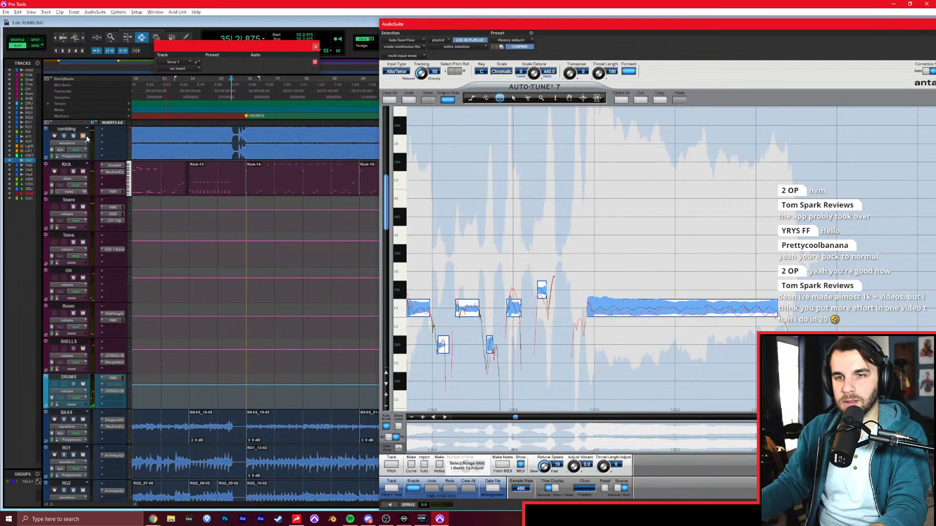
{"action": "scroll", "coordinate": [195, 209], "scroll_direction": "down", "scroll_amount": 10}
{"action": "key", "text": "space"}
Look at the EchoBoy settings on the VERSE track during playback, close them, and nudge the AudioSuite window aside.
{"action": "left_click", "coordinate": [121, 314]}
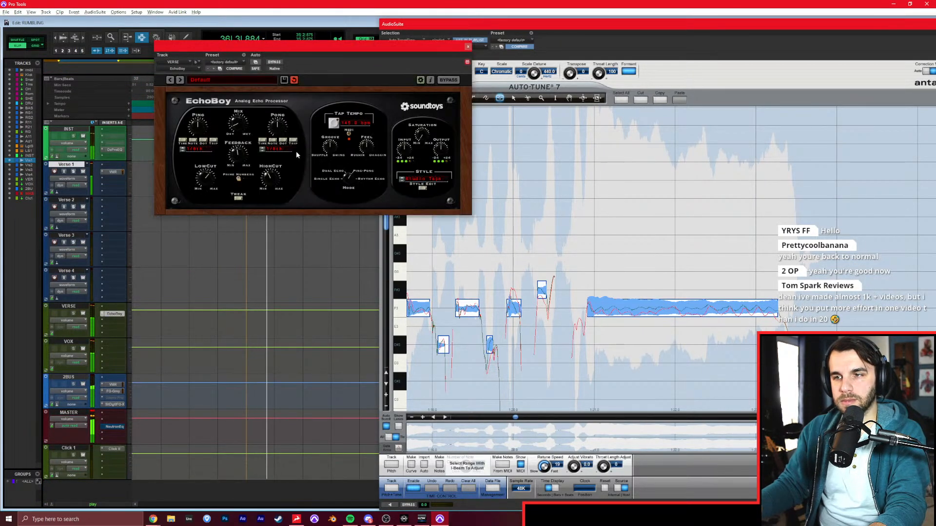
{"action": "left_click", "coordinate": [468, 47]}
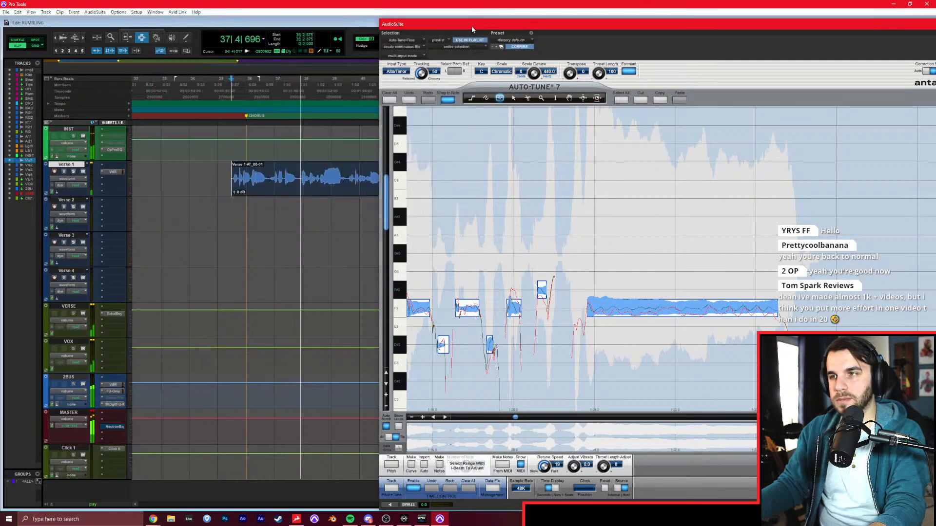
{"action": "left_click_drag", "start_coordinate": [472, 25], "coordinate": [478, 23]}
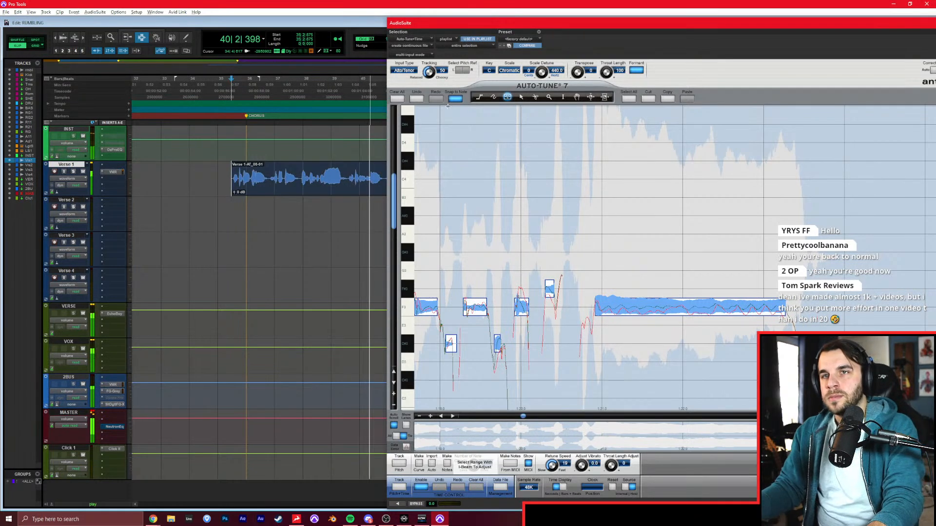
Move the AudioSuite window below the Verse 1 track and listen to the rest of the tuned chorus.
{"action": "left_click_drag", "start_coordinate": [492, 26], "coordinate": [451, 210]}
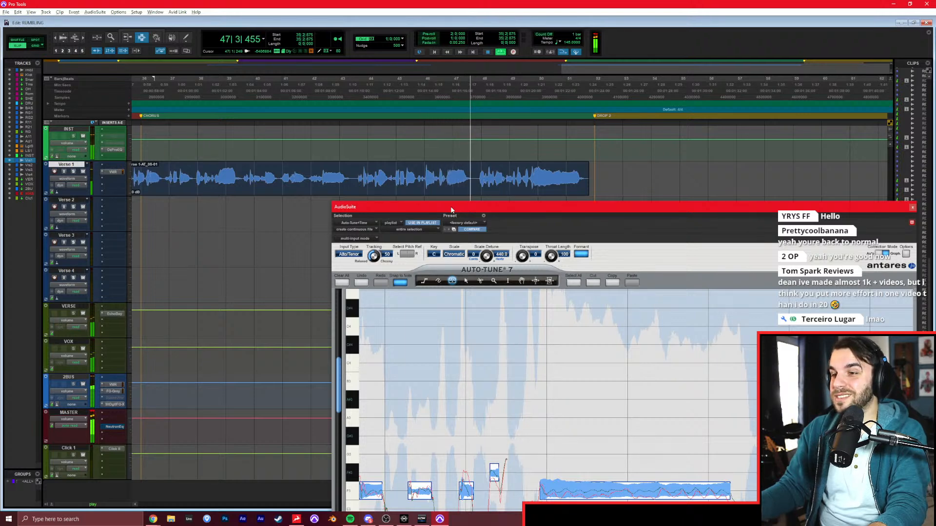
{"action": "left_click_drag", "start_coordinate": [452, 209], "coordinate": [445, 220]}
{"action": "scroll", "coordinate": [426, 192], "scroll_direction": "left", "scroll_amount": 4}
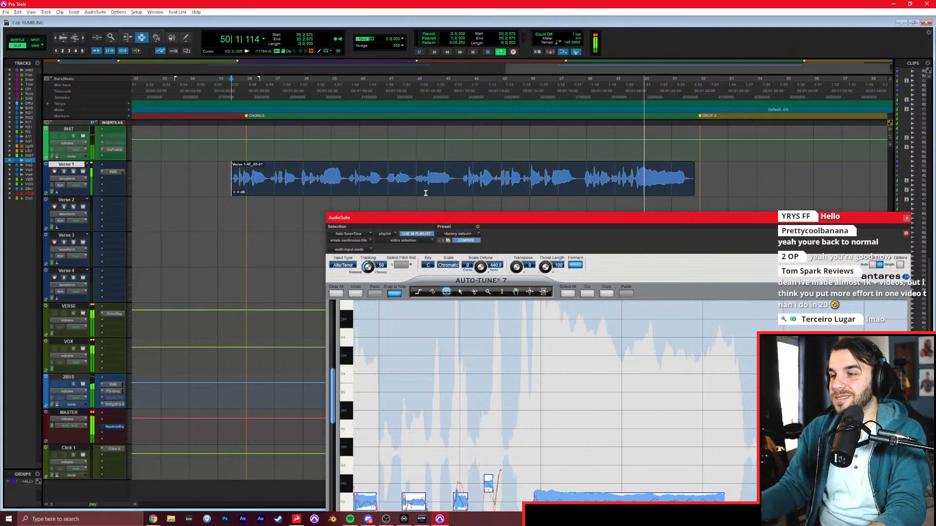
{"action": "key", "text": "space"}
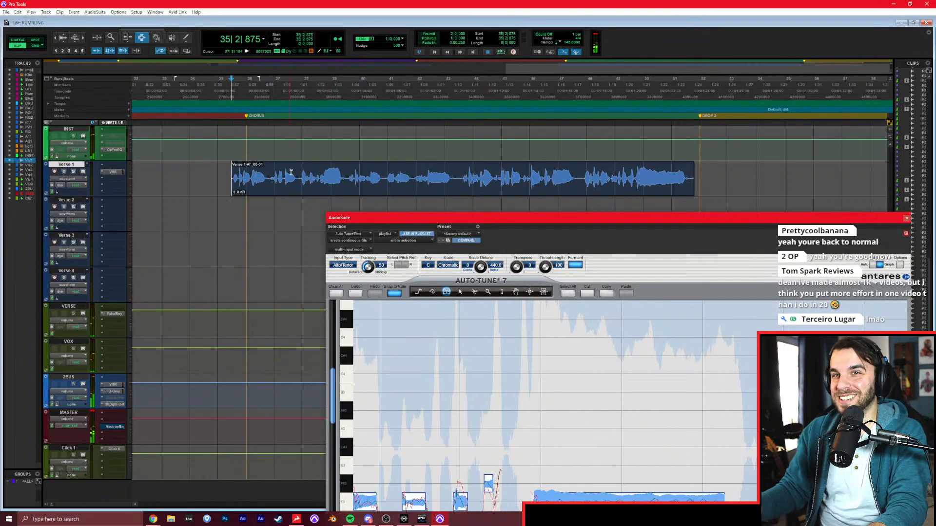
Undo the clip trim and the Auto-Tune render on Verse 1, and preview the chorus in Auto-Tune again.
{"action": "key", "text": "ctrl+z"}
{"action": "key", "text": "ctrl+z"}
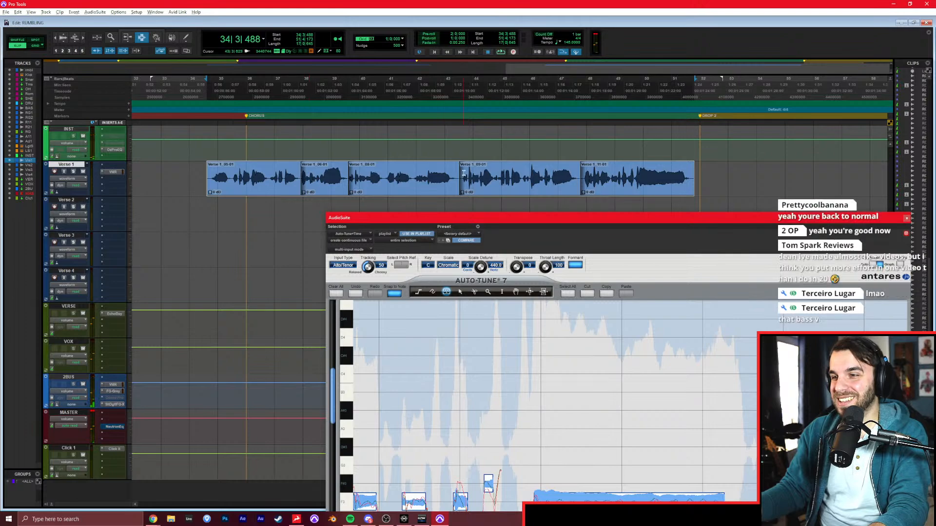
{"action": "left_click", "coordinate": [479, 175]}
{"action": "left_click_drag", "start_coordinate": [494, 218], "coordinate": [382, 20]}
{"action": "left_click", "coordinate": [215, 498]}
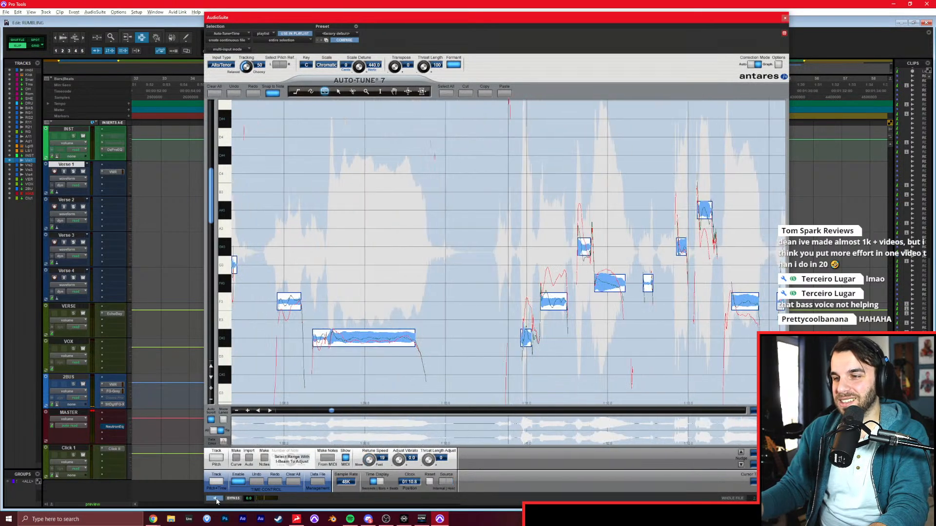
{"action": "key", "text": "space"}
Raise the first two correction notes after the long low sustained note by two semitones each, previewing the phrase.
{"action": "left_click_drag", "start_coordinate": [498, 306], "coordinate": [502, 266]}
{"action": "key", "text": "ctrl+z"}
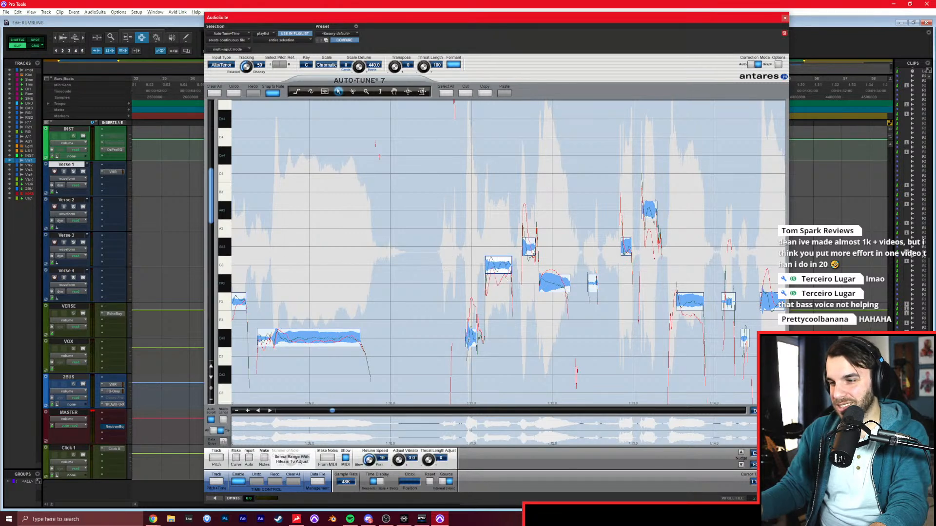
{"action": "left_click_drag", "start_coordinate": [469, 313], "coordinate": [470, 295]}
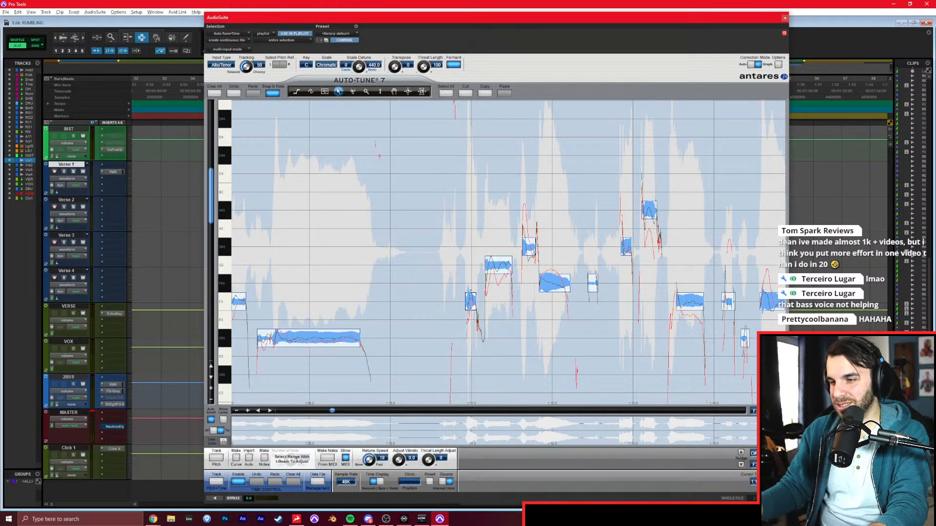
{"action": "left_click", "coordinate": [217, 499]}
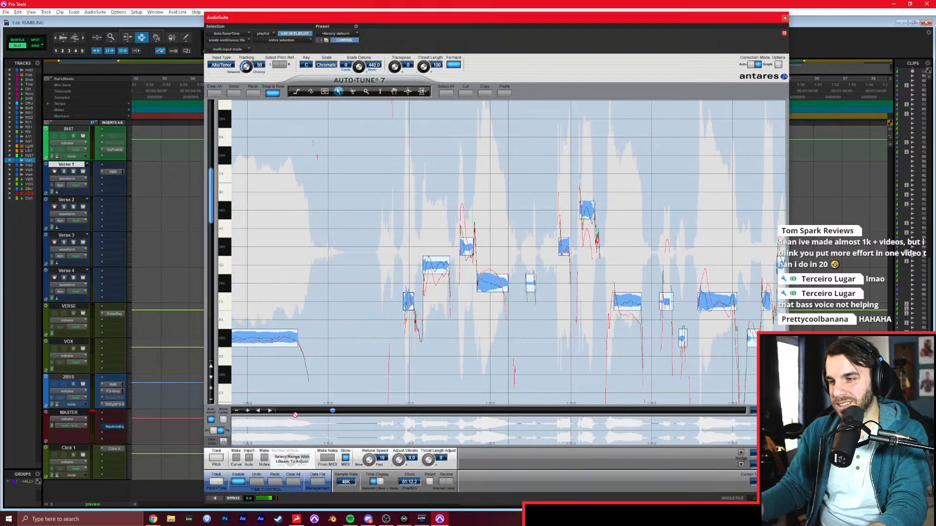
{"action": "left_click", "coordinate": [217, 498]}
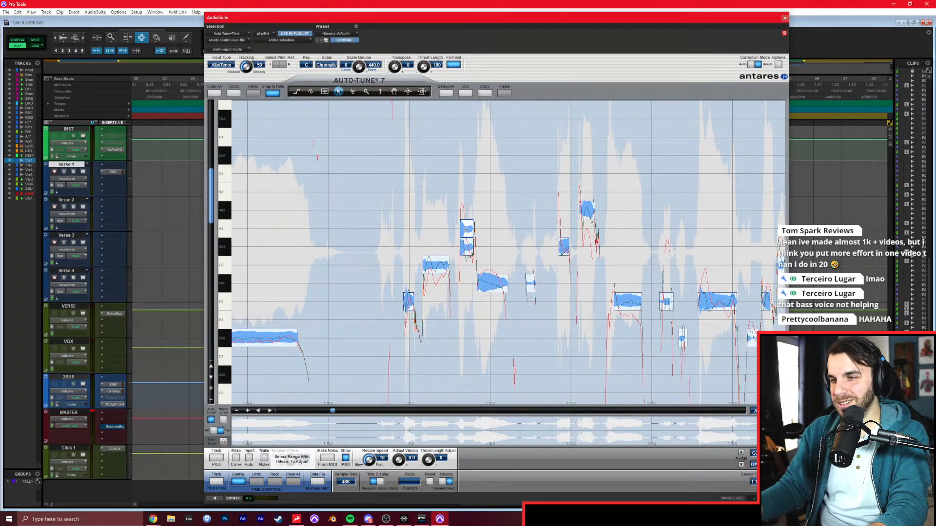
Raise the phrase's second and fourth correction notes by one semitone and lower the short third note by one semitone.
{"action": "left_click_drag", "start_coordinate": [492, 283], "coordinate": [492, 264]}
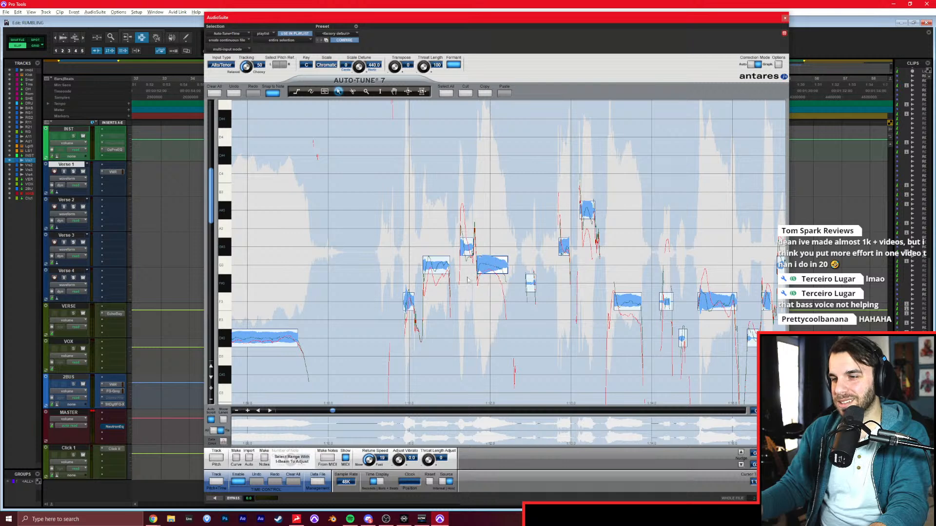
{"action": "left_click", "coordinate": [215, 499]}
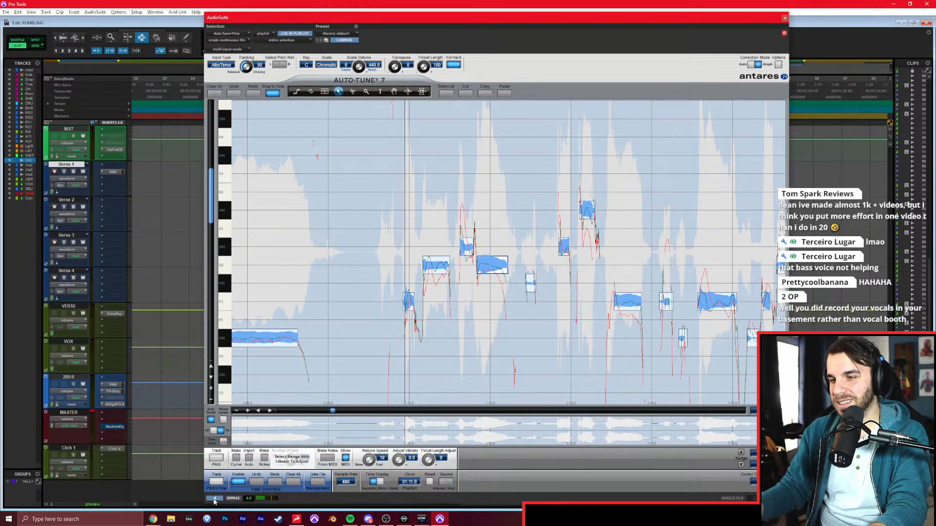
{"action": "left_click_drag", "start_coordinate": [441, 264], "coordinate": [441, 246]}
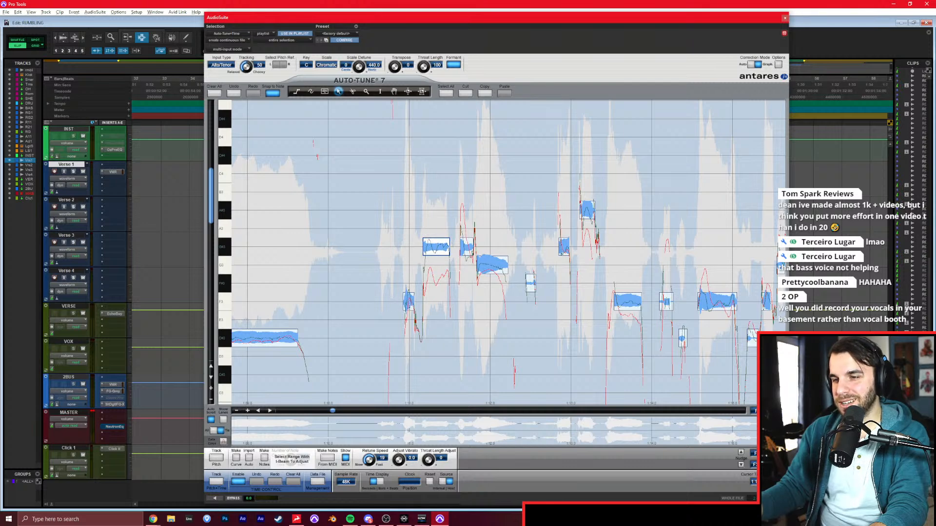
{"action": "left_click", "coordinate": [215, 498]}
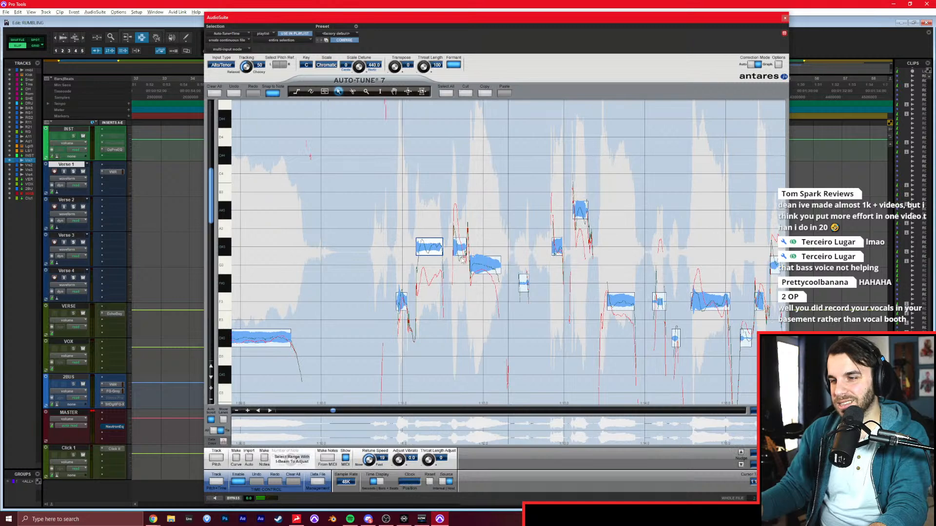
{"action": "left_click_drag", "start_coordinate": [460, 251], "coordinate": [460, 268]}
Select all the Verse 1 chorus clips, render the revised Auto-Tune correction onto them, and clear the plug-in window from the tracks.
{"action": "left_click_drag", "start_coordinate": [650, 16], "coordinate": [638, 357]}
{"action": "double_click", "coordinate": [282, 183]}
{"action": "double_click", "coordinate": [596, 181], "text": "shift"}
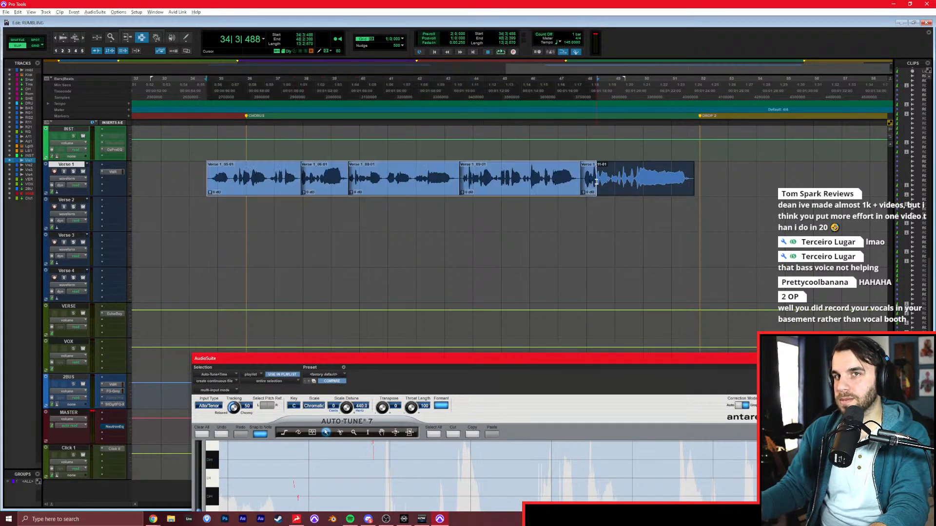
{"action": "left_click_drag", "start_coordinate": [446, 357], "coordinate": [451, 22]}
{"action": "left_click", "coordinate": [766, 504]}
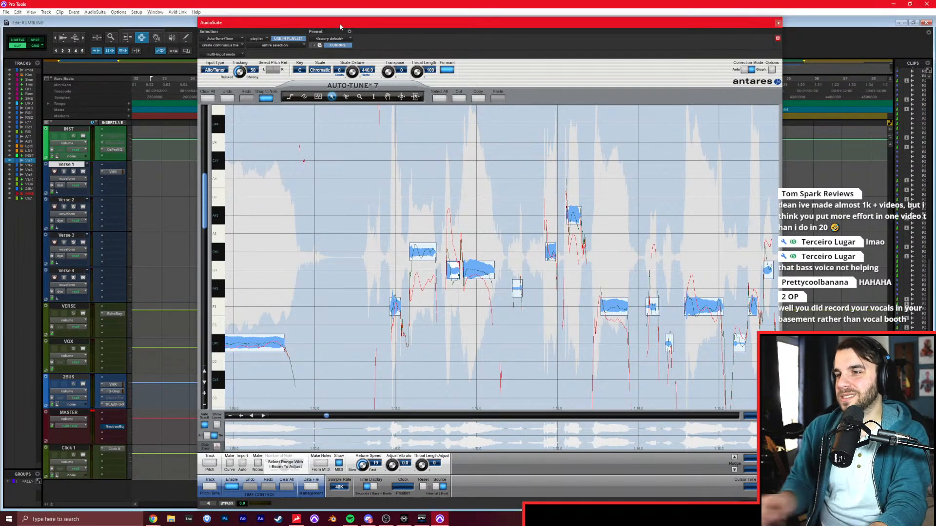
{"action": "left_click_drag", "start_coordinate": [339, 23], "coordinate": [385, 276]}
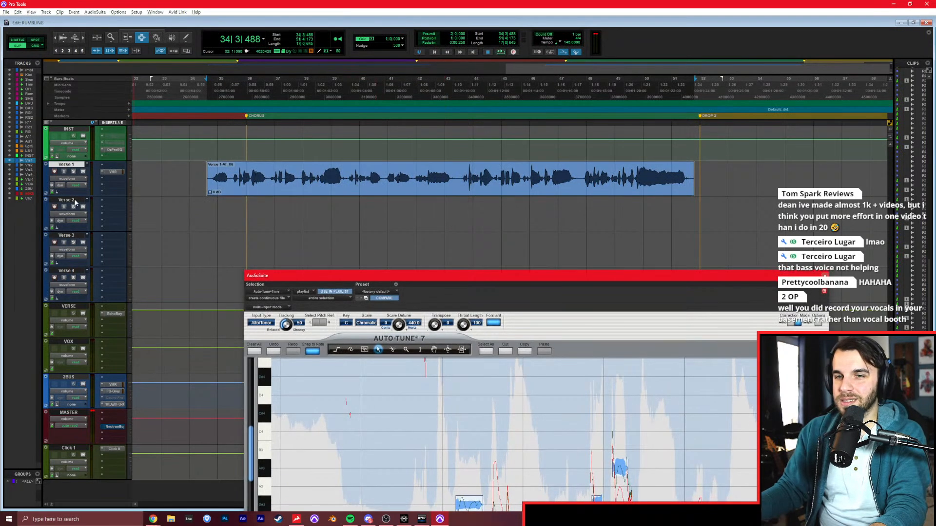
Select and record-arm the Verse 2 track, and copy the VMR insert from Verse 1 onto it.
{"action": "left_click", "coordinate": [75, 201]}
{"action": "left_click", "coordinate": [54, 207]}
{"action": "left_click_drag", "start_coordinate": [112, 177], "coordinate": [105, 213]}
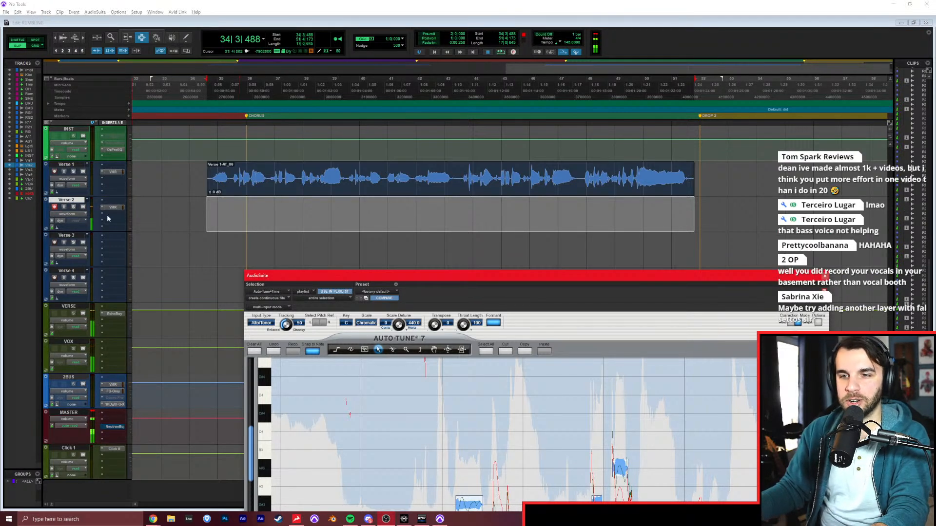
{"action": "left_click_drag", "start_coordinate": [379, 275], "coordinate": [384, 289]}
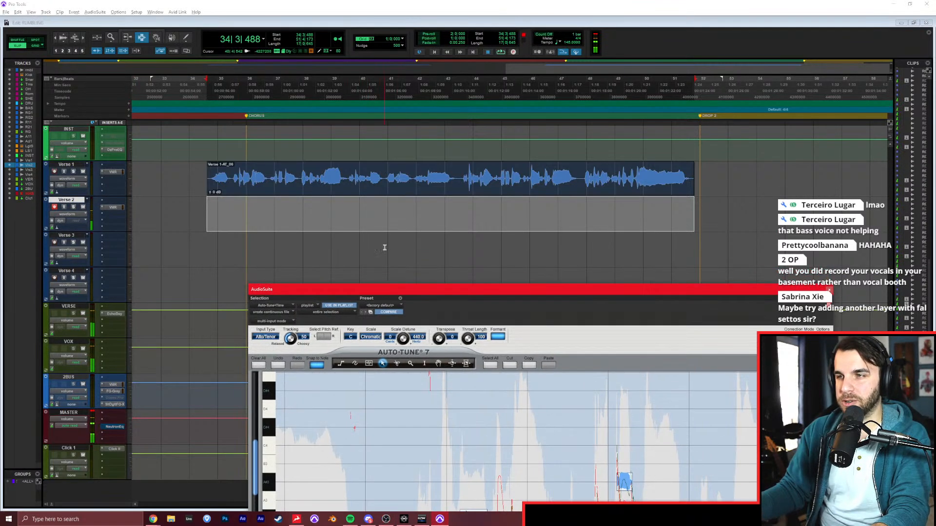
Adjust the Verse 2 fader and mute the rumbling track in the Mix window, returning to the Edit window.
{"action": "left_click", "coordinate": [647, 33]}
{"action": "key", "text": "ctrl+equal"}
{"action": "left_click_drag", "start_coordinate": [627, 263], "coordinate": [630, 271]}
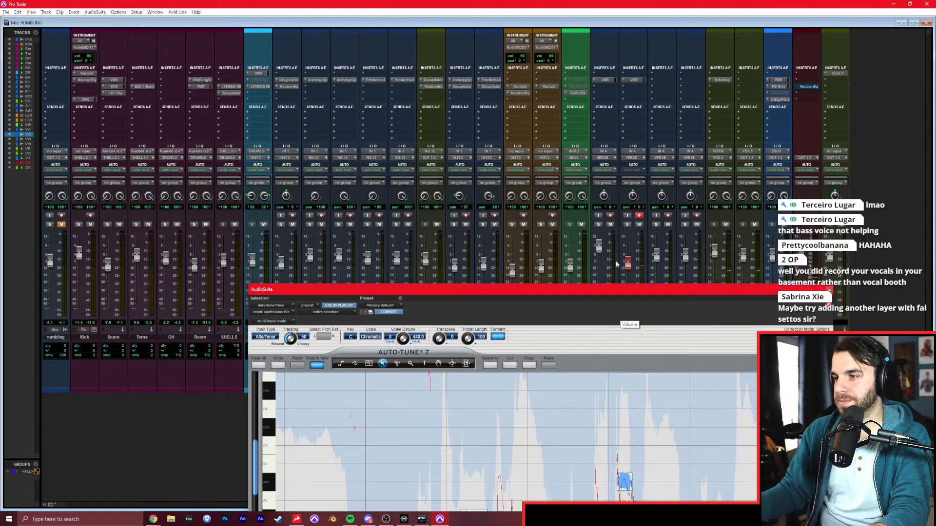
{"action": "left_click", "coordinate": [61, 224]}
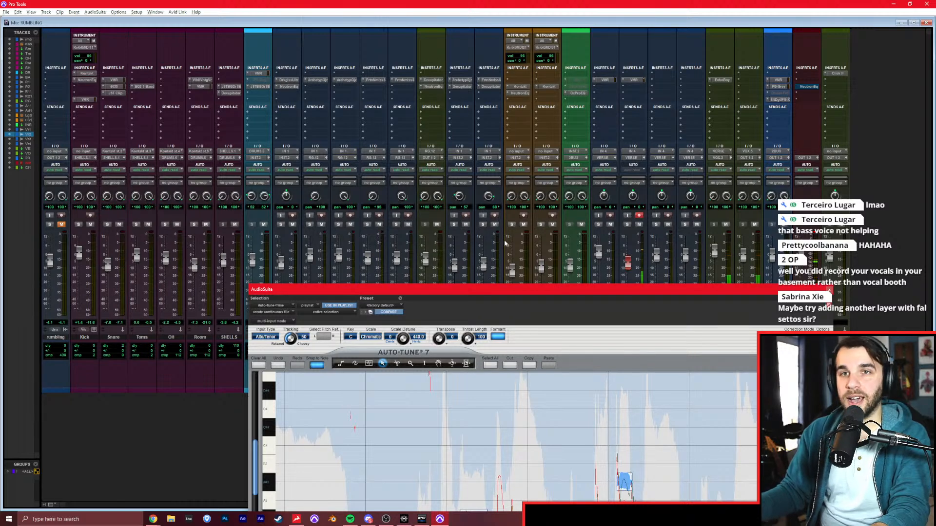
{"action": "key", "text": "ctrl+equal"}
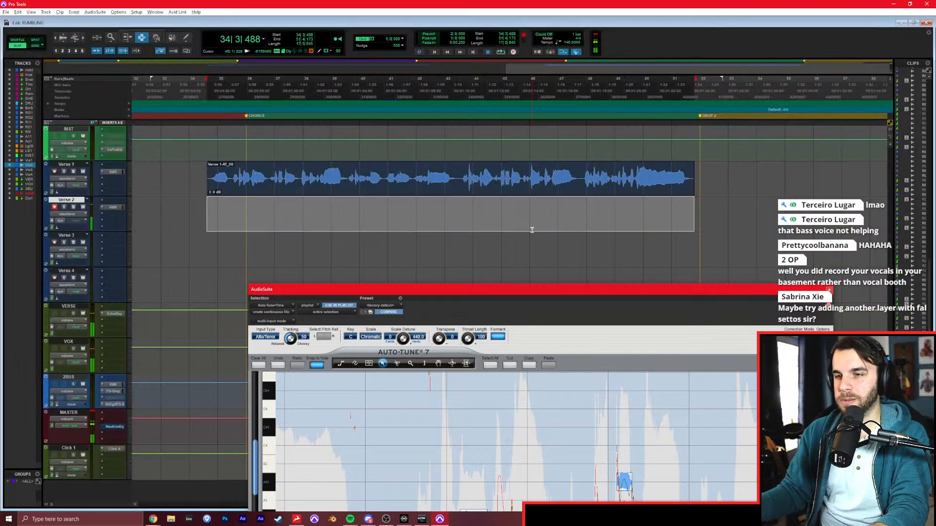
Start recording a second chorus layer on Verse 2 from bar 34, just ahead of the Chorus marker.
{"action": "key", "text": "KP_1"}
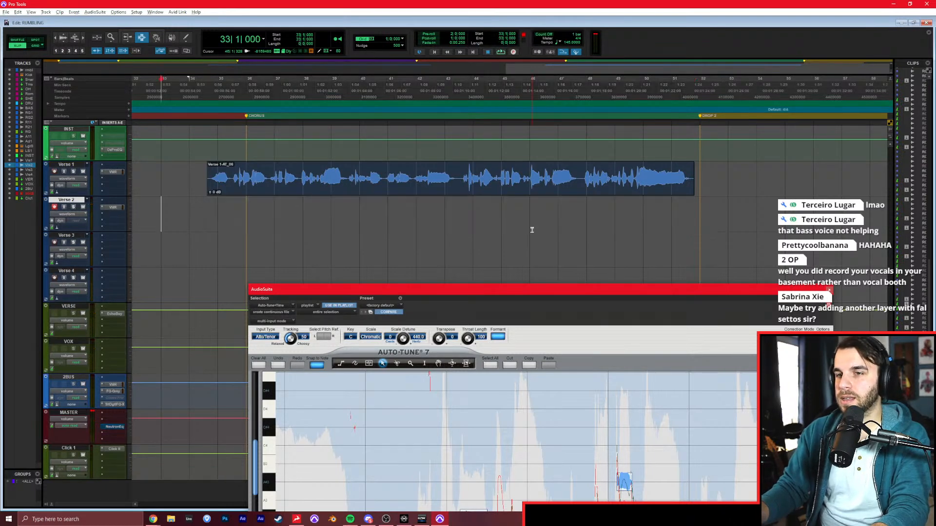
{"action": "key", "text": "KP_2"}
{"action": "key", "text": "KP_3"}
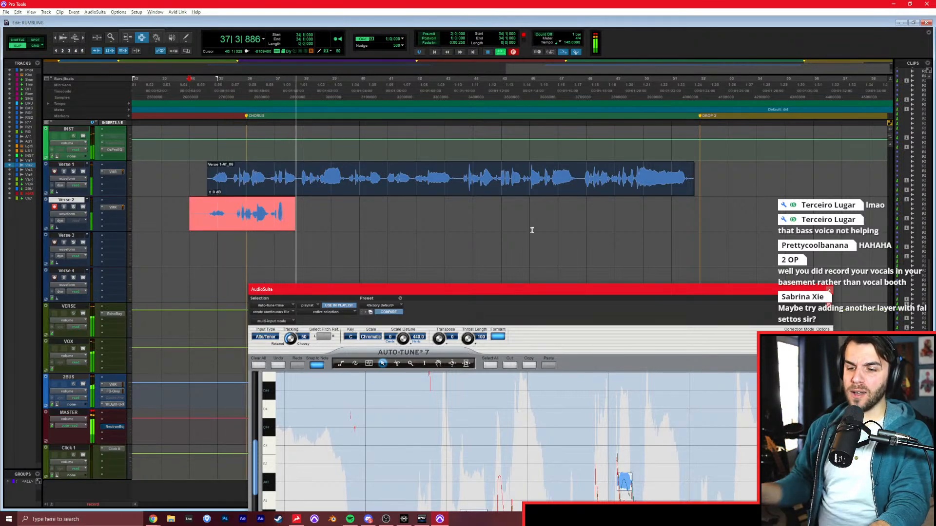
Switch to the Rumbling lyrics in Chrome during the take, return to Pro Tools, and stop recording at the chorus end.
{"action": "left_click", "coordinate": [152, 519]}
{"action": "left_click", "coordinate": [232, 484]}
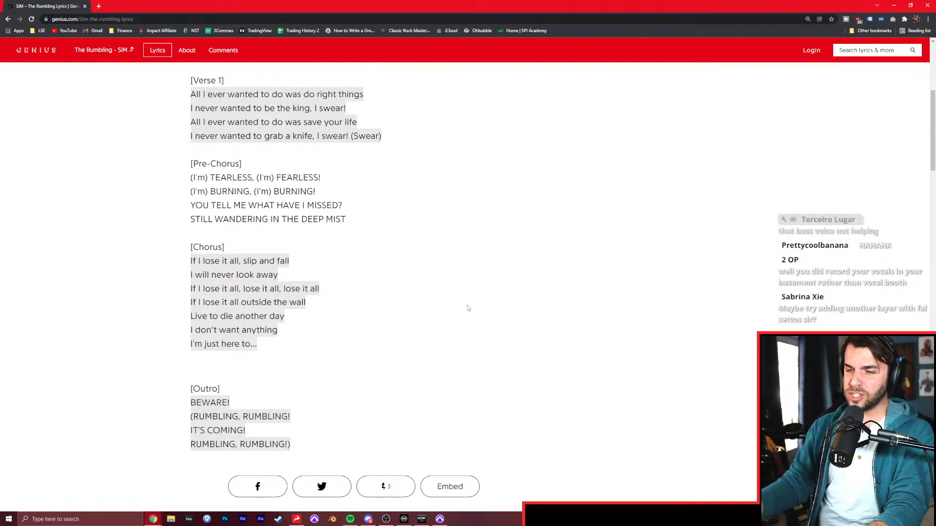
{"action": "left_click", "coordinate": [439, 519]}
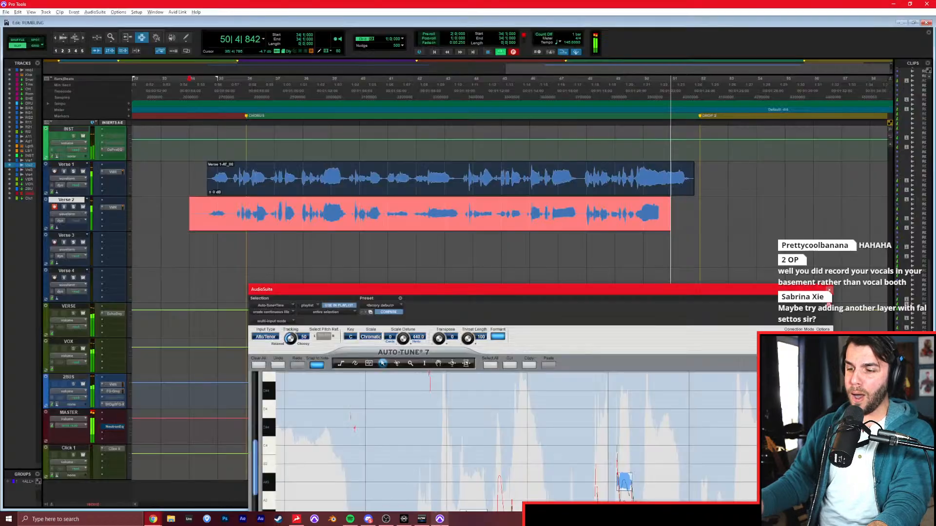
{"action": "left_click_drag", "start_coordinate": [546, 267], "coordinate": [549, 270]}
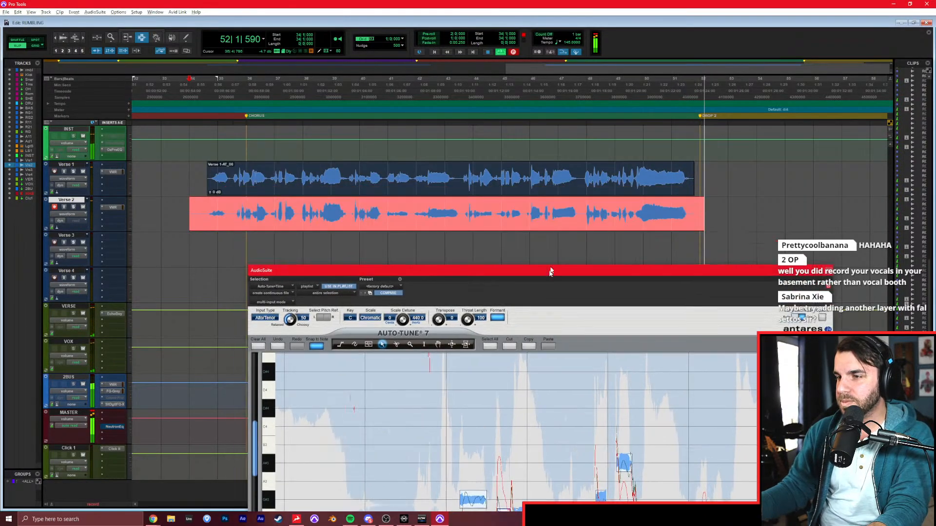
{"action": "key", "text": "space"}
Bring the Auto-Tune window back into view, enable Track Pitch, and try to track the audio.
{"action": "left_click_drag", "start_coordinate": [491, 68], "coordinate": [504, 23]}
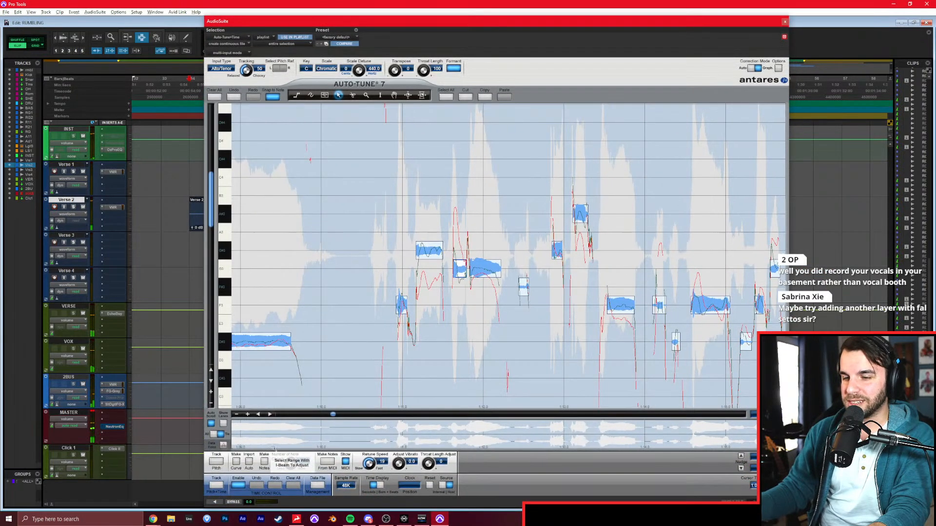
{"action": "left_click", "coordinate": [216, 461]}
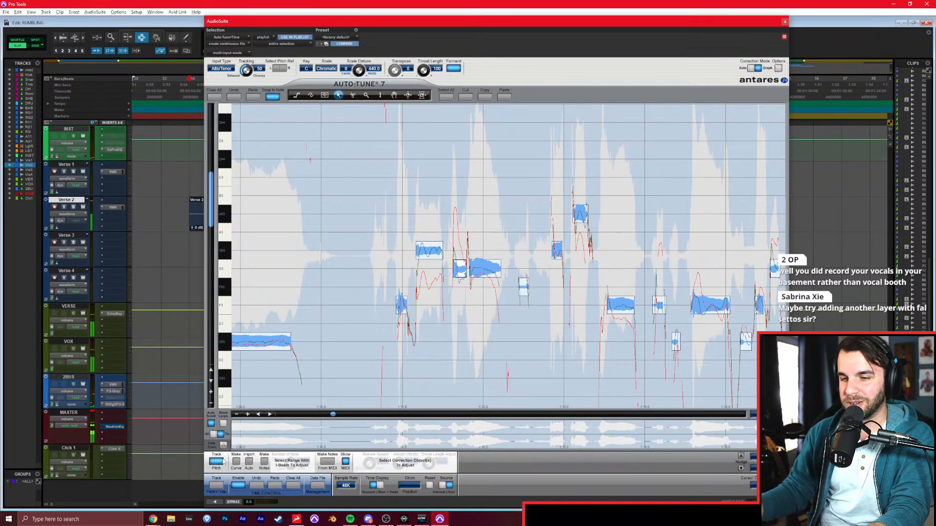
{"action": "left_click", "coordinate": [215, 502]}
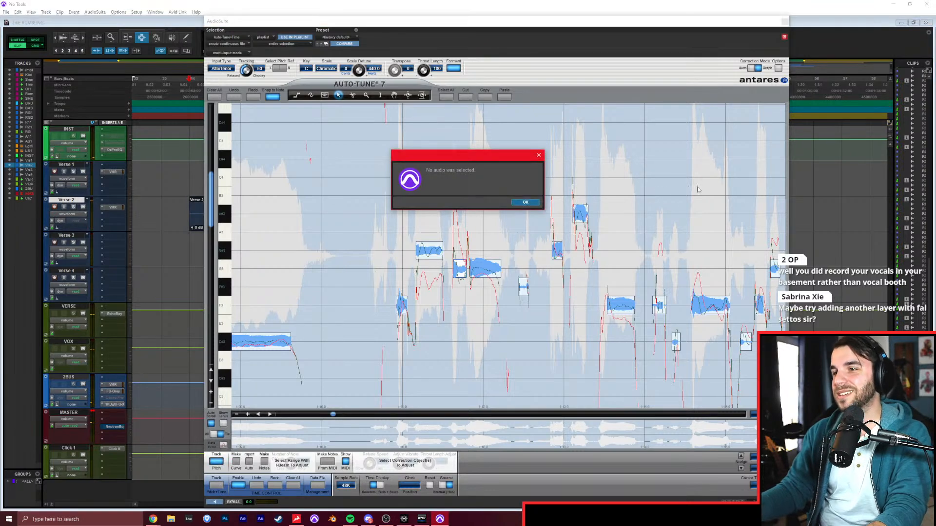
{"action": "left_click", "coordinate": [525, 202]}
Select the recorded Verse 2 take, track its pitch in Auto-Tune, and render the existing correction notes onto it.
{"action": "mouse_move", "coordinate": [373, 24]}
{"action": "left_mouse_down"}
{"action": "mouse_move", "coordinate": [429, 367]}
{"action": "mouse_move", "coordinate": [366, 94]}
{"action": "mouse_move", "coordinate": [374, 24]}
{"action": "left_mouse_up"}
{"action": "double_click", "coordinate": [344, 222]}
{"action": "left_click", "coordinate": [193, 506]}
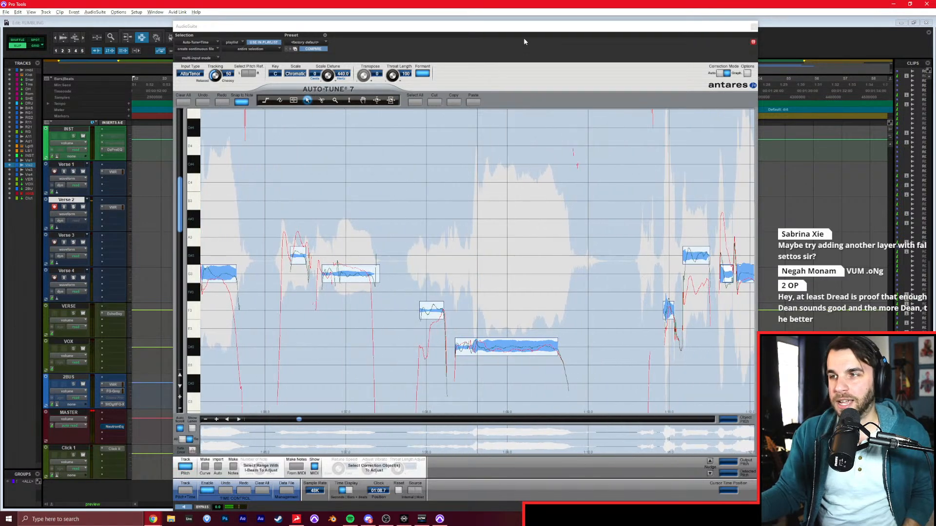
{"action": "left_click_drag", "start_coordinate": [523, 29], "coordinate": [520, 25]}
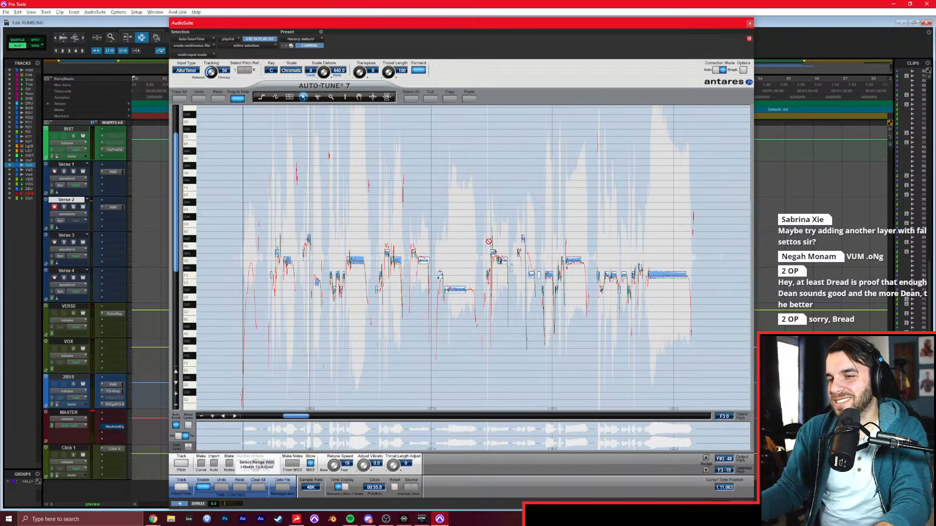
{"action": "left_click", "coordinate": [738, 505]}
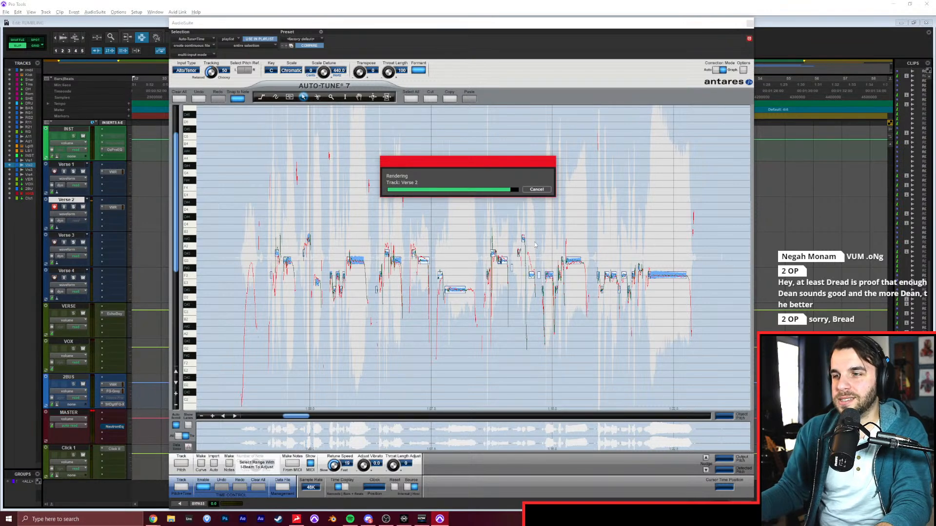
{"action": "left_click_drag", "start_coordinate": [464, 23], "coordinate": [525, 346]}
Play the layered chorus and trim the starts of the Verse 1 and Verse 2 clips to bar 35.
{"action": "key", "text": "space"}
{"action": "key", "text": "a"}
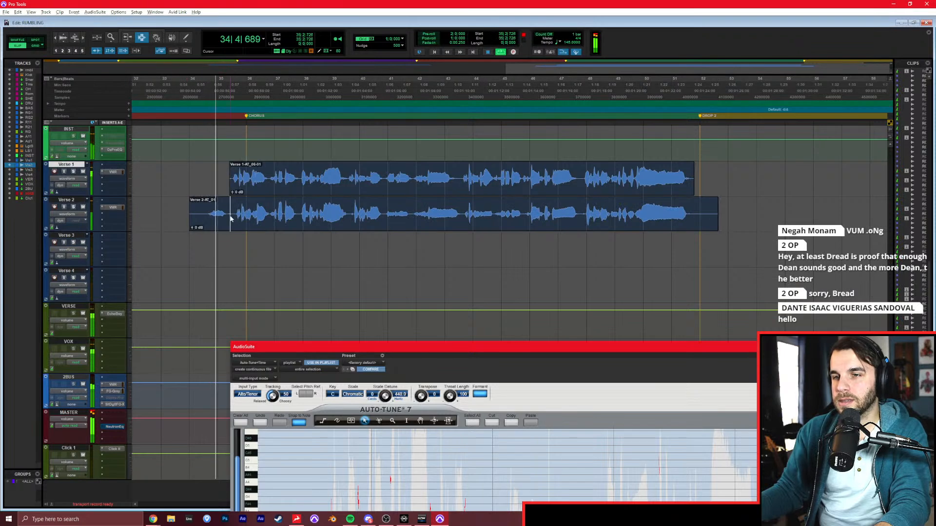
{"action": "left_click", "coordinate": [230, 206]}
{"action": "key", "text": "a"}
Separate the opening phrase of the Verse 1 chorus clip and nudge it slightly later to line up with the Verse 2 take.
{"action": "key", "text": "t"}
{"action": "key", "text": "t"}
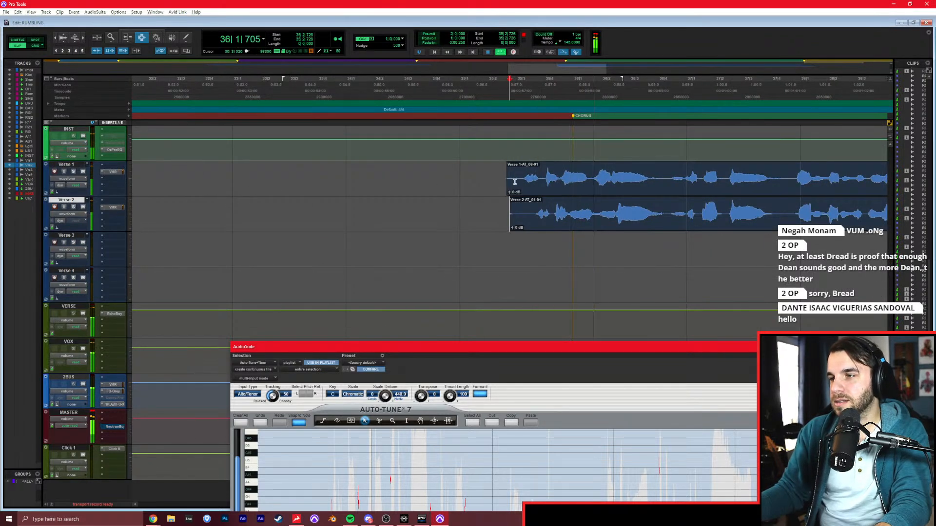
{"action": "left_click_drag", "start_coordinate": [502, 194], "coordinate": [672, 182]}
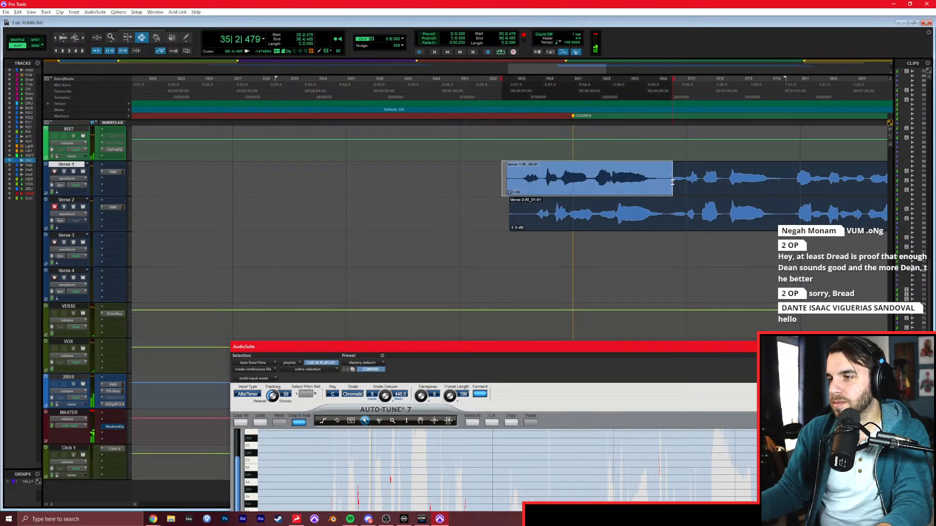
{"action": "key", "text": "b"}
{"action": "key", "text": "period"}
{"action": "key", "text": "period"}
{"action": "key", "text": "period"}
{"action": "key", "text": "period"}
{"action": "key", "text": "period"}
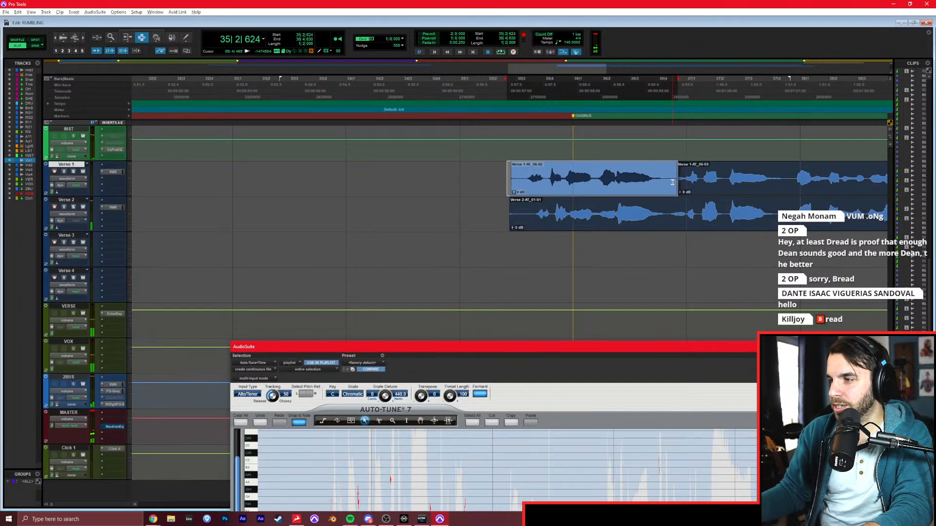
Play the aligned chorus opening from just before the clips and choose a finer grid value.
{"action": "left_click", "coordinate": [489, 186]}
{"action": "key", "text": "space"}
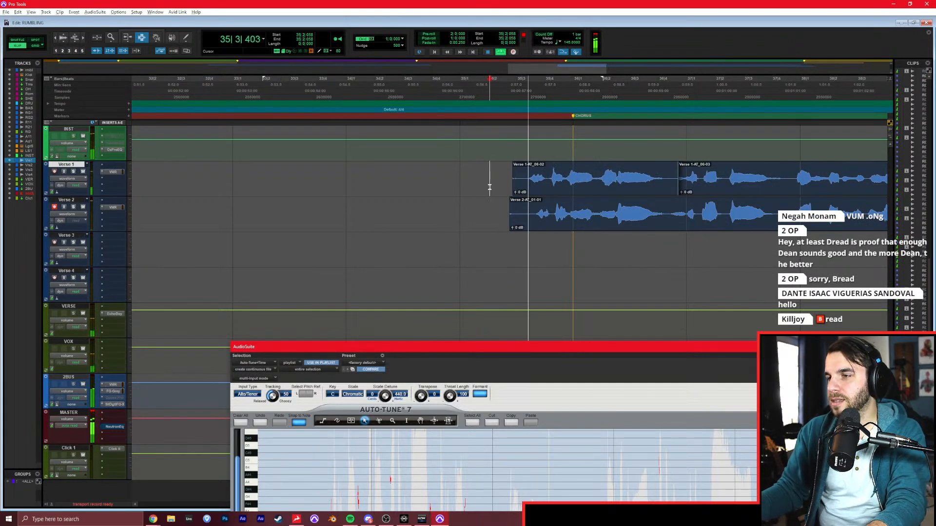
{"action": "left_click", "coordinate": [402, 39]}
{"action": "left_click", "coordinate": [421, 69]}
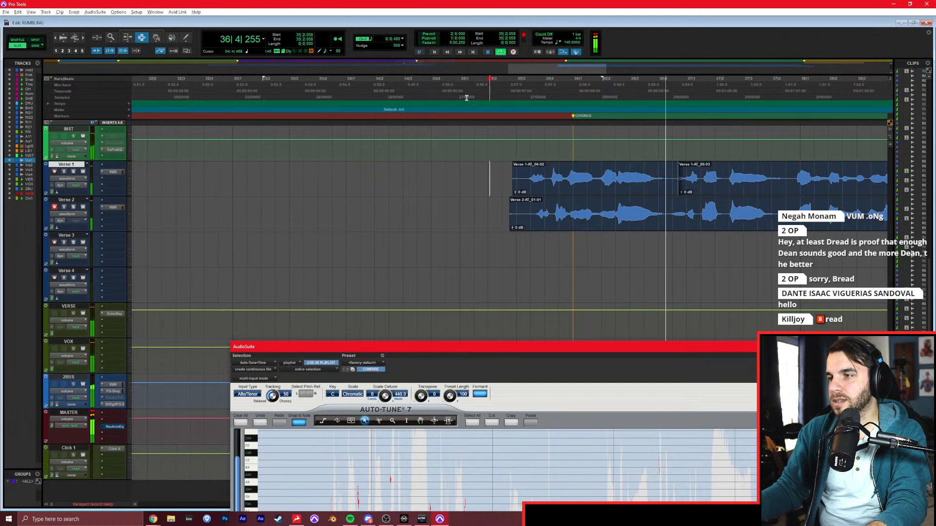
Follow the layered chorus playback and balance the takes, lowering the Verse 1 fader to 0.0 dB and the Verse 2 fader slightly.
{"action": "scroll", "coordinate": [565, 153], "scroll_direction": "right", "scroll_amount": 3}
{"action": "key", "text": "ctrl+equal"}
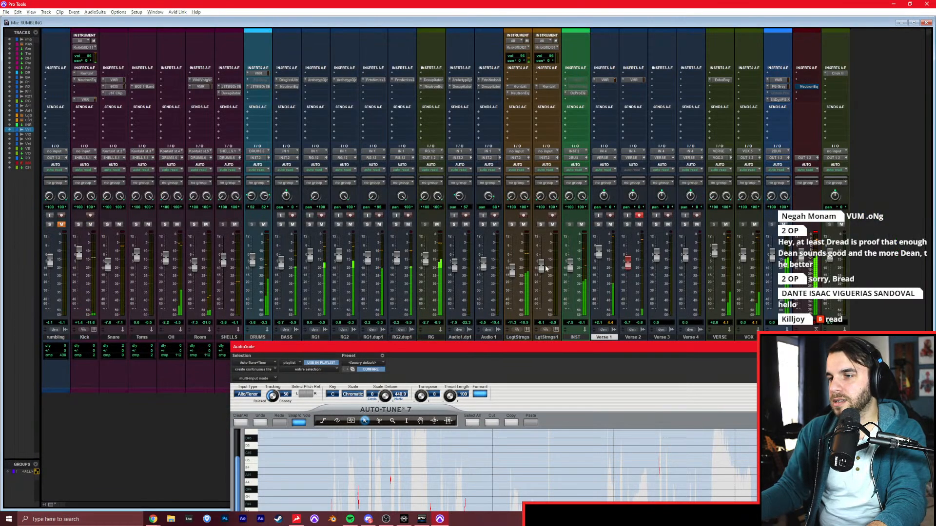
{"action": "key", "text": "ctrl+equal"}
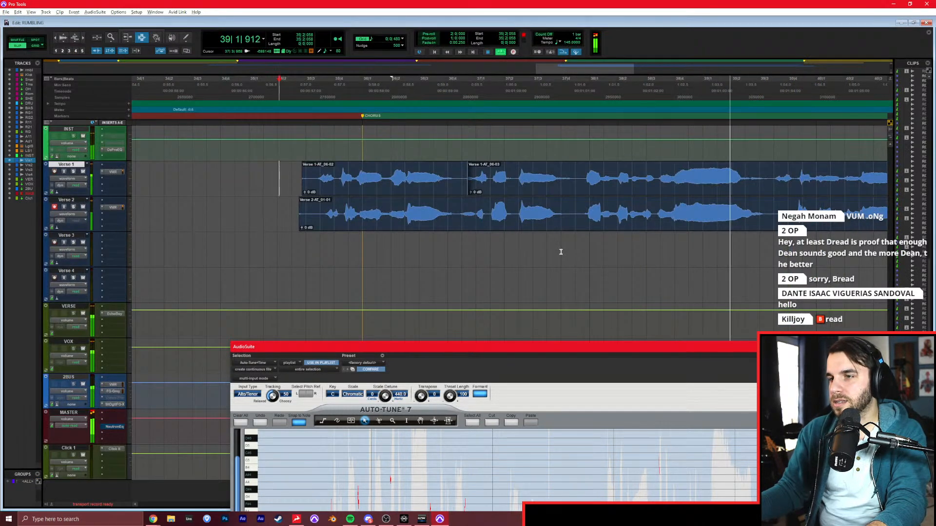
{"action": "key", "text": "ctrl+bracketleft"}
{"action": "key", "text": "ctrl+bracketleft"}
{"action": "key", "text": "ctrl+bracketleft"}
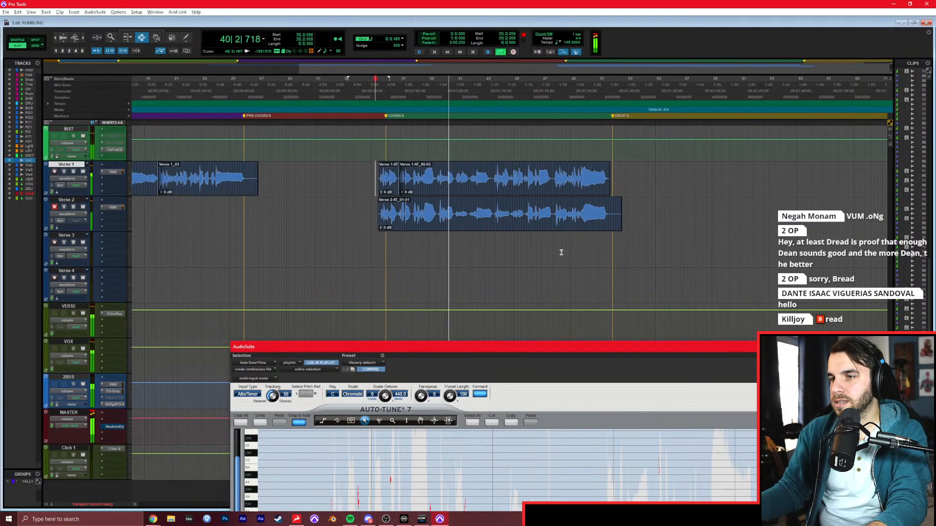
{"action": "key", "text": "ctrl+bracketright"}
{"action": "key", "text": "ctrl+bracketright"}
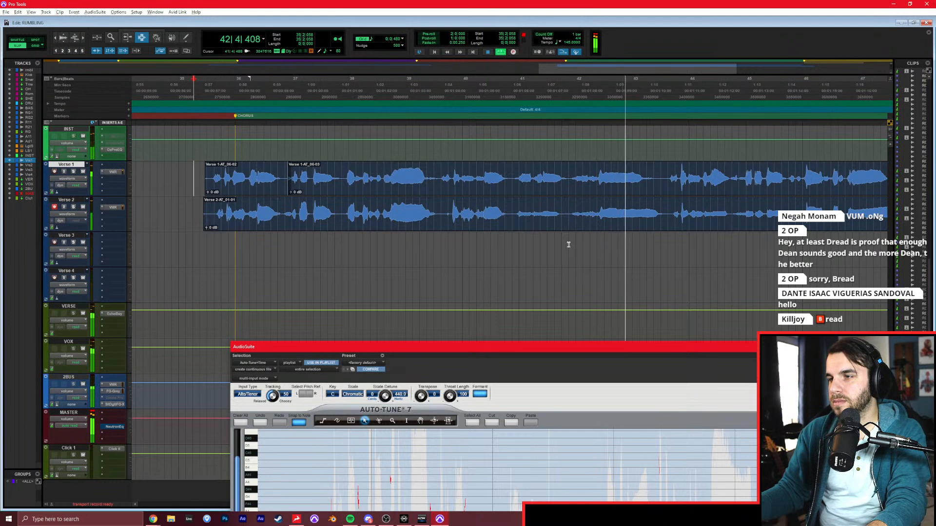
{"action": "key", "text": "ctrl+equal"}
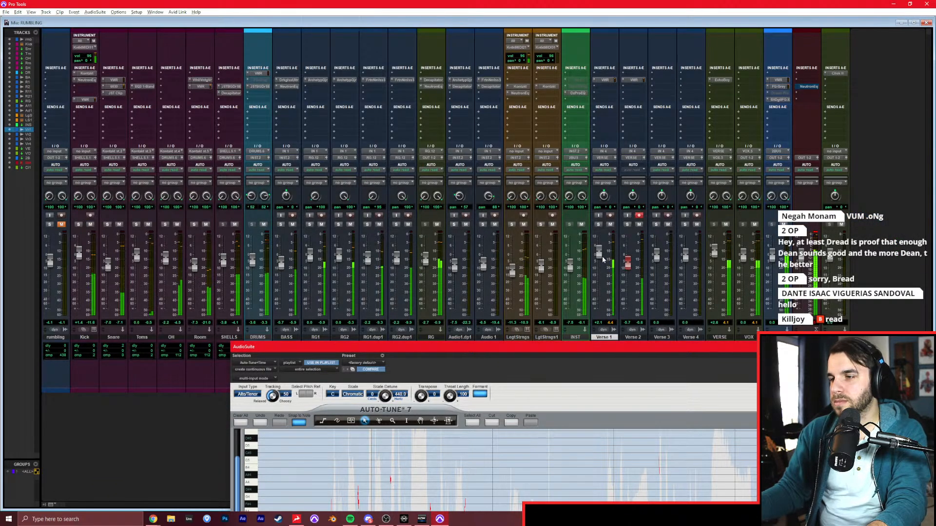
{"action": "left_click_drag", "start_coordinate": [627, 263], "coordinate": [627, 269]}
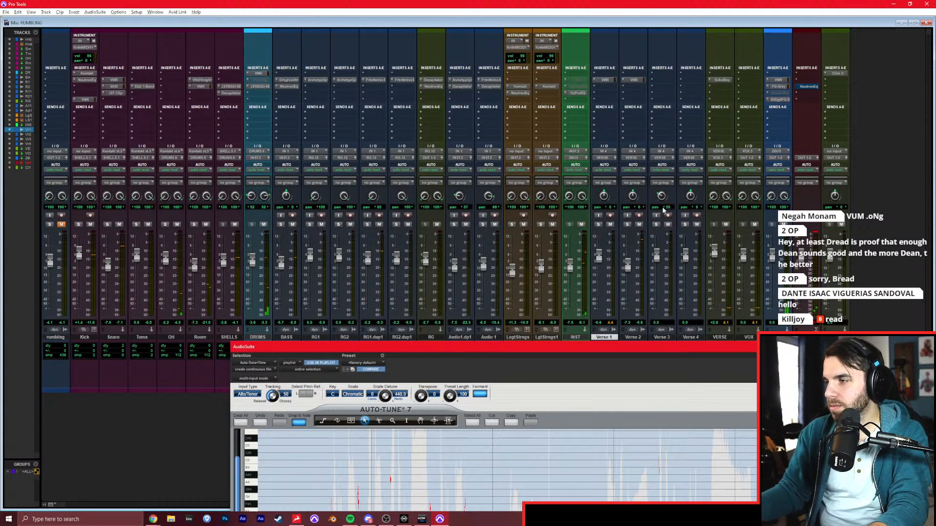
Unmute and solo the rumbling reference track, listen to its chorus, and clear the solo.
{"action": "left_click", "coordinate": [61, 224]}
{"action": "left_click", "coordinate": [49, 224]}
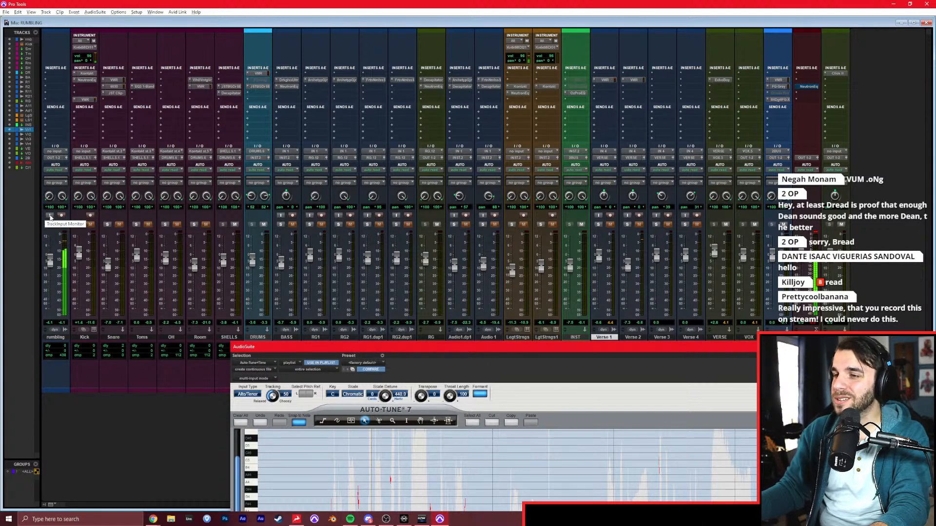
{"action": "key", "text": "space"}
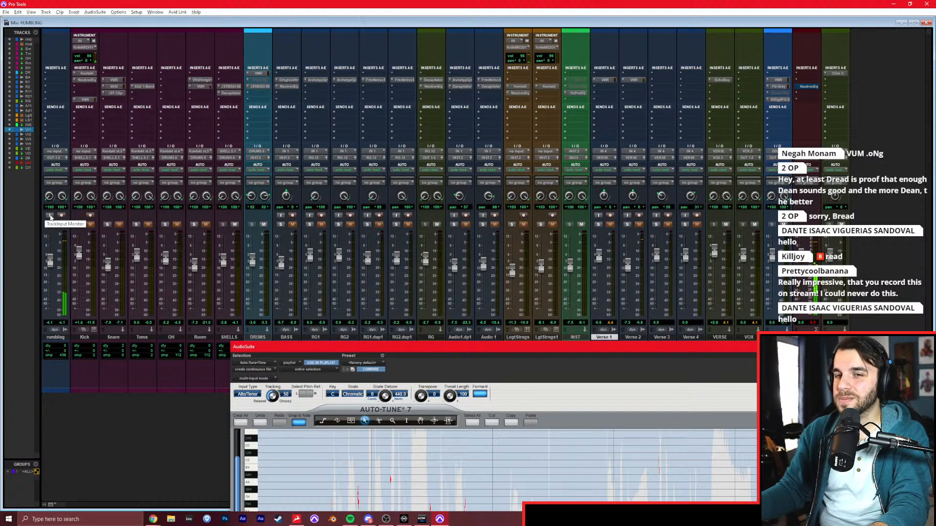
{"action": "left_click", "coordinate": [52, 224]}
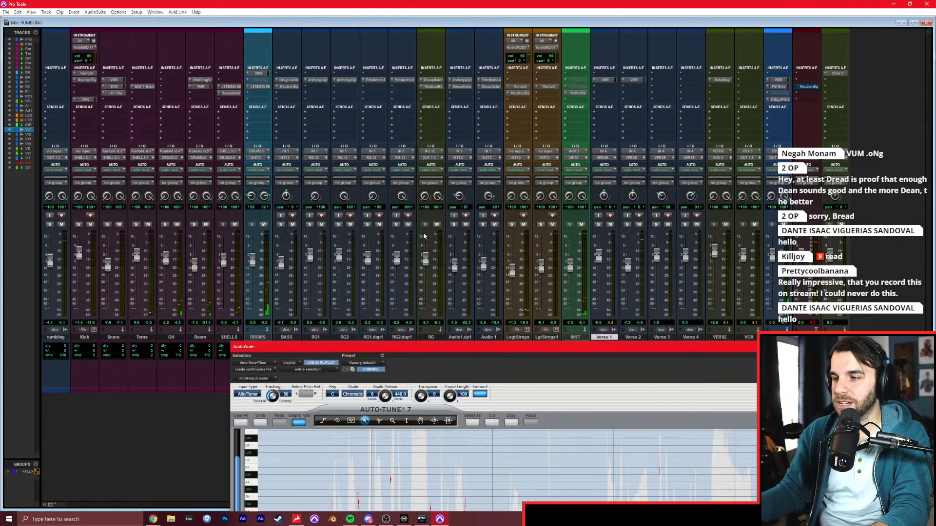
Lower the Verse 3 fader, arm the track for recording, and place its insertion point at bar 35.
{"action": "left_click_drag", "start_coordinate": [655, 256], "coordinate": [656, 268]}
{"action": "left_click", "coordinate": [668, 216]}
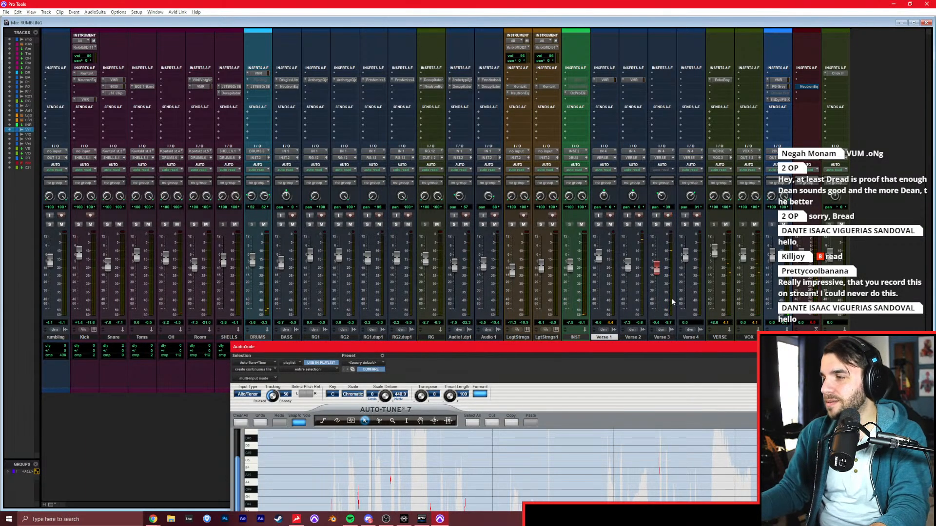
{"action": "key", "text": "ctrl+equal"}
{"action": "left_click", "coordinate": [185, 251]}
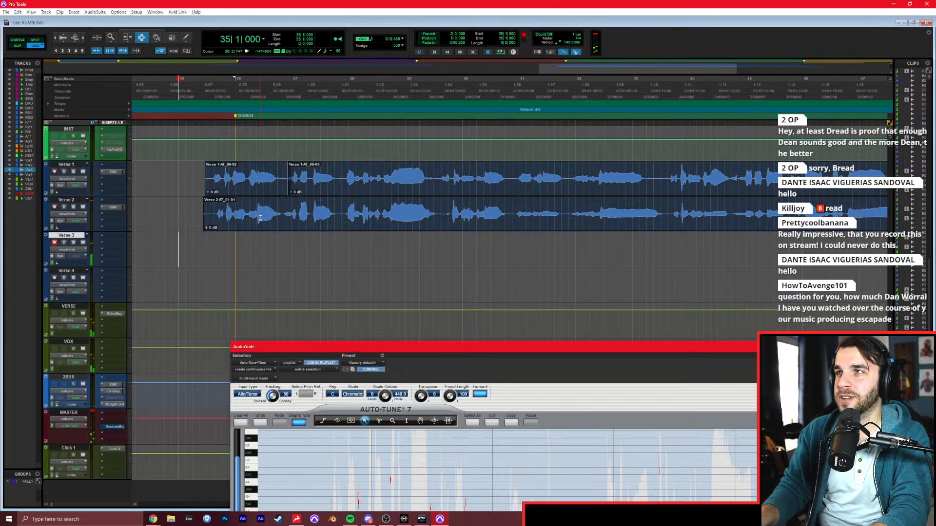
Give Verse 3 the same insert as the Verse 1 and Verse 2 tracks and start recording from bar 35.
{"action": "key", "text": "ctrl+equal"}
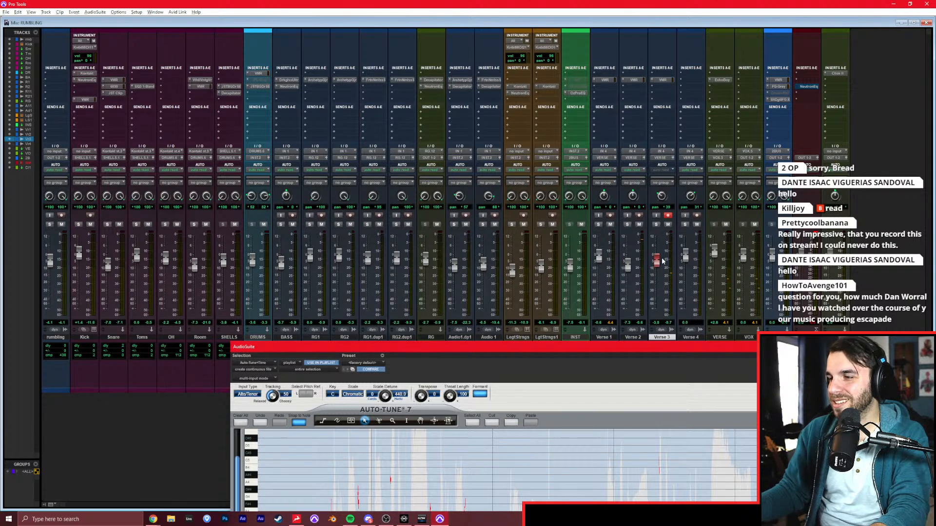
{"action": "key", "text": "ctrl+equal"}
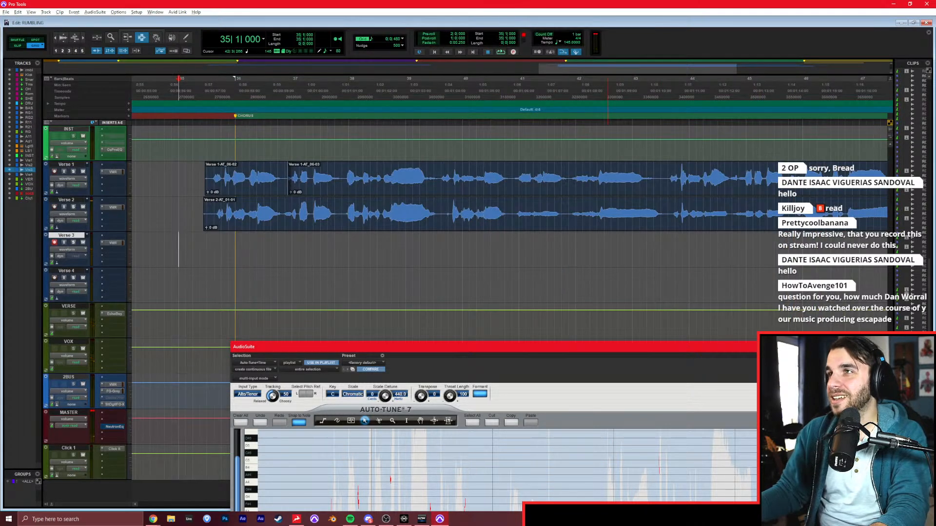
{"action": "left_click", "coordinate": [766, 5]}
{"action": "key", "text": "ctrl+space"}
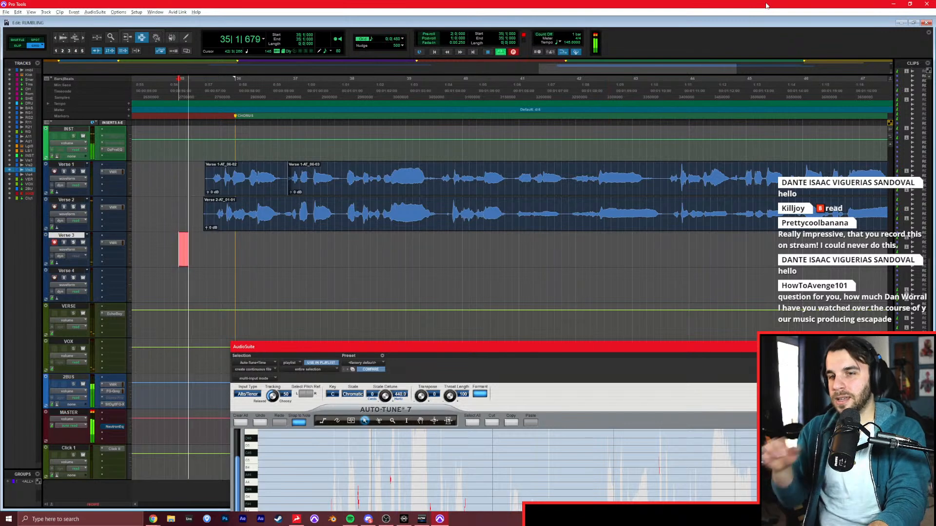
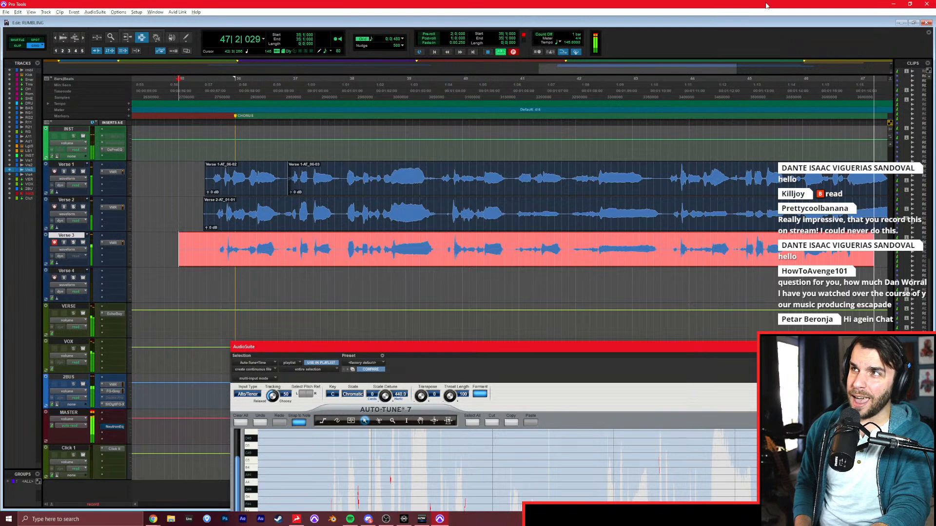
Stop recording the chorus layer on Verse 3 around bar 48.
{"action": "key", "text": "space"}
{"action": "left_click", "coordinate": [320, 248]}
{"action": "scroll", "coordinate": [319, 248], "scroll_direction": "left", "scroll_amount": 15}
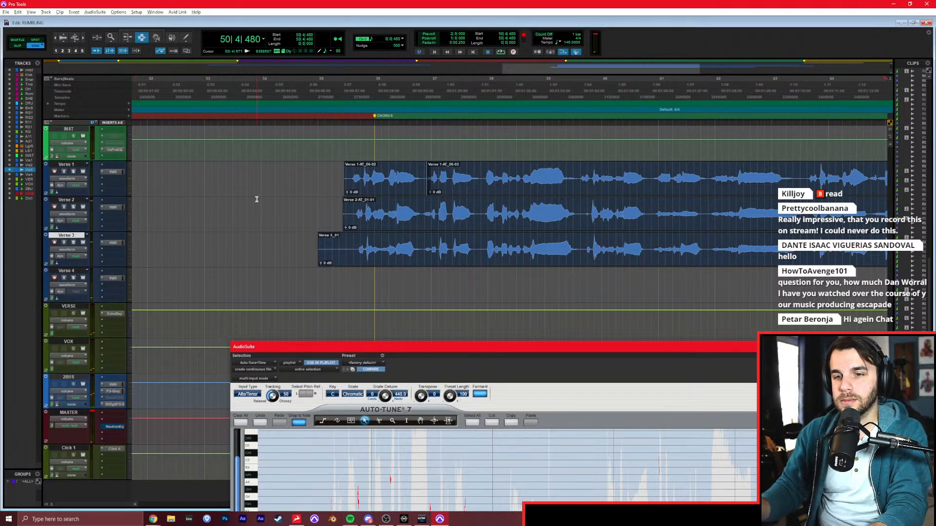
Record another chorus layer on Verse 4 from bar 35 to about bar 48, and disarm the track.
{"action": "key", "text": "ctrl+space"}
{"action": "key", "text": "space"}
{"action": "key", "text": "r"}
{"action": "scroll", "coordinate": [303, 226], "scroll_direction": "left", "scroll_amount": 6}
{"action": "scroll", "coordinate": [281, 253], "scroll_direction": "left", "scroll_amount": 3}
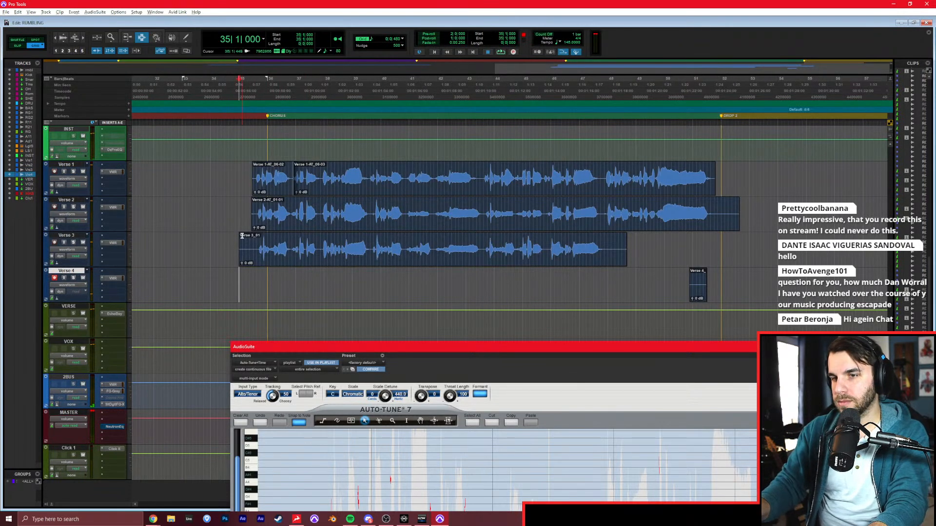
{"action": "key", "text": "space"}
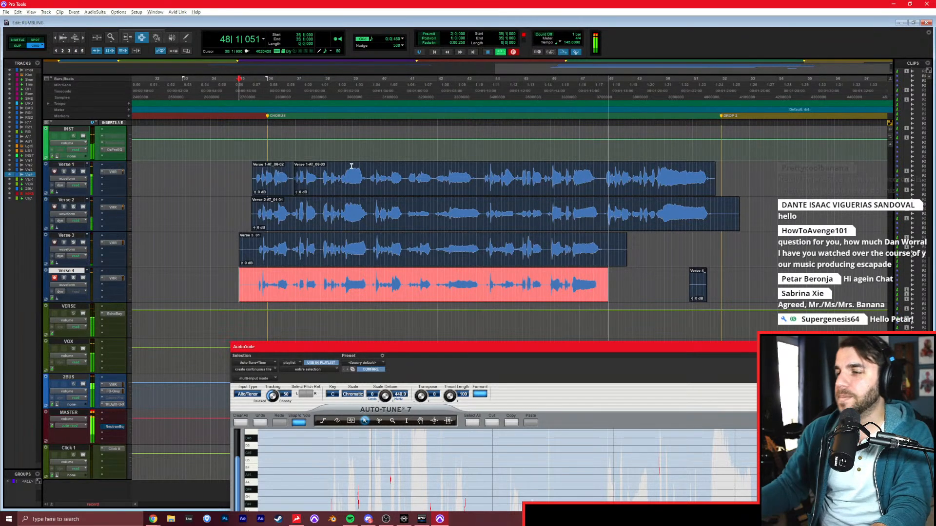
{"action": "key", "text": "space"}
{"action": "left_click", "coordinate": [55, 278]}
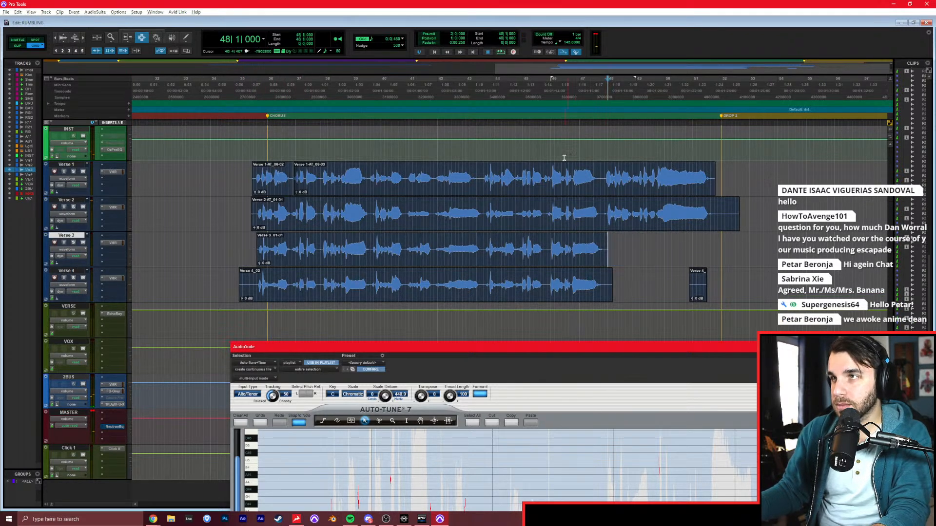
Select the Verse 3 chorus clip, clear the old Auto-Tune data, and track the clip's pitch.
{"action": "double_click", "coordinate": [358, 261]}
{"action": "left_click_drag", "start_coordinate": [441, 355], "coordinate": [379, 49]}
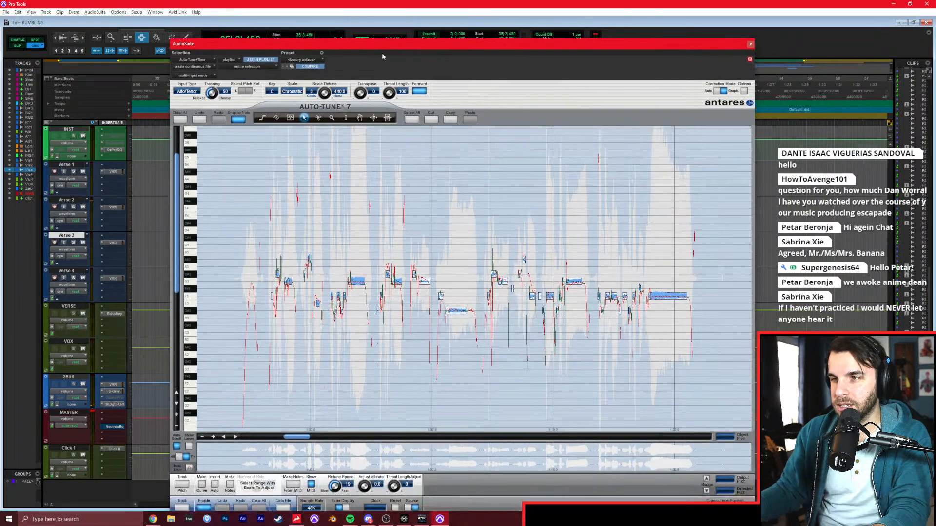
{"action": "left_click", "coordinate": [183, 118]}
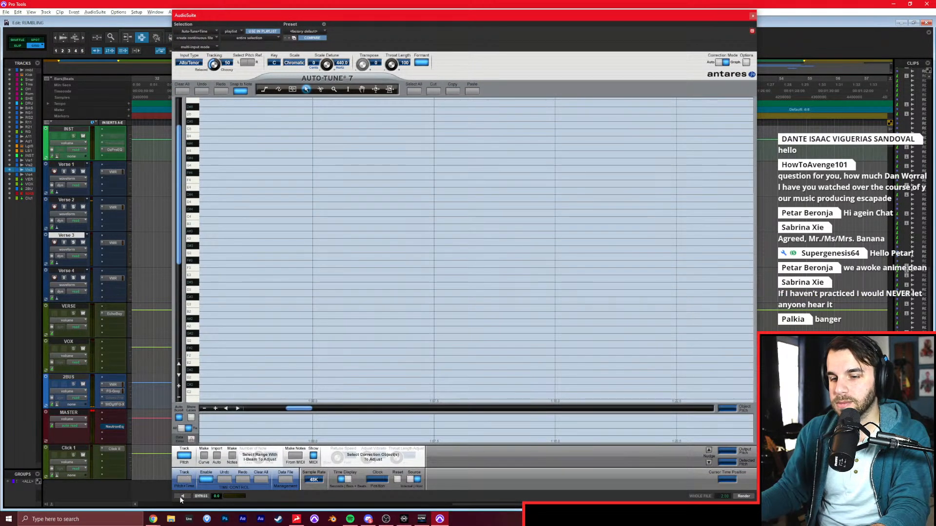
{"action": "left_click", "coordinate": [182, 496]}
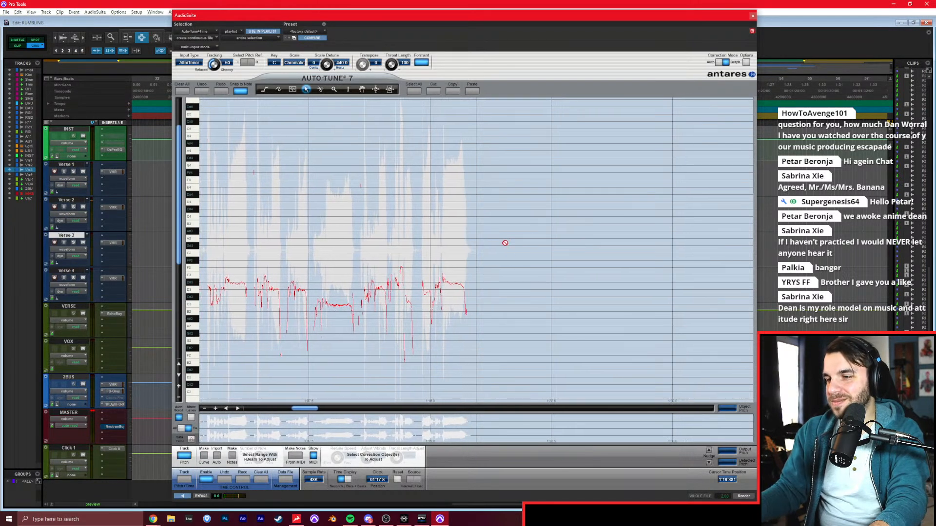
{"action": "key", "text": "space"}
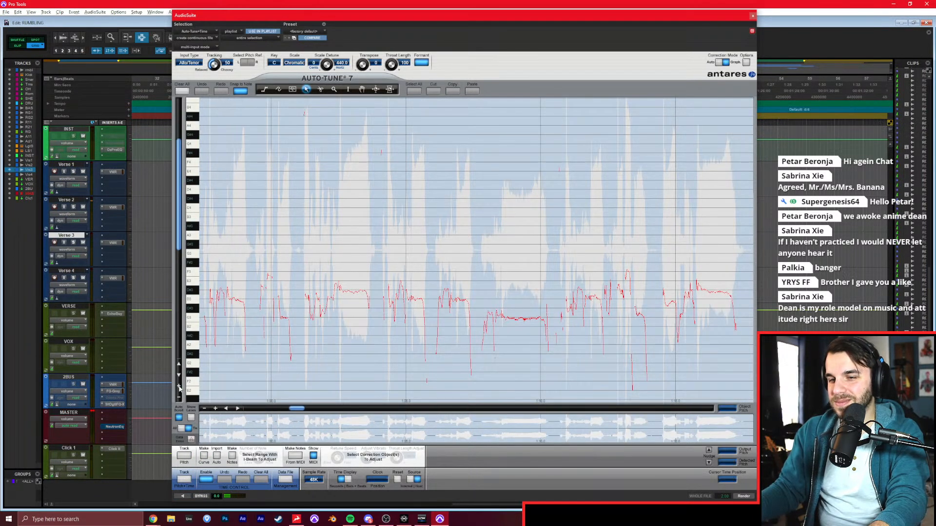
Draw Auto-Tune note objects over the opening phrases of the Verse 3 take, following the tracked pitch curve.
{"action": "left_click", "coordinate": [179, 386]}
{"action": "left_click", "coordinate": [215, 408]}
{"action": "scroll", "coordinate": [230, 422], "scroll_direction": "down", "scroll_amount": 3}
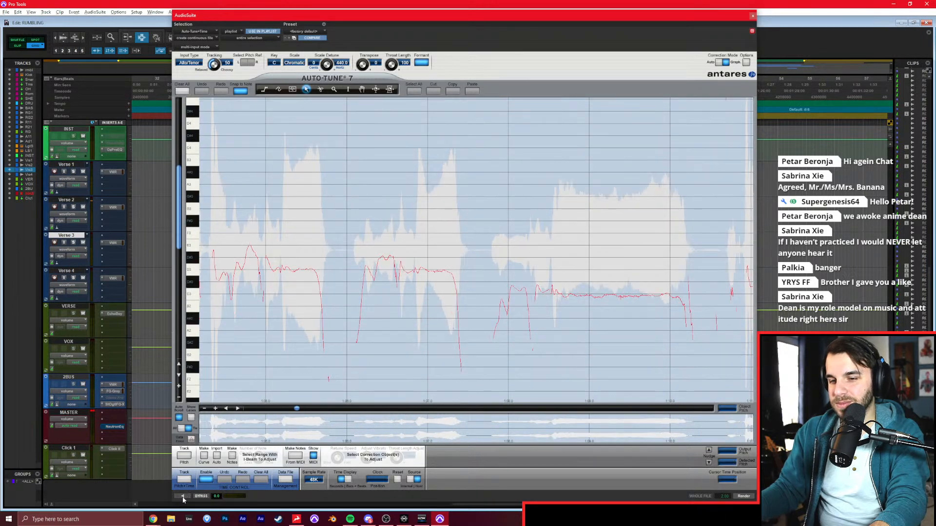
{"action": "left_click", "coordinate": [183, 496]}
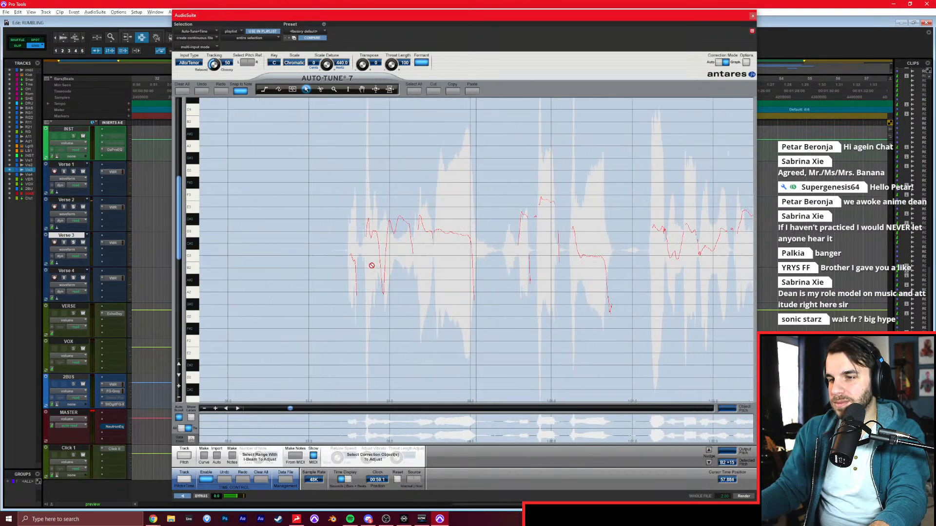
{"action": "key", "text": "space"}
{"action": "left_click_drag", "start_coordinate": [358, 258], "coordinate": [381, 244]}
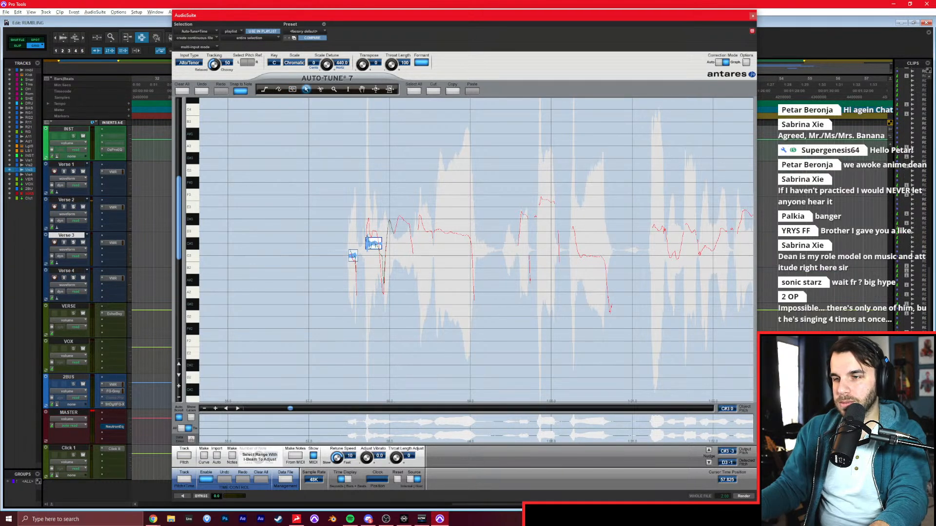
{"action": "left_click_drag", "start_coordinate": [396, 219], "coordinate": [471, 232]}
{"action": "left_click_drag", "start_coordinate": [524, 219], "coordinate": [553, 195]}
{"action": "left_click_drag", "start_coordinate": [578, 256], "coordinate": [600, 255]}
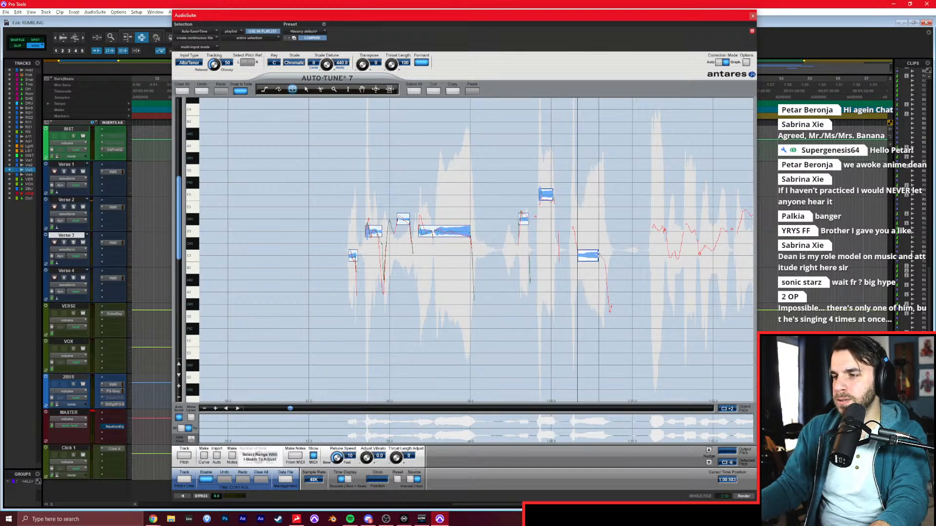
{"action": "left_click_drag", "start_coordinate": [658, 230], "coordinate": [726, 231]}
Add note objects to the next Verse 3 section, covering its long held note and the two phrases after it.
{"action": "left_click", "coordinate": [647, 407]}
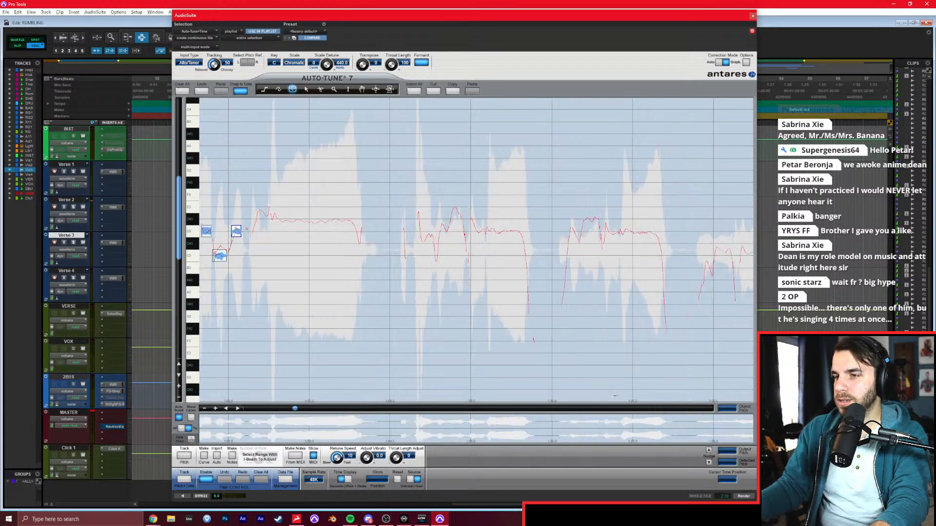
{"action": "left_click_drag", "start_coordinate": [256, 219], "coordinate": [352, 219]}
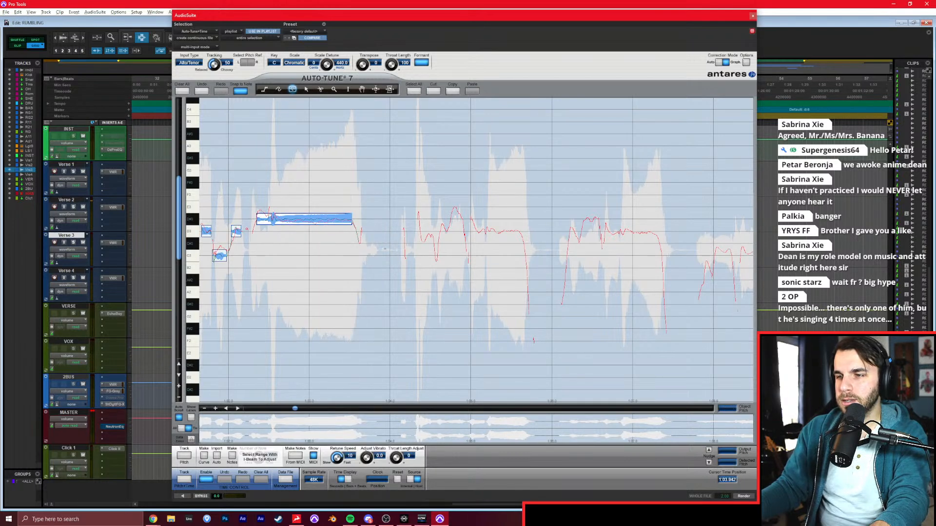
{"action": "left_click_drag", "start_coordinate": [400, 255], "coordinate": [406, 255]}
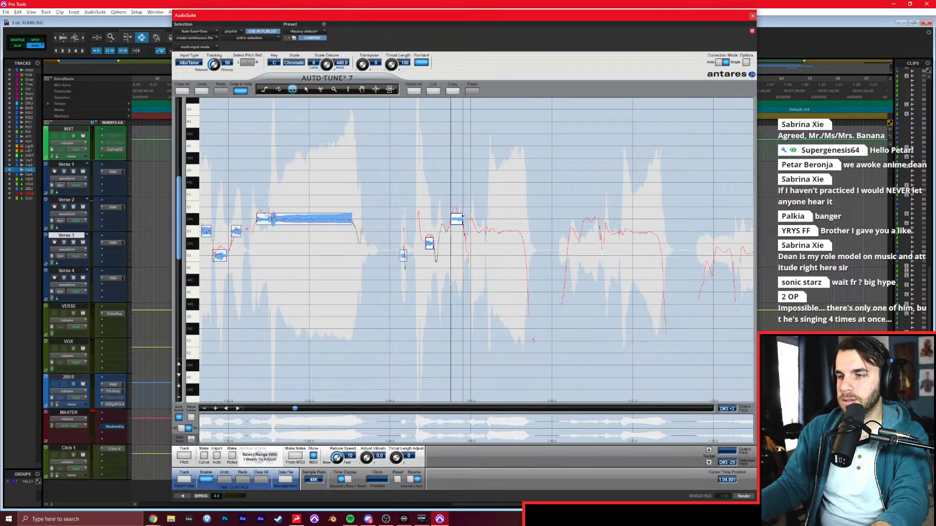
{"action": "left_click_drag", "start_coordinate": [476, 231], "coordinate": [517, 232]}
{"action": "left_click_drag", "start_coordinate": [580, 219], "coordinate": [654, 231]}
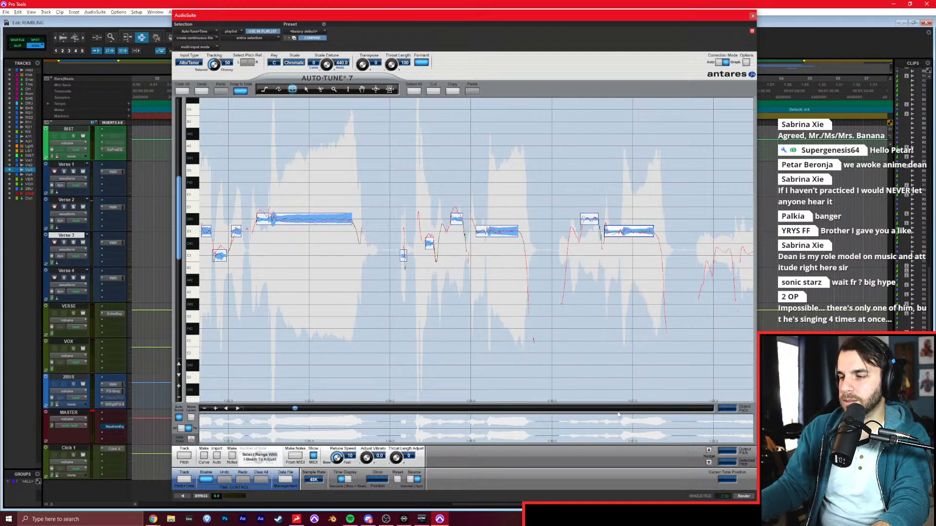
Draw note objects over the following Verse 3 section, from its low sustained note through the high jump.
{"action": "left_click", "coordinate": [618, 408]}
{"action": "mouse_move", "coordinate": [230, 255]}
{"action": "left_mouse_down"}
{"action": "mouse_move", "coordinate": [456, 256]}
{"action": "mouse_move", "coordinate": [513, 219]}
{"action": "mouse_move", "coordinate": [528, 231]}
{"action": "mouse_move", "coordinate": [601, 219]}
{"action": "left_mouse_up"}
{"action": "left_click_drag", "start_coordinate": [646, 194], "coordinate": [656, 194]}
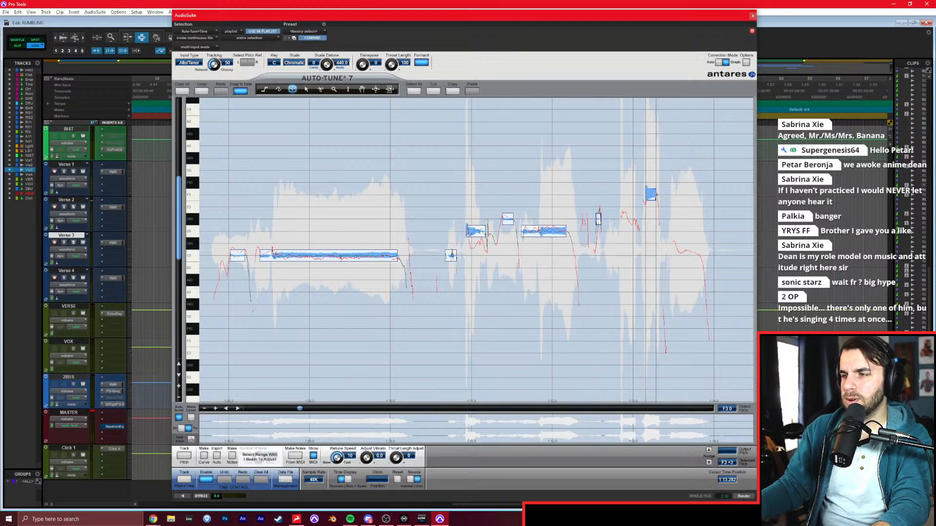
{"action": "left_click_drag", "start_coordinate": [619, 219], "coordinate": [636, 219]}
{"action": "left_click_drag", "start_coordinate": [674, 255], "coordinate": [709, 256]}
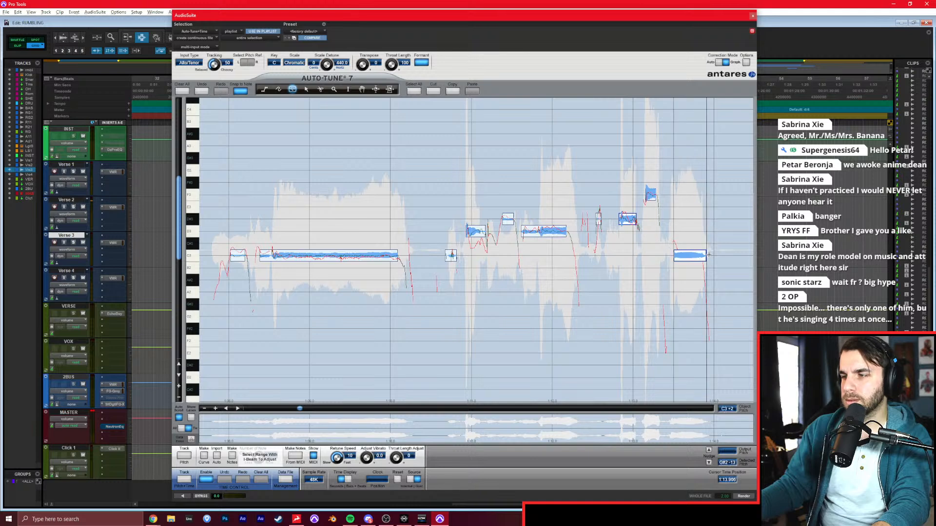
Draw note objects over the closing Verse 3 phrase and render the pitch correction.
{"action": "left_click", "coordinate": [548, 409]}
{"action": "left_click_drag", "start_coordinate": [274, 230], "coordinate": [472, 219]}
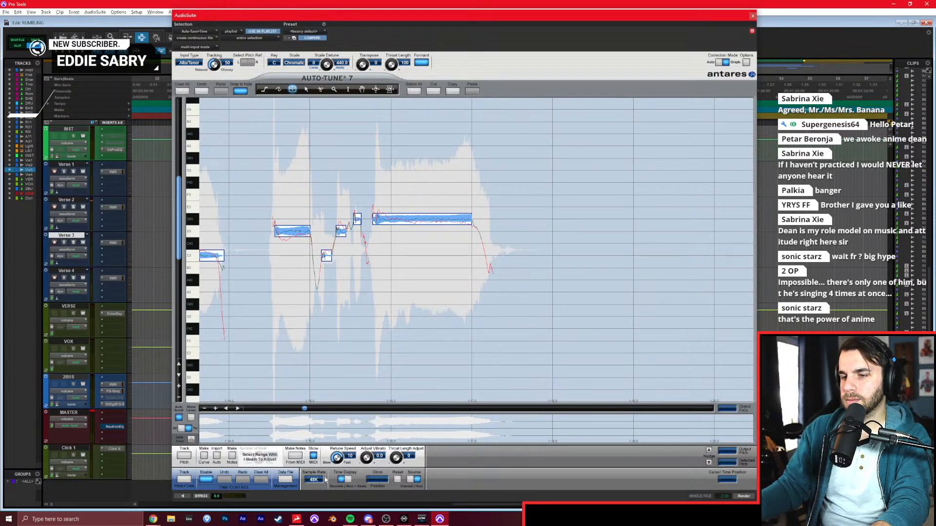
{"action": "left_click", "coordinate": [743, 496]}
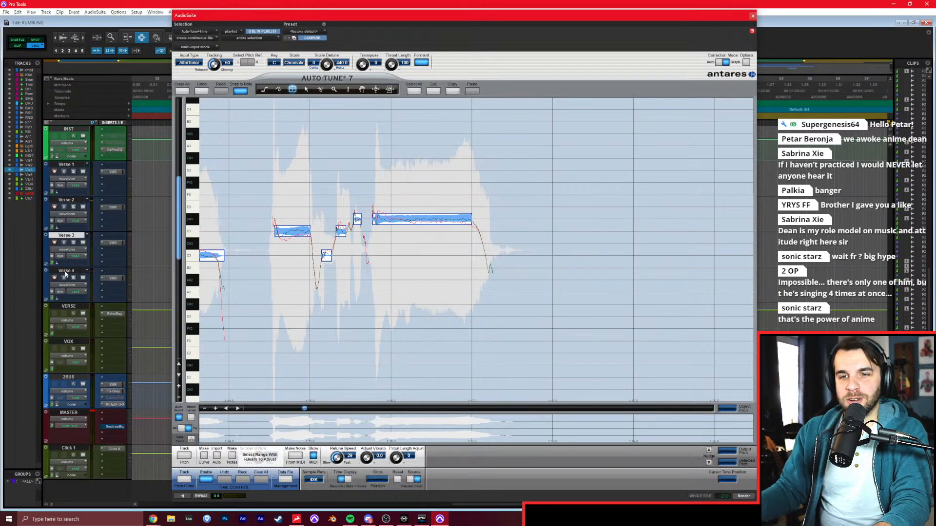
Track the pitch of the Verse 4 chorus clip against the existing note objects and render its correction.
{"action": "left_click", "coordinate": [186, 456]}
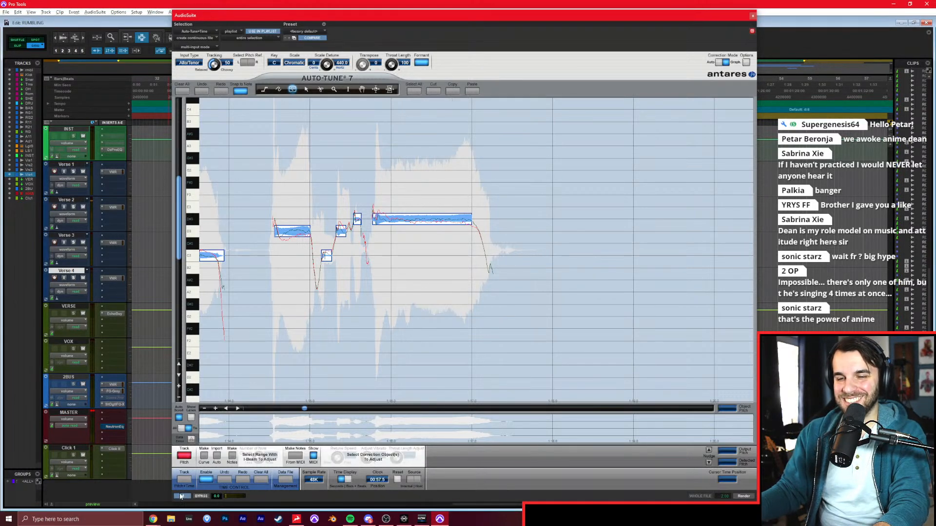
{"action": "left_click", "coordinate": [181, 497]}
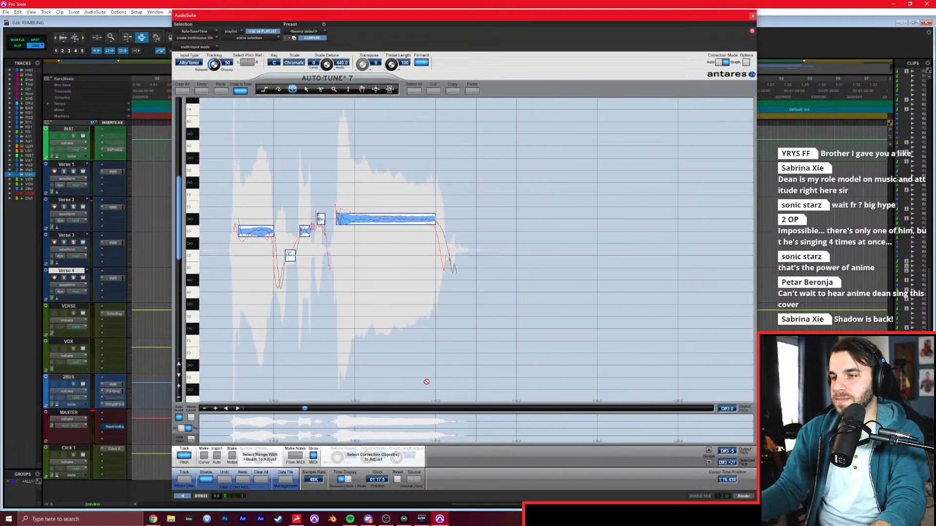
{"action": "left_click", "coordinate": [744, 495]}
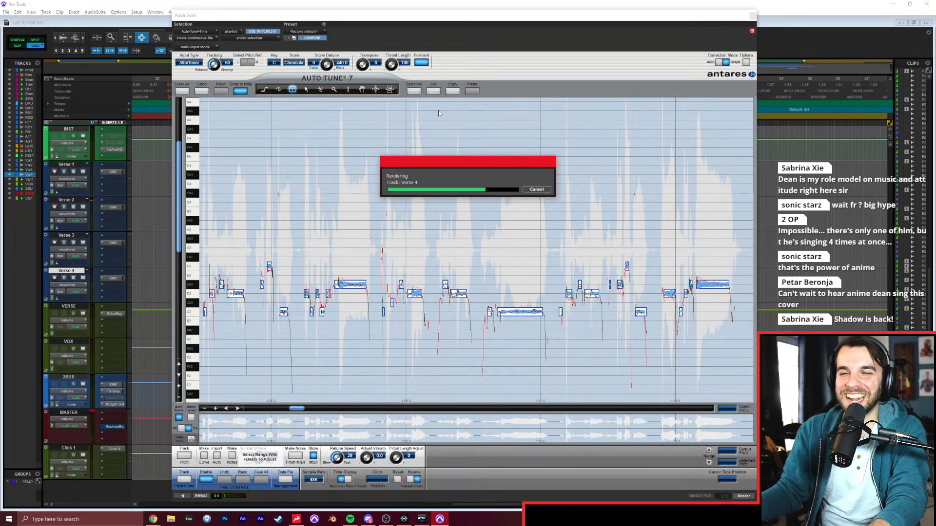
{"action": "left_click_drag", "start_coordinate": [422, 14], "coordinate": [542, 346]}
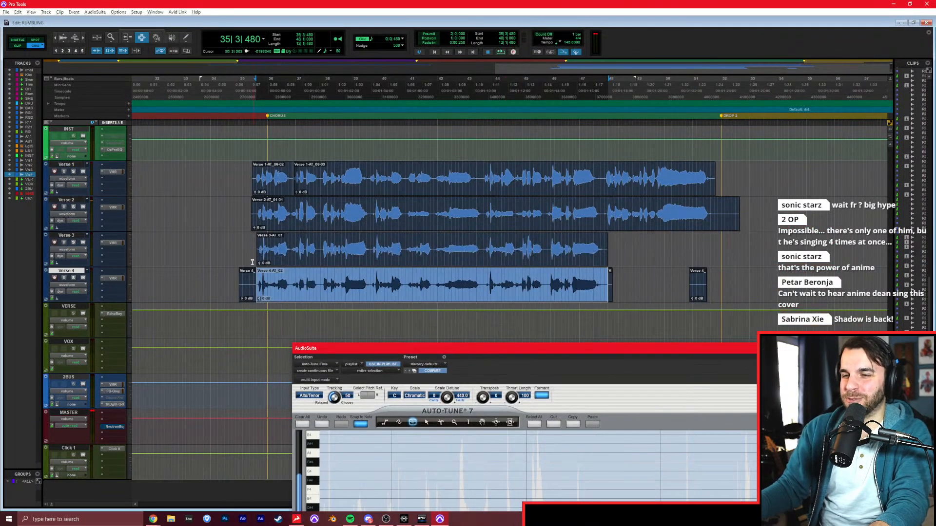
Play the four-layer chorus from bar 35 and examine how the takes line up through to their endings.
{"action": "left_click", "coordinate": [253, 263]}
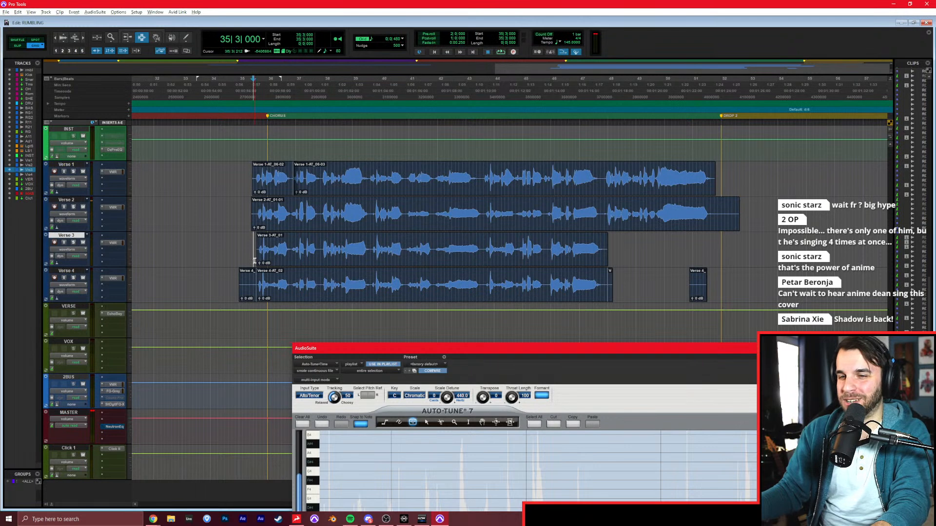
{"action": "key", "text": "space"}
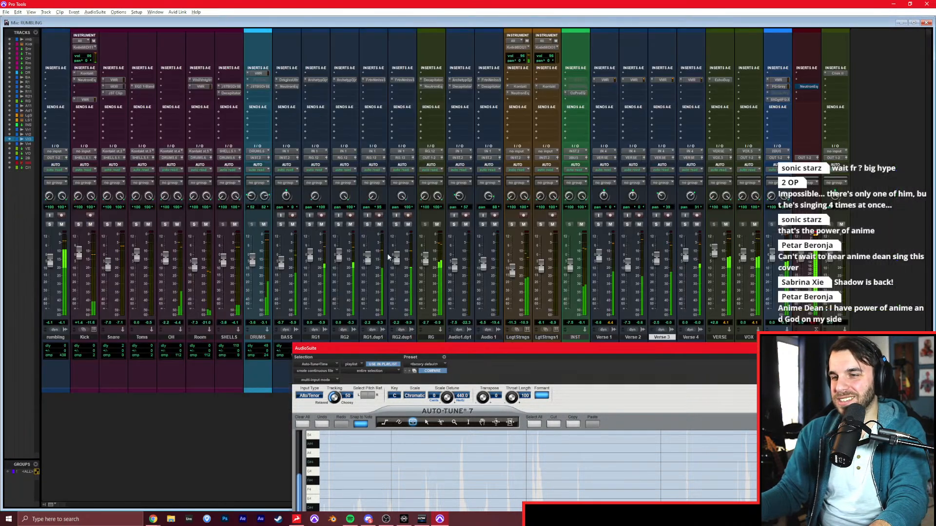
{"action": "key", "text": "ctrl+equal"}
{"action": "left_click", "coordinate": [62, 225]}
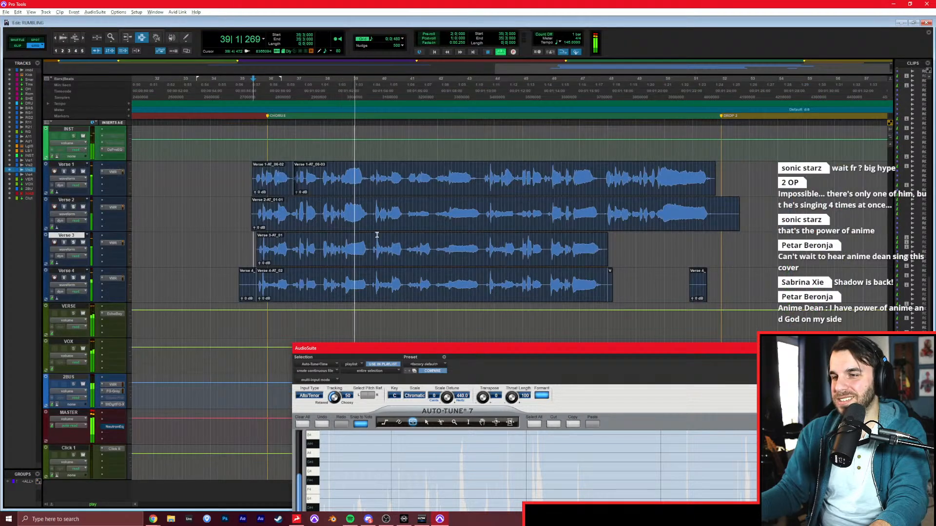
{"action": "left_click", "coordinate": [376, 227]}
{"action": "key", "text": "t"}
{"action": "key", "text": "t"}
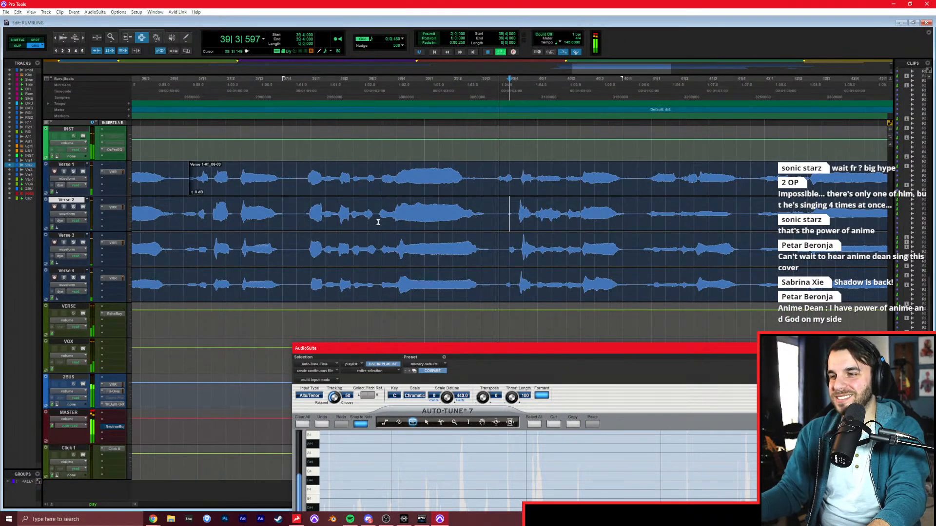
{"action": "key", "text": "r"}
{"action": "scroll", "coordinate": [378, 222], "scroll_direction": "right", "scroll_amount": 2}
{"action": "key", "text": "r"}
{"action": "left_click", "coordinate": [461, 210]}
{"action": "key", "text": "t"}
{"action": "scroll", "coordinate": [536, 224], "scroll_direction": "right", "scroll_amount": 3}
{"action": "scroll", "coordinate": [576, 227], "scroll_direction": "right", "scroll_amount": 3}
{"action": "left_click", "coordinate": [722, 285]}
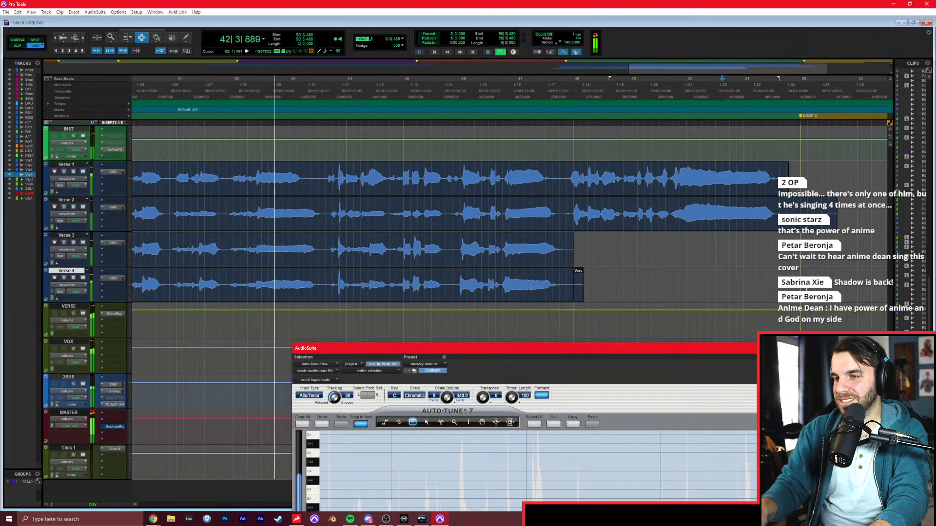
{"action": "key", "text": "r"}
{"action": "left_click", "coordinate": [574, 247]}
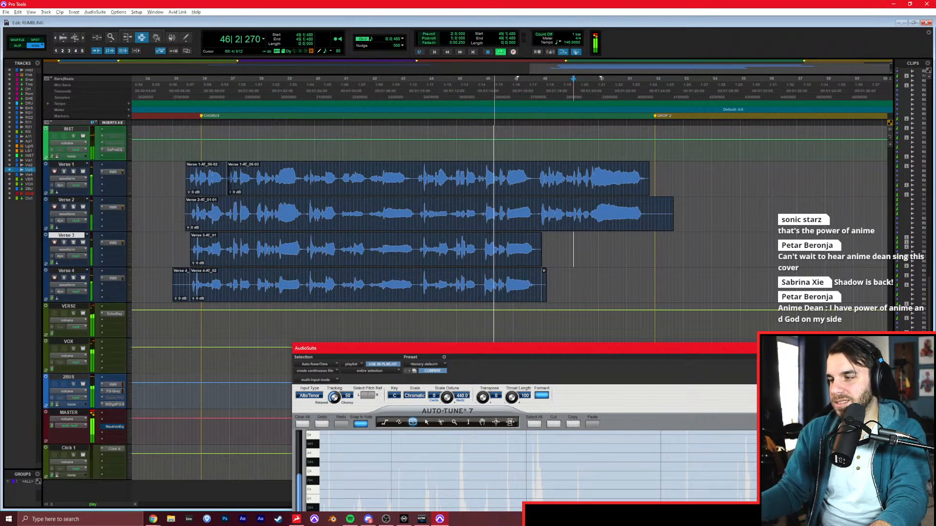
Close the Auto-Tune window and stop the chorus playback.
{"action": "left_click", "coordinate": [855, 348]}
{"action": "left_click", "coordinate": [537, 249]}
{"action": "key", "text": "space"}
Solo Verse 1 and, in Slip mode, move the boundary between its two chorus clips slightly earlier.
{"action": "left_click", "coordinate": [258, 193]}
{"action": "key", "text": "t"}
{"action": "key", "text": "t"}
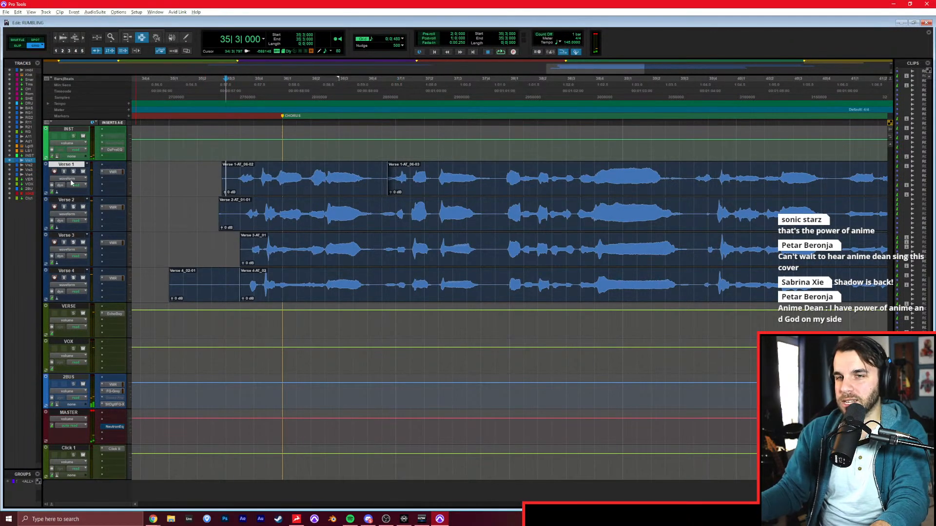
{"action": "left_click_drag", "start_coordinate": [239, 185], "coordinate": [378, 181]}
{"action": "key", "text": "F7"}
{"action": "left_click", "coordinate": [378, 181]}
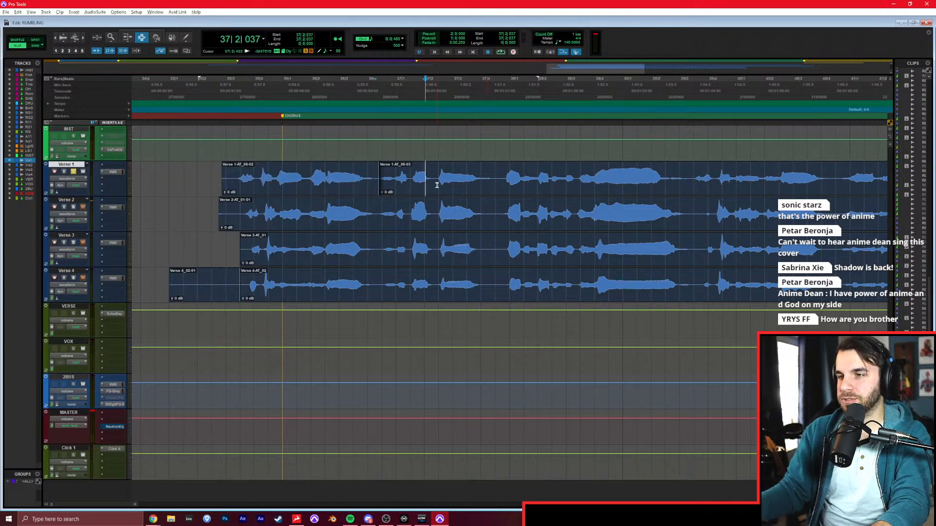
Nudge the first Verse 1 chorus clip three increments later.
{"action": "double_click", "coordinate": [289, 178]}
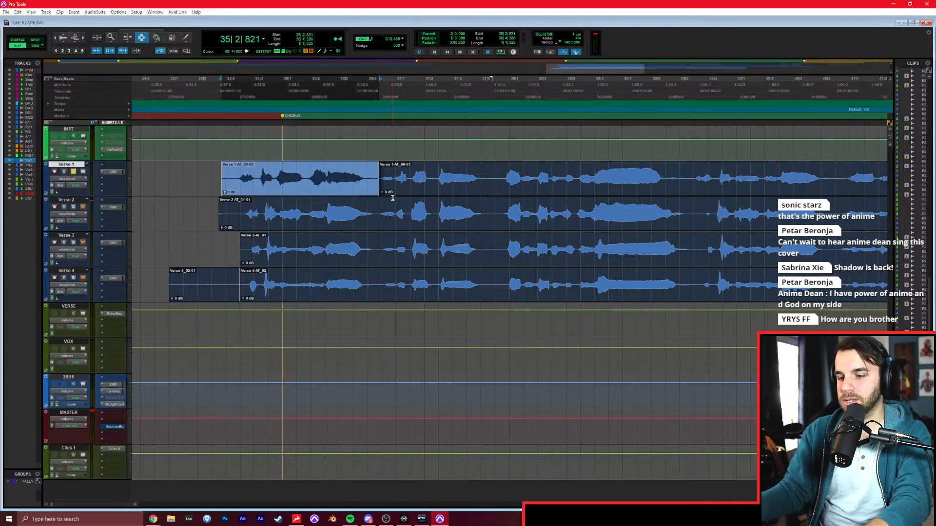
{"action": "key", "text": "KP_Add"}
{"action": "key", "text": "KP_Add"}
{"action": "key", "text": "KP_Add"}
Split the first Verse 1 chorus clip at 36|1|803 and nudge its second part three increments earlier.
{"action": "left_click", "coordinate": [306, 177]}
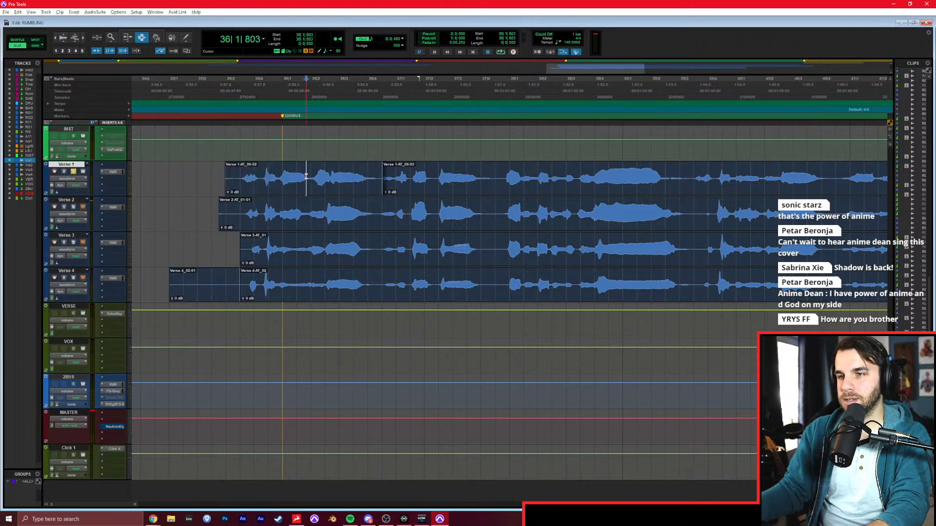
{"action": "double_click", "coordinate": [349, 177]}
{"action": "key", "text": "KP_Subtract"}
{"action": "key", "text": "KP_Subtract"}
{"action": "key", "text": "KP_Subtract"}
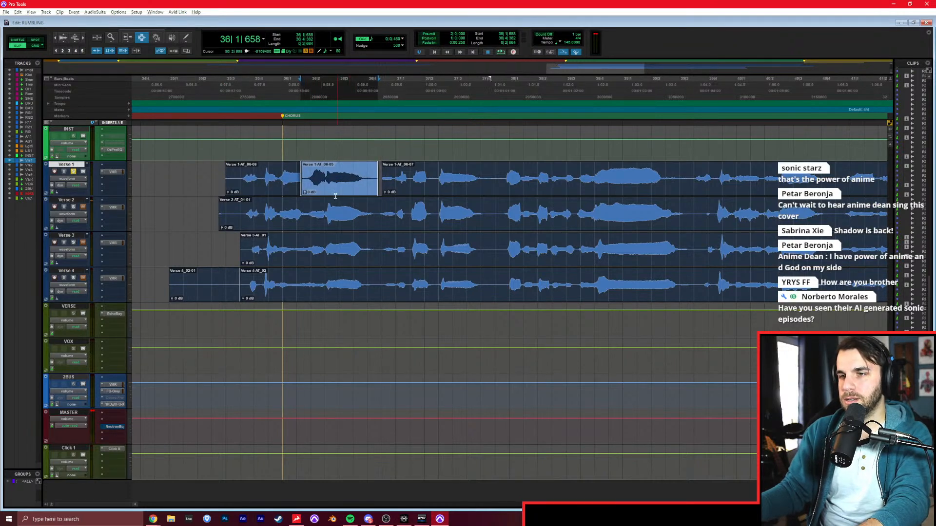
Move the boundary between the first two Verse 1 chorus clips slightly later and play the passage back.
{"action": "left_click_drag", "start_coordinate": [295, 187], "coordinate": [307, 187]}
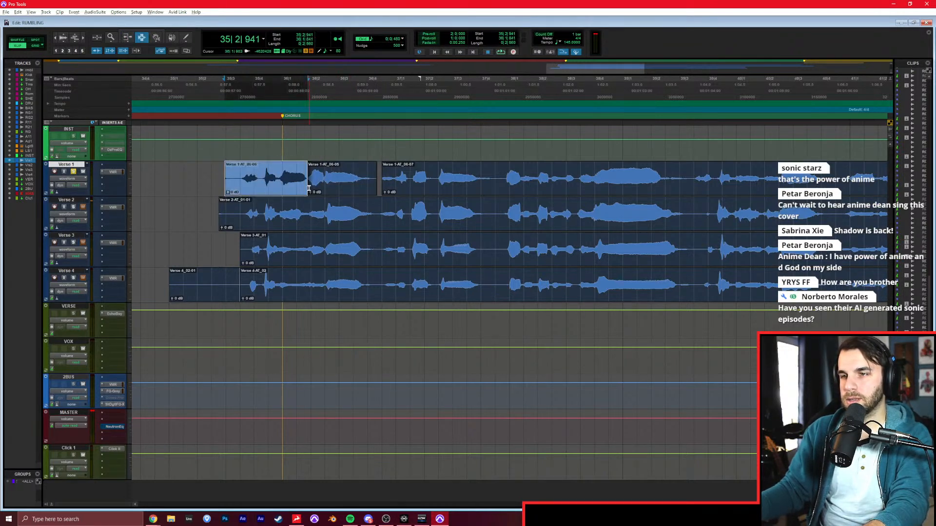
{"action": "left_click", "coordinate": [207, 176]}
{"action": "key", "text": "space"}
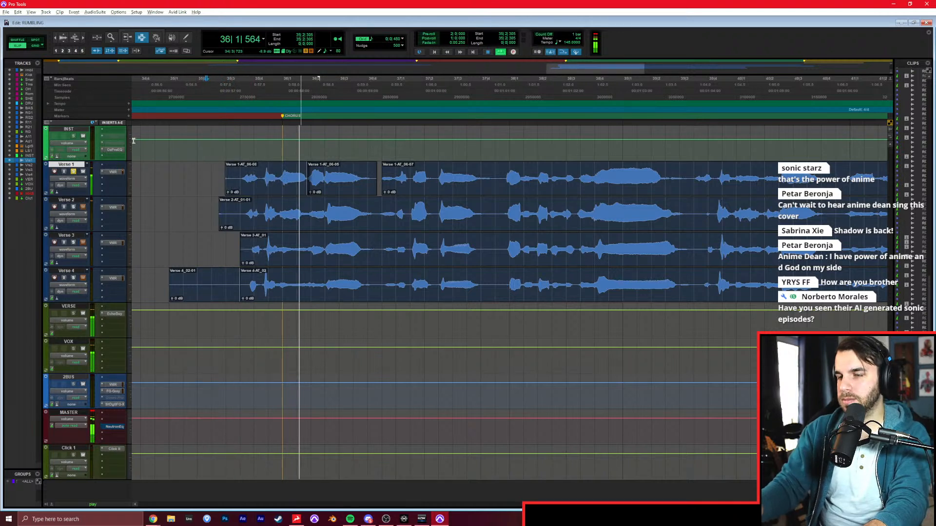
{"action": "scroll", "coordinate": [343, 195], "scroll_direction": "right", "scroll_amount": 2}
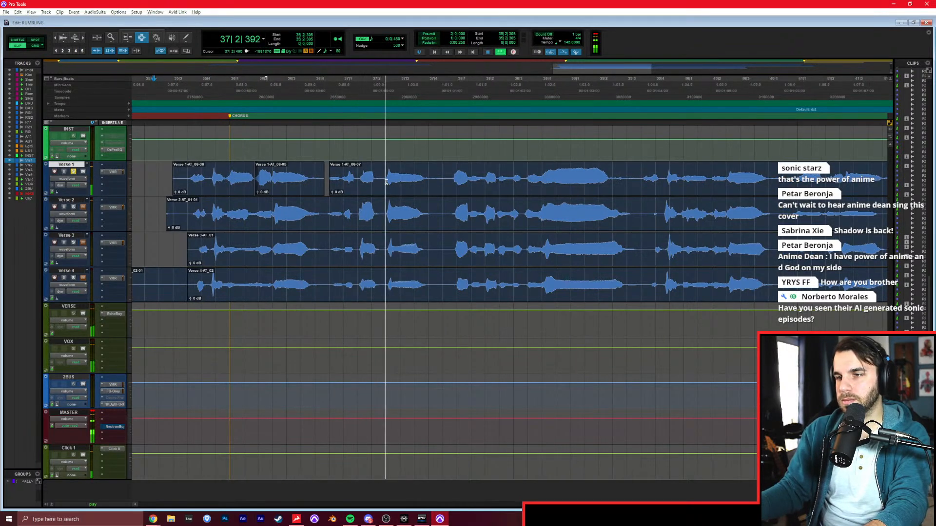
{"action": "key", "text": "space"}
Separate the short Verse 1 phrase starting at 37|1|391 into its own clip and play it back.
{"action": "left_click_drag", "start_coordinate": [354, 181], "coordinate": [374, 180]}
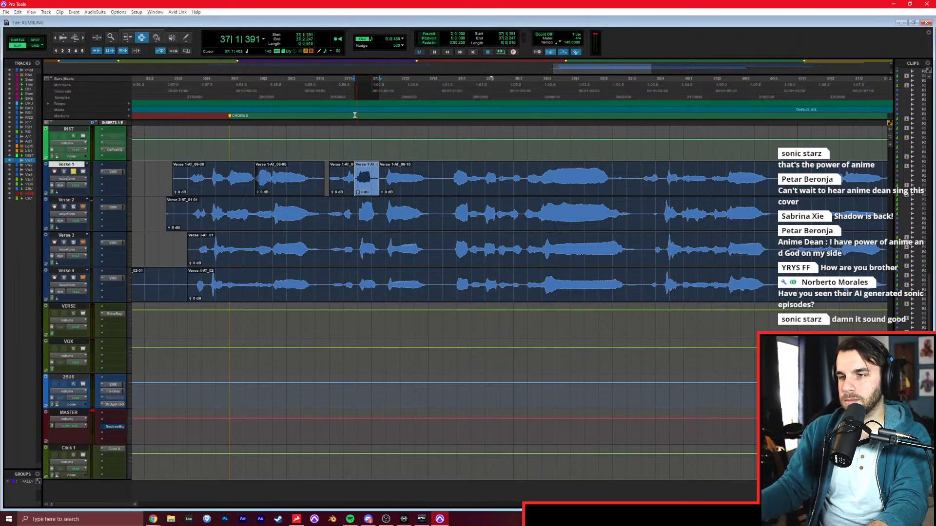
{"action": "left_click", "coordinate": [342, 181]}
{"action": "key", "text": "space"}
Separate the following long Verse 1 phrase, ending in bar 39, into its own clip and nudge its contents three increments later.
{"action": "key", "text": "t"}
{"action": "scroll", "coordinate": [397, 189], "scroll_direction": "right", "scroll_amount": 5}
{"action": "left_click_drag", "start_coordinate": [380, 181], "coordinate": [720, 181]}
{"action": "key", "text": "b"}
{"action": "key", "text": "super+KP_Add"}
{"action": "key", "text": "super+KP_Add"}
{"action": "key", "text": "super+KP_Add"}
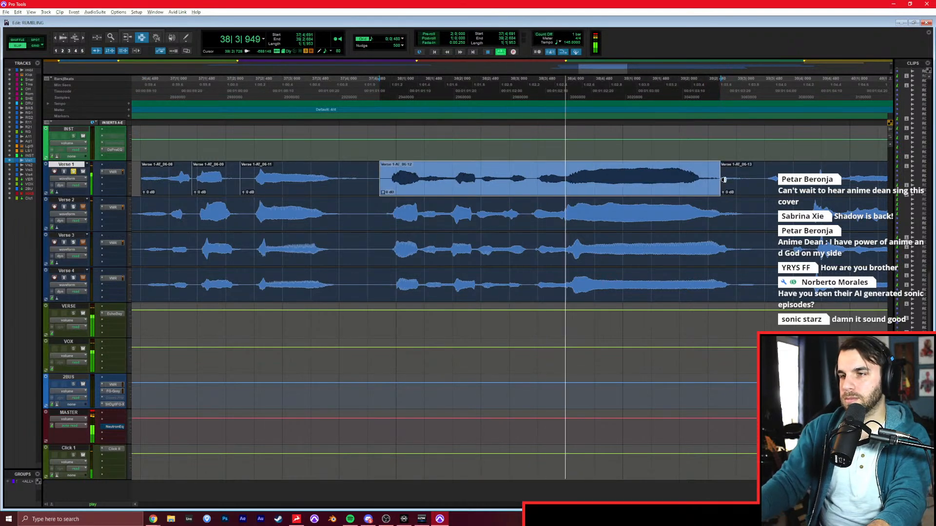
Split the long Verse 1 phrase at 38|1|807, move the new boundary slightly later, and play the passage back.
{"action": "key", "text": "space"}
{"action": "left_click", "coordinate": [443, 184]}
{"action": "key", "text": "b"}
{"action": "double_click", "coordinate": [506, 178]}
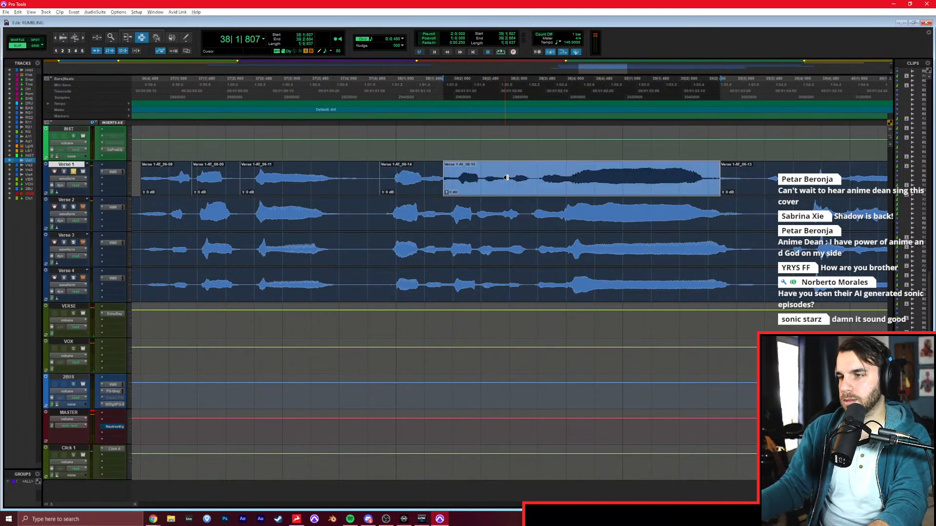
{"action": "mouse_move", "coordinate": [443, 188]}
{"action": "left_mouse_down"}
{"action": "mouse_move", "coordinate": [432, 188]}
{"action": "mouse_move", "coordinate": [451, 187]}
{"action": "left_mouse_up"}
{"action": "left_click", "coordinate": [335, 186]}
{"action": "key", "text": "space"}
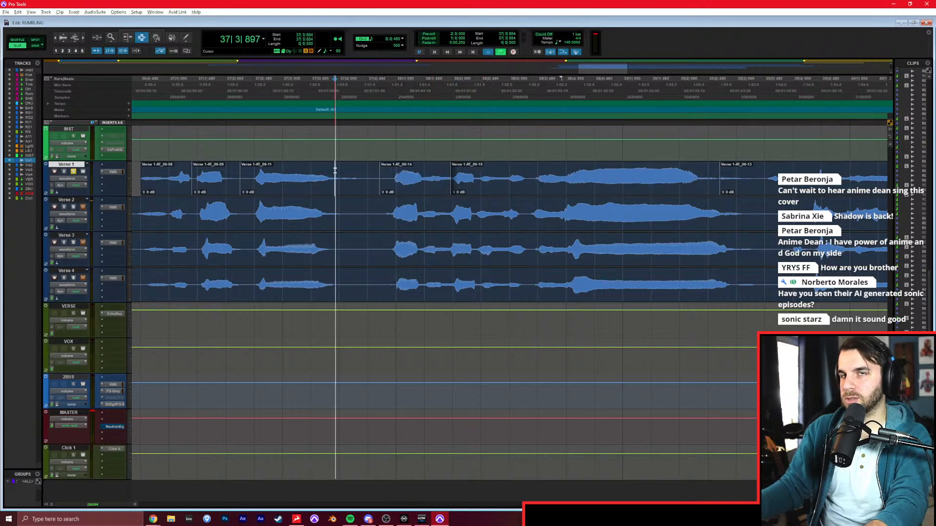
{"action": "scroll", "coordinate": [430, 197], "scroll_direction": "right", "scroll_amount": 3}
{"action": "key", "text": "space"}
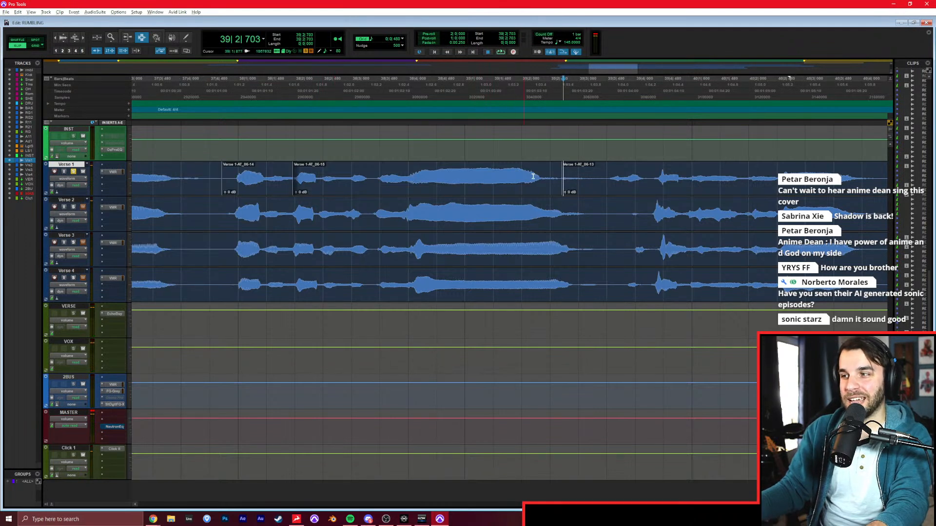
Play on through Verse 1 and separate the short phrase from 41|2 to about 41|4 into its own clip.
{"action": "scroll", "coordinate": [455, 183], "scroll_direction": "right", "scroll_amount": 3}
{"action": "scroll", "coordinate": [439, 178], "scroll_direction": "right", "scroll_amount": 4}
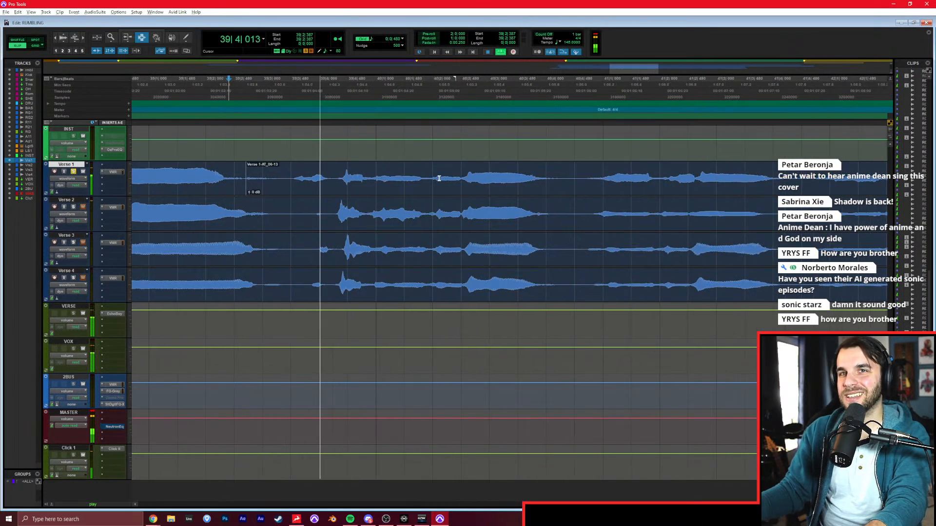
{"action": "key", "text": "r"}
{"action": "scroll", "coordinate": [484, 196], "scroll_direction": "right", "scroll_amount": 3}
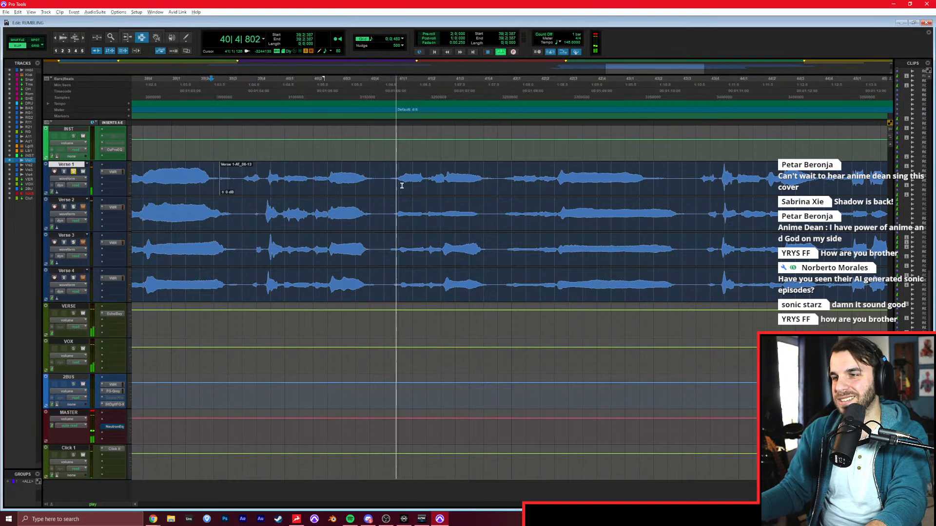
{"action": "left_click_drag", "start_coordinate": [428, 184], "coordinate": [495, 165]}
{"action": "key", "text": "ctrl+e"}
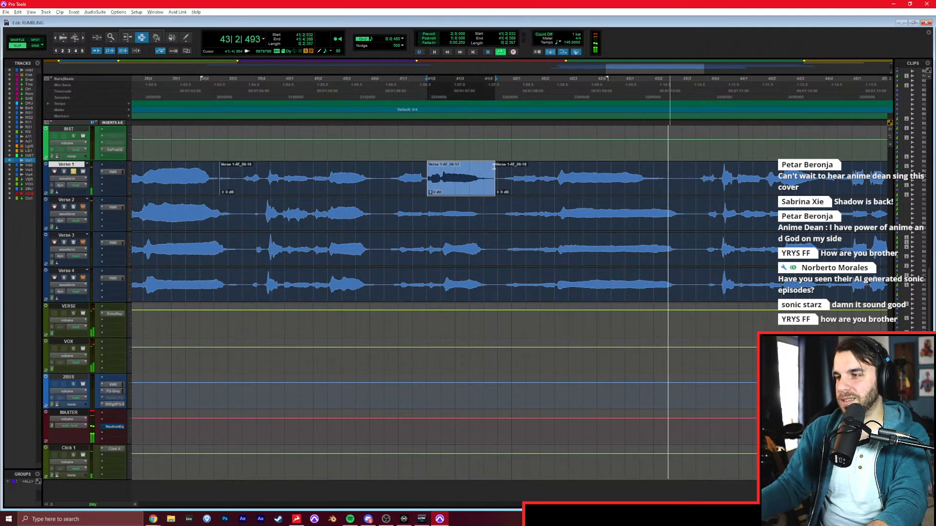
Separate the Verse 1 phrase starting at 45|3|887 into its own clip and shift its audio slightly later.
{"action": "left_click", "coordinate": [494, 168]}
{"action": "scroll", "coordinate": [496, 176], "scroll_direction": "right", "scroll_amount": 7}
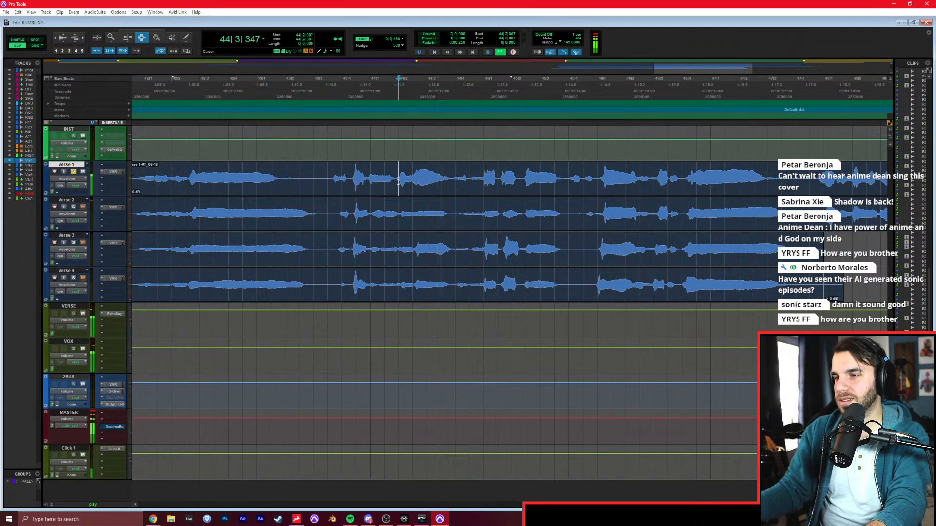
{"action": "scroll", "coordinate": [482, 189], "scroll_direction": "right", "scroll_amount": 3}
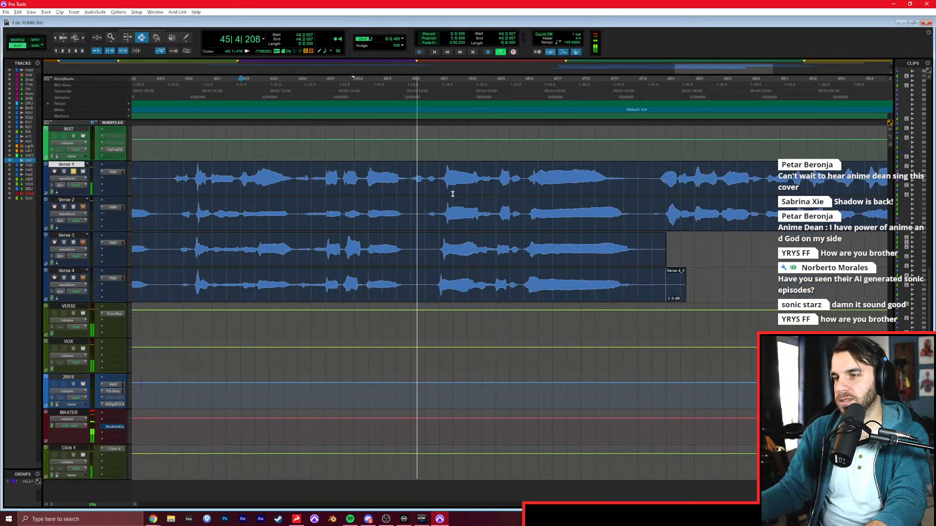
{"action": "left_click_drag", "start_coordinate": [408, 190], "coordinate": [636, 181]}
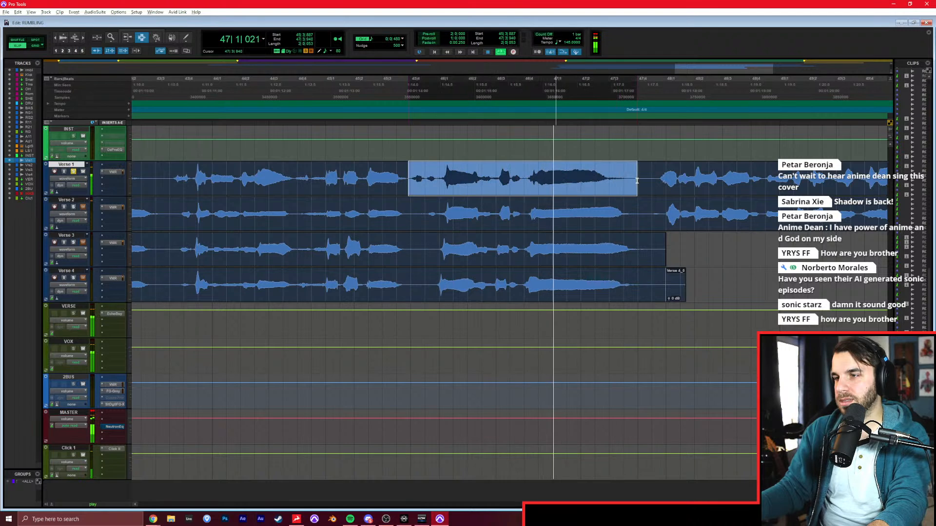
{"action": "key", "text": "space"}
{"action": "key", "text": "ctrl+e"}
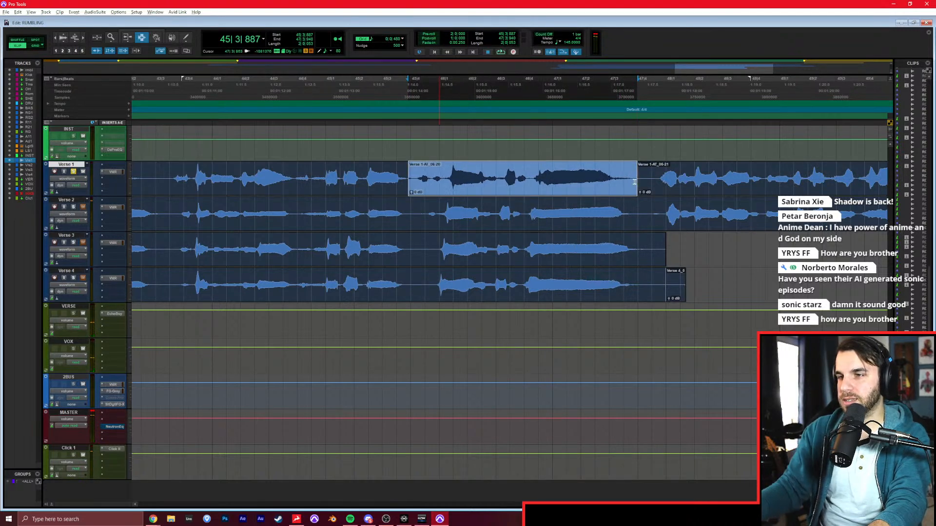
Shift the audio of the Verse 1 phrase at 45|3|887 earlier, extend the clip's start slightly earlier, and check it in playback.
{"action": "left_click", "coordinate": [378, 179]}
{"action": "key", "text": "space"}
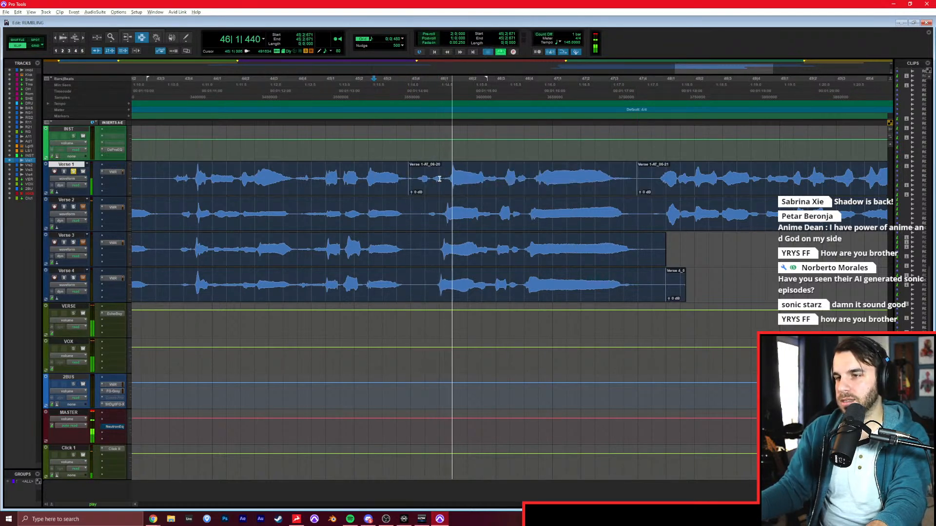
{"action": "key", "text": "space"}
{"action": "left_click", "coordinate": [451, 181]}
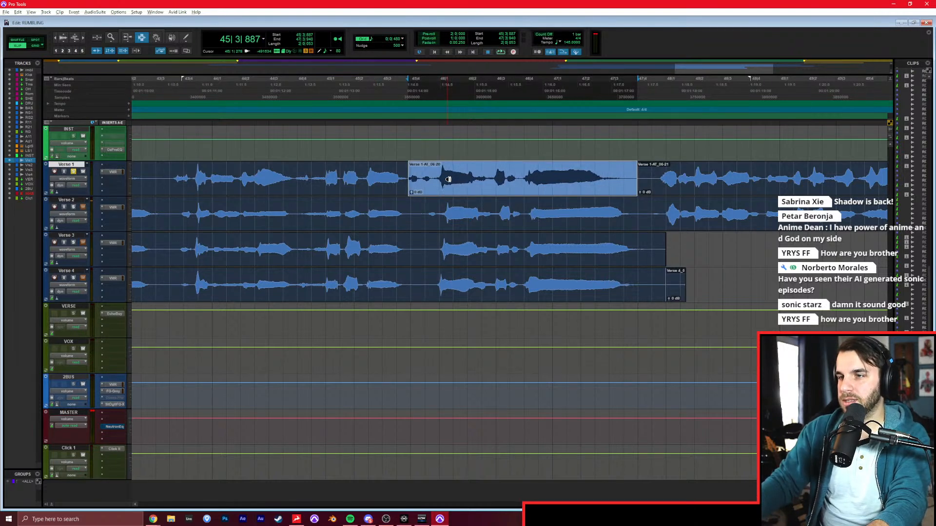
{"action": "left_click", "coordinate": [375, 179]}
{"action": "key", "text": "space"}
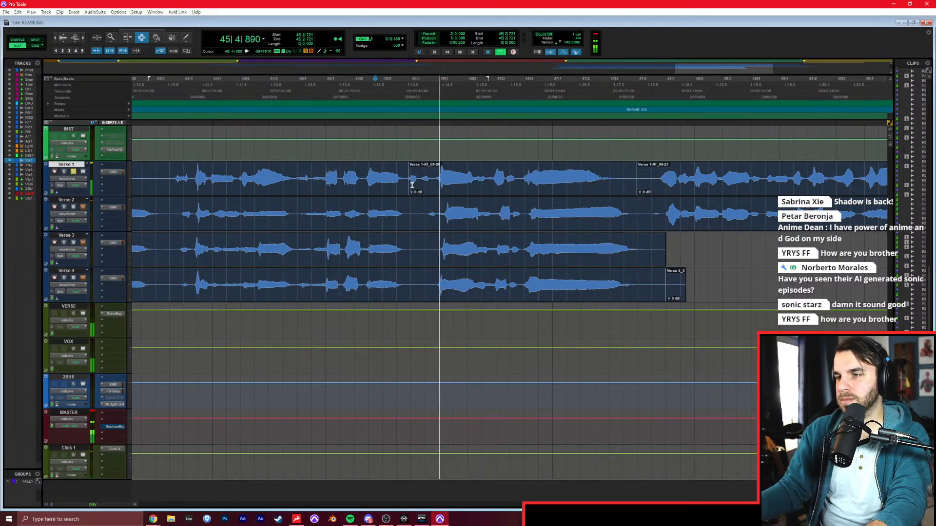
{"action": "double_click", "coordinate": [422, 187]}
{"action": "left_click", "coordinate": [435, 186]}
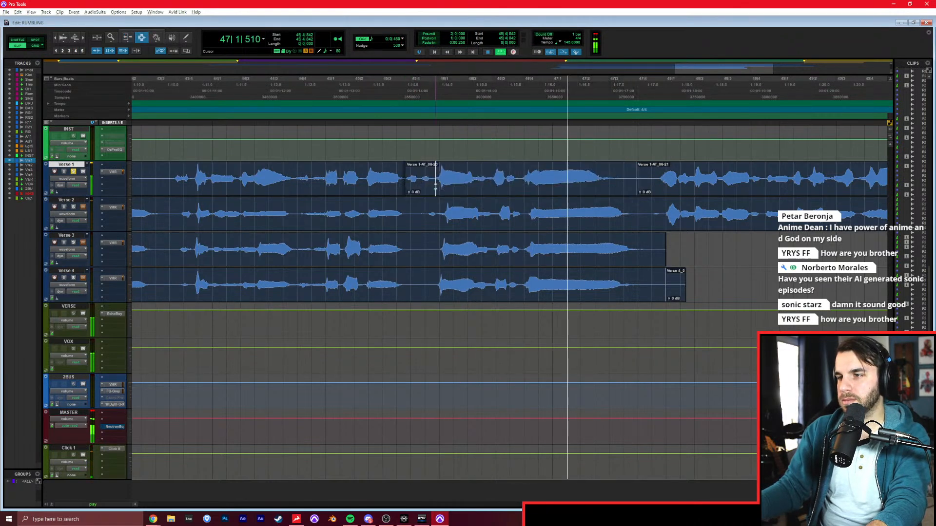
Separate the last Verse 1 chorus phrase, running from bar 47 to bar 51, into its own clip and stop playback.
{"action": "scroll", "coordinate": [435, 186], "scroll_direction": "right", "scroll_amount": 5}
{"action": "left_click_drag", "start_coordinate": [339, 182], "coordinate": [759, 185]}
{"action": "key", "text": "b"}
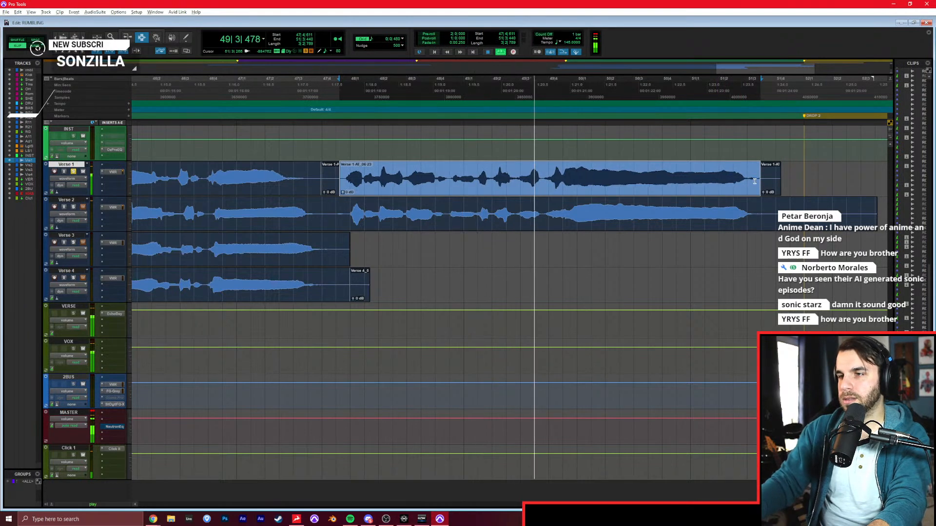
{"action": "left_click", "coordinate": [588, 193]}
{"action": "key", "text": "space"}
Return to the start of the chorus and open the VocAlign Project AudioSuite plug-in.
{"action": "key", "text": "r"}
{"action": "scroll", "coordinate": [491, 194], "scroll_direction": "left", "scroll_amount": 6}
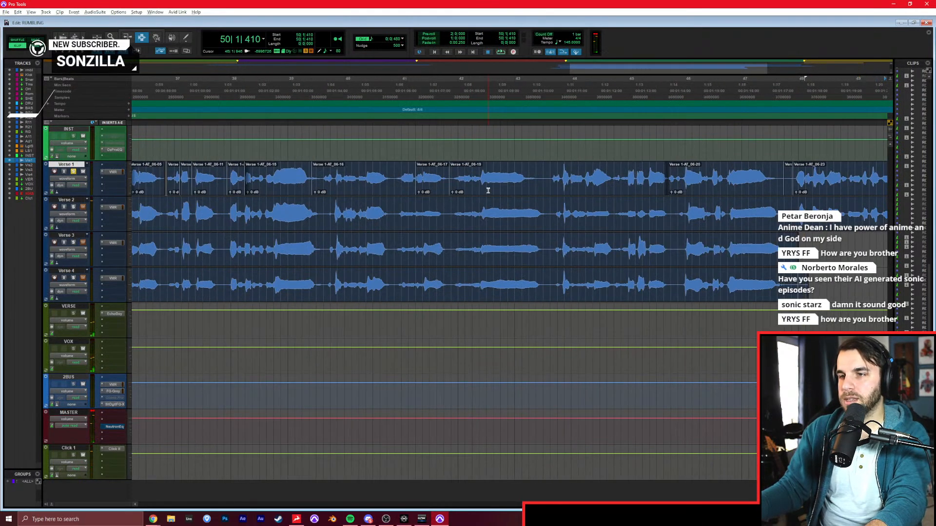
{"action": "left_click", "coordinate": [389, 192]}
{"action": "key", "text": "t"}
{"action": "scroll", "coordinate": [388, 192], "scroll_direction": "right", "scroll_amount": 3}
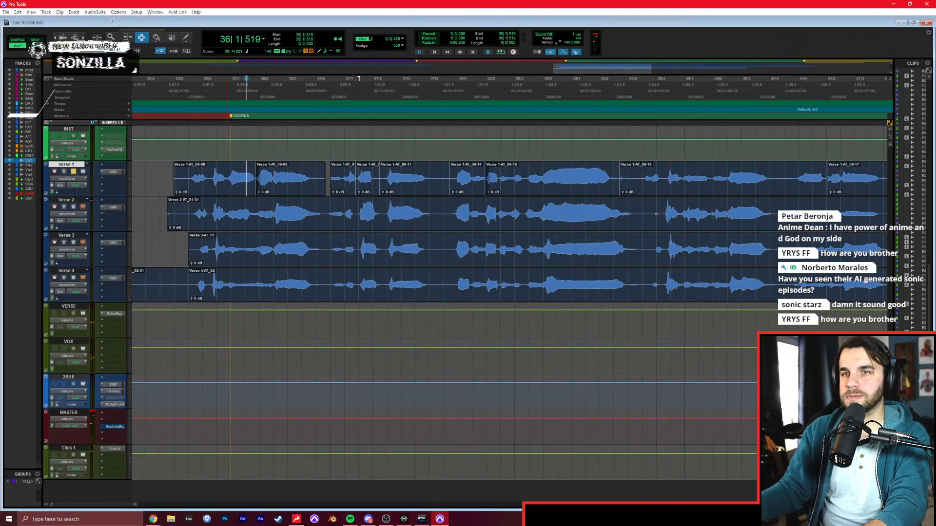
{"action": "left_click", "coordinate": [95, 12]}
{"action": "mouse_move", "coordinate": [112, 103]}
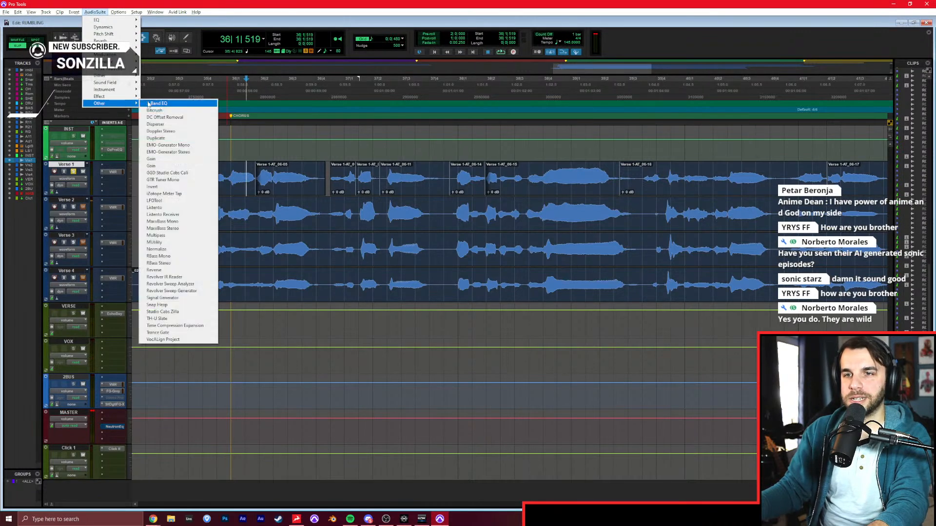
{"action": "left_click", "coordinate": [190, 340]}
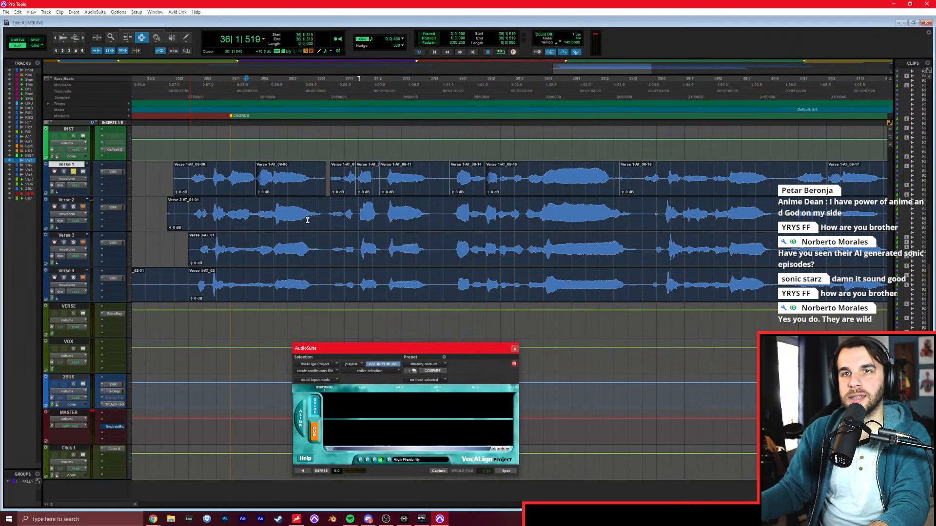
Capture the Verse 1 chorus passage from 35|3|459 to about 37|4 as the VocAlign guide.
{"action": "left_click_drag", "start_coordinate": [430, 348], "coordinate": [464, 211]}
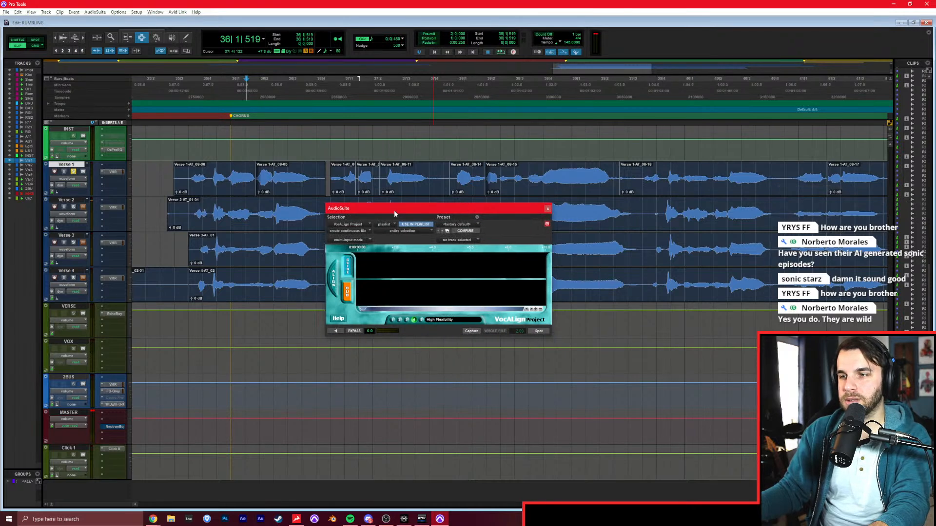
{"action": "left_click_drag", "start_coordinate": [392, 215], "coordinate": [401, 266]}
{"action": "left_click_drag", "start_coordinate": [188, 181], "coordinate": [443, 182]}
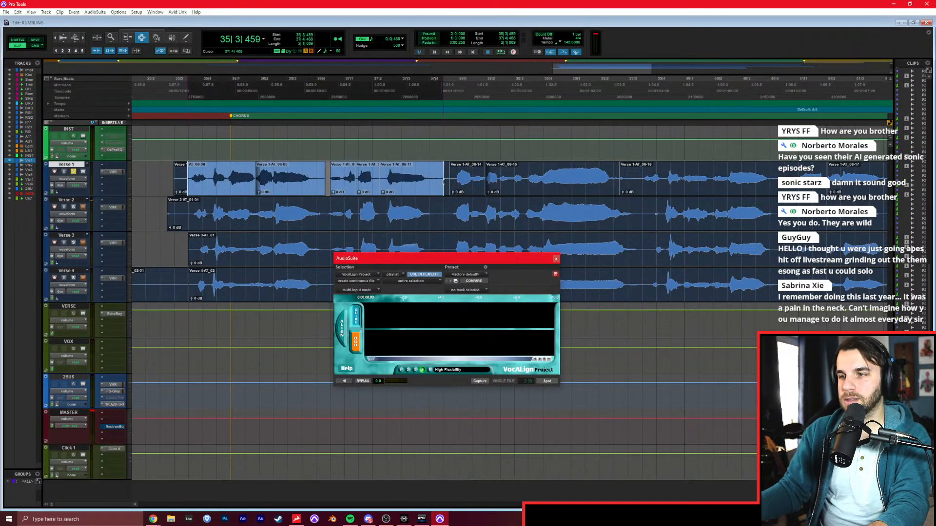
{"action": "left_click", "coordinate": [478, 382]}
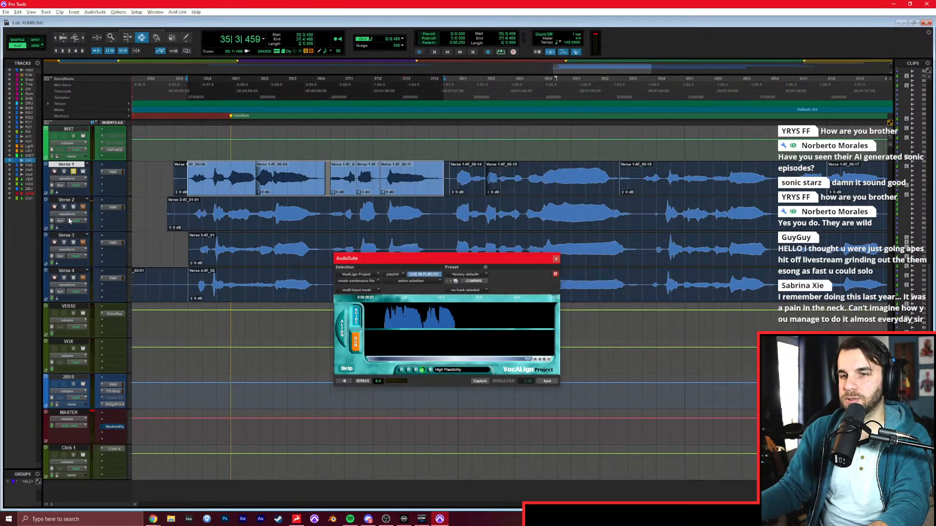
Solo the other verse layers, play the passage, and align Verse 2 to the Verse 1 guide with VocAlign.
{"action": "left_click", "coordinate": [71, 202]}
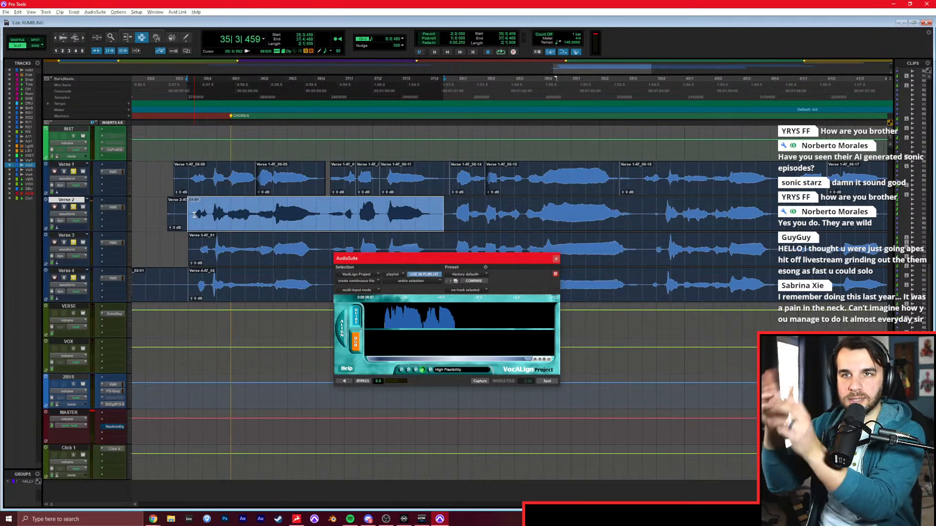
{"action": "key", "text": "space"}
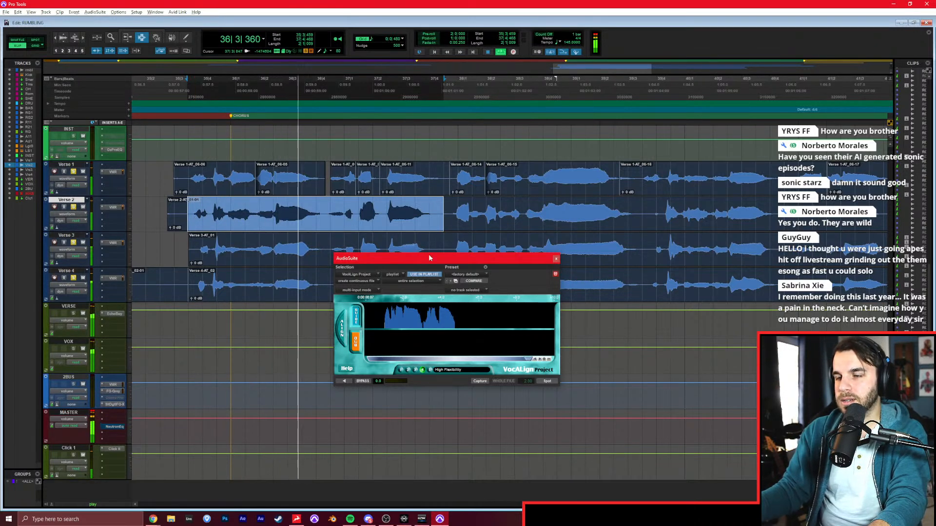
{"action": "key", "text": "space"}
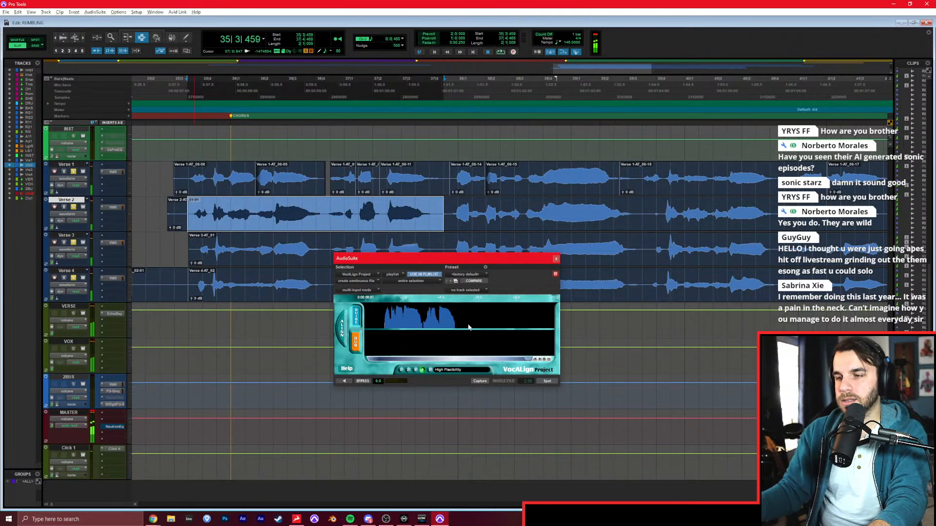
{"action": "left_click", "coordinate": [482, 382]}
{"action": "left_click", "coordinate": [546, 382]}
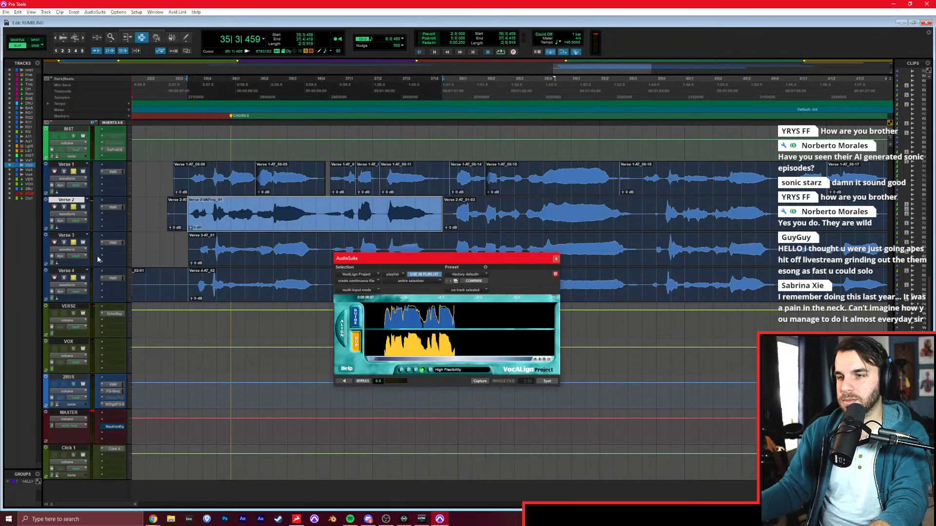
Align the same chorus passage of Verse 3 to the Verse 1 guide with VocAlign.
{"action": "left_click", "coordinate": [64, 235]}
{"action": "left_click", "coordinate": [480, 382]}
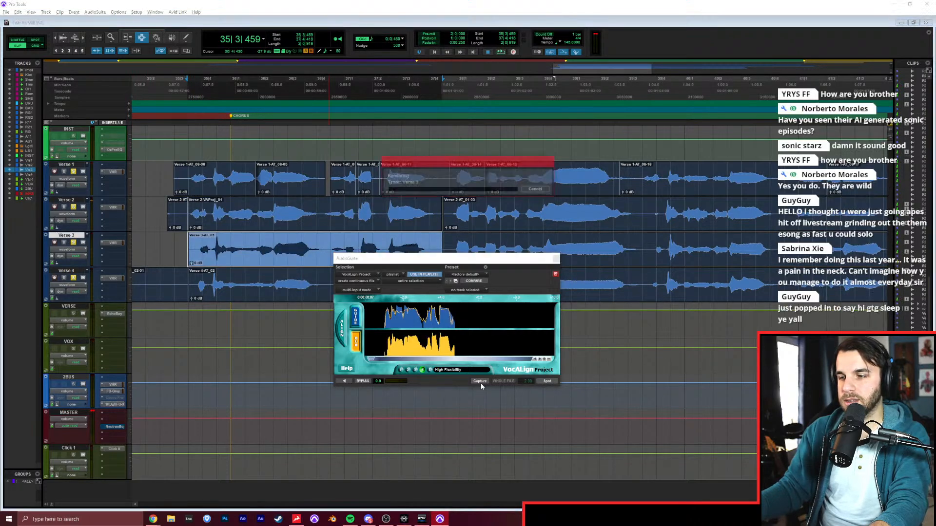
{"action": "left_click", "coordinate": [547, 382]}
Align the same chorus passage of Verse 4 to the Verse 1 guide with VocAlign and play back the layers.
{"action": "left_click", "coordinate": [67, 270]}
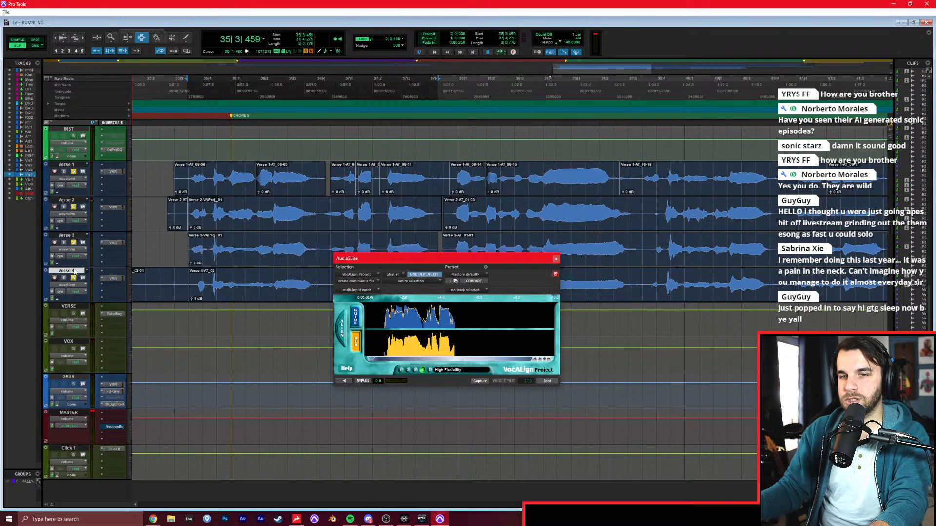
{"action": "left_click", "coordinate": [478, 381]}
{"action": "left_click", "coordinate": [546, 381]}
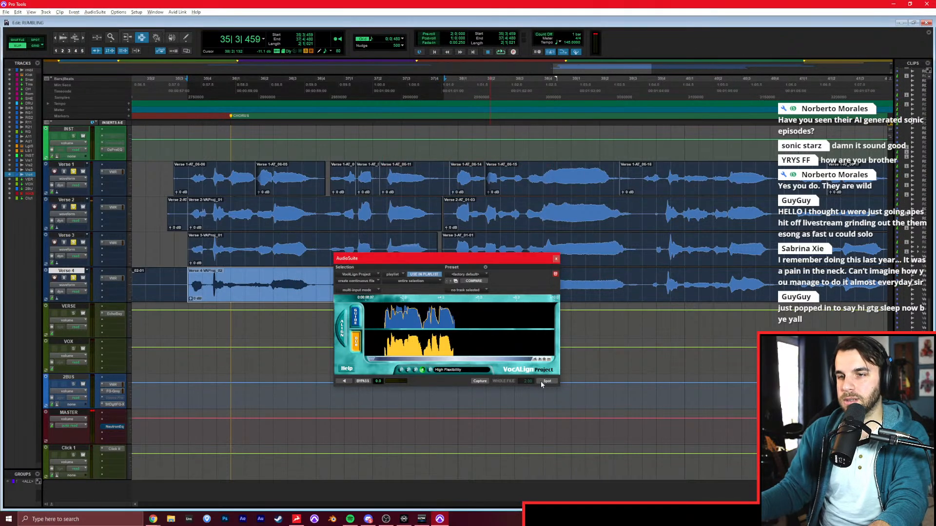
{"action": "key", "text": "space"}
{"action": "left_click_drag", "start_coordinate": [432, 260], "coordinate": [481, 333]}
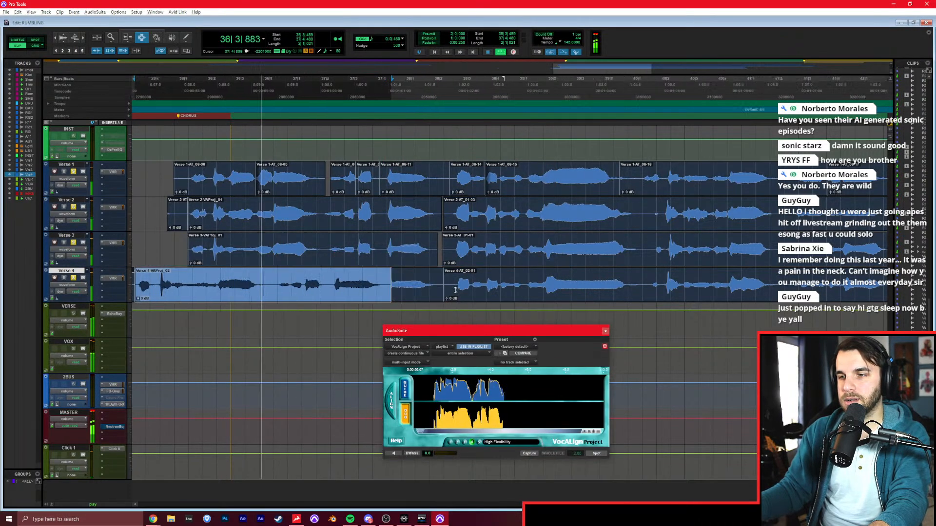
Try to align Verse 2 to the Verse 1 passage from 37|4|852 with VocAlign, using one long guide capture.
{"action": "left_click", "coordinate": [296, 183]}
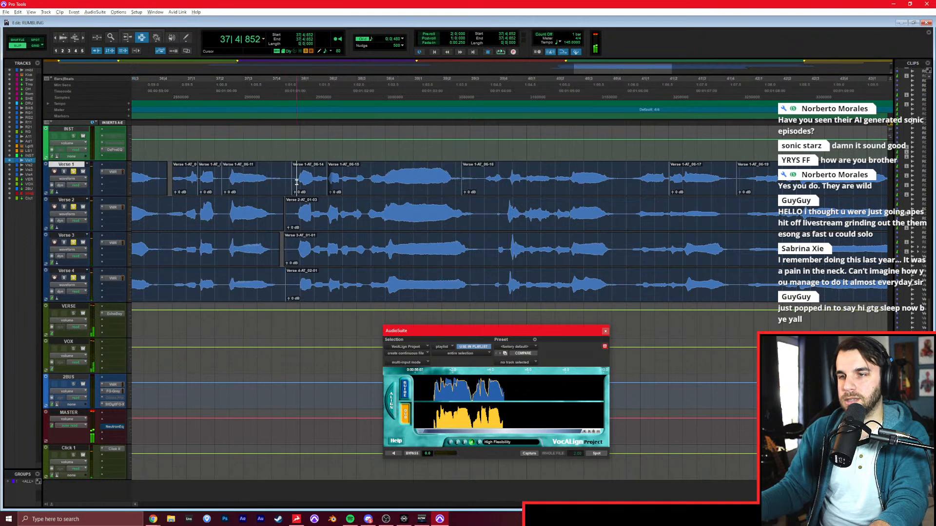
{"action": "left_click", "coordinate": [608, 195], "text": "shift"}
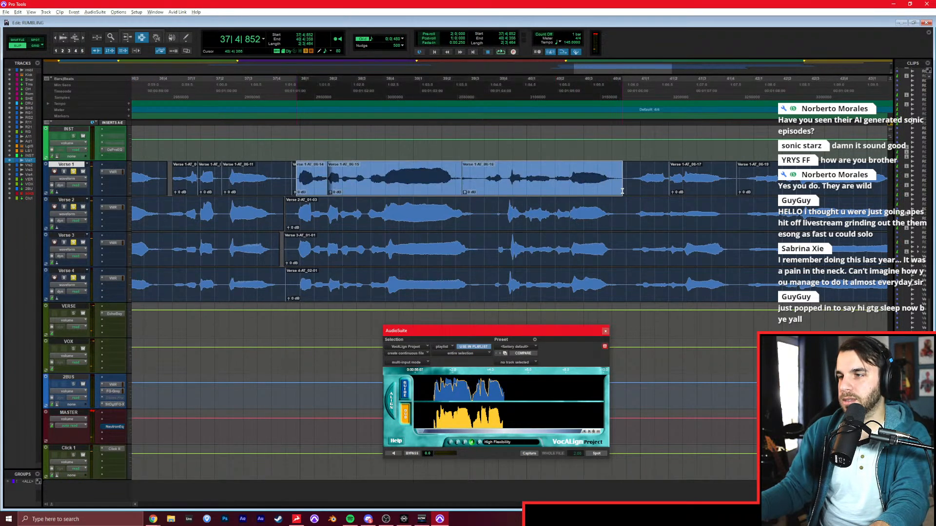
{"action": "left_click_drag", "start_coordinate": [532, 332], "coordinate": [538, 306]}
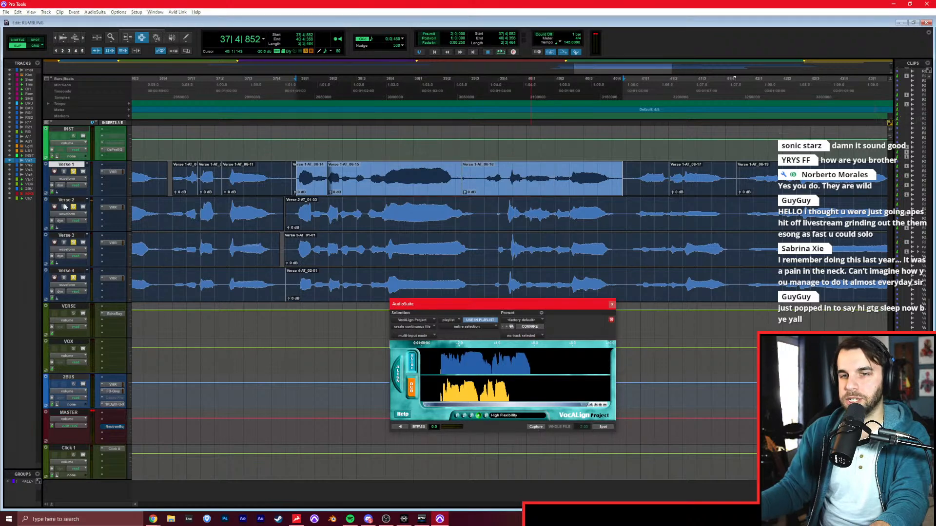
{"action": "key", "text": "semicolon"}
{"action": "left_click", "coordinate": [534, 427]}
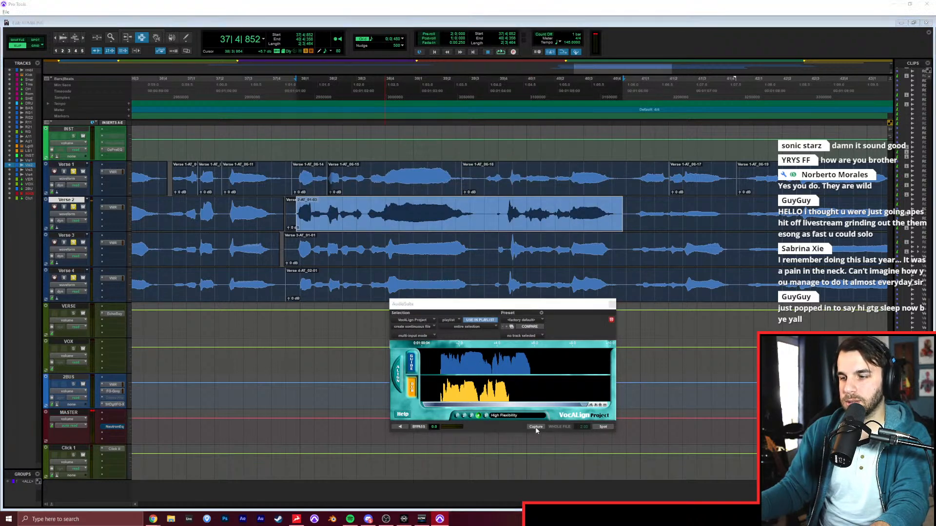
{"action": "left_click", "coordinate": [602, 426]}
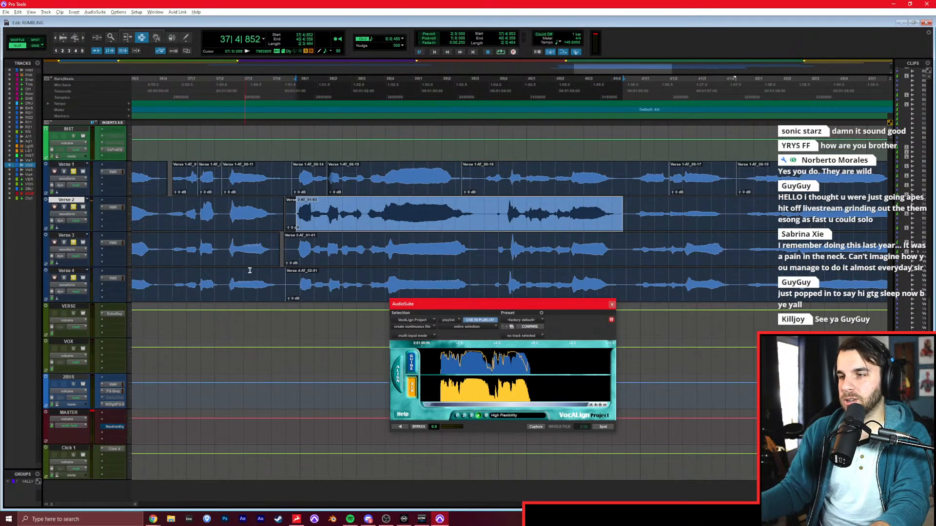
Split the Verse 1–4 clips in the gap between phrases at about 39|3|306.
{"action": "left_click", "coordinate": [455, 211]}
{"action": "left_click", "coordinate": [486, 181]}
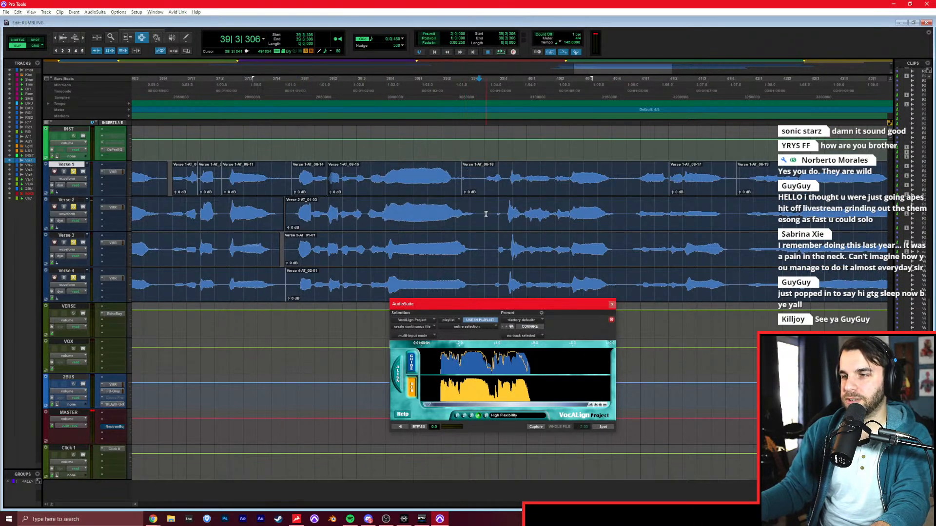
{"action": "key", "text": "b"}
Capture the Verse 1 phrase from 37|4|703 to just past the new split as the VocAlign guide.
{"action": "double_click", "coordinate": [296, 189]}
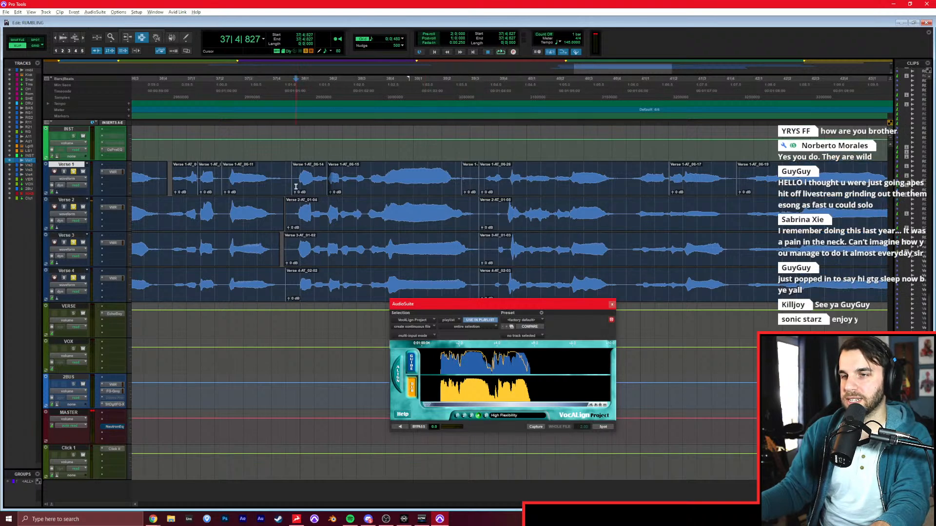
{"action": "left_click", "coordinate": [292, 185]}
{"action": "left_click_drag", "start_coordinate": [318, 183], "coordinate": [485, 182]}
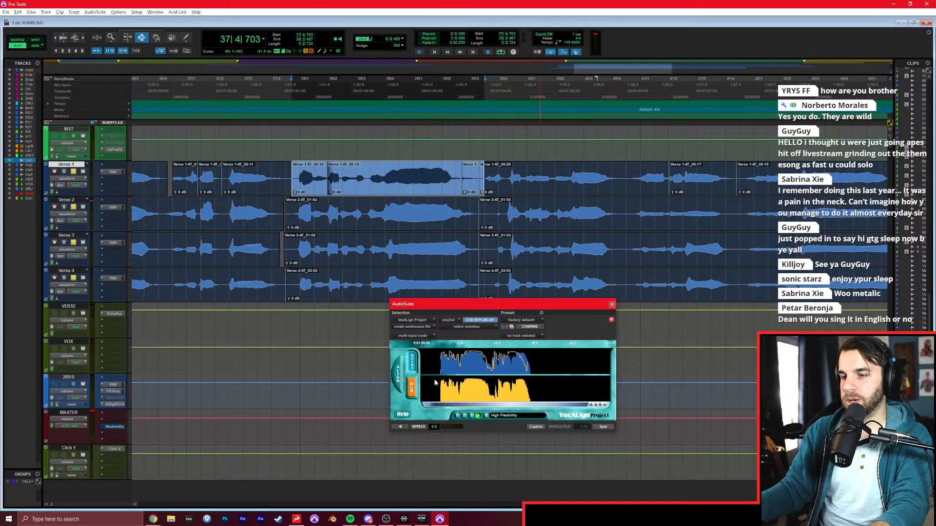
Align the same phrase of Verse 2 and Verse 3 to the Verse 1 guide with VocAlign.
{"action": "key", "text": "semicolon"}
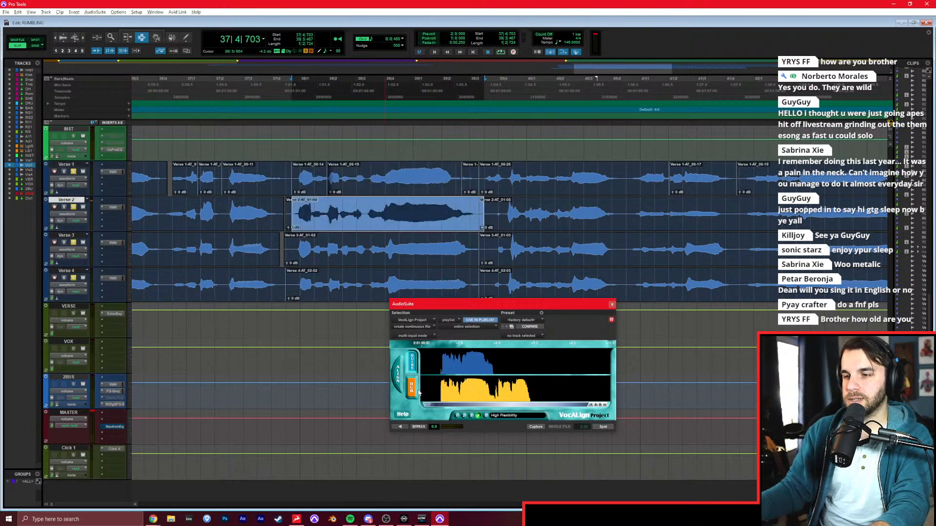
{"action": "left_click", "coordinate": [536, 427]}
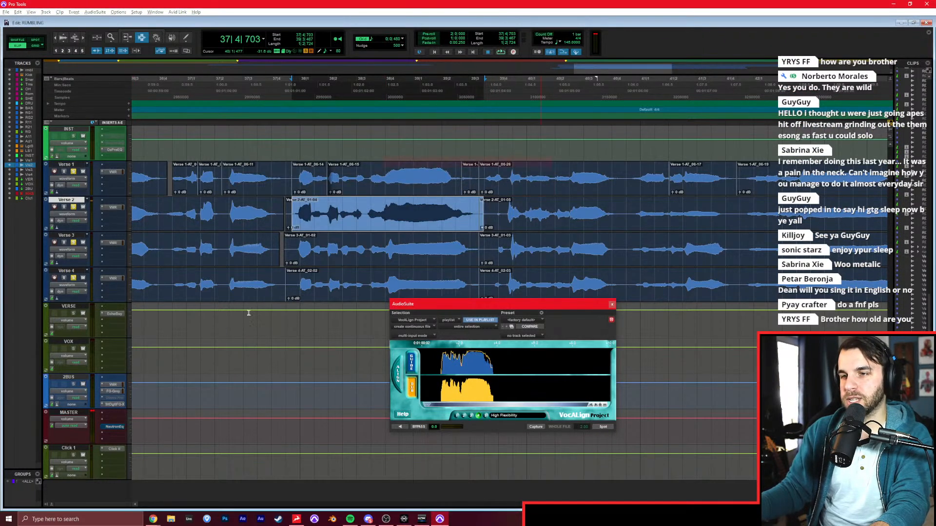
{"action": "key", "text": "semicolon"}
{"action": "left_click", "coordinate": [536, 427]}
{"action": "left_click", "coordinate": [601, 427]}
Try to align the Verse 4 phrase from 37|4|703 to the Verse 1 guide and play back the result.
{"action": "key", "text": "semicolon"}
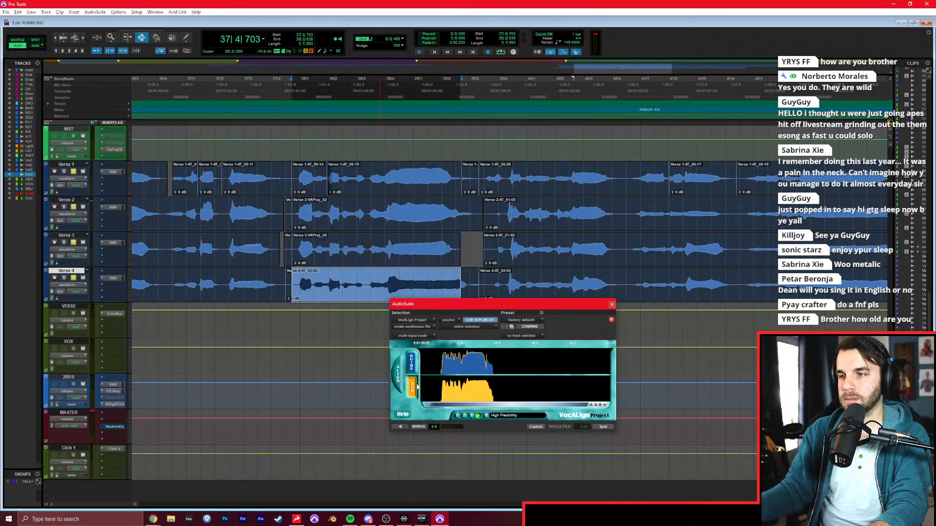
{"action": "left_click", "coordinate": [534, 427]}
{"action": "left_click", "coordinate": [603, 427]}
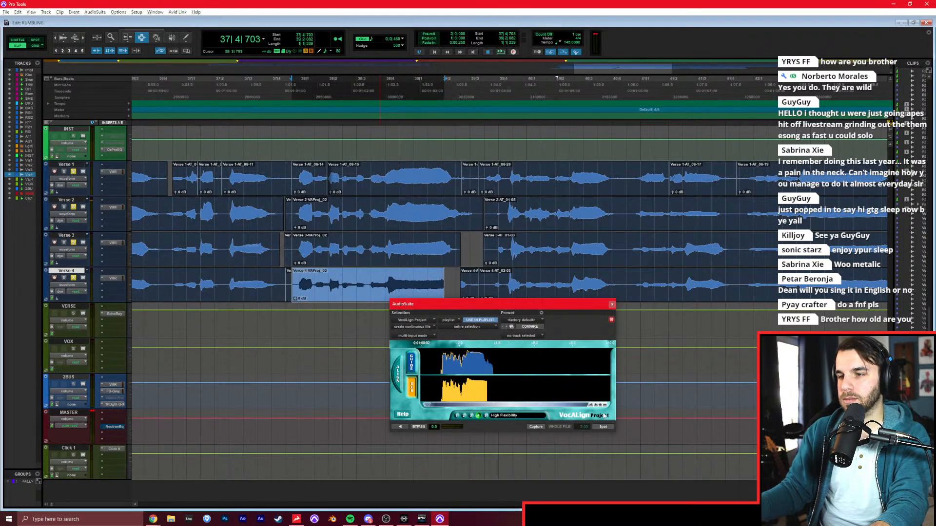
{"action": "key", "text": "space"}
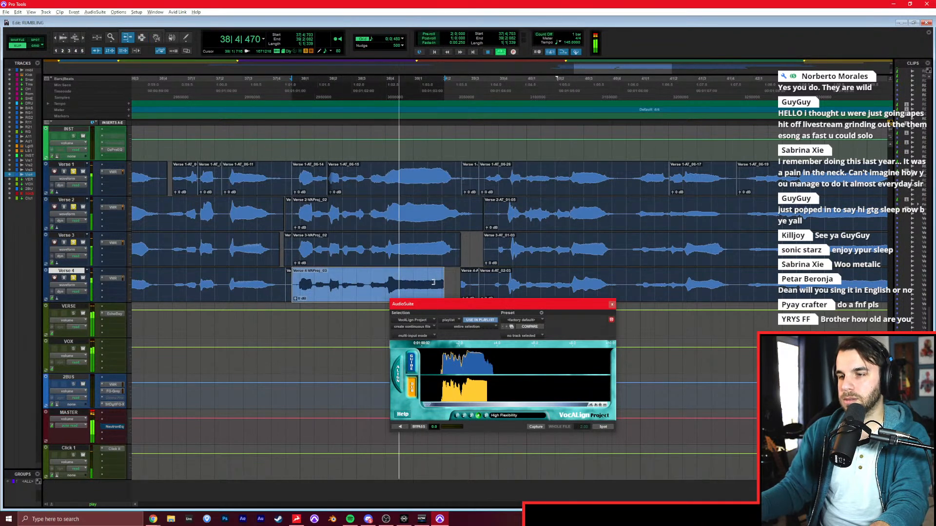
{"action": "key", "text": "space"}
{"action": "key", "text": "ctrl+z"}
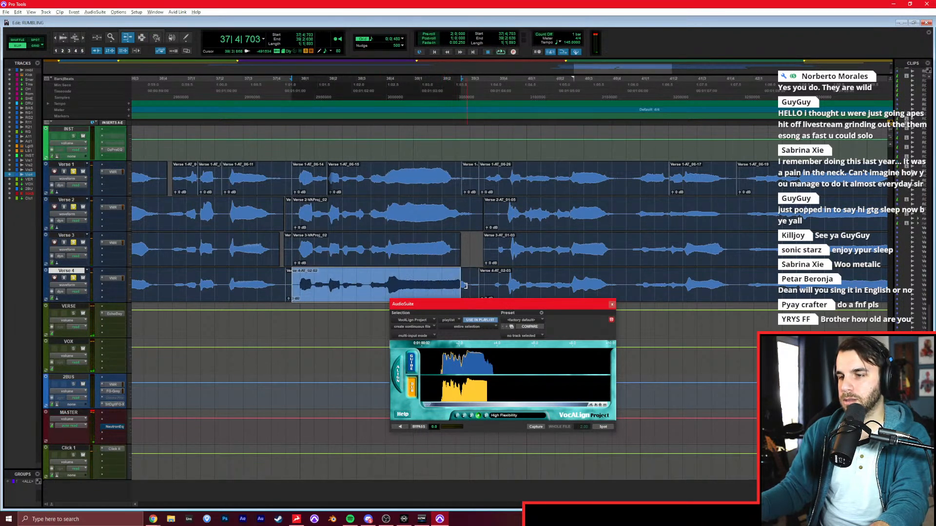
Align the whole Verse 4 clip from 37|4|480 to the Verse 1 guide with VocAlign and play back the layers.
{"action": "double_click", "coordinate": [468, 287], "text": "shift"}
{"action": "left_click", "coordinate": [542, 427]}
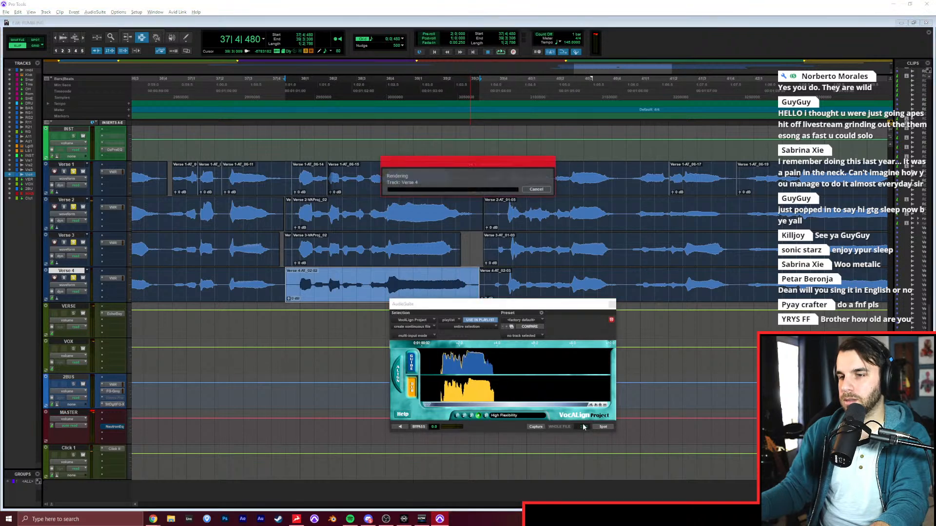
{"action": "key", "text": "space"}
{"action": "left_click", "coordinate": [401, 242]}
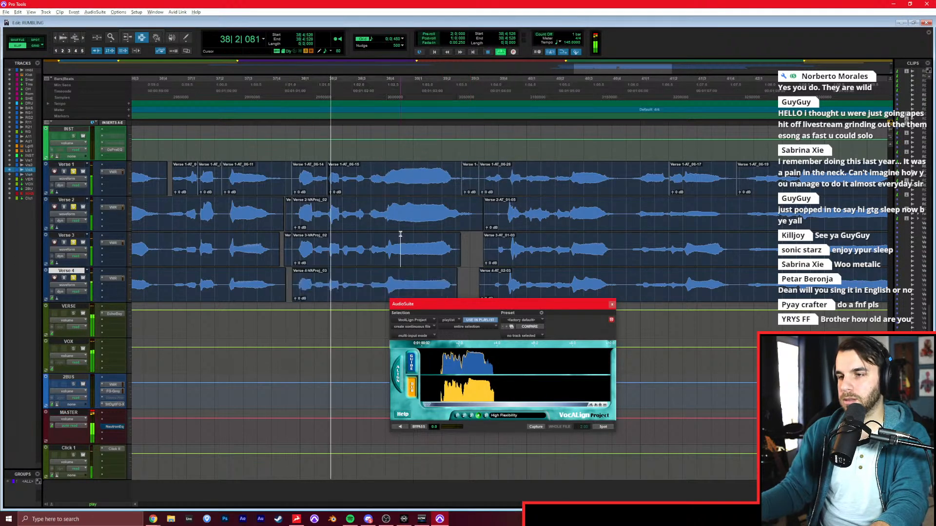
{"action": "scroll", "coordinate": [410, 246], "scroll_direction": "right", "scroll_amount": 1}
{"action": "left_click", "coordinate": [457, 248]}
{"action": "key", "text": "space"}
Capture the Verse 1 passage from 39|4|224 as the VocAlign guide and align Verse 2 to it.
{"action": "left_click", "coordinate": [452, 183]}
{"action": "key", "text": "space"}
{"action": "scroll", "coordinate": [503, 187], "scroll_direction": "right", "scroll_amount": 1}
{"action": "left_click_drag", "start_coordinate": [466, 182], "coordinate": [777, 182]}
{"action": "key", "text": "space"}
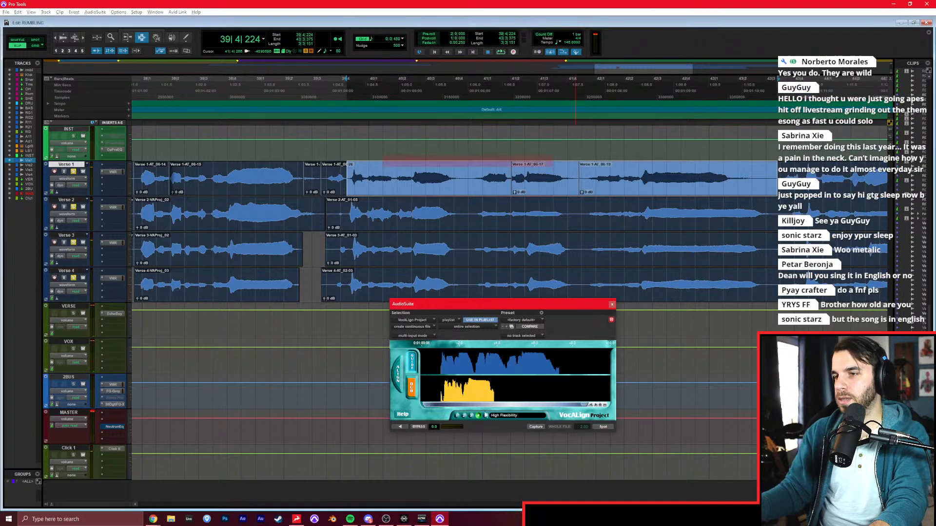
{"action": "key", "text": "semicolon"}
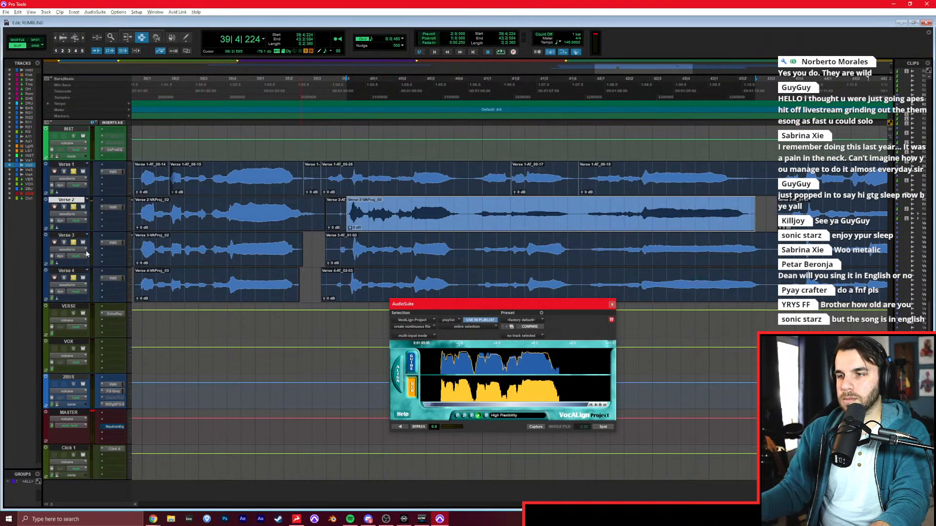
Try to align the Verse 3 passage from 39|4|224 to the Verse 1 guide with VocAlign.
{"action": "key", "text": "semicolon"}
{"action": "left_click", "coordinate": [603, 427]}
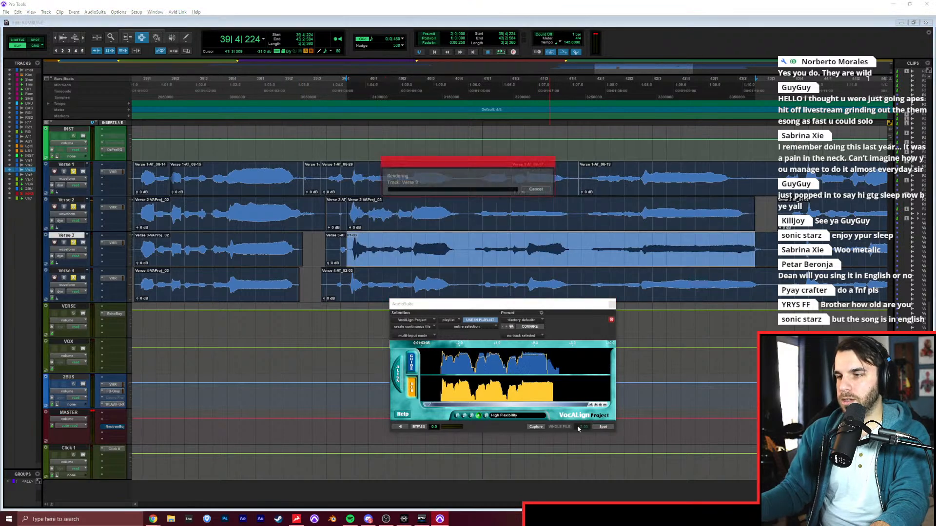
{"action": "key", "text": "ctrl+z"}
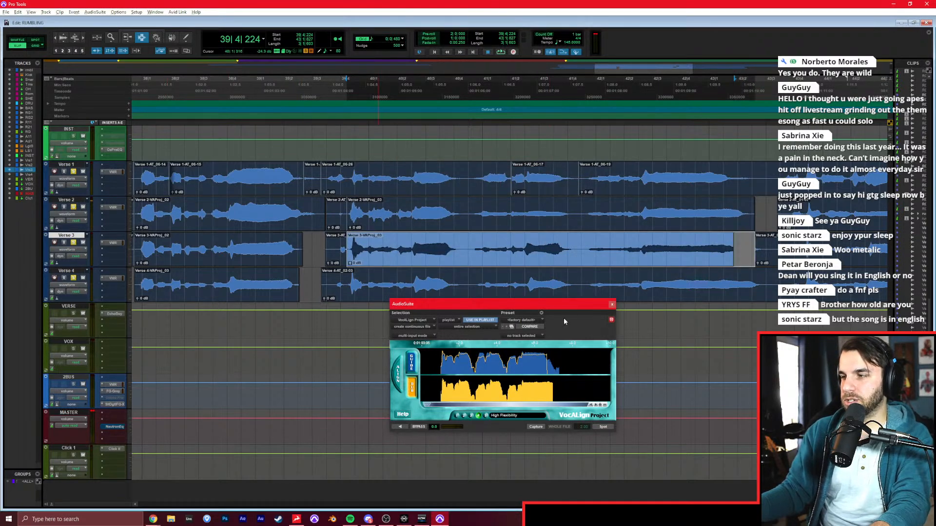
Extend the end of the Verse 3 selection from 39|4|224 and align it to the Verse 1 guide with VocAlign.
{"action": "left_click", "coordinate": [776, 253], "text": "shift"}
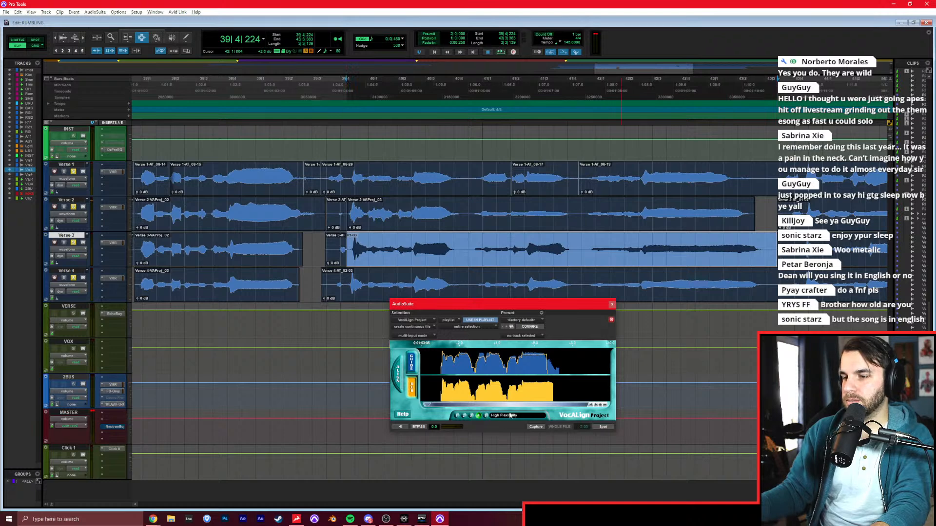
{"action": "left_click", "coordinate": [537, 427]}
{"action": "left_click", "coordinate": [595, 426]}
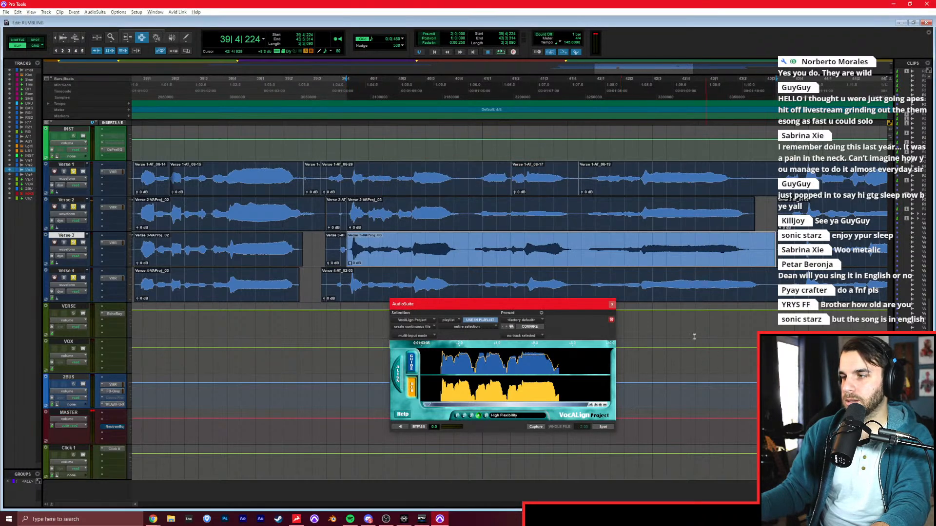
Align the Verse 4 passage from 39|4|224 to the Verse 1 guide with VocAlign and play back the layers.
{"action": "left_click", "coordinate": [73, 270]}
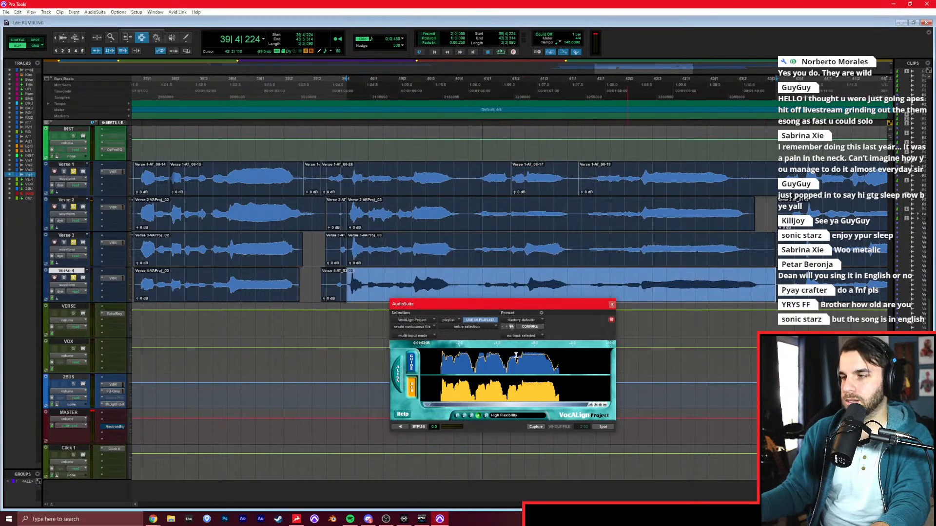
{"action": "left_click", "coordinate": [536, 428]}
{"action": "left_click", "coordinate": [596, 427]}
{"action": "left_click", "coordinate": [353, 255]}
{"action": "key", "text": "space"}
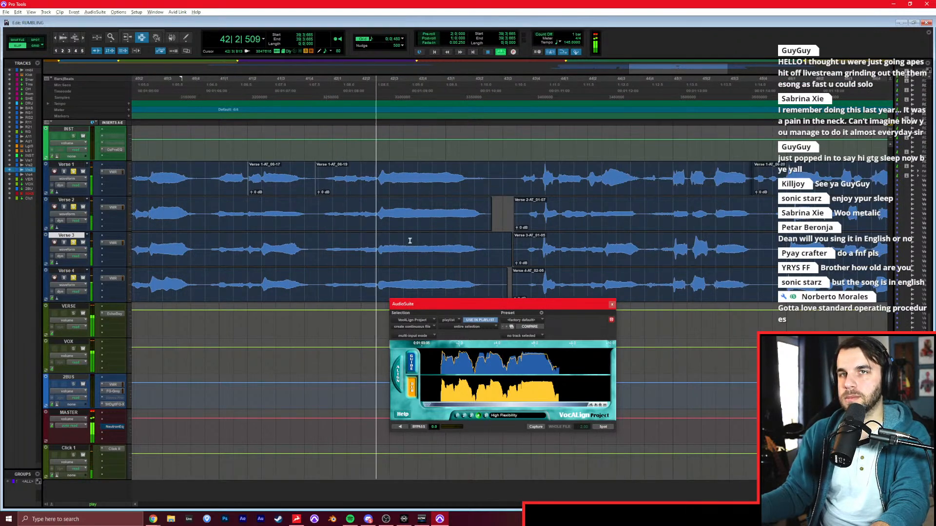
Split the Verse 1 clip at 43|3|264 and capture the phrase following the split as the VocAlign guide.
{"action": "left_click", "coordinate": [356, 177]}
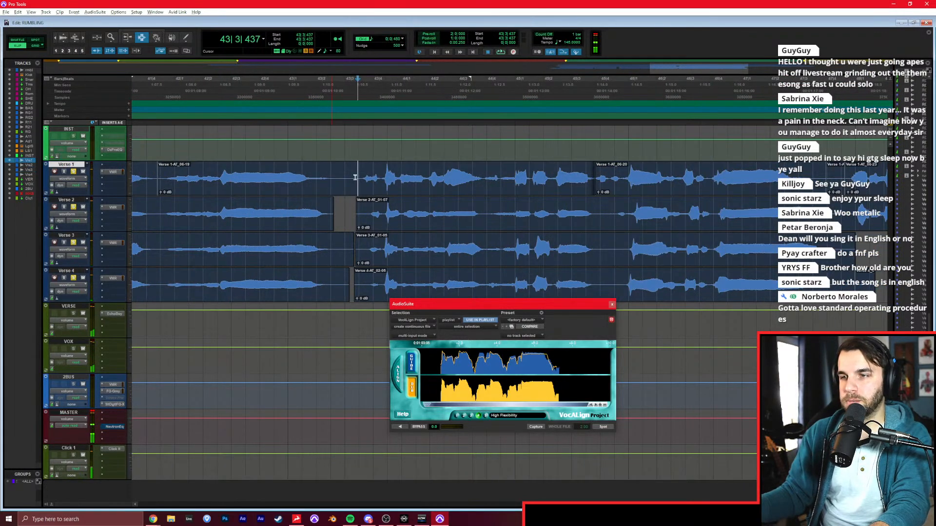
{"action": "double_click", "coordinate": [435, 174]}
{"action": "left_click", "coordinate": [353, 176]}
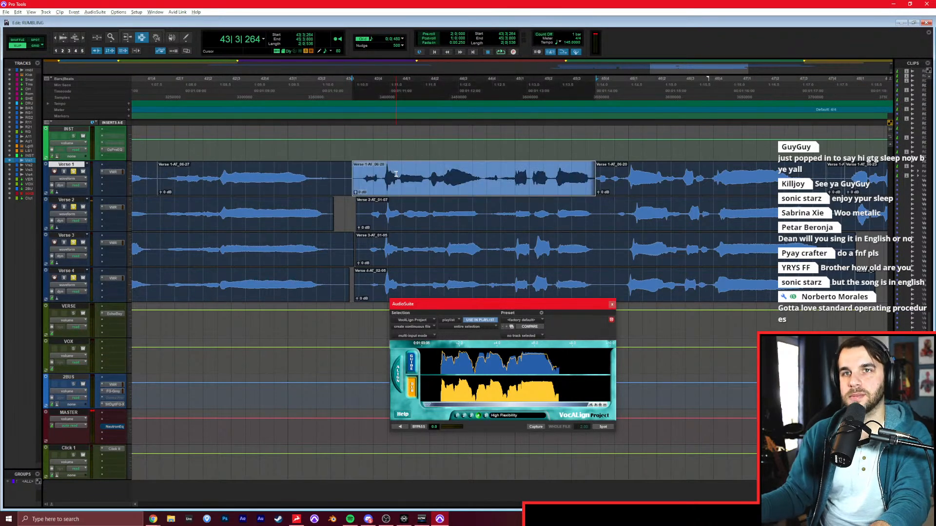
{"action": "scroll", "coordinate": [396, 174], "scroll_direction": "right", "scroll_amount": 2}
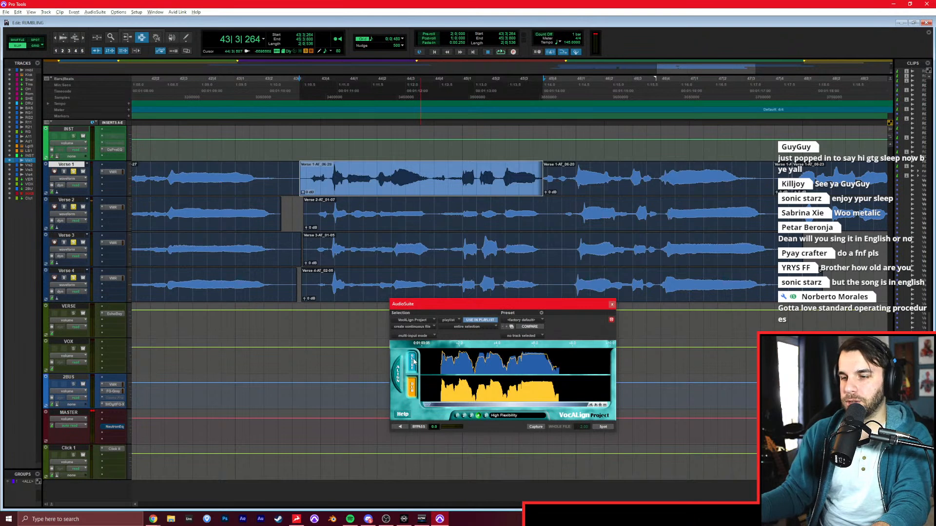
{"action": "left_click", "coordinate": [542, 426]}
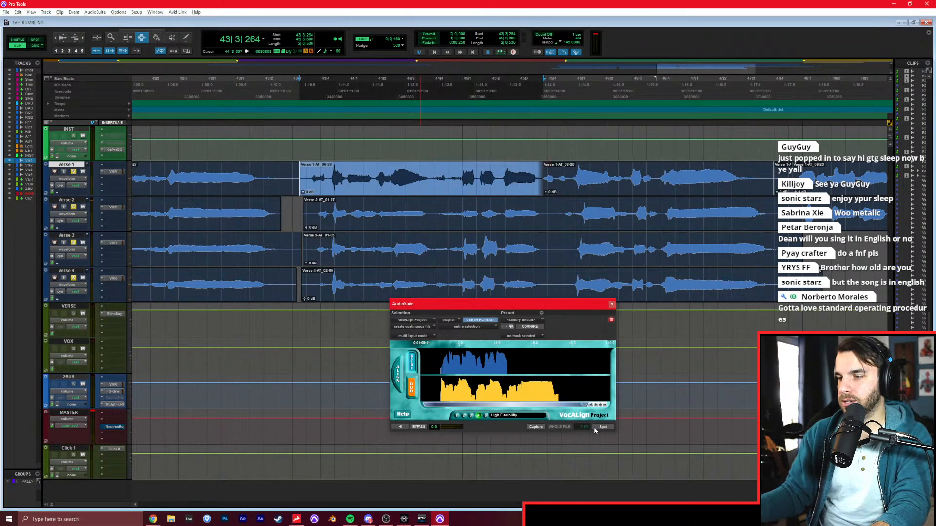
Align the phrase from 43|3|264 in Verse 2 and Verse 3 to the Verse 1 guide with VocAlign.
{"action": "left_click", "coordinate": [76, 202]}
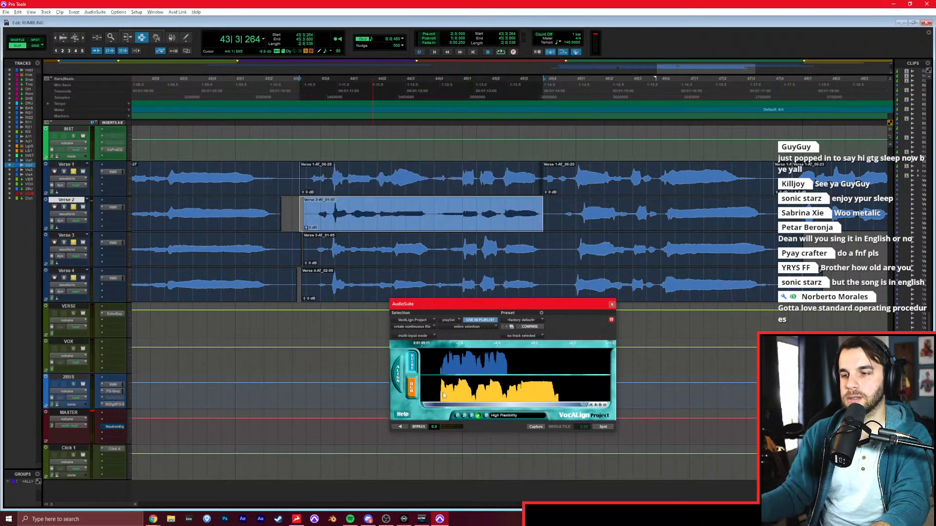
{"action": "left_click", "coordinate": [538, 427]}
{"action": "left_click", "coordinate": [602, 426]}
{"action": "left_click", "coordinate": [77, 237]}
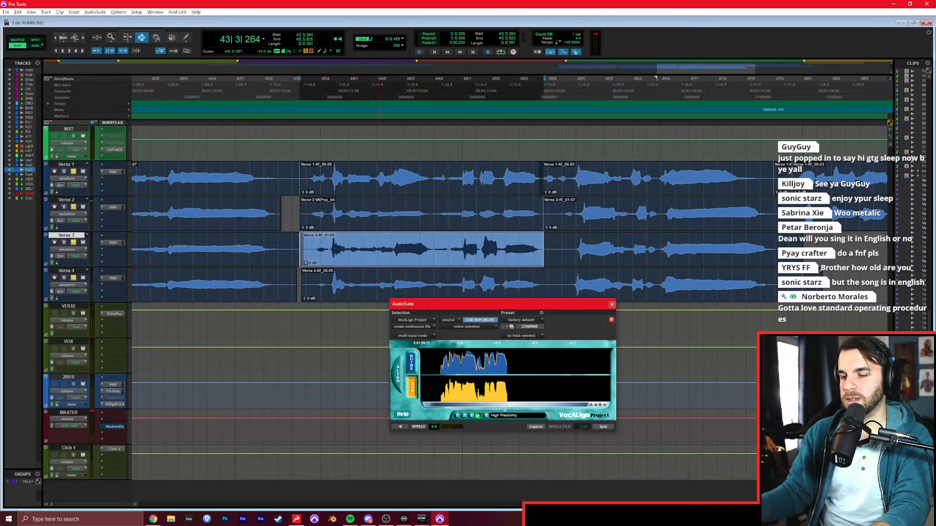
{"action": "left_click", "coordinate": [537, 427]}
{"action": "left_click", "coordinate": [603, 427]}
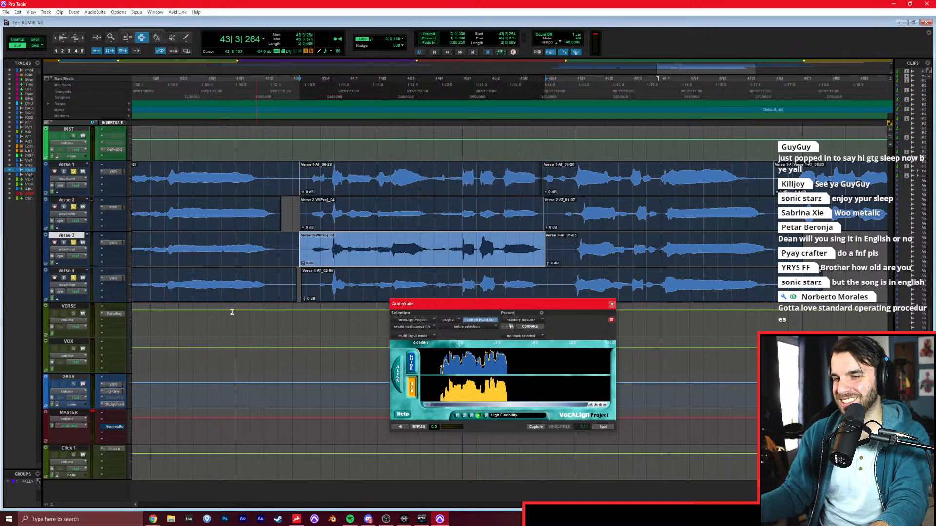
Align the Verse 4 phrase from 43|3|264 to the Verse 1 guide with VocAlign and play back the layers.
{"action": "left_click", "coordinate": [79, 273]}
{"action": "left_click", "coordinate": [535, 427]}
{"action": "left_click", "coordinate": [595, 426]}
{"action": "left_click", "coordinate": [291, 243]}
{"action": "key", "text": "space"}
{"action": "scroll", "coordinate": [295, 243], "scroll_direction": "right", "scroll_amount": 2}
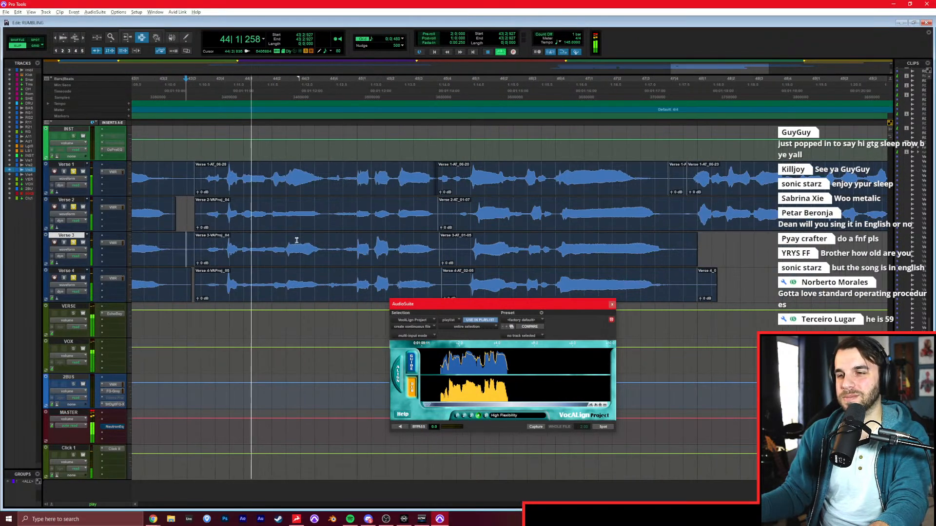
{"action": "scroll", "coordinate": [317, 227], "scroll_direction": "right", "scroll_amount": 1}
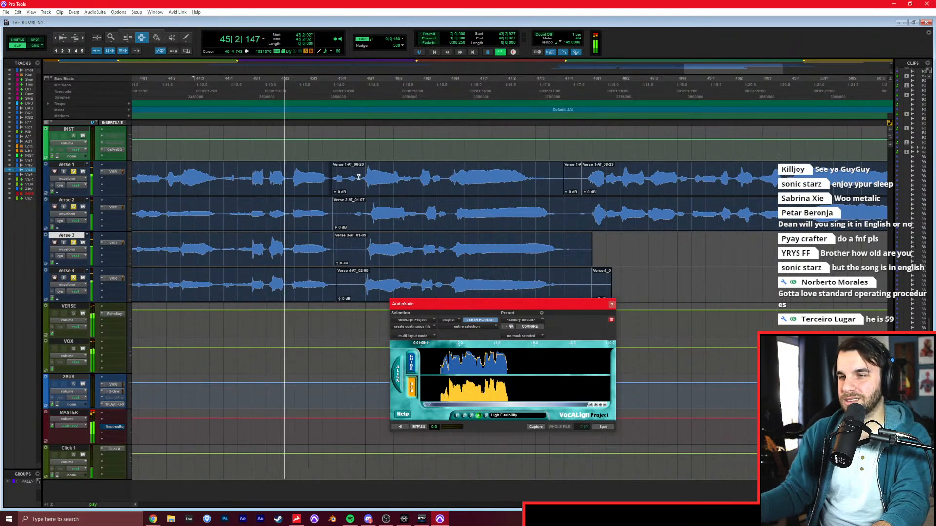
Split the verse layers at the start of the next phrase, at about 45|4|916.
{"action": "left_click", "coordinate": [363, 206]}
{"action": "key", "text": "b"}
{"action": "left_click", "coordinate": [362, 241]}
{"action": "key", "text": "b"}
{"action": "left_click", "coordinate": [360, 276]}
{"action": "key", "text": "b"}
{"action": "key", "text": "space"}
Capture the Verse 1 clip starting at about 45|4|916 as the VocAlign guide.
{"action": "double_click", "coordinate": [437, 181]}
{"action": "left_click", "coordinate": [411, 369]}
{"action": "left_click", "coordinate": [531, 427]}
Split the Verse 2, 3 and 4 clips at the end of the phrase that starts at about 45|4|916.
{"action": "double_click", "coordinate": [420, 211]}
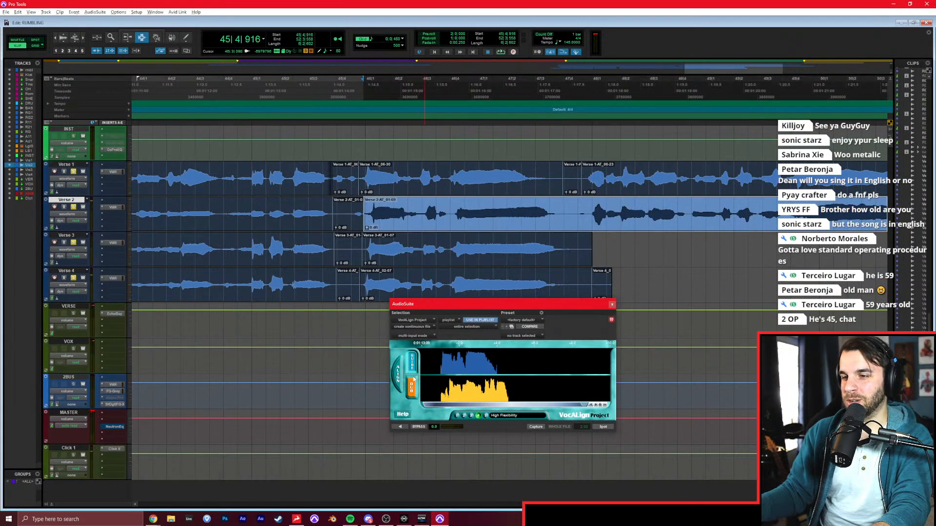
{"action": "left_click", "coordinate": [561, 215]}
{"action": "key", "text": "b"}
{"action": "left_click", "coordinate": [572, 256]}
{"action": "key", "text": "b"}
{"action": "left_click", "coordinate": [576, 285]}
{"action": "key", "text": "b"}
Align the Verse 2 and Verse 3 phrases starting around 45|4|900 to the captured Verse 1 guide with VocAlign.
{"action": "left_click", "coordinate": [471, 222]}
{"action": "double_click", "coordinate": [472, 222]}
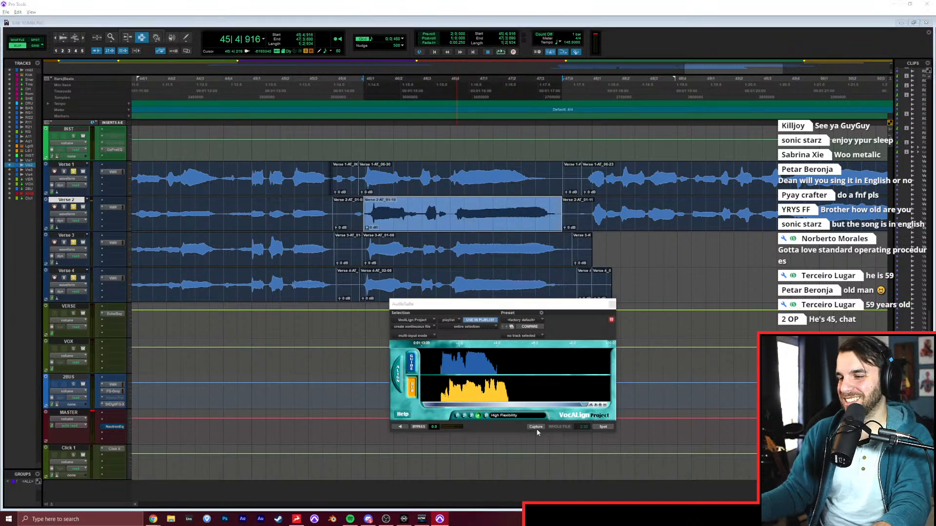
{"action": "double_click", "coordinate": [513, 260]}
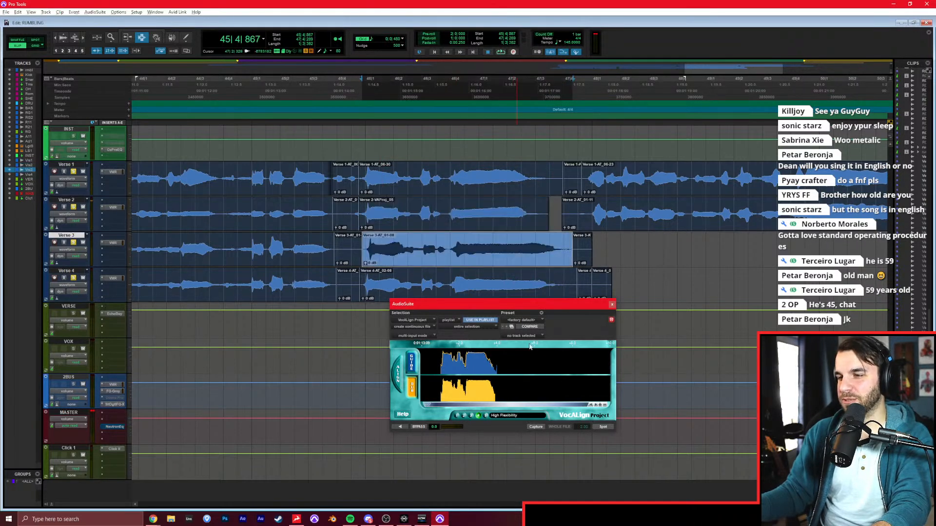
{"action": "left_click", "coordinate": [536, 427]}
{"action": "left_click", "coordinate": [603, 426]}
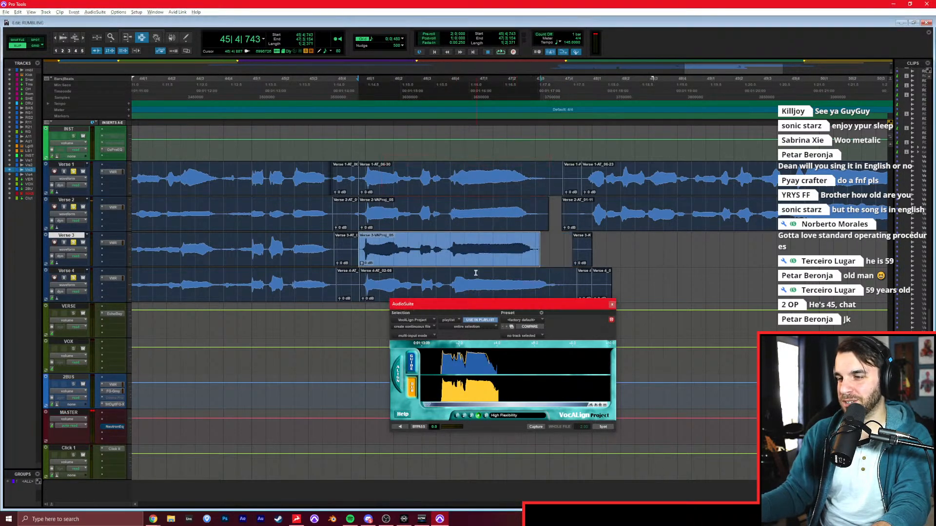
Align the matching Verse 4 phrase to the Verse 1 guide with VocAlign and play back the layers.
{"action": "double_click", "coordinate": [476, 273]}
{"action": "left_click", "coordinate": [535, 427]}
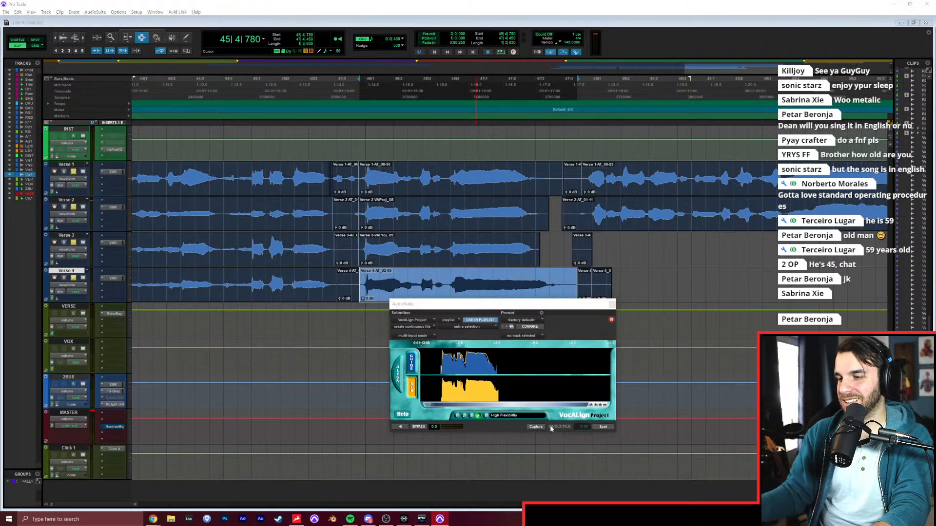
{"action": "left_click", "coordinate": [603, 426]}
{"action": "left_click", "coordinate": [267, 244]}
{"action": "key", "text": "space"}
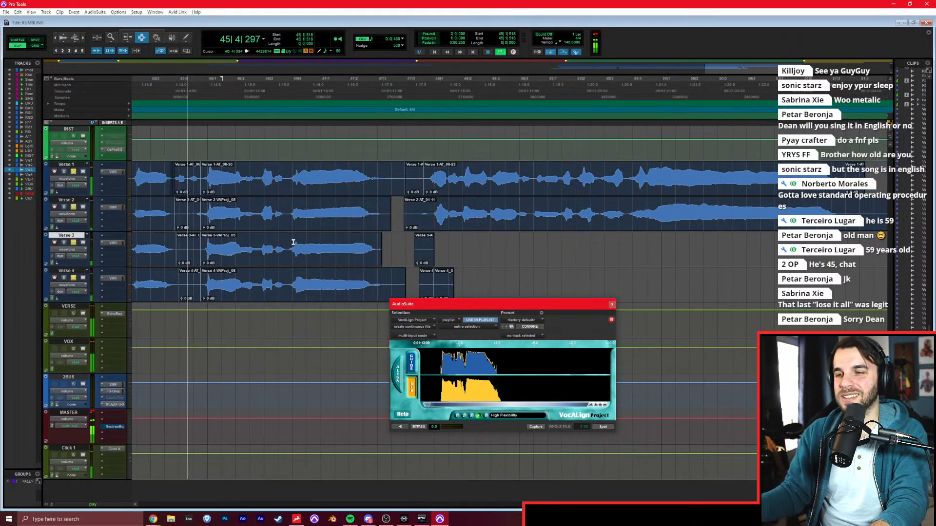
{"action": "key", "text": "r"}
{"action": "scroll", "coordinate": [341, 225], "scroll_direction": "right", "scroll_amount": 2}
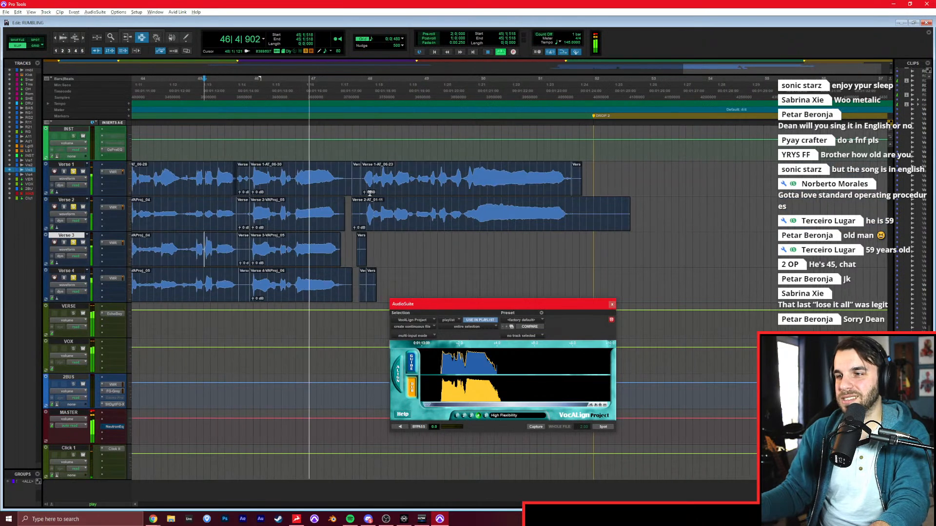
Capture the last Verse 1 chorus phrase from 47|4|611 as the VocAlign guide, and ready the Verse 2 clip as the dub.
{"action": "double_click", "coordinate": [374, 188]}
{"action": "key", "text": "space"}
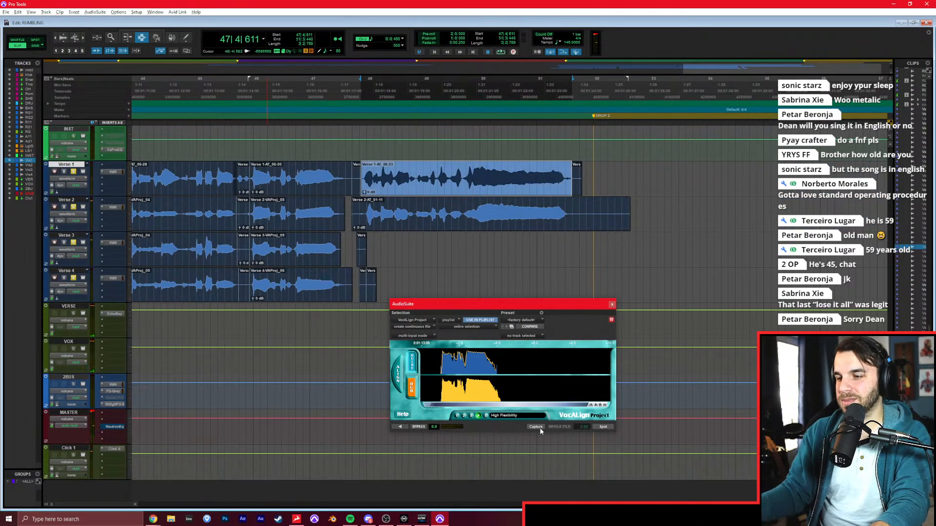
{"action": "left_click", "coordinate": [539, 428]}
{"action": "left_click", "coordinate": [457, 217]}
{"action": "left_click", "coordinate": [416, 388]}
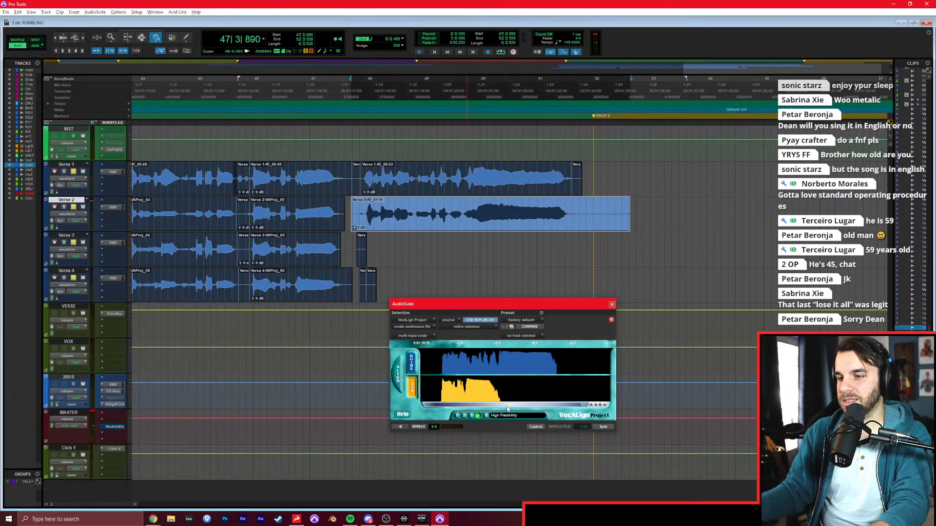
Try to align the untrimmed Verse 2 clip from 47|3|890 to the Verse 1 guide with VocAlign.
{"action": "key", "text": "space"}
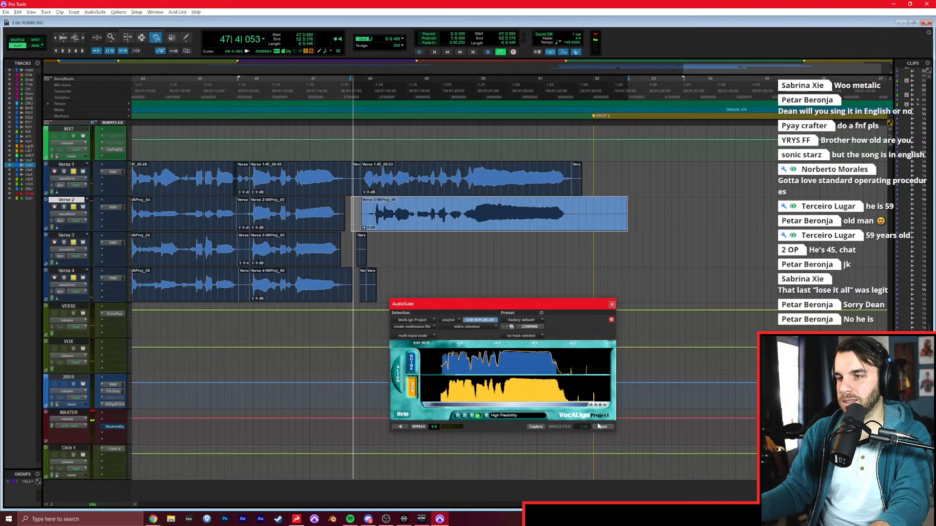
{"action": "key", "text": "ctrl+z"}
{"action": "key", "text": "space"}
Trim the start of the last Verse 2 chorus clip to about 47|4|834.
{"action": "key", "text": "F7"}
{"action": "left_click", "coordinate": [365, 219]}
{"action": "key", "text": "a"}
{"action": "double_click", "coordinate": [385, 219]}
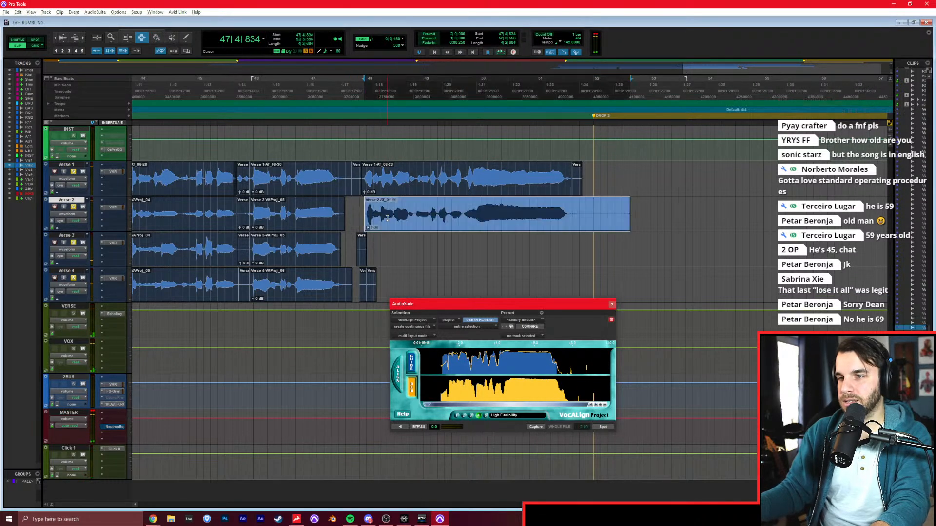
Align the trimmed Verse 2 clip to the Verse 1 guide with VocAlign and play it back.
{"action": "left_click", "coordinate": [537, 427]}
{"action": "left_click", "coordinate": [598, 427]}
{"action": "key", "text": "space"}
{"action": "key", "text": "space"}
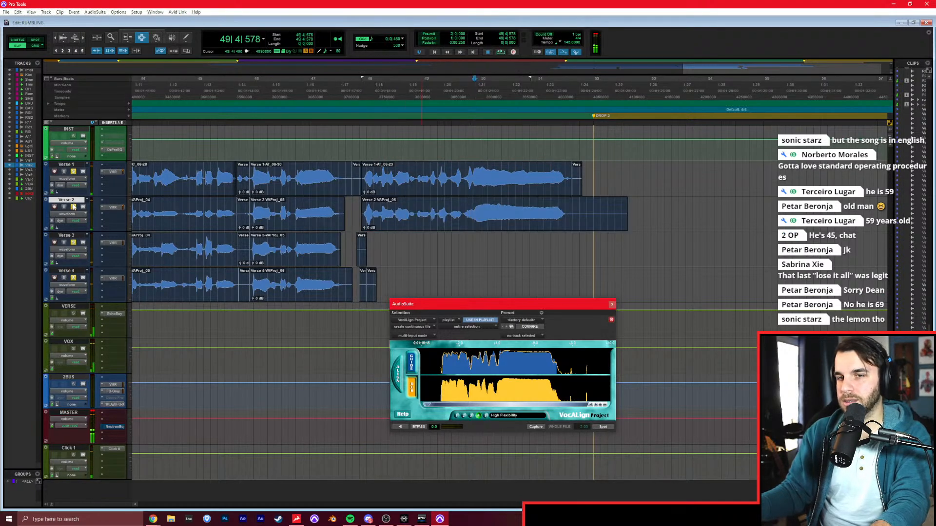
Clear the solos on the verse tracks and close the VocAlign window.
{"action": "key", "text": "r"}
{"action": "key", "text": "r"}
{"action": "scroll", "coordinate": [428, 217], "scroll_direction": "left", "scroll_amount": 4}
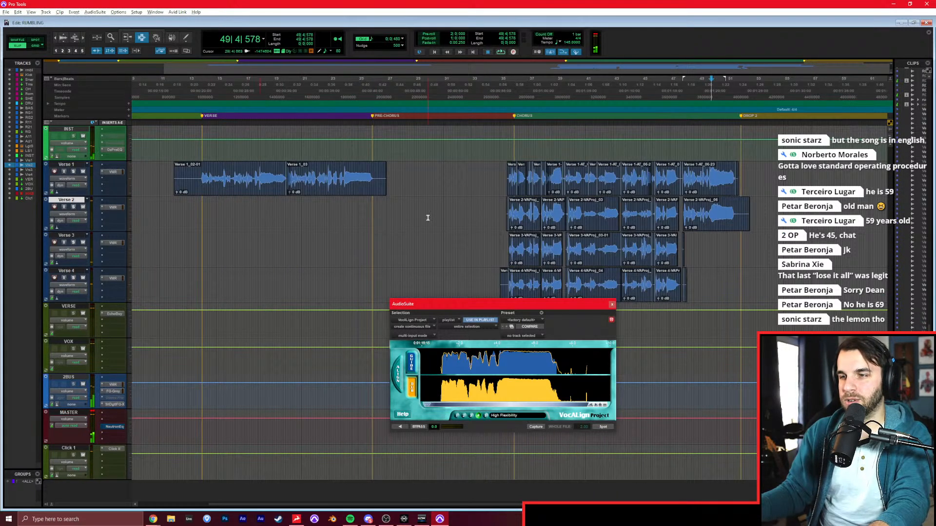
{"action": "left_click", "coordinate": [612, 305]}
Play the full mix from about 32|1|338 through the end of the chorus to check the aligned vocal layers, and glance at the mixer.
{"action": "key", "text": "space"}
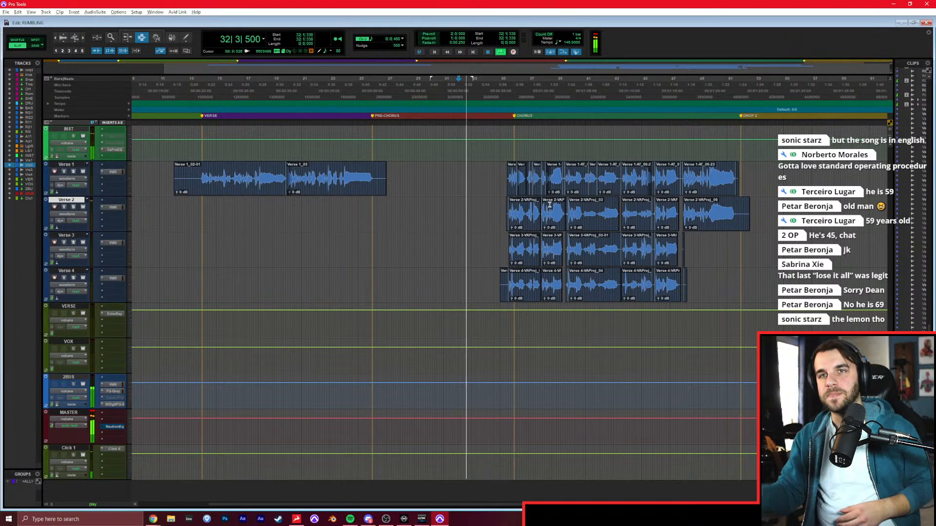
{"action": "left_click", "coordinate": [507, 218]}
{"action": "key", "text": "t"}
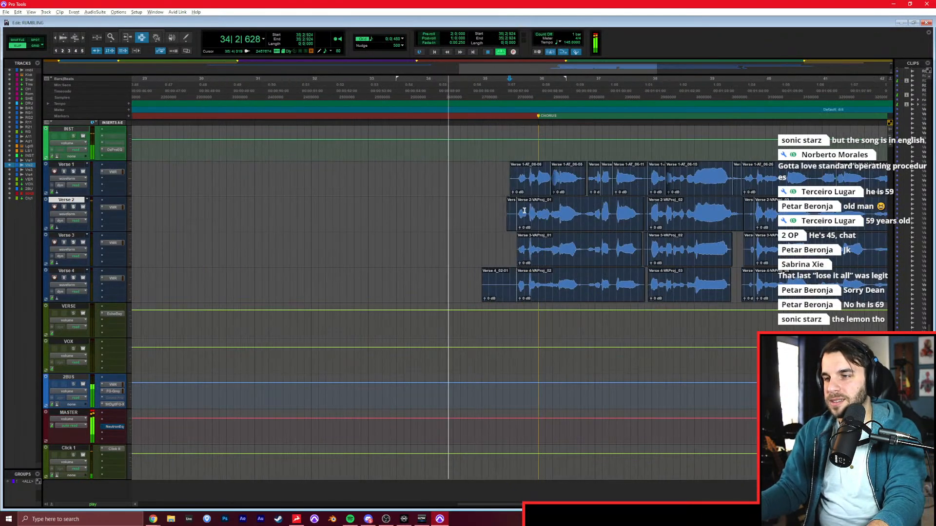
{"action": "left_click", "coordinate": [495, 217]}
{"action": "key", "text": "t"}
{"action": "scroll", "coordinate": [494, 217], "scroll_direction": "right", "scroll_amount": 5}
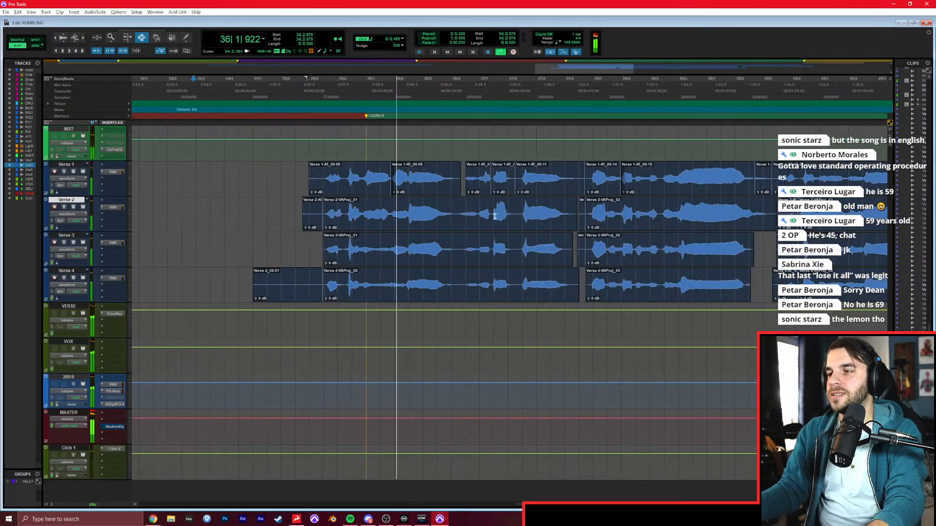
{"action": "key", "text": "r"}
{"action": "key", "text": "r"}
{"action": "scroll", "coordinate": [495, 216], "scroll_direction": "right", "scroll_amount": 2}
{"action": "key", "text": "r"}
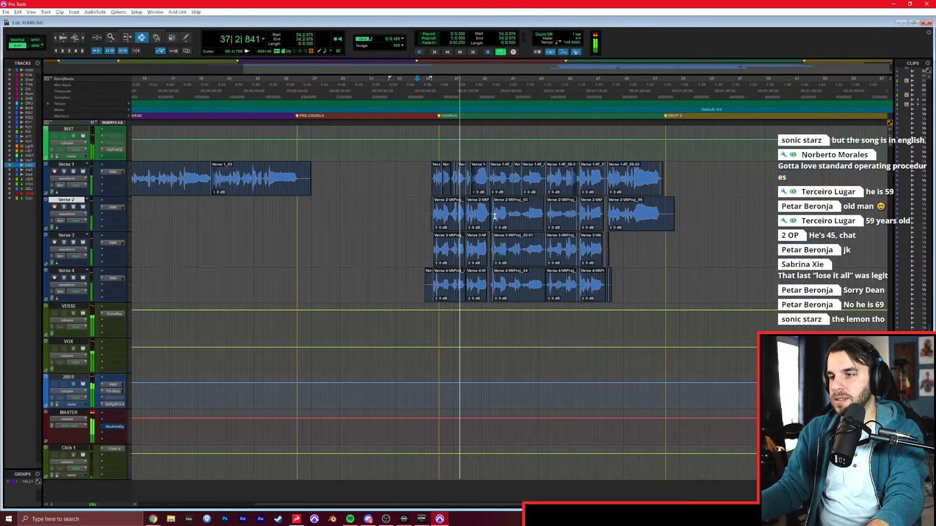
{"action": "left_click", "coordinate": [409, 213]}
{"action": "left_click", "coordinate": [408, 213]}
{"action": "scroll", "coordinate": [409, 209], "scroll_direction": "right", "scroll_amount": 1}
{"action": "key", "text": "t"}
{"action": "scroll", "coordinate": [411, 208], "scroll_direction": "right", "scroll_amount": 5}
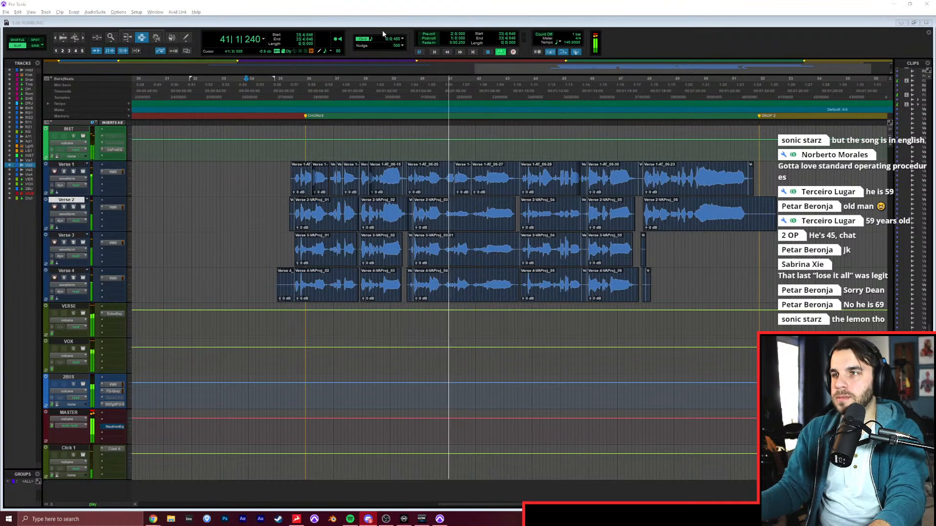
{"action": "left_click", "coordinate": [759, 38]}
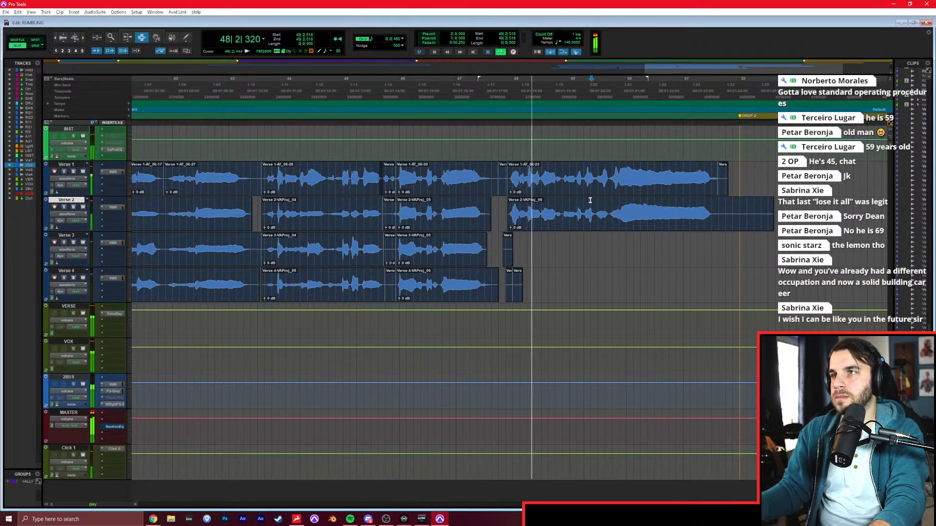
{"action": "left_click", "coordinate": [587, 222]}
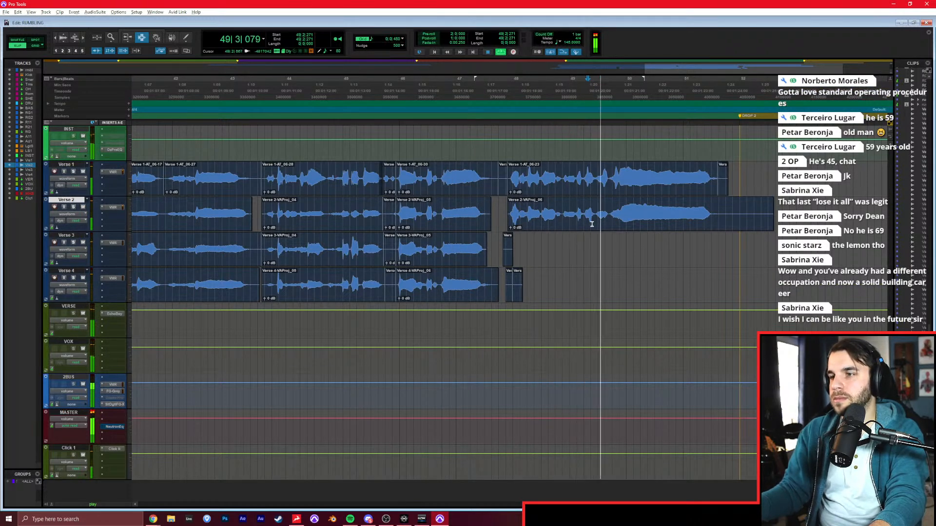
{"action": "key", "text": "ctrl+equal"}
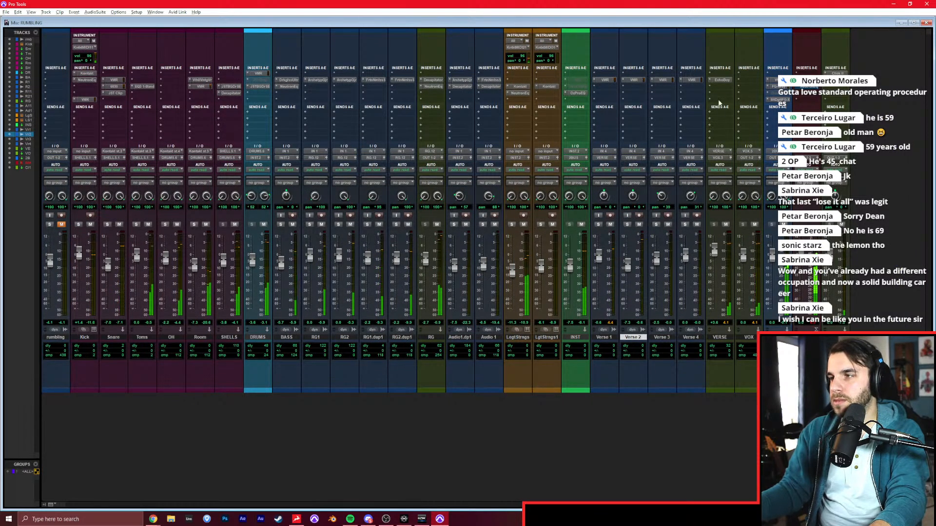
{"action": "key", "text": "ctrl+equal"}
Play back the Verse 1 vocal in the verse section from about 13|4|731.
{"action": "key", "text": "r"}
{"action": "key", "text": "r"}
{"action": "key", "text": "r"}
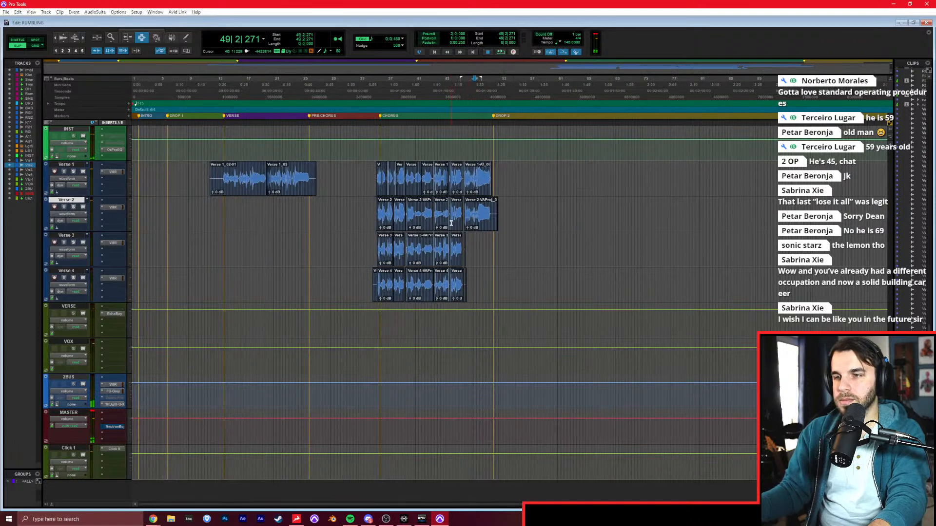
{"action": "left_click", "coordinate": [223, 169]}
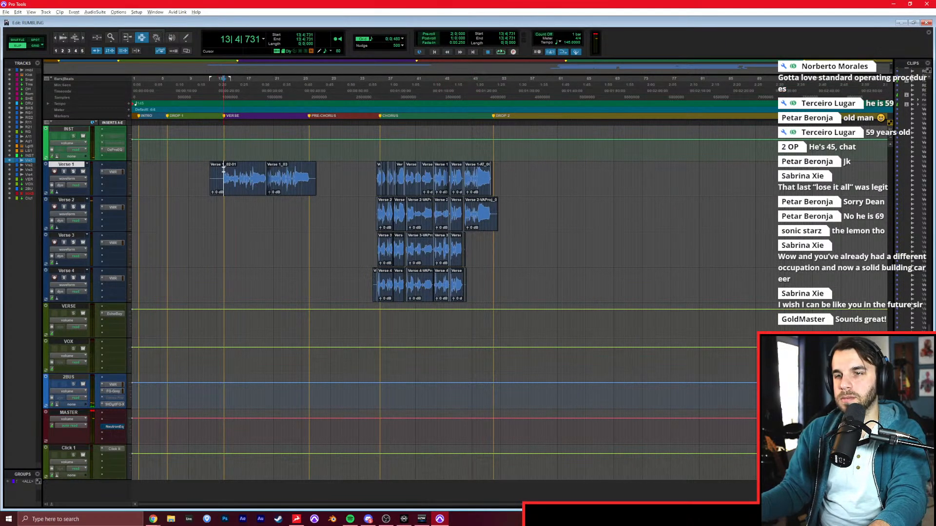
{"action": "key", "text": "space"}
{"action": "key", "text": "t"}
{"action": "key", "text": "t"}
{"action": "key", "text": "t"}
{"action": "scroll", "coordinate": [429, 192], "scroll_direction": "right", "scroll_amount": 3}
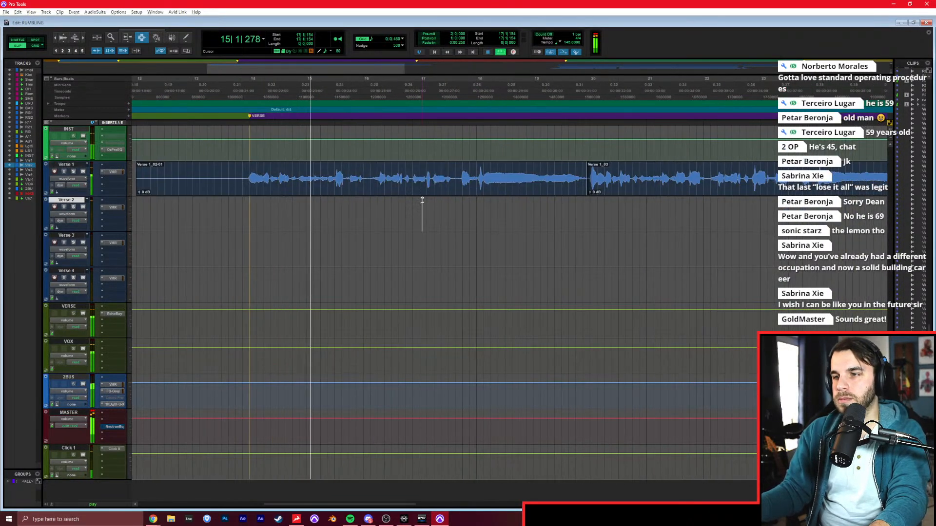
{"action": "left_click", "coordinate": [448, 185]}
{"action": "left_click", "coordinate": [243, 187]}
{"action": "scroll", "coordinate": [248, 187], "scroll_direction": "right", "scroll_amount": 3}
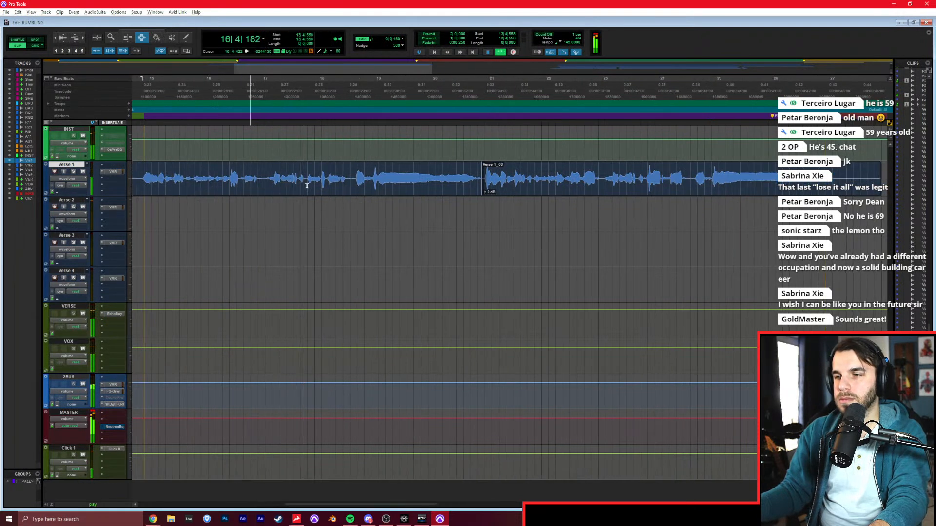
Switch to Grid mode and place the edit cursor at 18|1|000 on the Verse 2 track.
{"action": "left_click", "coordinate": [406, 204]}
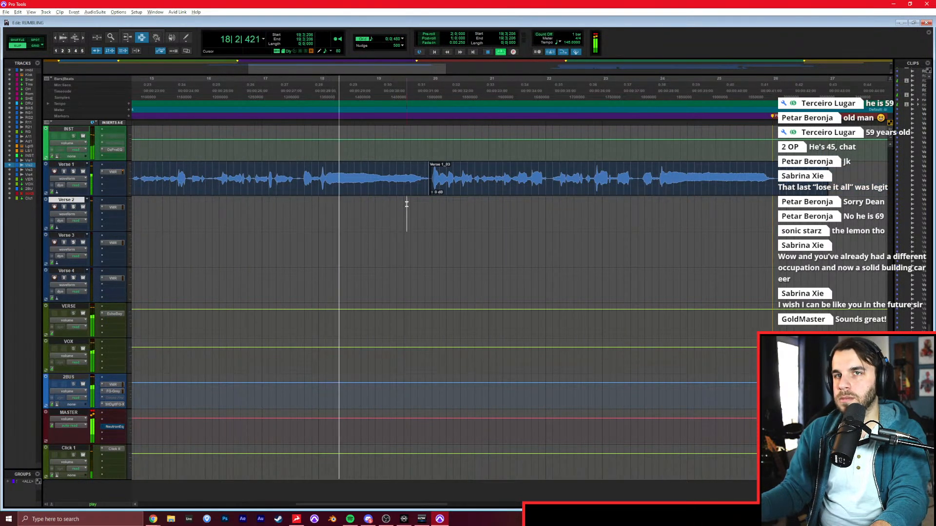
{"action": "left_click", "coordinate": [434, 211]}
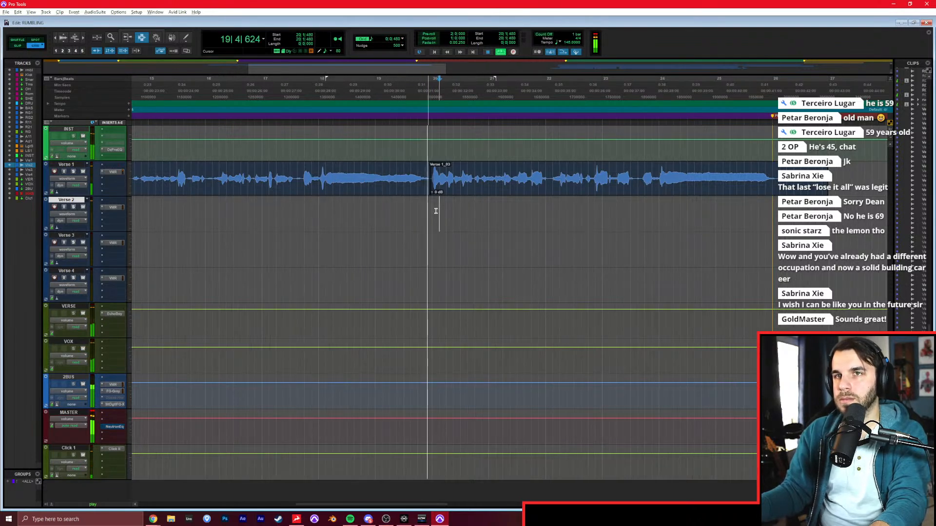
{"action": "left_click", "coordinate": [383, 212]}
{"action": "left_click", "coordinate": [322, 214]}
{"action": "key", "text": "space"}
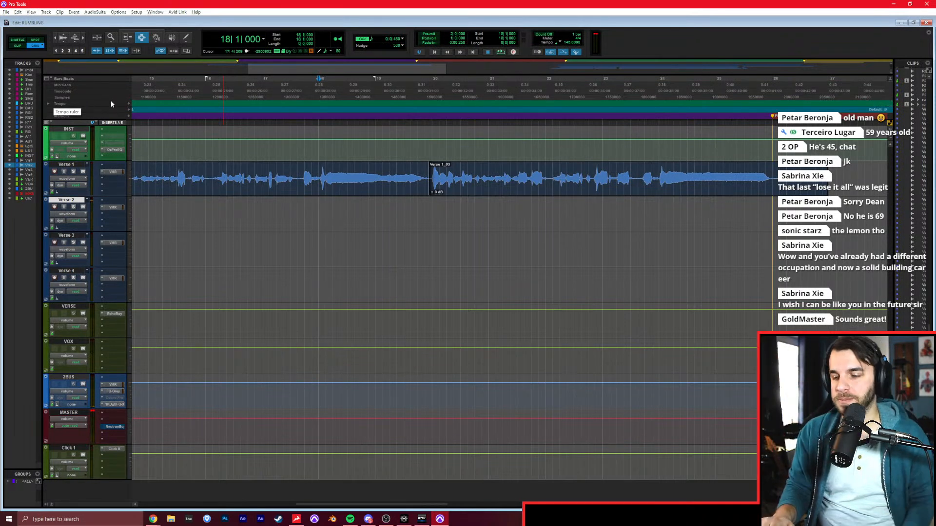
Play back the verse section from 14|1|000 and from the second half at 20|1|000 to rehearse the Verse 2 double.
{"action": "left_click", "coordinate": [54, 207]}
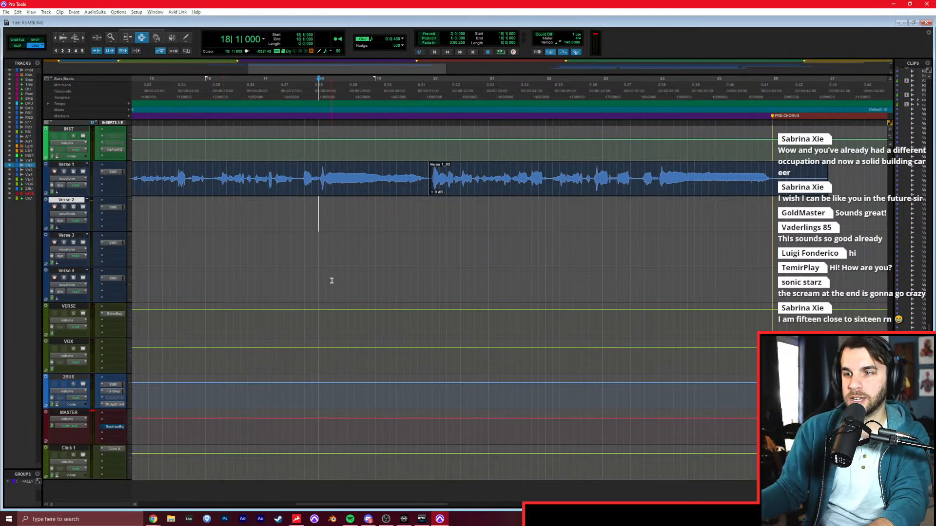
{"action": "scroll", "coordinate": [322, 217], "scroll_direction": "left", "scroll_amount": 3}
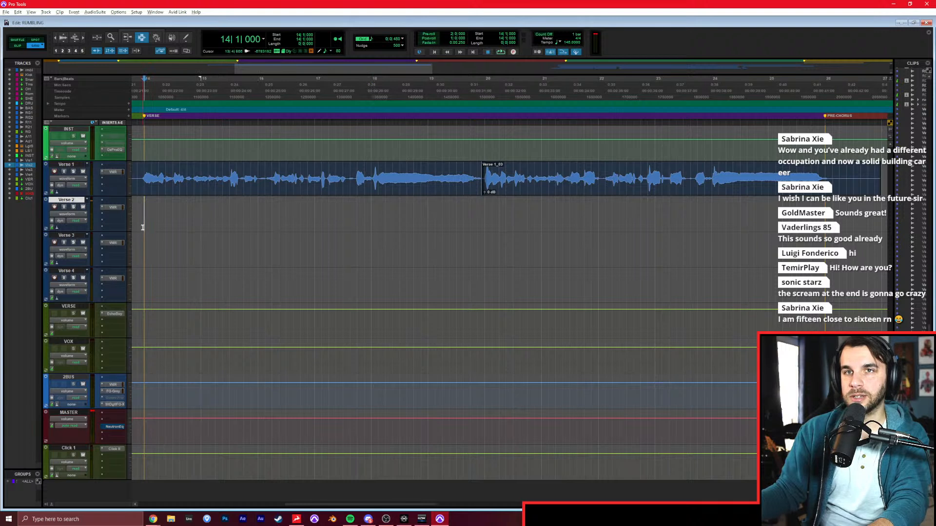
{"action": "key", "text": "space"}
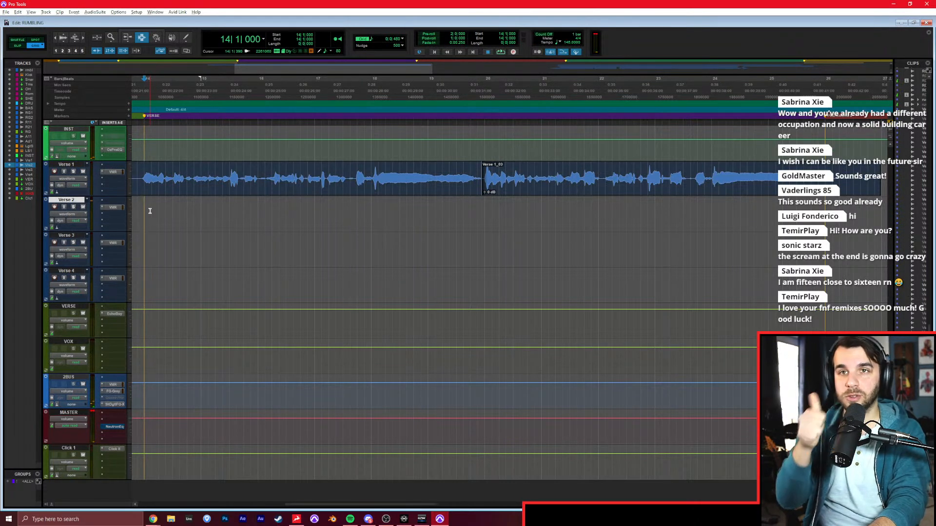
{"action": "key", "text": "space"}
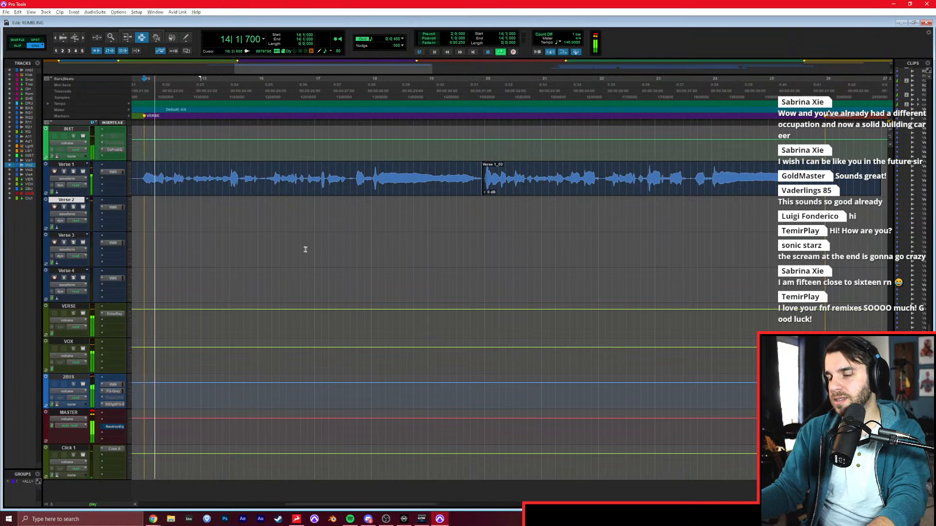
{"action": "left_click", "coordinate": [485, 222]}
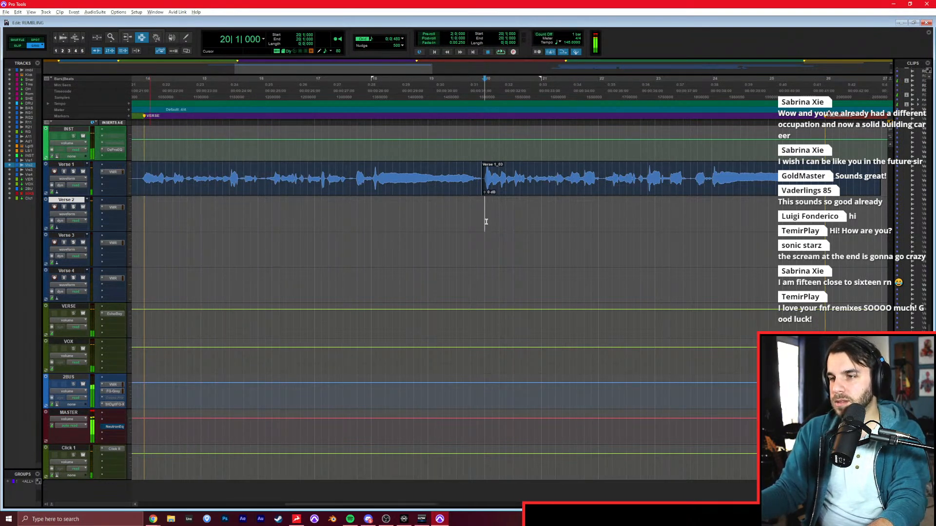
{"action": "key", "text": "space"}
Play from 19|1|000 to rehearse, and record the double of the verse's second half on the Verse 2 track.
{"action": "left_click", "coordinate": [270, 217]}
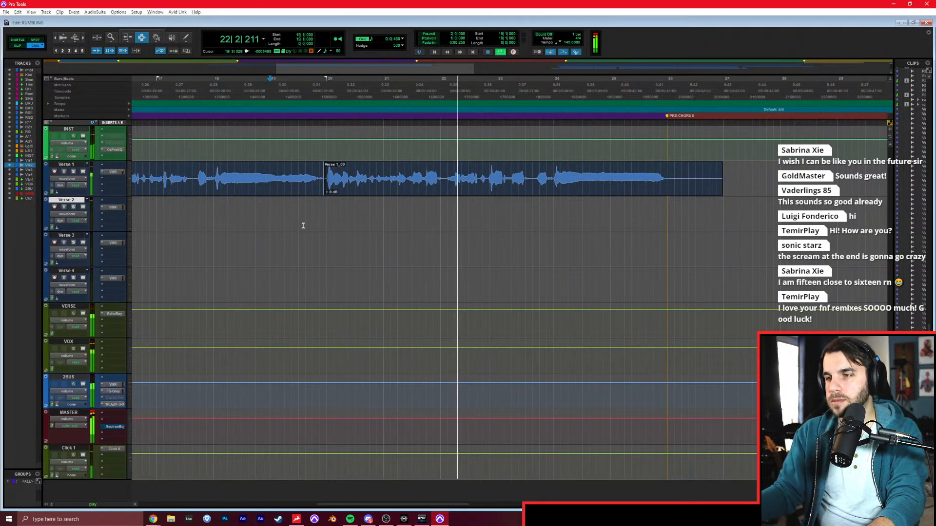
{"action": "key", "text": "space"}
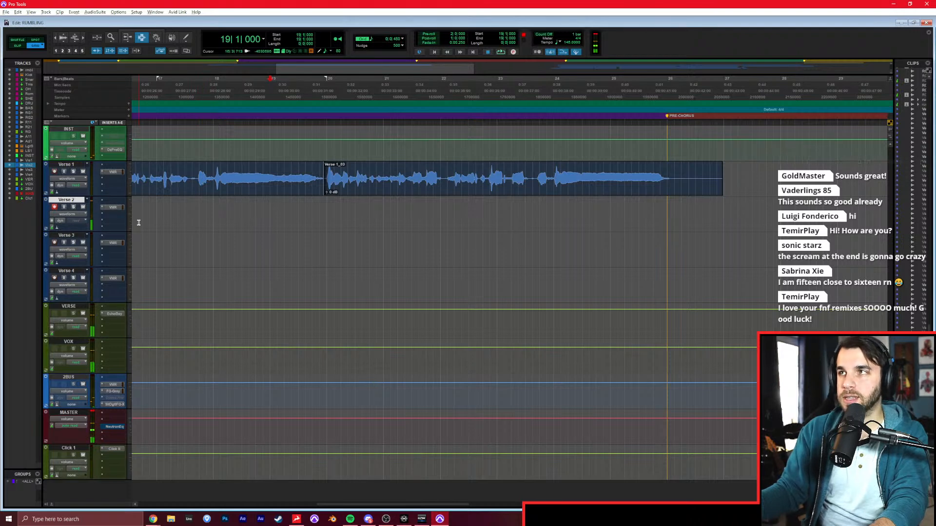
{"action": "key", "text": "ctrl+space"}
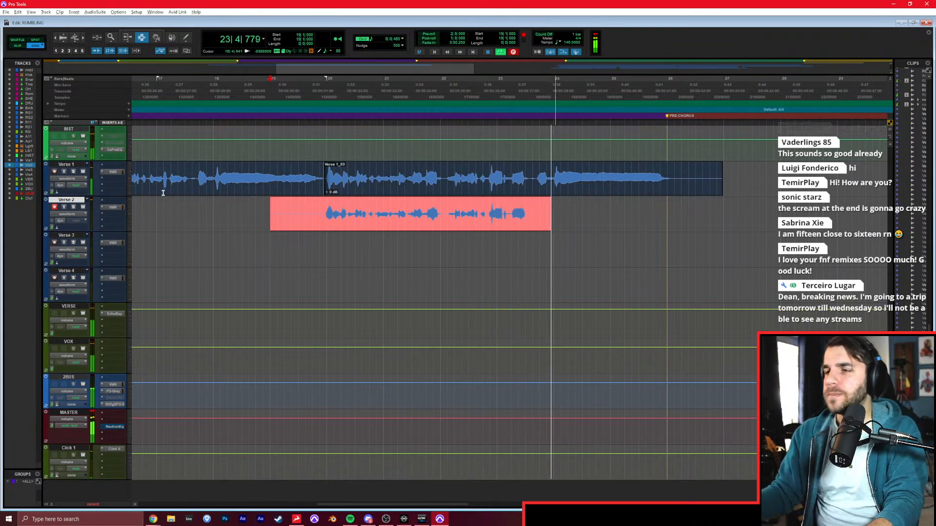
{"action": "key", "text": "space"}
{"action": "double_click", "coordinate": [300, 230]}
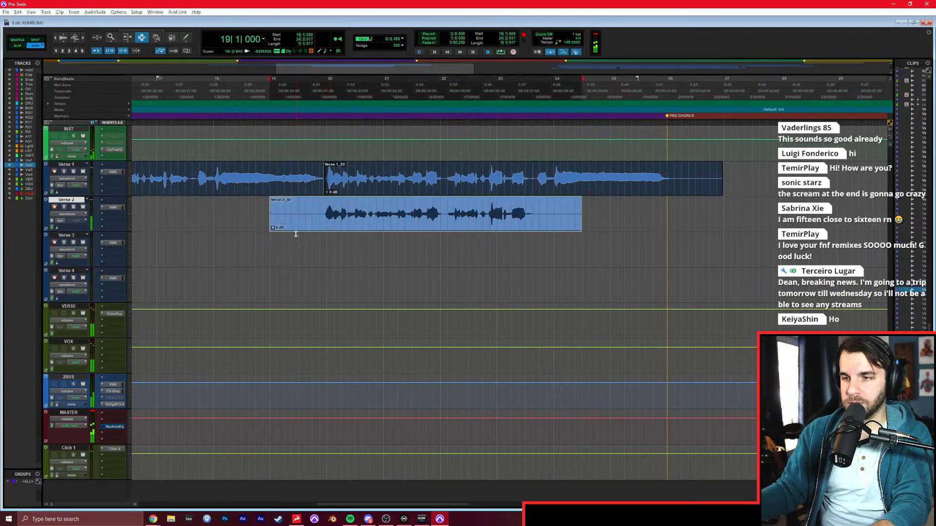
Record two more doubles of the same phrase from 19|1|000, one on the Verse 3 track and one on Verse 4.
{"action": "left_click", "coordinate": [270, 257]}
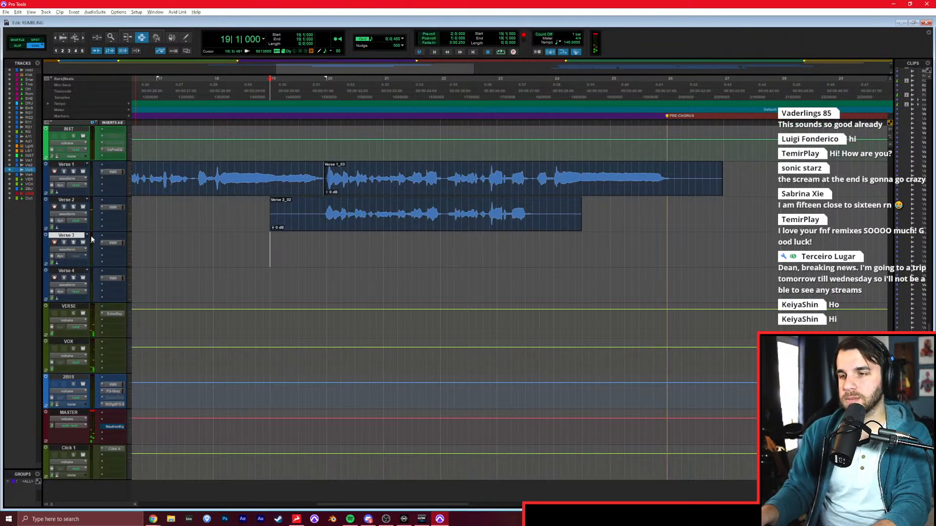
{"action": "key", "text": "ctrl+space"}
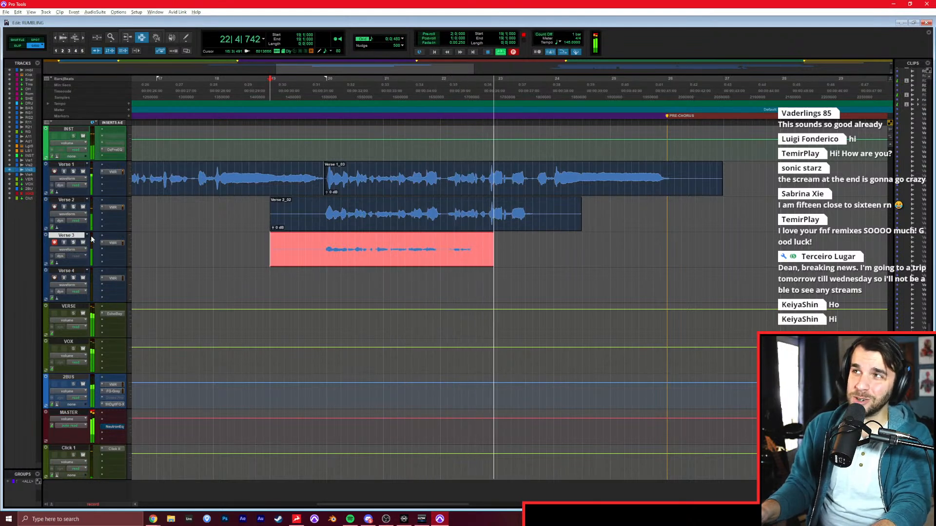
{"action": "key", "text": "space"}
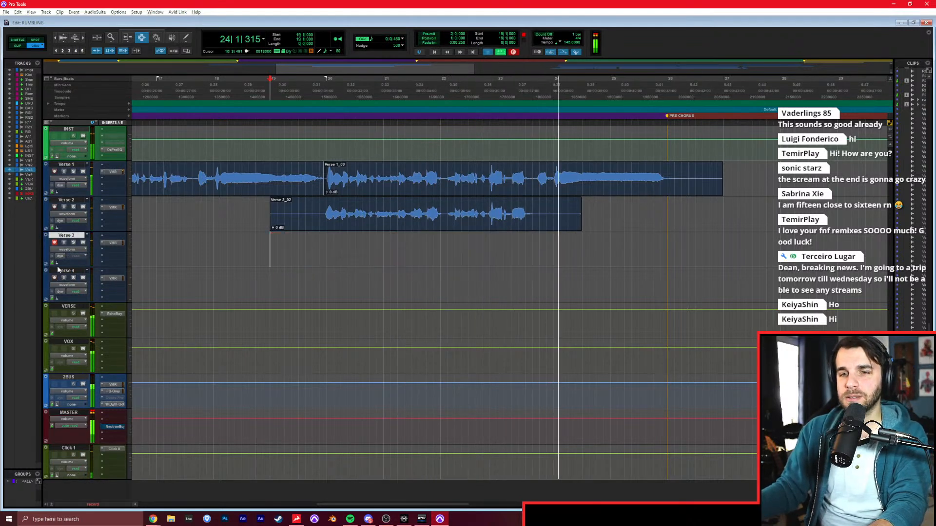
{"action": "left_click", "coordinate": [54, 243]}
{"action": "key", "text": "ctrl+space"}
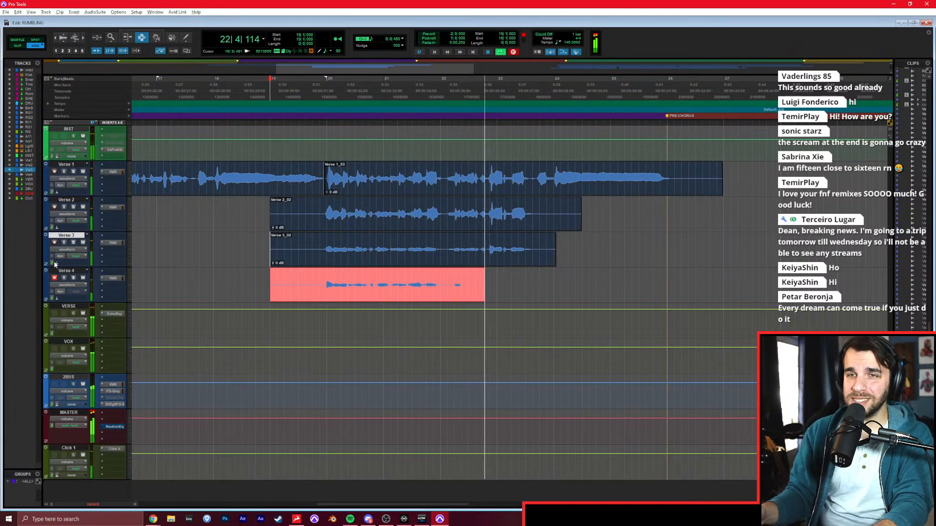
{"action": "key", "text": "space"}
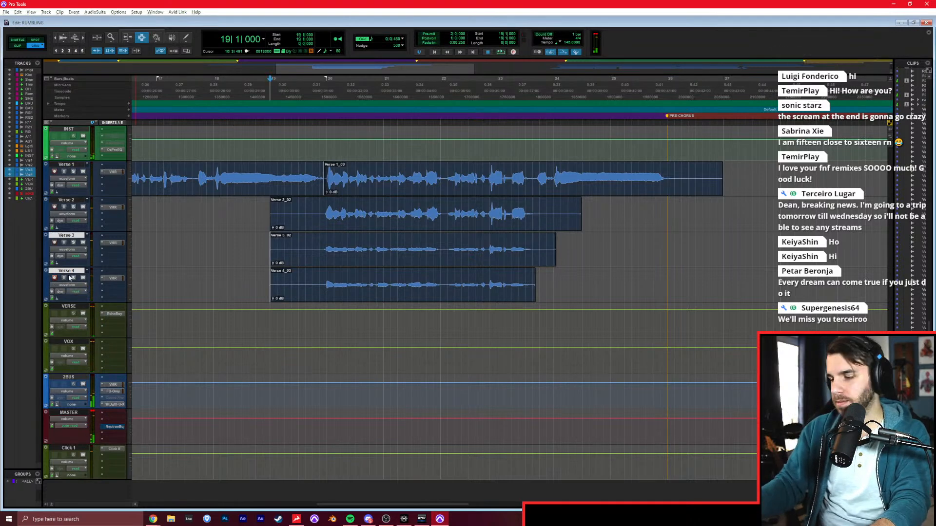
Play back the verse layers from 19|1|000 and lower the Verse 3 and Verse 4 faders in the mixer.
{"action": "key", "text": "space"}
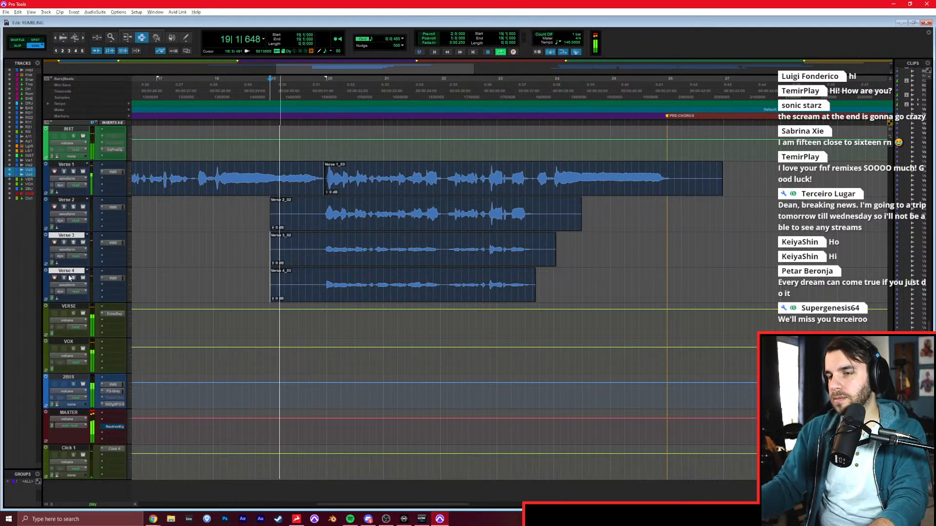
{"action": "left_click", "coordinate": [291, 249]}
{"action": "key", "text": "ctrl+equal"}
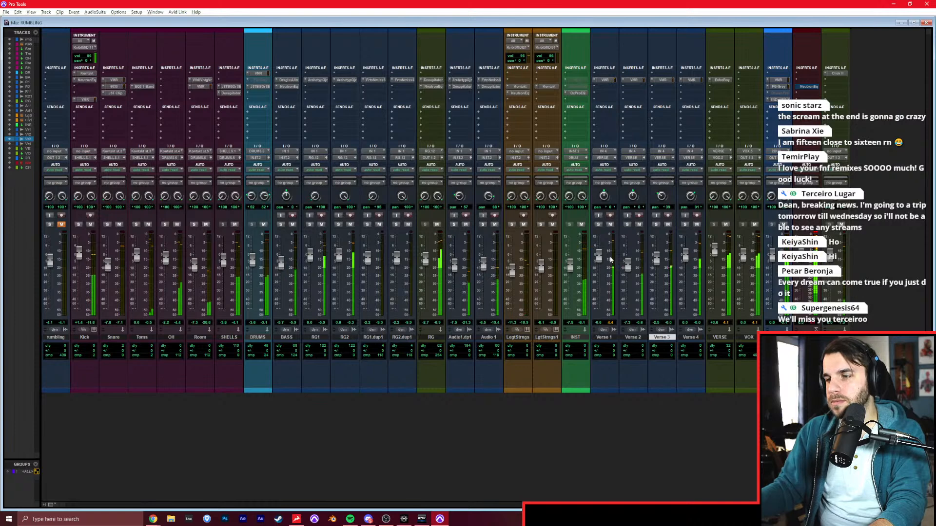
{"action": "left_click_drag", "start_coordinate": [656, 258], "coordinate": [685, 264]}
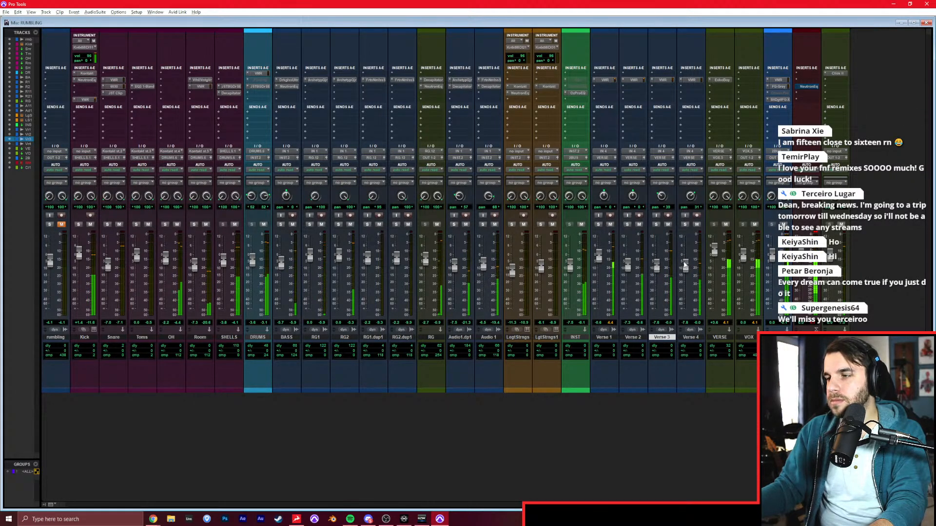
{"action": "key", "text": "ctrl+equal"}
Trim the empty start of the first Verse 1 clip to 13|4|480, just before the Verse marker.
{"action": "left_click", "coordinate": [575, 277]}
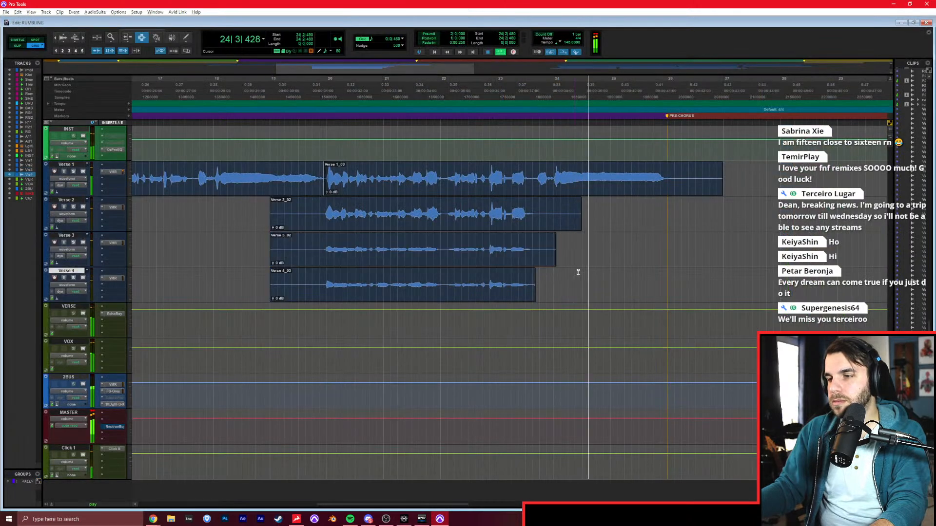
{"action": "key", "text": "r"}
{"action": "left_click", "coordinate": [527, 258]}
{"action": "double_click", "coordinate": [371, 177]}
{"action": "key", "text": "t"}
{"action": "key", "text": "t"}
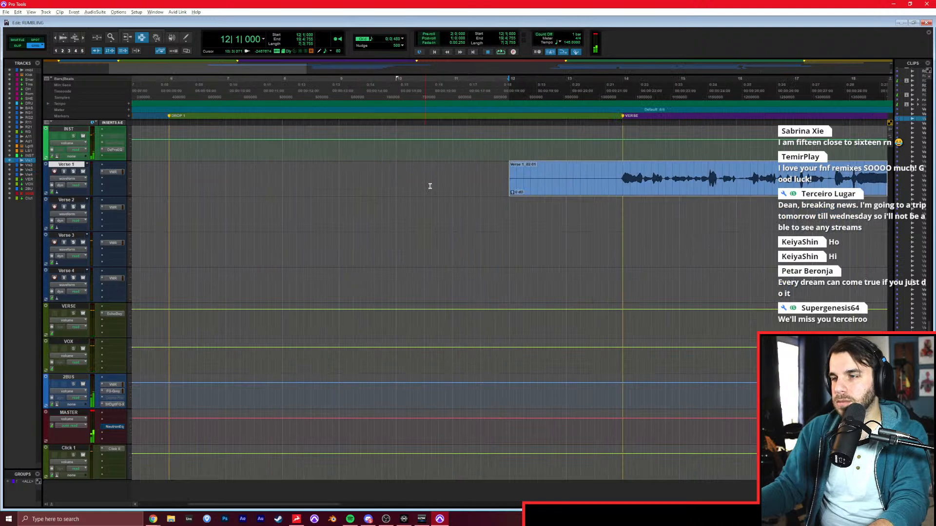
{"action": "scroll", "coordinate": [425, 183], "scroll_direction": "right", "scroll_amount": 4}
{"action": "left_click", "coordinate": [247, 177]}
{"action": "key", "text": "a"}
{"action": "double_click", "coordinate": [273, 178]}
{"action": "key", "text": "r"}
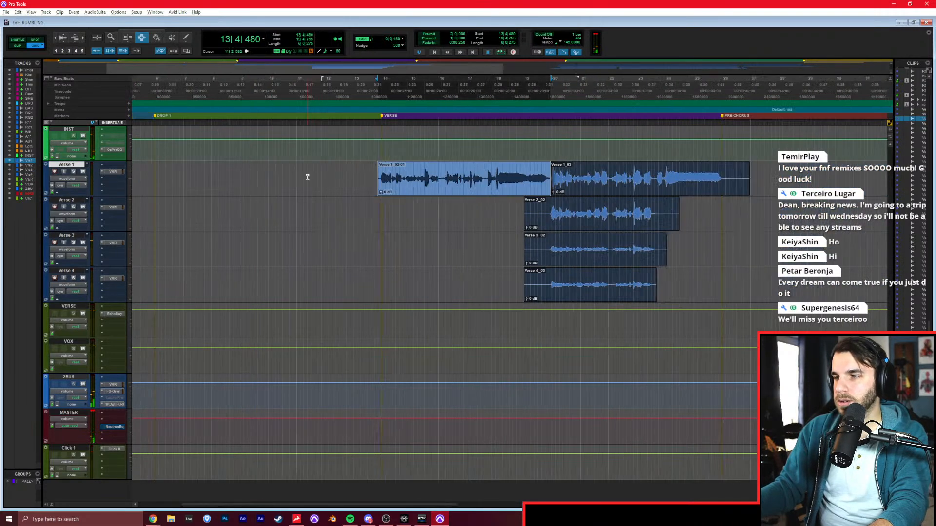
Trim the end of the second Verse 1 clip to just past the Pre-Chorus marker and select both Verse 1 clips.
{"action": "double_click", "coordinate": [569, 178], "text": "shift"}
{"action": "left_click", "coordinate": [726, 175]}
{"action": "key", "text": "s"}
{"action": "double_click", "coordinate": [692, 178]}
{"action": "double_click", "coordinate": [517, 176], "text": "shift"}
Open the AudioSuite Auto-Tune processor, set it to Alto/Tenor input and graphical correction, and track the Verse 1 vocal's pitch.
{"action": "left_click", "coordinate": [102, 11]}
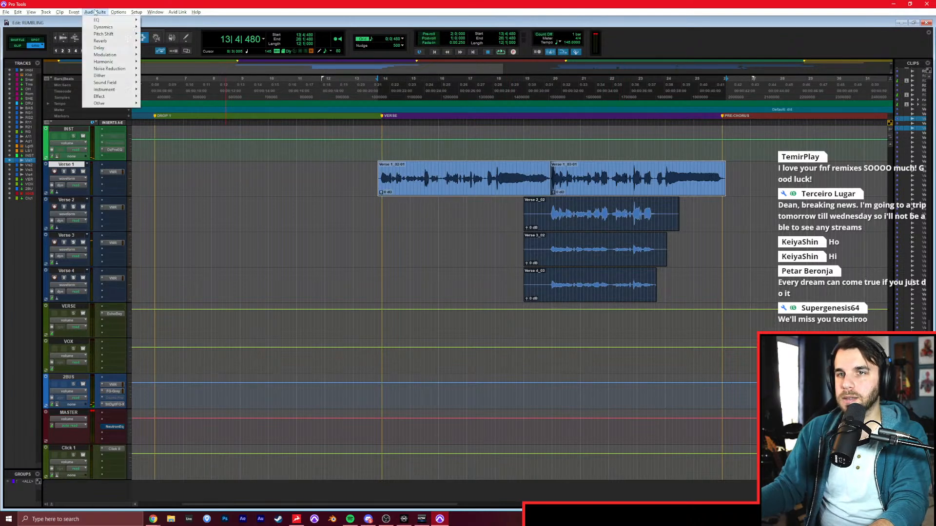
{"action": "mouse_move", "coordinate": [121, 36]}
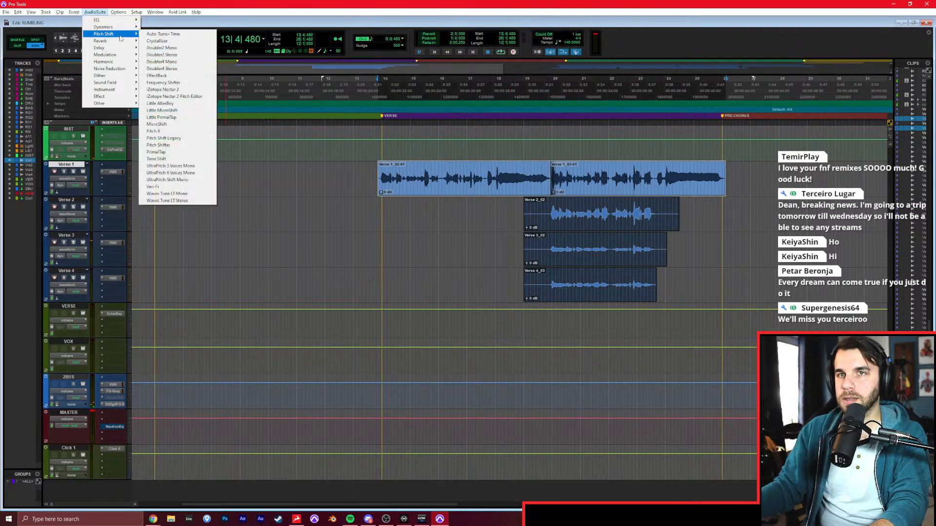
{"action": "left_click", "coordinate": [162, 34]}
{"action": "left_click_drag", "start_coordinate": [543, 302], "coordinate": [331, 63]}
{"action": "left_click_drag", "start_coordinate": [323, 32], "coordinate": [322, 19]}
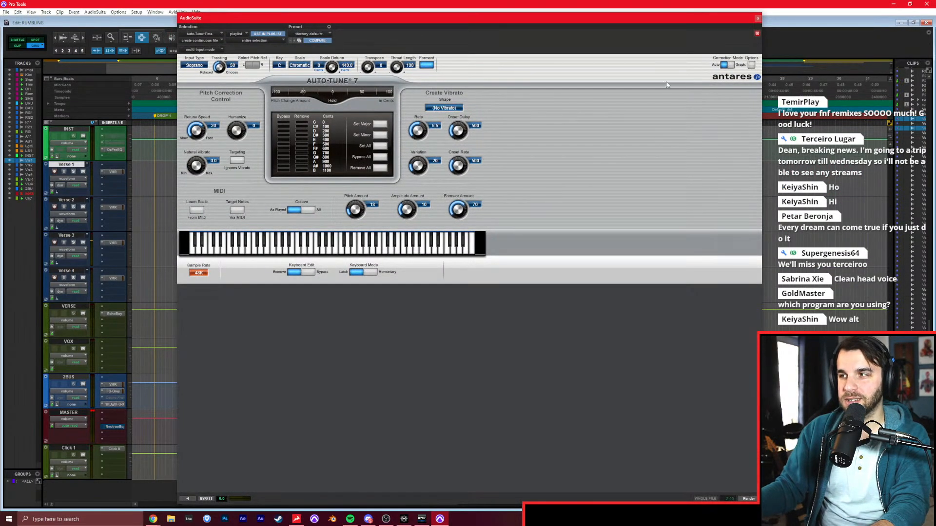
{"action": "left_click", "coordinate": [204, 69]}
{"action": "left_click", "coordinate": [205, 75]}
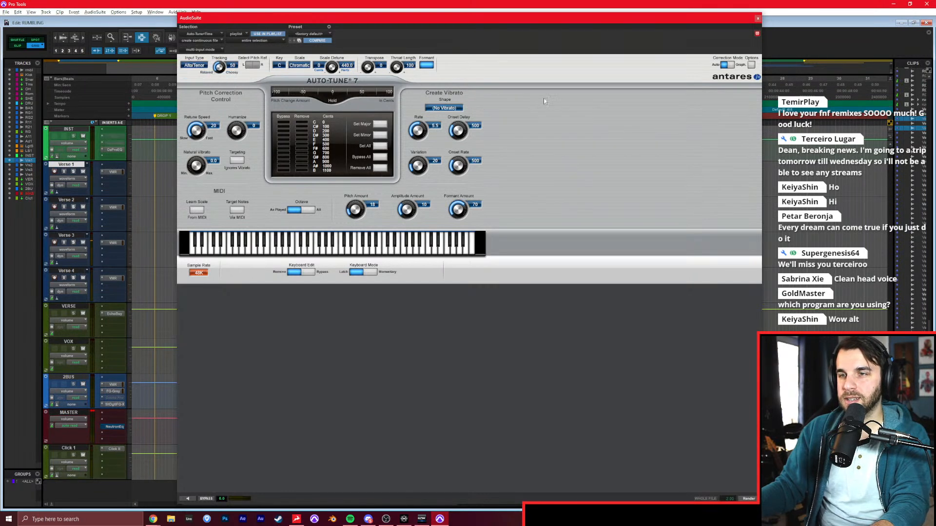
{"action": "left_click", "coordinate": [729, 65]}
{"action": "left_click", "coordinate": [190, 459]}
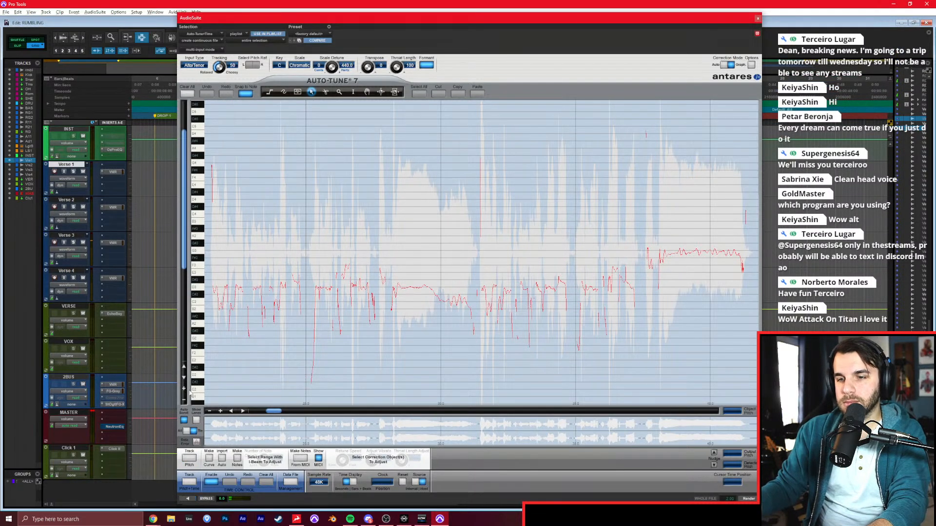
Preview the tracked vocal and place note correction objects on D3, C3 and D#3 over the verse's opening phrase.
{"action": "left_click", "coordinate": [184, 388]}
{"action": "left_click", "coordinate": [221, 411]}
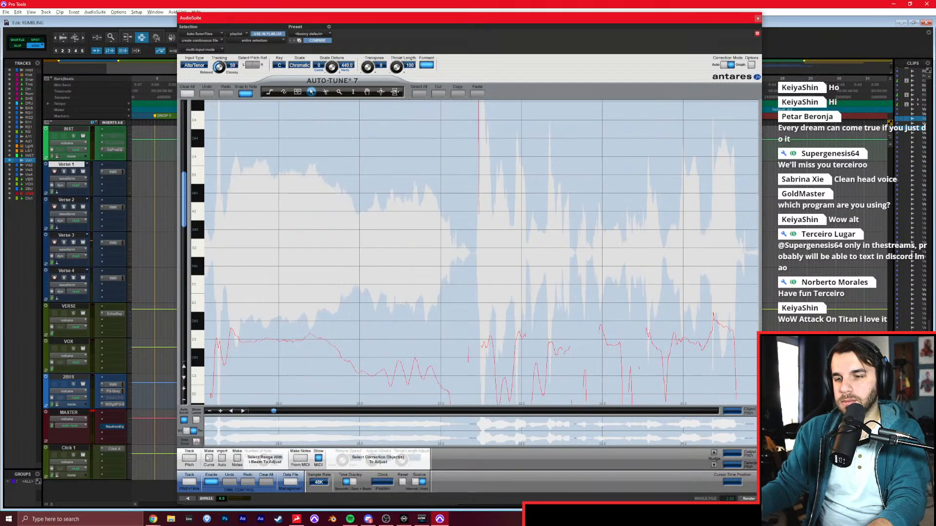
{"action": "left_click", "coordinate": [188, 498]}
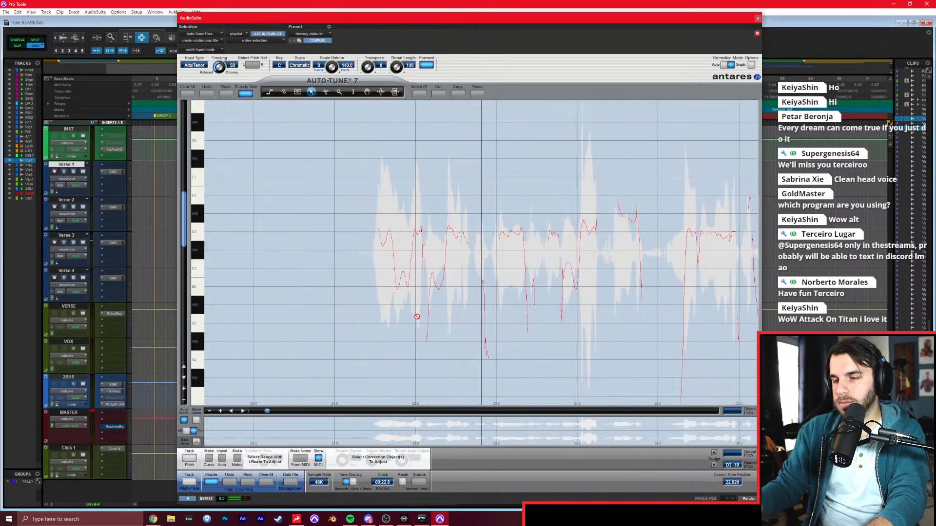
{"action": "key", "text": "3"}
{"action": "key", "text": "space"}
{"action": "left_click_drag", "start_coordinate": [268, 232], "coordinate": [282, 234]}
{"action": "left_click_drag", "start_coordinate": [285, 269], "coordinate": [297, 269]}
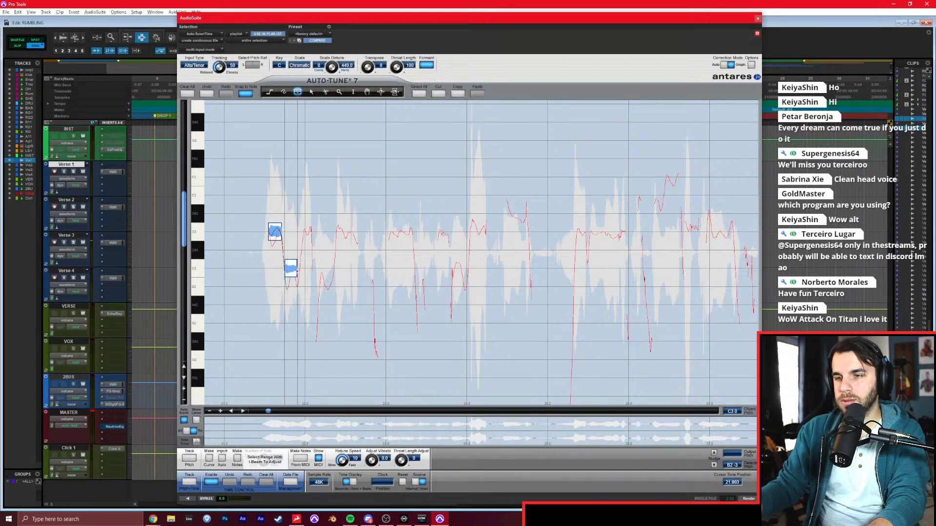
{"action": "left_click_drag", "start_coordinate": [303, 232], "coordinate": [311, 231]}
{"action": "left_click_drag", "start_coordinate": [322, 268], "coordinate": [334, 269]}
{"action": "mouse_move", "coordinate": [335, 232]}
{"action": "left_mouse_down"}
{"action": "mouse_move", "coordinate": [484, 232]}
{"action": "mouse_move", "coordinate": [529, 213]}
{"action": "left_mouse_up"}
Place correction notes on D3, D#3 and F3 over the second phrase, continuing through its held D3 and C3 notes.
{"action": "mouse_move", "coordinate": [578, 232]}
{"action": "left_mouse_down"}
{"action": "mouse_move", "coordinate": [625, 232]}
{"action": "mouse_move", "coordinate": [642, 209]}
{"action": "left_mouse_up"}
{"action": "left_click_drag", "start_coordinate": [665, 177], "coordinate": [677, 177]}
{"action": "left_click_drag", "start_coordinate": [684, 213], "coordinate": [733, 232]}
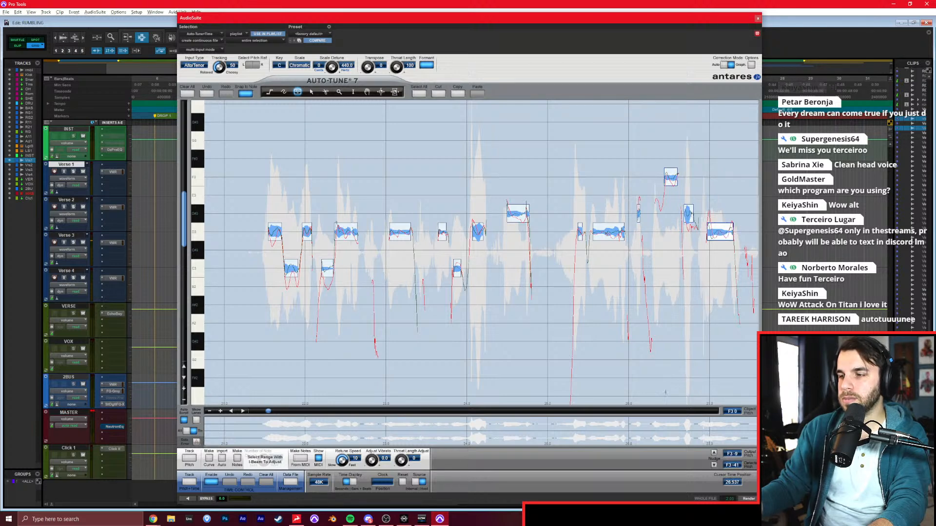
{"action": "left_click", "coordinate": [664, 411]}
{"action": "left_click_drag", "start_coordinate": [283, 213], "coordinate": [420, 232]}
{"action": "left_click_drag", "start_coordinate": [464, 272], "coordinate": [544, 269]}
Place alternating D3 and C3 correction notes over the opening of the verse's second half.
{"action": "left_click_drag", "start_coordinate": [590, 230], "coordinate": [597, 230]}
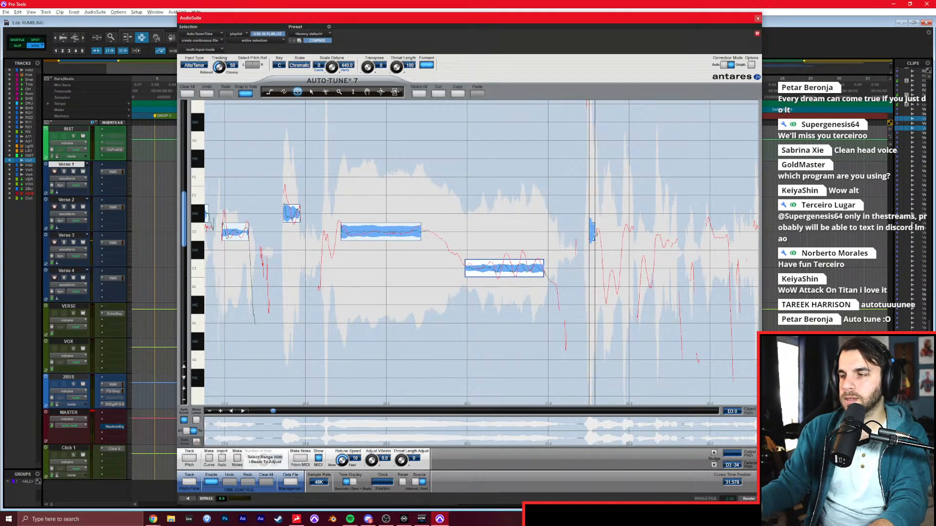
{"action": "left_click_drag", "start_coordinate": [608, 269], "coordinate": [616, 269]}
{"action": "left_click_drag", "start_coordinate": [624, 231], "coordinate": [676, 232]}
{"action": "left_click_drag", "start_coordinate": [689, 268], "coordinate": [694, 268]}
{"action": "left_click_drag", "start_coordinate": [708, 231], "coordinate": [728, 231]}
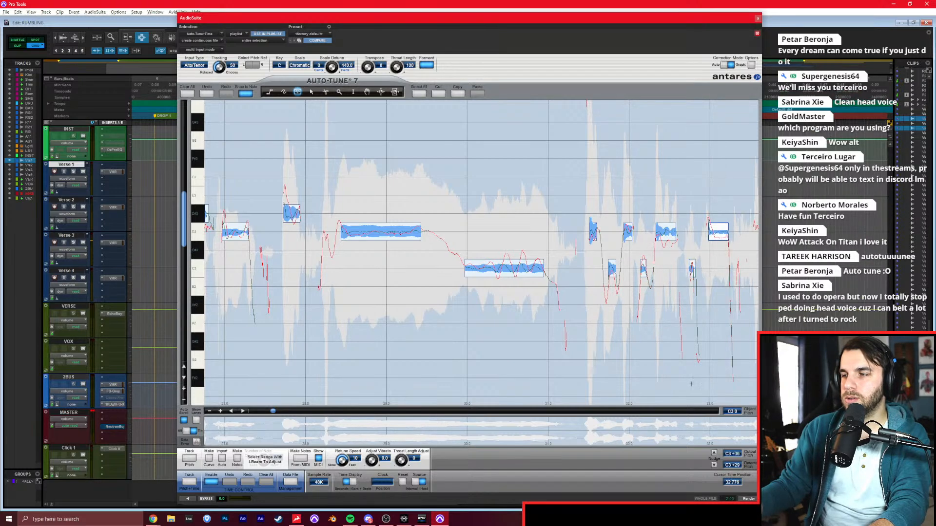
Place correction notes on D3, D#3 and F3 over the following syllables, and on G3 just before the long final note.
{"action": "left_click", "coordinate": [681, 412]}
{"action": "mouse_move", "coordinate": [269, 231]}
{"action": "left_mouse_down"}
{"action": "mouse_move", "coordinate": [325, 231]}
{"action": "mouse_move", "coordinate": [353, 213]}
{"action": "left_mouse_up"}
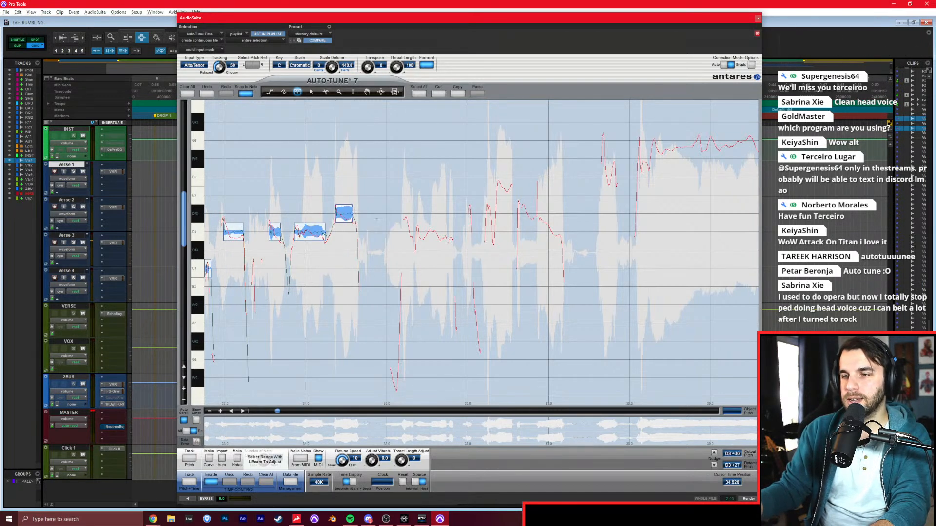
{"action": "mouse_move", "coordinate": [405, 232]}
{"action": "left_mouse_down"}
{"action": "mouse_move", "coordinate": [451, 231]}
{"action": "mouse_move", "coordinate": [512, 185]}
{"action": "mouse_move", "coordinate": [524, 213]}
{"action": "mouse_move", "coordinate": [559, 232]}
{"action": "left_mouse_up"}
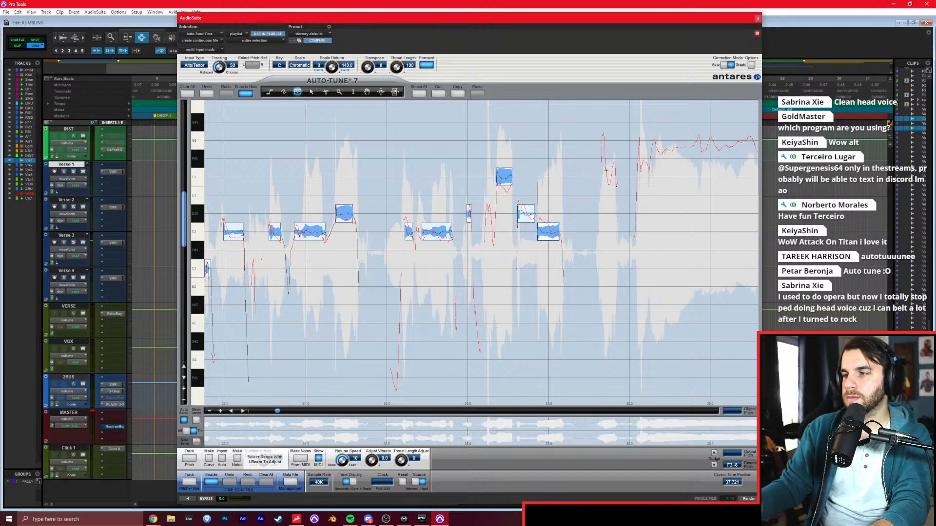
{"action": "left_click_drag", "start_coordinate": [601, 145], "coordinate": [620, 144]}
Correct the verse's long final note to G3 with a Retune Speed of 28, and render the tuned Verse 1 vocal.
{"action": "left_click", "coordinate": [590, 412]}
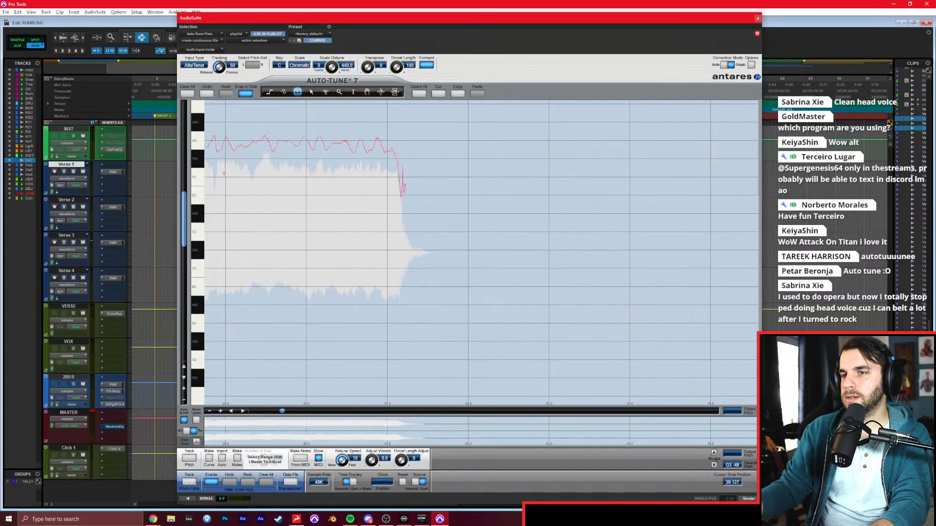
{"action": "left_click_drag", "start_coordinate": [208, 141], "coordinate": [389, 141]}
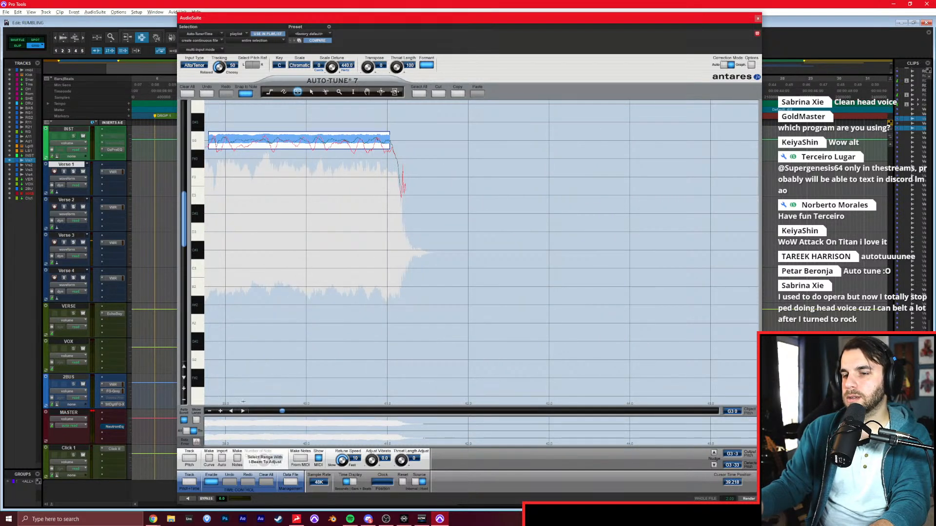
{"action": "left_click", "coordinate": [232, 412]}
{"action": "left_click_drag", "start_coordinate": [292, 141], "coordinate": [249, 143]}
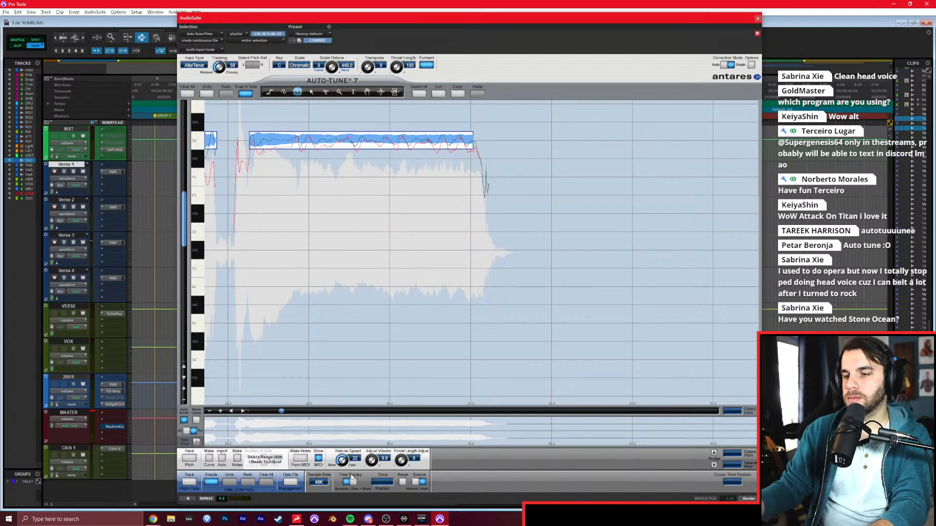
{"action": "left_click", "coordinate": [748, 499]}
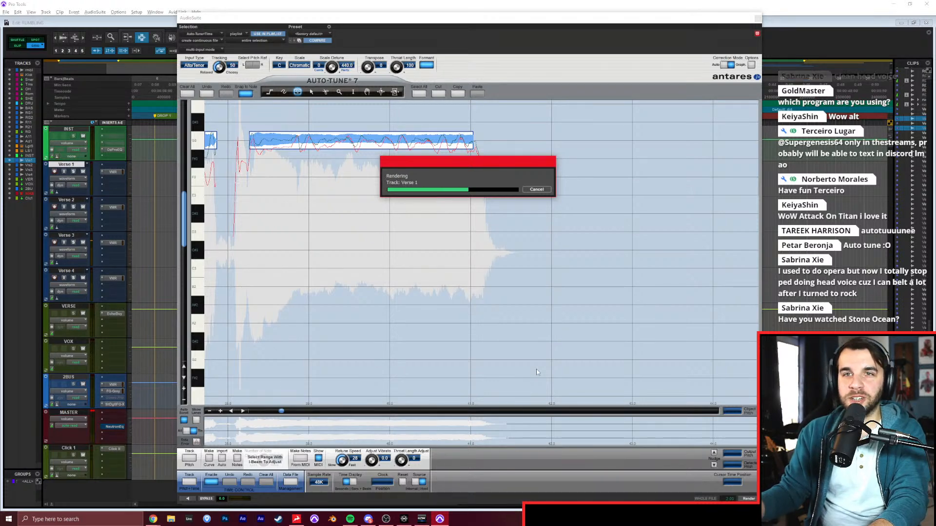
Arm pitch tracking for the Verse 2 track and trim its clip to run from just before bar 20 to 23|4|480.
{"action": "left_click", "coordinate": [68, 200]}
{"action": "left_click", "coordinate": [188, 459]}
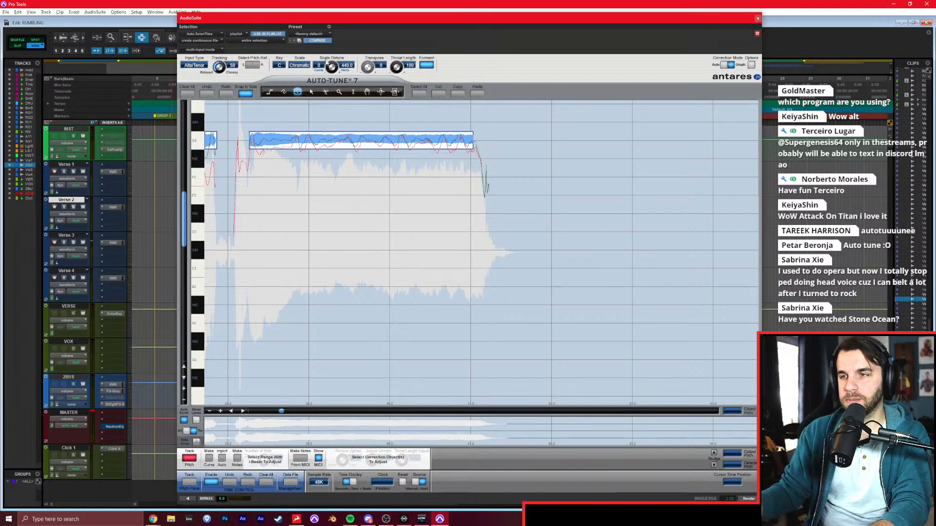
{"action": "left_click_drag", "start_coordinate": [361, 17], "coordinate": [418, 298]}
{"action": "left_click", "coordinate": [549, 213]}
{"action": "key", "text": "a"}
{"action": "left_click", "coordinate": [663, 214]}
{"action": "key", "text": "s"}
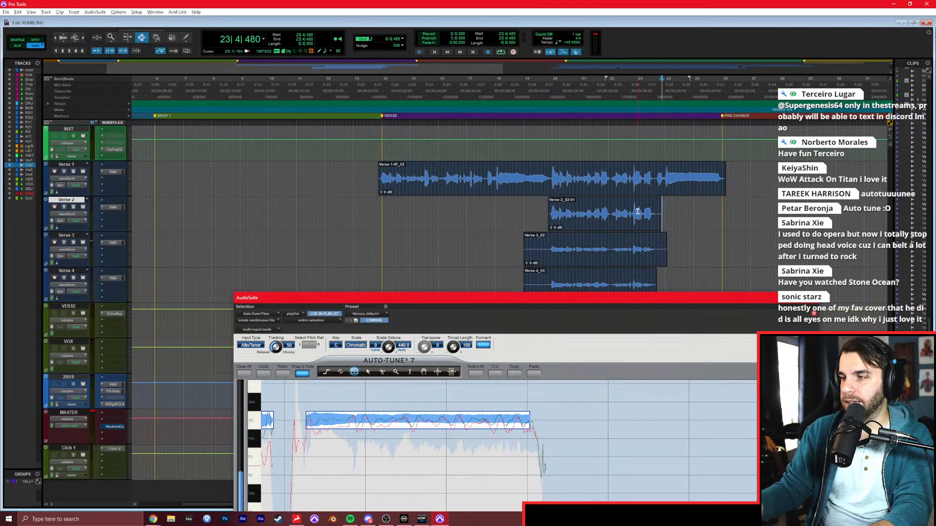
{"action": "double_click", "coordinate": [618, 216]}
Track the pitch of the trimmed Verse 2 clip against the existing correction notes and render its tuned version.
{"action": "left_click_drag", "start_coordinate": [604, 300], "coordinate": [539, 20]}
{"action": "left_click", "coordinate": [178, 499]}
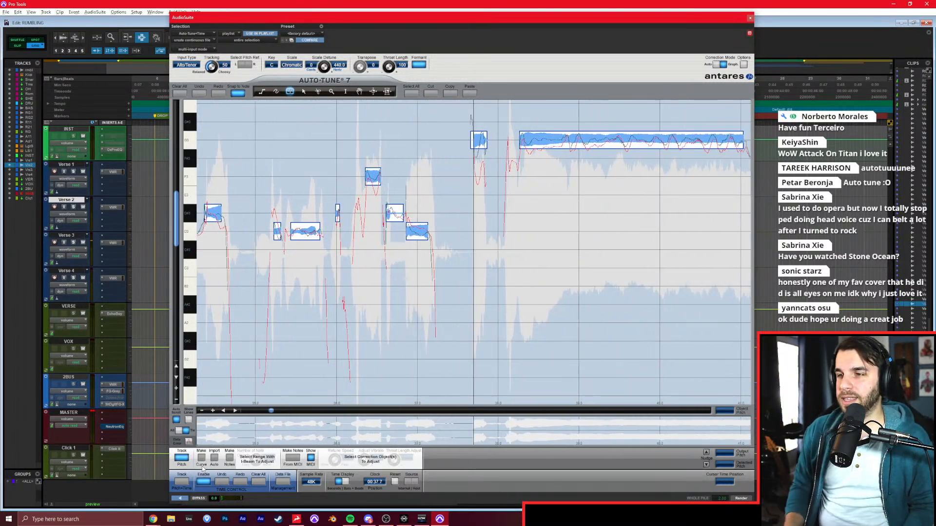
{"action": "key", "text": "space"}
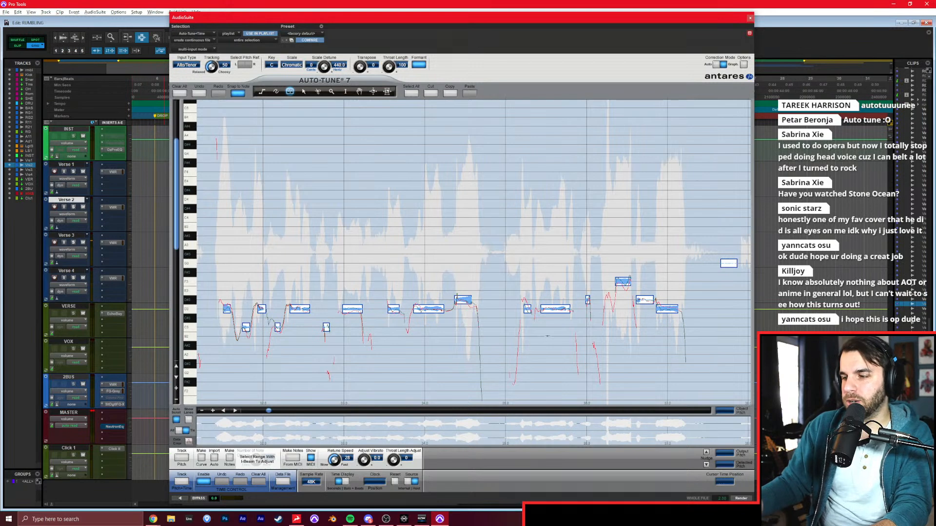
{"action": "left_click_drag", "start_coordinate": [428, 24], "coordinate": [404, 19]}
{"action": "left_click", "coordinate": [716, 498]}
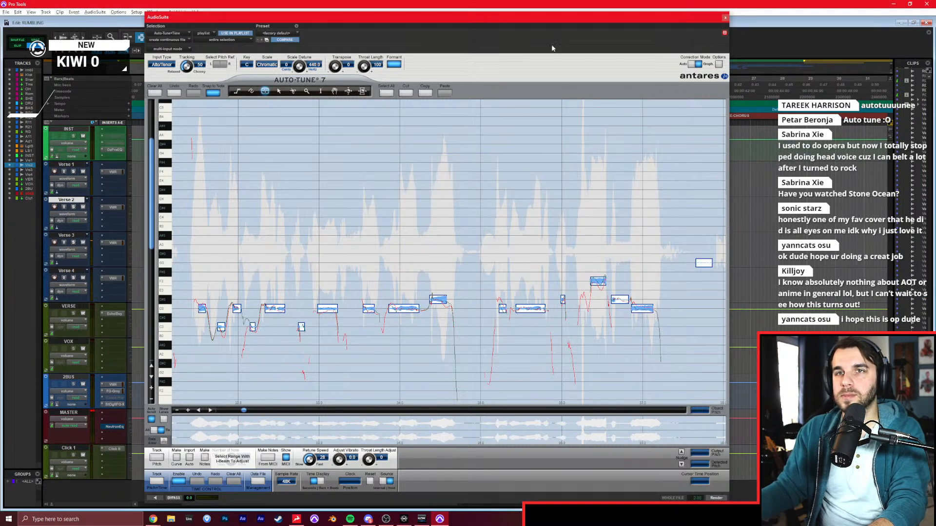
Trim both ends of the Verse 3 clip and the start of the Verse 4 clip to match the Verse 2 clip.
{"action": "left_click_drag", "start_coordinate": [541, 16], "coordinate": [602, 323]}
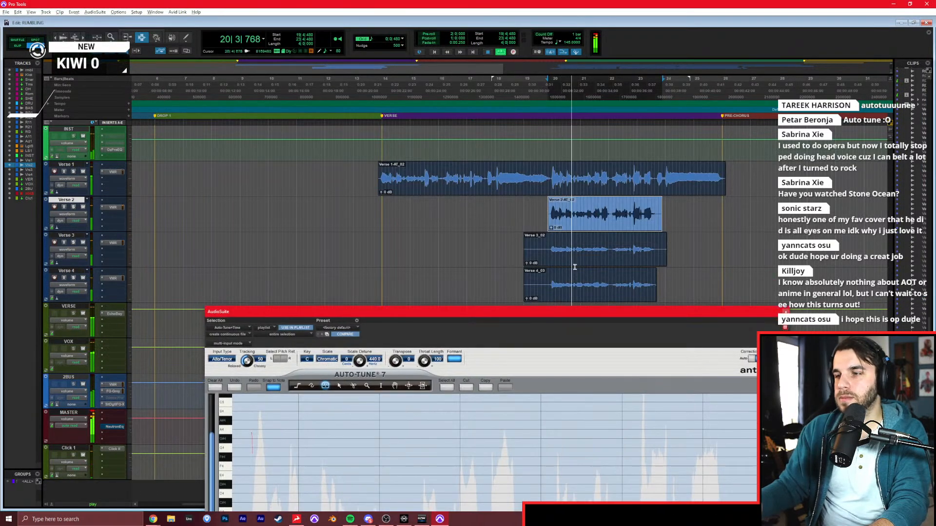
{"action": "key", "text": "a"}
{"action": "left_click", "coordinate": [654, 244]}
{"action": "key", "text": "s"}
{"action": "key", "text": "ctrl+z"}
{"action": "key", "text": "s"}
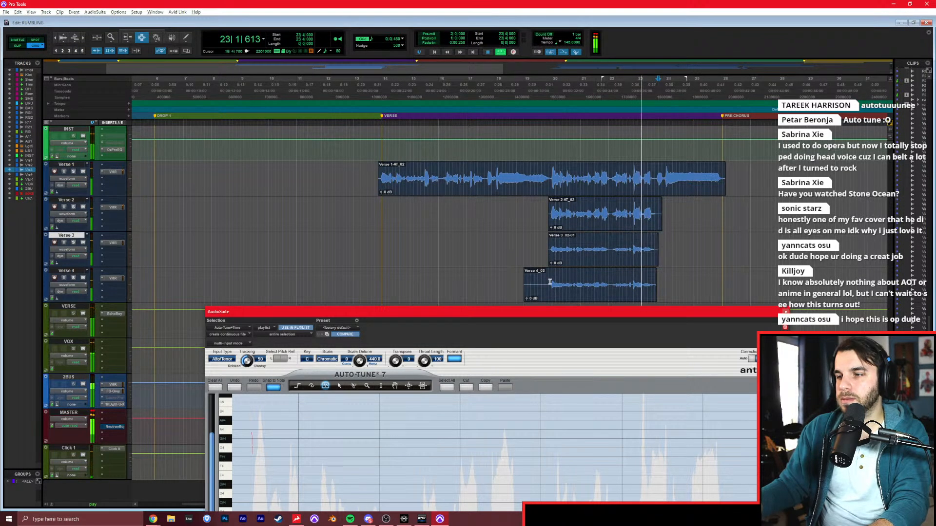
{"action": "left_click", "coordinate": [548, 282]}
{"action": "key", "text": "a"}
{"action": "key", "text": "space"}
Select the trimmed Verse 3 clip and track its pitch in Auto-Tune.
{"action": "double_click", "coordinate": [587, 247]}
{"action": "left_click_drag", "start_coordinate": [588, 309], "coordinate": [567, 21]}
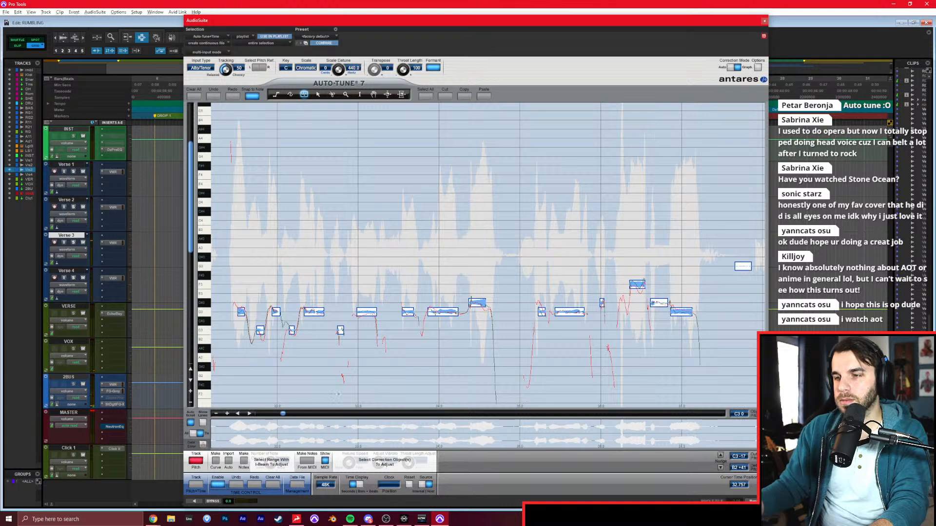
{"action": "left_click", "coordinate": [196, 460]}
{"action": "left_click", "coordinate": [193, 502]}
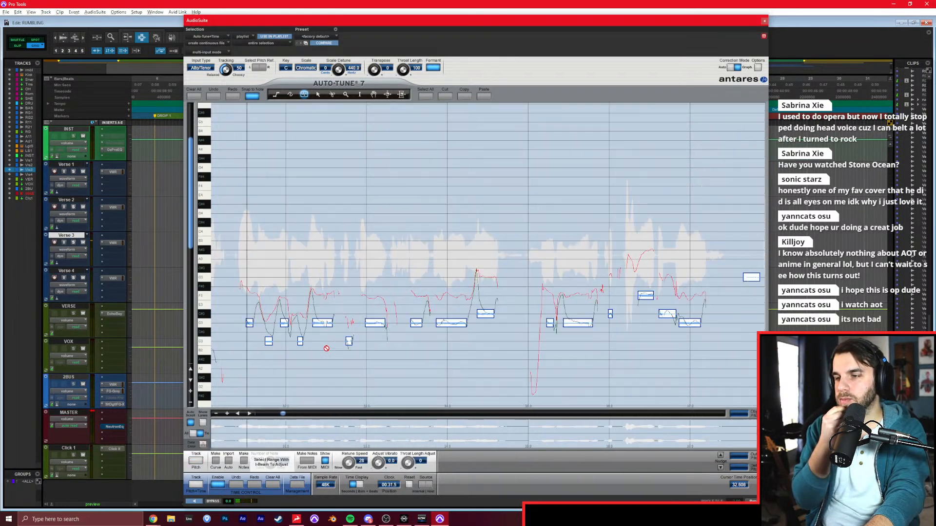
Shift all correction notes up three semitones so the first sits on F3, and raise the highest sung note to A#3.
{"action": "left_click", "coordinate": [424, 97]}
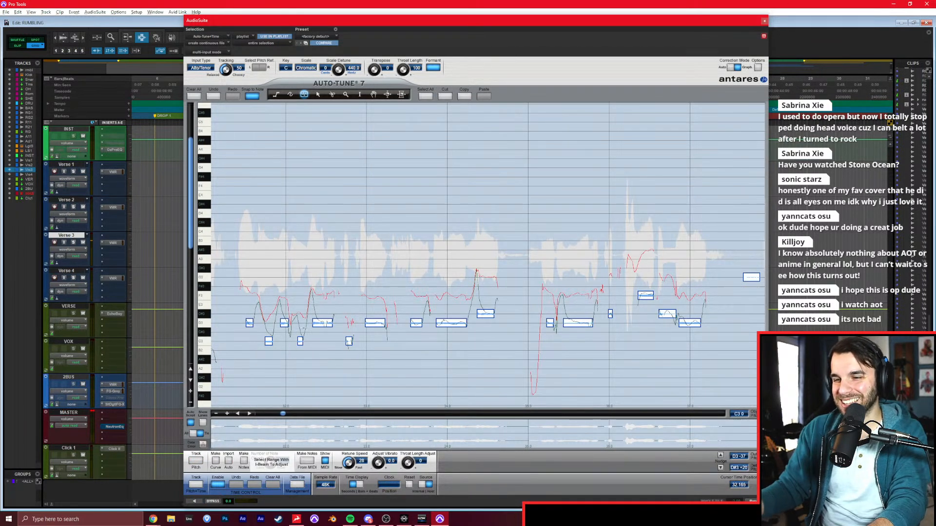
{"action": "left_click_drag", "start_coordinate": [251, 322], "coordinate": [256, 293]}
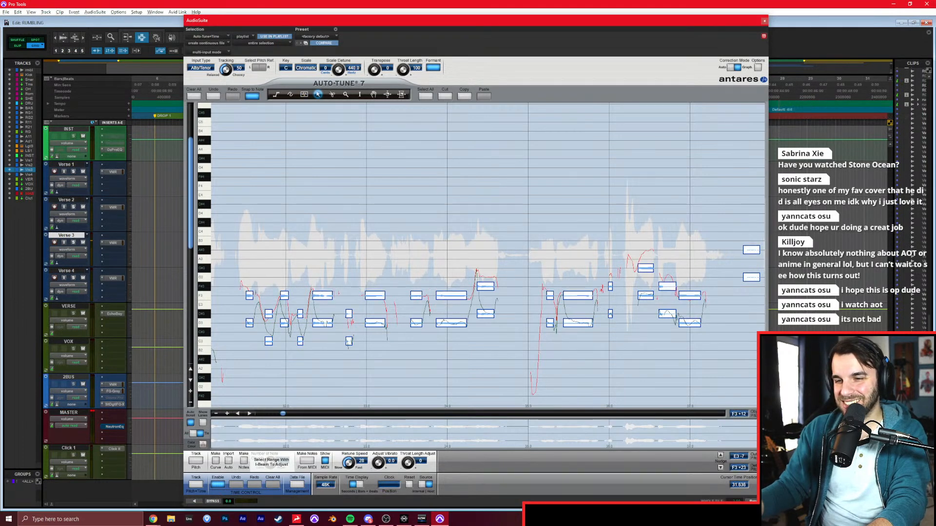
{"action": "left_click", "coordinate": [386, 282]}
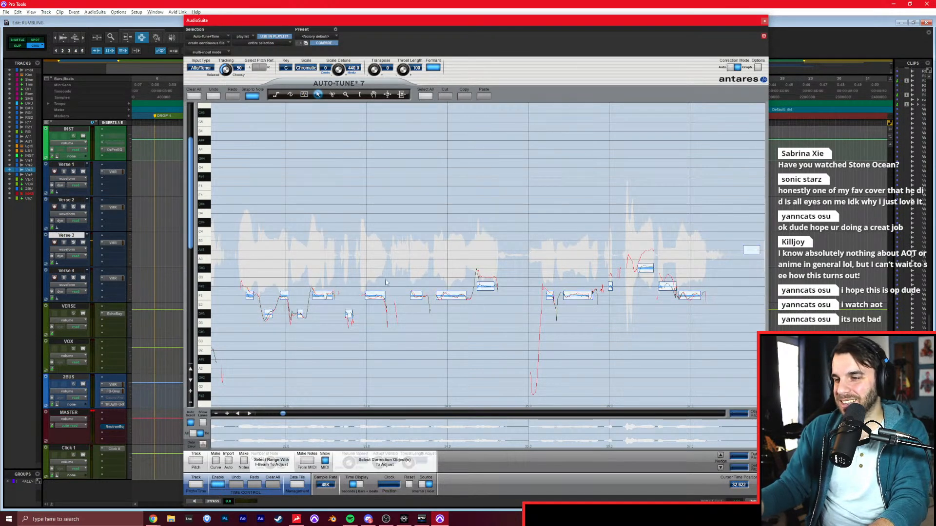
{"action": "left_click_drag", "start_coordinate": [645, 267], "coordinate": [647, 250]}
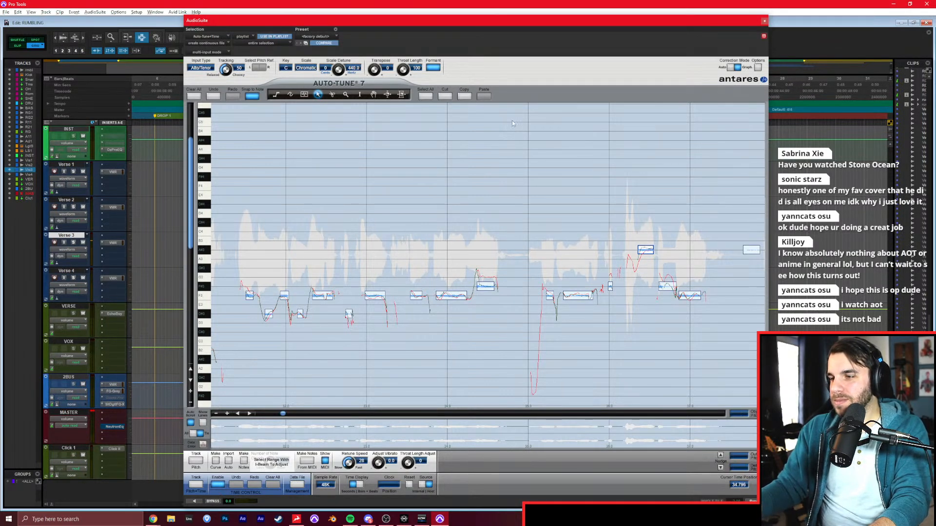
{"action": "left_click", "coordinate": [541, 187]}
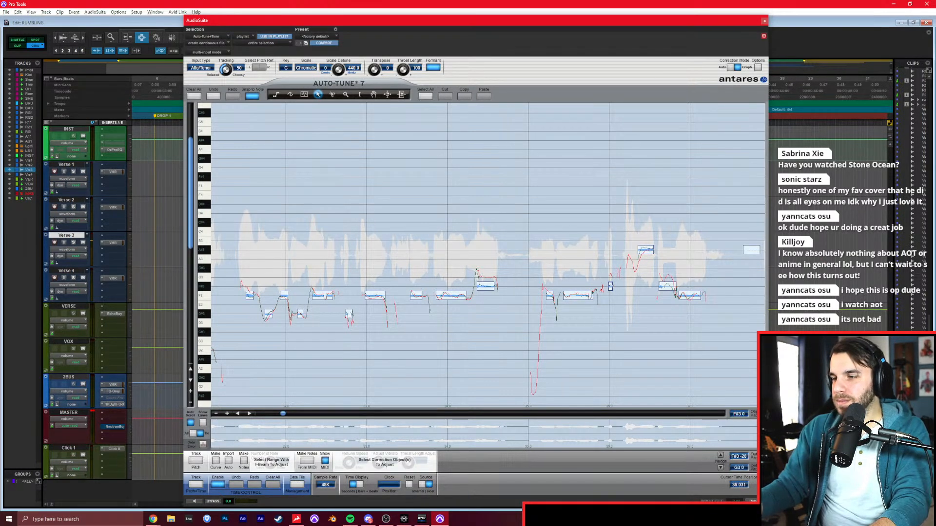
Raise the three correction notes on F#3 to G3 and render the tuned Verse 3 vocal.
{"action": "left_click", "coordinate": [610, 286]}
{"action": "left_click_drag", "start_coordinate": [610, 286], "coordinate": [666, 272]}
{"action": "left_click_drag", "start_coordinate": [487, 276], "coordinate": [488, 274]}
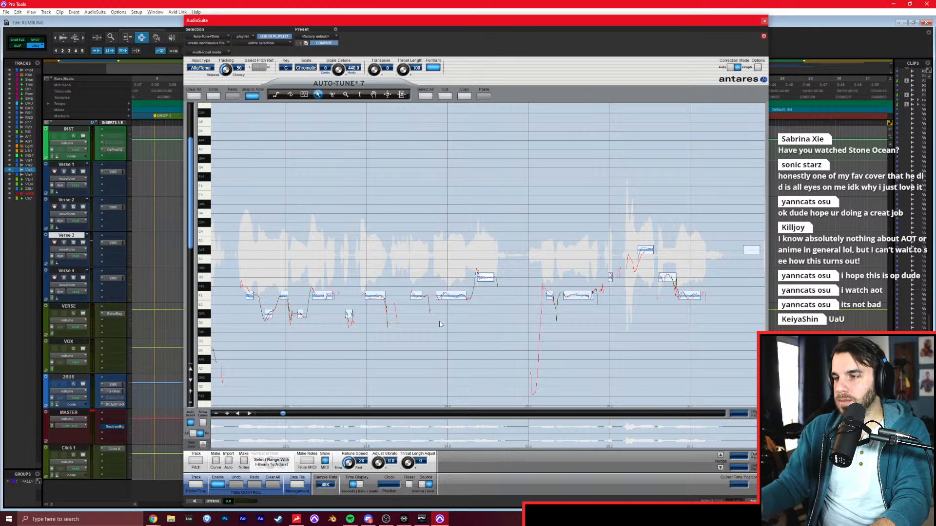
{"action": "left_click", "coordinate": [755, 501]}
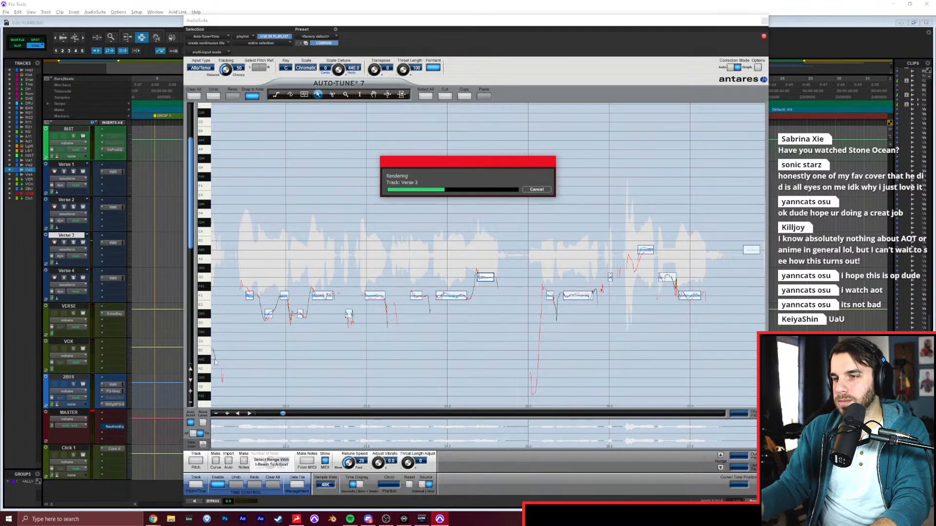
Track the Verse 4 clip's pitch with the shifted correction notes, render the tuned vocal, and close Auto-Tune.
{"action": "left_click", "coordinate": [67, 263]}
{"action": "left_click", "coordinate": [65, 272]}
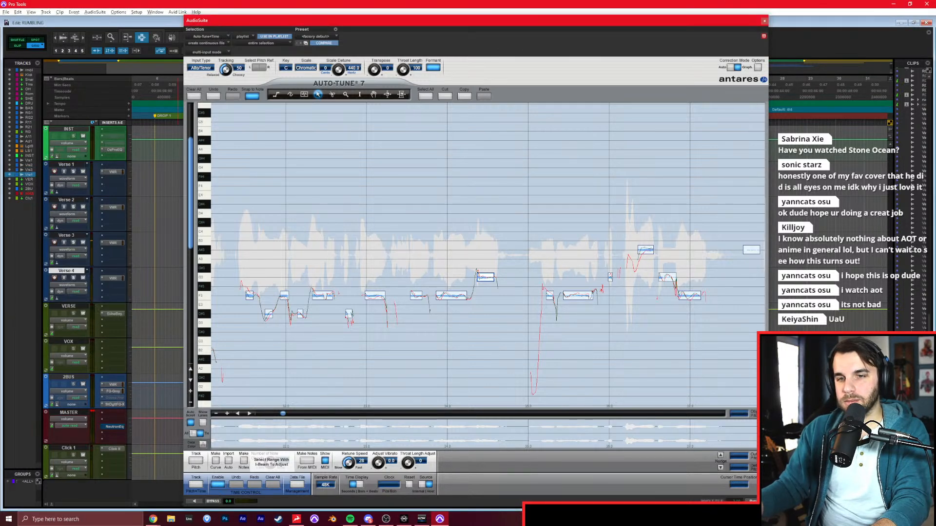
{"action": "left_click", "coordinate": [195, 461]}
{"action": "left_click", "coordinate": [195, 502]}
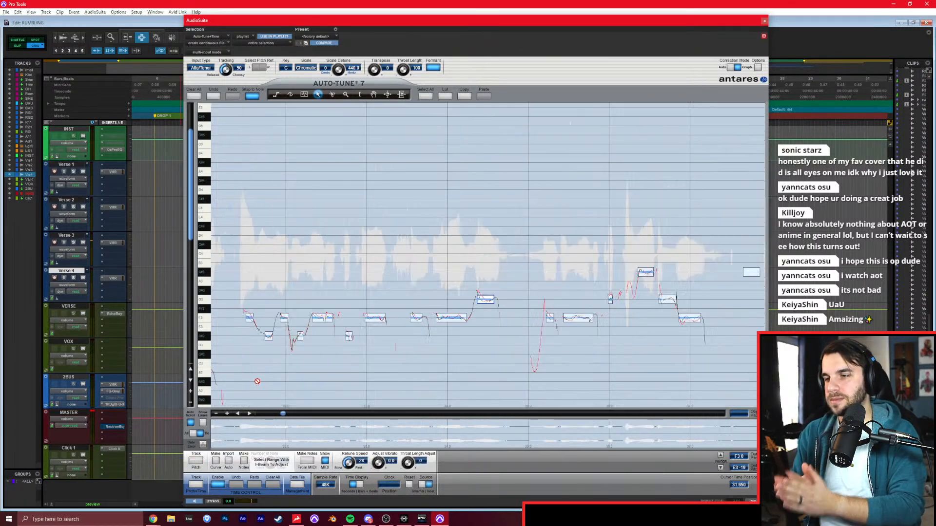
{"action": "key", "text": "space"}
{"action": "left_click", "coordinate": [759, 501]}
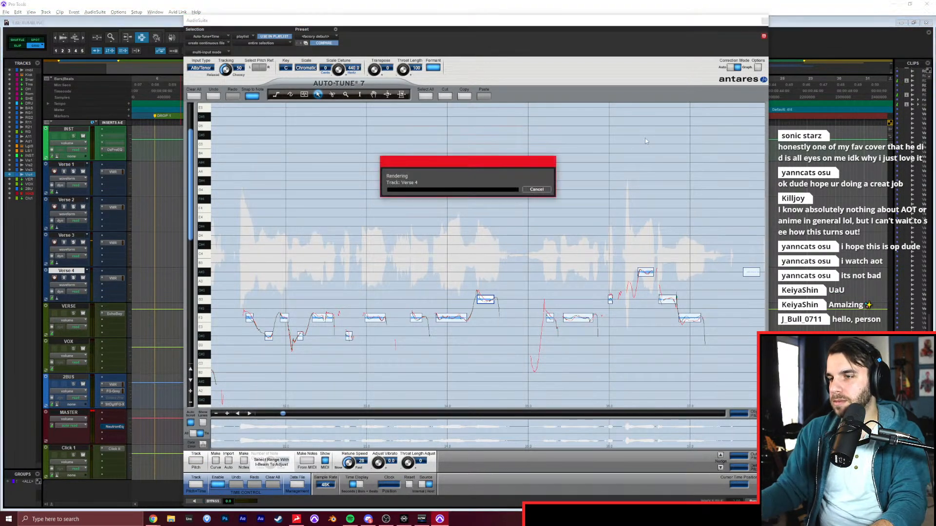
{"action": "key", "text": "space"}
{"action": "left_click", "coordinate": [764, 20]}
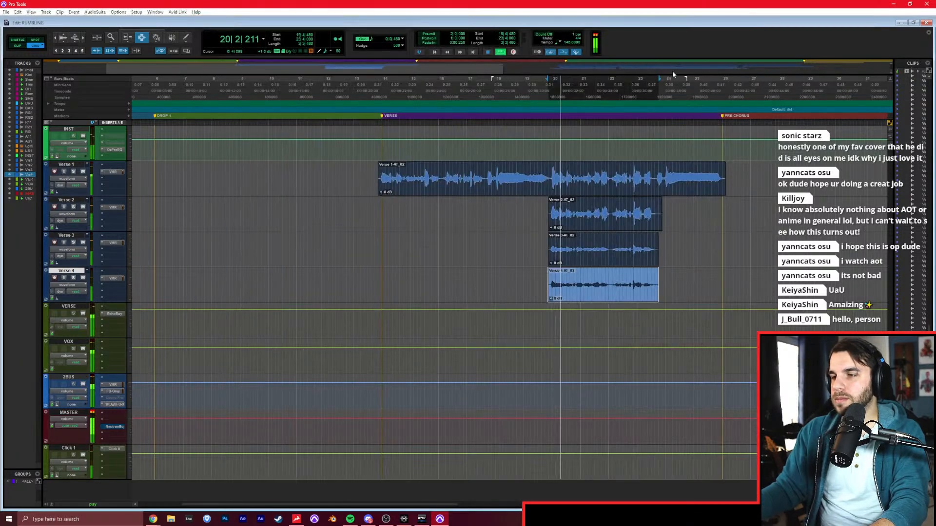
Split the Verse 1, 2, 3 and 4 clips just before the doubled phrase starts, around 19|4|879.
{"action": "key", "text": "t"}
{"action": "key", "text": "t"}
{"action": "scroll", "coordinate": [655, 175], "scroll_direction": "right", "scroll_amount": 4}
{"action": "key", "text": "F2"}
{"action": "left_click_drag", "start_coordinate": [444, 181], "coordinate": [445, 251]}
{"action": "key", "text": "space"}
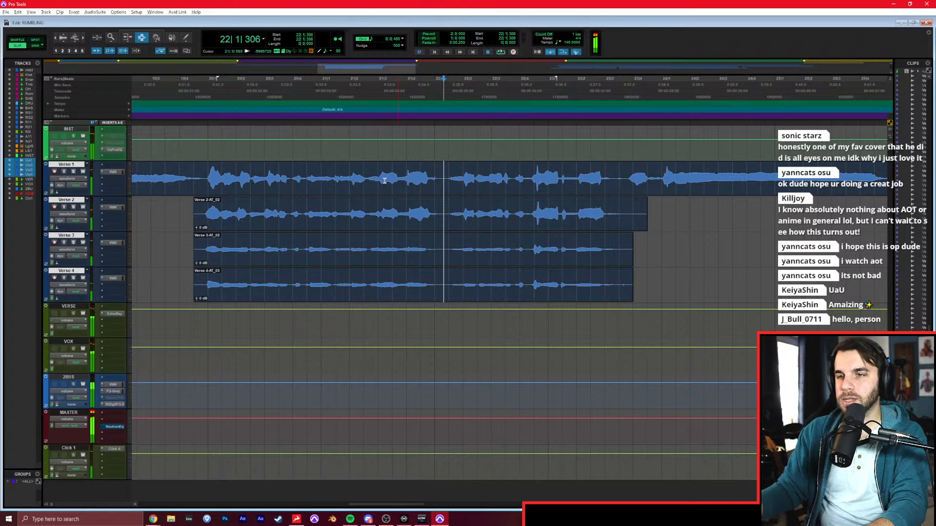
{"action": "left_click", "coordinate": [206, 178]}
{"action": "key", "text": "b"}
{"action": "left_click", "coordinate": [201, 213]}
{"action": "key", "text": "b"}
{"action": "left_click", "coordinate": [202, 249]}
{"action": "key", "text": "b"}
{"action": "left_click", "coordinate": [201, 275]}
{"action": "key", "text": "b"}
Split the clips on all four verse tracks at 22|1|220, between the two phrases.
{"action": "left_click", "coordinate": [267, 186]}
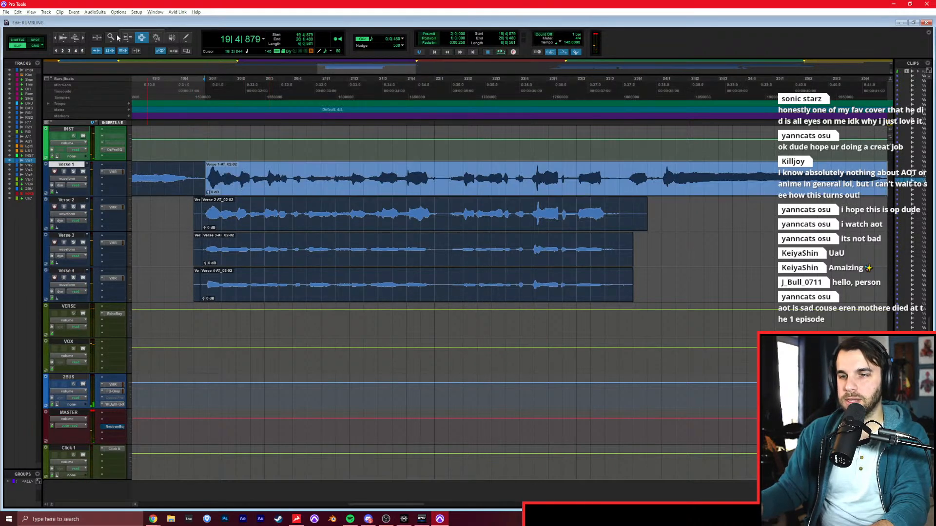
{"action": "left_click", "coordinate": [448, 175]}
{"action": "left_click_drag", "start_coordinate": [442, 187], "coordinate": [447, 285]}
{"action": "key", "text": "b"}
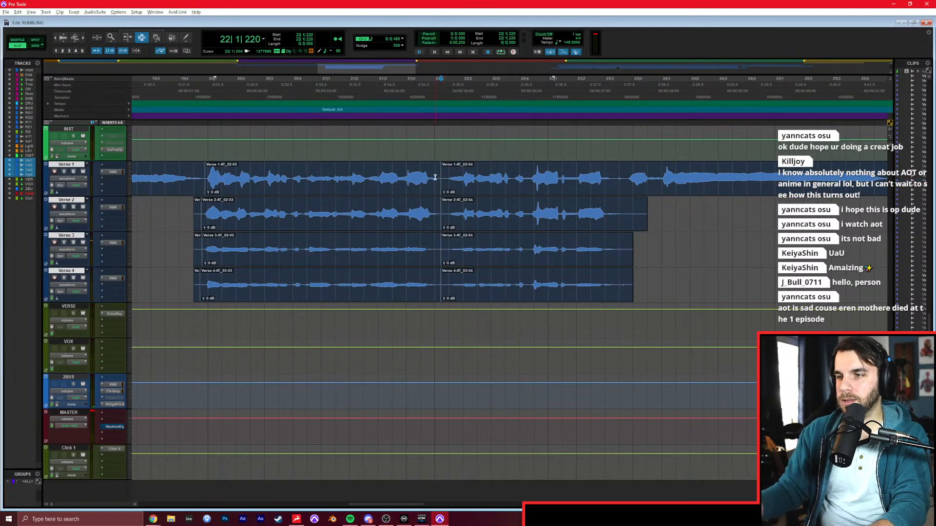
Open VocALign Project and capture Verse 1's first doubled phrase, ending at 22|1|220, as the guide.
{"action": "left_click", "coordinate": [428, 174]}
{"action": "left_click", "coordinate": [95, 12]}
{"action": "mouse_move", "coordinate": [128, 103]}
{"action": "left_click", "coordinate": [200, 339]}
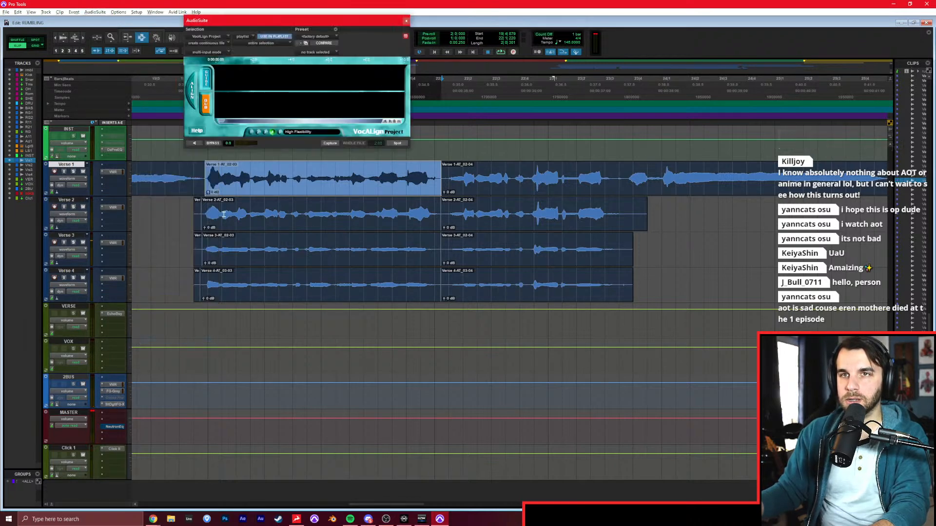
{"action": "left_click", "coordinate": [330, 143]}
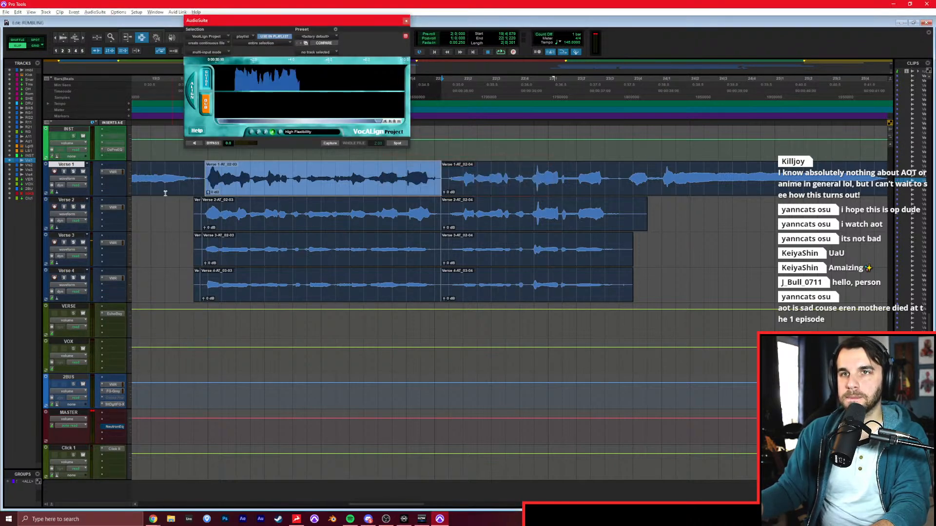
Capture the first-phrase clips of Verse 2, 3 and 4 as dubs, render each aligned to the guide, and play back the phrase.
{"action": "left_click", "coordinate": [85, 201]}
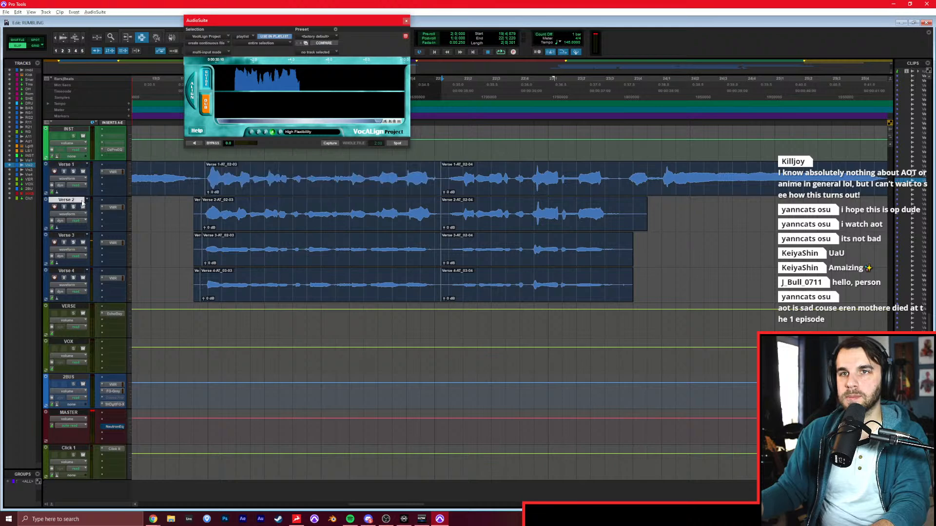
{"action": "left_click", "coordinate": [334, 144]}
{"action": "left_click", "coordinate": [390, 143]}
{"action": "double_click", "coordinate": [269, 251]}
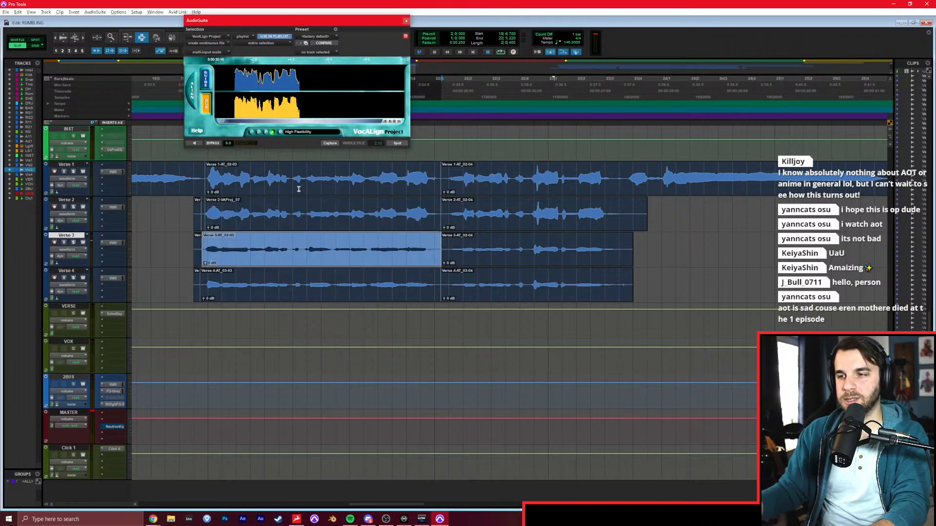
{"action": "left_click", "coordinate": [329, 143]}
{"action": "left_click", "coordinate": [390, 143]}
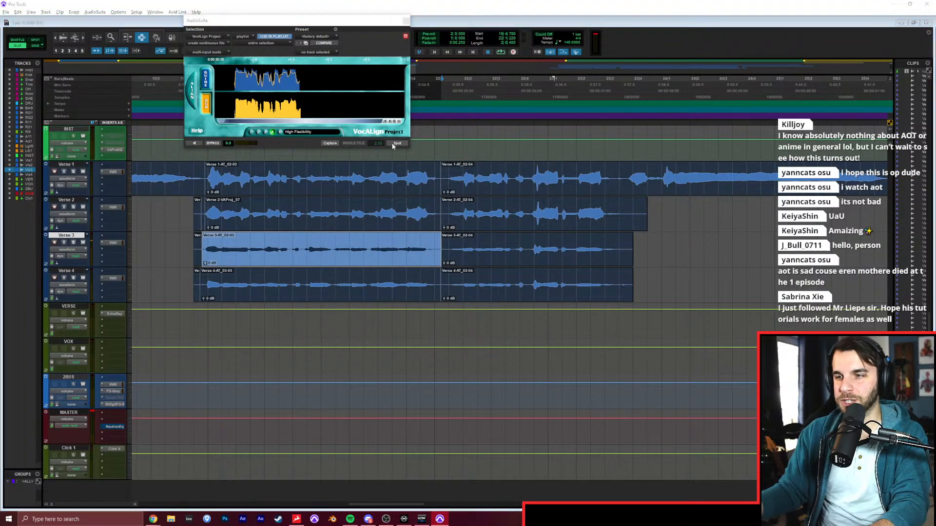
{"action": "double_click", "coordinate": [327, 280]}
{"action": "left_click", "coordinate": [331, 143]}
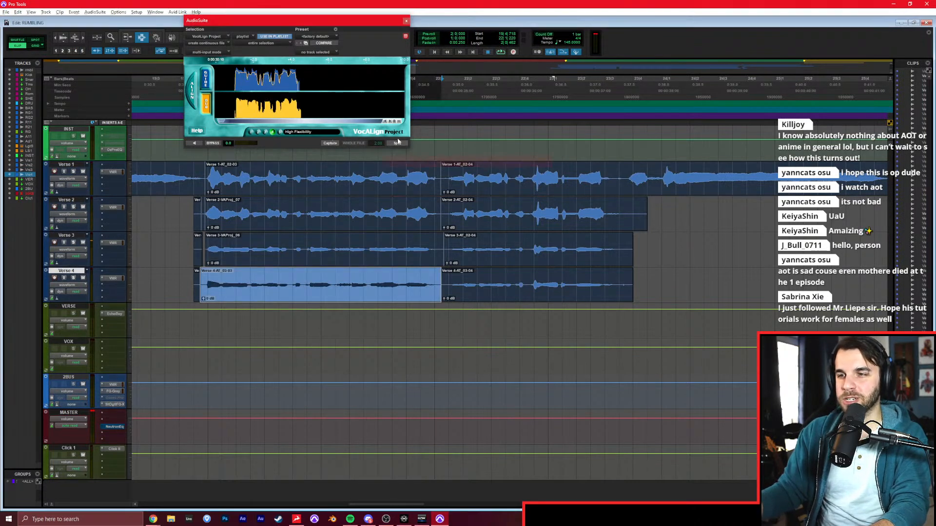
{"action": "left_click", "coordinate": [397, 143]}
{"action": "key", "text": "space"}
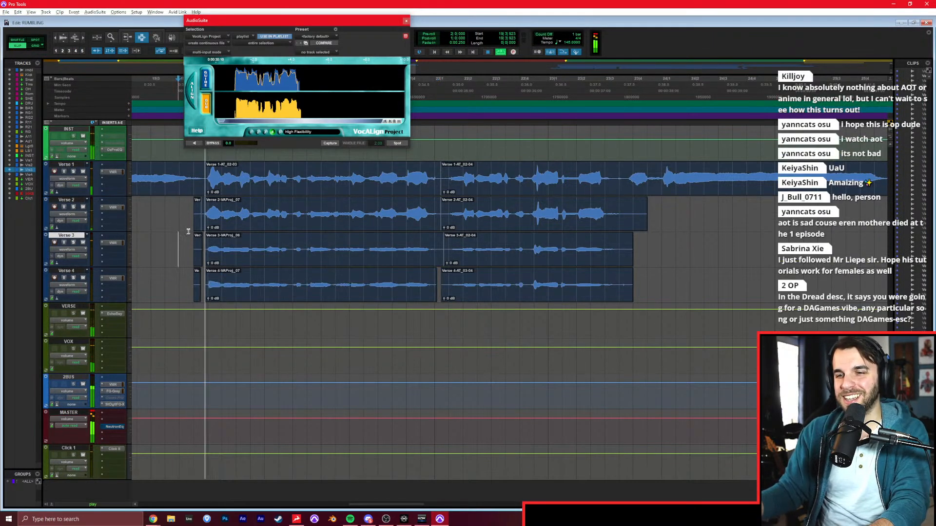
Split the Verse 1, 2, 3 and 4 clips just after the second phrase ends, around 23|3|387.
{"action": "double_click", "coordinate": [605, 184]}
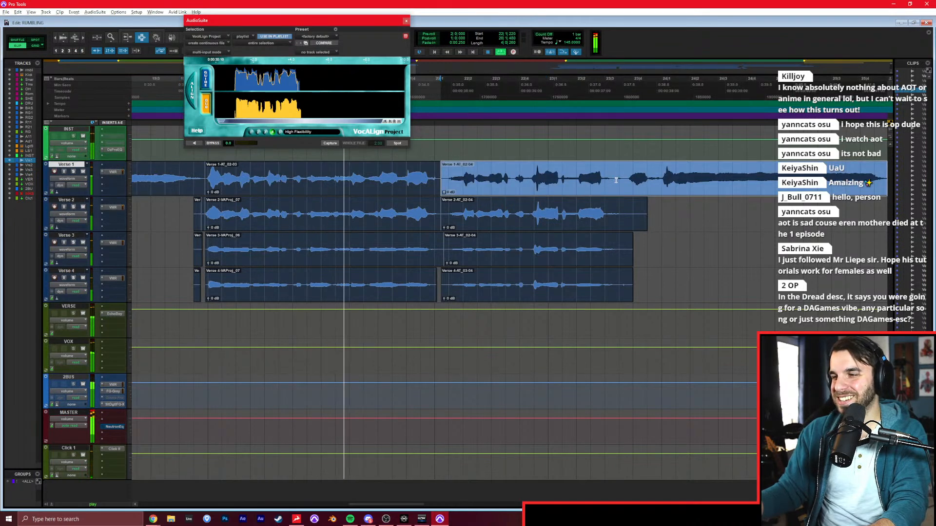
{"action": "left_click", "coordinate": [615, 184]}
{"action": "key", "text": "b"}
{"action": "left_click", "coordinate": [622, 219]}
{"action": "key", "text": "b"}
{"action": "left_click", "coordinate": [620, 249]}
{"action": "key", "text": "b"}
{"action": "left_click", "coordinate": [621, 285]}
{"action": "key", "text": "b"}
{"action": "key", "text": "space"}
Capture Verse 1's second phrase, from 22|1|220 to 23|3|387, as the new VocALign guide.
{"action": "double_click", "coordinate": [549, 178]}
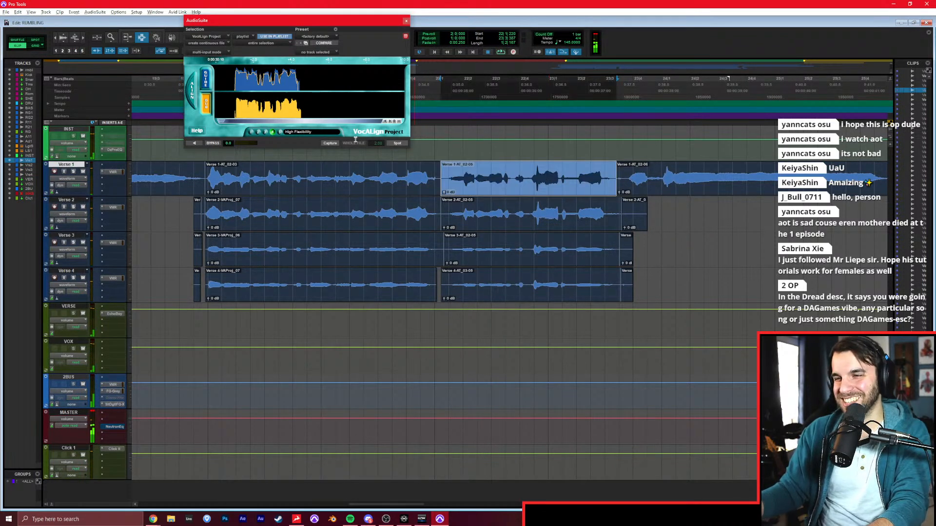
{"action": "left_click", "coordinate": [205, 82]}
{"action": "left_click", "coordinate": [324, 143]}
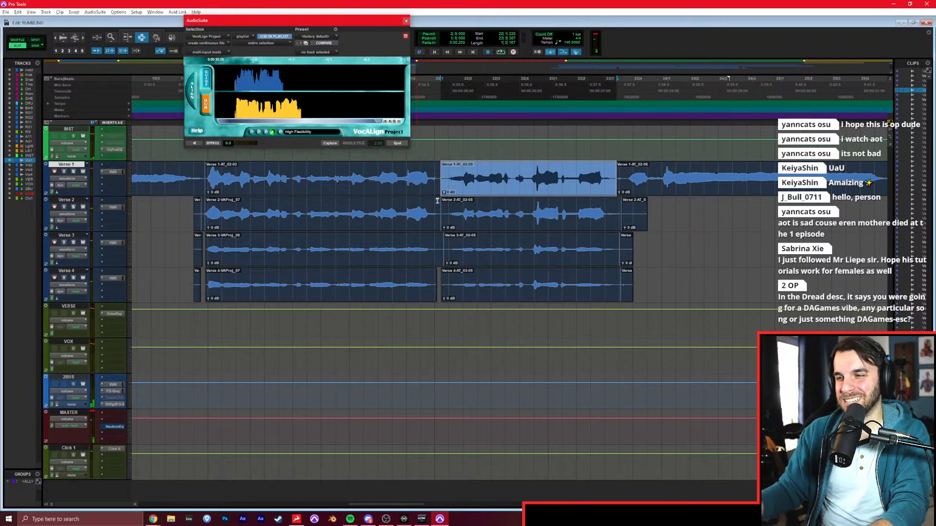
Capture the second-phrase clips of Verse 2, 3 and 4 as dubs and render each aligned to the new guide.
{"action": "double_click", "coordinate": [504, 221]}
{"action": "left_click", "coordinate": [330, 142]}
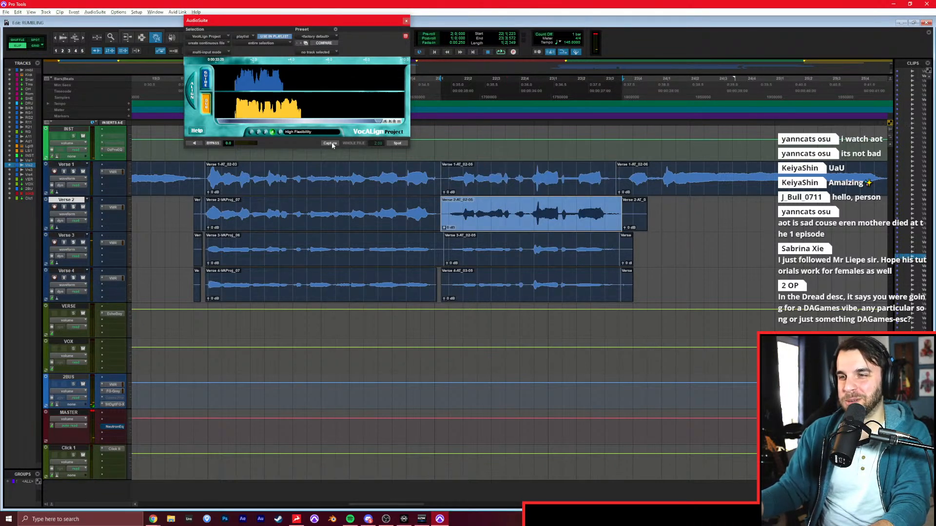
{"action": "left_click", "coordinate": [397, 143]}
{"action": "double_click", "coordinate": [543, 241]}
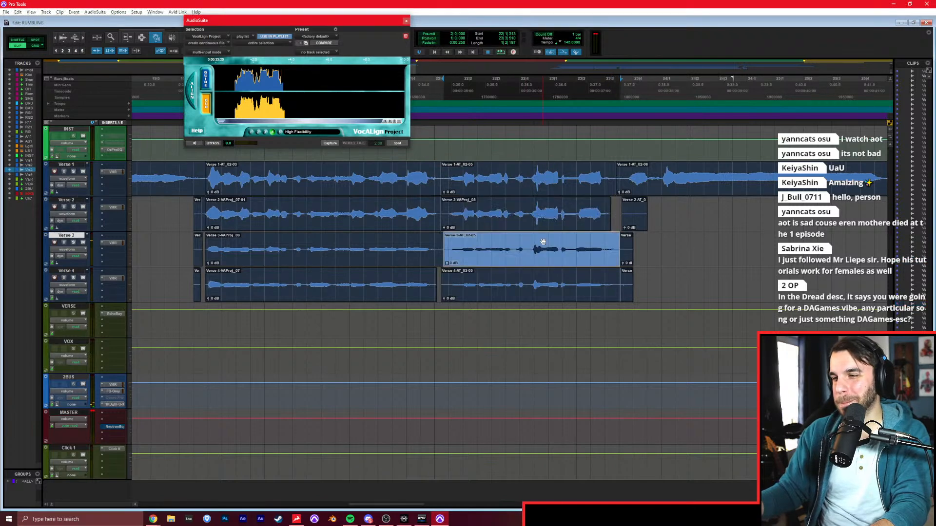
{"action": "left_click", "coordinate": [336, 144]}
{"action": "left_click", "coordinate": [391, 144]}
{"action": "left_click", "coordinate": [560, 277]}
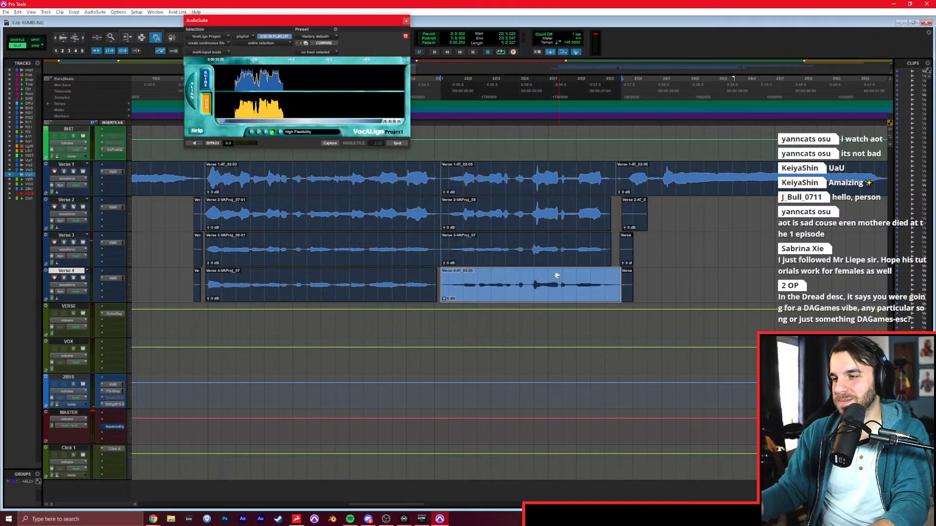
{"action": "left_click", "coordinate": [330, 143]}
{"action": "left_click", "coordinate": [397, 143]}
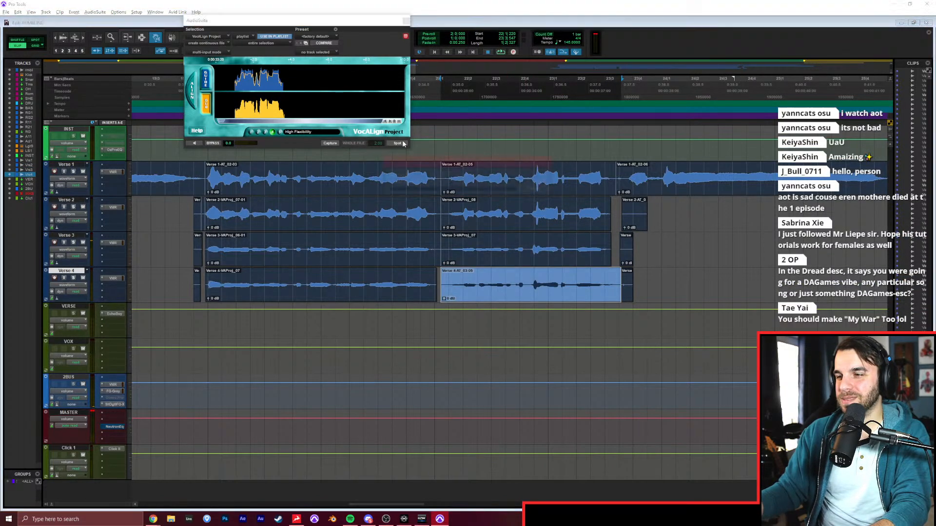
Play back the two aligned phrases of Verse 1 to 4 and close the VocALign window.
{"action": "key", "text": "F7"}
{"action": "left_click", "coordinate": [190, 220]}
{"action": "key", "text": "space"}
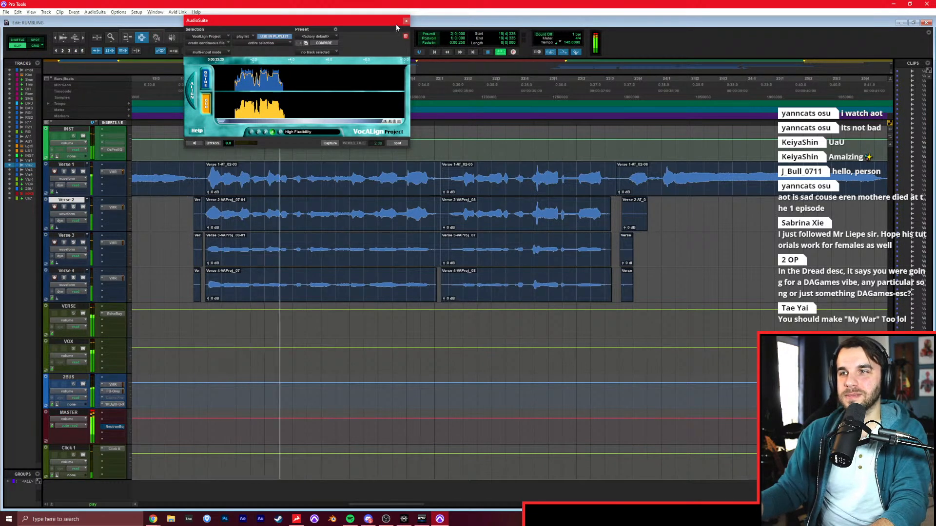
{"action": "left_click", "coordinate": [404, 21]}
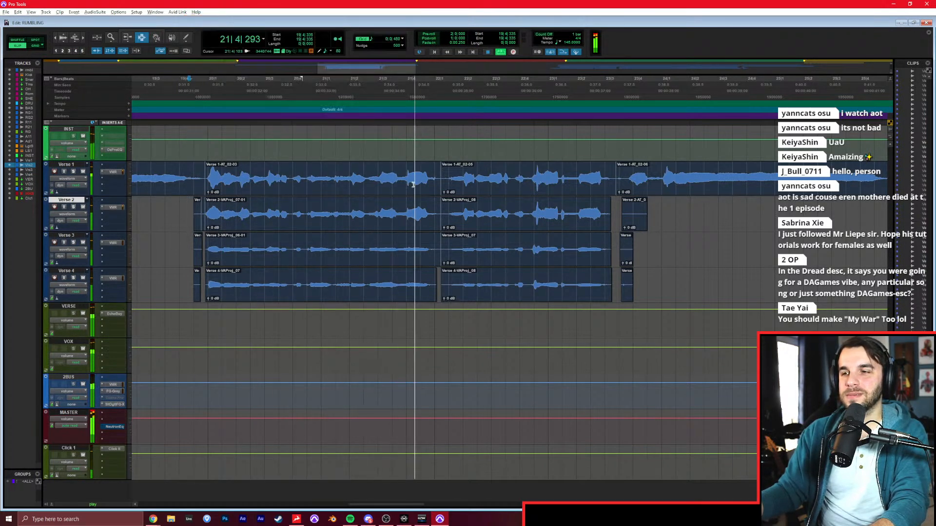
{"action": "left_click", "coordinate": [413, 186]}
{"action": "key", "text": "r"}
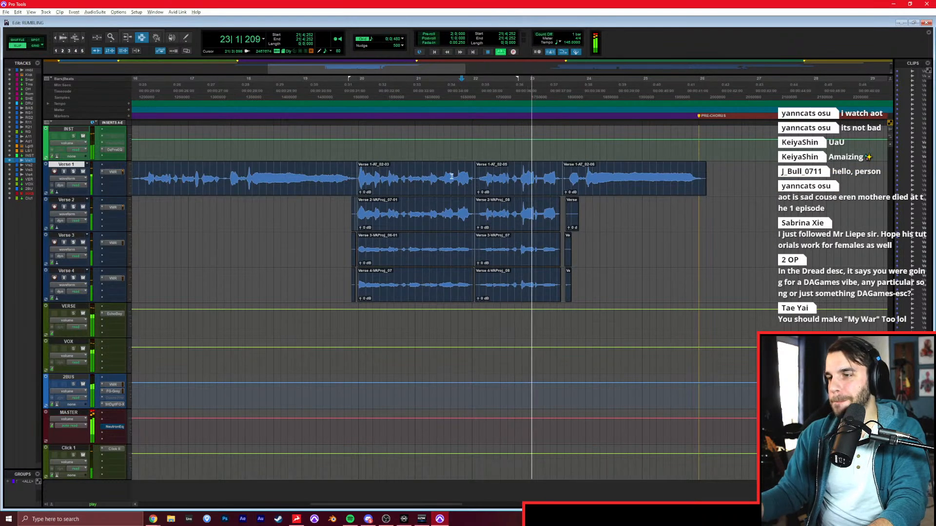
{"action": "key", "text": "space"}
Delete the leftover Verse 2, 3 and 4 clip fragments after the second phrase and before the first phrase.
{"action": "left_click_drag", "start_coordinate": [563, 212], "coordinate": [599, 273]}
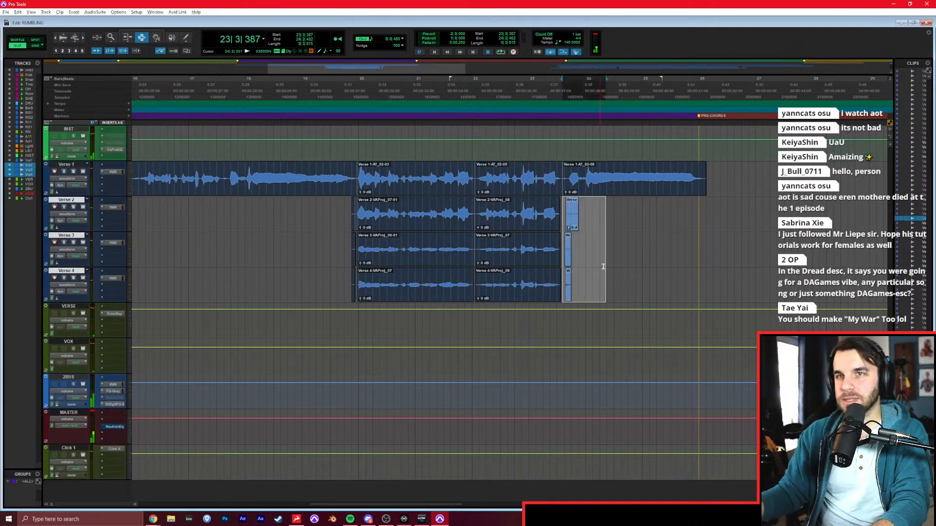
{"action": "key", "text": "Delete"}
{"action": "key", "text": "t"}
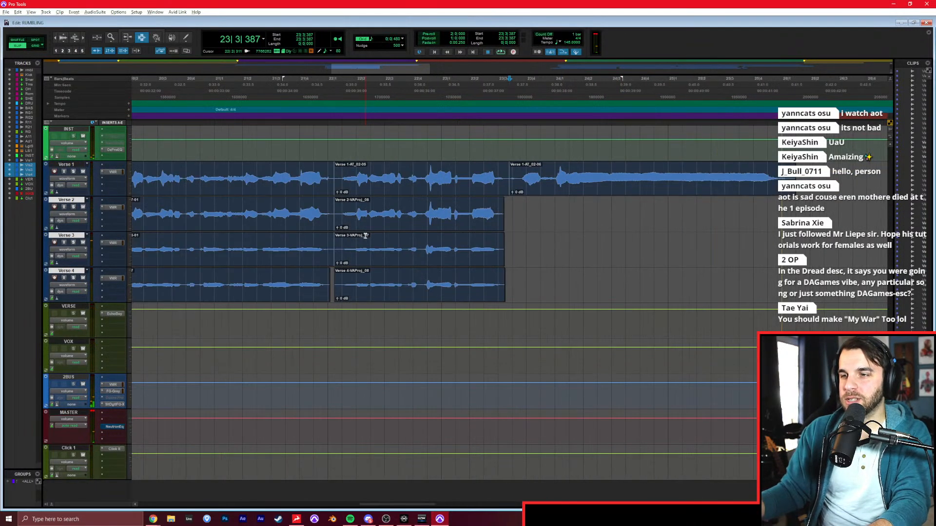
{"action": "scroll", "coordinate": [369, 231], "scroll_direction": "left", "scroll_amount": 6}
{"action": "left_click_drag", "start_coordinate": [433, 211], "coordinate": [465, 281]}
{"action": "key", "text": "Delete"}
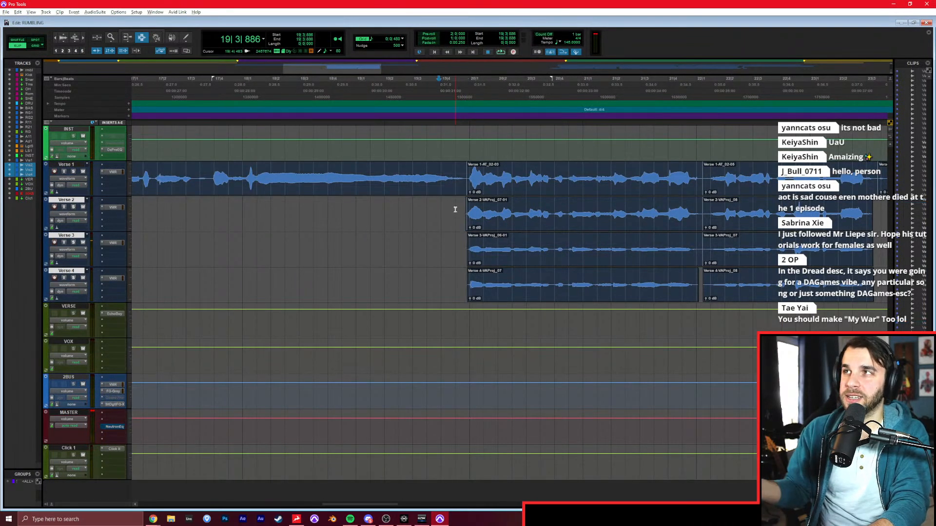
Play the verse from 13|4|496, just before Verse 1's first clip.
{"action": "key", "text": "r"}
{"action": "key", "text": "r"}
{"action": "left_click", "coordinate": [440, 215]}
{"action": "left_click", "coordinate": [325, 224]}
{"action": "key", "text": "t"}
{"action": "key", "text": "t"}
{"action": "left_click", "coordinate": [519, 192]}
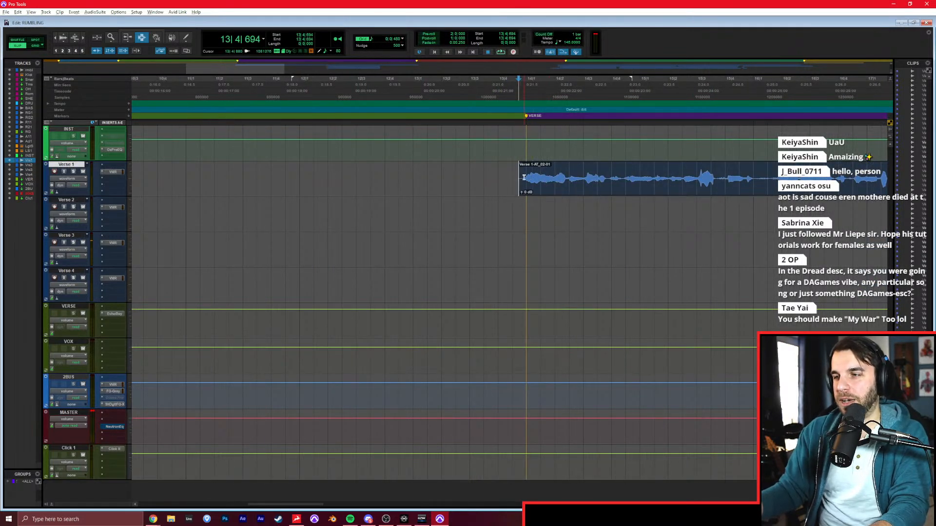
{"action": "left_click", "coordinate": [513, 201]}
{"action": "key", "text": "r"}
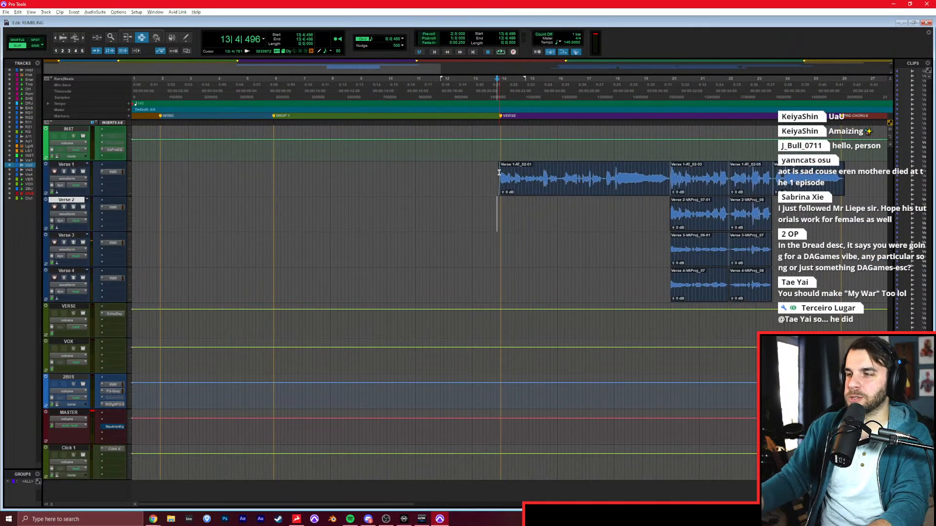
{"action": "key", "text": "r"}
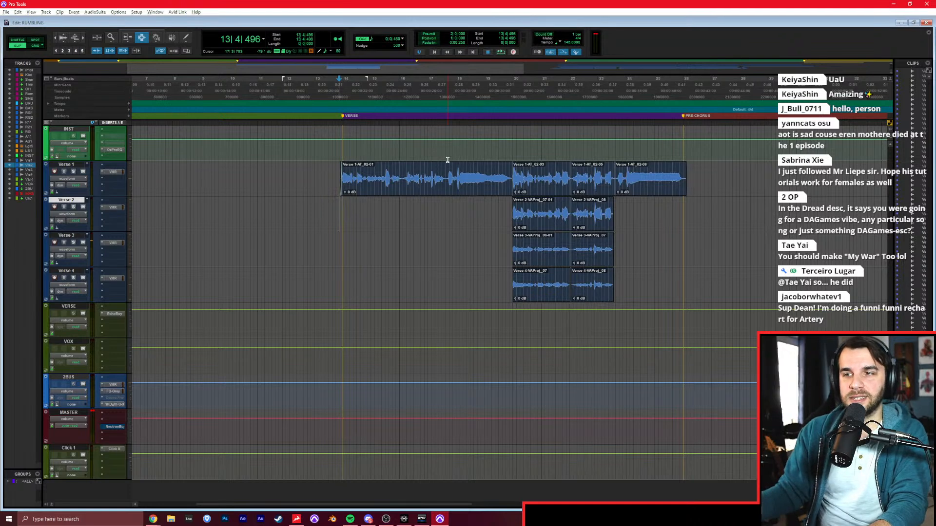
{"action": "key", "text": "space"}
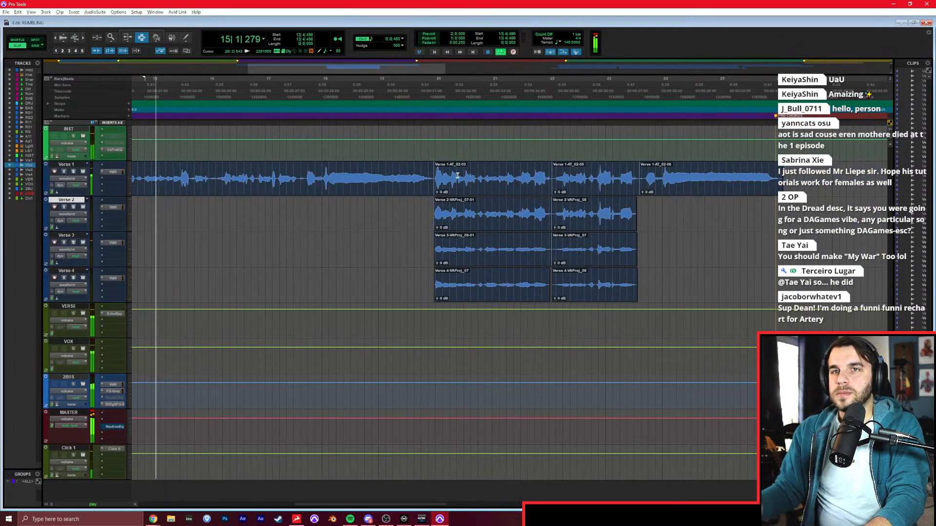
{"action": "scroll", "coordinate": [457, 176], "scroll_direction": "left", "scroll_amount": 2}
{"action": "scroll", "coordinate": [457, 175], "scroll_direction": "right", "scroll_amount": 1}
{"action": "key", "text": "space"}
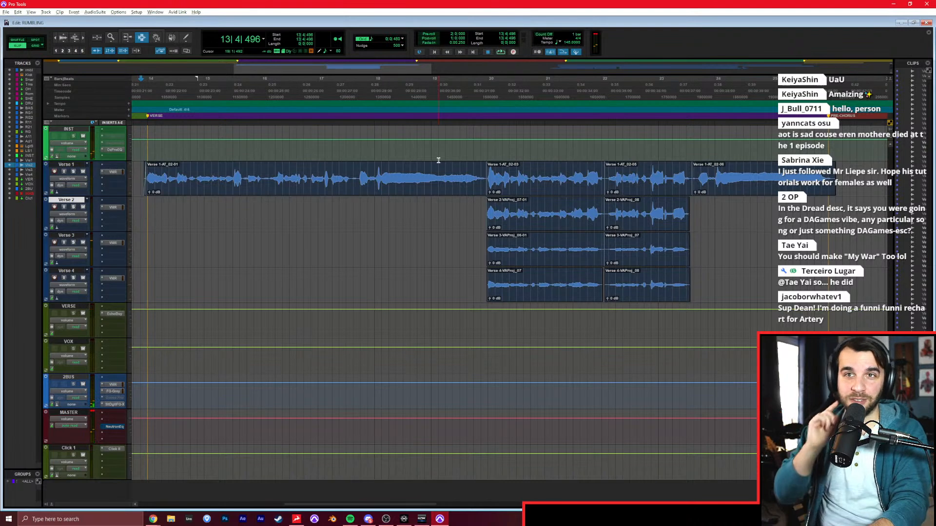
{"action": "key", "text": "space"}
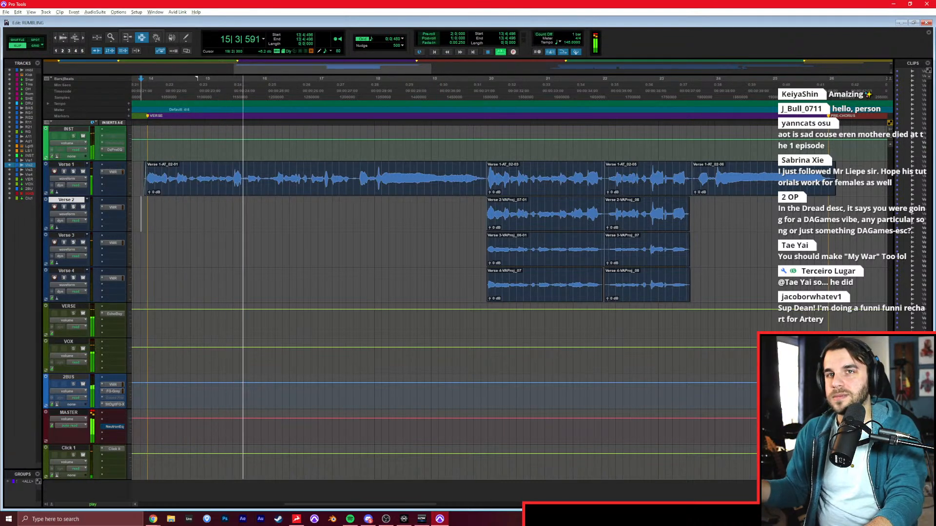
Spot-check the layered Verse 1 to 4 phrases from bar 20 through the start of Verse 1's last verse clip.
{"action": "left_click", "coordinate": [326, 247]}
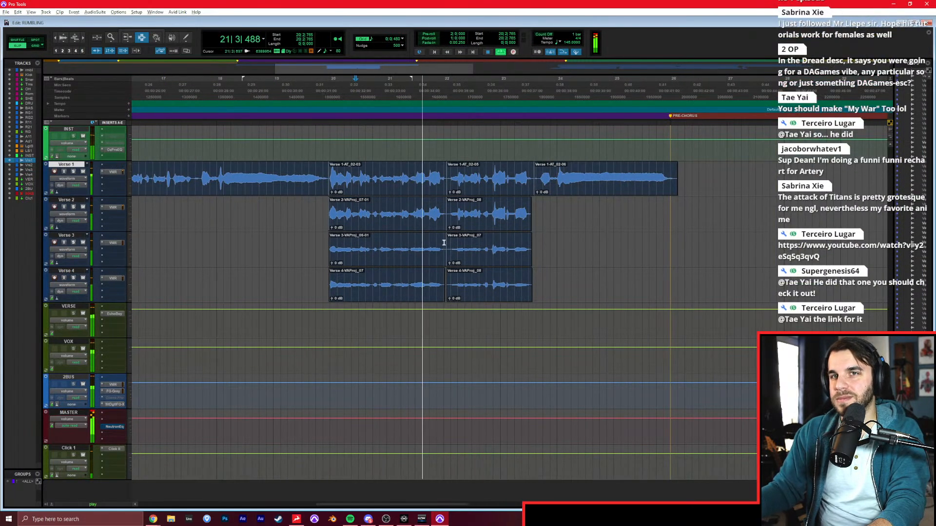
{"action": "left_click", "coordinate": [530, 228]}
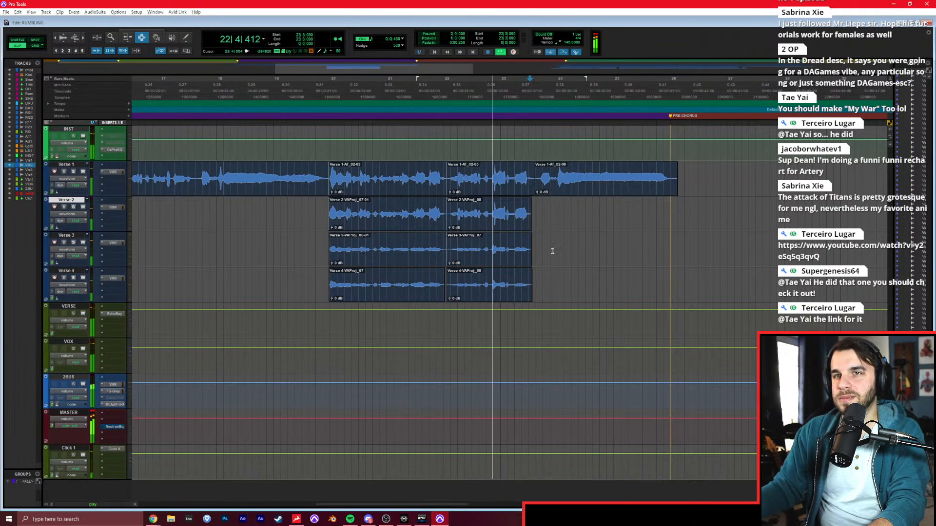
{"action": "left_click", "coordinate": [559, 235]}
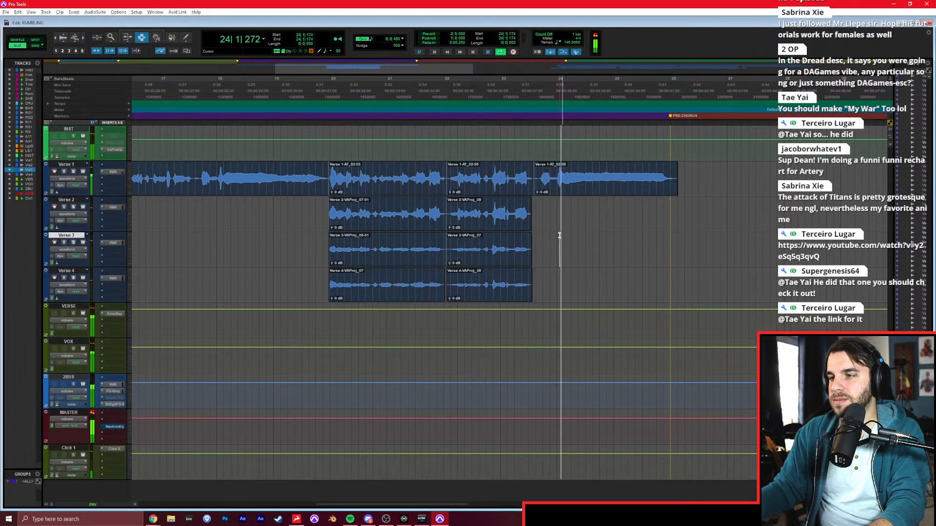
{"action": "left_click", "coordinate": [561, 228]}
Delete the stray Verse 4 and Verse 2 clip fragments just before the chorus layers and stop playback.
{"action": "key", "text": "r"}
{"action": "key", "text": "r"}
{"action": "left_click", "coordinate": [471, 211]}
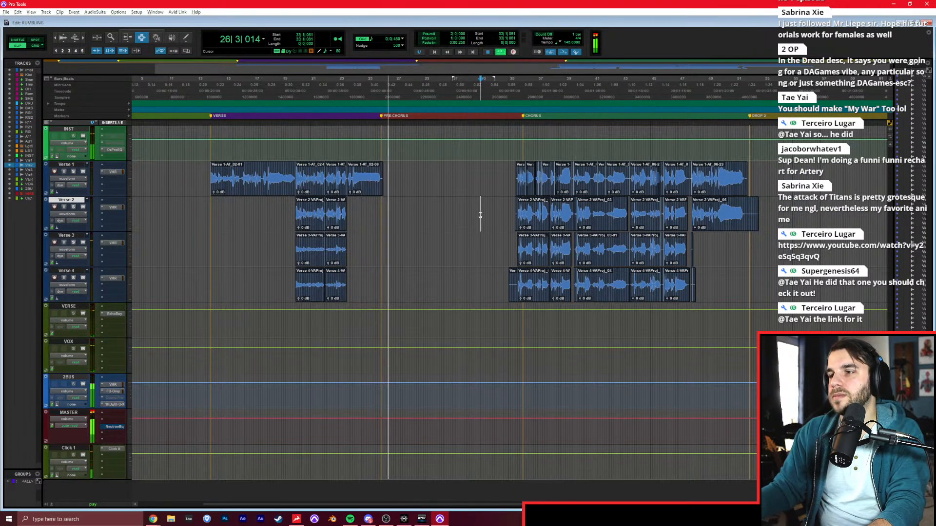
{"action": "left_click", "coordinate": [510, 201]}
{"action": "key", "text": "t"}
{"action": "key", "text": "t"}
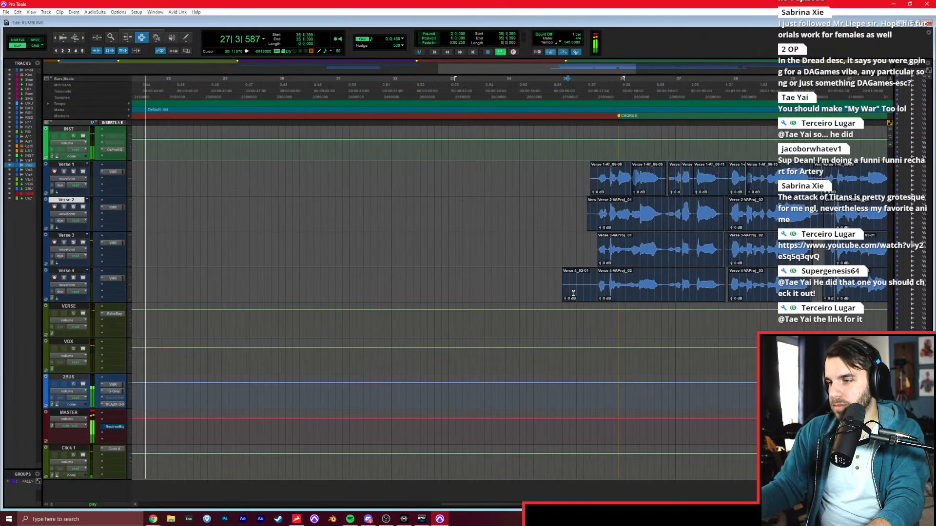
{"action": "double_click", "coordinate": [589, 289]}
{"action": "left_click", "coordinate": [561, 212]}
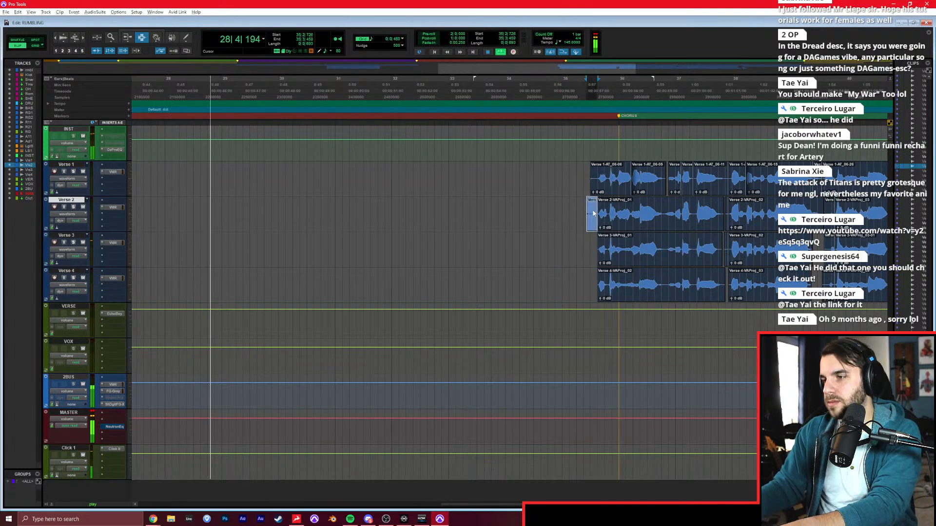
{"action": "key", "text": "r"}
{"action": "key", "text": "r"}
{"action": "key", "text": "space"}
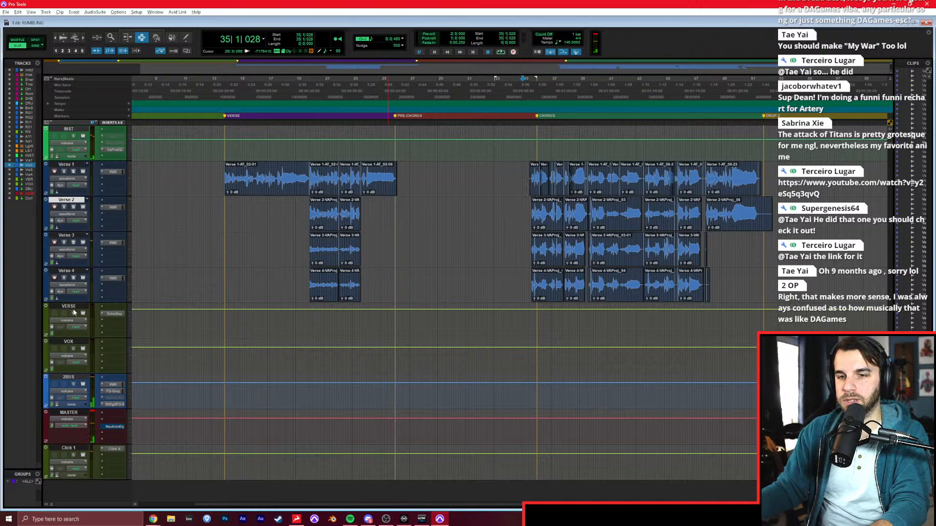
Solo the original-song reference track, play it from 25|2|620 before the pre-chorus, and check its level in the mixer.
{"action": "left_click", "coordinate": [386, 226]}
{"action": "scroll", "coordinate": [380, 258], "scroll_direction": "up", "scroll_amount": 15}
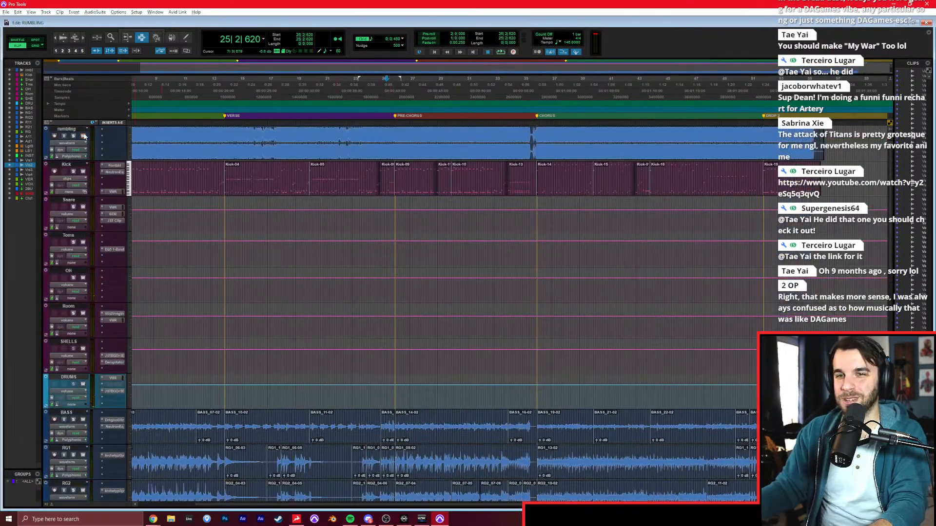
{"action": "key", "text": "space"}
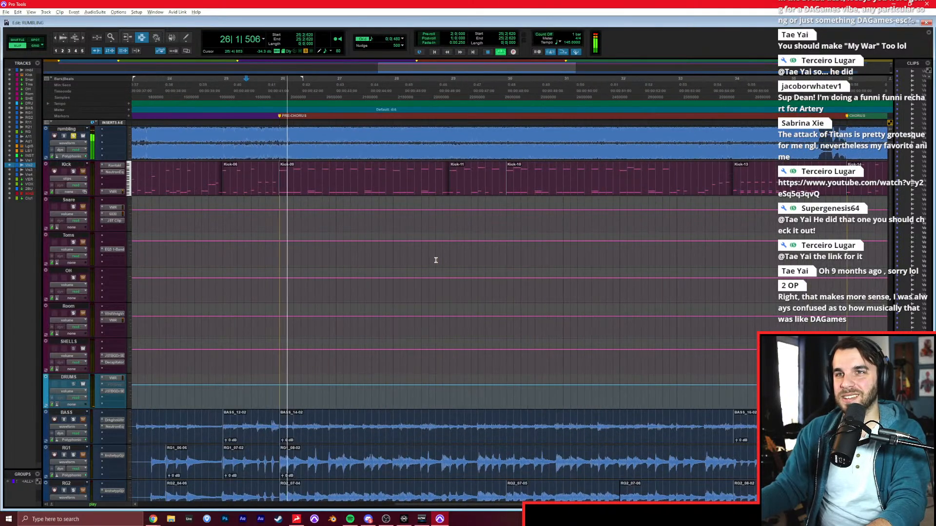
{"action": "key", "text": "ctrl+equal"}
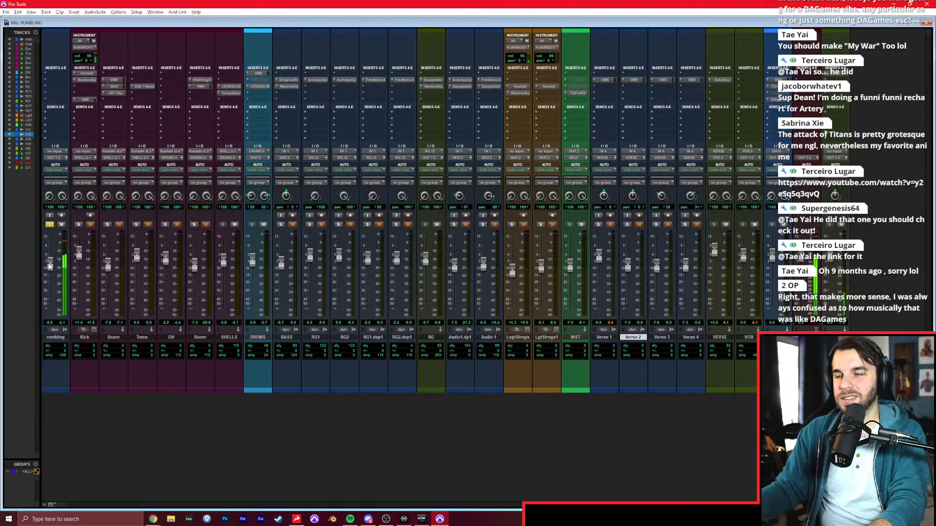
{"action": "key", "text": "ctrl+equal"}
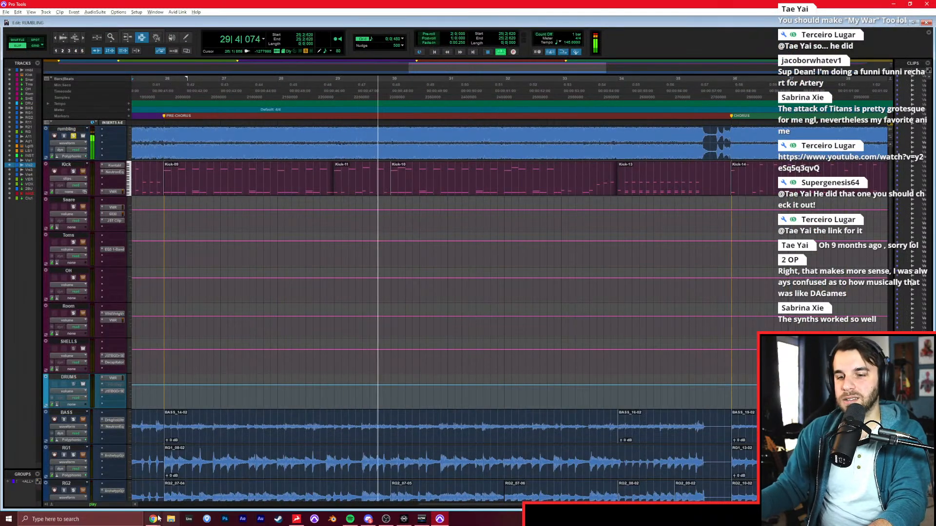
Replay the reference from just before the pre-chorus while reading the Pre-Chorus lyrics on the Genius page in the browser.
{"action": "left_click", "coordinate": [145, 236]}
{"action": "key", "text": "space"}
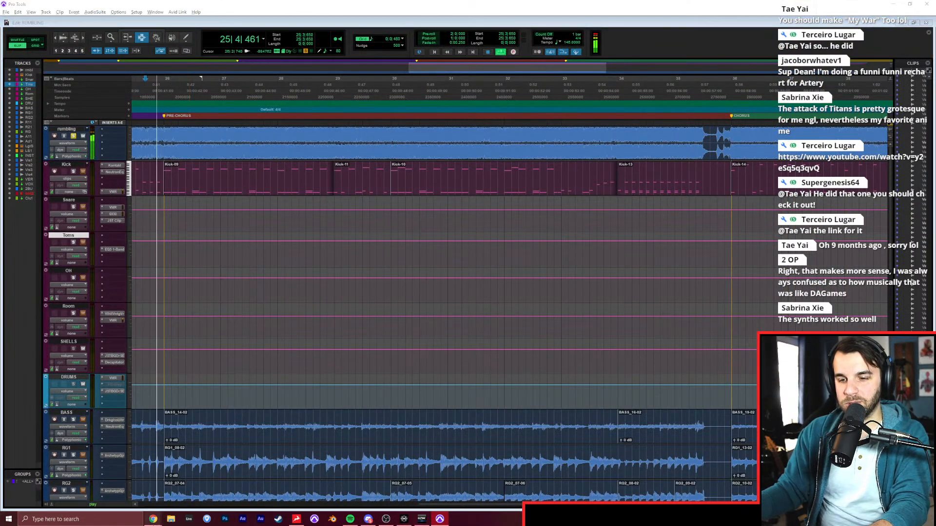
{"action": "mouse_move", "coordinate": [153, 519]}
{"action": "left_click", "coordinate": [234, 485]}
{"action": "scroll", "coordinate": [261, 325], "scroll_direction": "up", "scroll_amount": 1}
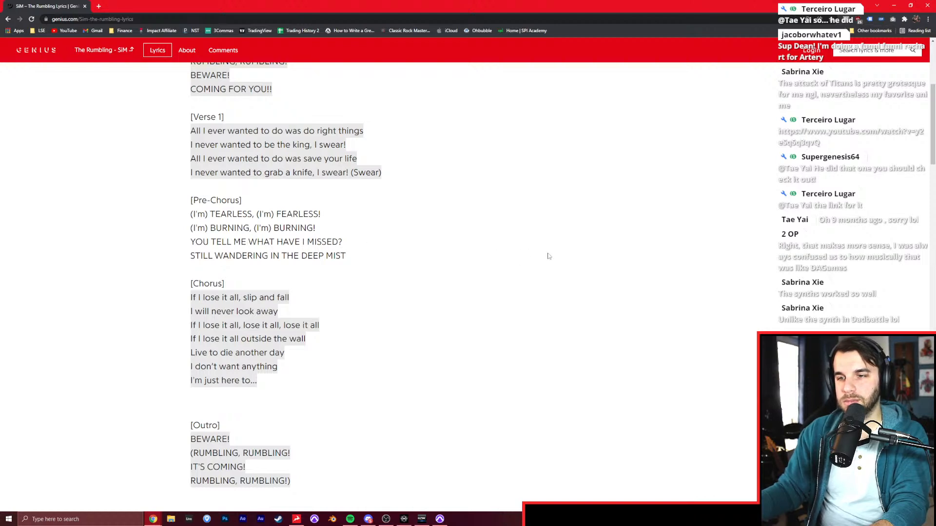
{"action": "scroll", "coordinate": [549, 258], "scroll_direction": "down", "scroll_amount": 1}
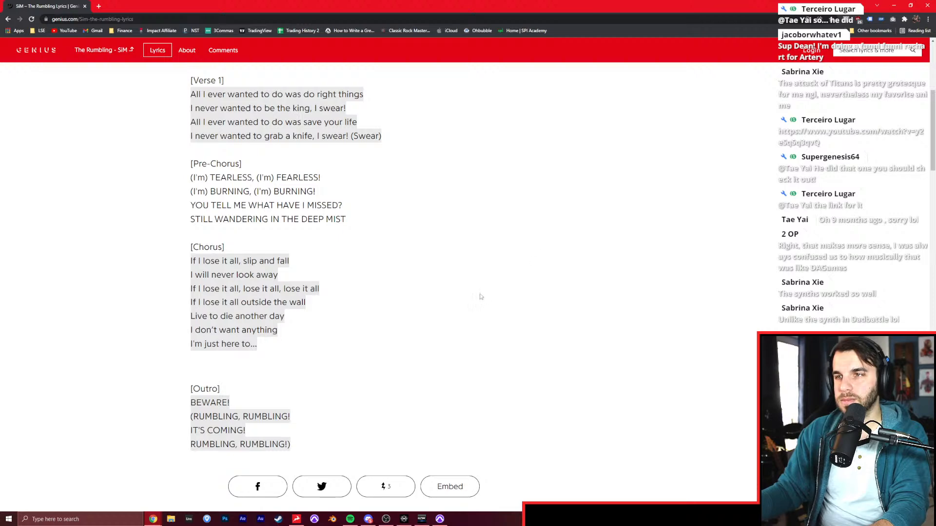
{"action": "key", "text": "alt+Tab"}
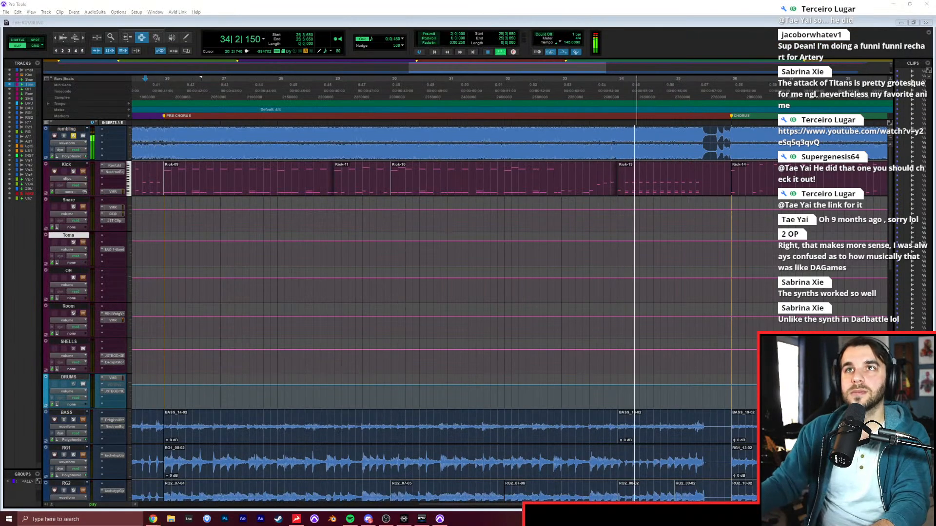
Stop playback and place the edit cursor at 25|4|631, just before the PRE-CHORUS marker.
{"action": "scroll", "coordinate": [402, 327], "scroll_direction": "down", "scroll_amount": 10}
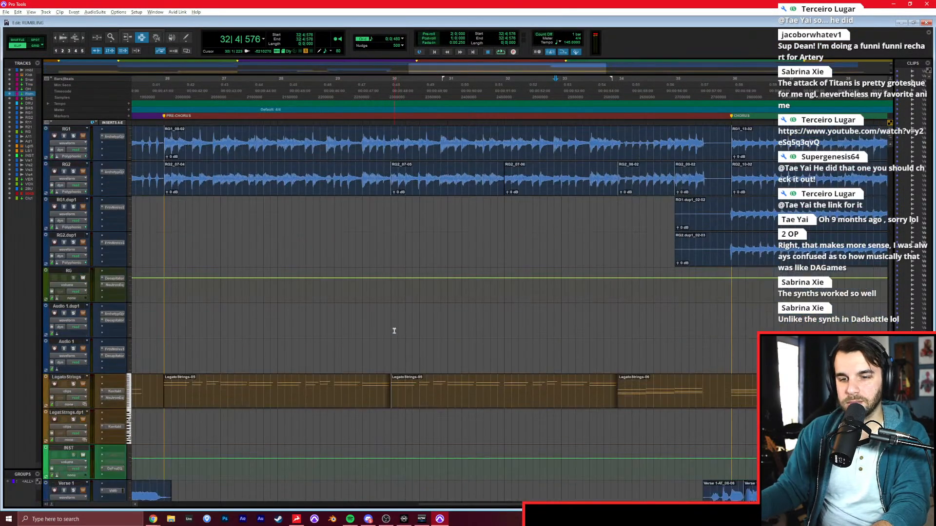
{"action": "key", "text": "space"}
{"action": "scroll", "coordinate": [176, 358], "scroll_direction": "down", "scroll_amount": 2}
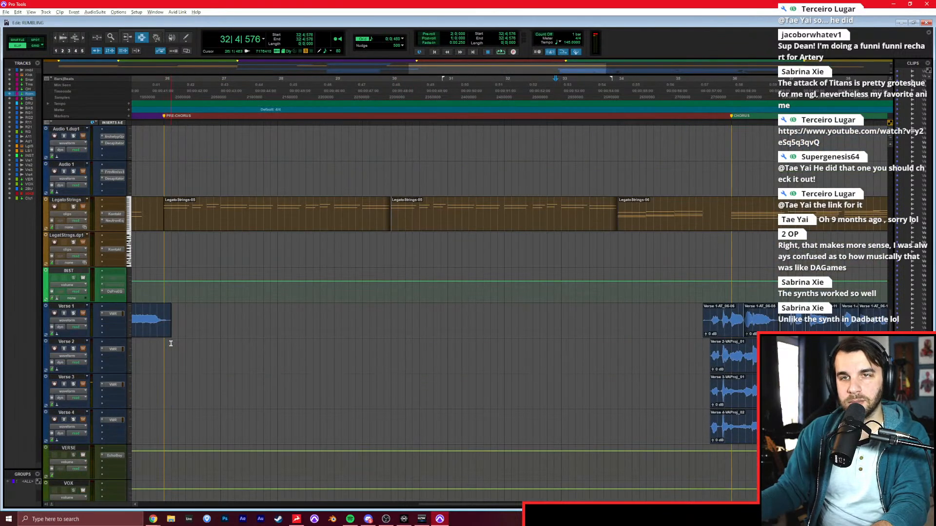
{"action": "left_click", "coordinate": [214, 311]}
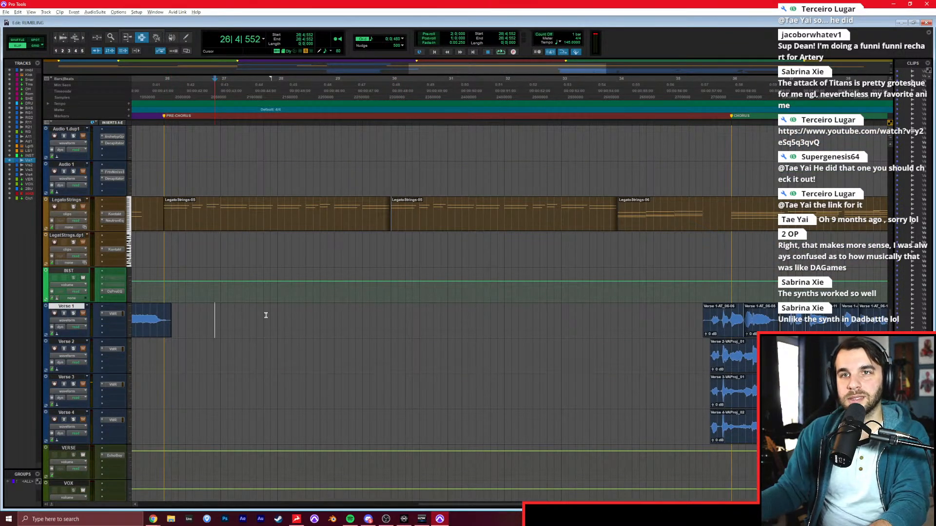
{"action": "key", "text": "ctrl+bracketleft"}
{"action": "left_click", "coordinate": [334, 295]}
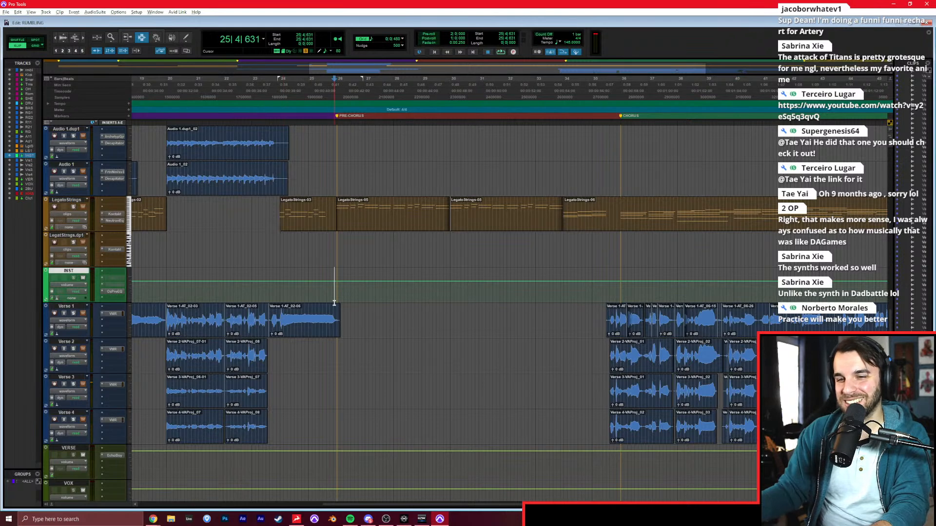
Create four mono audio tracks and one stereo aux input after the VERSE track.
{"action": "scroll", "coordinate": [334, 305], "scroll_direction": "down", "scroll_amount": 5}
{"action": "left_click", "coordinate": [62, 292]}
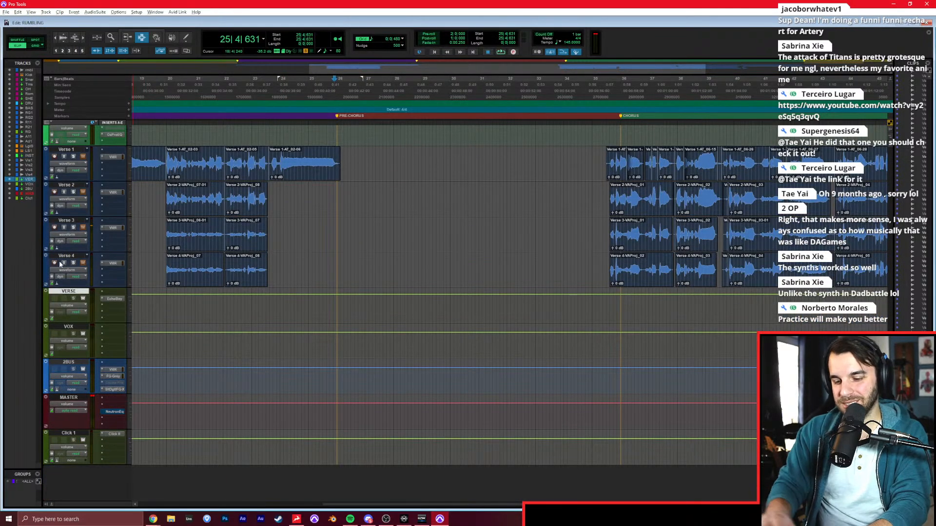
{"action": "key", "text": "ctrl+shift+n"}
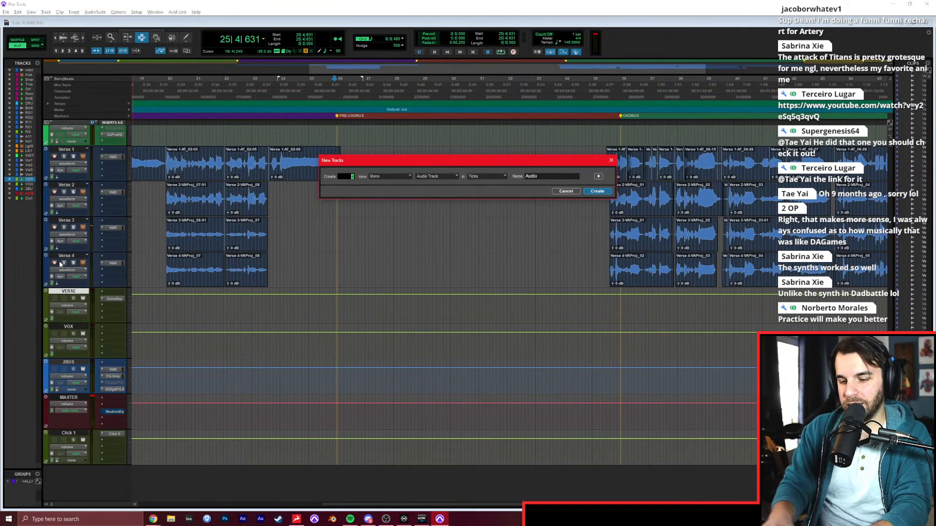
{"action": "type", "text": "4"}
{"action": "key", "text": "ctrl+plus"}
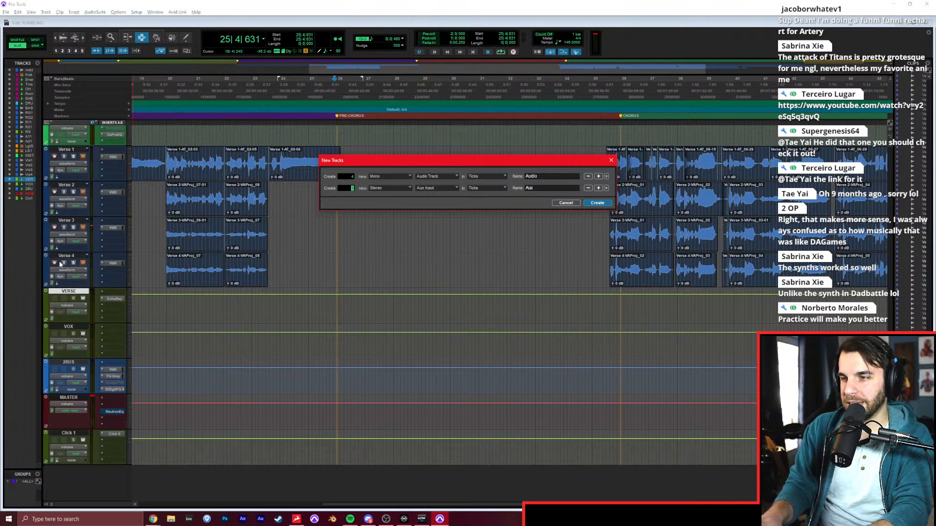
{"action": "key", "text": "Return"}
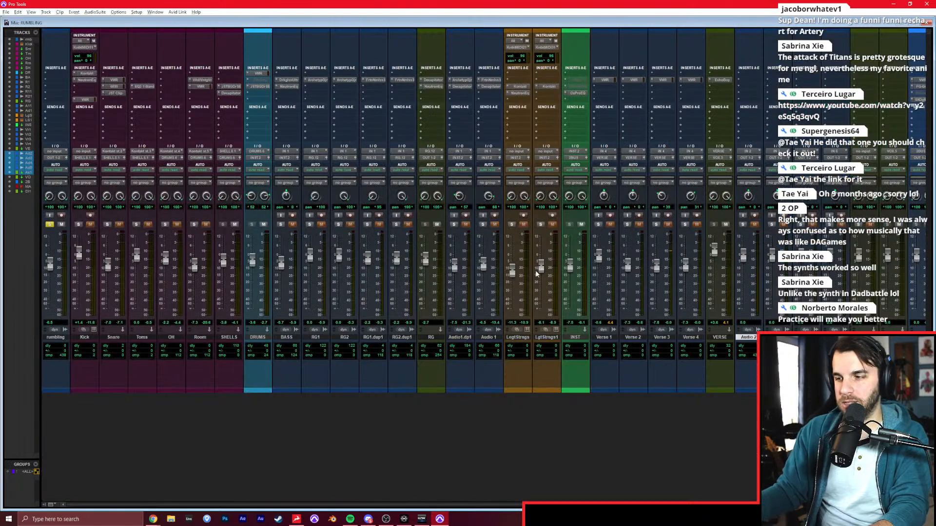
Rename the new stereo aux track after the four new audio tracks as SCREAMS.
{"action": "scroll", "coordinate": [589, 287], "scroll_direction": "right", "scroll_amount": 4}
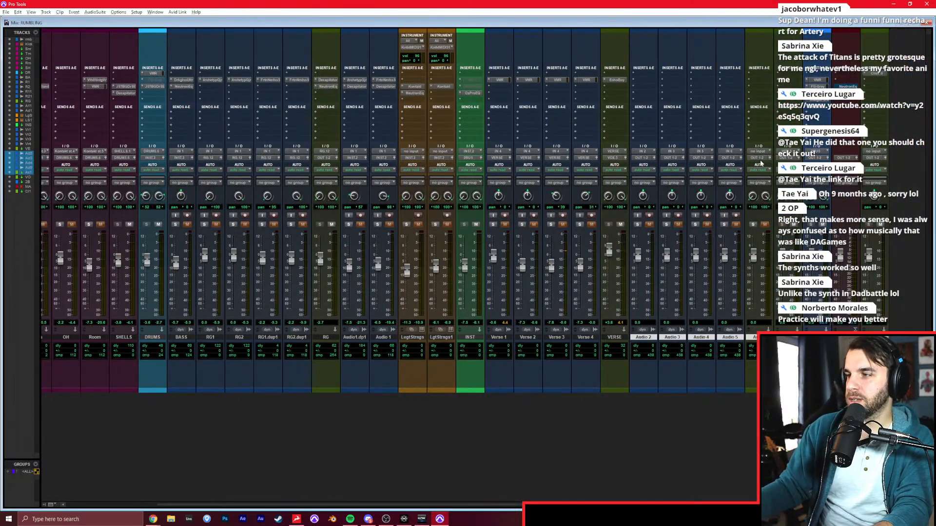
{"action": "double_click", "coordinate": [762, 337]}
{"action": "type", "text": "SCREAMS"}
{"action": "key", "text": "Return"}
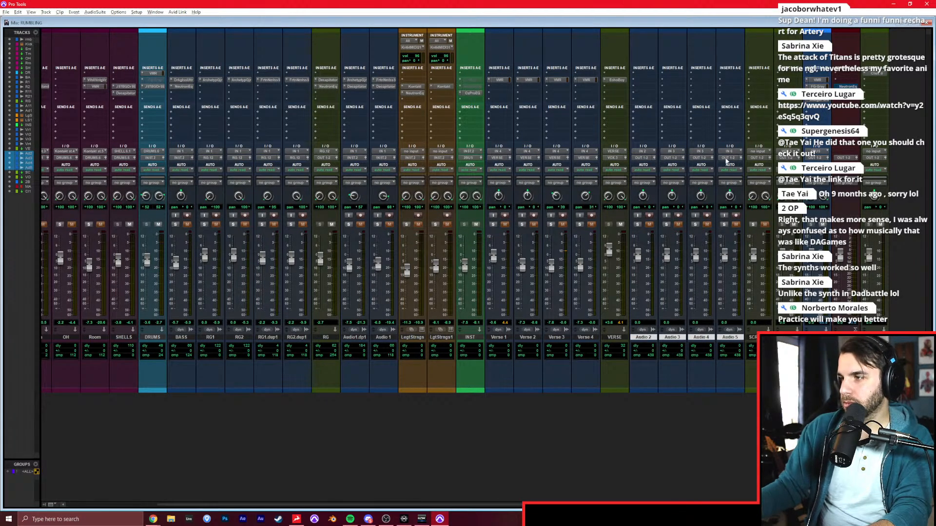
Route the outputs of the four new audio tracks to SCREAMS, and the output of SCREAMS to VOX.
{"action": "left_click", "coordinate": [727, 158]}
{"action": "mouse_move", "coordinate": [741, 195]}
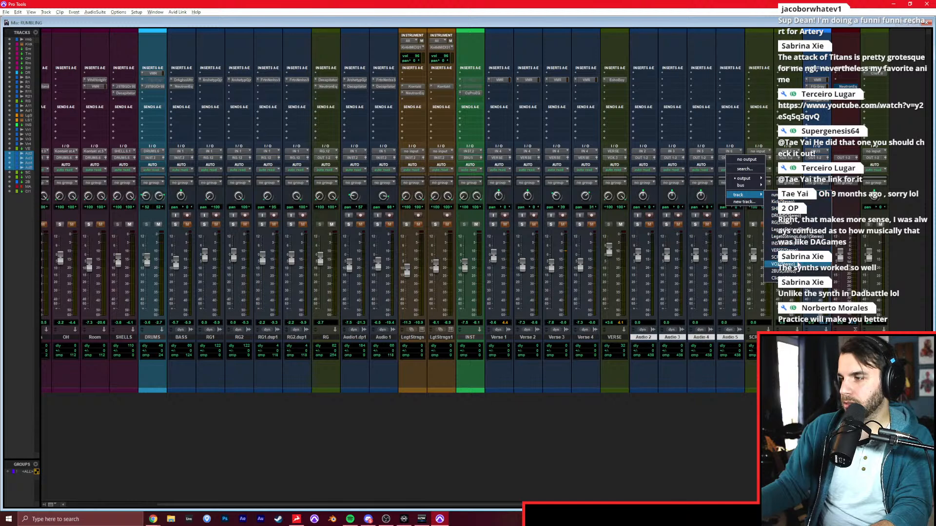
{"action": "left_click", "coordinate": [796, 259]}
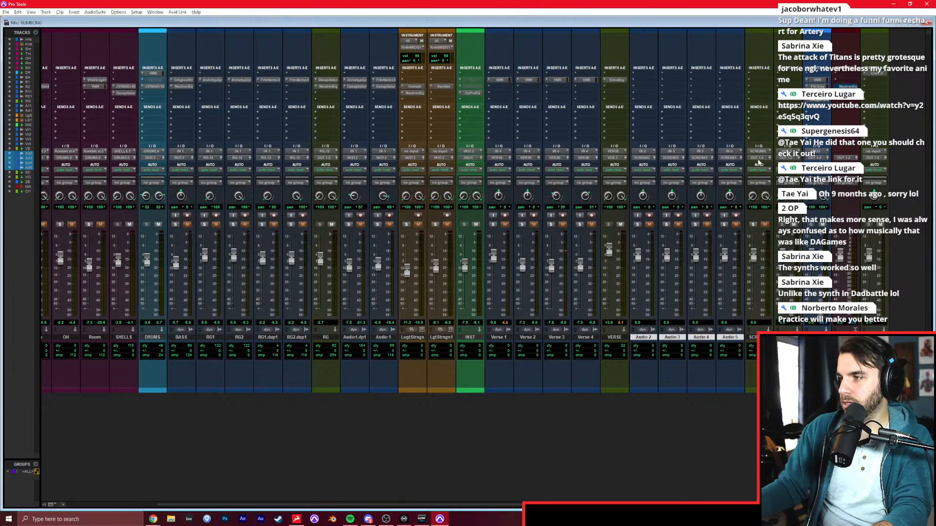
{"action": "left_click", "coordinate": [758, 158]}
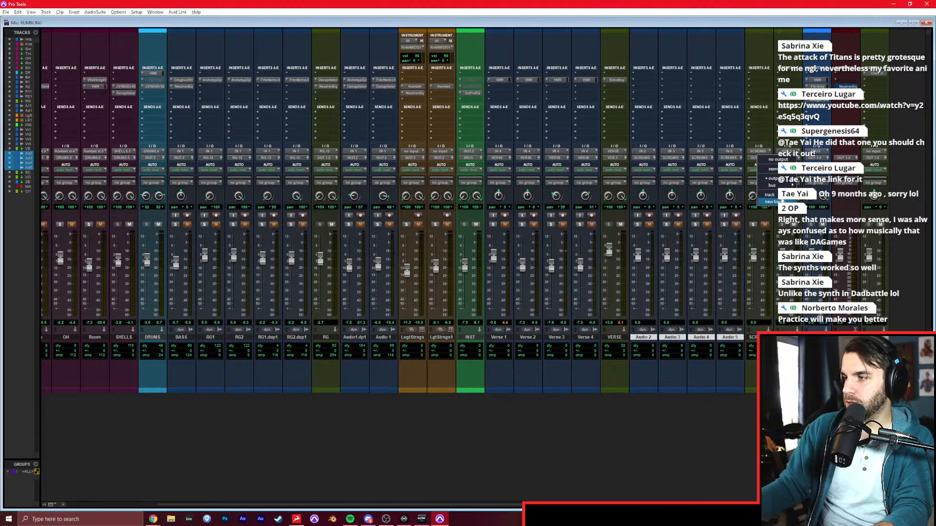
{"action": "mouse_move", "coordinate": [780, 195]}
{"action": "left_click", "coordinate": [825, 265]}
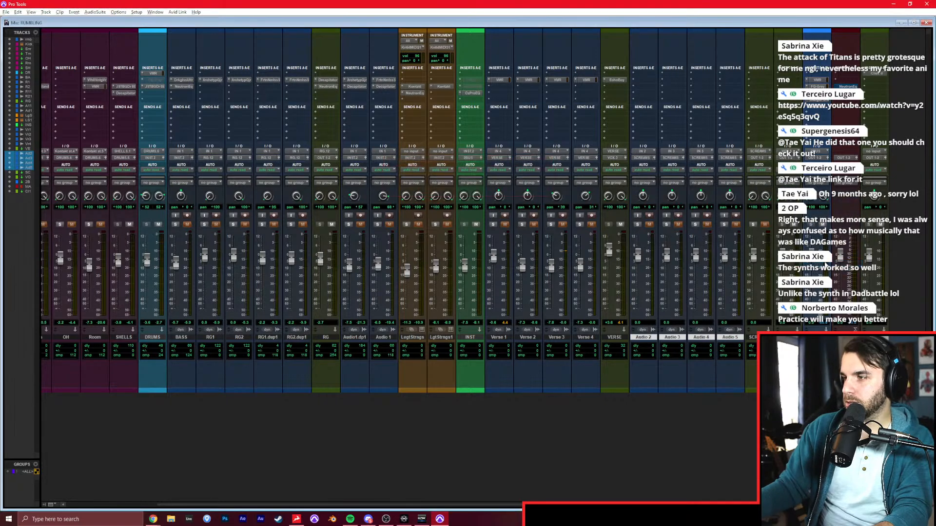
Rename the four new audio tracks, in order, LoScream1, LoScream2, HiScream1 and HiScream2.
{"action": "left_click", "coordinate": [730, 338]}
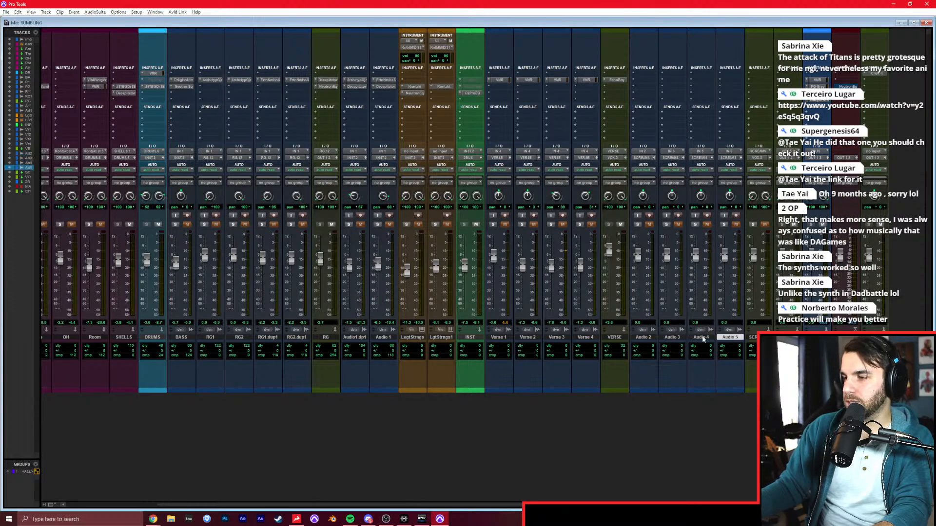
{"action": "left_click", "coordinate": [643, 337]}
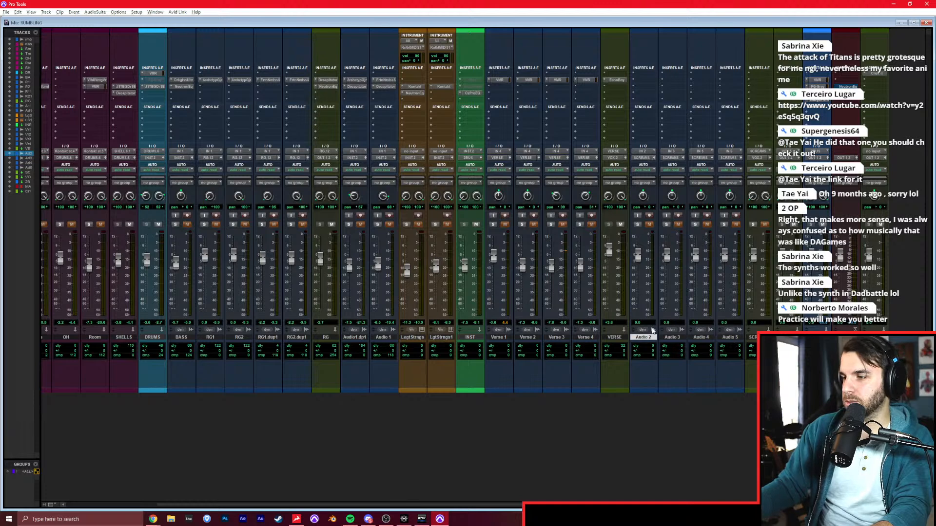
{"action": "double_click", "coordinate": [646, 338]}
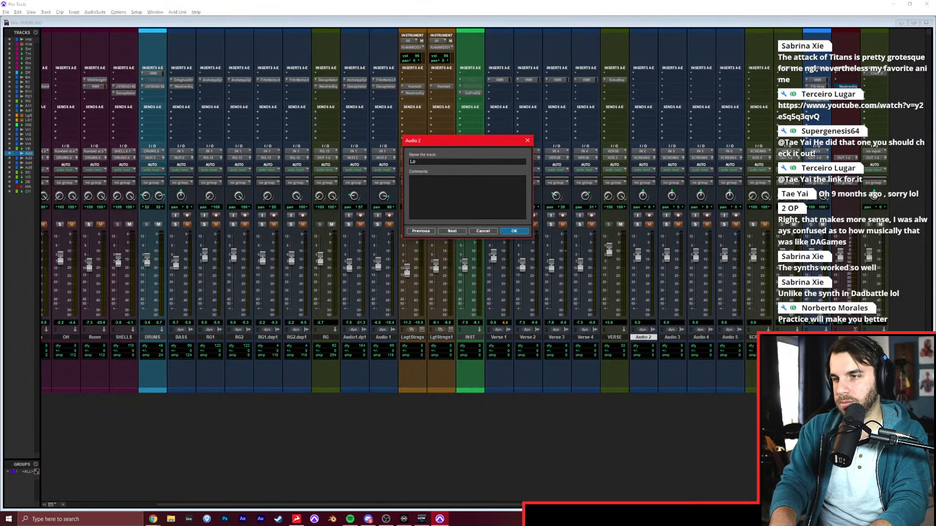
{"action": "key", "text": "ctrl+Right"}
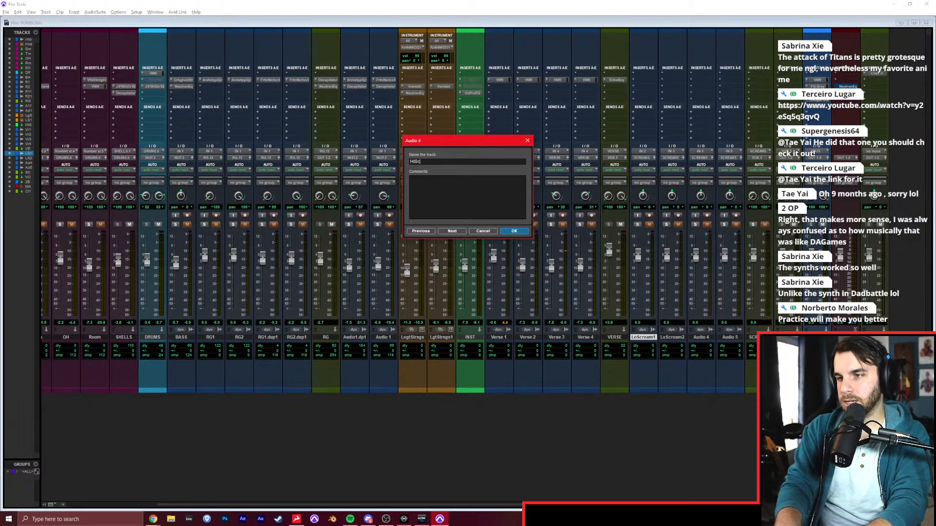
{"action": "key", "text": "ctrl+Right"}
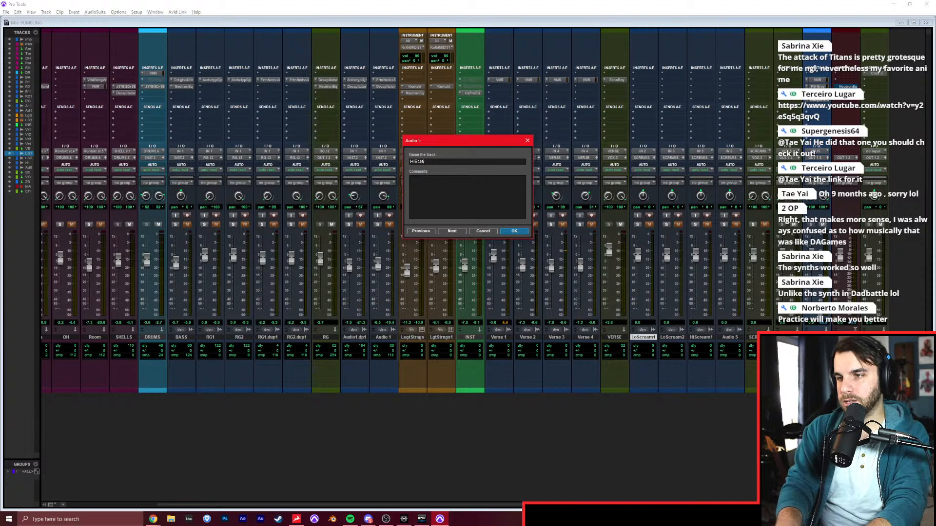
{"action": "type", "text": "HiScream2"}
{"action": "key", "text": "Return"}
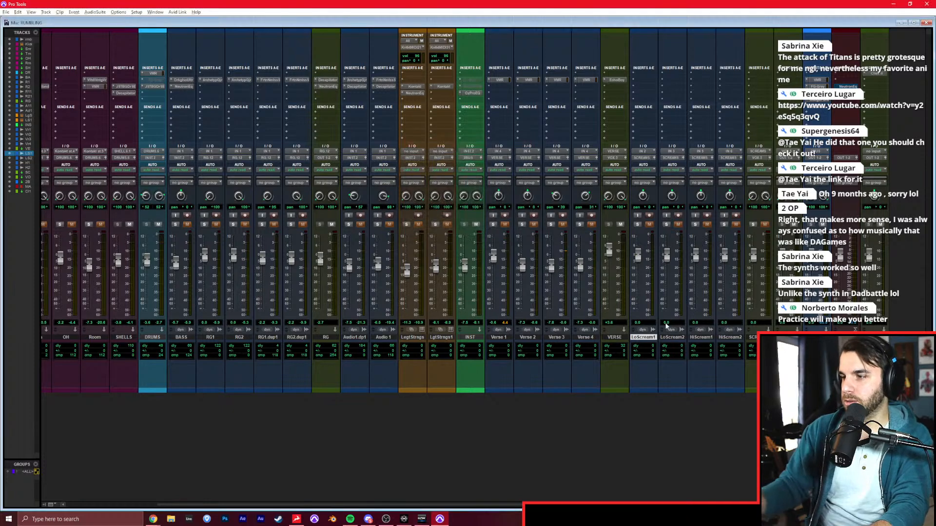
Set the input of all four scream tracks to IN 4, and record-arm and solo LoScream1.
{"action": "left_click", "coordinate": [734, 339], "text": "shift"}
{"action": "left_click", "coordinate": [648, 157]}
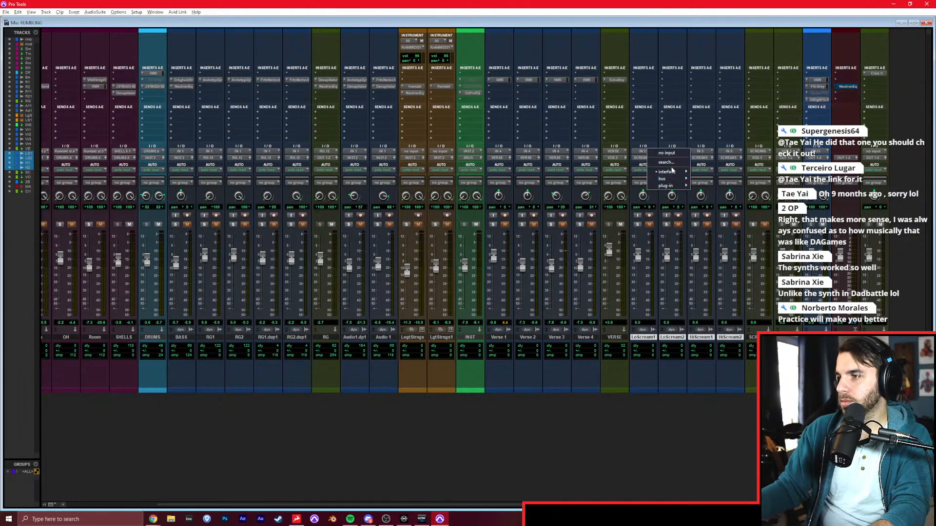
{"action": "mouse_move", "coordinate": [675, 172]}
{"action": "left_click", "coordinate": [713, 192]}
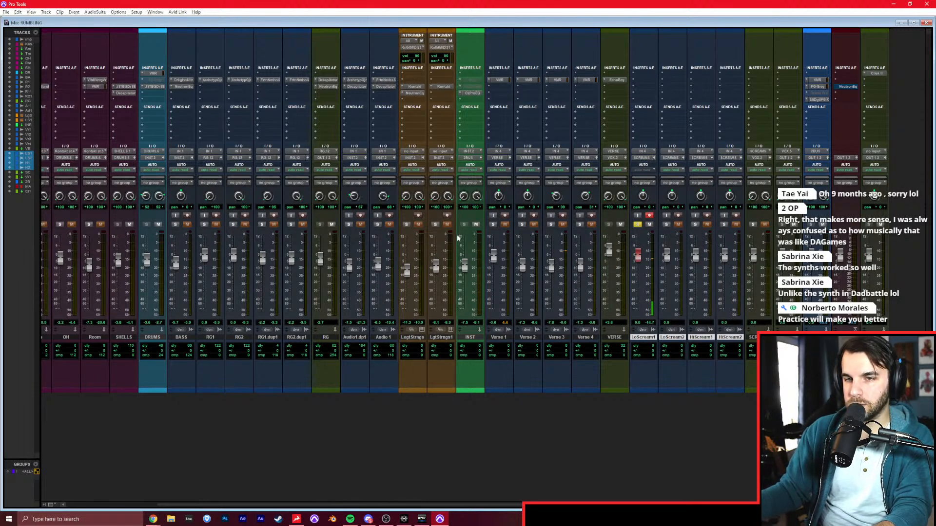
Insert Virtual Mix Rack on LoScream1 and raise the track's fader slightly.
{"action": "left_click", "coordinate": [644, 83]}
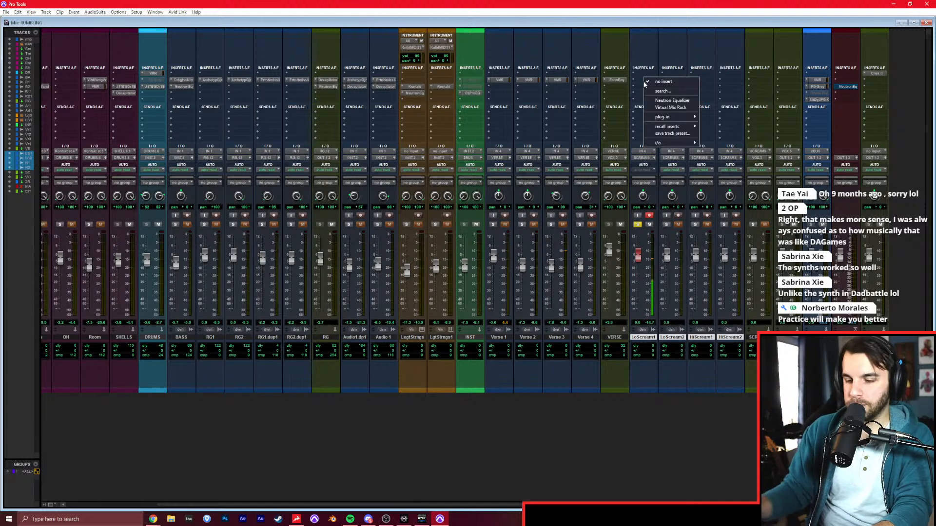
{"action": "type", "text": "vir"}
{"action": "key", "text": "Return"}
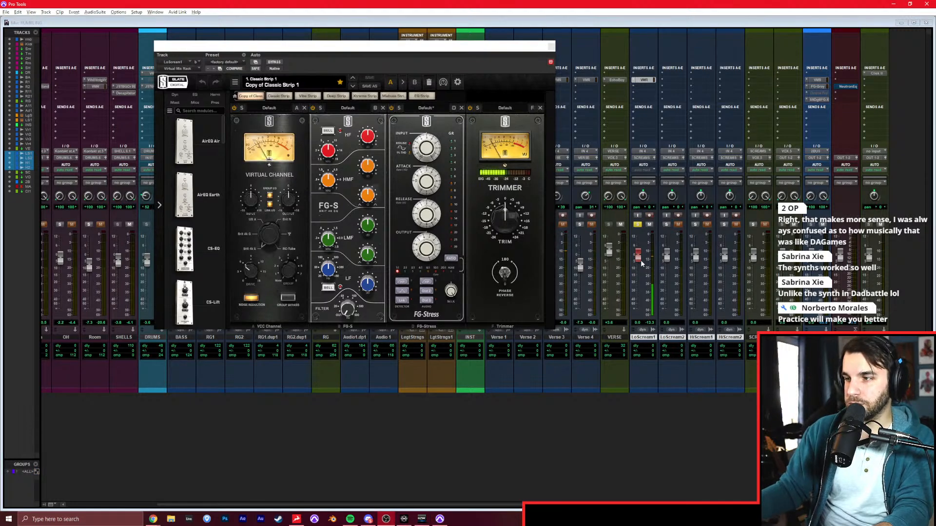
{"action": "left_click_drag", "start_coordinate": [642, 259], "coordinate": [655, 254]}
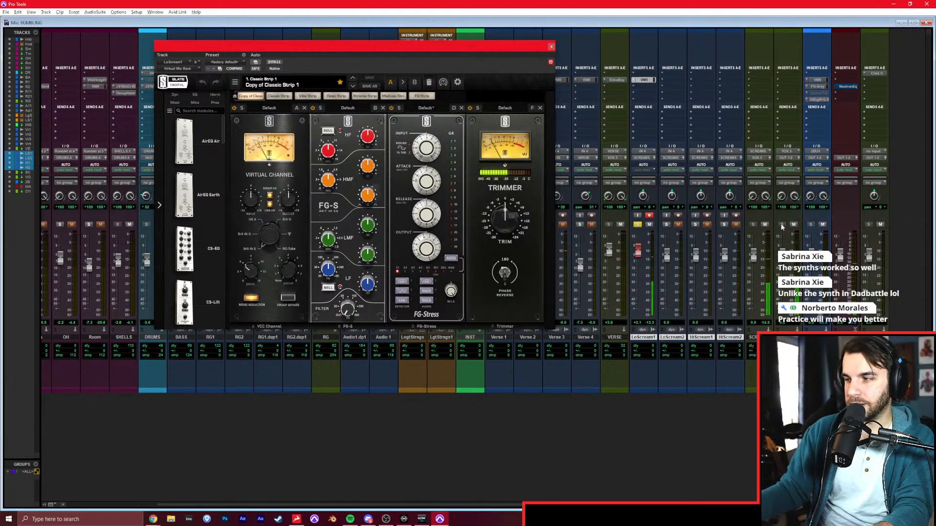
{"action": "left_click_drag", "start_coordinate": [641, 253], "coordinate": [641, 254]}
Adjust the FG-Stress input, ratio and attack and the FG-S high and low bands for LoScream1, then return to the Edit window.
{"action": "mouse_move", "coordinate": [431, 151]}
{"action": "left_mouse_down"}
{"action": "mouse_move", "coordinate": [439, 134]}
{"action": "mouse_move", "coordinate": [431, 158]}
{"action": "left_mouse_up"}
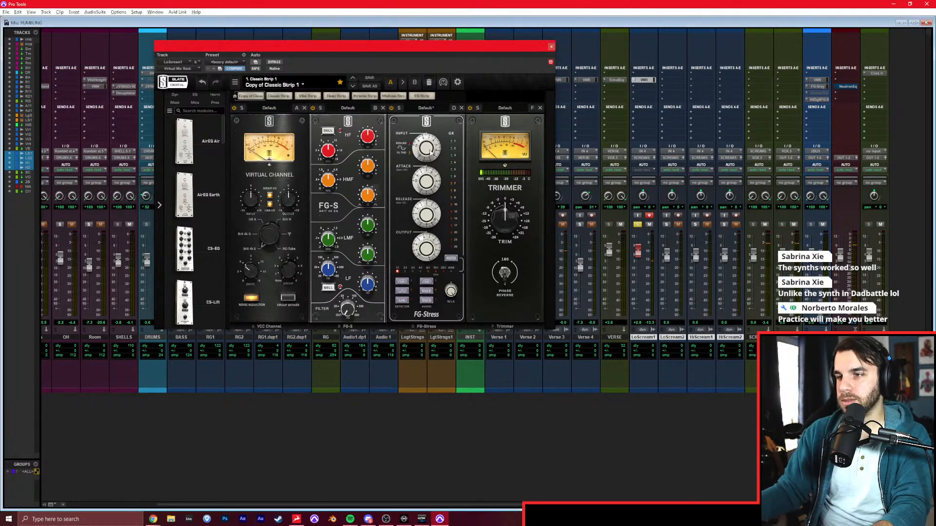
{"action": "left_click", "coordinate": [421, 271]}
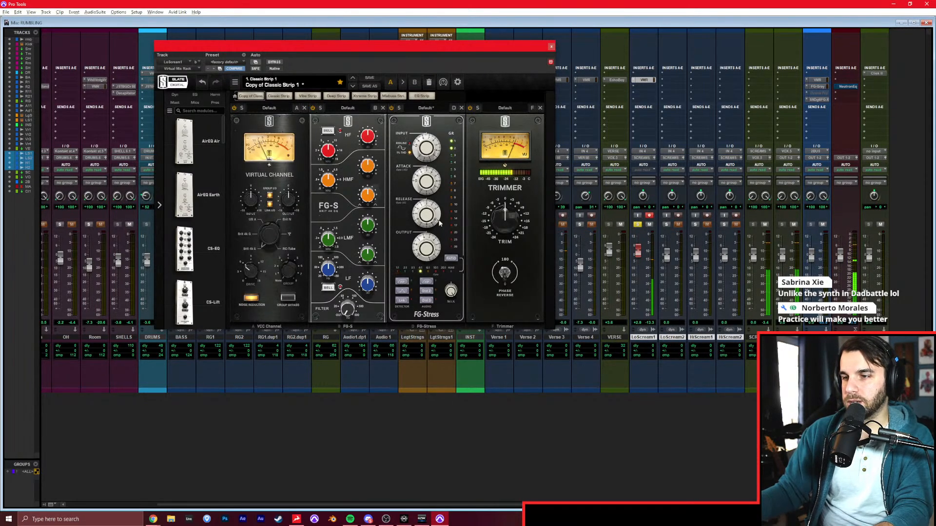
{"action": "left_click_drag", "start_coordinate": [428, 146], "coordinate": [430, 138]}
{"action": "left_click_drag", "start_coordinate": [428, 175], "coordinate": [428, 163]}
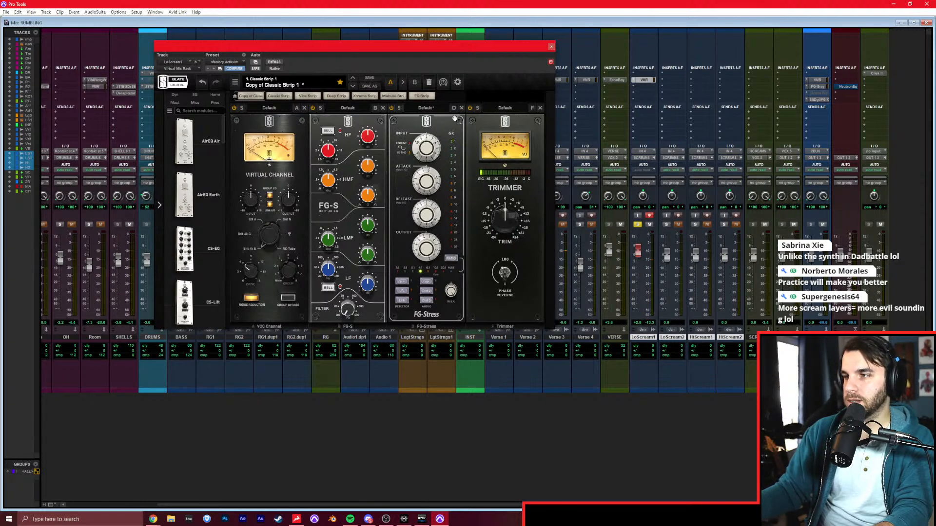
{"action": "mouse_move", "coordinate": [368, 137]}
{"action": "left_mouse_down"}
{"action": "mouse_move", "coordinate": [378, 120]}
{"action": "mouse_move", "coordinate": [365, 143]}
{"action": "left_mouse_up"}
{"action": "left_click_drag", "start_coordinate": [367, 277], "coordinate": [374, 276]}
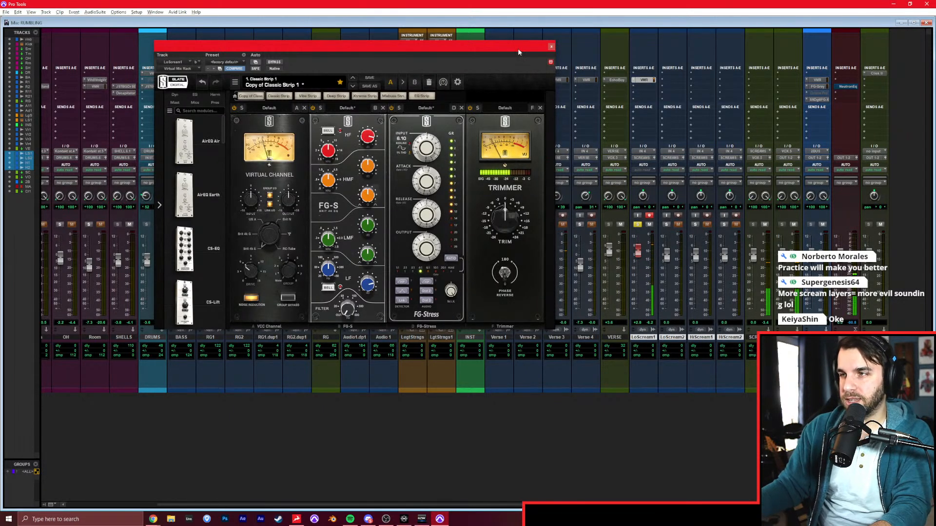
{"action": "left_click", "coordinate": [551, 47]}
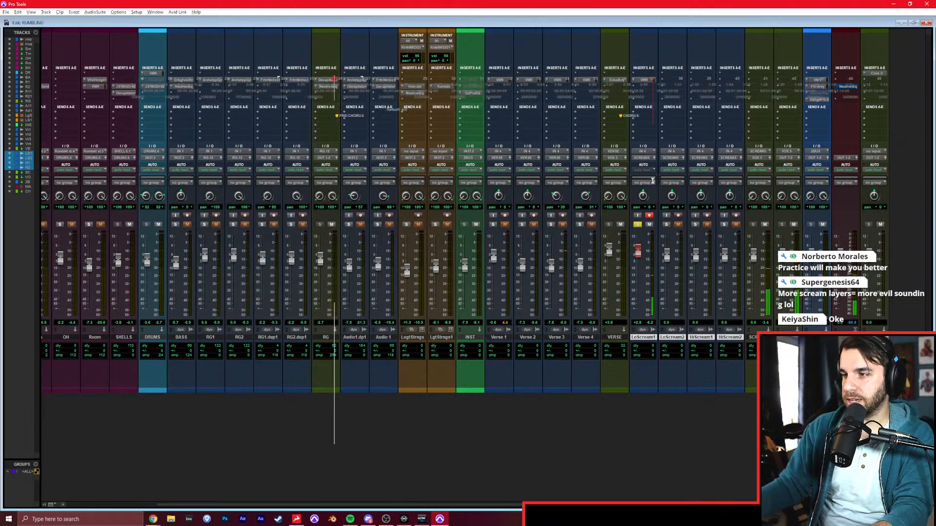
{"action": "key", "text": "ctrl+equal"}
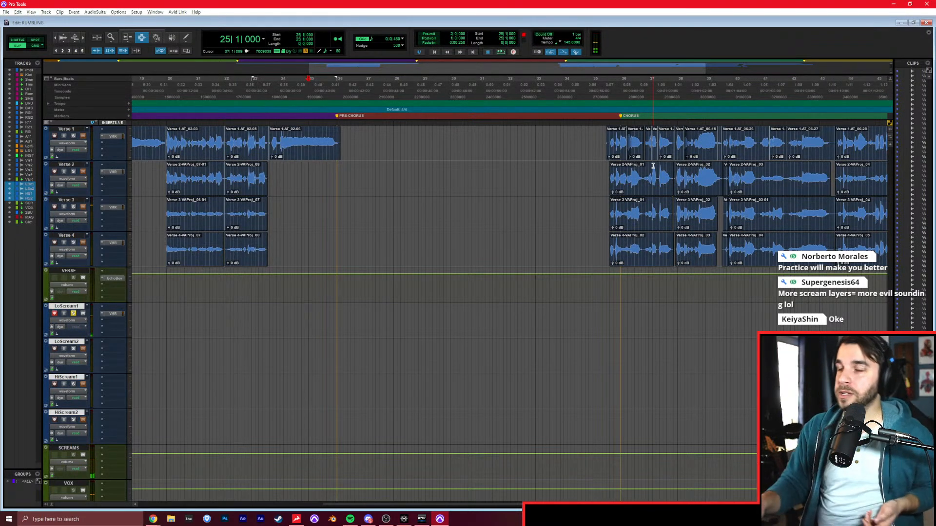
{"action": "key", "text": "ctrl+space"}
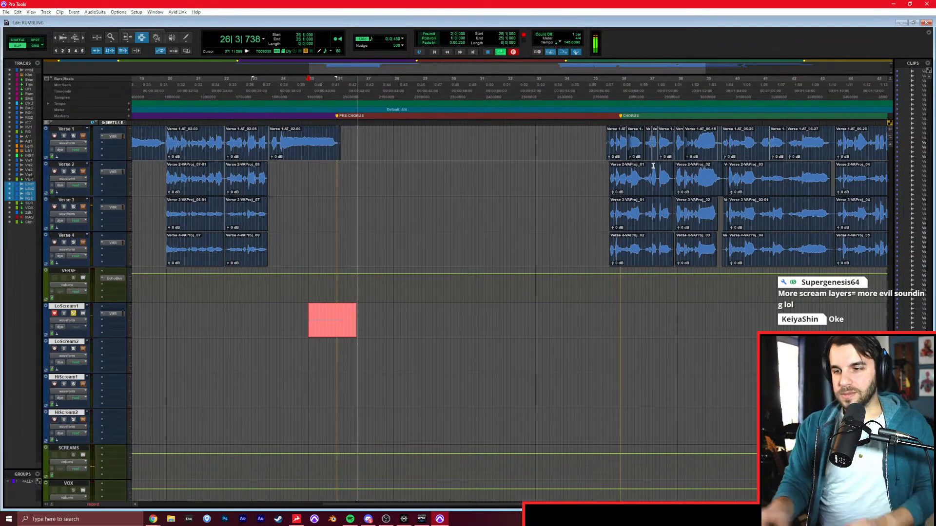
{"action": "key", "text": "space"}
{"action": "scroll", "coordinate": [109, 276], "scroll_direction": "up", "scroll_amount": 4}
{"action": "scroll", "coordinate": [109, 277], "scroll_direction": "up", "scroll_amount": 15}
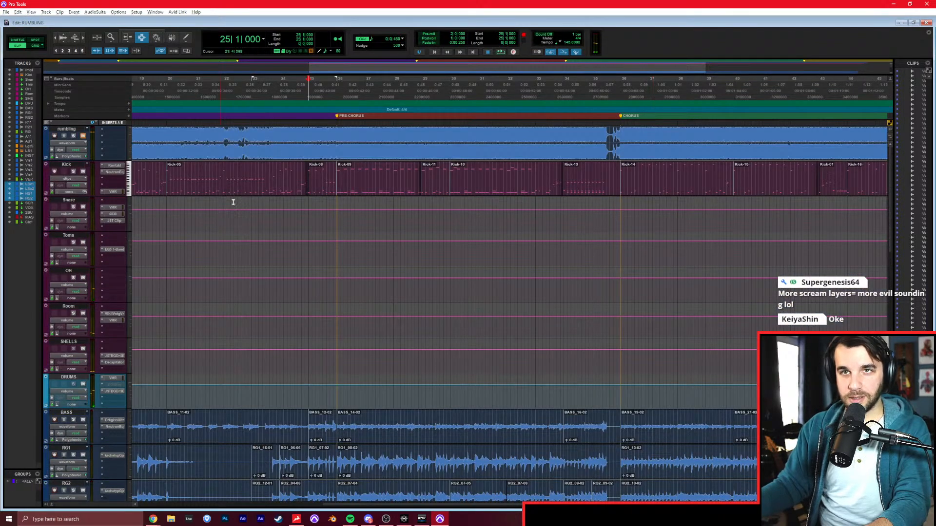
{"action": "scroll", "coordinate": [233, 202], "scroll_direction": "down", "scroll_amount": 15}
Record the first pre-chorus low screams on LoScream1, starting from 24|1|000.
{"action": "left_click", "coordinate": [278, 221]}
{"action": "key", "text": "ctrl+space"}
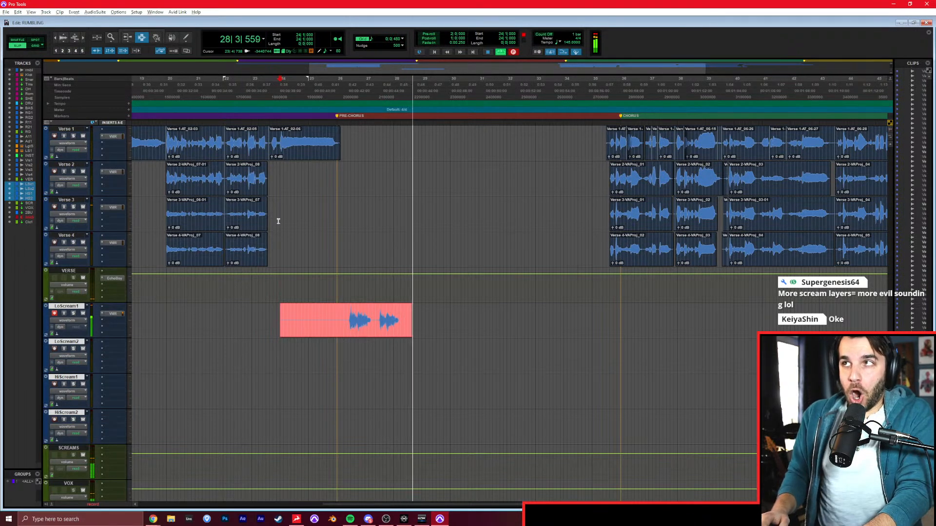
{"action": "key", "text": "space"}
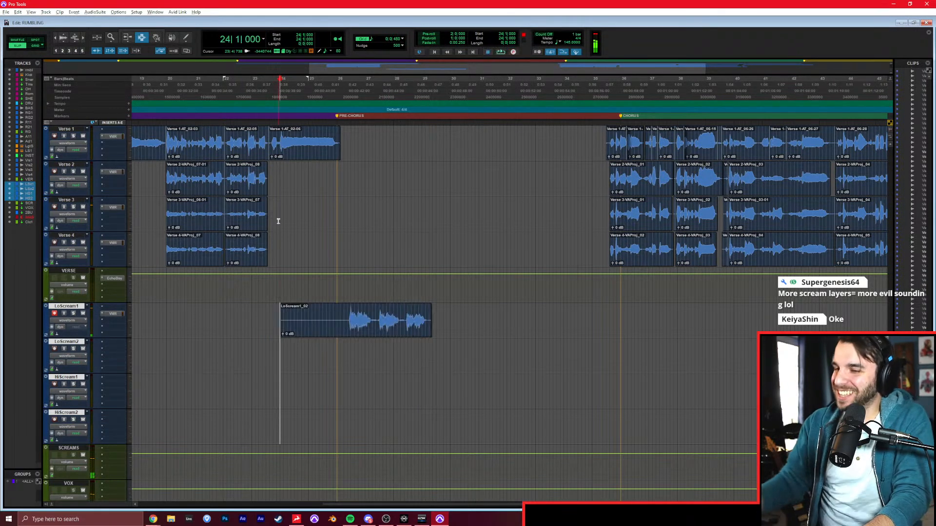
Switch to Grid mode and trim the end of the LoScream1 take to 28|1|000, removing the last scream.
{"action": "left_click", "coordinate": [411, 309]}
{"action": "key", "text": "ctrl+bracketright"}
{"action": "left_click", "coordinate": [486, 322]}
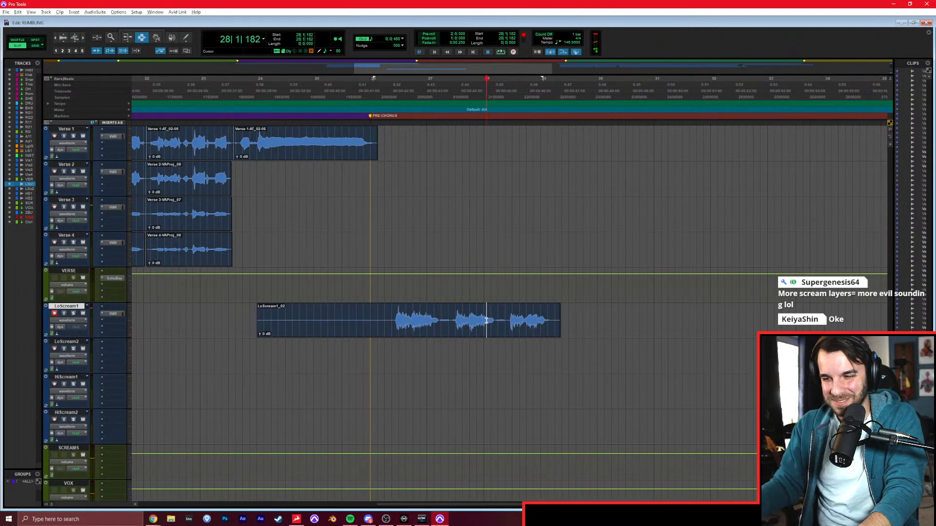
{"action": "key", "text": "s"}
{"action": "key", "text": "F4"}
{"action": "left_click", "coordinate": [485, 320]}
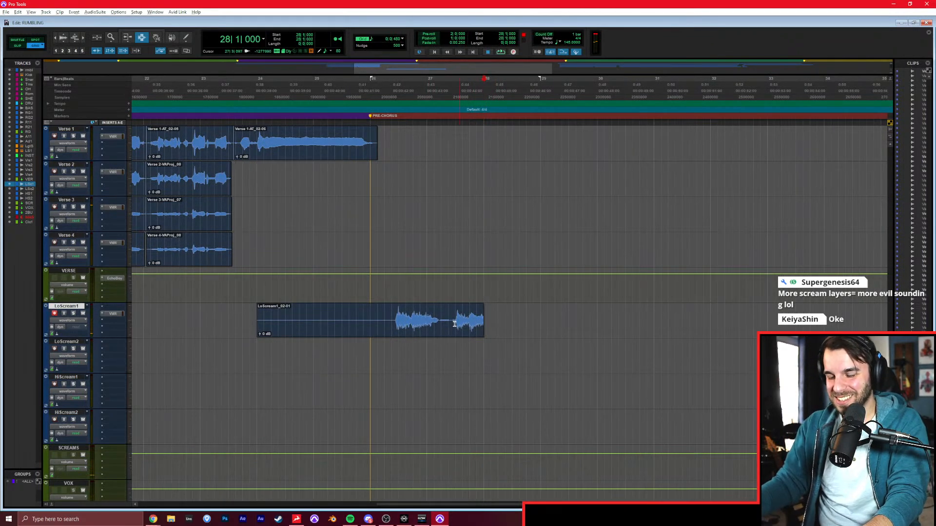
Record a continuation on LoScream1 from 27|1|000 and shift its boundary with the earlier take to just before the newly recorded screams.
{"action": "left_click", "coordinate": [429, 325]}
{"action": "key", "text": "ctrl+space"}
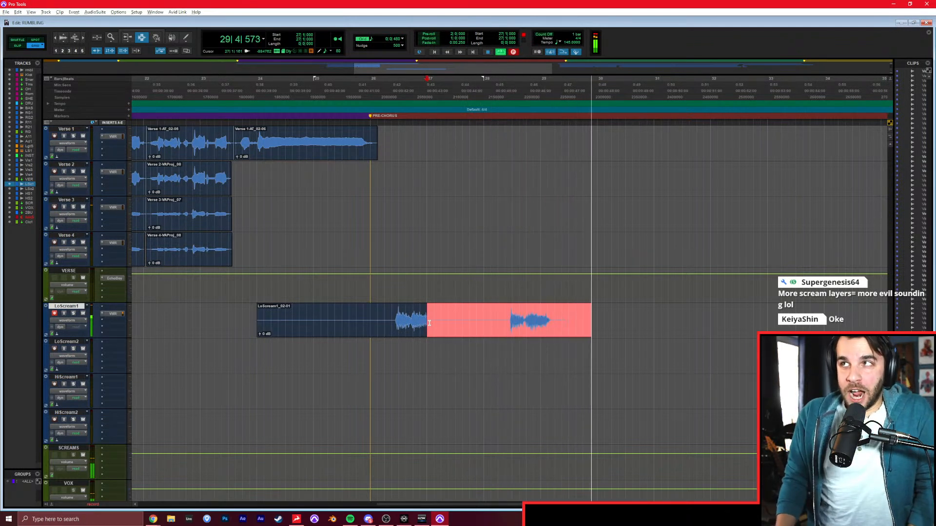
{"action": "key", "text": "space"}
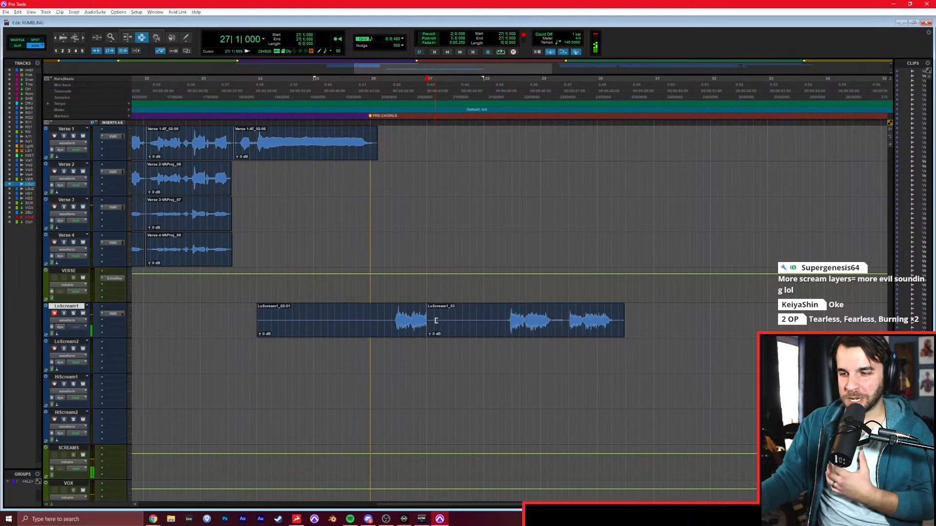
{"action": "left_click_drag", "start_coordinate": [433, 323], "coordinate": [509, 334]}
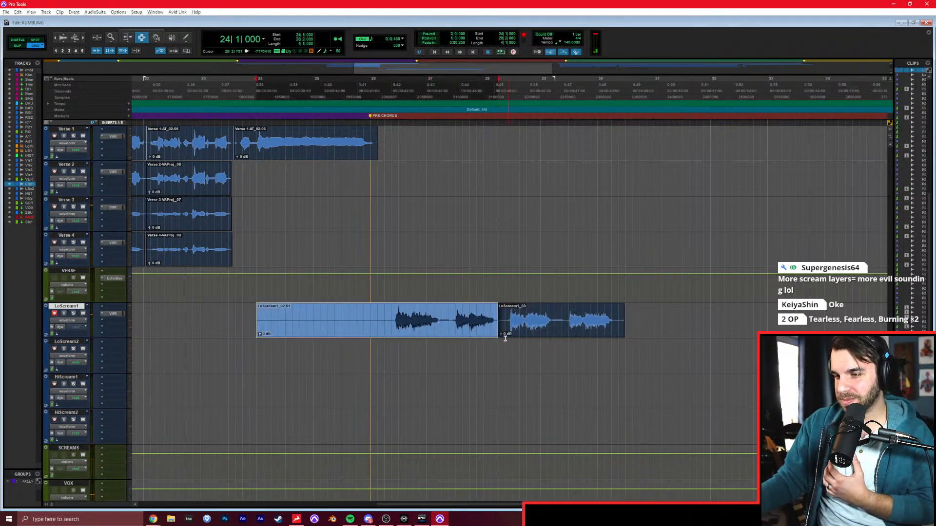
Copy the LoScream1 mix rack insert to LoScream2, arm LoScream2 and record the doubled pre-chorus low screams from 24|1|000.
{"action": "left_click", "coordinate": [485, 344]}
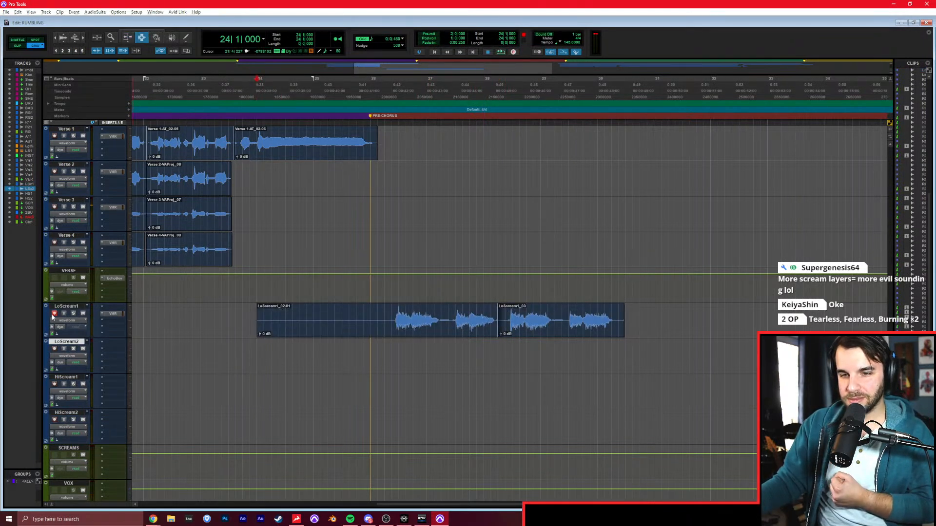
{"action": "left_click_drag", "start_coordinate": [114, 339], "coordinate": [109, 353]}
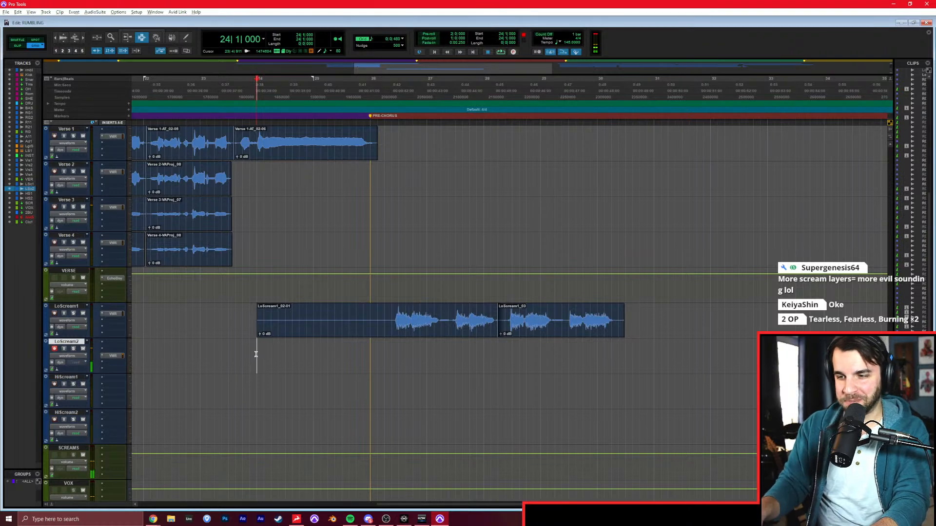
{"action": "key", "text": "ctrl+space"}
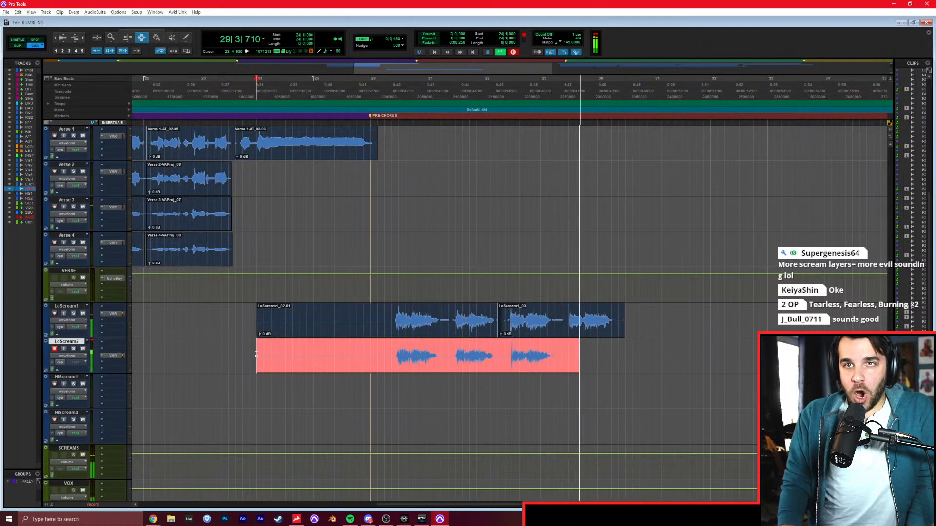
{"action": "key", "text": "space"}
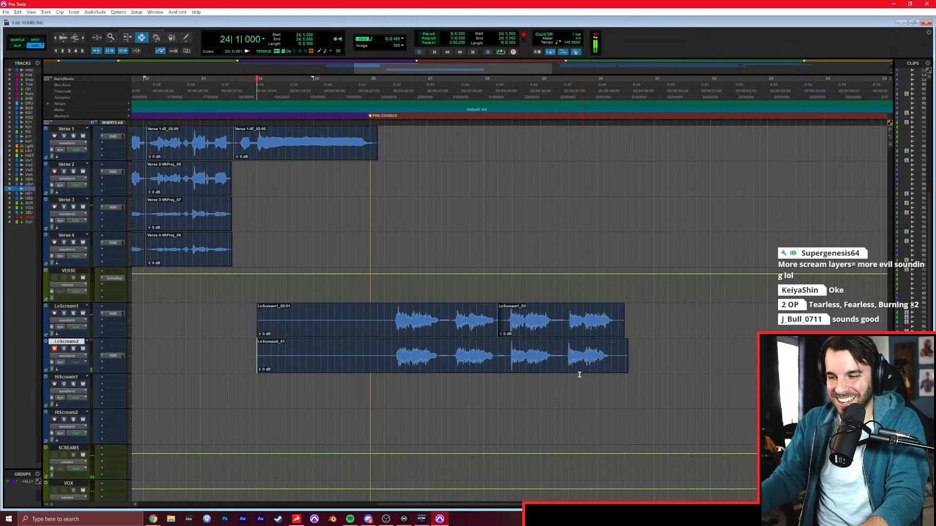
Re-record the end of the LoScream2 take from 28|1|000 and shift the boundary between the two clips to just before the last scream.
{"action": "key", "text": "s"}
{"action": "left_click", "coordinate": [492, 367]}
{"action": "left_click", "coordinate": [482, 367]}
{"action": "key", "text": "ctrl+space"}
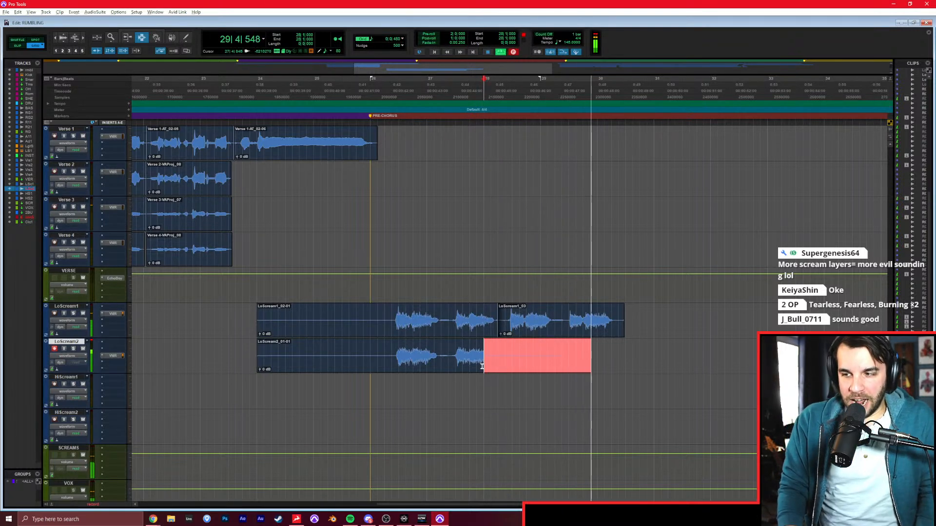
{"action": "key", "text": "space"}
{"action": "key", "text": "F6"}
{"action": "left_click_drag", "start_coordinate": [478, 362], "coordinate": [560, 370]}
{"action": "key", "text": "F7"}
Trim the starts of the LoScream1 and LoScream2 clips to the PRE-CHORUS marker at 26|1|000.
{"action": "left_click", "coordinate": [371, 324]}
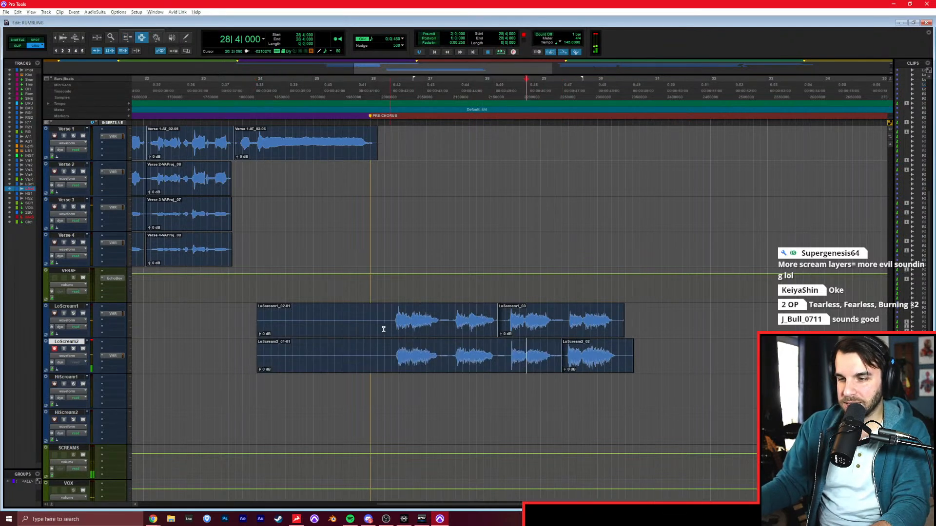
{"action": "key", "text": "a"}
{"action": "key", "text": "semicolon"}
{"action": "key", "text": "a"}
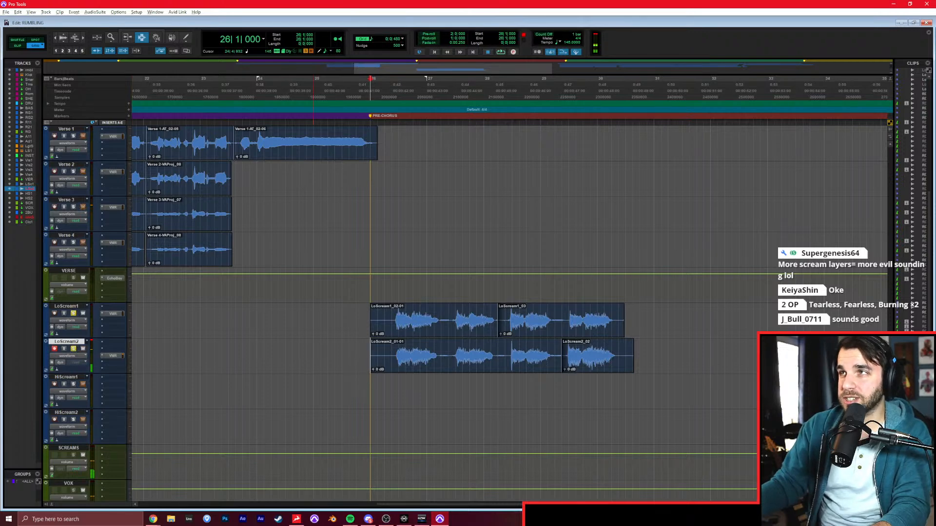
Disarm LoScream2 in the Mix window and pan LoScream1 and LoScream2 100 to opposite sides, then return to the Edit window.
{"action": "key", "text": "alt+Tab"}
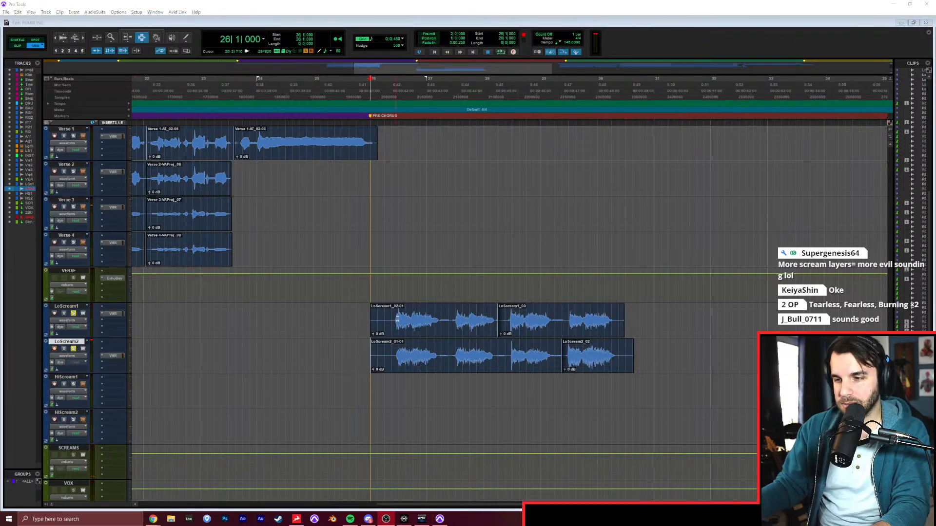
{"action": "key", "text": "alt+Tab"}
{"action": "key", "text": "ctrl+equal"}
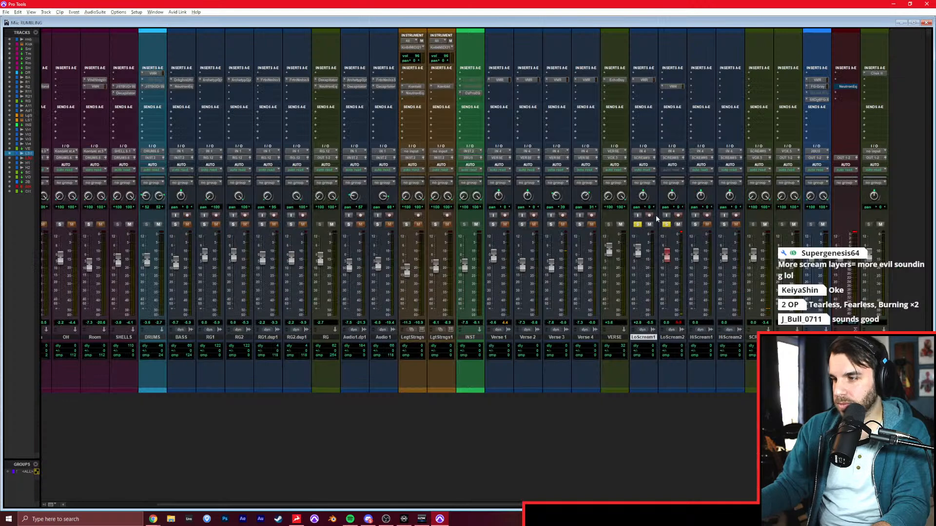
{"action": "left_click", "coordinate": [678, 215]}
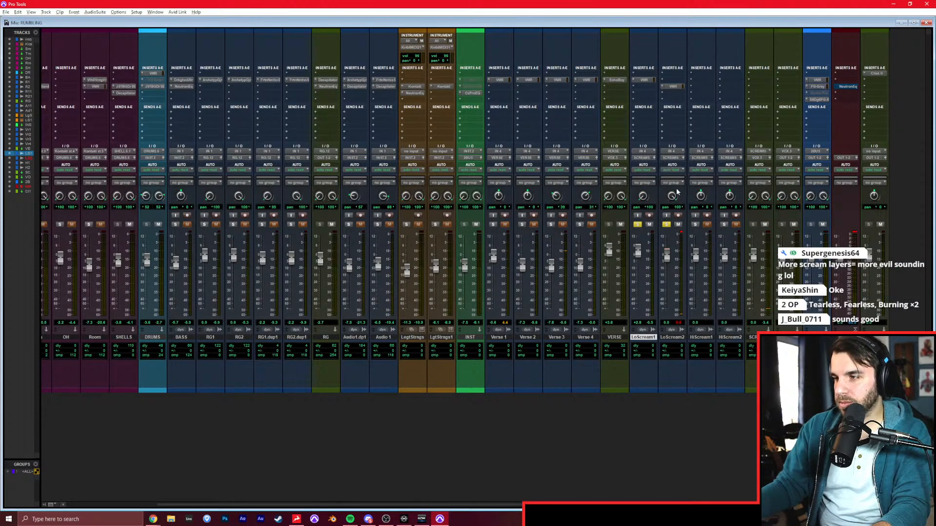
{"action": "key", "text": "ctrl+equal"}
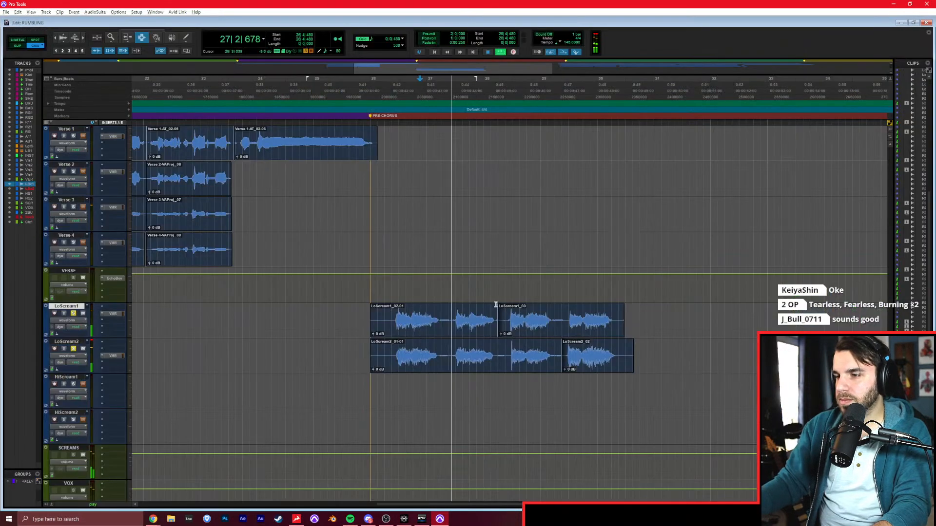
Play both low scream tracks from 26|1|000 to 31|1|000 while adjusting LoScream1's FG-S low-mid band, then clear their solos.
{"action": "left_click_drag", "start_coordinate": [390, 321], "coordinate": [654, 359]}
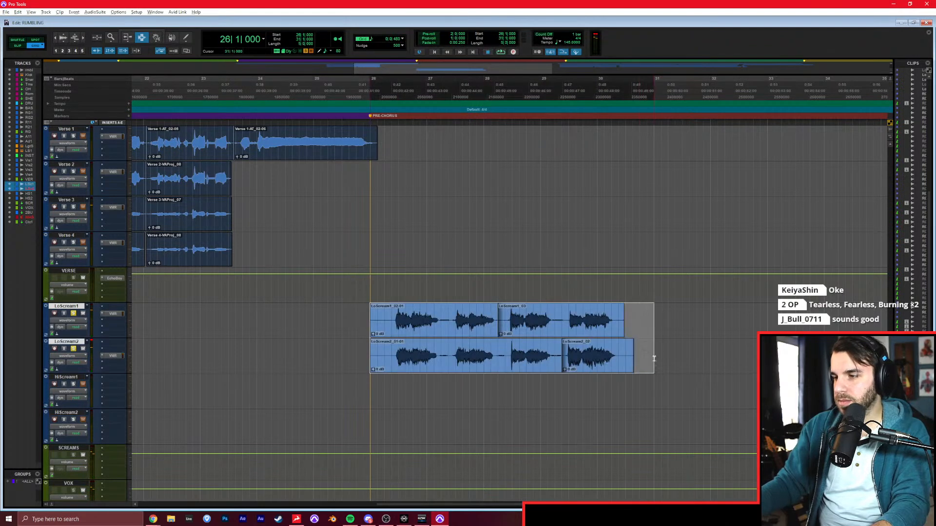
{"action": "key", "text": "space"}
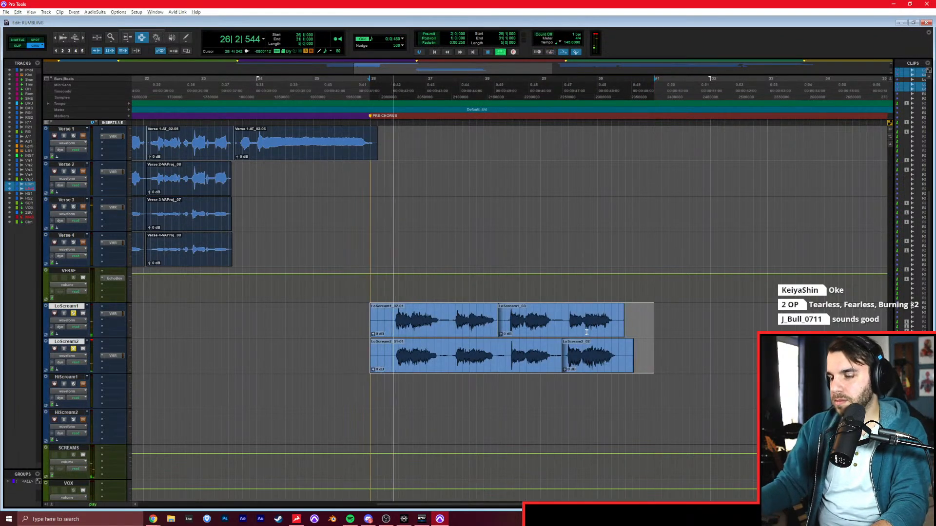
{"action": "key", "text": "ctrl+equal"}
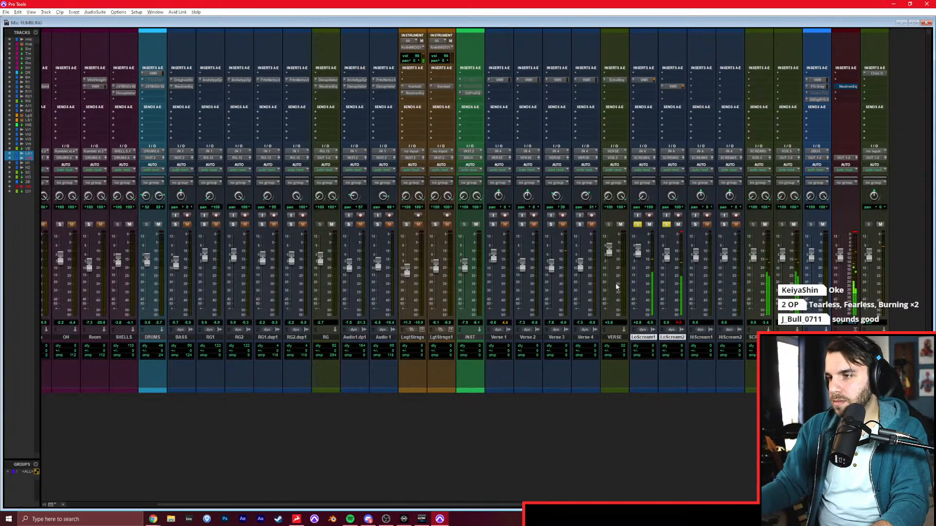
{"action": "left_click", "coordinate": [643, 80]}
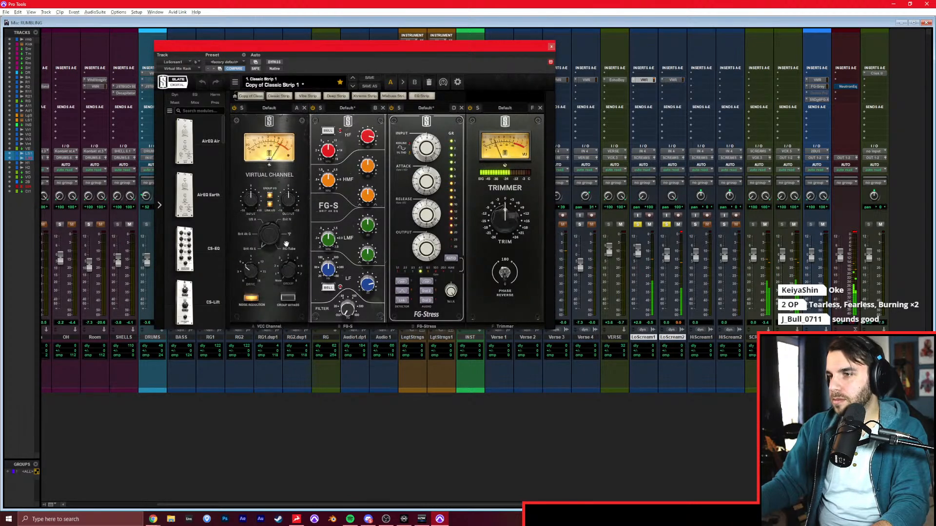
{"action": "left_click_drag", "start_coordinate": [369, 228], "coordinate": [370, 208]}
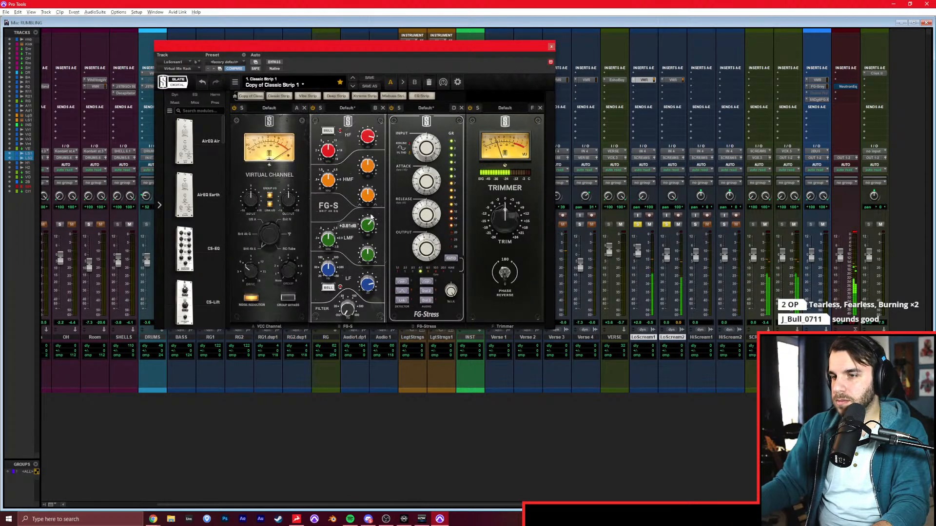
{"action": "left_click_drag", "start_coordinate": [328, 238], "coordinate": [361, 238]}
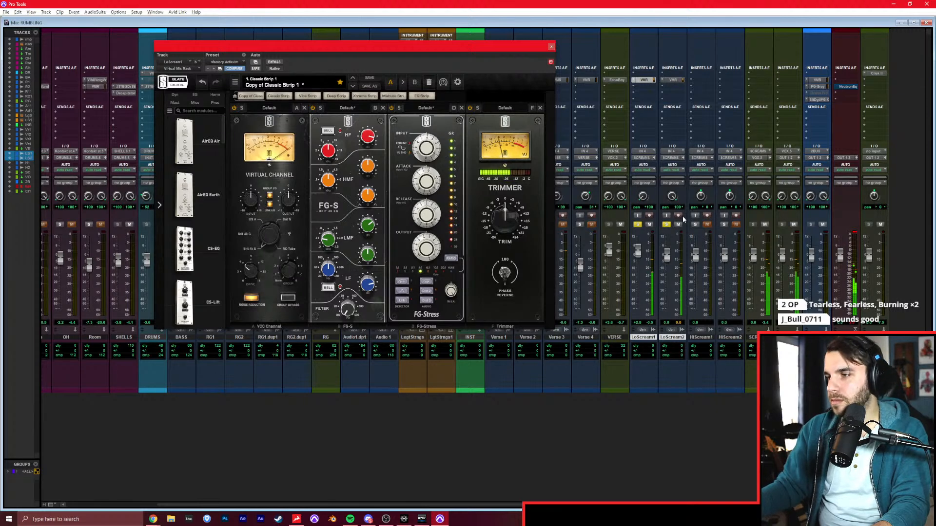
{"action": "left_click", "coordinate": [666, 225], "text": "alt"}
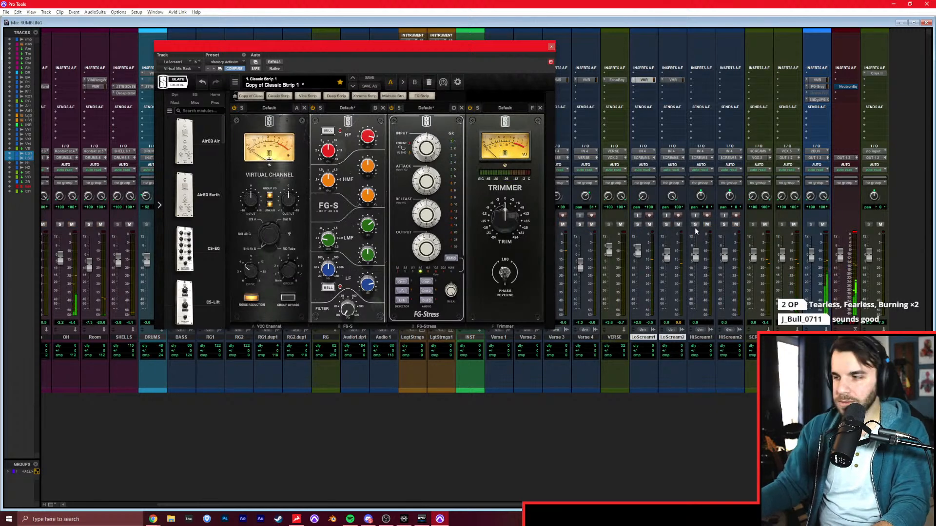
Insert the ML4000 ML1 mastering limiter on the SCREAMS bus and adjust it during playback.
{"action": "left_click", "coordinate": [753, 82]}
{"action": "type", "text": "c4"}
{"action": "key", "text": "Return"}
{"action": "left_click", "coordinate": [551, 46]}
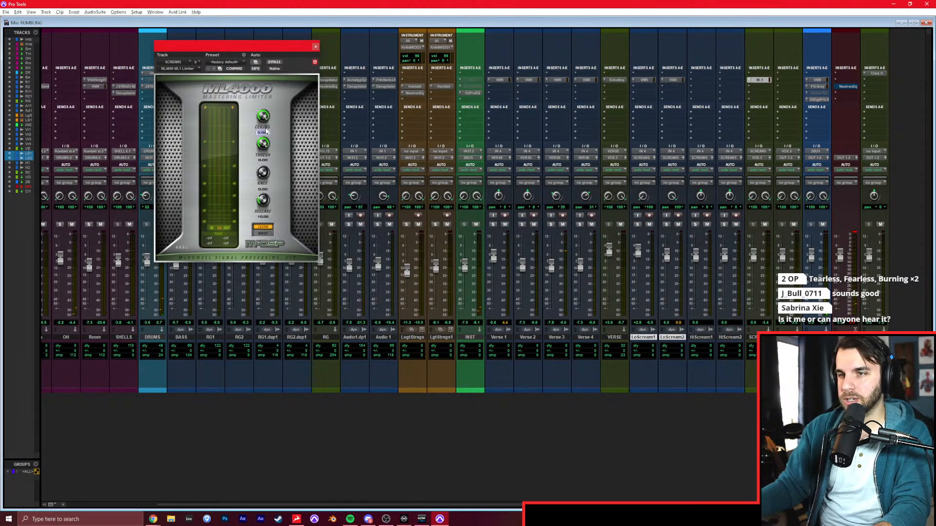
{"action": "key", "text": "space"}
{"action": "left_click_drag", "start_coordinate": [267, 179], "coordinate": [260, 176]}
{"action": "key", "text": "space"}
{"action": "left_click", "coordinate": [316, 46]}
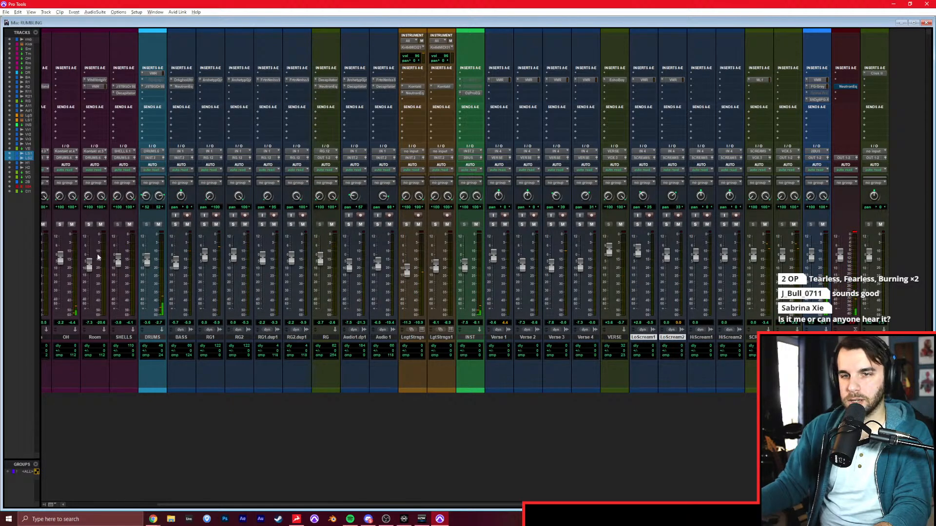
Remove the solo from the rumbling reference track and lower the LoScream1 fader against the full mix.
{"action": "scroll", "coordinate": [75, 252], "scroll_direction": "left", "scroll_amount": 3}
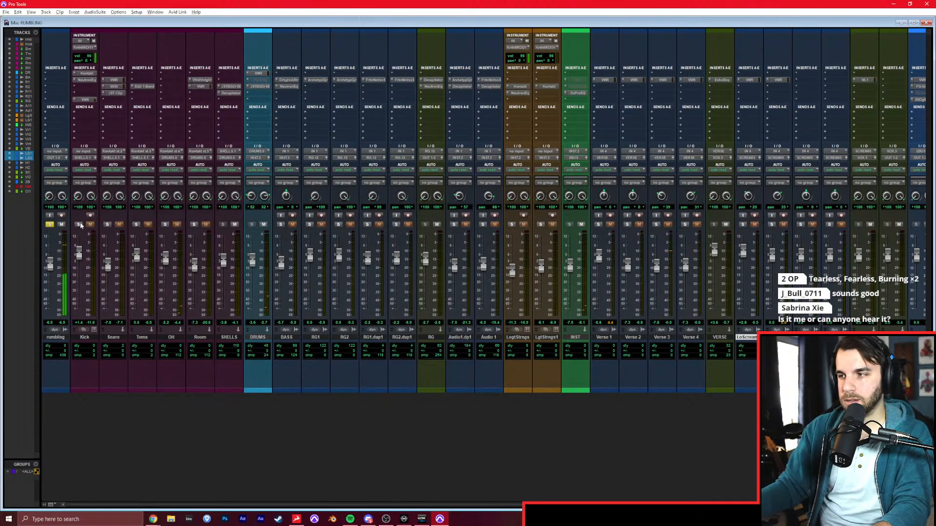
{"action": "scroll", "coordinate": [190, 229], "scroll_direction": "right", "scroll_amount": 3}
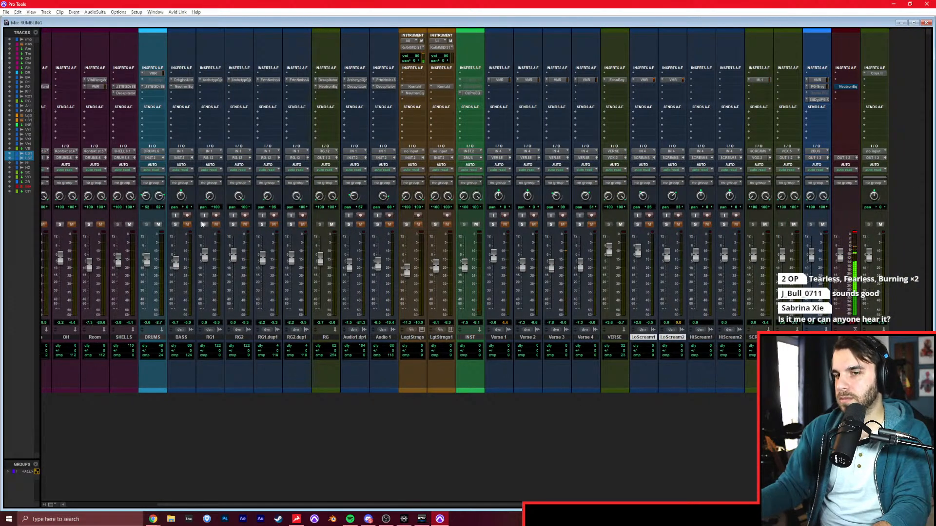
{"action": "scroll", "coordinate": [137, 223], "scroll_direction": "left", "scroll_amount": 3}
{"action": "scroll", "coordinate": [362, 241], "scroll_direction": "right", "scroll_amount": 3}
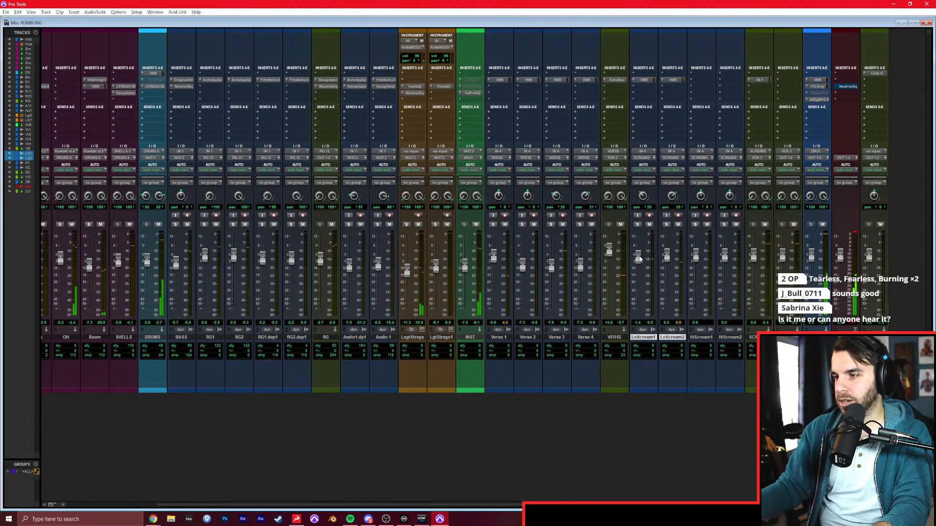
Pan HiScream1 40 to the left, arm it for recording and copy the low scream tracks' mix rack insert onto it.
{"action": "left_click_drag", "start_coordinate": [697, 197], "coordinate": [697, 204]}
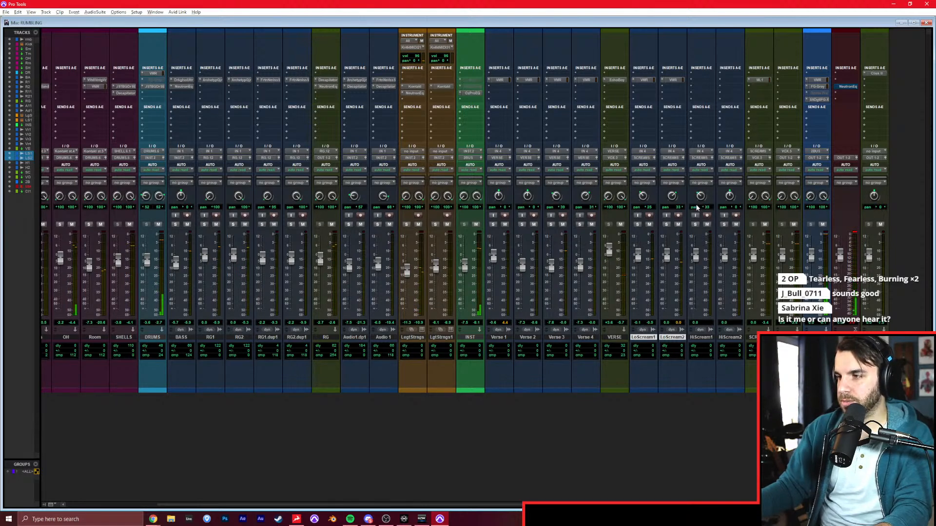
{"action": "left_click", "coordinate": [697, 225]}
{"action": "left_click", "coordinate": [706, 215]}
{"action": "left_click", "coordinate": [694, 224]}
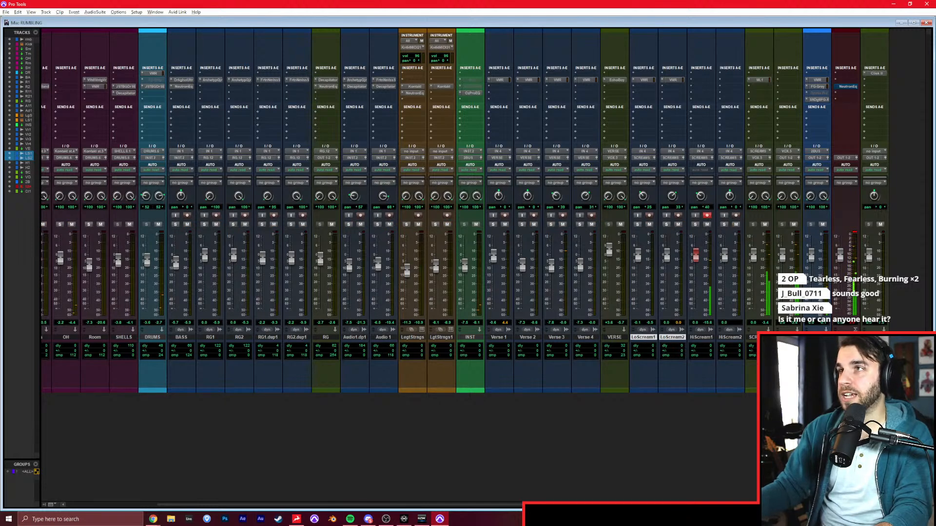
{"action": "mouse_move", "coordinate": [672, 80]}
{"action": "left_mouse_down"}
{"action": "mouse_move", "coordinate": [697, 82]}
{"action": "mouse_move", "coordinate": [675, 80]}
{"action": "left_mouse_up"}
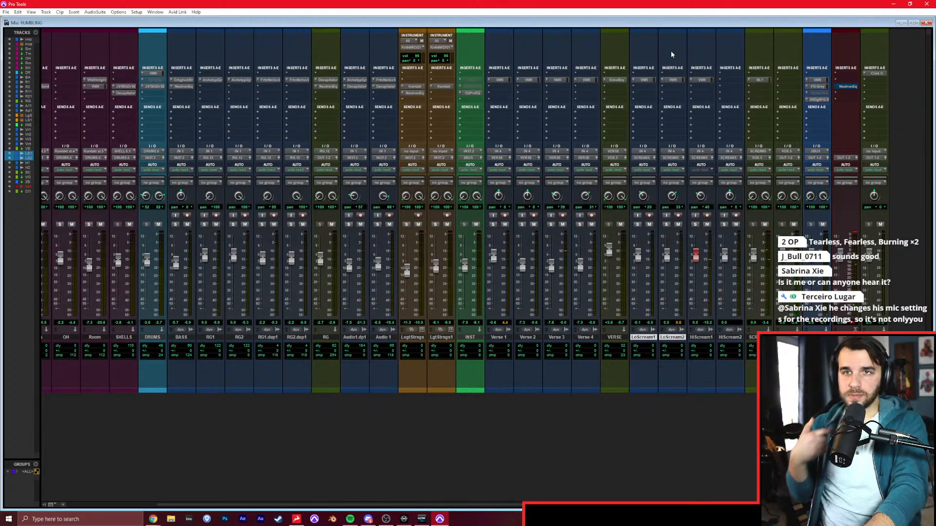
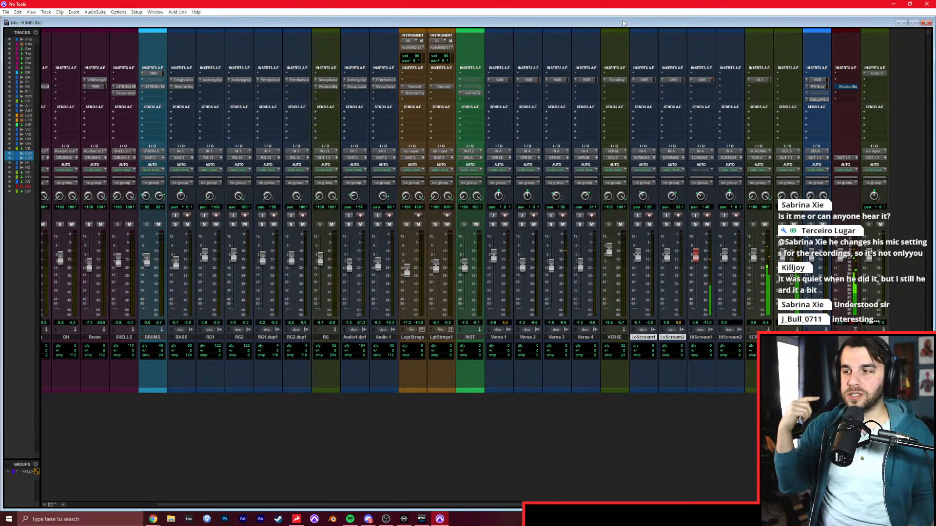
Record a high scream take for the pre-chorus on HiScream1, starting from 25|1|000.
{"action": "key", "text": "ctrl+equal"}
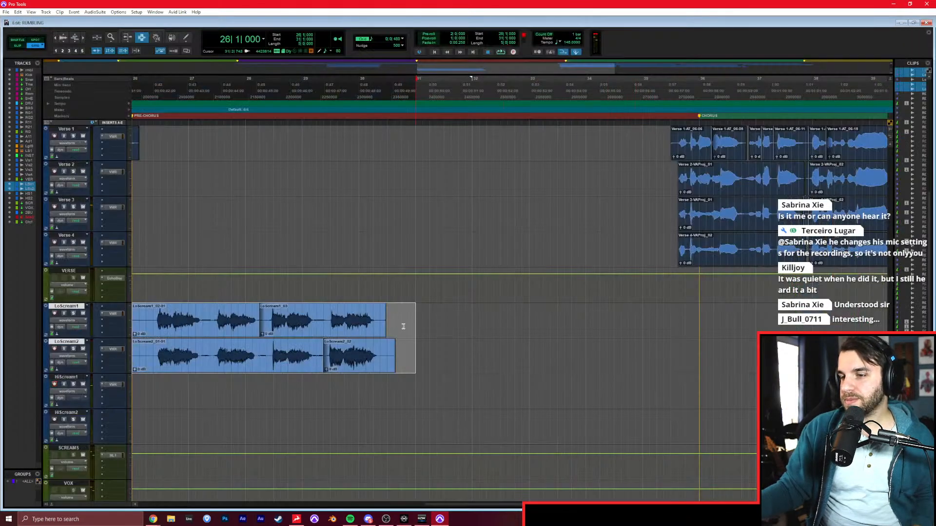
{"action": "scroll", "coordinate": [300, 378], "scroll_direction": "left", "scroll_amount": 3}
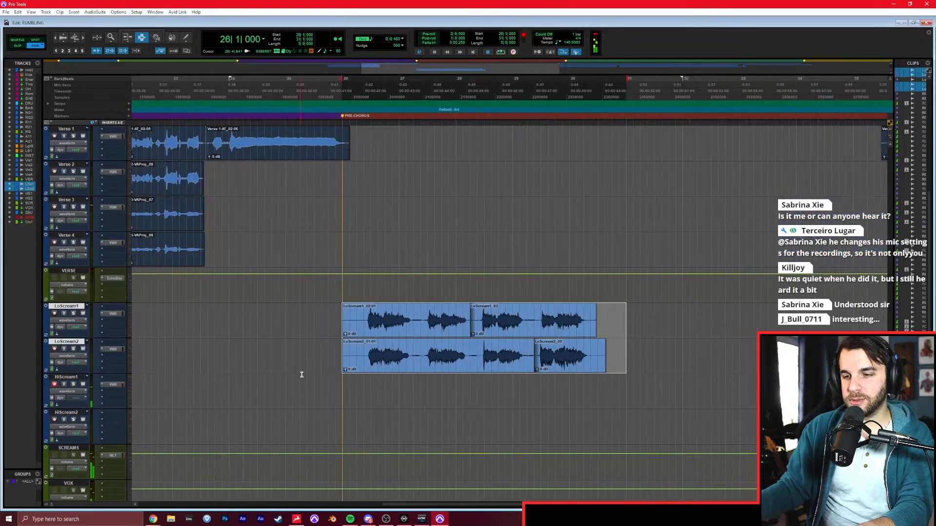
{"action": "left_click", "coordinate": [344, 386]}
{"action": "key", "text": "ctrl+space"}
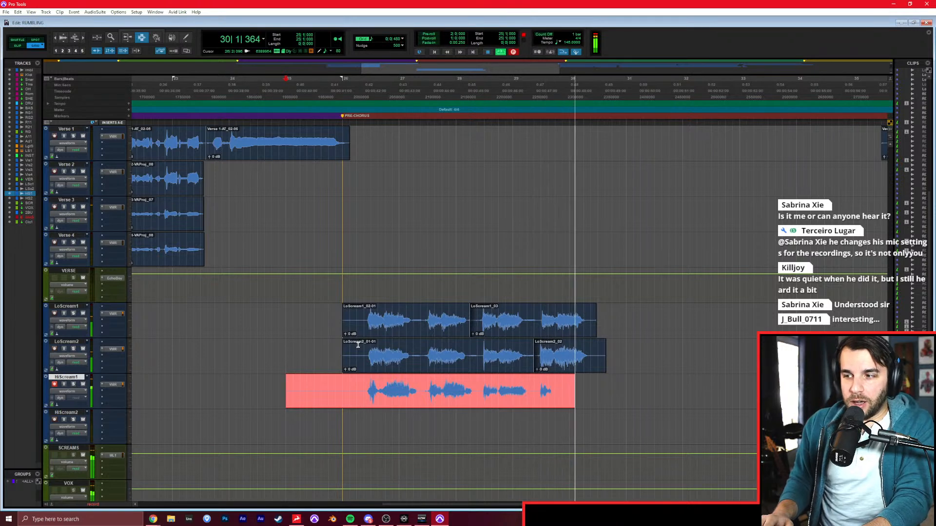
{"action": "key", "text": "space"}
Disarm HiScream1, record a doubled high scream take on HiScream2 from 25|1|000, and disarm that track.
{"action": "left_click", "coordinate": [54, 384]}
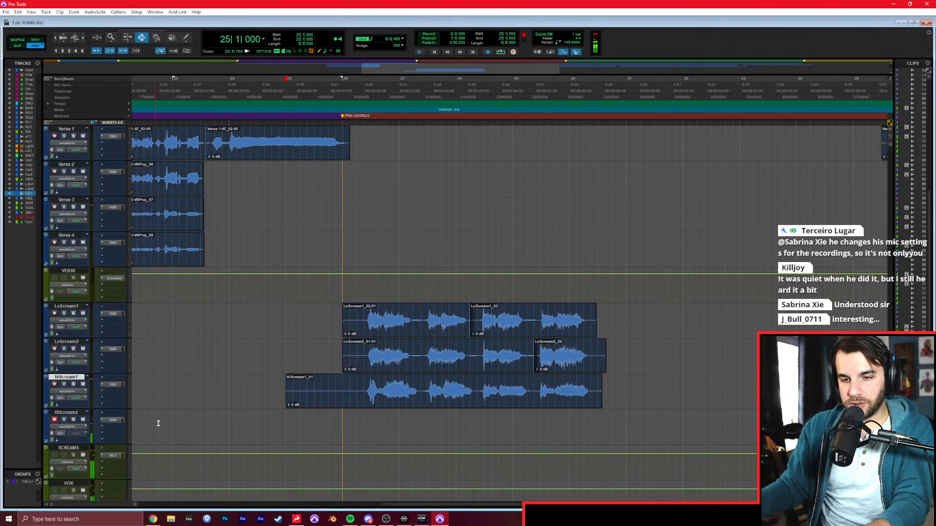
{"action": "key", "text": "ctrl+space"}
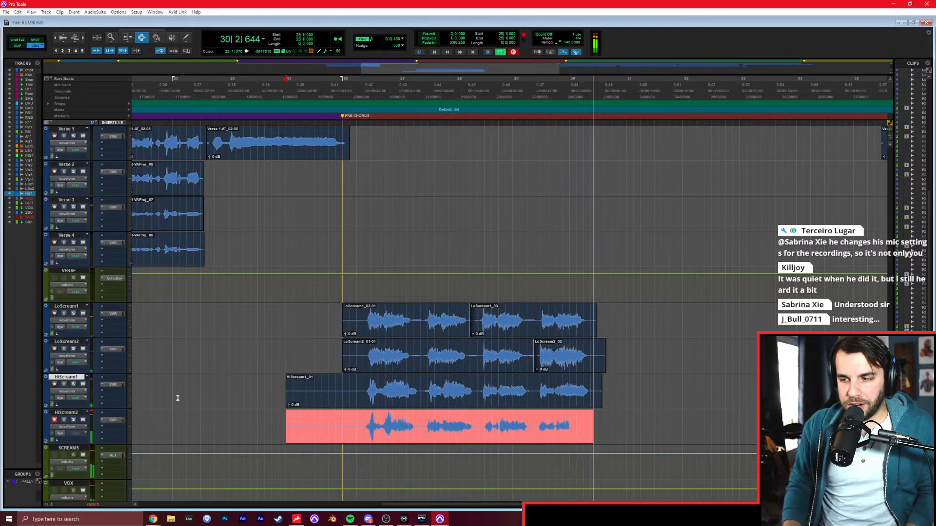
{"action": "key", "text": "space"}
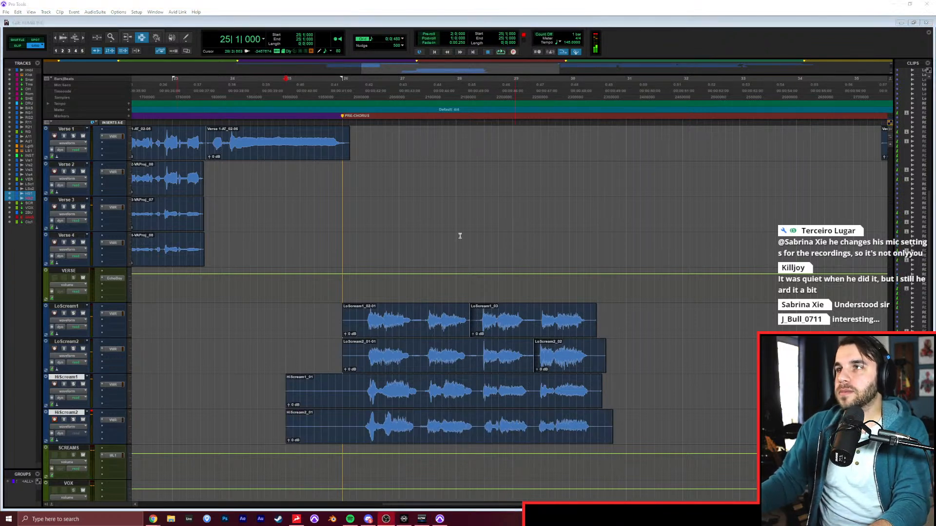
{"action": "left_click", "coordinate": [55, 418]}
Trim the starts of the HiScream1 and HiScream2 clips to the PRE-CHORUS marker at 26|1|000.
{"action": "left_click", "coordinate": [338, 414]}
{"action": "left_click", "coordinate": [341, 420]}
{"action": "key", "text": "p"}
{"action": "key", "text": "a"}
{"action": "key", "text": "semicolon"}
{"action": "key", "text": "a"}
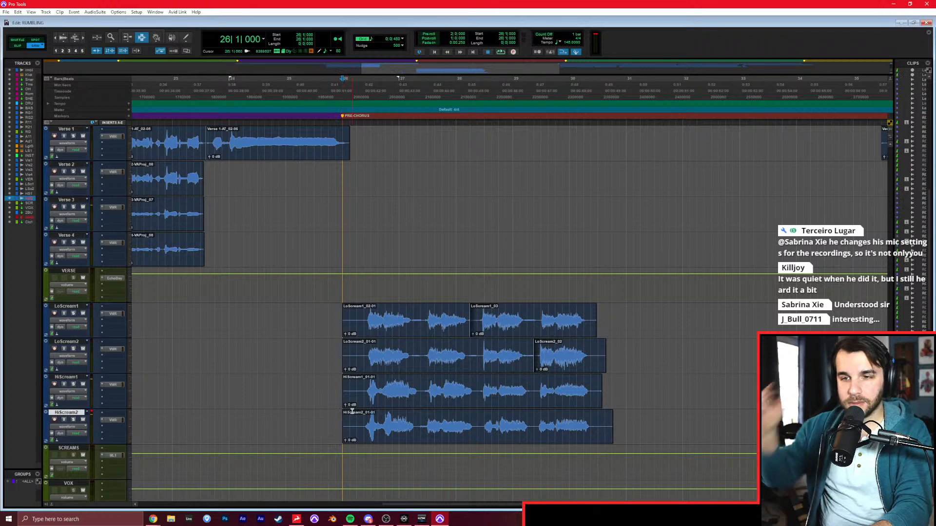
Pan HiScream2 to the right and lower the SCREAMS bus fader while the pre-chorus plays.
{"action": "key", "text": "ctrl+equal"}
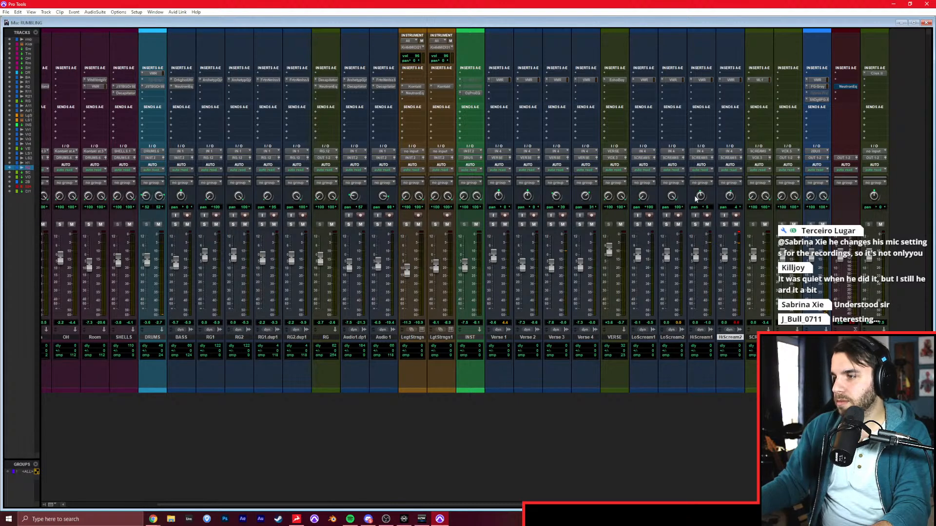
{"action": "left_click_drag", "start_coordinate": [730, 195], "coordinate": [730, 193]}
{"action": "key", "text": "space"}
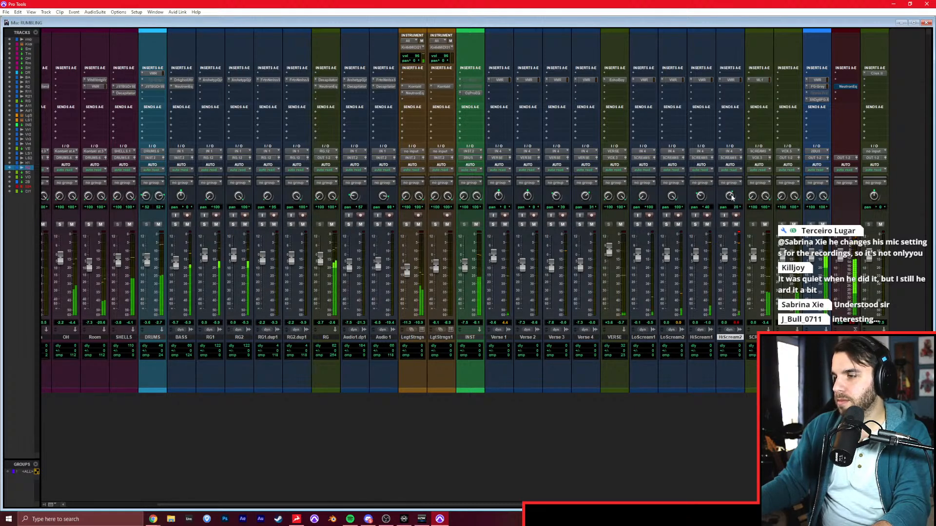
{"action": "left_click_drag", "start_coordinate": [754, 255], "coordinate": [754, 260]}
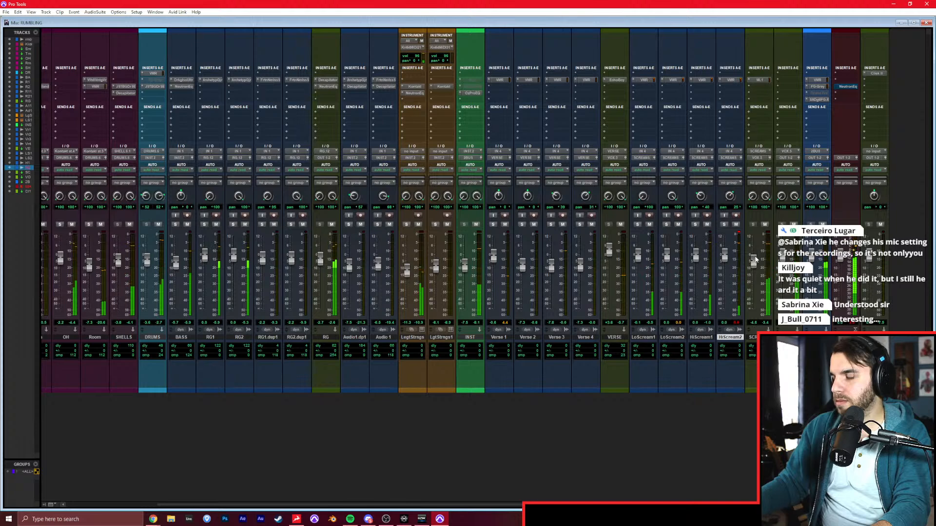
Split the clips on all four scream tracks at 28|2|480 and delete their empty lead-in before the first scream.
{"action": "key", "text": "ctrl+equal"}
{"action": "key", "text": "ctrl+bracketright"}
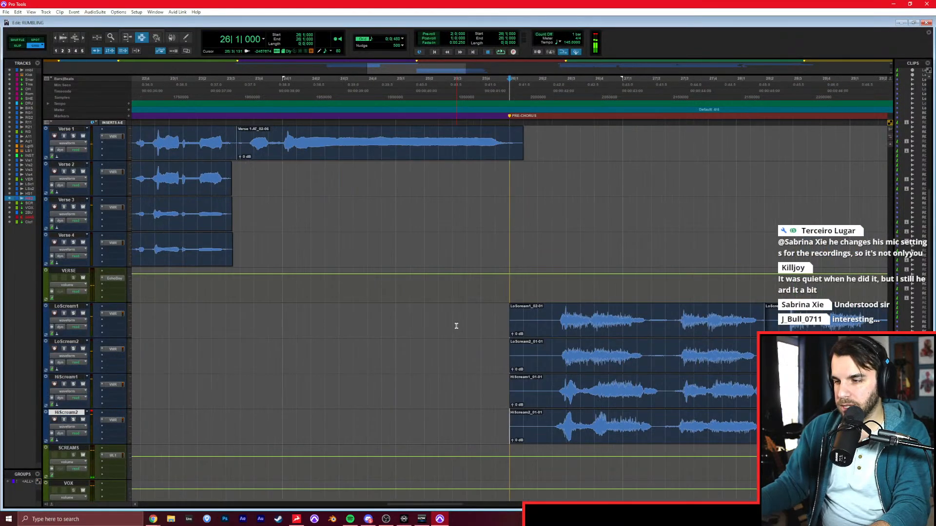
{"action": "scroll", "coordinate": [456, 326], "scroll_direction": "right", "scroll_amount": 5}
{"action": "scroll", "coordinate": [454, 326], "scroll_direction": "left", "scroll_amount": 2}
{"action": "left_click", "coordinate": [434, 360]}
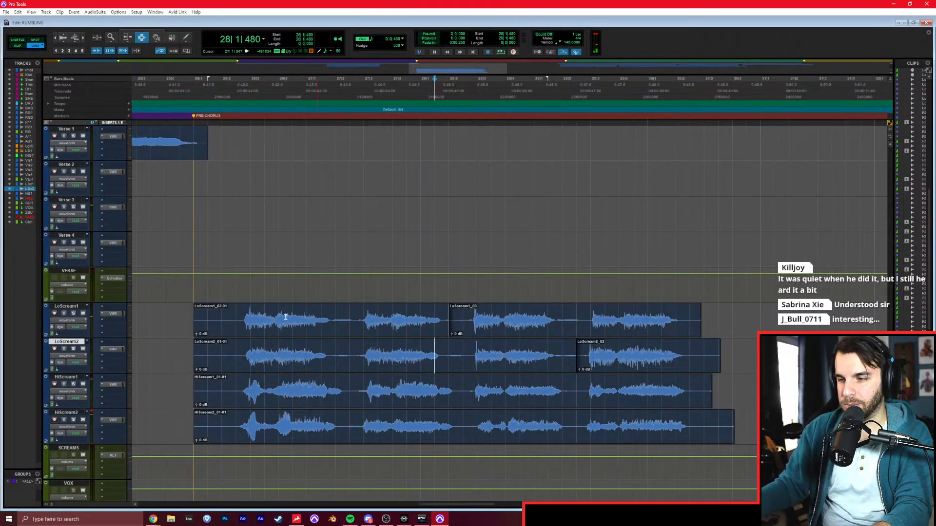
{"action": "double_click", "coordinate": [273, 315]}
{"action": "left_click_drag", "start_coordinate": [462, 314], "coordinate": [463, 429]}
{"action": "key", "text": "ctrl+e"}
{"action": "left_click_drag", "start_coordinate": [237, 315], "coordinate": [177, 413]}
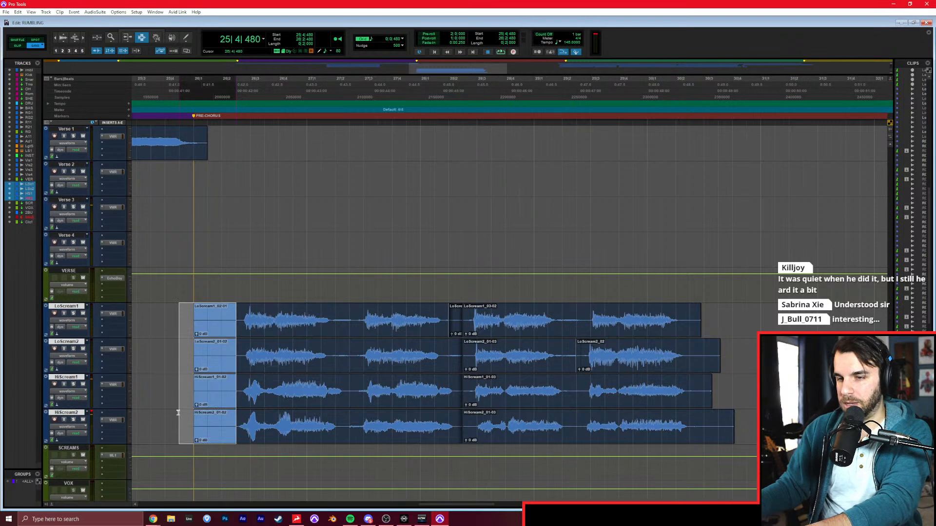
{"action": "key", "text": "Delete"}
Align the first-half clips on LoScream1, LoScream2 and HiScream1 to the HiScream2 guide with VocAlign at High Flexibility.
{"action": "double_click", "coordinate": [290, 325]}
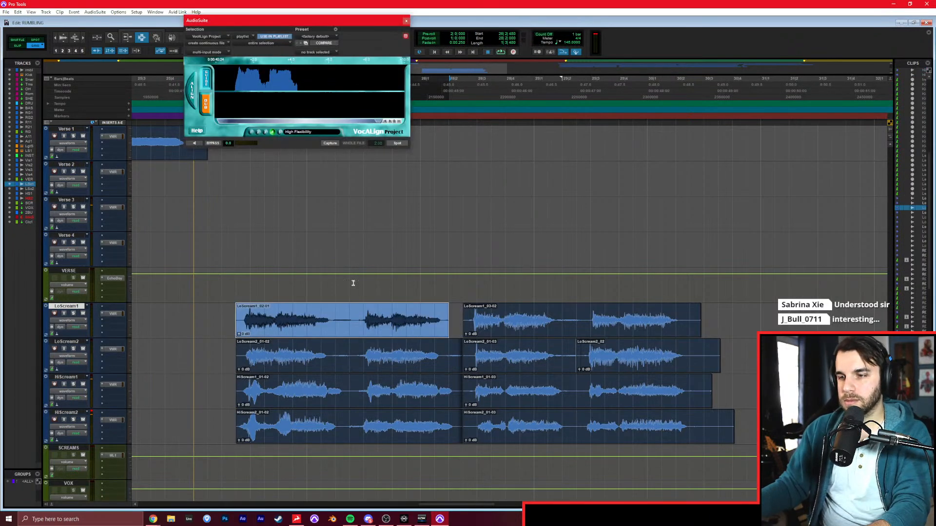
{"action": "left_click", "coordinate": [206, 104]}
{"action": "left_click", "coordinate": [332, 144]}
{"action": "left_click", "coordinate": [396, 143]}
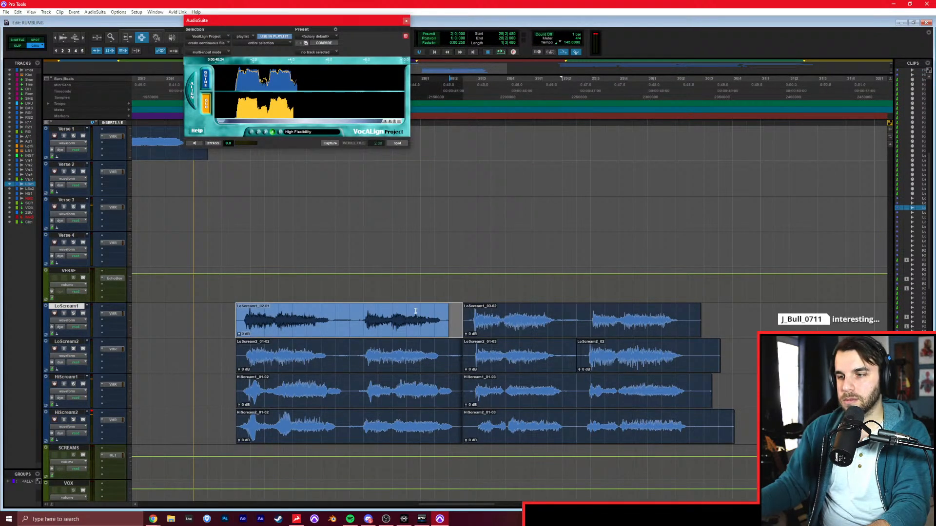
{"action": "double_click", "coordinate": [414, 355]}
{"action": "left_click", "coordinate": [396, 144]}
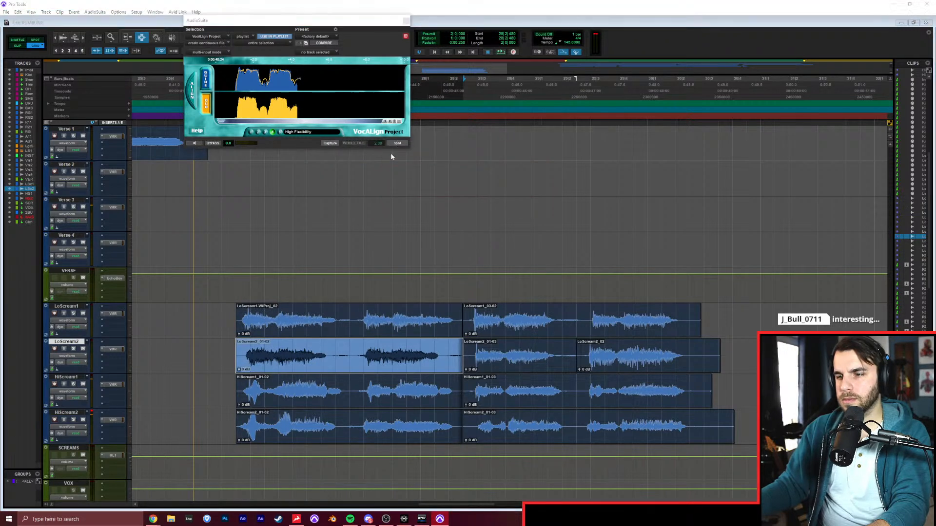
{"action": "double_click", "coordinate": [393, 380]}
{"action": "left_click", "coordinate": [332, 144]}
{"action": "left_click", "coordinate": [395, 143]}
Play the aligned screams from before the first phrase and raise the SCREAMS bus fader against the mix.
{"action": "left_click", "coordinate": [185, 363]}
{"action": "key", "text": "space"}
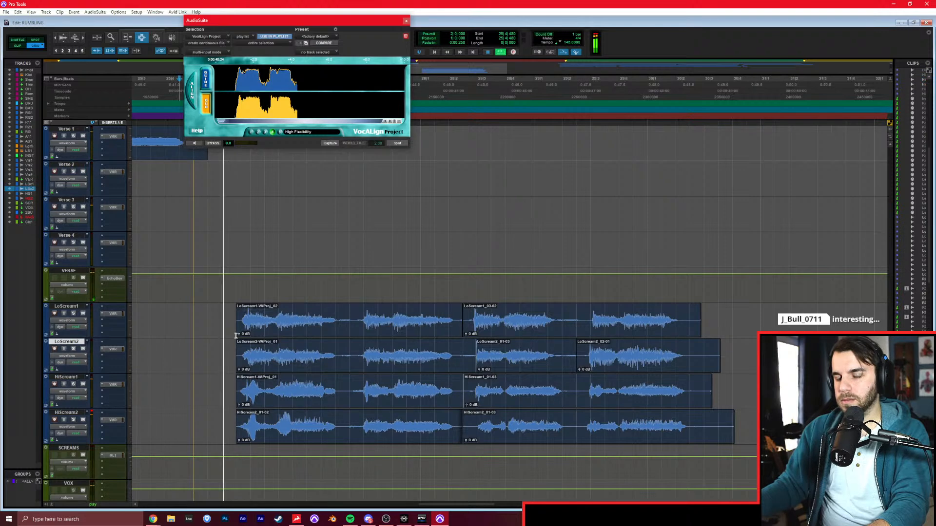
{"action": "left_click", "coordinate": [347, 328]}
{"action": "key", "text": "ctrl+="}
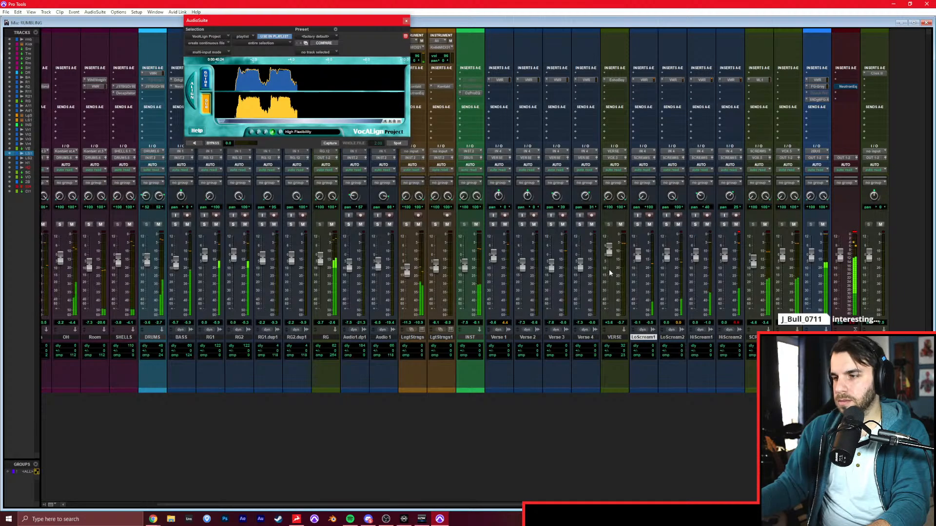
{"action": "left_click_drag", "start_coordinate": [753, 258], "coordinate": [753, 250]}
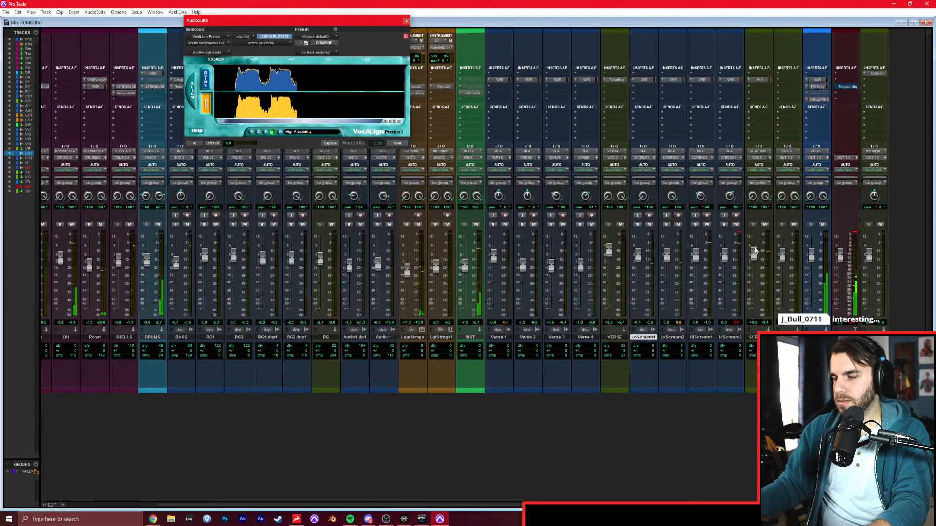
{"action": "key", "text": "ctrl+="}
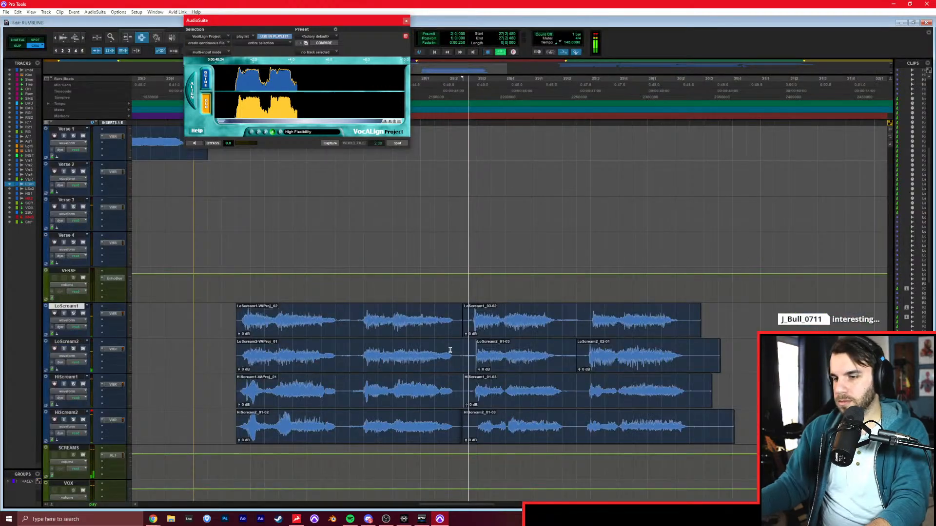
Try to align the second-half clips on LoScream1 and LoScream2 to HiScream2, undoing the LoScream2 render.
{"action": "left_click", "coordinate": [511, 432]}
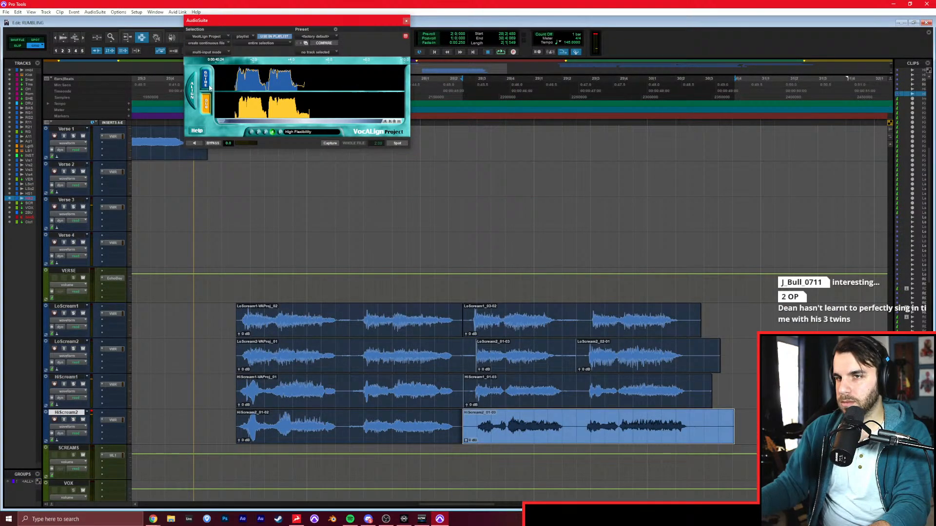
{"action": "double_click", "coordinate": [520, 316]}
{"action": "left_click", "coordinate": [397, 143]}
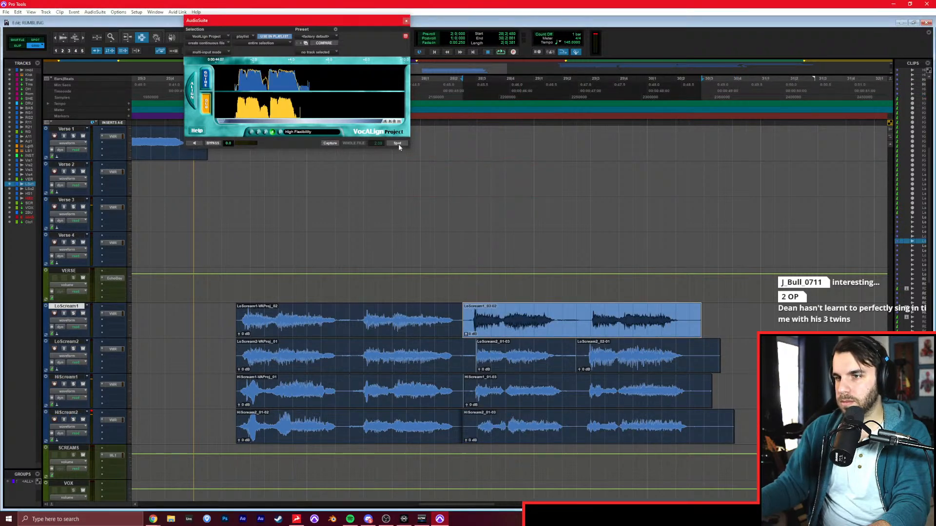
{"action": "double_click", "coordinate": [469, 358]}
{"action": "key", "text": "F8"}
{"action": "left_click", "coordinate": [330, 143]}
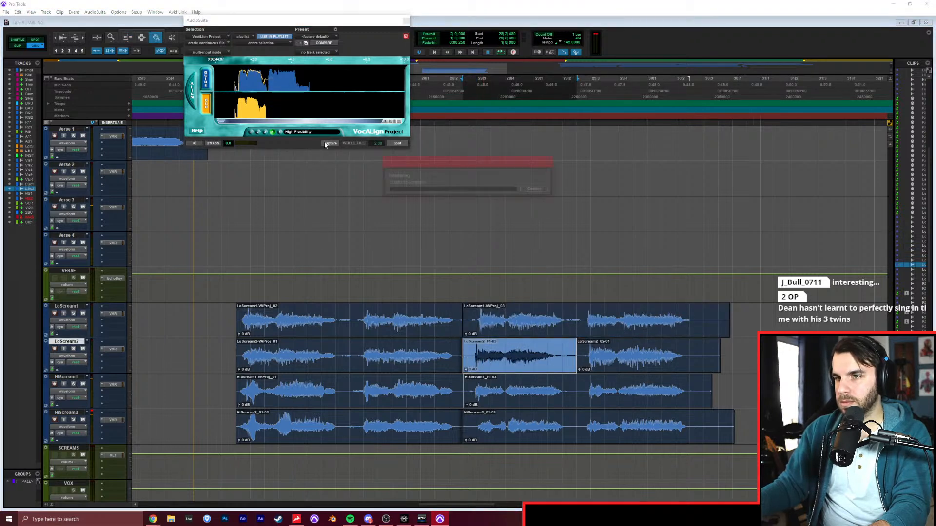
{"action": "left_click", "coordinate": [392, 143]}
{"action": "key", "text": "ctrl+z"}
{"action": "key", "text": "F7"}
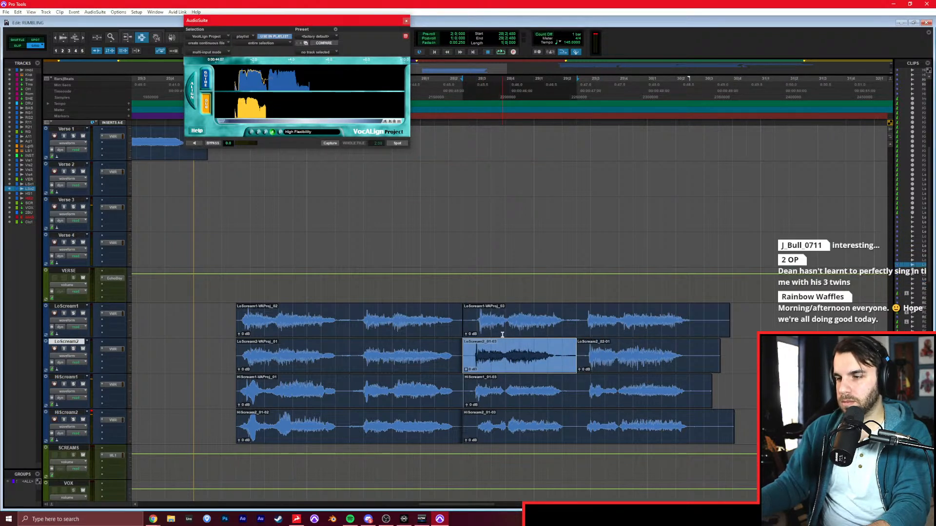
Recapture the second-half HiScream2 clip as the VocAlign guide and align the matching LoScream1 clip to it.
{"action": "double_click", "coordinate": [534, 432]}
{"action": "left_click", "coordinate": [205, 80]}
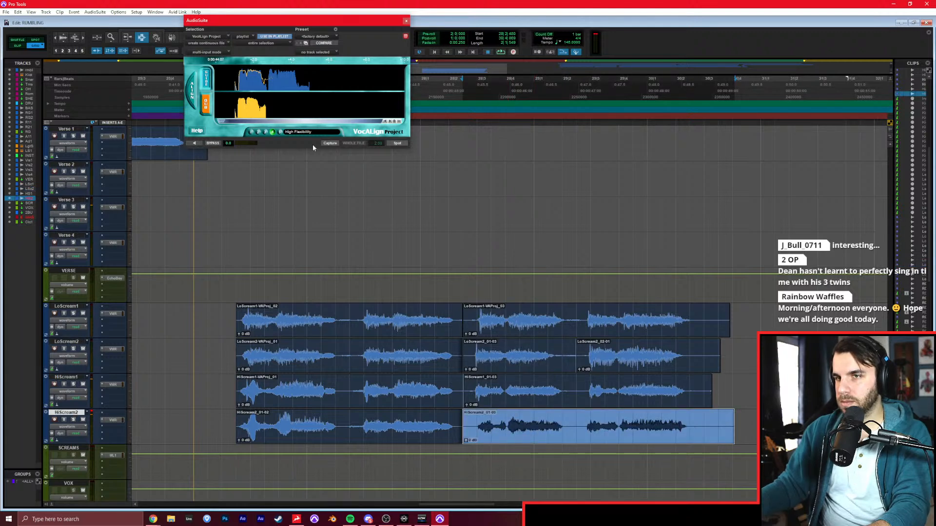
{"action": "left_click", "coordinate": [329, 143]}
{"action": "double_click", "coordinate": [516, 322]}
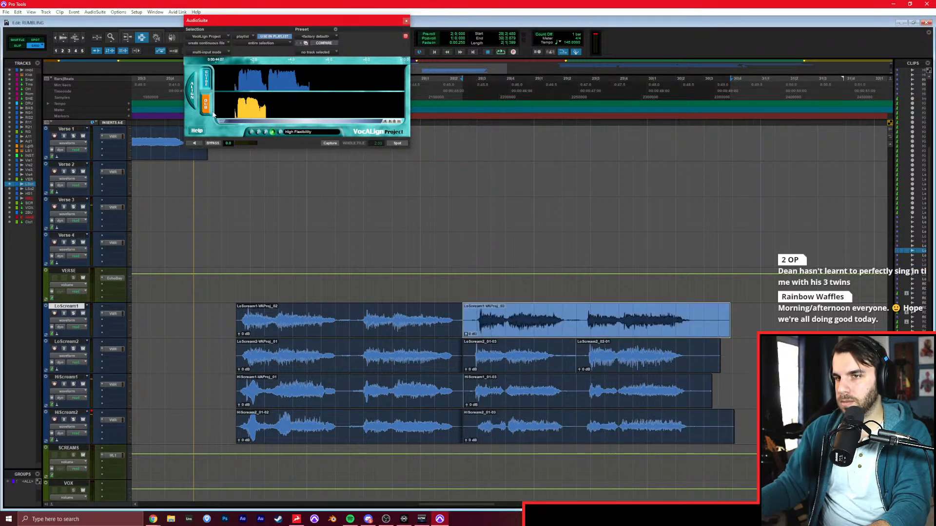
{"action": "left_click", "coordinate": [324, 143]}
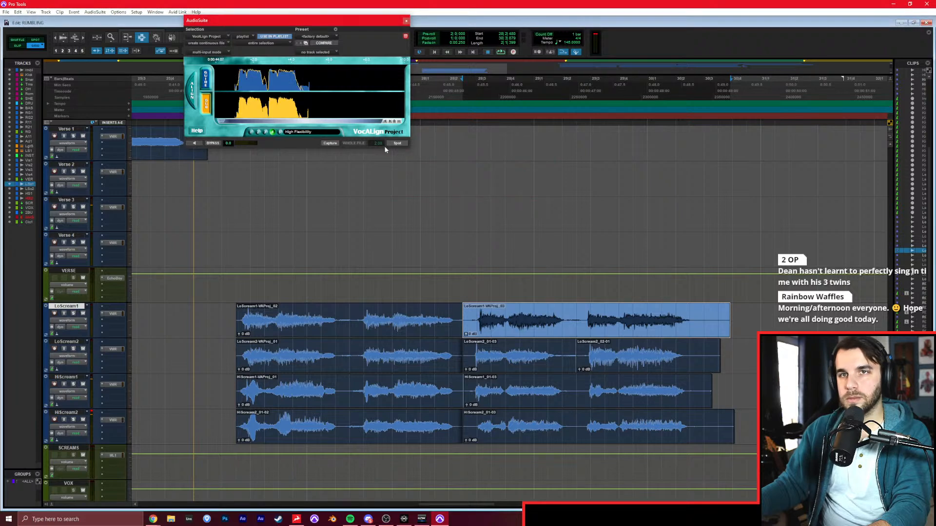
{"action": "left_click", "coordinate": [397, 143]}
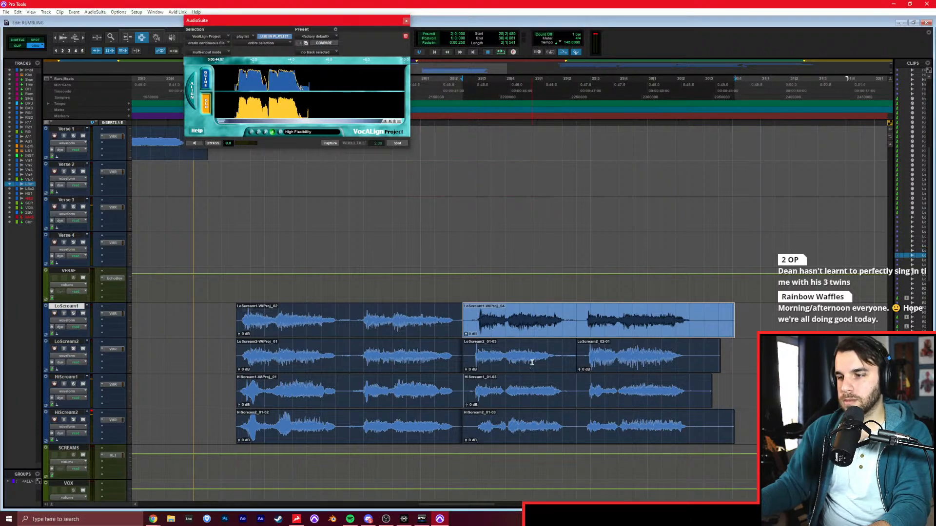
Align both second-half LoScream2 clips and the second-half HiScream1 clip to the HiScream2 guide.
{"action": "double_click", "coordinate": [531, 366]}
{"action": "double_click", "coordinate": [640, 363], "text": "shift"}
{"action": "left_click", "coordinate": [328, 144]}
{"action": "left_click", "coordinate": [391, 144]}
{"action": "double_click", "coordinate": [494, 393]}
{"action": "left_click", "coordinate": [327, 144]}
{"action": "left_click", "coordinate": [389, 144]}
{"action": "double_click", "coordinate": [493, 426]}
{"action": "left_click", "coordinate": [330, 144]}
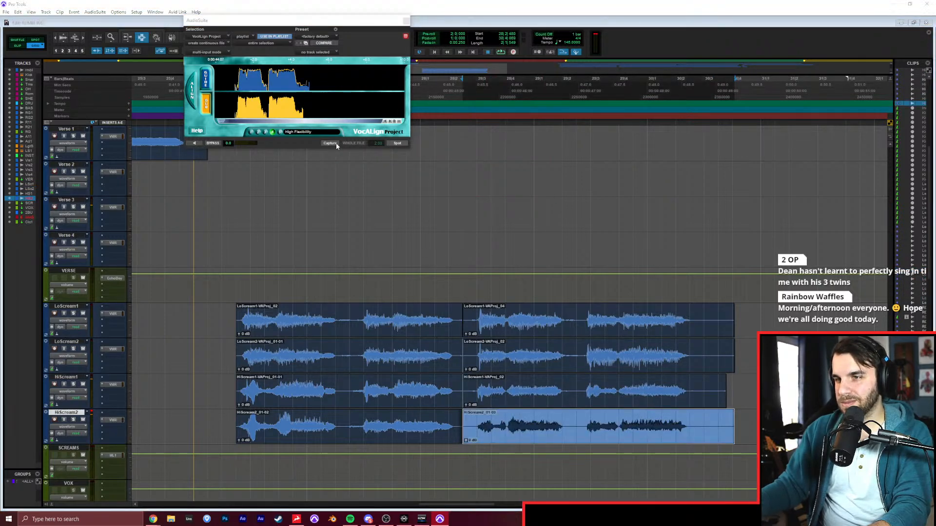
{"action": "double_click", "coordinate": [518, 398]}
{"action": "key", "text": "shift+p"}
{"action": "key", "text": "shift+p"}
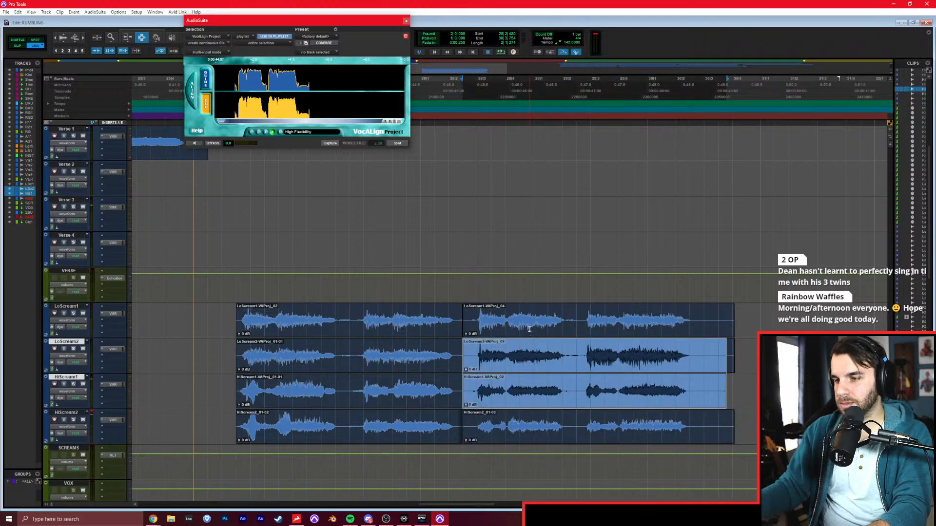
{"action": "key", "text": "comma"}
{"action": "key", "text": "comma"}
{"action": "key", "text": "period"}
{"action": "key", "text": "period"}
{"action": "key", "text": "period"}
{"action": "key", "text": "period"}
Select the second-half clips on all four scream tracks and nudge them slightly earlier.
{"action": "key", "text": "F8"}
{"action": "left_click", "coordinate": [525, 428]}
{"action": "left_click", "coordinate": [532, 390], "text": "shift"}
{"action": "left_click", "coordinate": [536, 358], "text": "shift"}
{"action": "left_click", "coordinate": [539, 326], "text": "shift"}
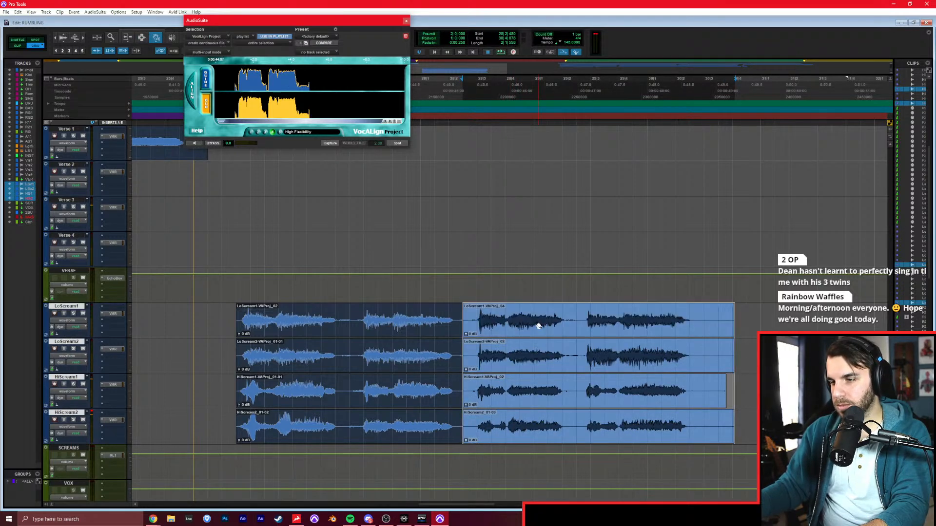
{"action": "key", "text": "comma"}
{"action": "key", "text": "comma"}
{"action": "key", "text": "comma"}
{"action": "key", "text": "comma"}
{"action": "key", "text": "period"}
Play the aligned screams through from 26|1|000 and close the VocAlign window.
{"action": "key", "text": "F7"}
{"action": "left_click", "coordinate": [194, 361]}
{"action": "key", "text": "space"}
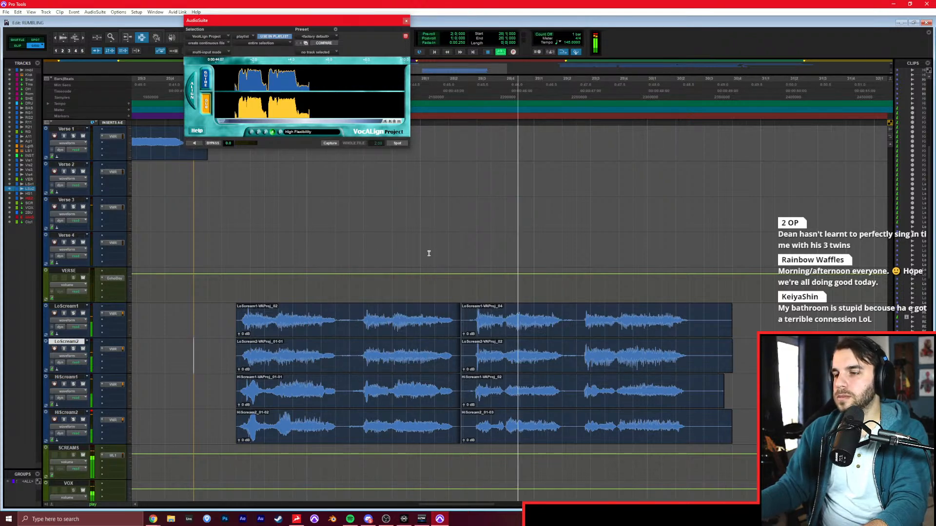
{"action": "key", "text": "r"}
{"action": "left_click", "coordinate": [516, 342]}
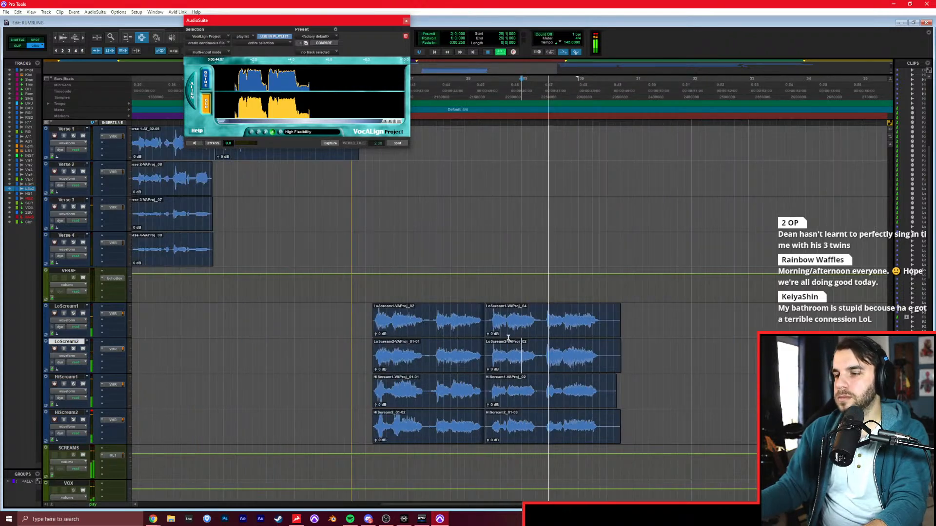
{"action": "left_click", "coordinate": [406, 20]}
{"action": "key", "text": "space"}
Select 26|1|000 to 31|1|000 across the four scream tracks in Grid mode, play it and show the mixer.
{"action": "left_click_drag", "start_coordinate": [351, 311], "coordinate": [605, 430]}
{"action": "key", "text": "F4"}
{"action": "mouse_move", "coordinate": [365, 326]}
{"action": "left_mouse_down"}
{"action": "mouse_move", "coordinate": [374, 322]}
{"action": "mouse_move", "coordinate": [353, 323]}
{"action": "left_mouse_up"}
{"action": "key", "text": "space"}
{"action": "left_click_drag", "start_coordinate": [607, 321], "coordinate": [633, 321]}
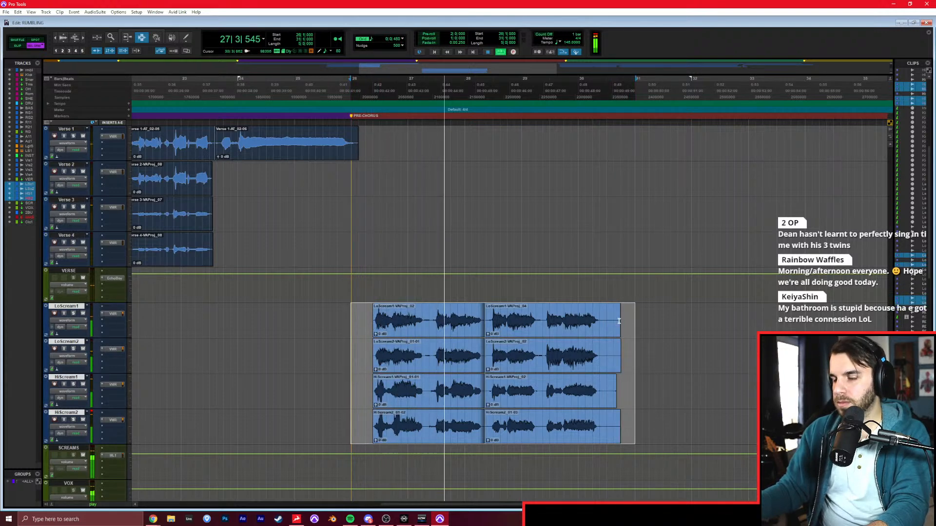
{"action": "key", "text": "ctrl+equal"}
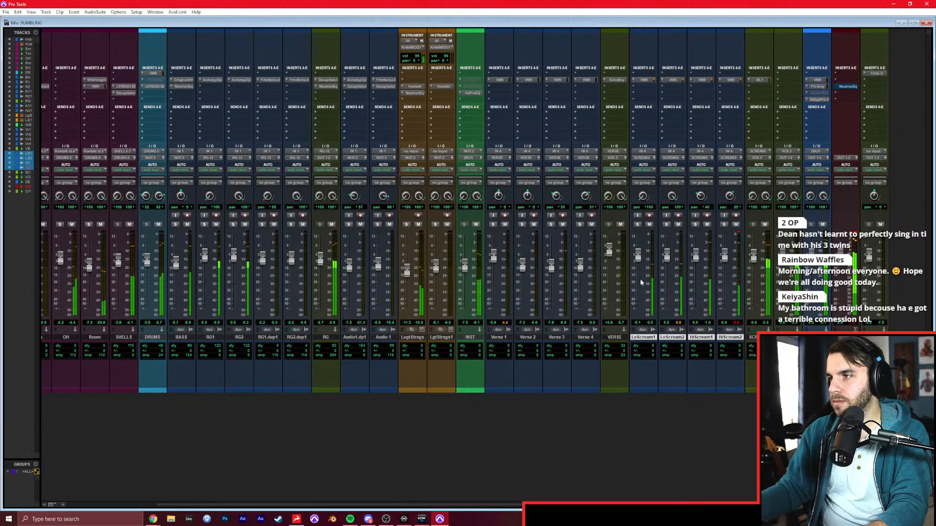
Inspect the SCREAMS limiter, solo LoScream1 and LoScream2, and check the Virtual Mix Rack settings on both low scream tracks.
{"action": "left_click", "coordinate": [759, 80]}
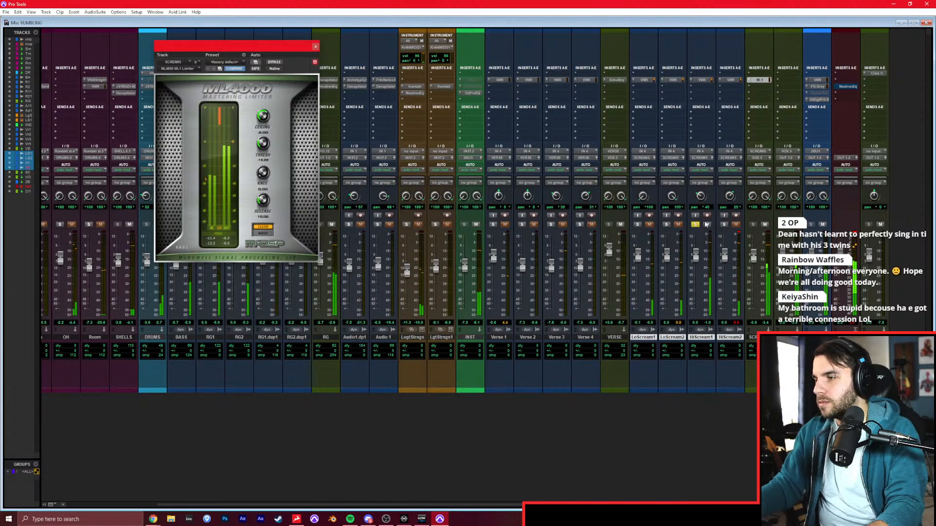
{"action": "left_click", "coordinate": [665, 224]}
{"action": "left_click", "coordinate": [638, 224]}
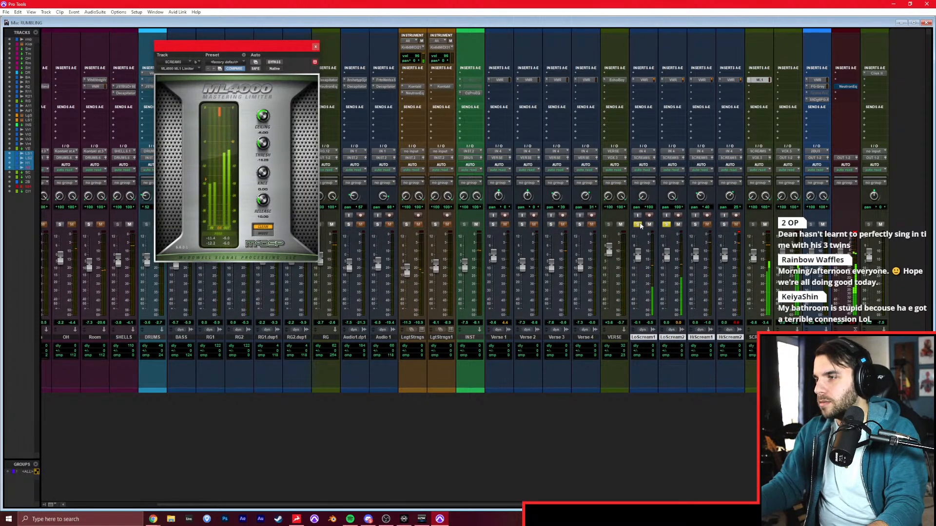
{"action": "left_click", "coordinate": [644, 80]}
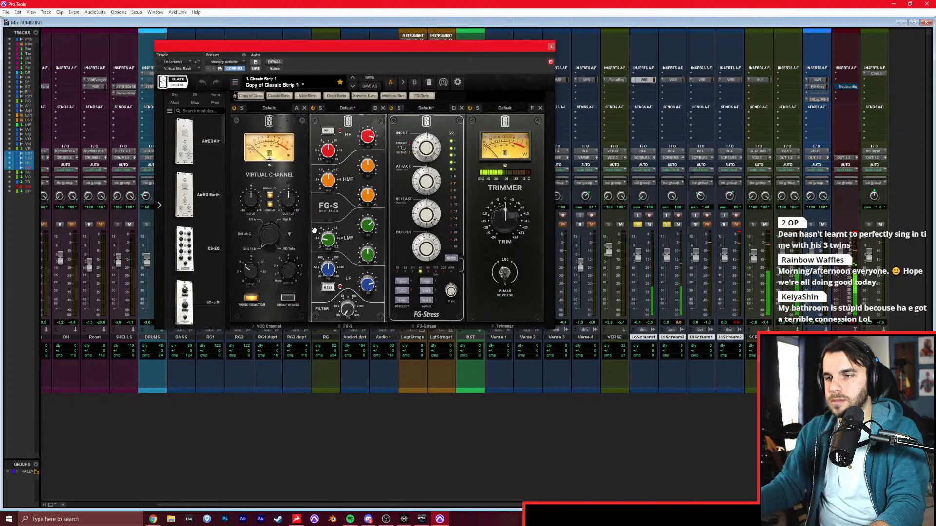
{"action": "left_click", "coordinate": [672, 80]}
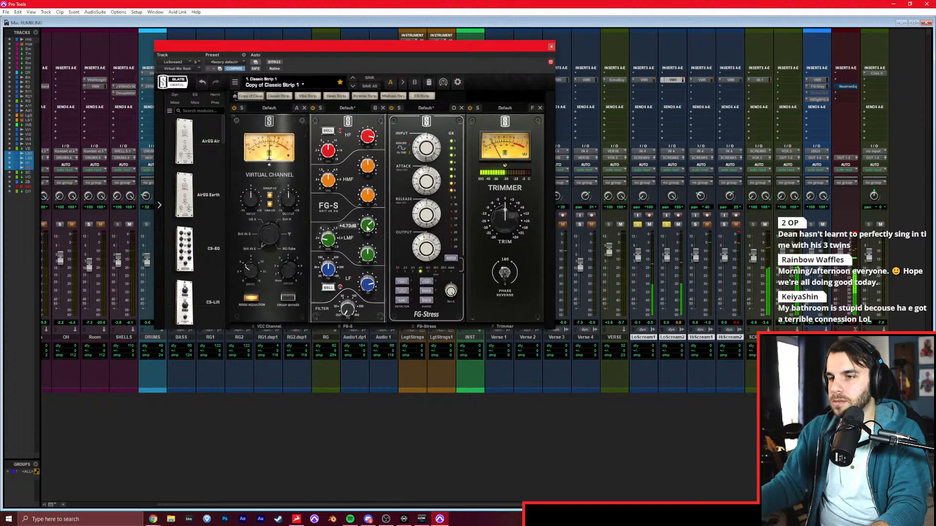
{"action": "left_click", "coordinate": [552, 47]}
Return to the Edit window, switch to Slip mode and remove the empty lead-in before the first phrase on all four scream tracks.
{"action": "key", "text": "ctrl+equal"}
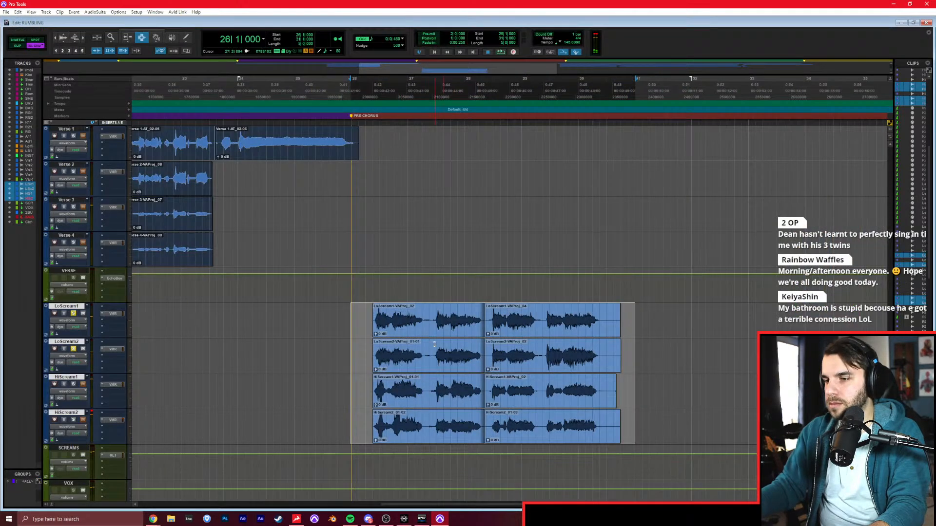
{"action": "key", "text": "t"}
{"action": "scroll", "coordinate": [489, 338], "scroll_direction": "right", "scroll_amount": 6}
{"action": "key", "text": "t"}
{"action": "key", "text": "F2"}
{"action": "scroll", "coordinate": [453, 355], "scroll_direction": "right", "scroll_amount": 3}
{"action": "scroll", "coordinate": [452, 354], "scroll_direction": "right", "scroll_amount": 1}
{"action": "left_click_drag", "start_coordinate": [373, 324], "coordinate": [385, 425]}
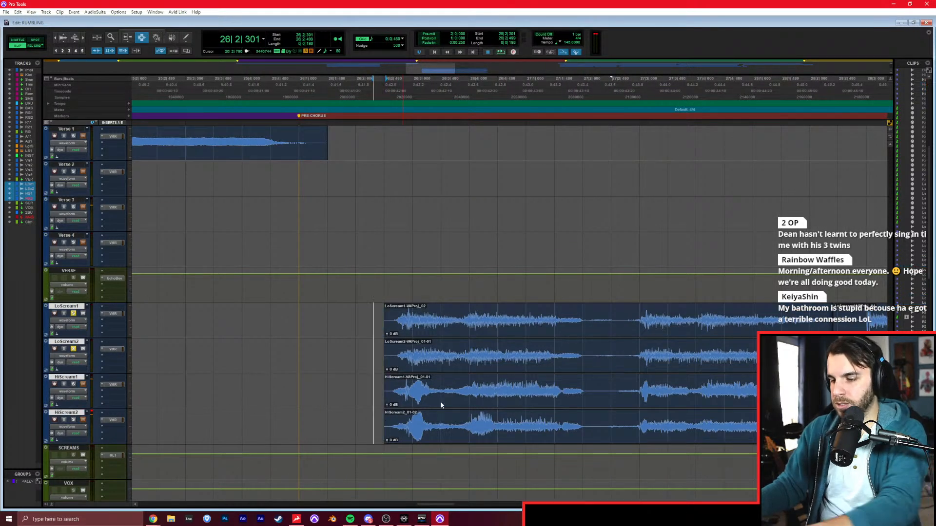
Delete the quiet gaps between the four pre-chorus phrases and the tail after the last one across all four scream tracks.
{"action": "left_click_drag", "start_coordinate": [588, 319], "coordinate": [635, 436]}
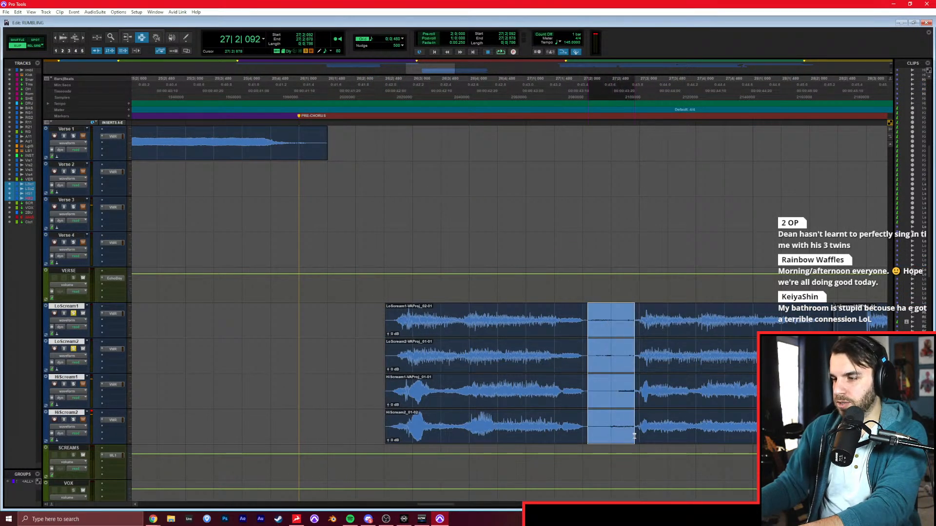
{"action": "key", "text": "Delete"}
{"action": "left_click_drag", "start_coordinate": [820, 320], "coordinate": [861, 425]}
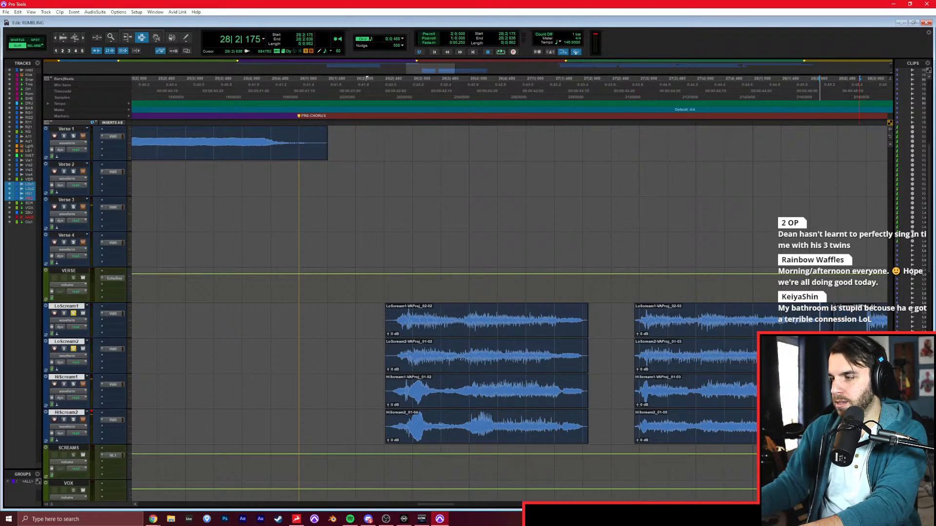
{"action": "key", "text": "Delete"}
{"action": "scroll", "coordinate": [682, 384], "scroll_direction": "right", "scroll_amount": 5}
{"action": "left_click_drag", "start_coordinate": [615, 326], "coordinate": [653, 431]}
{"action": "key", "text": "Delete"}
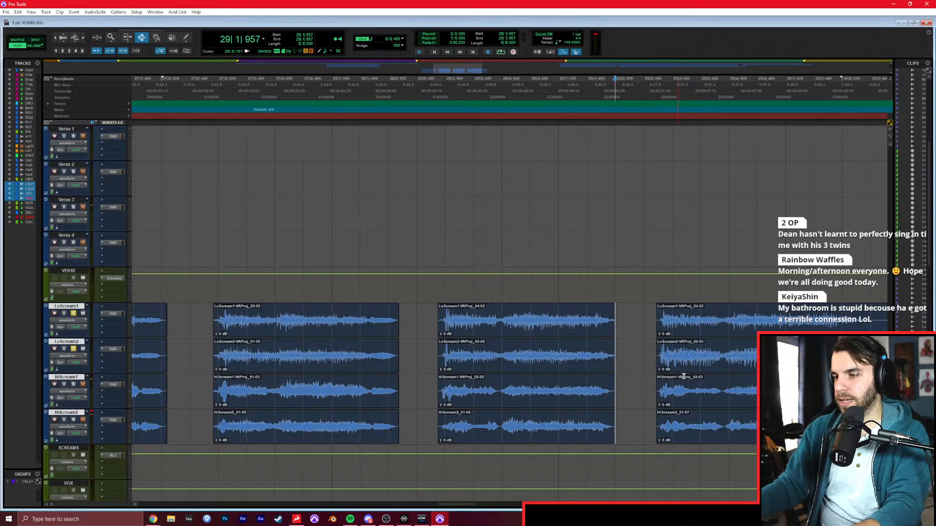
{"action": "scroll", "coordinate": [683, 376], "scroll_direction": "right", "scroll_amount": 6}
{"action": "left_click_drag", "start_coordinate": [343, 325], "coordinate": [445, 429]}
{"action": "key", "text": "Delete"}
Insert the mono Decapitator on LoScream1 below the Virtual Mix Rack.
{"action": "left_click", "coordinate": [109, 322]}
{"action": "left_click", "coordinate": [110, 322]}
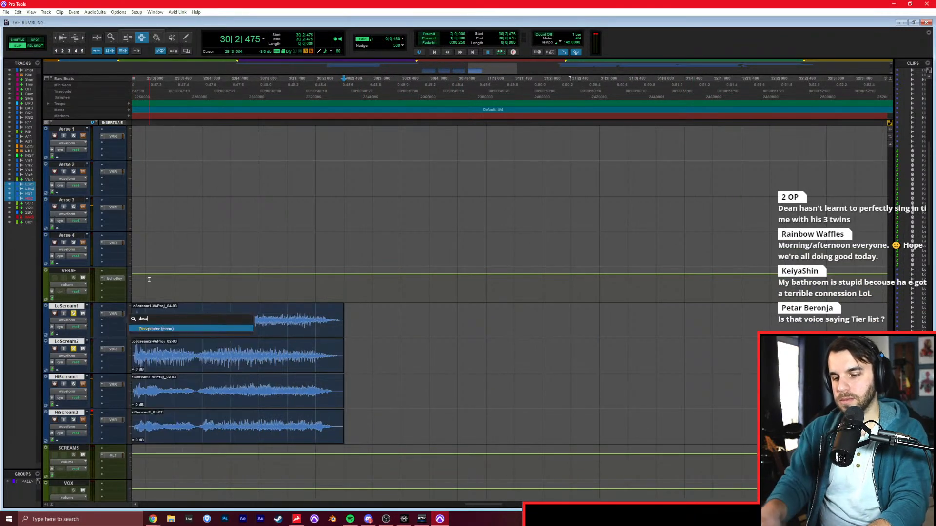
{"action": "scroll", "coordinate": [305, 299], "scroll_direction": "left", "scroll_amount": 7}
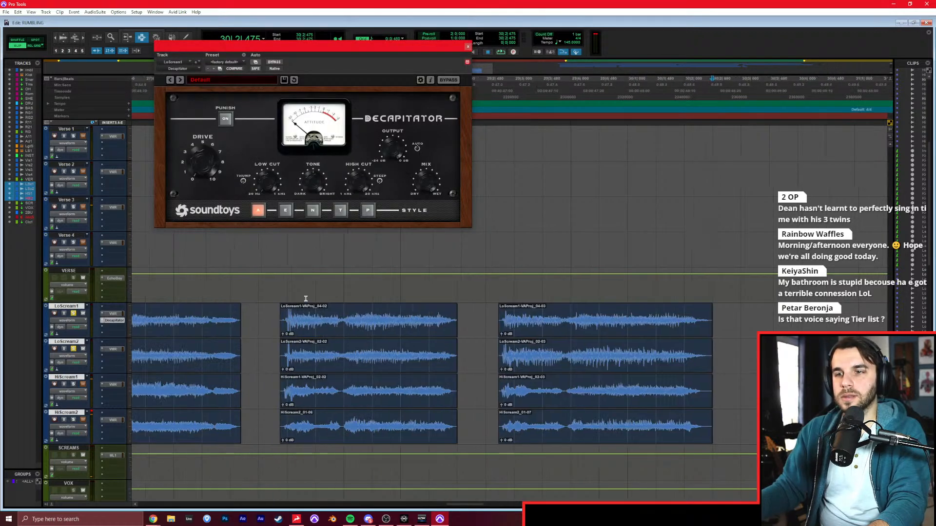
Unsolo LoScream2, select the four LoScream1 phrases and play them through the Decapitator.
{"action": "left_click", "coordinate": [73, 350]}
{"action": "key", "text": "space"}
{"action": "key", "text": "r"}
{"action": "key", "text": "r"}
{"action": "key", "text": "space"}
{"action": "mouse_move", "coordinate": [168, 324]}
{"action": "left_mouse_down"}
{"action": "mouse_move", "coordinate": [397, 334]}
{"action": "mouse_move", "coordinate": [179, 315]}
{"action": "left_mouse_up"}
{"action": "key", "text": "space"}
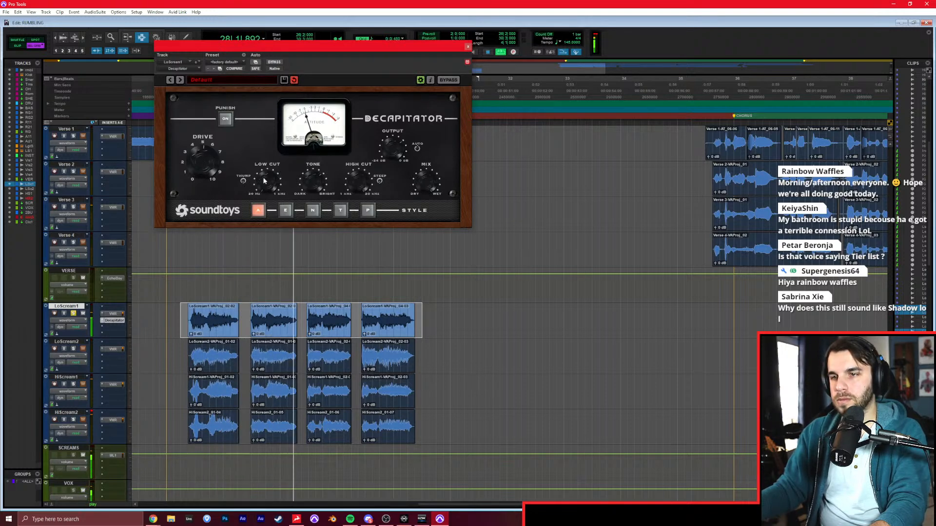
Copy the Decapitator to LoScream2, HiScream1 and HiScream2, and switch the solos from the low screams to the high ones.
{"action": "left_click_drag", "start_coordinate": [120, 359], "coordinate": [117, 357]}
{"action": "left_click", "coordinate": [73, 349]}
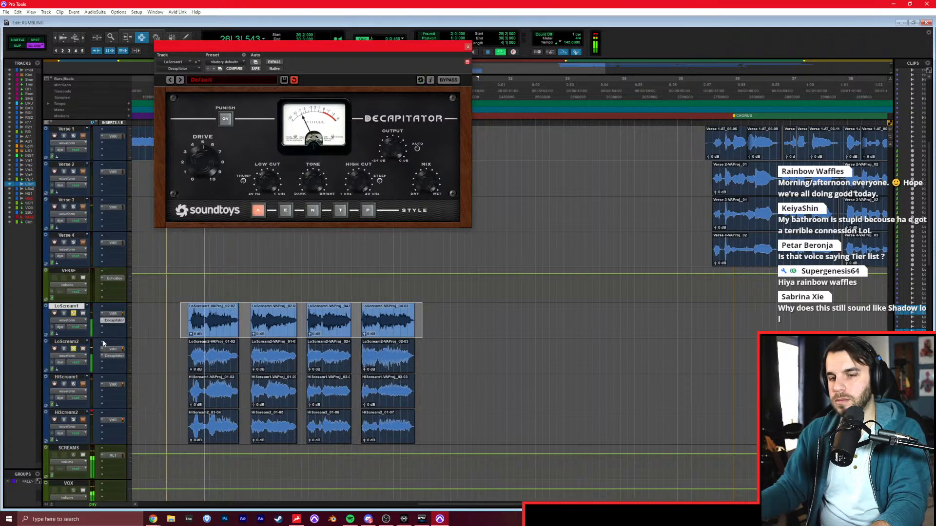
{"action": "left_click", "coordinate": [73, 313]}
{"action": "left_click", "coordinate": [73, 349]}
{"action": "left_click", "coordinate": [73, 385]}
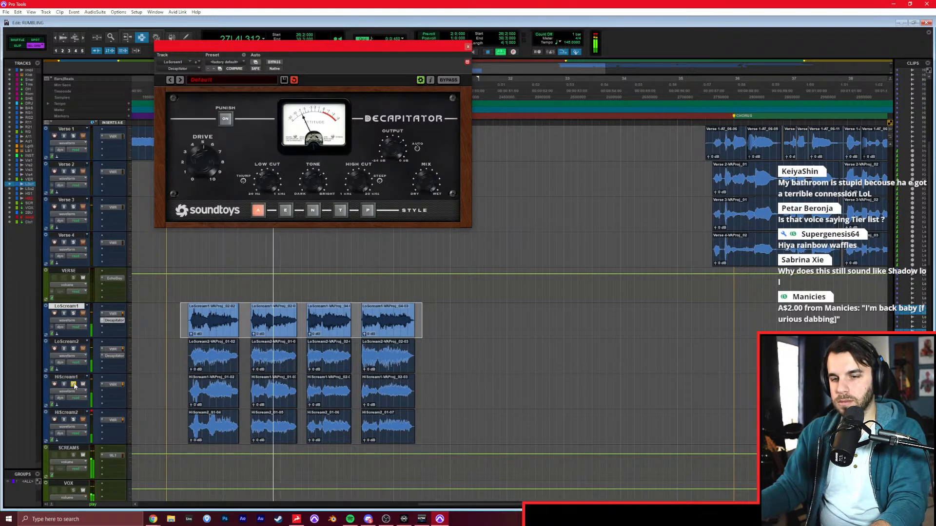
{"action": "left_click_drag", "start_coordinate": [108, 357], "coordinate": [116, 392]}
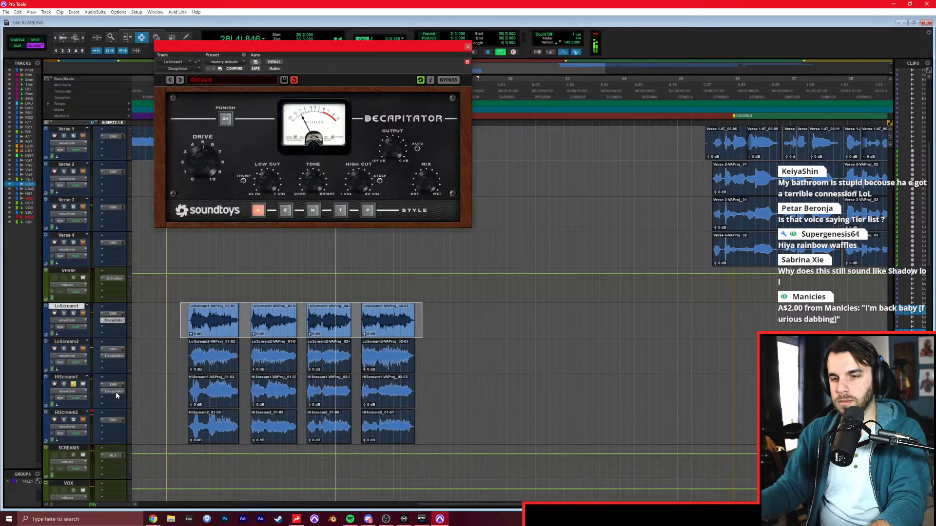
{"action": "left_click", "coordinate": [114, 391]}
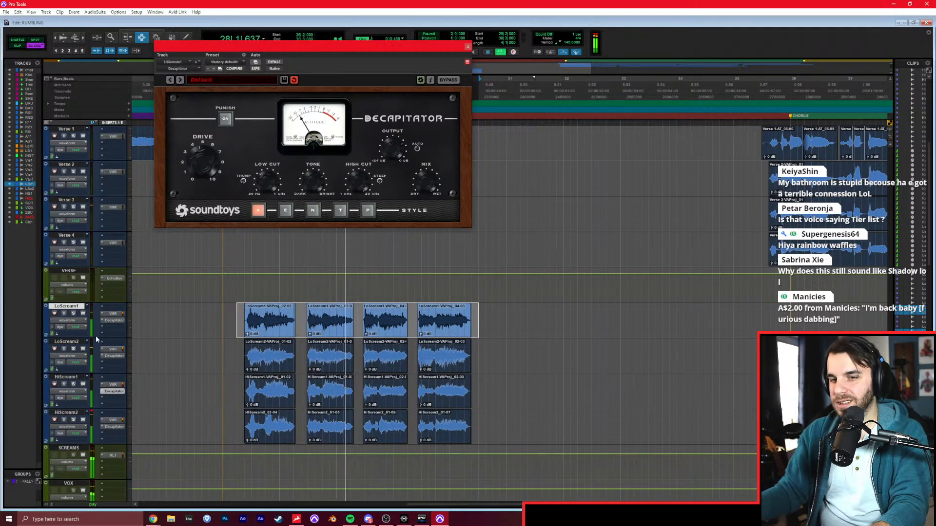
Insert Little AlterBoy on LoScream1 and, with pitch and formant linked, set both to -4.0 during playback.
{"action": "left_click", "coordinate": [114, 331]}
{"action": "type", "text": "alter"}
{"action": "left_click", "coordinate": [149, 336]}
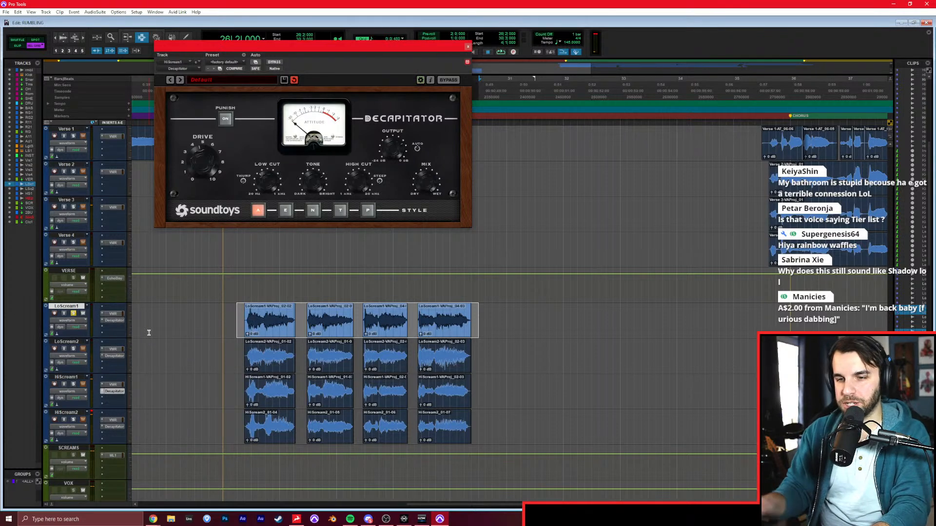
{"action": "key", "text": "space"}
{"action": "left_click", "coordinate": [236, 138]}
{"action": "left_click_drag", "start_coordinate": [205, 137], "coordinate": [209, 146]}
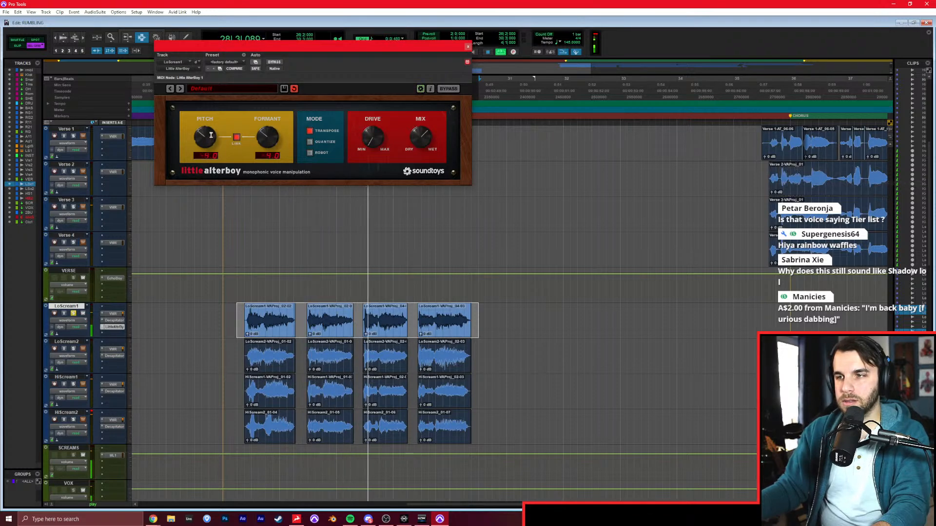
Copy Little AlterBoy to LoScream2, show the mixer during playback and close the plug-in window.
{"action": "left_click_drag", "start_coordinate": [115, 327], "coordinate": [115, 364]}
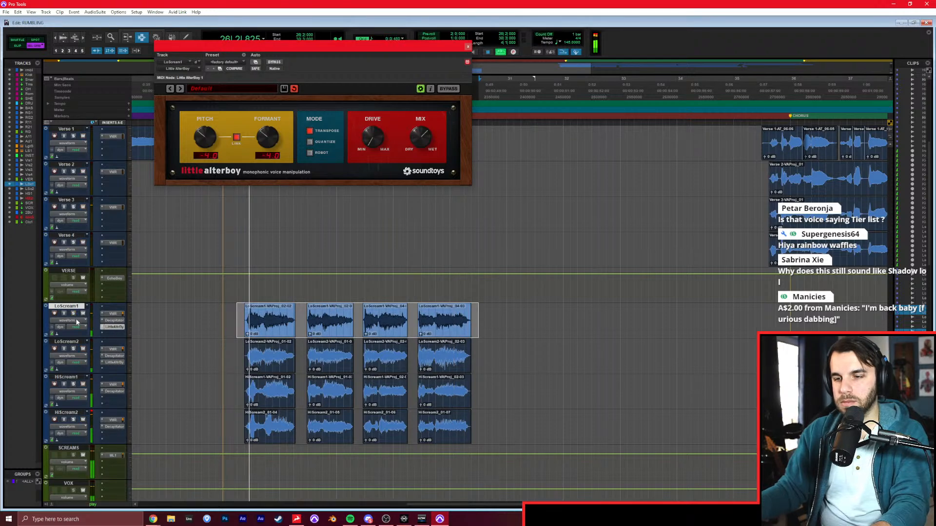
{"action": "key", "text": "ctrl+equal"}
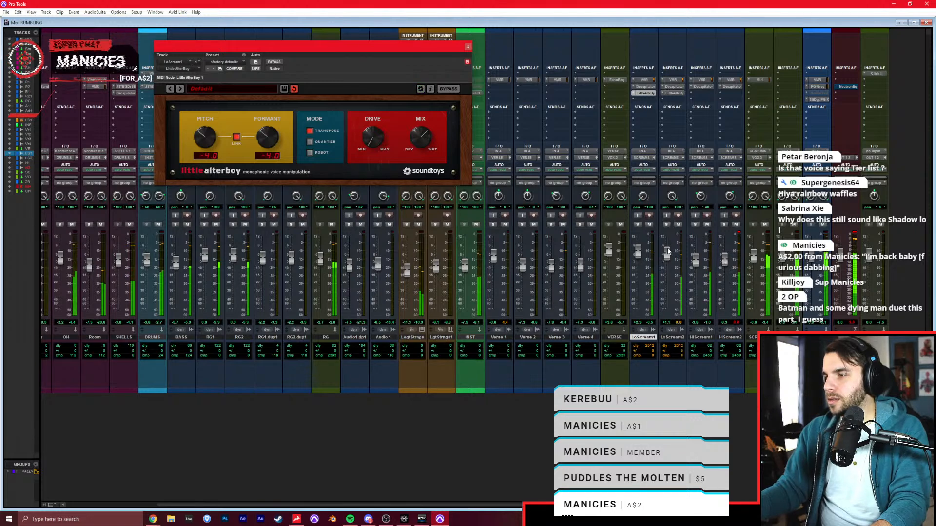
{"action": "key", "text": "space"}
{"action": "left_click", "coordinate": [468, 47]}
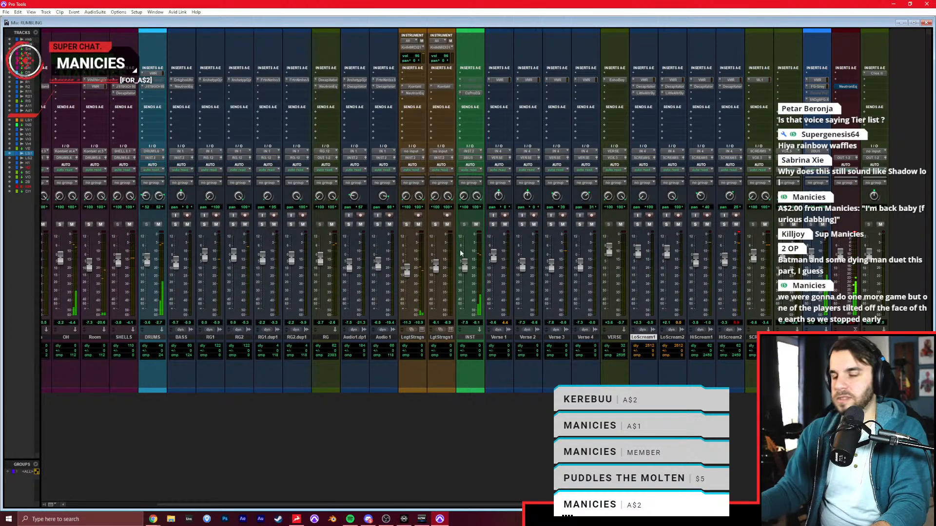
Play the transition into the pre-chorus from 25|4|000 in the Edit window to hear the processed screams in context.
{"action": "key", "text": "ctrl+equal"}
{"action": "left_click", "coordinate": [209, 328]}
{"action": "key", "text": "ctrl+bracketleft"}
{"action": "key", "text": "space"}
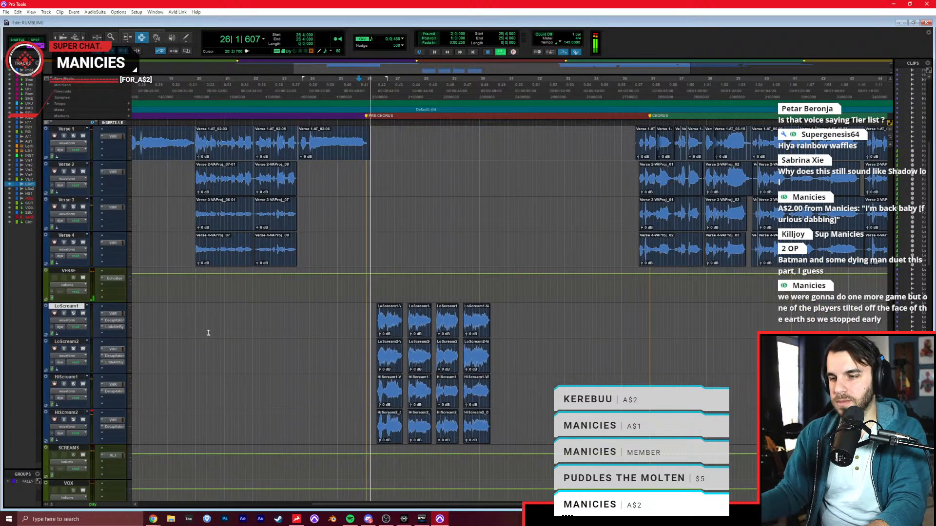
{"action": "key", "text": "ctrl+bracketleft"}
{"action": "left_click", "coordinate": [340, 308]}
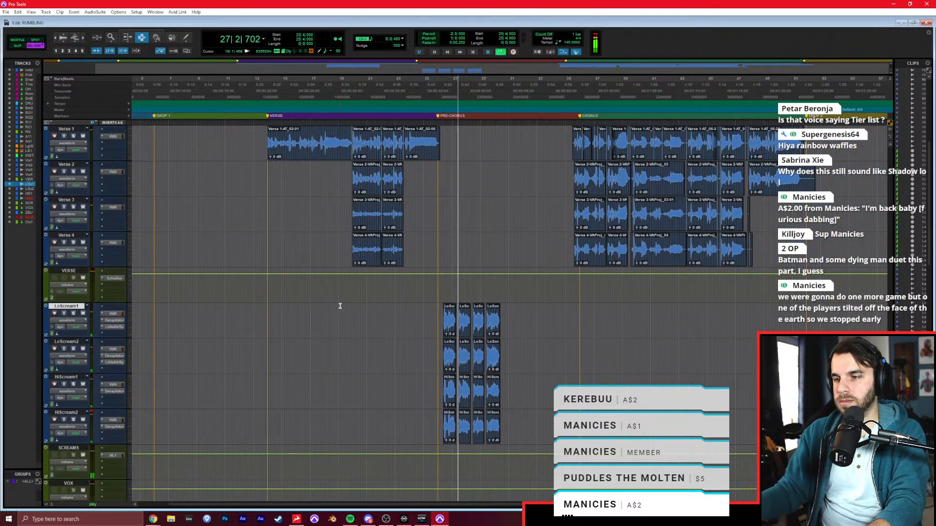
Play the verse from 18|2|000, then set the playback start to 16|1|000 on LoScream1.
{"action": "key", "text": "space"}
{"action": "left_click", "coordinate": [324, 313]}
{"action": "key", "text": "ctrl+bracketright"}
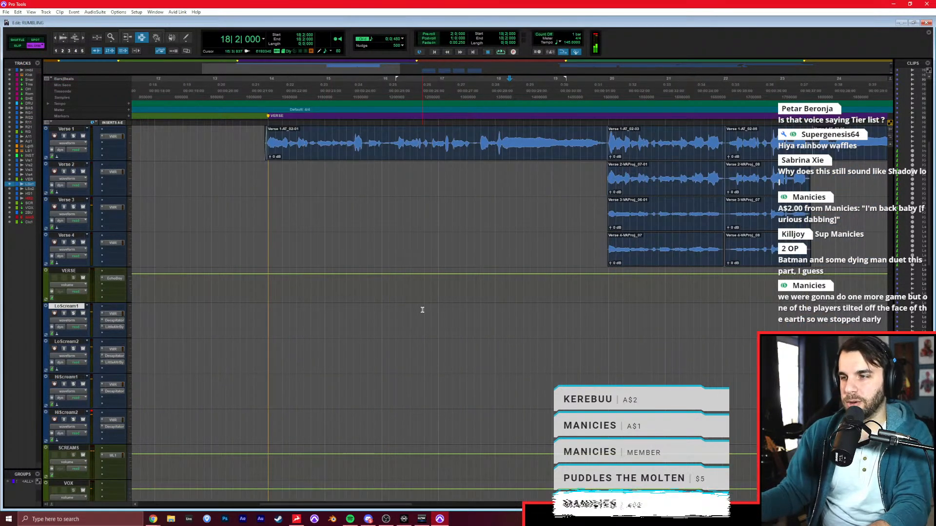
{"action": "key", "text": "space"}
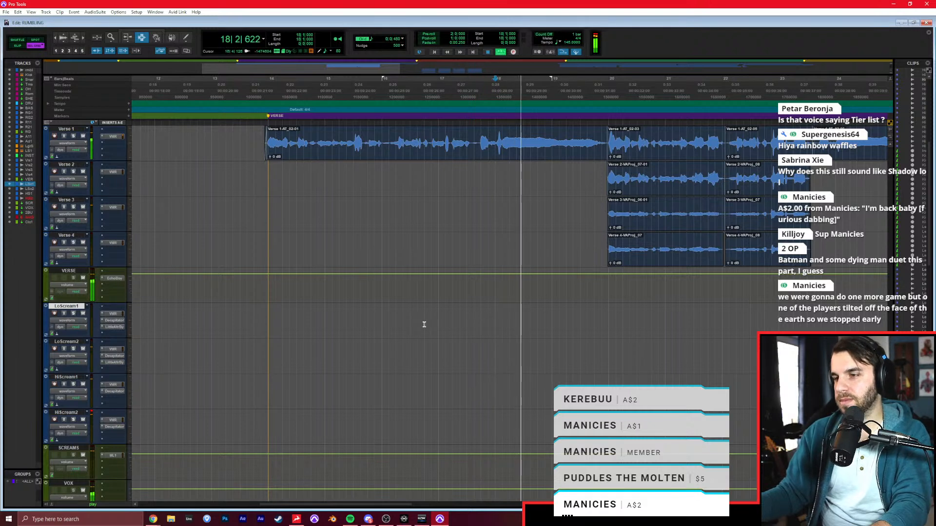
{"action": "key", "text": "space"}
{"action": "left_click", "coordinate": [383, 326]}
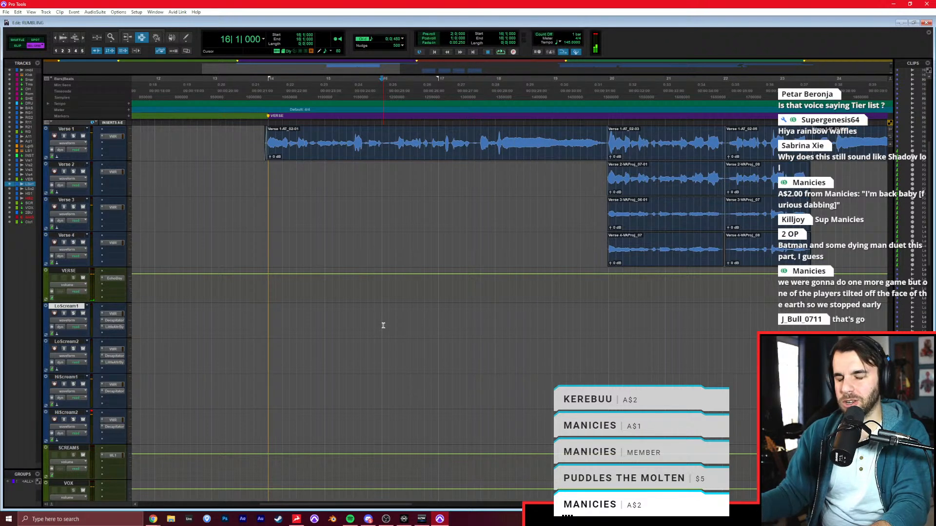
{"action": "key", "text": "space"}
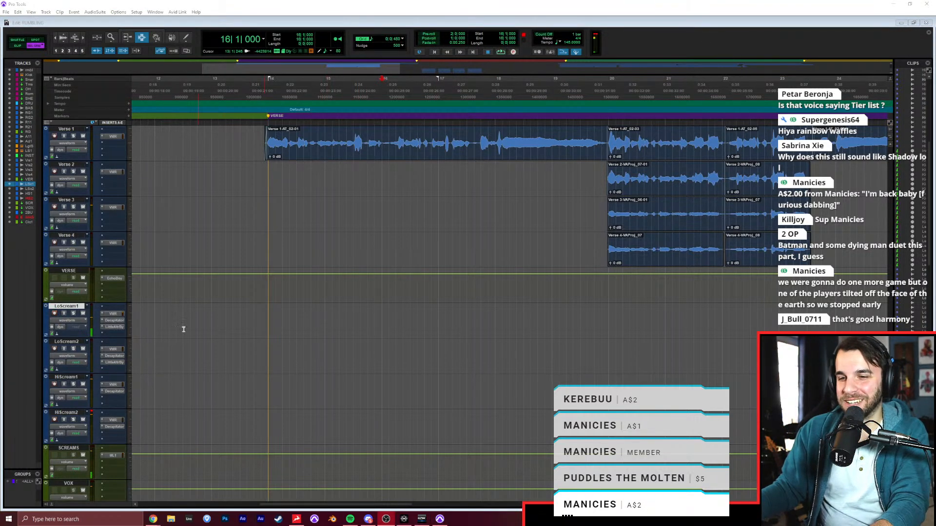
Check Little AlterBoy on LoScream1 and record a scream take on that track from 16|1|000.
{"action": "left_click", "coordinate": [112, 327]}
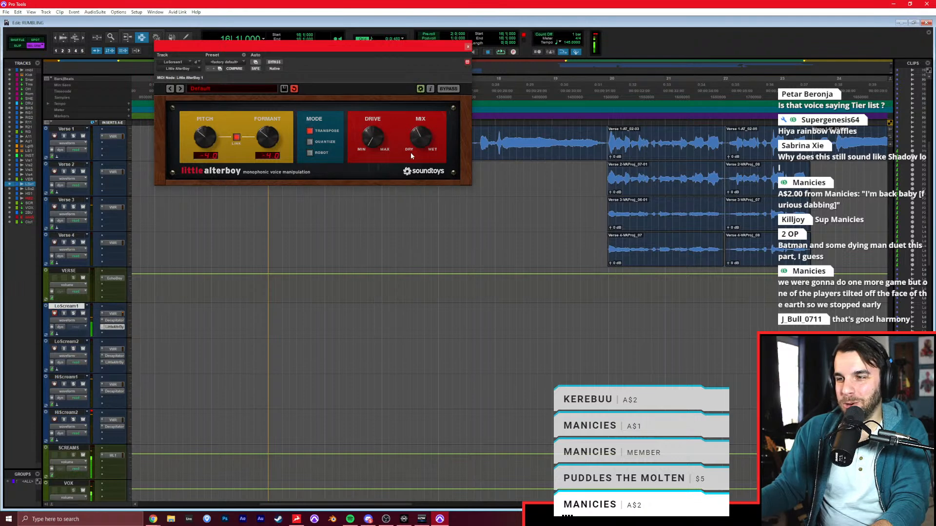
{"action": "left_click", "coordinate": [468, 46]}
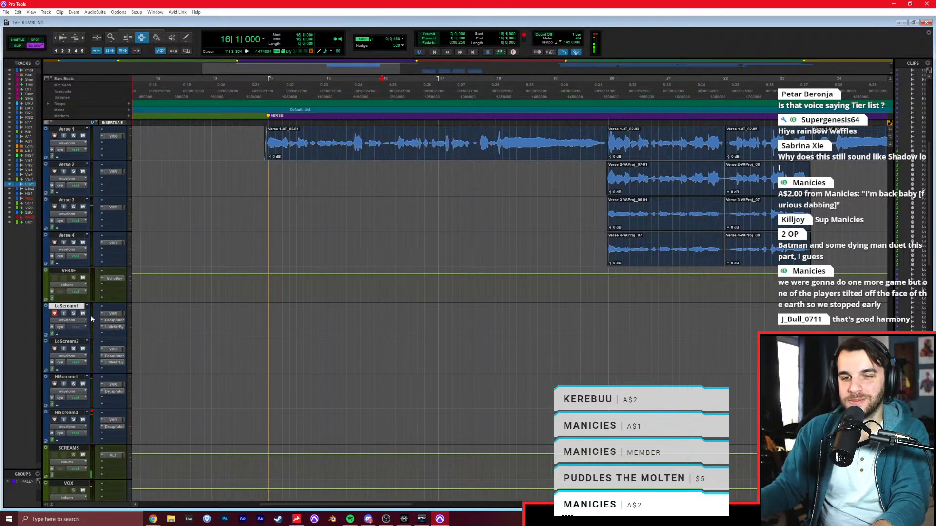
{"action": "left_click", "coordinate": [382, 316]}
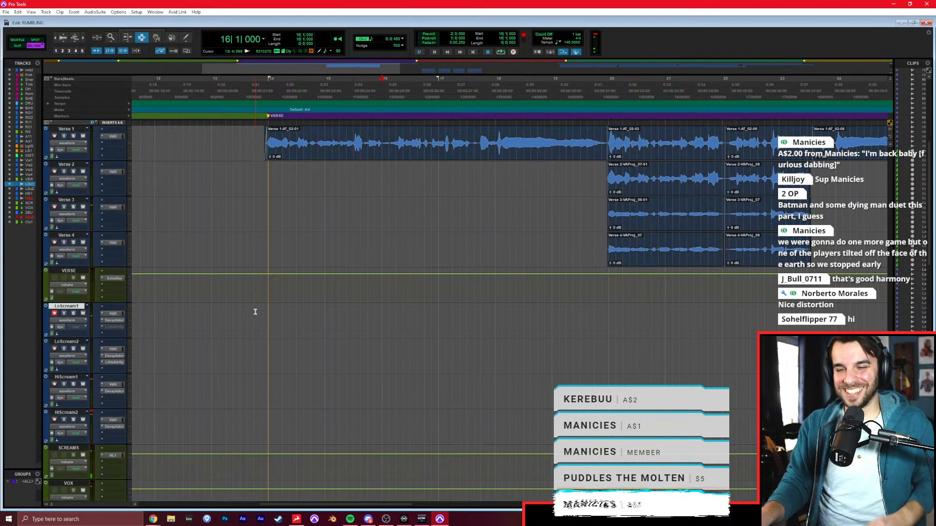
{"action": "key", "text": "ctrl+space"}
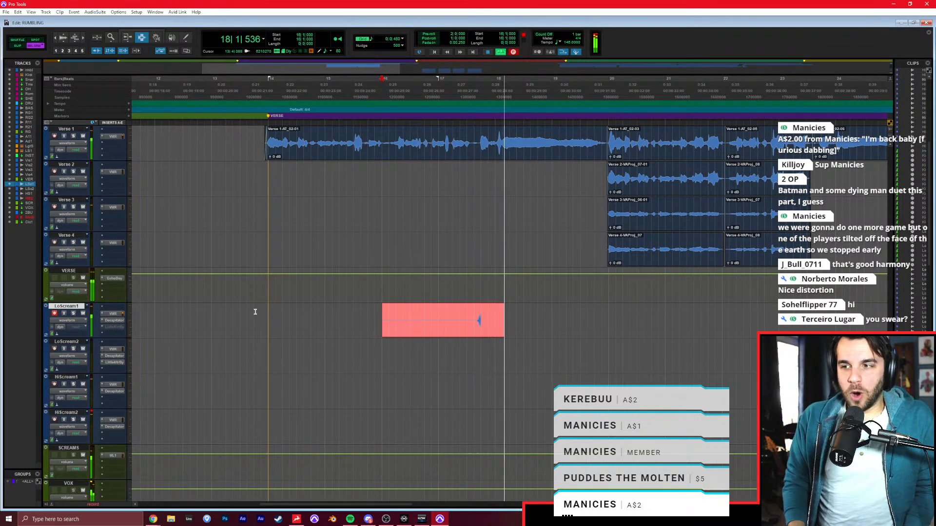
{"action": "key", "text": "space"}
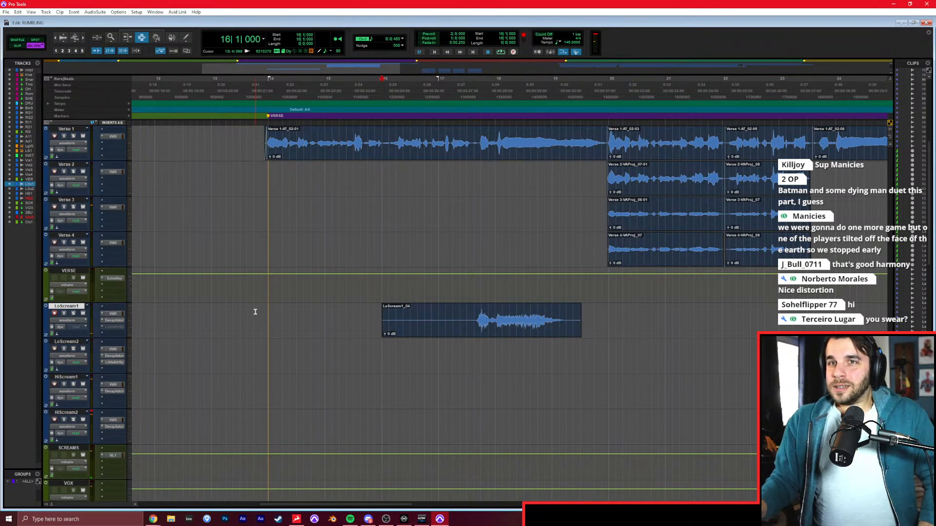
Record a new scream over the LoScream1 take from 16|1|000 and arm LoScream2 for recording.
{"action": "key", "text": "ctrl+space"}
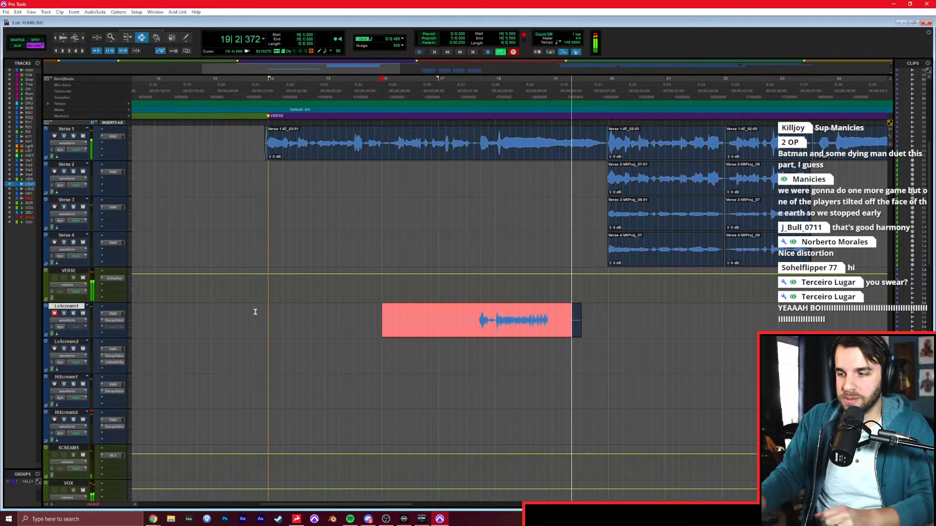
{"action": "key", "text": "space"}
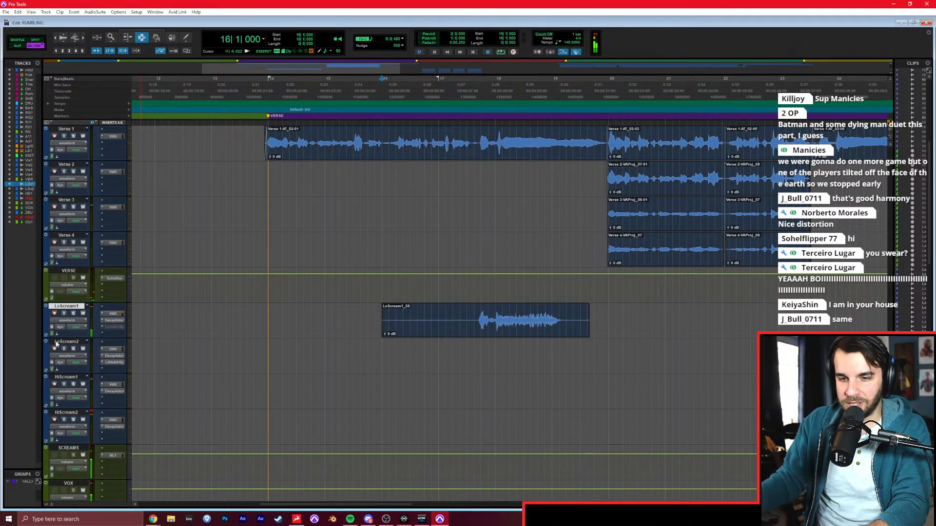
{"action": "left_click", "coordinate": [54, 349]}
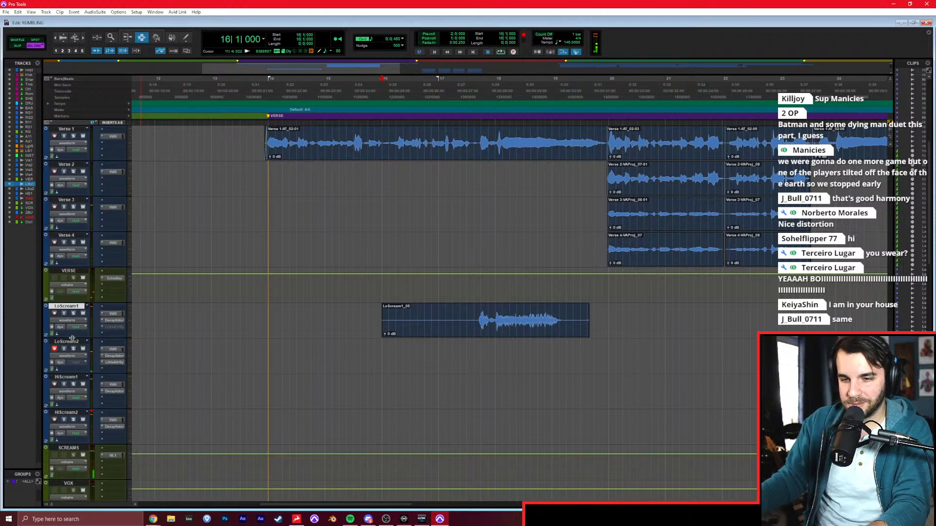
Record scream takes on LoScream2 and HiScream1 from 16|1|000, redoing the HiScream1 take once.
{"action": "key", "text": "space"}
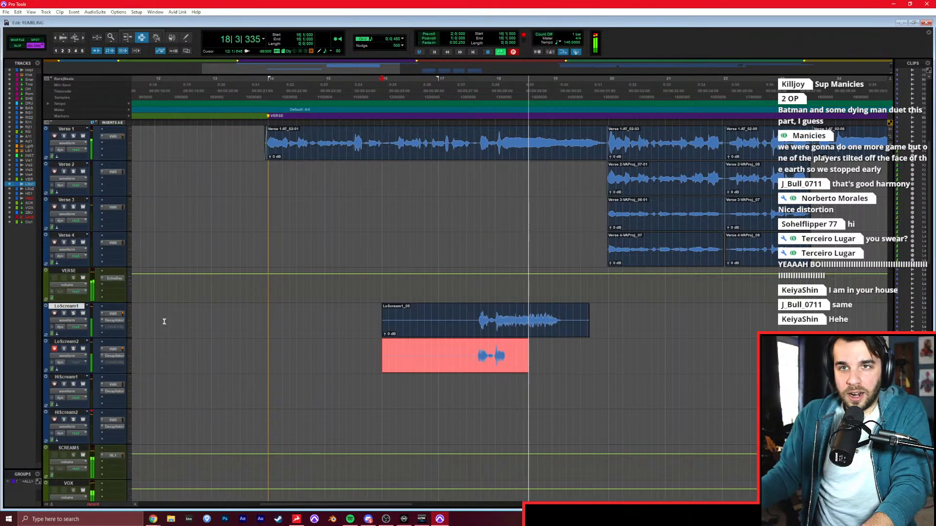
{"action": "key", "text": "space"}
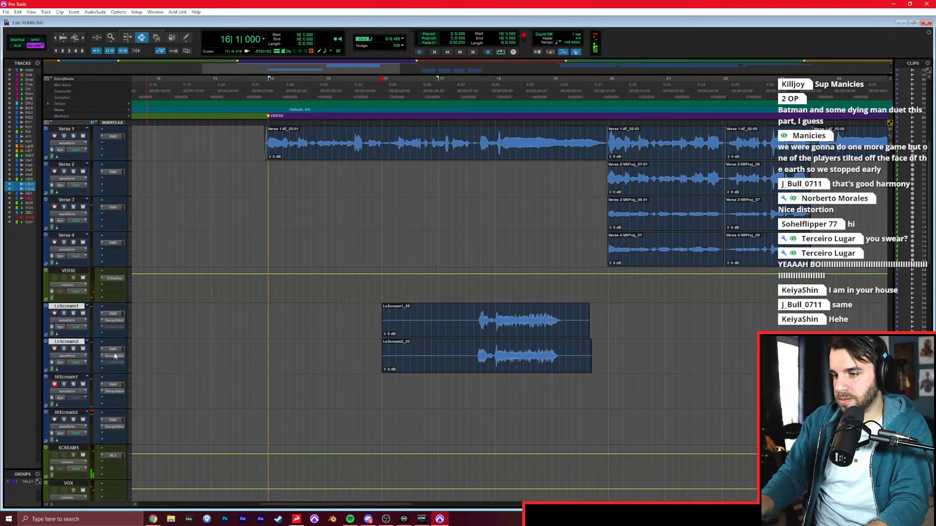
{"action": "key", "text": "ctrl+space"}
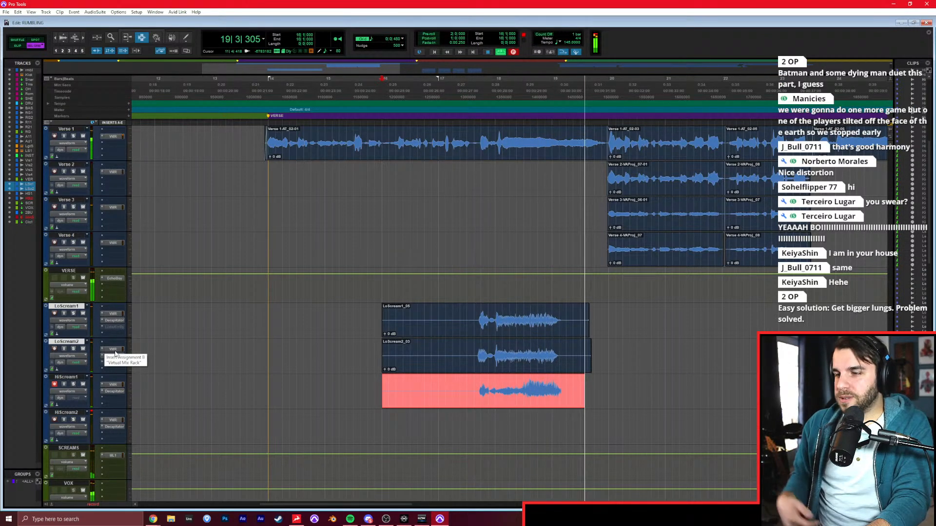
{"action": "key", "text": "space"}
{"action": "key", "text": "ctrl+space"}
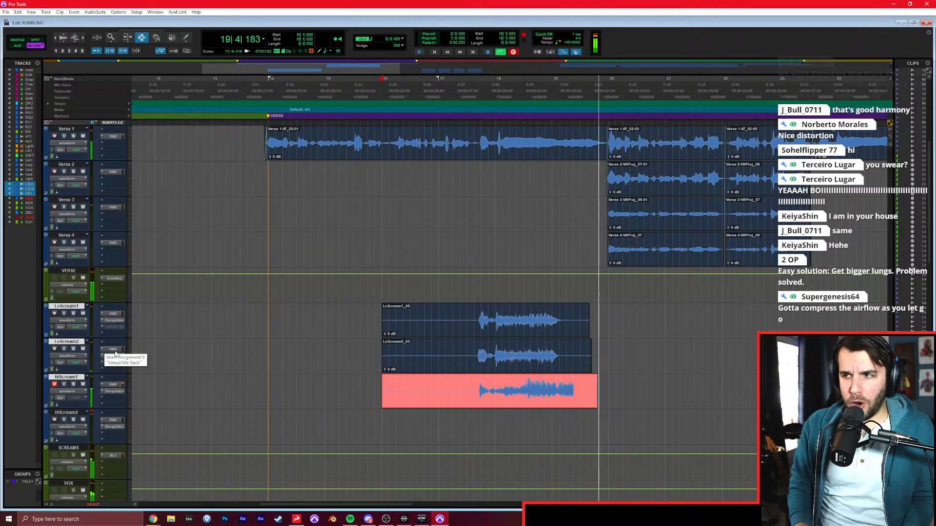
{"action": "key", "text": "space"}
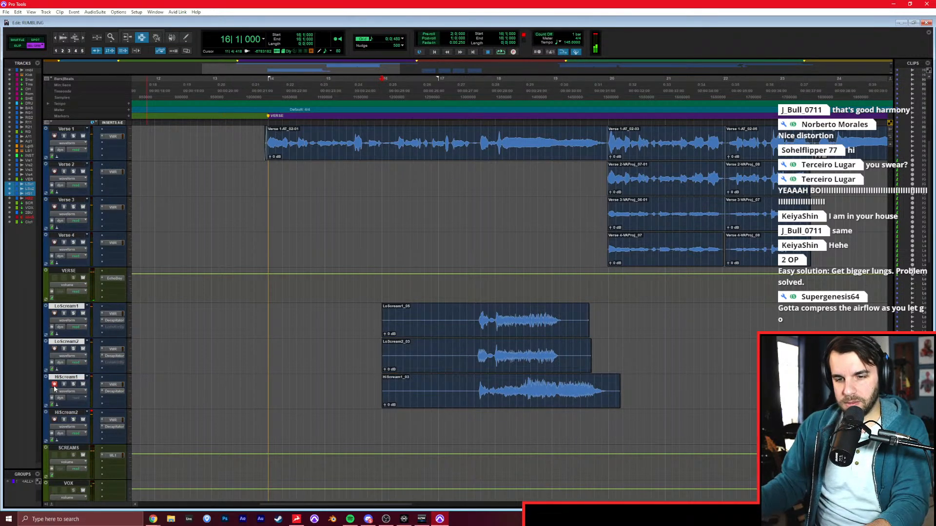
Record a scream take on HiScream2 from 16|1|000, then disarm the track.
{"action": "key", "text": "ctrl+space"}
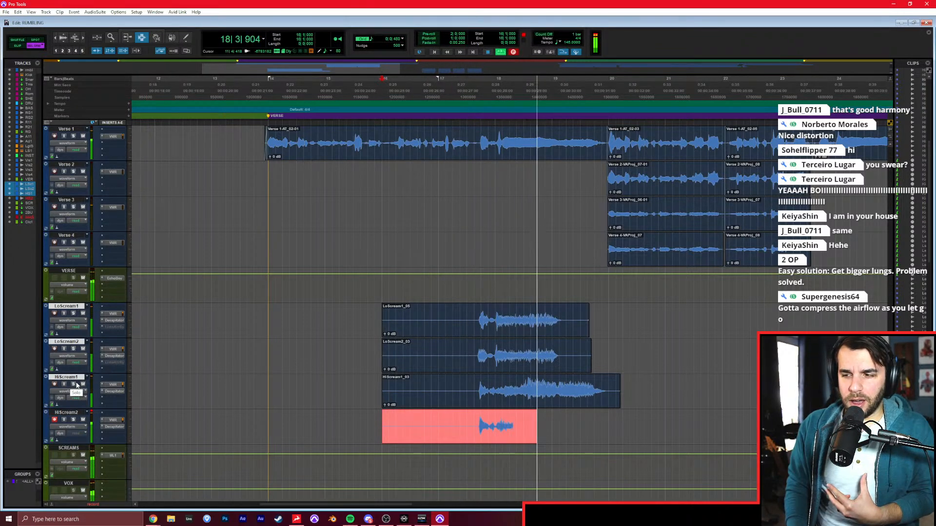
{"action": "key", "text": "space"}
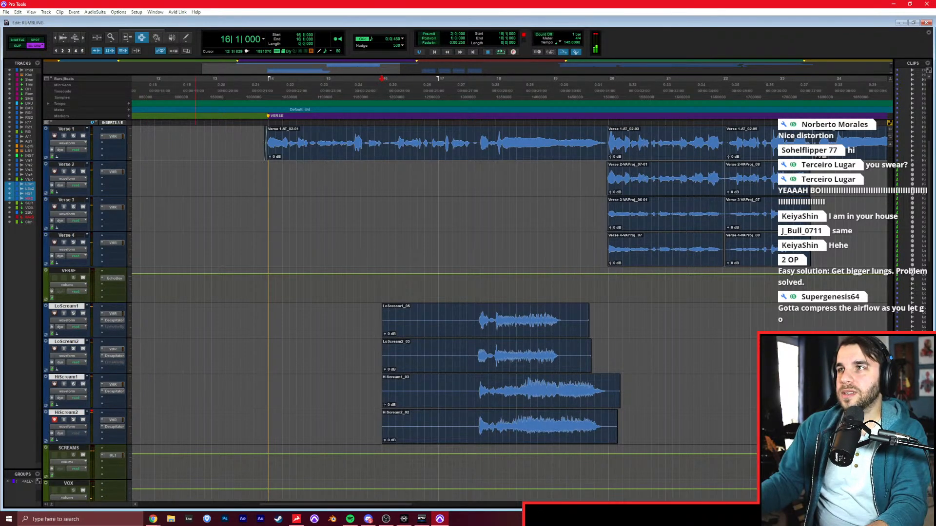
{"action": "key", "text": "alt+Tab"}
{"action": "left_click", "coordinate": [53, 420]}
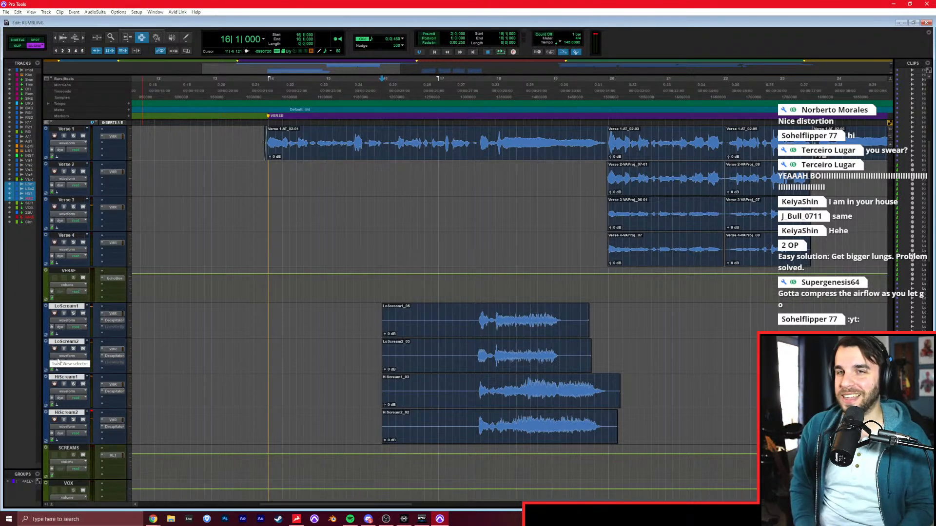
Extend the sustained screams on LoScream2 and LoScream1 by repeating part of each take, with joins at 19|1|000 and 18|4|000.
{"action": "double_click", "coordinate": [510, 398]}
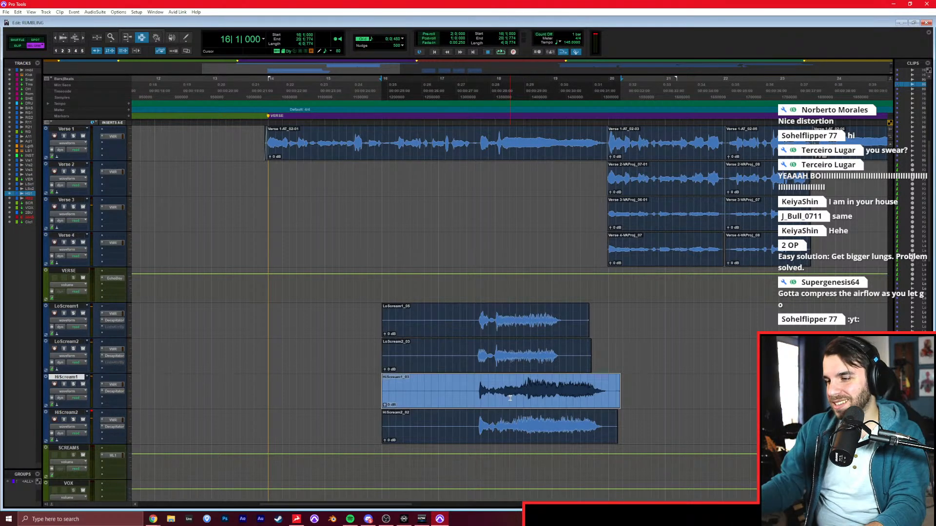
{"action": "left_click", "coordinate": [547, 362]}
{"action": "key", "text": "t"}
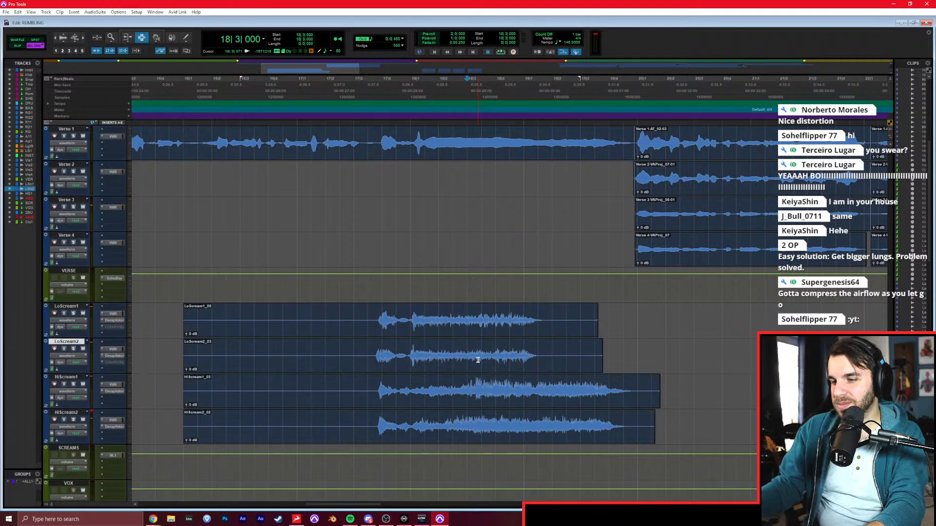
{"action": "mouse_move", "coordinate": [468, 360]}
{"action": "left_mouse_down"}
{"action": "mouse_move", "coordinate": [609, 368]}
{"action": "mouse_move", "coordinate": [481, 364]}
{"action": "left_mouse_up"}
{"action": "left_click_drag", "start_coordinate": [478, 364], "coordinate": [521, 365]}
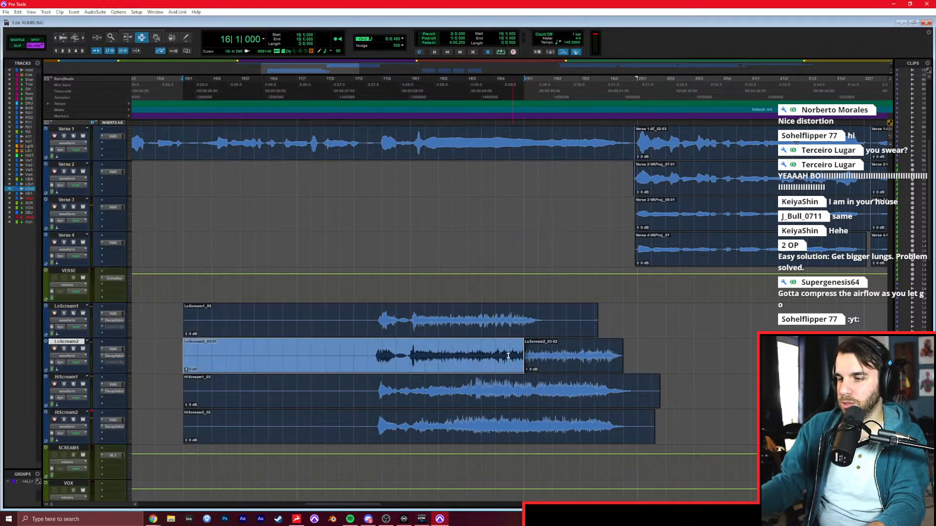
{"action": "left_click_drag", "start_coordinate": [466, 322], "coordinate": [500, 323]}
{"action": "key", "text": "F8"}
{"action": "key", "text": "ctrl+z"}
{"action": "left_click_drag", "start_coordinate": [462, 324], "coordinate": [538, 347]}
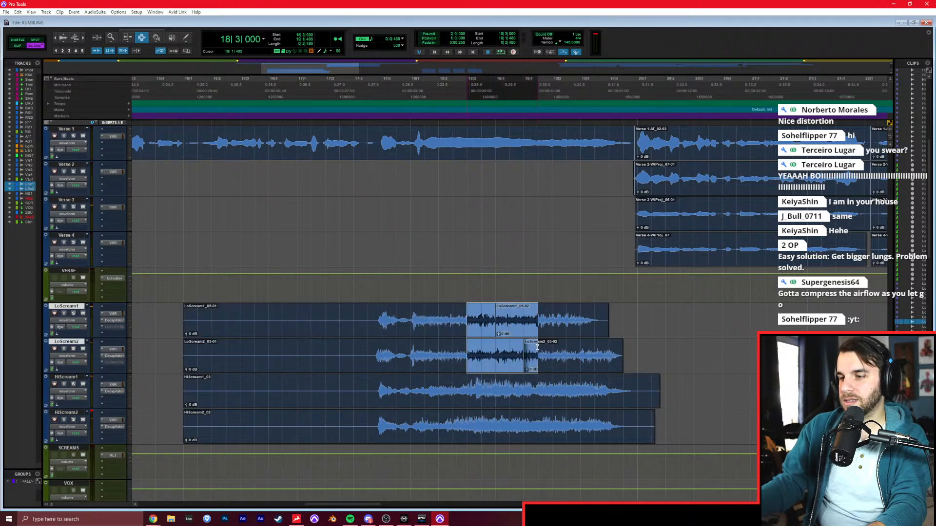
{"action": "left_click_drag", "start_coordinate": [154, 307], "coordinate": [736, 437]}
Play the four layered verse screams from 17|3|000 to check the extended low takes.
{"action": "left_click", "coordinate": [355, 346]}
{"action": "key", "text": "space"}
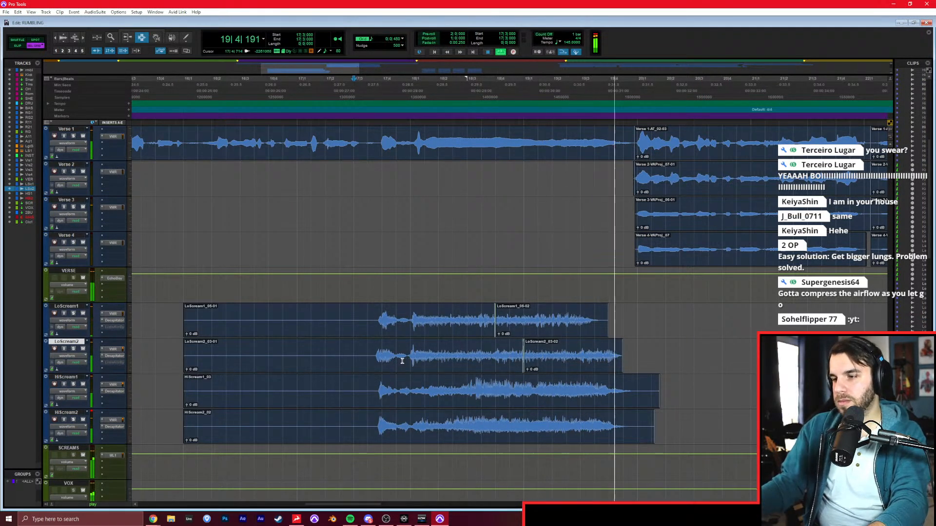
{"action": "key", "text": "space"}
Copy the four layered scream takes starting at 16|1|000 and paste them on the same tracks at bar 22.
{"action": "key", "text": "r"}
{"action": "left_click_drag", "start_coordinate": [372, 328], "coordinate": [592, 415]}
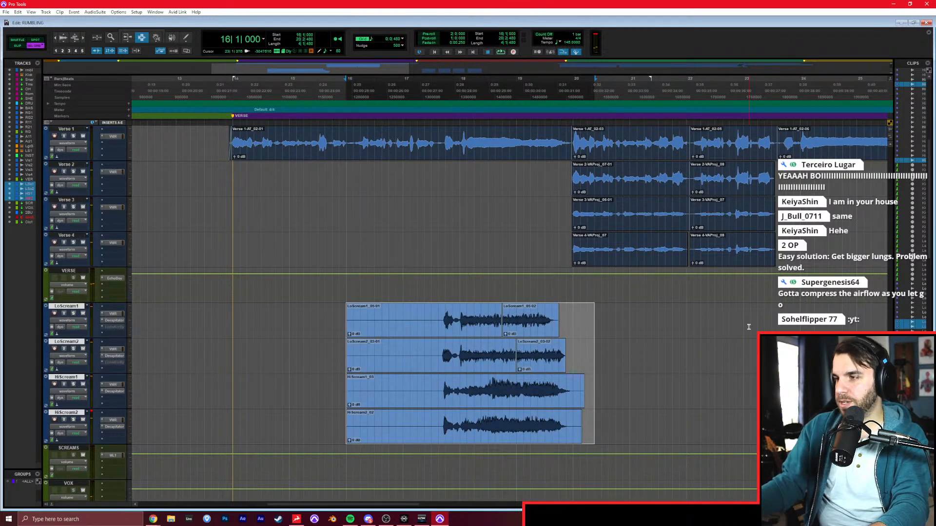
{"action": "left_click", "coordinate": [747, 327]}
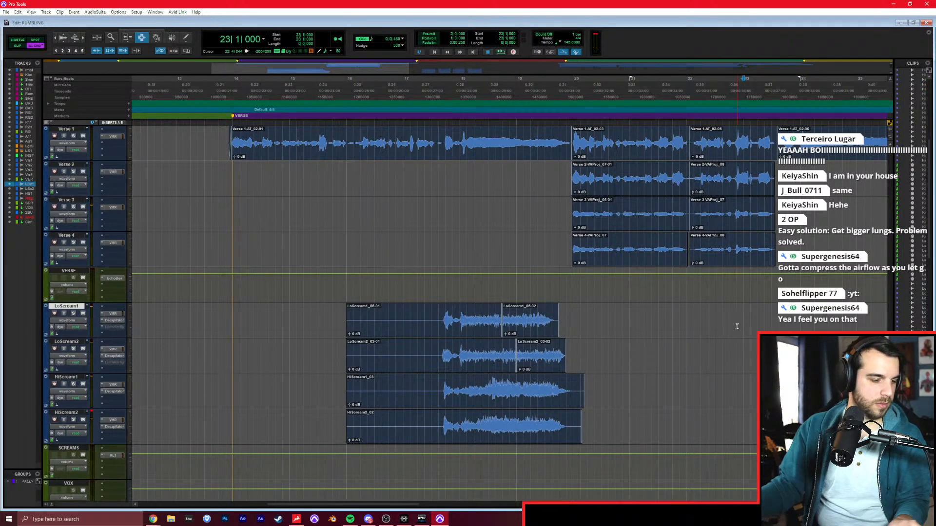
{"action": "key", "text": "space"}
{"action": "left_click_drag", "start_coordinate": [638, 309], "coordinate": [642, 417]}
{"action": "left_click_drag", "start_coordinate": [582, 324], "coordinate": [581, 425]}
{"action": "key", "text": "ctrl+v"}
Play the transition from the pasted verse screams into the pre-chorus.
{"action": "scroll", "coordinate": [591, 399], "scroll_direction": "right", "scroll_amount": 2}
{"action": "left_click", "coordinate": [590, 393]}
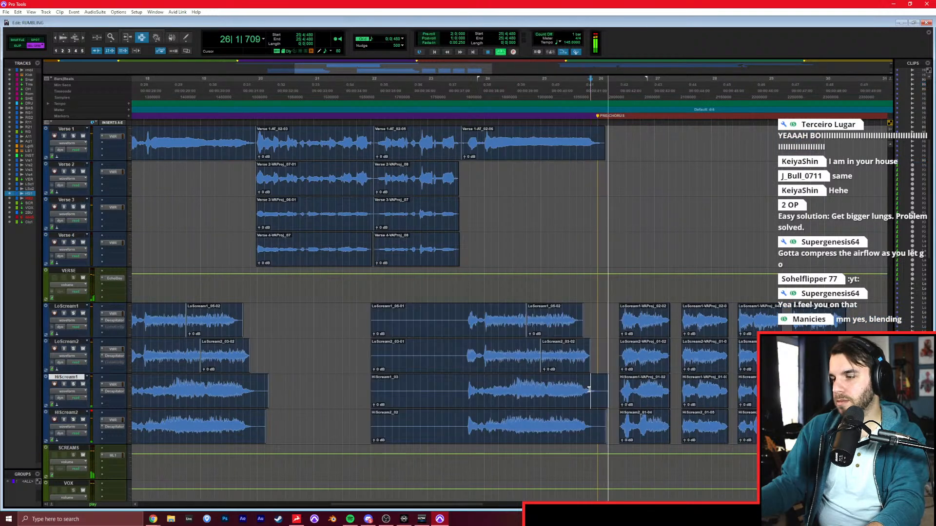
{"action": "scroll", "coordinate": [592, 385], "scroll_direction": "right", "scroll_amount": 1}
{"action": "scroll", "coordinate": [593, 383], "scroll_direction": "right", "scroll_amount": 1}
{"action": "left_click", "coordinate": [594, 380]}
{"action": "key", "text": "r"}
{"action": "key", "text": "space"}
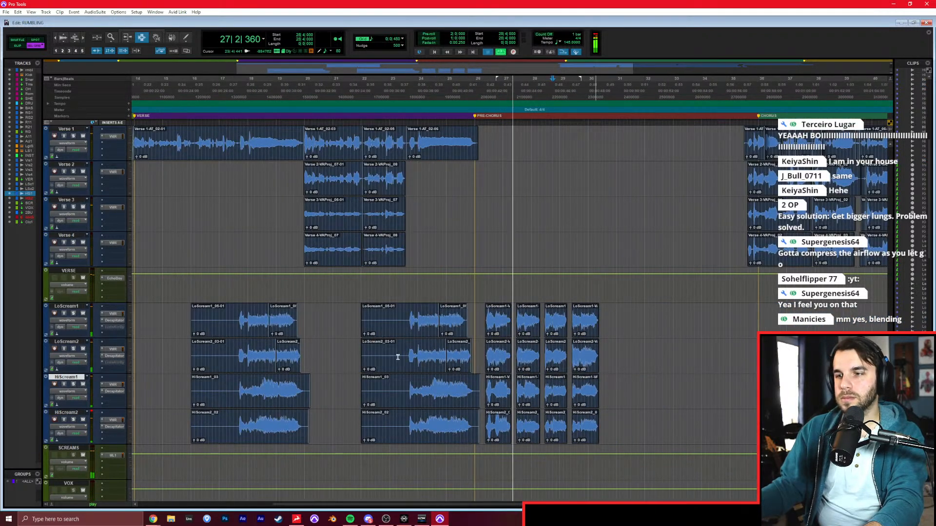
Delete the silent lead-ins before both verse scream stacks on all four scream tracks while playing from 16|1|000.
{"action": "scroll", "coordinate": [343, 350], "scroll_direction": "left", "scroll_amount": 2}
{"action": "left_click", "coordinate": [301, 332]}
{"action": "key", "text": "space"}
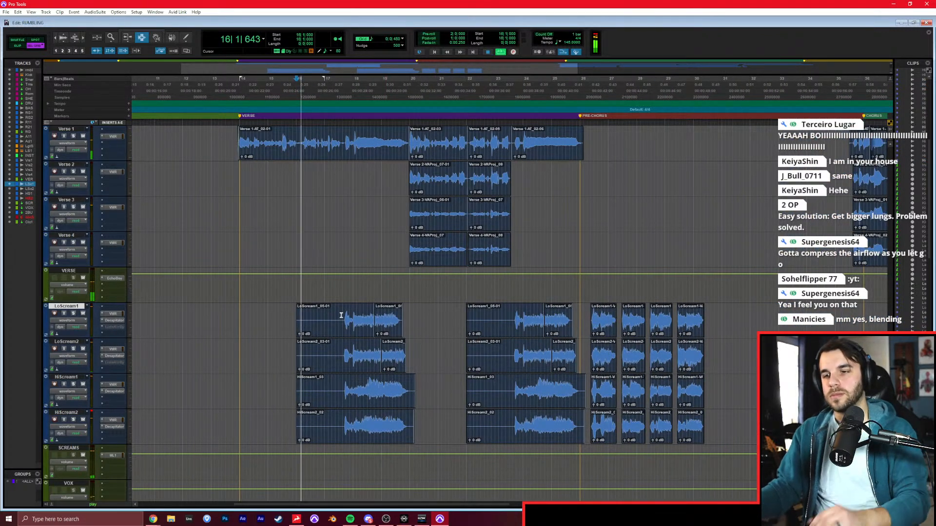
{"action": "left_click_drag", "start_coordinate": [343, 322], "coordinate": [274, 417]}
{"action": "key", "text": "Delete"}
{"action": "scroll", "coordinate": [499, 322], "scroll_direction": "down", "scroll_amount": 4}
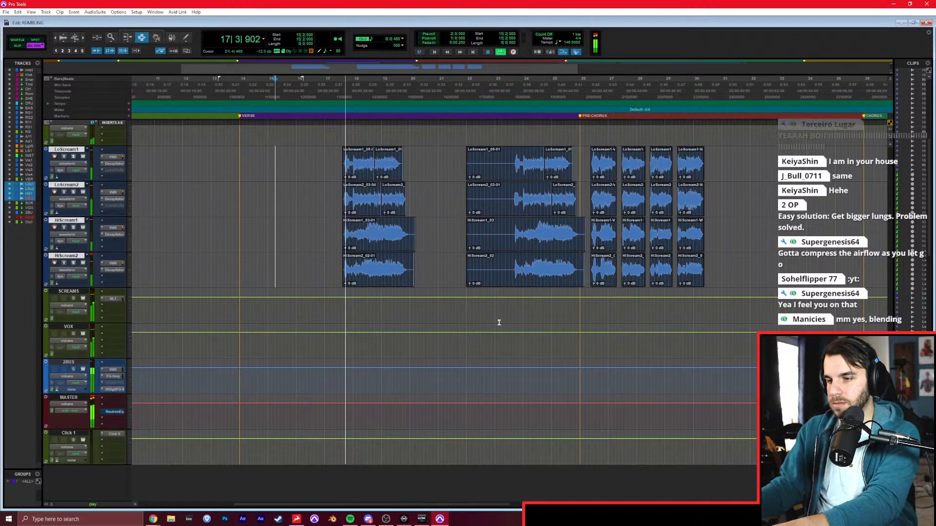
{"action": "left_click_drag", "start_coordinate": [512, 197], "coordinate": [456, 266]}
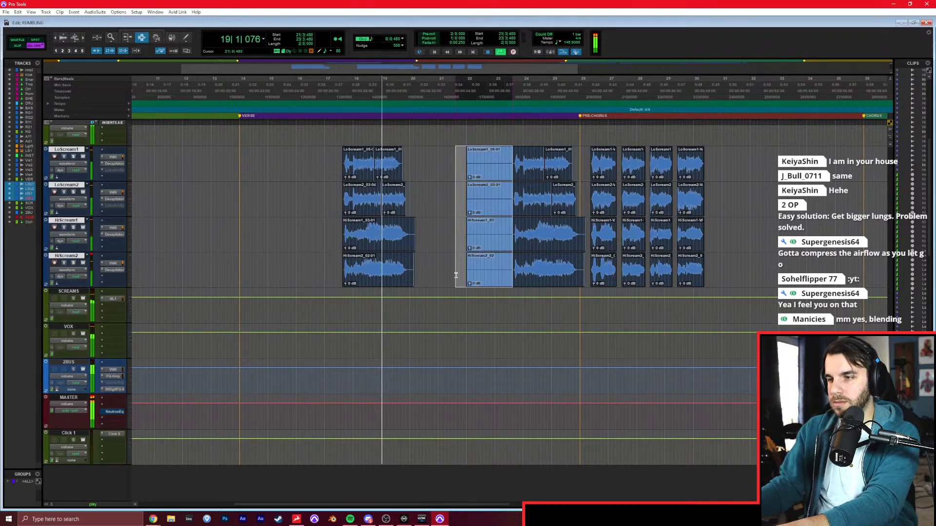
{"action": "key", "text": "Delete"}
Listen through the trimmed verse screams and the pre-chorus screams up to the empty part of the pre-chorus.
{"action": "scroll", "coordinate": [486, 266], "scroll_direction": "up", "scroll_amount": 2}
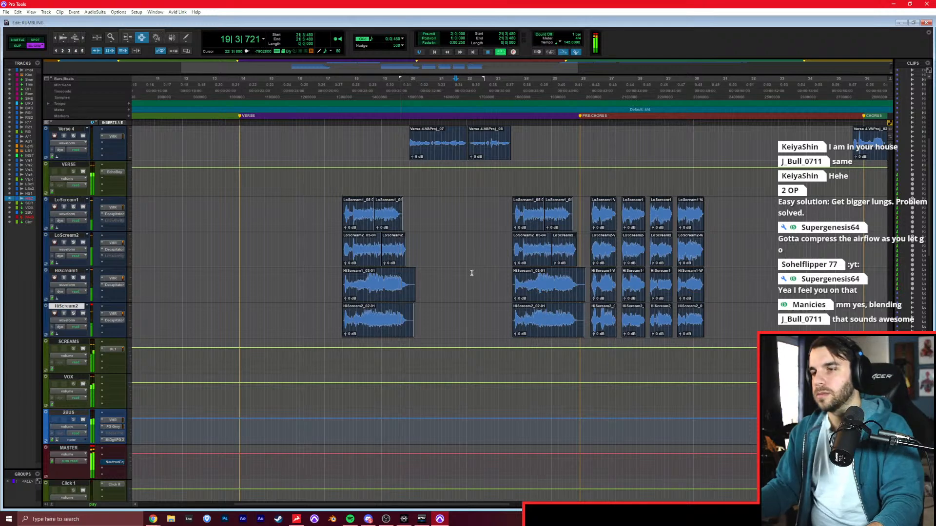
{"action": "scroll", "coordinate": [463, 264], "scroll_direction": "up", "scroll_amount": 2}
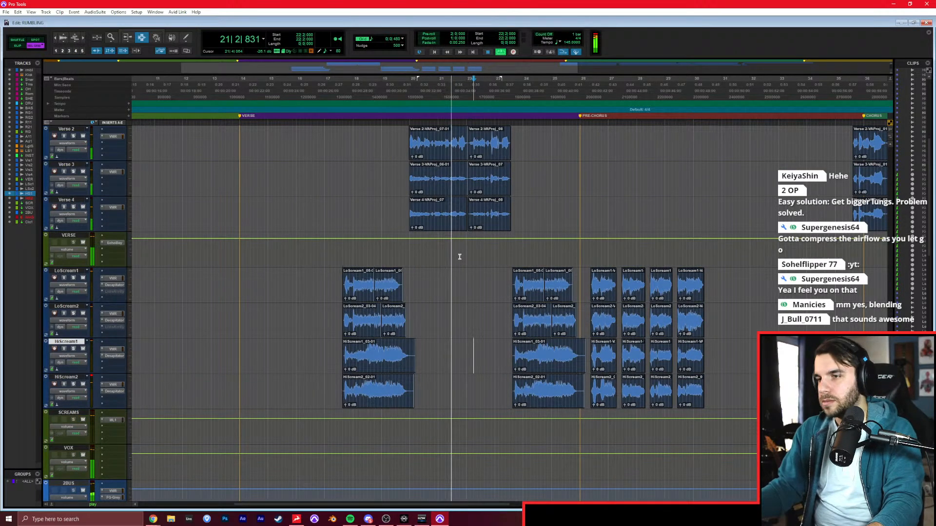
{"action": "left_click", "coordinate": [536, 192]}
{"action": "scroll", "coordinate": [537, 191], "scroll_direction": "right", "scroll_amount": 2}
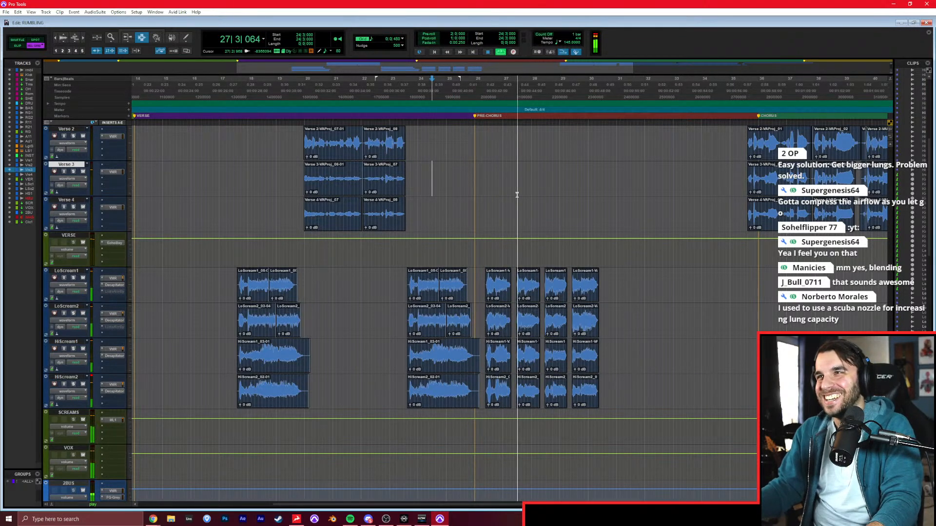
{"action": "left_click", "coordinate": [528, 216]}
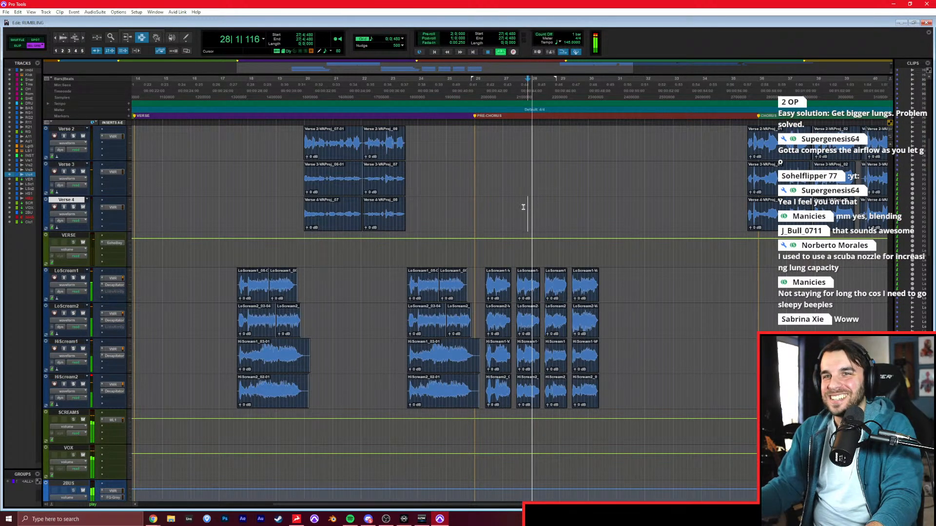
{"action": "scroll", "coordinate": [523, 214], "scroll_direction": "right", "scroll_amount": 1}
{"action": "left_click", "coordinate": [531, 222]}
{"action": "key", "text": "t"}
{"action": "scroll", "coordinate": [531, 222], "scroll_direction": "right", "scroll_amount": 2}
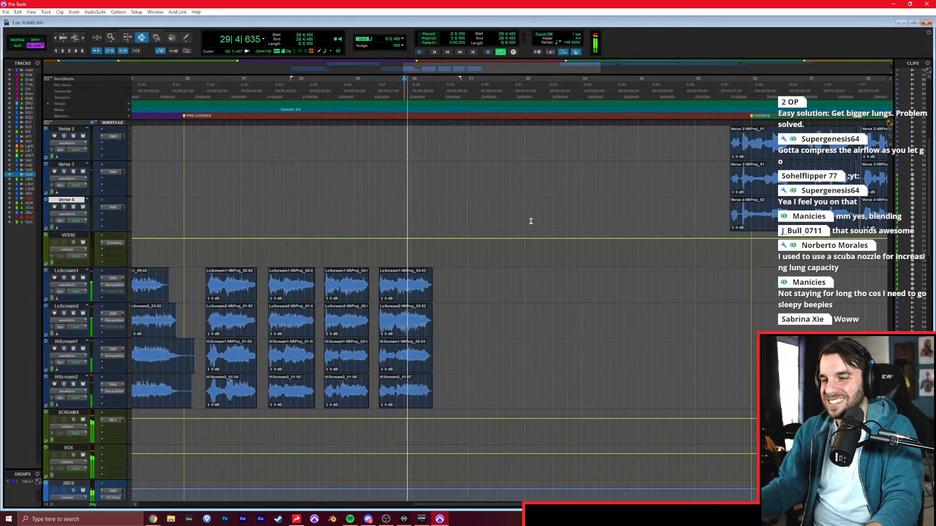
{"action": "key", "text": "space"}
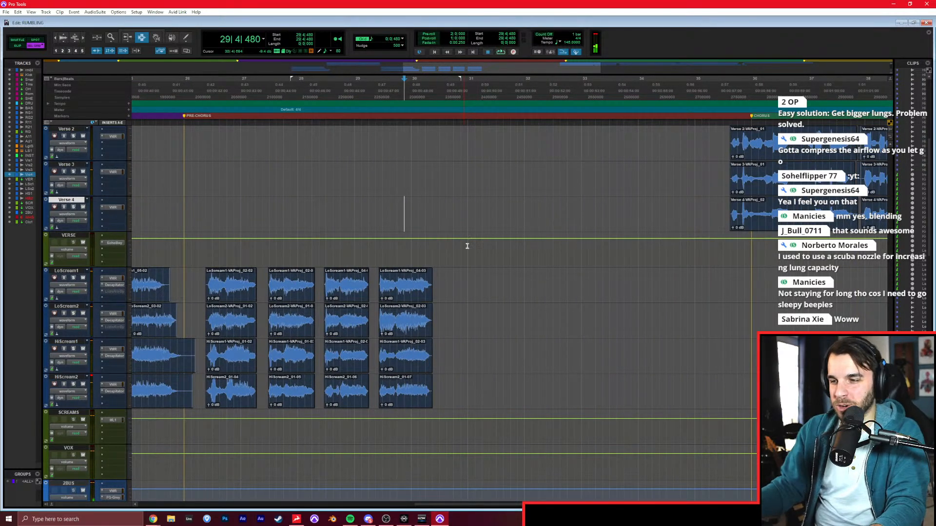
Unmute and solo the rumbling reference track and play it from 30|1|000.
{"action": "left_click", "coordinate": [466, 244]}
{"action": "left_click_drag", "start_coordinate": [890, 390], "coordinate": [902, 102]}
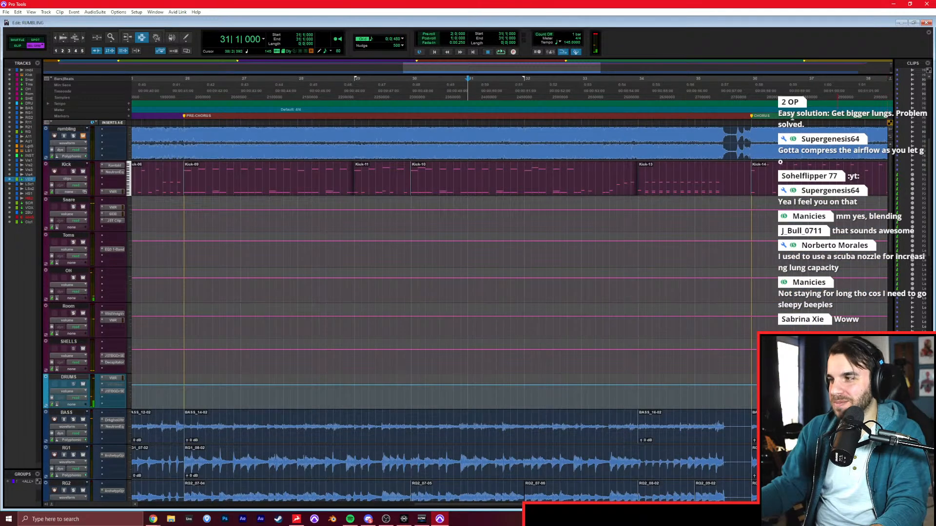
{"action": "left_click", "coordinate": [83, 136]}
{"action": "left_click", "coordinate": [74, 137]}
{"action": "key", "text": "space"}
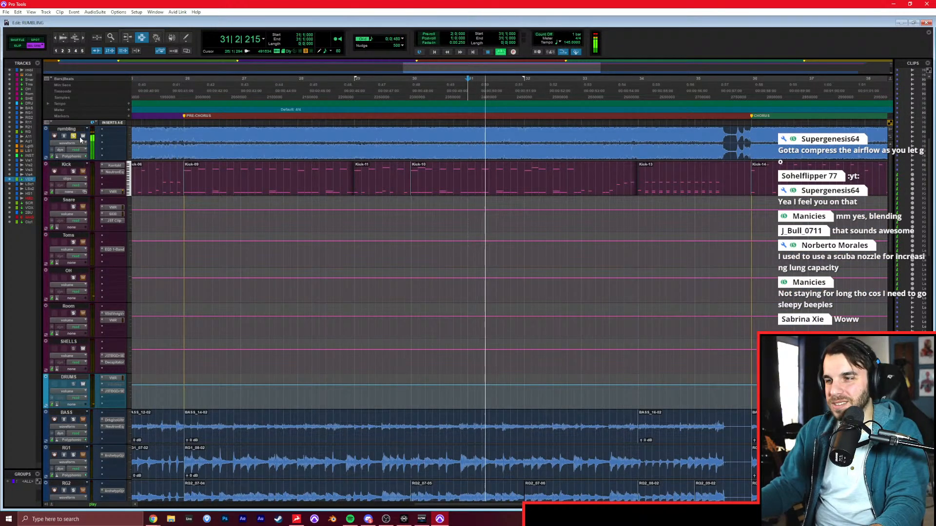
{"action": "left_click", "coordinate": [412, 137]}
{"action": "key", "text": "space"}
{"action": "key", "text": "space"}
Bring up Chrome while the reference plays, return to Pro Tools and stop playback.
{"action": "left_click", "coordinate": [153, 519]}
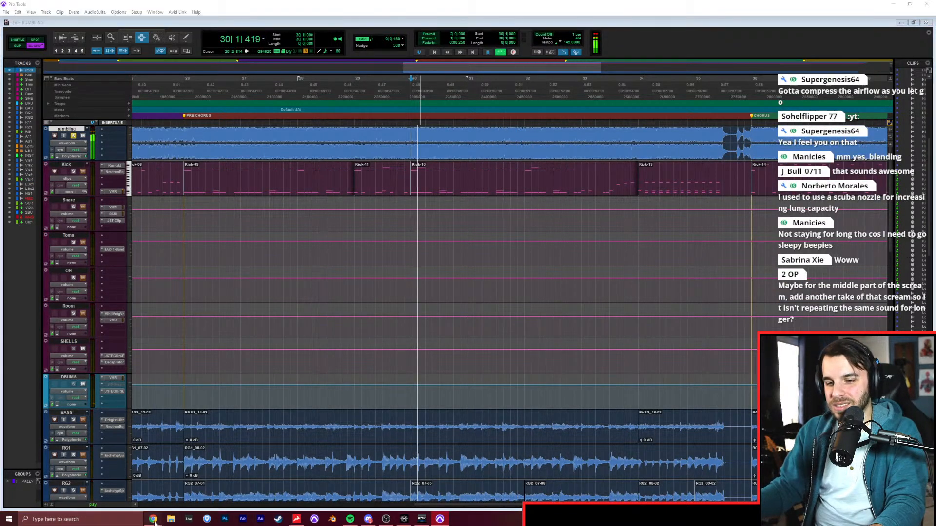
{"action": "left_click", "coordinate": [158, 487]}
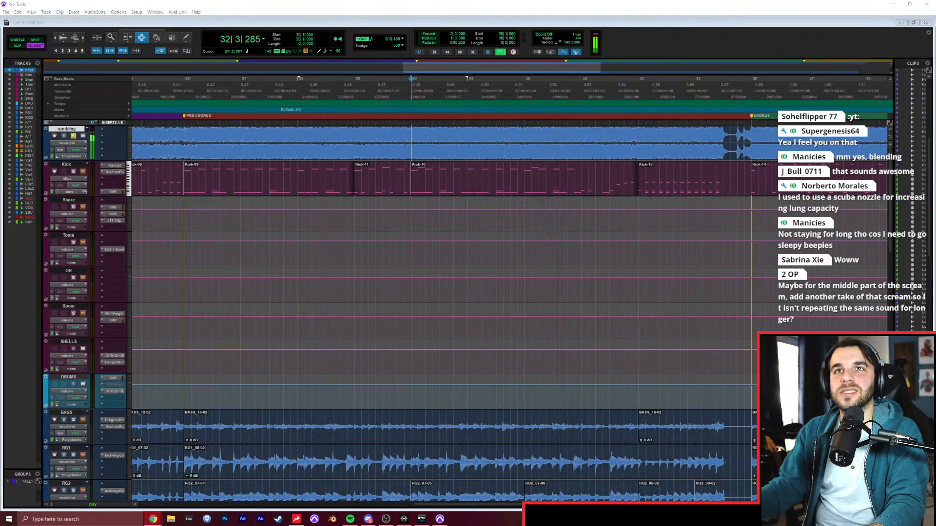
{"action": "left_click", "coordinate": [388, 6]}
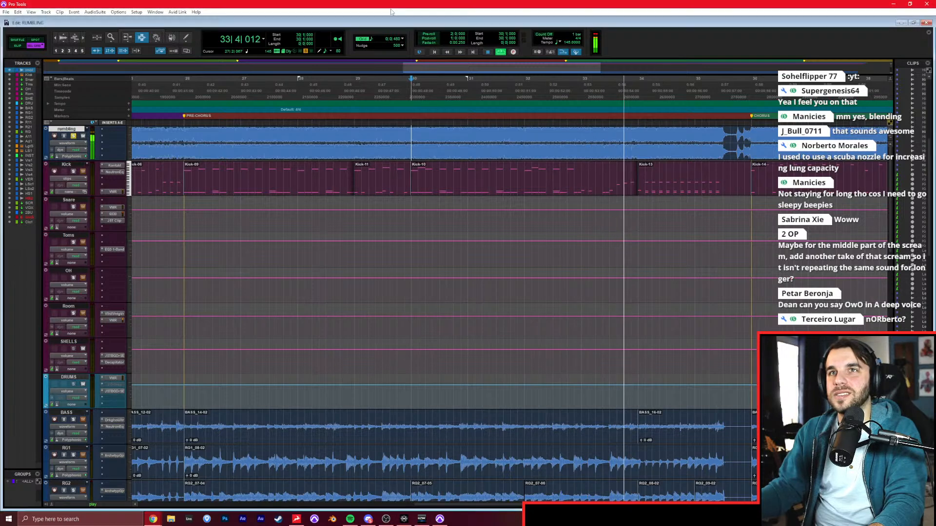
{"action": "key", "text": "space"}
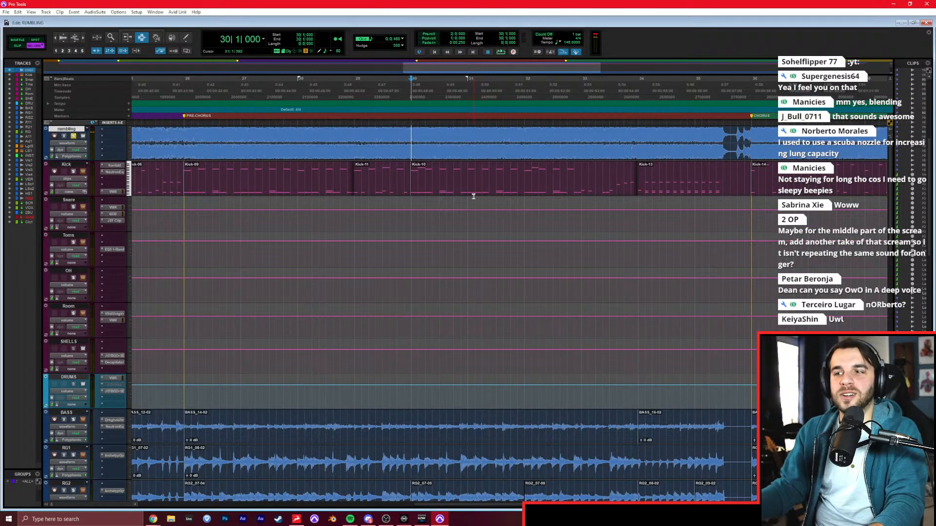
Return to the scream tracks and arm LoScream1 for recording at 30|1|000.
{"action": "scroll", "coordinate": [504, 214], "scroll_direction": "down", "scroll_amount": 10}
{"action": "scroll", "coordinate": [503, 215], "scroll_direction": "down", "scroll_amount": 2}
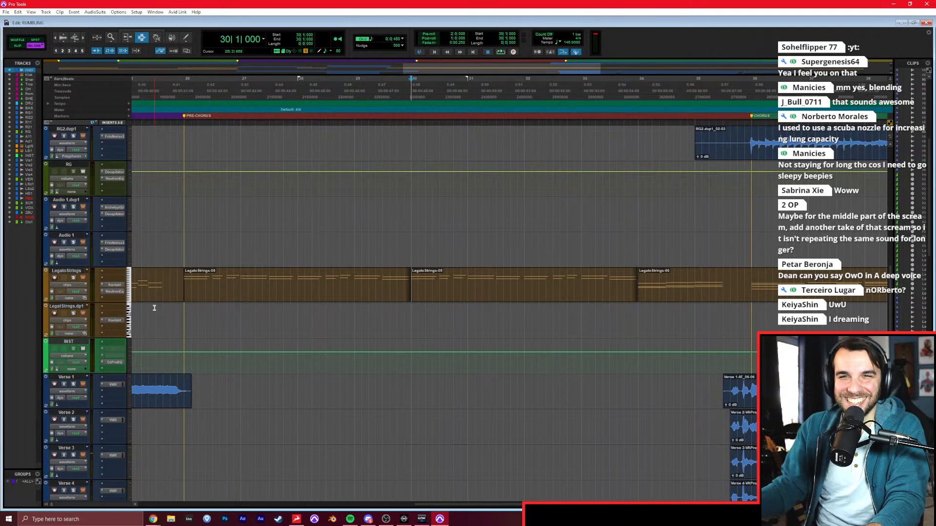
{"action": "scroll", "coordinate": [247, 367], "scroll_direction": "down", "scroll_amount": 8}
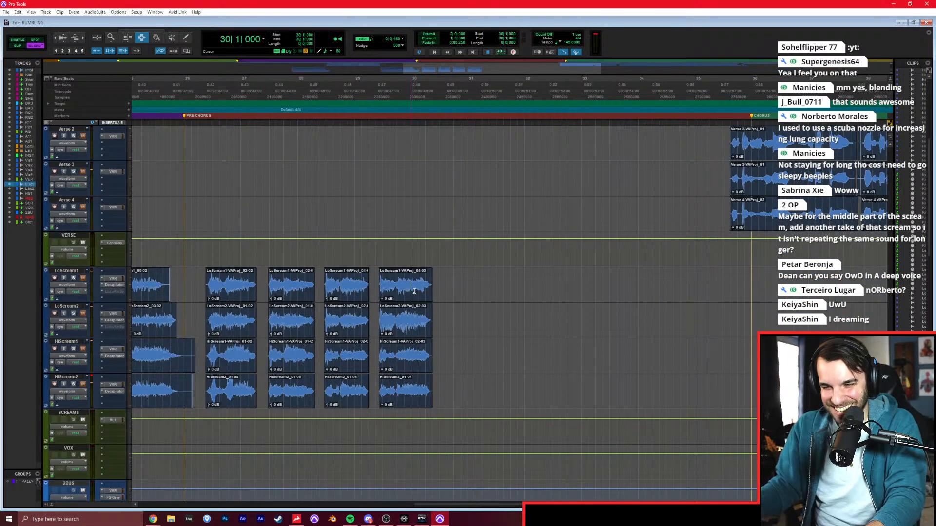
{"action": "left_click", "coordinate": [55, 279]}
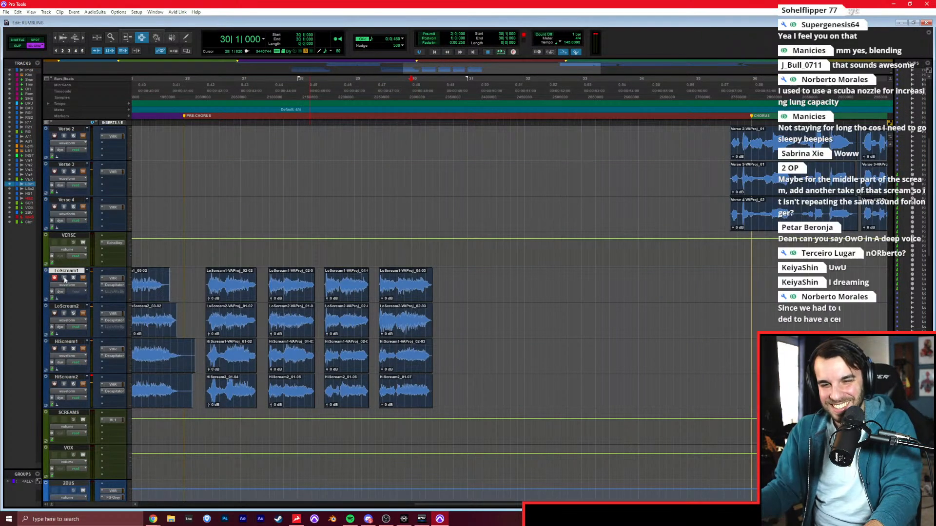
Mute the rumbling reference track and record repeated scream takes on LoScream1 from 30|1|000.
{"action": "scroll", "coordinate": [169, 243], "scroll_direction": "up", "scroll_amount": 15}
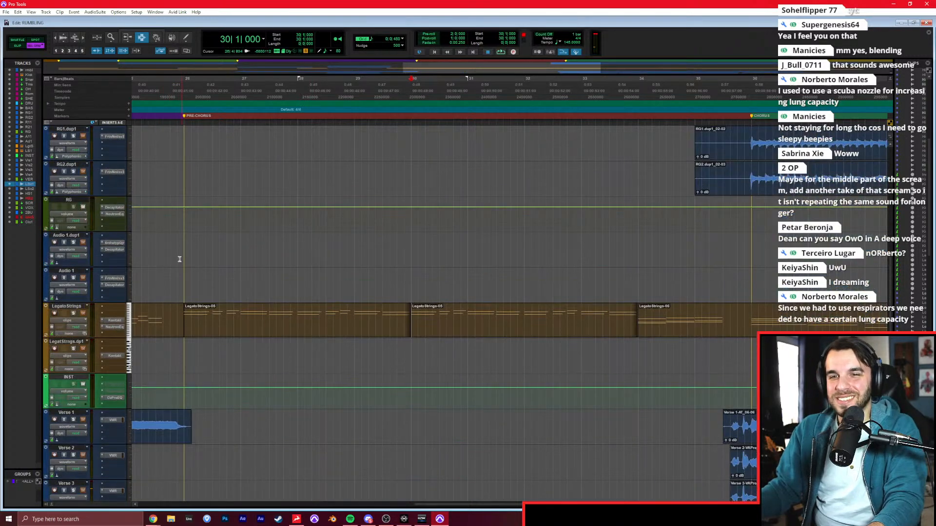
{"action": "scroll", "coordinate": [169, 242], "scroll_direction": "up", "scroll_amount": 5}
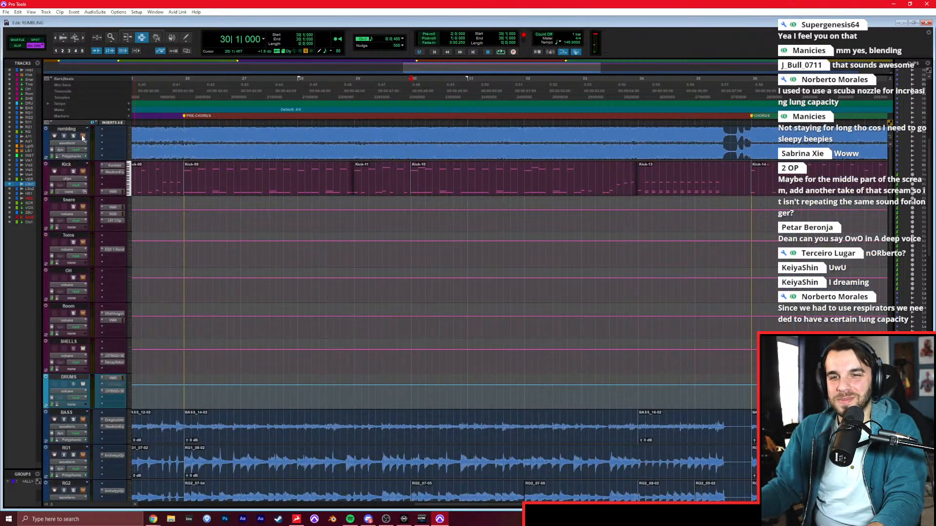
{"action": "scroll", "coordinate": [254, 218], "scroll_direction": "down", "scroll_amount": 20}
{"action": "scroll", "coordinate": [254, 218], "scroll_direction": "down", "scroll_amount": 3}
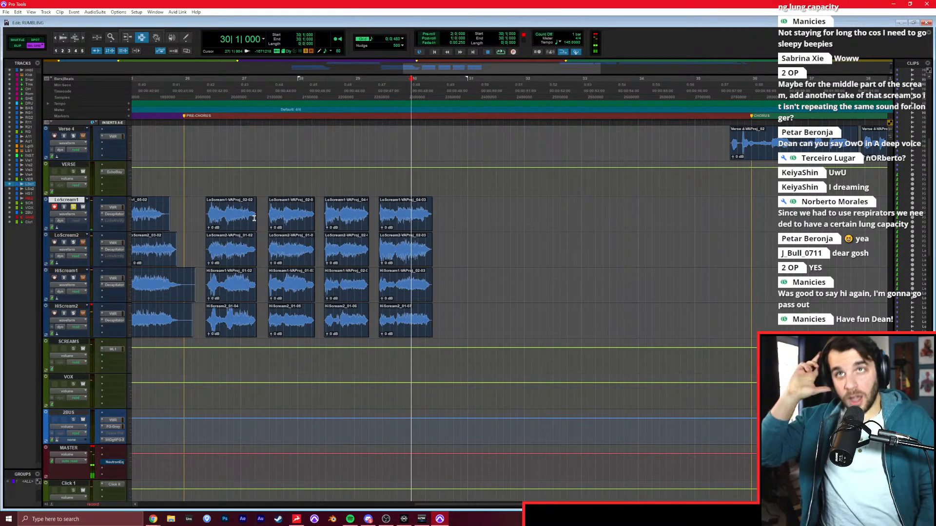
{"action": "key", "text": "space"}
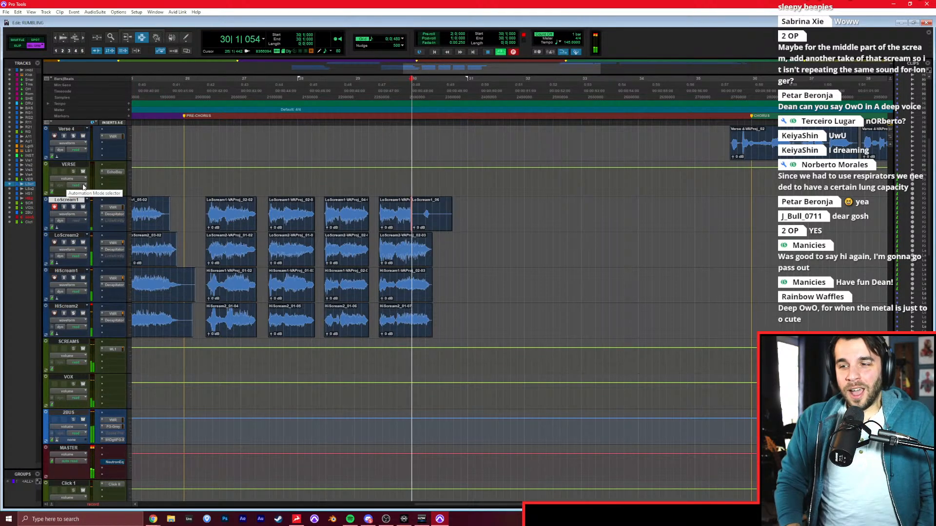
{"action": "key", "text": "ctrl+space"}
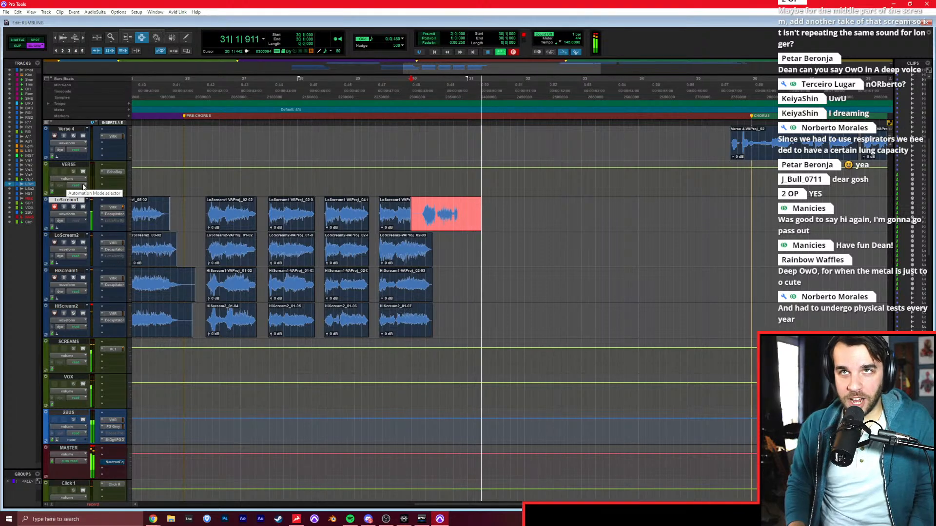
{"action": "key", "text": "space"}
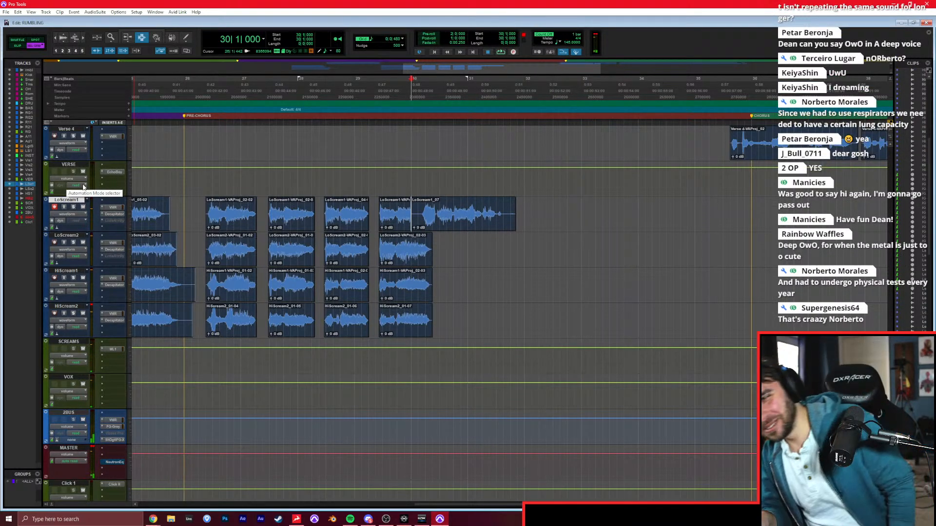
{"action": "key", "text": "ctrl+space"}
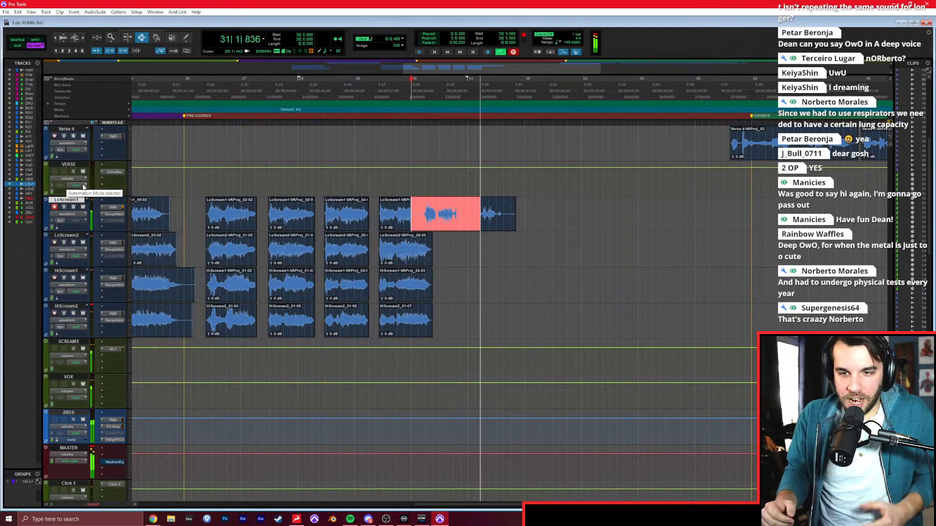
{"action": "key", "text": "space"}
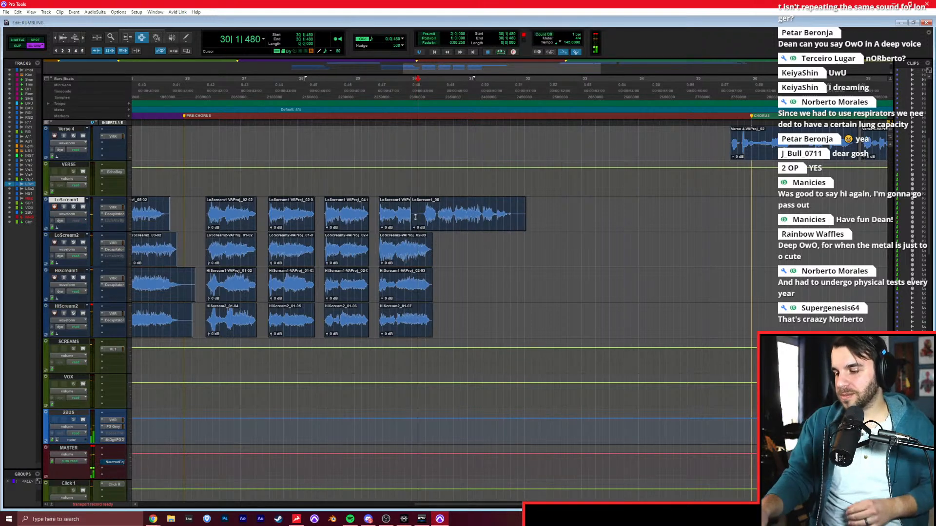
Punch in a new ending on LoScream1 in bar 31 and adjust the join with the preceding clip.
{"action": "key", "text": "space"}
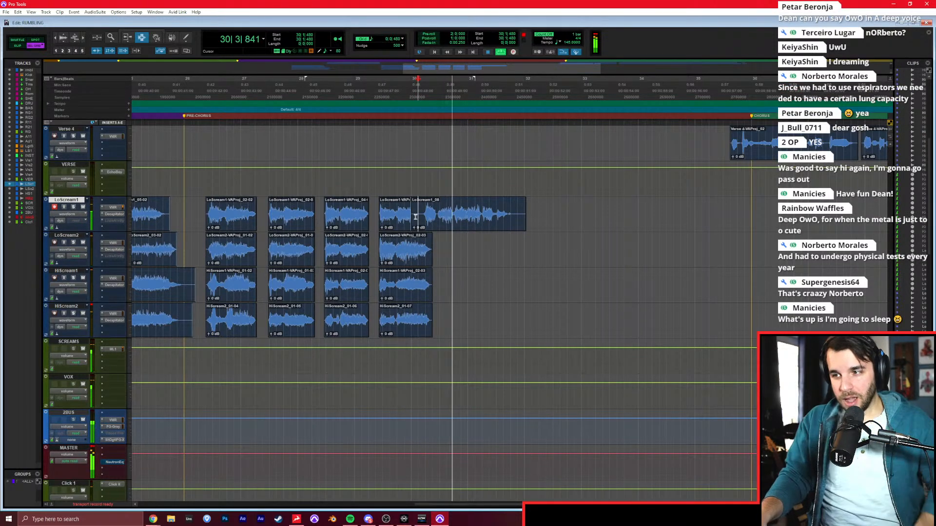
{"action": "key", "text": "ctrl+space"}
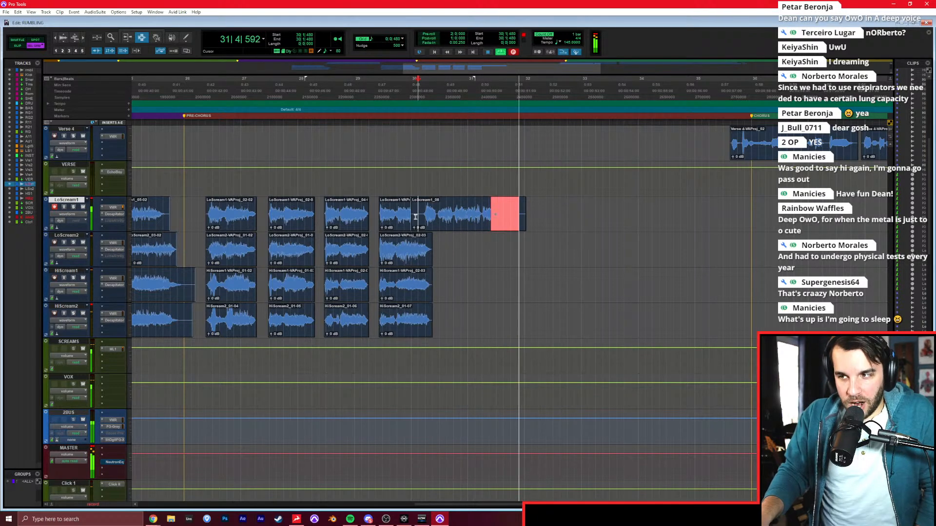
{"action": "key", "text": "space"}
{"action": "left_click_drag", "start_coordinate": [484, 218], "coordinate": [495, 218]}
Record the doubled scream on LoScream2 from 30|1|000 and punch in its last phrase in bar 31.
{"action": "left_click", "coordinate": [415, 253]}
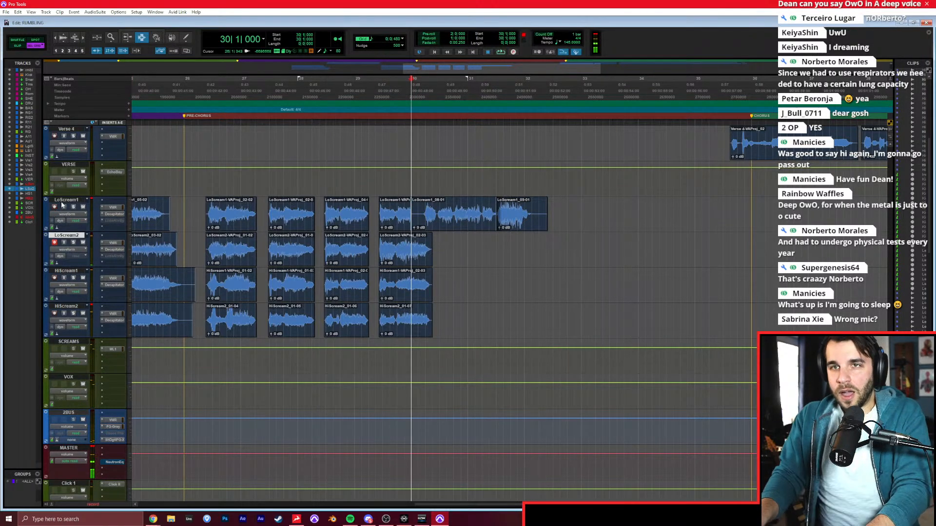
{"action": "key", "text": "ctrl+space"}
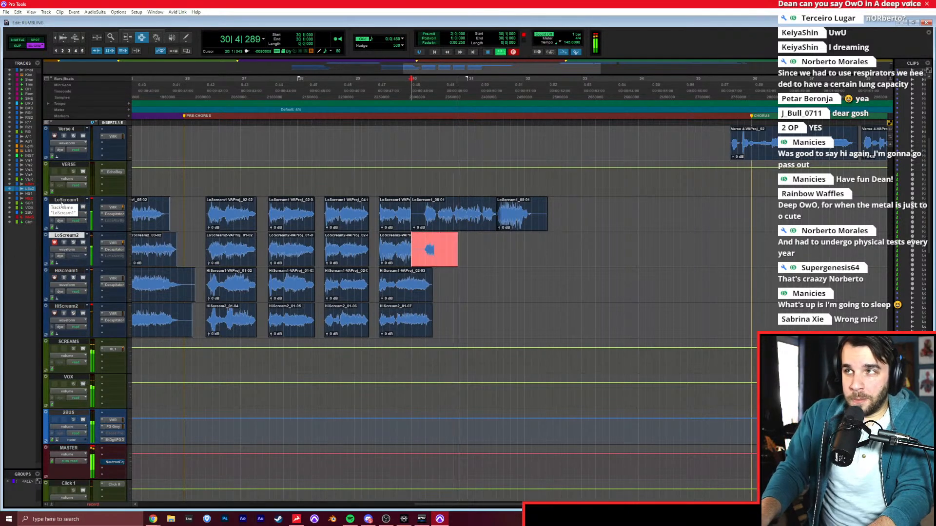
{"action": "key", "text": "space"}
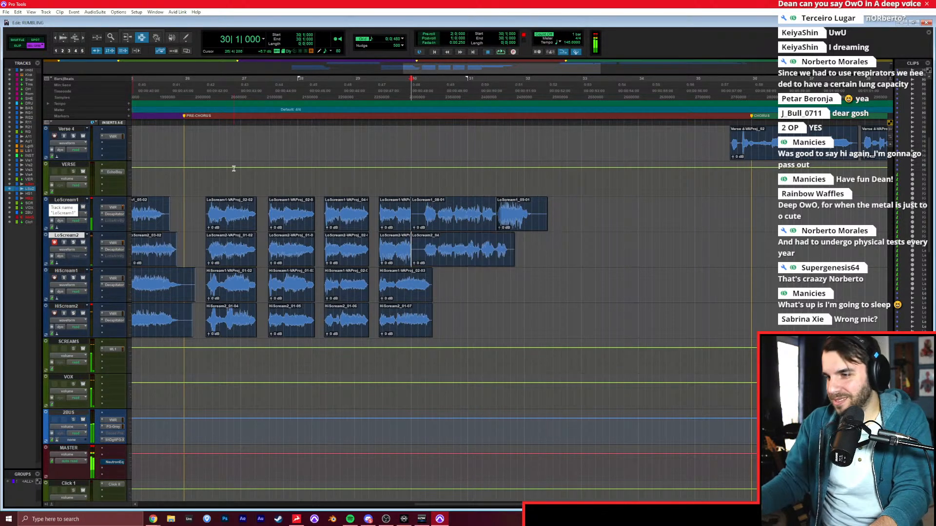
{"action": "key", "text": "ctrl+space"}
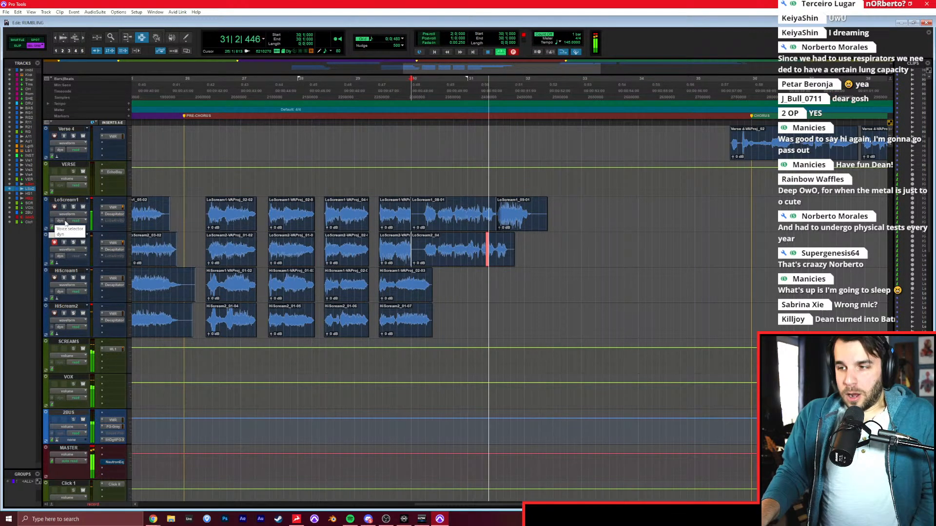
{"action": "key", "text": "space"}
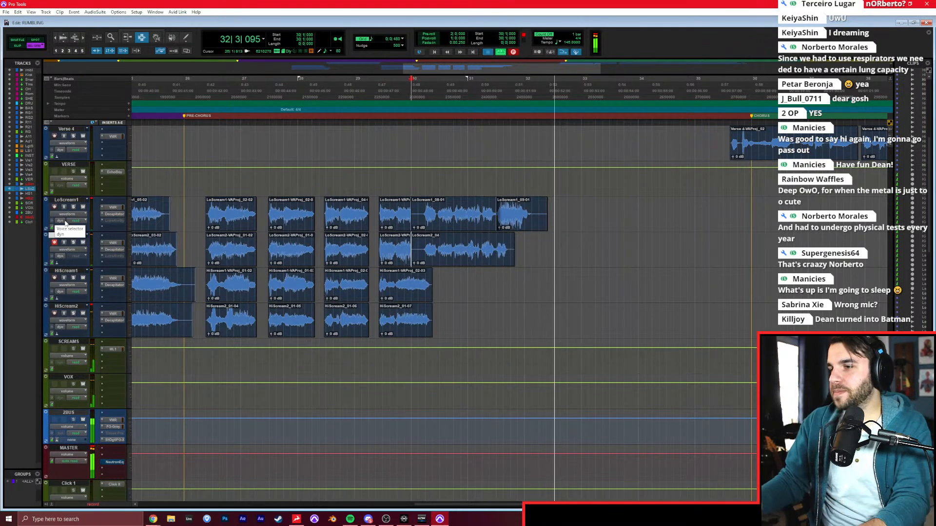
Record the next scream line on LoScream2 from 32|1|000 and punch in the last phrase in a second pass.
{"action": "left_click", "coordinate": [386, 519]}
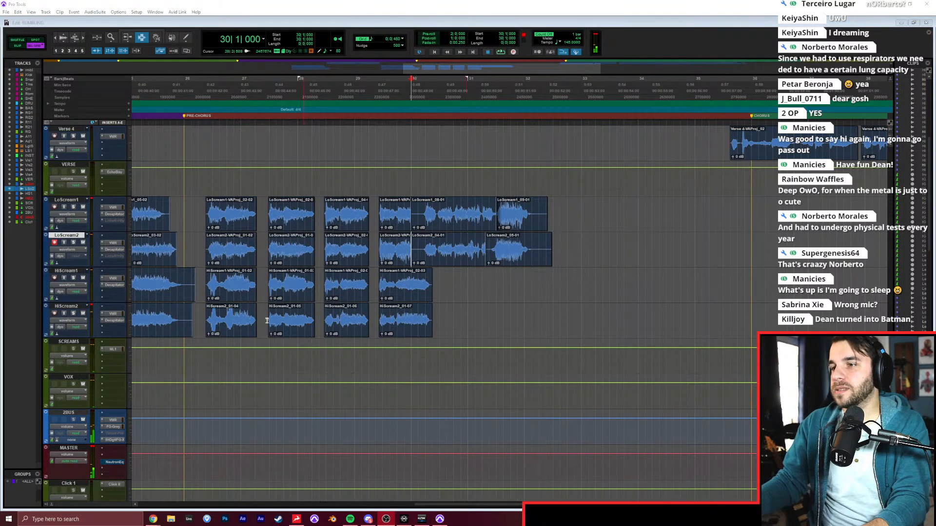
{"action": "left_click", "coordinate": [481, 248]}
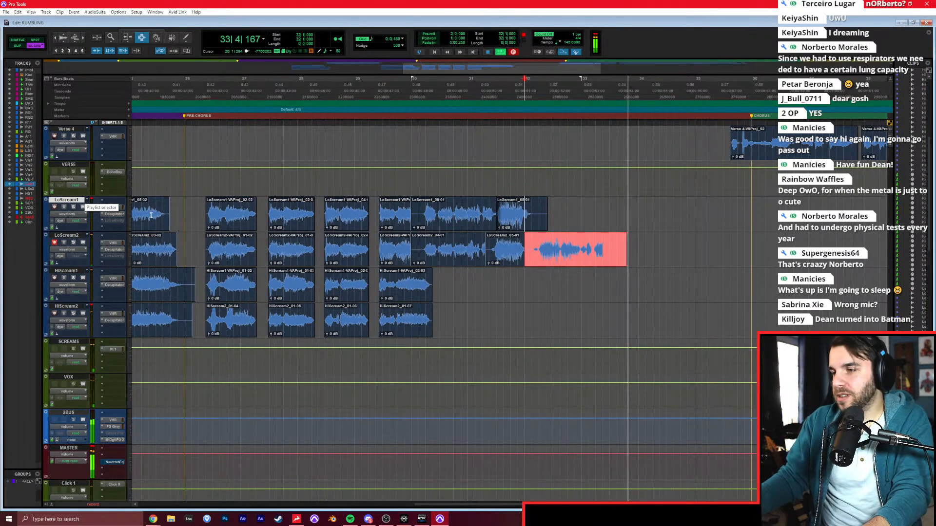
{"action": "key", "text": "space"}
{"action": "left_click", "coordinate": [524, 242]}
{"action": "key", "text": "ctrl+space"}
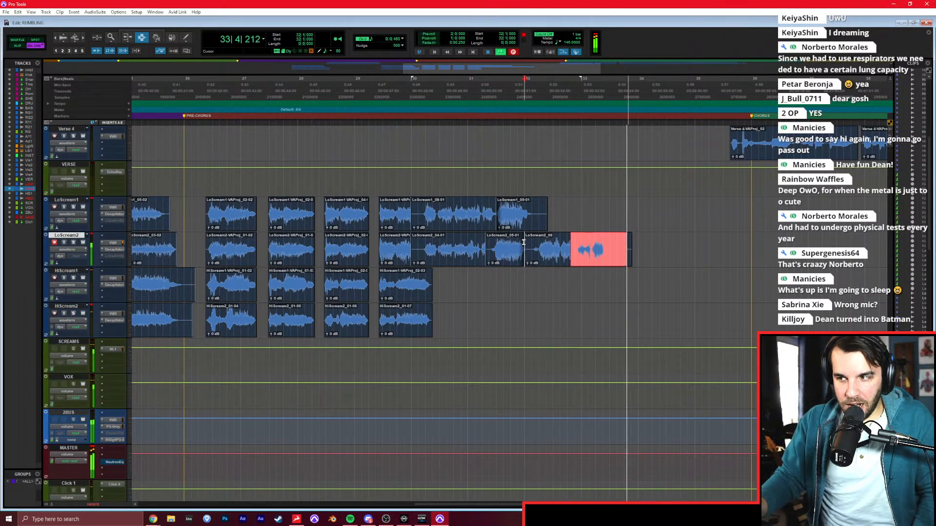
{"action": "key", "text": "space"}
Trim the boundaries of the new LoScream2 clips around bars 32 and 33 so they join cleanly.
{"action": "key", "text": "F6"}
{"action": "key", "text": "F2"}
{"action": "left_click_drag", "start_coordinate": [570, 254], "coordinate": [533, 258]}
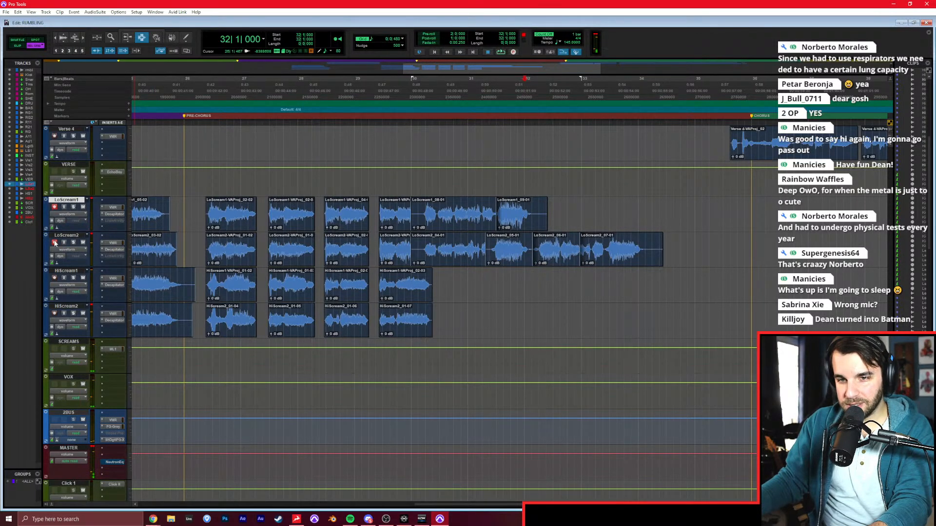
Record the scream line on LoScream1 from 32|1|000 and punch in a new ending in bar 33.
{"action": "key", "text": "space"}
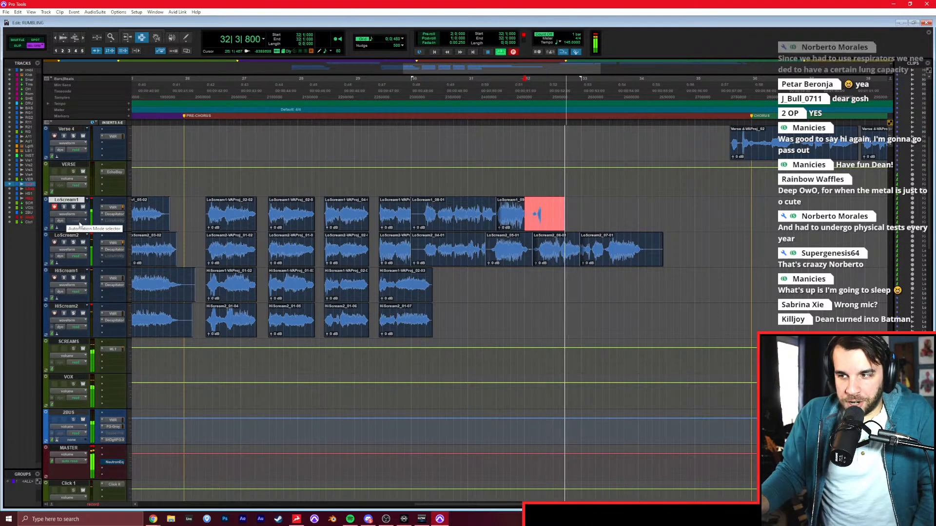
{"action": "key", "text": "space"}
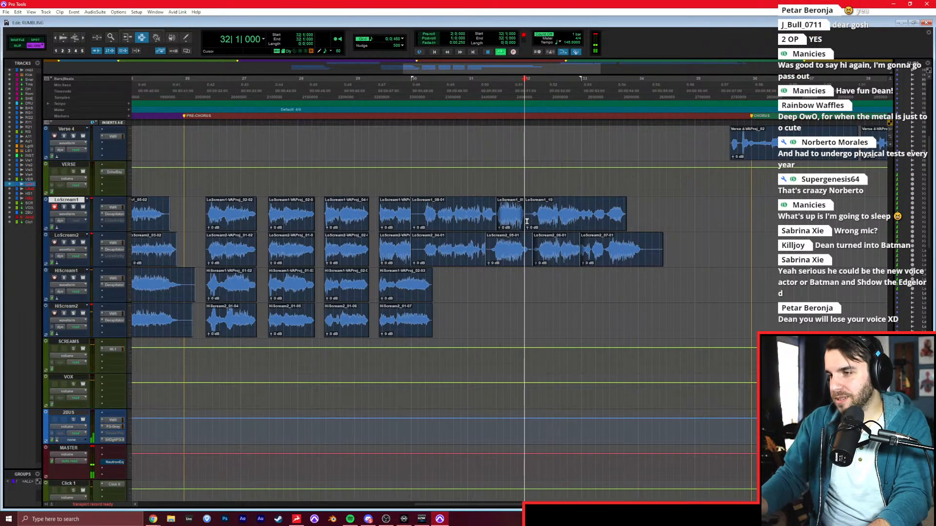
{"action": "key", "text": "space"}
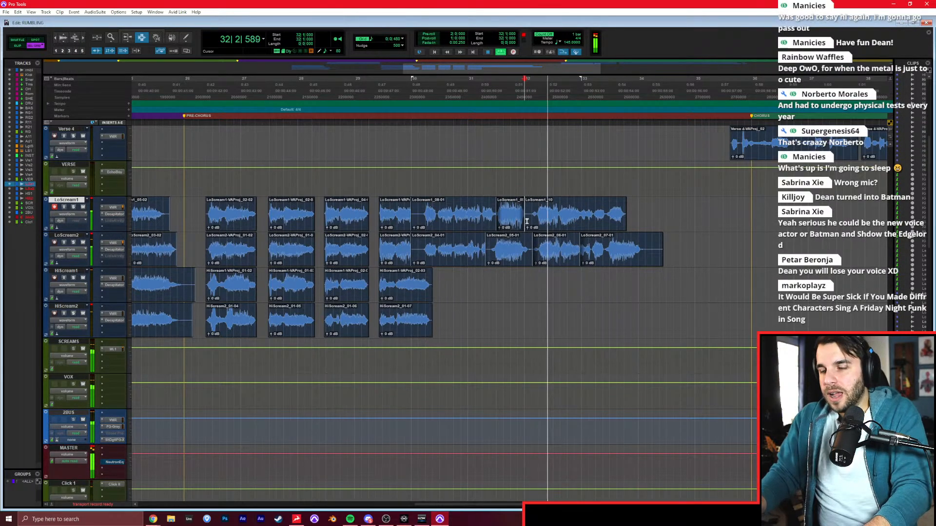
{"action": "key", "text": "ctrl+space"}
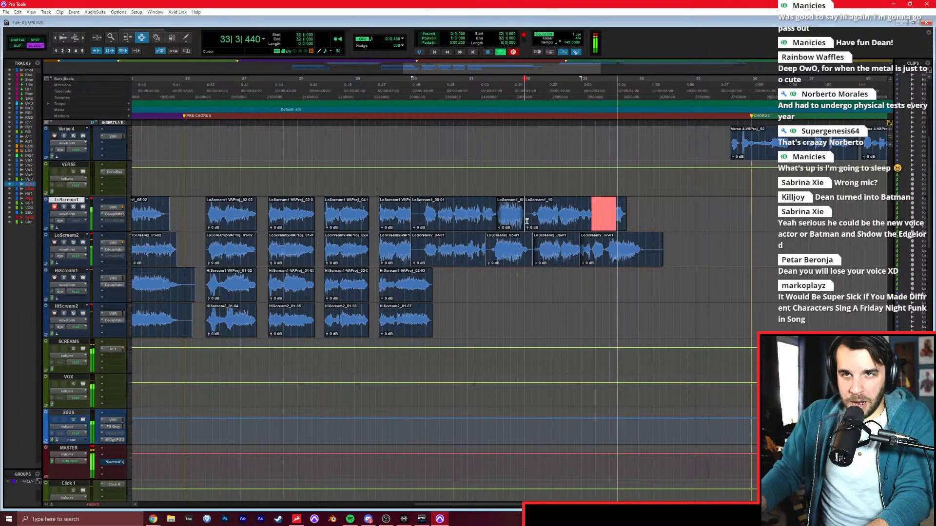
{"action": "key", "text": "space"}
Adjust the joins between the last three LoScream1 clips so the phrases in bars 32 and 33 play in full.
{"action": "key", "text": "F6"}
{"action": "key", "text": "F2"}
{"action": "left_click_drag", "start_coordinate": [590, 221], "coordinate": [593, 220]}
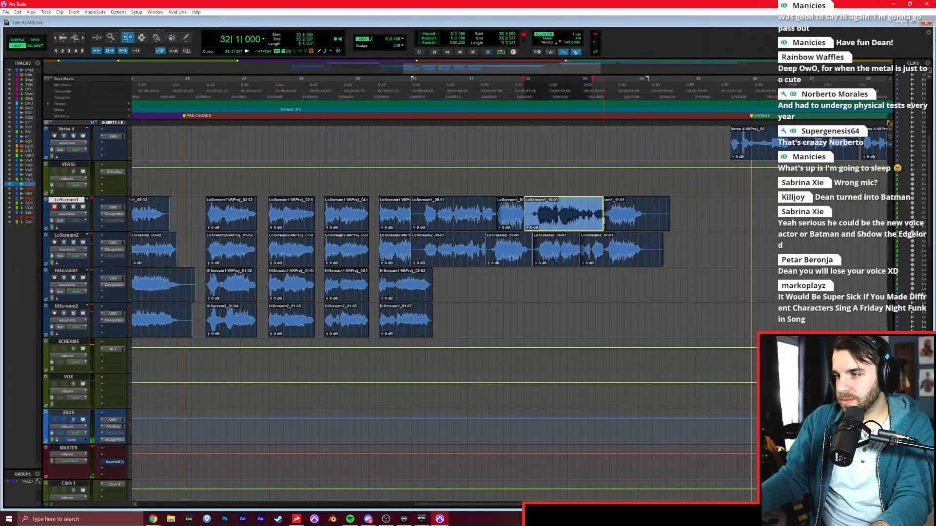
{"action": "left_click", "coordinate": [606, 222]}
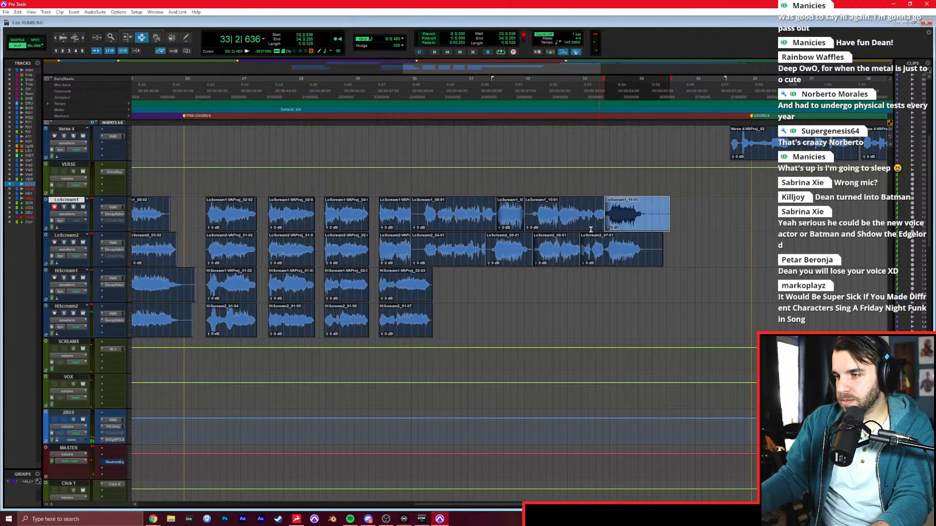
{"action": "left_click", "coordinate": [541, 236]}
{"action": "left_click", "coordinate": [519, 222]}
{"action": "key", "text": "ctrl+equal"}
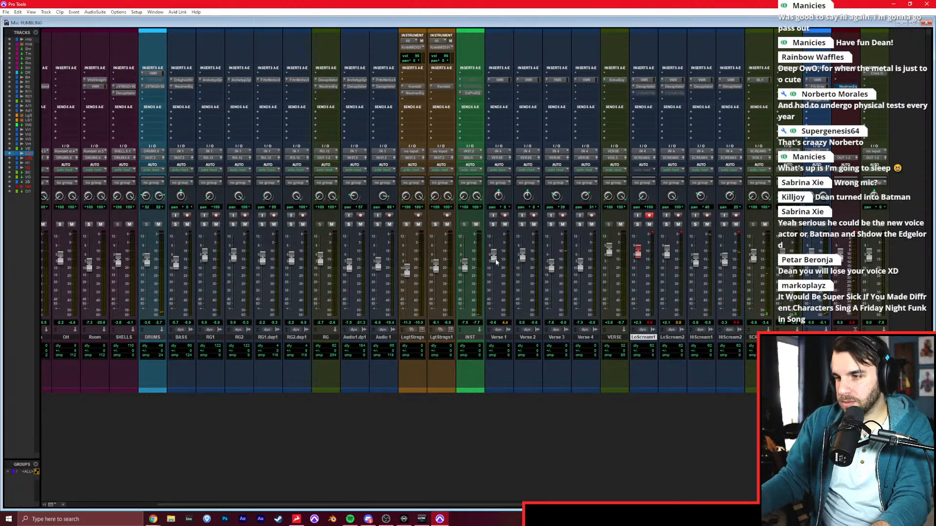
{"action": "key", "text": "ctrl+equal"}
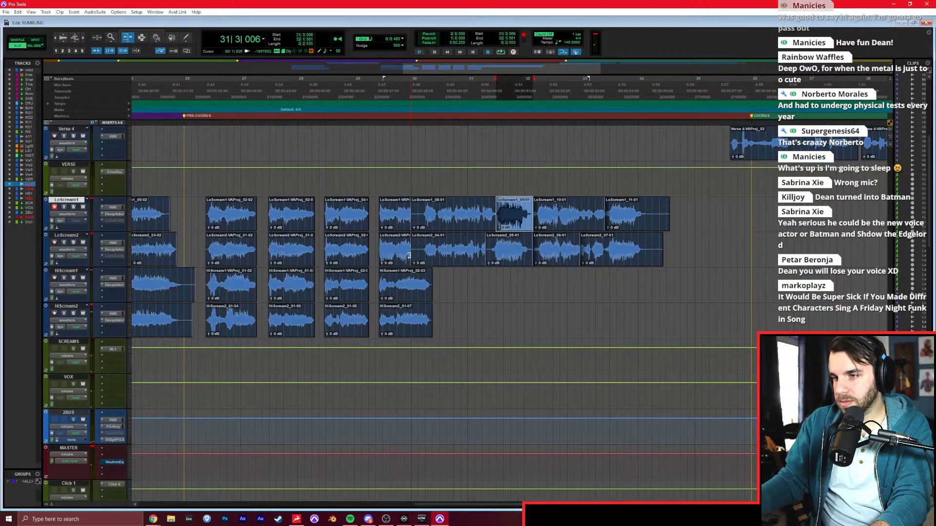
Record one continuous scream take on HiScream1 and another on HiScream2, each starting at 30|1|000.
{"action": "left_click", "coordinate": [409, 279]}
{"action": "key", "text": "ctrl+z"}
{"action": "key", "text": "F7"}
{"action": "left_click", "coordinate": [409, 280]}
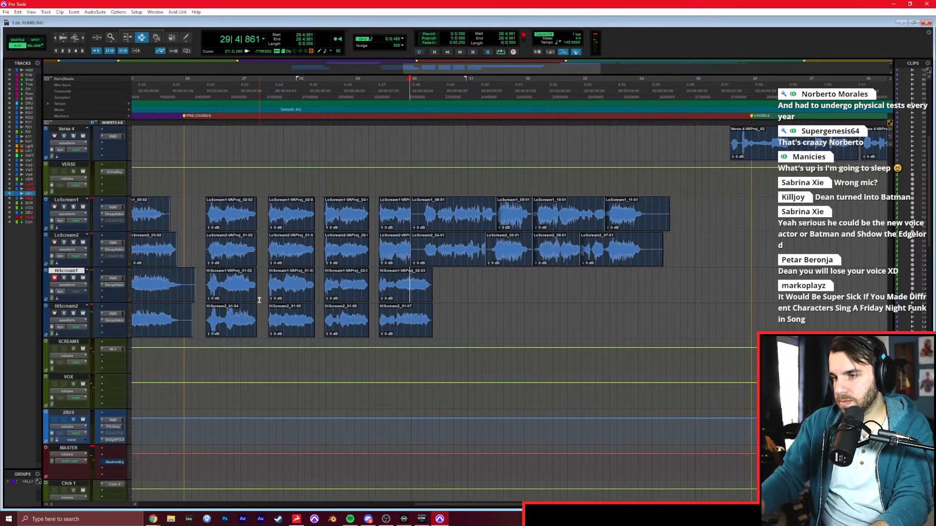
{"action": "key", "text": "KP_1"}
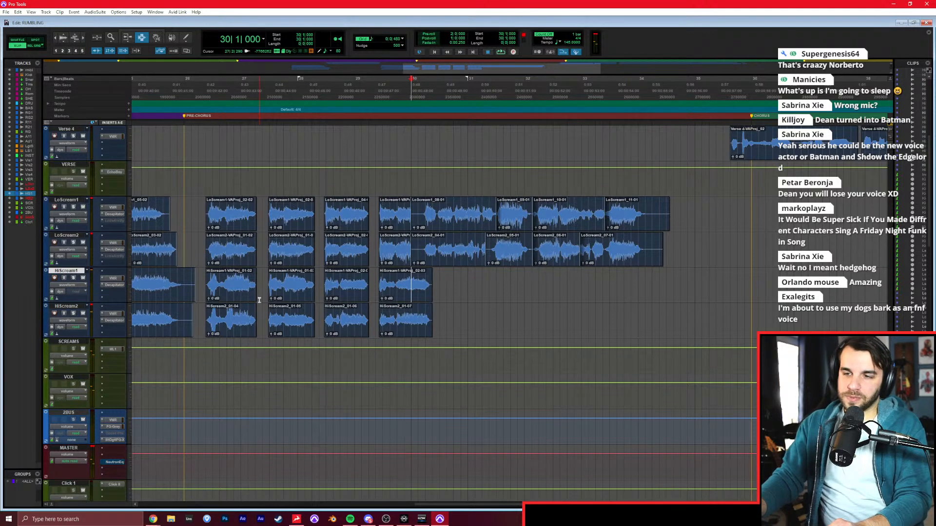
{"action": "key", "text": "ctrl+space"}
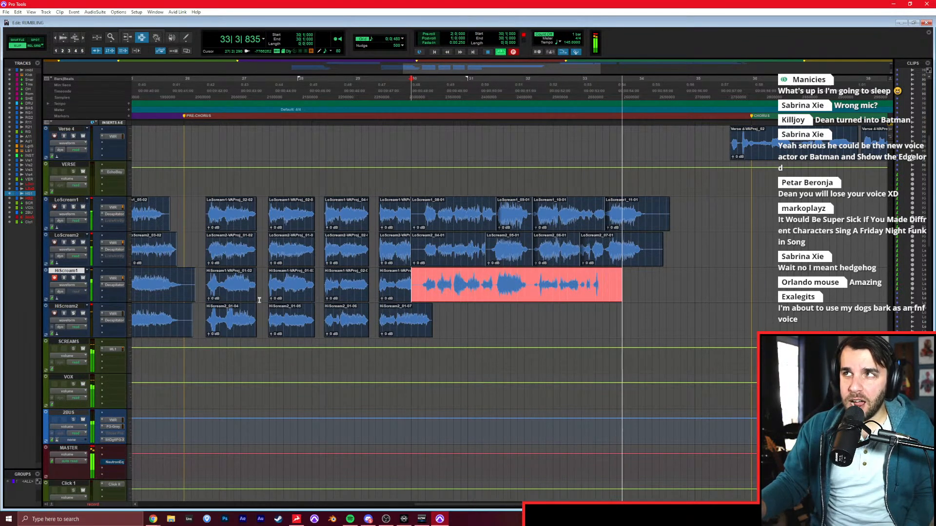
{"action": "key", "text": "space"}
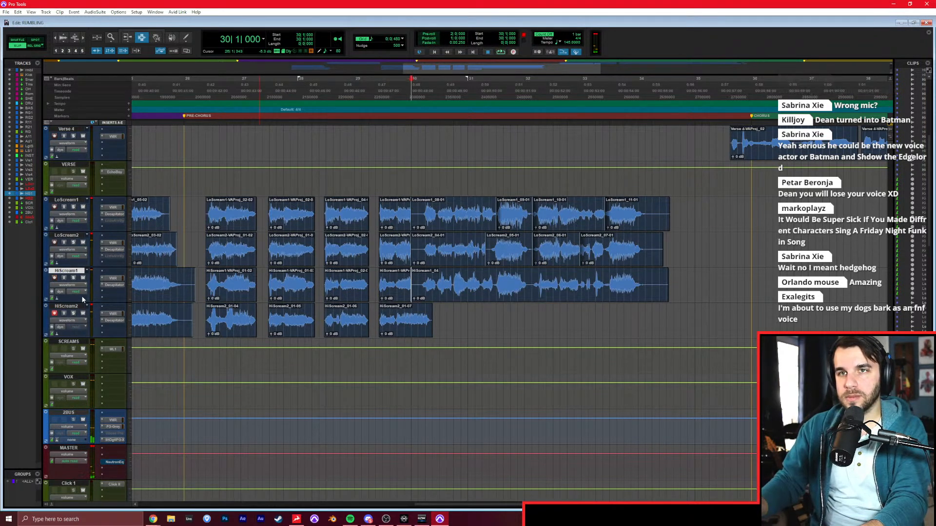
{"action": "key", "text": "ctrl+space"}
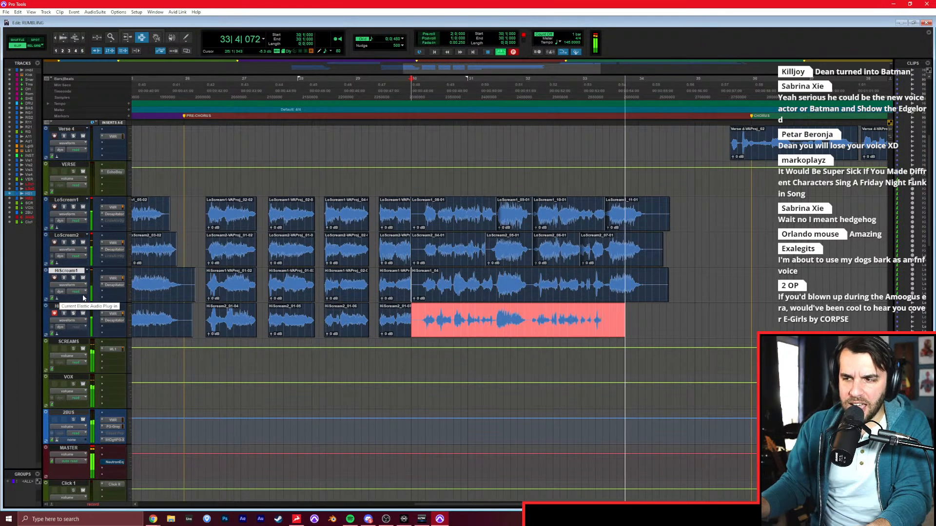
{"action": "key", "text": "space"}
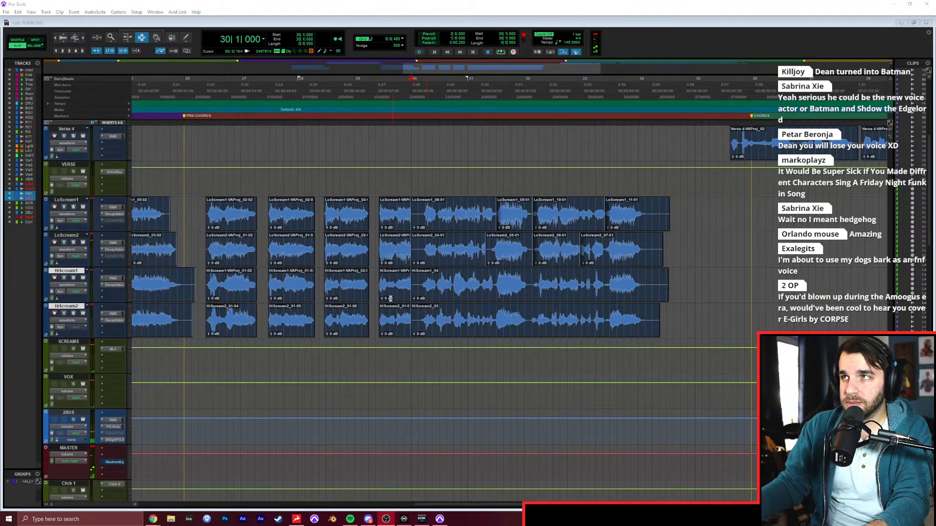
Extend the fourth short pre-chorus scream on LoScream1 over the empty start of the clip that follows it.
{"action": "left_click", "coordinate": [413, 247]}
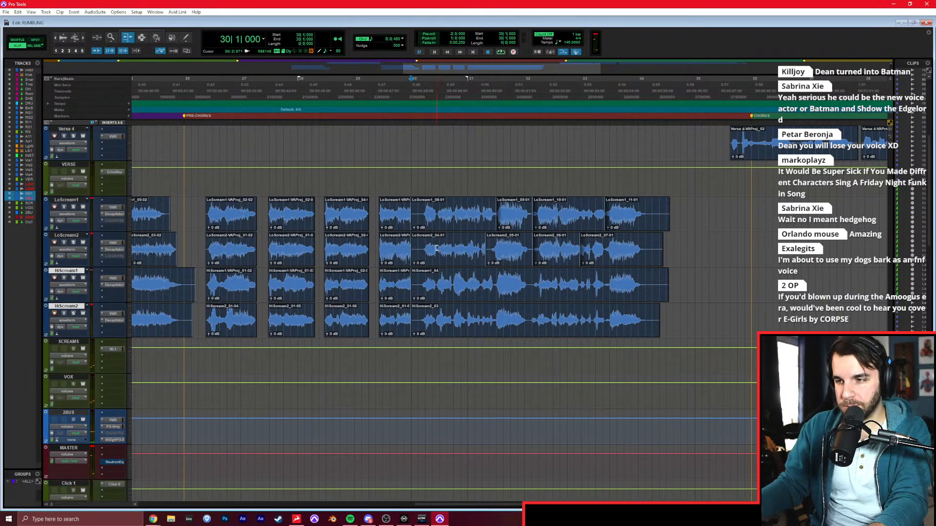
{"action": "left_click_drag", "start_coordinate": [407, 218], "coordinate": [428, 223]}
{"action": "key", "text": "ctrl+bracketright"}
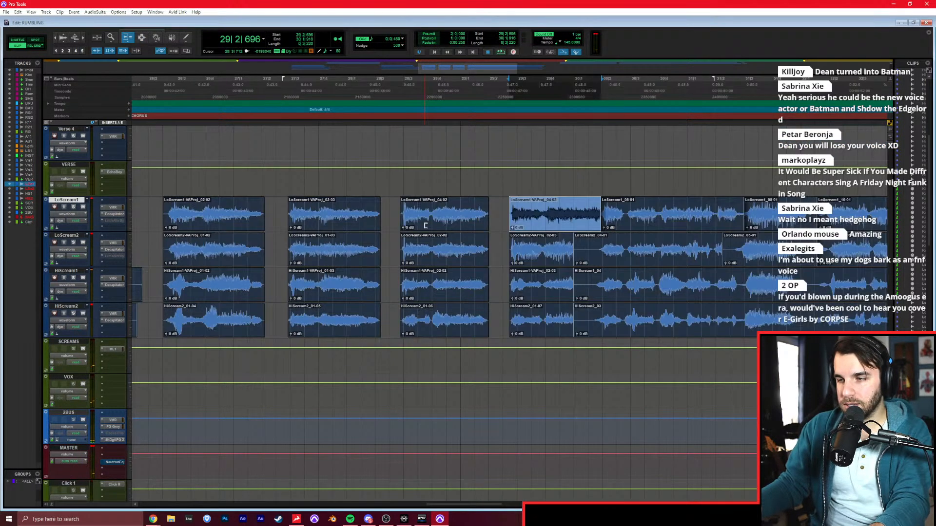
Extend the fourth short pre-chorus scream on LoScream2, HiScream1 and HiScream2 over the empty start of the clip that follows it.
{"action": "left_click_drag", "start_coordinate": [572, 255], "coordinate": [588, 257]}
{"action": "key", "text": "F7"}
{"action": "left_click", "coordinate": [392, 227]}
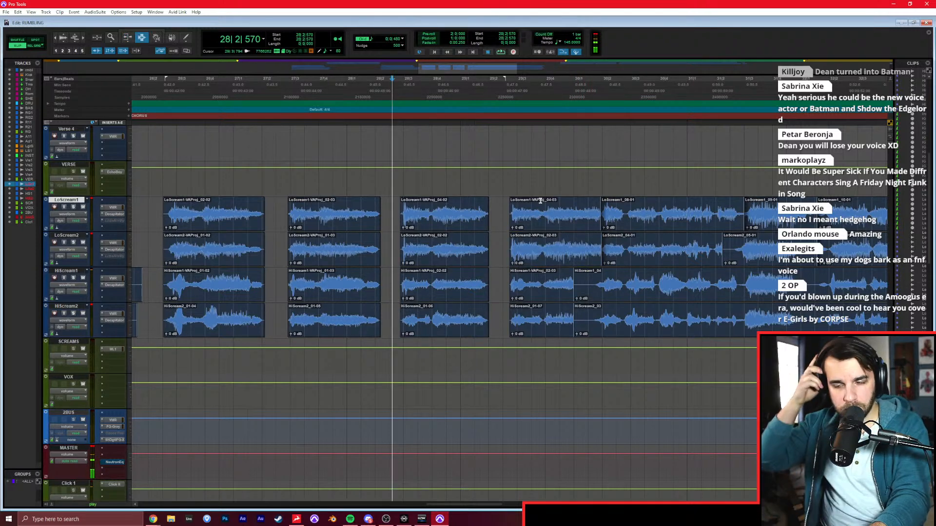
{"action": "key", "text": "F6"}
{"action": "left_click_drag", "start_coordinate": [574, 286], "coordinate": [601, 288]}
{"action": "left_click_drag", "start_coordinate": [573, 319], "coordinate": [601, 317]}
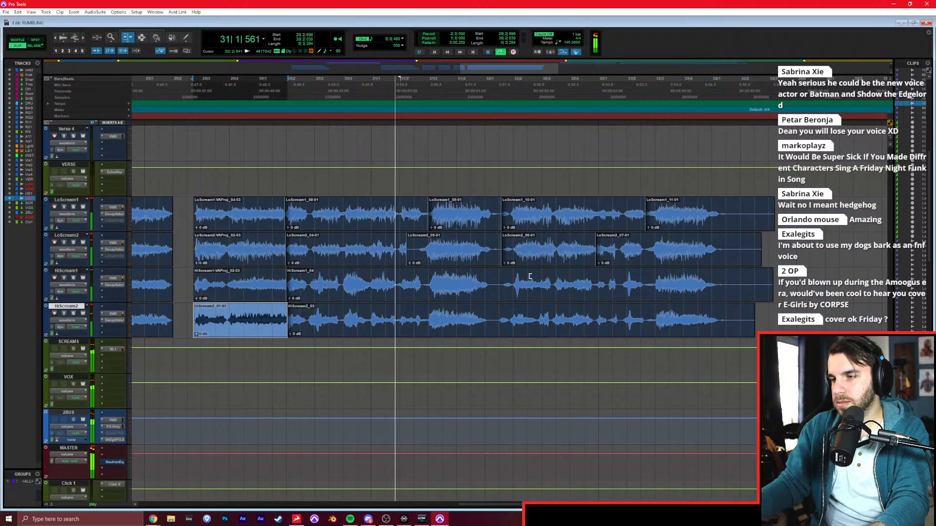
Extend the first long LoScream2 clip from bar 30 over the empty start of the next clip in bar 31.
{"action": "key", "text": "space"}
{"action": "left_click_drag", "start_coordinate": [403, 254], "coordinate": [426, 252]}
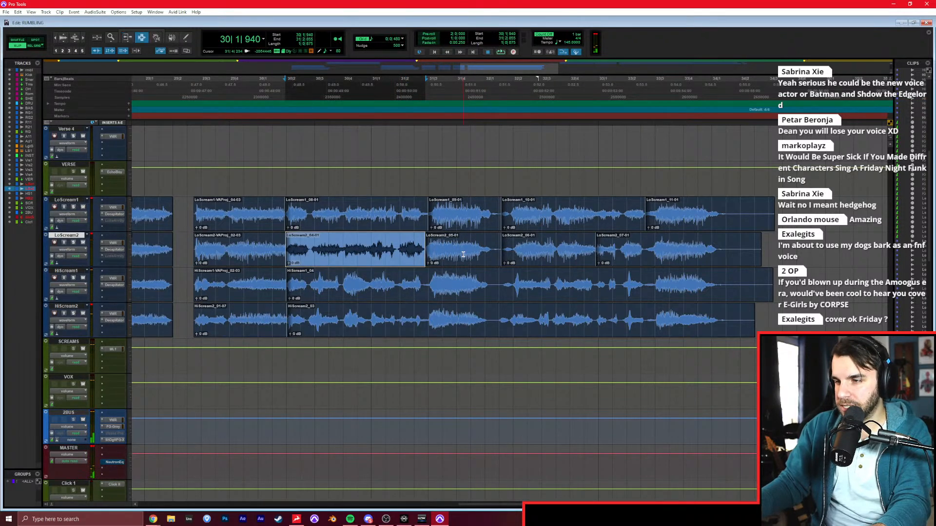
{"action": "key", "text": "F7"}
Duplicate the tracks LoScream1, LoScream2, HiScream1 and HiScream2 without their clips.
{"action": "key", "text": "r"}
{"action": "key", "text": "r"}
{"action": "key", "text": "p"}
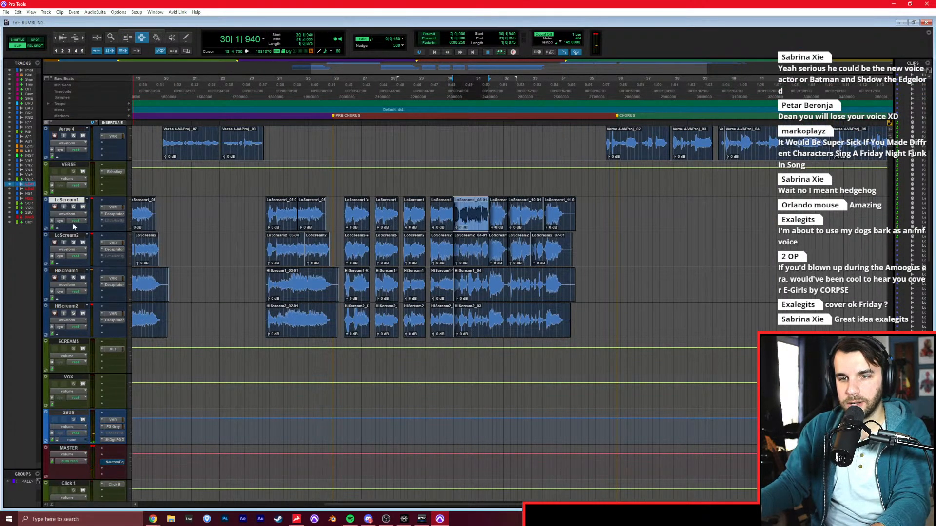
{"action": "left_click", "coordinate": [77, 307], "text": "shift"}
{"action": "right_click", "coordinate": [77, 307]}
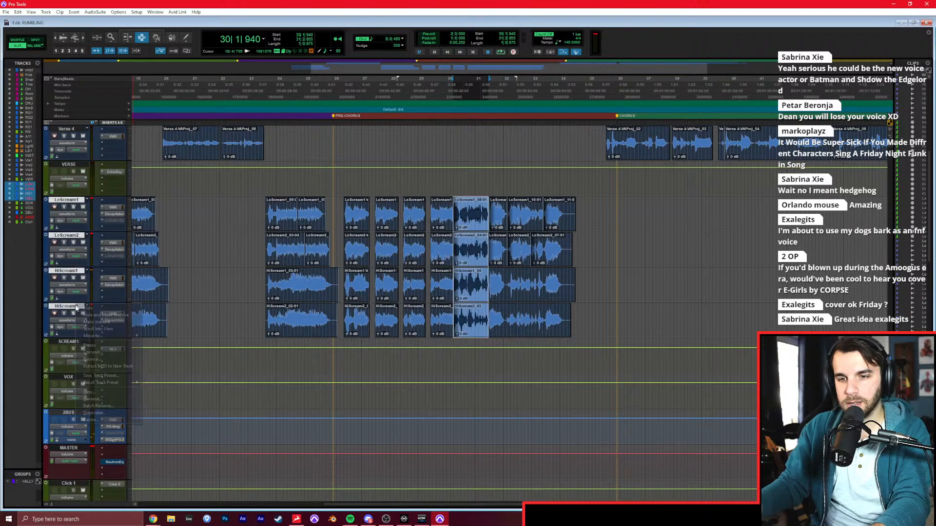
{"action": "left_click", "coordinate": [117, 410]}
{"action": "key", "text": "Escape"}
{"action": "left_click", "coordinate": [538, 252]}
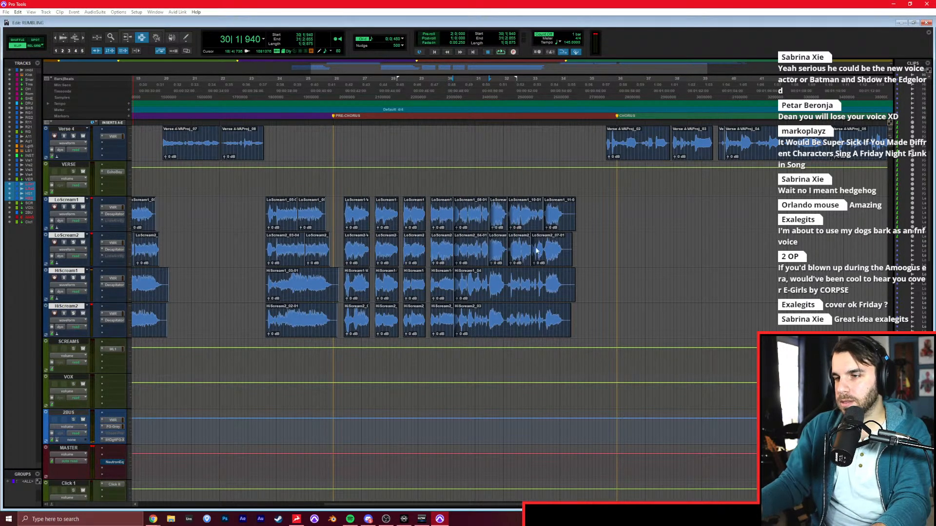
Move the longer scream clips from 30|1|916 onward on all four scream tracks to the duplicated tracks, keeping their timing.
{"action": "left_click_drag", "start_coordinate": [475, 218], "coordinate": [606, 319]}
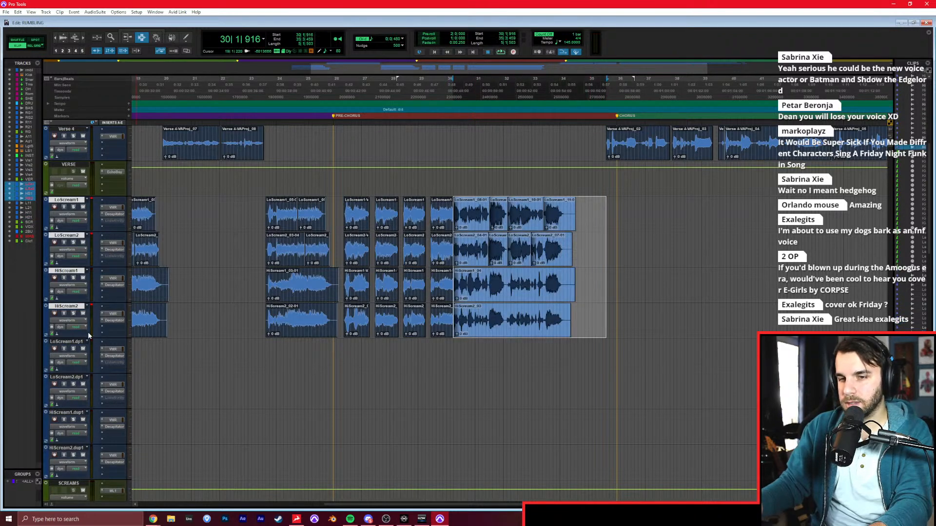
{"action": "key", "text": "ctrl+x"}
{"action": "left_click", "coordinate": [66, 342]}
{"action": "left_click", "coordinate": [77, 452], "text": "shift"}
{"action": "key", "text": "ctrl+v"}
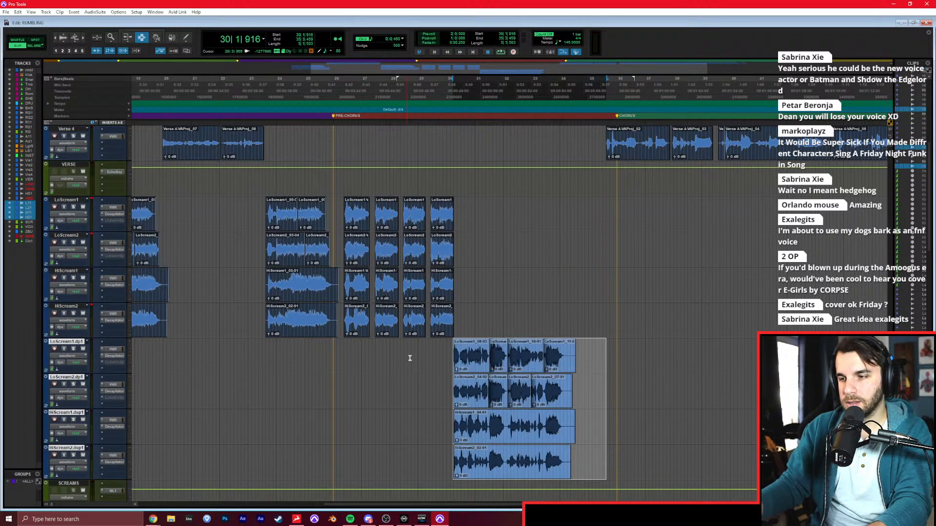
Extend the starts of the first clips on the four duplicated scream tracks earlier to bring back their lead-ins.
{"action": "key", "text": "ctrl+]"}
{"action": "key", "text": "ctrl+]"}
{"action": "left_click_drag", "start_coordinate": [458, 373], "coordinate": [457, 373]}
{"action": "left_click_drag", "start_coordinate": [482, 392], "coordinate": [462, 393]}
{"action": "left_click_drag", "start_coordinate": [482, 428], "coordinate": [465, 429]}
{"action": "left_click_drag", "start_coordinate": [483, 462], "coordinate": [468, 463]}
Extend the end of the fourth short scream on all four original scream tracks so it rings out over the new section.
{"action": "left_click_drag", "start_coordinate": [480, 321], "coordinate": [504, 321]}
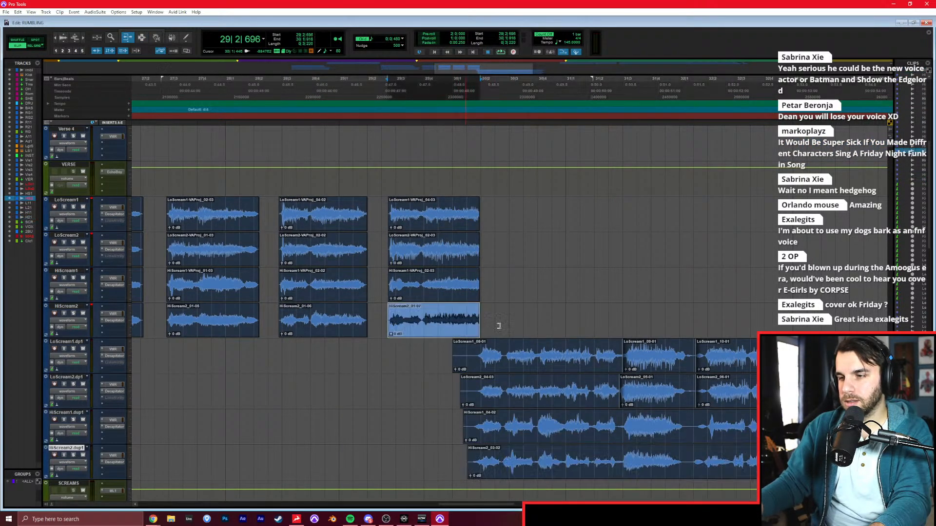
{"action": "left_click_drag", "start_coordinate": [479, 285], "coordinate": [510, 285]}
{"action": "left_click_drag", "start_coordinate": [479, 248], "coordinate": [505, 249]}
{"action": "left_click_drag", "start_coordinate": [479, 214], "coordinate": [508, 215]}
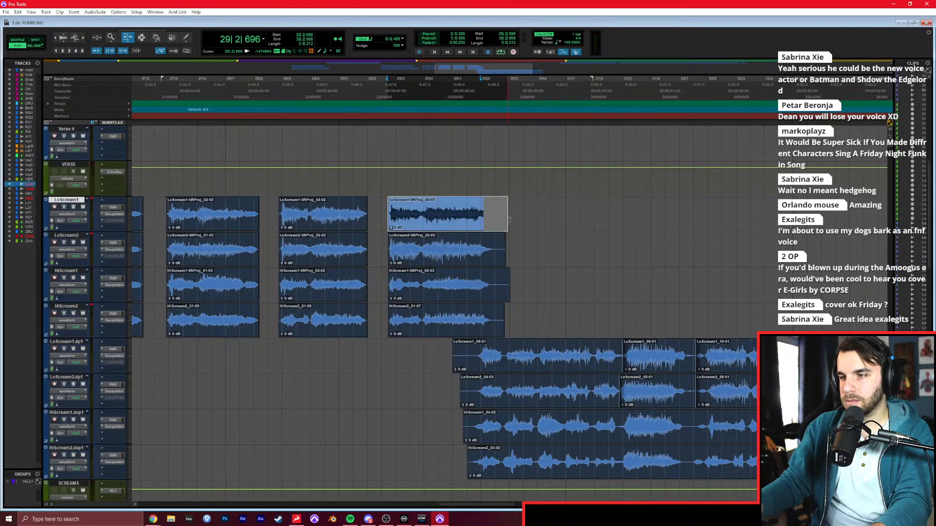
Play back the overlap into the duplicated scream tracks and examine the vocal channels in the mixer.
{"action": "left_click", "coordinate": [399, 372]}
{"action": "key", "text": "space"}
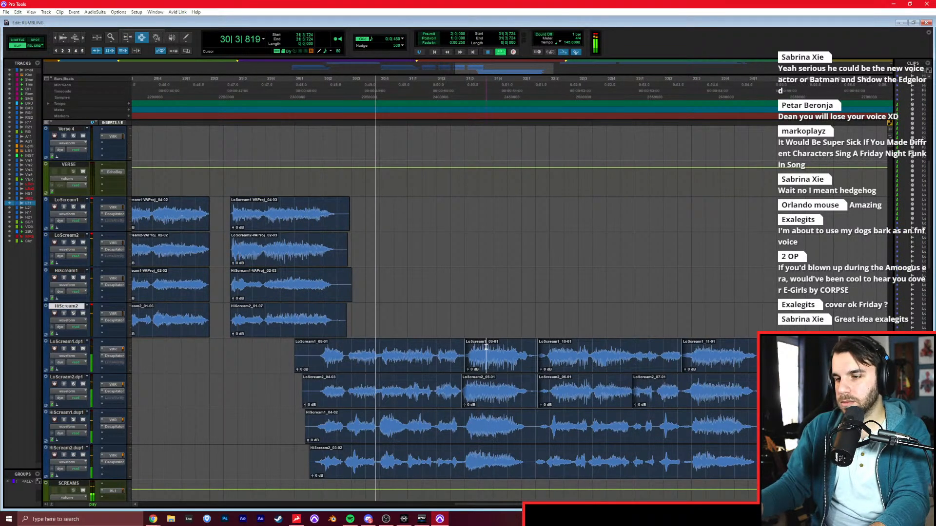
{"action": "left_click", "coordinate": [486, 354]}
{"action": "key", "text": "ctrl+equal"}
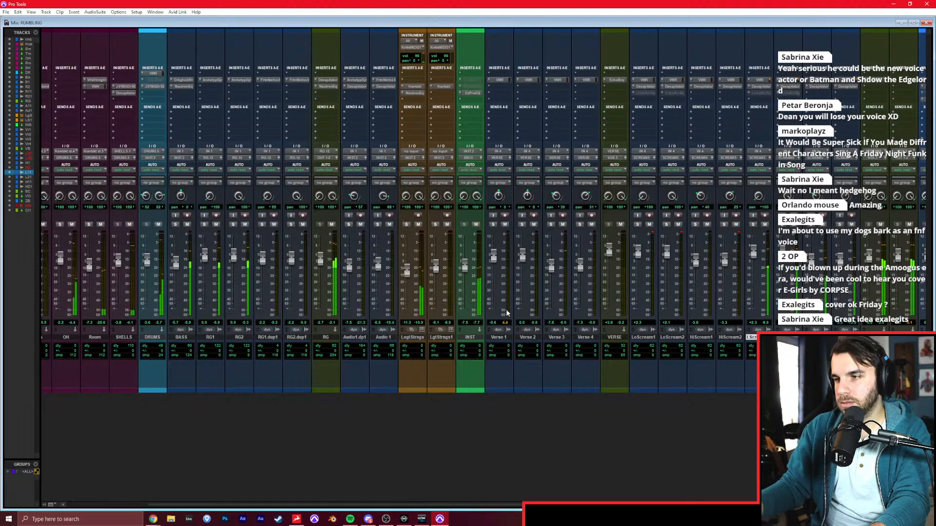
{"action": "scroll", "coordinate": [528, 226], "scroll_direction": "right", "scroll_amount": 3}
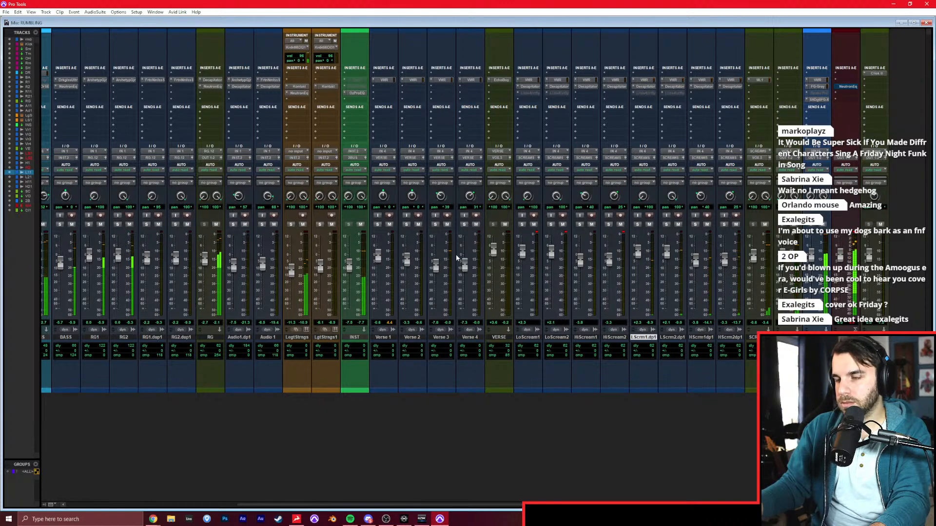
{"action": "key", "text": "ctrl+equal"}
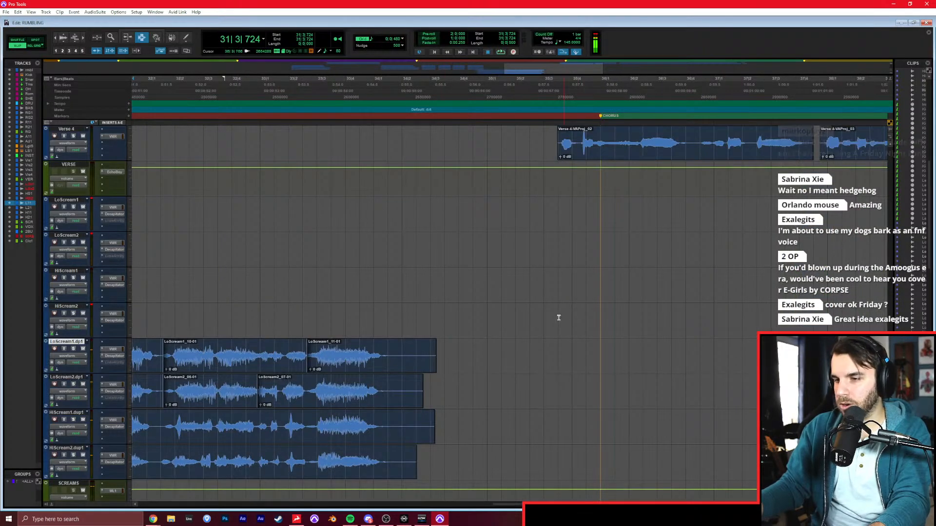
Delete the silent tails after the last scream on the four duplicated tracks and fade out the clip ends.
{"action": "left_click_drag", "start_coordinate": [387, 357], "coordinate": [481, 455]}
{"action": "key", "text": "Delete"}
{"action": "left_click_drag", "start_coordinate": [419, 360], "coordinate": [379, 457]}
{"action": "key", "text": "f"}
Listen through the layered scream section from bar 22 across the pre-chorus to check the edits.
{"action": "scroll", "coordinate": [396, 425], "scroll_direction": "left", "scroll_amount": 5}
{"action": "key", "text": "r"}
{"action": "key", "text": "r"}
{"action": "scroll", "coordinate": [399, 420], "scroll_direction": "left", "scroll_amount": 3}
{"action": "left_click", "coordinate": [346, 369]}
{"action": "key", "text": "space"}
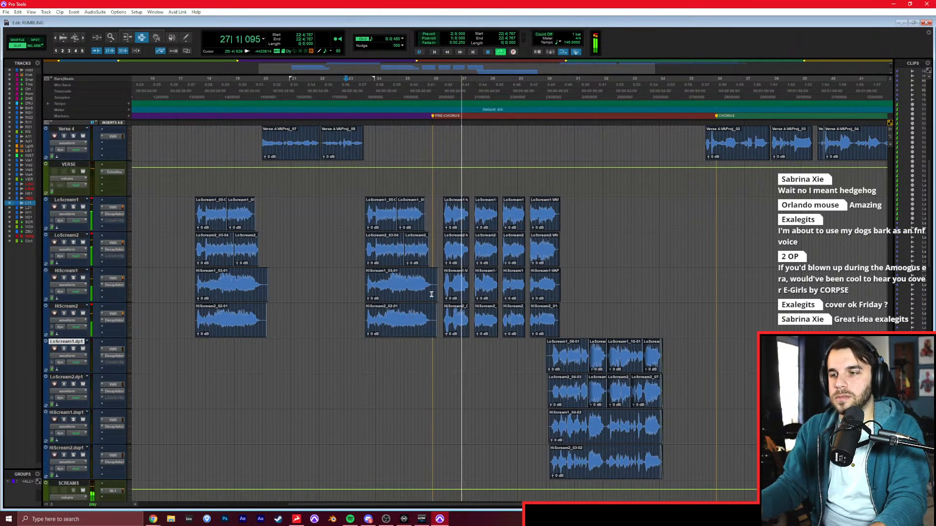
{"action": "left_click", "coordinate": [495, 255]}
{"action": "key", "text": "t"}
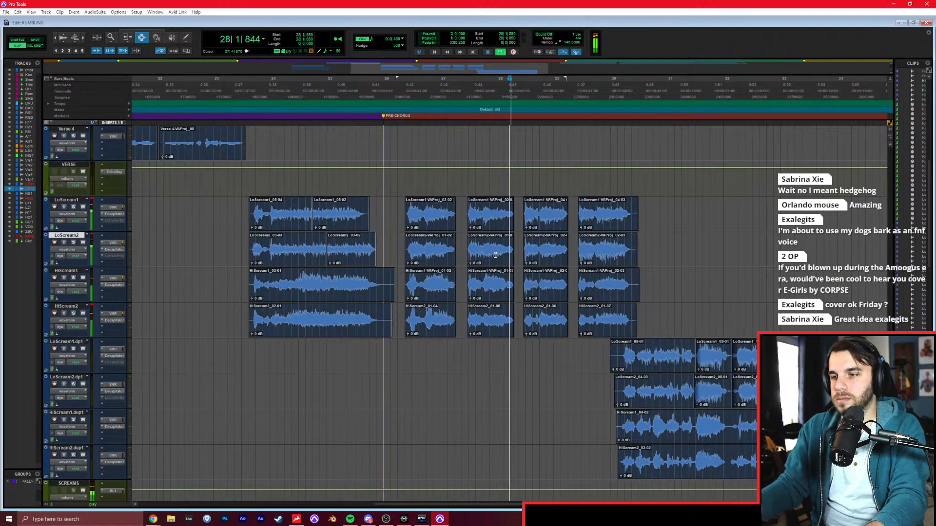
{"action": "left_click", "coordinate": [648, 249]}
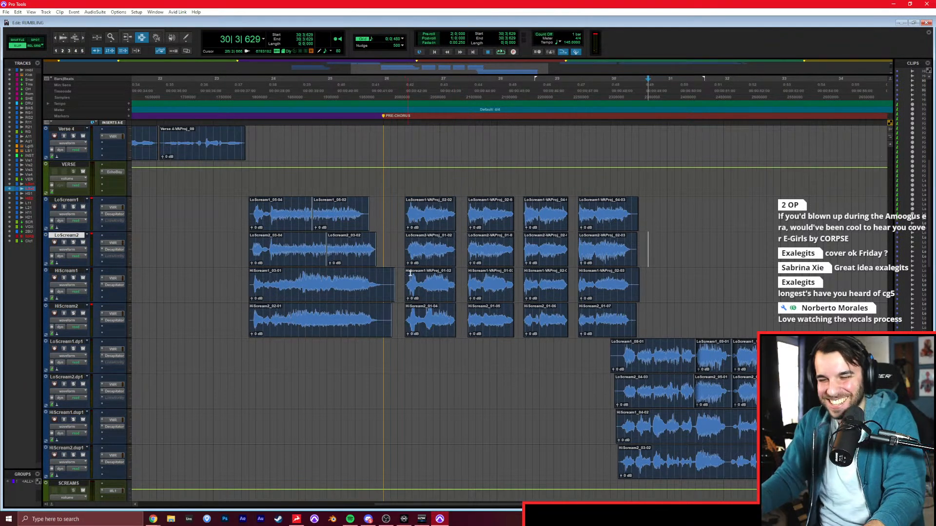
{"action": "key", "text": "space"}
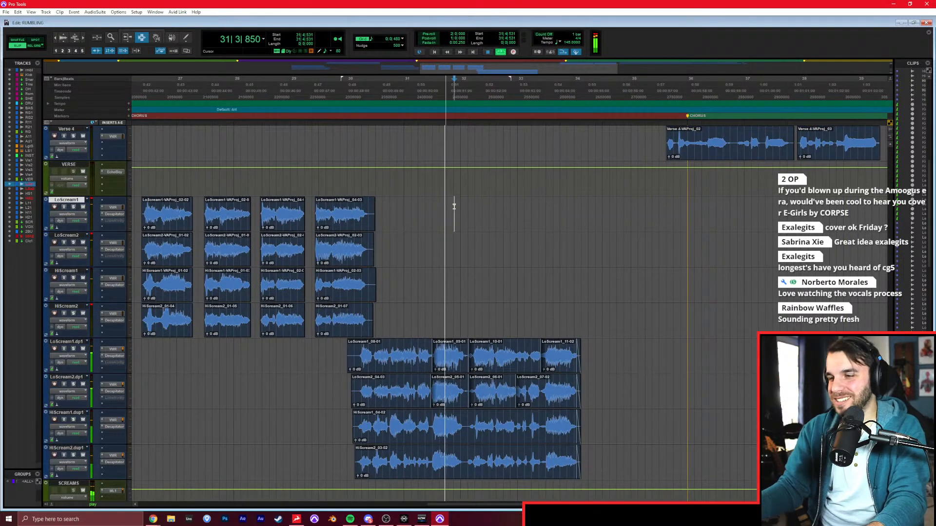
Listen to the transition from the screams into the chorus and check the vocal levels in the mixer.
{"action": "left_click", "coordinate": [549, 260]}
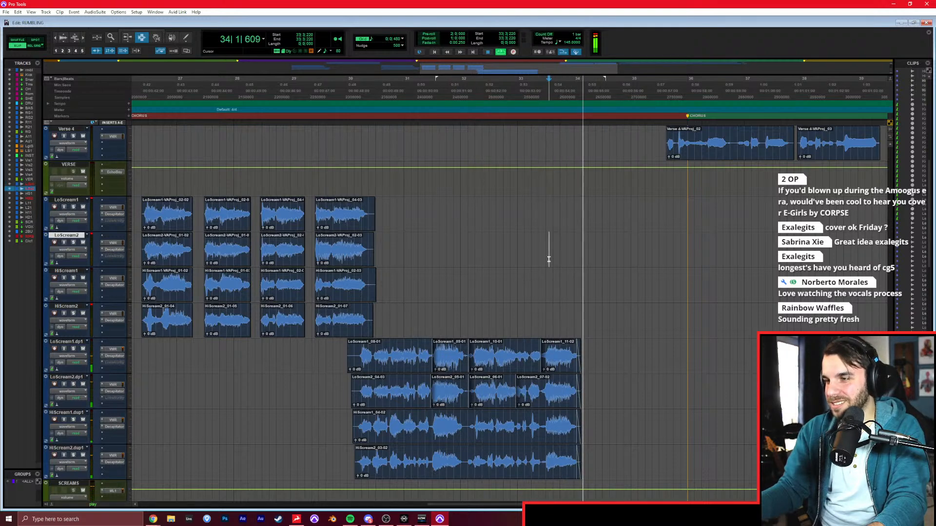
{"action": "scroll", "coordinate": [547, 366], "scroll_direction": "up", "scroll_amount": 5}
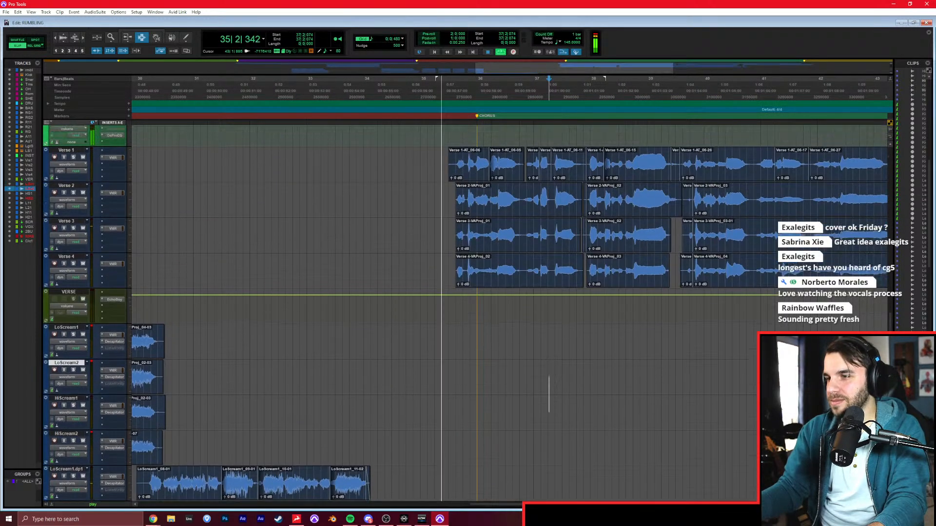
{"action": "scroll", "coordinate": [547, 317], "scroll_direction": "down", "scroll_amount": 2}
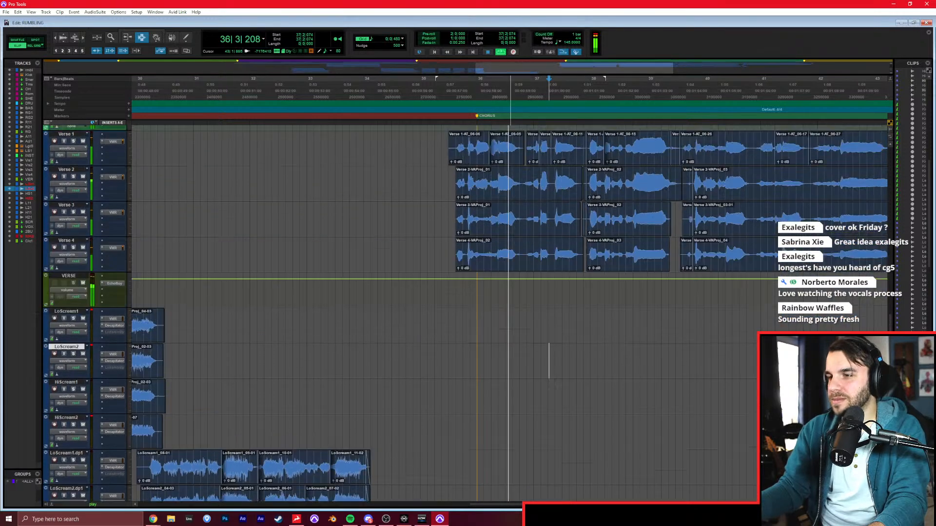
{"action": "key", "text": "ctrl+equal"}
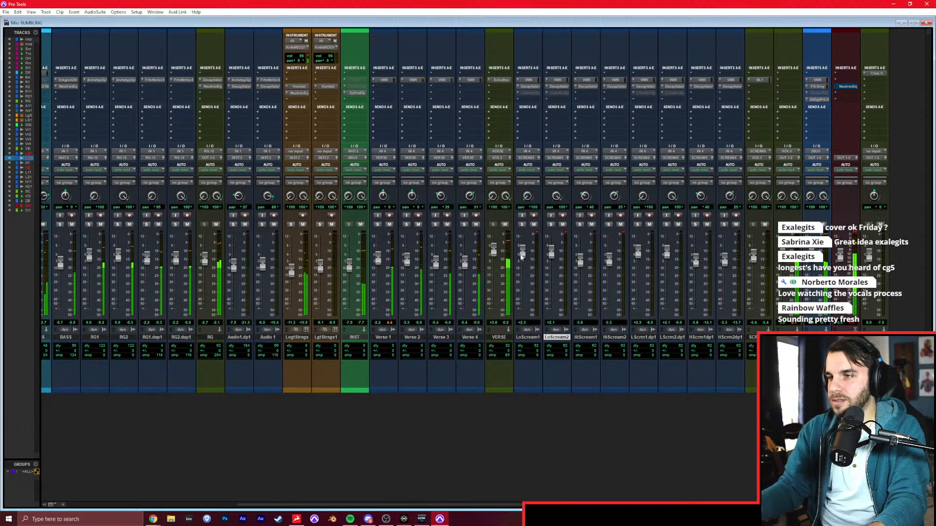
{"action": "key", "text": "ctrl+equal"}
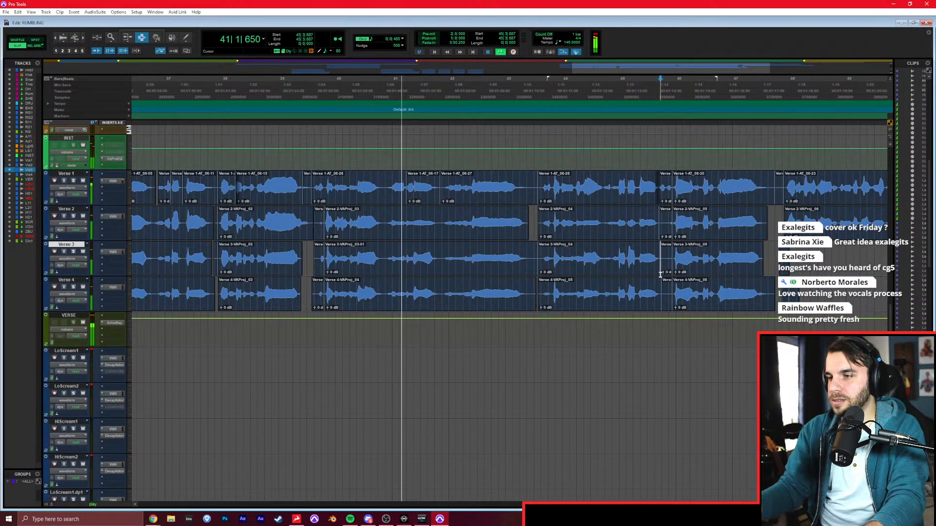
Trim the excess audio after the final chorus phrase on Verse 1 and Verse 2 near 51|3.
{"action": "key", "text": "r"}
{"action": "key", "text": "r"}
{"action": "left_click", "coordinate": [620, 282]}
{"action": "left_click", "coordinate": [614, 271]}
{"action": "left_click", "coordinate": [611, 263]}
{"action": "key", "text": "t"}
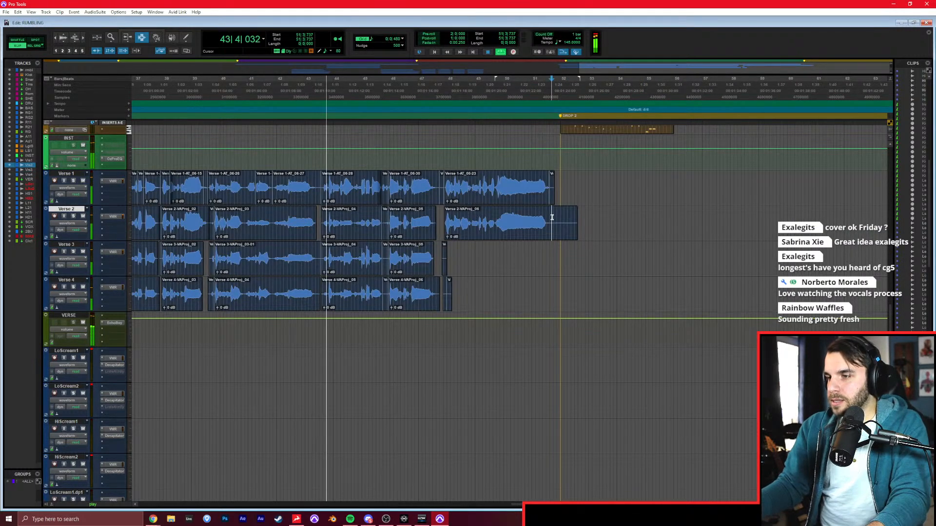
{"action": "left_click", "coordinate": [552, 210]}
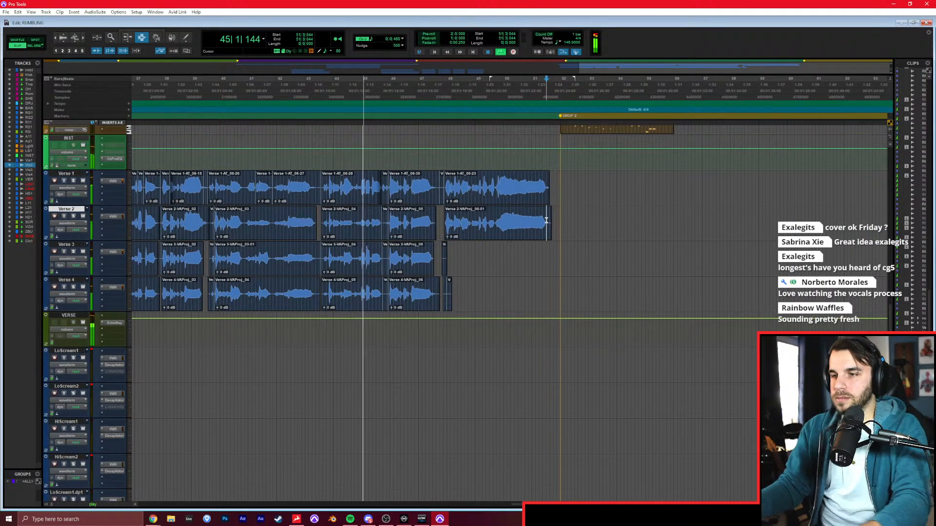
{"action": "scroll", "coordinate": [572, 274], "scroll_direction": "left", "scroll_amount": 2}
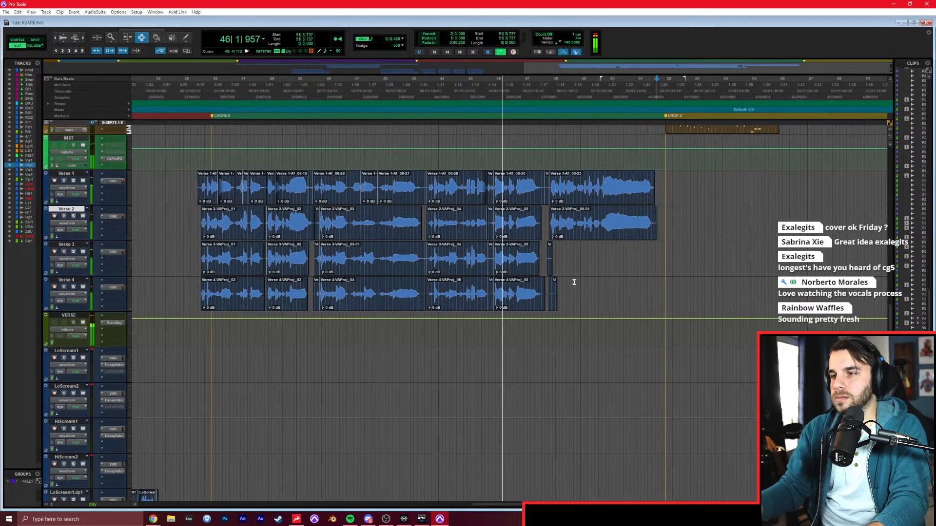
Delete the leftover clip fragments after the last chorus phrases on Verse 3 and Verse 4, and stop playback.
{"action": "left_click", "coordinate": [574, 277]}
{"action": "left_click_drag", "start_coordinate": [547, 254], "coordinate": [576, 292]}
{"action": "key", "text": "Delete"}
{"action": "scroll", "coordinate": [587, 228], "scroll_direction": "up", "scroll_amount": 6}
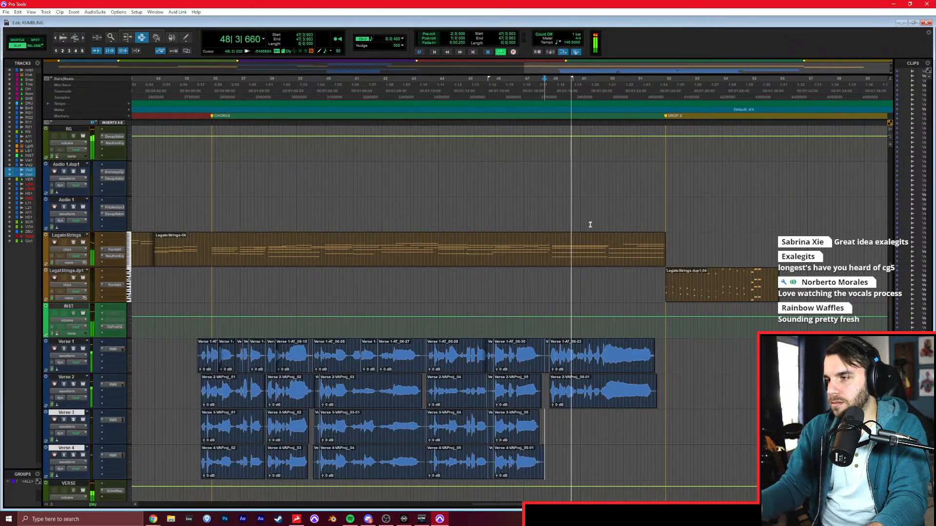
{"action": "scroll", "coordinate": [587, 227], "scroll_direction": "down", "scroll_amount": 5}
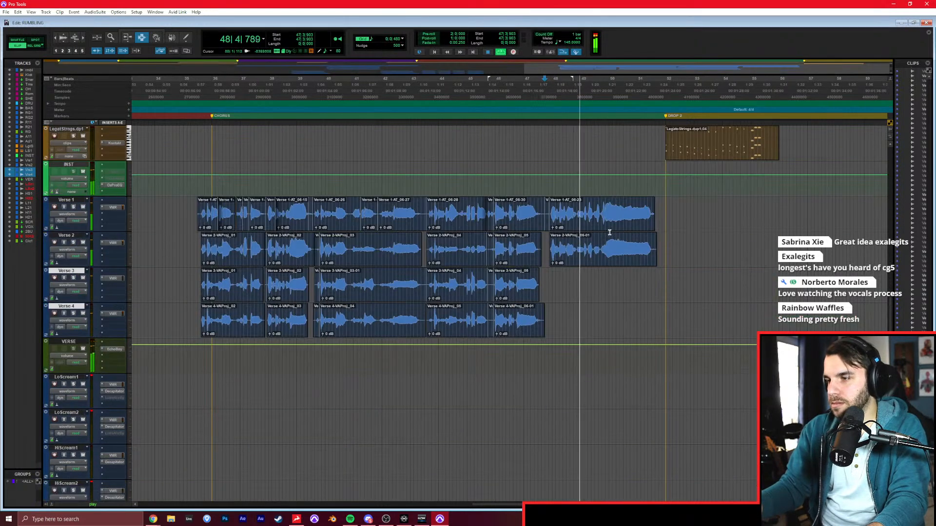
{"action": "left_click", "coordinate": [563, 285]}
{"action": "key", "text": "space"}
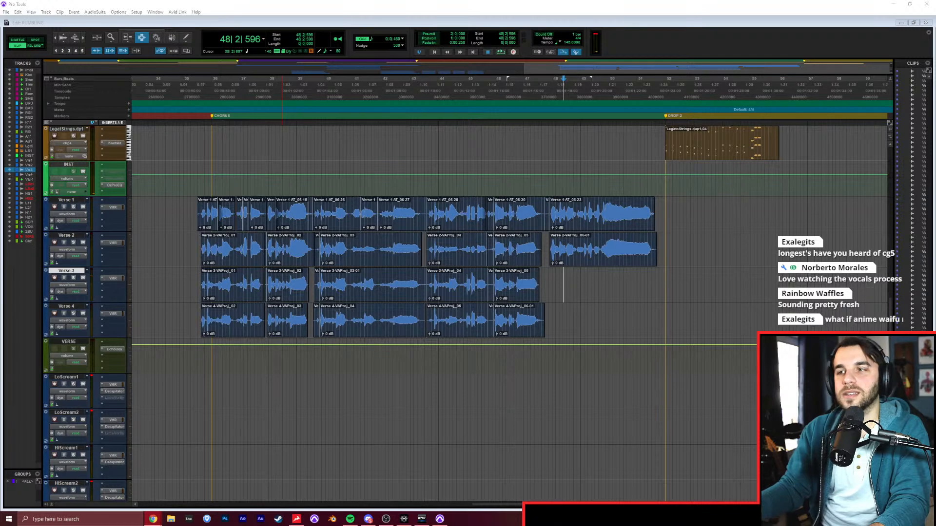
Play the second drop from 51|4|421, both in the full mix and with the original song's reference track soloed.
{"action": "left_click", "coordinate": [662, 196]}
{"action": "key", "text": "space"}
{"action": "scroll", "coordinate": [882, 127], "scroll_direction": "up", "scroll_amount": 10}
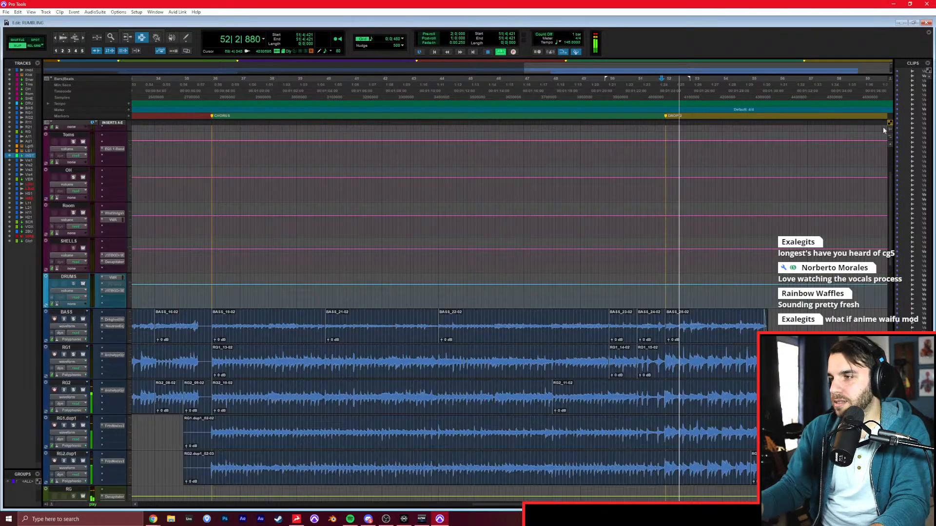
{"action": "key", "text": "space"}
{"action": "left_click", "coordinate": [74, 137]}
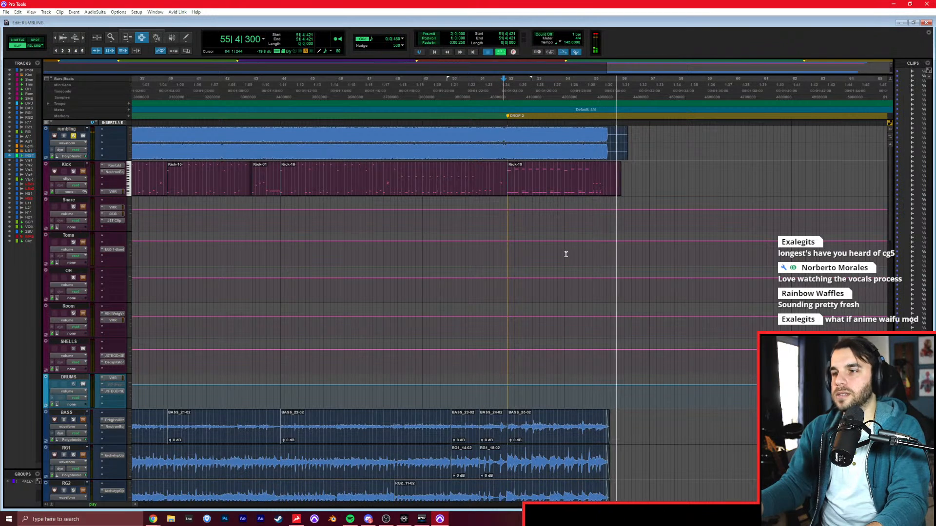
{"action": "key", "text": "space"}
{"action": "key", "text": "space"}
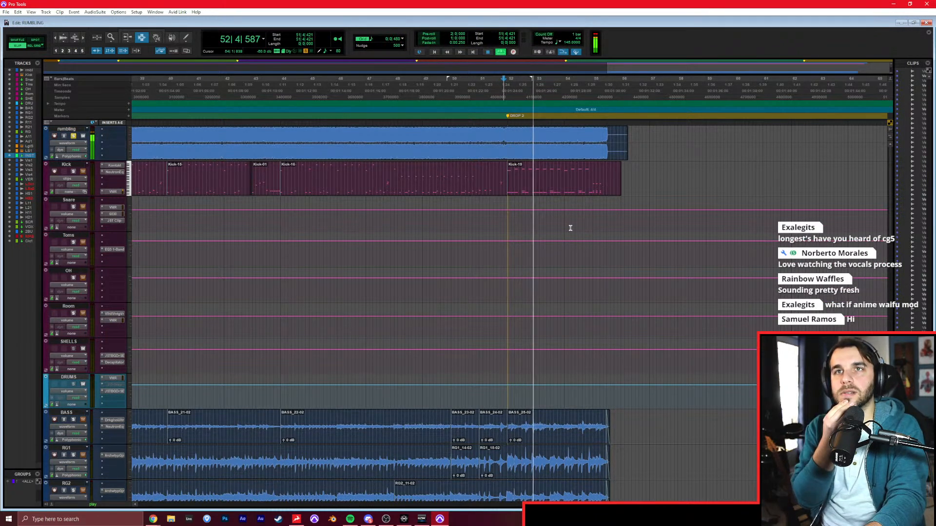
{"action": "key", "text": "space"}
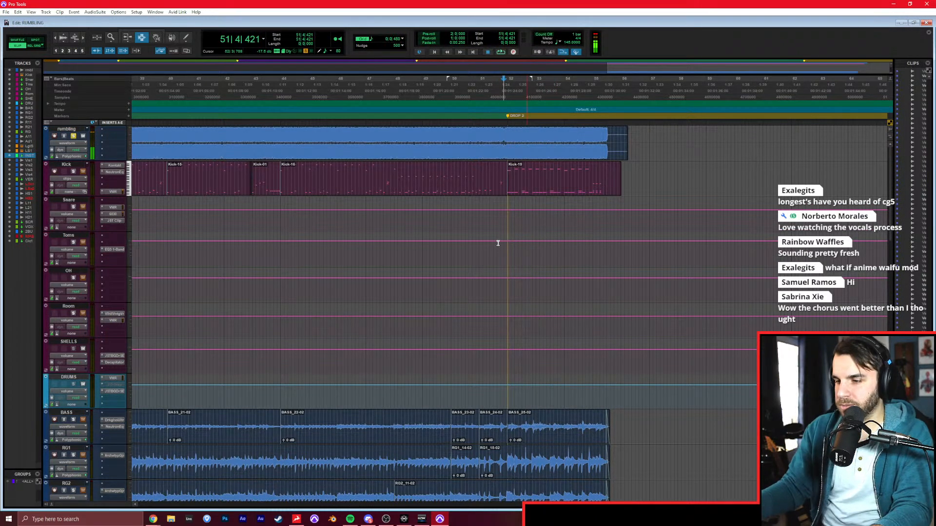
Record-arm LoScream1 for the second drop and unsolo the reference track.
{"action": "scroll", "coordinate": [503, 243], "scroll_direction": "down", "scroll_amount": 10}
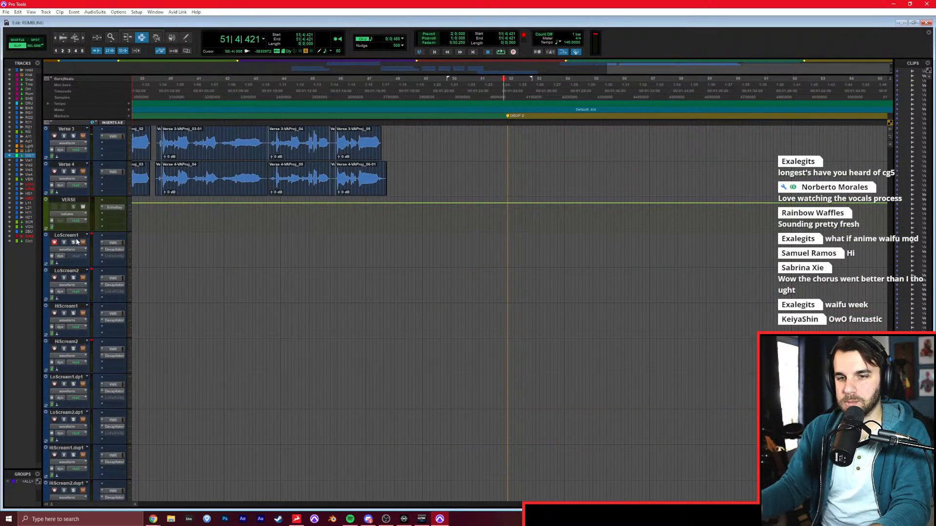
{"action": "scroll", "coordinate": [109, 219], "scroll_direction": "up", "scroll_amount": 15}
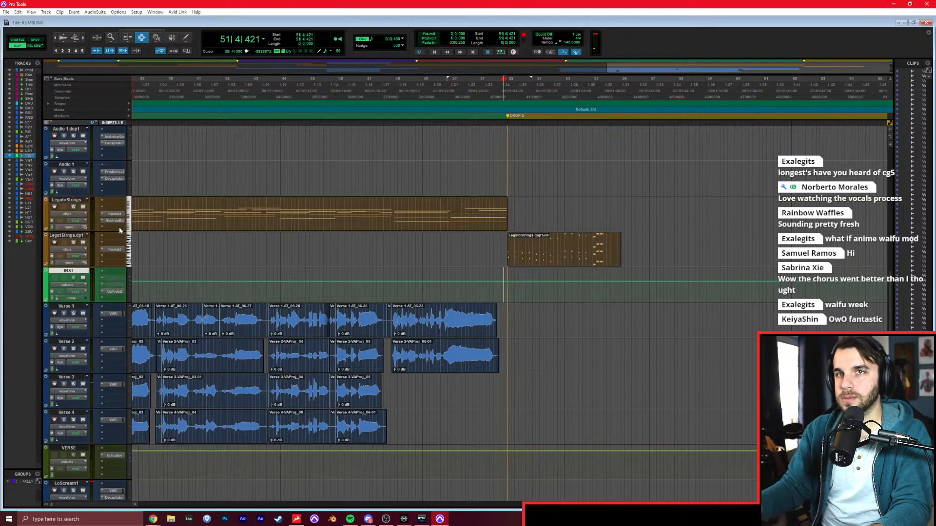
Record the second drop's opening low scream on LoScream1, starting from 50|1|000.
{"action": "scroll", "coordinate": [118, 220], "scroll_direction": "up", "scroll_amount": 4}
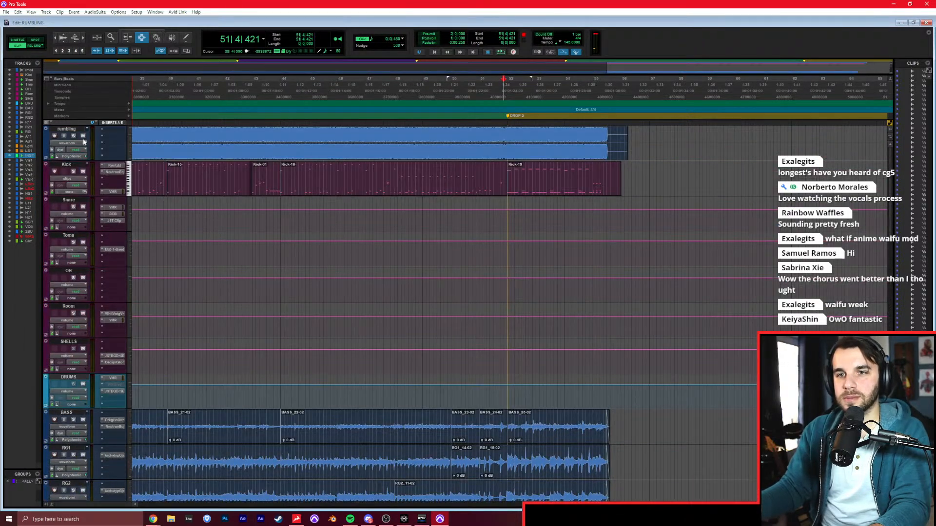
{"action": "scroll", "coordinate": [393, 288], "scroll_direction": "down", "scroll_amount": 15}
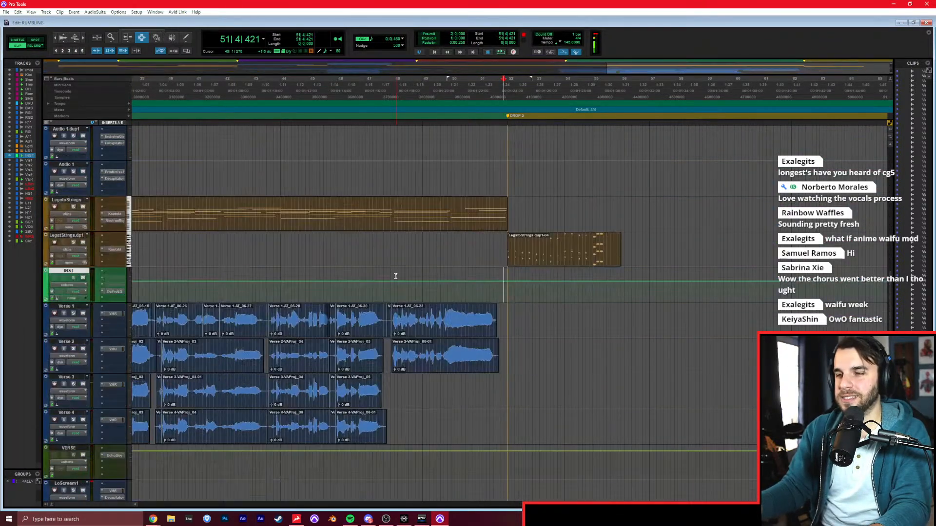
{"action": "scroll", "coordinate": [392, 275], "scroll_direction": "down", "scroll_amount": 3}
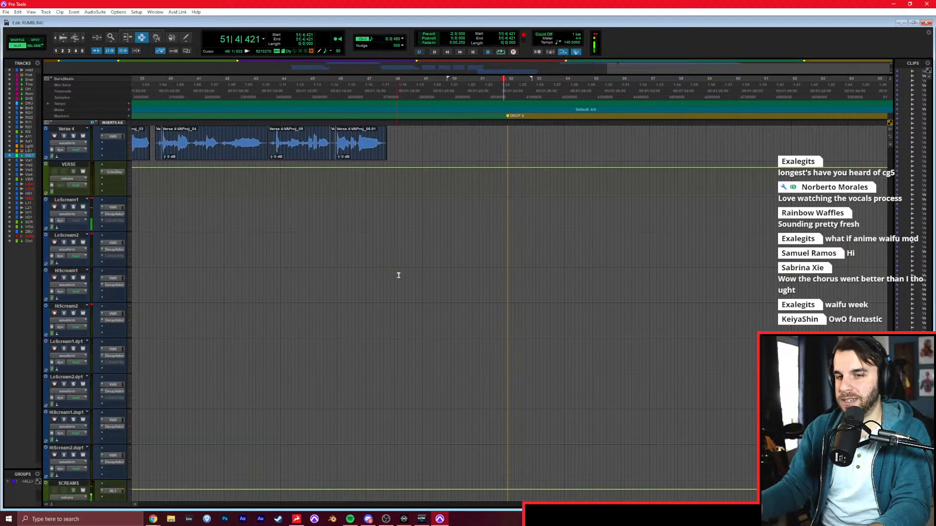
{"action": "left_click", "coordinate": [510, 211]}
{"action": "key", "text": "ctrl+bracketright"}
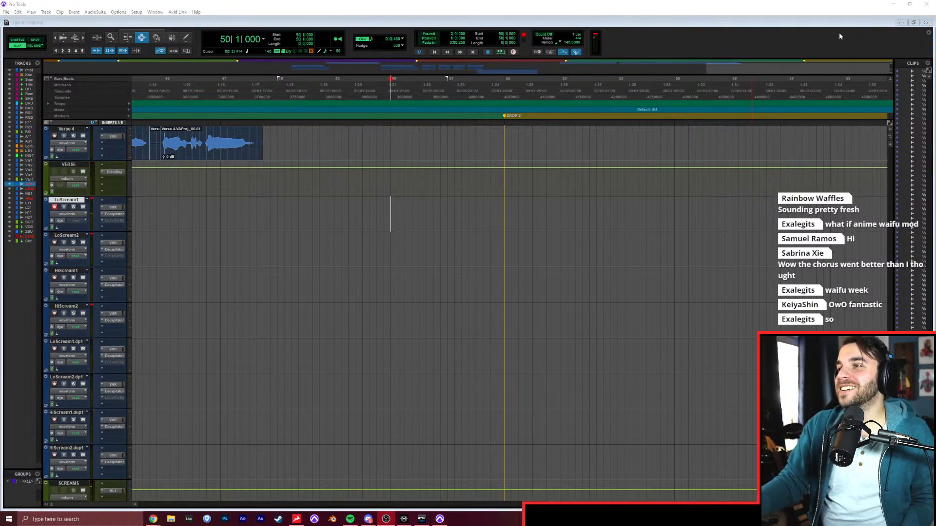
{"action": "left_click", "coordinate": [739, 41]}
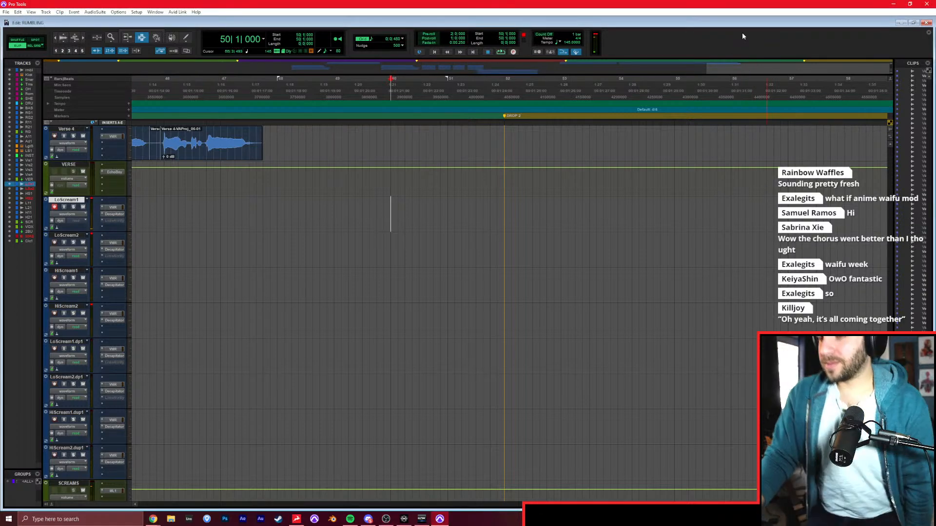
{"action": "key", "text": "ctrl+space"}
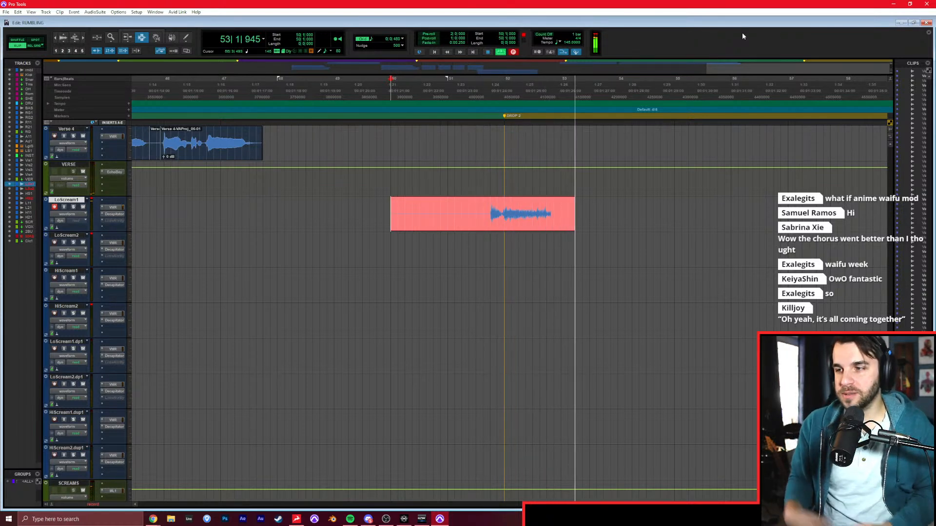
{"action": "key", "text": "space"}
Play from around 51|1, punch in a sustained scream tail on LoScream1, and adjust the edit point between the two takes.
{"action": "left_click", "coordinate": [448, 214]}
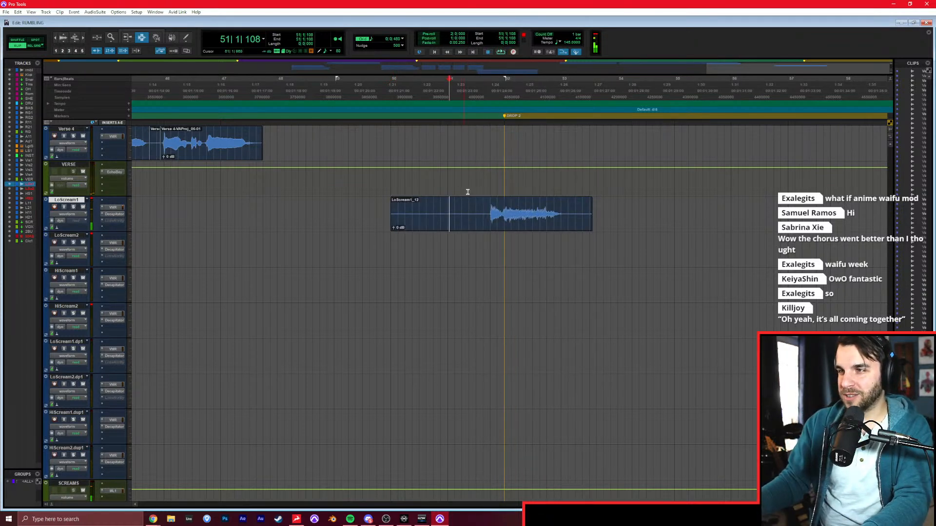
{"action": "key", "text": "ctrl+space"}
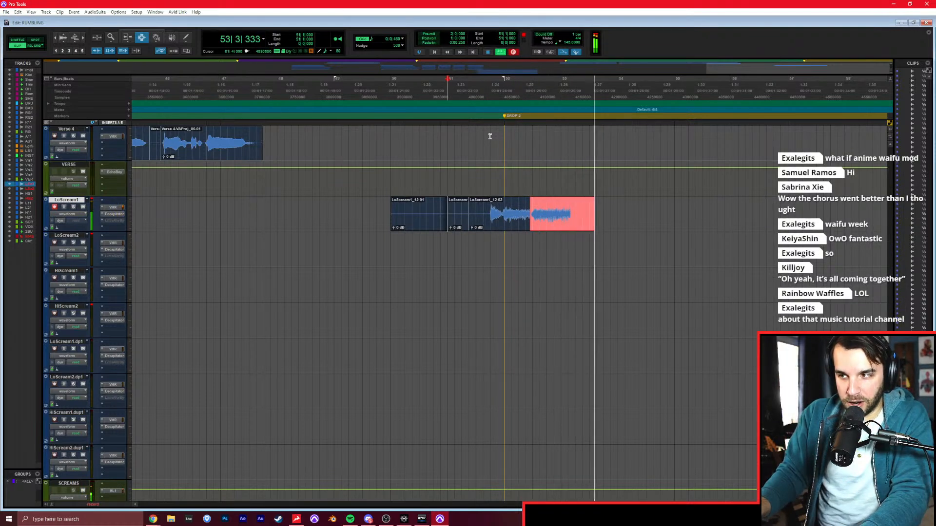
{"action": "key", "text": "space"}
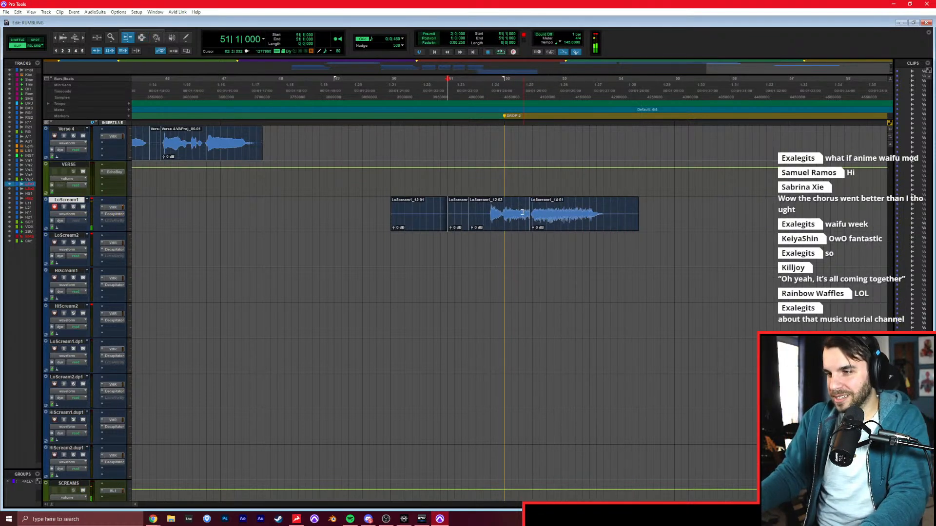
{"action": "left_click", "coordinate": [522, 211]}
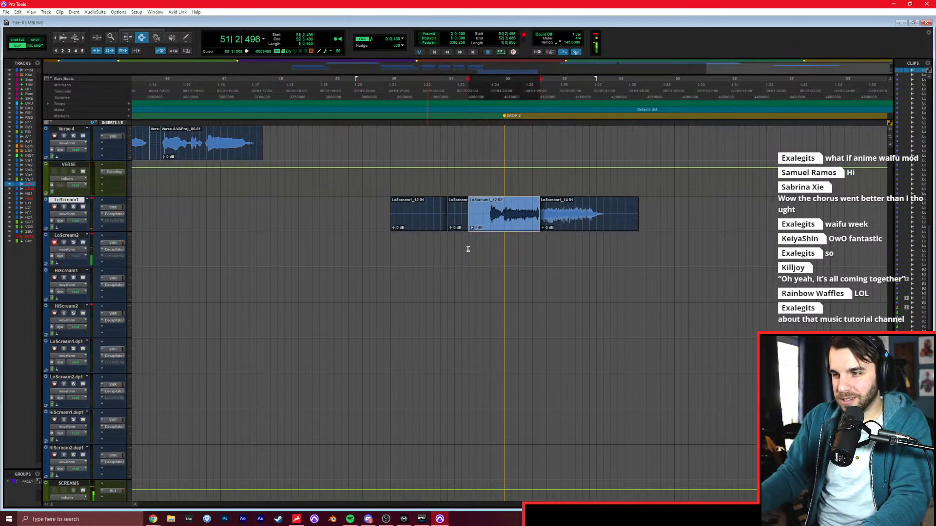
Record the matching low scream on LoScream2 from 51|1|034, punch in its sustained tail, and adjust the edit point between the takes.
{"action": "left_click", "coordinate": [448, 252]}
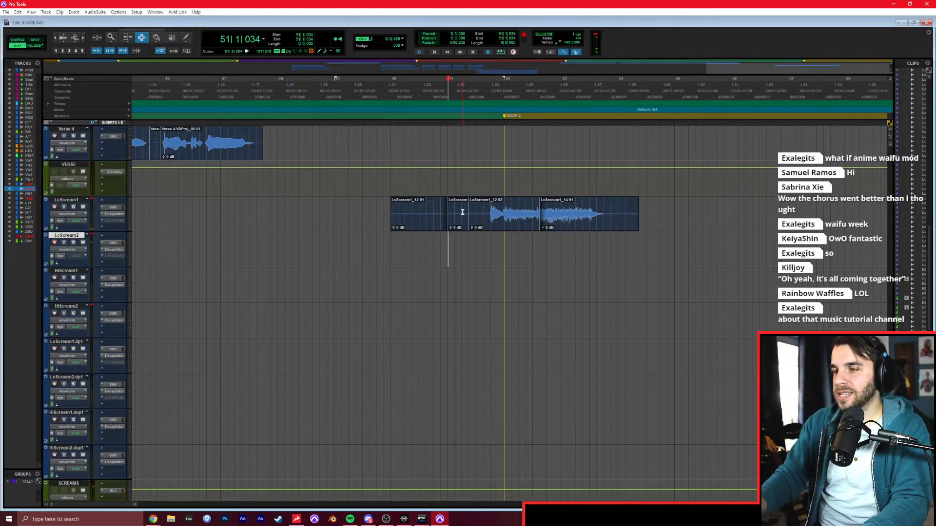
{"action": "key", "text": "ctrl+space"}
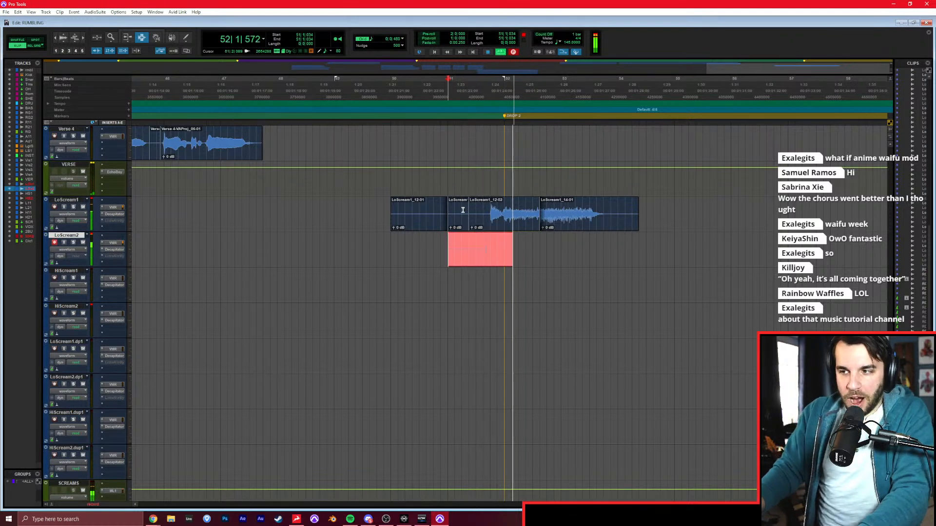
{"action": "key", "text": "space"}
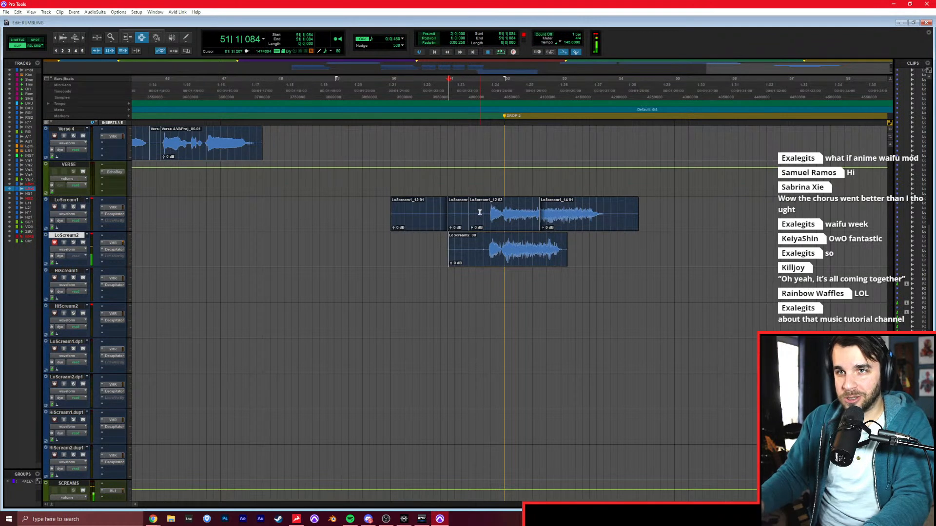
{"action": "key", "text": "space"}
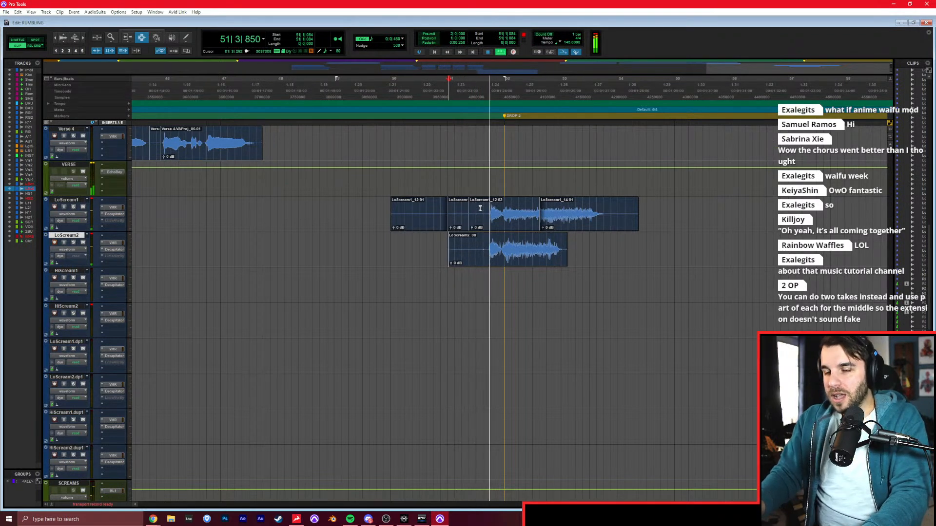
{"action": "key", "text": "ctrl+space"}
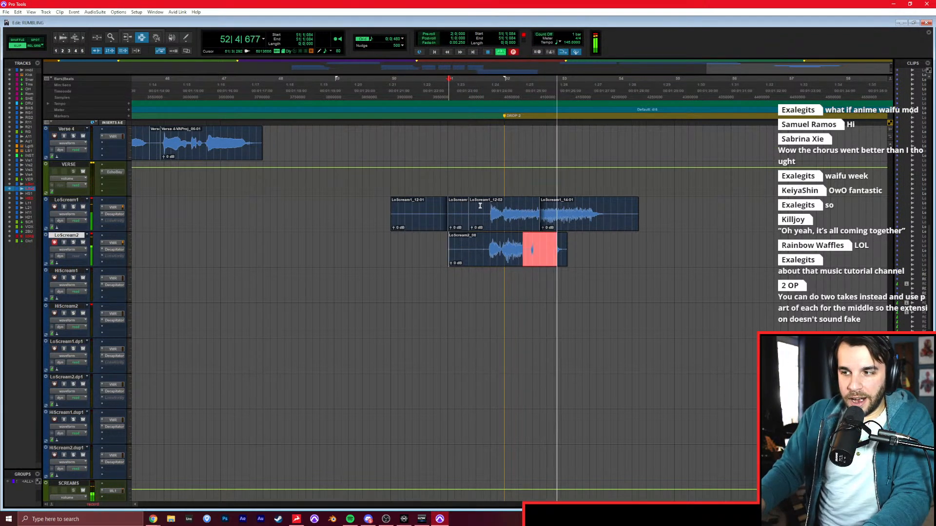
{"action": "key", "text": "space"}
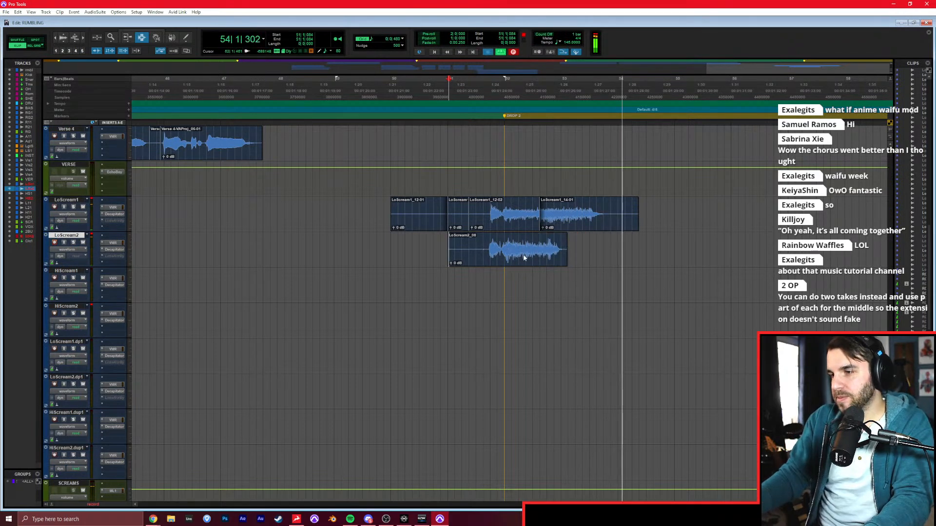
{"action": "left_click_drag", "start_coordinate": [515, 253], "coordinate": [542, 257]}
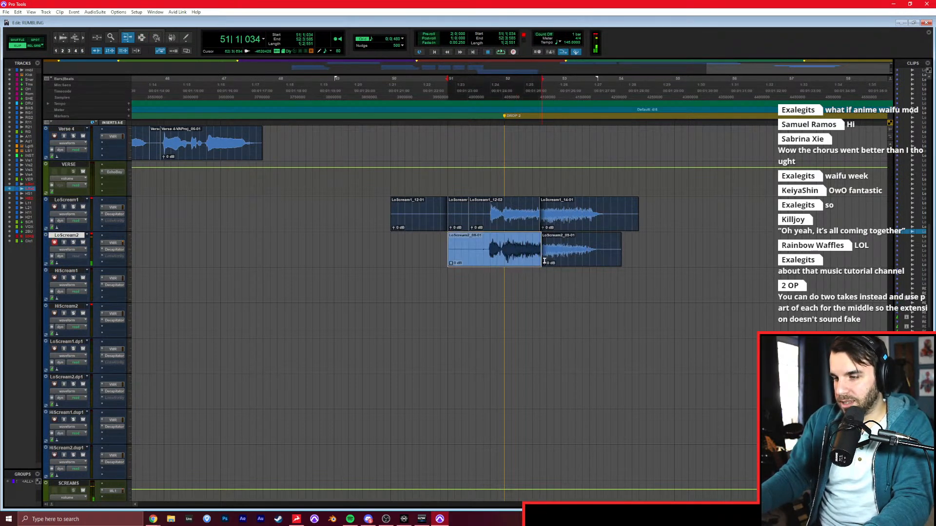
Apply fades to the LoScream1 and LoScream2 clips with adjusted bounds, and delete the silent audio before the screams.
{"action": "left_click_drag", "start_coordinate": [433, 211], "coordinate": [681, 267]}
{"action": "key", "text": "ctrl+f"}
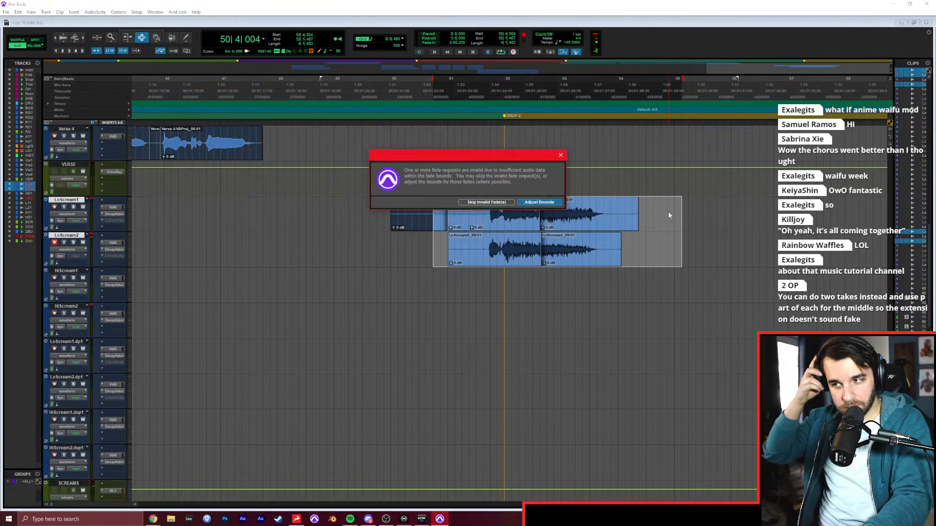
{"action": "key", "text": "Return"}
{"action": "left_click", "coordinate": [481, 244]}
{"action": "left_click_drag", "start_coordinate": [485, 216], "coordinate": [378, 264]}
{"action": "key", "text": "Delete"}
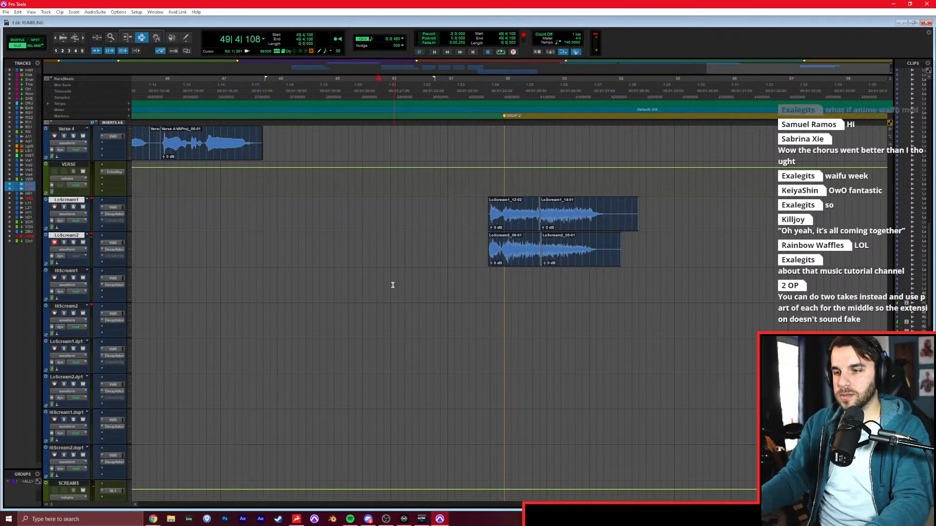
Record high scream layers for the second drop on HiScream1 and HiScream2, starting from 51|1|000.
{"action": "left_click", "coordinate": [393, 284]}
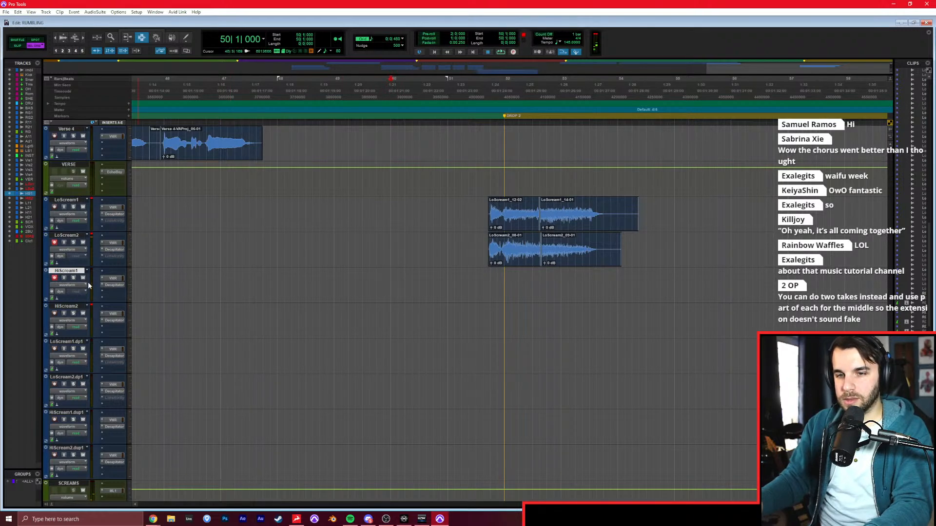
{"action": "key", "text": "ctrl+space"}
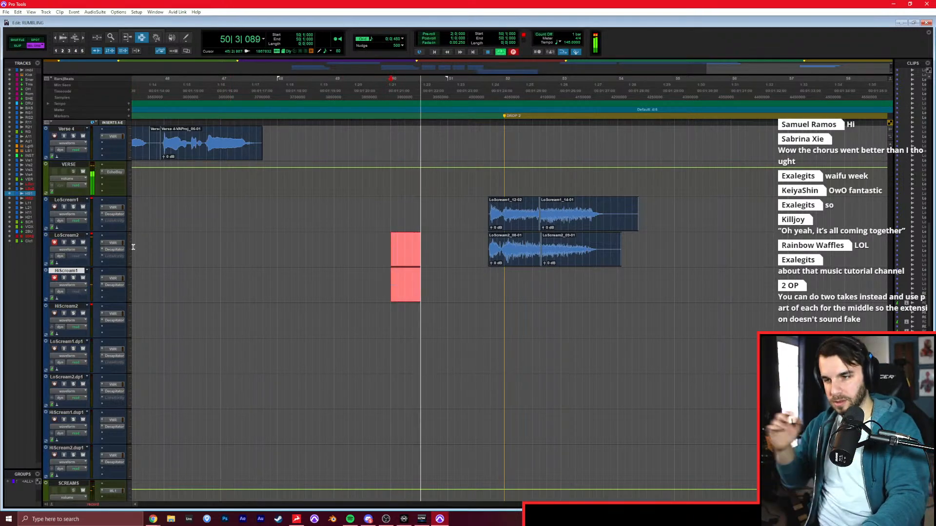
{"action": "key", "text": "space"}
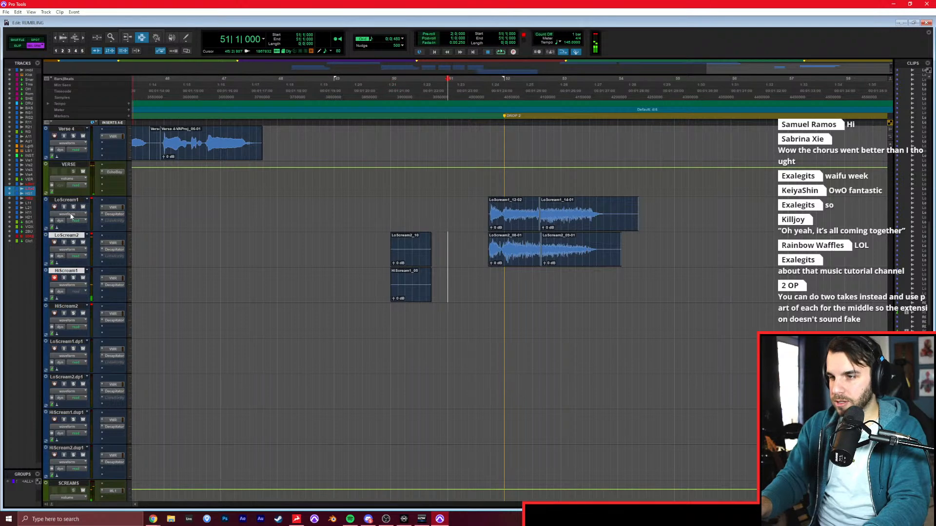
{"action": "key", "text": "ctrl+space"}
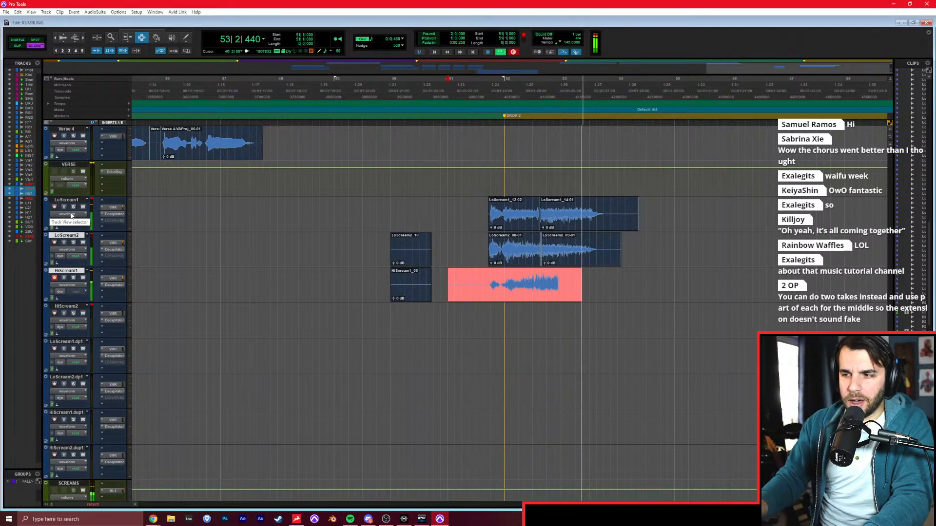
{"action": "key", "text": "space"}
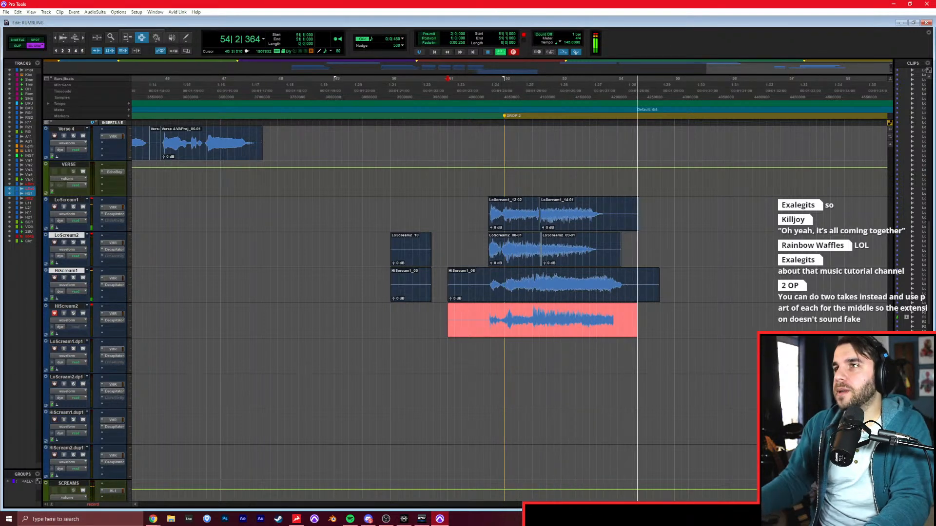
{"action": "key", "text": "space"}
{"action": "key", "text": "alt+Tab"}
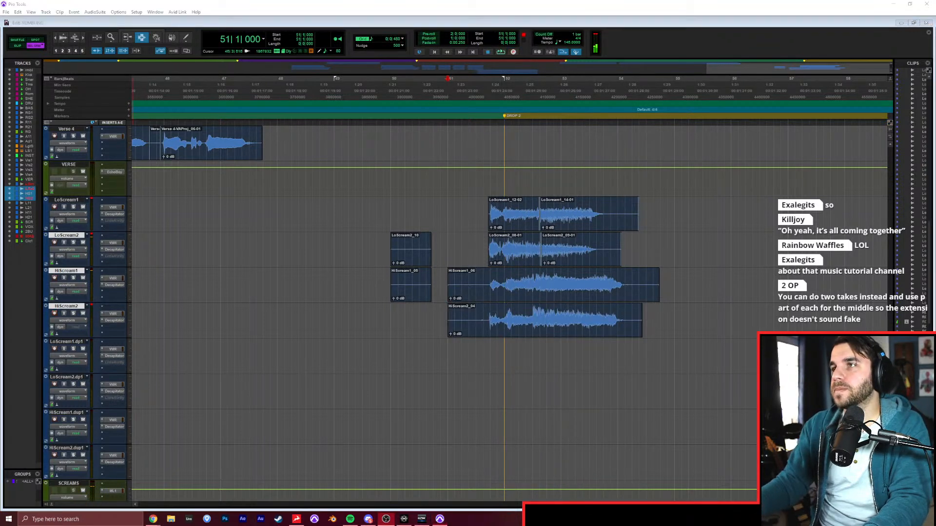
{"action": "left_click", "coordinate": [55, 313]}
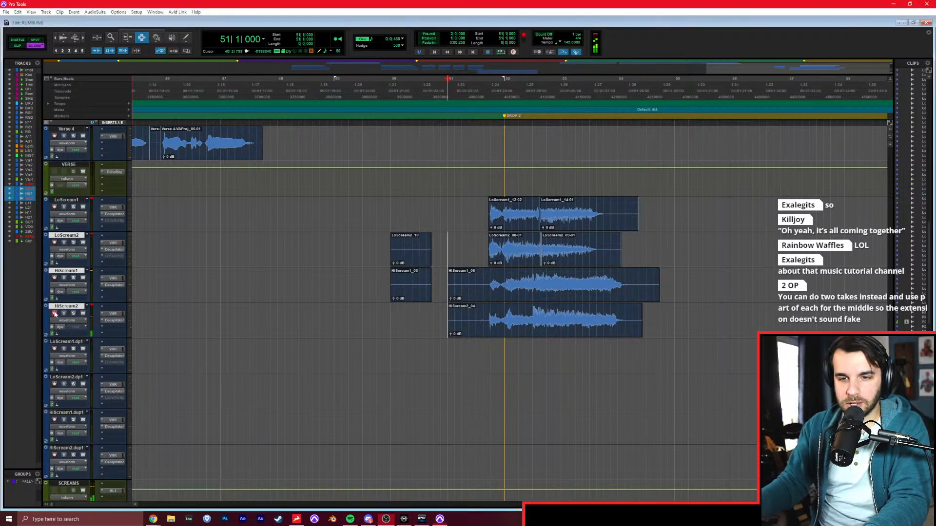
Try trimming the starts of the HiScream1 and HiScream2 clips at 51|4|000, and undo both trims.
{"action": "key", "text": "a"}
{"action": "left_click", "coordinate": [488, 312]}
{"action": "key", "text": "a"}
{"action": "key", "text": "ctrl+z"}
{"action": "key", "text": "ctrl+z"}
Trim the starts of the HiScream1 and HiScream2 clips to 51|3|480.
{"action": "left_click", "coordinate": [483, 290]}
{"action": "key", "text": "a"}
{"action": "key", "text": "semicolon"}
{"action": "key", "text": "a"}
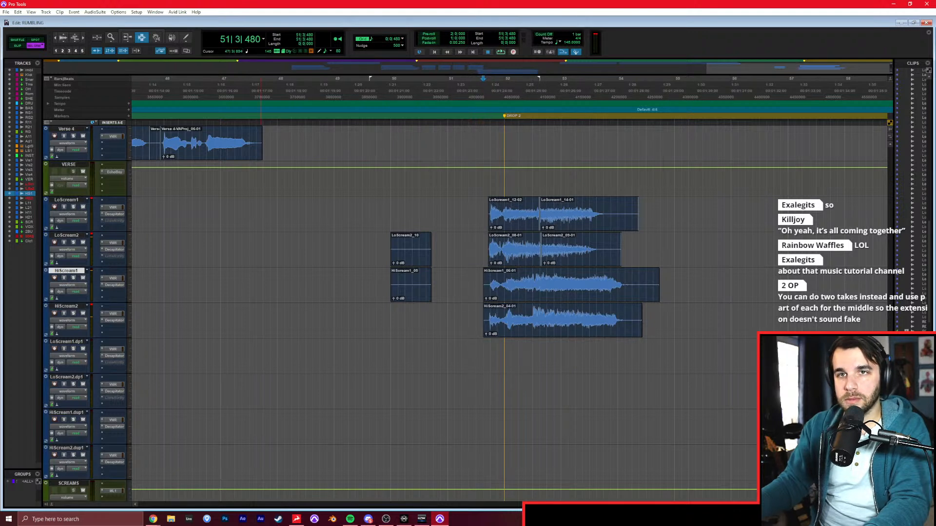
Copy the second drop's screams on all four LoScream and HiScream tracks to the same position leading into Drop 1.
{"action": "key", "text": "alt+Tab"}
{"action": "left_click", "coordinate": [349, 180]}
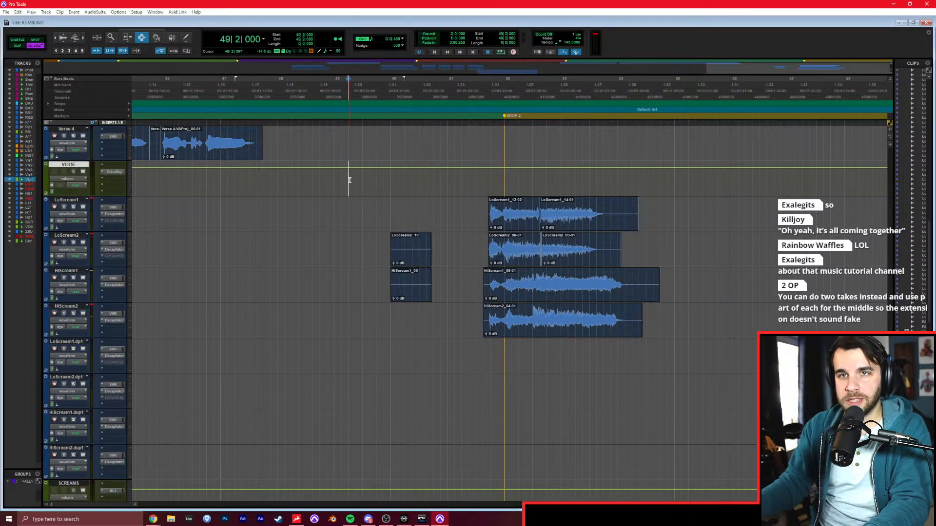
{"action": "left_click_drag", "start_coordinate": [443, 205], "coordinate": [703, 317]}
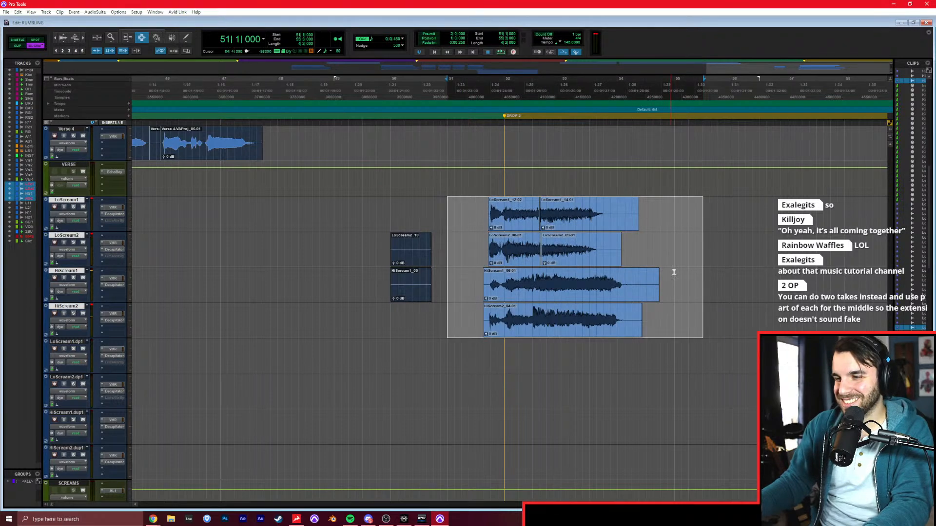
{"action": "key", "text": "Return"}
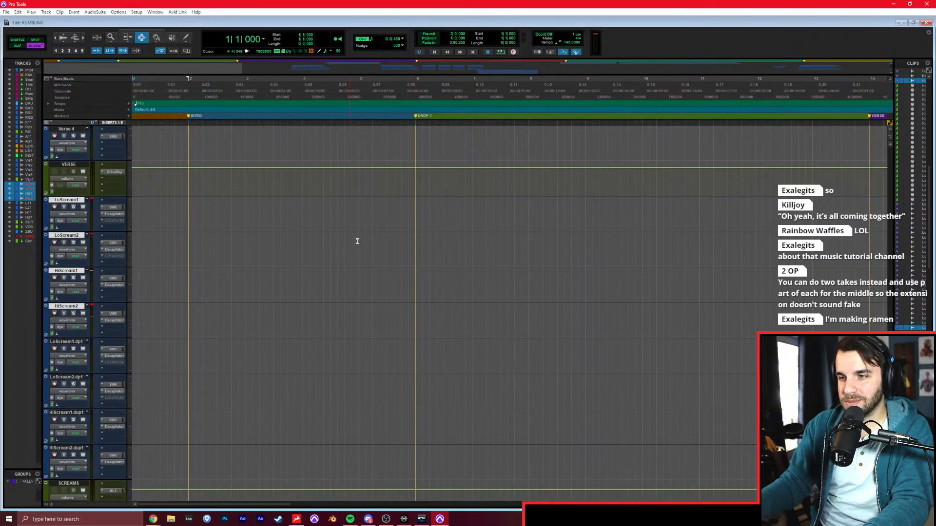
{"action": "left_click_drag", "start_coordinate": [356, 215], "coordinate": [366, 328]}
{"action": "key", "text": "ctrl+v"}
Play the intro from 2|2|000 through the pasted screams at Drop 1, and stop playback.
{"action": "left_click", "coordinate": [202, 286]}
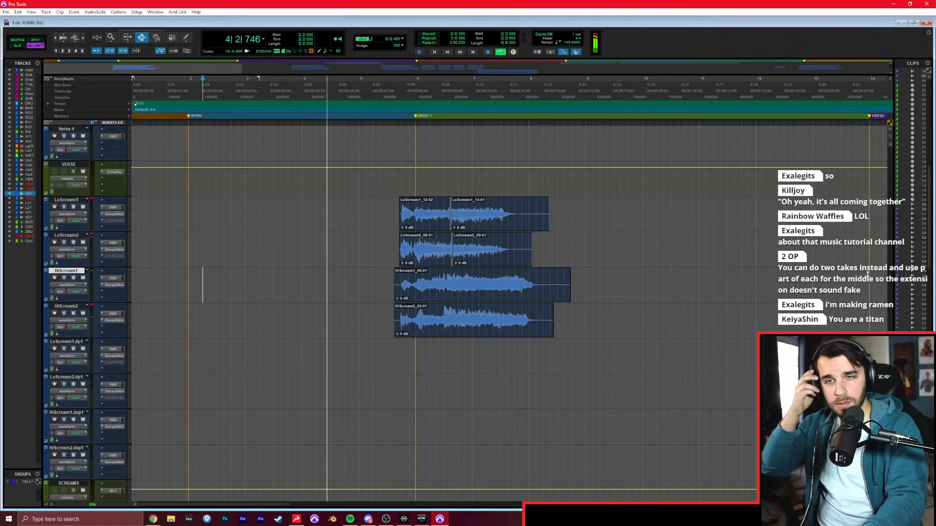
{"action": "left_click", "coordinate": [635, 252]}
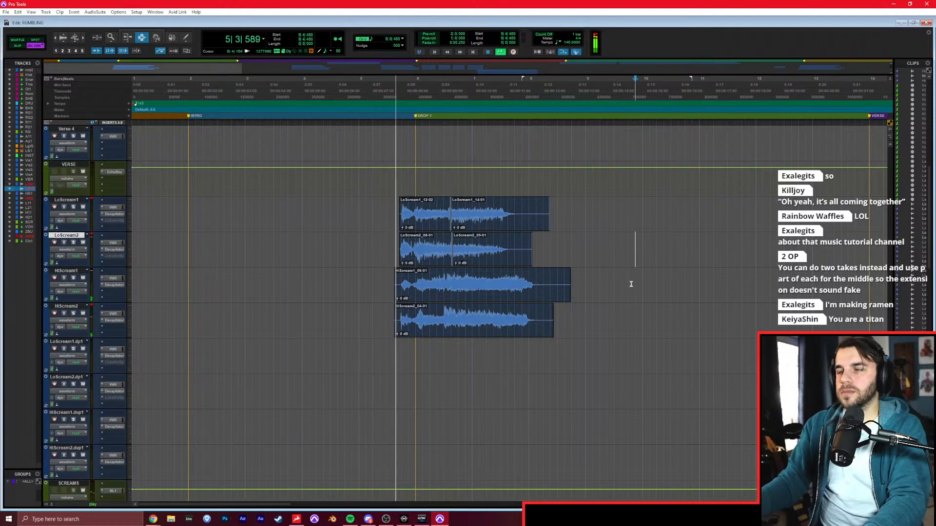
{"action": "left_click", "coordinate": [628, 273]}
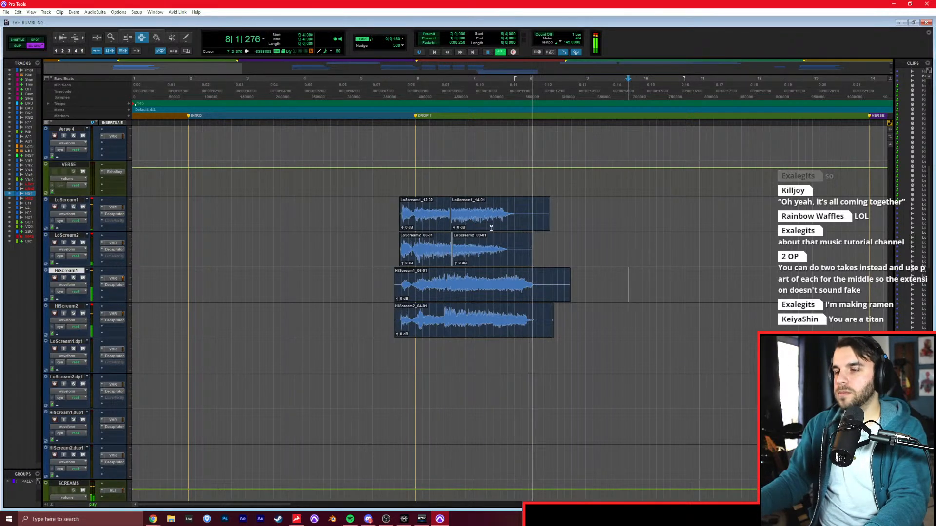
{"action": "key", "text": "space"}
Try to stretch the end of the second LoScream1 clip at Drop 1 further along the timeline.
{"action": "key", "text": "F8"}
{"action": "mouse_move", "coordinate": [480, 215]}
{"action": "left_mouse_down"}
{"action": "mouse_move", "coordinate": [502, 214]}
{"action": "mouse_move", "coordinate": [486, 213]}
{"action": "left_mouse_up"}
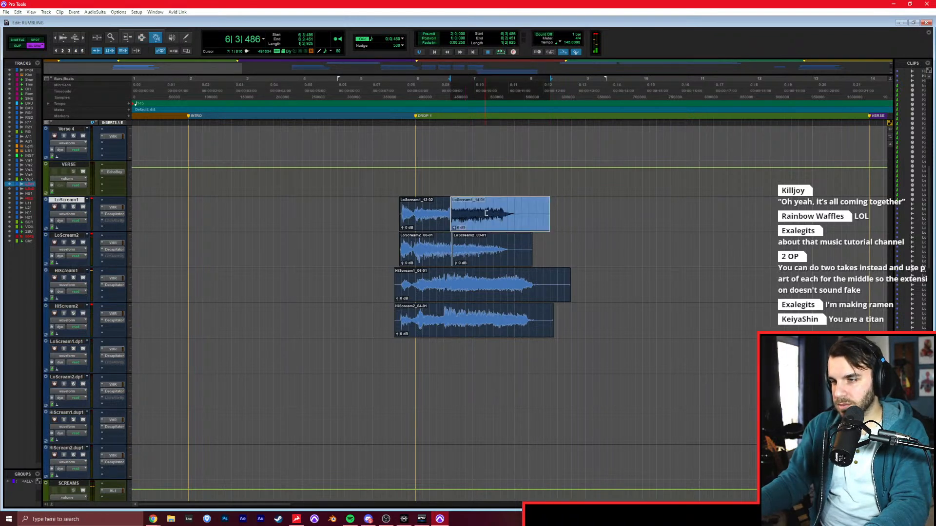
{"action": "left_click", "coordinate": [546, 213]}
{"action": "left_click", "coordinate": [525, 201]}
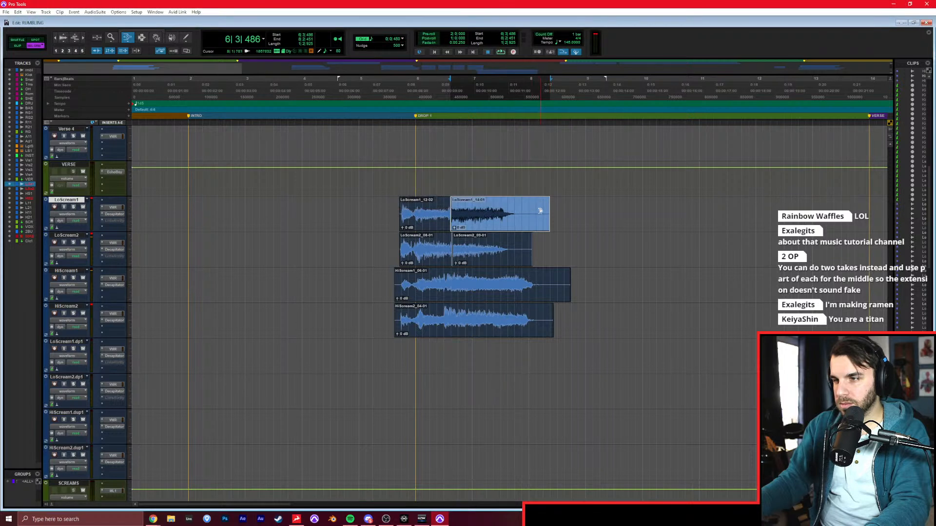
{"action": "left_click", "coordinate": [563, 213]}
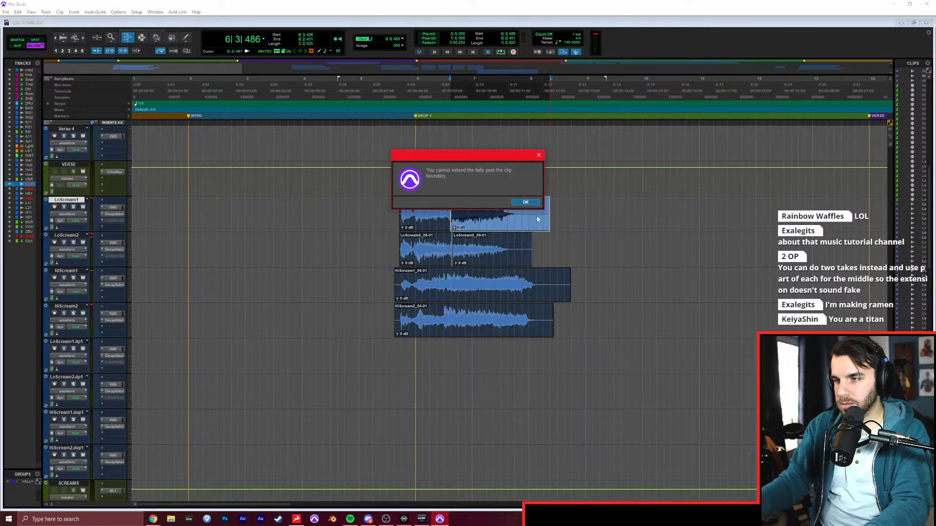
{"action": "key", "text": "Return"}
Set Elastic Audio to Polyphonic on the LoScream1, LoScream2, HiScream1 and HiScream2 tracks.
{"action": "left_click", "coordinate": [68, 309], "text": "shift"}
{"action": "left_click", "coordinate": [79, 334]}
{"action": "left_click", "coordinate": [104, 347]}
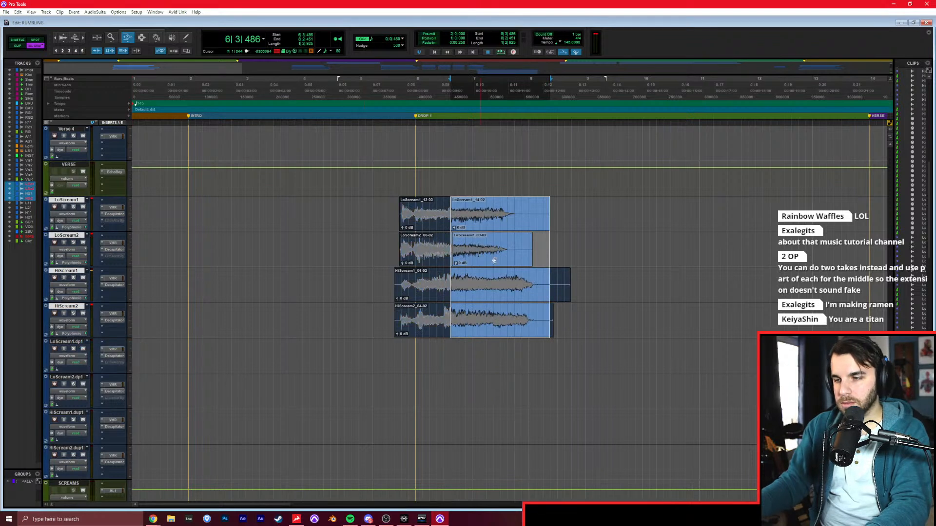
{"action": "left_click", "coordinate": [527, 221]}
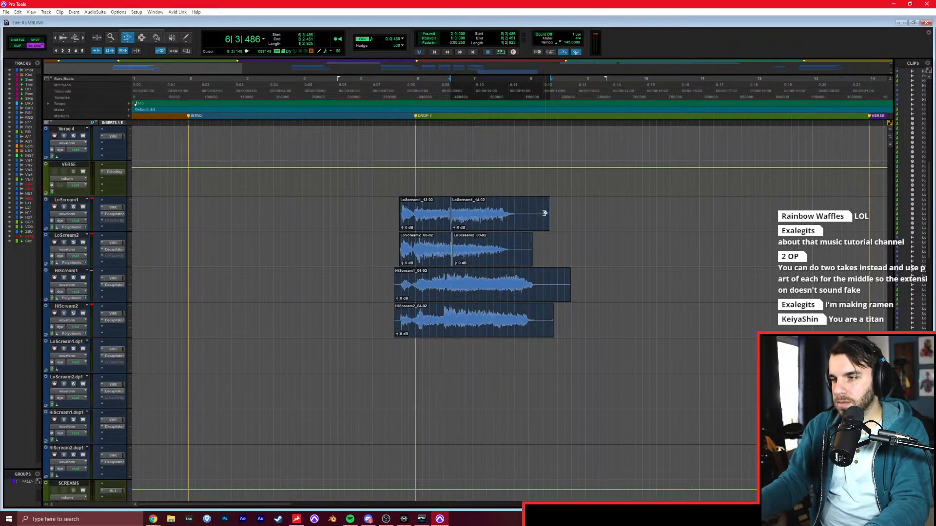
Stretch the ends of the second LoScream1 and LoScream2 clips to just before bar 9, and play back from 5|2|000.
{"action": "left_click_drag", "start_coordinate": [544, 212], "coordinate": [586, 210]}
{"action": "left_click_drag", "start_coordinate": [529, 244], "coordinate": [575, 246]}
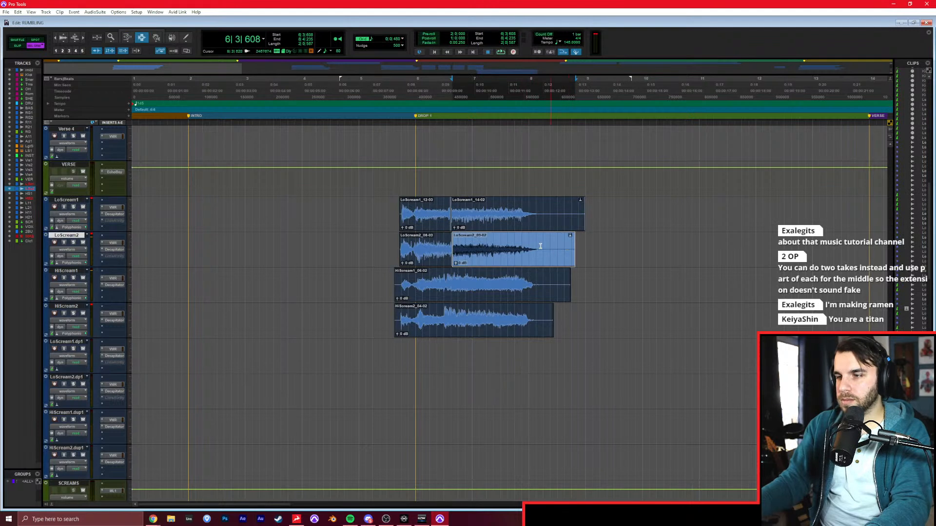
{"action": "left_click", "coordinate": [374, 246]}
{"action": "key", "text": "space"}
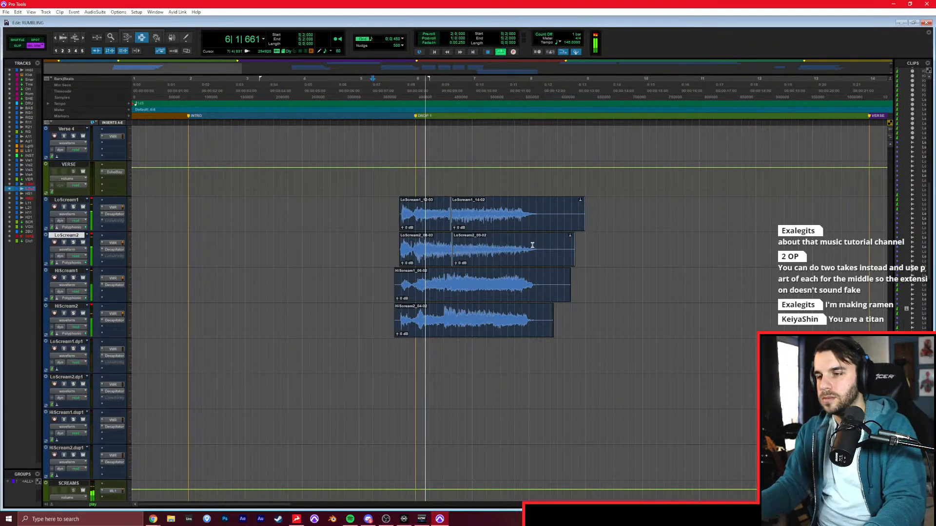
Delete the scream tails shortly after bar 8 on all four LoScream and HiScream tracks.
{"action": "left_click_drag", "start_coordinate": [542, 199], "coordinate": [608, 328]}
{"action": "key", "text": "Delete"}
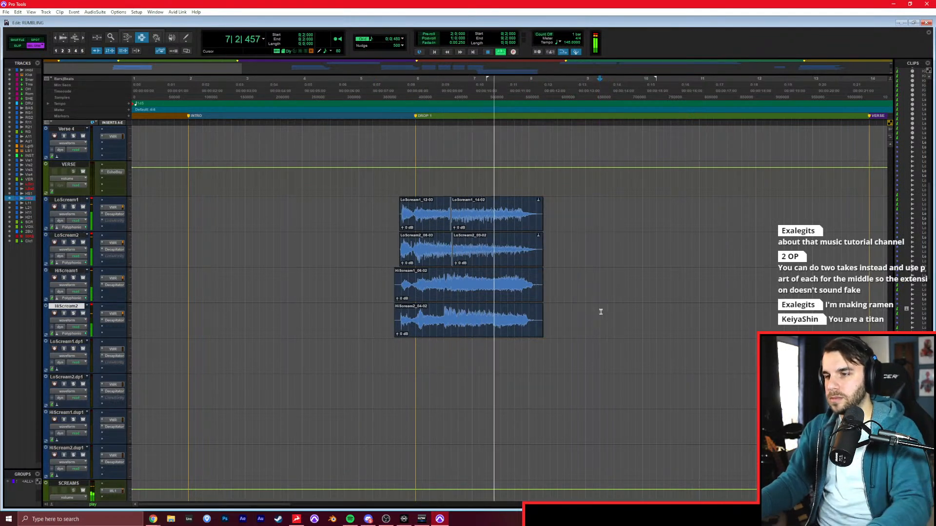
{"action": "left_click", "coordinate": [583, 291]}
Copy the edited Drop 1 screams on all four tracks, from 5|1|000, over the existing ones leading into Drop 2 at 51|1|000.
{"action": "key", "text": "r"}
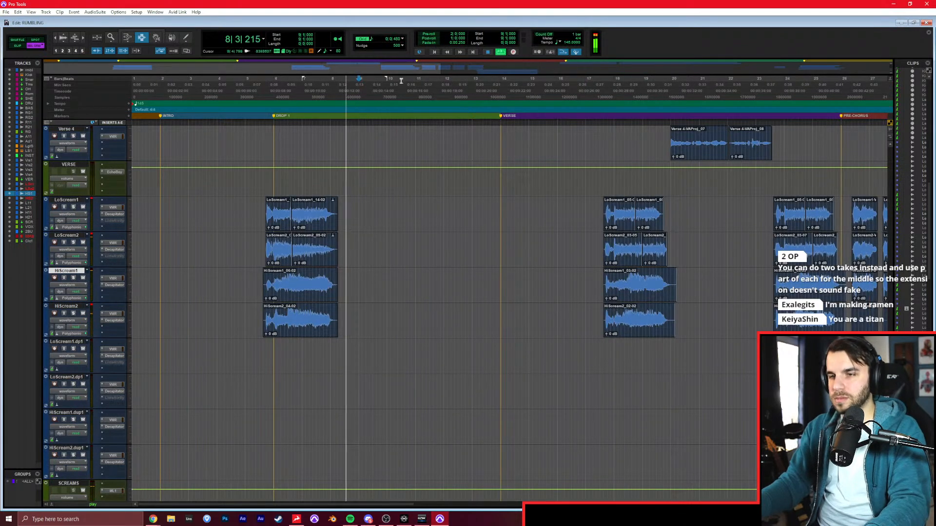
{"action": "left_click_drag", "start_coordinate": [244, 219], "coordinate": [358, 312]}
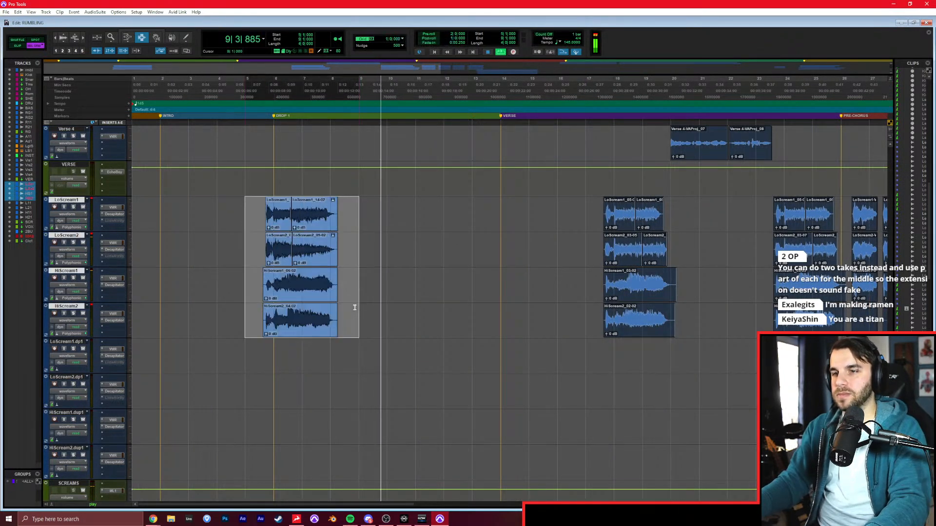
{"action": "key", "text": "r"}
{"action": "scroll", "coordinate": [482, 262], "scroll_direction": "right", "scroll_amount": 3}
{"action": "key", "text": "r"}
{"action": "left_click_drag", "start_coordinate": [487, 215], "coordinate": [481, 315]}
{"action": "key", "text": "ctrl+v"}
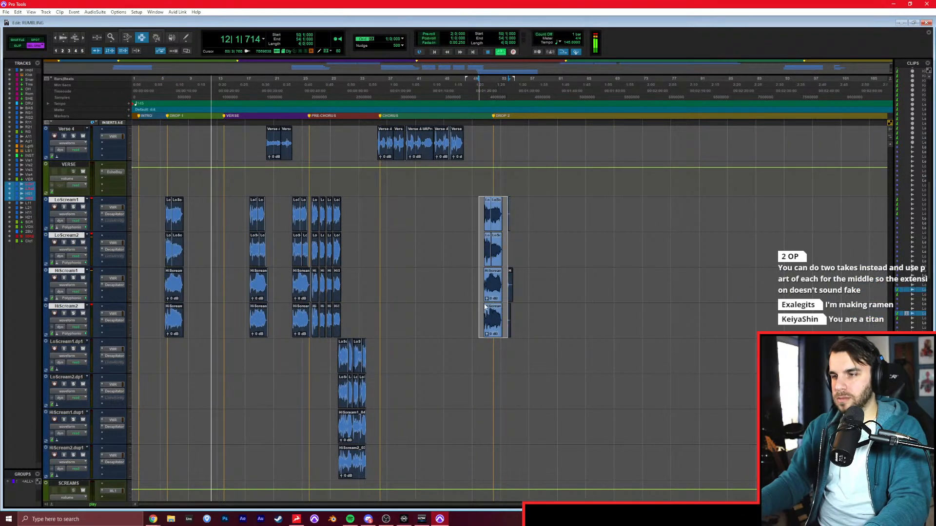
{"action": "key", "text": "ctrl+z"}
{"action": "left_click_drag", "start_coordinate": [486, 219], "coordinate": [487, 289]}
{"action": "key", "text": "ctrl+v"}
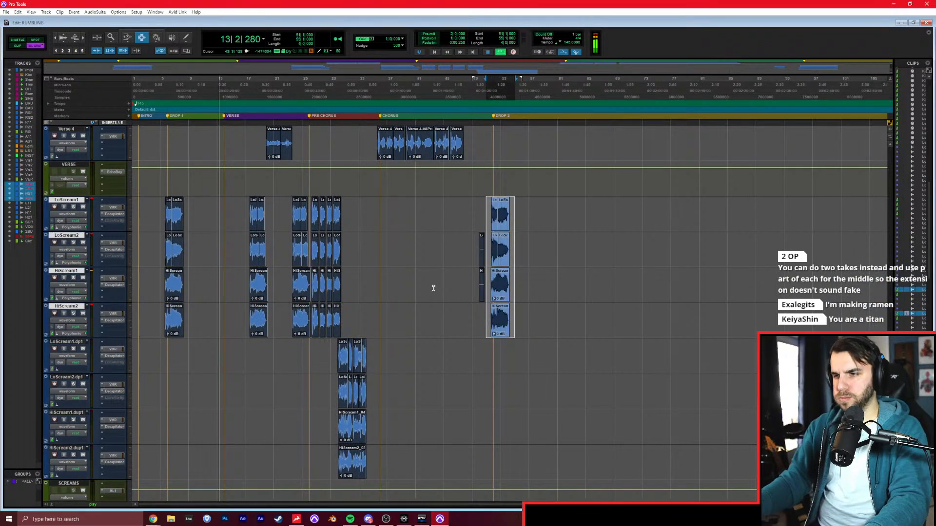
Listen to the soloed rumbling reference track from 10|1|000 in Drop 1, and stop playback.
{"action": "left_click", "coordinate": [433, 287]}
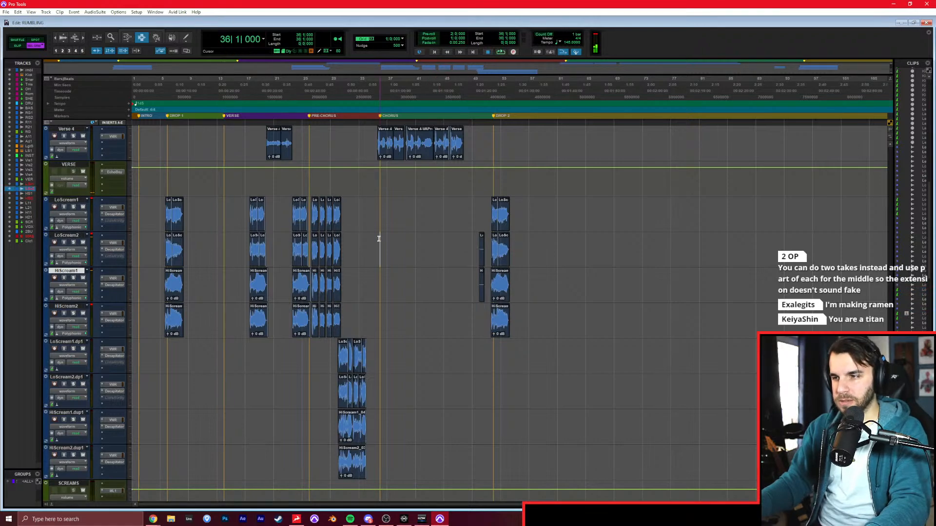
{"action": "key", "text": "t"}
{"action": "key", "text": "t"}
{"action": "scroll", "coordinate": [229, 199], "scroll_direction": "up", "scroll_amount": 18}
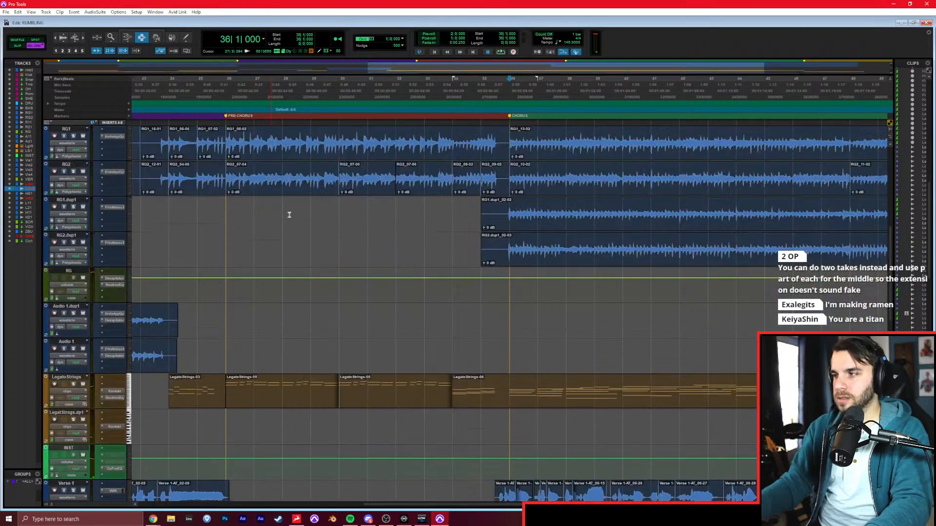
{"action": "scroll", "coordinate": [314, 228], "scroll_direction": "up", "scroll_amount": 3}
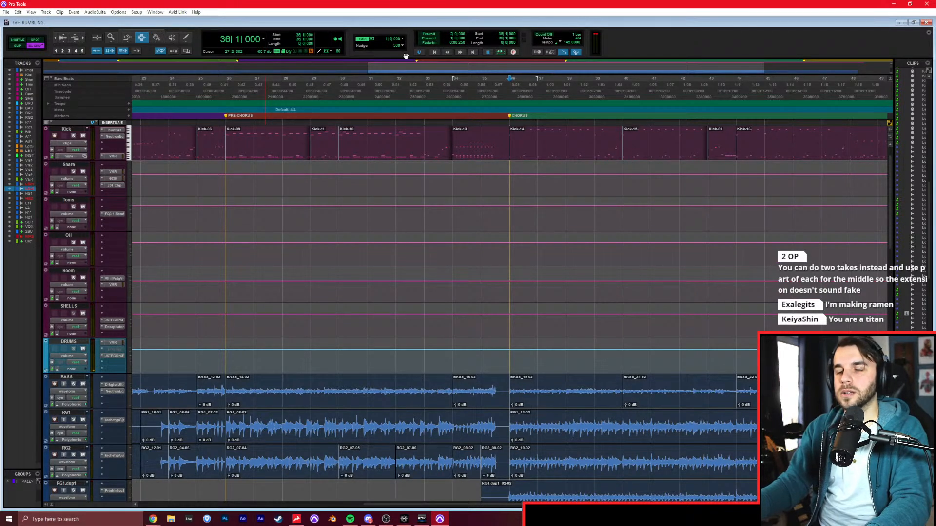
{"action": "scroll", "coordinate": [404, 278], "scroll_direction": "left", "scroll_amount": 10}
{"action": "scroll", "coordinate": [393, 286], "scroll_direction": "down", "scroll_amount": 16}
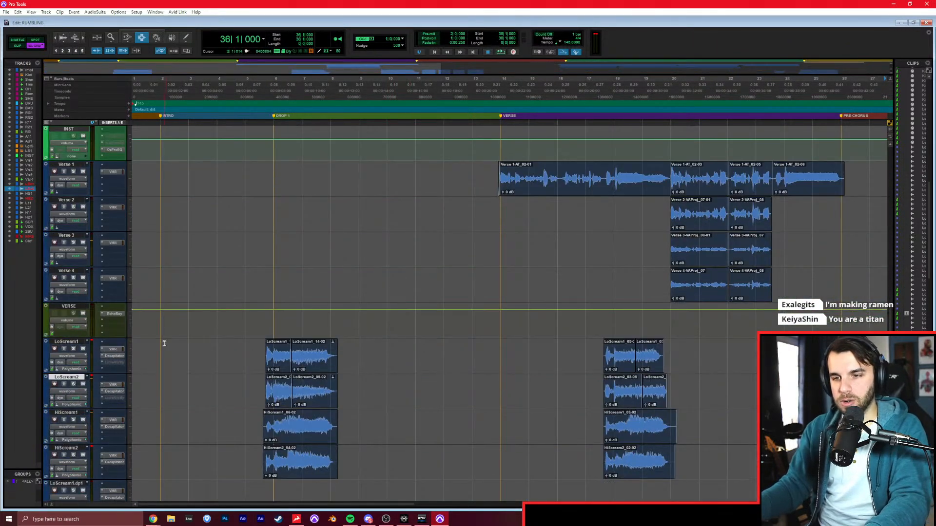
{"action": "scroll", "coordinate": [164, 338], "scroll_direction": "down", "scroll_amount": 5}
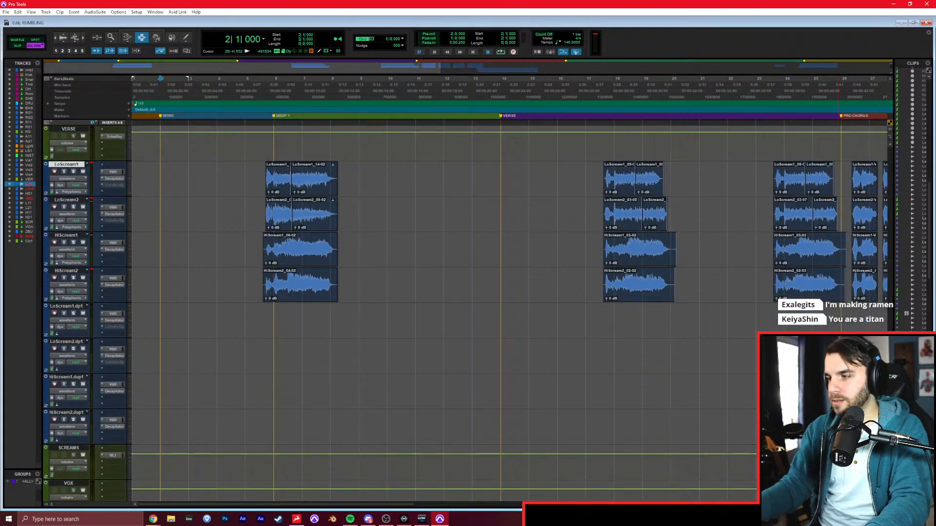
{"action": "left_click_drag", "start_coordinate": [889, 375], "coordinate": [907, 136]}
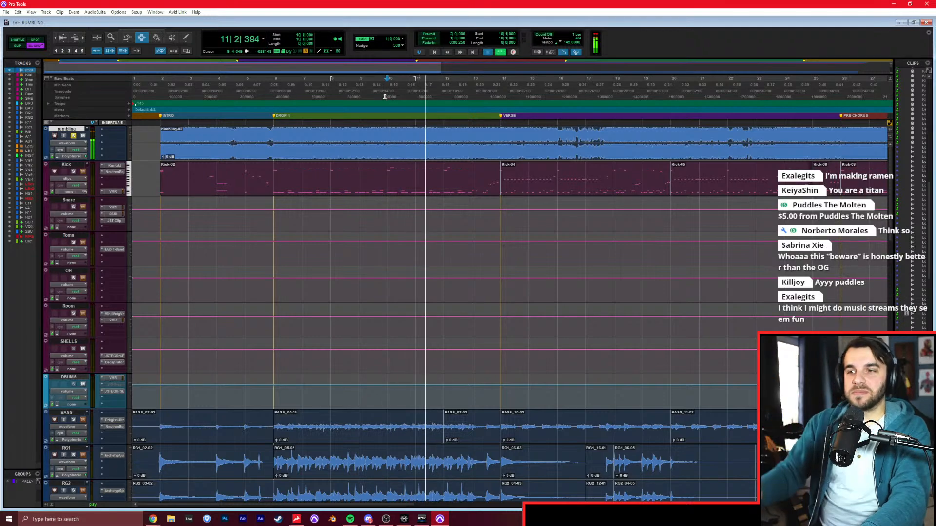
{"action": "key", "text": "space"}
Record-arm the LoScream1 track and turn off the solo on the rumbling reference track.
{"action": "scroll", "coordinate": [469, 294], "scroll_direction": "down", "scroll_amount": 10}
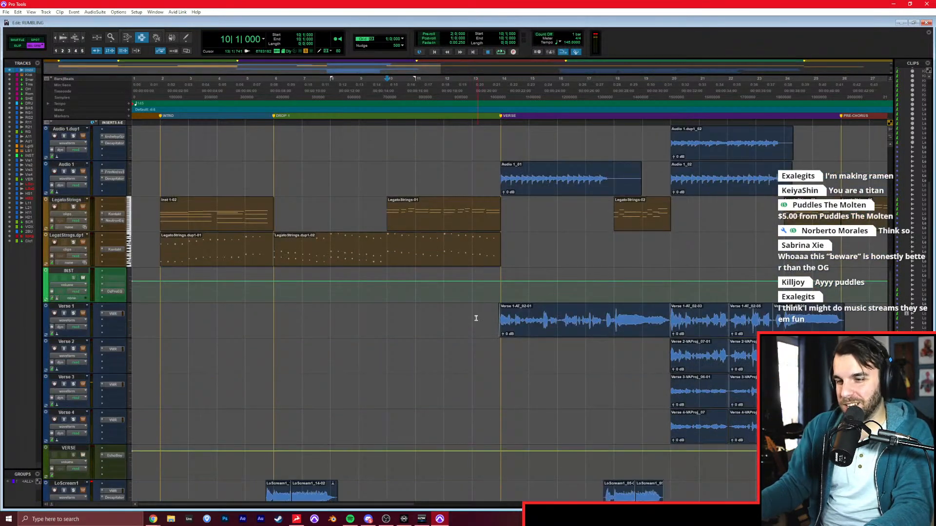
{"action": "scroll", "coordinate": [476, 318], "scroll_direction": "down", "scroll_amount": 8}
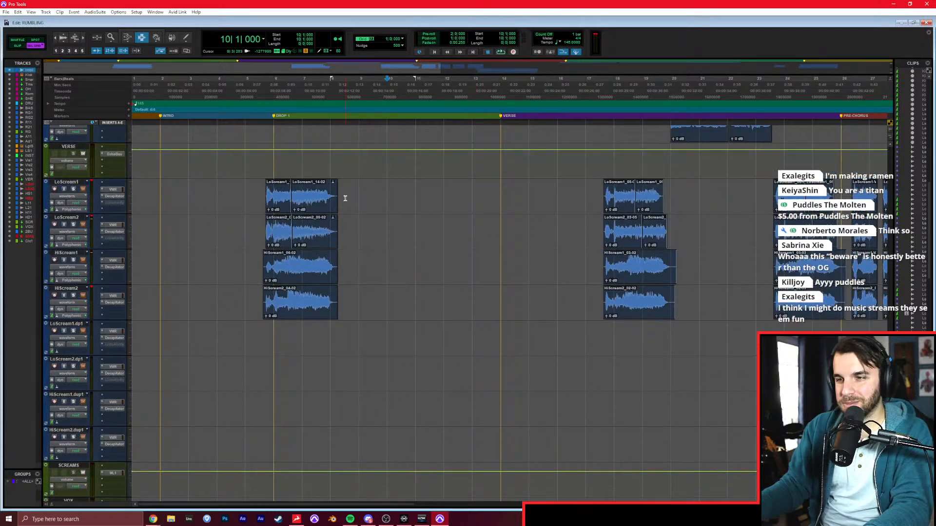
{"action": "left_click", "coordinate": [346, 200]}
{"action": "key", "text": "t"}
{"action": "left_click", "coordinate": [56, 189]}
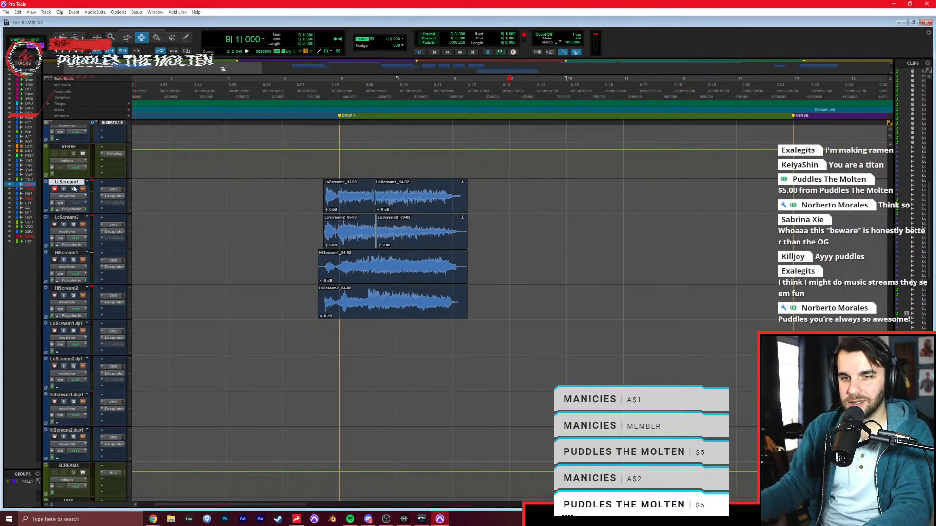
{"action": "scroll", "coordinate": [495, 298], "scroll_direction": "up", "scroll_amount": 10}
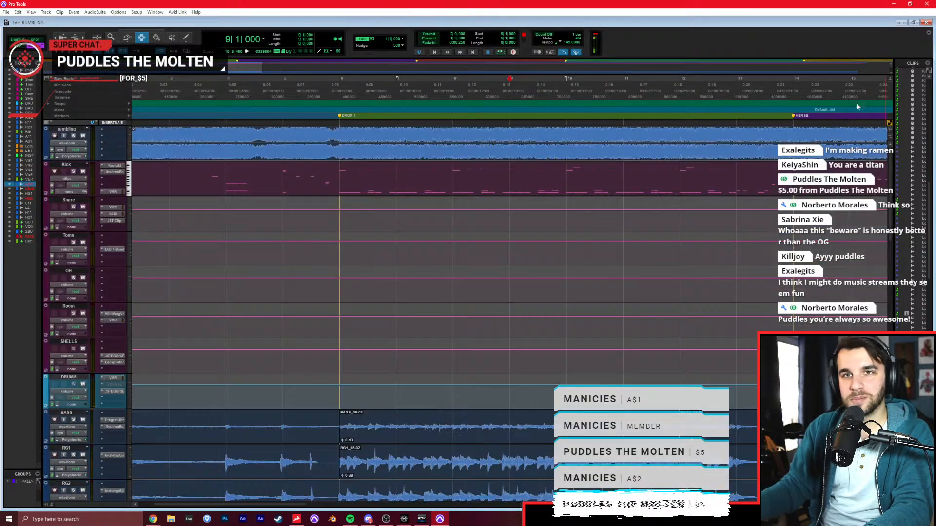
{"action": "scroll", "coordinate": [495, 298], "scroll_direction": "down", "scroll_amount": 10}
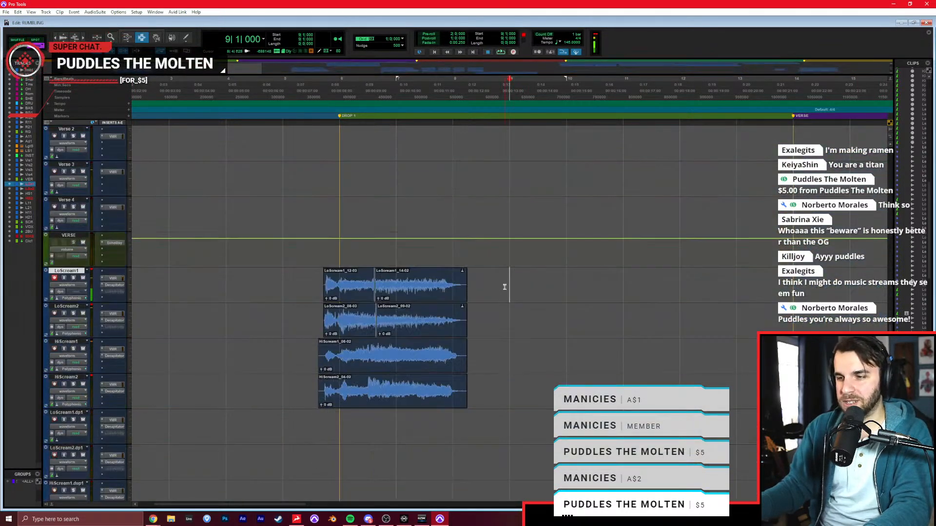
Audition Drop 1 from 8|1|000 in the mix and with the rumbling reference track soloed, ending with the solo off.
{"action": "left_click", "coordinate": [464, 282]}
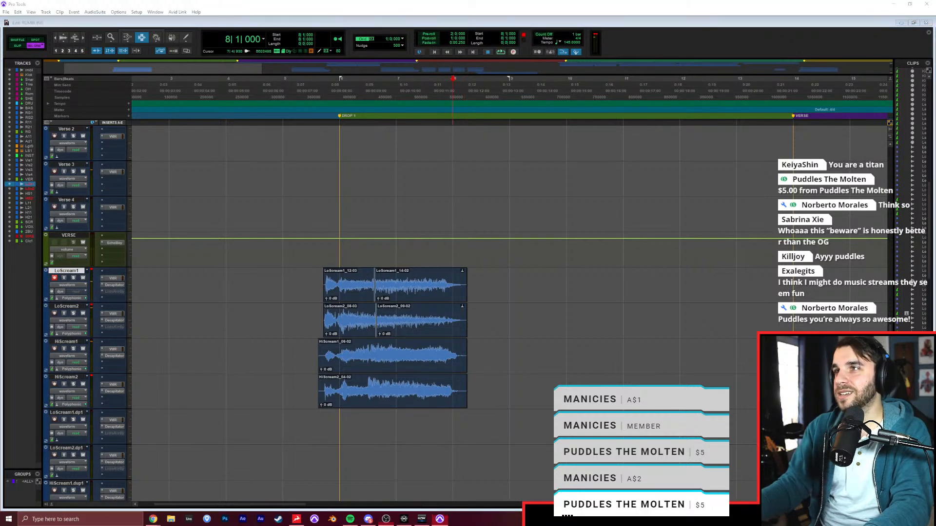
{"action": "left_click", "coordinate": [646, 31]}
{"action": "key", "text": "space"}
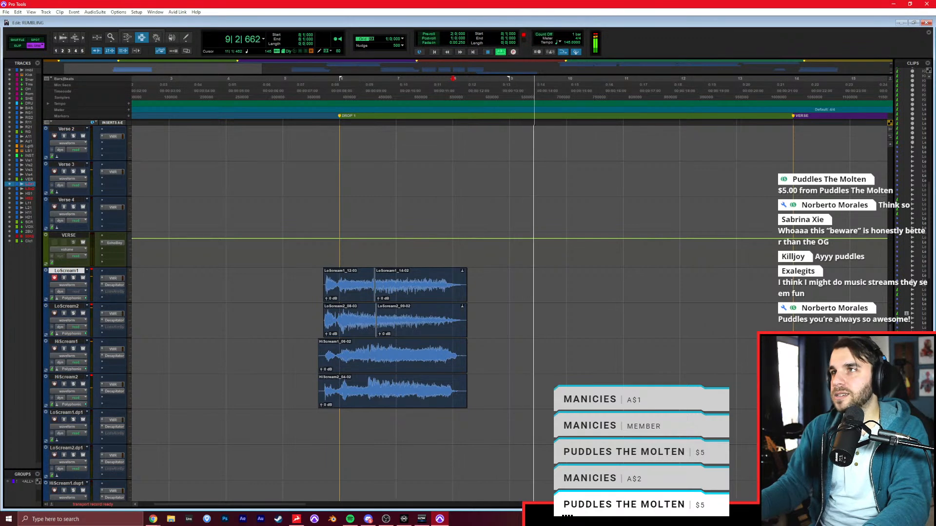
{"action": "key", "text": "space"}
{"action": "left_click_drag", "start_coordinate": [891, 329], "coordinate": [902, 110]}
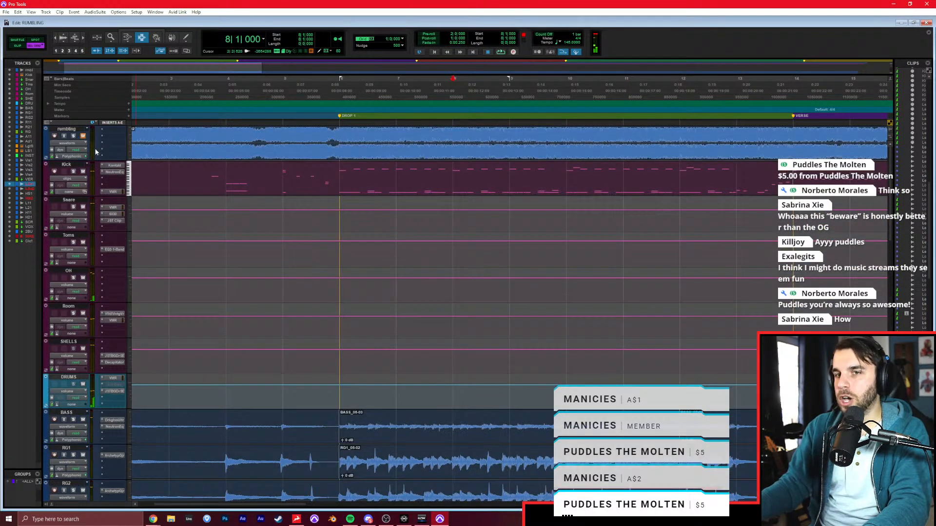
{"action": "left_click", "coordinate": [73, 136]}
{"action": "key", "text": "space"}
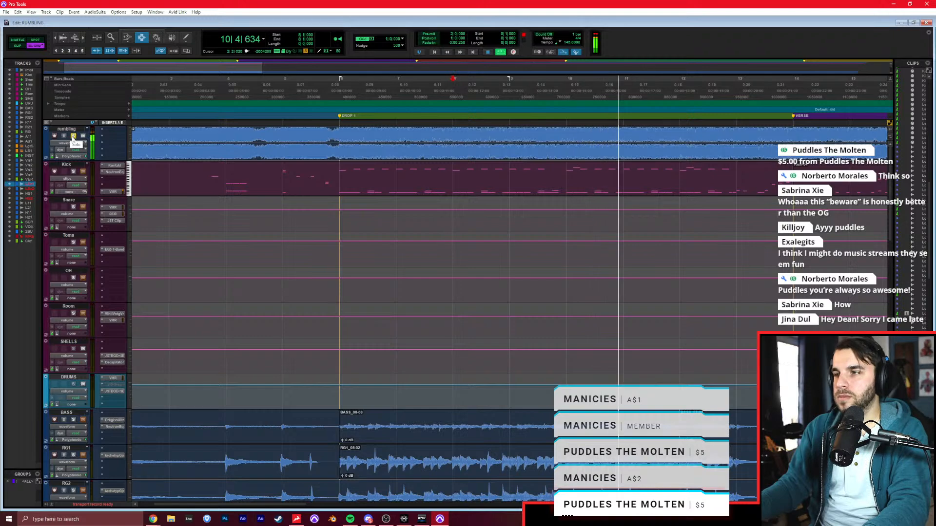
{"action": "left_click", "coordinate": [76, 136]}
{"action": "key", "text": "space"}
Record a new scream on LoScream1 from 8|1|000, restarting the take once.
{"action": "scroll", "coordinate": [717, 223], "scroll_direction": "down", "scroll_amount": 15}
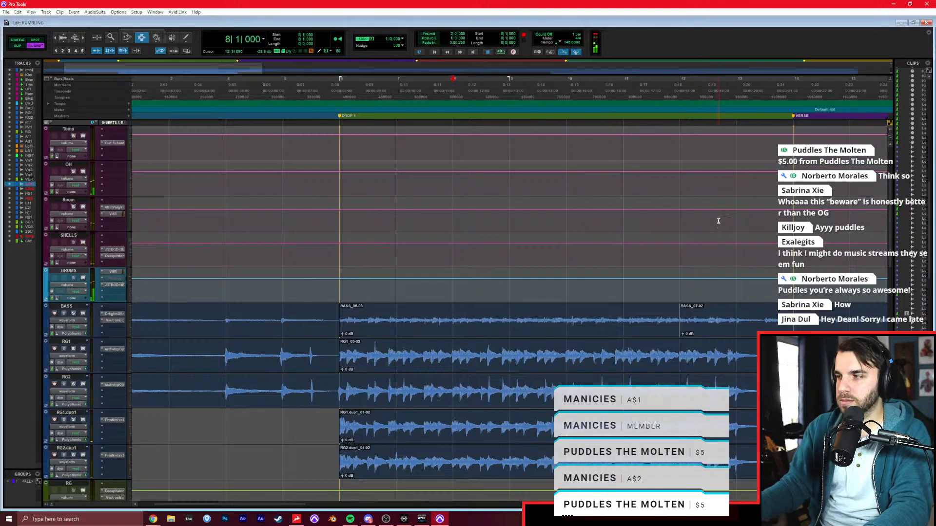
{"action": "scroll", "coordinate": [697, 238], "scroll_direction": "down", "scroll_amount": 6}
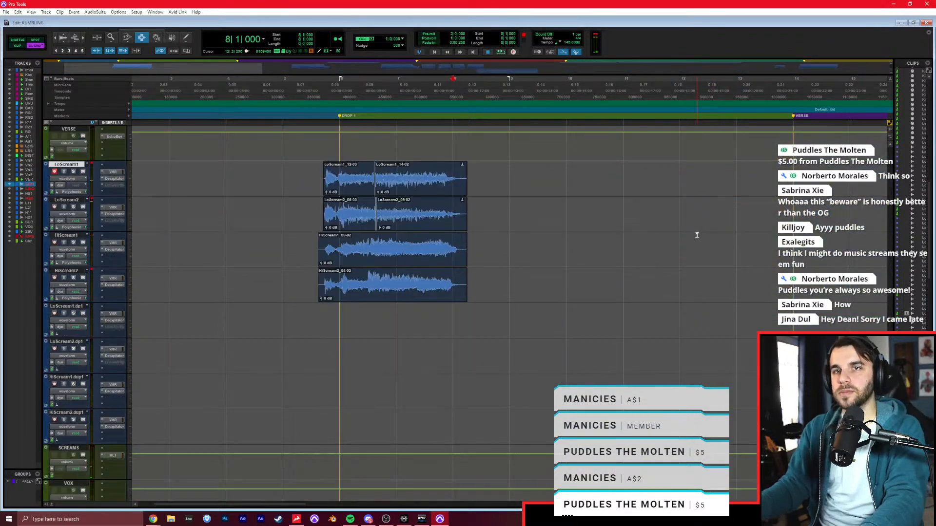
{"action": "key", "text": "ctrl+space"}
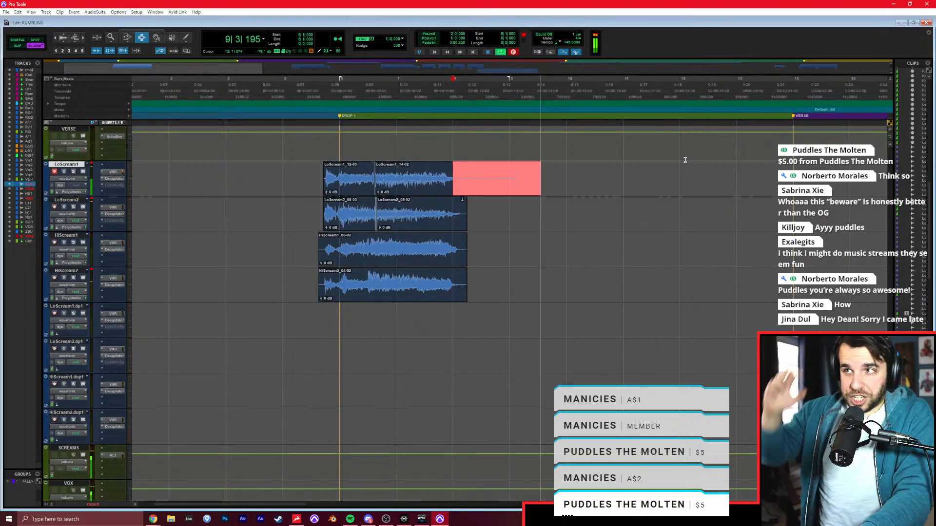
{"action": "key", "text": "space"}
{"action": "key", "text": "ctrl+space"}
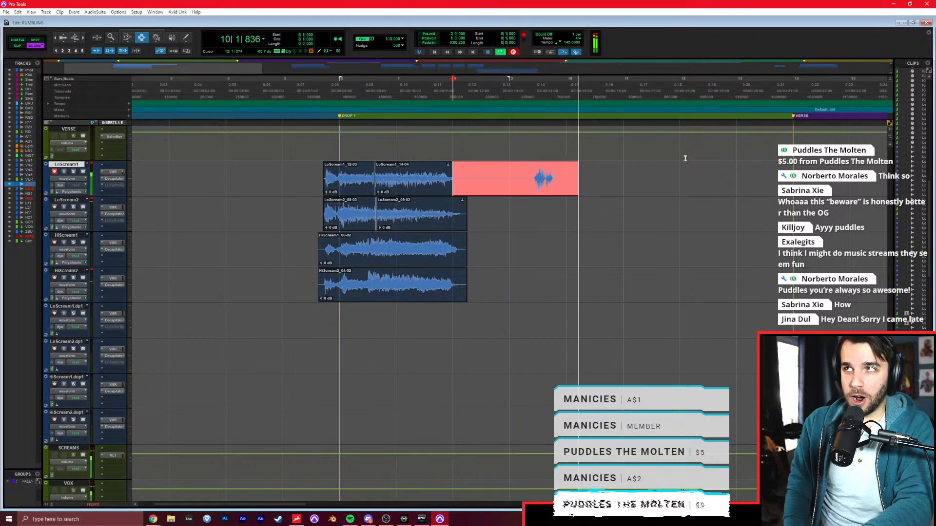
{"action": "key", "text": "space"}
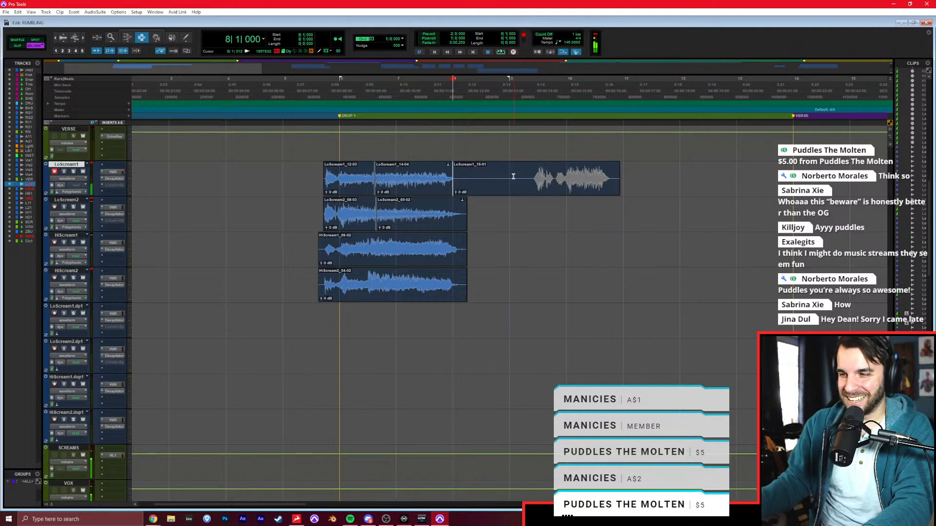
Record another scream on LoScream1 from about 10|1|000, using a playback start of 9|1|000.
{"action": "key", "text": "space"}
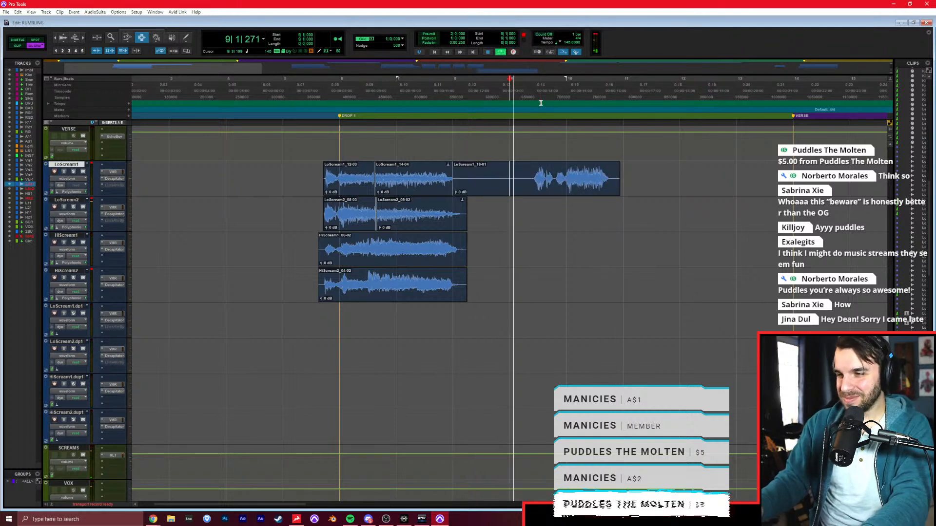
{"action": "key", "text": "ctrl+space"}
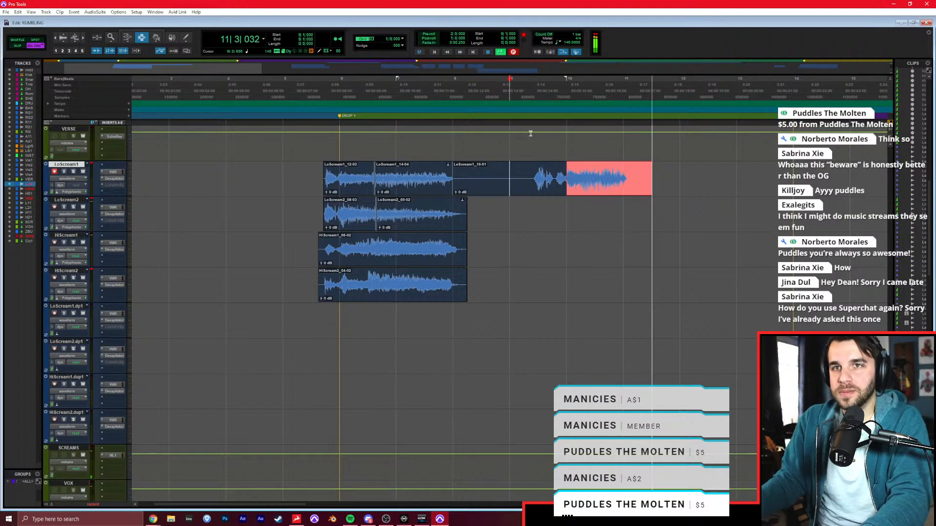
{"action": "key", "text": "space"}
{"action": "left_click", "coordinate": [491, 210]}
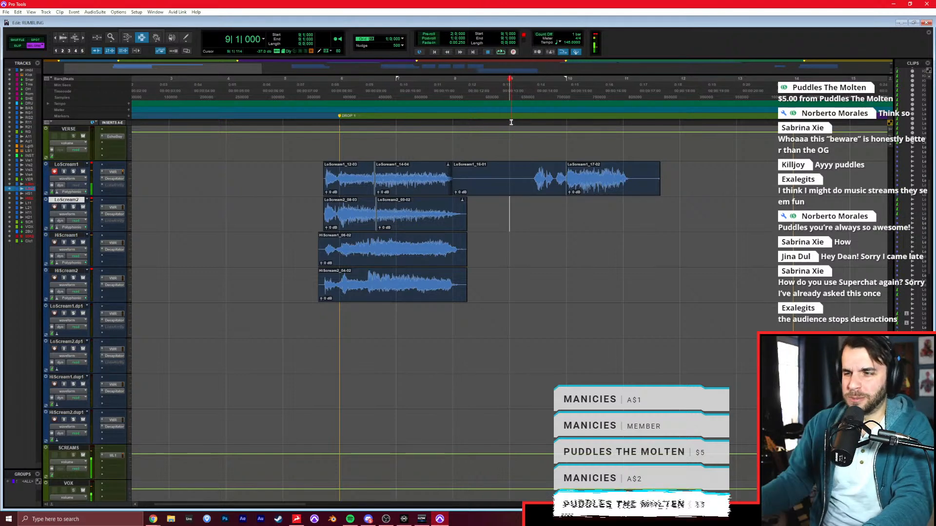
Record-arm LoScream2, record its second scream from 8|1|000, redoing the take once, and record the rest from about 10|1|000 with playback starting at 9|1|000.
{"action": "left_click", "coordinate": [57, 207]}
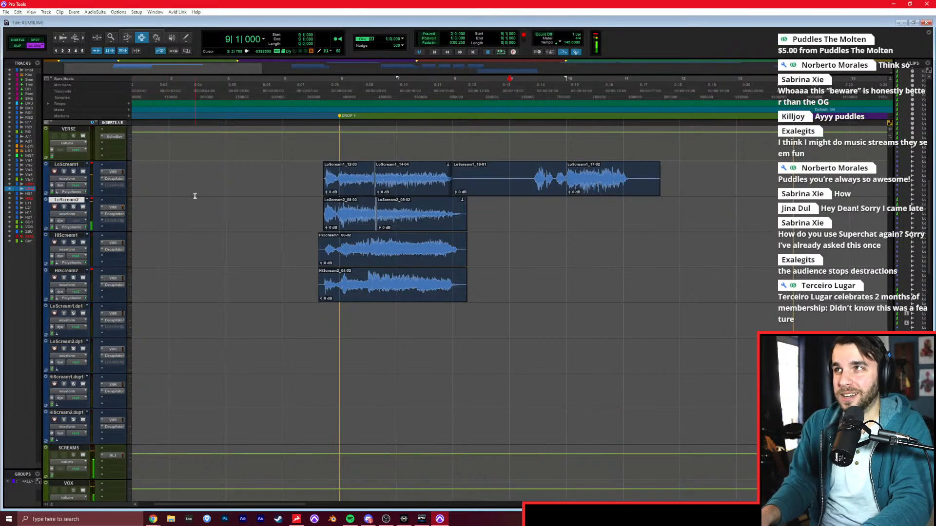
{"action": "key", "text": "ctrl+space"}
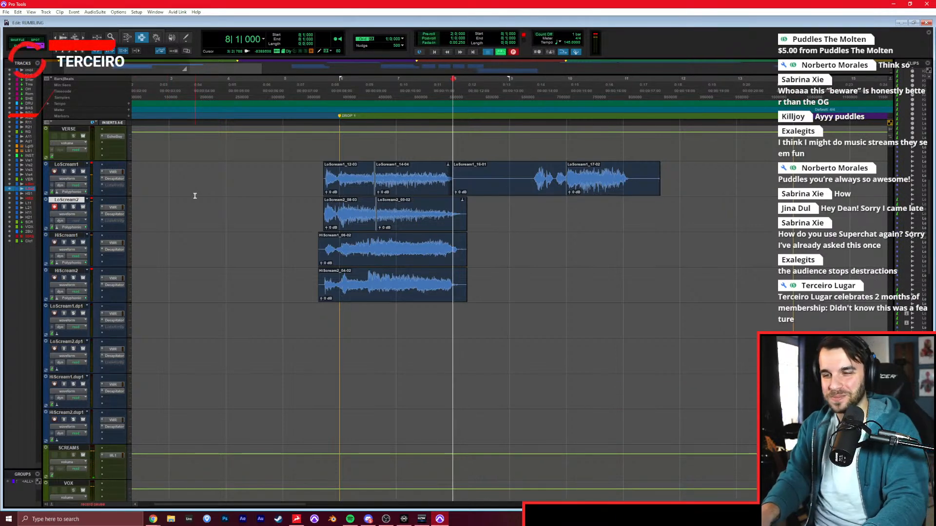
{"action": "key", "text": "space"}
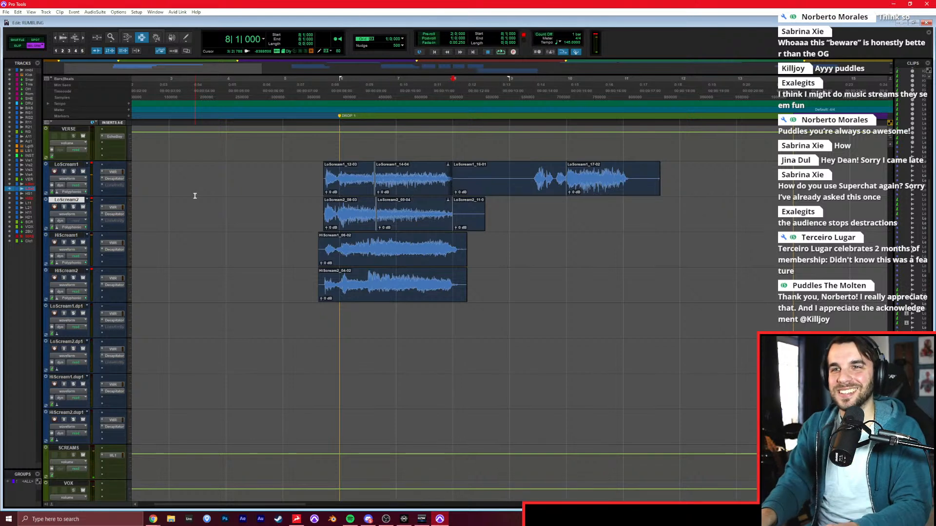
{"action": "key", "text": "ctrl+space"}
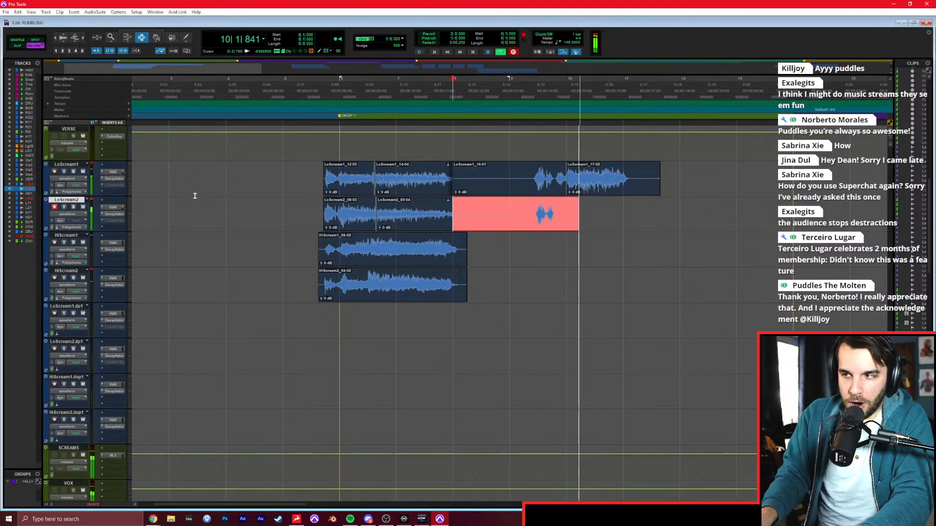
{"action": "key", "text": "space"}
{"action": "key", "text": "ctrl+space"}
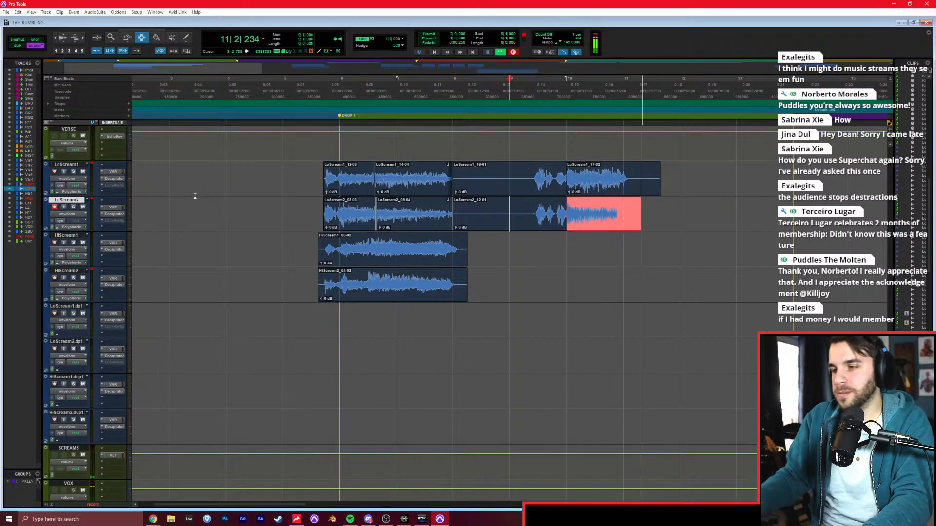
{"action": "key", "text": "space"}
Trim the new LoScream1 and LoScream2 recordings to start at 9|2|392 and end at 11|1|601.
{"action": "left_click", "coordinate": [529, 185]}
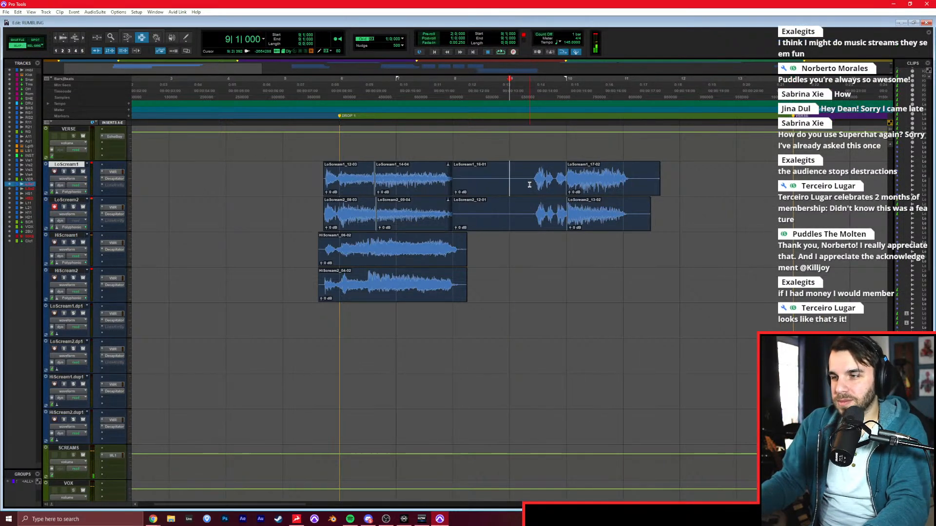
{"action": "key", "text": "a"}
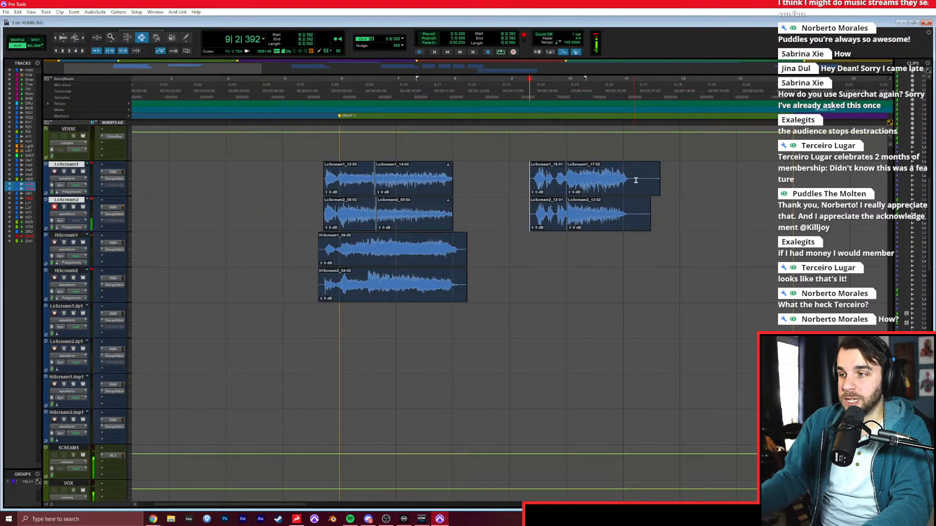
{"action": "left_click", "coordinate": [632, 182]}
{"action": "key", "text": "s"}
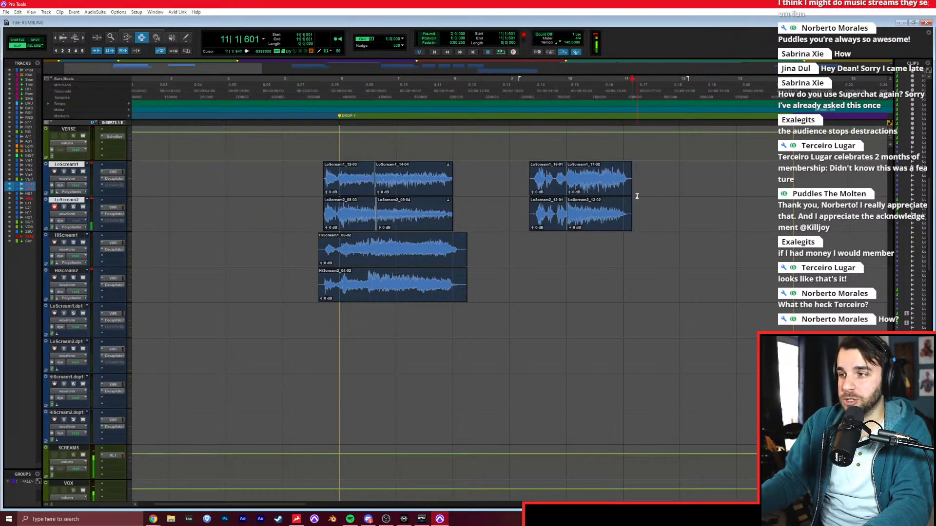
Record the second scream on HiScream1 from 8|1|000, redoing the take once, and record the matching layer on HiScream2 from the same position.
{"action": "left_click", "coordinate": [549, 205]}
{"action": "left_click", "coordinate": [506, 248]}
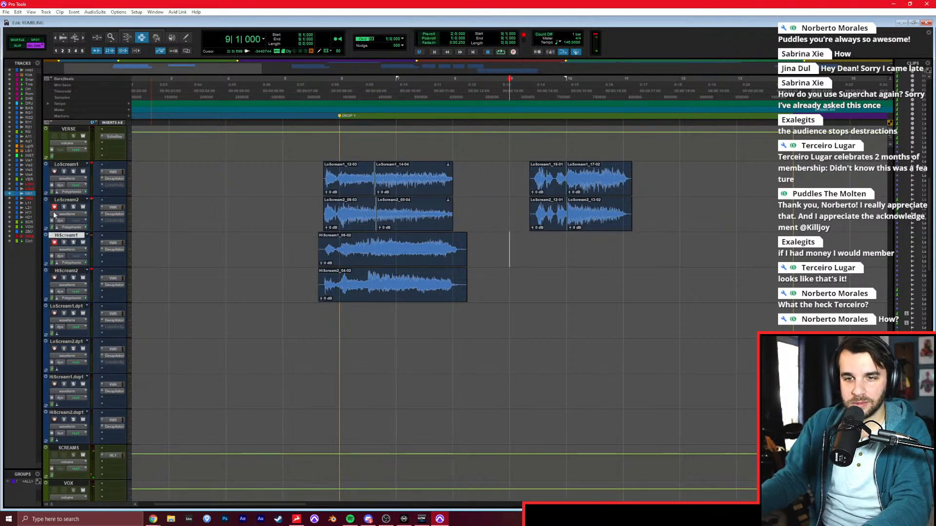
{"action": "key", "text": "ctrl+space"}
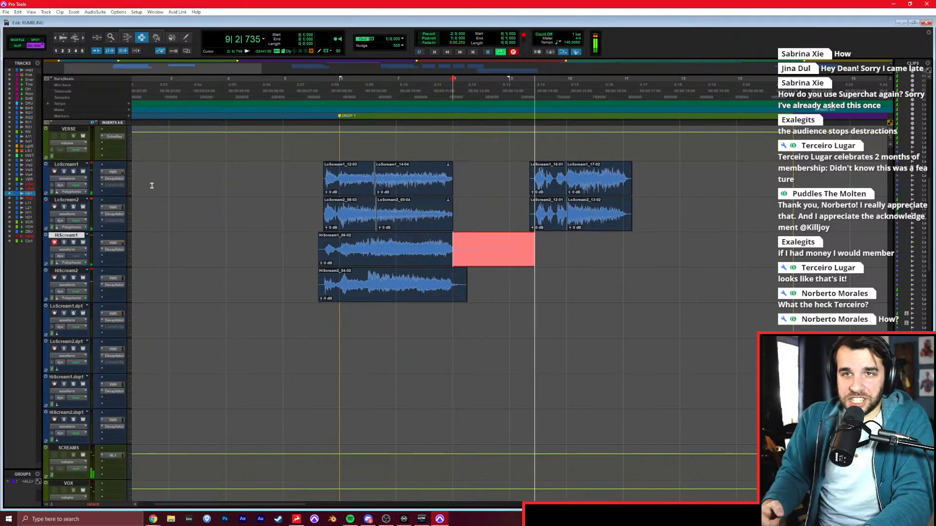
{"action": "key", "text": "space"}
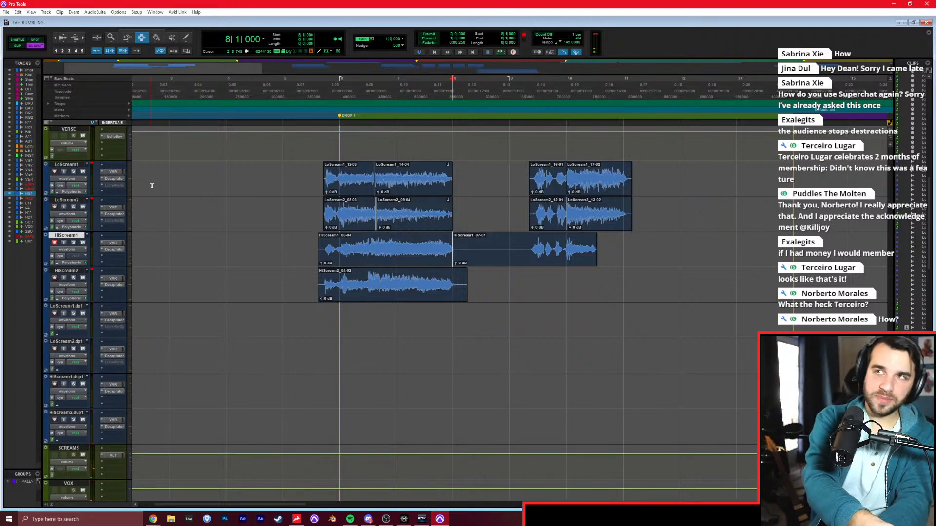
{"action": "key", "text": "ctrl+space"}
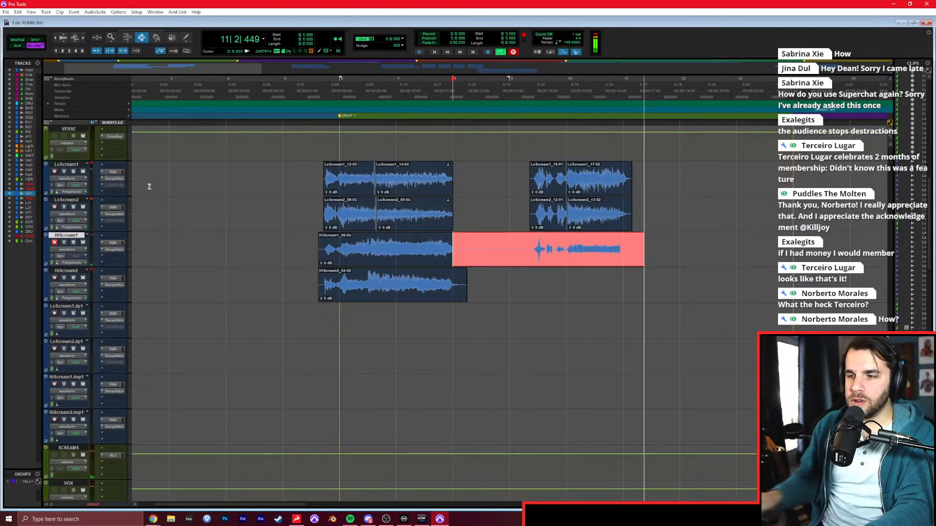
{"action": "key", "text": "space"}
{"action": "key", "text": "ctrl+space"}
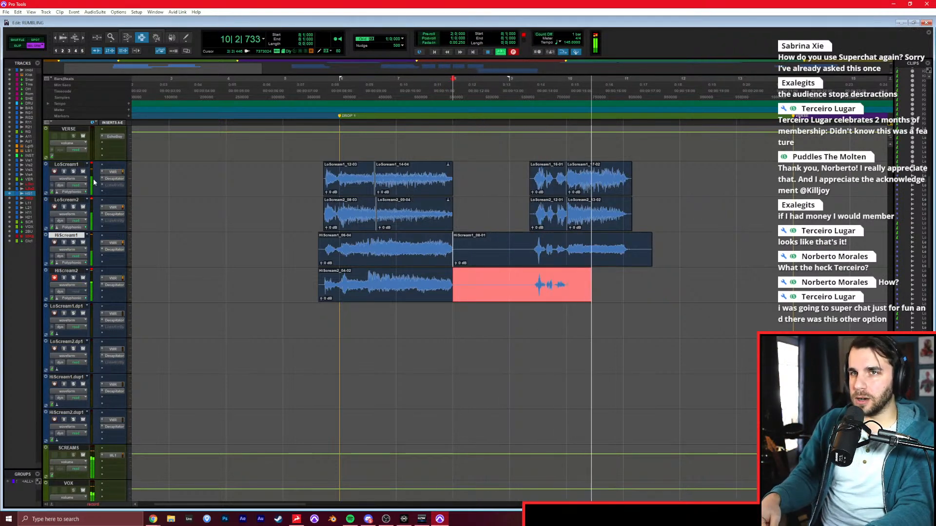
{"action": "key", "text": "space"}
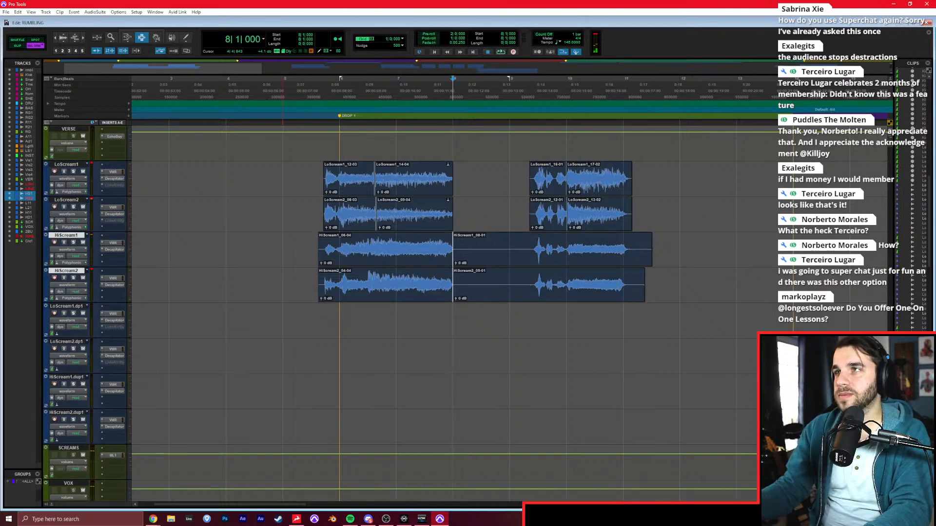
Extend the ends of the first Drop 1 scream clips on HiScream1 and HiScream2 to uncover their tails.
{"action": "key", "text": "alt+Tab"}
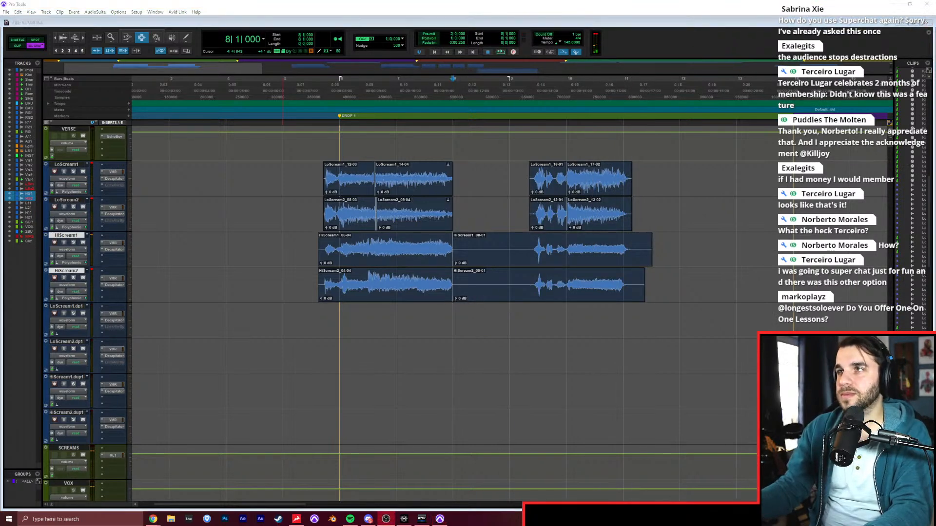
{"action": "left_click", "coordinate": [453, 255]}
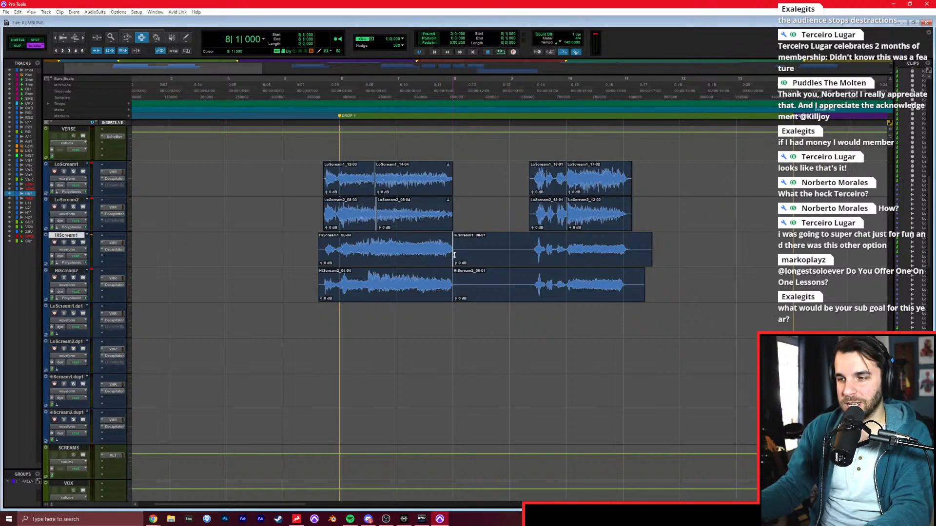
{"action": "left_click_drag", "start_coordinate": [446, 252], "coordinate": [487, 251]}
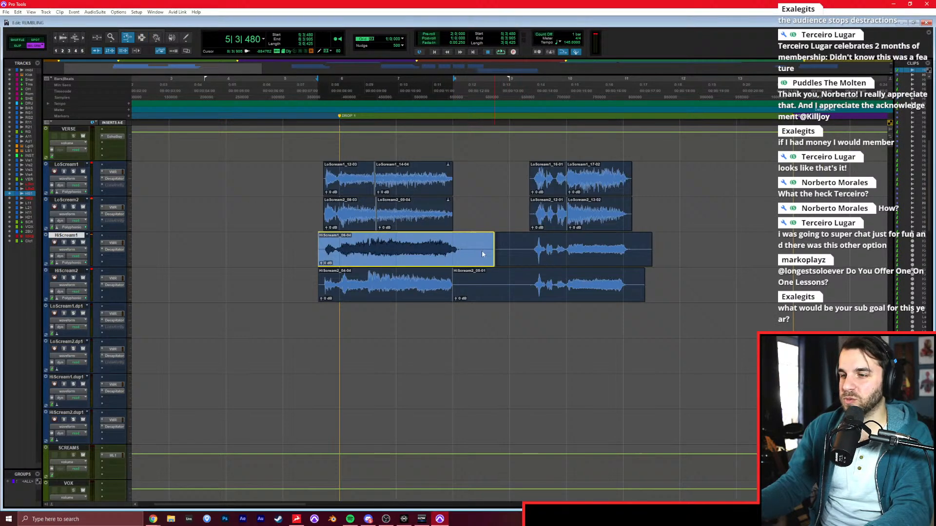
{"action": "left_click_drag", "start_coordinate": [441, 276], "coordinate": [497, 280]}
{"action": "key", "text": "ctrl+z"}
{"action": "key", "text": "F3"}
{"action": "key", "text": "F6"}
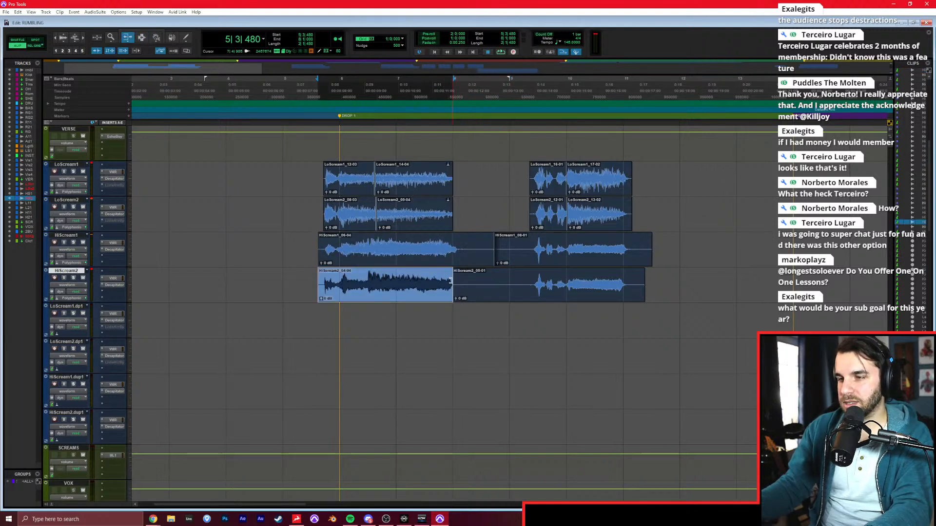
{"action": "left_click_drag", "start_coordinate": [458, 283], "coordinate": [467, 286]}
Trim the silence before and after the second screams on HiScream1 and HiScream2, starting HiScream1 at 9|2|268.
{"action": "left_click", "coordinate": [527, 249]}
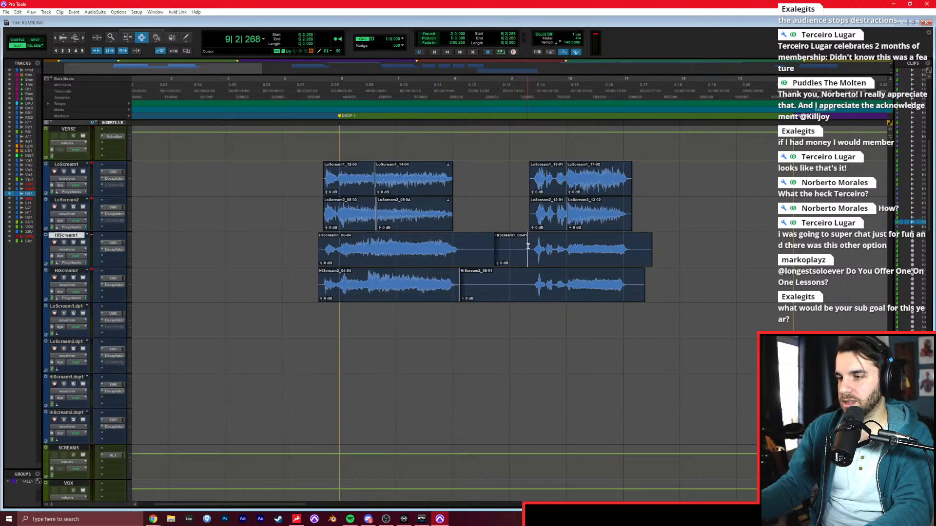
{"action": "key", "text": "a"}
{"action": "left_click", "coordinate": [528, 279]}
{"action": "key", "text": "a"}
{"action": "left_click", "coordinate": [636, 248]}
{"action": "key", "text": "s"}
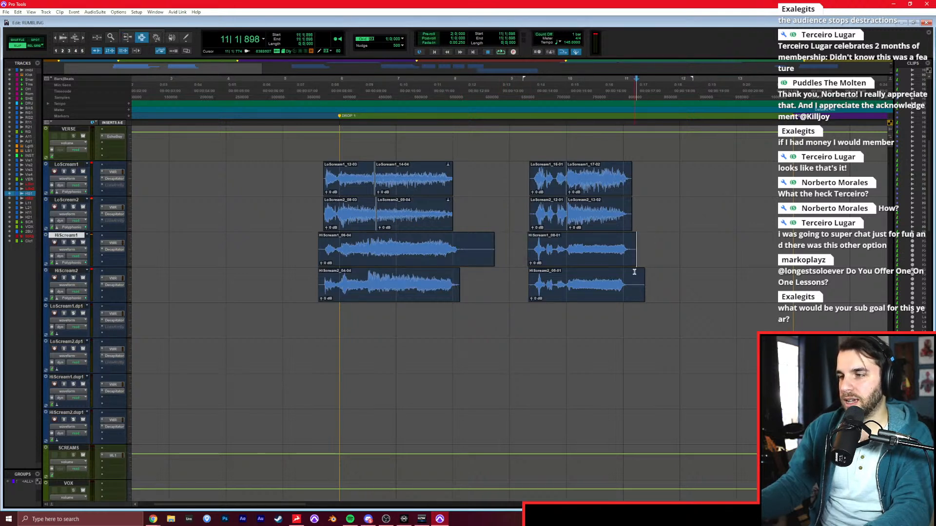
{"action": "left_click", "coordinate": [634, 247]}
Fade the starts and ends of the second screams on all four tracks and trim the first HiScream1 clip's end to 8|1|440.
{"action": "left_click_drag", "start_coordinate": [650, 176], "coordinate": [629, 276]}
{"action": "left_click_drag", "start_coordinate": [523, 183], "coordinate": [526, 259]}
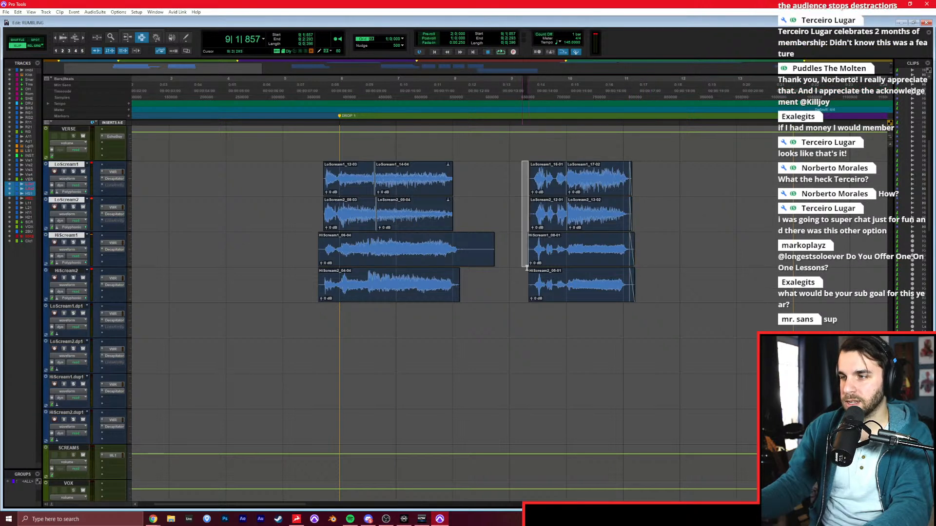
{"action": "left_click", "coordinate": [467, 257]}
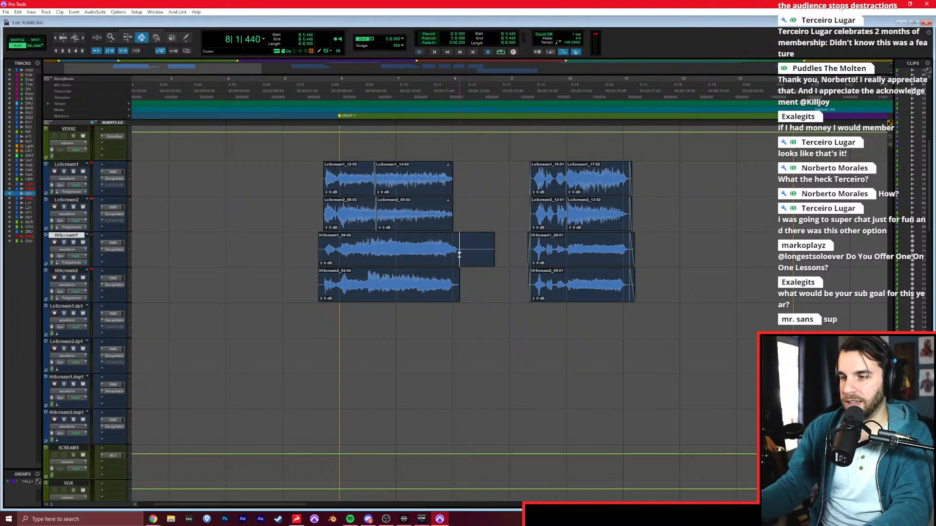
{"action": "left_click", "coordinate": [460, 257]}
Audition both layered Drop 1 screams in the mix from 4|4|399.
{"action": "left_click", "coordinate": [274, 221]}
{"action": "key", "text": "space"}
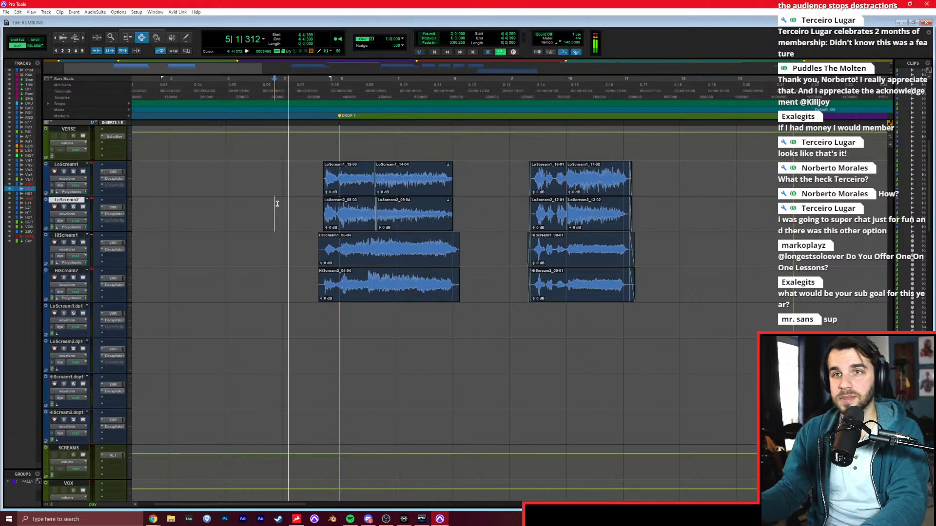
{"action": "key", "text": "space"}
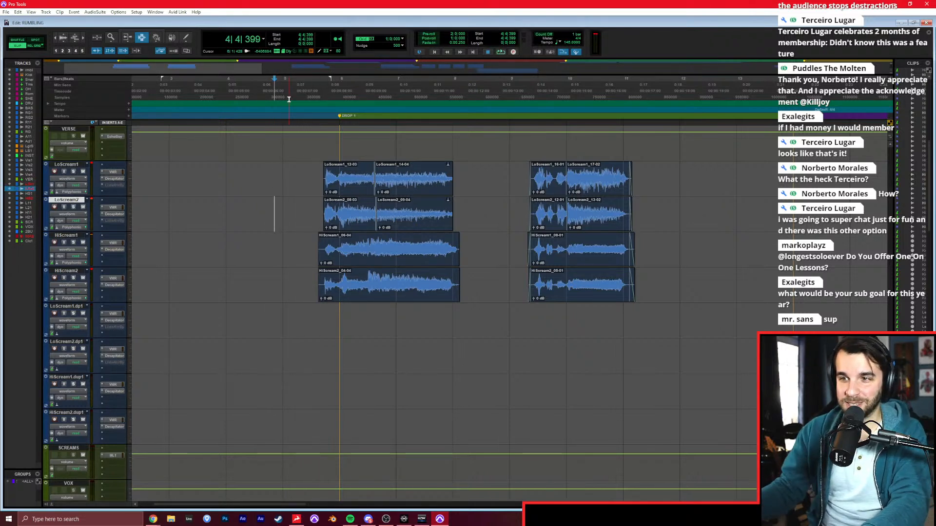
{"action": "key", "text": "space"}
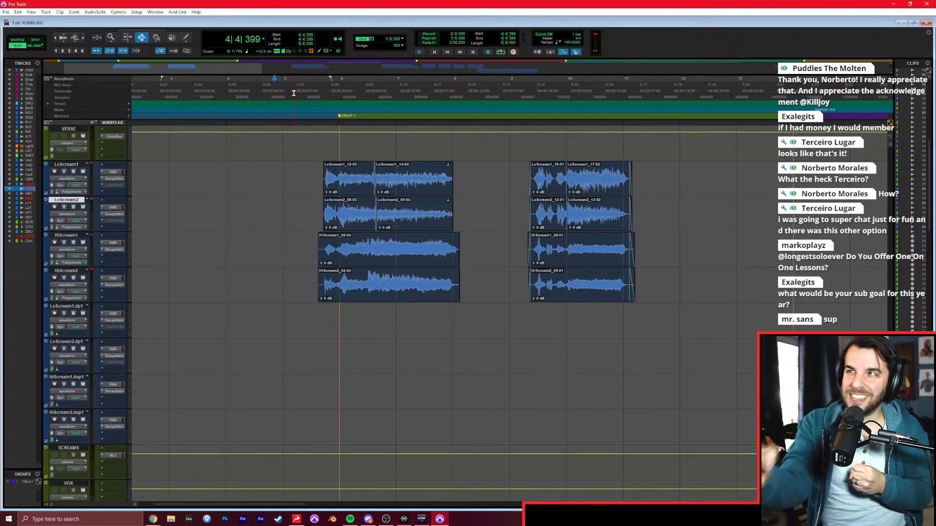
{"action": "key", "text": "space"}
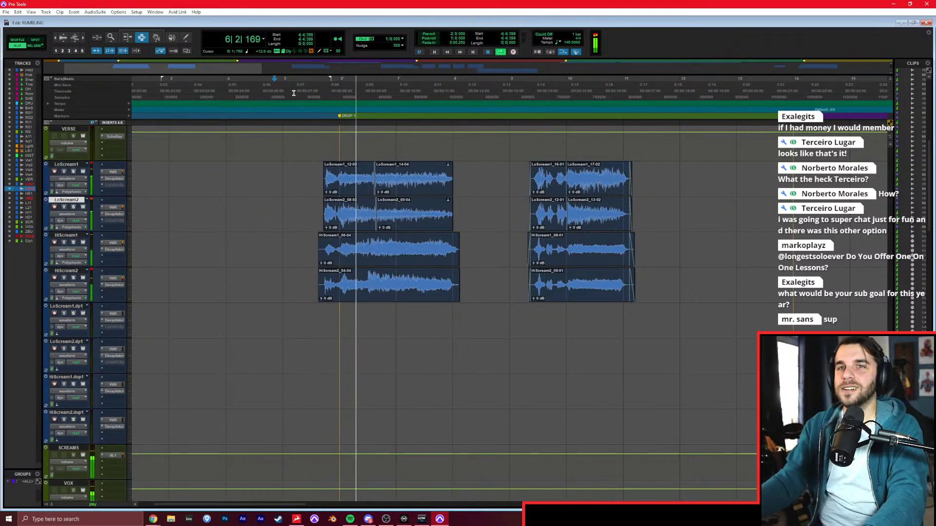
{"action": "left_click", "coordinate": [499, 188]}
{"action": "left_click", "coordinate": [503, 210]}
{"action": "key", "text": "t"}
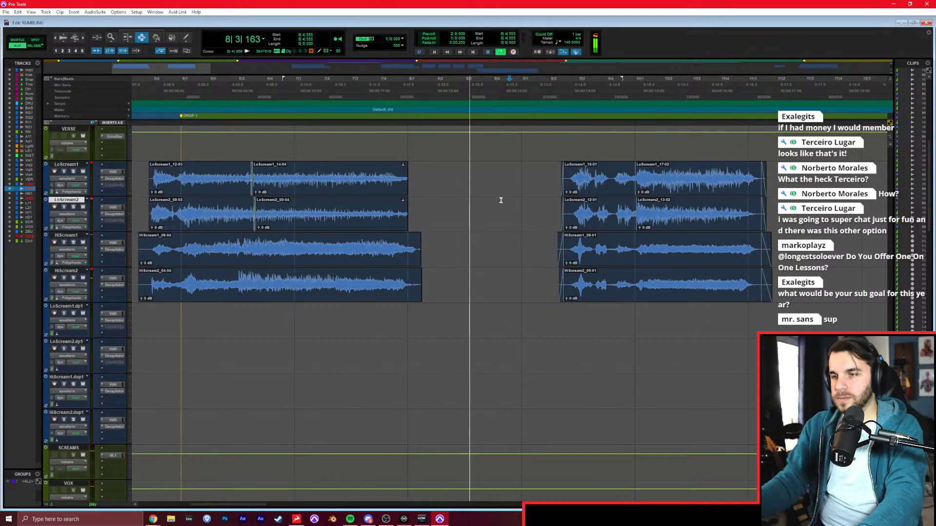
{"action": "key", "text": "r"}
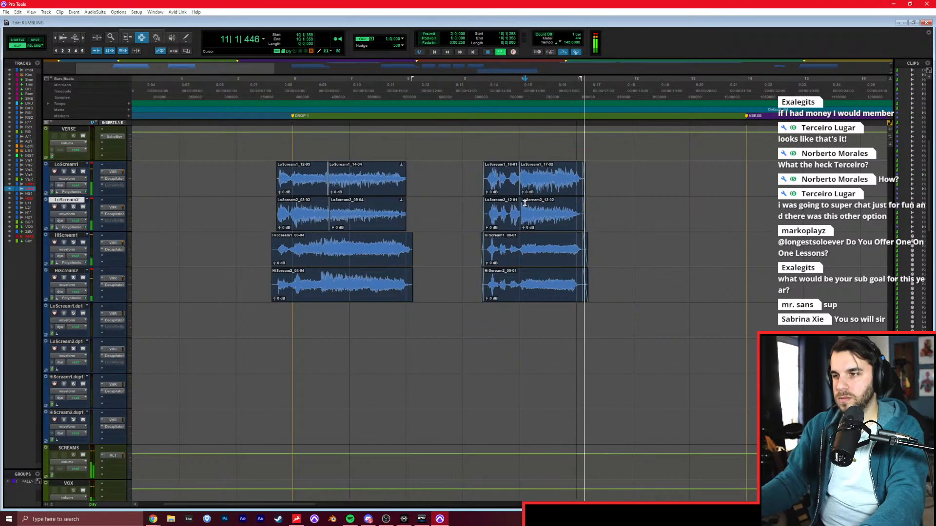
{"action": "key", "text": "r"}
Examine the scream tracks' levels in the mixer and their clips in the timeline while the song plays through the verse and pre-chorus.
{"action": "key", "text": "ctrl+equal"}
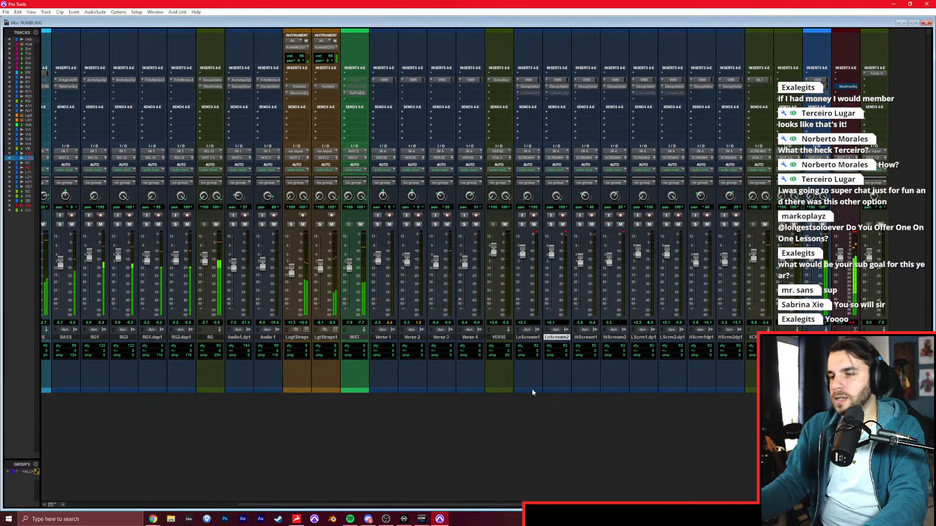
{"action": "left_click", "coordinate": [557, 338]}
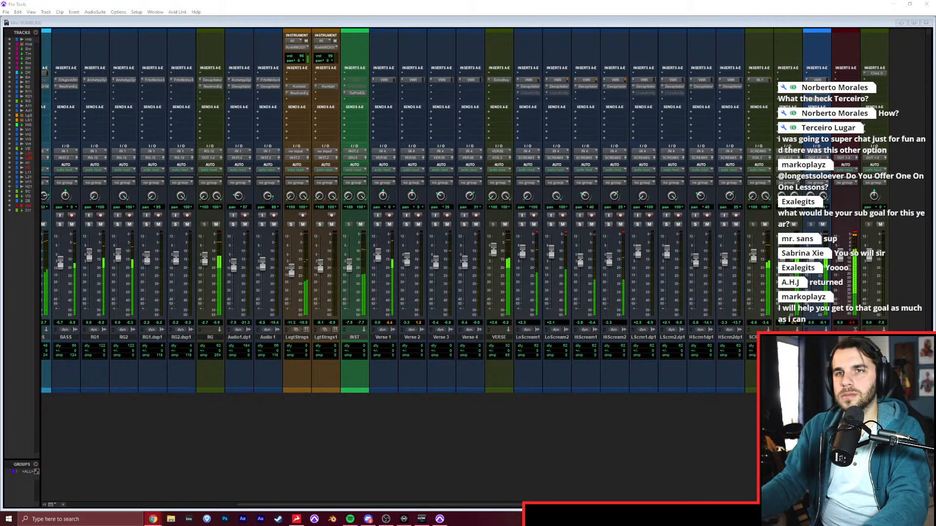
{"action": "left_click", "coordinate": [177, 57]}
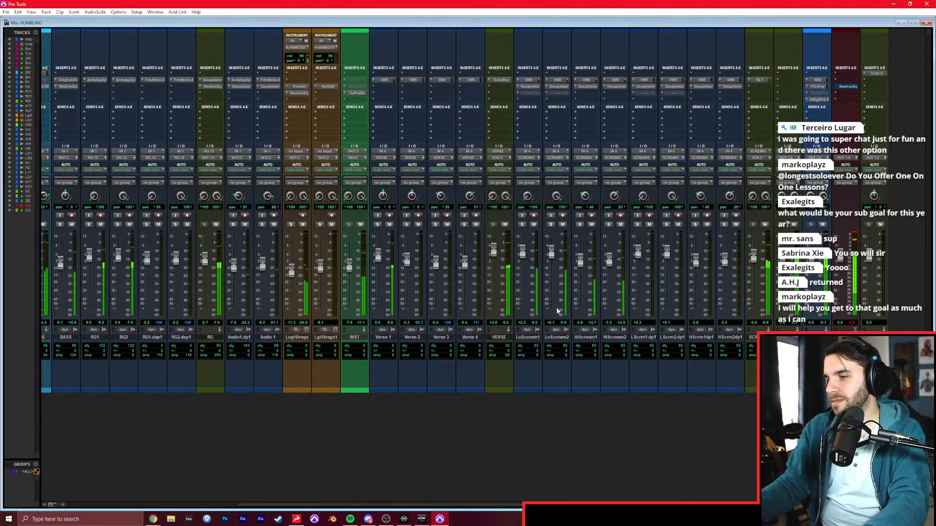
{"action": "key", "text": "ctrl+equal"}
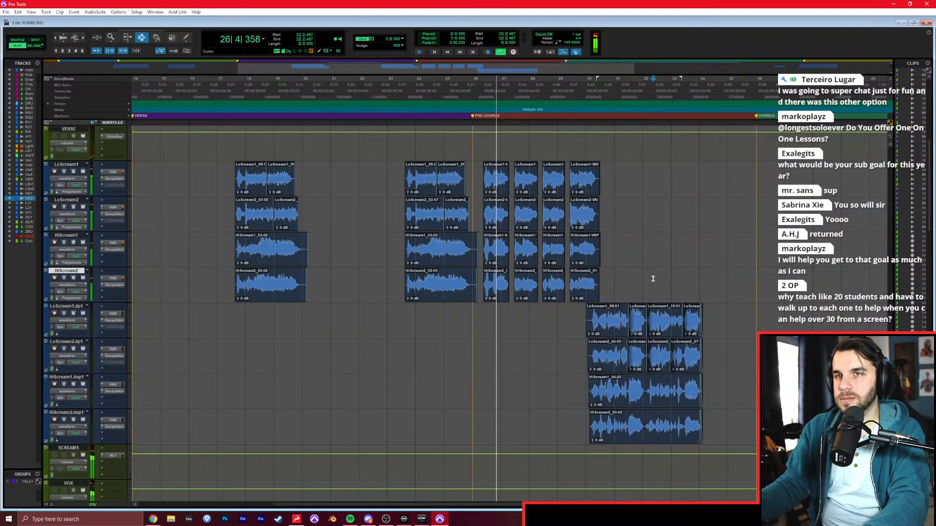
{"action": "left_click", "coordinate": [661, 249]}
{"action": "left_click", "coordinate": [654, 209]}
{"action": "left_click", "coordinate": [654, 176]}
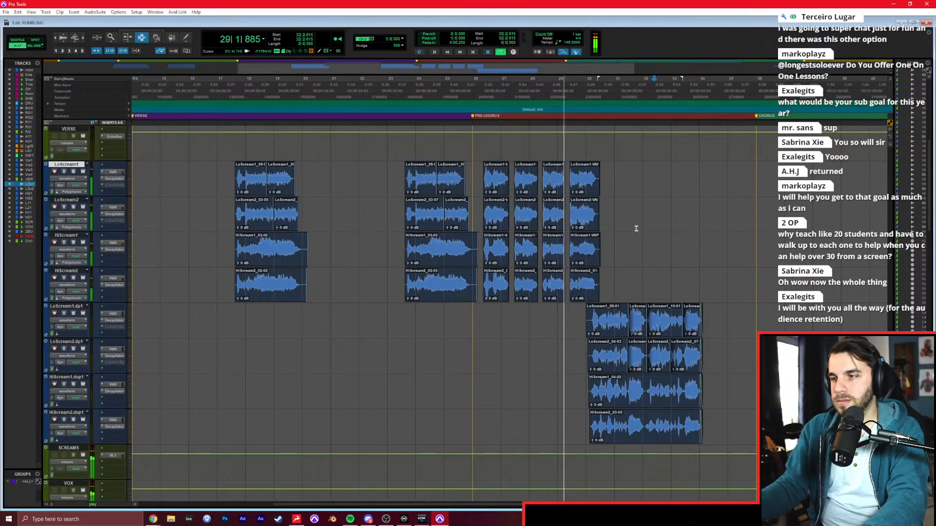
{"action": "key", "text": "ctrl+equal"}
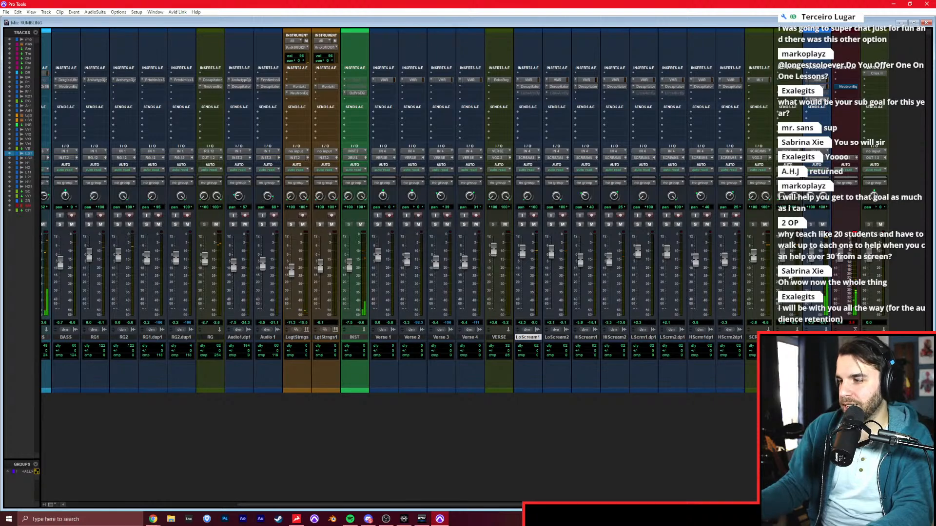
{"action": "key", "text": "ctrl+equal"}
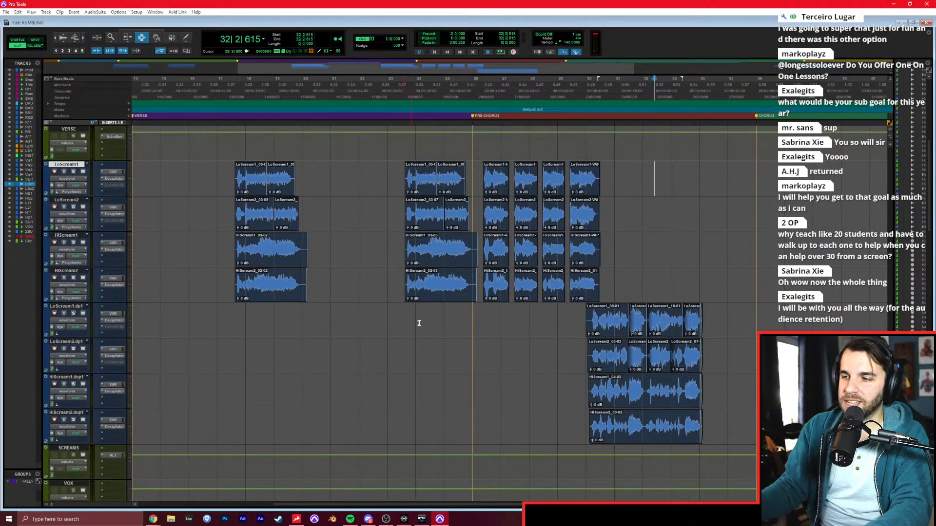
Switch to Grid mode and place the edit cursor on LoScream1.dup1 at the INTRO marker, 2|1|000.
{"action": "left_click", "coordinate": [485, 350]}
{"action": "key", "text": "Return"}
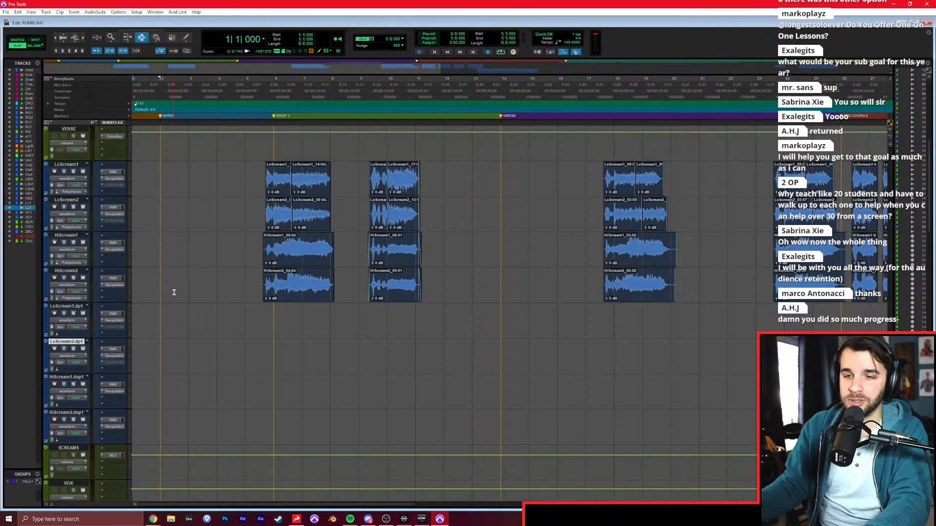
{"action": "left_click", "coordinate": [156, 317]}
{"action": "key", "text": "F4"}
{"action": "left_click", "coordinate": [157, 317]}
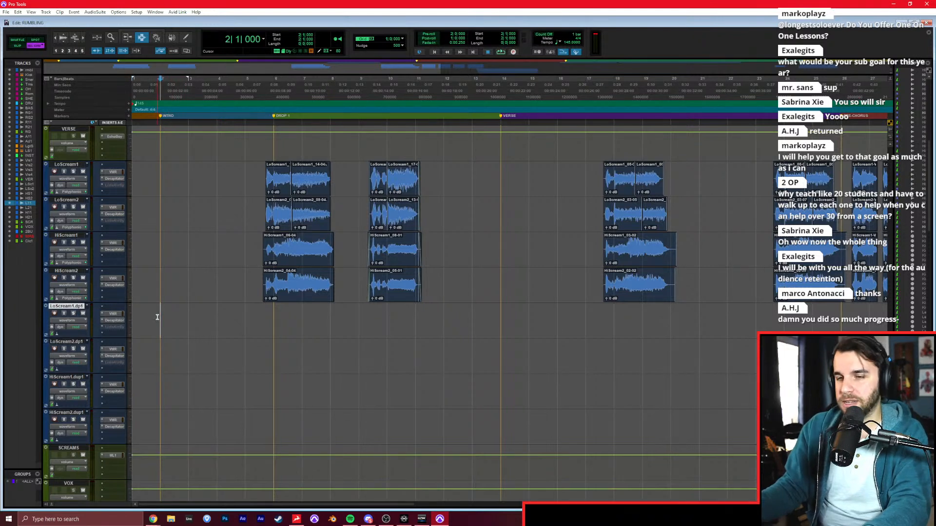
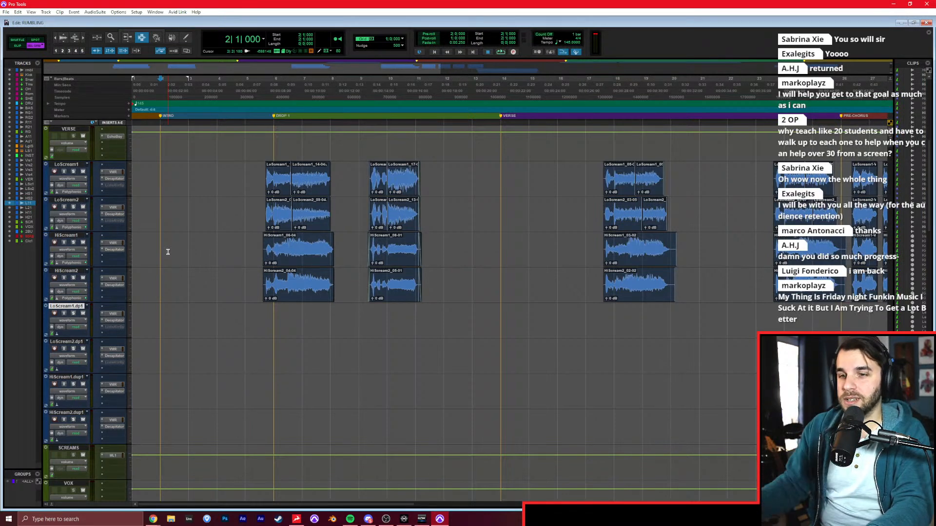
{"action": "left_click", "coordinate": [158, 249]}
{"action": "left_click_drag", "start_coordinate": [170, 174], "coordinate": [171, 286]}
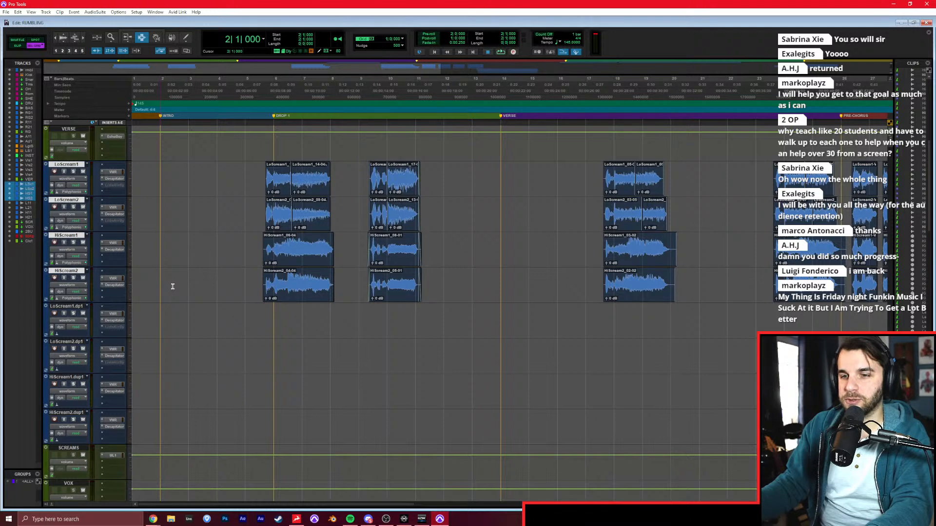
{"action": "left_click_drag", "start_coordinate": [148, 179], "coordinate": [137, 279]}
{"action": "left_click", "coordinate": [151, 278]}
{"action": "left_click_drag", "start_coordinate": [159, 182], "coordinate": [273, 293]}
{"action": "left_click", "coordinate": [273, 294]}
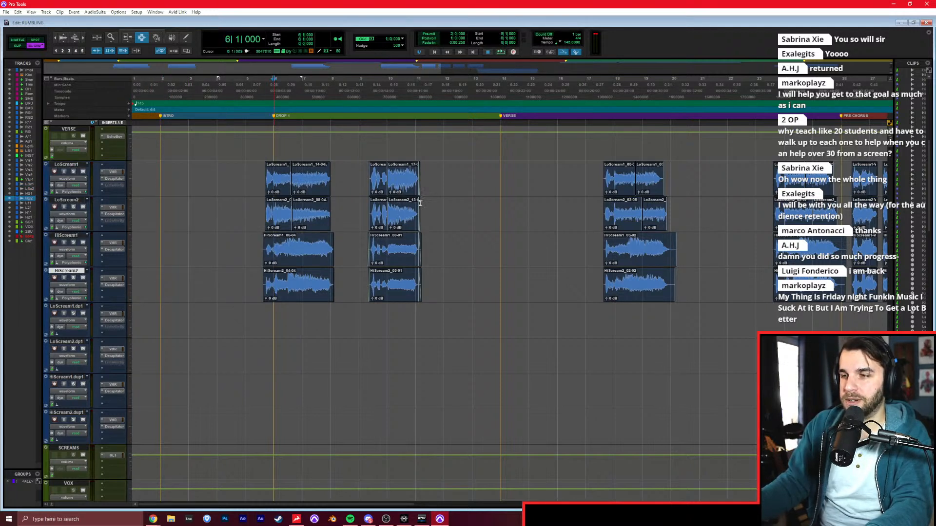
{"action": "left_click_drag", "start_coordinate": [507, 175], "coordinate": [545, 284]}
{"action": "left_click", "coordinate": [545, 284]}
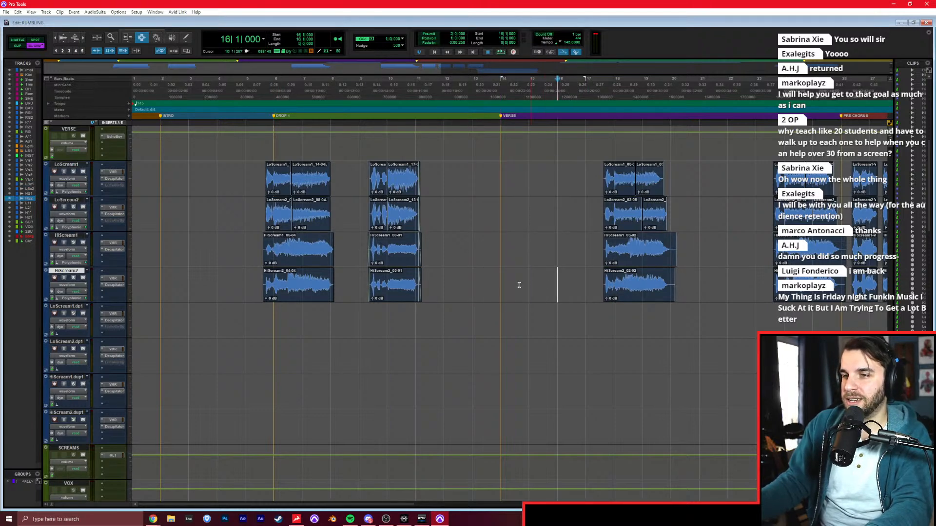
{"action": "scroll", "coordinate": [498, 284], "scroll_direction": "down", "scroll_amount": 4}
{"action": "scroll", "coordinate": [501, 280], "scroll_direction": "up", "scroll_amount": 12}
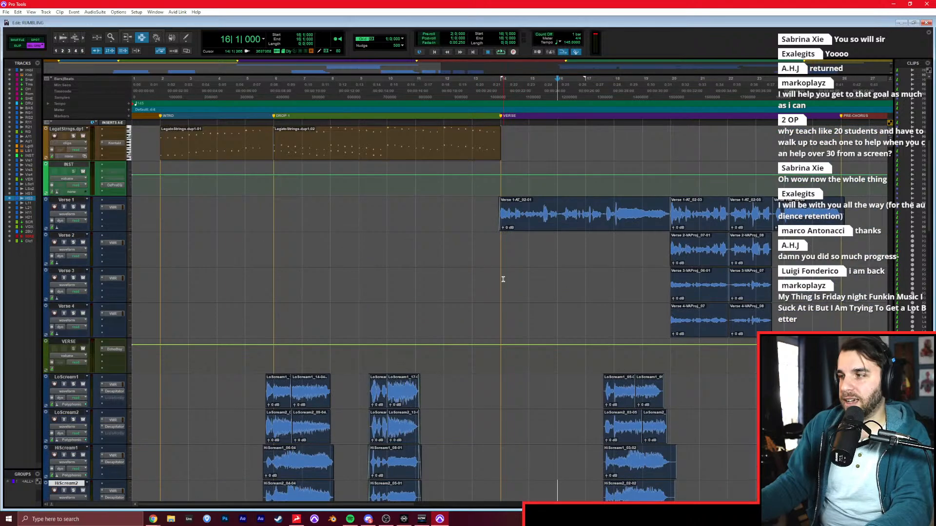
{"action": "scroll", "coordinate": [506, 280], "scroll_direction": "down", "scroll_amount": 11}
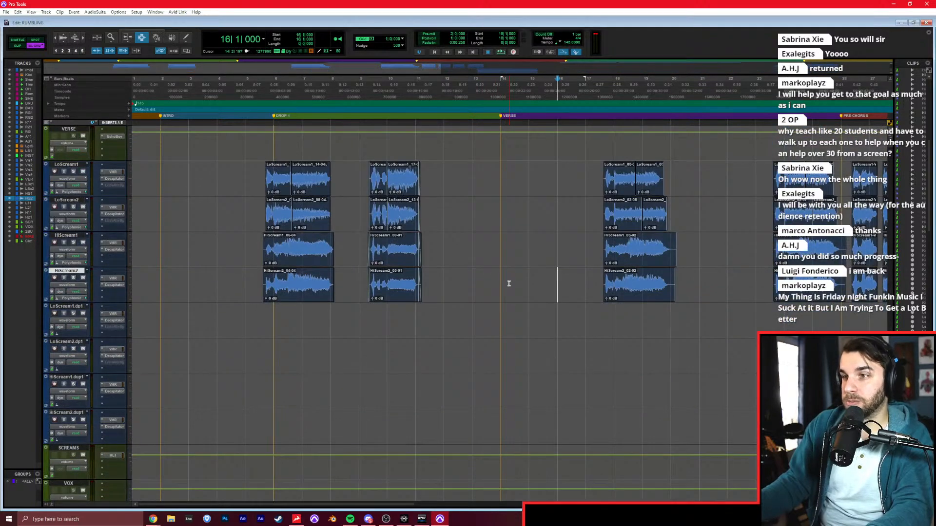
{"action": "scroll", "coordinate": [510, 284], "scroll_direction": "up", "scroll_amount": 1}
{"action": "scroll", "coordinate": [510, 285], "scroll_direction": "down", "scroll_amount": 1}
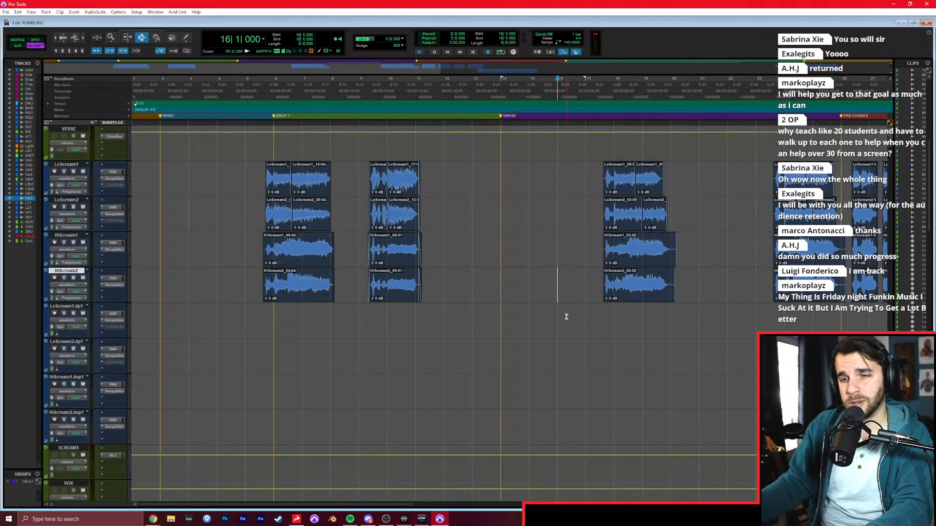
{"action": "left_click_drag", "start_coordinate": [162, 184], "coordinate": [141, 279]}
{"action": "left_click", "coordinate": [166, 236]}
{"action": "left_click", "coordinate": [158, 195]}
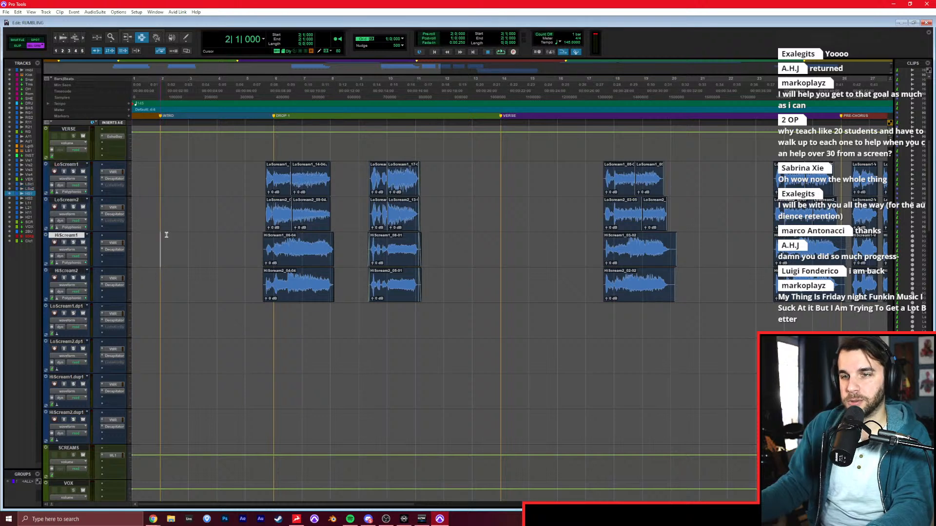
{"action": "left_click_drag", "start_coordinate": [159, 195], "coordinate": [164, 287]}
{"action": "left_click_drag", "start_coordinate": [155, 321], "coordinate": [158, 422]}
{"action": "left_click_drag", "start_coordinate": [179, 321], "coordinate": [288, 425]}
{"action": "left_click", "coordinate": [303, 413]}
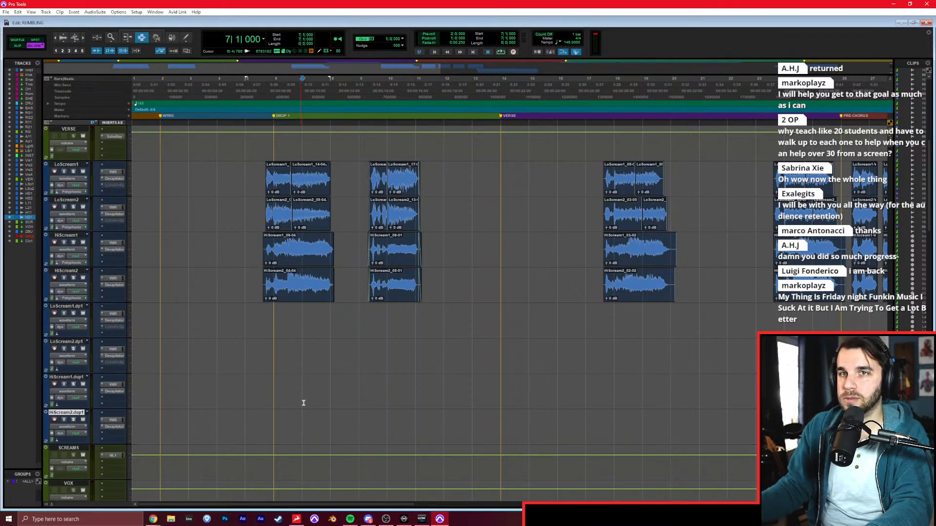
{"action": "left_click", "coordinate": [360, 349]}
{"action": "left_click", "coordinate": [425, 304]}
{"action": "left_click_drag", "start_coordinate": [435, 305], "coordinate": [460, 385]}
{"action": "left_click", "coordinate": [196, 182]}
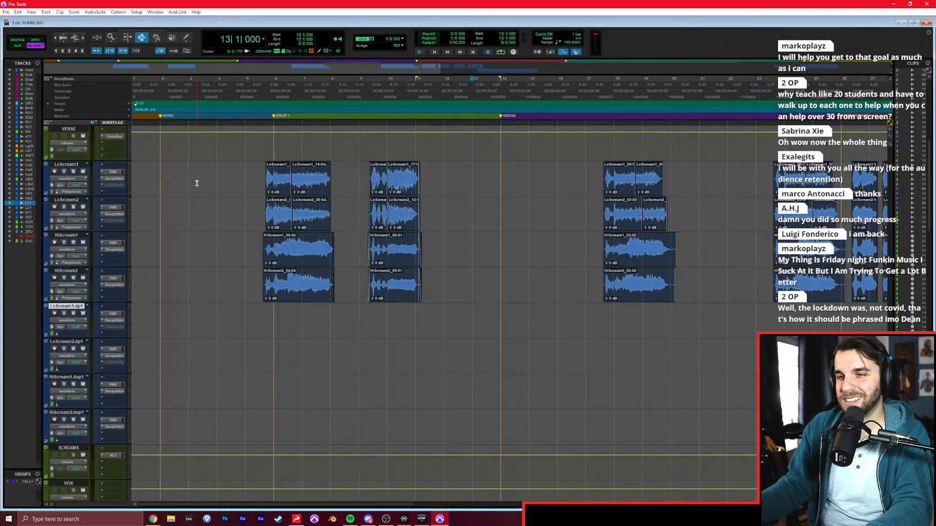
Play the song from the Intro marker at bar 2 to listen to the layered scream tracks.
{"action": "left_click", "coordinate": [171, 178]}
{"action": "key", "text": "space"}
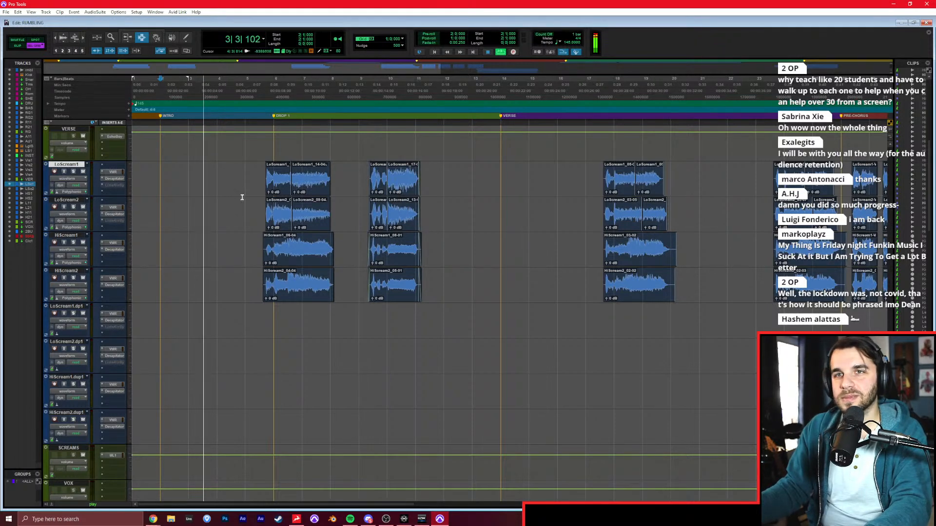
{"action": "key", "text": "ctrl+bracketright"}
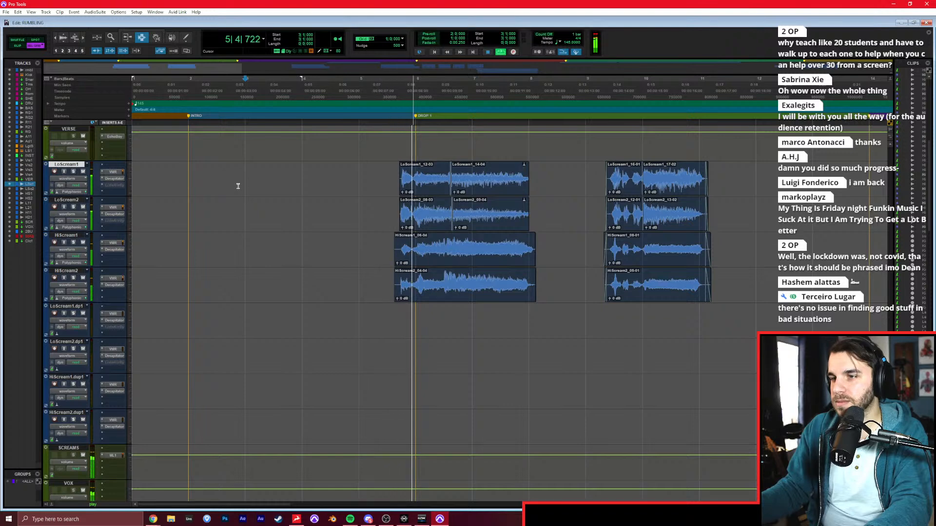
{"action": "key", "text": "ctrl+bracketleft"}
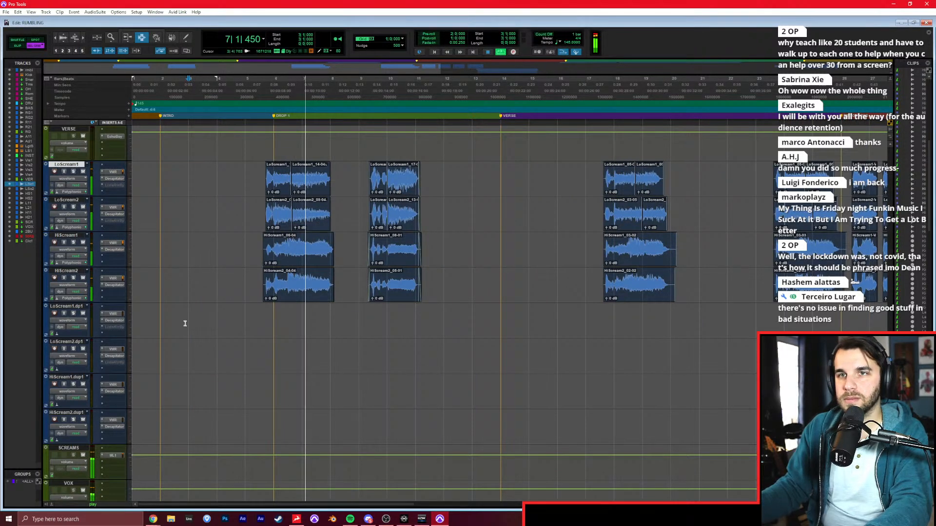
{"action": "left_click", "coordinate": [162, 309]}
{"action": "key", "text": "space"}
Create 12 new mono audio tracks directly below the SCREAMS track.
{"action": "scroll", "coordinate": [138, 414], "scroll_direction": "down", "scroll_amount": 3}
{"action": "left_click", "coordinate": [72, 342]}
{"action": "key", "text": "ctrl+shift+n"}
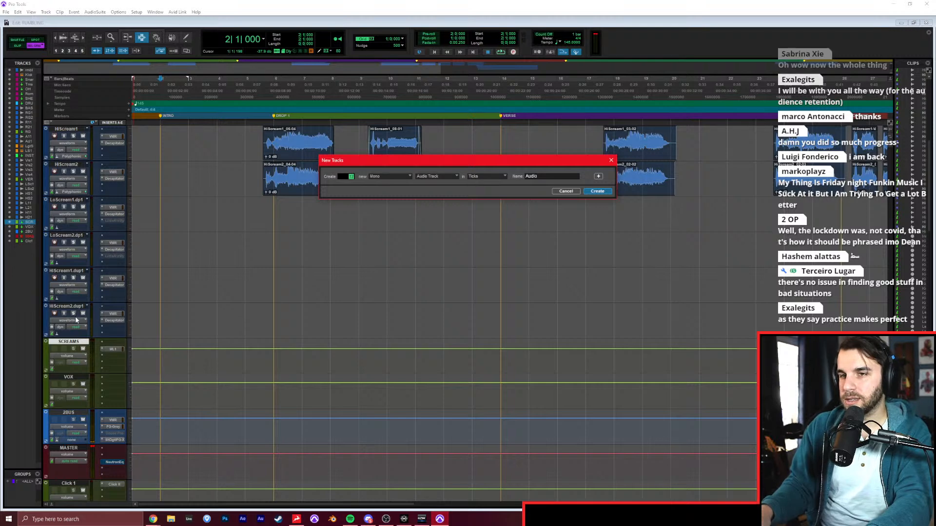
{"action": "type", "text": "12"}
{"action": "key", "text": "Return"}
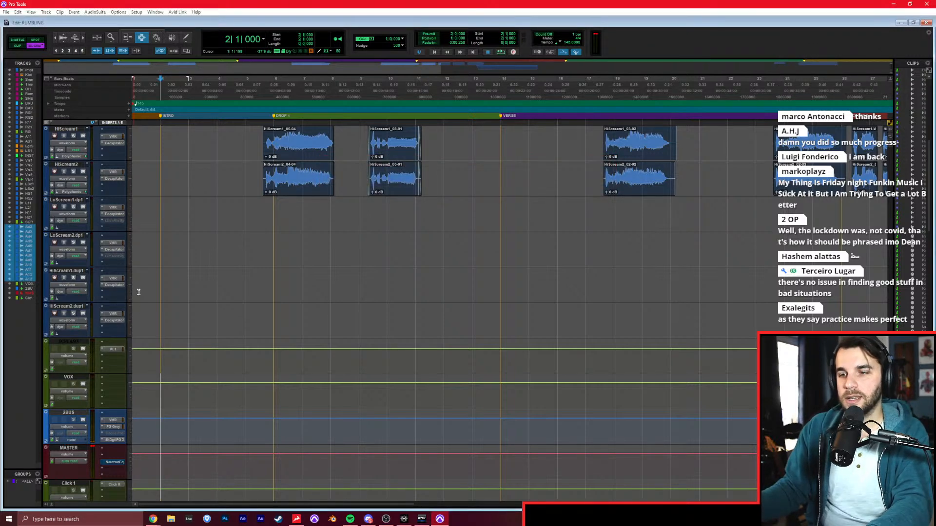
Route the outputs of all the new audio tracks to a new stereo aux input track named CHOIR.
{"action": "key", "text": "ctrl+equal"}
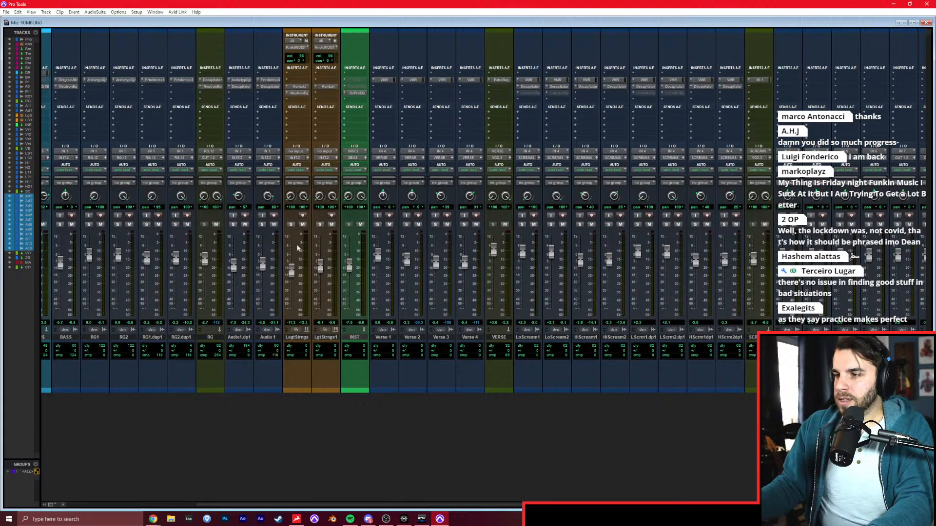
{"action": "left_click", "coordinate": [759, 160]}
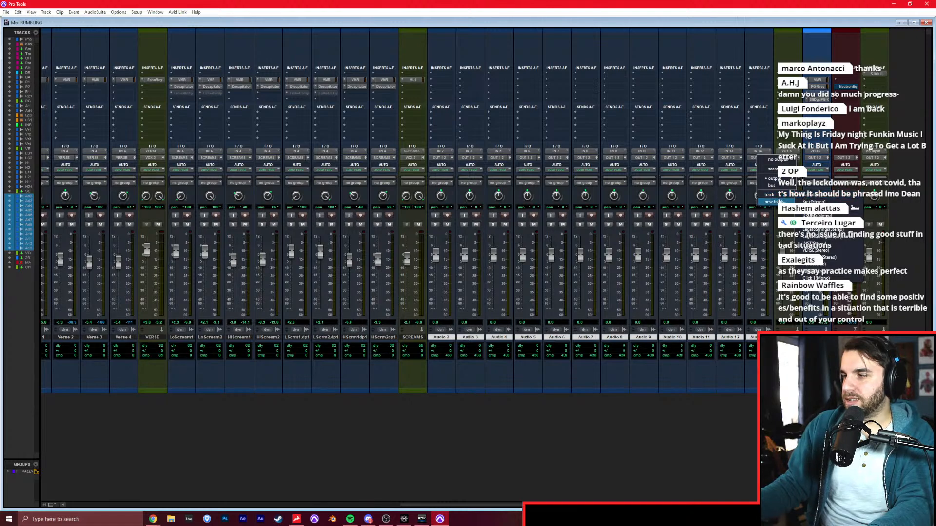
{"action": "left_click", "coordinate": [773, 201]}
{"action": "type", "text": "CHOI"}
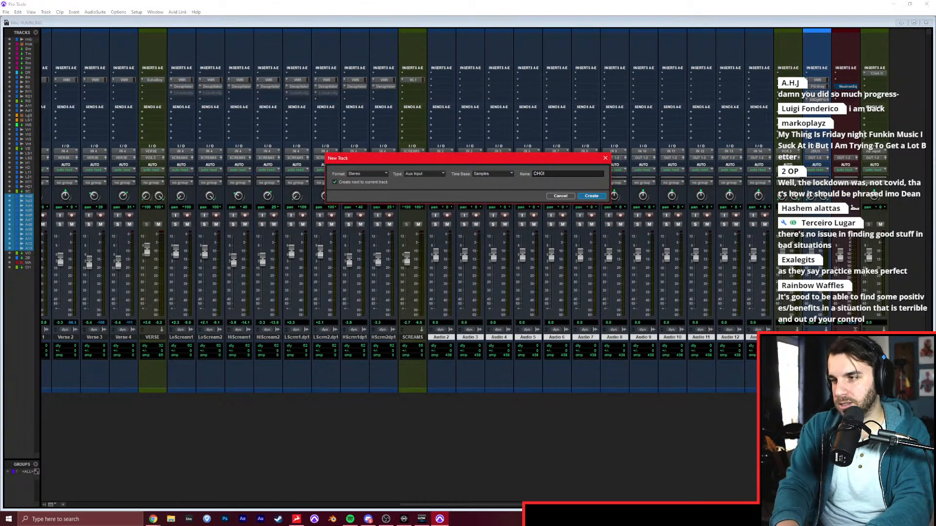
{"action": "type", "text": "R"}
{"action": "key", "text": "Return"}
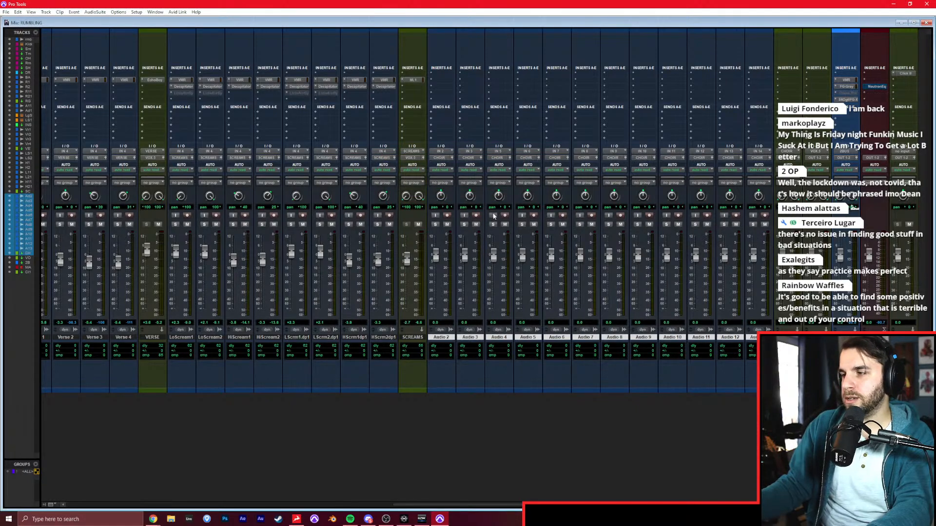
Listen to the rumbling reference track in the mixer.
{"action": "left_click_drag", "start_coordinate": [600, 505], "coordinate": [192, 505]}
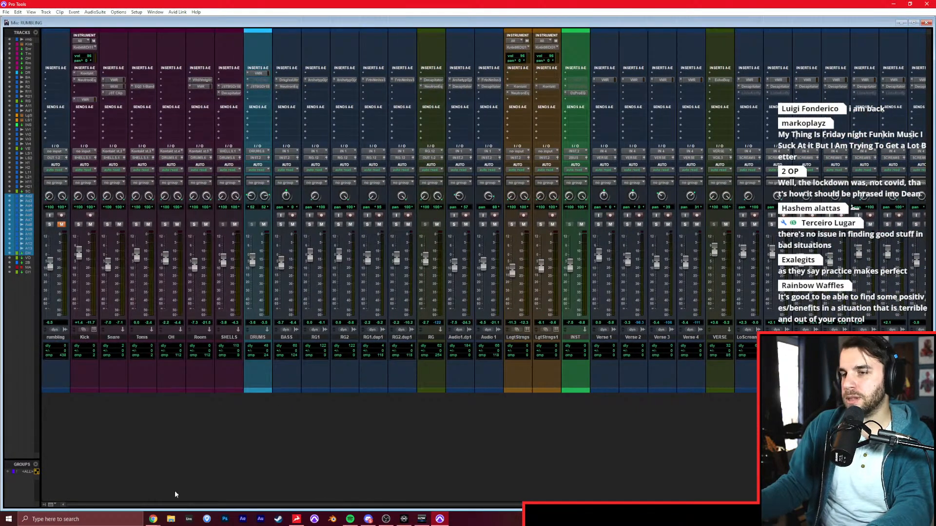
{"action": "left_click", "coordinate": [50, 225]}
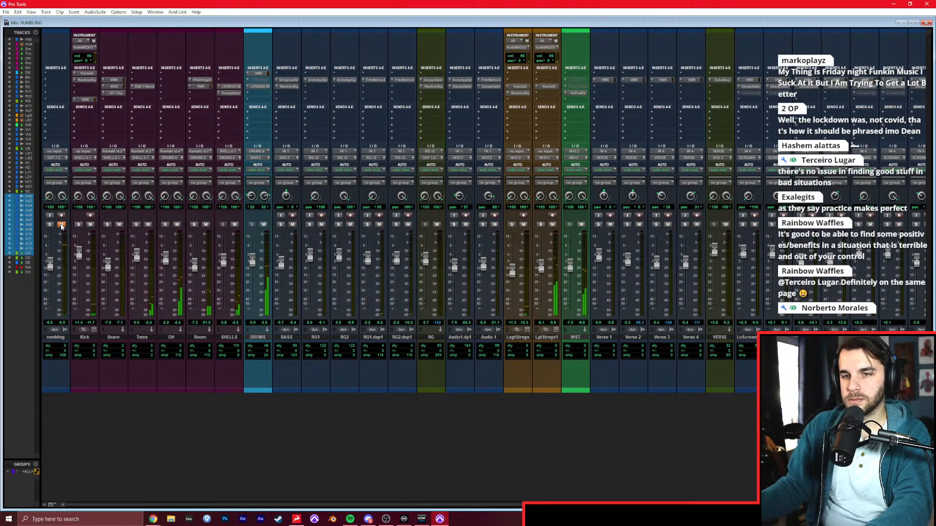
{"action": "key", "text": "ctrl+equal"}
{"action": "key", "text": "ctrl+equal"}
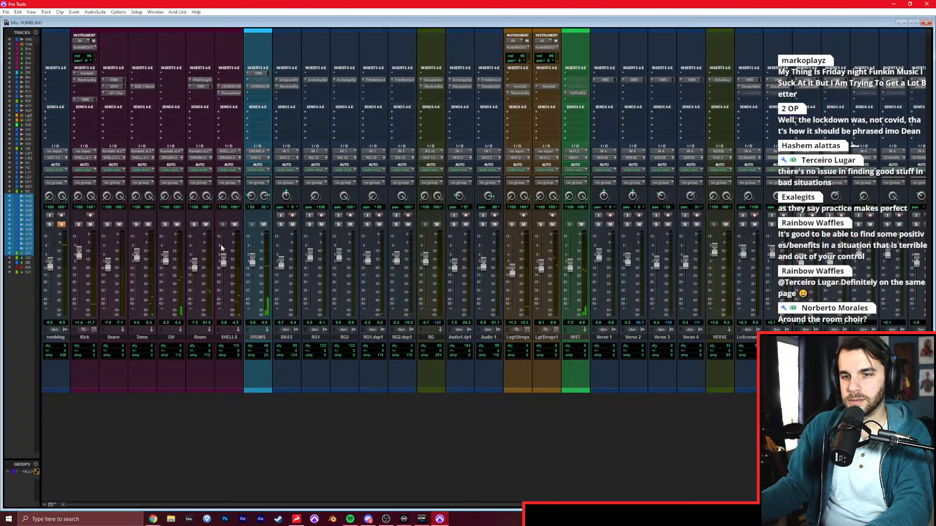
Set the input of all the new choir audio tracks to interface input IN 4.
{"action": "scroll", "coordinate": [474, 304], "scroll_direction": "right", "scroll_amount": 10}
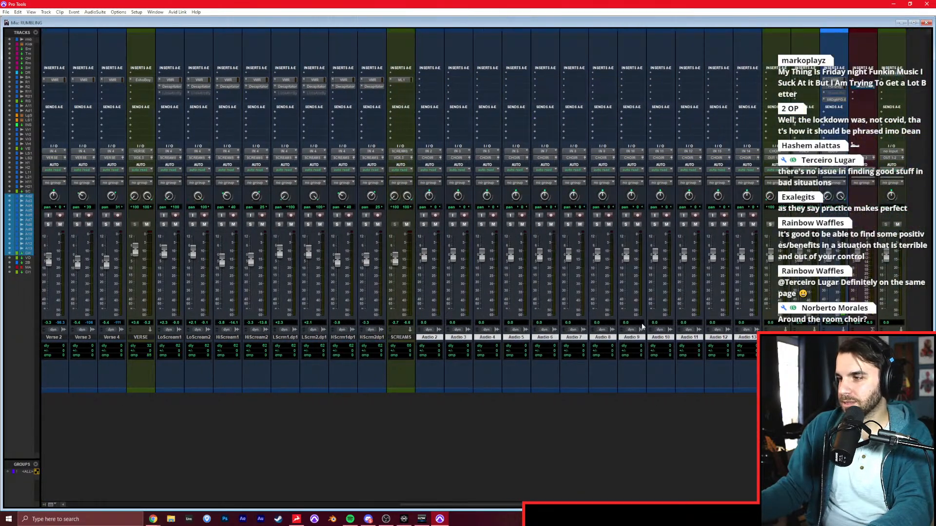
{"action": "left_click", "coordinate": [439, 152]}
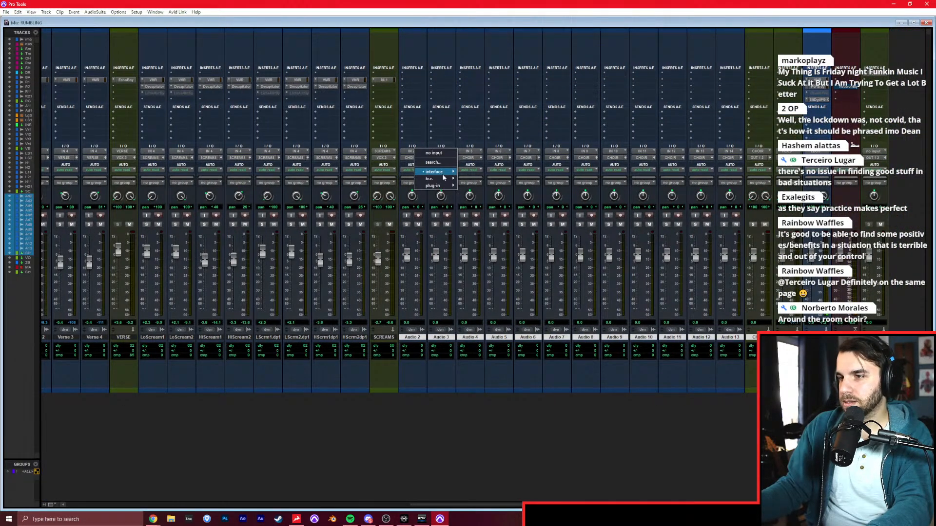
{"action": "mouse_move", "coordinate": [443, 173]}
{"action": "left_click", "coordinate": [465, 192]}
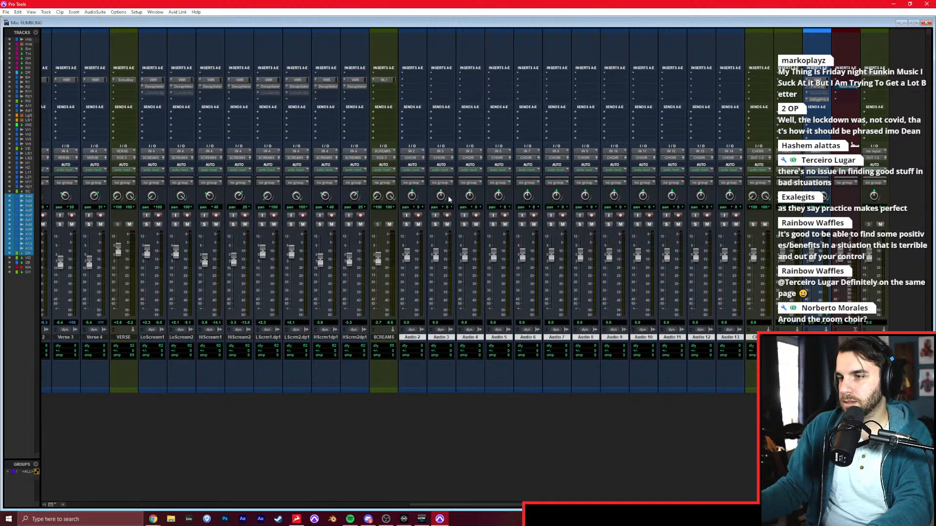
Record-arm Audio 2 and record a first choir take on it from the start of the session through the Intro.
{"action": "left_click", "coordinate": [418, 214]}
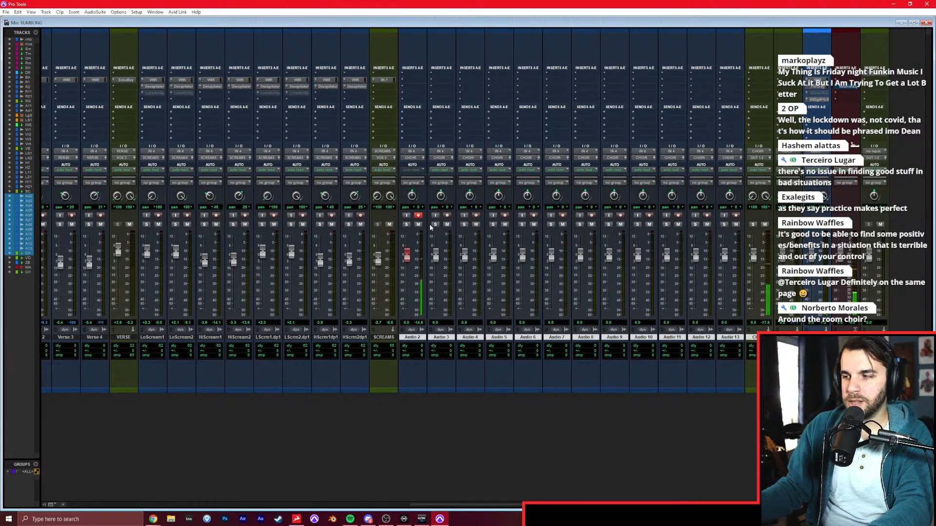
{"action": "key", "text": "ctrl+equal"}
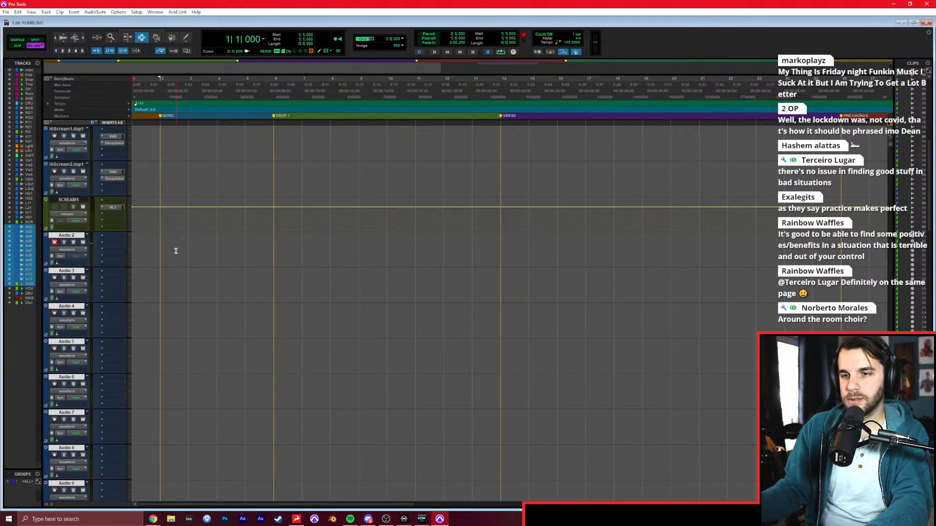
{"action": "left_click", "coordinate": [205, 240]}
{"action": "key", "text": "Return"}
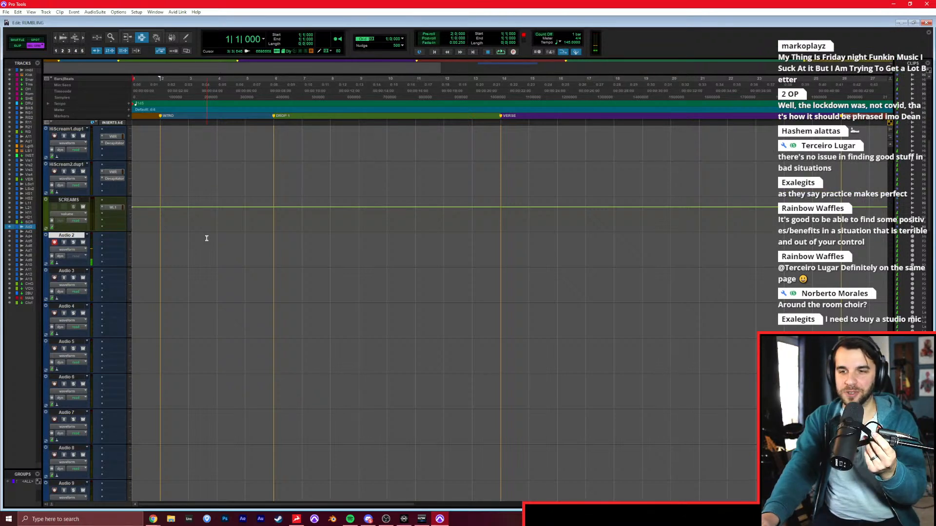
{"action": "key", "text": "ctrl+space"}
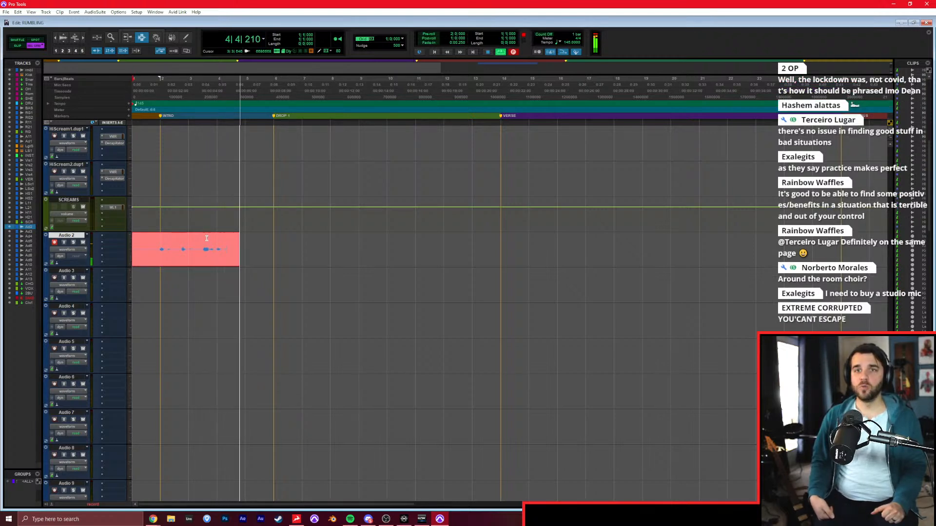
{"action": "key", "text": "space"}
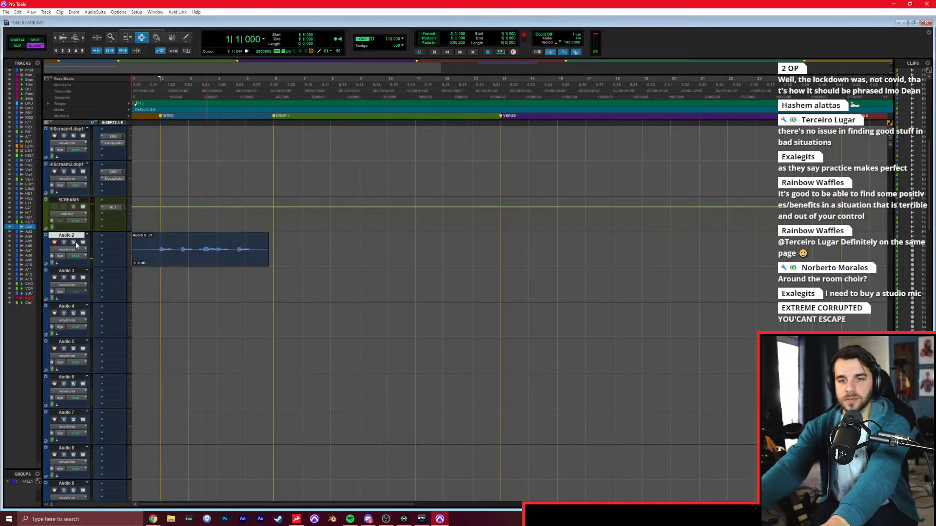
Record two more choir takes over the Intro, one on Audio 3 and one on Audio 4.
{"action": "key", "text": "ctrl+space"}
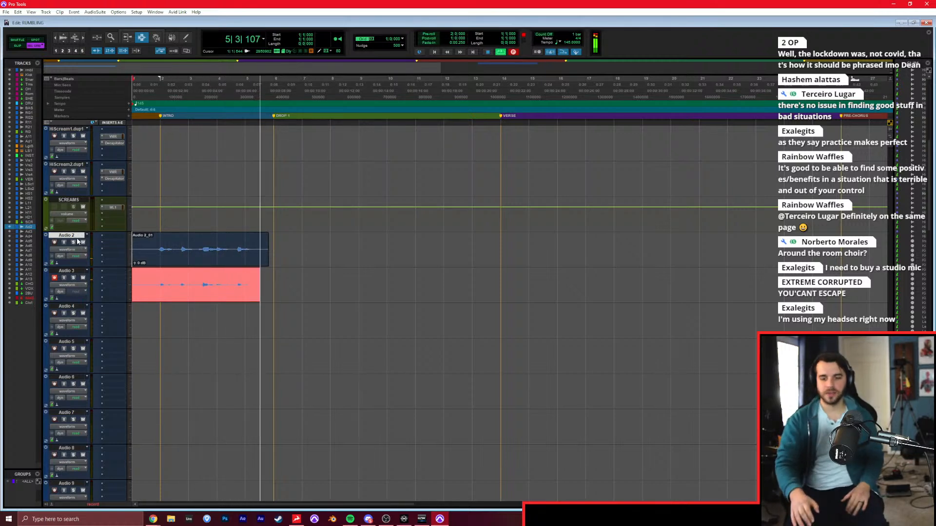
{"action": "key", "text": "space"}
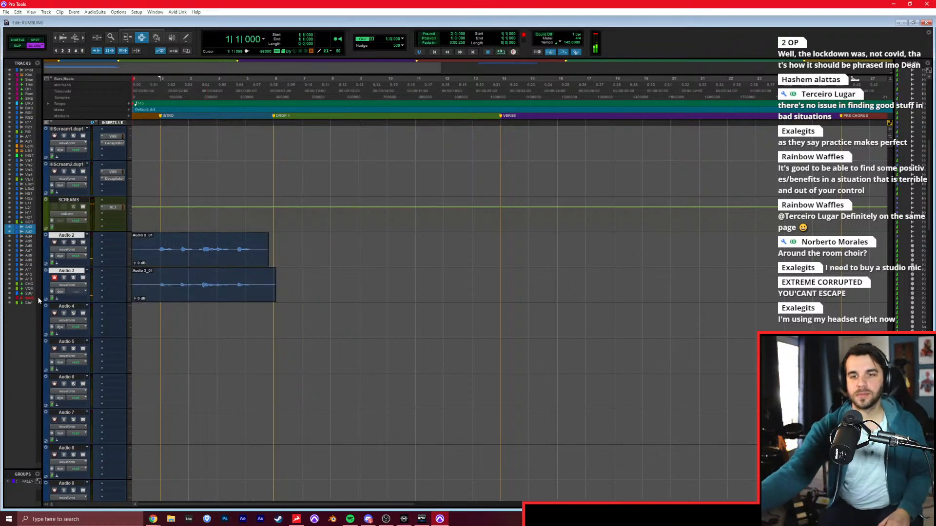
{"action": "left_click", "coordinate": [54, 313]}
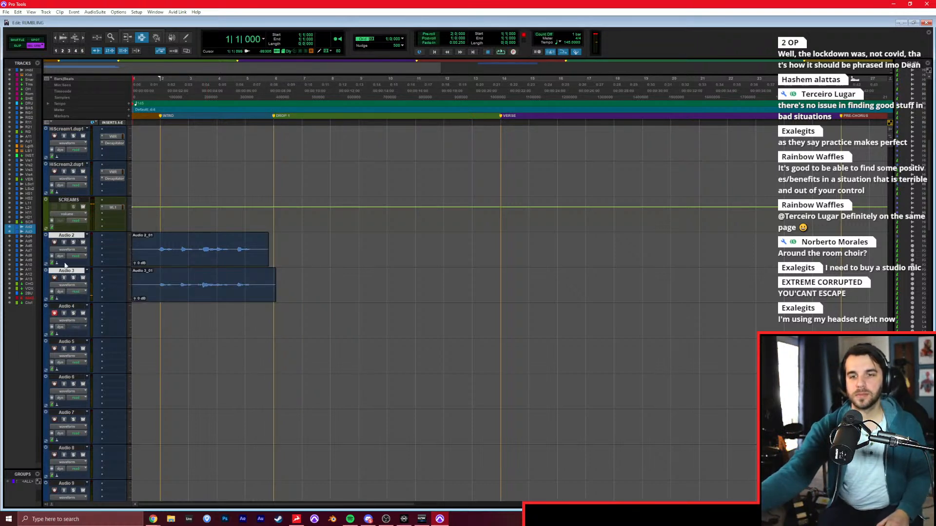
{"action": "key", "text": "ctrl+space"}
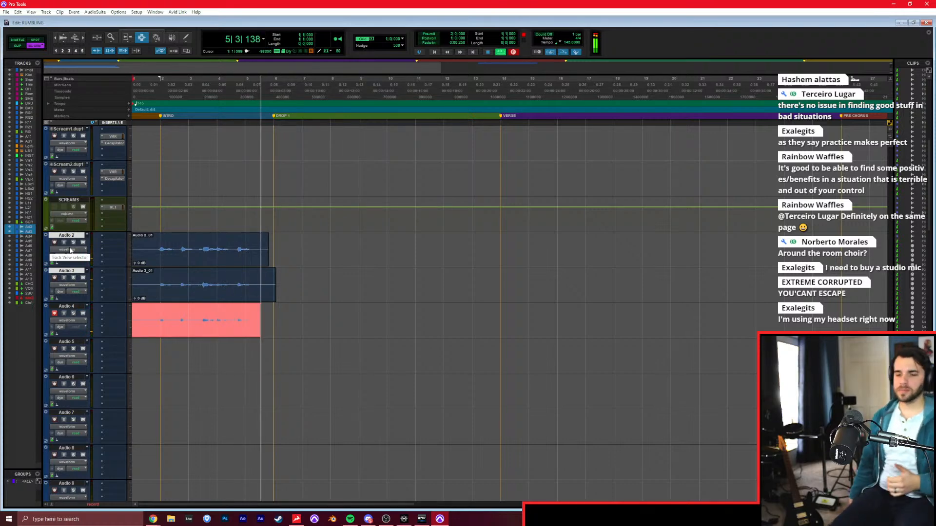
{"action": "key", "text": "space"}
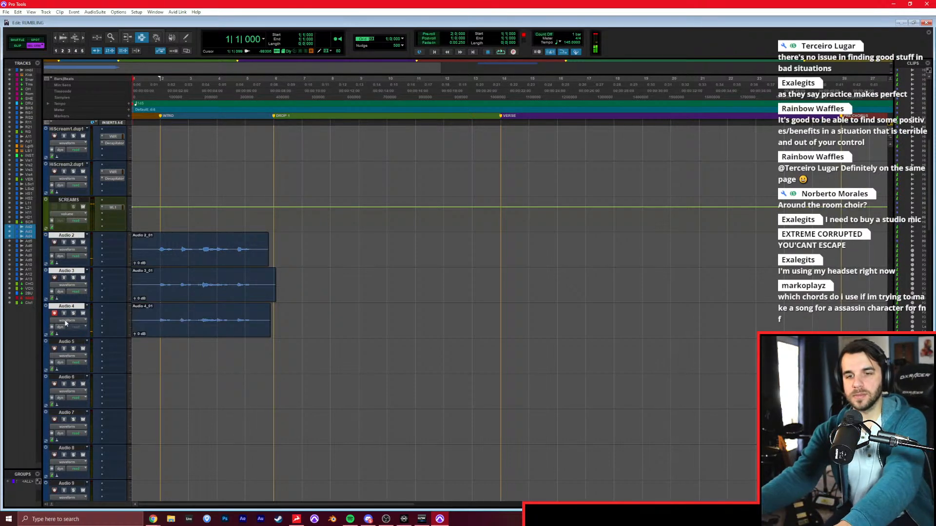
Record-arm Audio 5 and Audio 6 in turn and record one choir take over the Intro on each.
{"action": "left_click", "coordinate": [54, 348]}
{"action": "key", "text": "ctrl+space"}
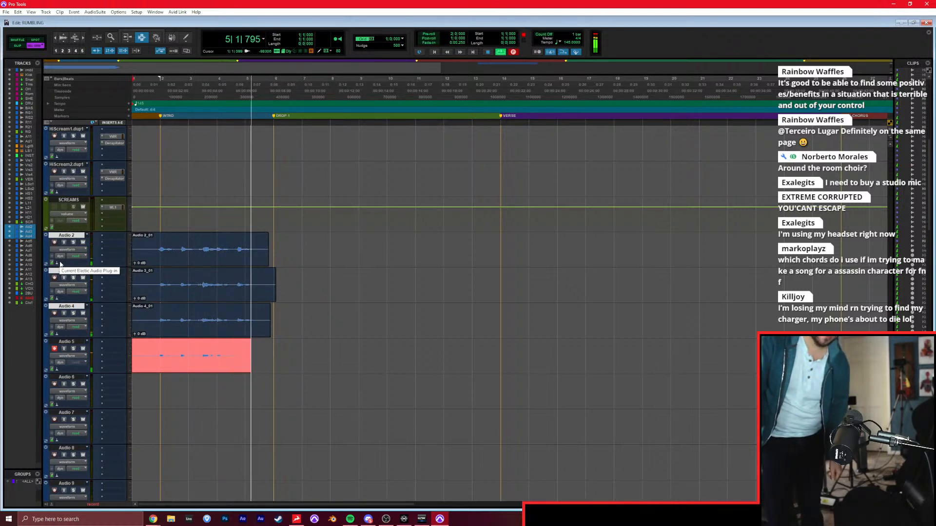
{"action": "key", "text": "space"}
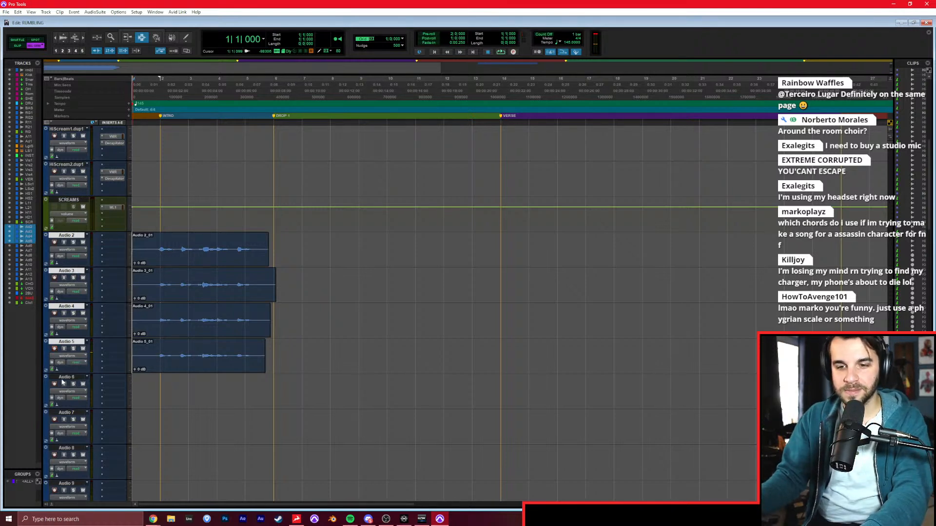
{"action": "scroll", "coordinate": [146, 354], "scroll_direction": "down", "scroll_amount": 2}
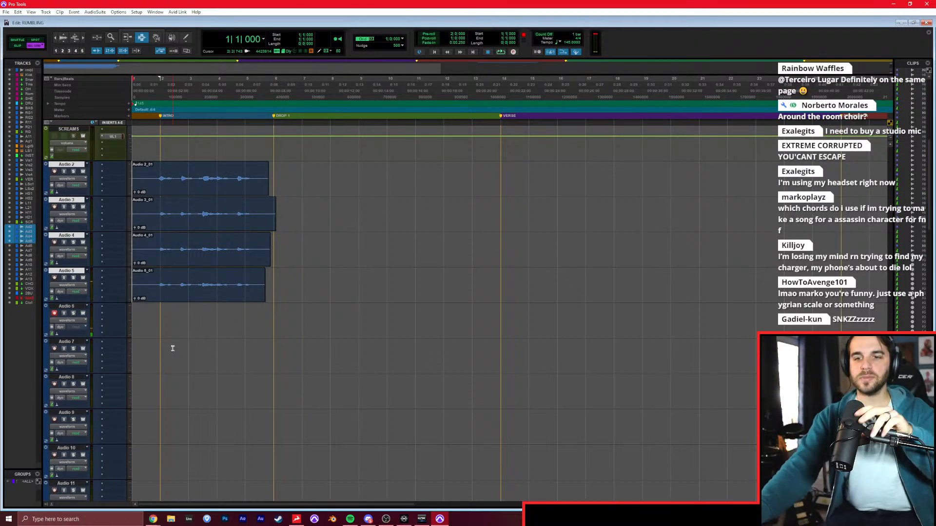
{"action": "key", "text": "ctrl+space"}
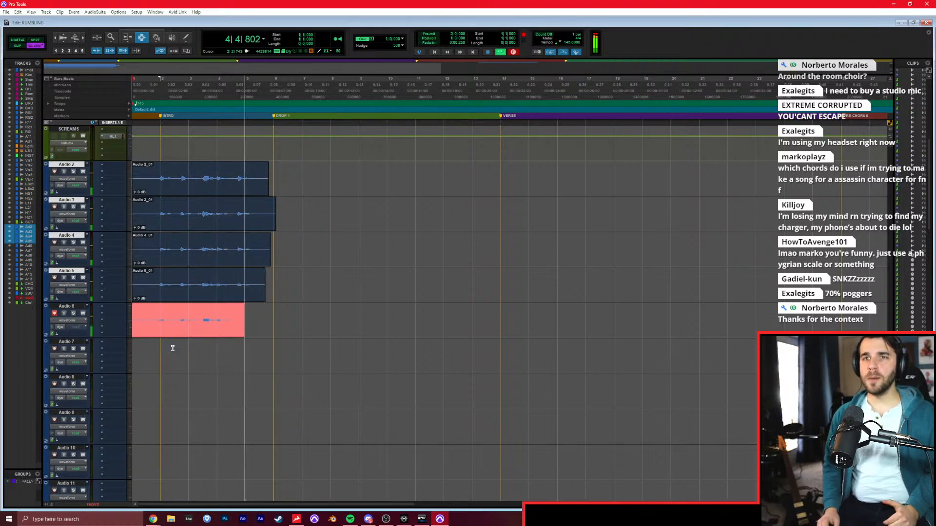
{"action": "key", "text": "space"}
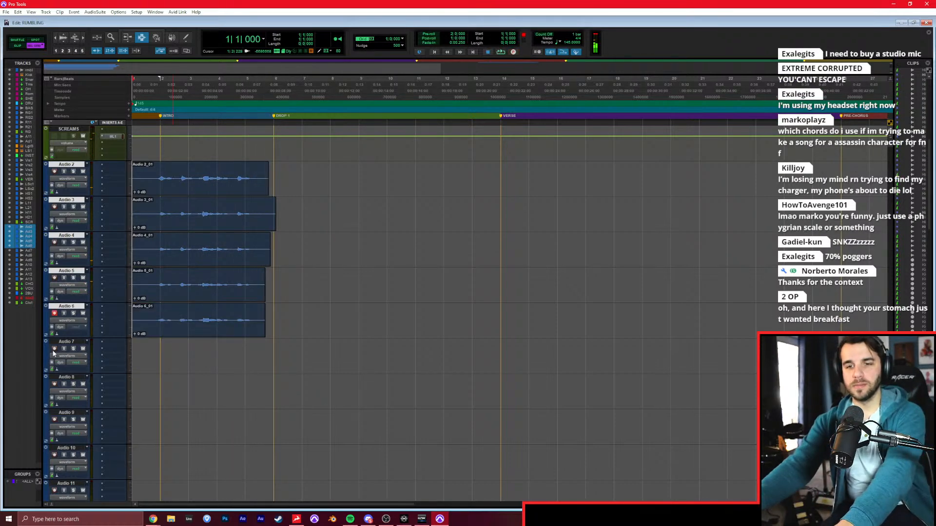
{"action": "key", "text": "ctrl+space"}
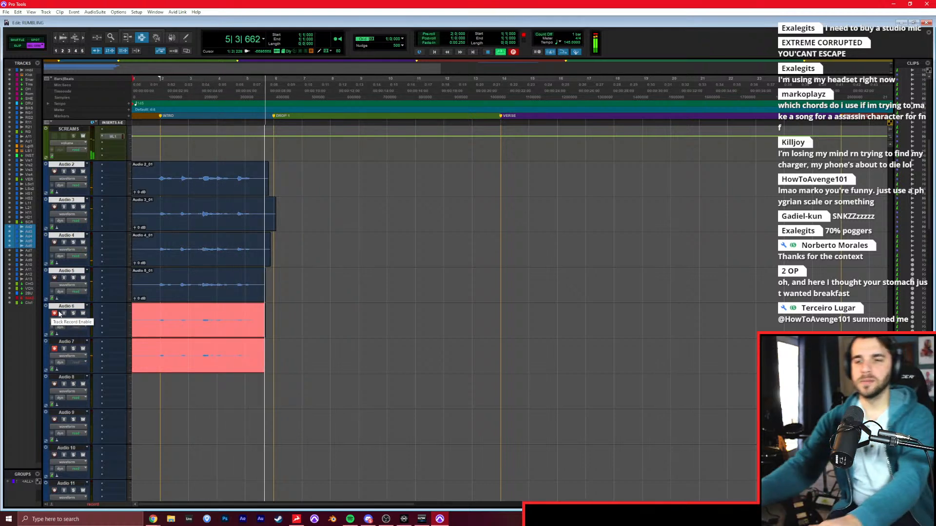
{"action": "key", "text": "space"}
{"action": "key", "text": "ctrl+z"}
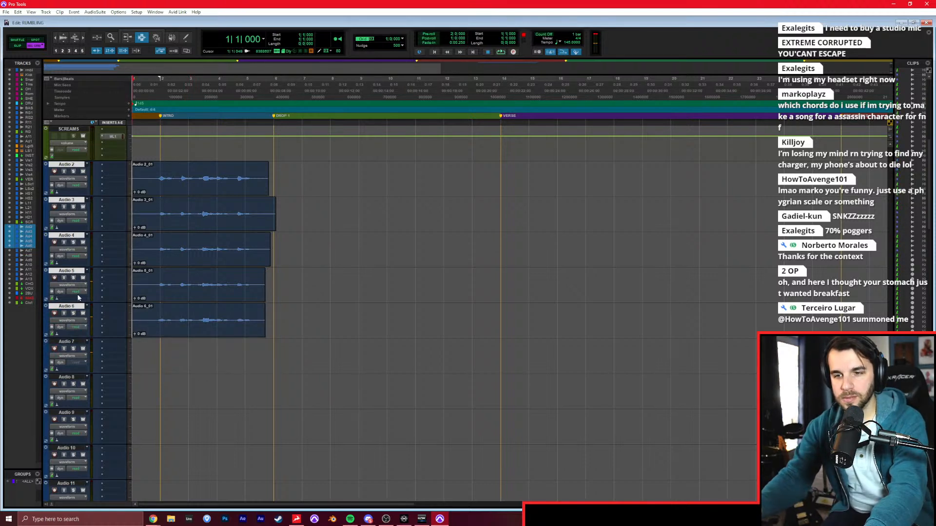
Record one choir take over the Intro on Audio 7 and another on Audio 8, and leave Audio 8 disarmed.
{"action": "key", "text": "ctrl+space"}
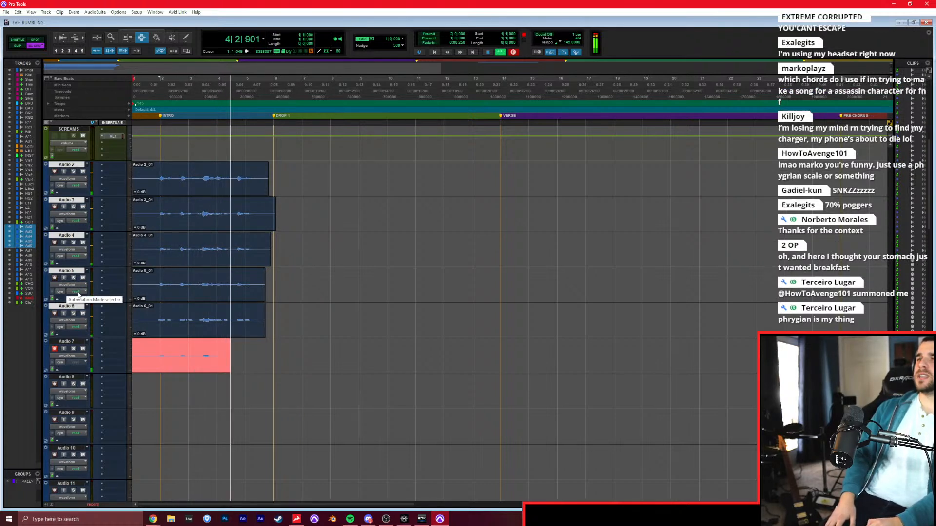
{"action": "key", "text": "space"}
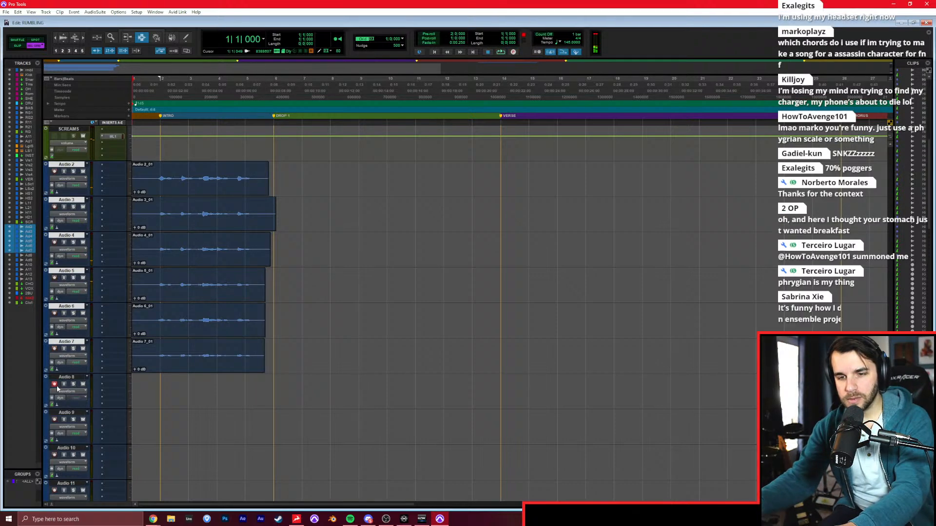
{"action": "key", "text": "ctrl+space"}
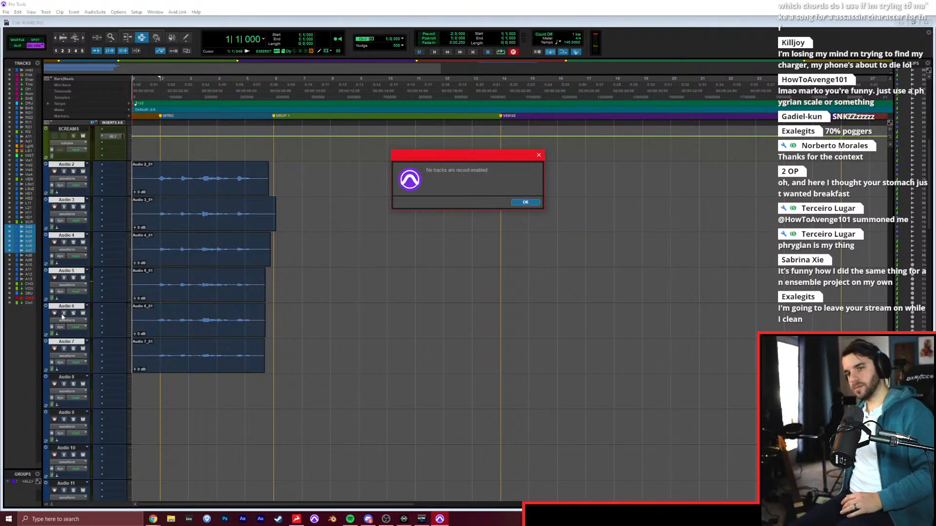
{"action": "key", "text": "Return"}
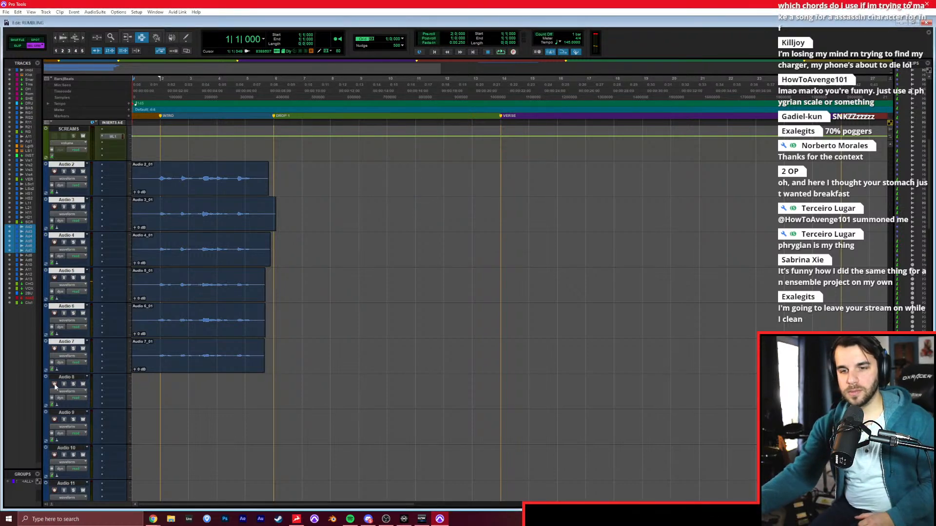
{"action": "key", "text": "ctrl+space"}
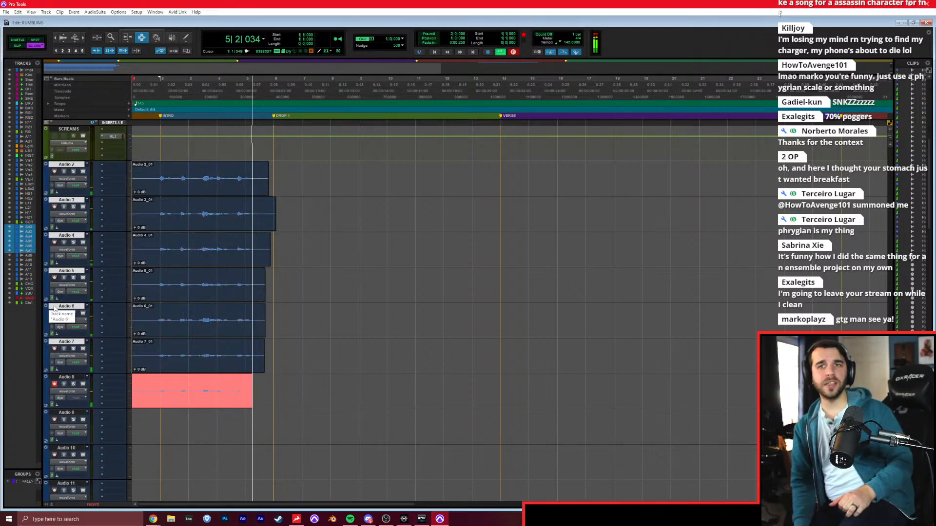
{"action": "key", "text": "space"}
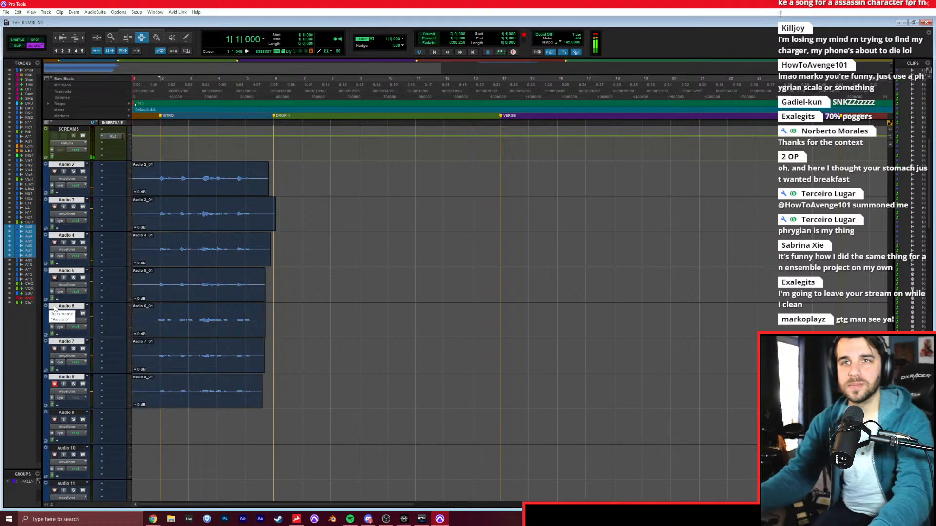
{"action": "left_click", "coordinate": [54, 384]}
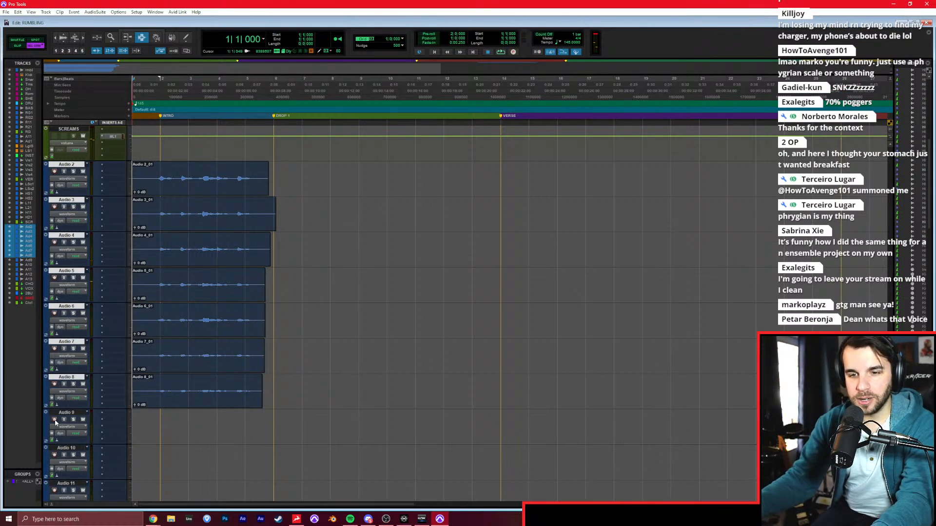
Solo the rumbling reference track and listen to the opening of its Intro from bar 2.
{"action": "scroll", "coordinate": [95, 372], "scroll_direction": "up", "scroll_amount": 8}
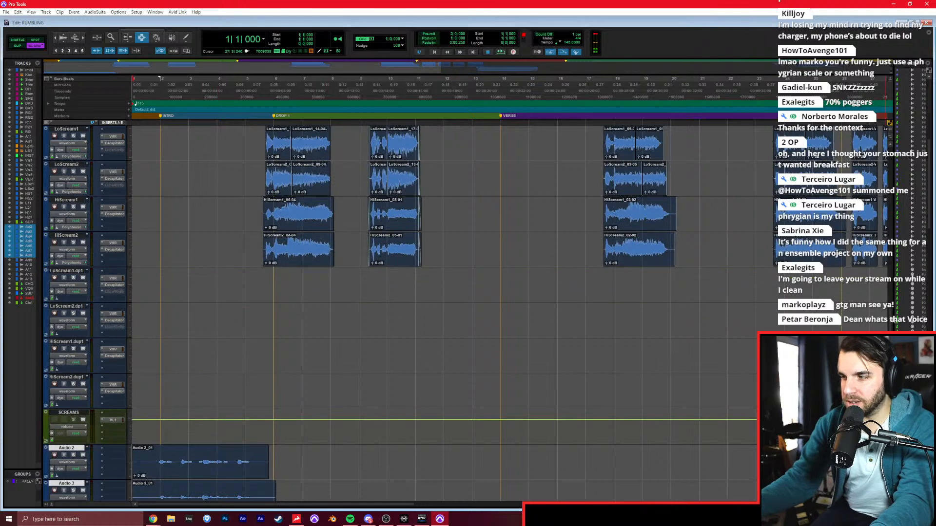
{"action": "scroll", "coordinate": [585, 143], "scroll_direction": "up", "scroll_amount": 15}
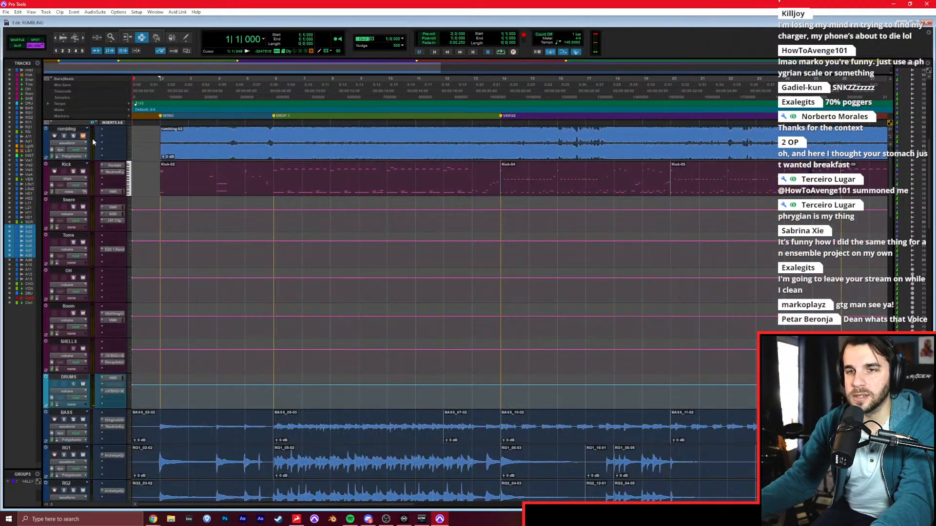
{"action": "key", "text": "space"}
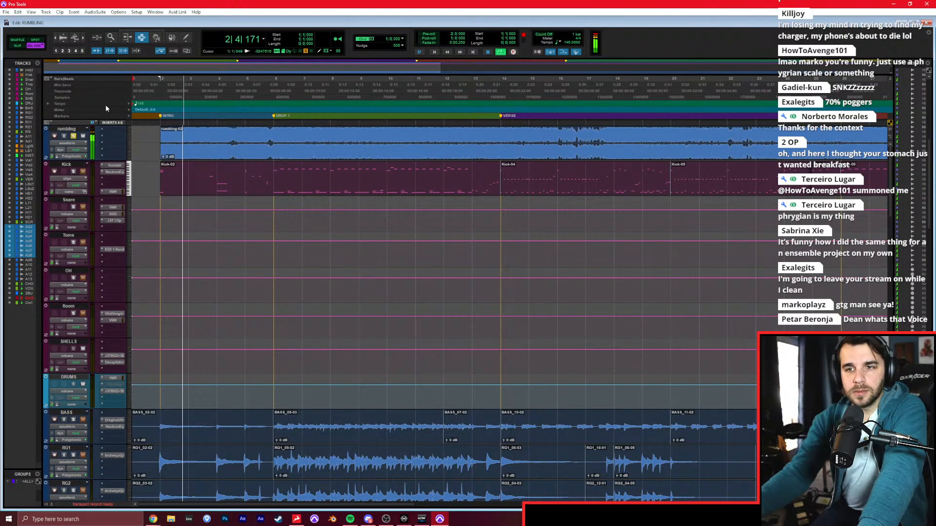
{"action": "key", "text": "space"}
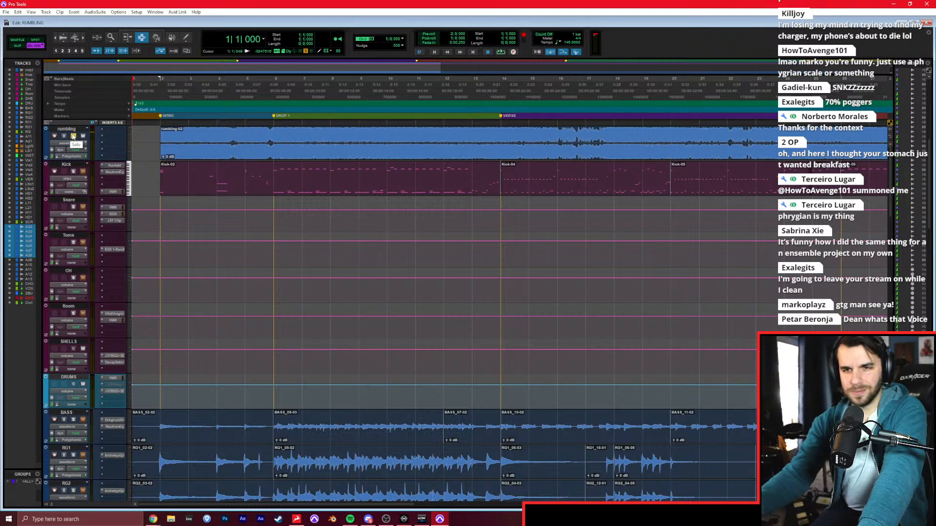
{"action": "left_click", "coordinate": [162, 138]}
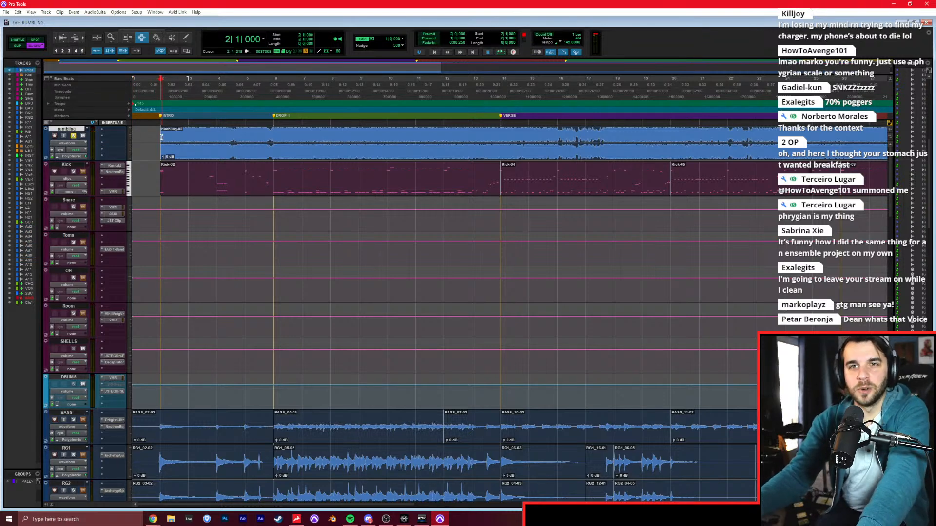
{"action": "key", "text": "space"}
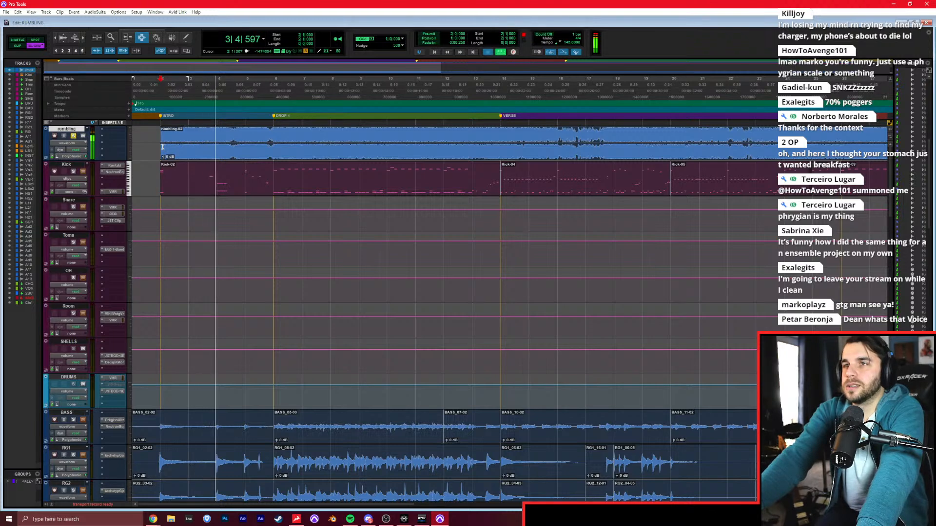
{"action": "key", "text": "space"}
{"action": "key", "text": "space"}
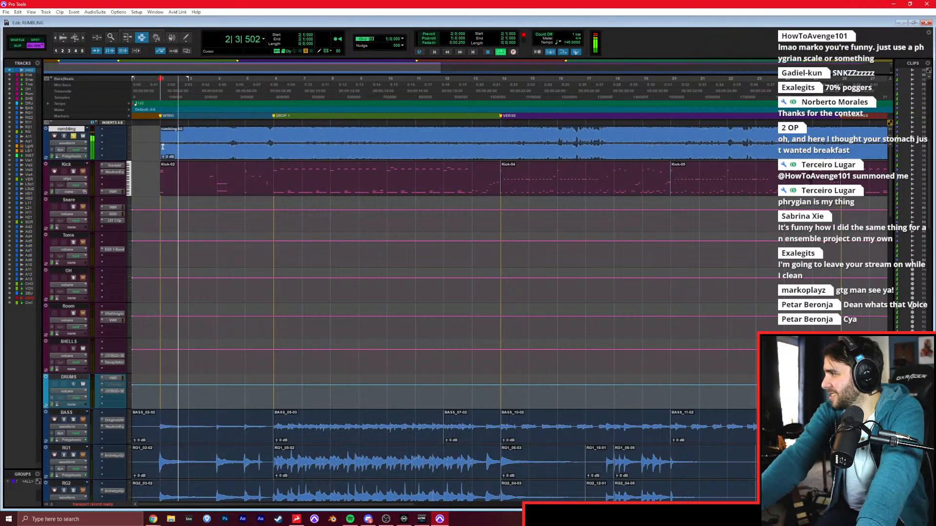
{"action": "key", "text": "space"}
Replay the soloed rumbling reference repeatedly around bar 3 of the Intro to hear its vocal notes.
{"action": "left_click", "coordinate": [205, 139]}
{"action": "key", "text": "space"}
{"action": "key", "text": "space"}
{"action": "left_click", "coordinate": [195, 140]}
{"action": "key", "text": "space"}
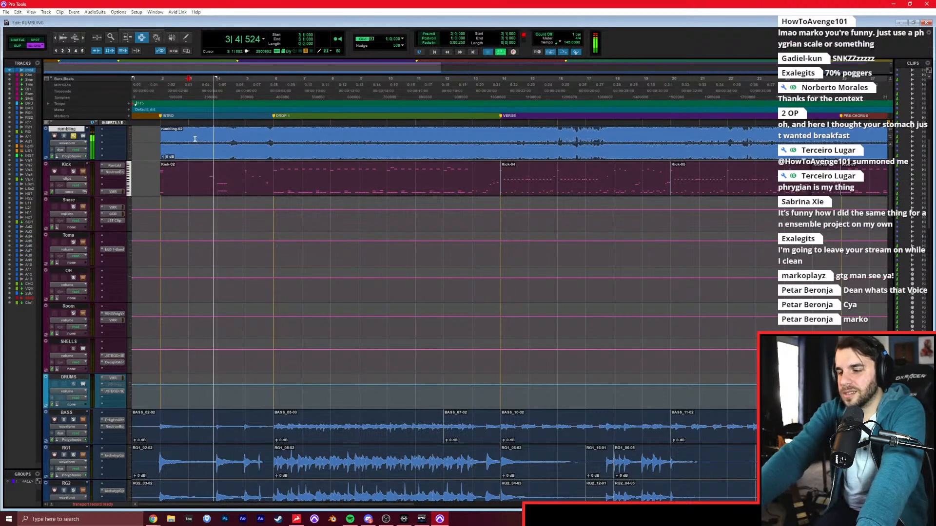
{"action": "key", "text": "space"}
{"action": "key", "text": "space"}
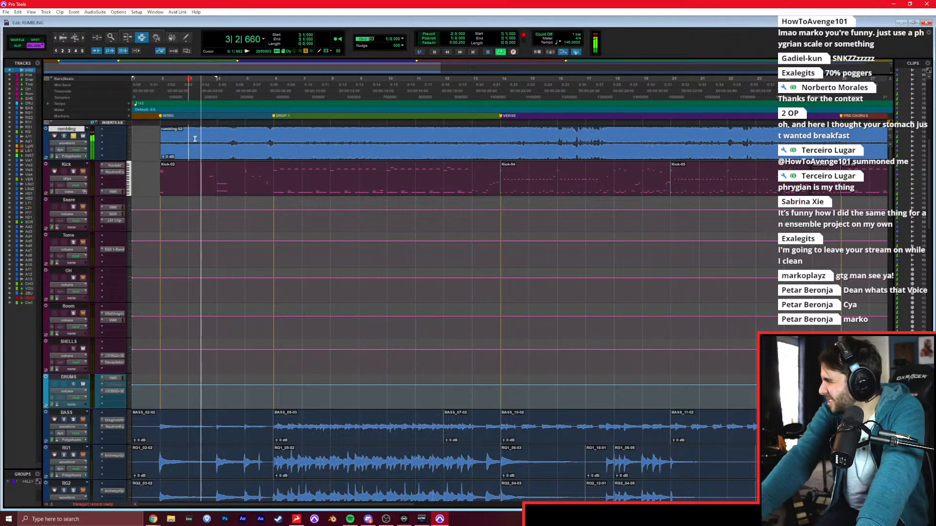
{"action": "key", "text": "space"}
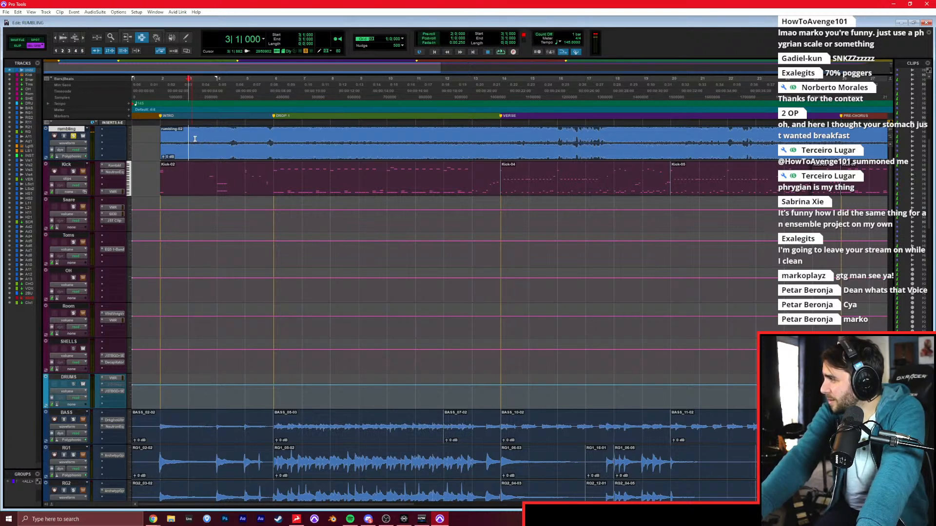
{"action": "key", "text": "space"}
{"action": "key", "text": "space"}
{"action": "key", "text": "space"}
{"action": "key", "text": "space"}
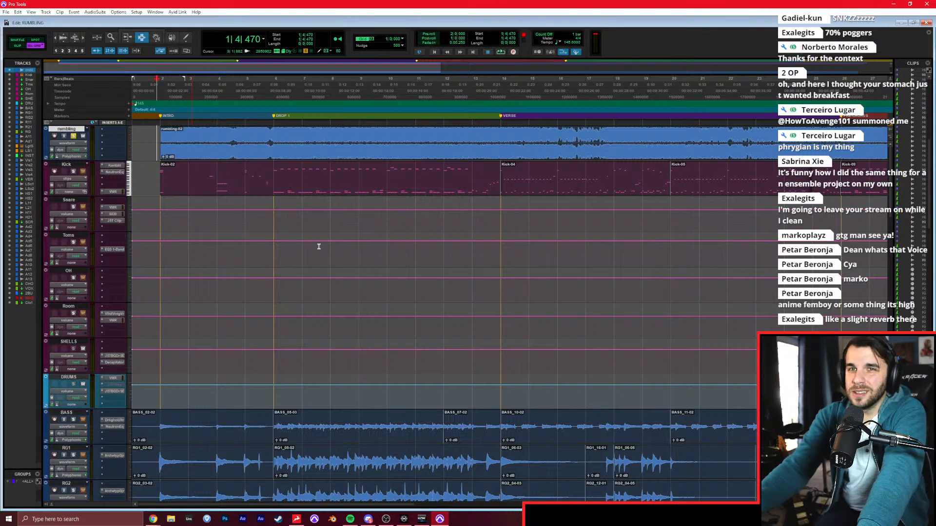
Record-arm Audio 9 and take the rumbling reference track out of solo.
{"action": "scroll", "coordinate": [318, 247], "scroll_direction": "down", "scroll_amount": 10}
{"action": "scroll", "coordinate": [340, 252], "scroll_direction": "down", "scroll_amount": 3}
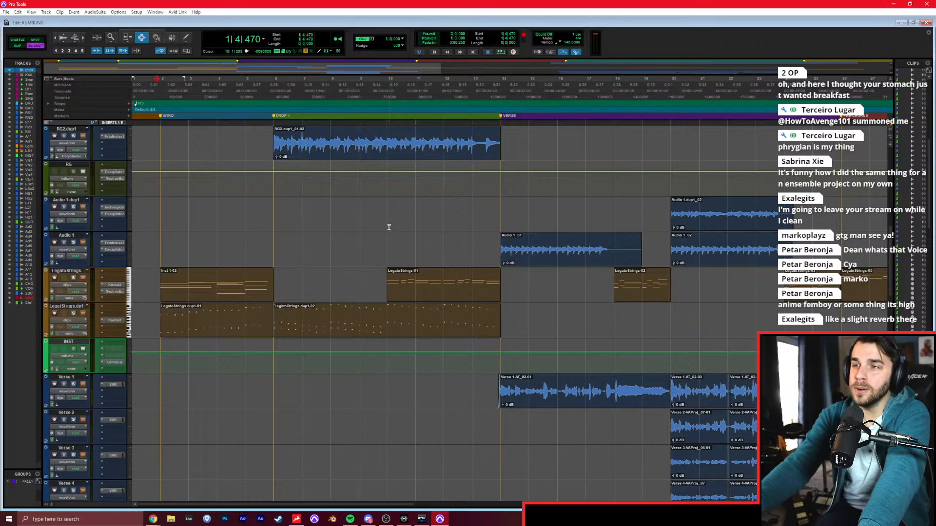
{"action": "scroll", "coordinate": [226, 408], "scroll_direction": "down", "scroll_amount": 6}
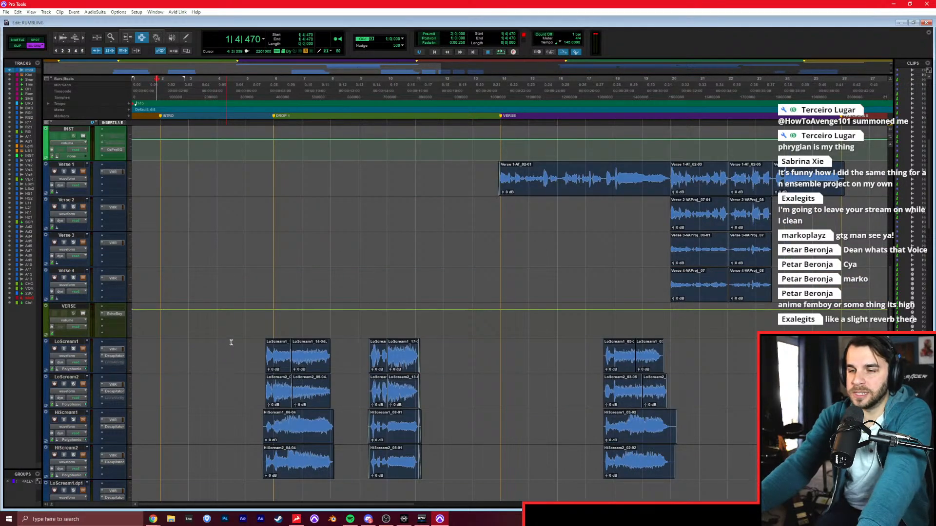
{"action": "scroll", "coordinate": [243, 331], "scroll_direction": "down", "scroll_amount": 17}
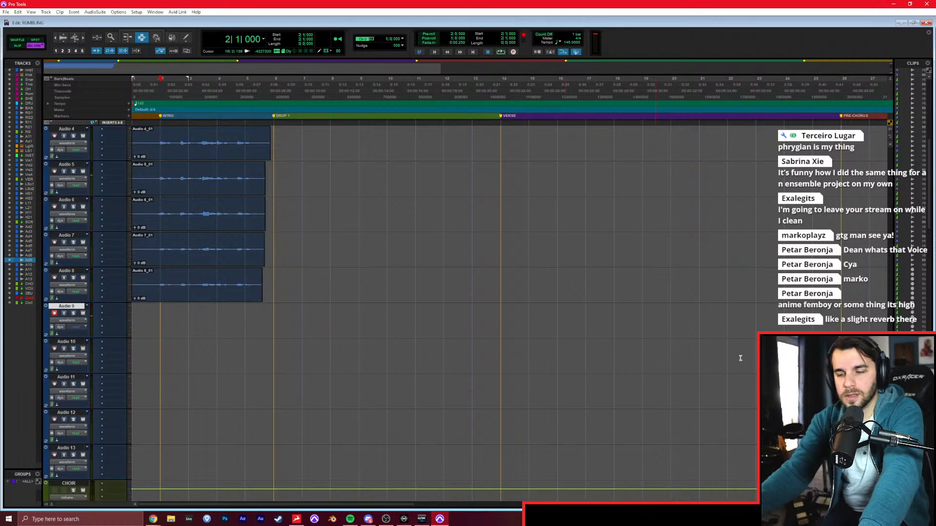
{"action": "scroll", "coordinate": [870, 157], "scroll_direction": "up", "scroll_amount": 15}
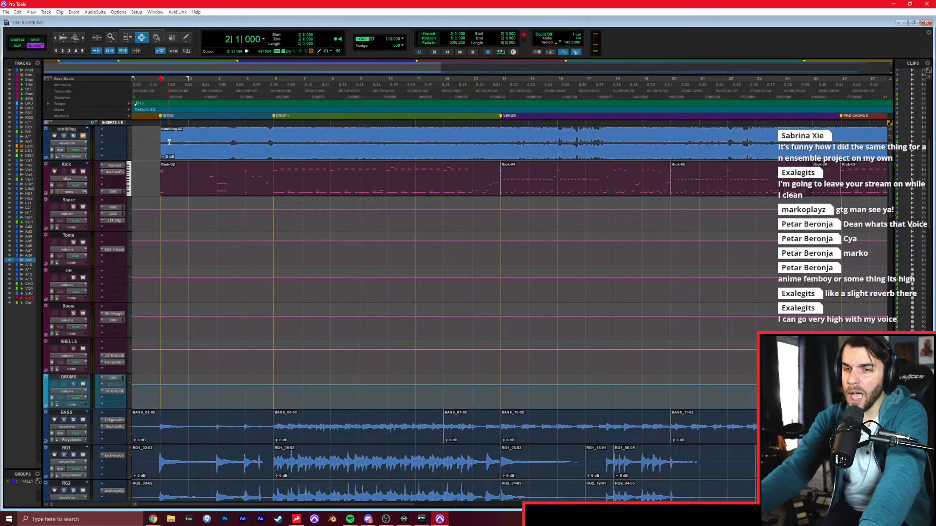
{"action": "scroll", "coordinate": [346, 253], "scroll_direction": "down", "scroll_amount": 16}
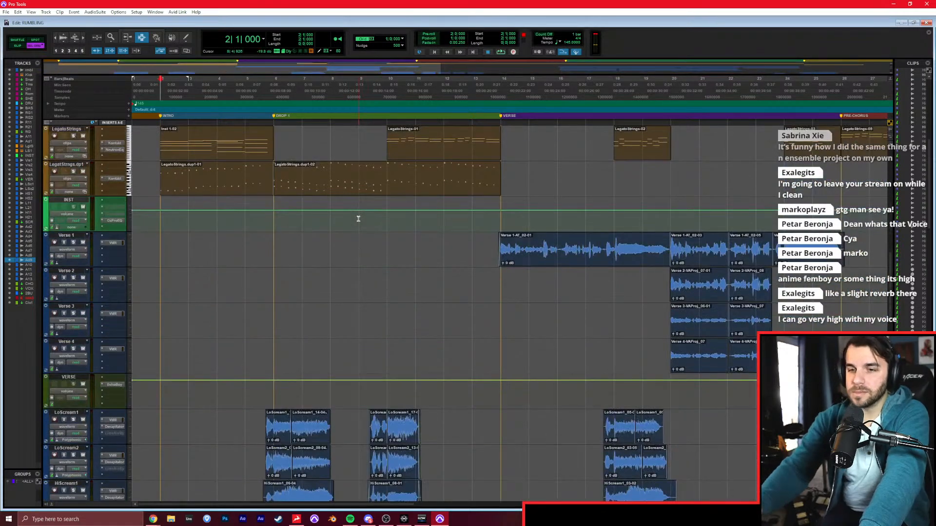
Record choir takes from the start of the session through the Intro on Audio 9 and on Audio 10.
{"action": "key", "text": "ctrl+space"}
{"action": "key", "text": "space"}
{"action": "key", "text": "Return"}
{"action": "key", "text": "ctrl+space"}
{"action": "scroll", "coordinate": [355, 234], "scroll_direction": "down", "scroll_amount": 4}
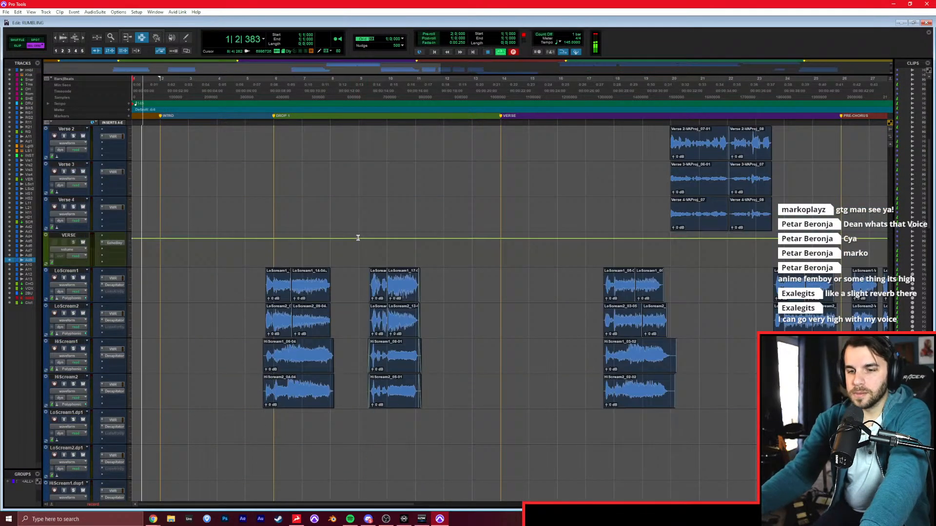
{"action": "scroll", "coordinate": [353, 224], "scroll_direction": "down", "scroll_amount": 1}
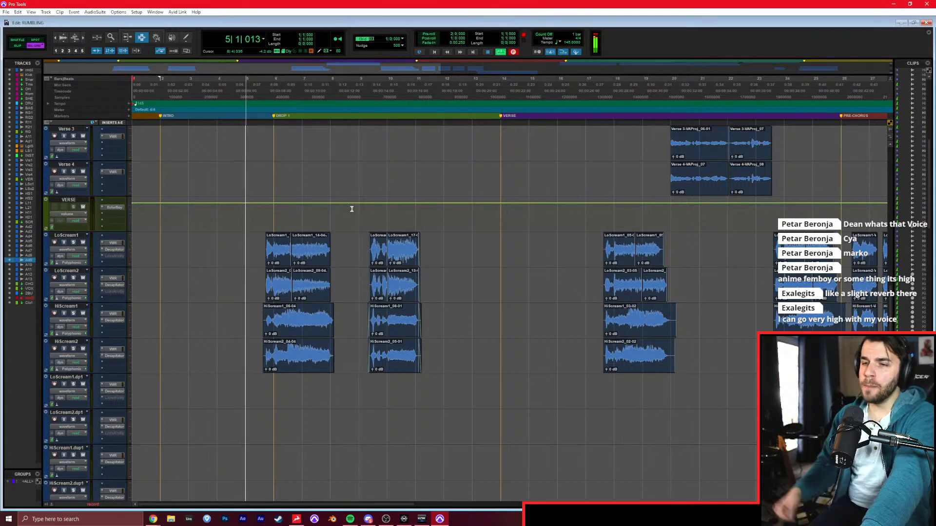
{"action": "scroll", "coordinate": [341, 203], "scroll_direction": "down", "scroll_amount": 12}
{"action": "key", "text": "space"}
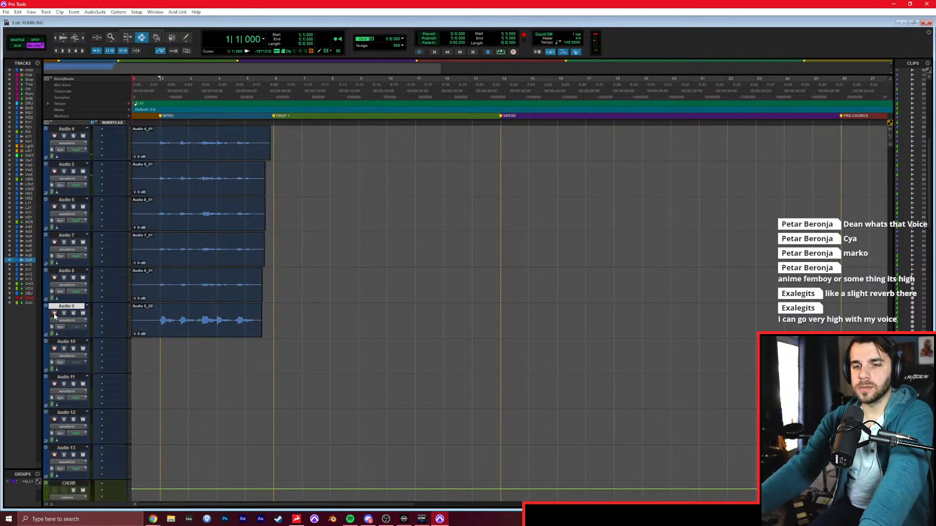
{"action": "key", "text": "ctrl+space"}
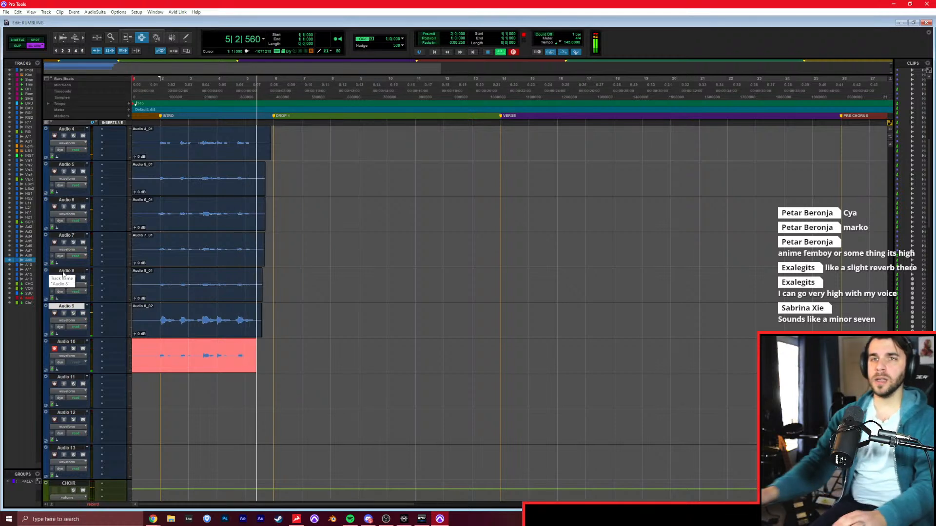
{"action": "key", "text": "space"}
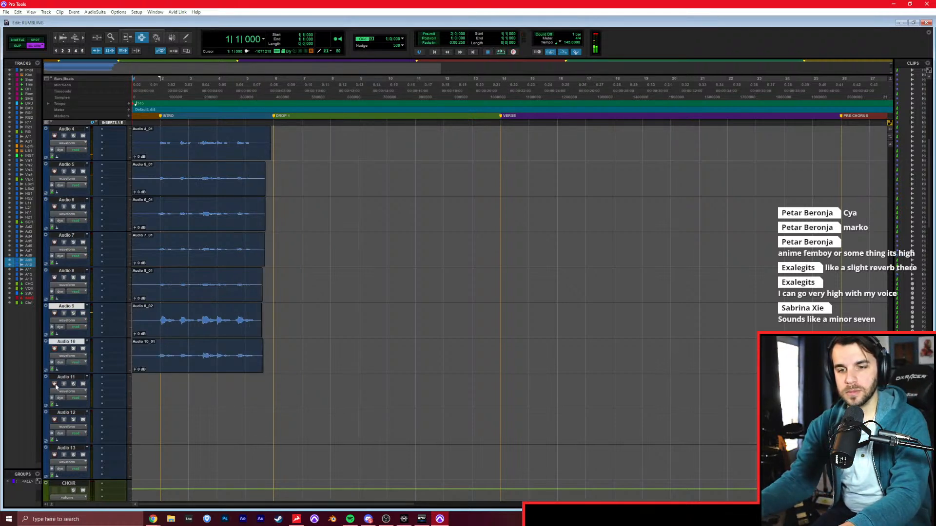
Record two more choir takes from the start of the session through the Intro, on Audio 11 and Audio 12.
{"action": "key", "text": "ctrl+space"}
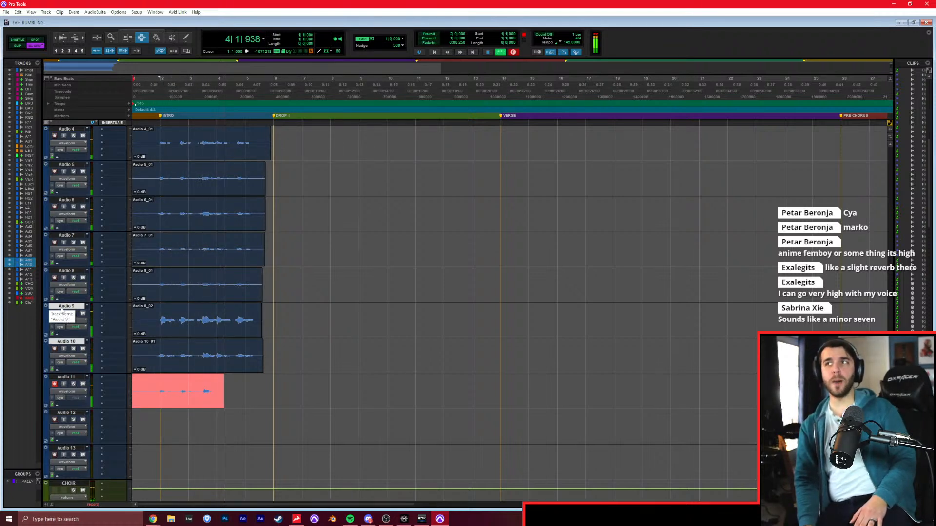
{"action": "key", "text": "space"}
{"action": "left_click", "coordinate": [54, 384]}
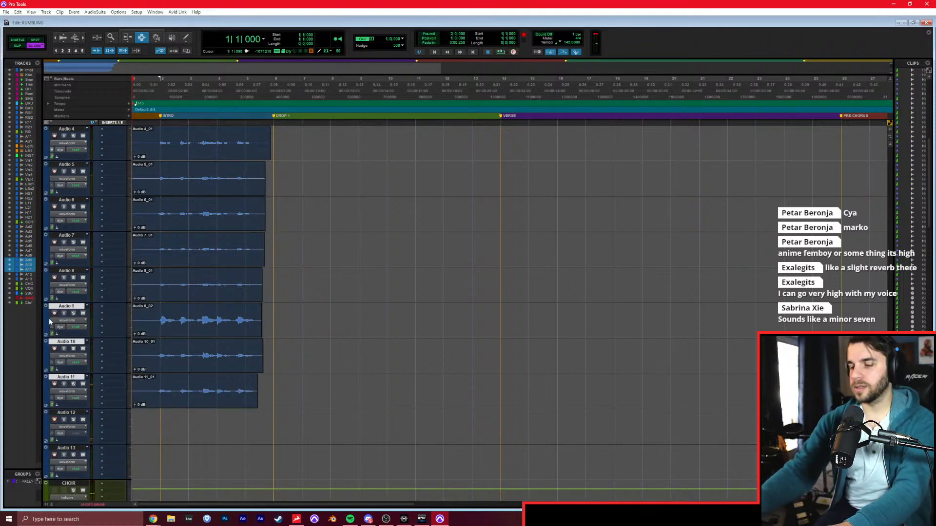
{"action": "key", "text": "ctrl+space"}
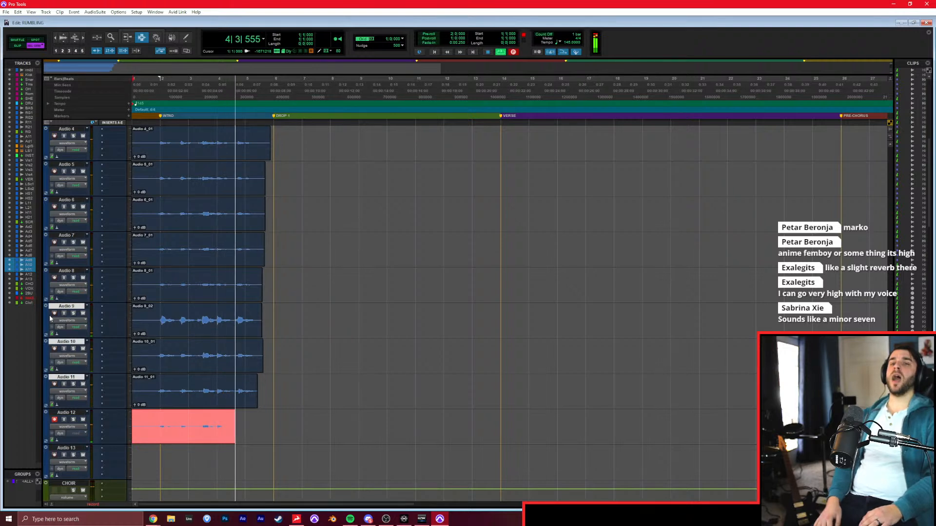
{"action": "key", "text": "space"}
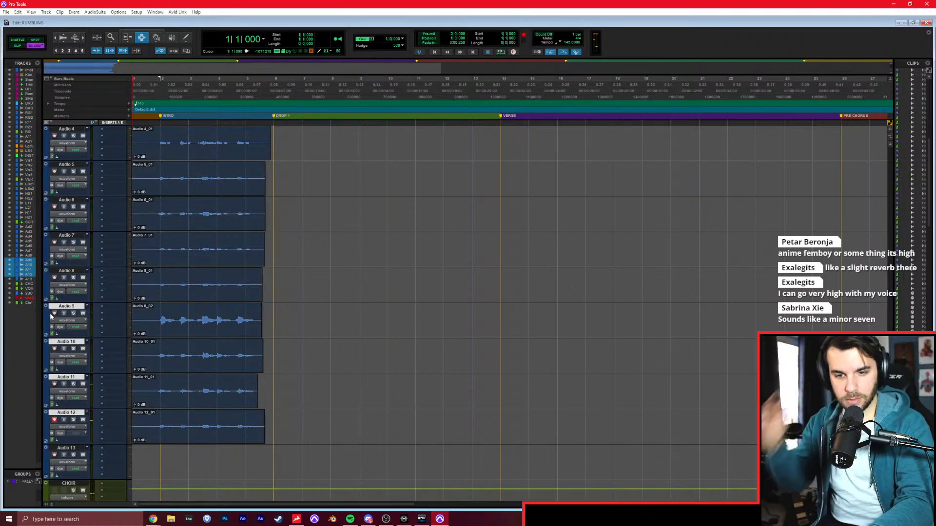
Solo the choir tracks Audio 2 through Audio 12 together and play them from the start of the session.
{"action": "left_click", "coordinate": [67, 413]}
{"action": "scroll", "coordinate": [71, 371], "scroll_direction": "up", "scroll_amount": 7}
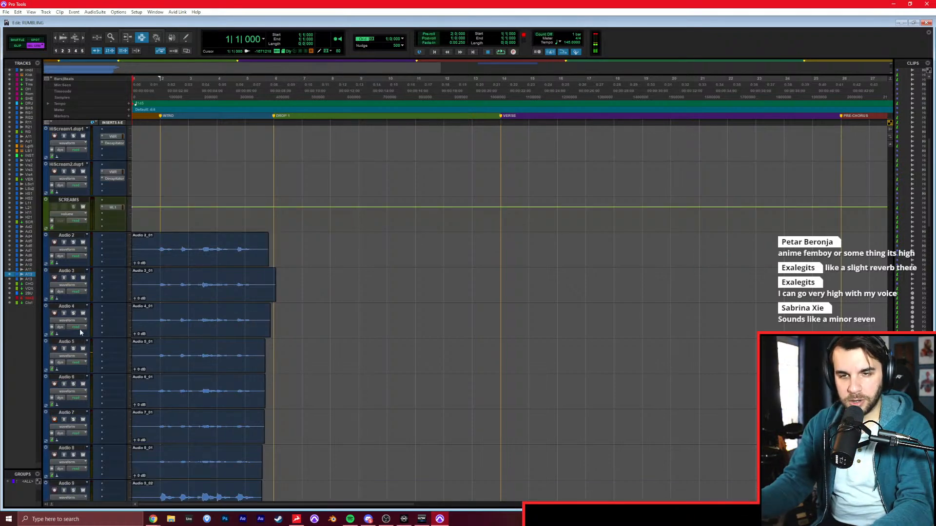
{"action": "left_click", "coordinate": [67, 306], "text": "shift"}
{"action": "left_click", "coordinate": [74, 312]}
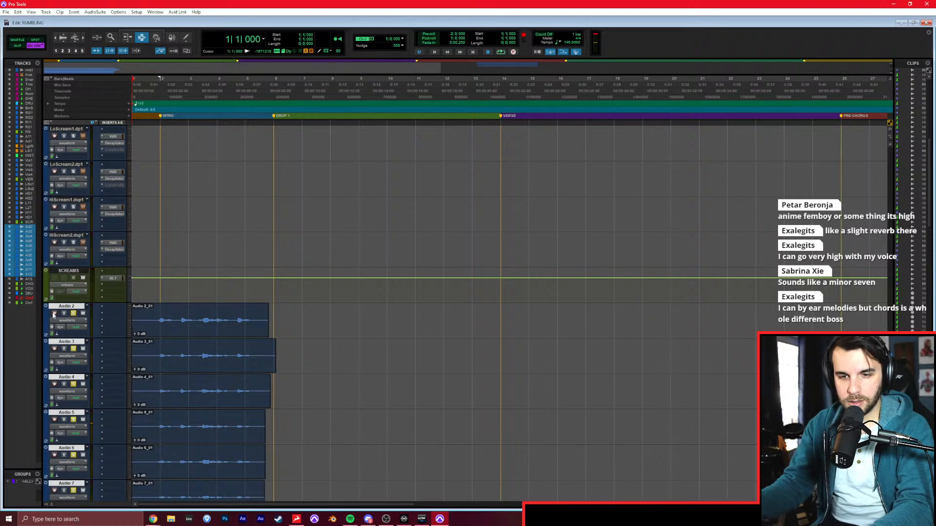
{"action": "key", "text": "space"}
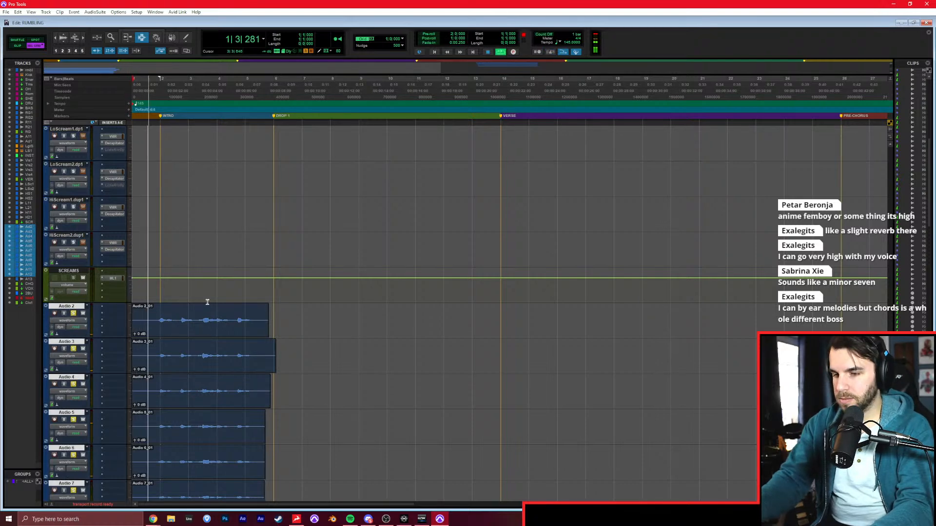
{"action": "scroll", "coordinate": [207, 302], "scroll_direction": "down", "scroll_amount": 3}
Route the CHOIR aux output to the VOX track and the VOX aux output to 2BUS.
{"action": "key", "text": "ctrl+equal"}
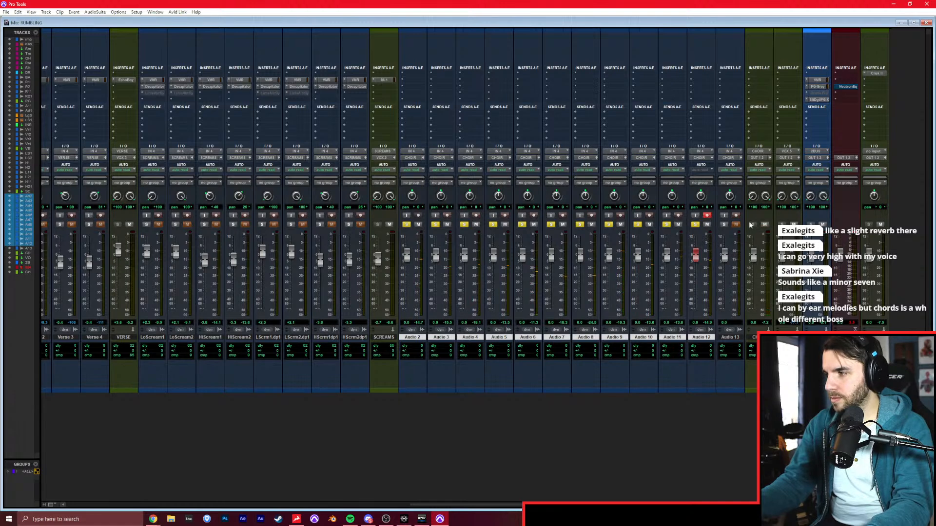
{"action": "left_click", "coordinate": [760, 158]}
{"action": "mouse_move", "coordinate": [773, 195]}
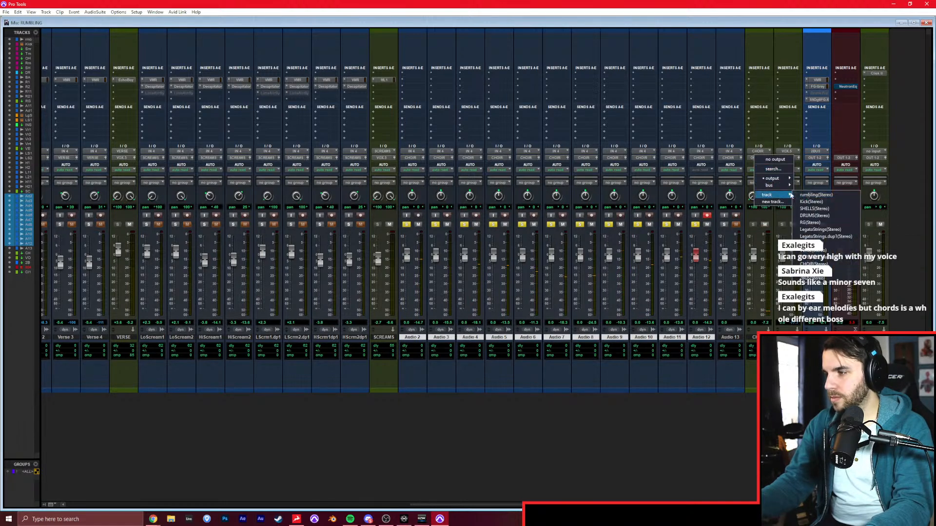
{"action": "left_click", "coordinate": [820, 270]}
{"action": "left_click", "coordinate": [783, 159]}
{"action": "mouse_move", "coordinate": [799, 195]}
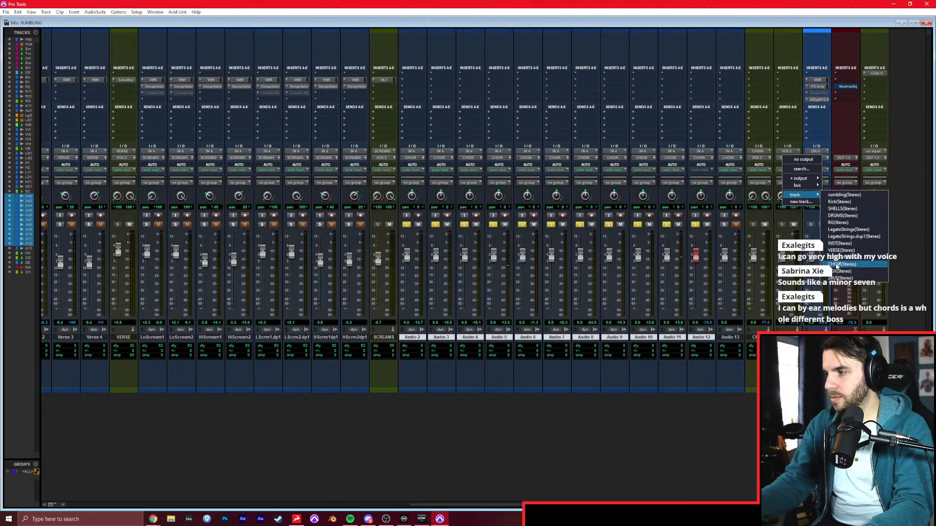
{"action": "left_click", "coordinate": [834, 272]}
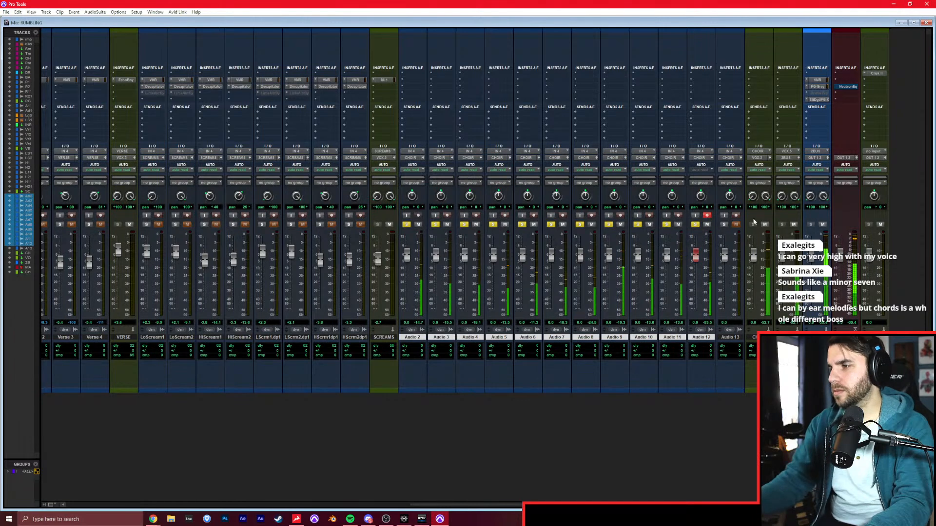
Lower the volume faders of Audio 2 through Audio 5 to between about -6 and -8 dB.
{"action": "left_click_drag", "start_coordinate": [409, 257], "coordinate": [437, 259]}
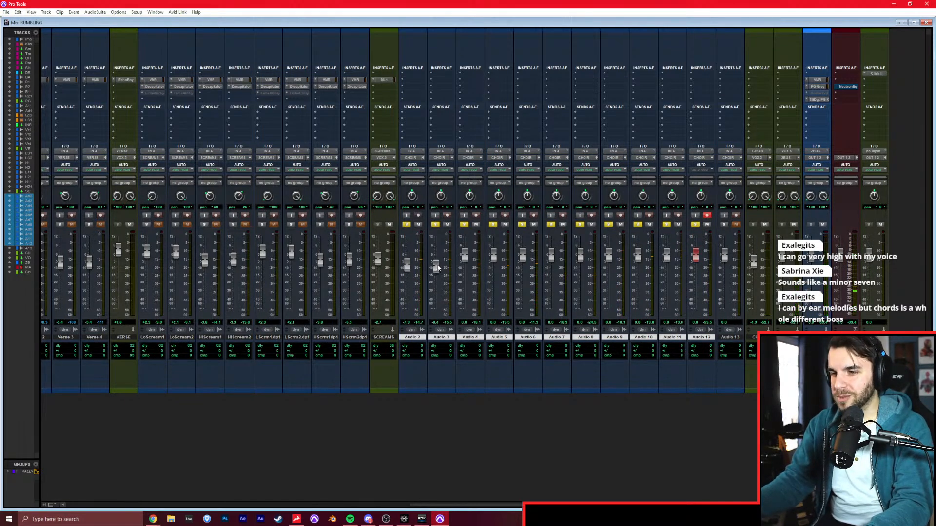
{"action": "left_click_drag", "start_coordinate": [494, 254], "coordinate": [494, 264]}
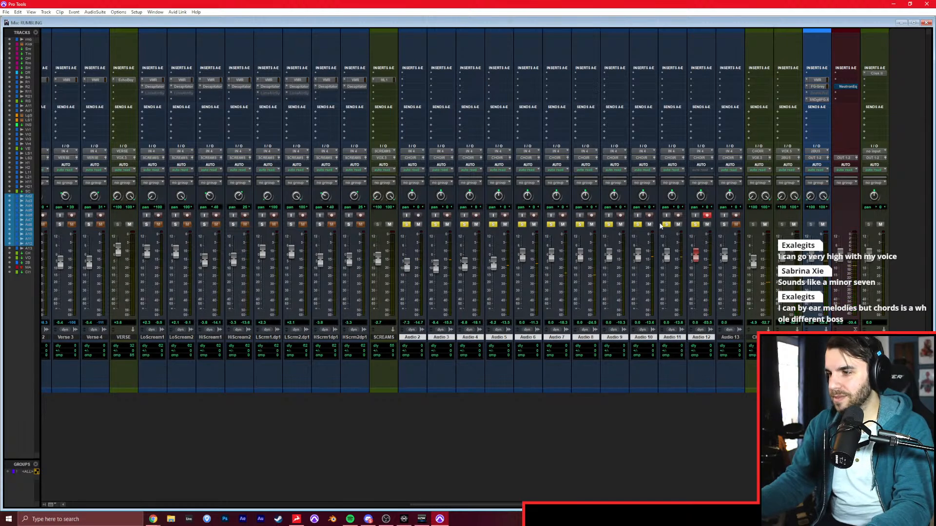
Disarm Audio 12 for recording and delete the unused Audio 13 track.
{"action": "left_click", "coordinate": [706, 215]}
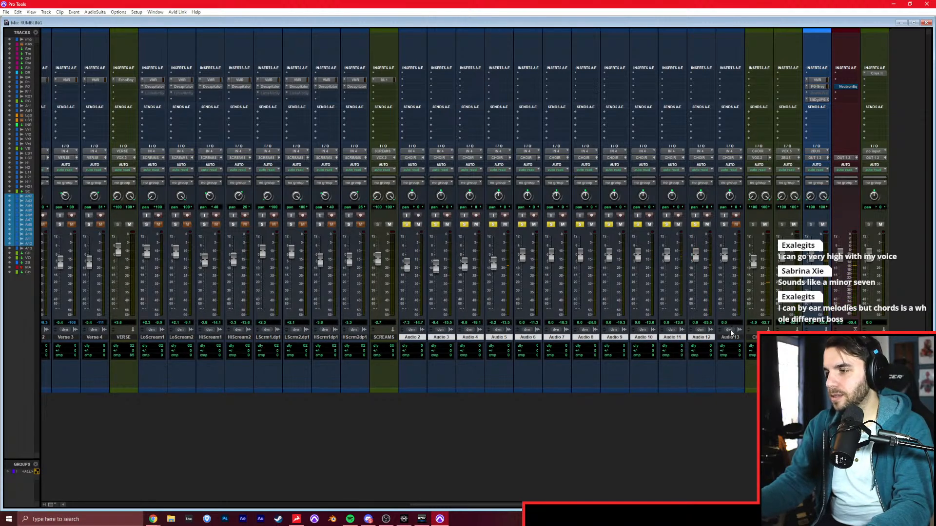
{"action": "right_click", "coordinate": [729, 337]}
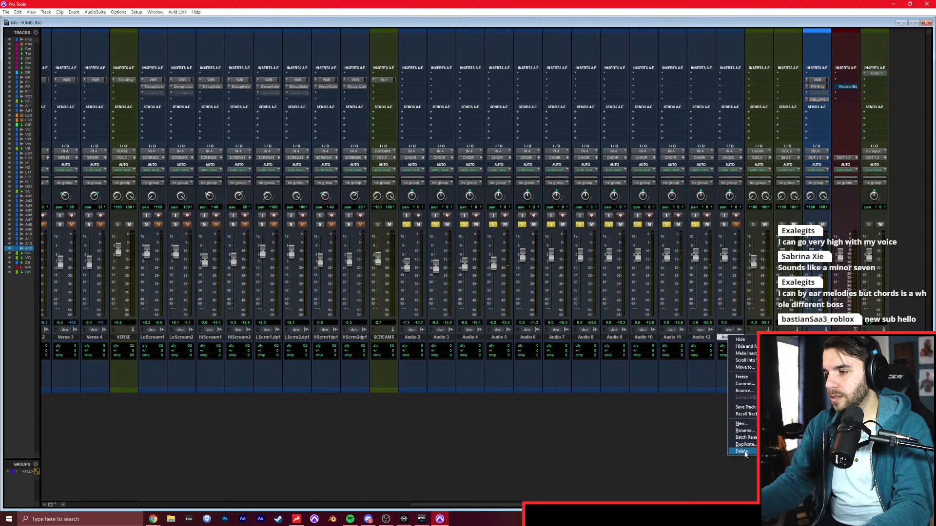
{"action": "left_click", "coordinate": [667, 379]}
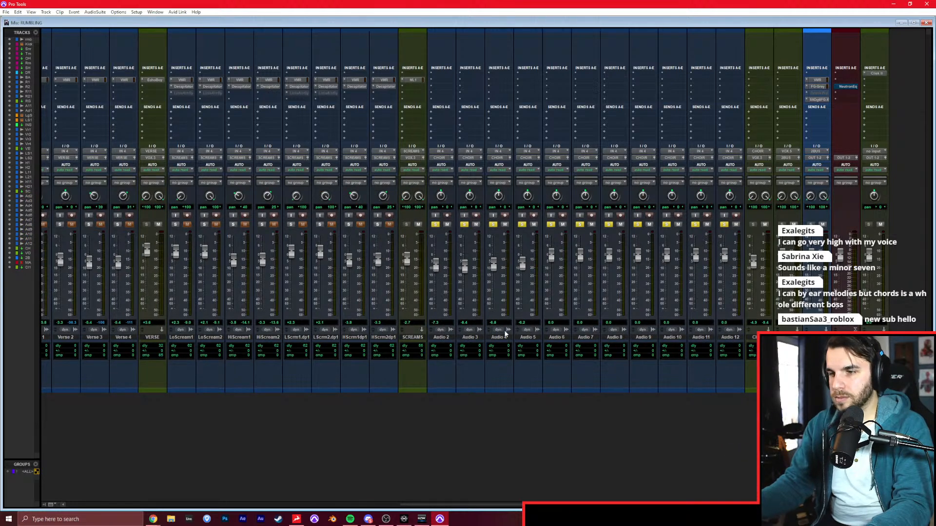
Select the recorded choir clips on all tracks from Audio 2 through Audio 12 in the Edit window.
{"action": "key", "text": "ctrl+equal"}
{"action": "left_click", "coordinate": [170, 183]}
{"action": "double_click", "coordinate": [169, 184]}
{"action": "key", "text": "r"}
{"action": "left_click", "coordinate": [184, 215], "text": "shift"}
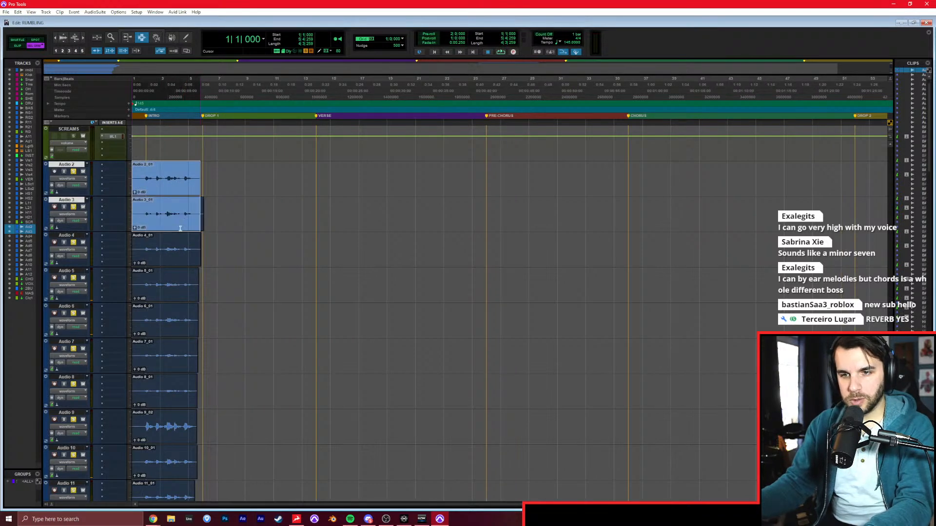
{"action": "left_click", "coordinate": [178, 250], "text": "shift"}
{"action": "left_click", "coordinate": [176, 281], "text": "shift"}
{"action": "left_click", "coordinate": [179, 317], "text": "shift"}
{"action": "left_click", "coordinate": [172, 349], "text": "shift"}
{"action": "left_click", "coordinate": [174, 385], "text": "shift"}
{"action": "left_click", "coordinate": [173, 417], "text": "shift"}
{"action": "scroll", "coordinate": [173, 417], "scroll_direction": "down", "scroll_amount": 3}
{"action": "left_click", "coordinate": [180, 358], "text": "shift"}
{"action": "left_click", "coordinate": [182, 385], "text": "shift"}
{"action": "left_click", "coordinate": [176, 426], "text": "shift"}
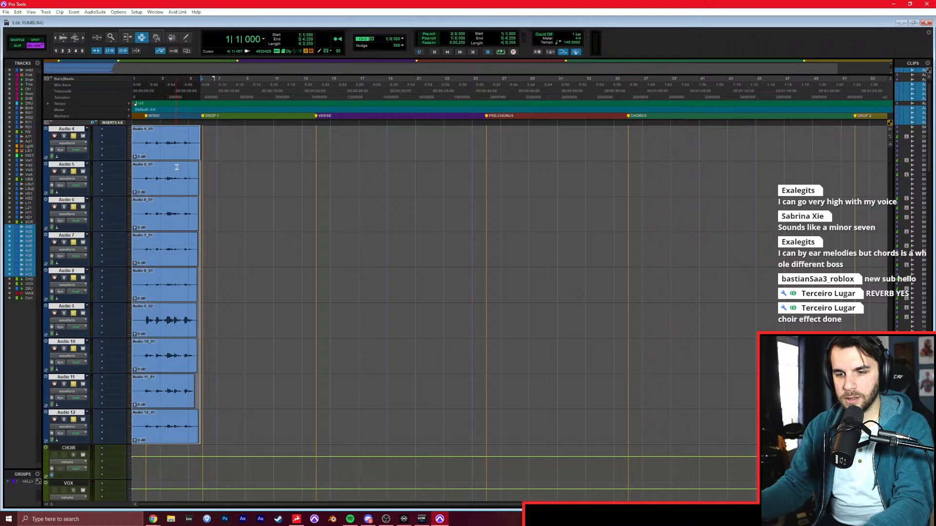
Normalize the selected choir clips with AudioSuite, clip by clip in mono mode, to a 0.0 dB peak level.
{"action": "left_click", "coordinate": [95, 11]}
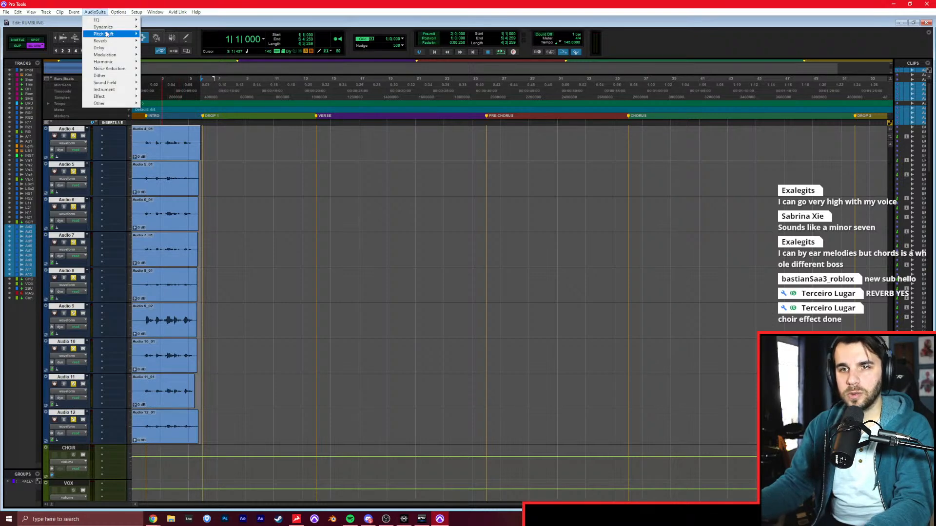
{"action": "mouse_move", "coordinate": [132, 104]}
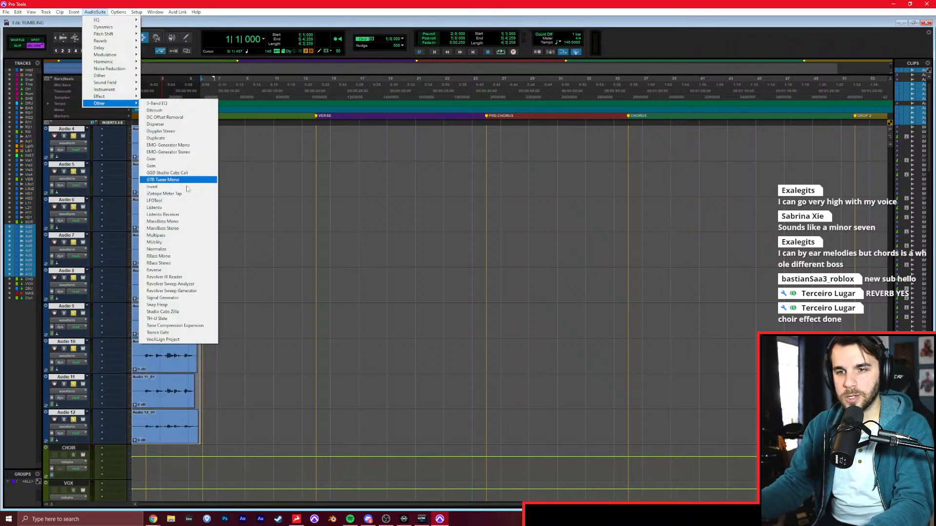
{"action": "left_click", "coordinate": [167, 249]}
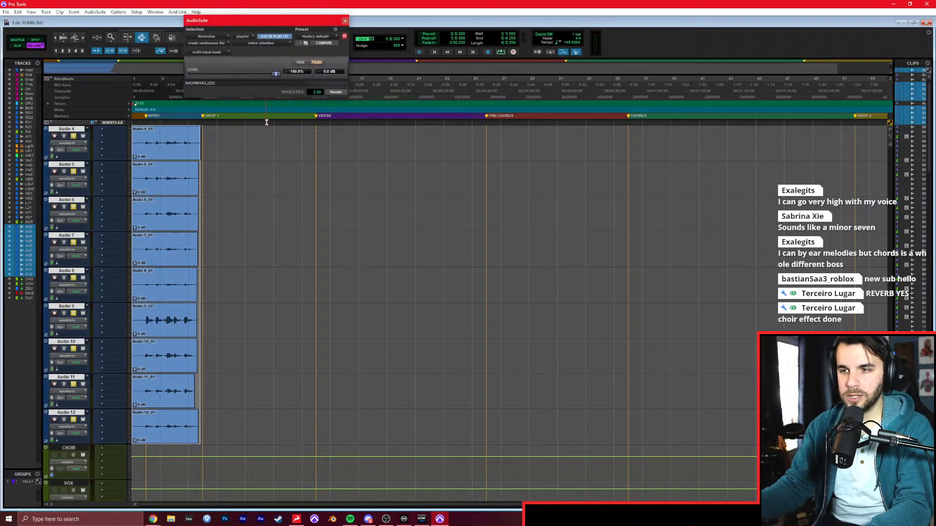
{"action": "left_click_drag", "start_coordinate": [259, 22], "coordinate": [289, 78]}
{"action": "left_click", "coordinate": [297, 100]}
{"action": "left_click", "coordinate": [291, 108]}
{"action": "left_click", "coordinate": [367, 150]}
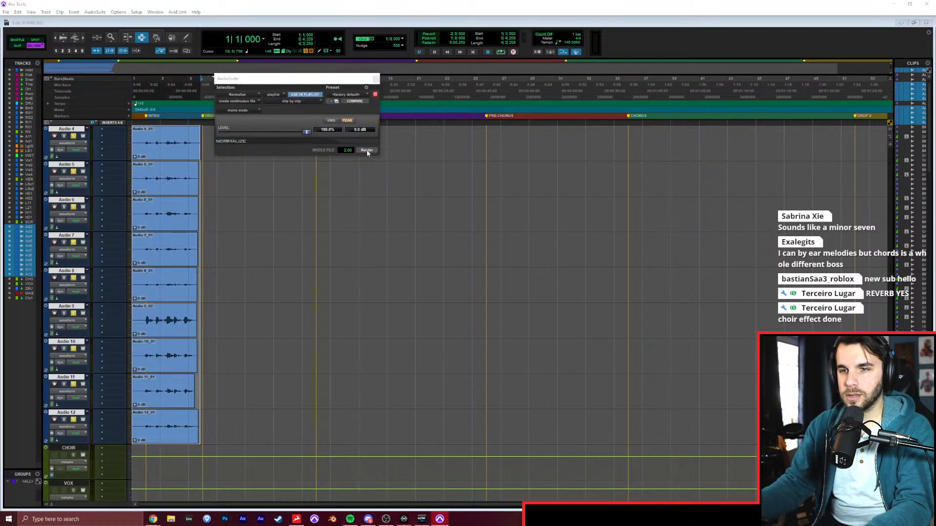
{"action": "scroll", "coordinate": [200, 236], "scroll_direction": "up", "scroll_amount": 3}
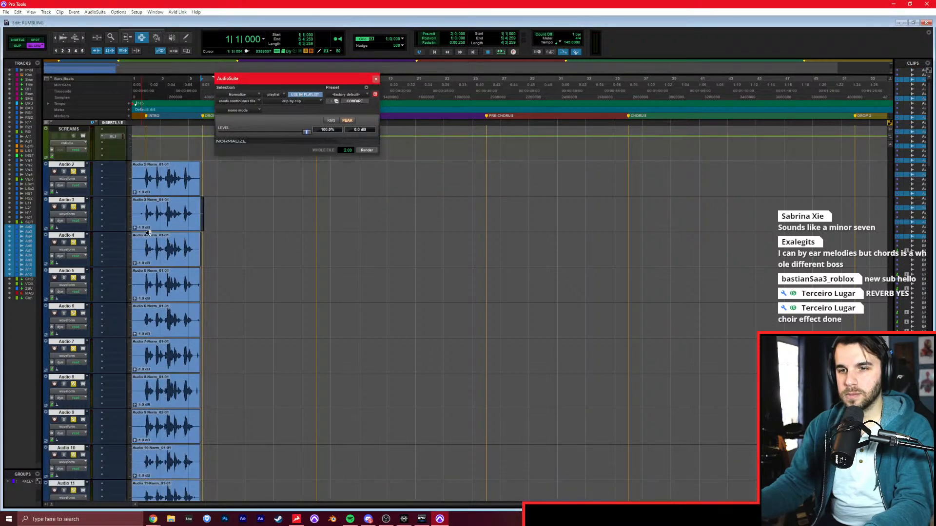
Insert ValhallaVintageVerb on the CHOIR aux track.
{"action": "key", "text": "ctrl+equal"}
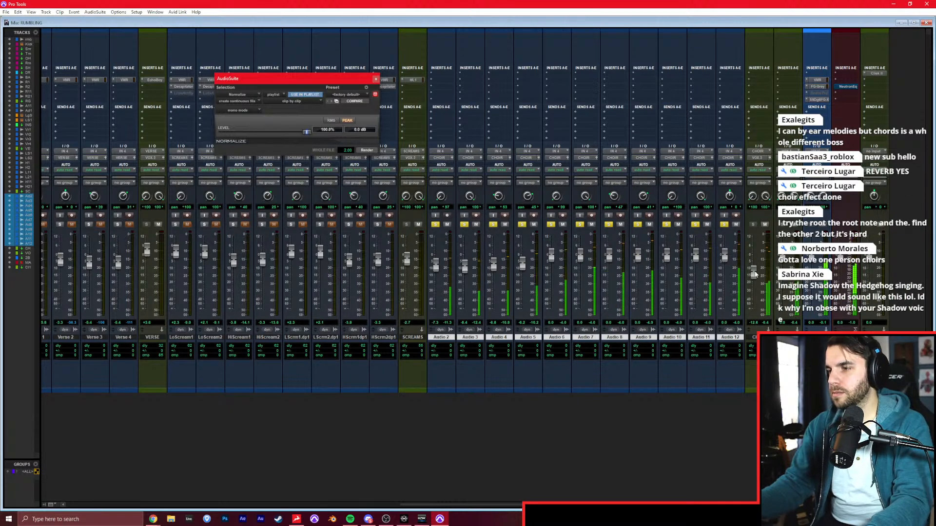
{"action": "left_click", "coordinate": [764, 89]}
{"action": "type", "text": "valh"}
{"action": "key", "text": "Down"}
{"action": "key", "text": "Return"}
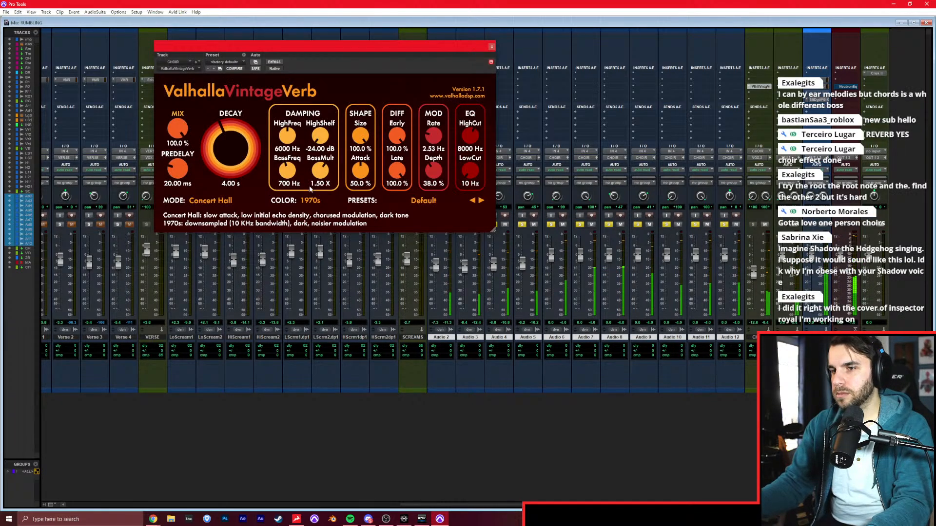
Set the choir reverb's color to NOW, decay to 1.22 s and mix to 20%, and close the plug-in.
{"action": "left_click", "coordinate": [310, 204]}
{"action": "left_click", "coordinate": [314, 234]}
{"action": "left_click_drag", "start_coordinate": [246, 171], "coordinate": [240, 179]}
{"action": "left_click_drag", "start_coordinate": [178, 129], "coordinate": [236, 162]}
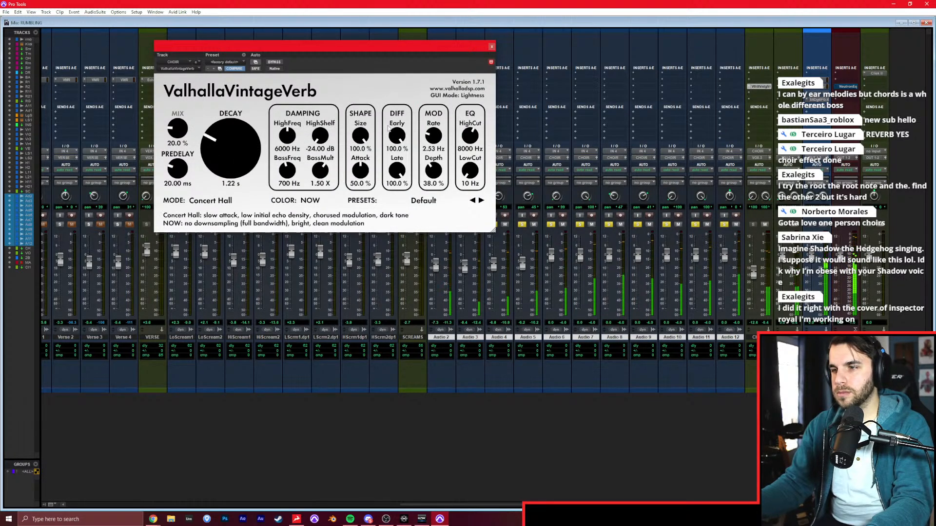
{"action": "left_click", "coordinate": [492, 48]}
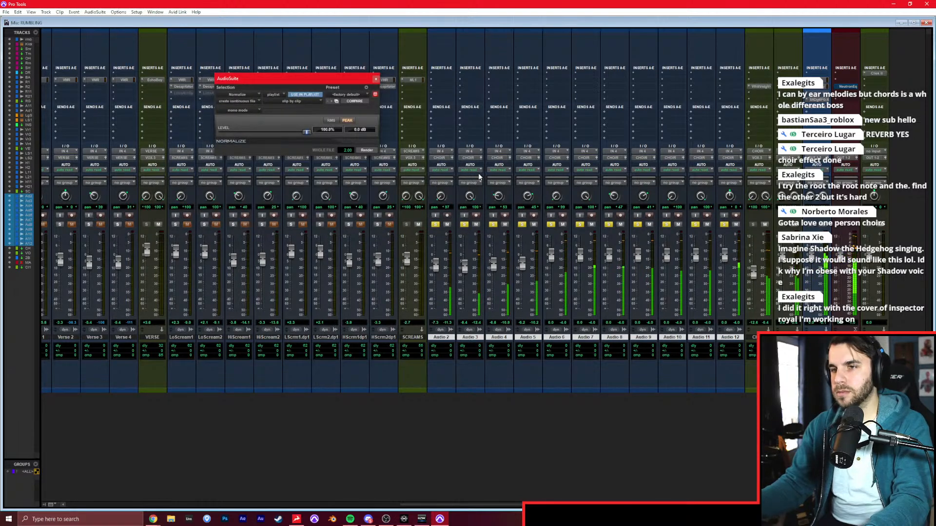
Stop playback and group Audio 2 through Audio 12 as a Mix/Edit group named CHOIR.
{"action": "key", "text": "ctrl+equal"}
{"action": "key", "text": "t"}
{"action": "key", "text": "t"}
{"action": "key", "text": "t"}
{"action": "key", "text": "space"}
{"action": "key", "text": "ctrl+g"}
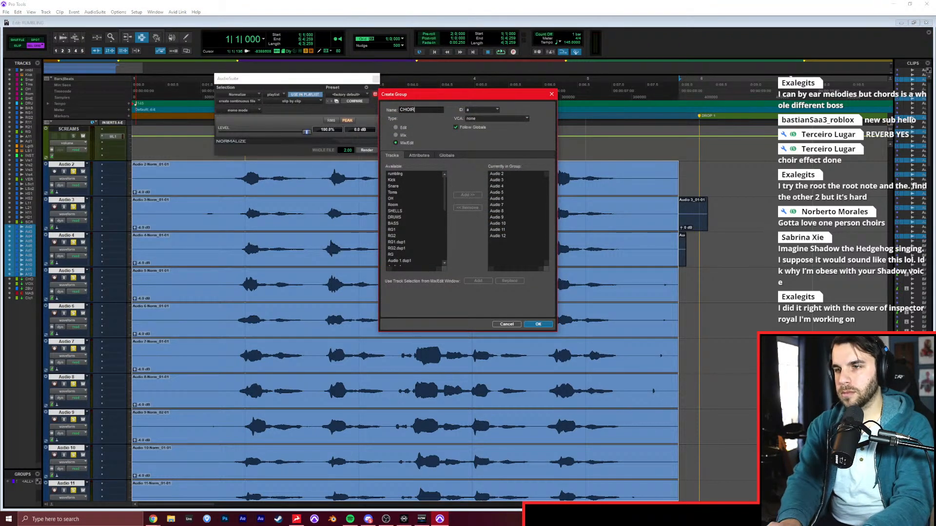
{"action": "key", "text": "Return"}
Trim the grouped choir clips to start at about 1|4|387 and end after the last note, deleting the leftover tail clips.
{"action": "key", "text": "F2"}
{"action": "left_click", "coordinate": [217, 186]}
{"action": "left_click", "coordinate": [229, 179]}
{"action": "key", "text": "a"}
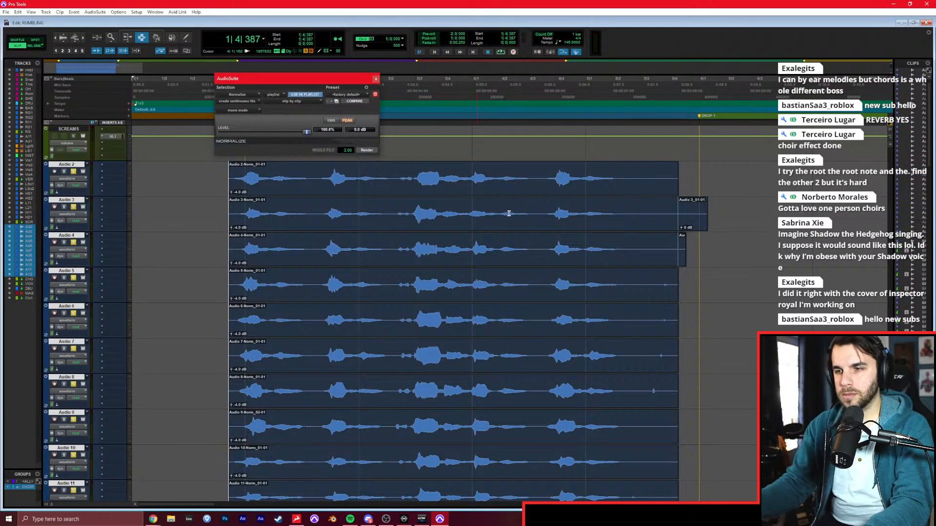
{"action": "left_click", "coordinate": [630, 186]}
{"action": "key", "text": "s"}
{"action": "left_click_drag", "start_coordinate": [662, 219], "coordinate": [745, 220]}
{"action": "key", "text": "Delete"}
Play the trimmed choir from just before its first note and close the Normalize window.
{"action": "left_click", "coordinate": [168, 246]}
{"action": "key", "text": "space"}
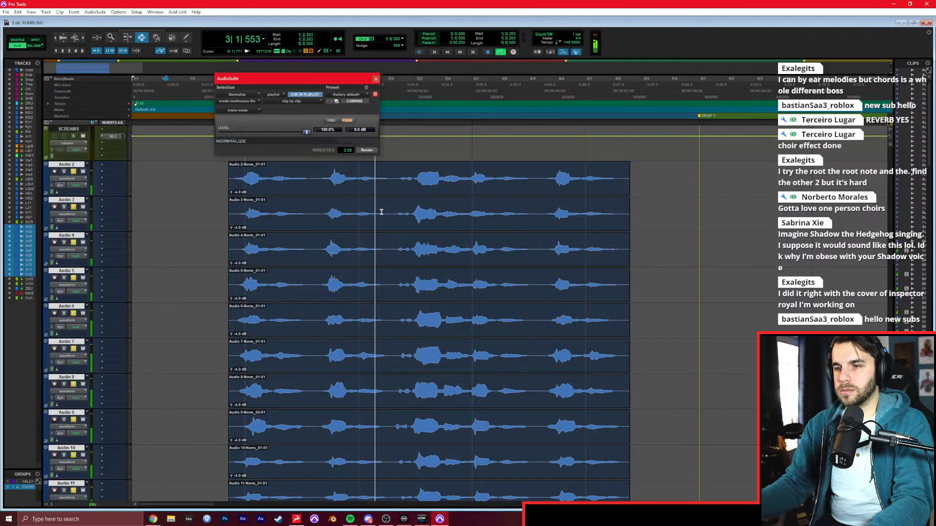
{"action": "left_click", "coordinate": [376, 79]}
Insert Virtual Mix Rack on Audio 2, close its plug-in window and select only that track.
{"action": "key", "text": "ctrl+equal"}
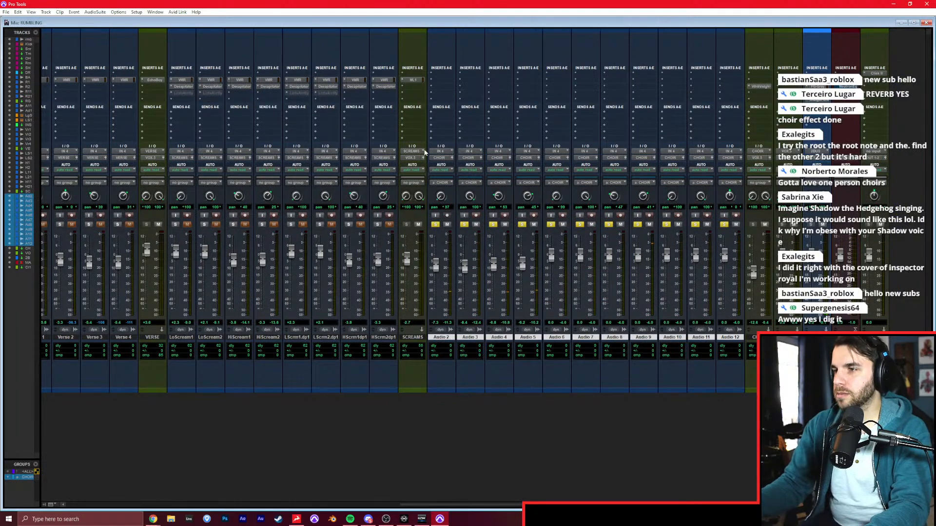
{"action": "left_click", "coordinate": [442, 81]}
{"action": "type", "text": "virt"}
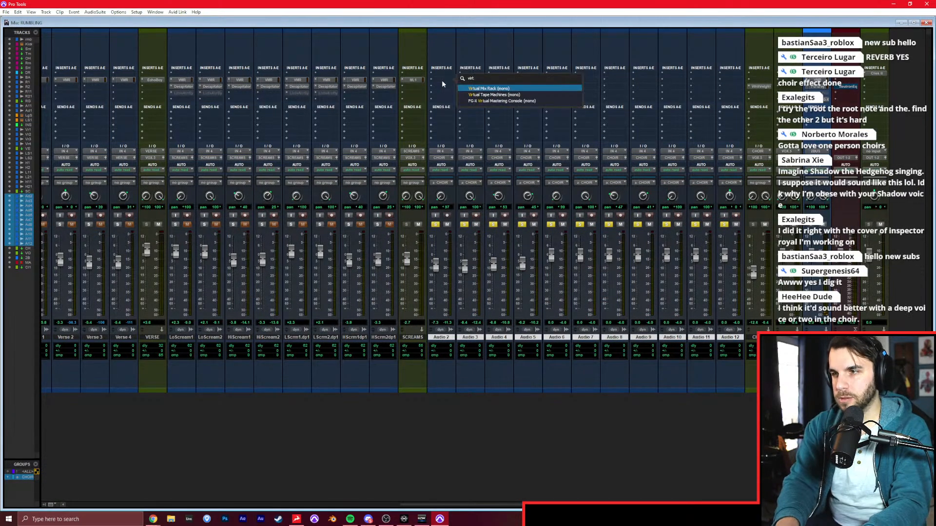
{"action": "key", "text": "Return"}
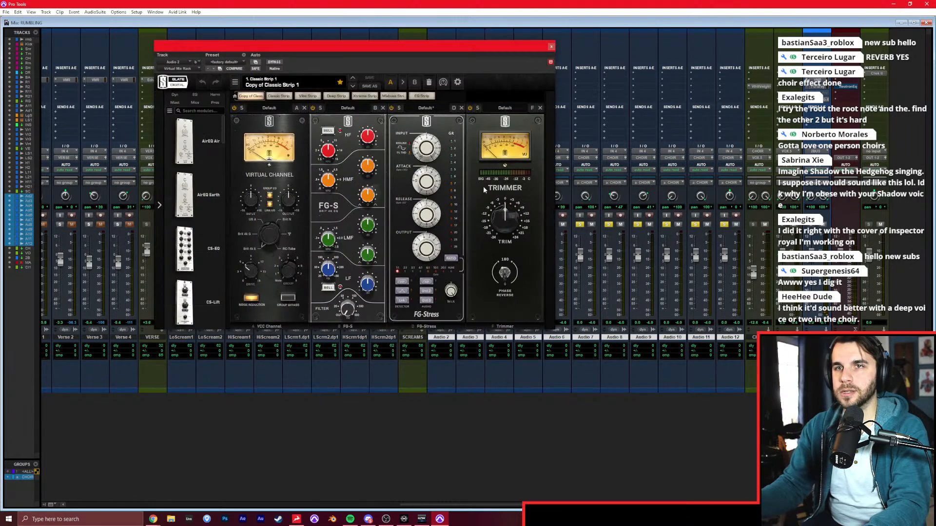
{"action": "left_click", "coordinate": [551, 47]}
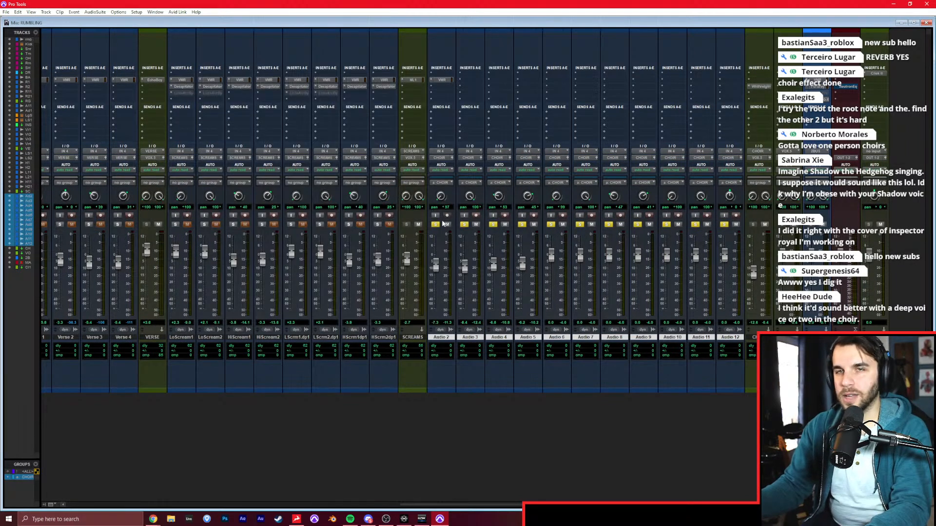
{"action": "left_click", "coordinate": [442, 338]}
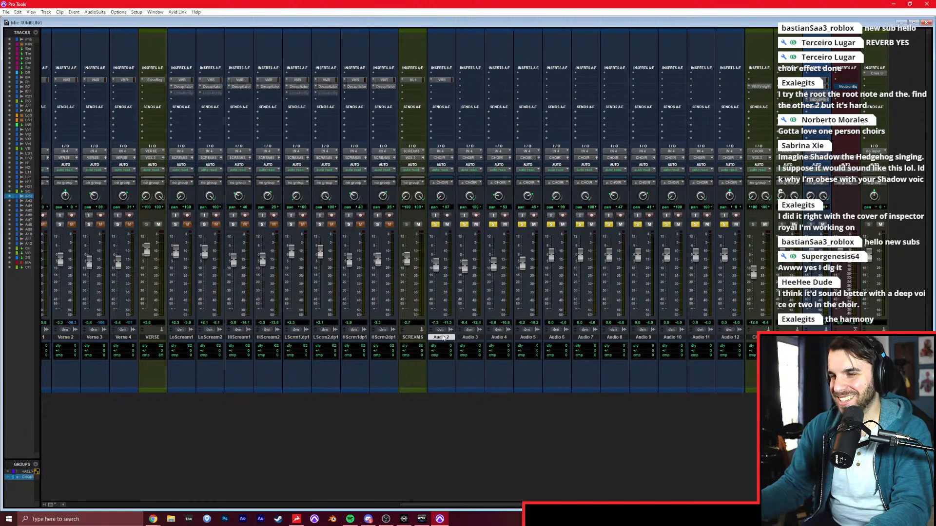
Duplicate tracks Audio 2 through Audio 5 without their clips, and return to the Edit window.
{"action": "left_click", "coordinate": [523, 337], "text": "shift"}
{"action": "right_click", "coordinate": [522, 337]}
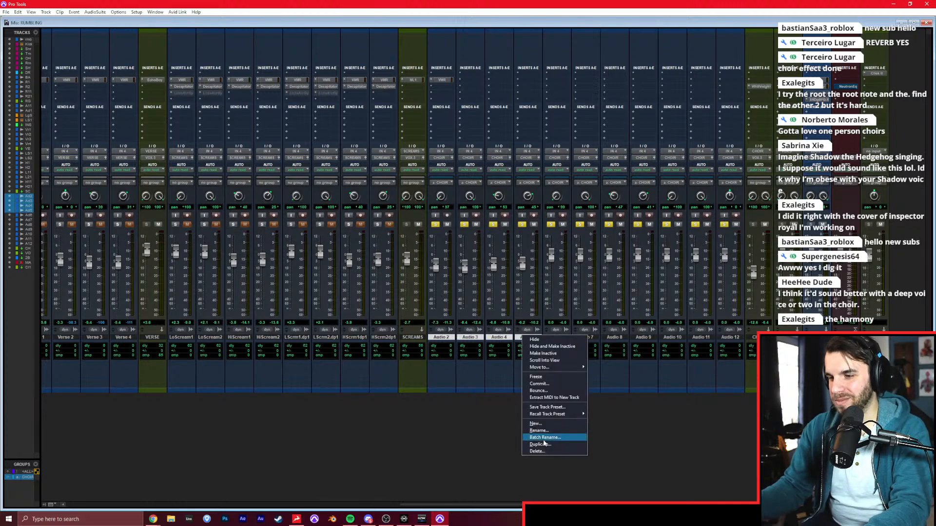
{"action": "left_click", "coordinate": [536, 444]}
{"action": "left_click", "coordinate": [488, 246]}
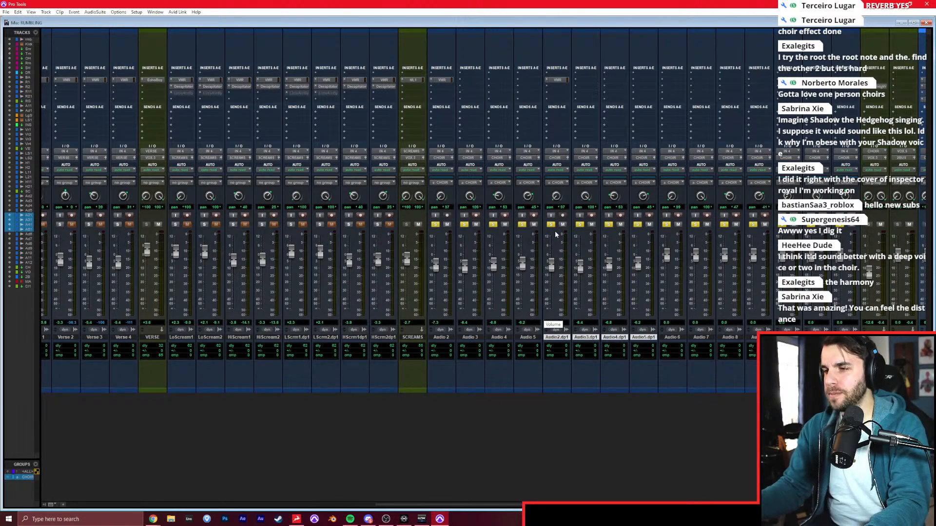
{"action": "key", "text": "ctrl+equal"}
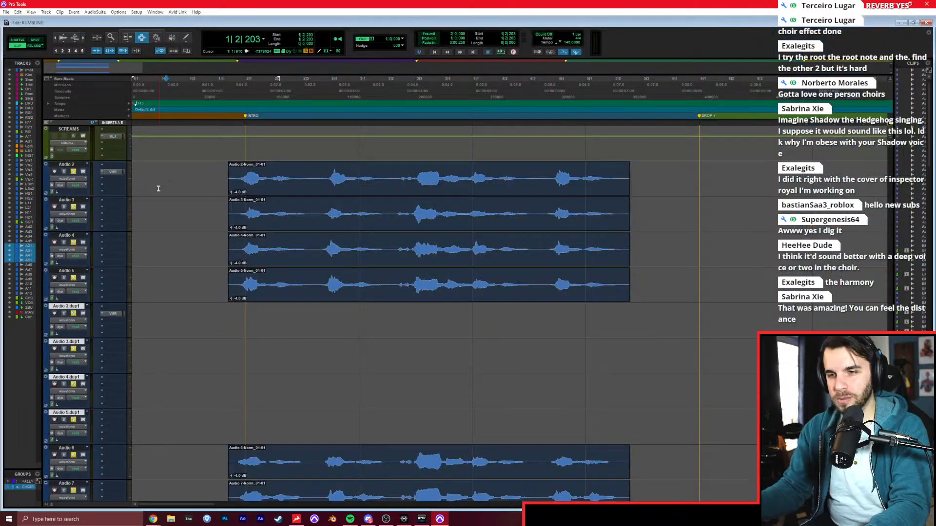
Play the choir from about 1|4|869, solo only Audio 2 to hear that voice alone, and stop playback.
{"action": "left_click", "coordinate": [243, 174]}
{"action": "key", "text": "space"}
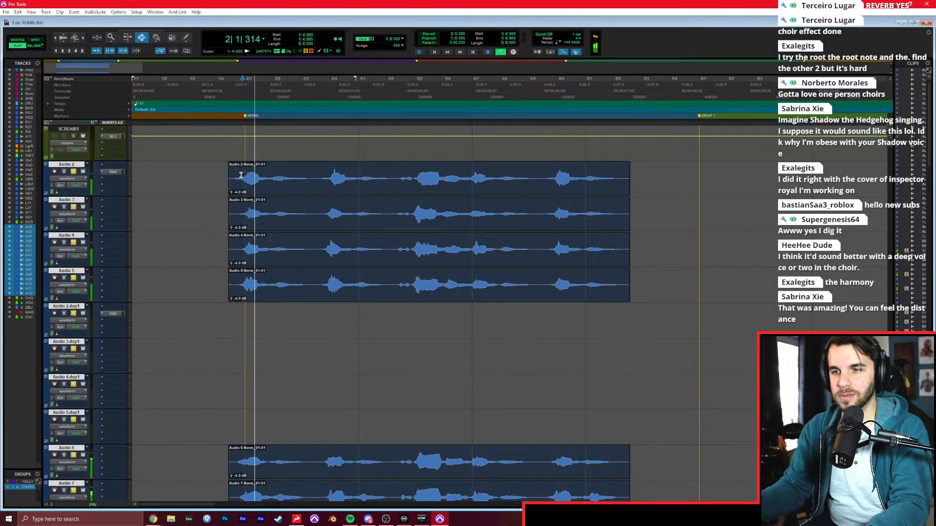
{"action": "key", "text": "space"}
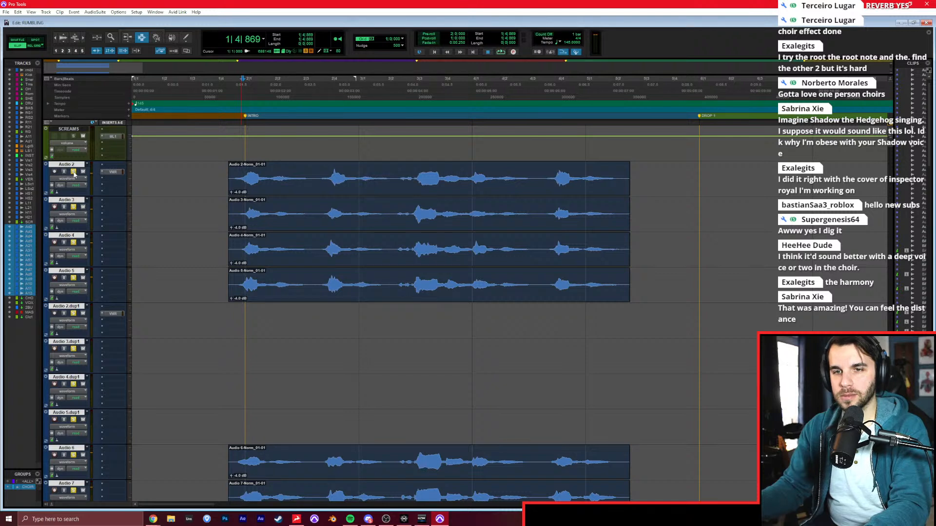
{"action": "key", "text": "space"}
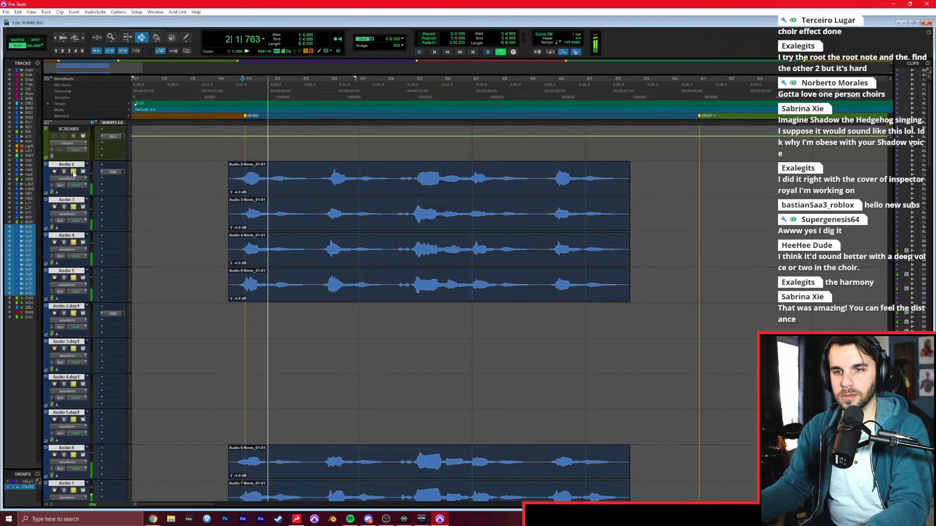
{"action": "left_click", "coordinate": [73, 172]}
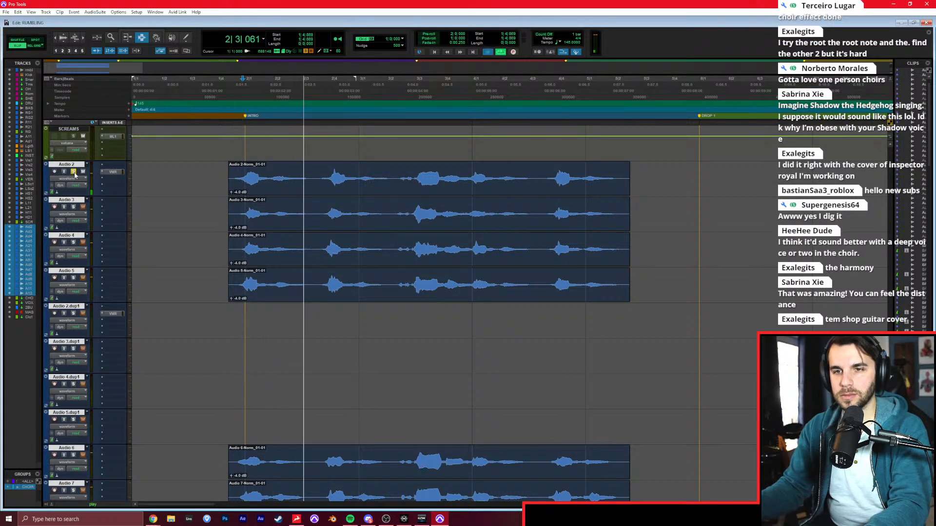
{"action": "key", "text": "space"}
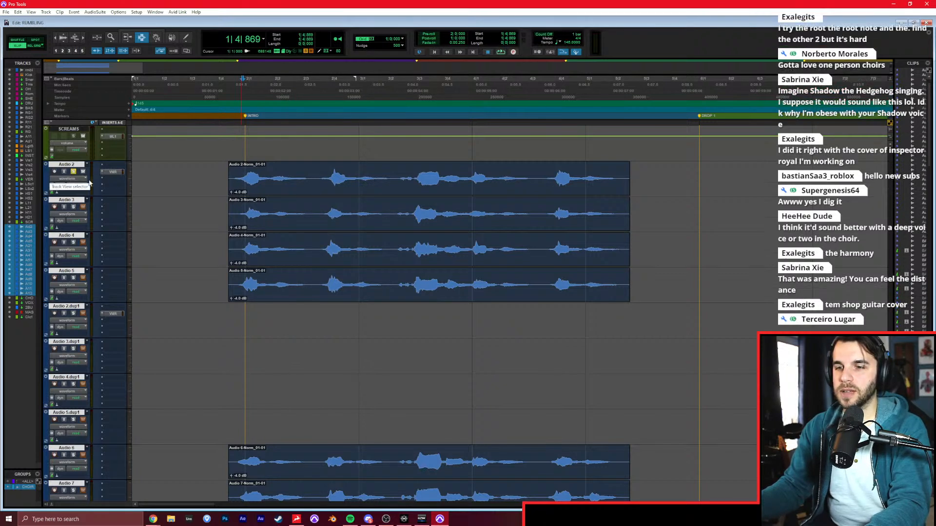
Clear the Audio 2 solo and record-arm only Audio 2, with the playback position at 1|1|000.
{"action": "left_click", "coordinate": [220, 311]}
{"action": "left_click", "coordinate": [55, 314]}
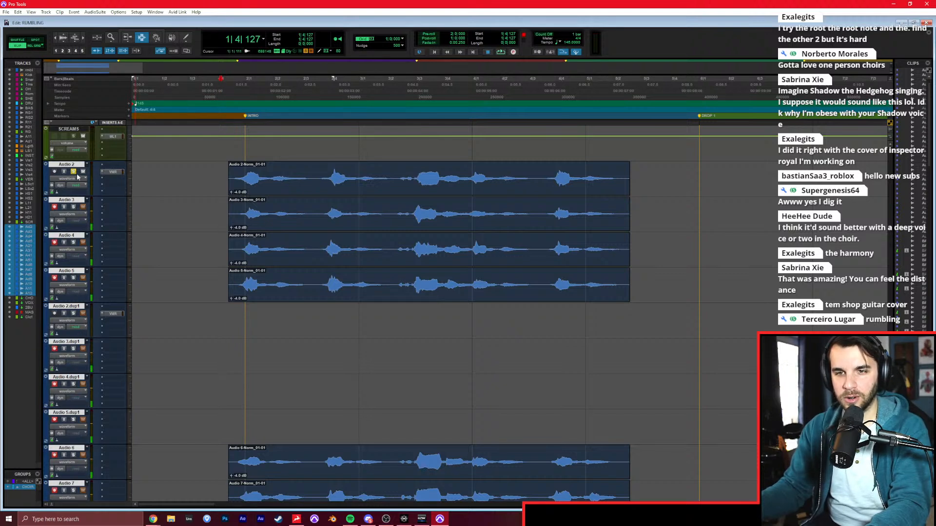
{"action": "left_click", "coordinate": [55, 206]}
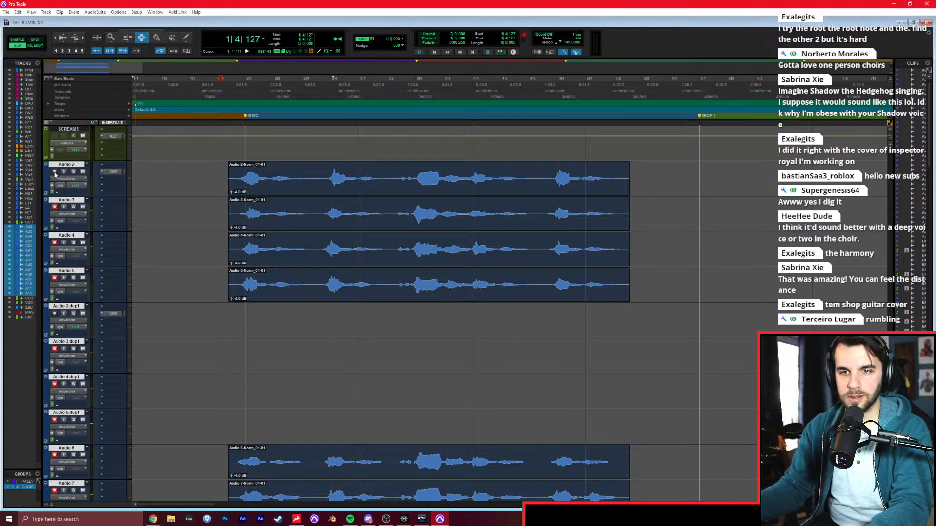
{"action": "key", "text": "ctrl+equal"}
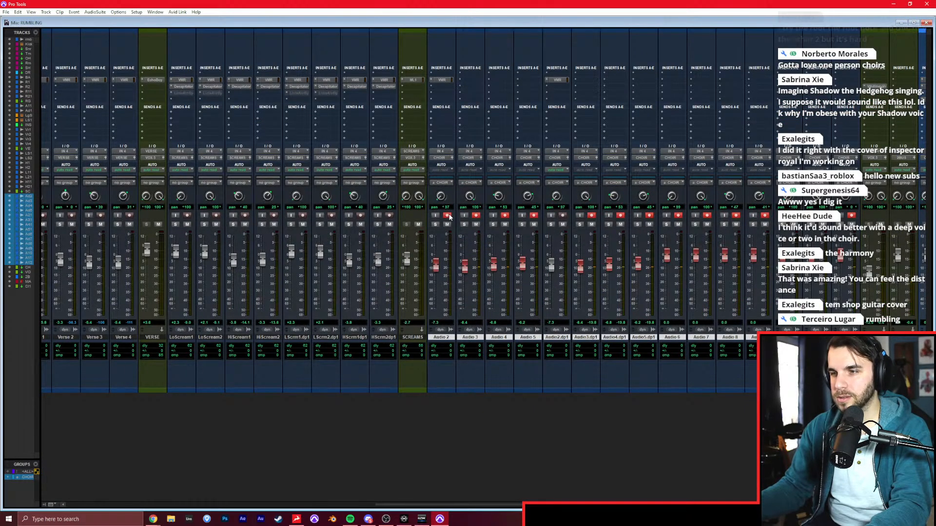
{"action": "key", "text": "ctrl+equal"}
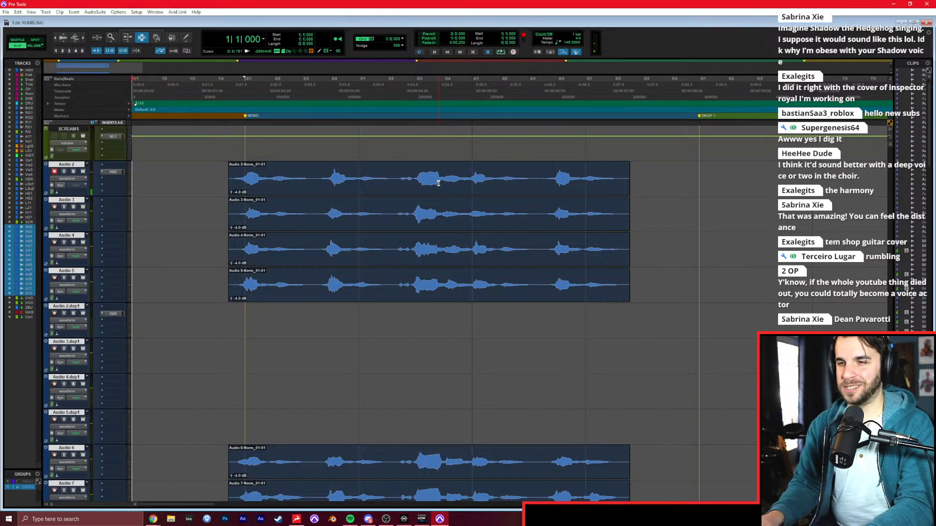
Record new full takes from 1|1|000 over Audio 2, Audio 3, Audio 4 and Audio 5, arming one track at a time.
{"action": "key", "text": "ctrl+space"}
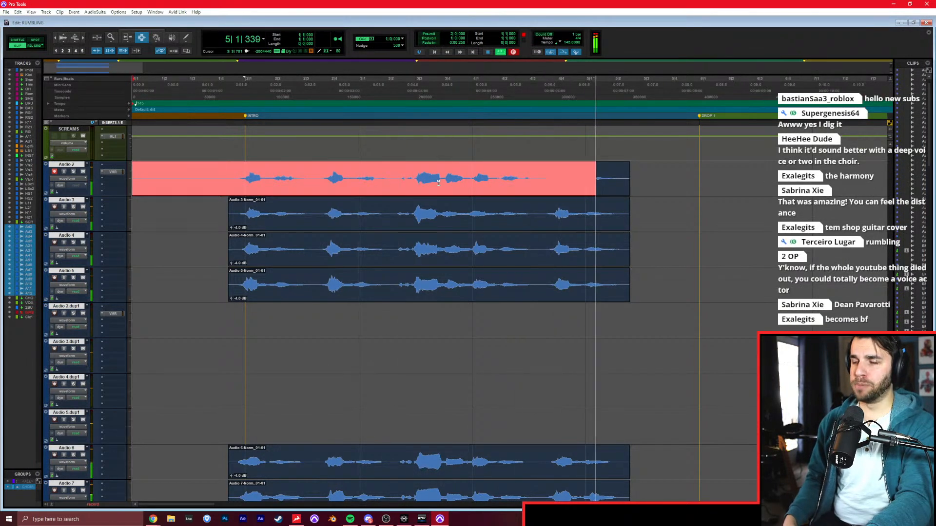
{"action": "key", "text": "space"}
{"action": "left_click", "coordinate": [55, 172]}
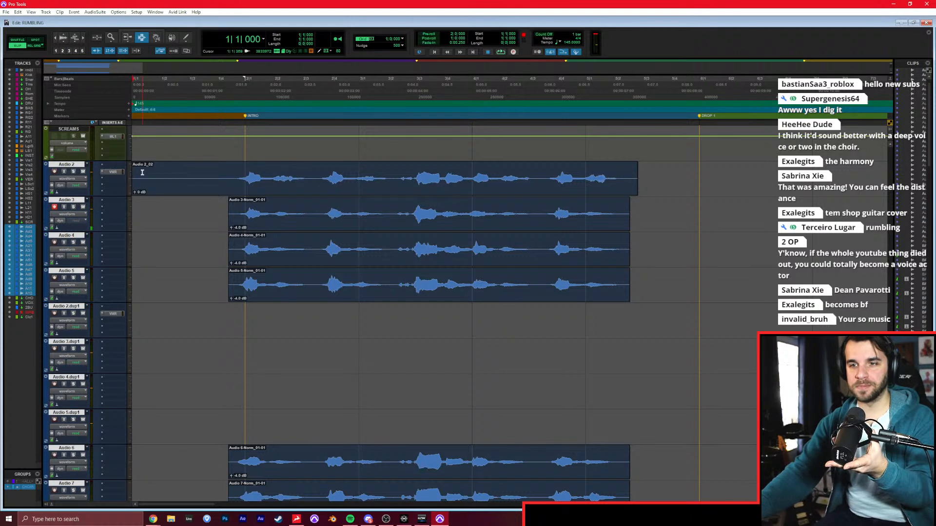
{"action": "key", "text": "ctrl+space"}
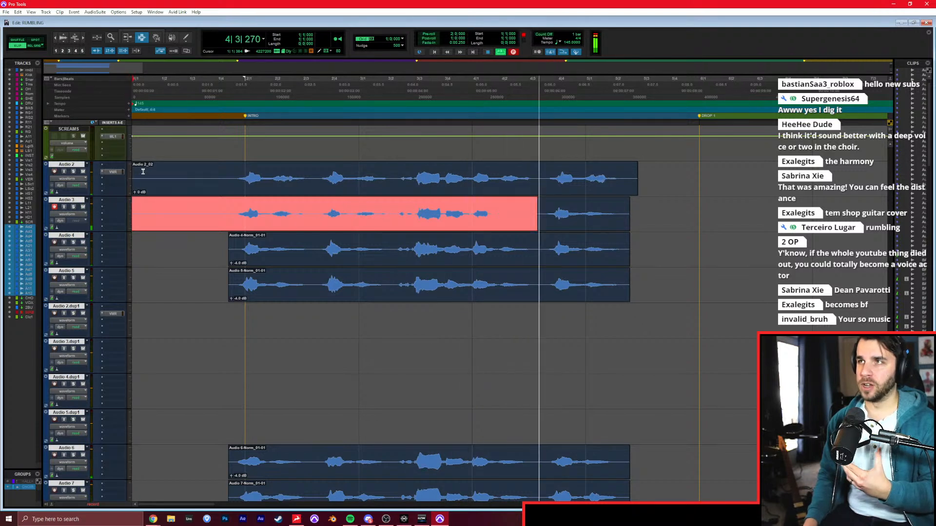
{"action": "key", "text": "ctrl+period"}
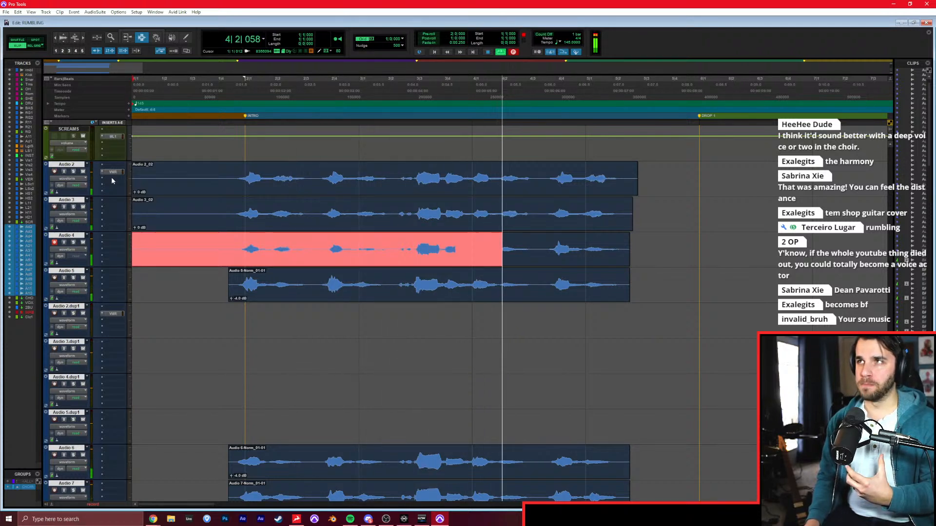
{"action": "key", "text": "space"}
{"action": "left_click", "coordinate": [54, 243]}
{"action": "key", "text": "ctrl+space"}
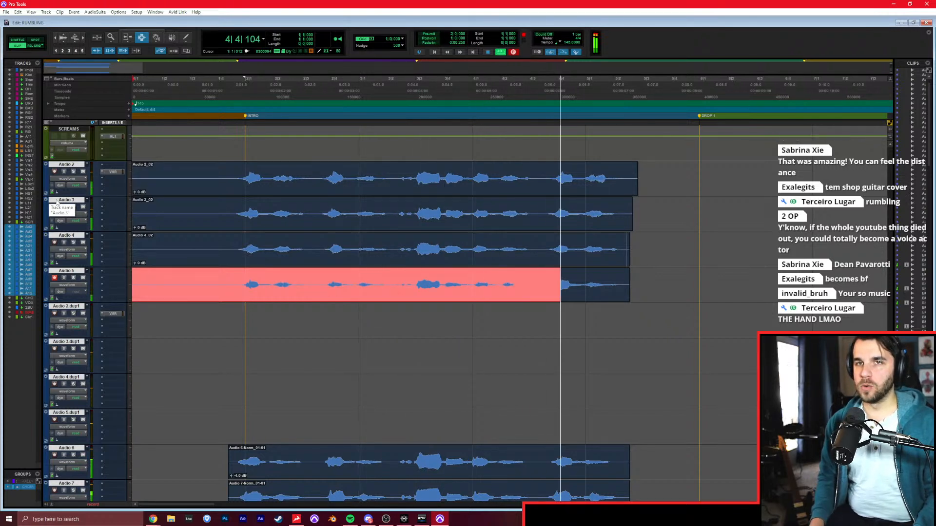
{"action": "key", "text": "space"}
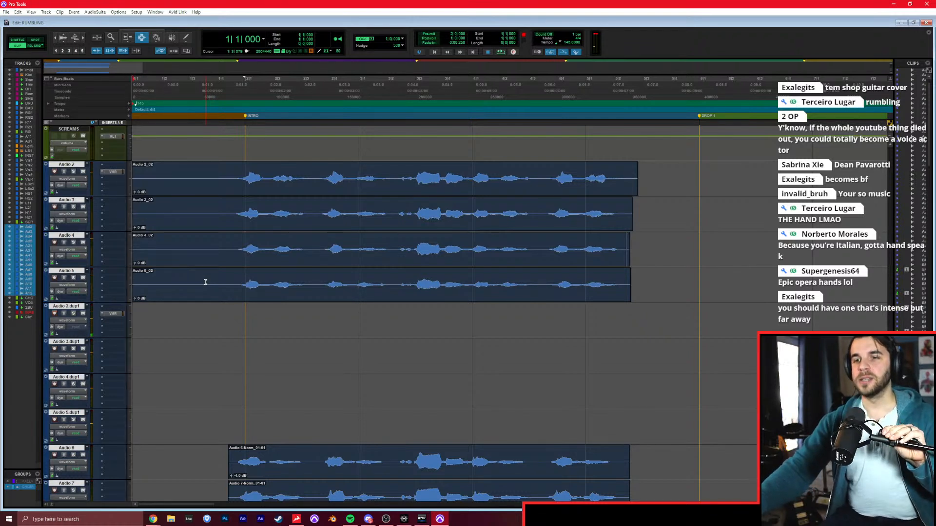
Record takes from 1|1|000 on the empty duplicate tracks Audio 2.dup1 and Audio 3.dup1, one after the other.
{"action": "key", "text": "ctrl+space"}
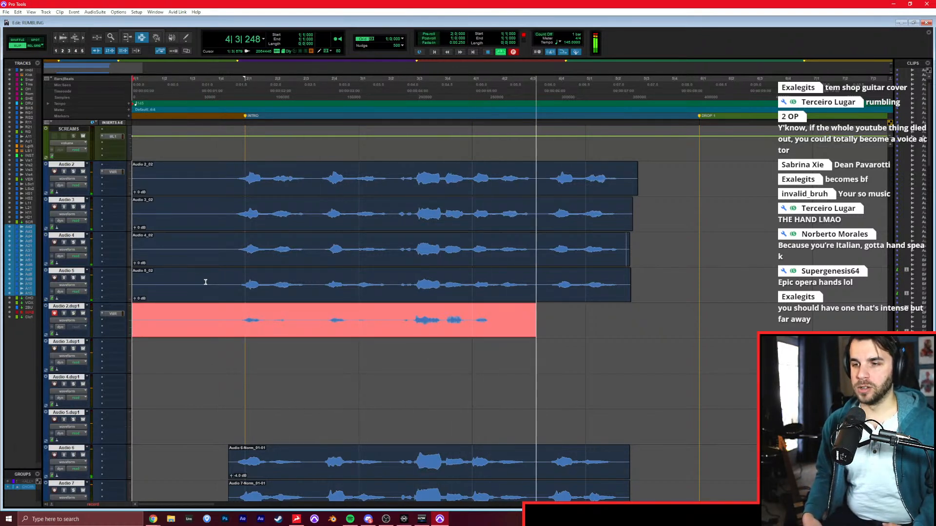
{"action": "key", "text": "space"}
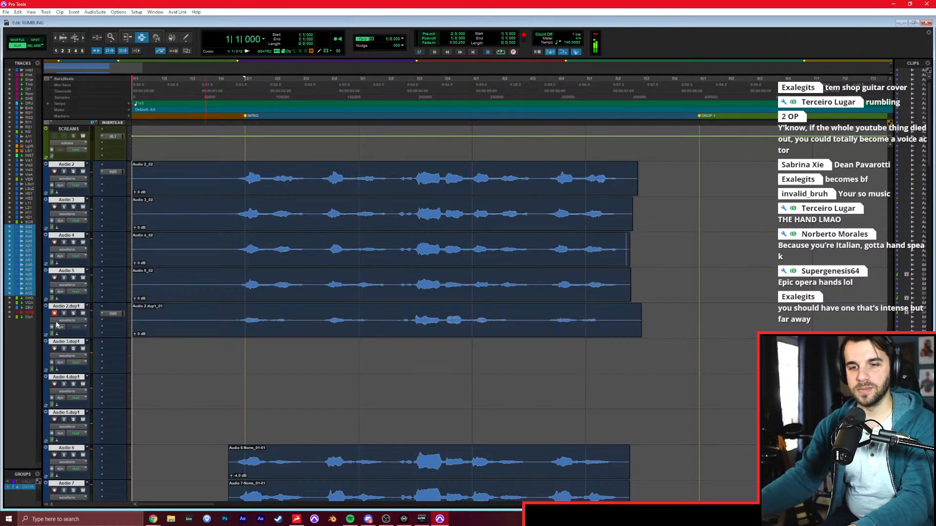
{"action": "left_click", "coordinate": [53, 314]}
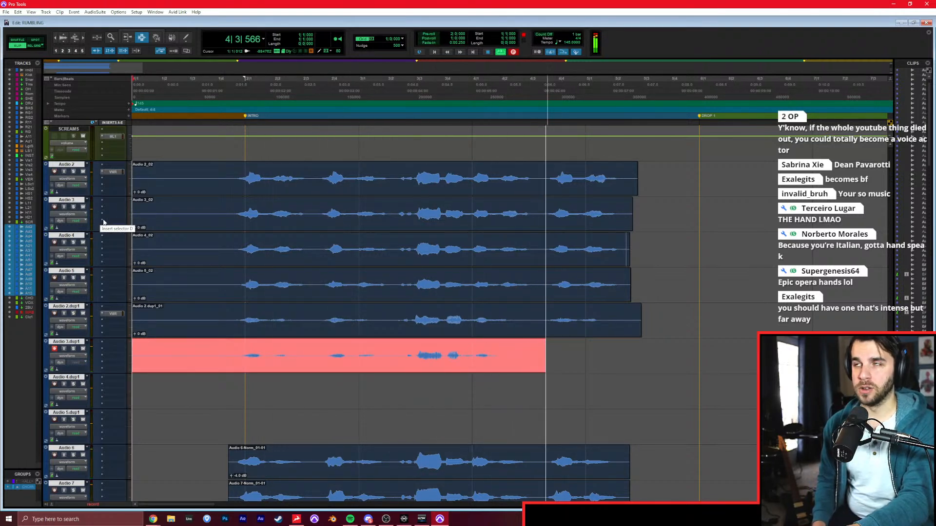
{"action": "key", "text": "space"}
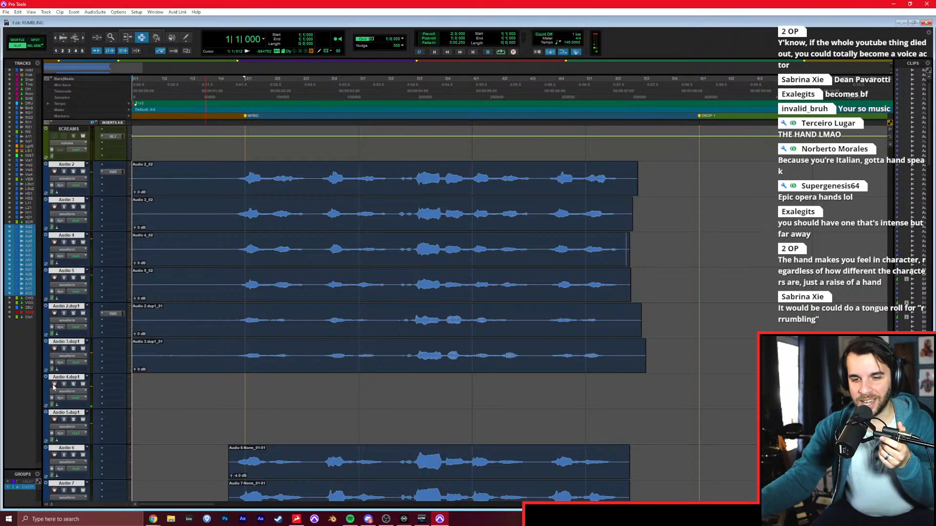
Record new full takes from 1|1|000 over Audio 6, Audio 7, Audio 8 and Audio 9, arming one track at a time.
{"action": "scroll", "coordinate": [117, 320], "scroll_direction": "down", "scroll_amount": 6}
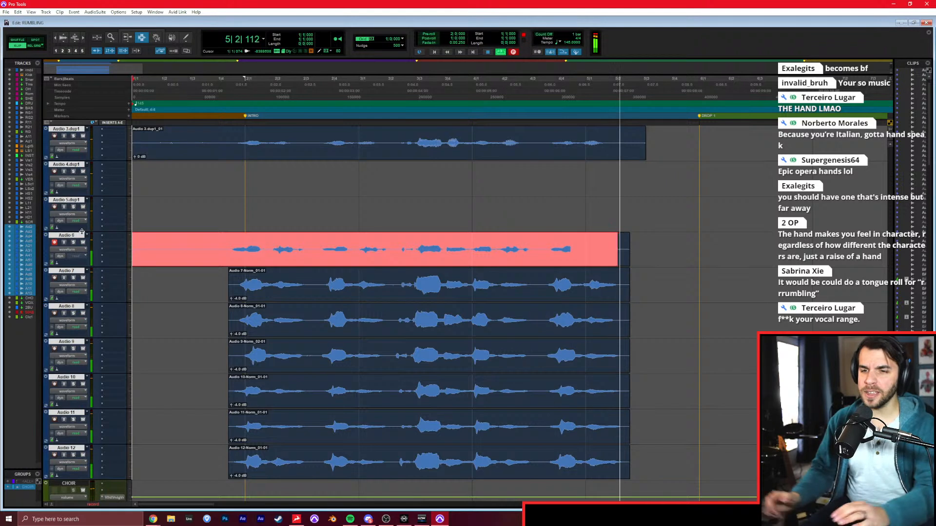
{"action": "key", "text": "space"}
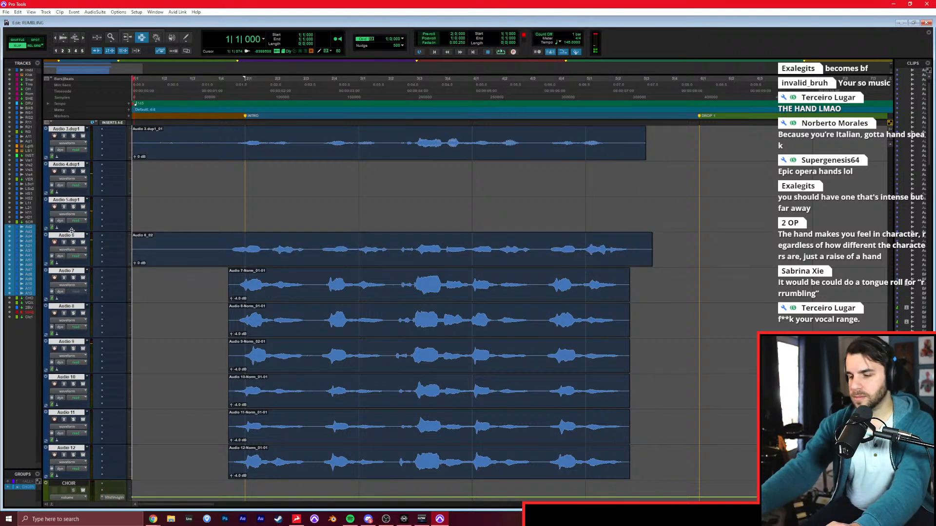
{"action": "key", "text": "ctrl+space"}
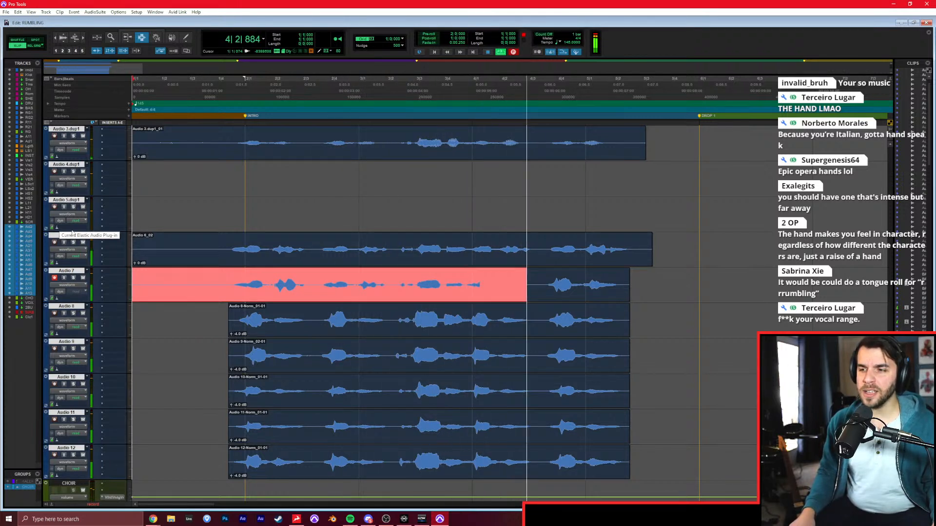
{"action": "key", "text": "ctrl+period"}
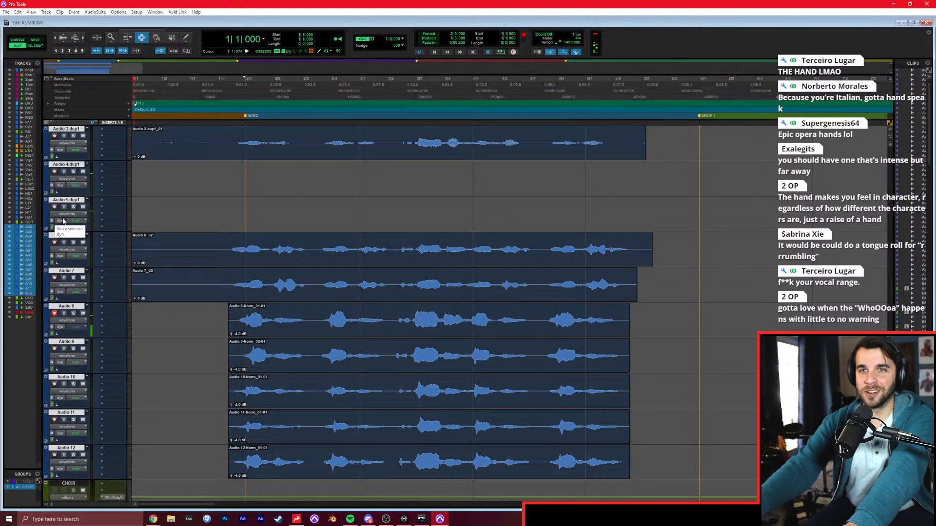
{"action": "key", "text": "ctrl+space"}
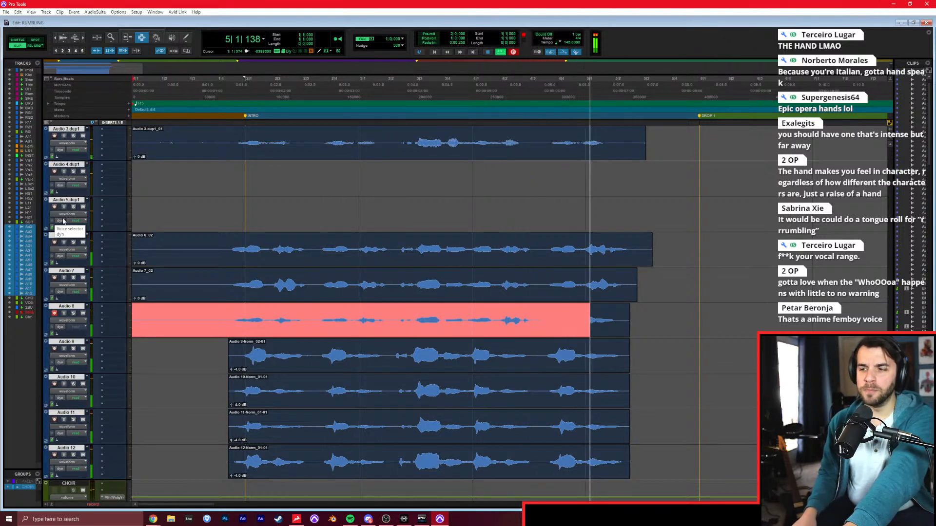
{"action": "key", "text": "ctrl+period"}
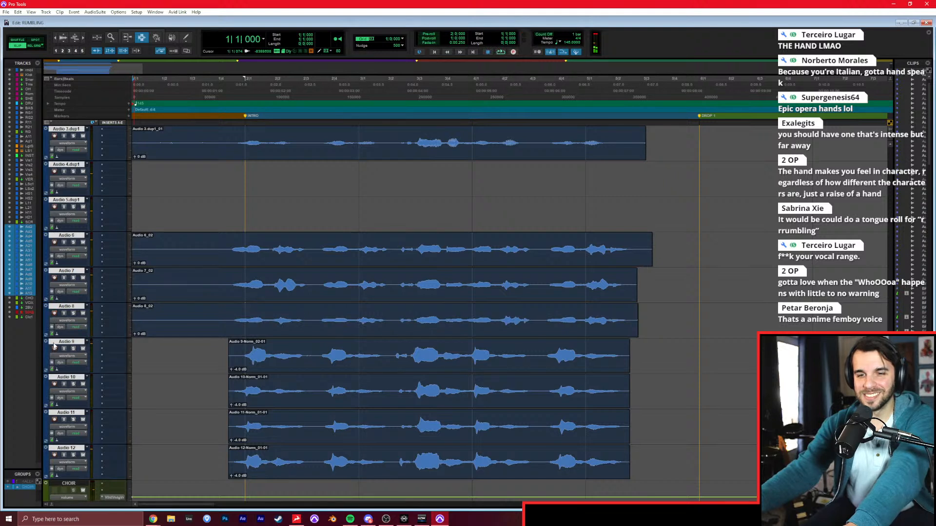
{"action": "key", "text": "ctrl+space"}
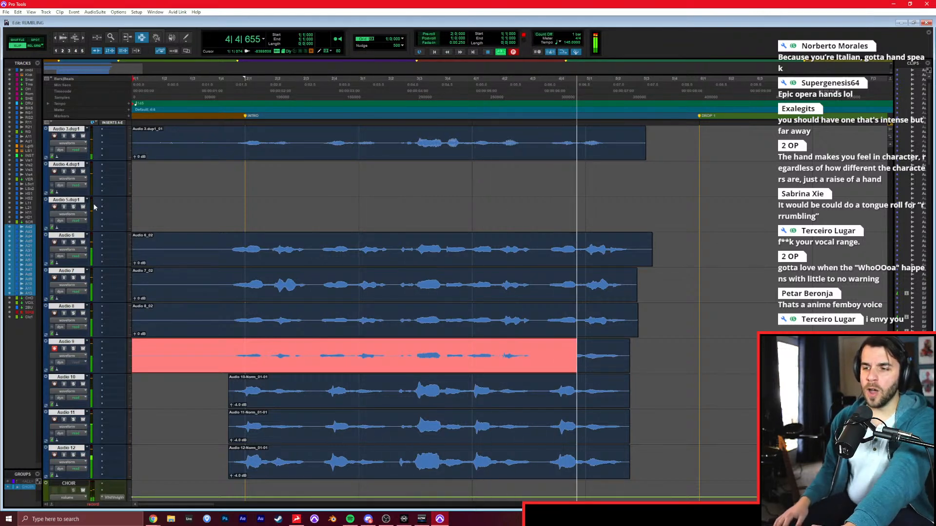
{"action": "key", "text": "space"}
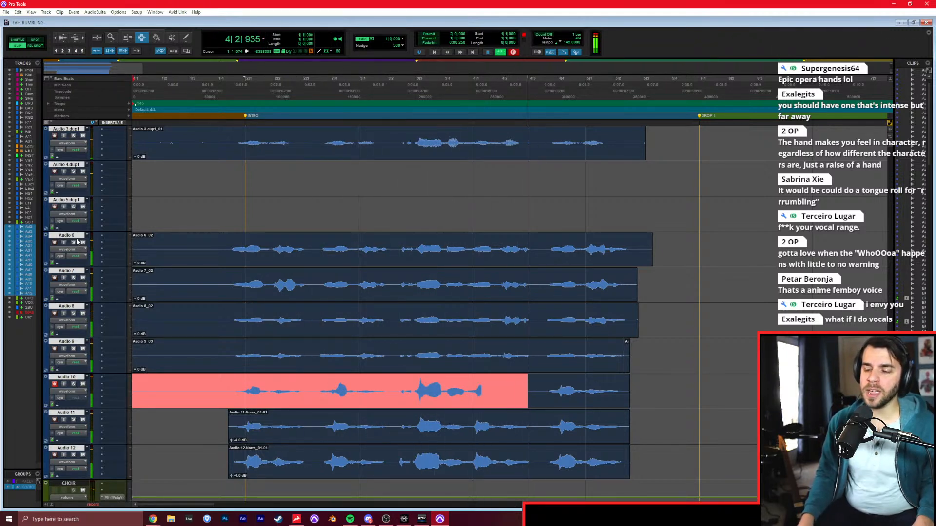
Record new full takes from 1|1|000 over Audio 10, Audio 11 and Audio 12, arming one track at a time.
{"action": "key", "text": "space"}
{"action": "left_click", "coordinate": [54, 384]}
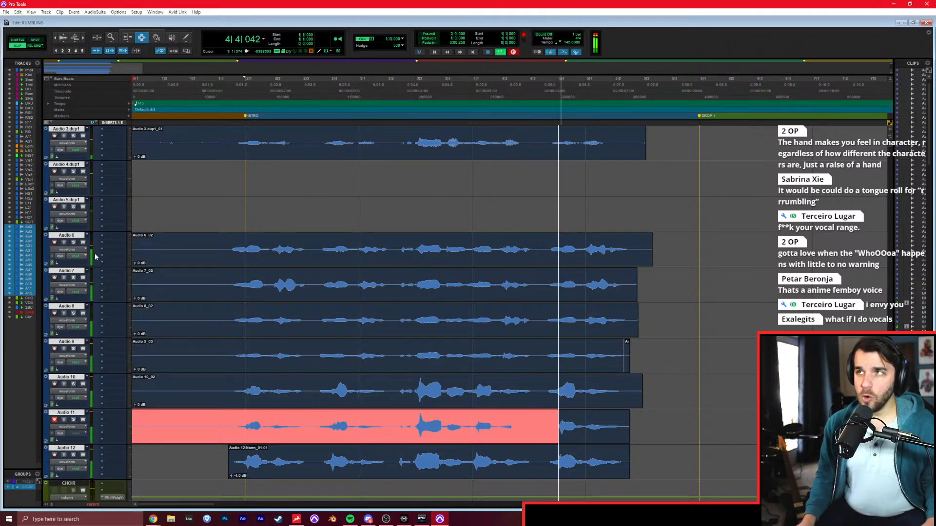
{"action": "key", "text": "space"}
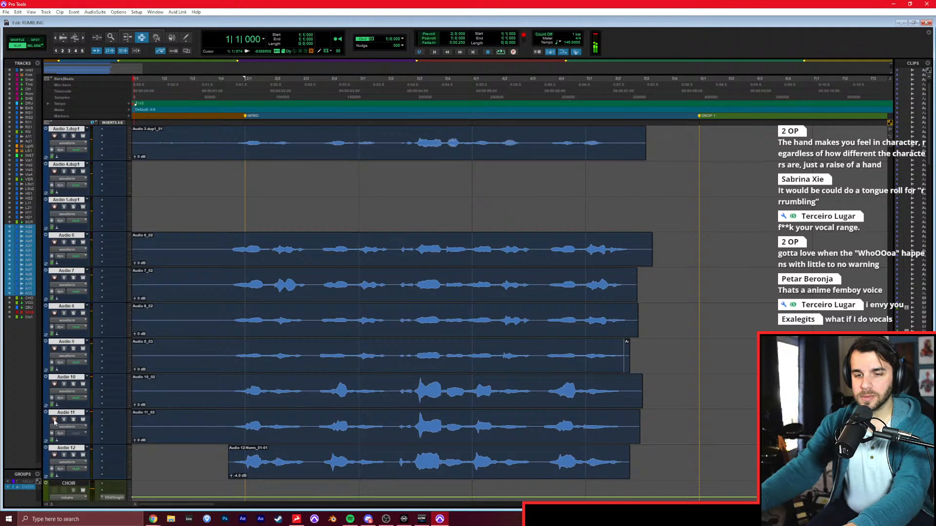
{"action": "left_click", "coordinate": [54, 454]}
{"action": "key", "text": "ctrl+space"}
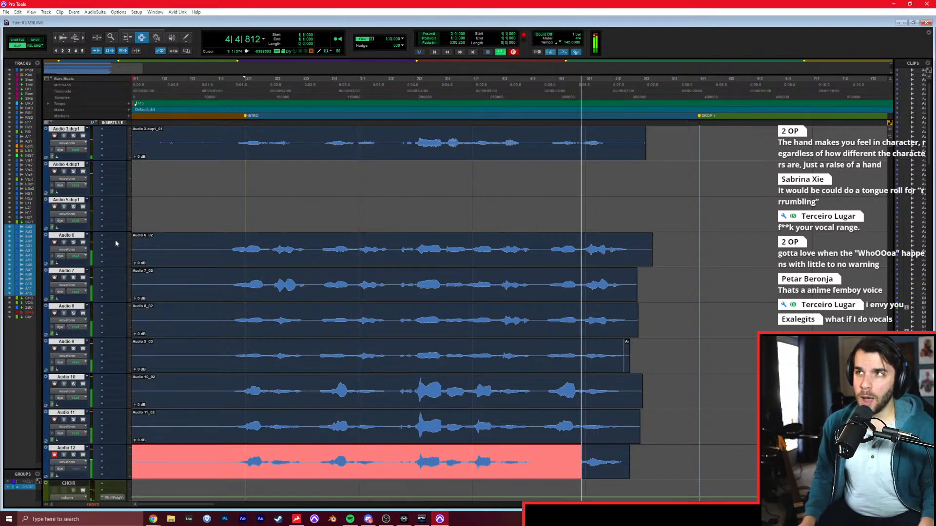
{"action": "key", "text": "space"}
Cut the empty lead-in before the first sung phrase from the choir takes on Audio 2 through Audio 12.
{"action": "key", "text": "ctrl+z"}
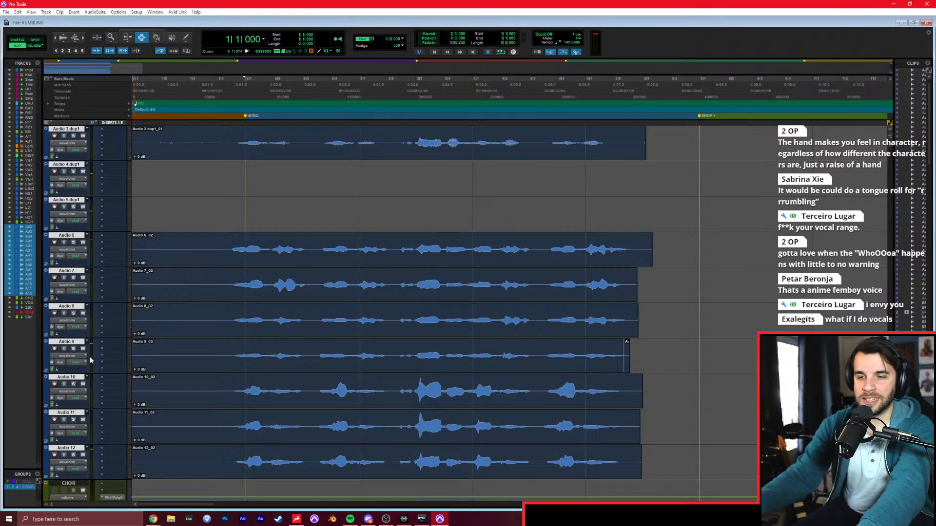
{"action": "left_click_drag", "start_coordinate": [224, 260], "coordinate": [73, 463]}
{"action": "key", "text": "Delete"}
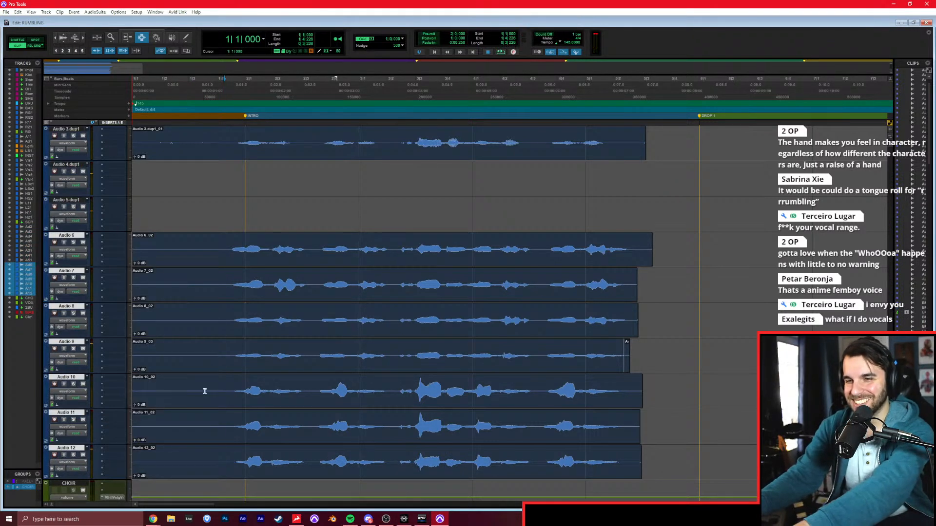
{"action": "scroll", "coordinate": [217, 370], "scroll_direction": "up", "scroll_amount": 4}
{"action": "scroll", "coordinate": [220, 365], "scroll_direction": "up", "scroll_amount": 3}
{"action": "left_click_drag", "start_coordinate": [229, 461], "coordinate": [98, 291]}
{"action": "key", "text": "Delete"}
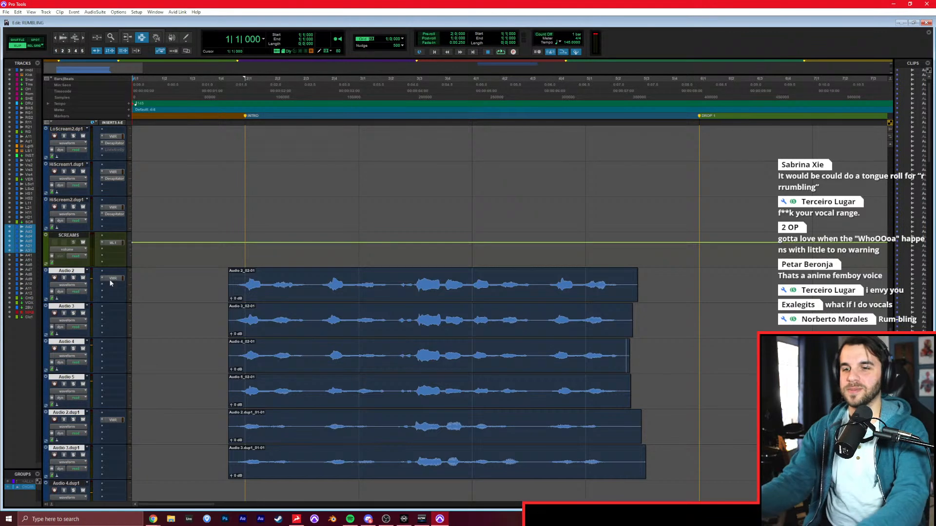
Reduce the height of all tracks and play the intro from just before the choir entry, watching the choir channels in the mixer.
{"action": "left_click", "coordinate": [127, 308]}
{"action": "left_click", "coordinate": [148, 359]}
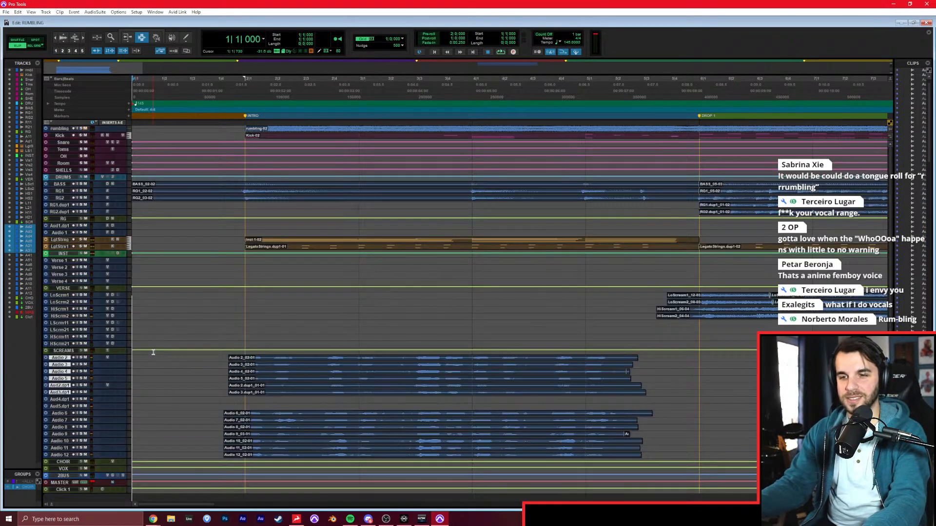
{"action": "left_click", "coordinate": [213, 267]}
{"action": "key", "text": "space"}
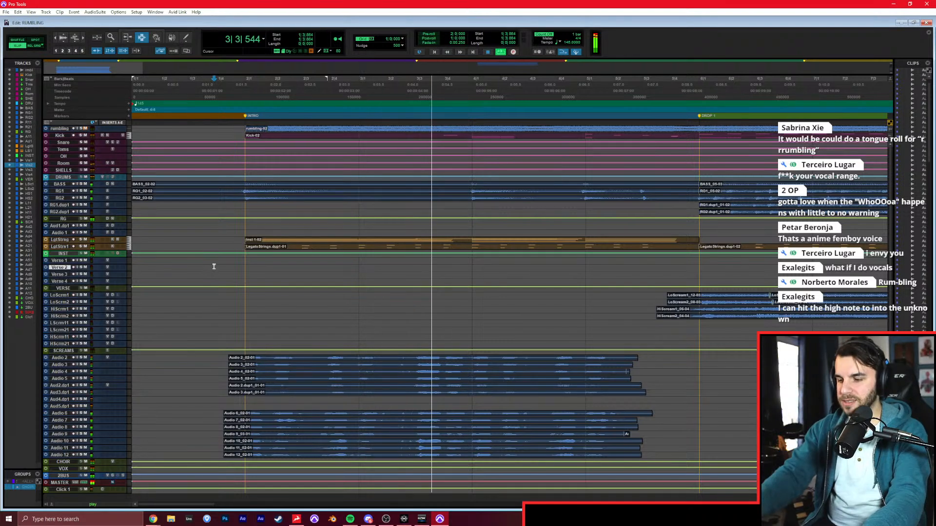
{"action": "key", "text": "ctrl+equal"}
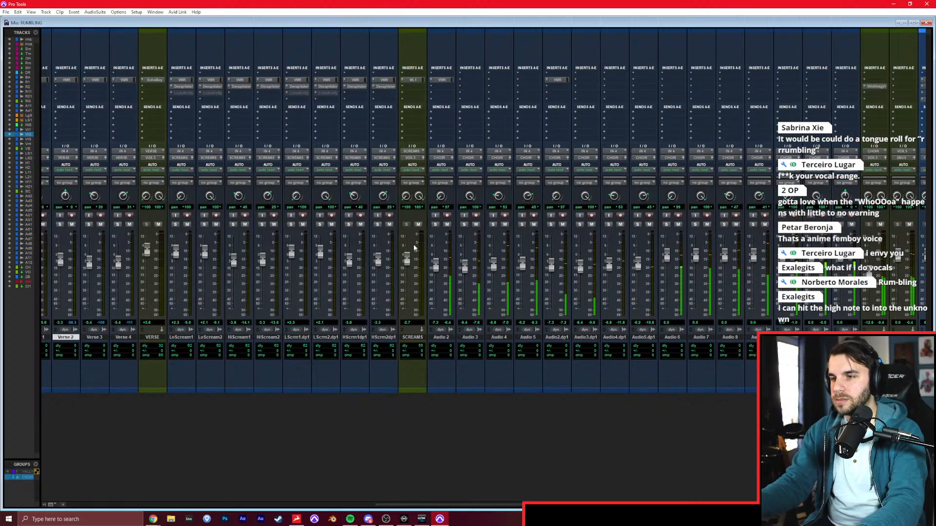
{"action": "scroll", "coordinate": [465, 218], "scroll_direction": "right", "scroll_amount": 1}
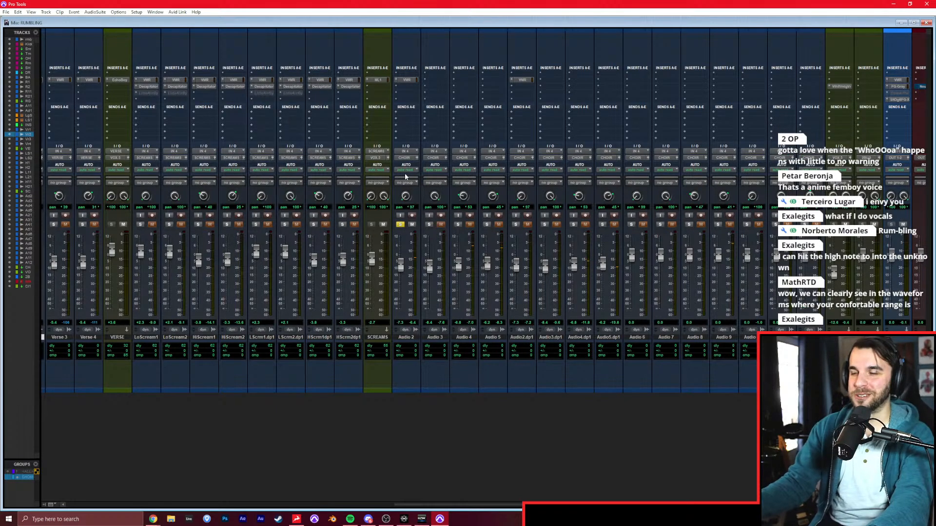
In the Virtual Mix Rack on the soloed Audio 2, adjust the FG-Stress compressor with attack 8.00 and raise the FG-S highs.
{"action": "left_click", "coordinate": [407, 79]}
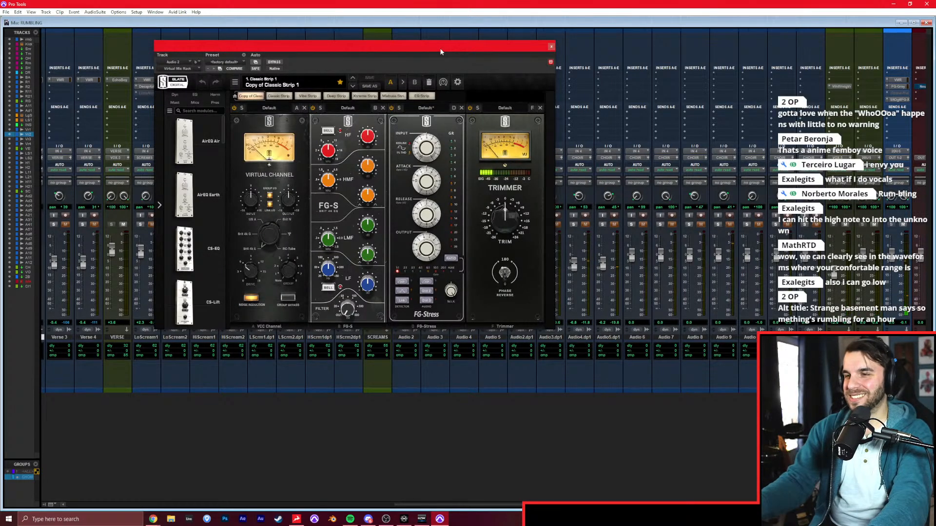
{"action": "left_click_drag", "start_coordinate": [431, 149], "coordinate": [433, 140]}
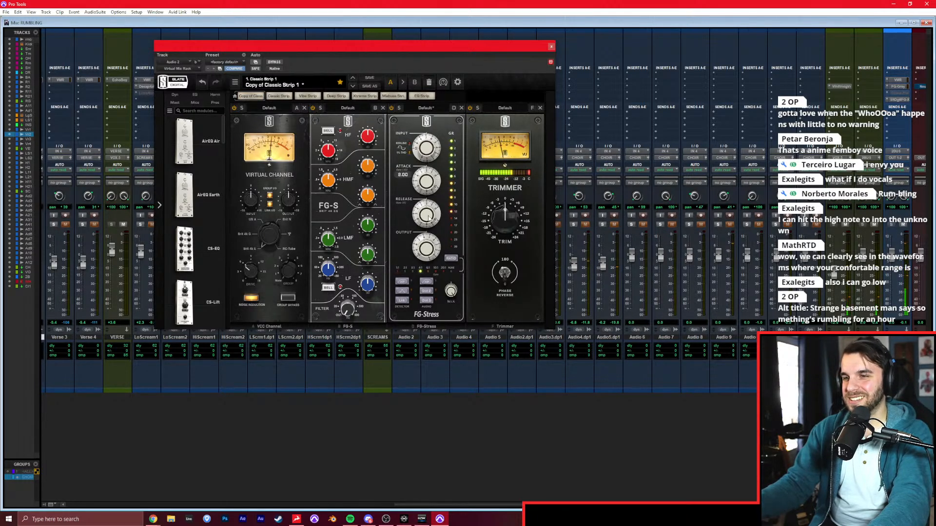
{"action": "left_click_drag", "start_coordinate": [429, 218], "coordinate": [432, 189]}
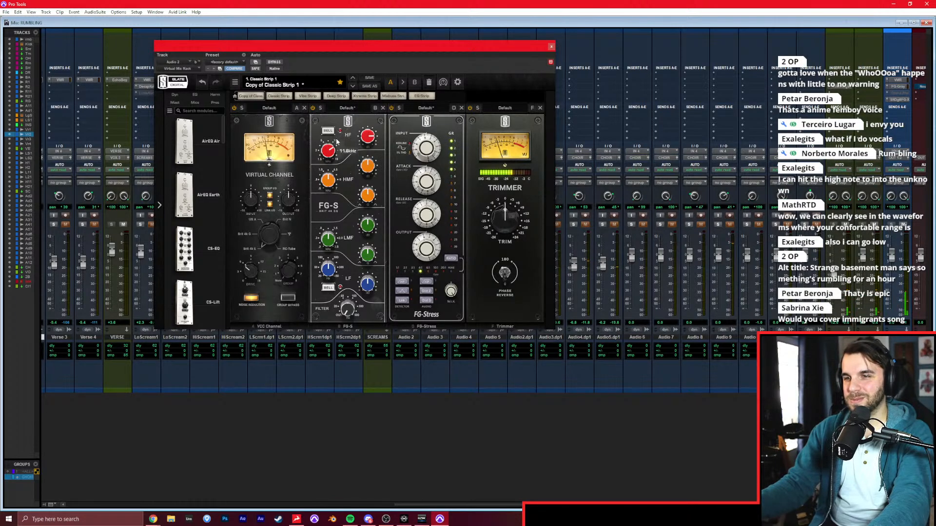
{"action": "left_click", "coordinate": [551, 46]}
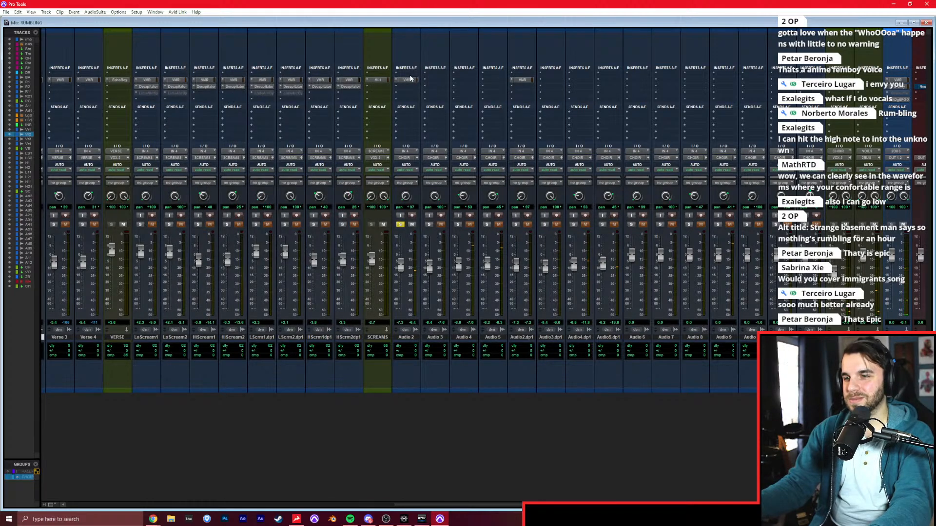
Copy the Virtual Mix Rack insert from Audio 2 to all the other choir tracks through Audio 12.
{"action": "left_click_drag", "start_coordinate": [432, 78], "coordinate": [433, 79]}
{"action": "left_click_drag", "start_coordinate": [433, 79], "coordinate": [491, 80]}
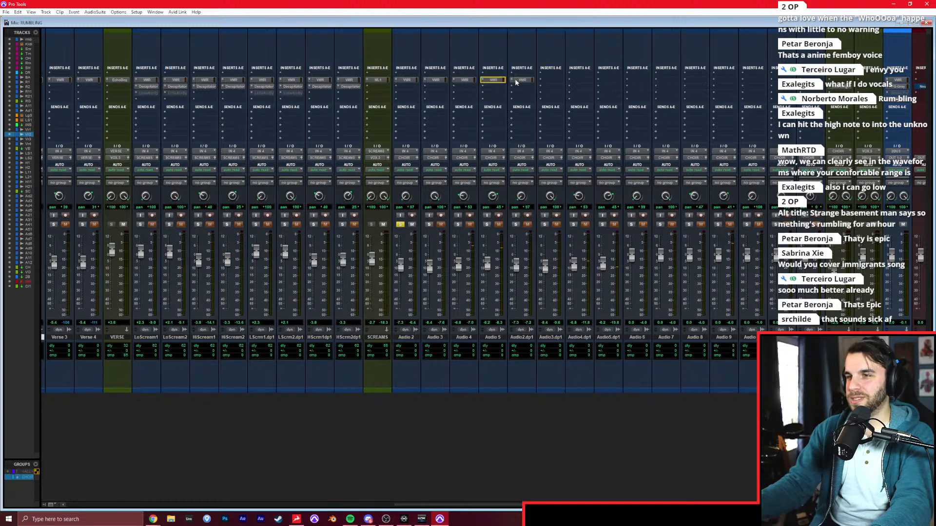
{"action": "left_click_drag", "start_coordinate": [549, 80], "coordinate": [553, 81]}
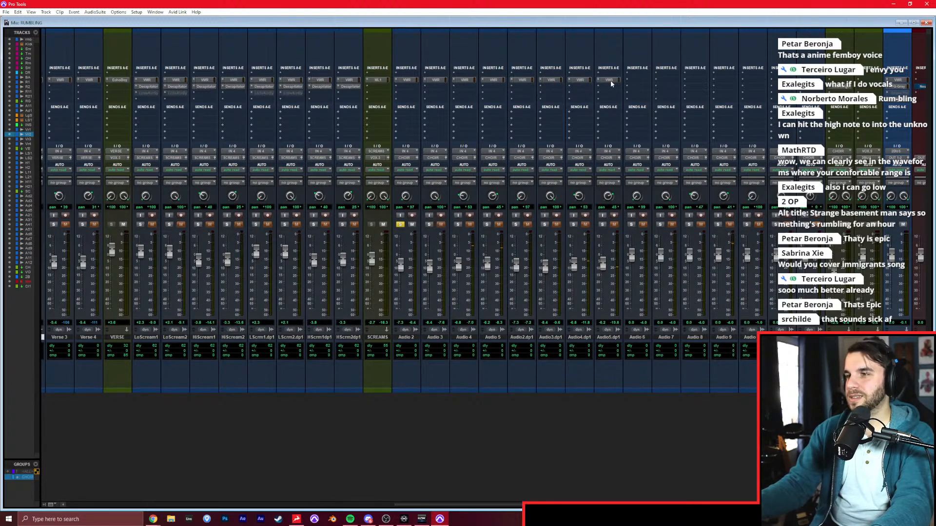
{"action": "left_click_drag", "start_coordinate": [670, 80], "coordinate": [782, 81]}
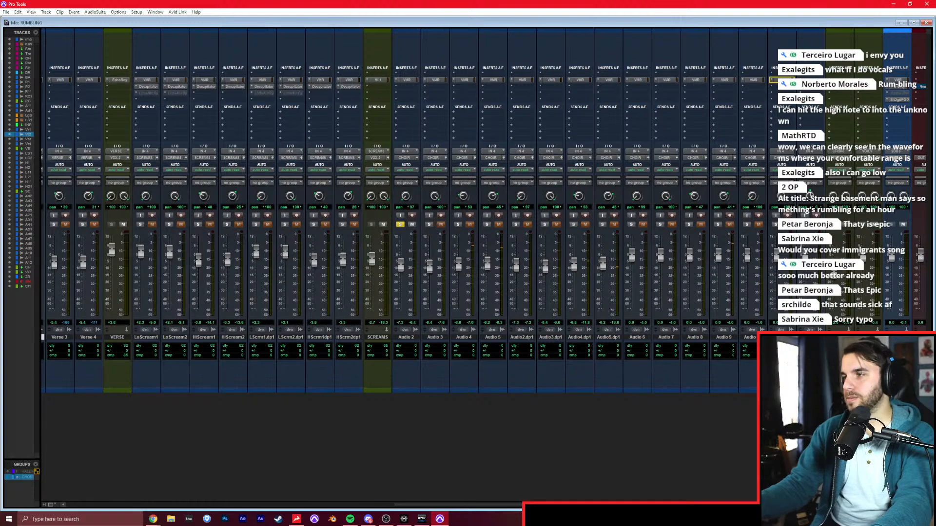
Trim the tails of all choir clips to a common end shortly after bar 5 and add fades at their starts and ends.
{"action": "key", "text": "ctrl+="}
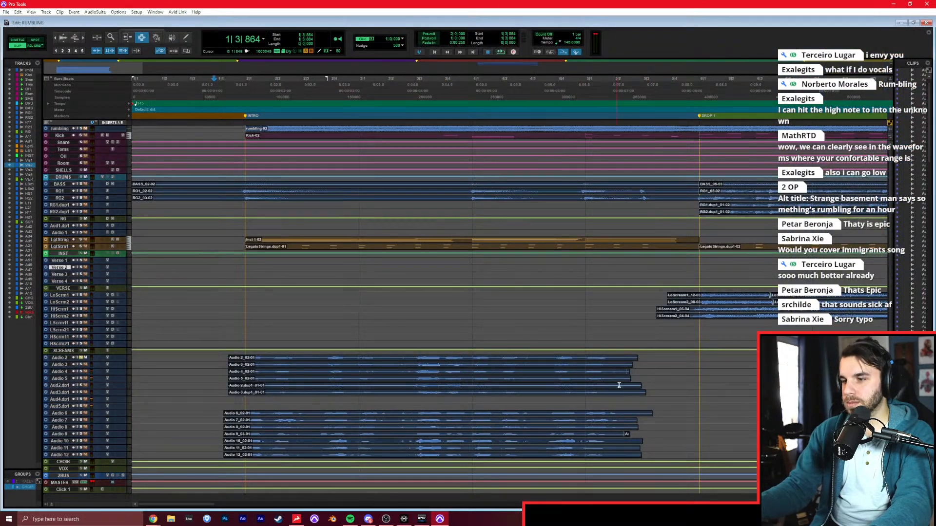
{"action": "scroll", "coordinate": [608, 387], "scroll_direction": "down", "scroll_amount": 2}
{"action": "left_click_drag", "start_coordinate": [652, 335], "coordinate": [620, 430]}
{"action": "key", "text": "Delete"}
{"action": "left_click_drag", "start_coordinate": [636, 340], "coordinate": [617, 438]}
{"action": "left_click_drag", "start_coordinate": [205, 337], "coordinate": [242, 437]}
{"action": "key", "text": "f"}
{"action": "left_click", "coordinate": [214, 406]}
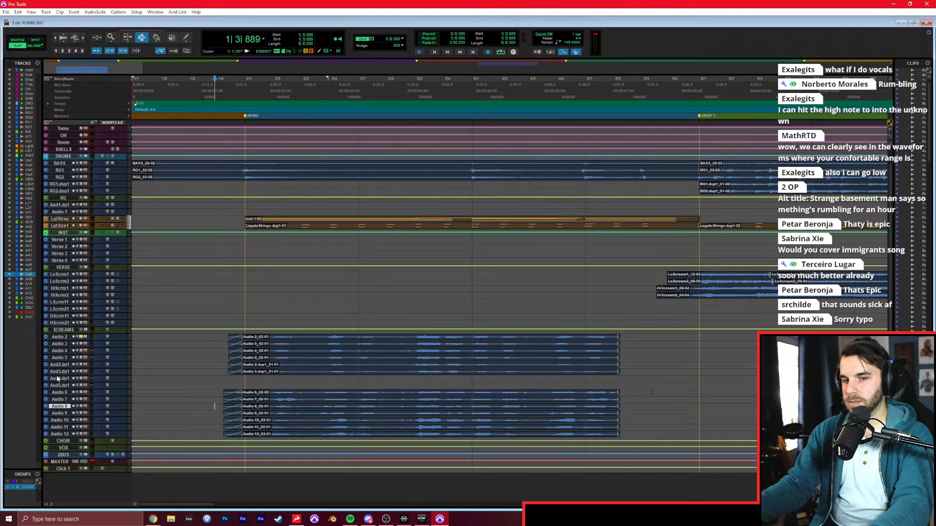
Delete the two empty tracks Audio 4.dup1 and Audio 5.dup1.
{"action": "left_click", "coordinate": [56, 379]}
{"action": "right_click", "coordinate": [59, 387]}
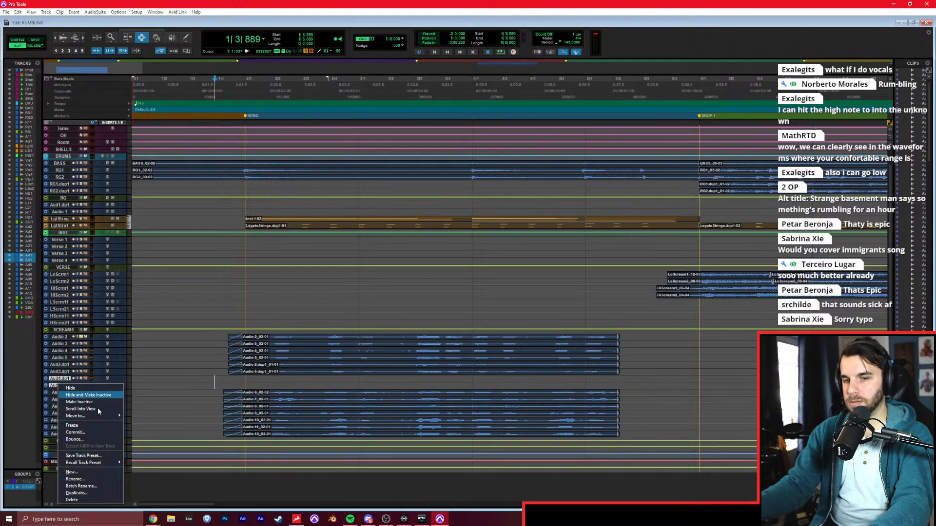
{"action": "left_click", "coordinate": [73, 501]}
Audition the soloed choir, switch to Grid mode and select all choir tracks from bar 2 to DROP 1 for playback.
{"action": "key", "text": "space"}
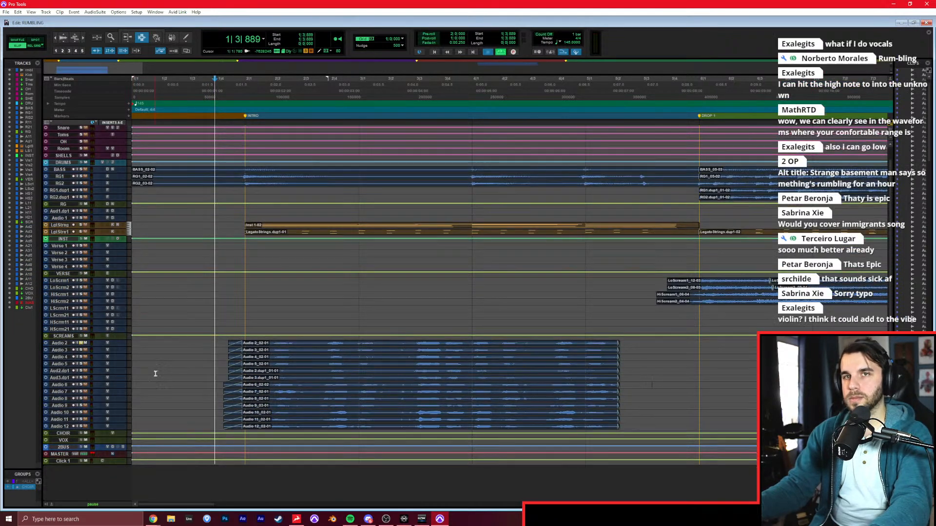
{"action": "key", "text": "space"}
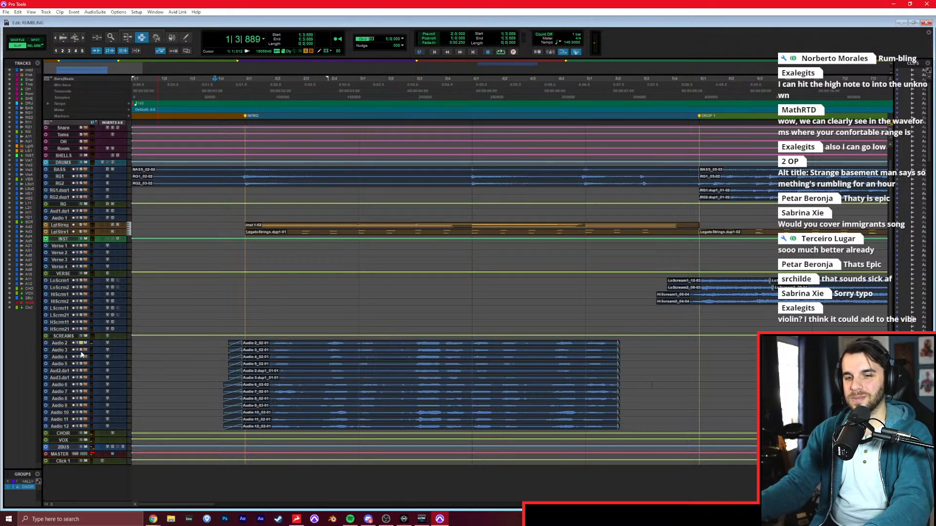
{"action": "key", "text": "space"}
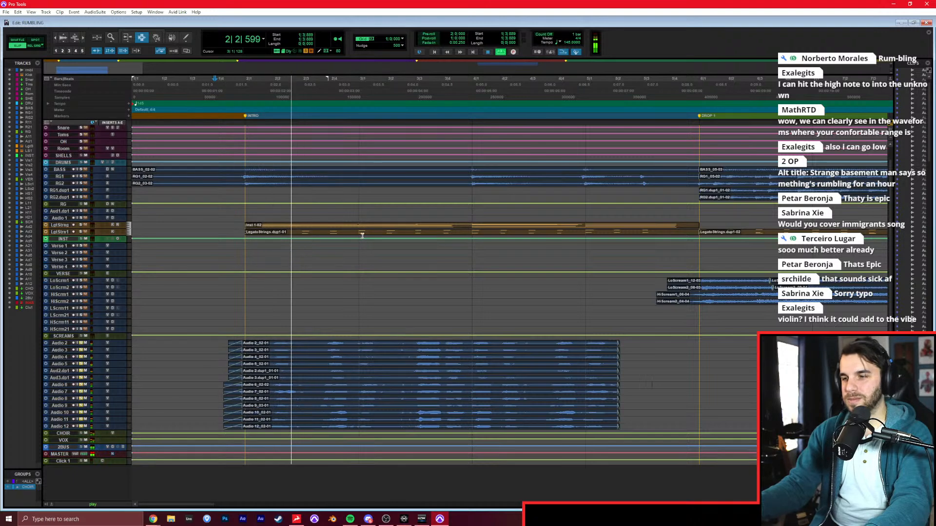
{"action": "left_click", "coordinate": [529, 281]}
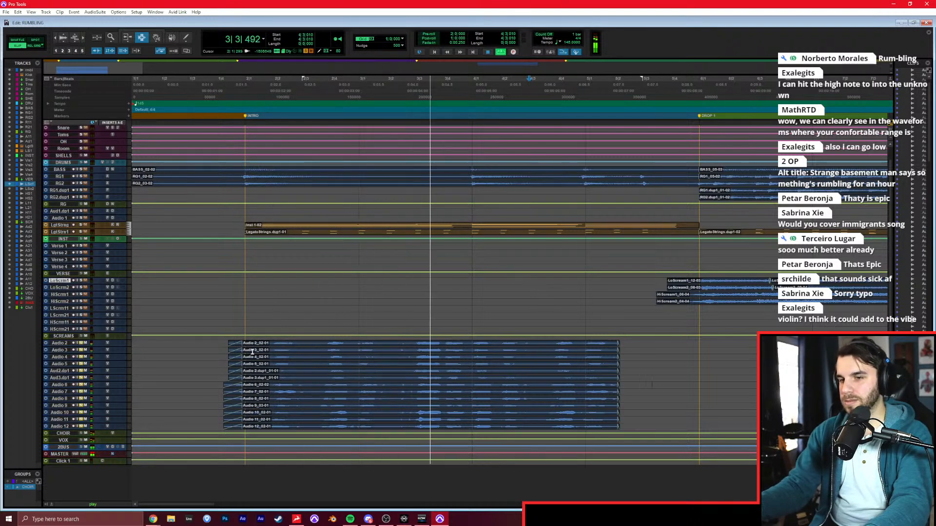
{"action": "key", "text": "F4"}
{"action": "left_click_drag", "start_coordinate": [236, 350], "coordinate": [676, 424]}
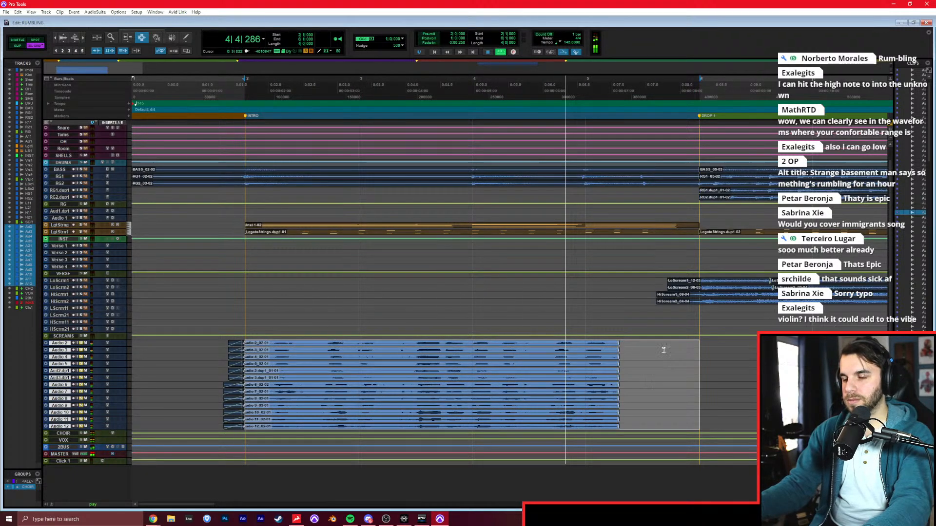
{"action": "key", "text": "space"}
{"action": "key", "text": "space"}
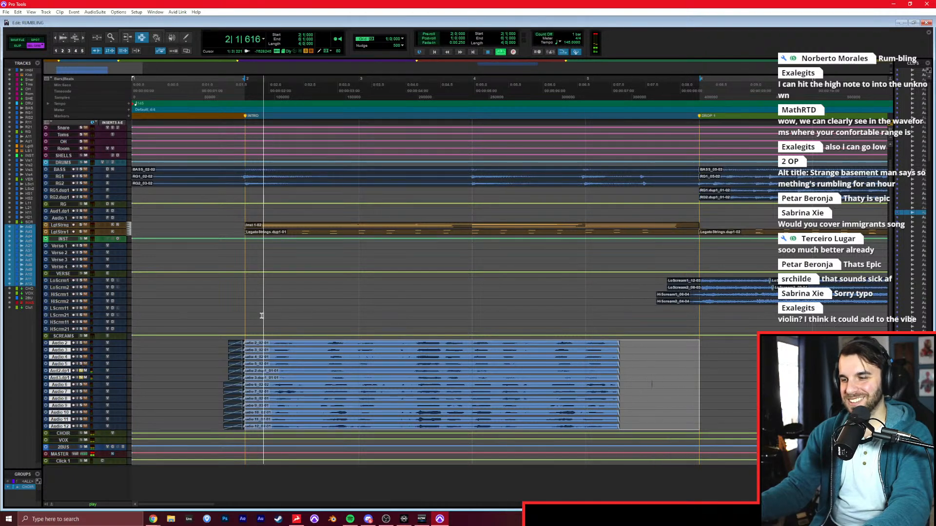
Boost the FG-S low band about 6.6 dB at 287 Hz on Audio 2.dup1 and copy that insert to Audio 3.dup1.
{"action": "key", "text": "ctrl+equal"}
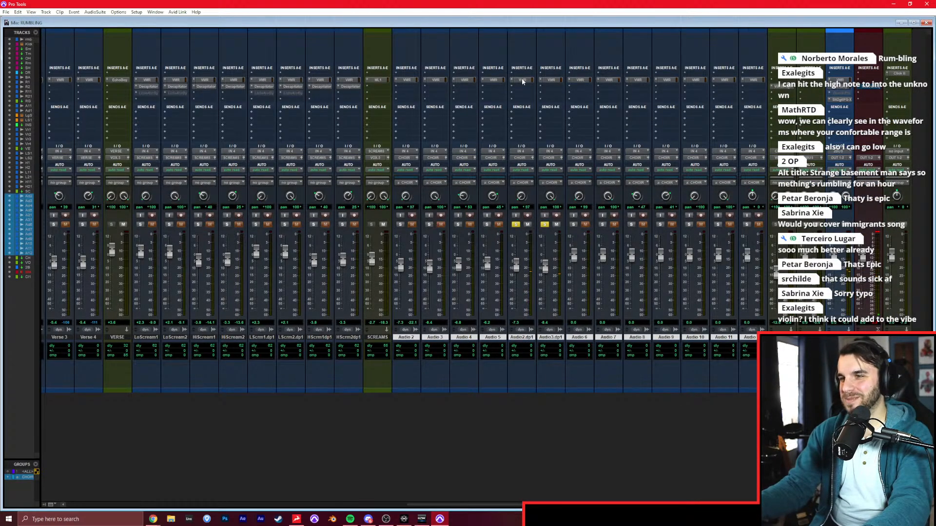
{"action": "left_click_drag", "start_coordinate": [366, 279], "coordinate": [366, 266]}
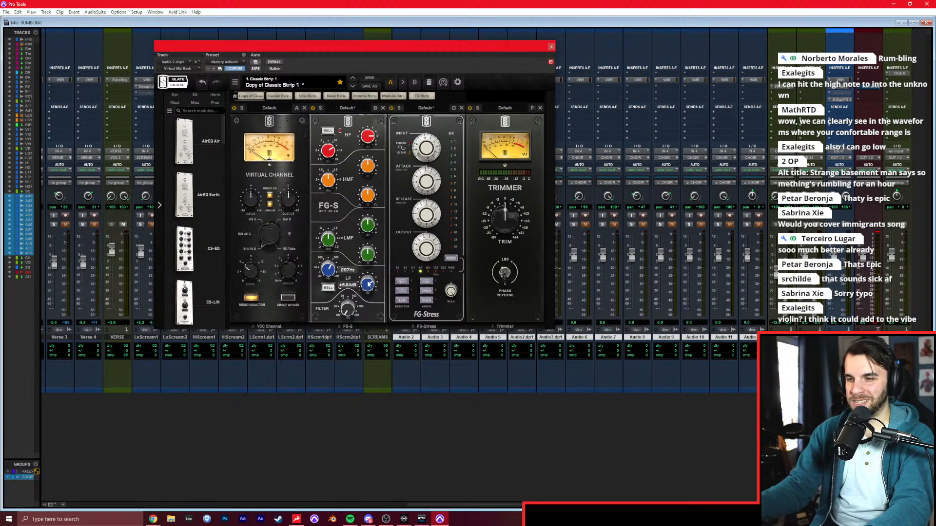
{"action": "left_click_drag", "start_coordinate": [552, 46], "coordinate": [562, 38]}
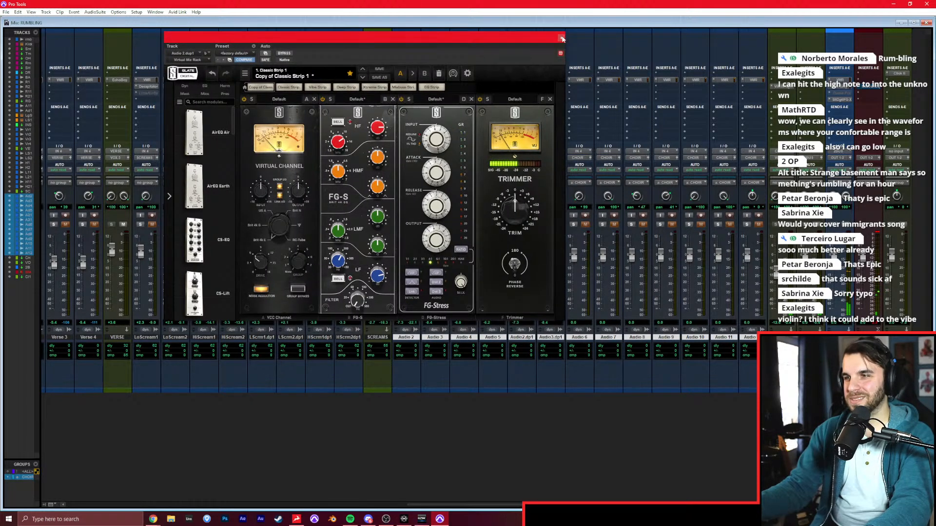
{"action": "left_click", "coordinate": [560, 38]}
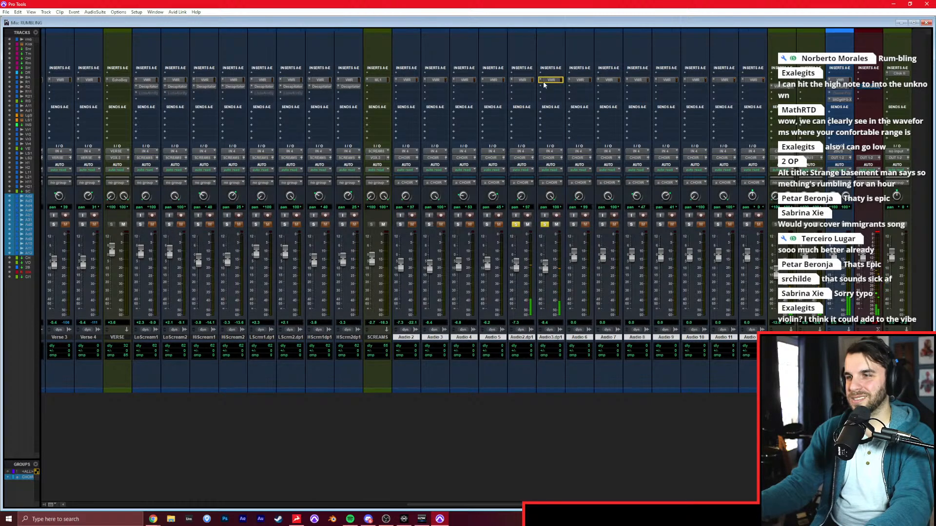
Solo all choir tracks, raise their grouped faders to +1.4 dB on Audio 6–12, and lower the threshold of an ML4000 ML1 limiter on CHOIR.
{"action": "left_click", "coordinate": [485, 225]}
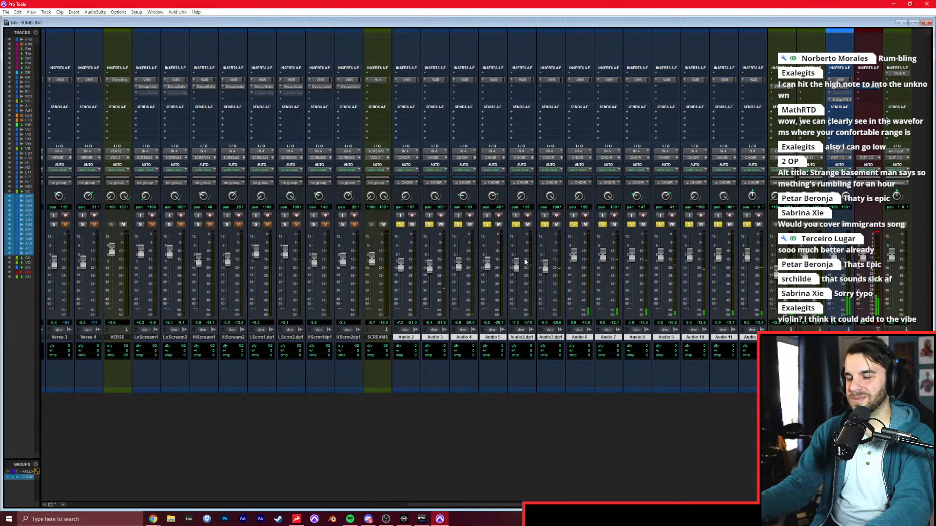
{"action": "left_click_drag", "start_coordinate": [517, 267], "coordinate": [546, 265]}
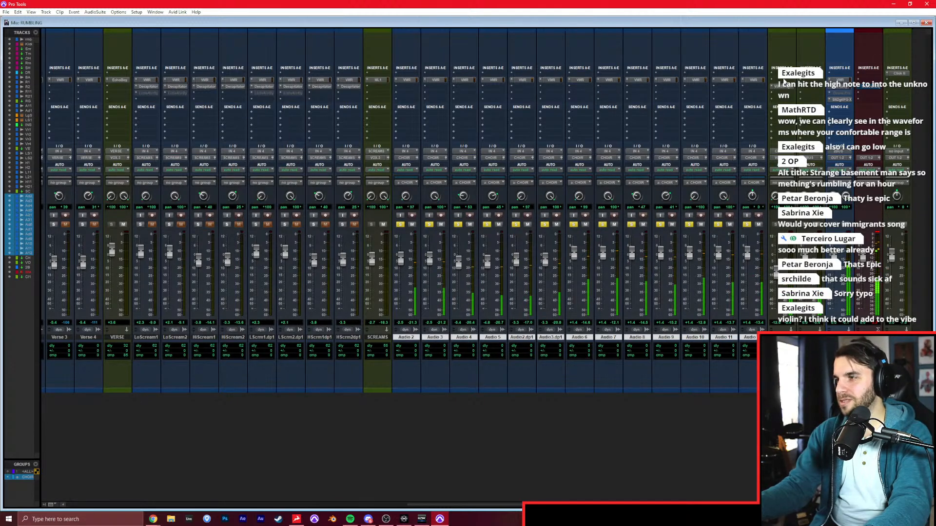
{"action": "left_click", "coordinate": [785, 81]}
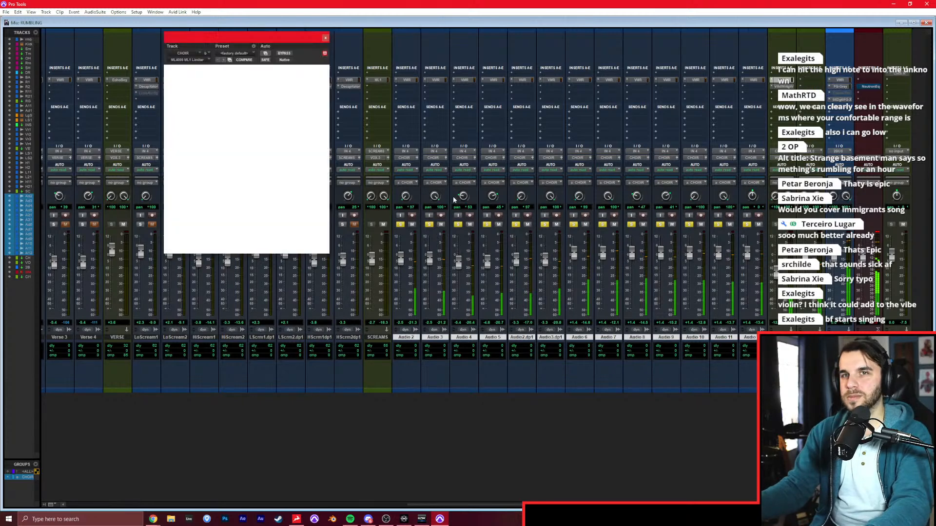
{"action": "left_click_drag", "start_coordinate": [276, 135], "coordinate": [275, 123]}
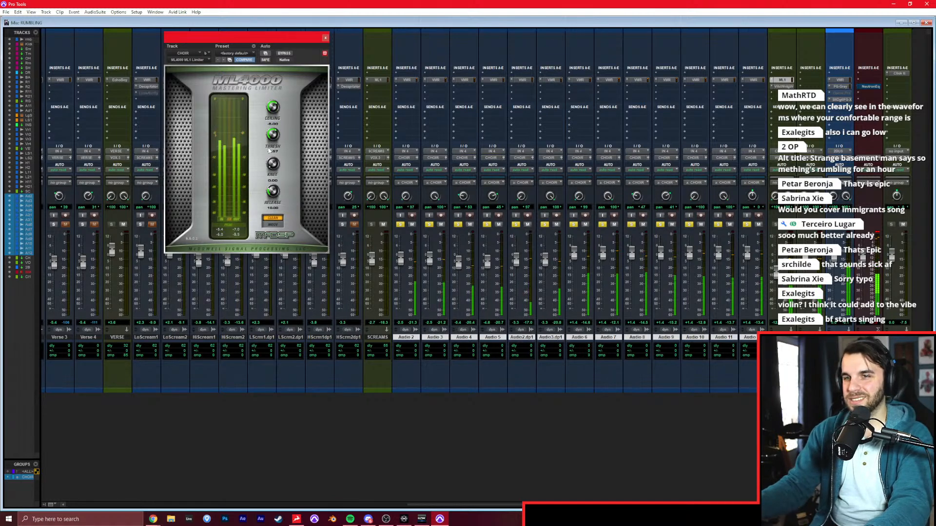
{"action": "left_click", "coordinate": [325, 37]}
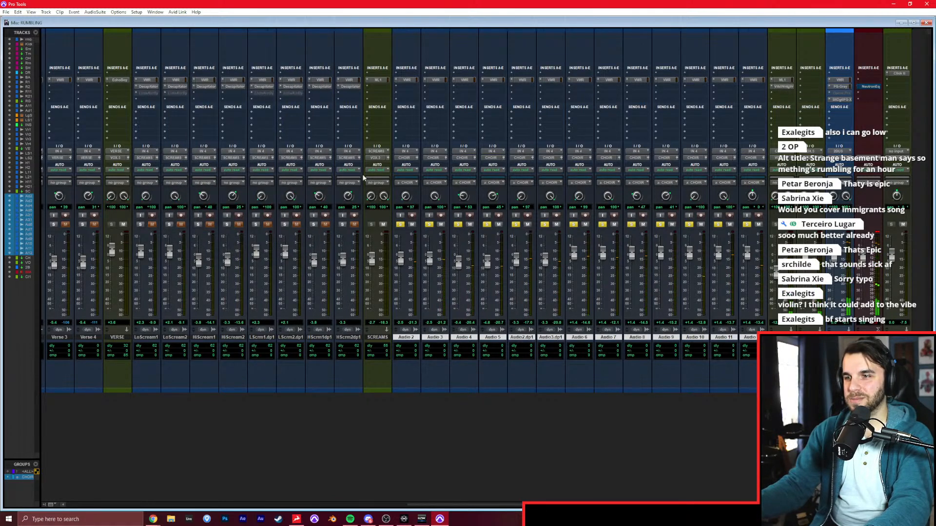
Unsolo the choir tracks, check the choir against the full mix during playback, stop, and return to the edit window.
{"action": "left_click", "coordinate": [401, 224]}
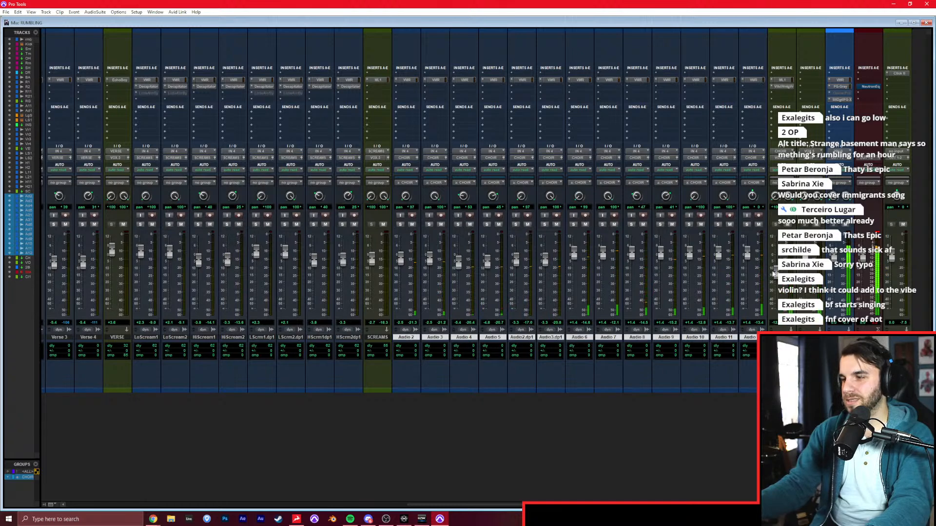
{"action": "left_click_drag", "start_coordinate": [468, 504], "coordinate": [236, 498]}
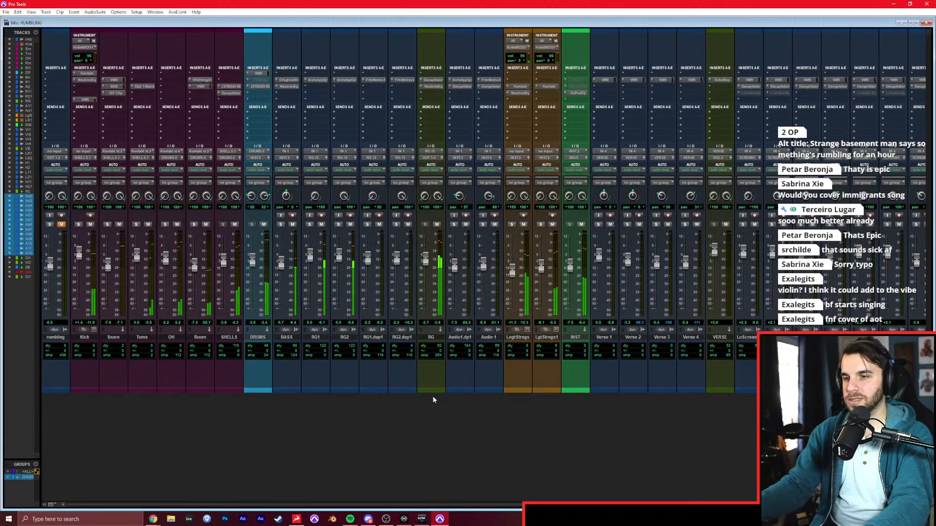
{"action": "key", "text": "space"}
{"action": "key", "text": "ctrl+equal"}
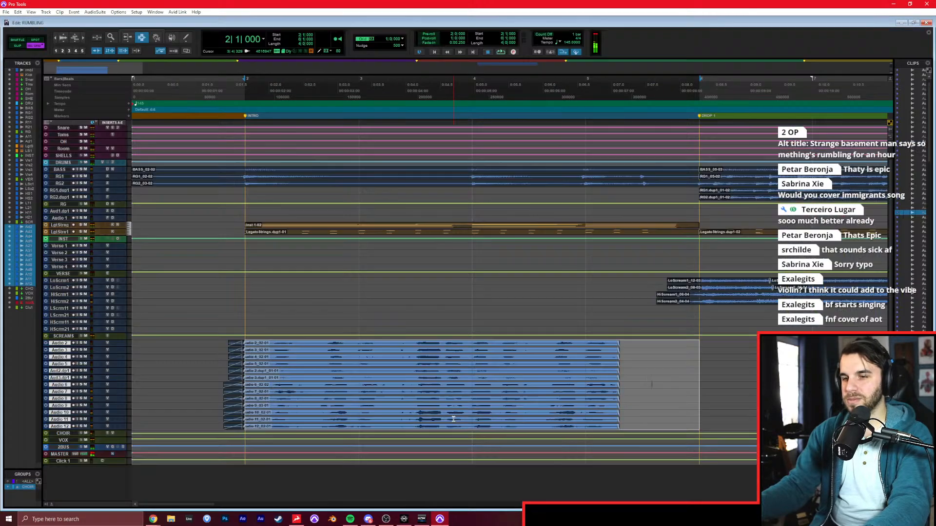
Copy the choir section from bar 1 to DROP 1 and paste it on the same tracks at bar 51 for DROP 2.
{"action": "left_click", "coordinate": [355, 390]}
{"action": "key", "text": "r"}
{"action": "left_click_drag", "start_coordinate": [380, 383], "coordinate": [147, 387]}
{"action": "key", "text": "r"}
{"action": "key", "text": "r"}
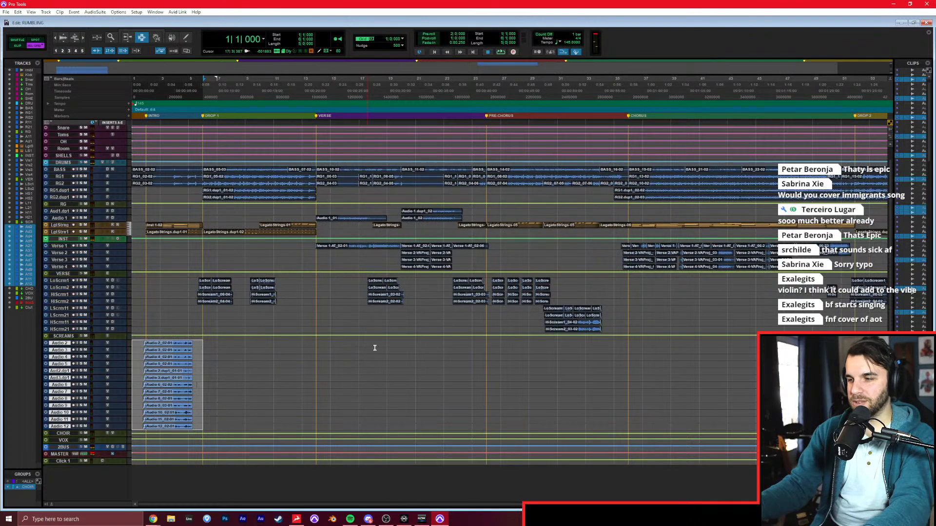
{"action": "scroll", "coordinate": [376, 346], "scroll_direction": "right", "scroll_amount": 5}
{"action": "left_click", "coordinate": [415, 364]}
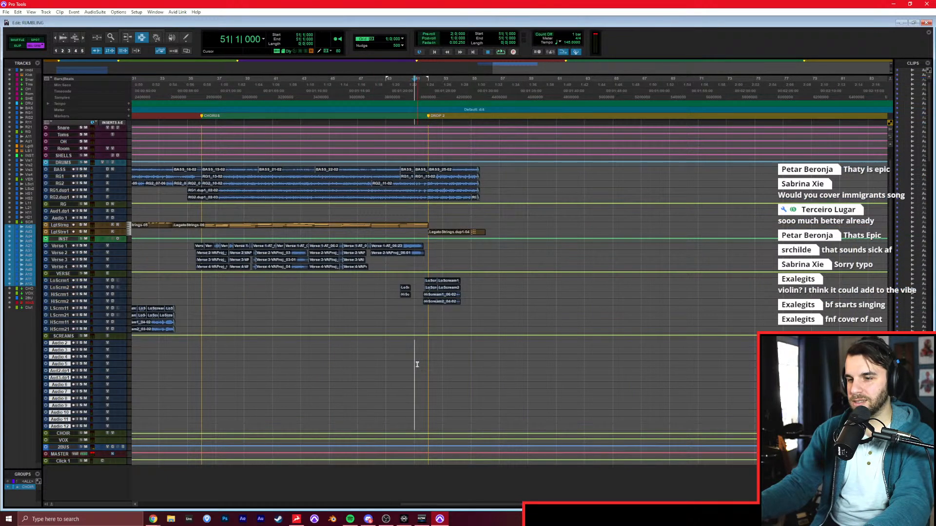
{"action": "key", "text": "t"}
{"action": "key", "text": "space"}
{"action": "key", "text": "ctrl+v"}
{"action": "left_click", "coordinate": [503, 351]}
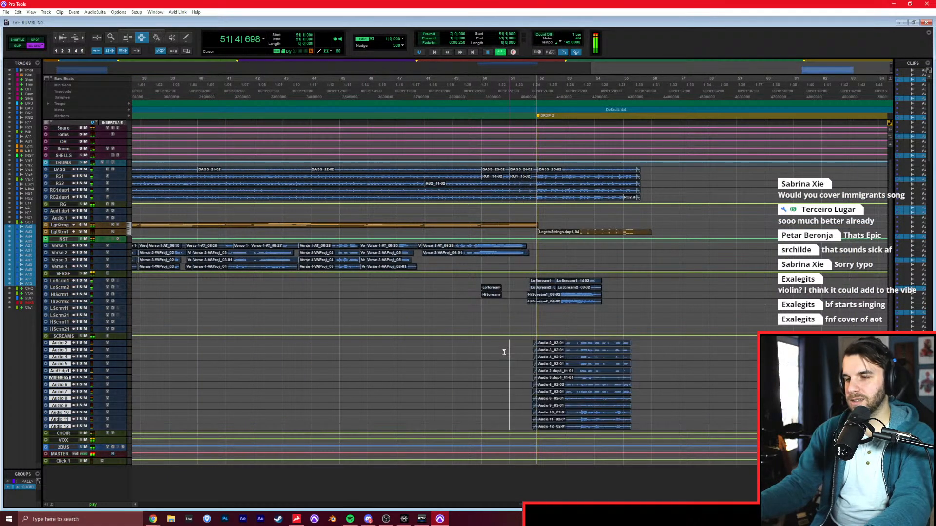
Route both legato strings tracks to a new stereo aux input named STRINGS, created next to the current tracks.
{"action": "key", "text": "ctrl+equal"}
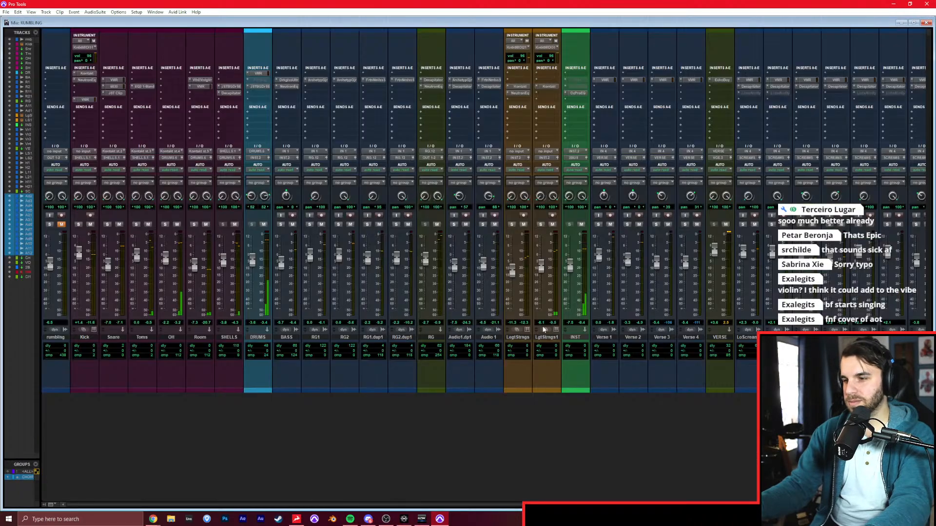
{"action": "scroll", "coordinate": [705, 288], "scroll_direction": "right", "scroll_amount": 10}
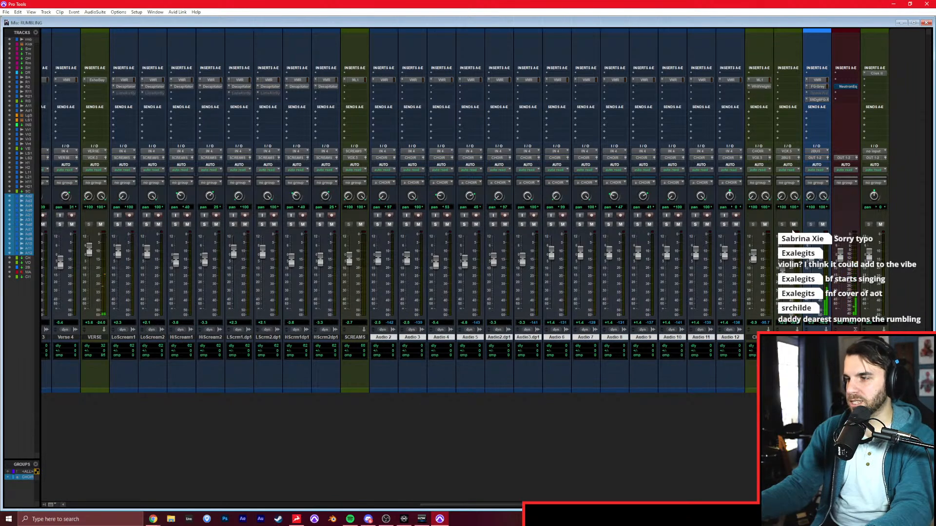
{"action": "scroll", "coordinate": [678, 257], "scroll_direction": "left", "scroll_amount": 15}
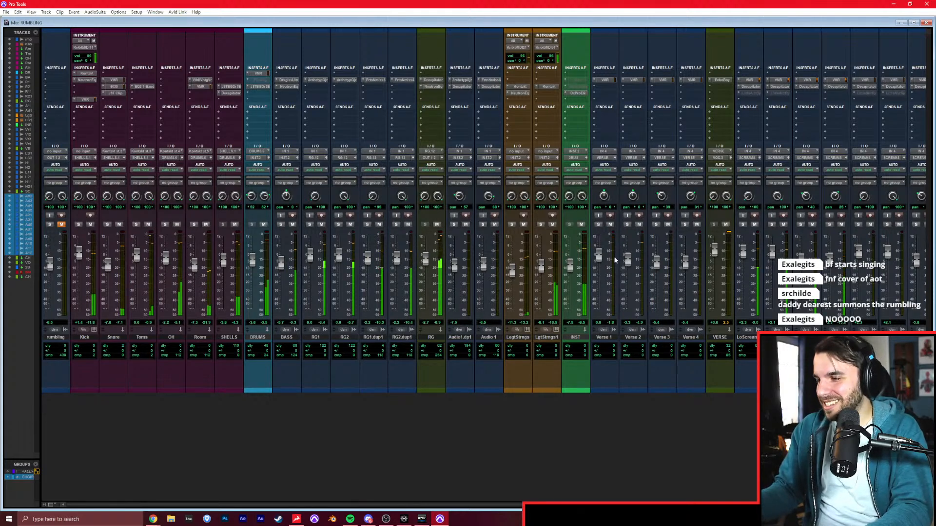
{"action": "left_click", "coordinate": [524, 337]}
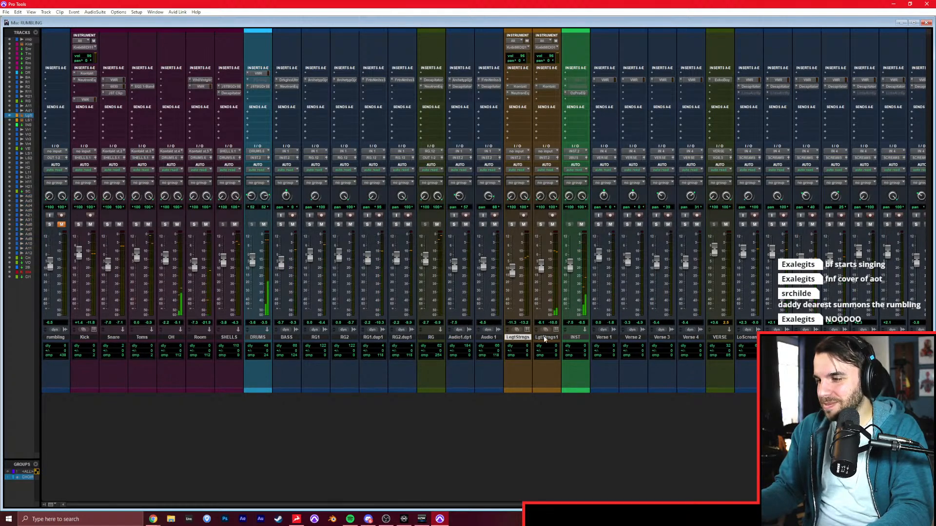
{"action": "left_click", "coordinate": [543, 158]}
{"action": "left_click", "coordinate": [560, 202]}
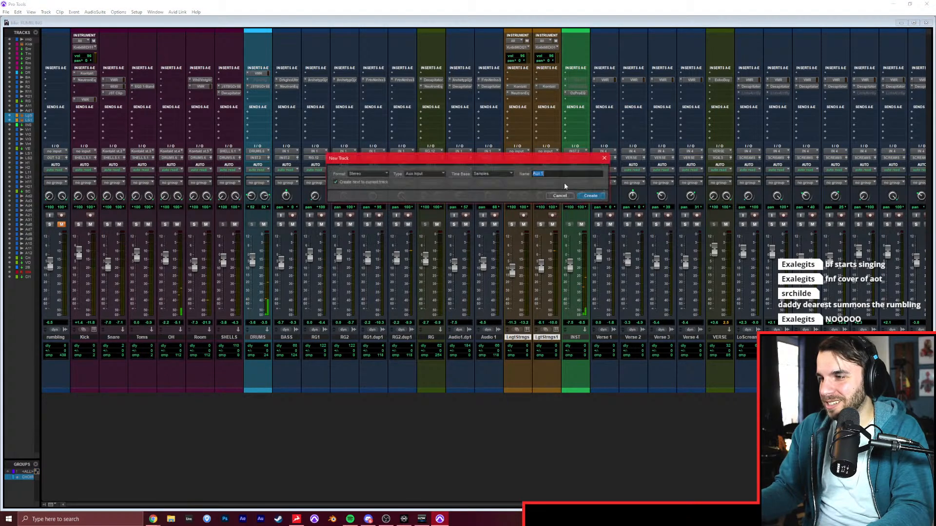
{"action": "type", "text": "STRINGS"}
{"action": "key", "text": "Return"}
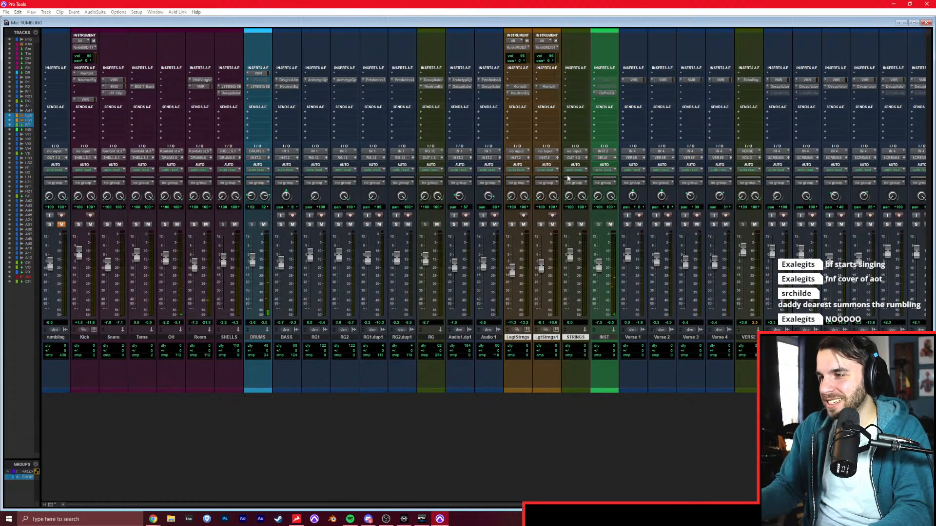
Route the output of the STRINGS aux to the INST track.
{"action": "left_click", "coordinate": [575, 158]}
{"action": "left_click", "coordinate": [586, 187]}
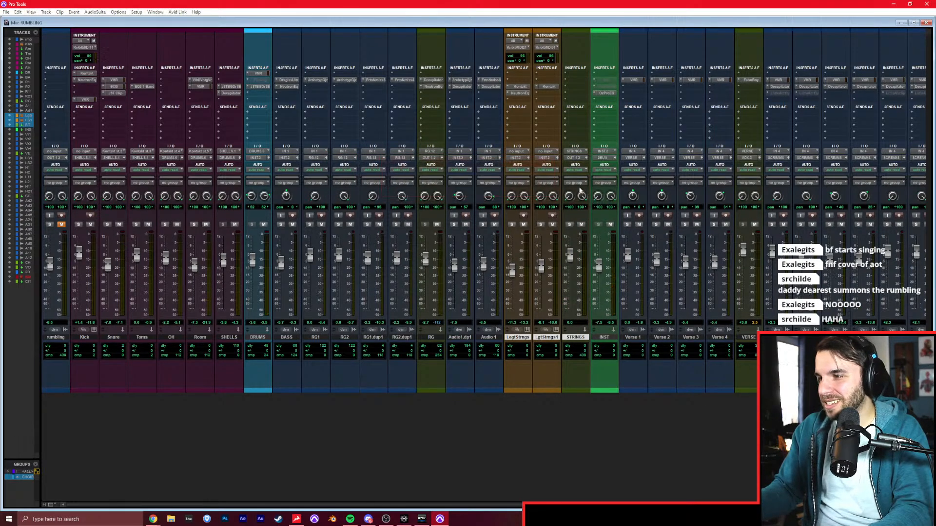
{"action": "left_click", "coordinate": [578, 158]}
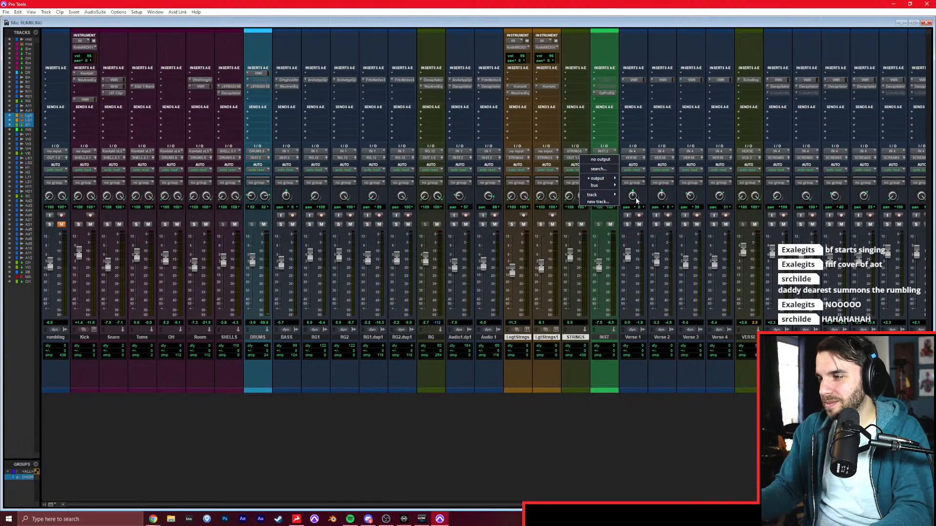
{"action": "mouse_move", "coordinate": [610, 199]}
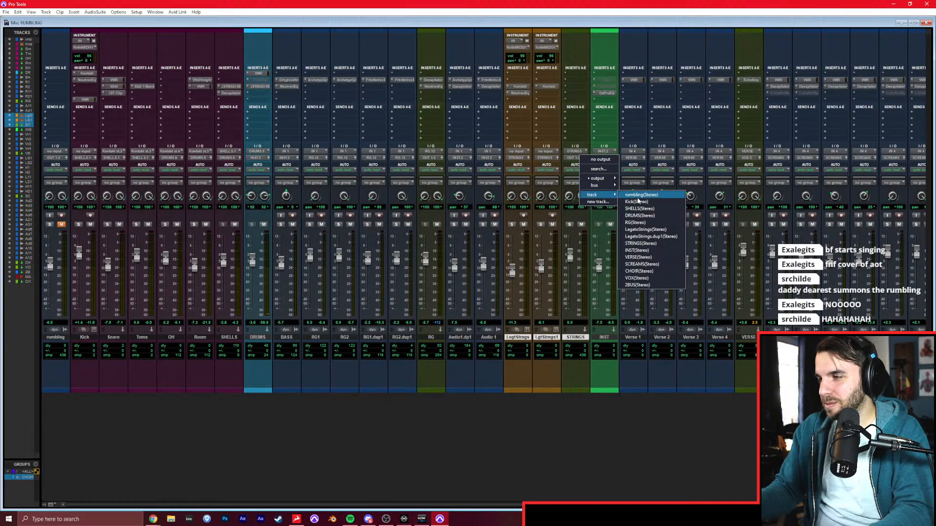
{"action": "left_click", "coordinate": [644, 252]}
Insert a Neutron Equalizer on the STRINGS aux, set a 12 dB high-pass at 516 Hz, and start playback.
{"action": "left_click", "coordinate": [581, 86]}
{"action": "left_click", "coordinate": [606, 108]}
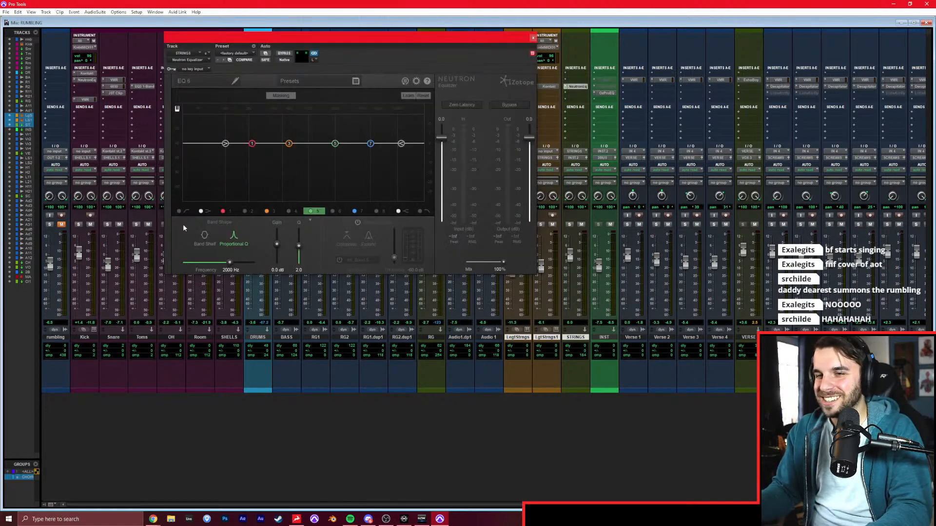
{"action": "left_click", "coordinate": [198, 143]}
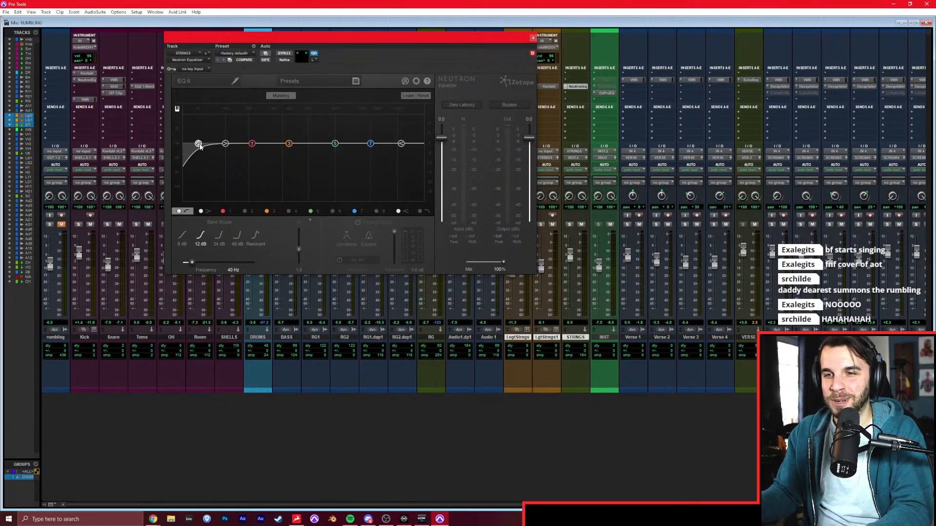
{"action": "left_click_drag", "start_coordinate": [198, 143], "coordinate": [284, 144]}
{"action": "left_click_drag", "start_coordinate": [302, 40], "coordinate": [289, 54]}
{"action": "key", "text": "space"}
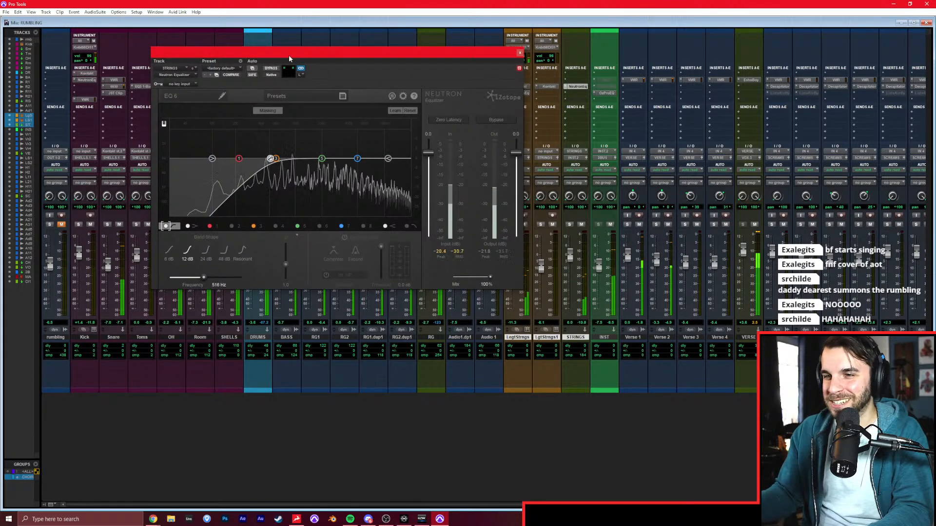
Audition STRINGS in solo, cut its green EQ band about 6.5 dB near 3265 Hz, and clear the strings solos.
{"action": "left_click", "coordinate": [569, 224]}
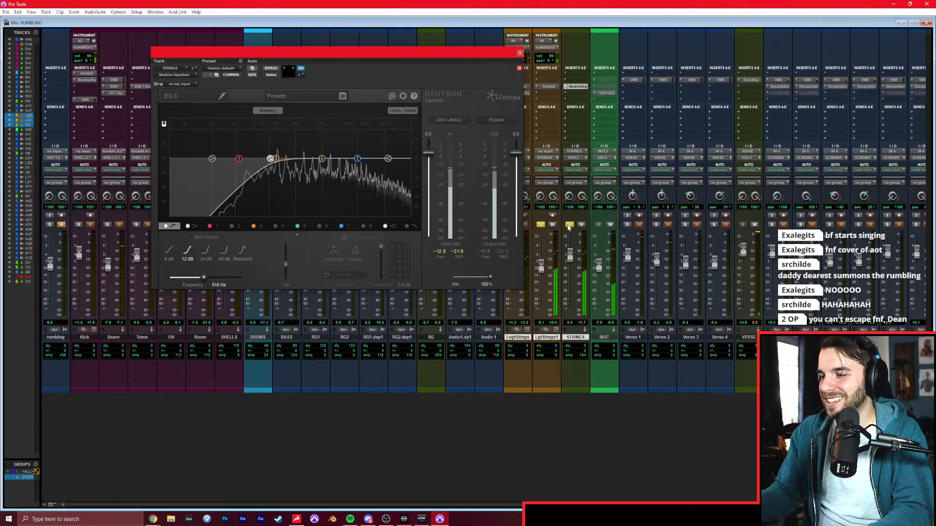
{"action": "left_click_drag", "start_coordinate": [430, 52], "coordinate": [341, 47]}
{"action": "left_click", "coordinate": [512, 225]}
{"action": "left_click", "coordinate": [570, 224], "text": "ctrl"}
{"action": "key", "text": "ctrl+="}
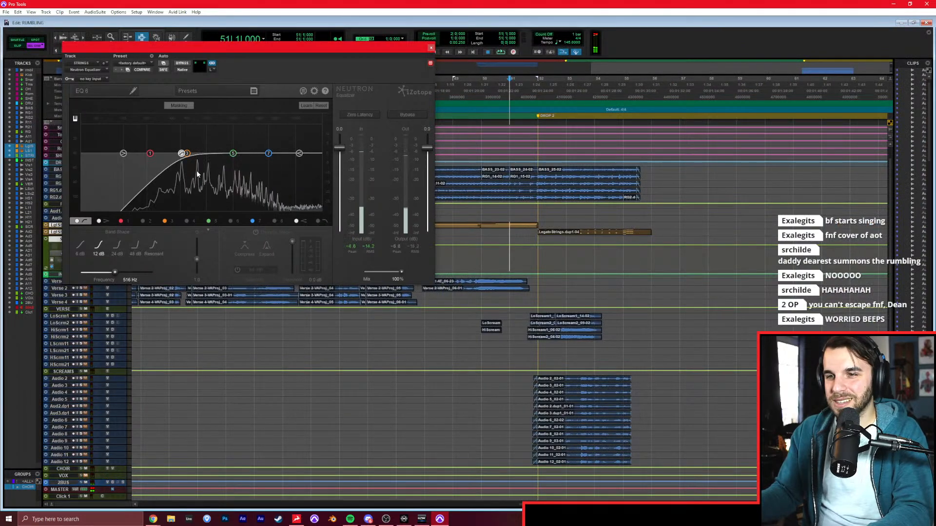
{"action": "left_click_drag", "start_coordinate": [233, 154], "coordinate": [266, 167]}
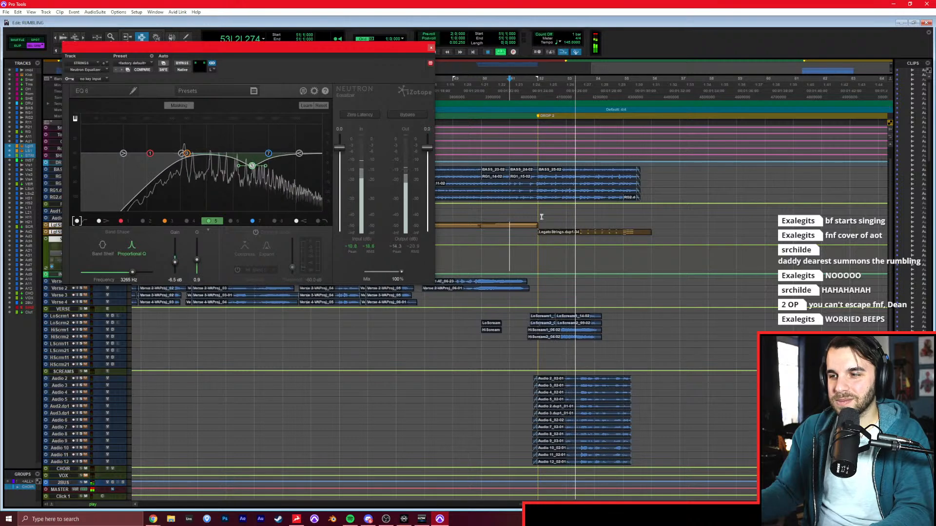
{"action": "left_click", "coordinate": [431, 48]}
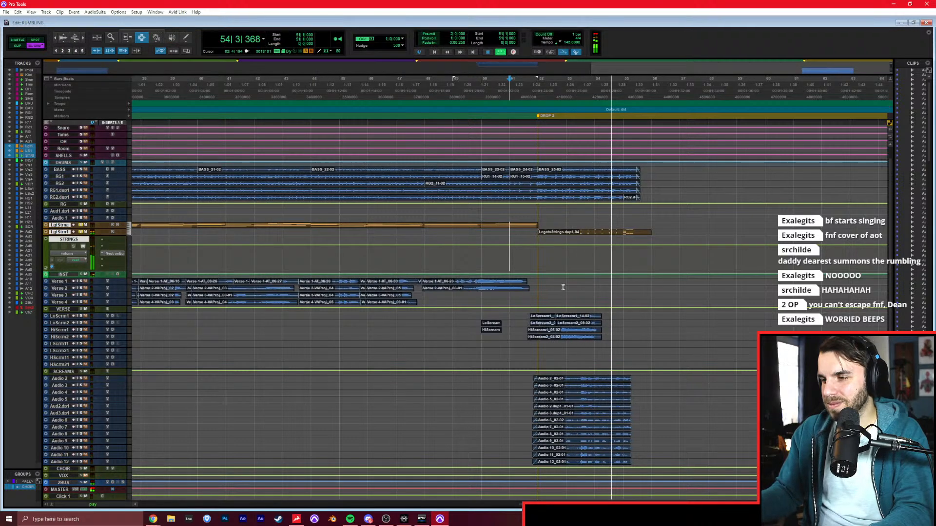
{"action": "key", "text": "ctrl+equal"}
{"action": "left_click", "coordinate": [540, 224]}
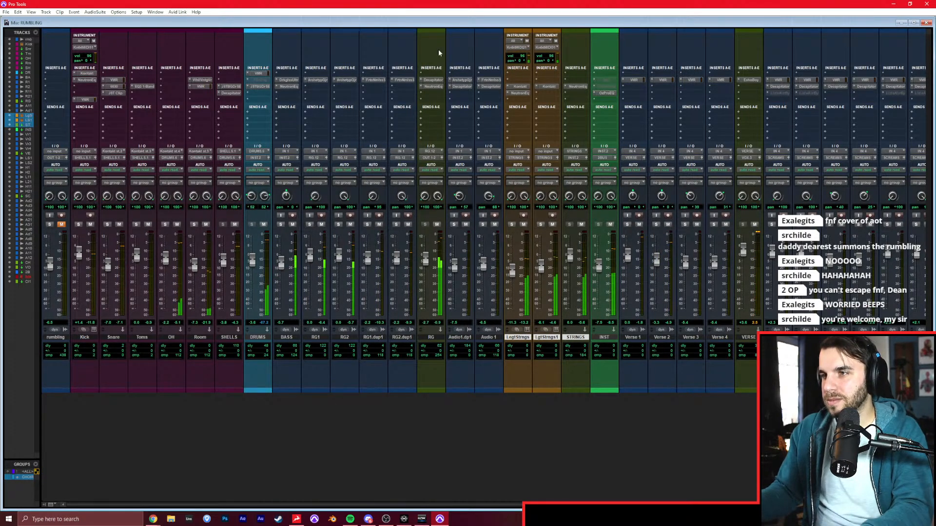
Delete the bass and rhythm guitar audio from bar 1 to just before the INTRO marker, and play back the intro.
{"action": "key", "text": "ctrl+equal"}
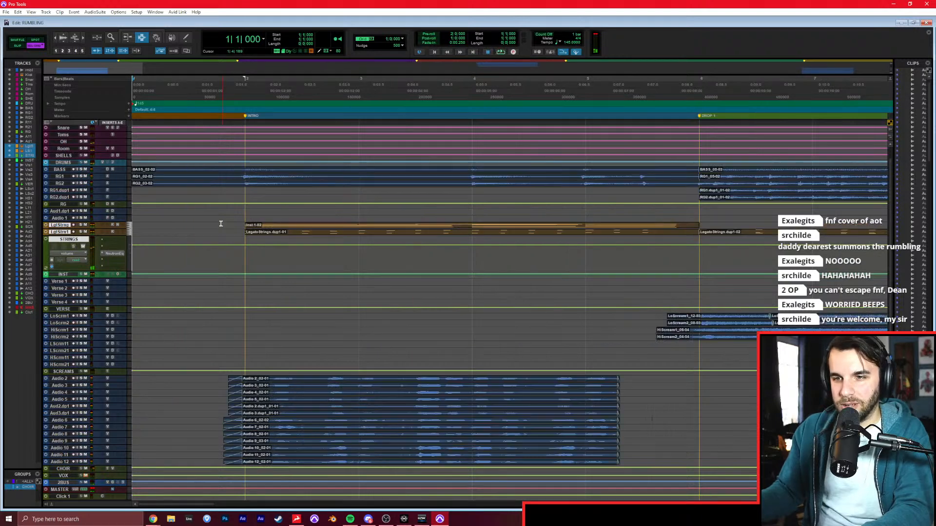
{"action": "left_click_drag", "start_coordinate": [238, 191], "coordinate": [108, 155]}
{"action": "key", "text": "Delete"}
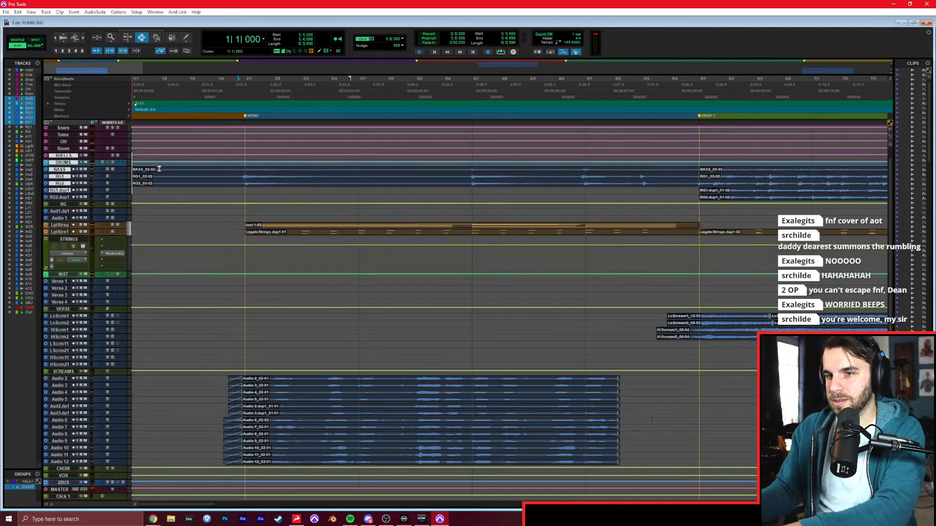
{"action": "left_click", "coordinate": [197, 170]}
{"action": "key", "text": "space"}
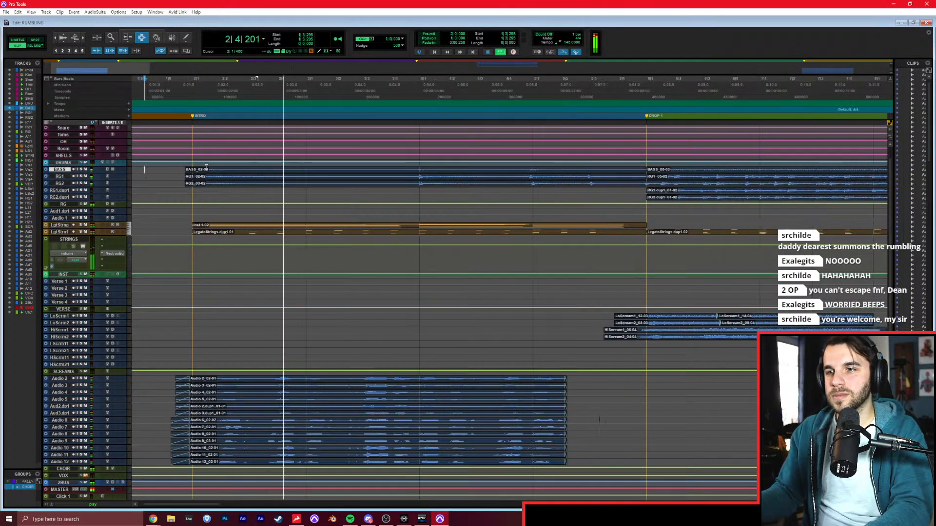
{"action": "key", "text": "r"}
{"action": "key", "text": "r"}
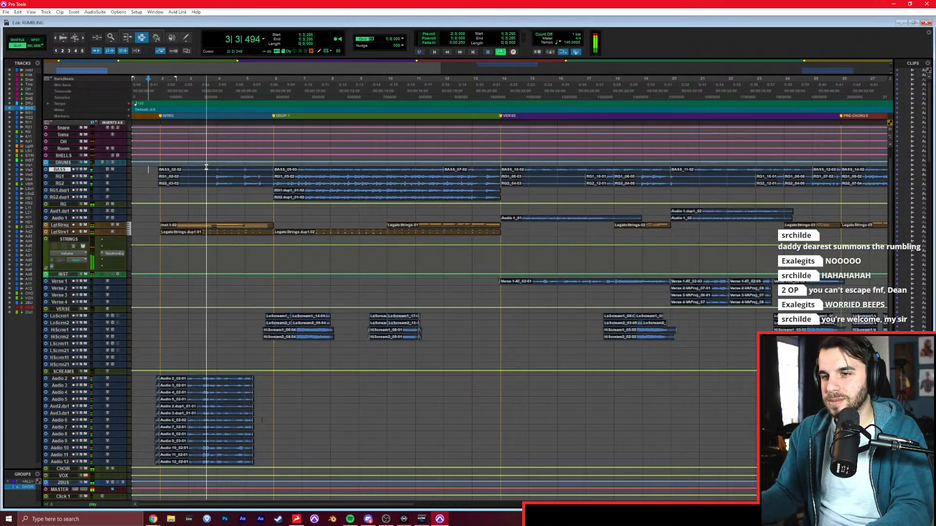
Set the low boost in the RG aux's Neutron Equalizer to 3.3 dB at 180 Hz.
{"action": "key", "text": "ctrl+equal"}
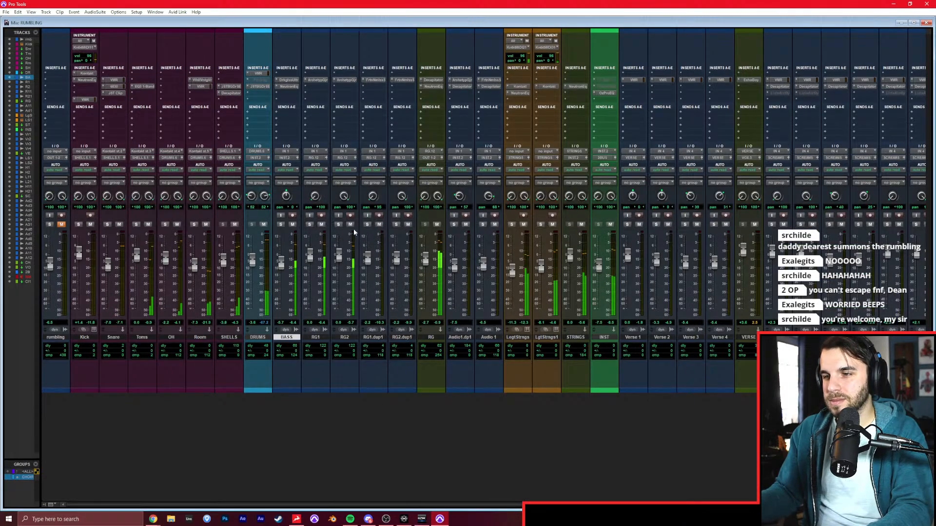
{"action": "left_click", "coordinate": [432, 87]}
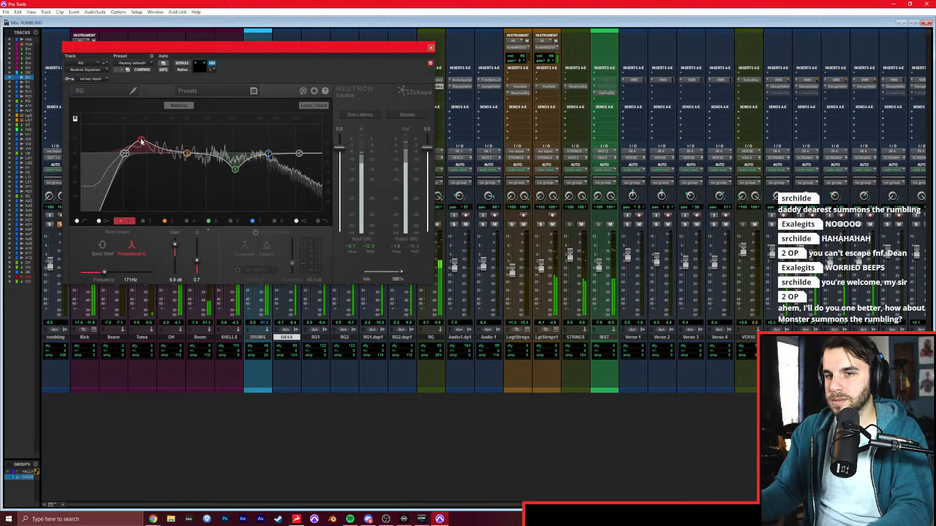
{"action": "left_click_drag", "start_coordinate": [140, 148], "coordinate": [143, 147]}
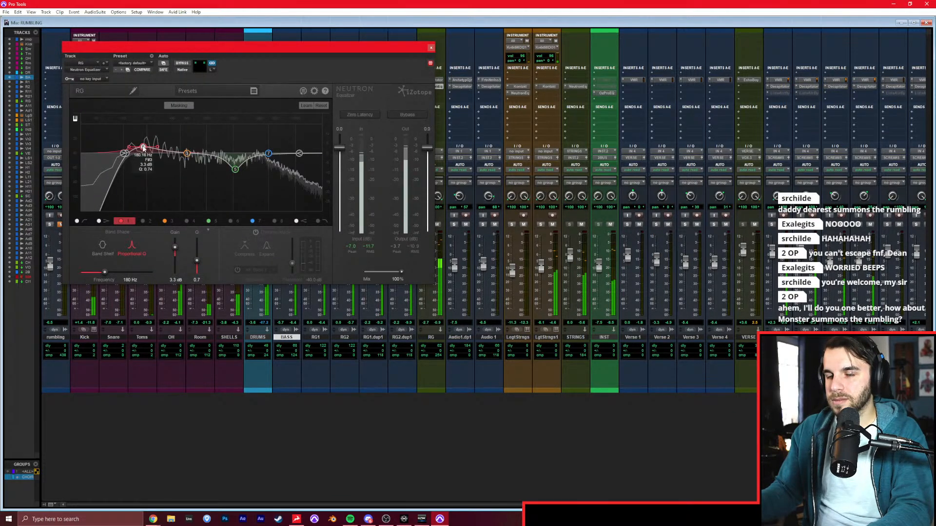
{"action": "left_click", "coordinate": [431, 49]}
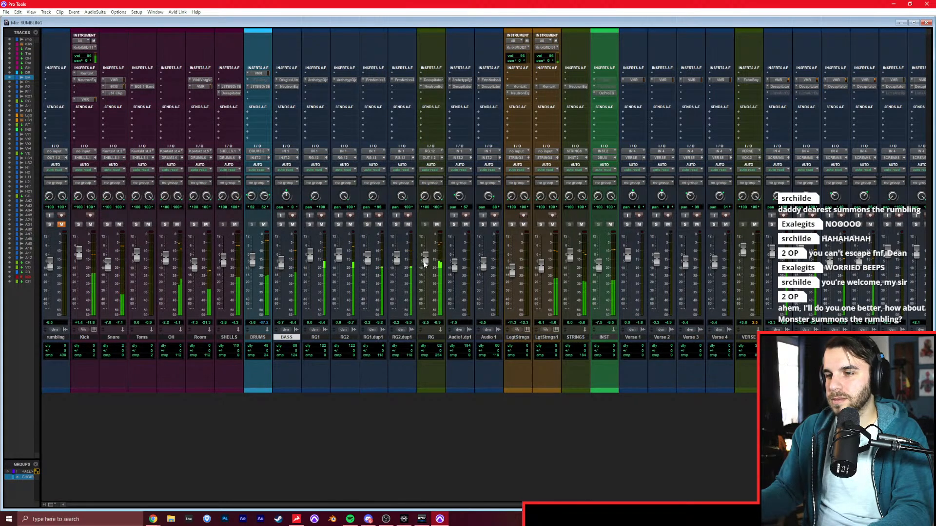
Try an ML4000 ML1 limiter on the INST aux.
{"action": "scroll", "coordinate": [455, 221], "scroll_direction": "right", "scroll_amount": 3}
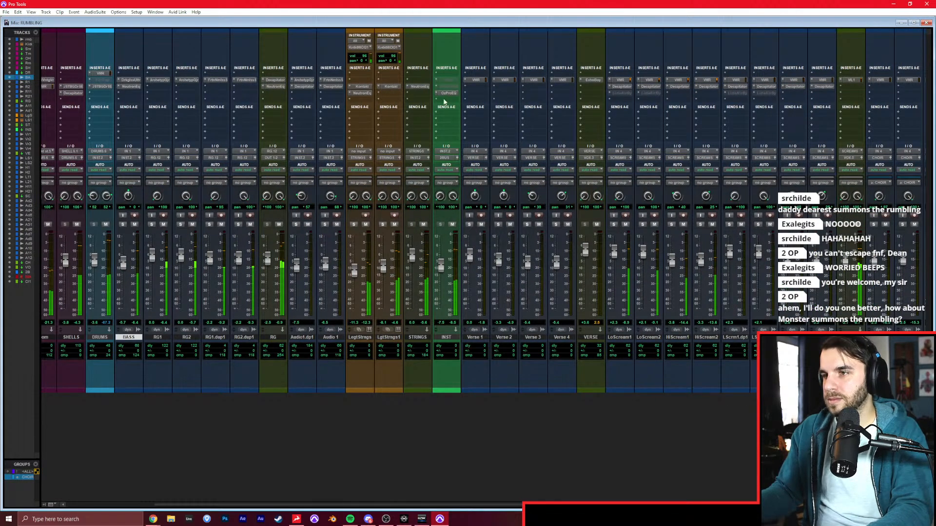
{"action": "left_click", "coordinate": [447, 81]}
{"action": "left_click", "coordinate": [451, 87]}
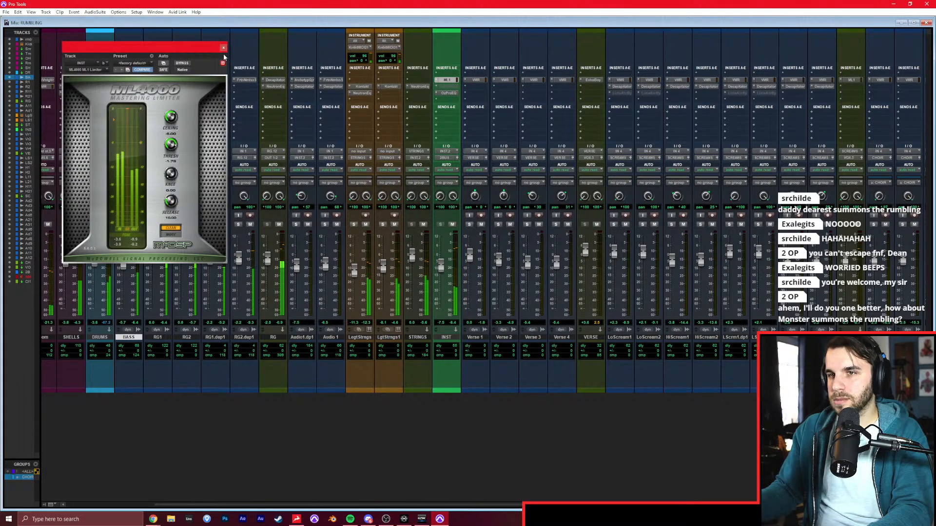
{"action": "left_click", "coordinate": [437, 80]}
{"action": "left_click", "coordinate": [445, 82]}
Route the RG aux's output to the INST track and lower the RG fader to rebalance the guitars during playback.
{"action": "left_click", "coordinate": [271, 158]}
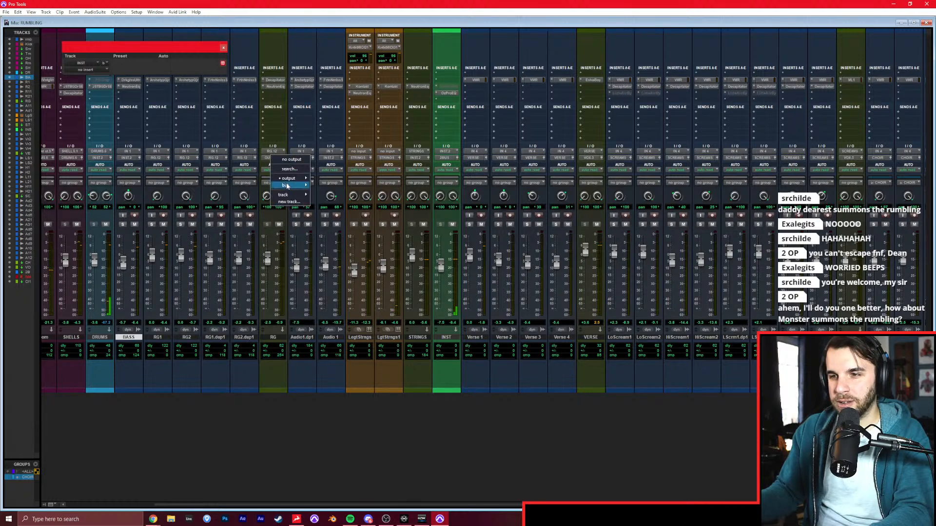
{"action": "mouse_move", "coordinate": [288, 194]}
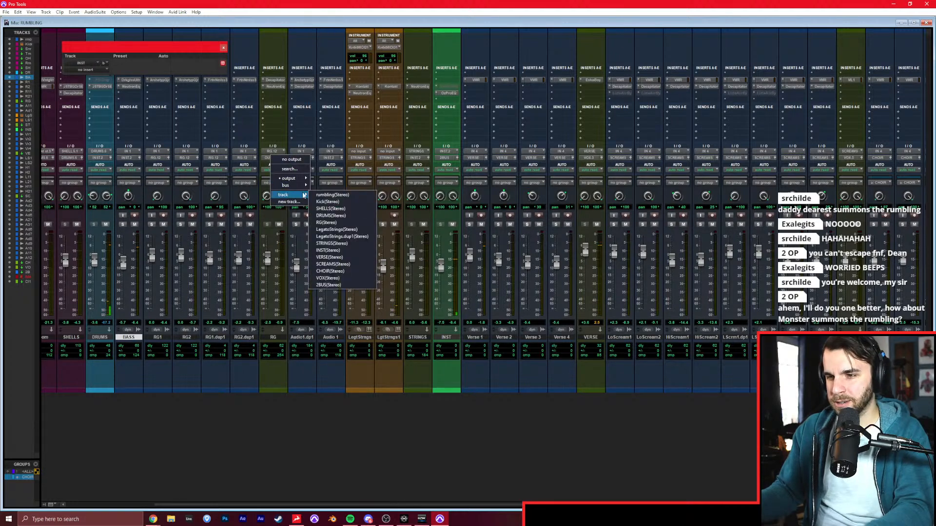
{"action": "left_click", "coordinate": [343, 252]}
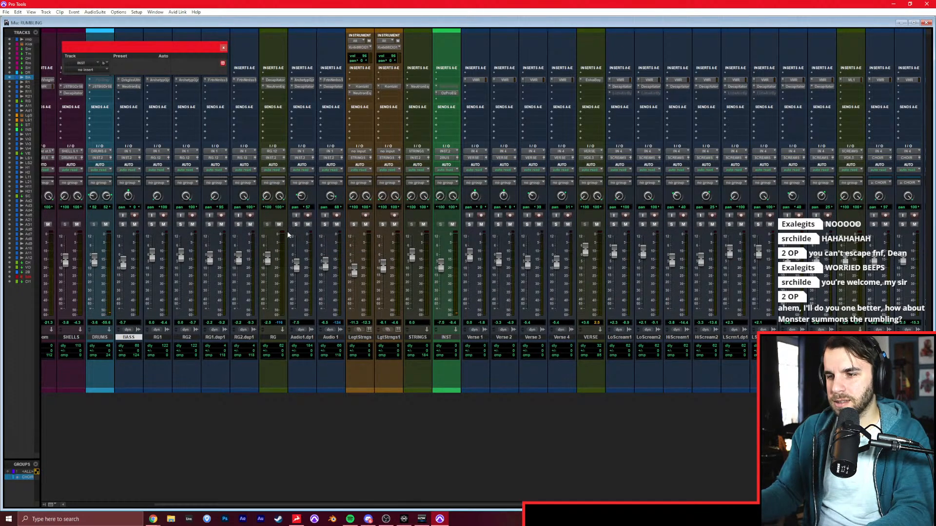
{"action": "left_click_drag", "start_coordinate": [268, 257], "coordinate": [268, 263]}
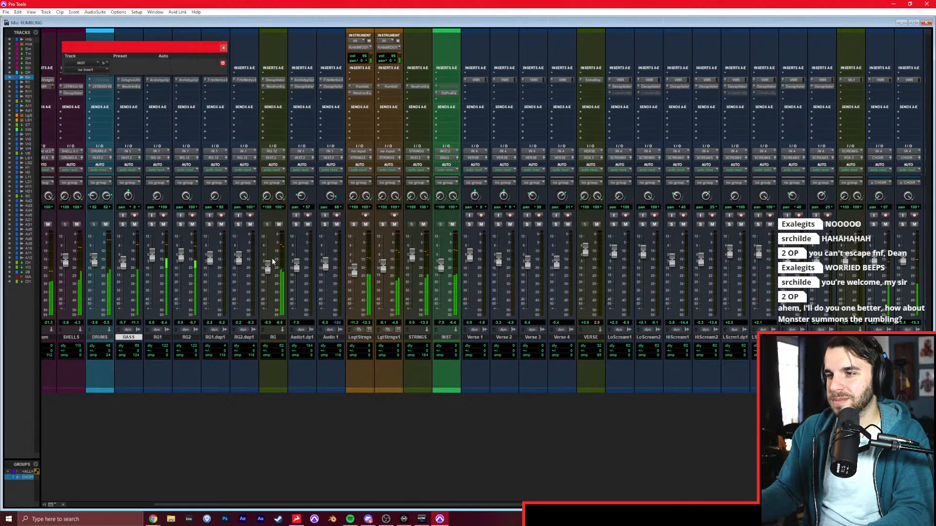
{"action": "scroll", "coordinate": [390, 256], "scroll_direction": "left", "scroll_amount": 4}
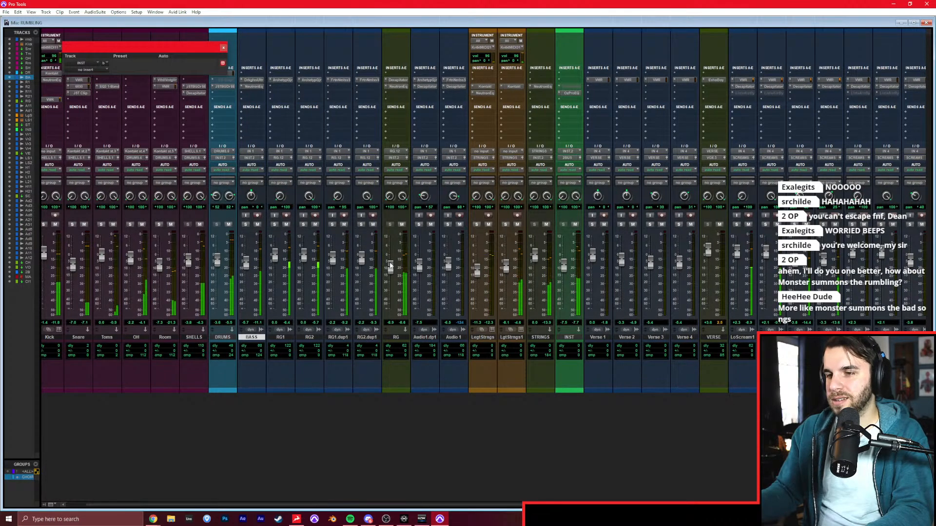
Insert an ML4000 ML1 mastering limiter on the INST track and adjust its limiting during playback.
{"action": "left_click", "coordinate": [574, 81]}
{"action": "type", "text": "ml1"}
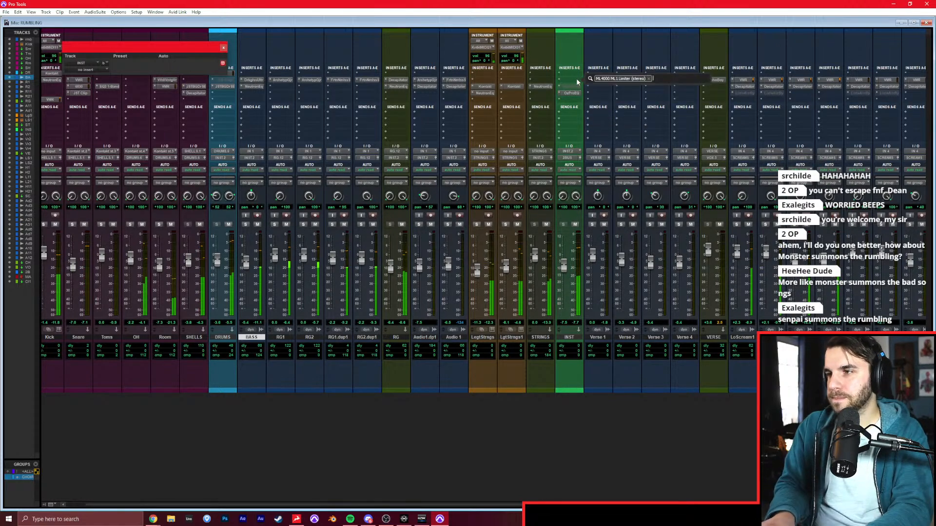
{"action": "key", "text": "Return"}
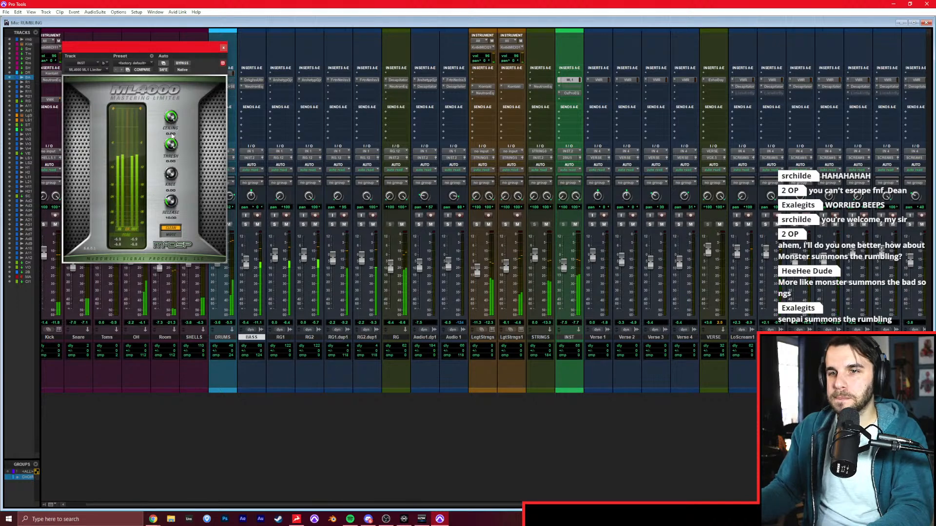
{"action": "left_click_drag", "start_coordinate": [183, 118], "coordinate": [172, 177]}
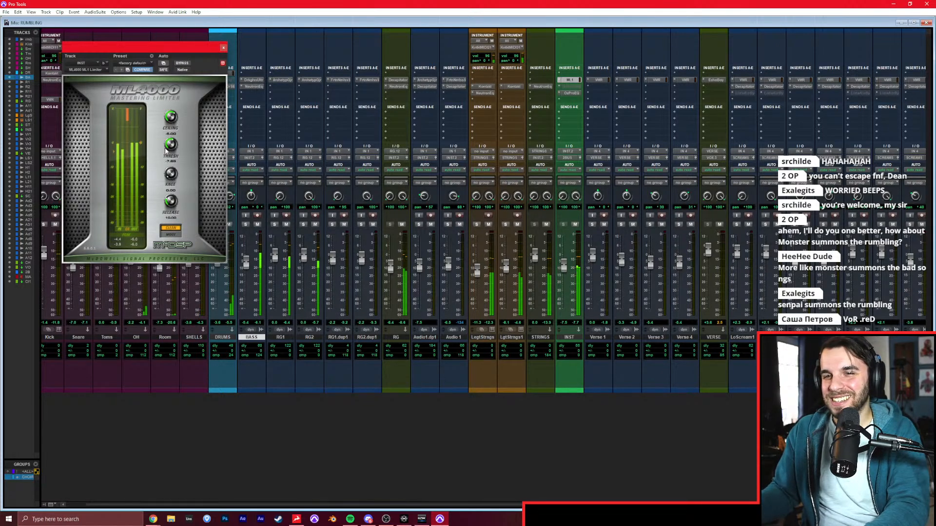
{"action": "left_click", "coordinate": [223, 47]}
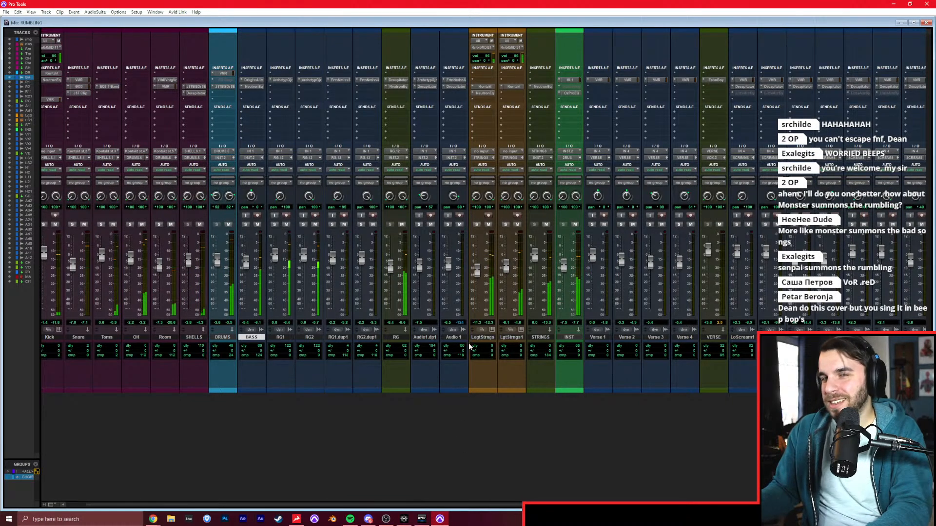
Set the FG Level gain in the 2BUS track's FG-X to 0.0 dB while the song plays.
{"action": "key", "text": "space"}
{"action": "scroll", "coordinate": [424, 336], "scroll_direction": "left", "scroll_amount": 1}
{"action": "scroll", "coordinate": [422, 329], "scroll_direction": "right", "scroll_amount": 3}
{"action": "scroll", "coordinate": [417, 332], "scroll_direction": "left", "scroll_amount": 3}
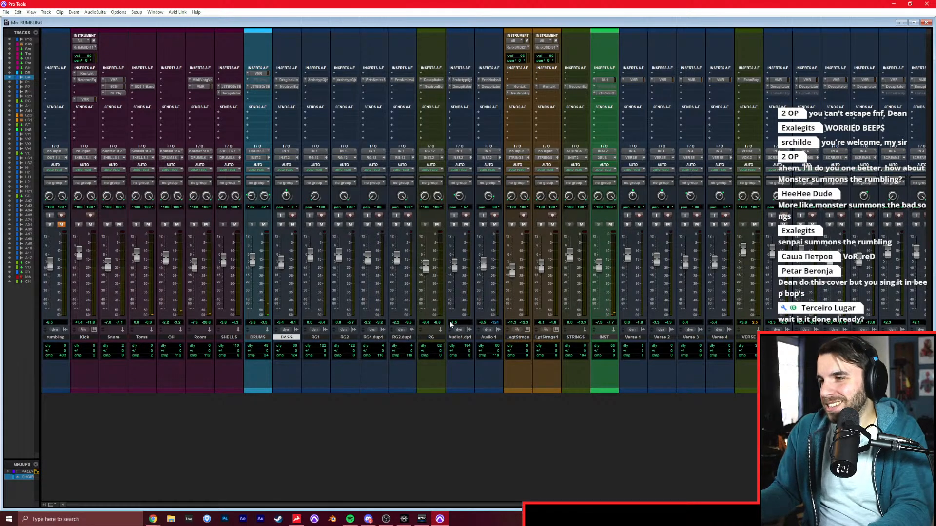
{"action": "key", "text": "space"}
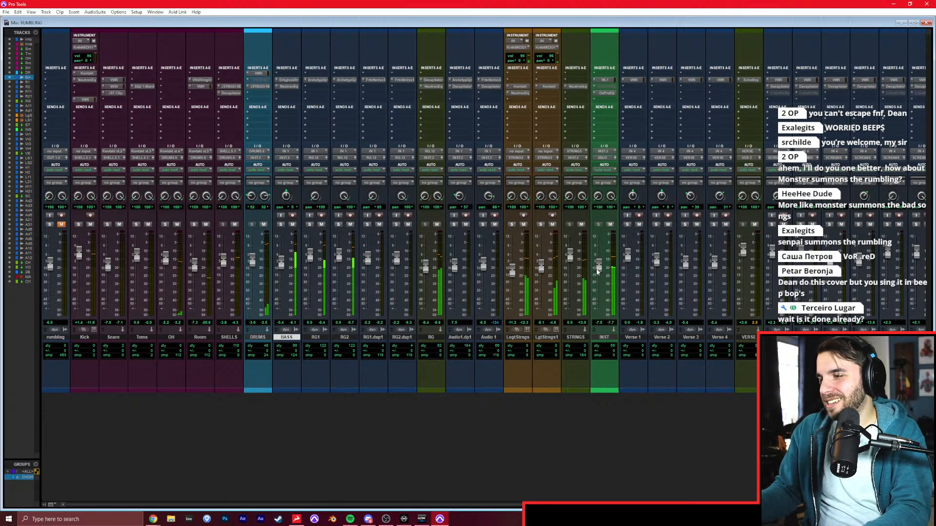
{"action": "scroll", "coordinate": [601, 273], "scroll_direction": "right", "scroll_amount": 10}
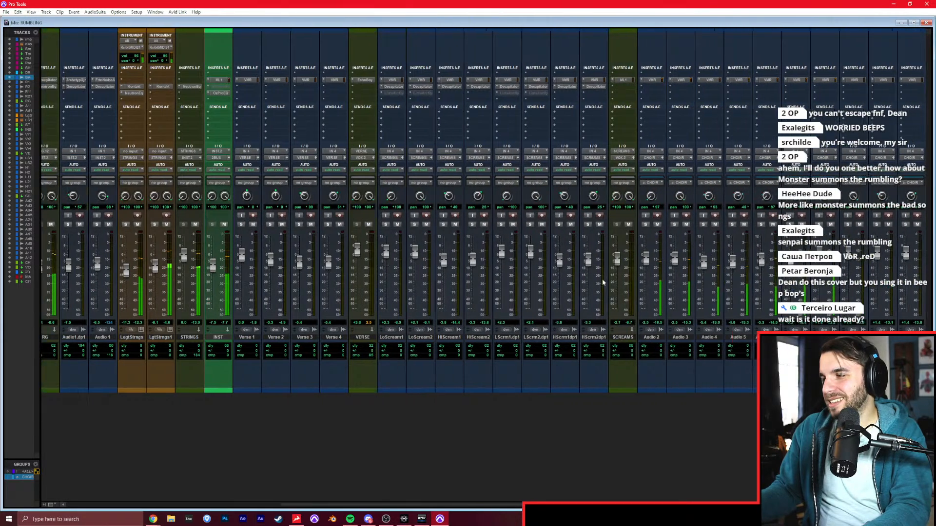
{"action": "left_click", "coordinate": [813, 98]}
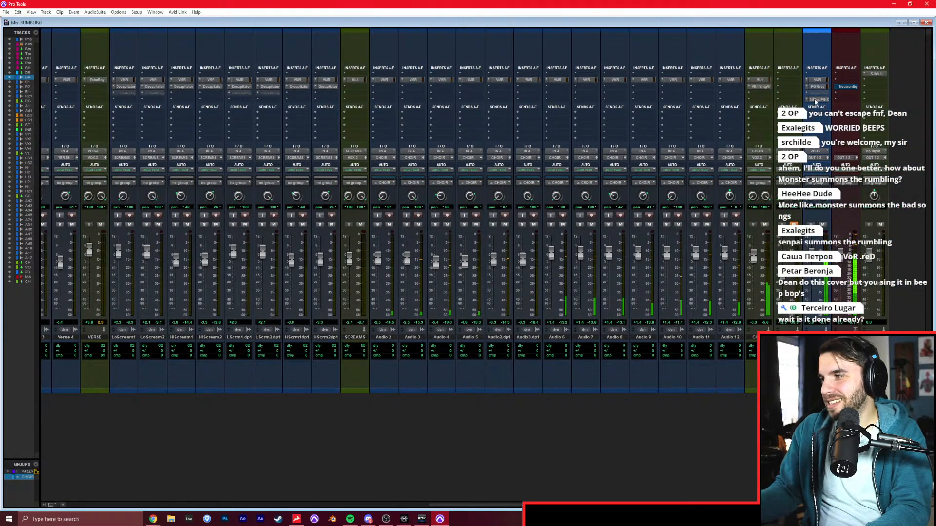
{"action": "left_click_drag", "start_coordinate": [228, 239], "coordinate": [228, 252]}
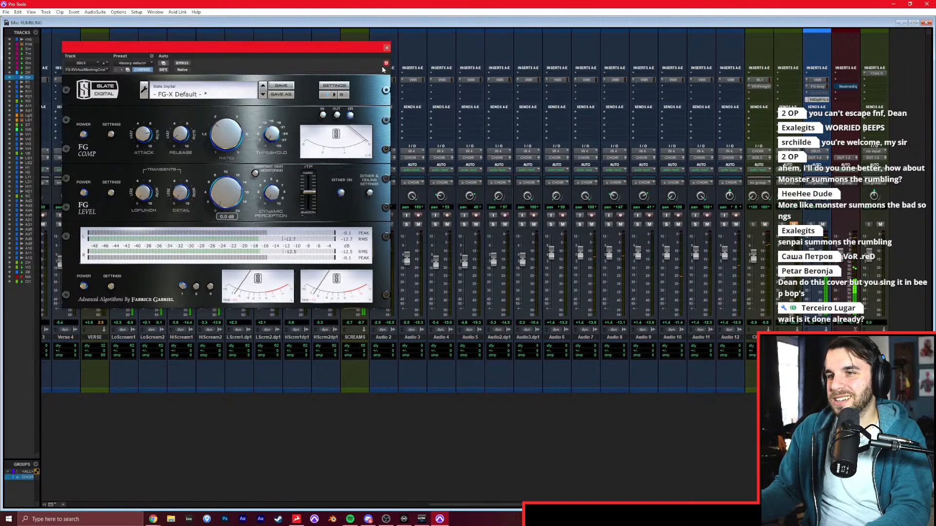
{"action": "left_click", "coordinate": [386, 49]}
Raise the INST fader to 0.0 dB and check the level in the 2BUS track's FG-X.
{"action": "scroll", "coordinate": [405, 185], "scroll_direction": "left", "scroll_amount": 10}
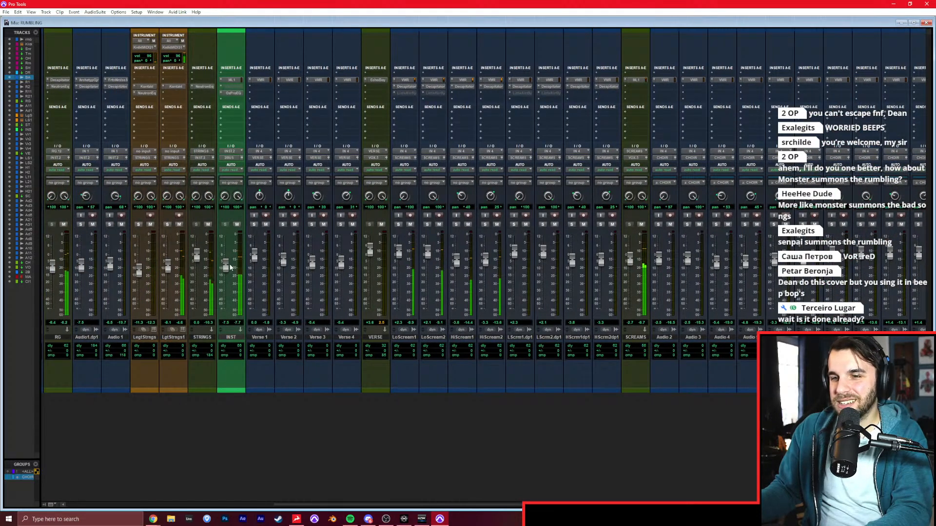
{"action": "scroll", "coordinate": [223, 265], "scroll_direction": "right", "scroll_amount": 10}
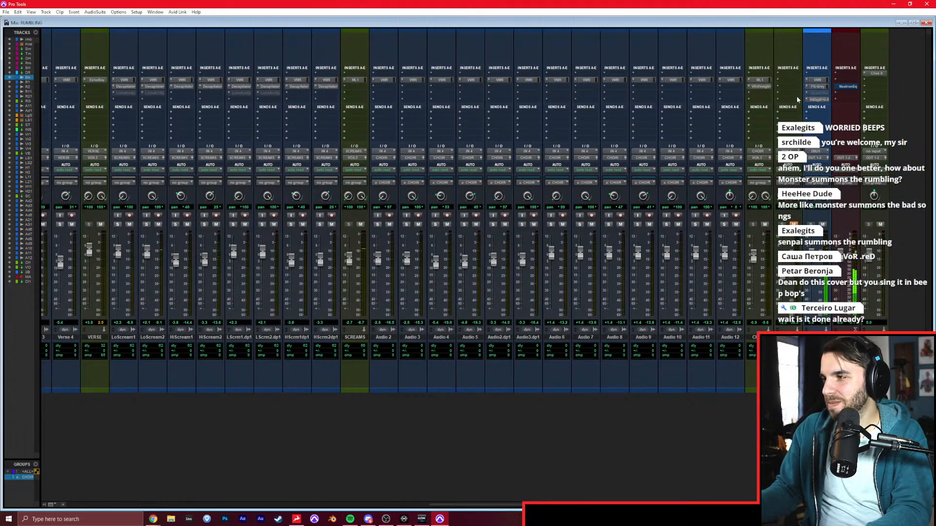
{"action": "left_click", "coordinate": [817, 100]}
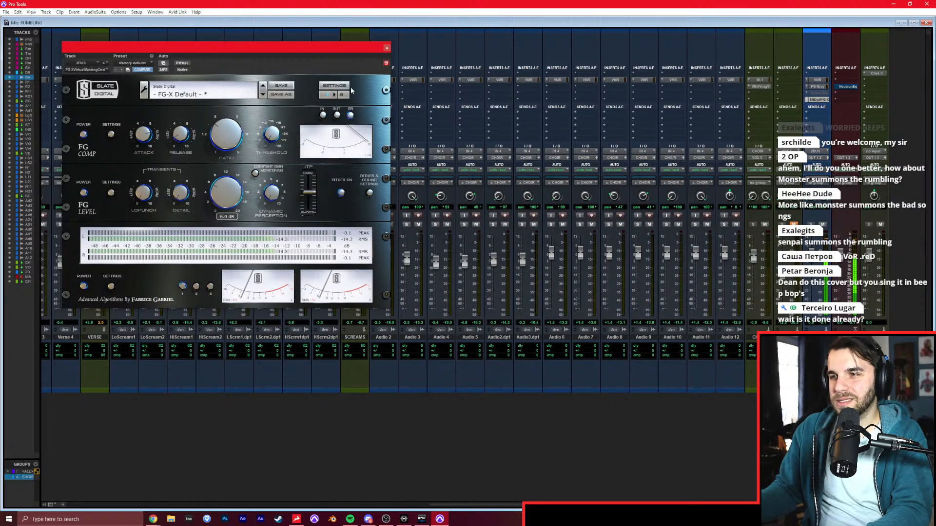
{"action": "left_click", "coordinate": [386, 48]}
{"action": "scroll", "coordinate": [385, 170], "scroll_direction": "left", "scroll_amount": 15}
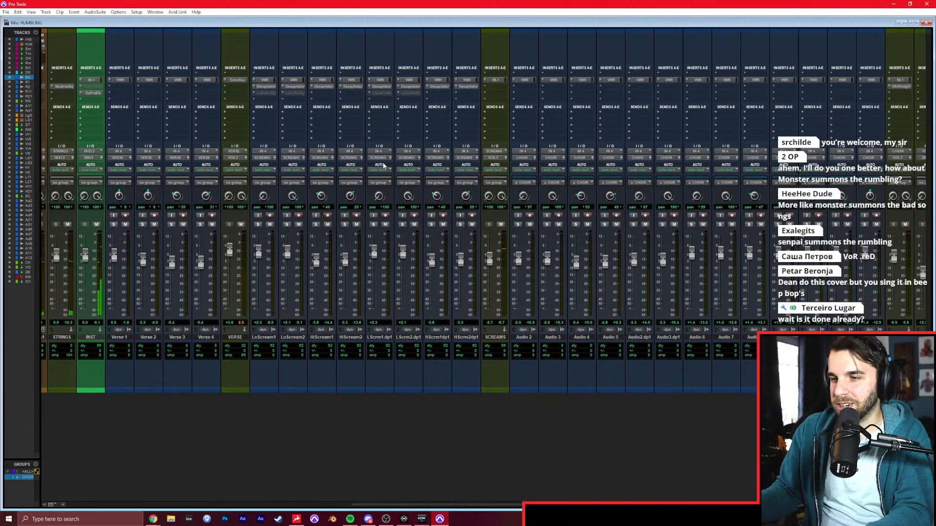
{"action": "scroll", "coordinate": [391, 160], "scroll_direction": "left", "scroll_amount": 3}
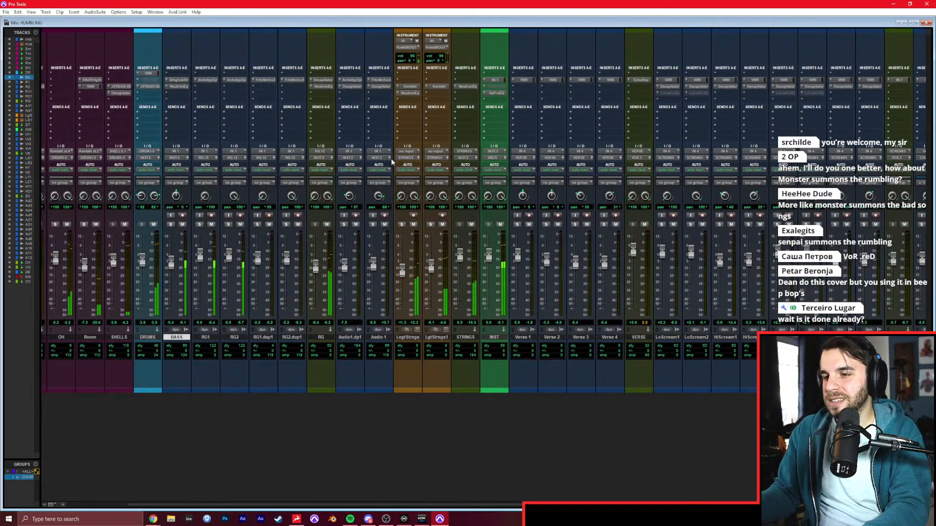
Play from just before DROP 1 and lower the SCREAMS fader to -7.6 dB.
{"action": "key", "text": "ctrl+equal"}
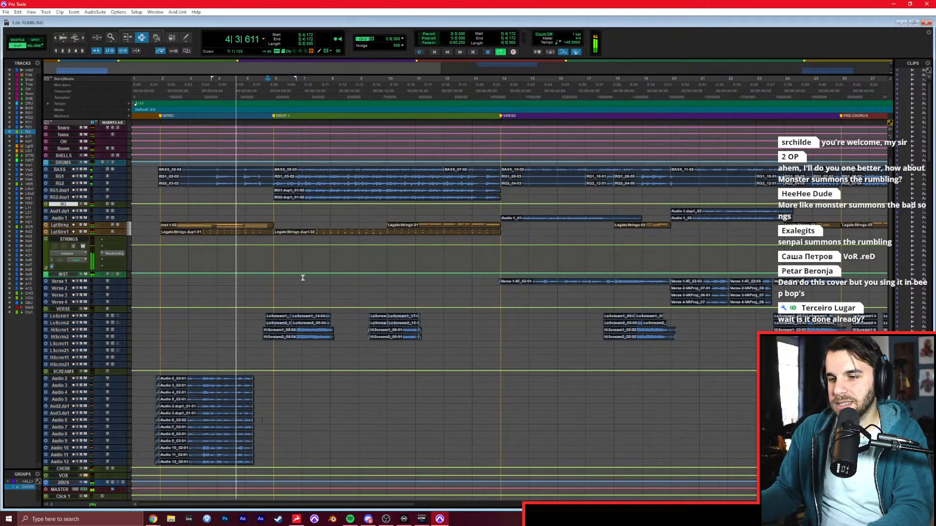
{"action": "left_click", "coordinate": [265, 275]}
{"action": "key", "text": "ctrl+equal"}
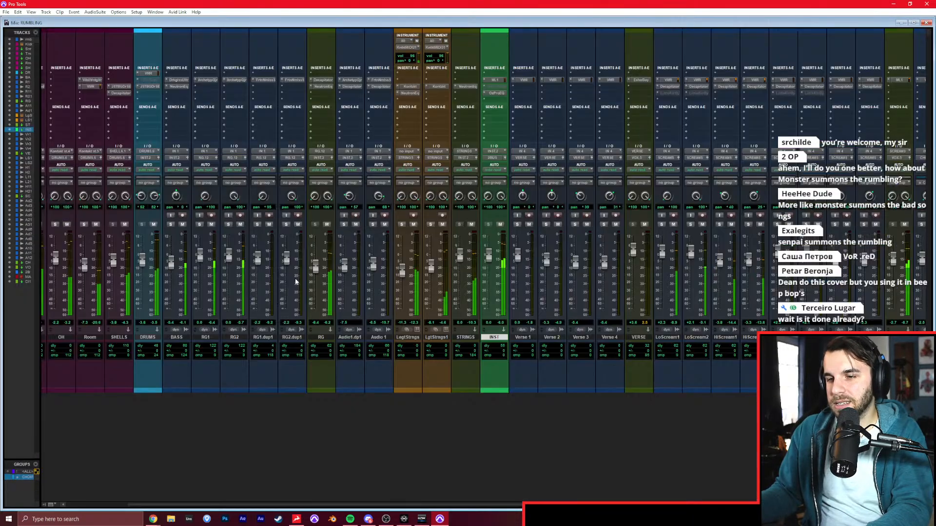
{"action": "scroll", "coordinate": [586, 275], "scroll_direction": "right", "scroll_amount": 10}
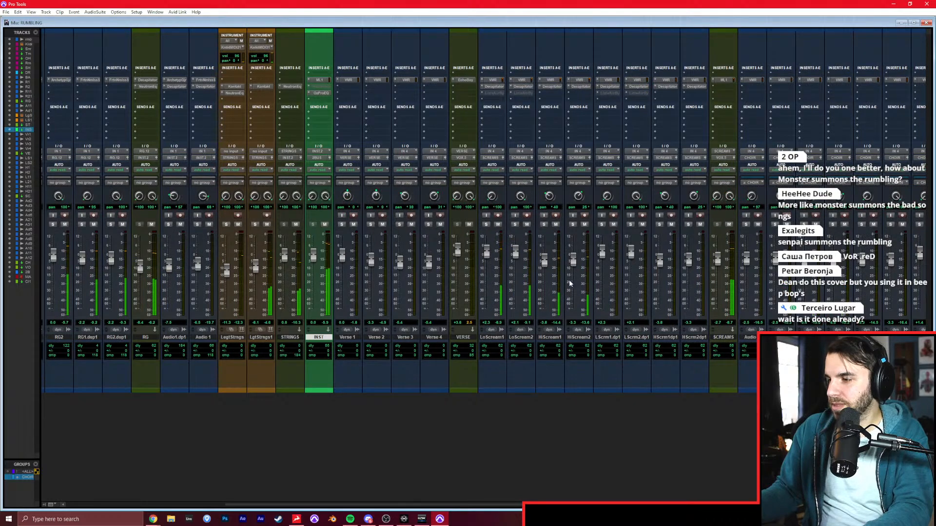
{"action": "scroll", "coordinate": [548, 256], "scroll_direction": "right", "scroll_amount": 2}
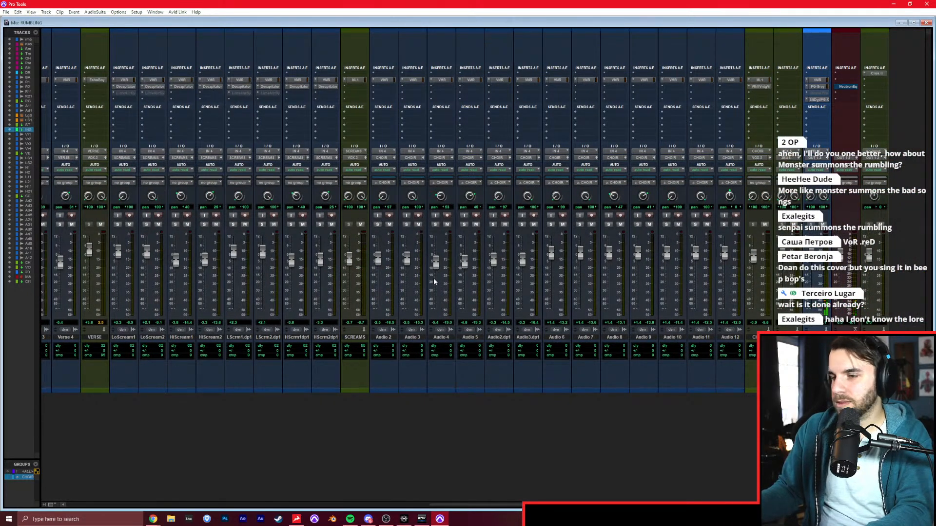
{"action": "scroll", "coordinate": [433, 278], "scroll_direction": "left", "scroll_amount": 1}
{"action": "left_click_drag", "start_coordinate": [384, 258], "coordinate": [384, 265]}
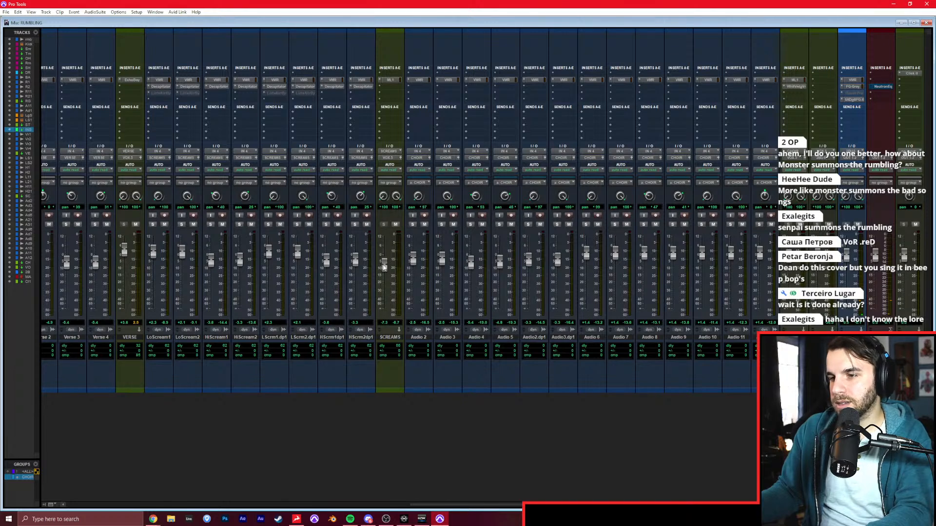
{"action": "key", "text": "space"}
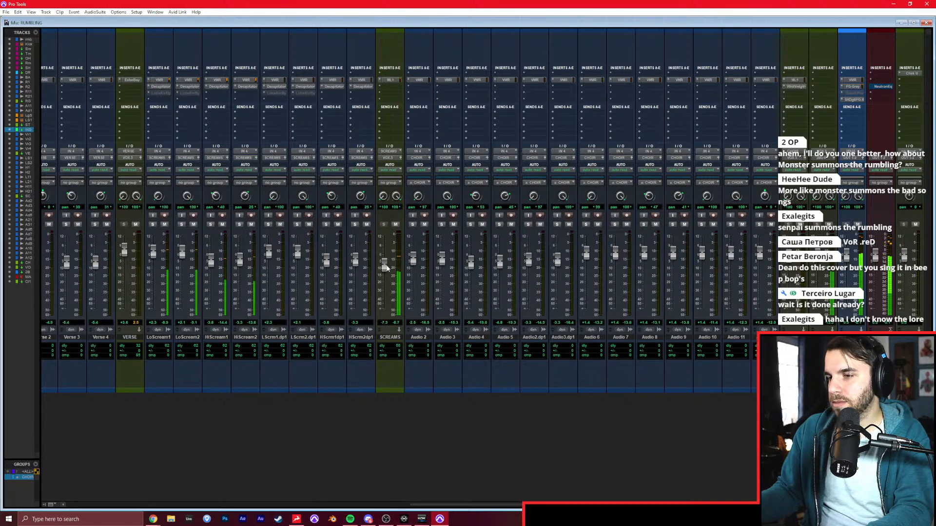
{"action": "left_click_drag", "start_coordinate": [386, 269], "coordinate": [386, 270]}
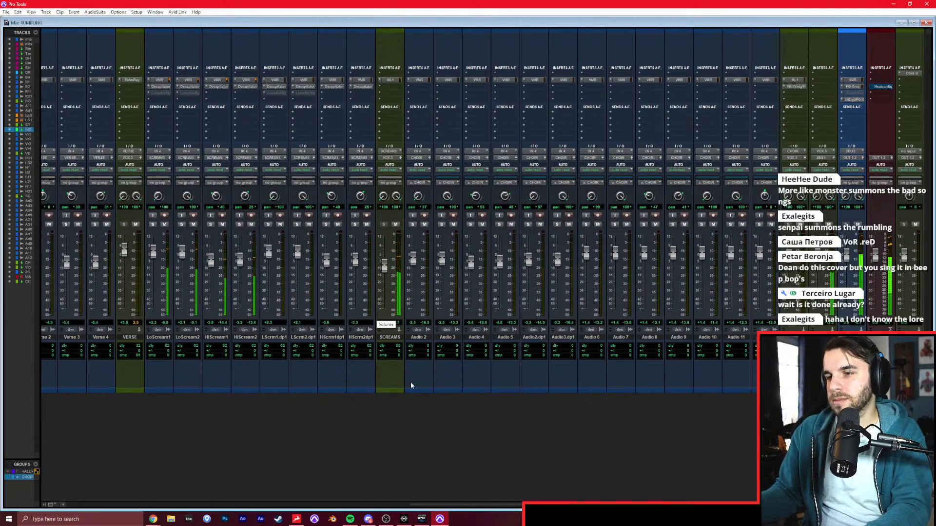
Play into the verse, lower the VERSE fader to -2.2 dB and inspect its EchoBoy insert.
{"action": "scroll", "coordinate": [416, 388], "scroll_direction": "left", "scroll_amount": 2}
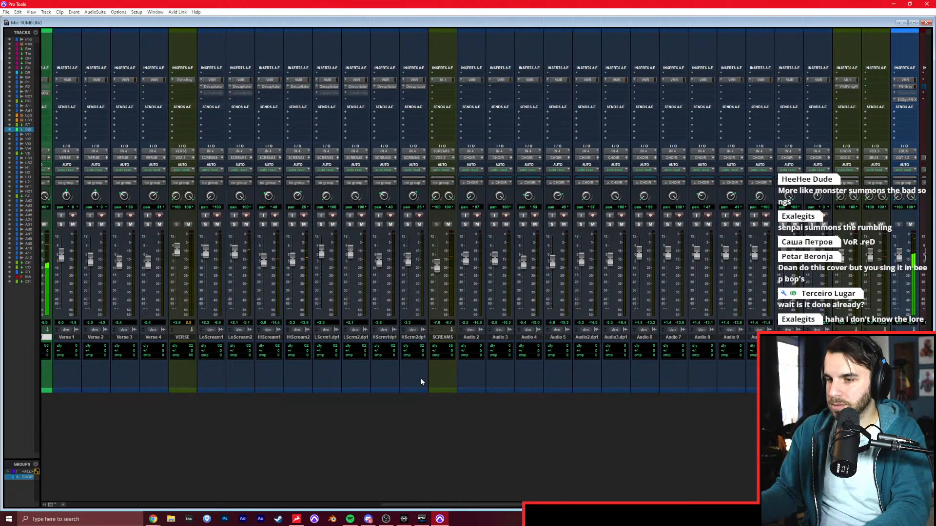
{"action": "key", "text": "ctrl+equal"}
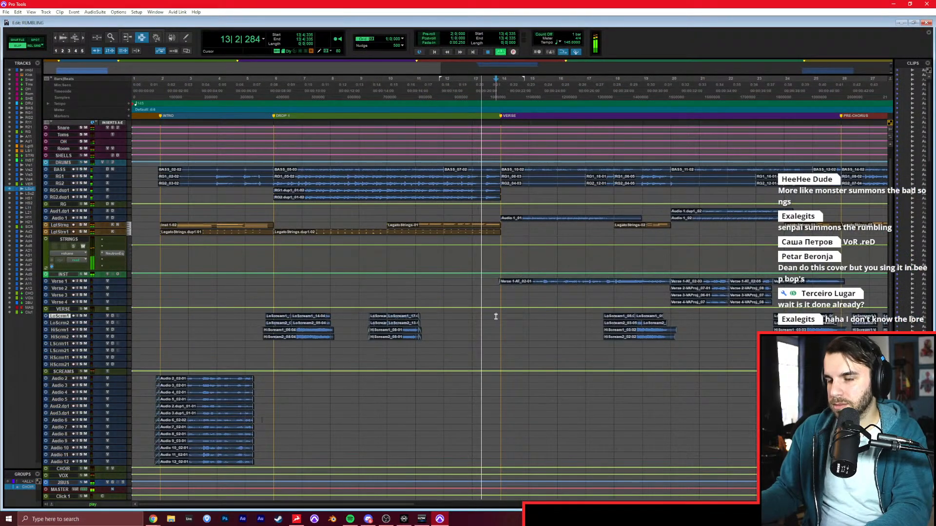
{"action": "key", "text": "ctrl+equal"}
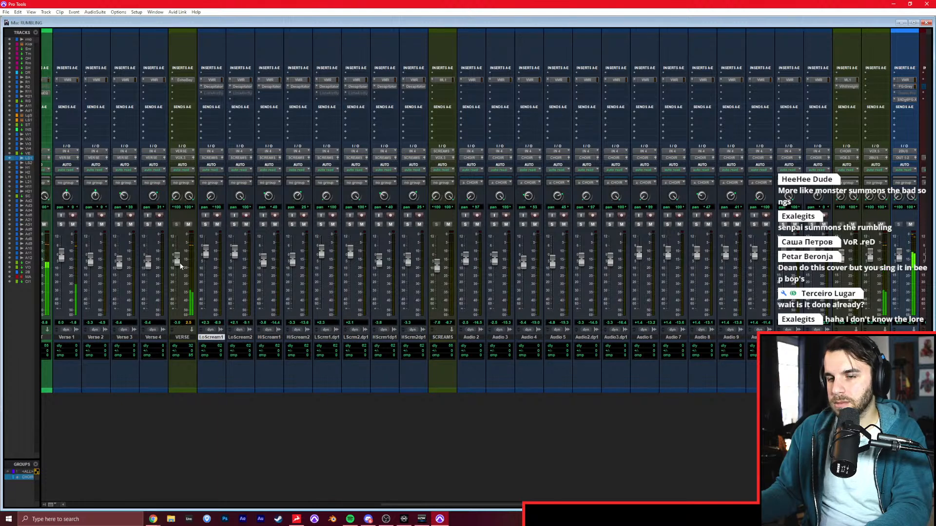
{"action": "left_click", "coordinate": [182, 80]}
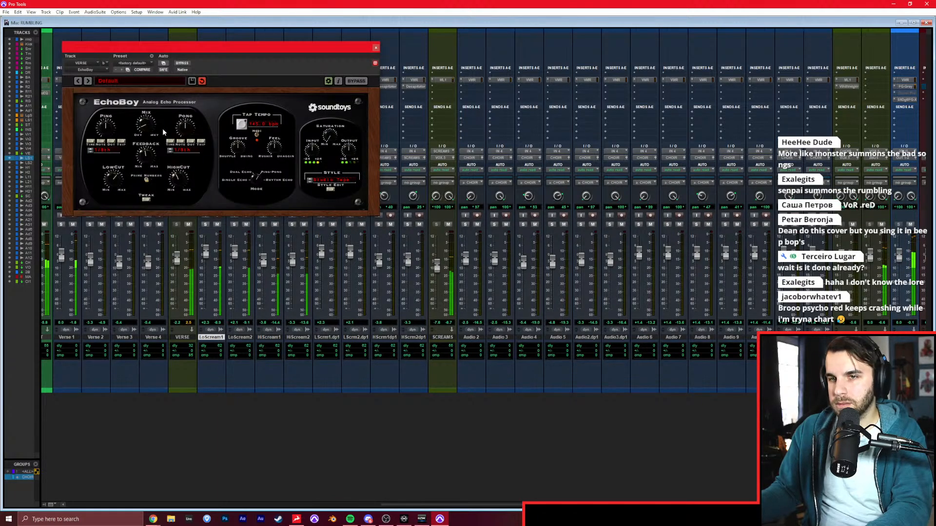
{"action": "left_click", "coordinate": [375, 48]}
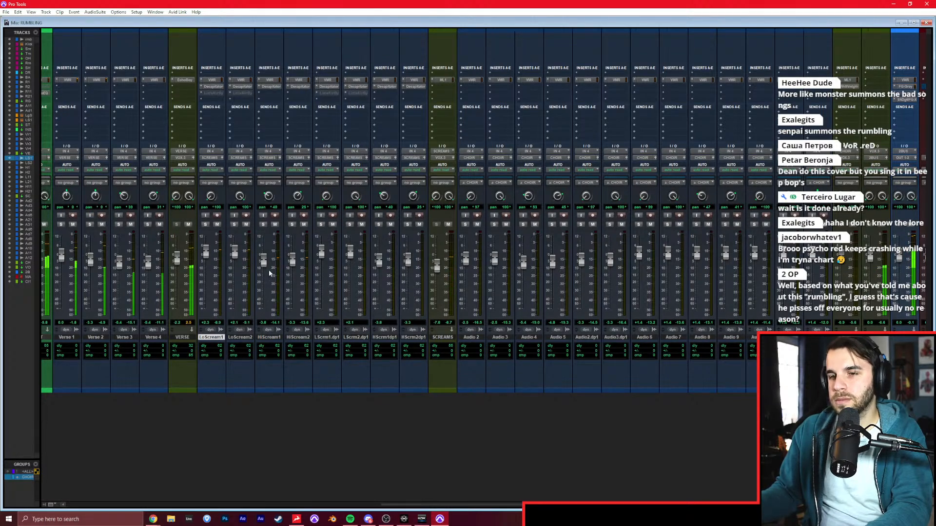
Play back the pre-chorus and chorus into DROP 2 to check the vocal and scream balance.
{"action": "scroll", "coordinate": [269, 273], "scroll_direction": "right", "scroll_amount": 3}
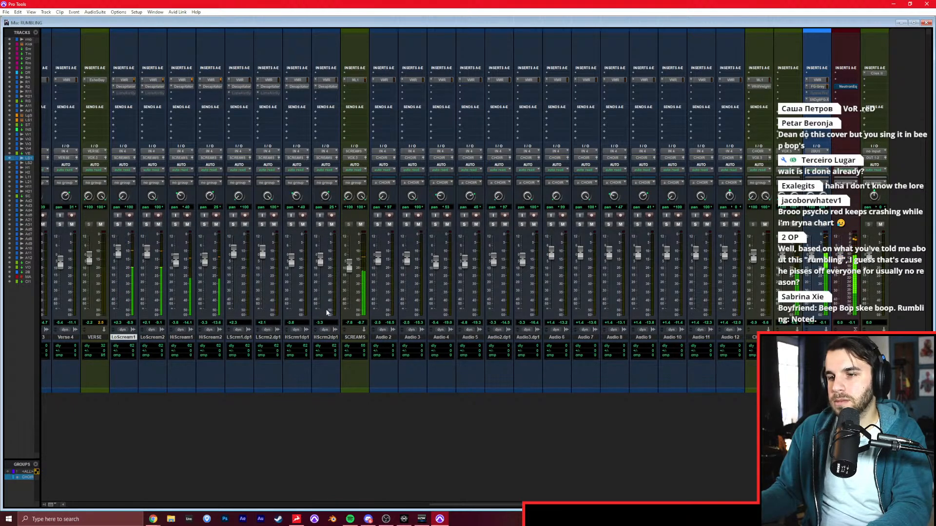
{"action": "key", "text": "ctrl+equal"}
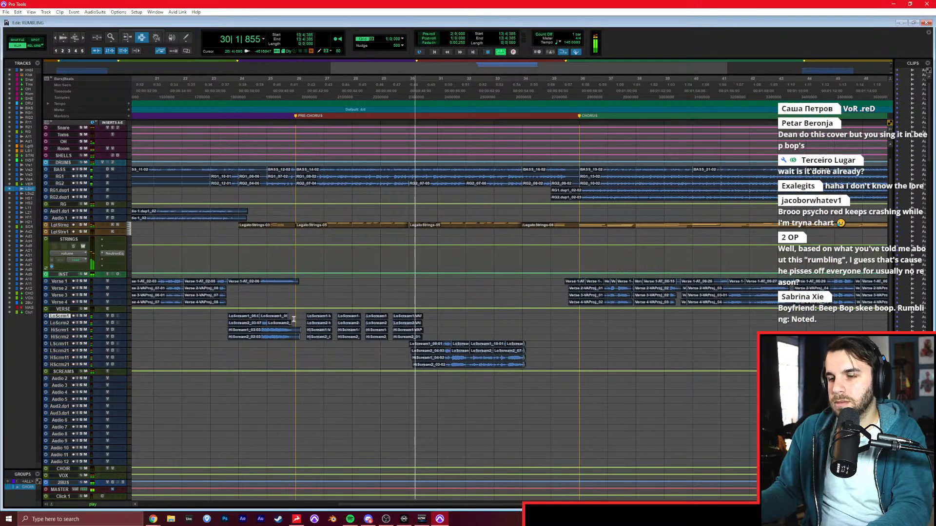
{"action": "key", "text": "ctrl+equal"}
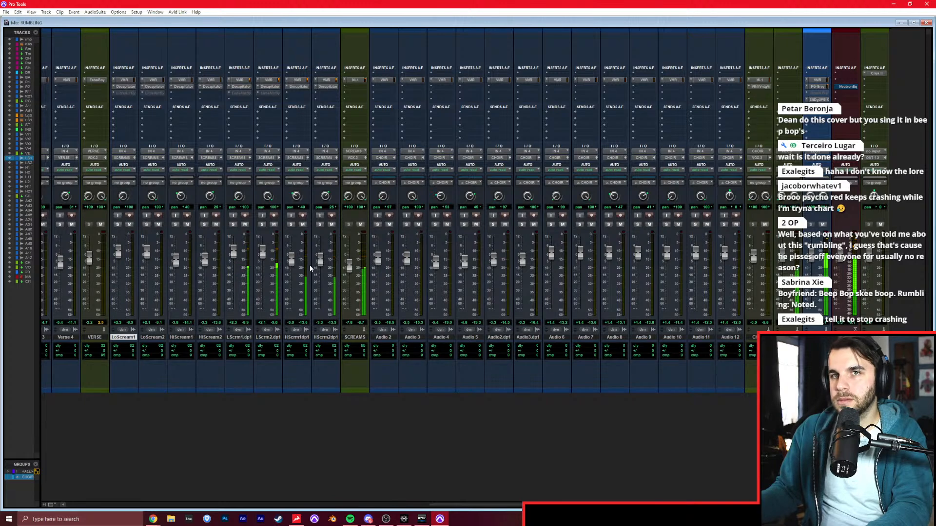
{"action": "key", "text": "ctrl+equal"}
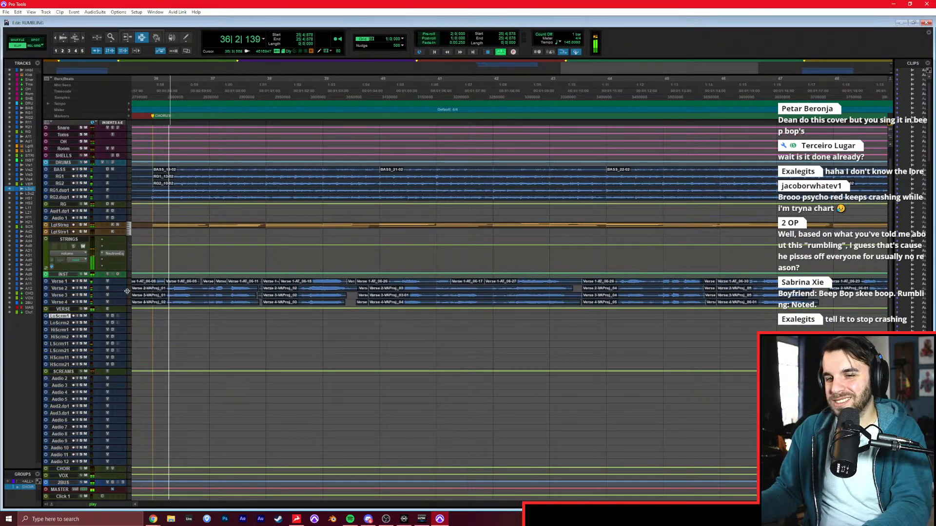
{"action": "left_click", "coordinate": [248, 344]}
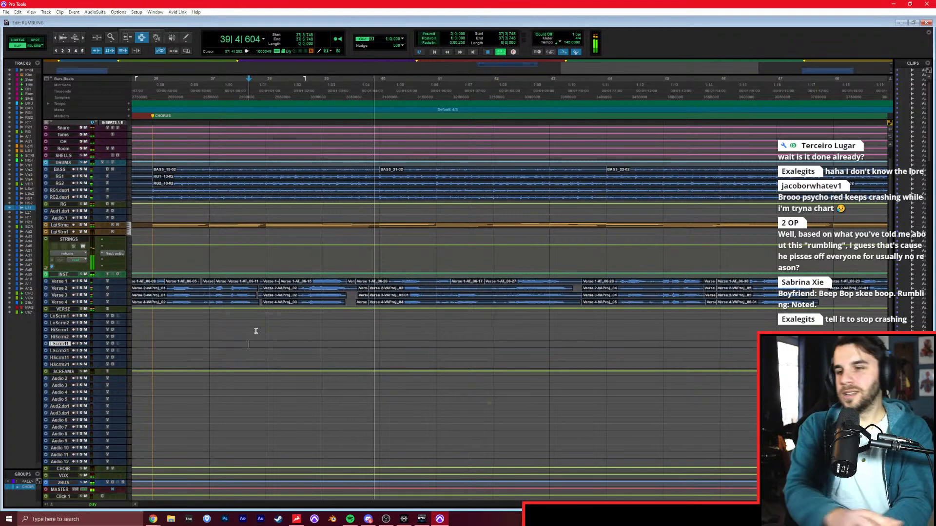
{"action": "key", "text": "r"}
{"action": "key", "text": "r"}
{"action": "key", "text": "r"}
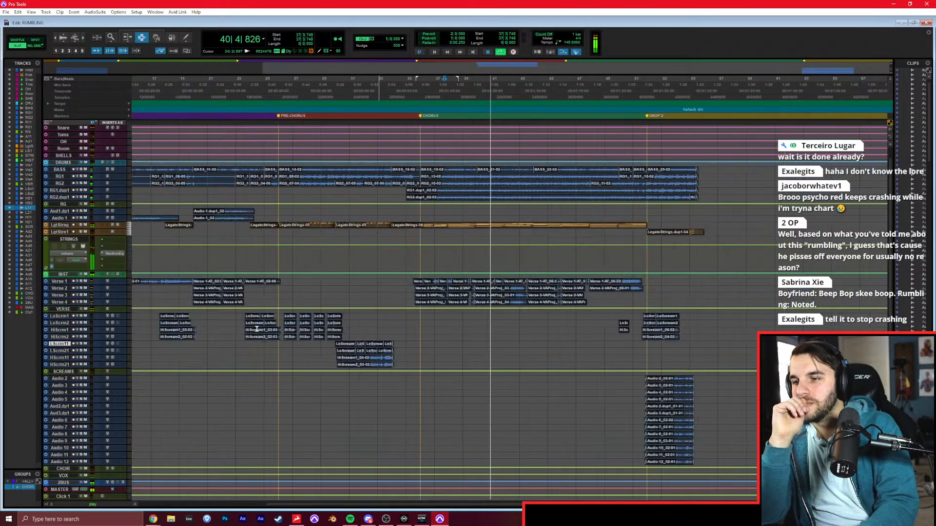
{"action": "key", "text": "t"}
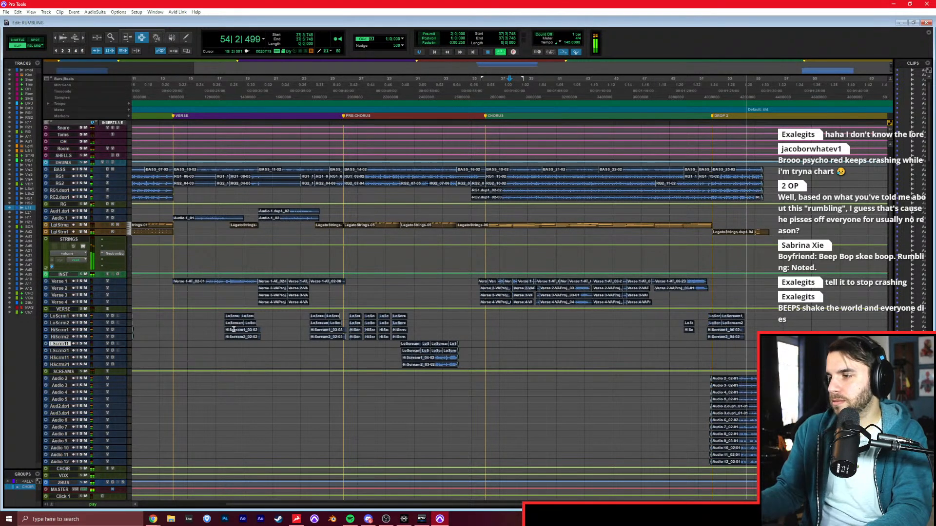
Insert a Neutron Equalizer before the limiter on the CHOIR aux.
{"action": "key", "text": "ctrl+equal"}
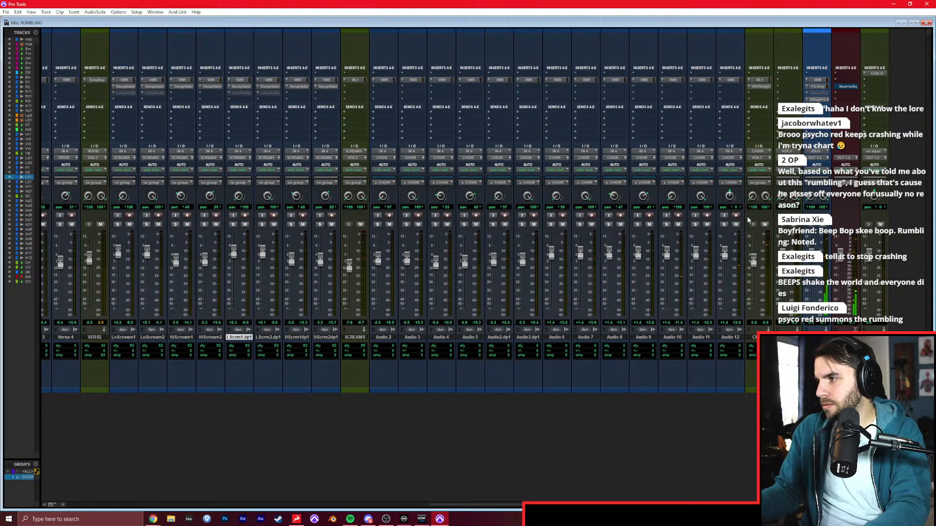
{"action": "left_click", "coordinate": [760, 73]}
{"action": "left_click", "coordinate": [787, 93]}
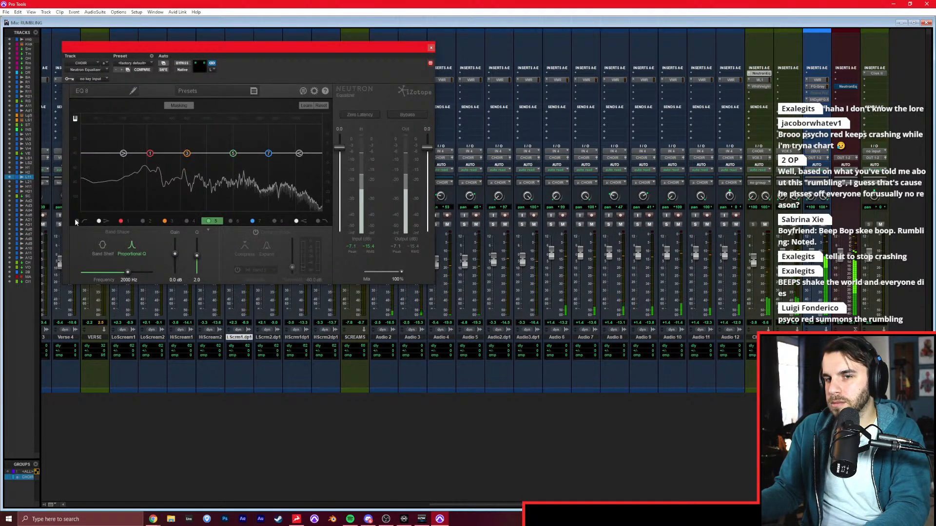
Enable the high-pass band in the CHOIR aux's Neutron Equalizer, adjust its cutoff and close the plug-in.
{"action": "left_click", "coordinate": [76, 221]}
{"action": "left_click_drag", "start_coordinate": [96, 153], "coordinate": [275, 165]}
{"action": "left_click", "coordinate": [431, 46]}
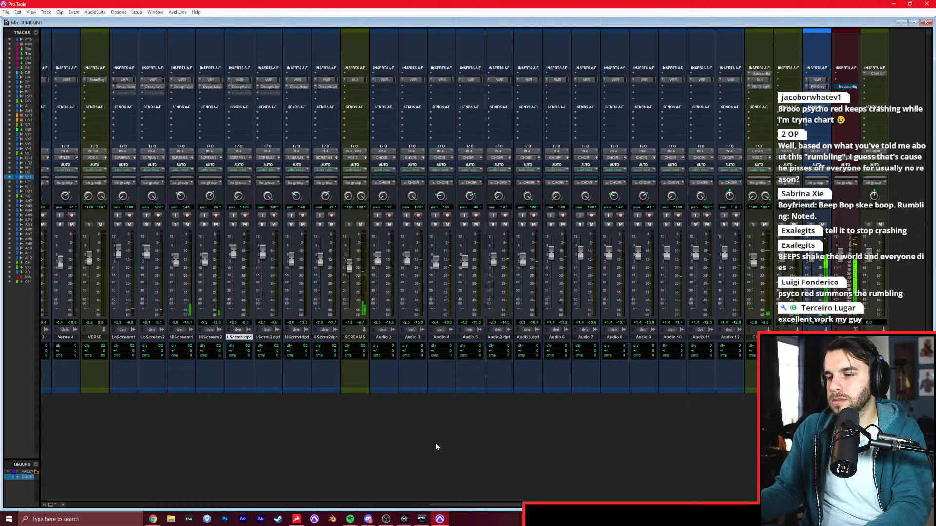
Play back the song from DROP 1 into the verse to check the mix with the equalized choir.
{"action": "key", "text": "ctrl+equal"}
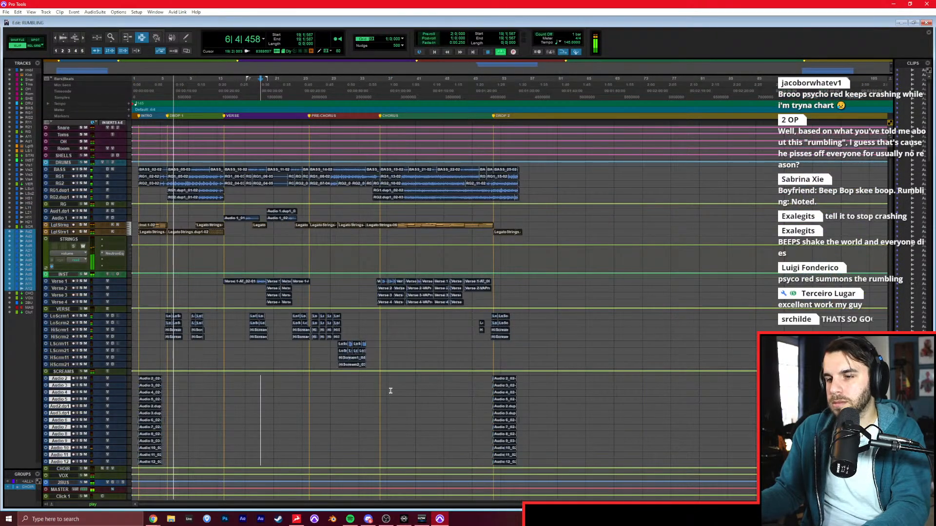
{"action": "left_click", "coordinate": [423, 345]}
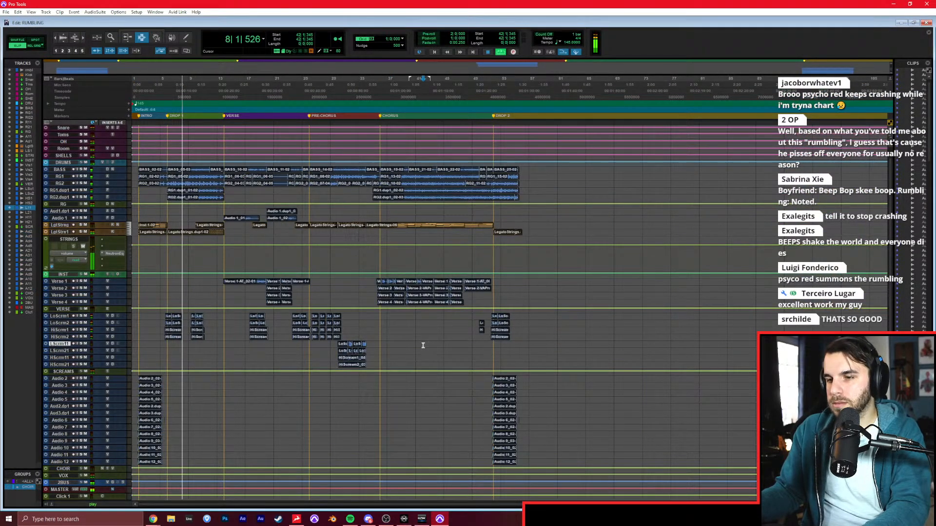
{"action": "left_click", "coordinate": [361, 330]}
{"action": "left_click", "coordinate": [323, 351]}
{"action": "left_click", "coordinate": [295, 352]}
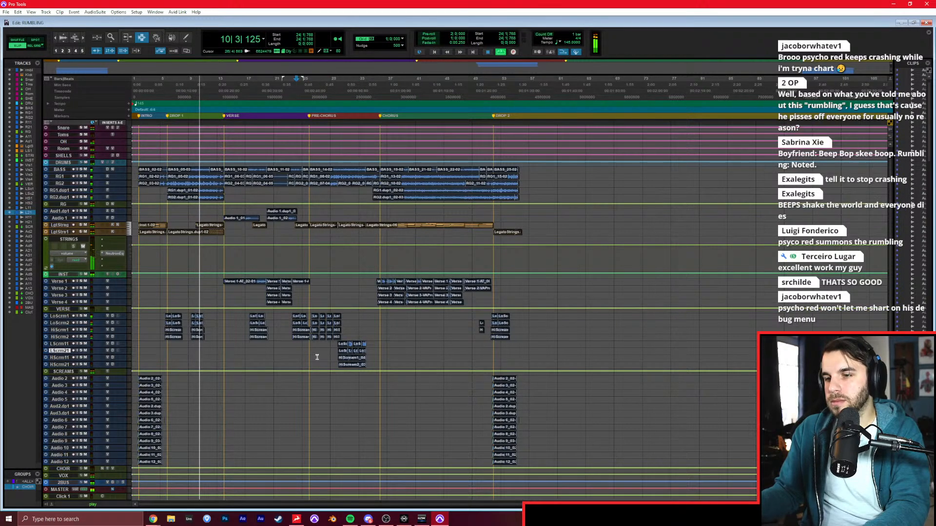
{"action": "left_click", "coordinate": [305, 394]}
{"action": "left_click", "coordinate": [269, 390]}
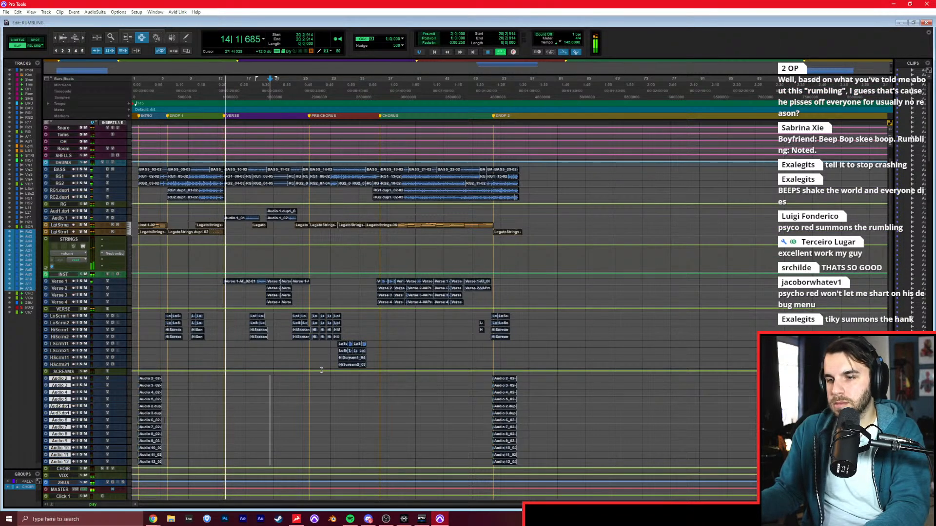
{"action": "left_click", "coordinate": [296, 357]}
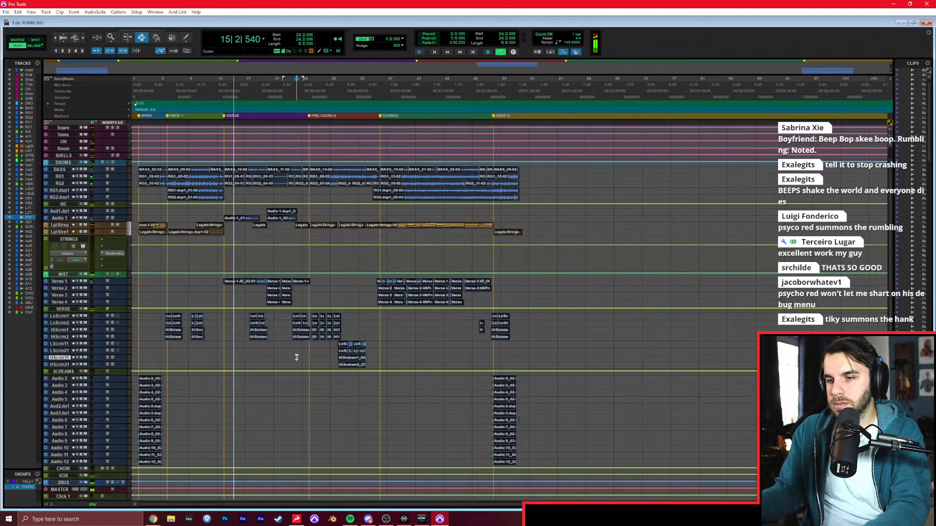
{"action": "left_click", "coordinate": [289, 382]}
{"action": "left_click", "coordinate": [295, 378]}
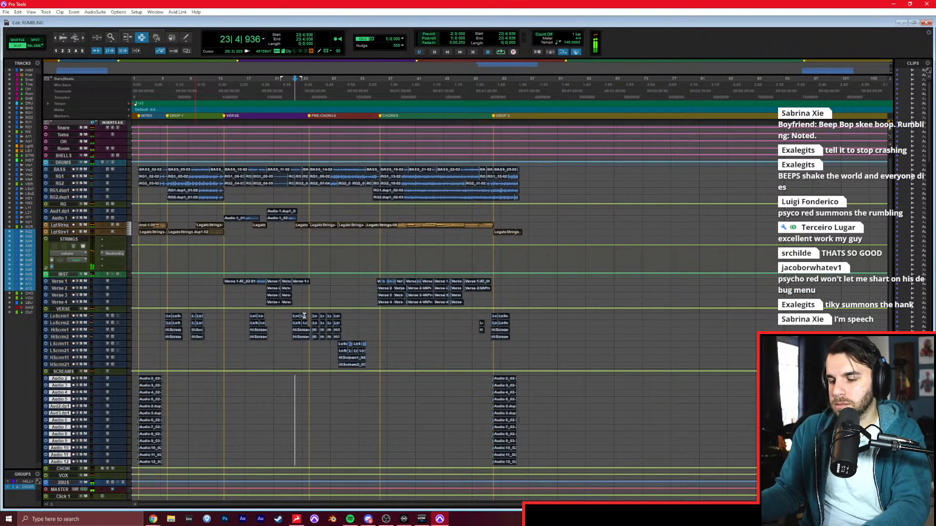
Raise the FG Level gain to 9.2 dB in the 2BUS FG-X mastering plug-in and play part of DROP 1.
{"action": "key", "text": "ctrl+equal"}
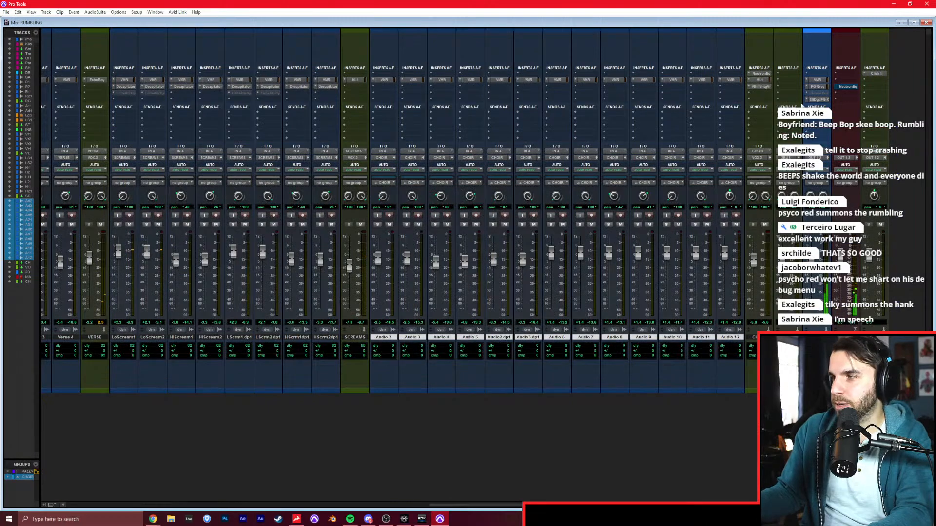
{"action": "left_click", "coordinate": [820, 100]}
{"action": "key", "text": "ctrl+equal"}
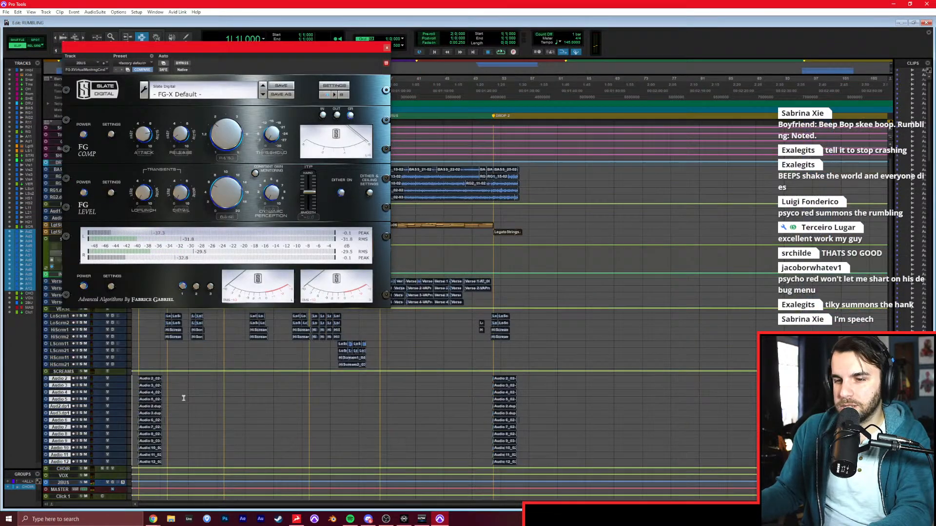
{"action": "left_click_drag", "start_coordinate": [222, 184], "coordinate": [236, 183]}
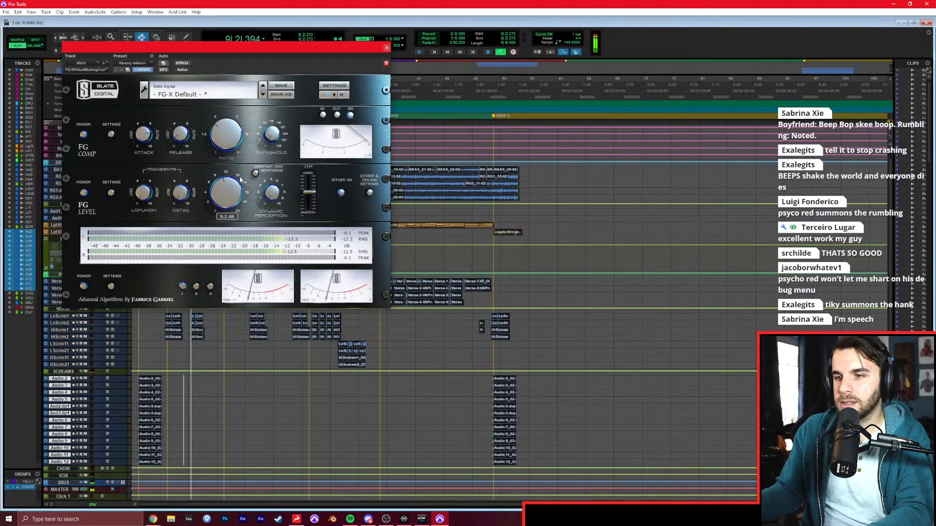
{"action": "key", "text": "space"}
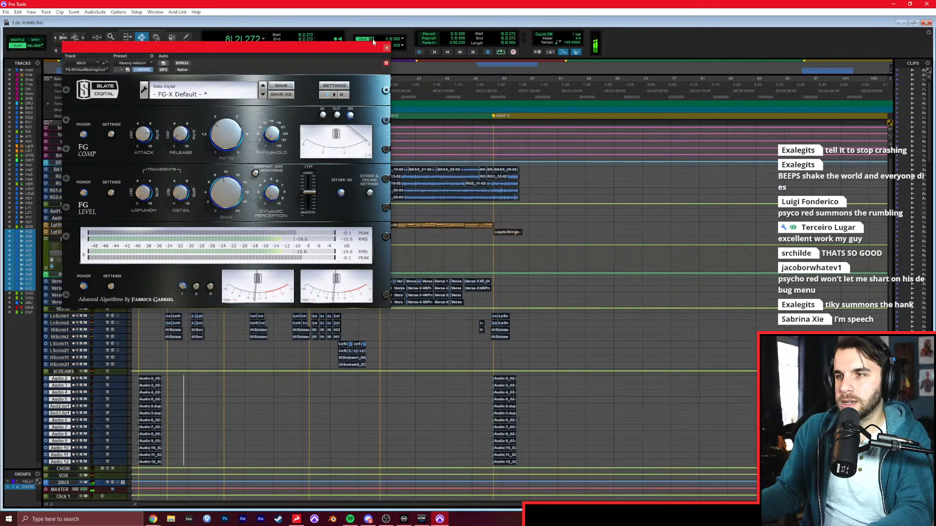
{"action": "left_click", "coordinate": [387, 48]}
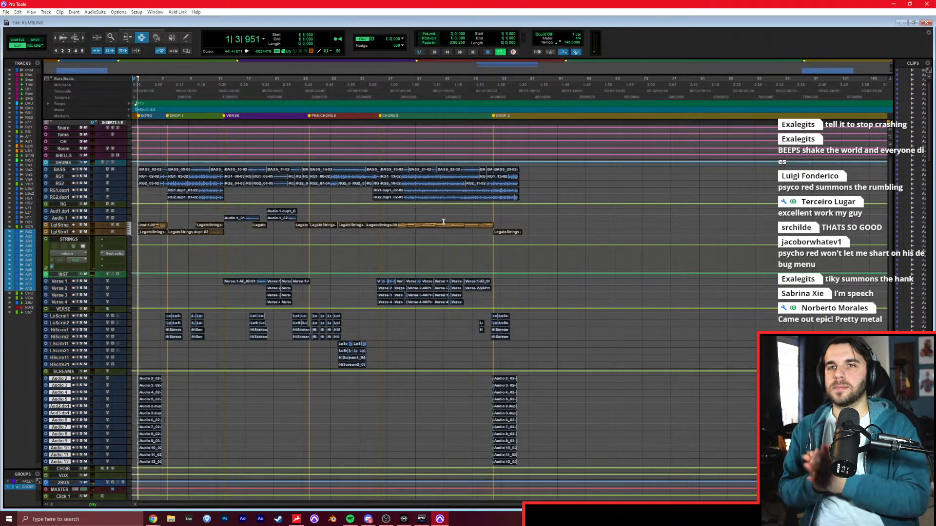
Play the song from the start through the verse, pre-chorus and chorus into DROP 2 to check the full mix.
{"action": "key", "text": "t"}
{"action": "key", "text": "t"}
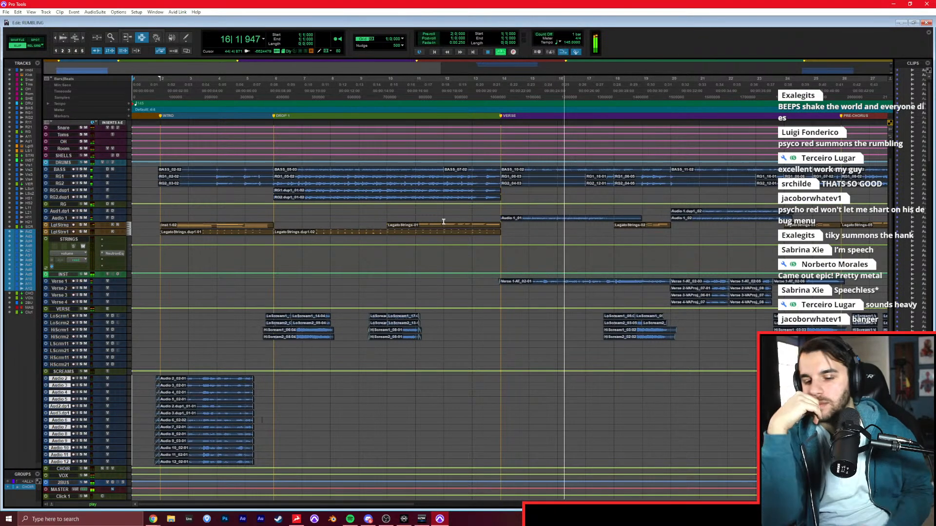
{"action": "scroll", "coordinate": [479, 245], "scroll_direction": "right", "scroll_amount": 5}
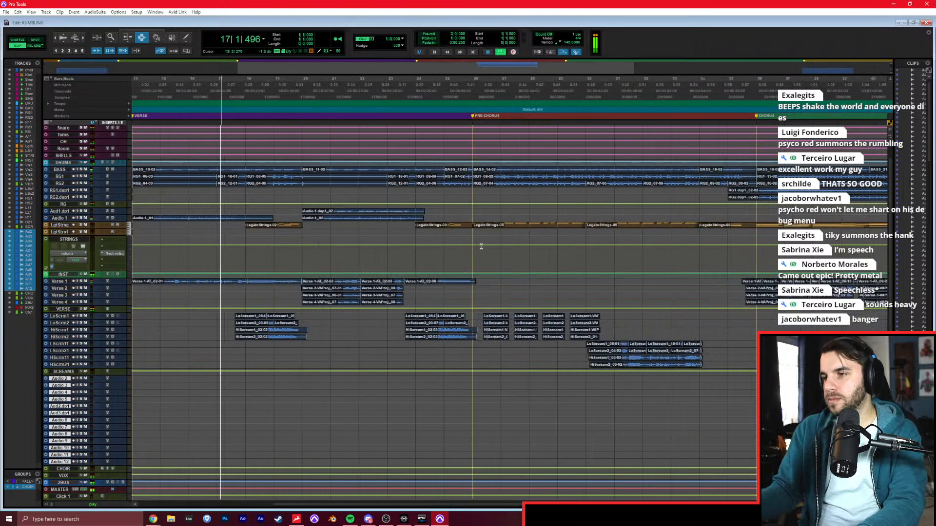
{"action": "left_click", "coordinate": [438, 270]}
{"action": "scroll", "coordinate": [438, 263], "scroll_direction": "left", "scroll_amount": 1}
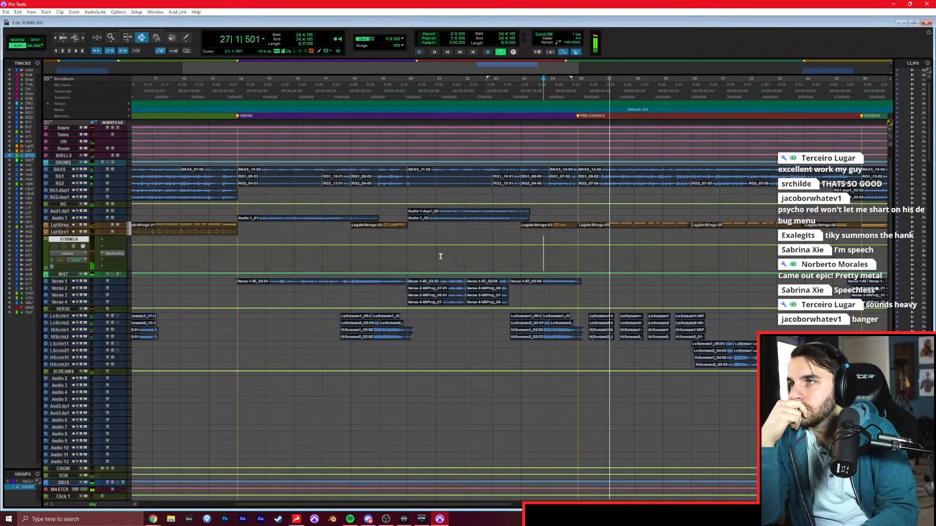
{"action": "scroll", "coordinate": [443, 261], "scroll_direction": "right", "scroll_amount": 5}
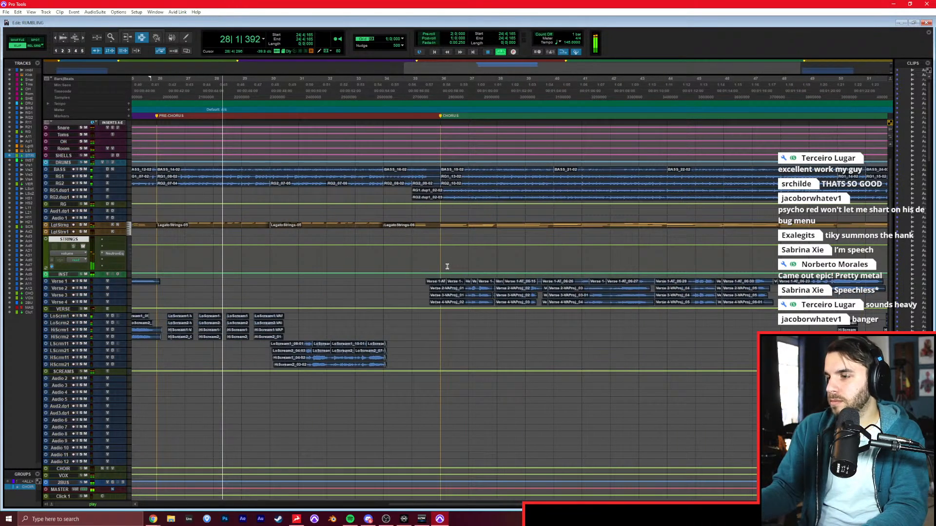
{"action": "left_click", "coordinate": [387, 294]}
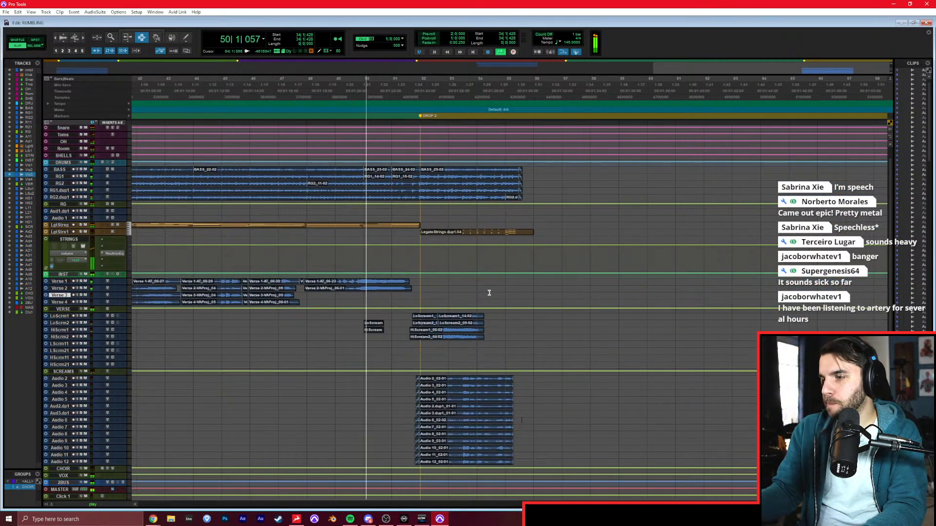
{"action": "left_click", "coordinate": [558, 288]}
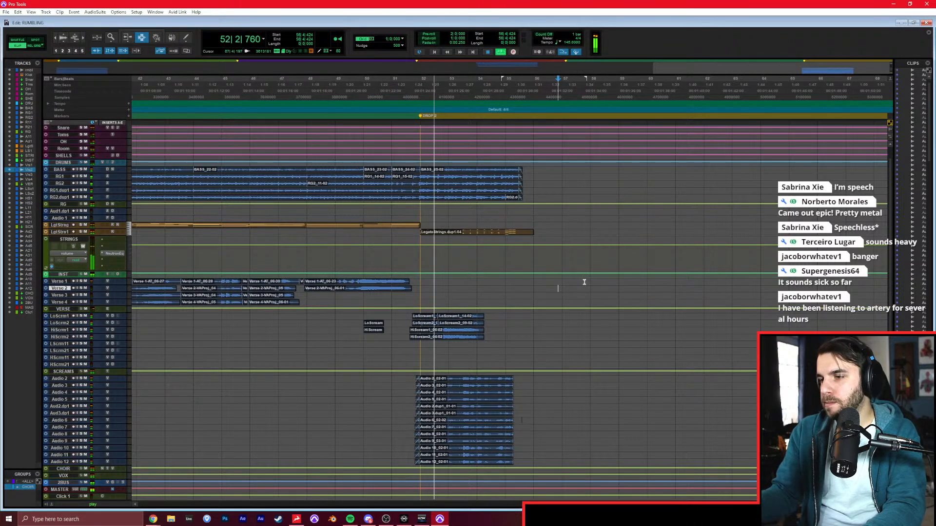
{"action": "left_click", "coordinate": [545, 282]}
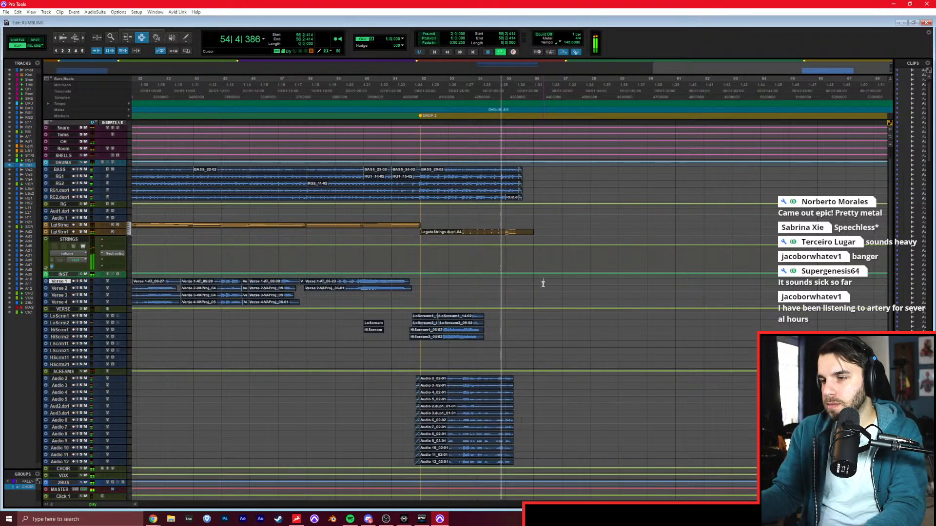
Lower the LgtStrngs1 fader slightly to rebalance the strings in DROP 2.
{"action": "key", "text": "t"}
{"action": "left_click", "coordinate": [544, 284]}
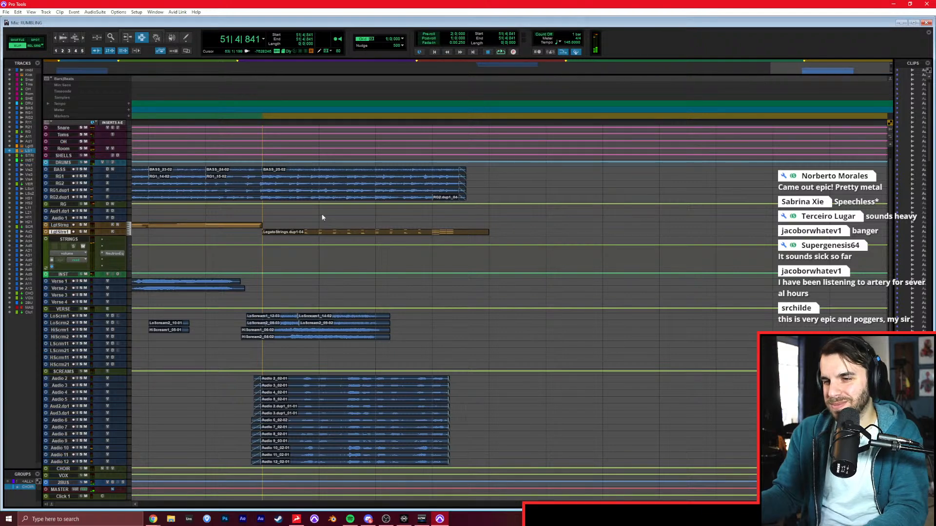
{"action": "key", "text": "ctrl+equal"}
{"action": "scroll", "coordinate": [273, 242], "scroll_direction": "left", "scroll_amount": 3}
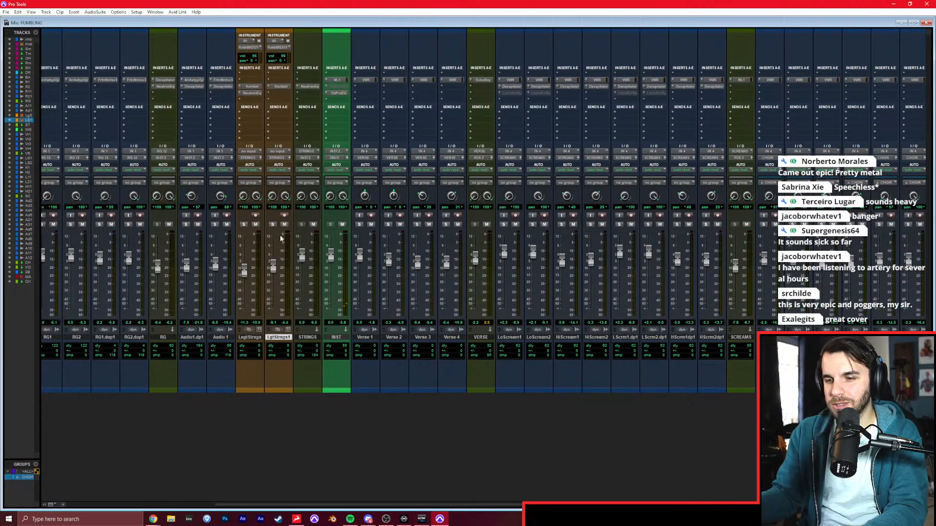
{"action": "left_click_drag", "start_coordinate": [273, 262], "coordinate": [285, 268]}
Play DROP 2 through to its end, stop playback and return to the start of the session.
{"action": "key", "text": "ctrl+equal"}
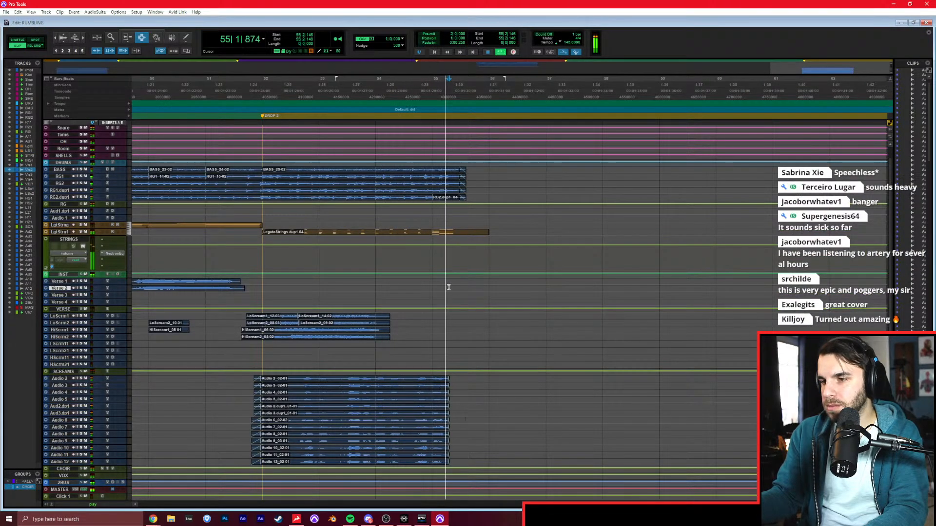
{"action": "left_click", "coordinate": [492, 263]}
{"action": "key", "text": "space"}
{"action": "key", "text": "Return"}
{"action": "key", "text": "r"}
{"action": "key", "text": "r"}
{"action": "key", "text": "r"}
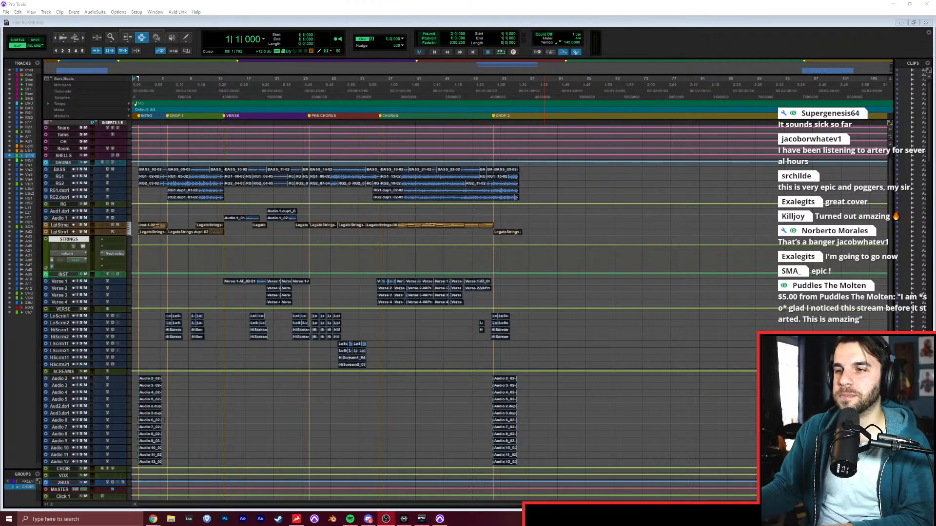
{"action": "left_click", "coordinate": [643, 53]}
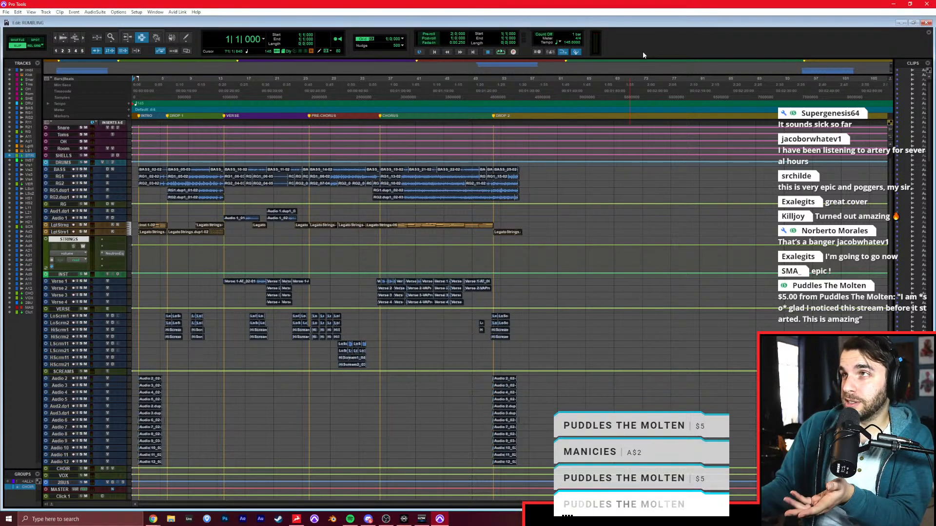